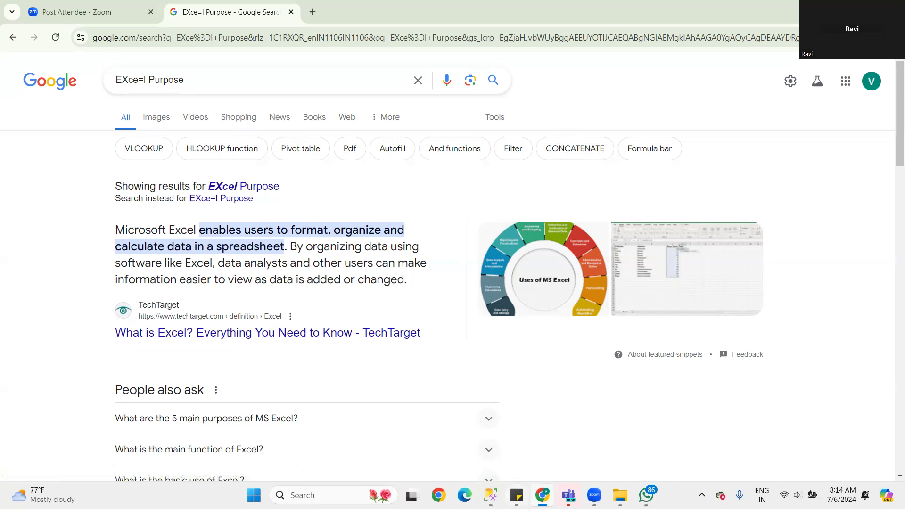
# Step: Launch Excel and dismiss the Office activation wizard without activating
pyautogui.click(315, 495)
pyautogui.write('APP')
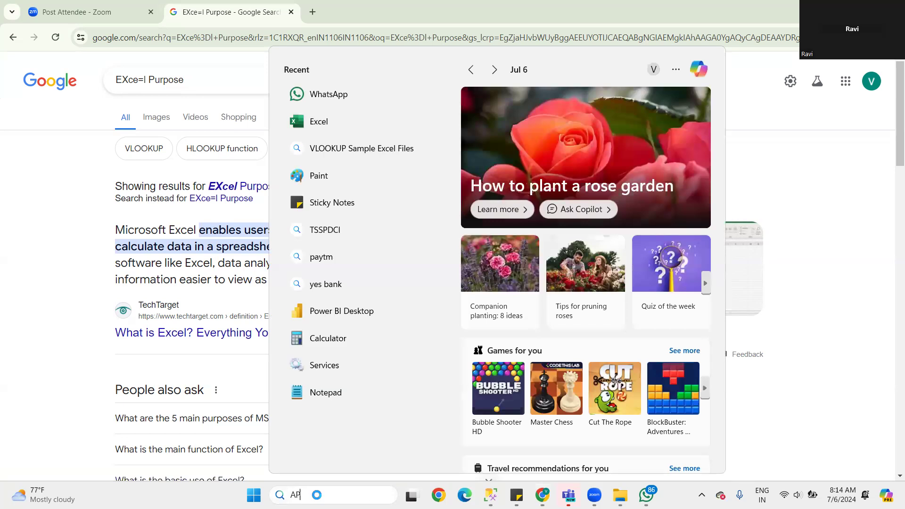
pyautogui.press('BackSpace')
pyautogui.press('BackSpace')
pyautogui.press('BackSpace')
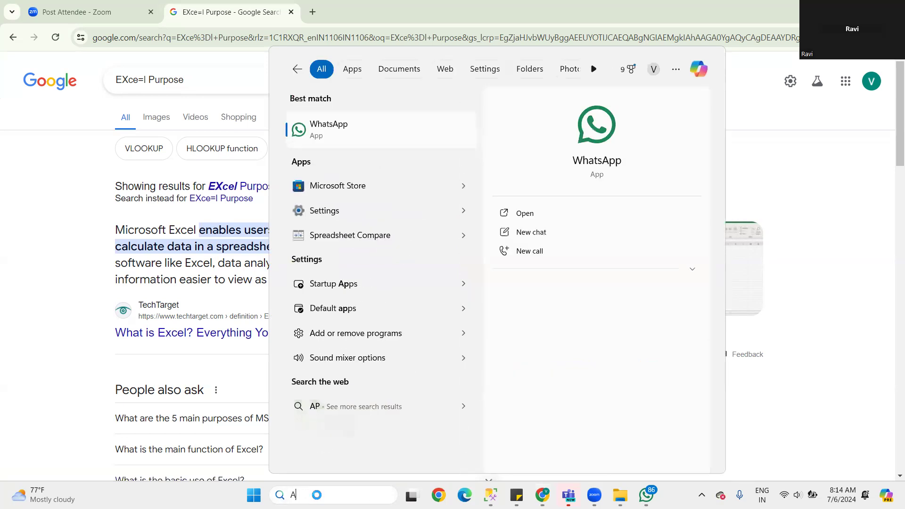
pyautogui.write('EXCE')
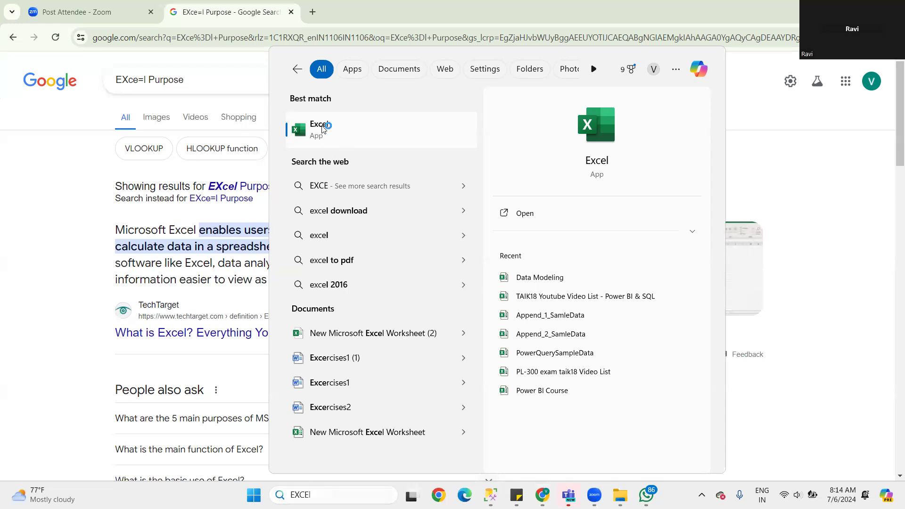
pyautogui.click(323, 130)
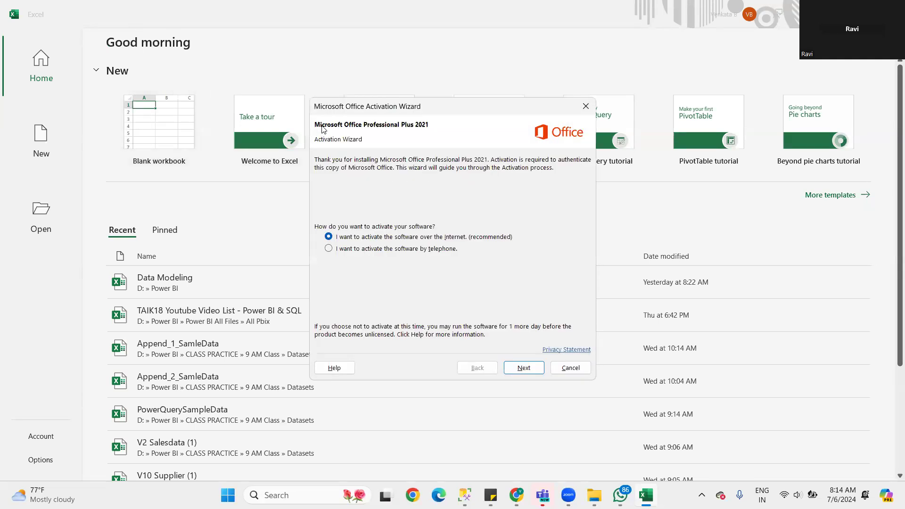
pyautogui.moveTo(506, 108); pyautogui.dragTo(694, 286)
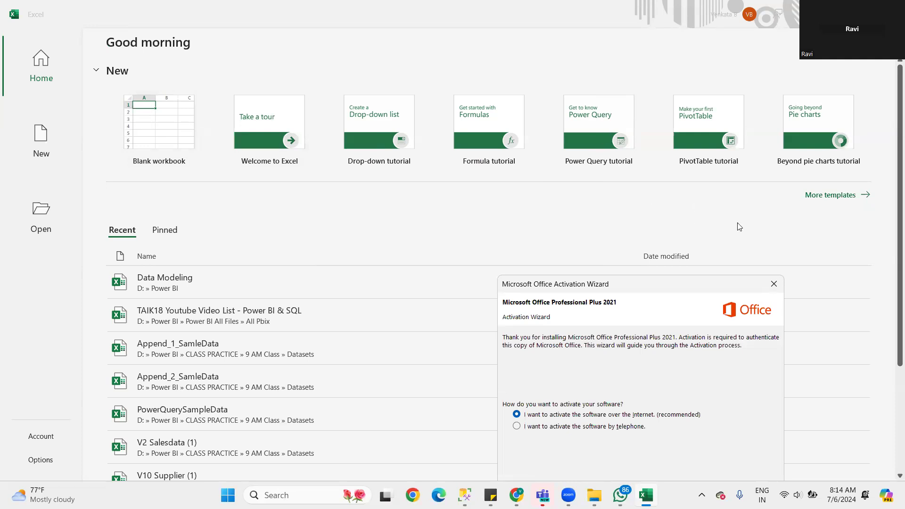
pyautogui.click(774, 285)
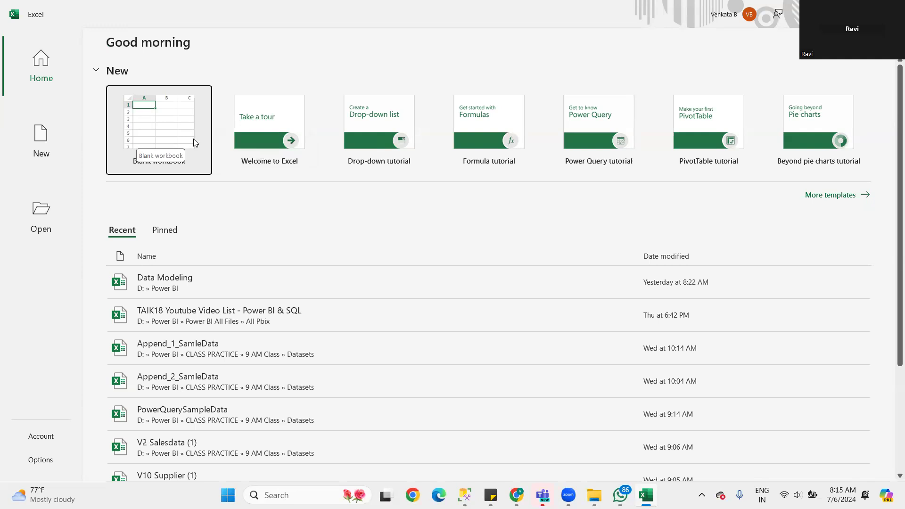
# Step: Create a workbook from the Welcome to Excel tour template and close document recovery, removing the recovered files
pyautogui.click(289, 141)
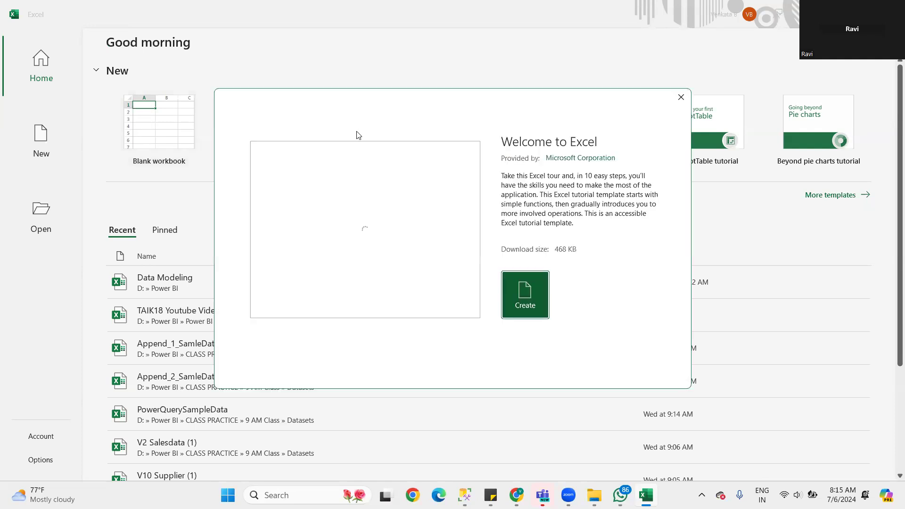
pyautogui.click(525, 306)
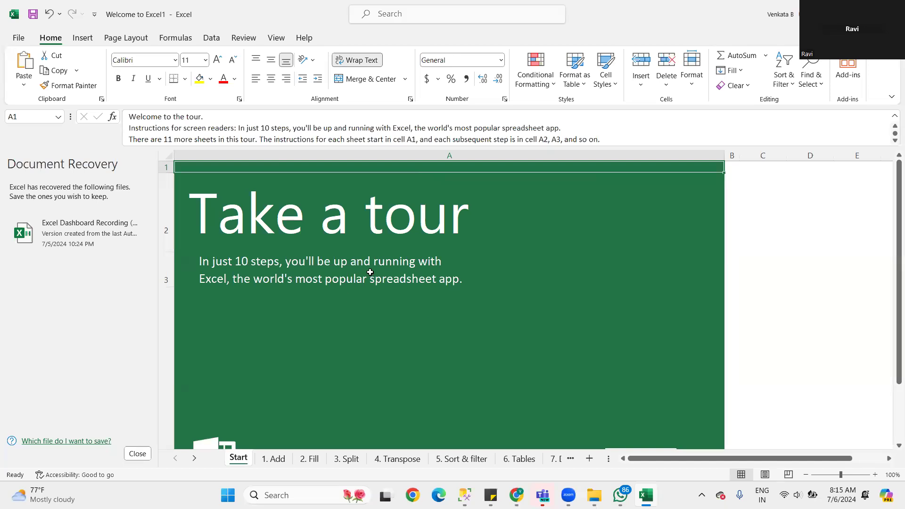
pyautogui.scroll(-2, 135, 465)
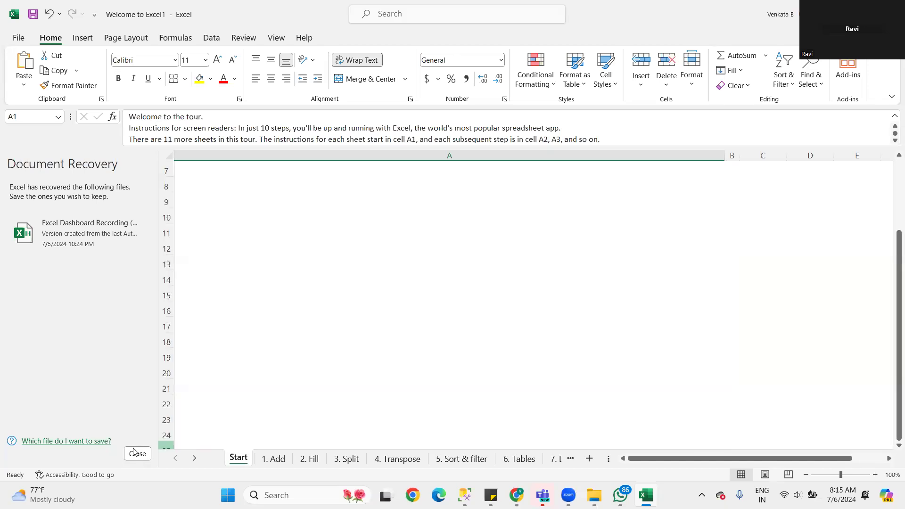
pyautogui.click(136, 454)
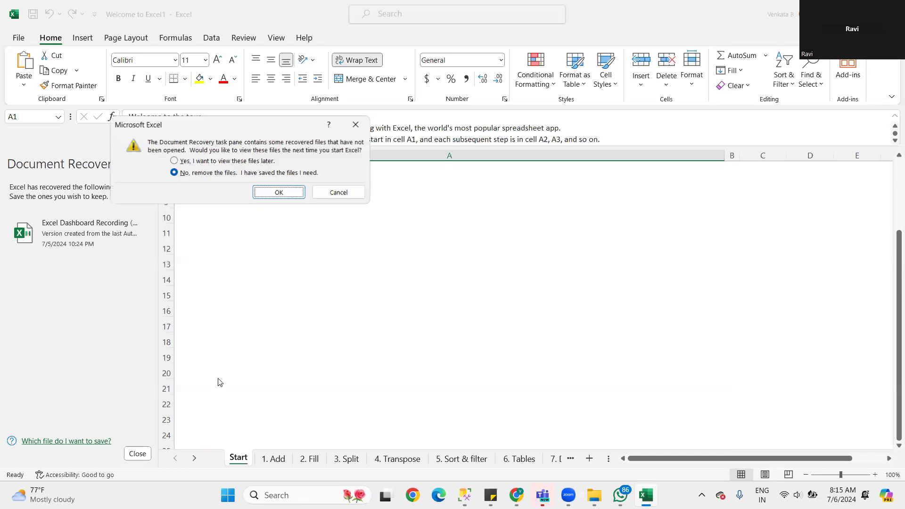
pyautogui.click(279, 191)
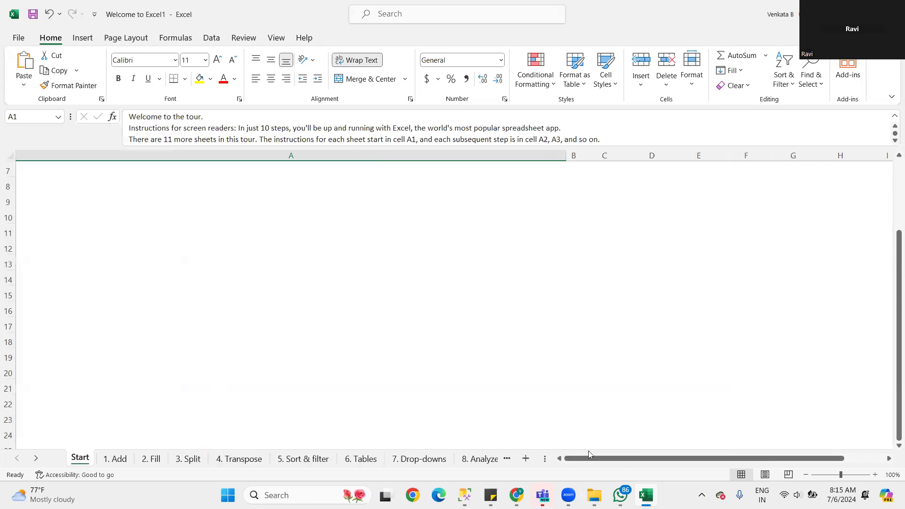
# Step: Review the tour's 1. Add, 2. Fill and 3. Split sheets with their instructions and sample tables
pyautogui.moveTo(583, 460); pyautogui.dragTo(118, 467)
pyautogui.click(118, 465)
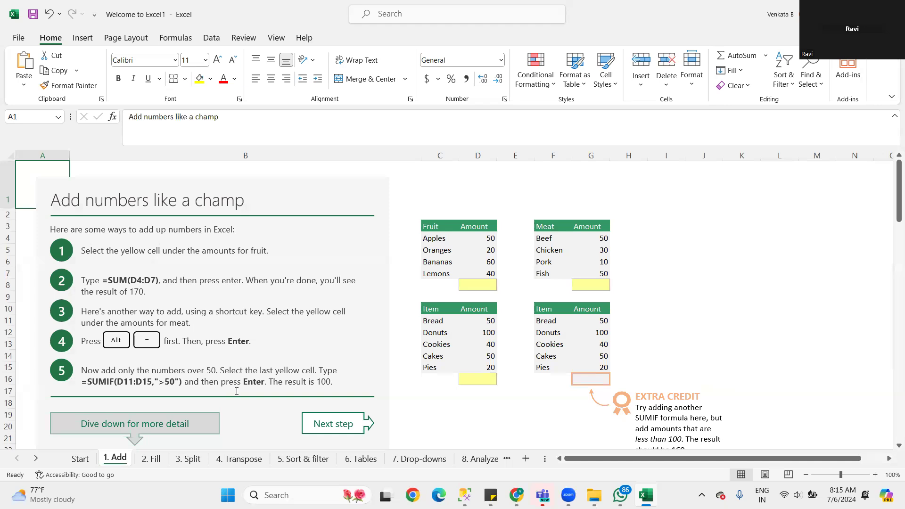
pyautogui.click(151, 461)
pyautogui.click(119, 463)
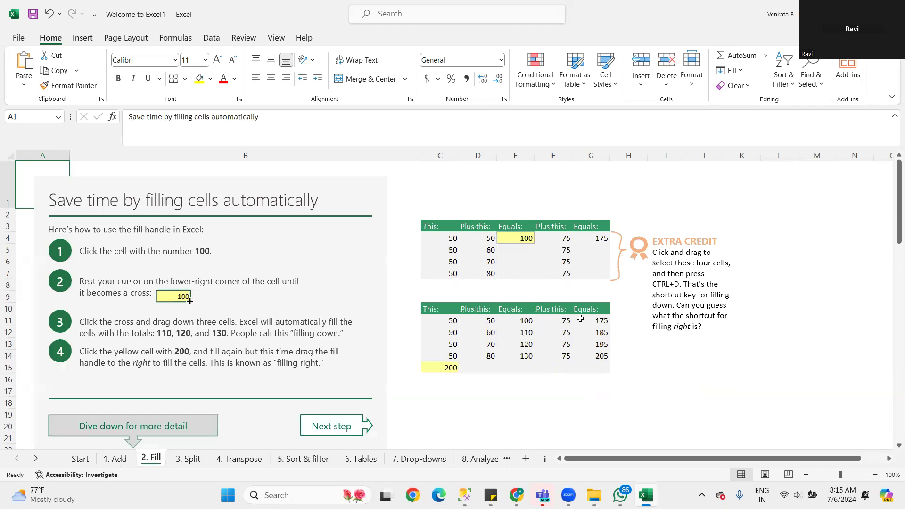
pyautogui.click(152, 461)
pyautogui.click(188, 464)
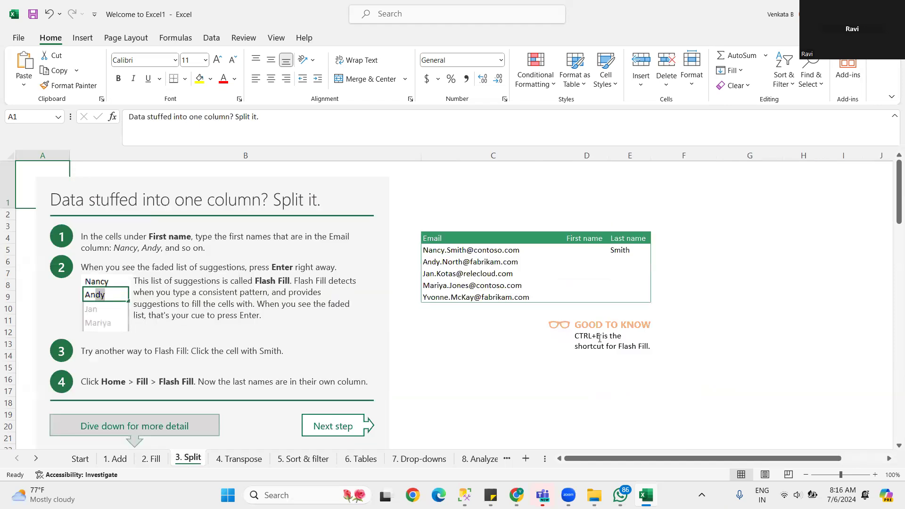
pyautogui.scroll(-1, 599, 338)
pyautogui.scroll(1, 600, 338)
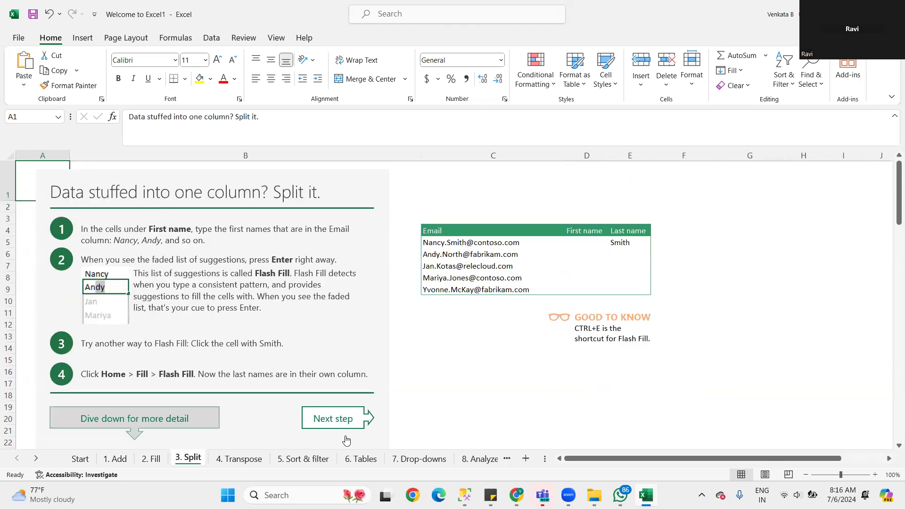
# Step: Look through the 4. Transpose, 5. Sort & filter, 6. Tables and 7. Drop-downs sheets
pyautogui.click(234, 460)
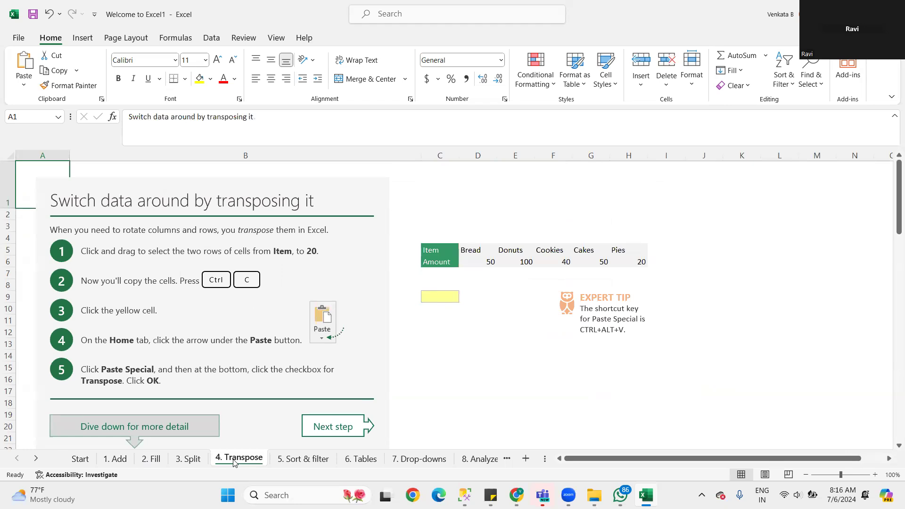
pyautogui.click(307, 464)
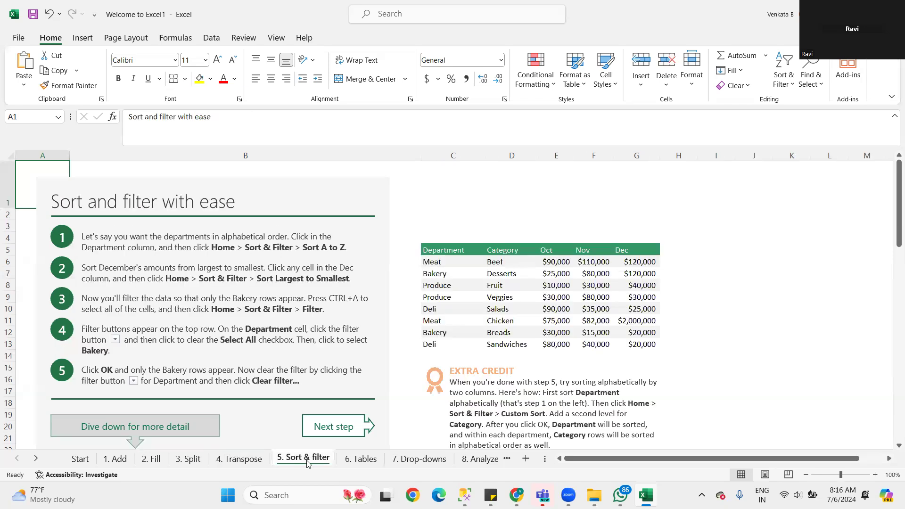
pyautogui.click(366, 459)
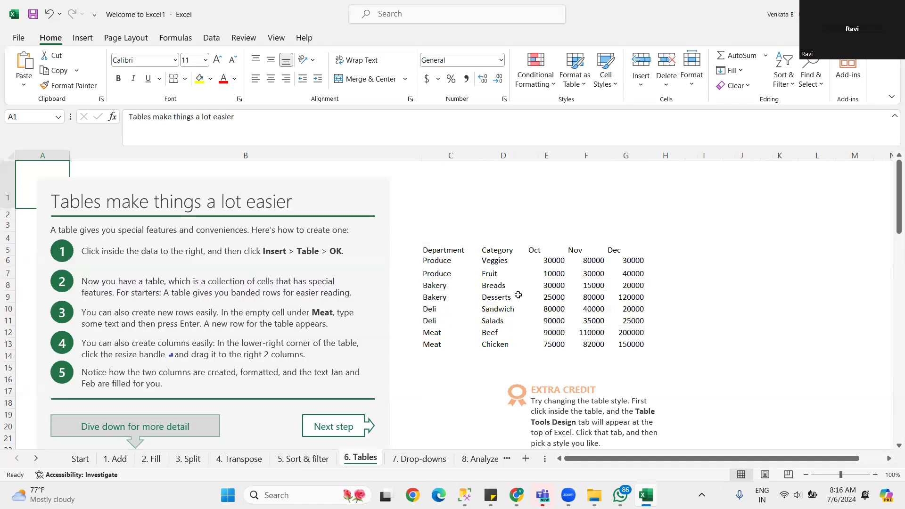
pyautogui.click(417, 459)
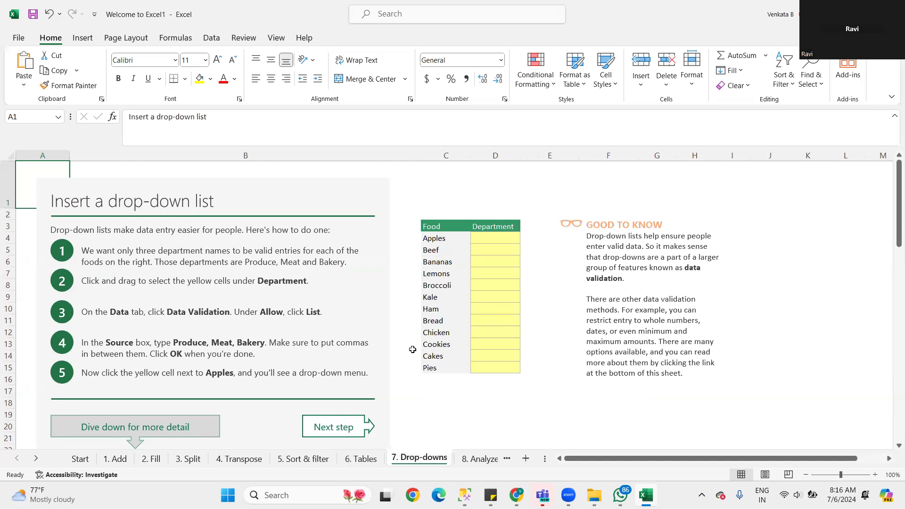
pyautogui.scroll(-1, 81, 460)
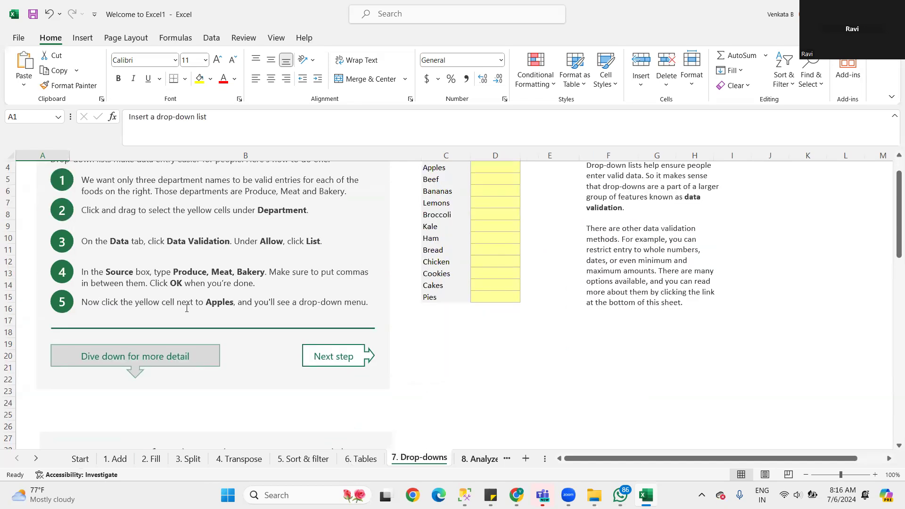
pyautogui.scroll(1, 179, 419)
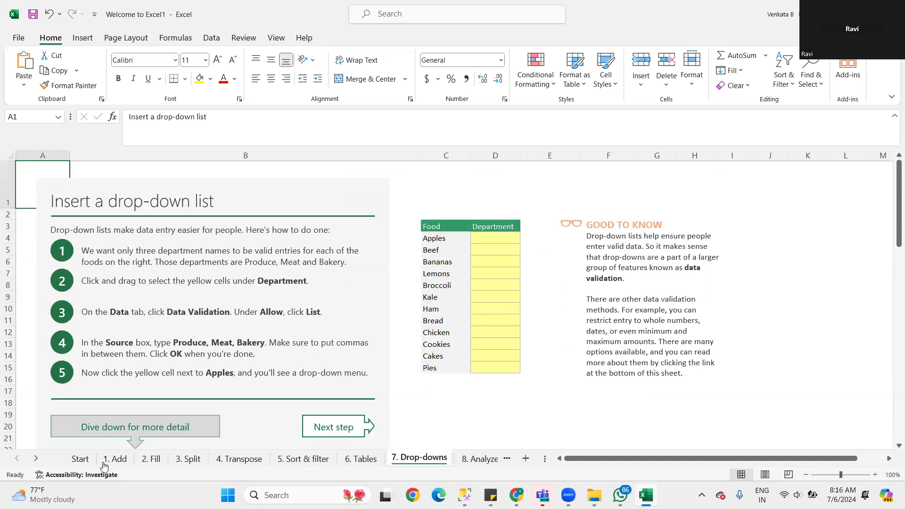
# Step: Return to the 1. Add sheet and examine the text of cell A1 and the extent of column A
pyautogui.click(119, 460)
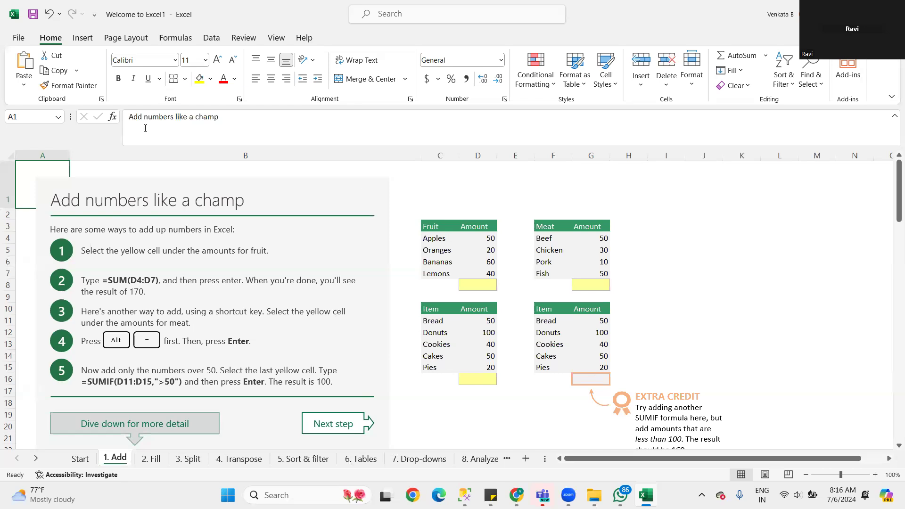
pyautogui.moveTo(261, 117); pyautogui.dragTo(107, 122)
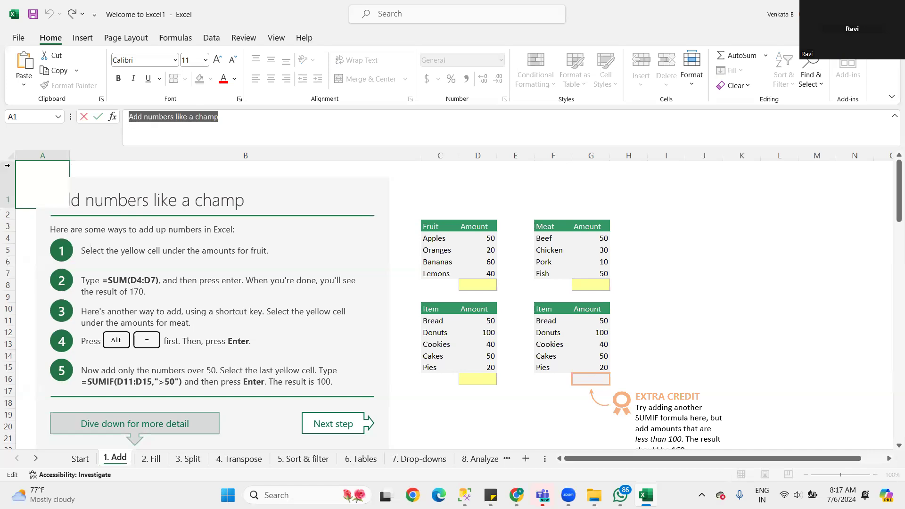
pyautogui.click(23, 152)
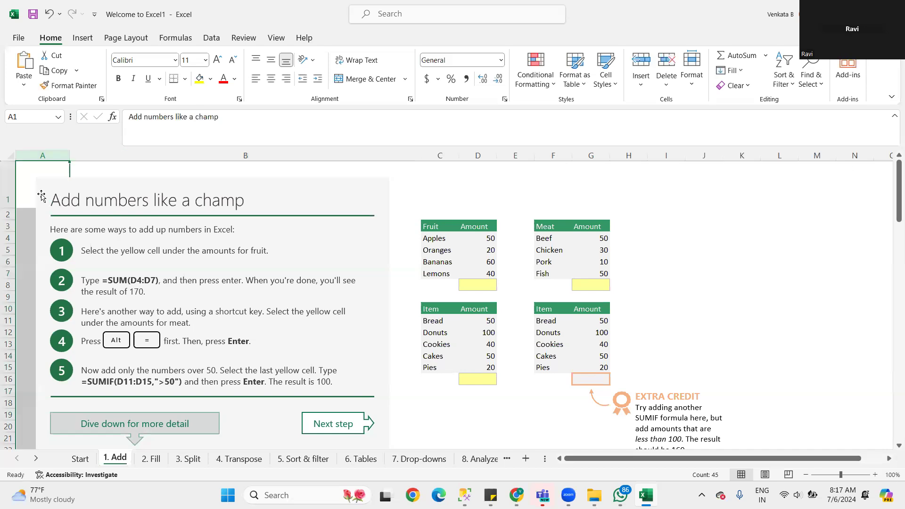
pyautogui.click(38, 166)
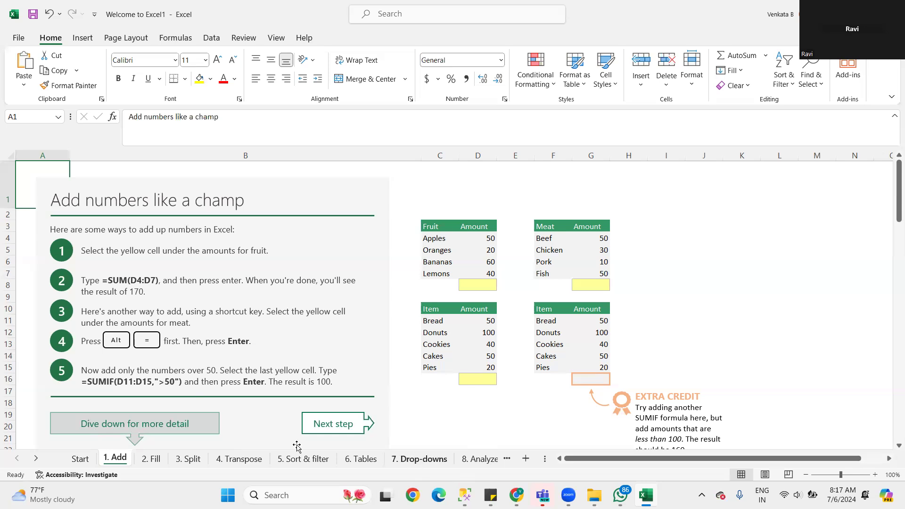
# Step: Revisit the 7. Drop-downs sheet, and on the 1. Add sheet select the fruit amounts D4:D7 to check their summary values
pyautogui.click(417, 460)
pyautogui.click(117, 460)
pyautogui.click(486, 238)
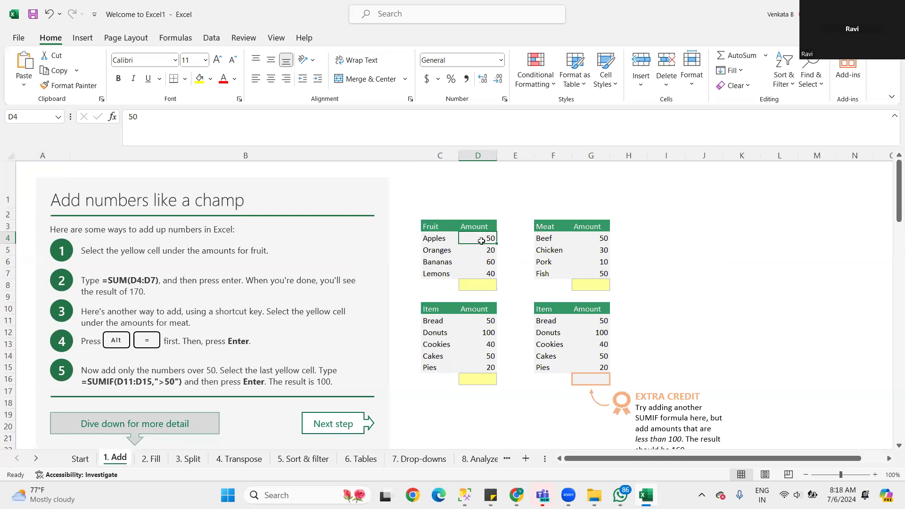
pyautogui.keyDown('shift'); pyautogui.click(486, 272); pyautogui.keyUp('shift')
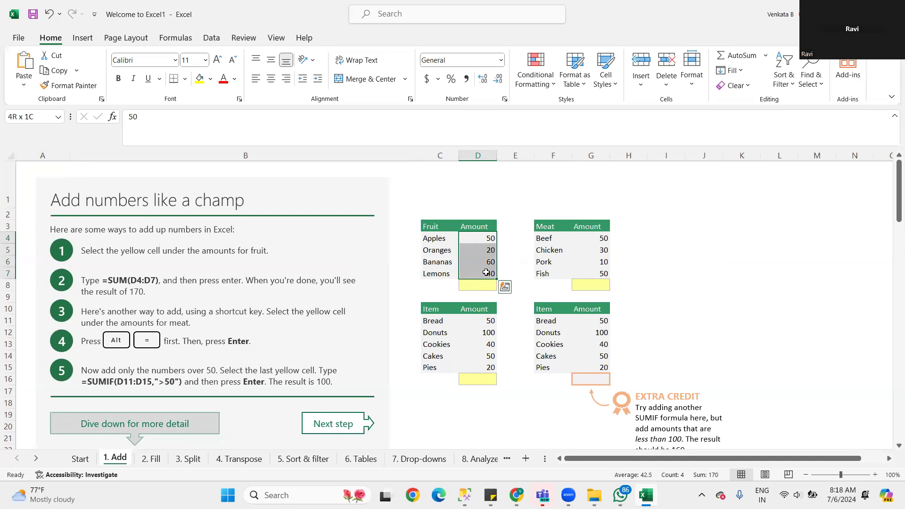
pyautogui.click(481, 243)
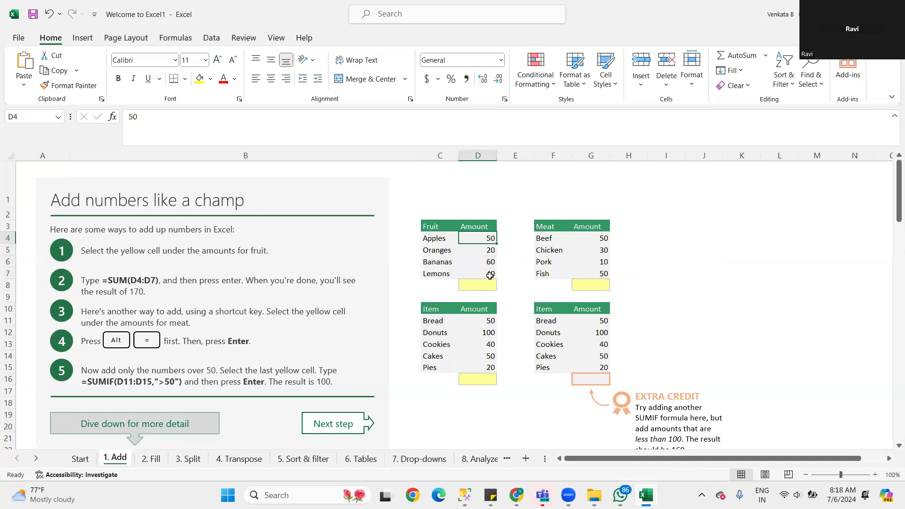
pyautogui.keyDown('shift'); pyautogui.click(491, 275); pyautogui.keyUp('shift')
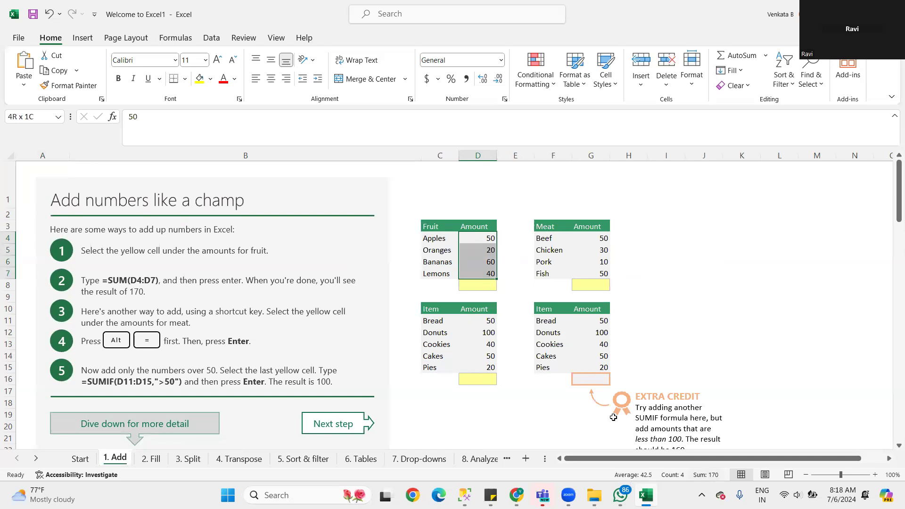
# Step: Reselect the fruit amounts D4:D7 from the last cell upward and open the yellow total cell D8 for editing
pyautogui.doubleClick(478, 286)
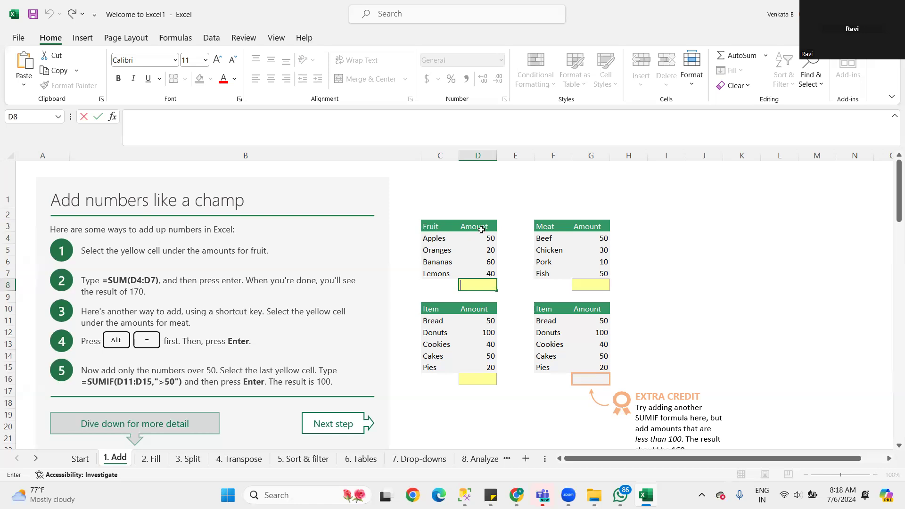
pyautogui.click(480, 237)
pyautogui.click(491, 272)
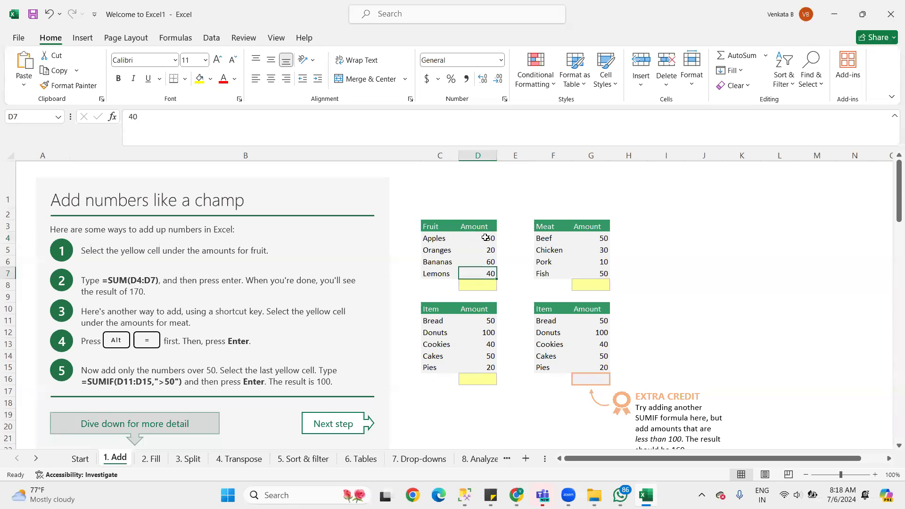
pyautogui.keyDown('shift'); pyautogui.click(487, 238); pyautogui.keyUp('shift')
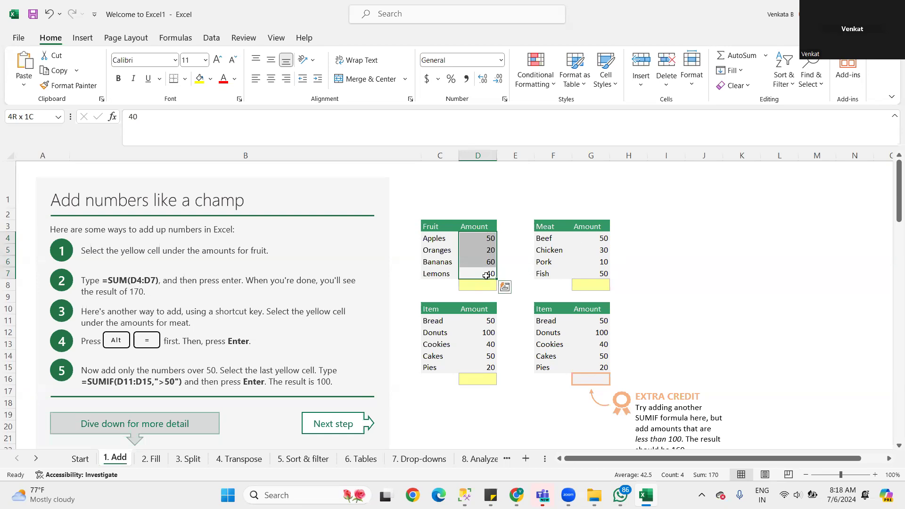
pyautogui.doubleClick(471, 286)
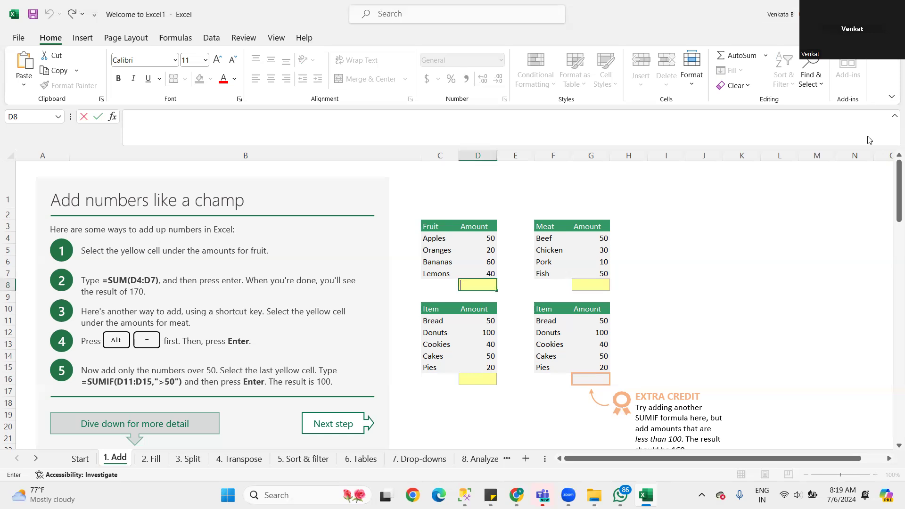
# Step: Close the Welcome to Excel tour workbook without saving its changes
pyautogui.click(866, 14)
pyautogui.click(893, 79)
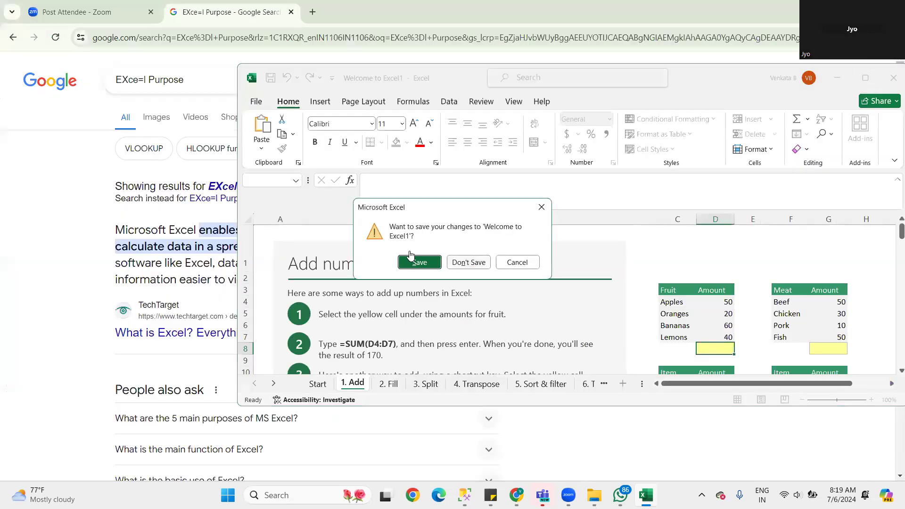
pyautogui.click(469, 263)
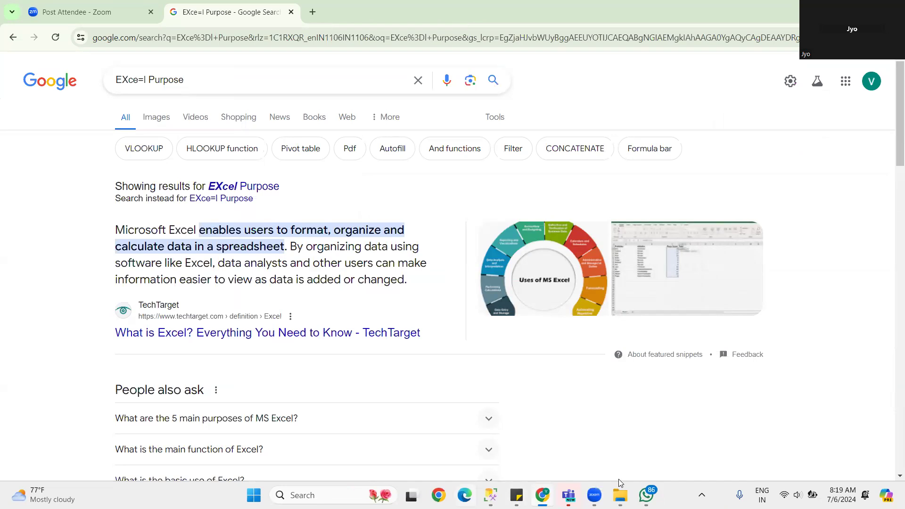
# Step: Search the installed programs for EXCE and launch the Excel app
pyautogui.moveTo(621, 495)
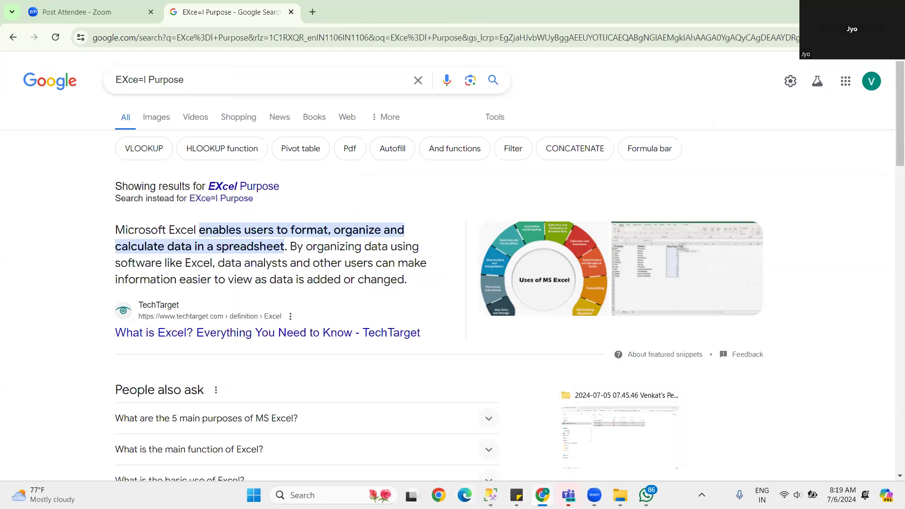
pyautogui.click(315, 495)
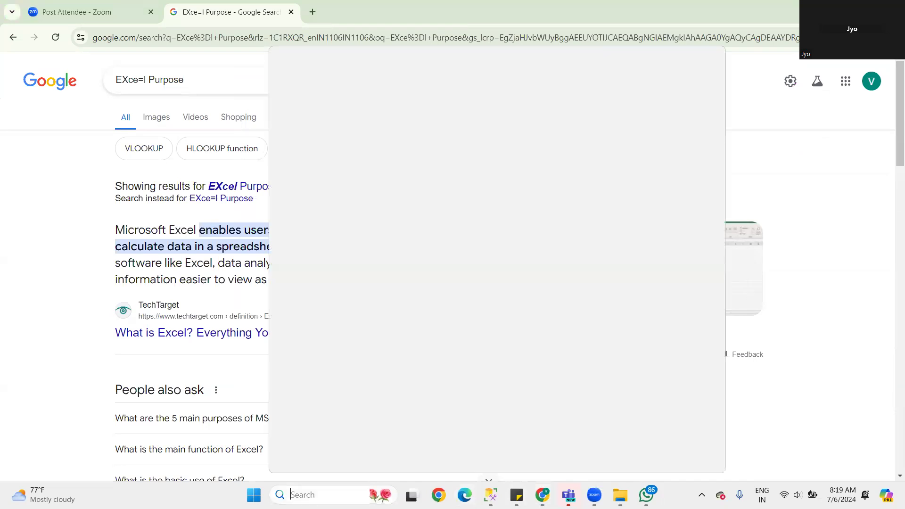
pyautogui.write('app')
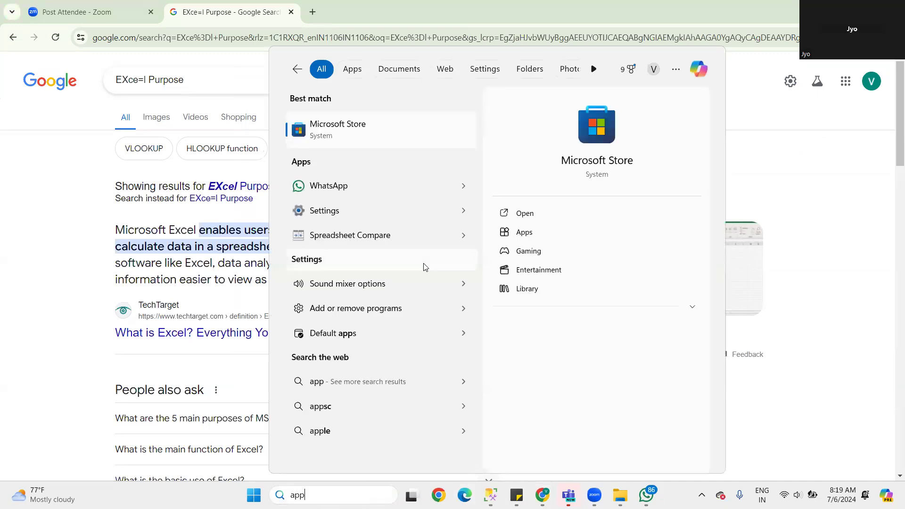
pyautogui.press('BackSpace')
pyautogui.press('BackSpace')
pyautogui.press('BackSpace')
pyautogui.write('E')
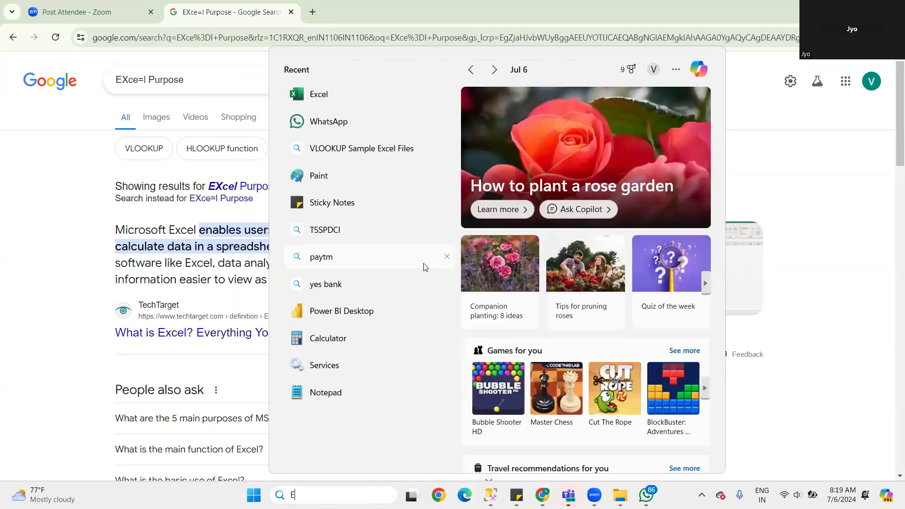
pyautogui.write('XCE')
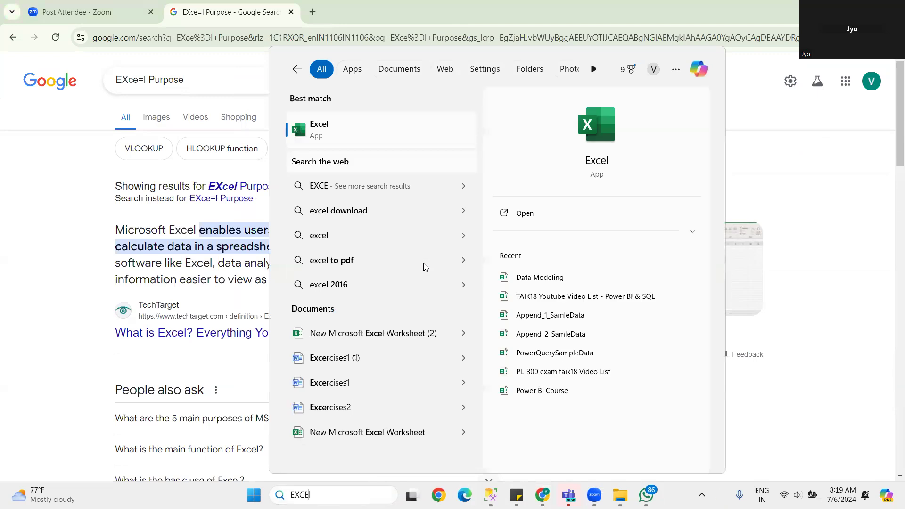
pyautogui.click(325, 130)
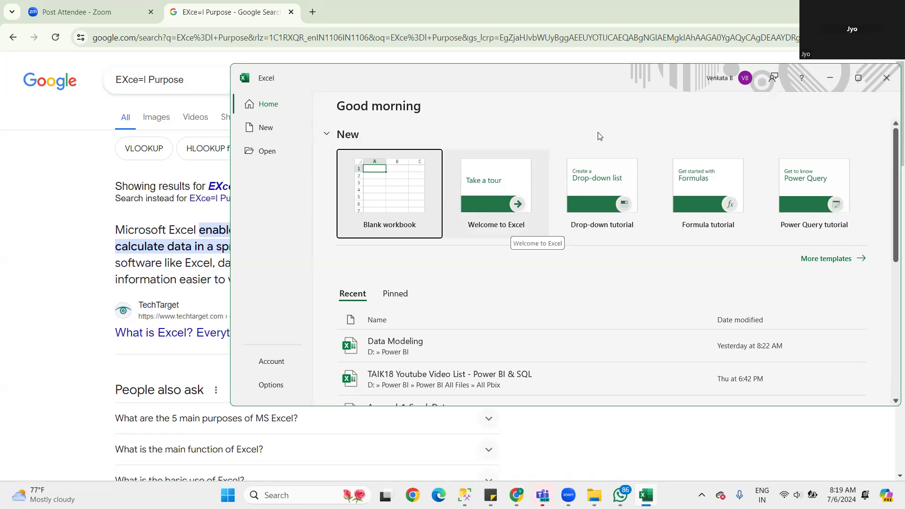
# Step: Create a workbook from the Welcome to Excel tour template and maximize its window
pyautogui.click(497, 187)
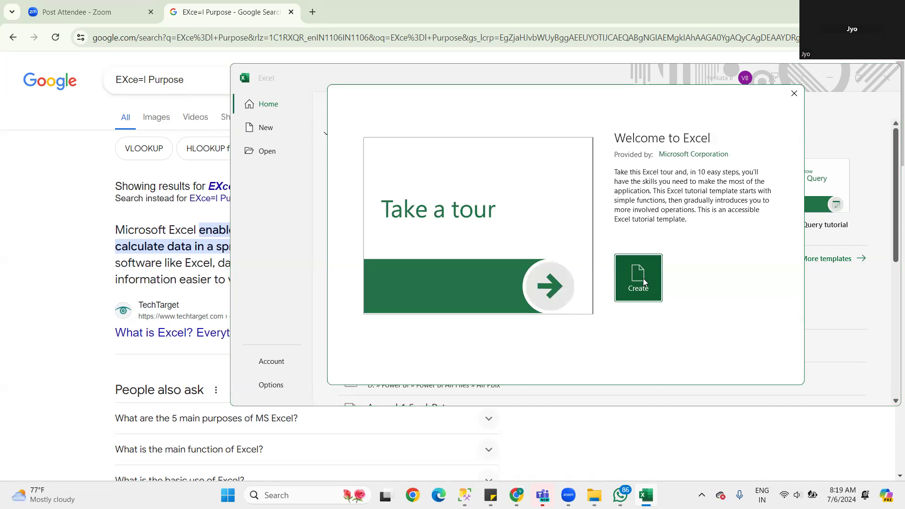
pyautogui.click(643, 278)
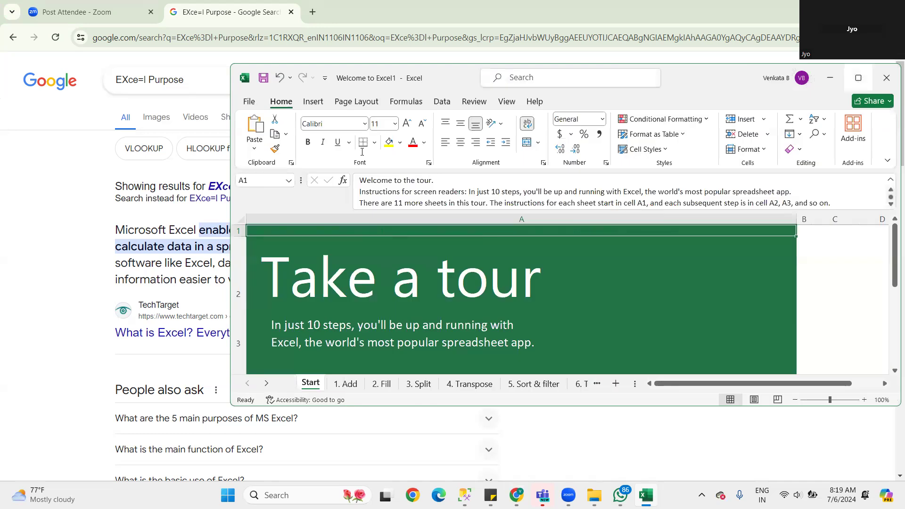
pyautogui.click(857, 79)
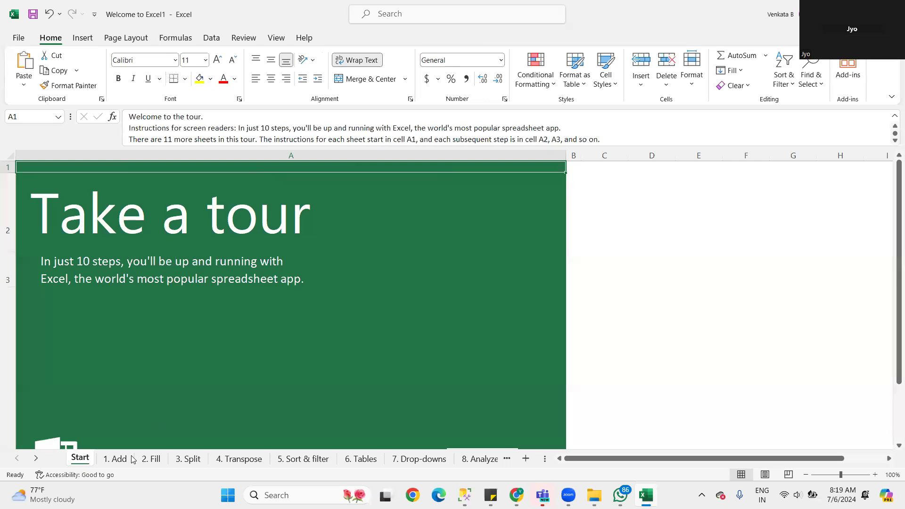
# Step: Open the 1. Add sheet and select the empty cells H10, I10 and I11 to examine the column letters
pyautogui.click(117, 460)
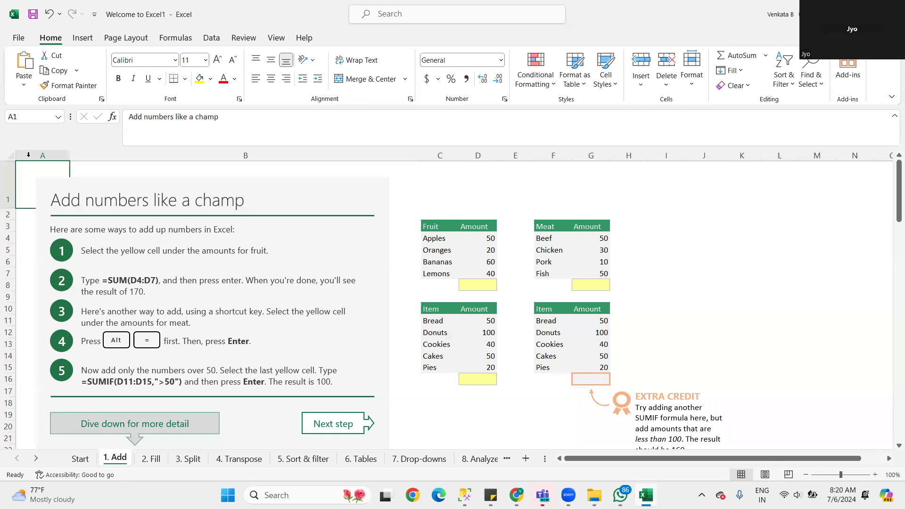
pyautogui.scroll(-3, 28, 155)
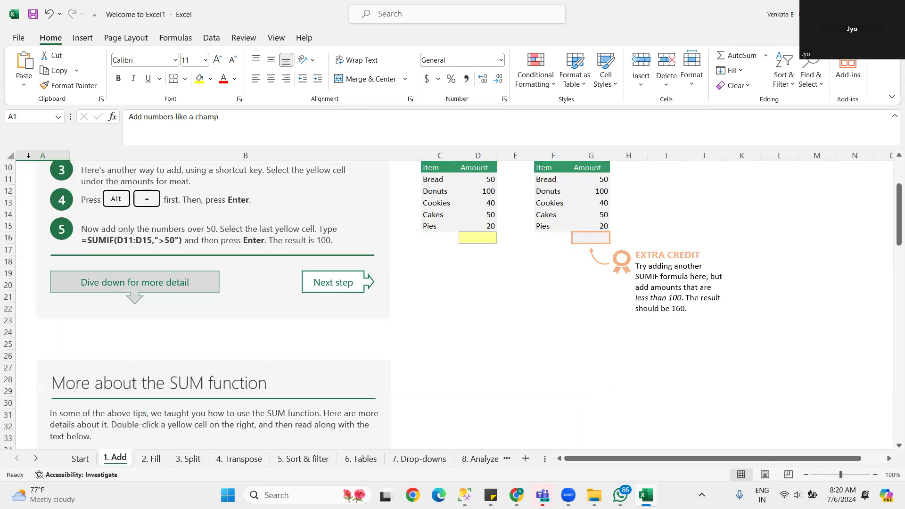
pyautogui.moveTo(28, 154); pyautogui.dragTo(426, 160)
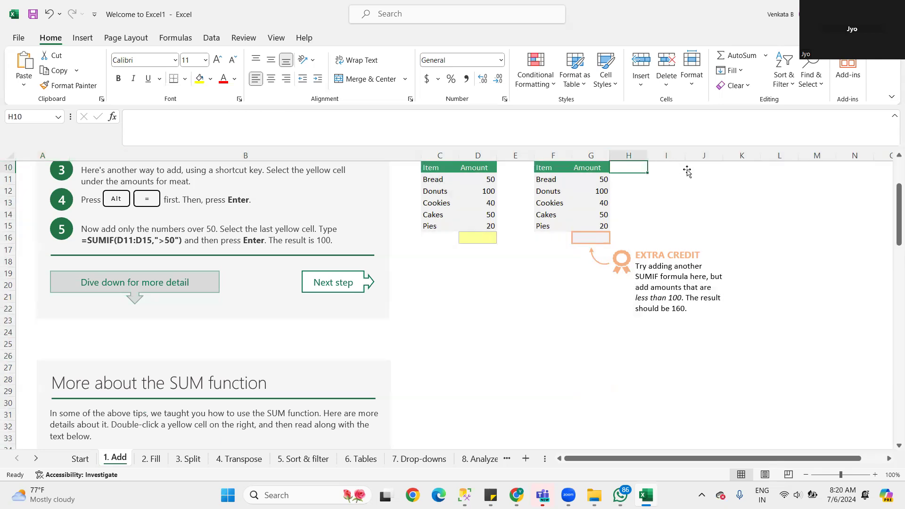
pyautogui.click(669, 168)
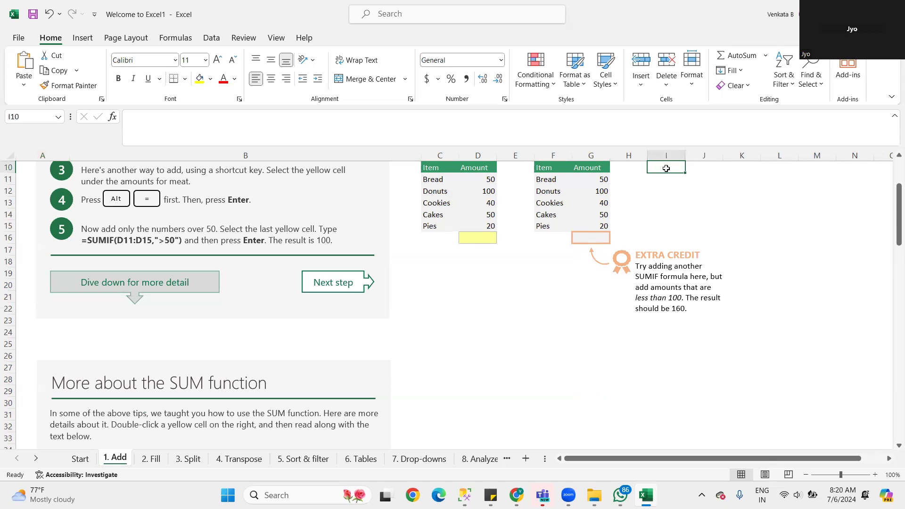
pyautogui.doubleClick(667, 168)
pyautogui.click(667, 178)
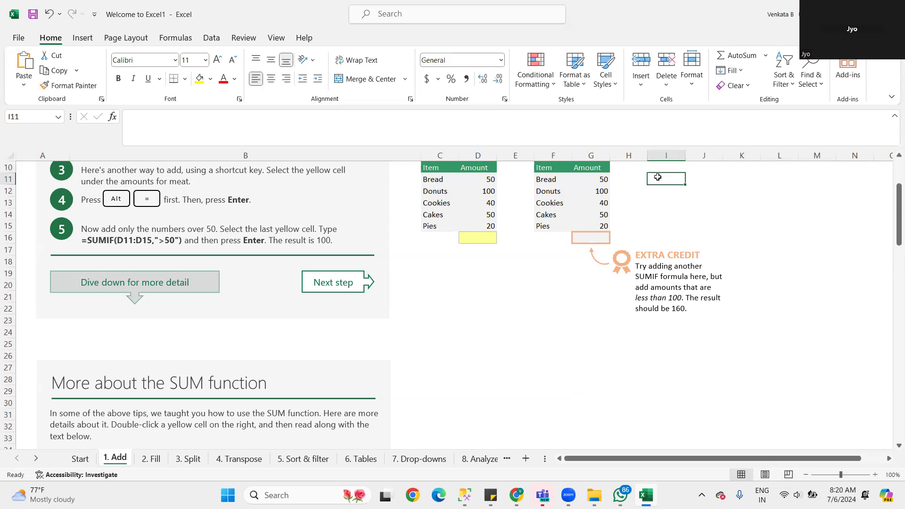
# Step: Select the empty cells I1, J11 and L9 in turn to examine how columns and rows identify a cell
pyautogui.scroll(3, 665, 175)
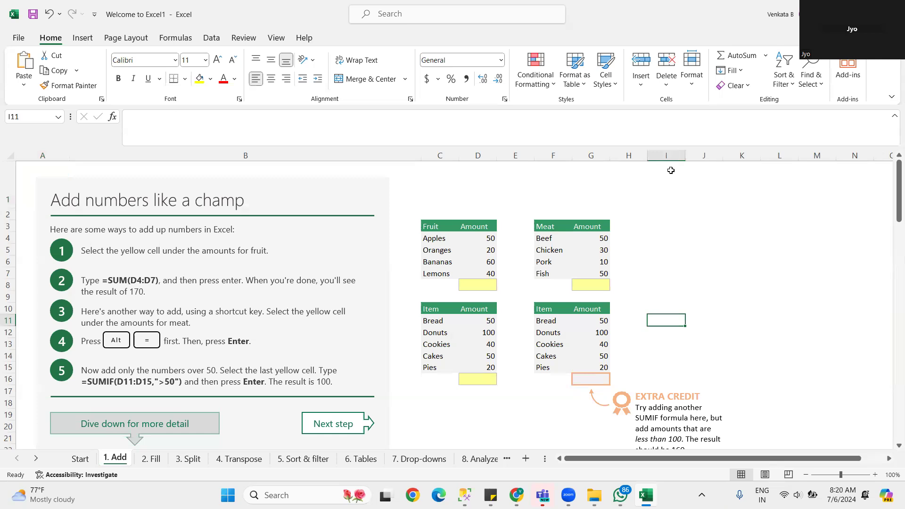
pyautogui.click(671, 170)
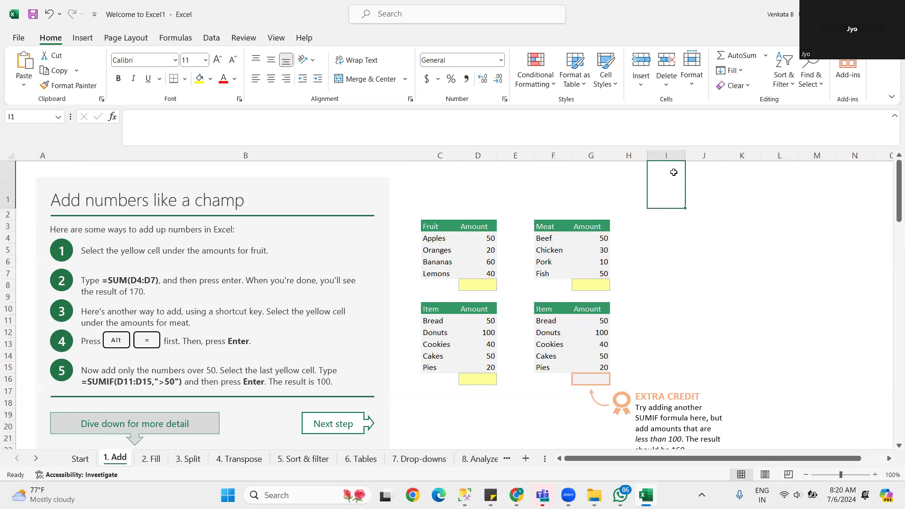
pyautogui.click(696, 324)
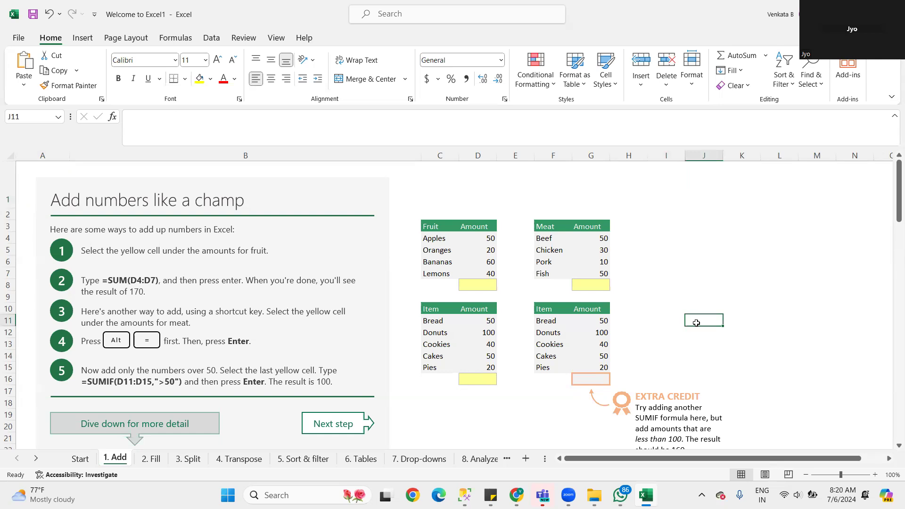
pyautogui.click(8, 345)
pyautogui.click(769, 297)
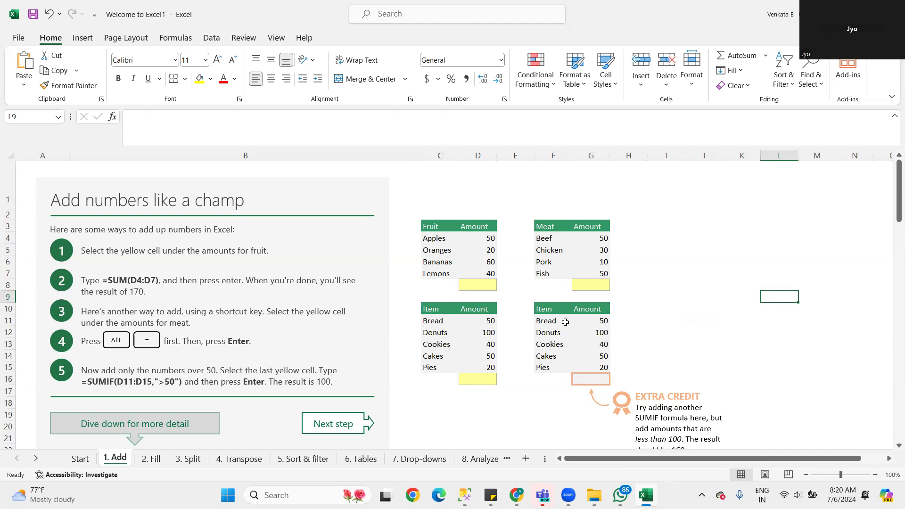
# Step: Enter the formula =sum(D4:D7) in the yellow total cell D8 under the fruit amounts
pyautogui.click(482, 237)
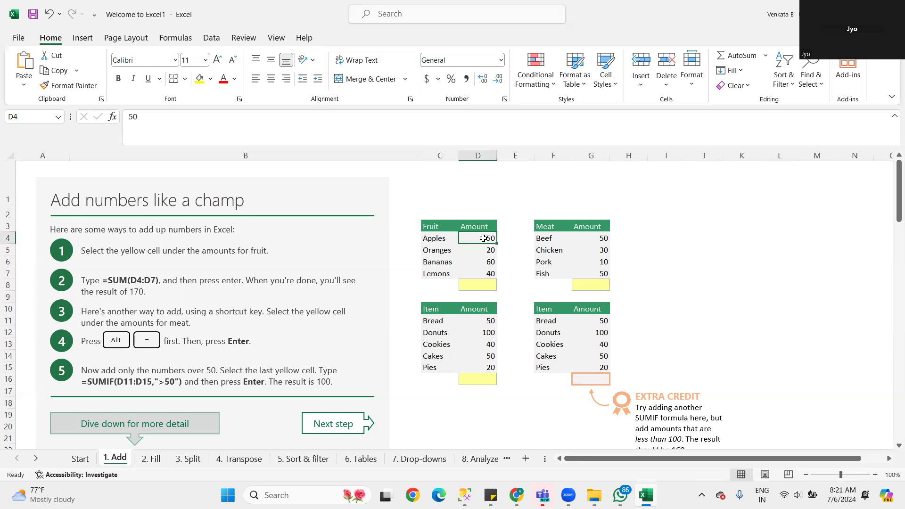
pyautogui.doubleClick(467, 286)
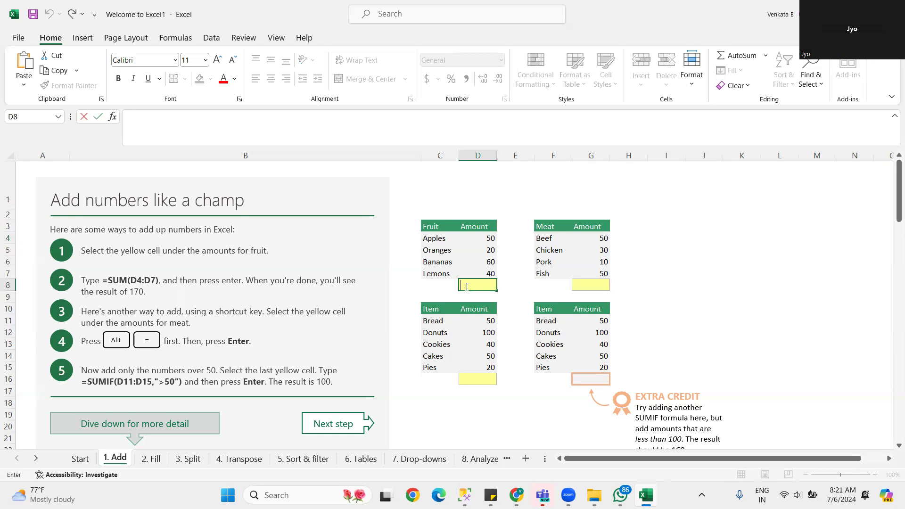
pyautogui.write('=sum(')
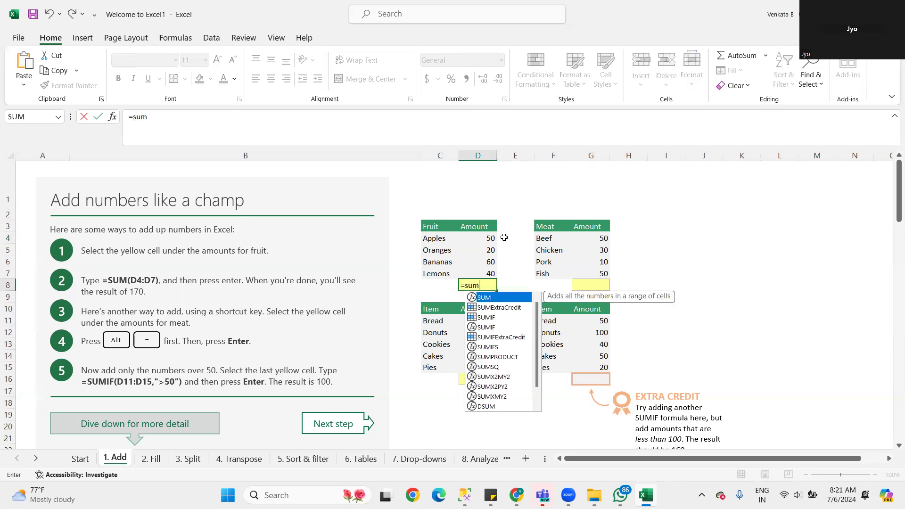
pyautogui.click(489, 239)
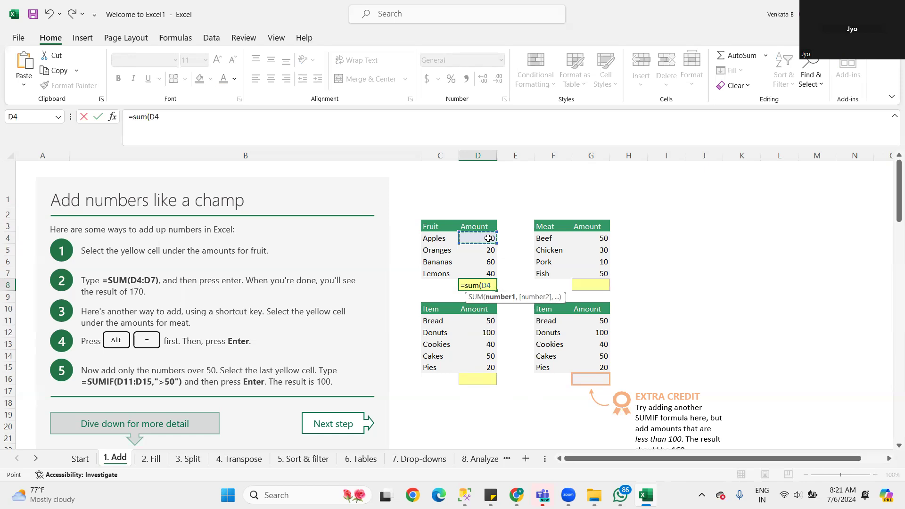
pyautogui.press('F8')
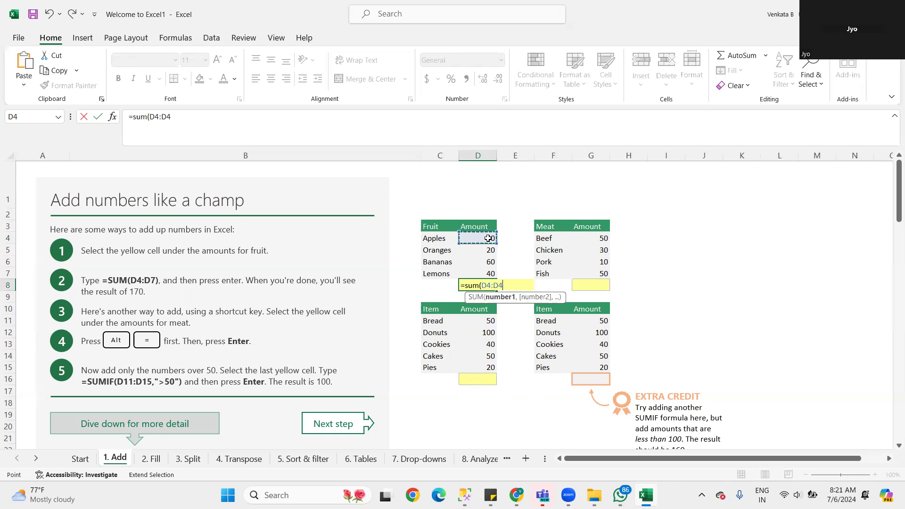
pyautogui.press('BackSpace')
pyautogui.write('7')
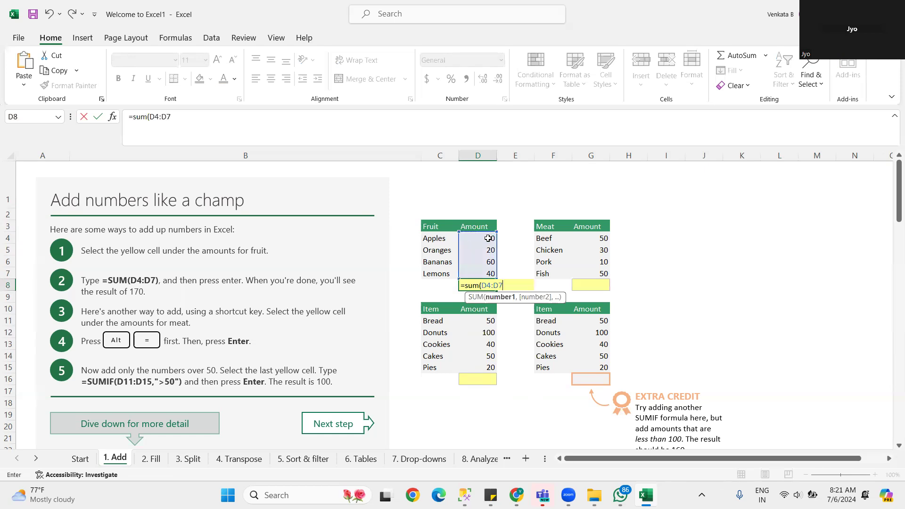
pyautogui.write(')')
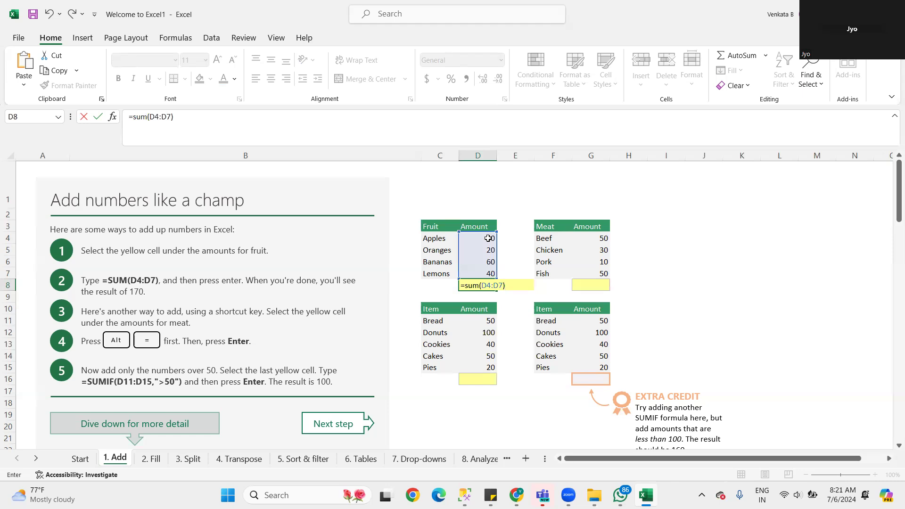
pyautogui.press('Return')
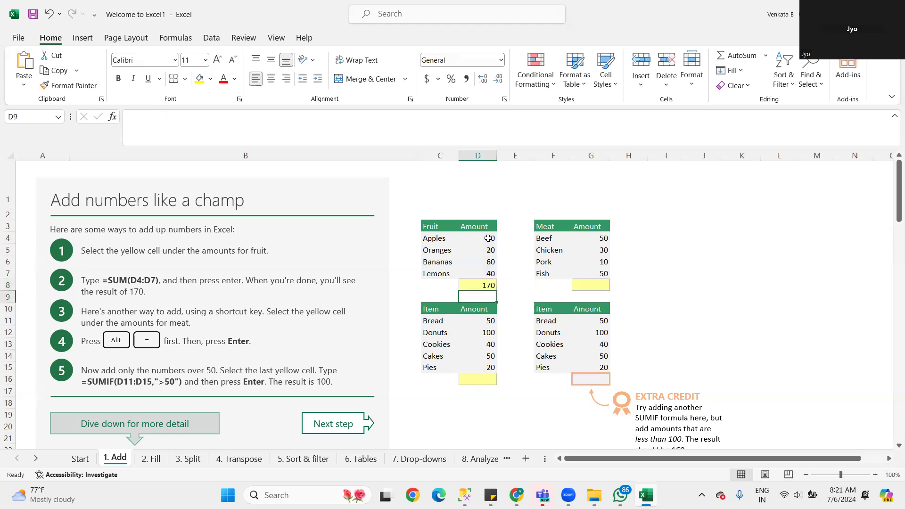
# Step: Select the fruit amounts D4:D7 to check their summary values against the total, and inspect the formula in D8
pyautogui.click(485, 239)
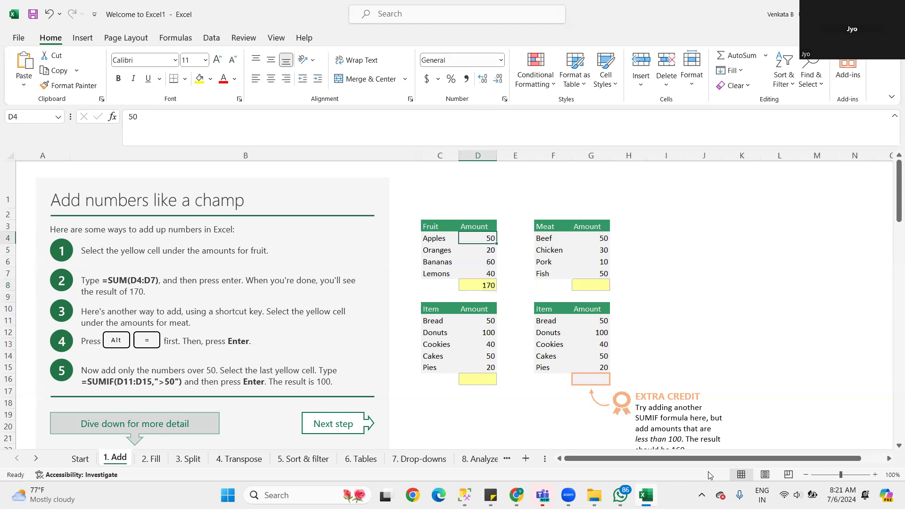
pyautogui.hotkey('shift', 'Down')
pyautogui.hotkey('shift', 'Down')
pyautogui.hotkey('shift', 'Down')
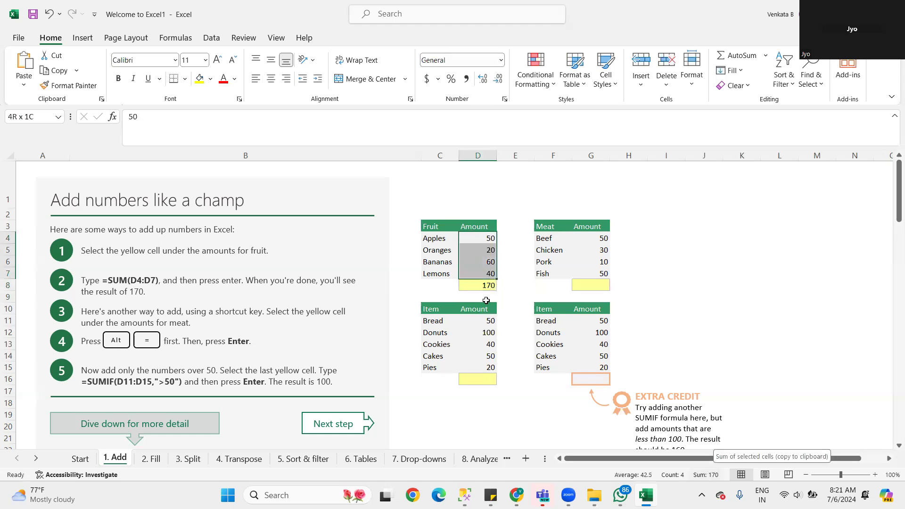
pyautogui.click(476, 286)
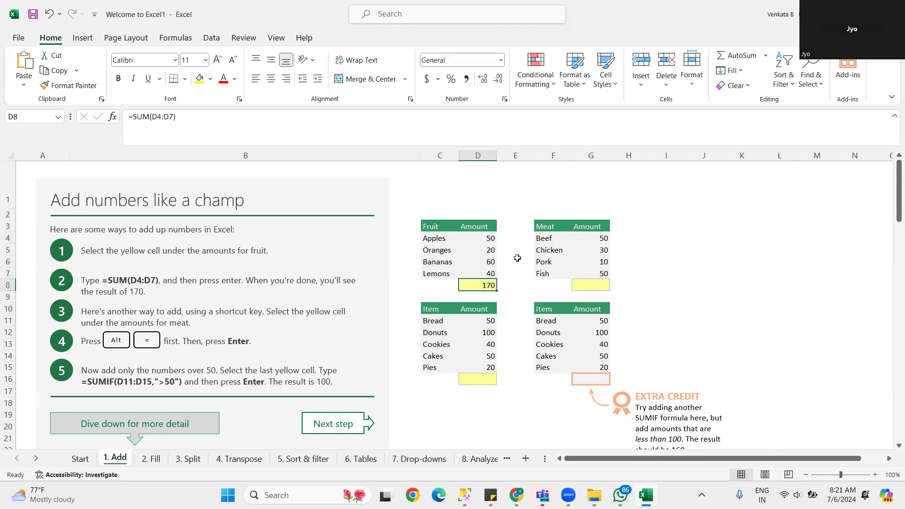
pyautogui.click(593, 239)
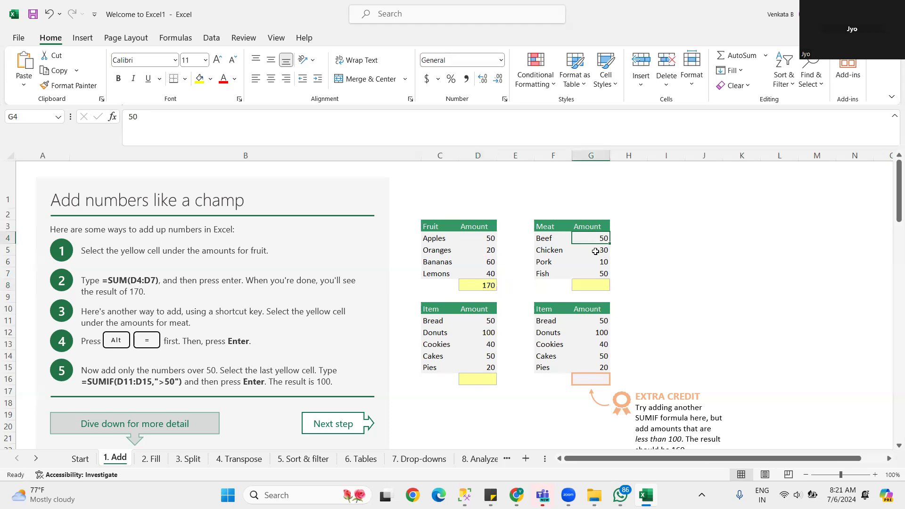
pyautogui.click(487, 322)
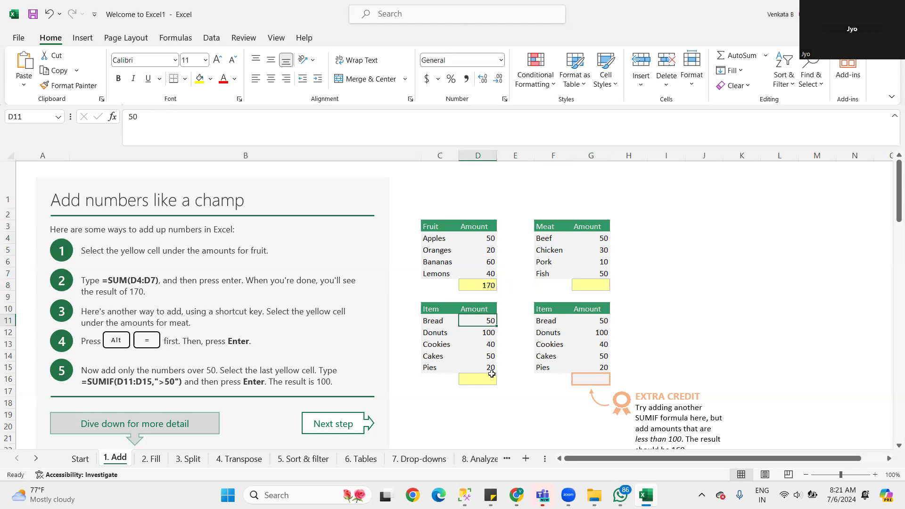
pyautogui.press('alt')
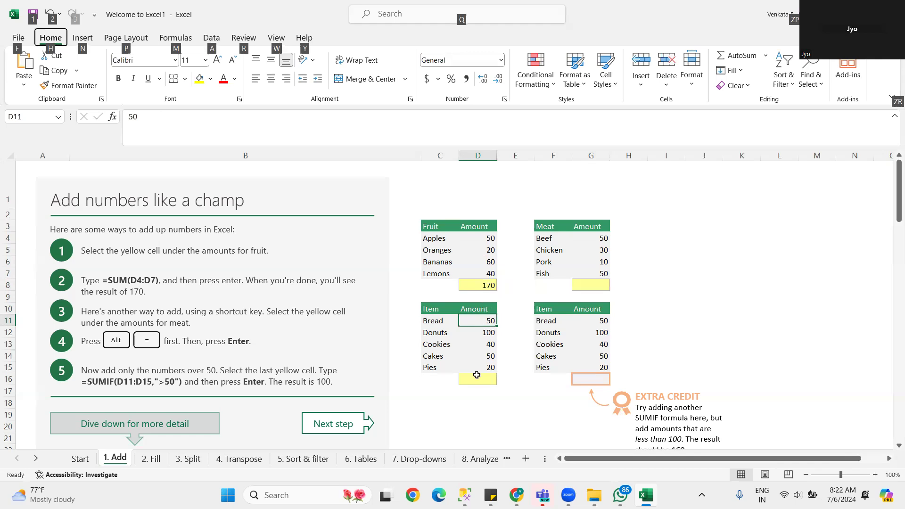
pyautogui.click(492, 320)
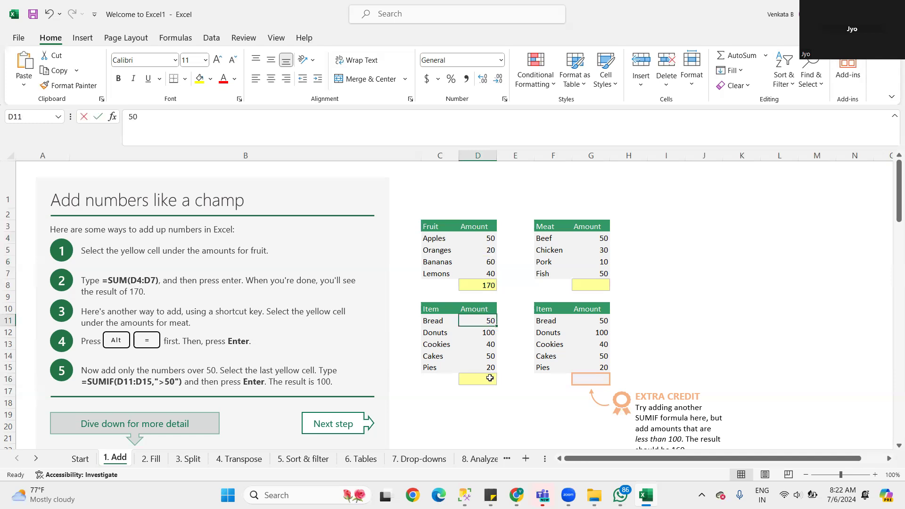
pyautogui.hotkey('alt', '=')
pyautogui.press('Escape')
pyautogui.click(491, 378)
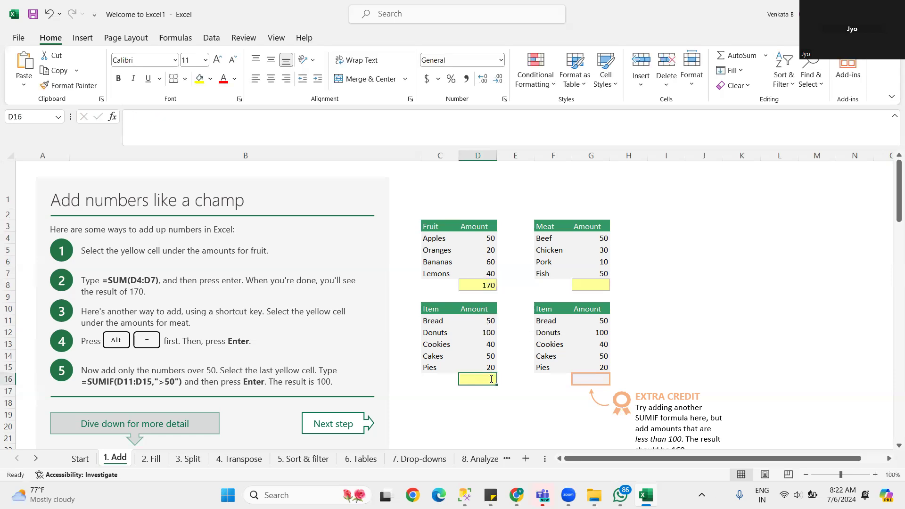
pyautogui.hotkey('alt', '=')
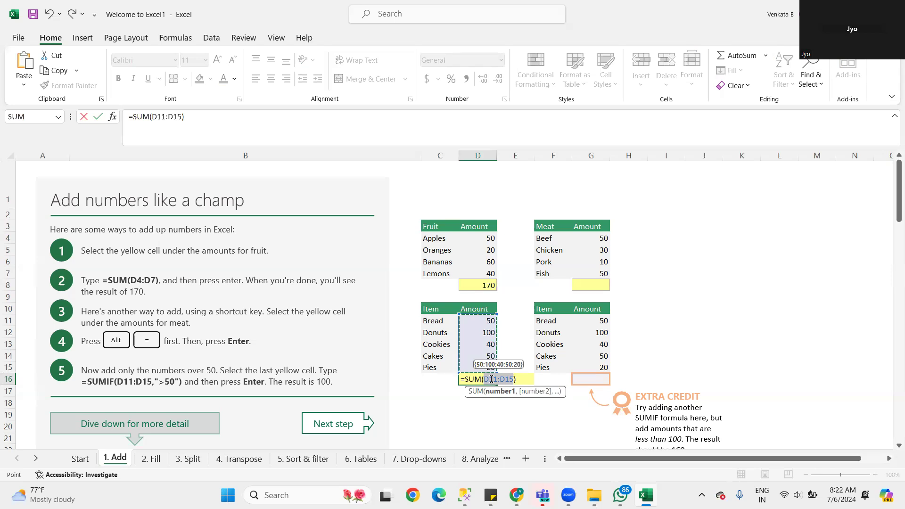
pyautogui.press('BackSpace')
pyautogui.press('BackSpace')
pyautogui.press('BackSpace')
pyautogui.press('BackSpace')
pyautogui.press('BackSpace')
pyautogui.press('BackSpace')
pyautogui.press('Delete')
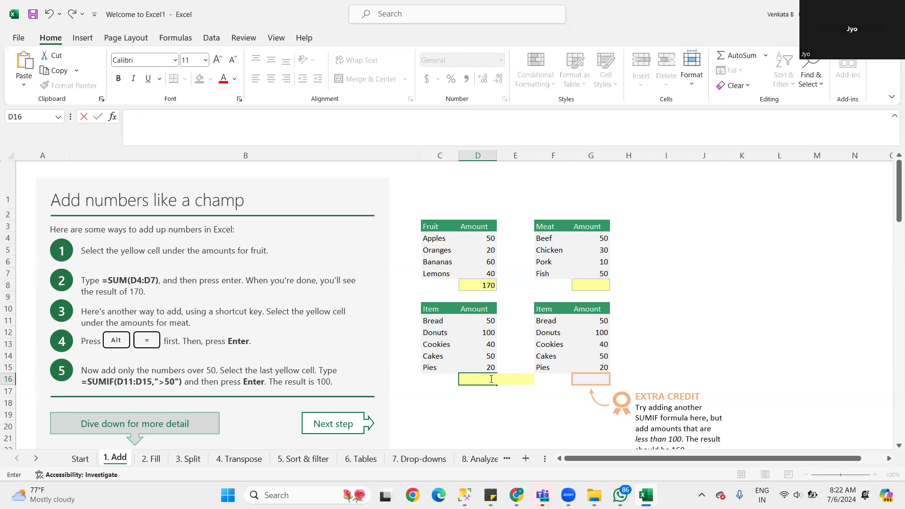
pyautogui.click(491, 413)
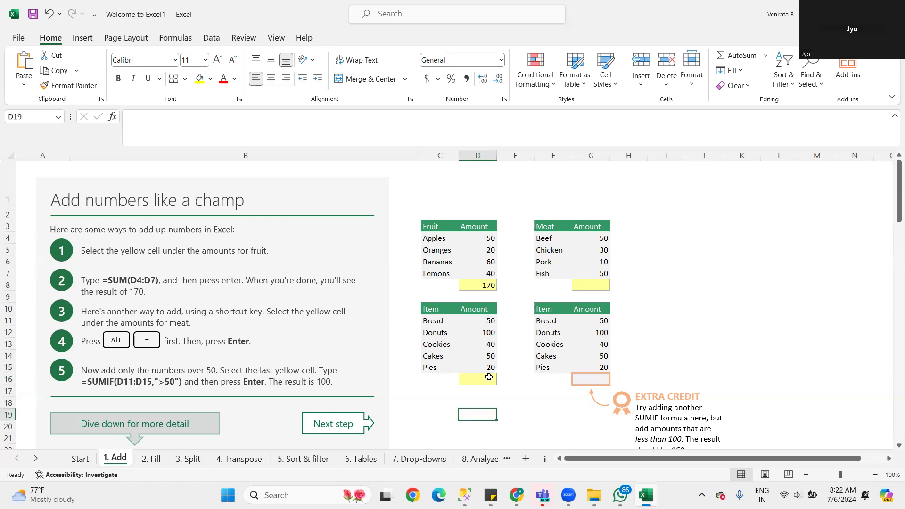
# Step: Total the item amounts D11:D15 in the yellow cell D16 with AutoSum
pyautogui.click(489, 377)
pyautogui.hotkey('alt', '=')
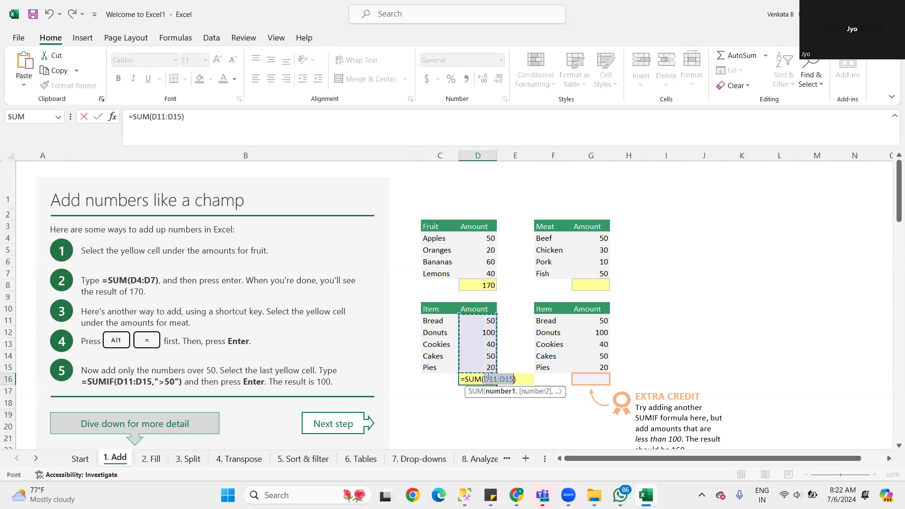
pyautogui.click(495, 416)
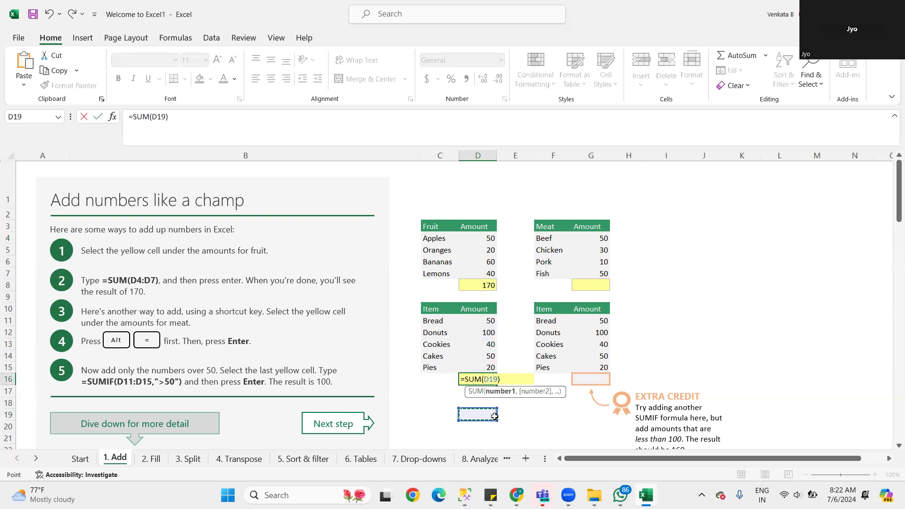
pyautogui.hotkey('ctrl', 'z')
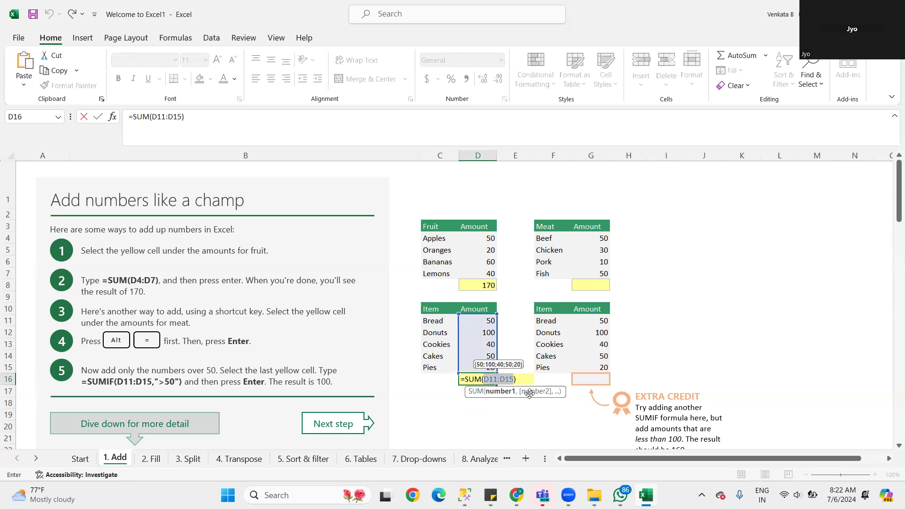
pyautogui.click(537, 407)
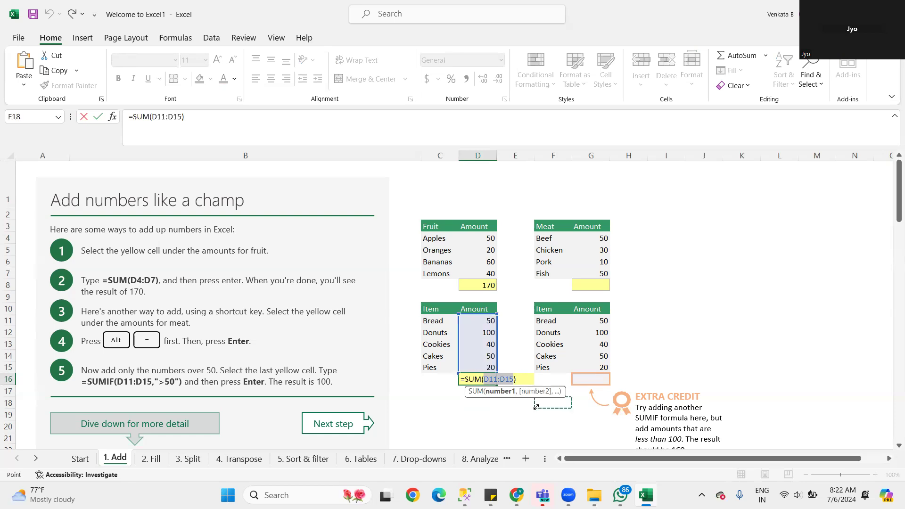
pyautogui.click(536, 406)
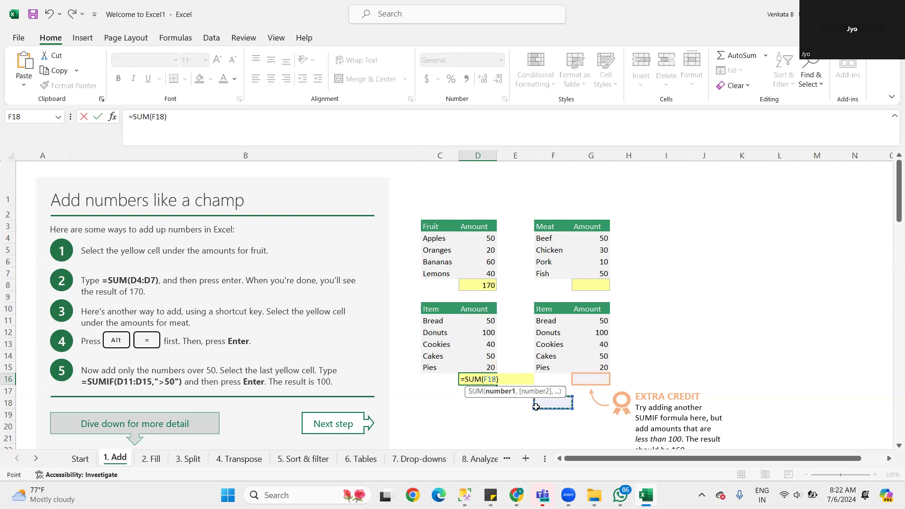
pyautogui.hotkey('ctrl', 'z')
pyautogui.press('Return')
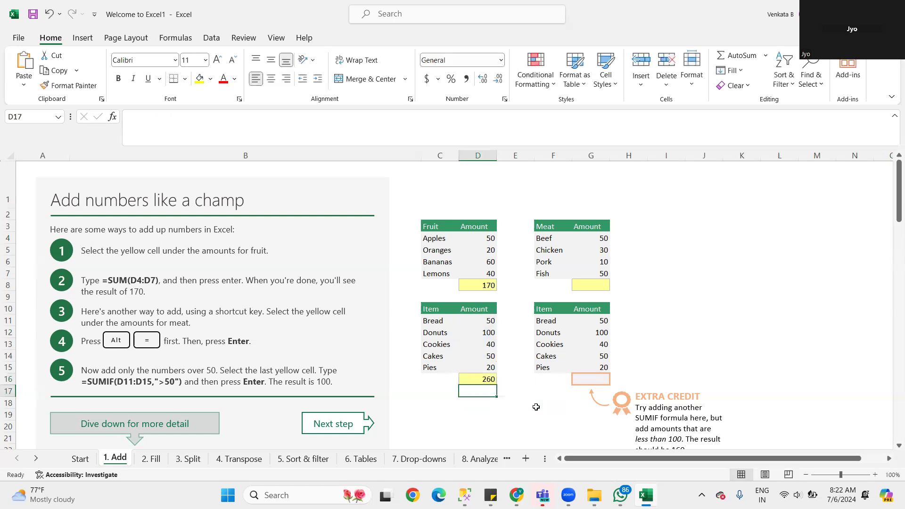
# Step: Select the item amounts D11:D15 to check their summary values against the total below them
pyautogui.click(491, 321)
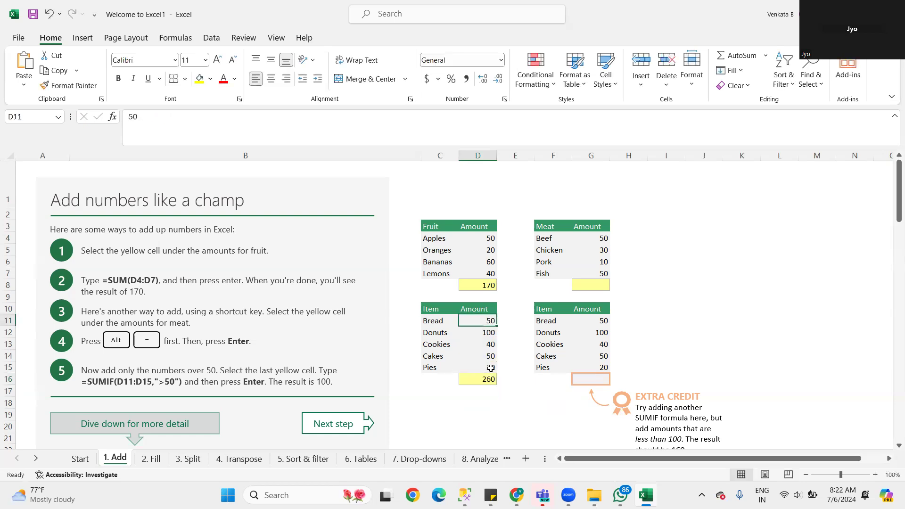
pyautogui.keyDown('shift'); pyautogui.click(491, 367); pyautogui.keyUp('shift')
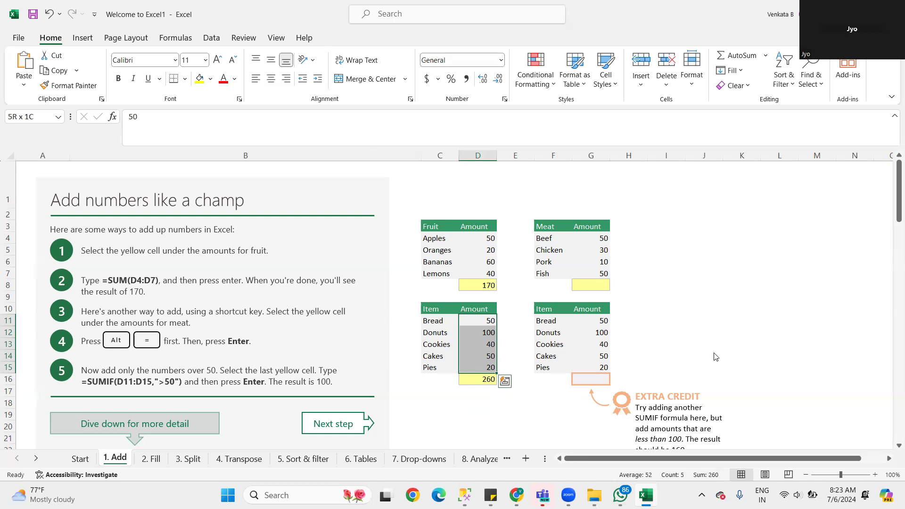
pyautogui.scroll(-2, 710, 349)
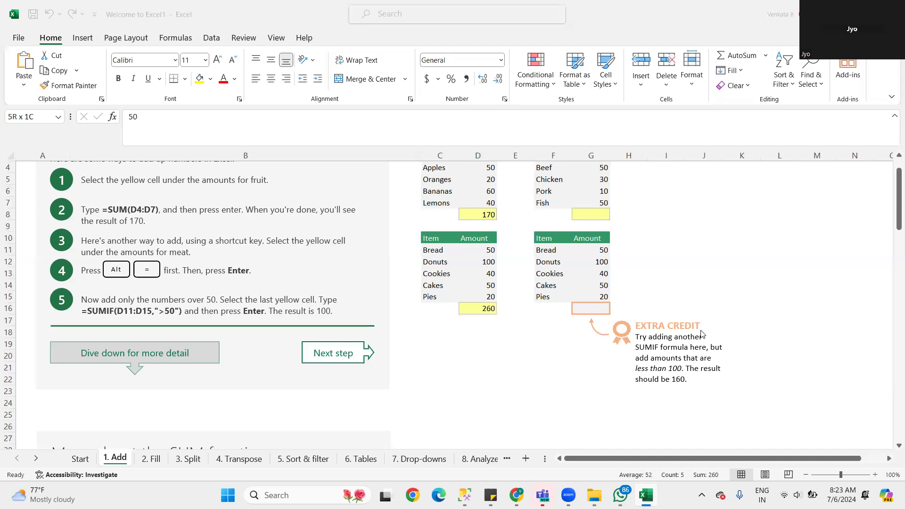
pyautogui.scroll(2, 702, 334)
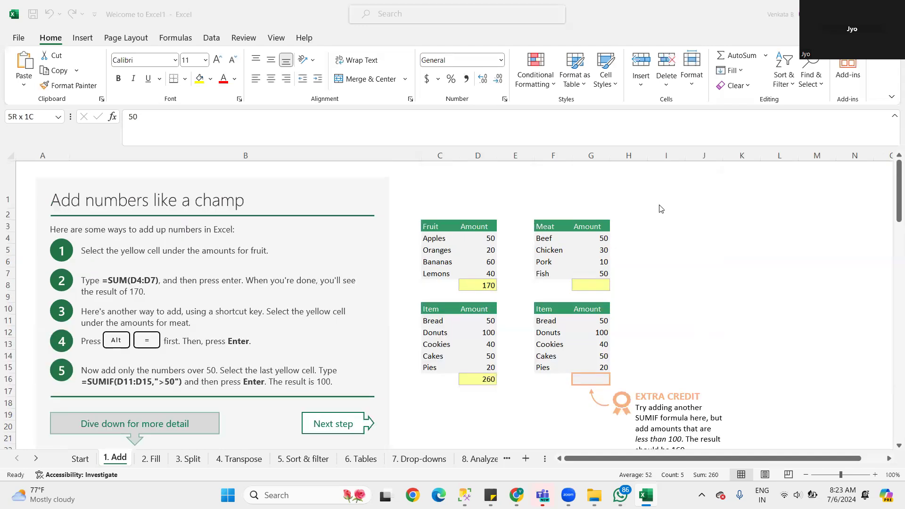
# Step: Select the meat amounts G4:G7 and total them with AutoSum in the yellow cell G8
pyautogui.click(603, 239)
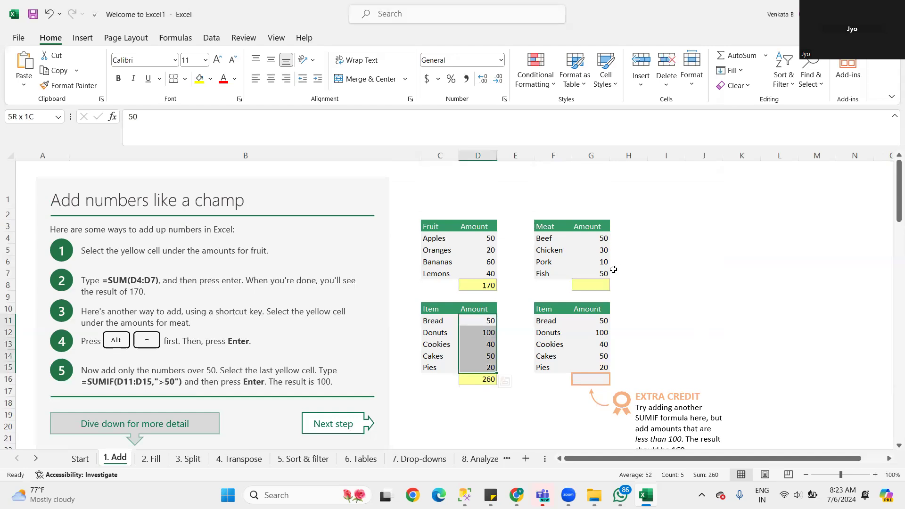
pyautogui.moveTo(603, 239); pyautogui.dragTo(599, 275)
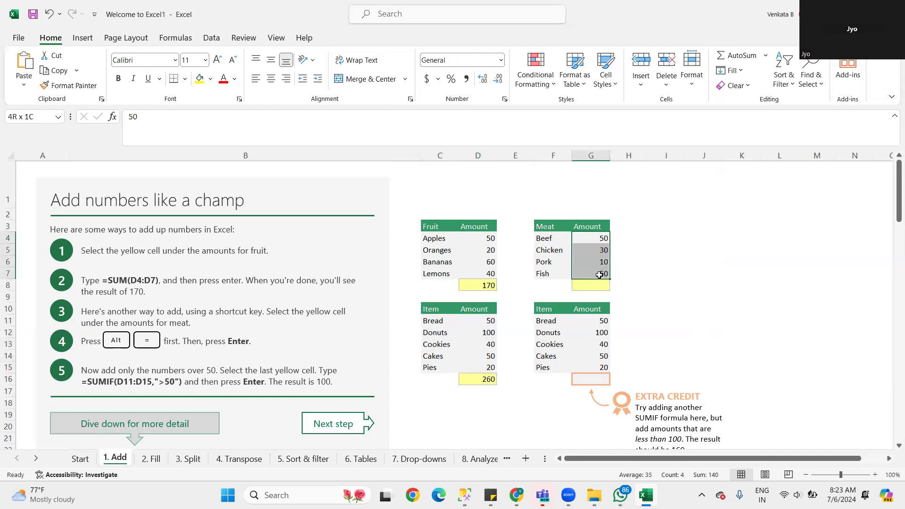
pyautogui.click(748, 57)
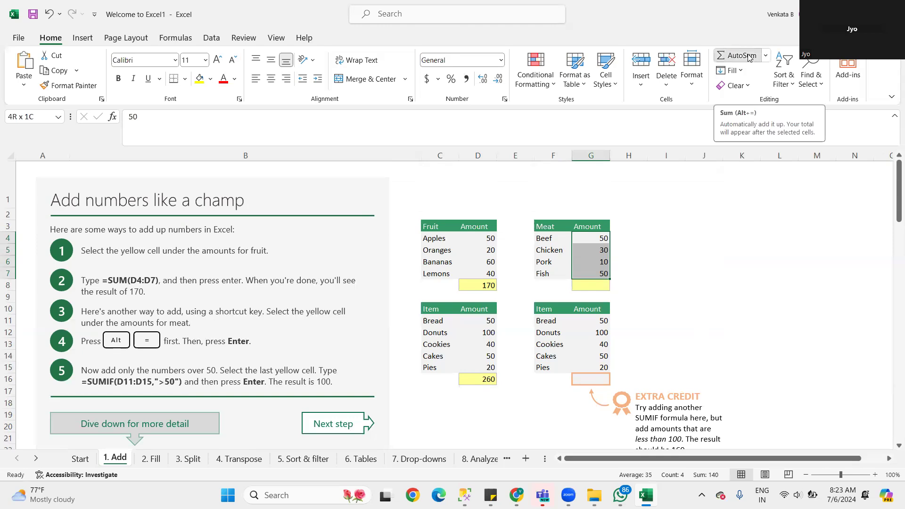
pyautogui.click(749, 57)
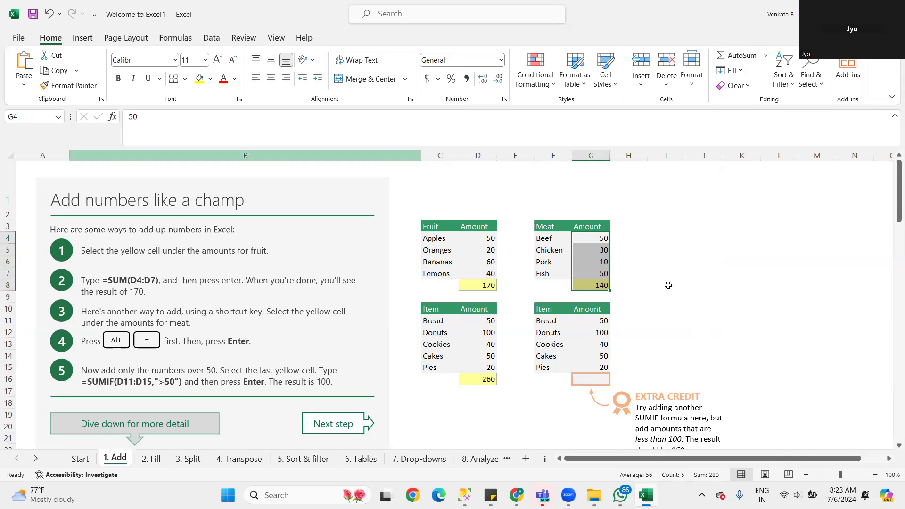
# Step: Select the meat amounts G4:G7 and the fruit amounts D4:D7 in turn to compare their summary values with the totals
pyautogui.scroll(-2, 668, 286)
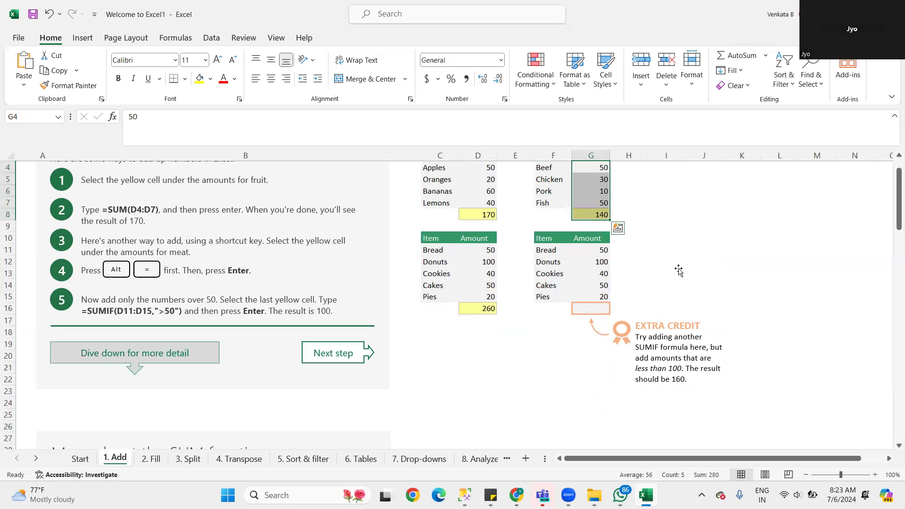
pyautogui.click(679, 270)
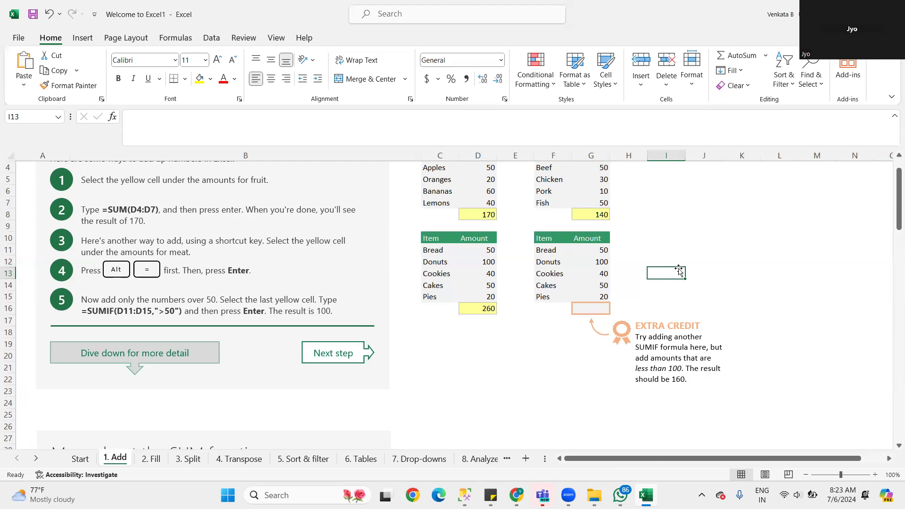
pyautogui.scroll(1, 601, 216)
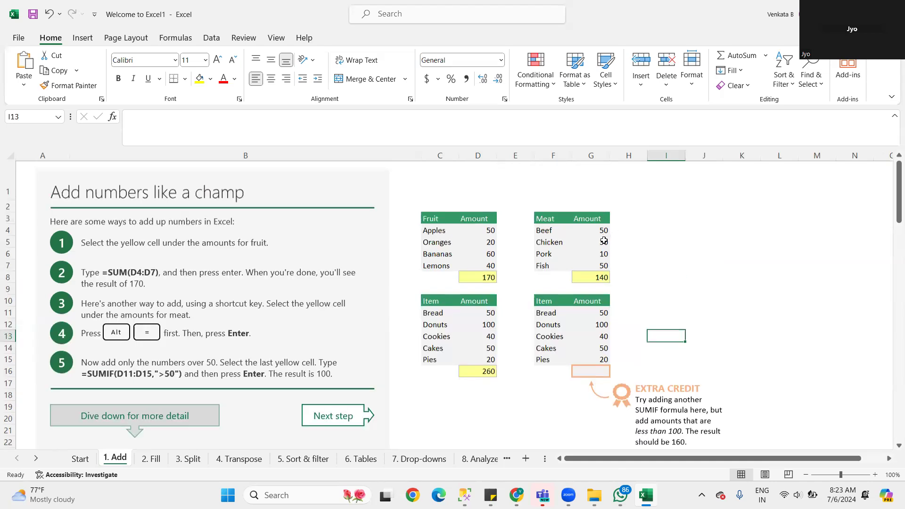
pyautogui.moveTo(603, 239); pyautogui.dragTo(604, 275)
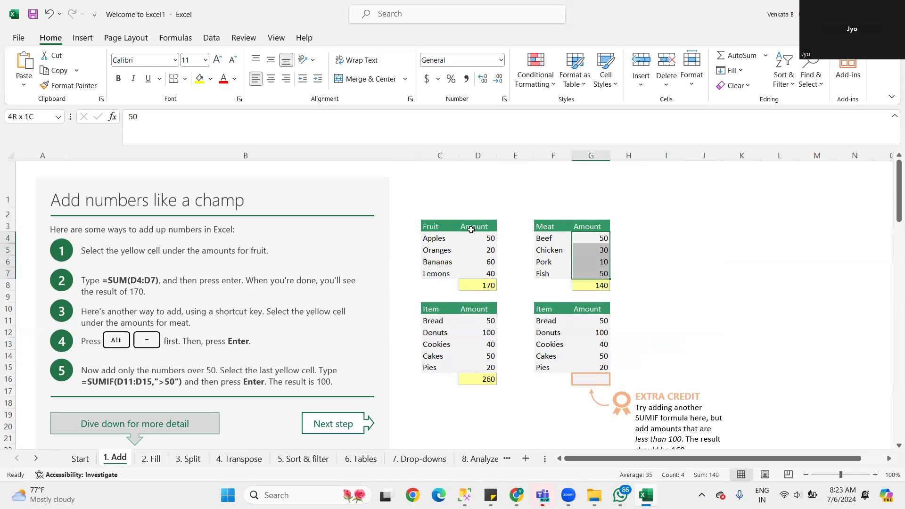
pyautogui.click(487, 239)
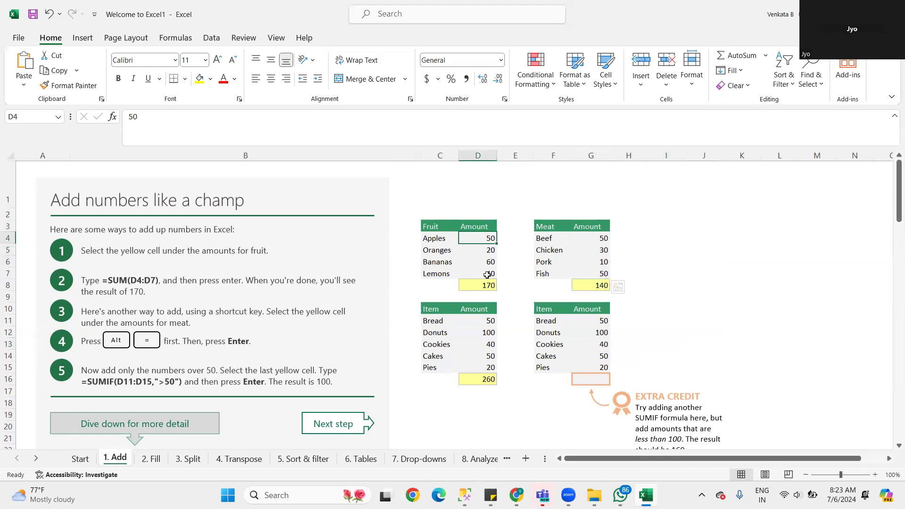
pyautogui.keyDown('shift'); pyautogui.click(487, 275); pyautogui.keyUp('shift')
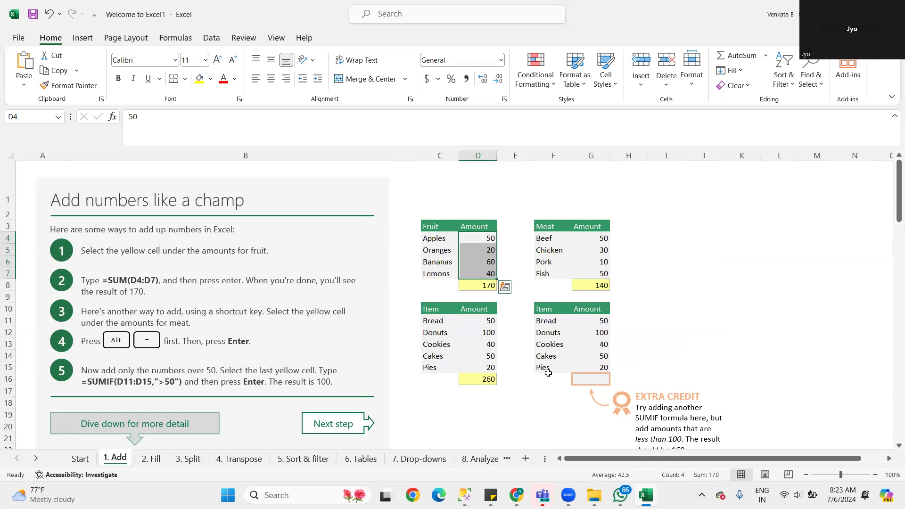
# Step: Enter a SUMIF formula in cell I12 over the second item list's amounts G11:G15 with empty quotes as the criteria
pyautogui.scroll(-2, 678, 314)
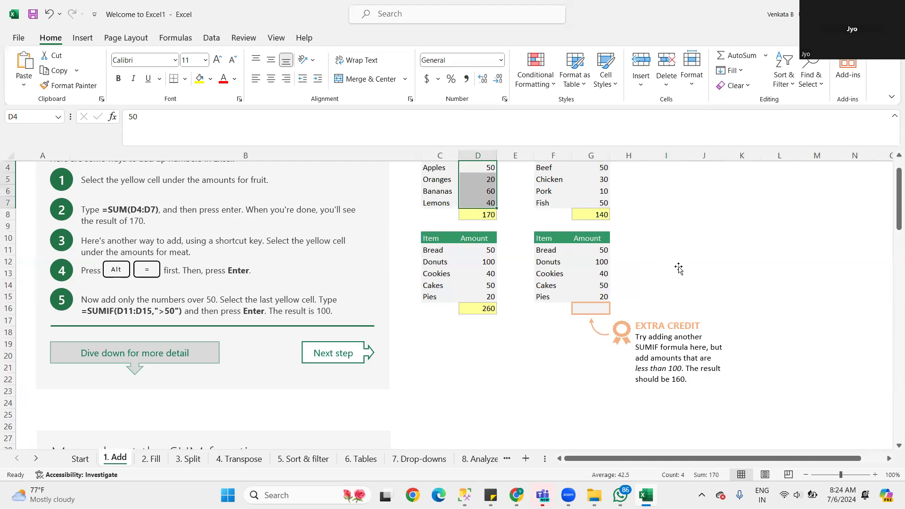
pyautogui.click(677, 263)
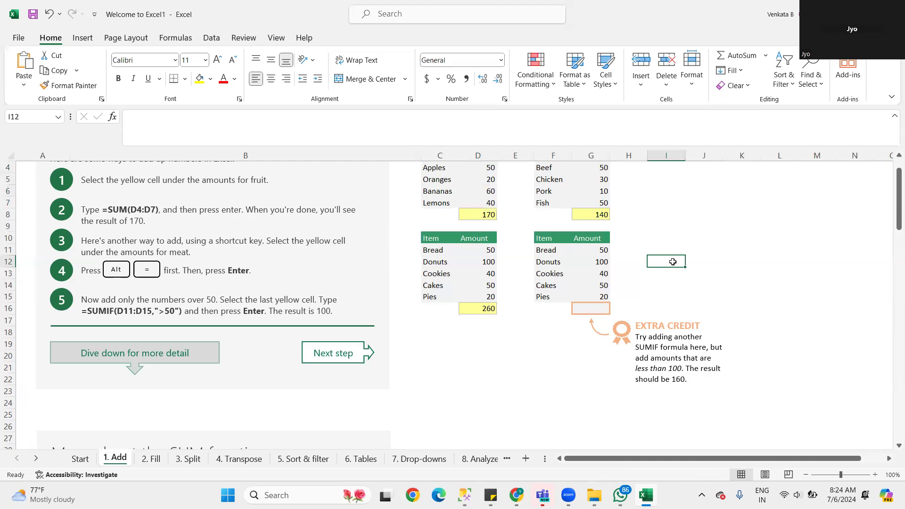
pyautogui.doubleClick(673, 262)
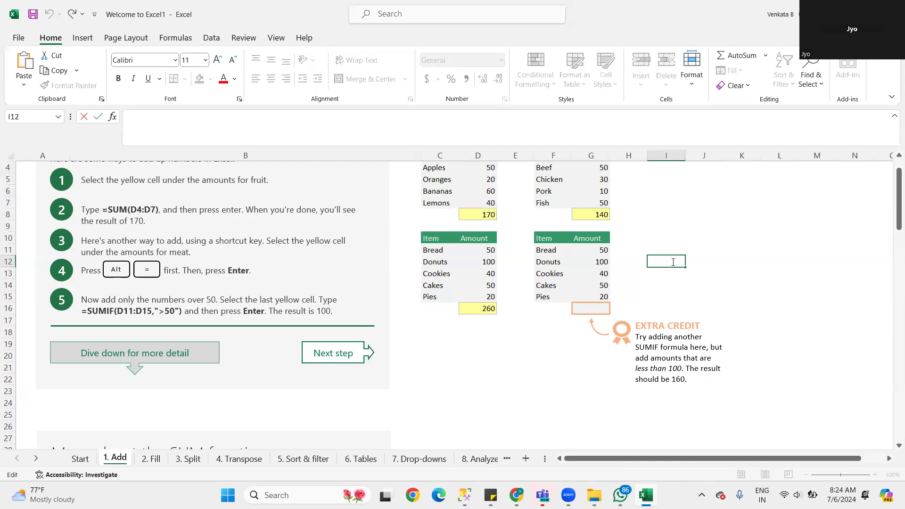
pyautogui.write('=s')
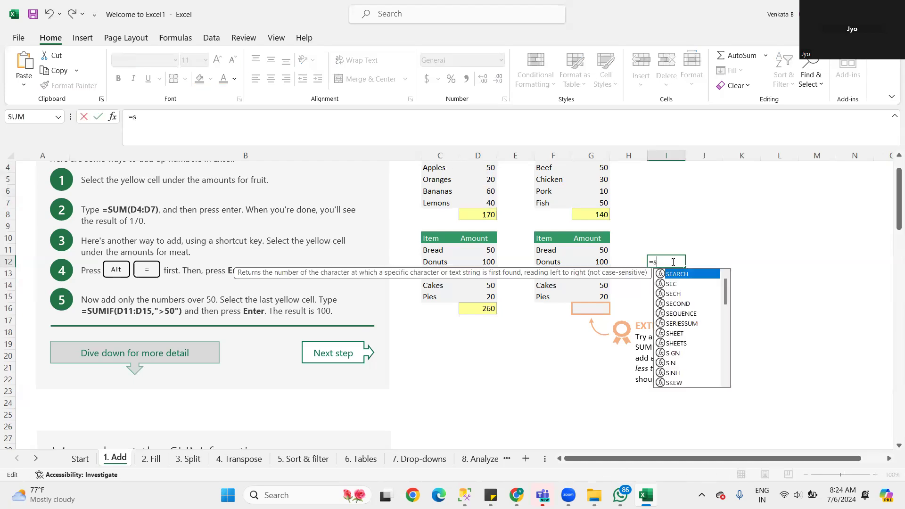
pyautogui.write('umif')
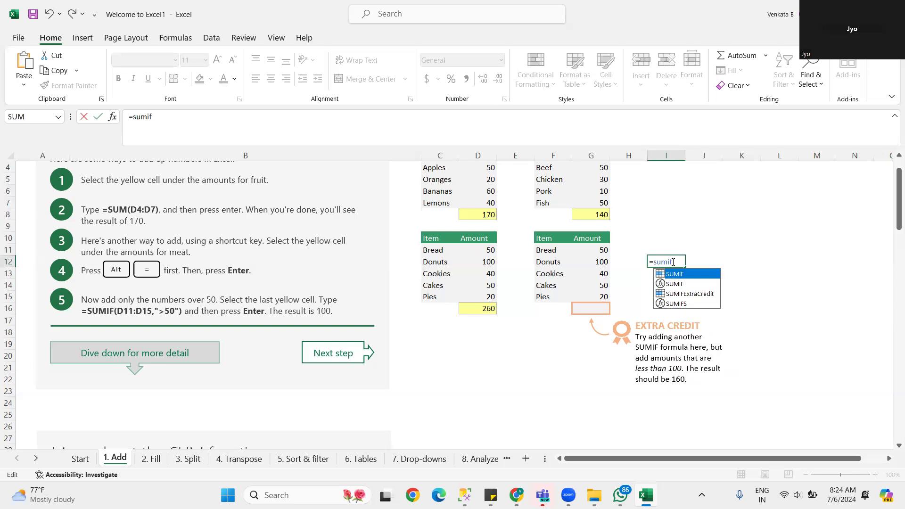
pyautogui.write('(')
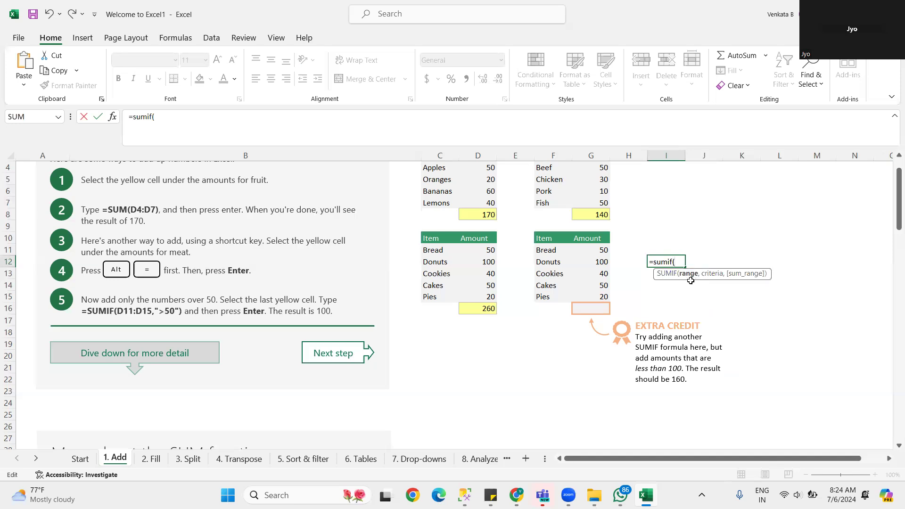
pyautogui.click(602, 251)
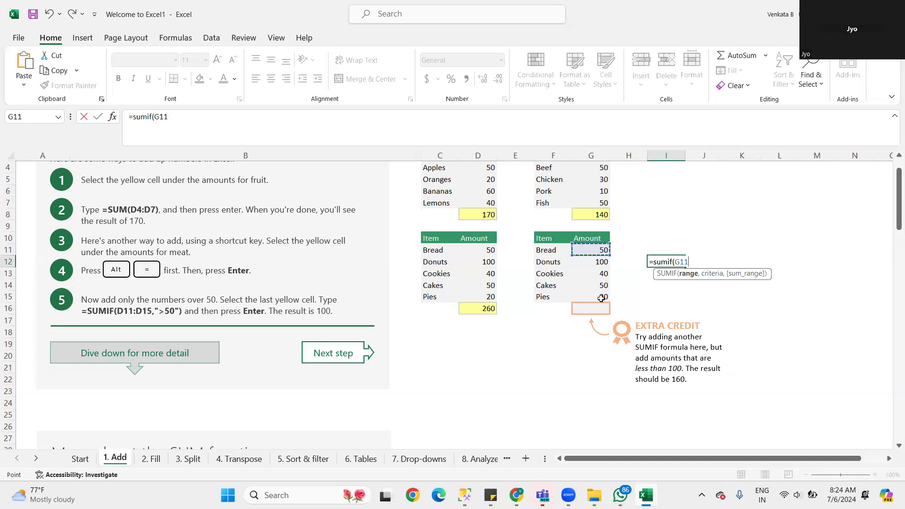
pyautogui.moveTo(602, 298); pyautogui.dragTo(602, 299)
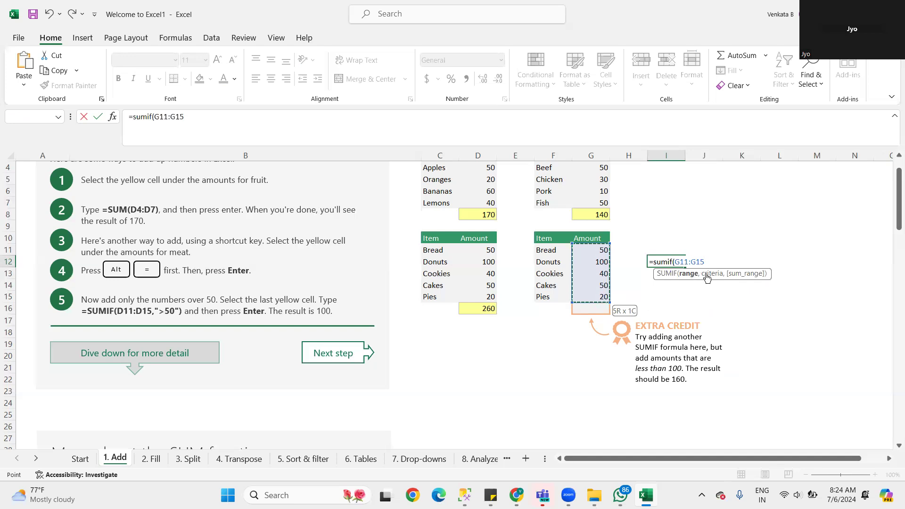
pyautogui.write(',')
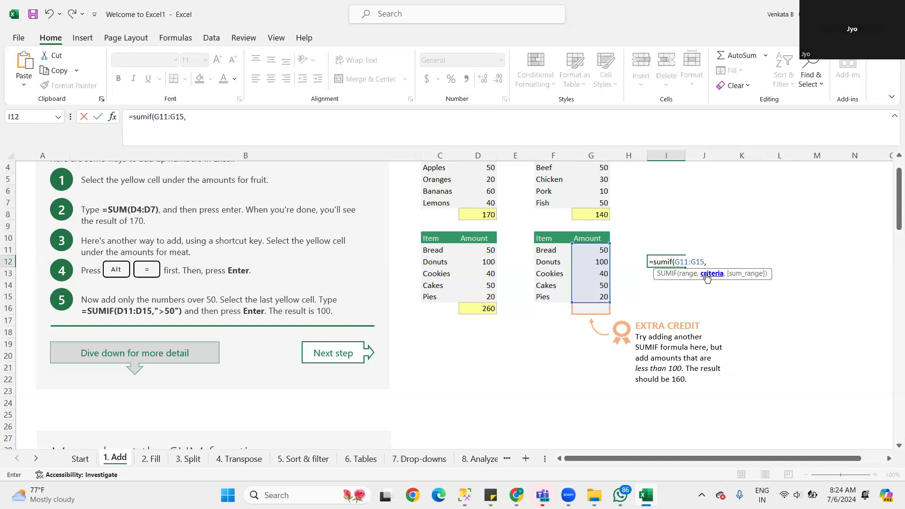
pyautogui.write('"")')
pyautogui.press('Left')
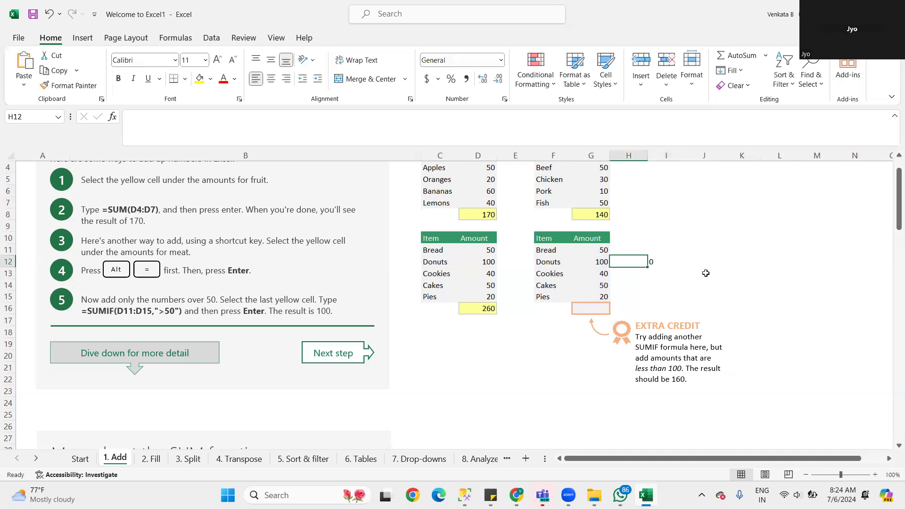
# Step: Set the SUMIF criteria in cell I12 to ">50" so only amounts above 50 are added
pyautogui.click(658, 261)
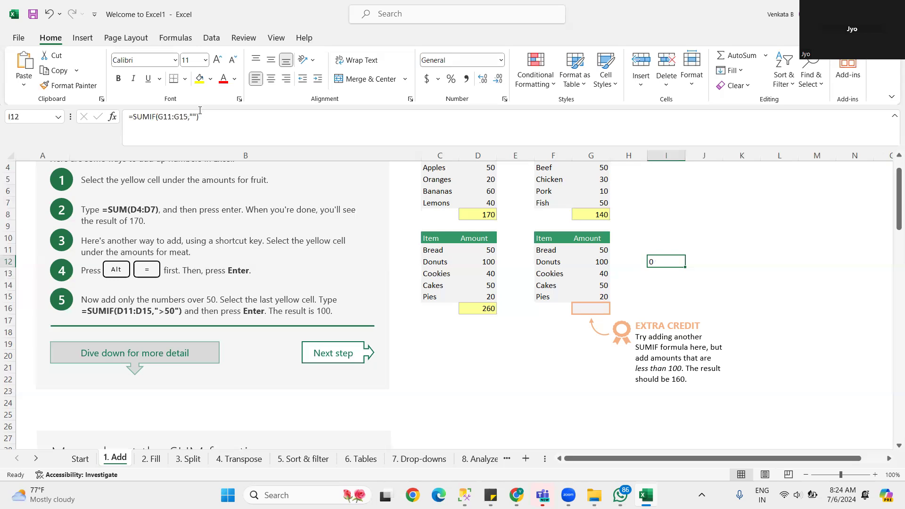
pyautogui.click(199, 118)
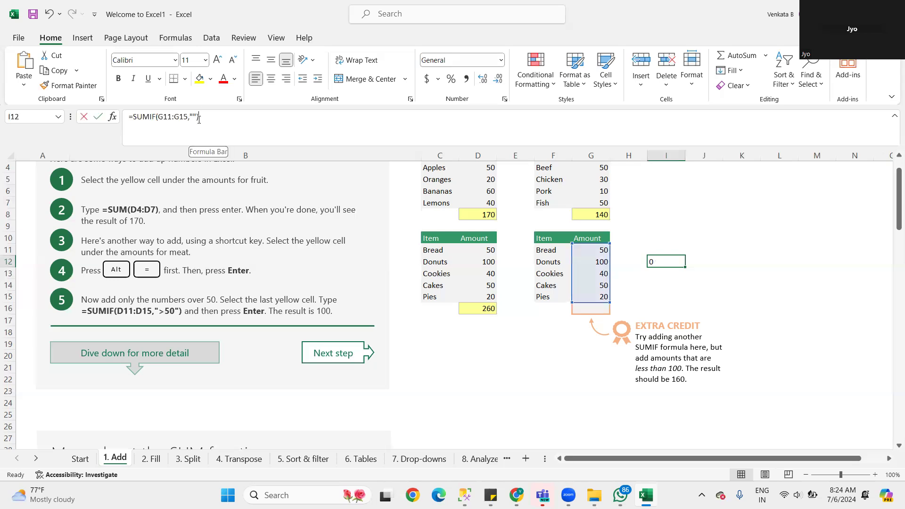
pyautogui.click(199, 118)
pyautogui.write('>')
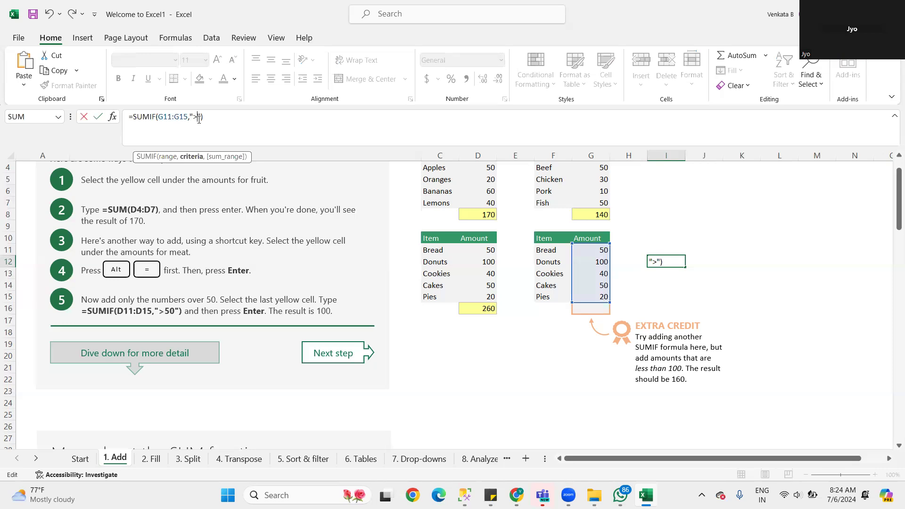
pyautogui.write('50')
pyautogui.press('Return')
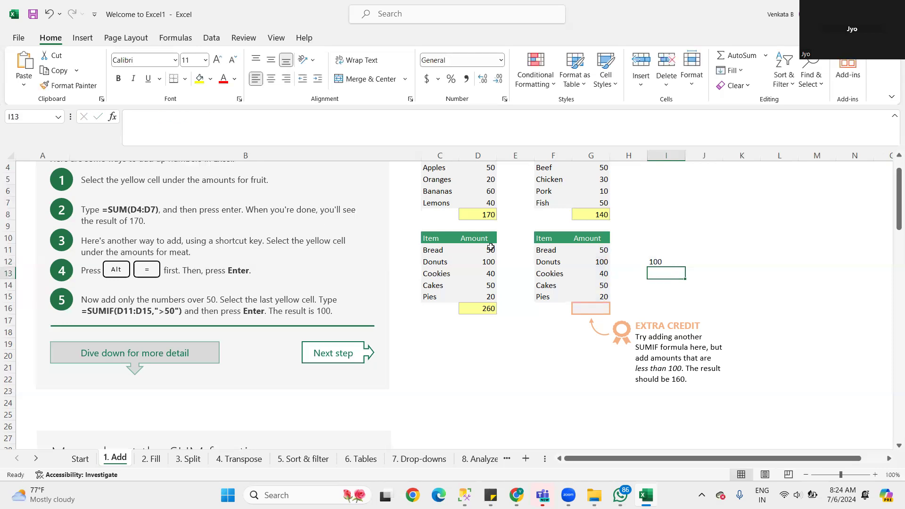
# Step: Change the SUMIF criteria in cell I12 to ">=50" so amounts equal to 50 are included
pyautogui.click(594, 250)
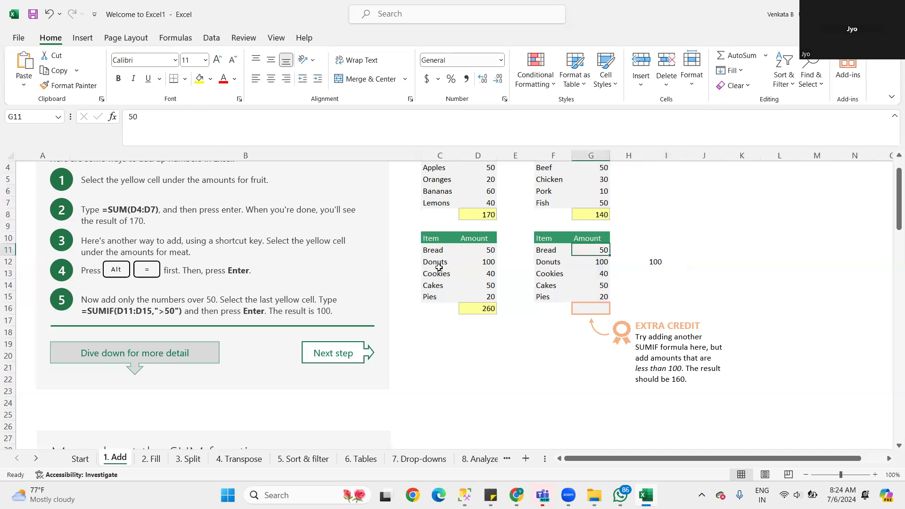
pyautogui.click(656, 262)
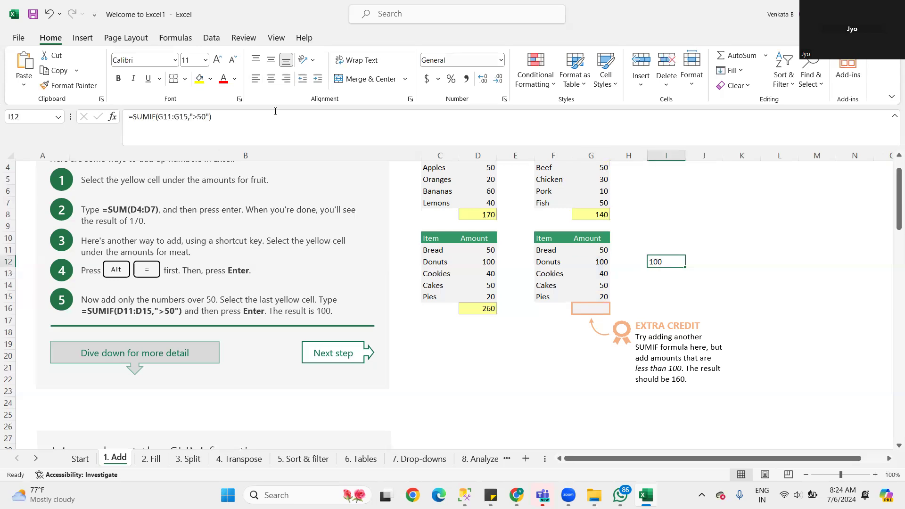
pyautogui.click(204, 118)
pyautogui.write('=')
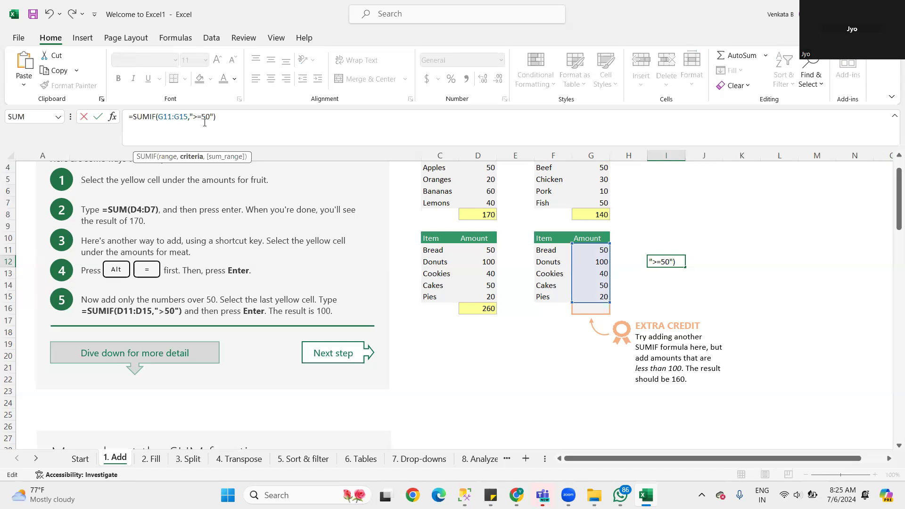
pyautogui.press('Return')
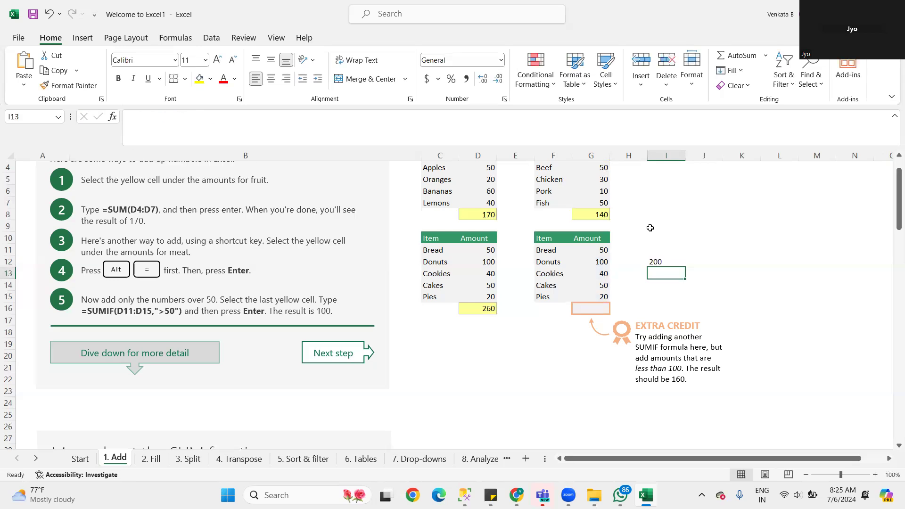
# Step: Replace the SUMIF criteria in cell I12 with "<100" to add only the amounts below 100
pyautogui.click(653, 261)
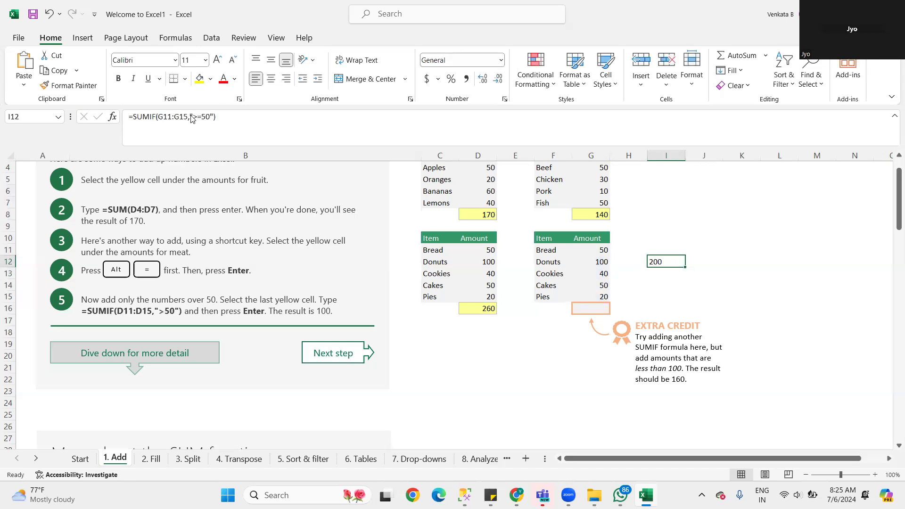
pyautogui.moveTo(193, 117); pyautogui.dragTo(210, 120)
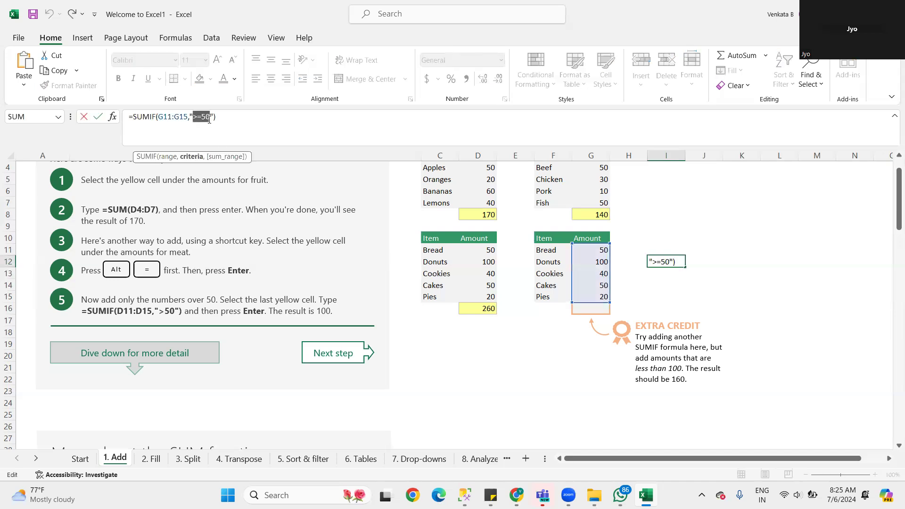
pyautogui.write('<100')
pyautogui.click(98, 118)
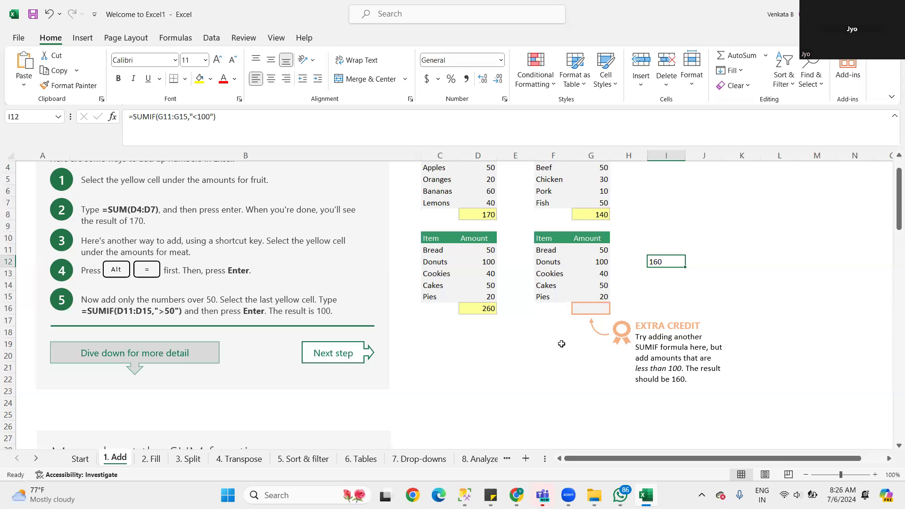
# Step: Switch to the 2. Fill sheet and clear the SUM formula from the yellow cell E4
pyautogui.click(152, 461)
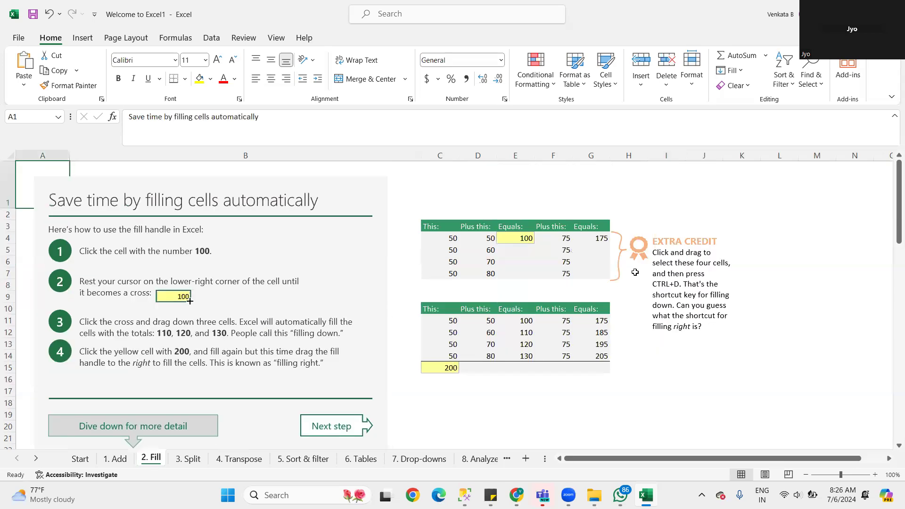
pyautogui.click(529, 237)
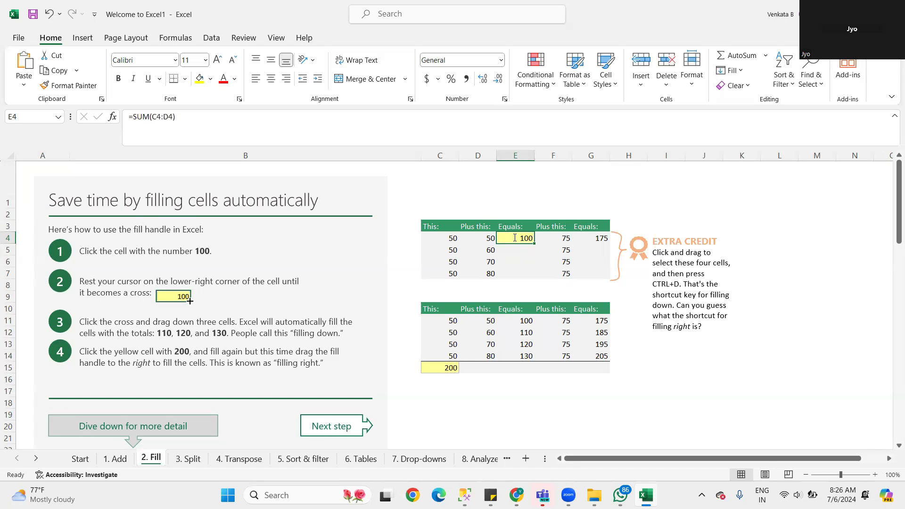
pyautogui.doubleClick(513, 237)
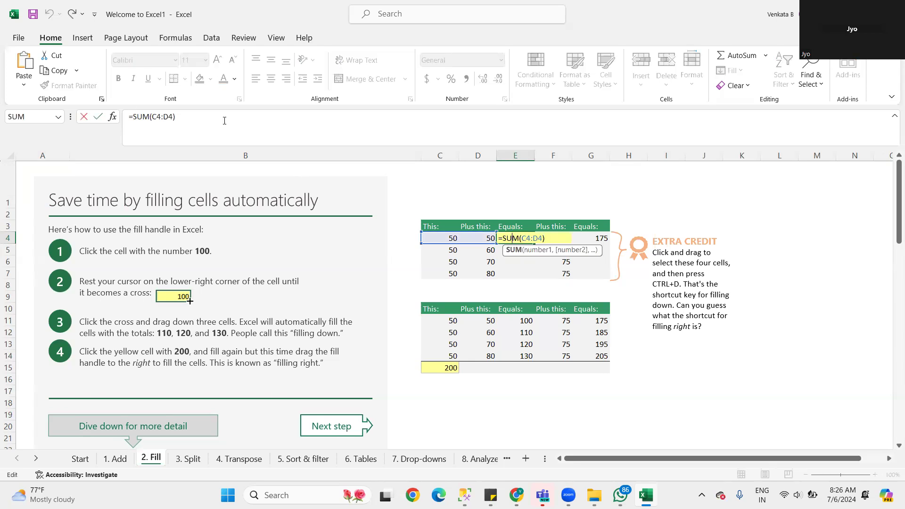
pyautogui.moveTo(134, 116); pyautogui.dragTo(225, 121)
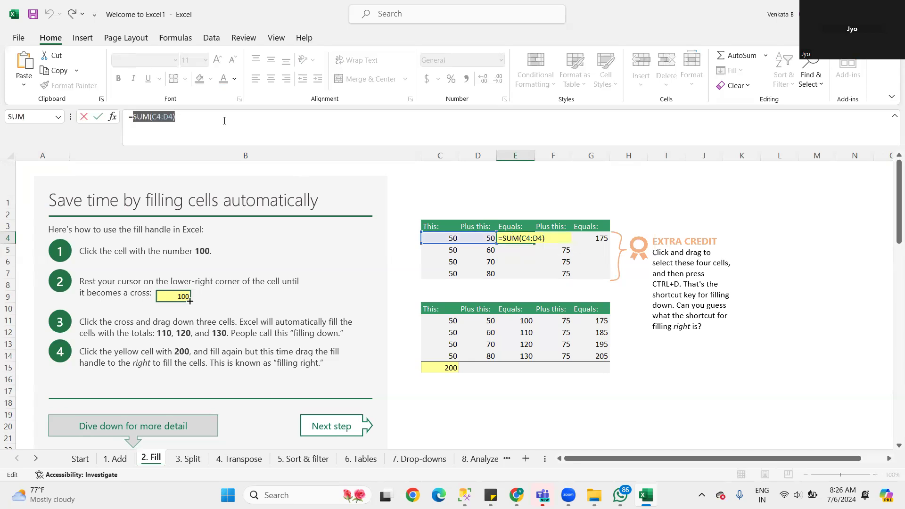
pyautogui.press('BackSpace')
pyautogui.press('BackSpace')
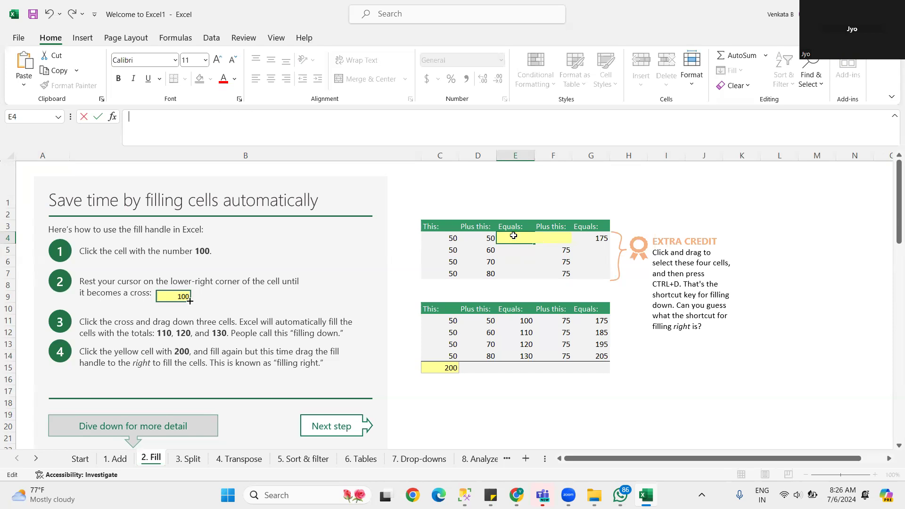
pyautogui.click(553, 261)
# Step: Enter the addition formula =C4+D4 in the yellow cell E4
pyautogui.doubleClick(513, 235)
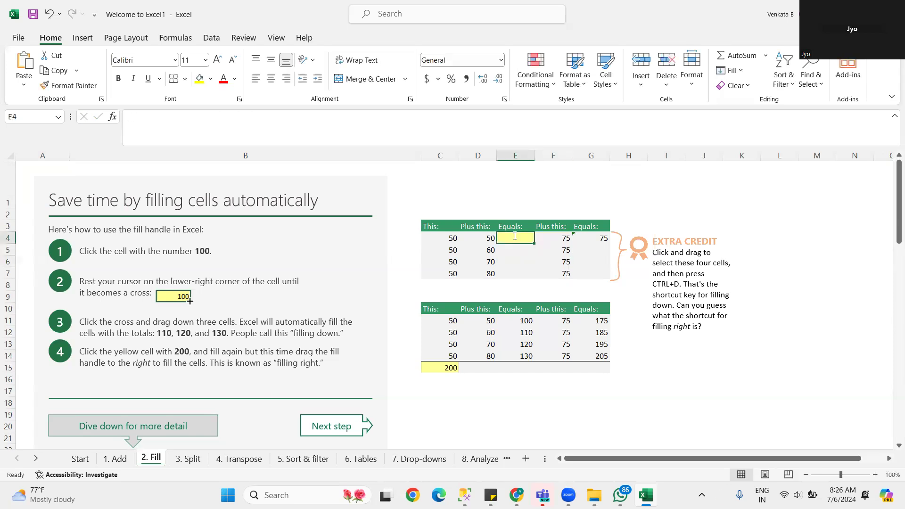
pyautogui.write('=')
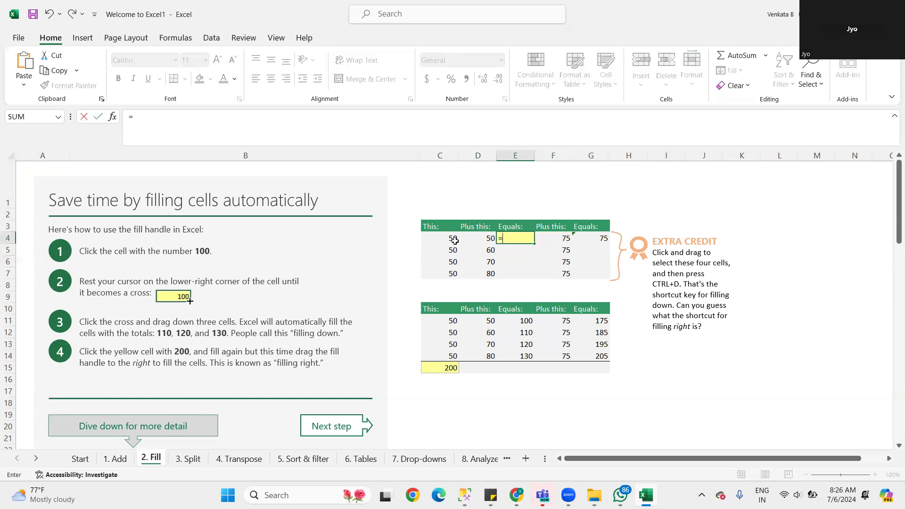
pyautogui.click(453, 239)
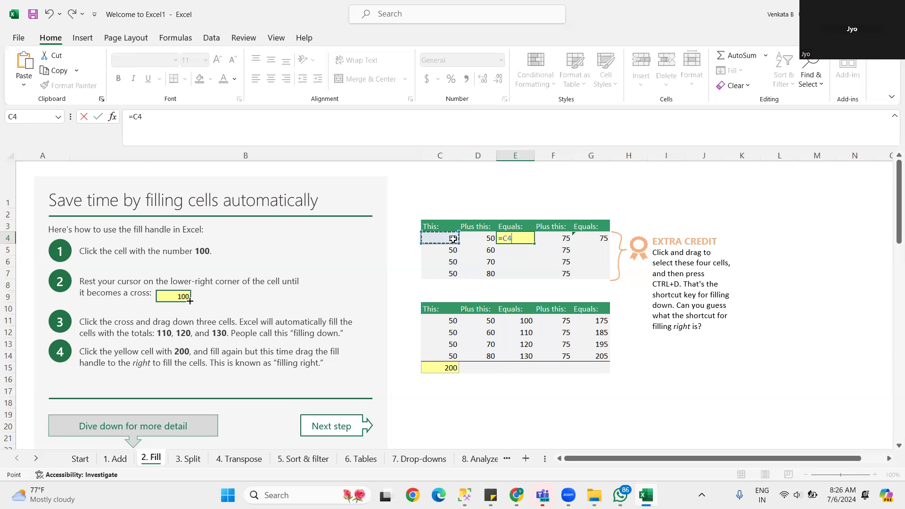
pyautogui.write('=')
pyautogui.press('BackSpace')
pyautogui.write('+')
pyautogui.click(486, 240)
pyautogui.press('Return')
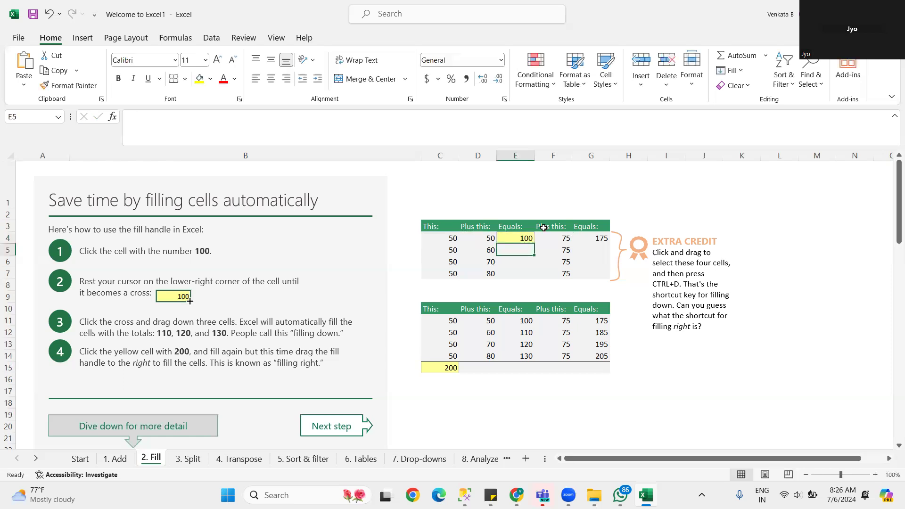
# Step: Replace the addition formula in the yellow cell E4 with =SUM(C4,D4)
pyautogui.click(515, 239)
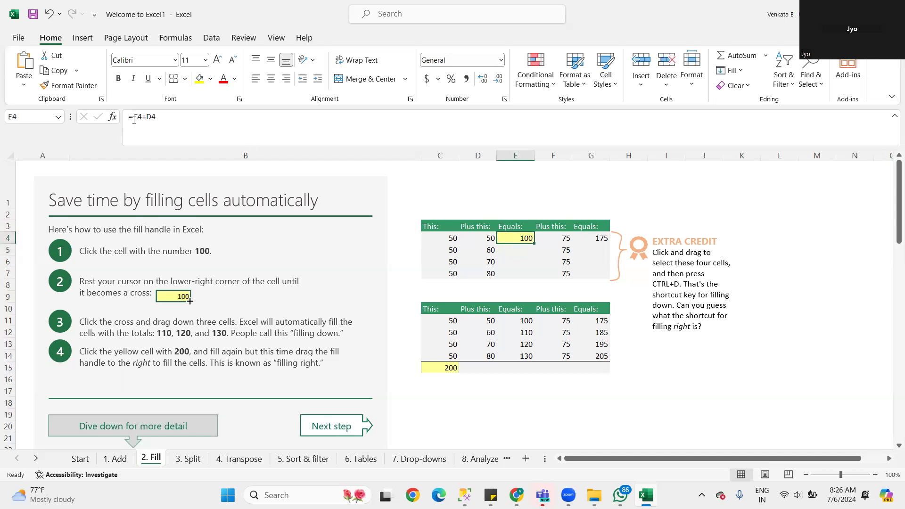
pyautogui.doubleClick(181, 130)
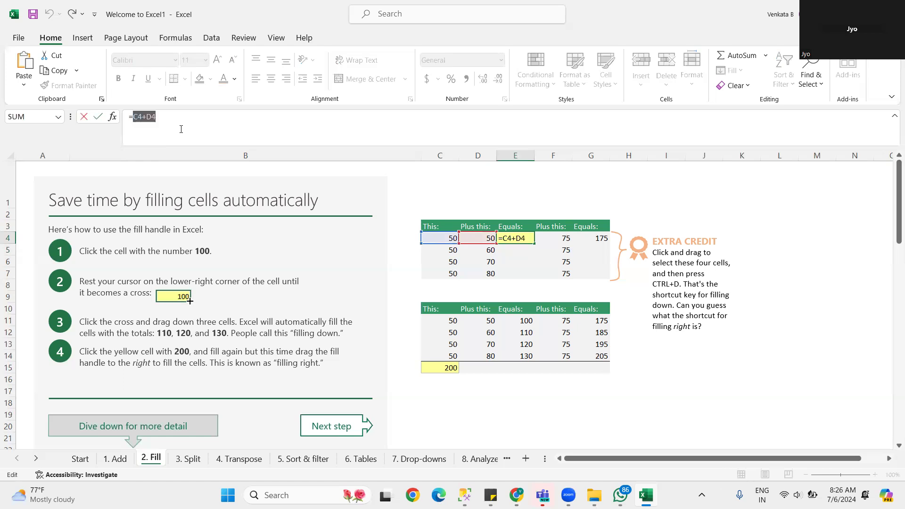
pyautogui.write('SUM(')
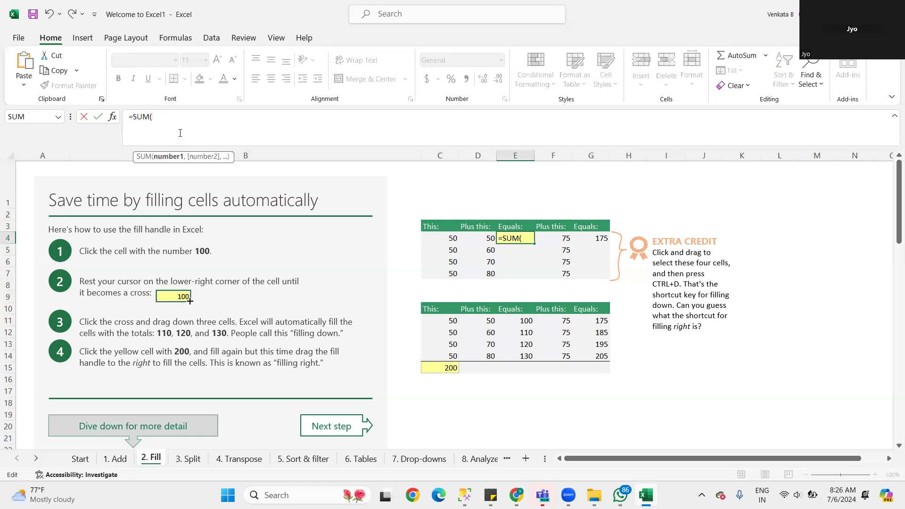
pyautogui.click(449, 238)
pyautogui.write(',')
pyautogui.click(481, 237)
pyautogui.write('(')
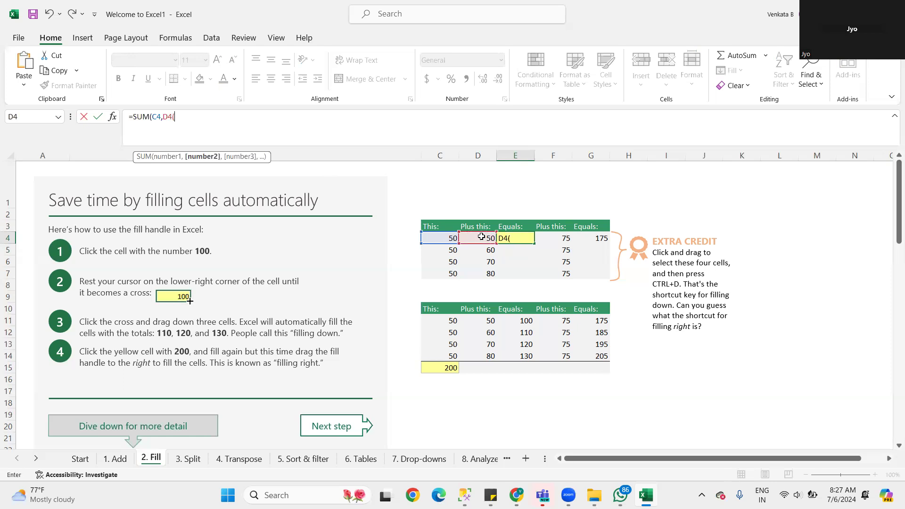
pyautogui.press('BackSpace')
pyautogui.write(')')
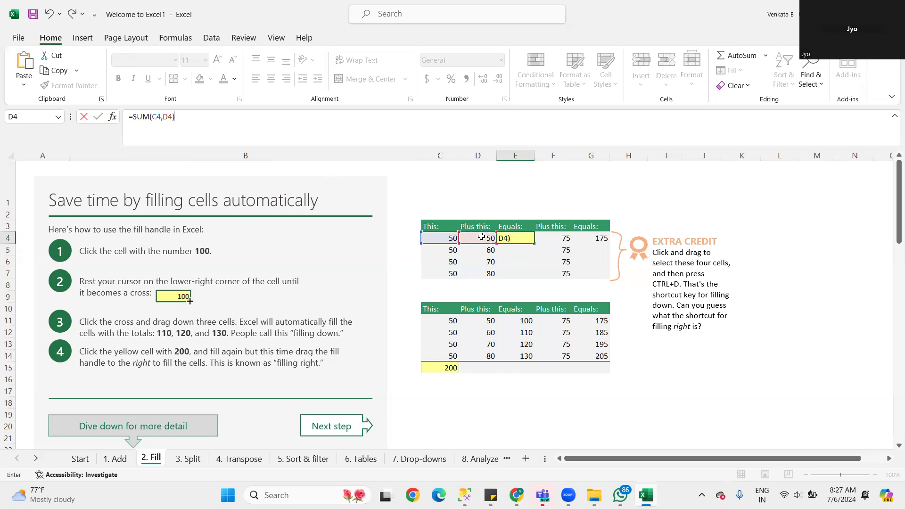
pyautogui.press('Return')
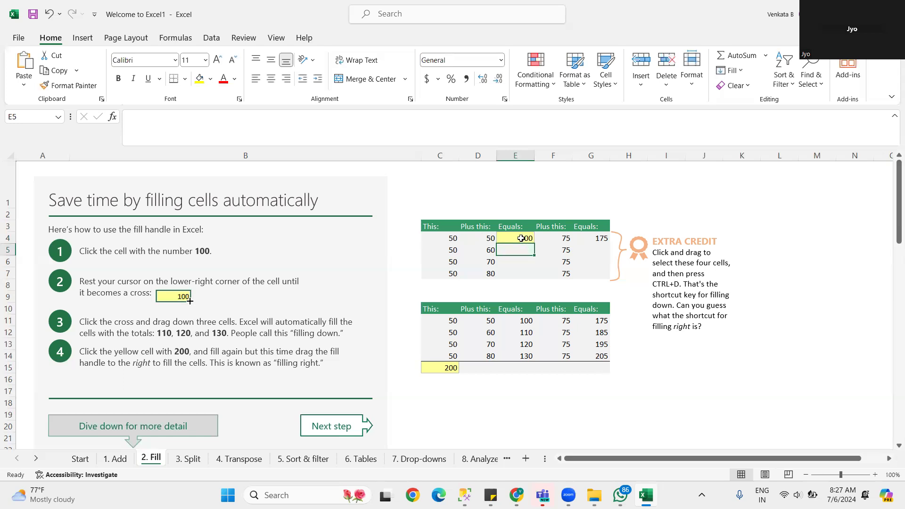
# Step: Fill the SUM formula from cell E4 down through E7 to complete the first Equals column
pyautogui.click(519, 239)
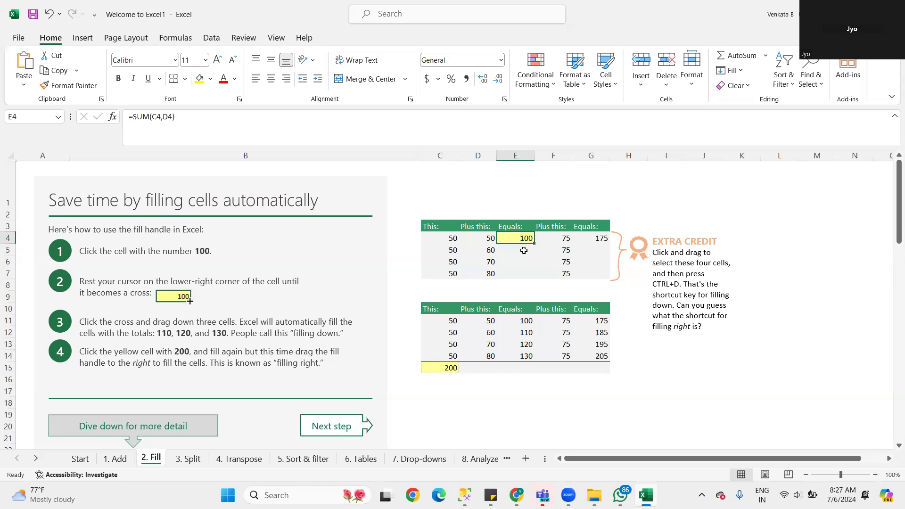
pyautogui.click(524, 250)
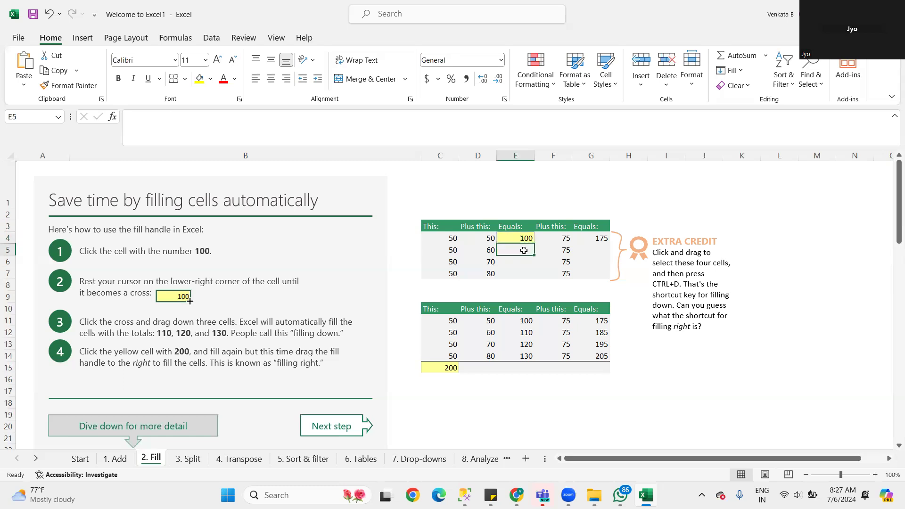
pyautogui.click(519, 237)
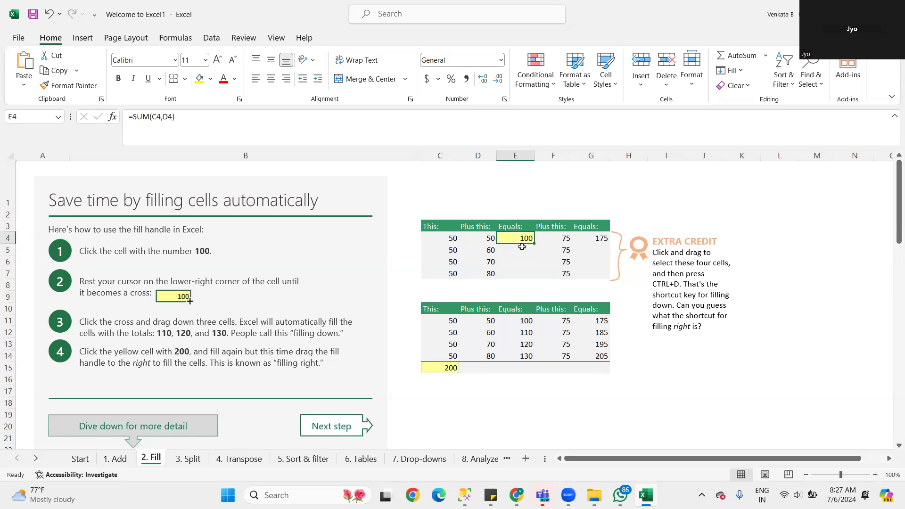
pyautogui.click(522, 247)
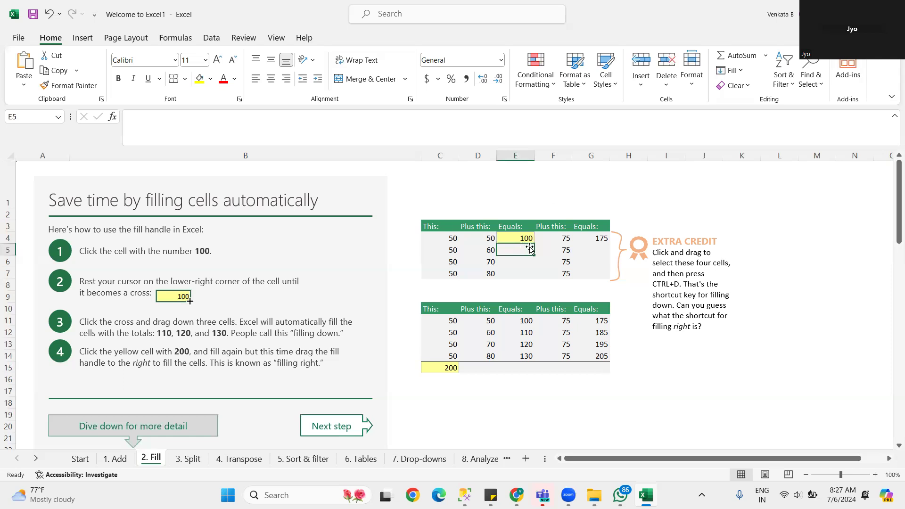
pyautogui.click(521, 237)
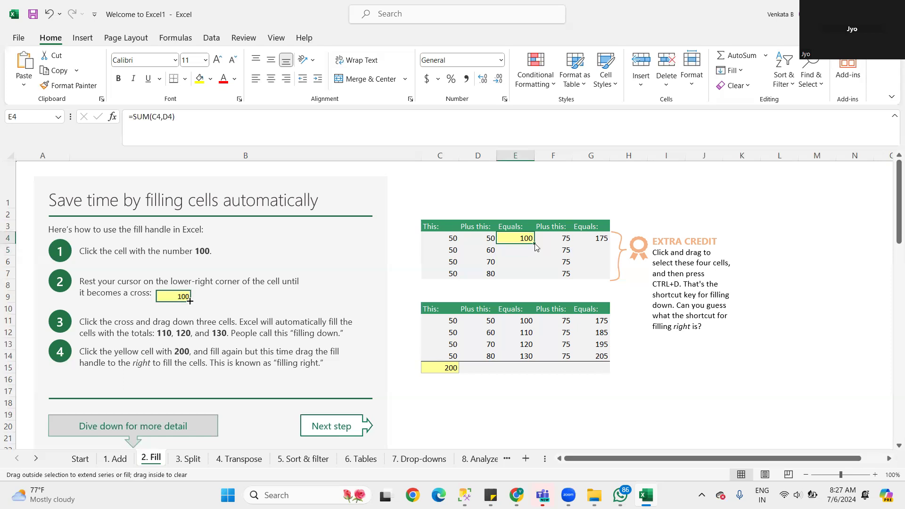
pyautogui.doubleClick(535, 243)
# Step: Try the fill-down command with only cell G4 selected, undoing it after each attempt
pyautogui.press('Right')
pyautogui.press('Right')
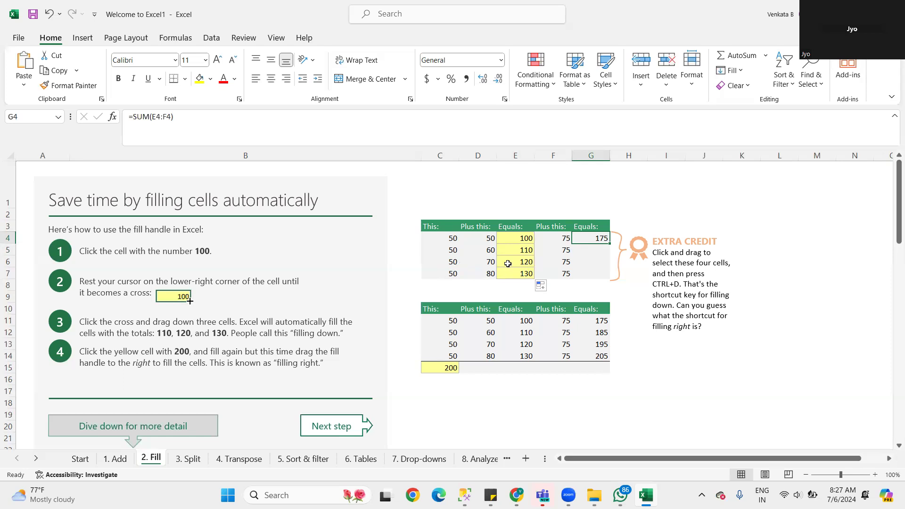
pyautogui.click(591, 245)
pyautogui.click(581, 240)
pyautogui.doubleClick(592, 251)
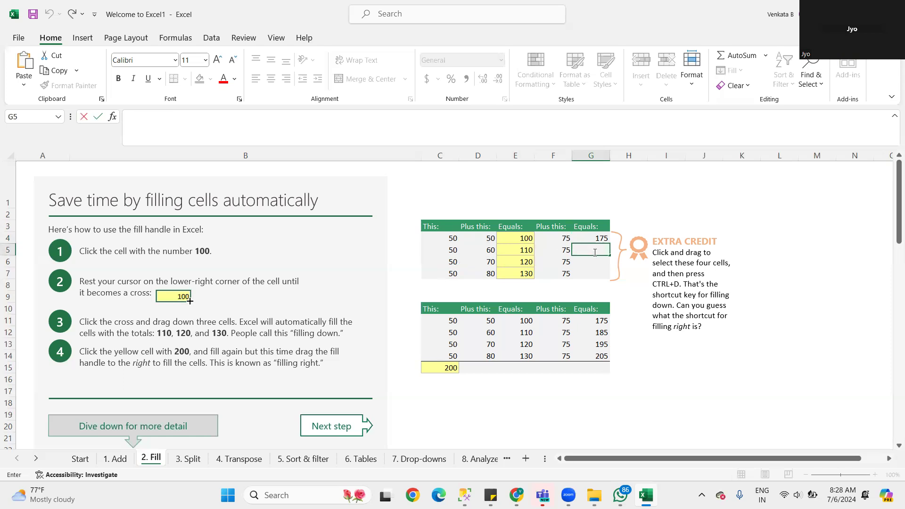
pyautogui.click(607, 271)
pyautogui.click(599, 248)
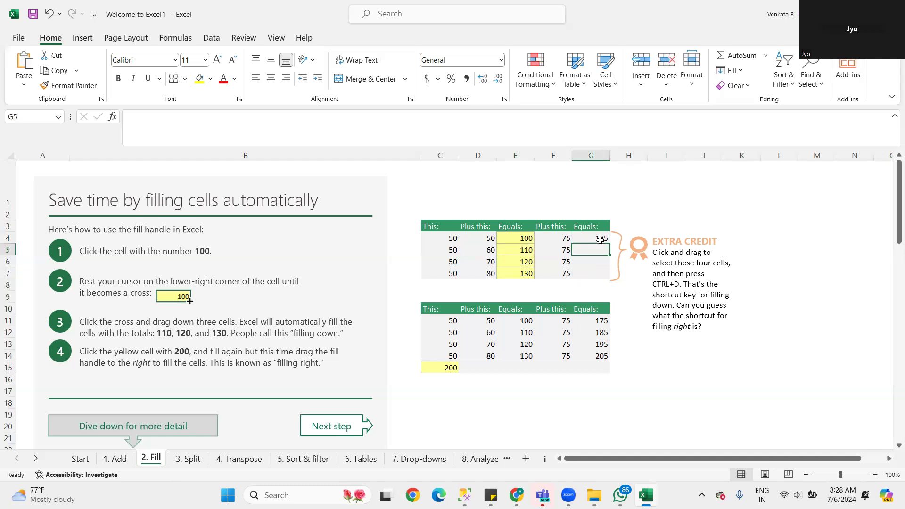
pyautogui.click(601, 240)
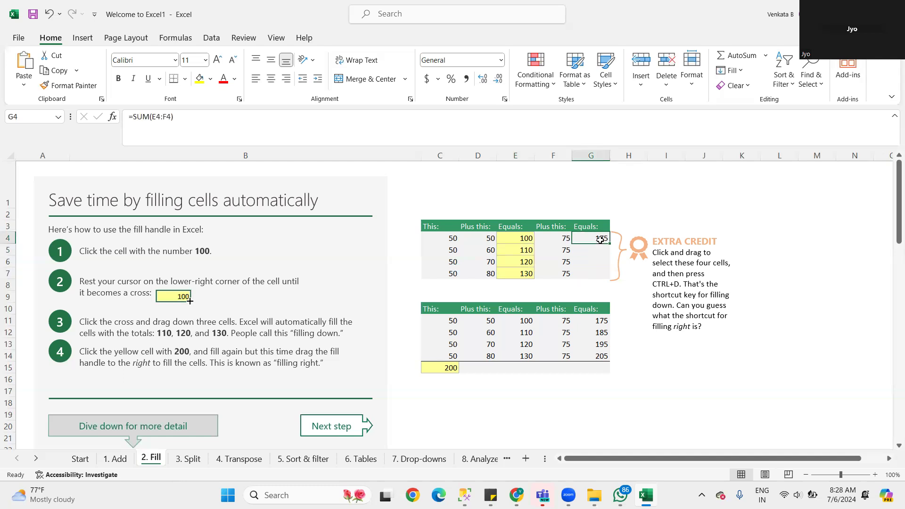
pyautogui.hotkey('ctrl', 'd')
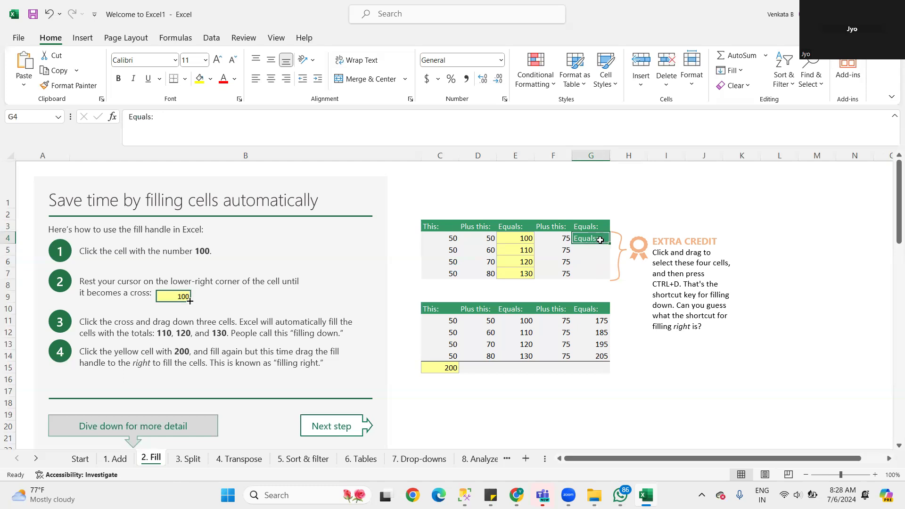
pyautogui.hotkey('ctrl', 'z')
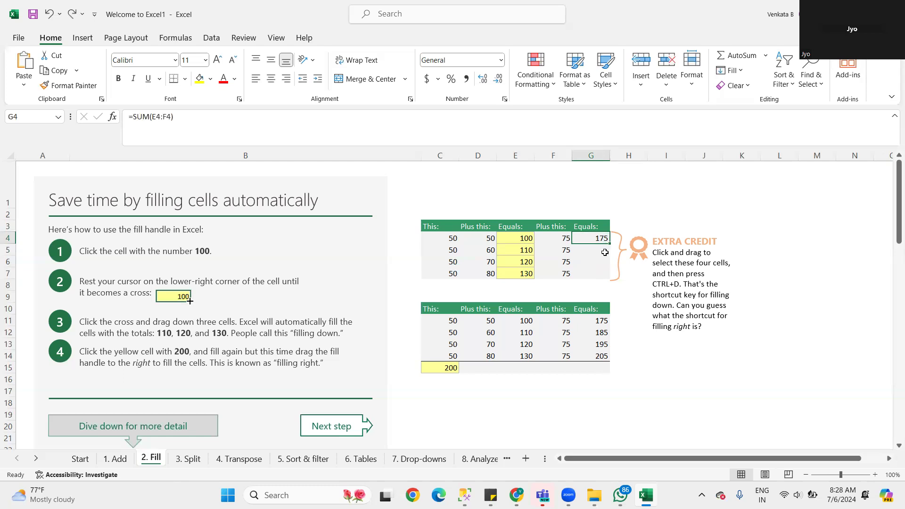
pyautogui.click(597, 253)
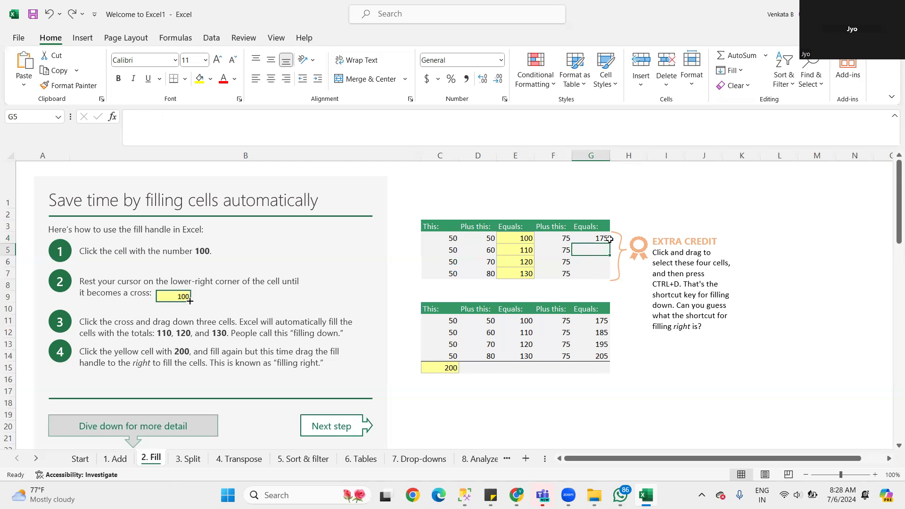
pyautogui.click(610, 243)
pyautogui.moveTo(609, 244); pyautogui.dragTo(610, 244)
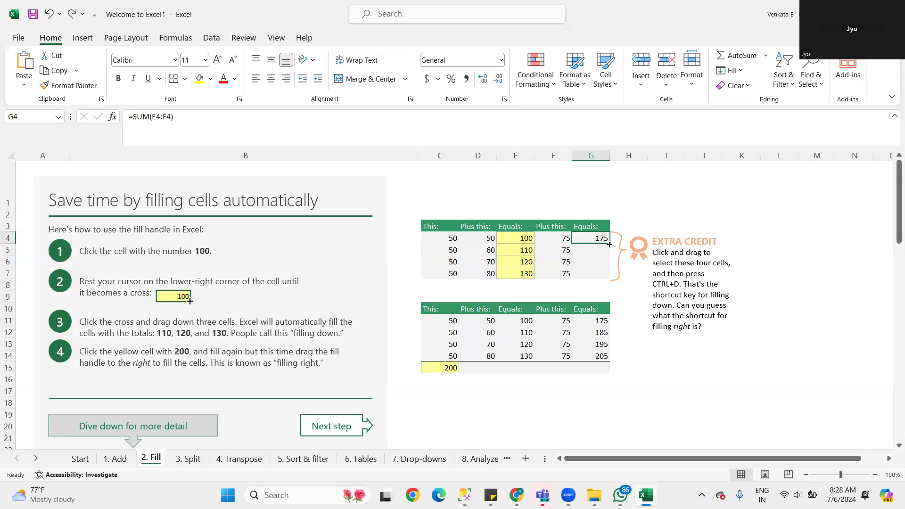
pyautogui.hotkey('ctrl', 'd')
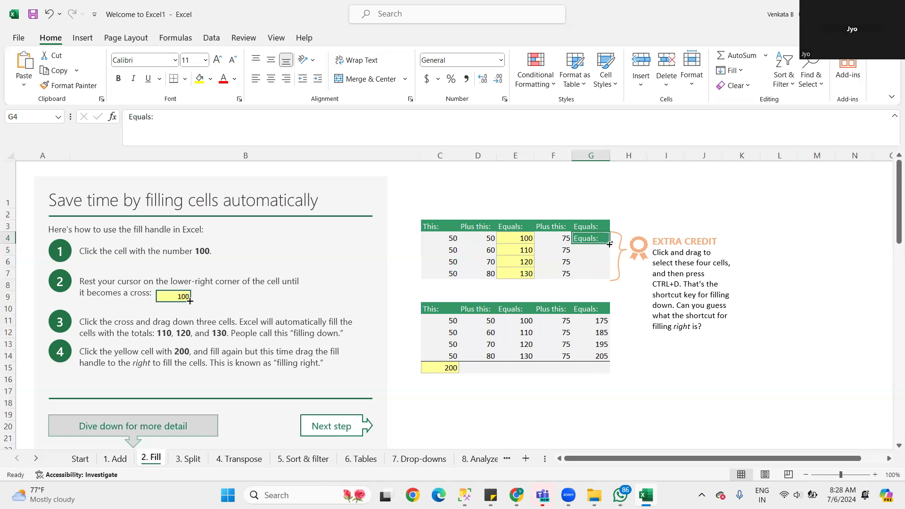
pyautogui.hotkey('ctrl', 'z')
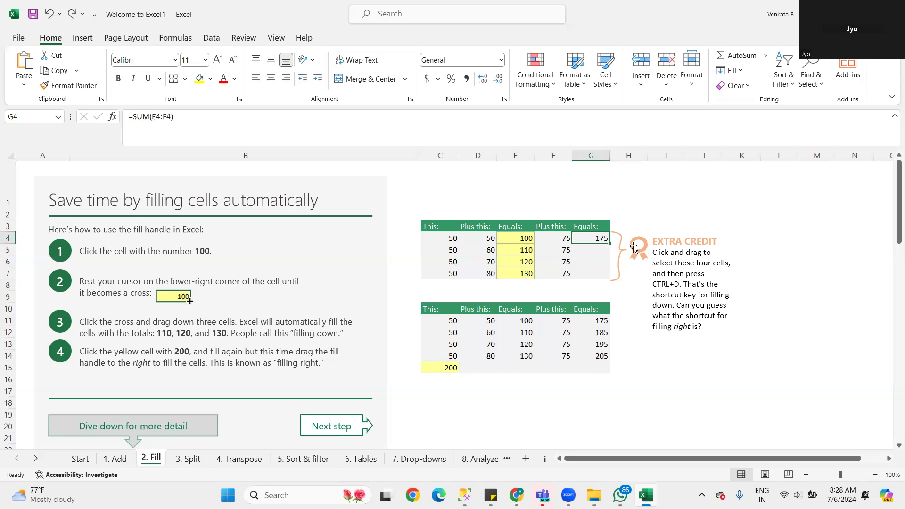
# Step: Fill the SUM formula from cell G4 down through G7 to complete the second Equals column
pyautogui.moveTo(613, 285); pyautogui.dragTo(606, 276)
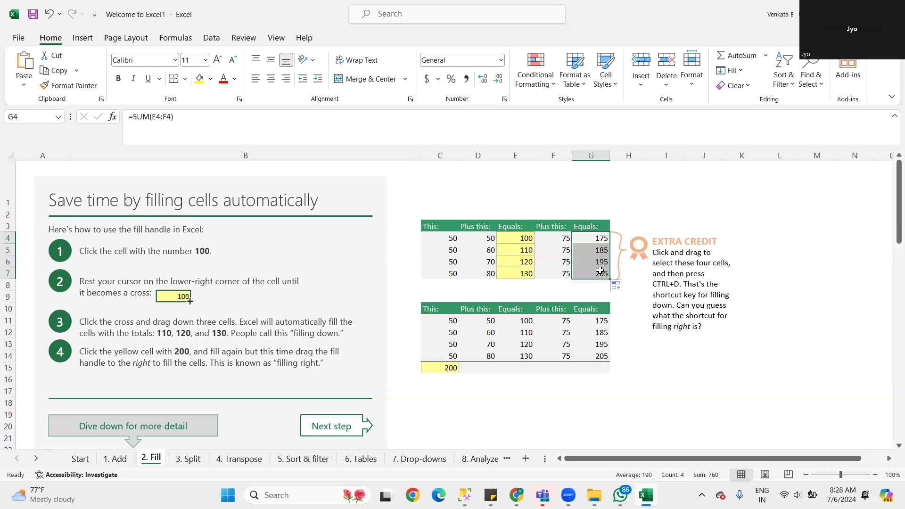
pyautogui.hotkey('ctrl', 'z')
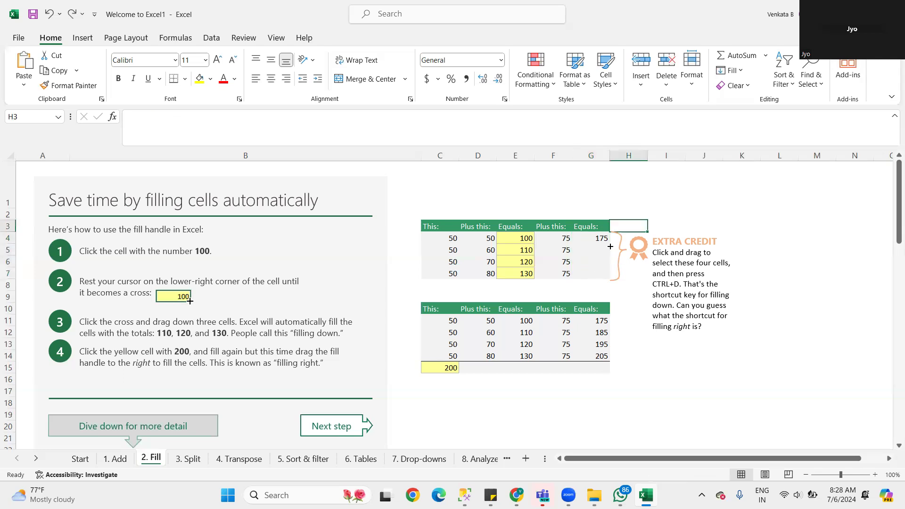
pyautogui.moveTo(609, 244); pyautogui.dragTo(609, 282)
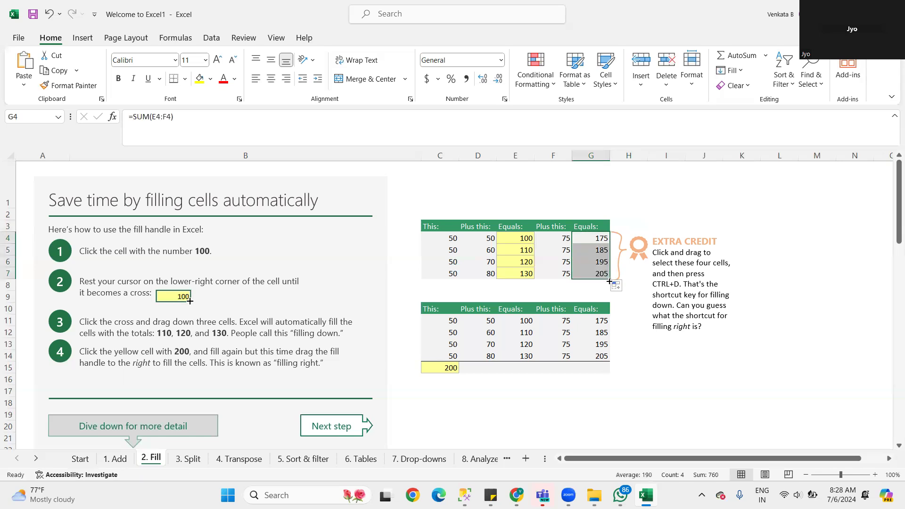
pyautogui.click(613, 225)
pyautogui.click(604, 239)
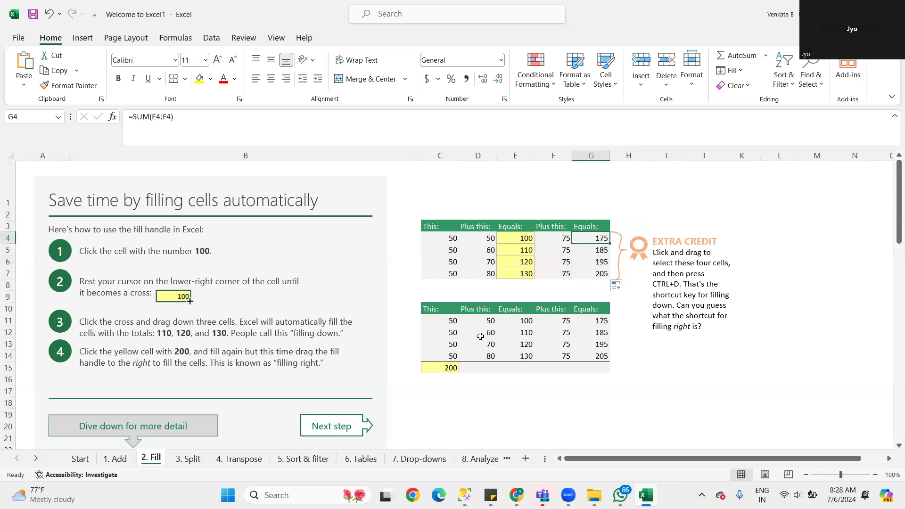
# Step: Fill the column total in the yellow cell C15 right through G15 and check the copied SUM formulas
pyautogui.scroll(-1, 481, 330)
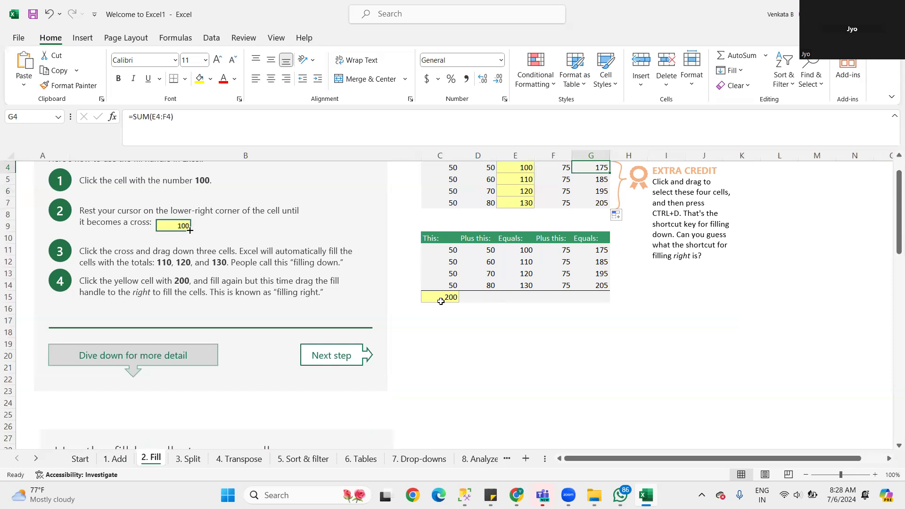
pyautogui.scroll(1, 515, 226)
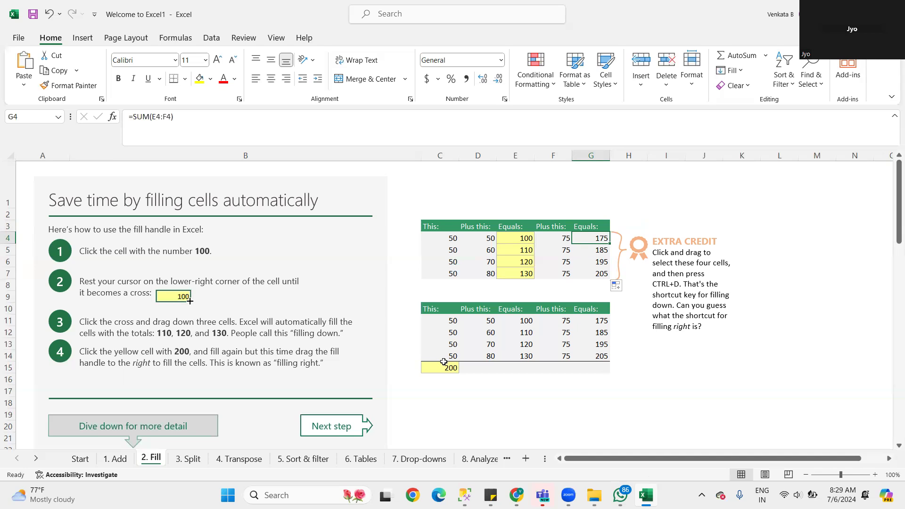
pyautogui.click(452, 336)
pyautogui.click(447, 358)
pyautogui.click(448, 374)
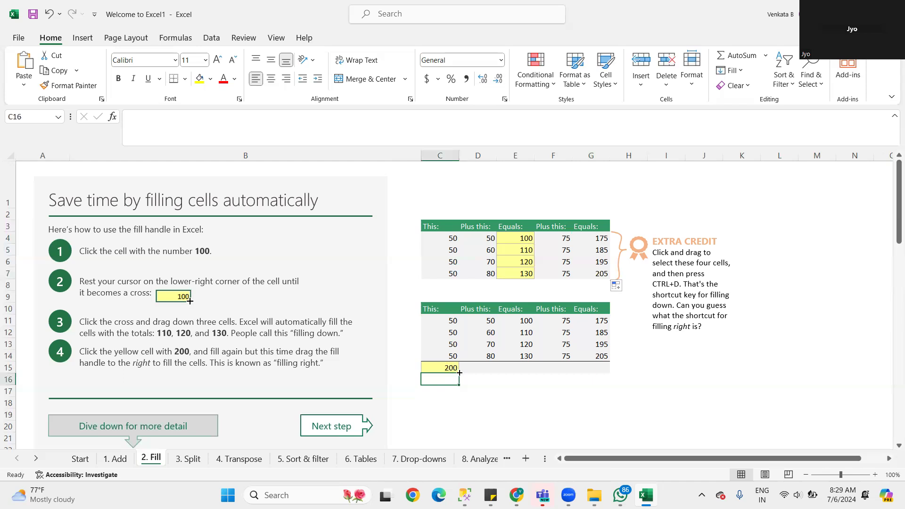
pyautogui.click(459, 373)
pyautogui.moveTo(460, 374); pyautogui.dragTo(547, 373)
pyautogui.moveTo(606, 371); pyautogui.dragTo(605, 370)
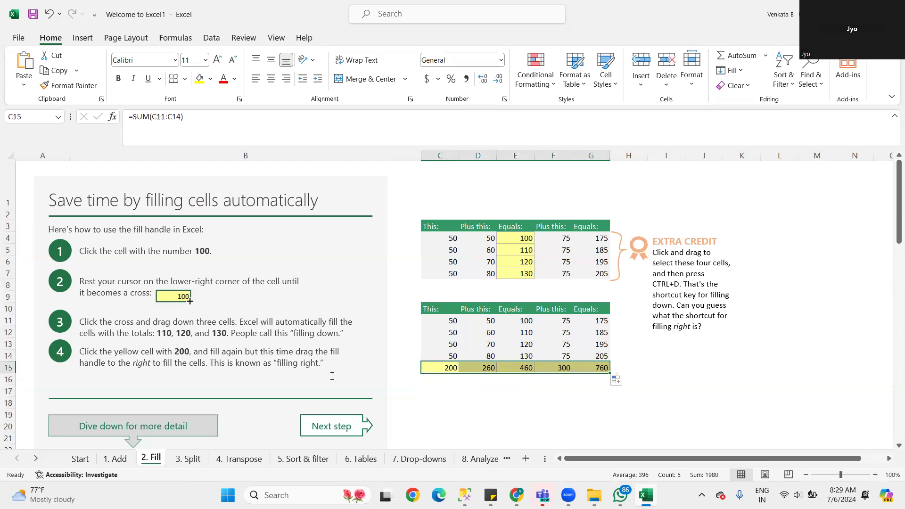
pyautogui.click(476, 370)
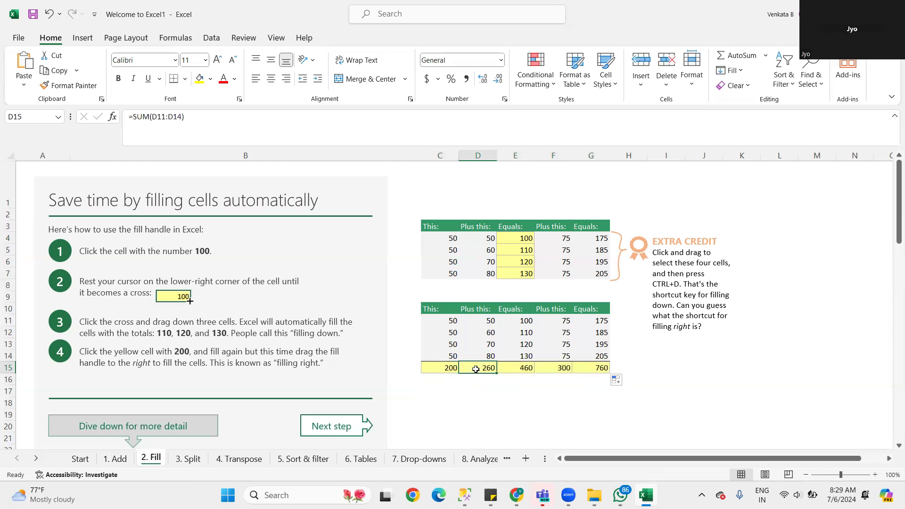
pyautogui.click(512, 367)
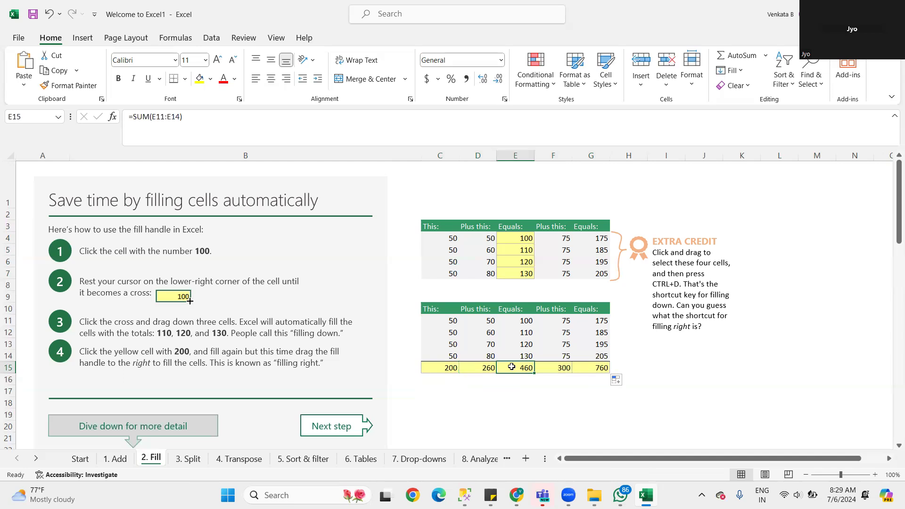
pyautogui.click(550, 369)
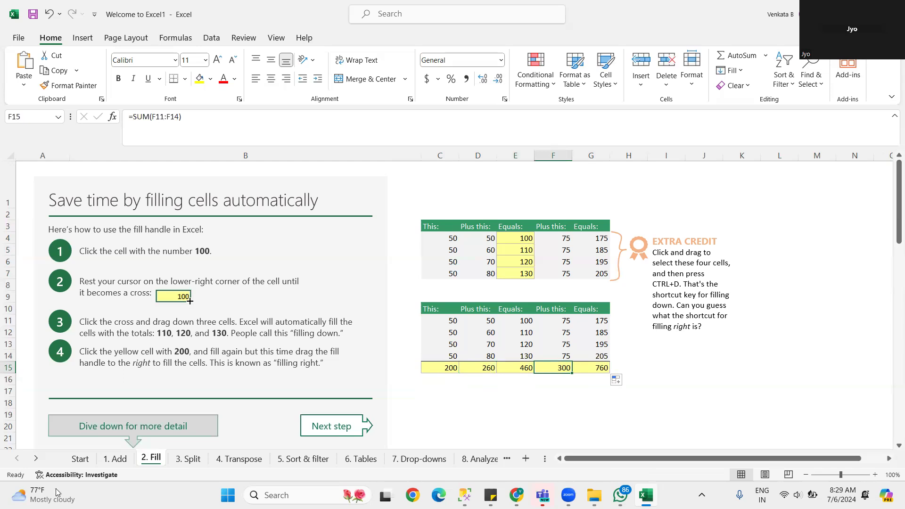
# Step: Switch to the 3. Split sheet and look over its email table and the Split a column based on delimiters section
pyautogui.click(191, 459)
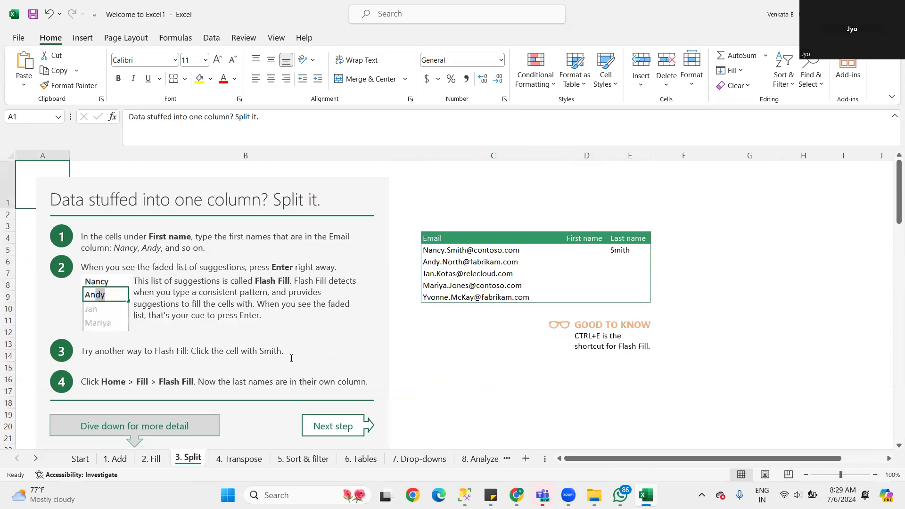
pyautogui.click(578, 250)
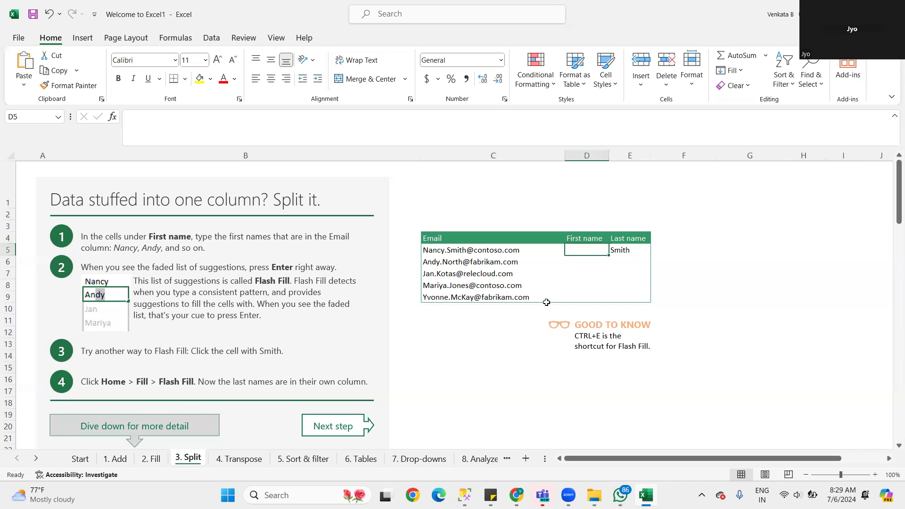
pyautogui.scroll(-2, 547, 303)
pyautogui.scroll(-6, 547, 302)
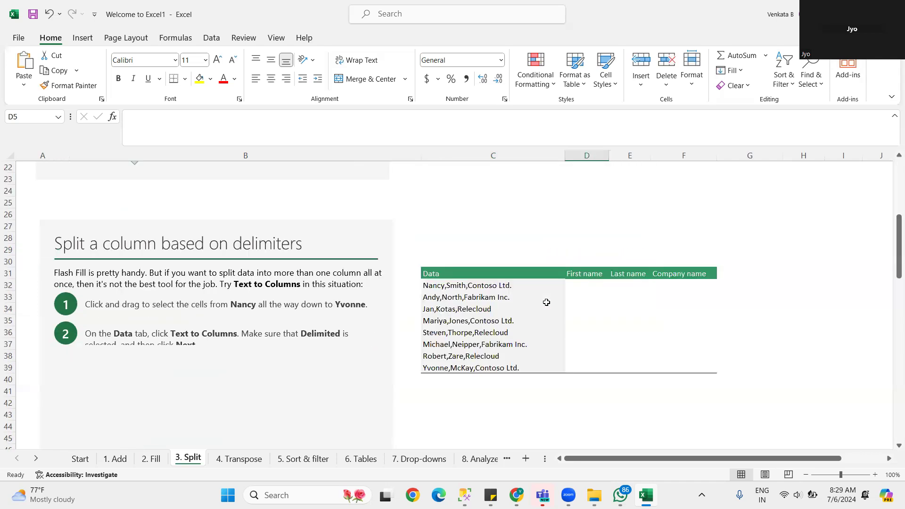
# Step: Look over the Flash Fill instructions, the email table and the Split a column based on delimiters section
pyautogui.scroll(5, 546, 303)
pyautogui.scroll(-4, 546, 303)
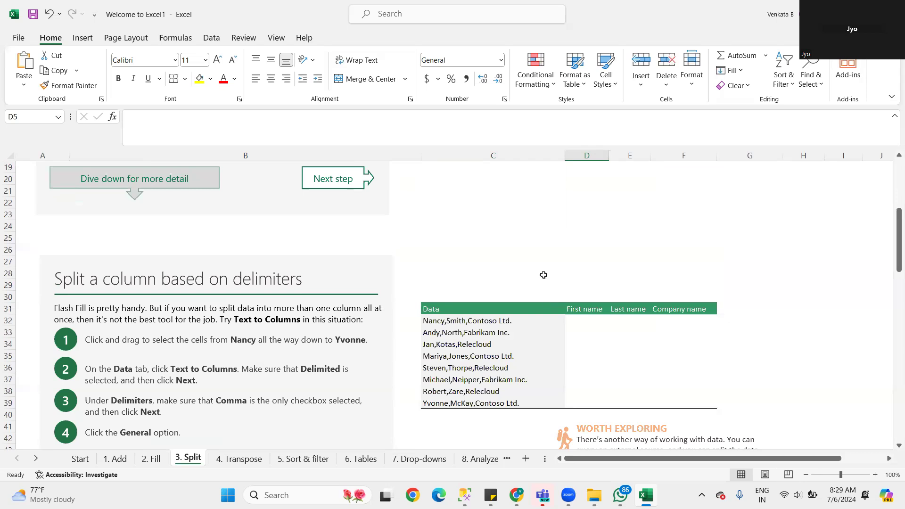
pyautogui.scroll(3, 544, 272)
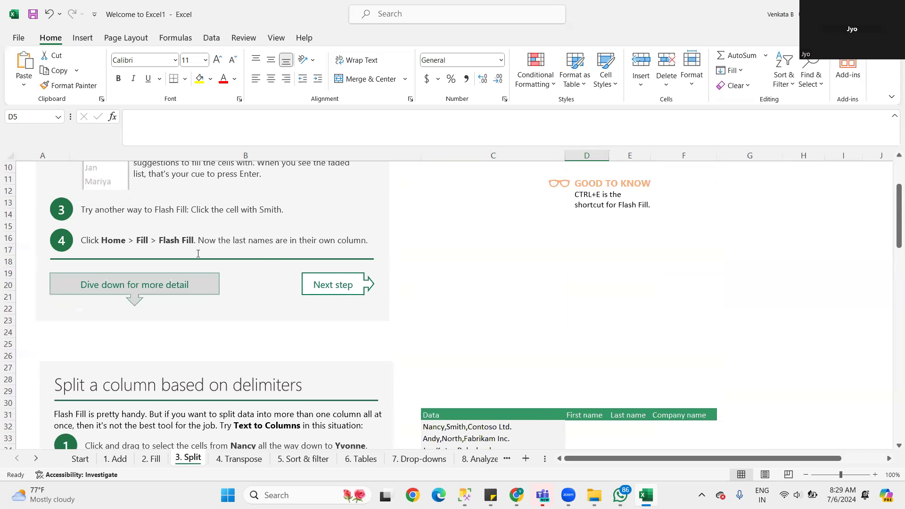
pyautogui.scroll(-3, 311, 260)
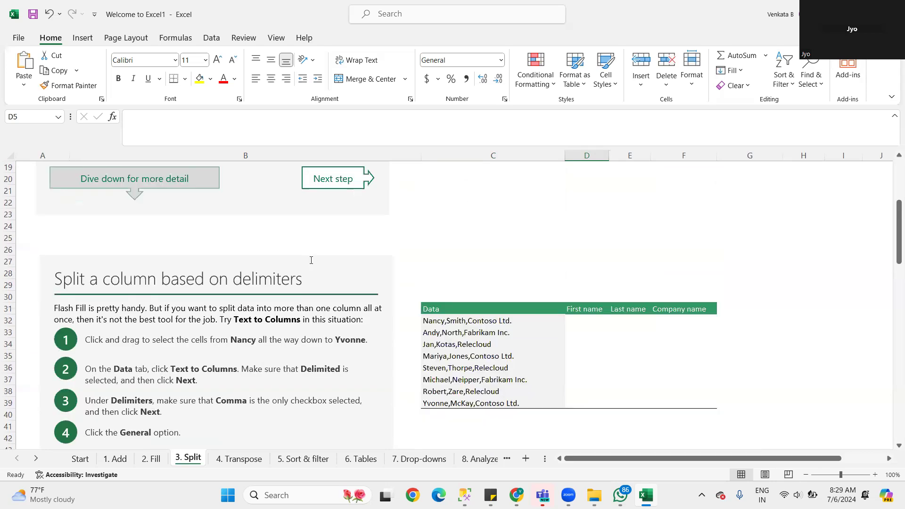
pyautogui.scroll(3, 457, 237)
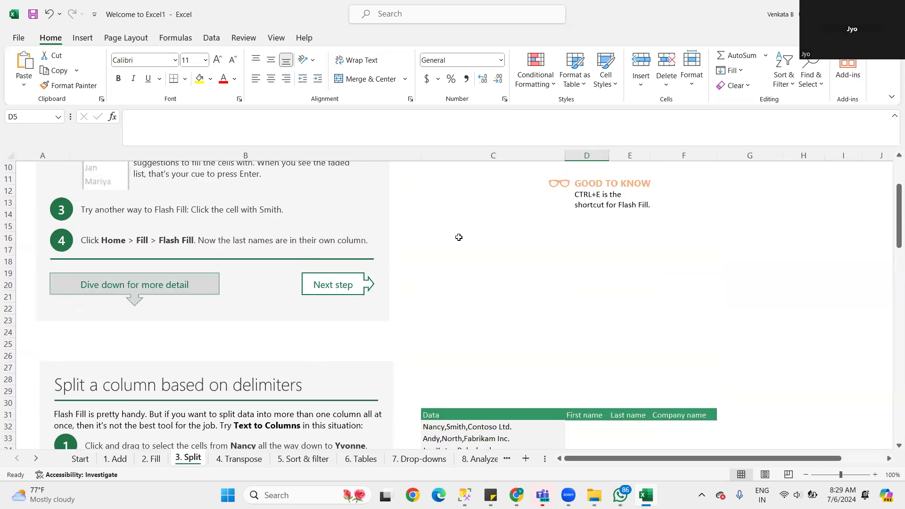
pyautogui.scroll(3, 476, 216)
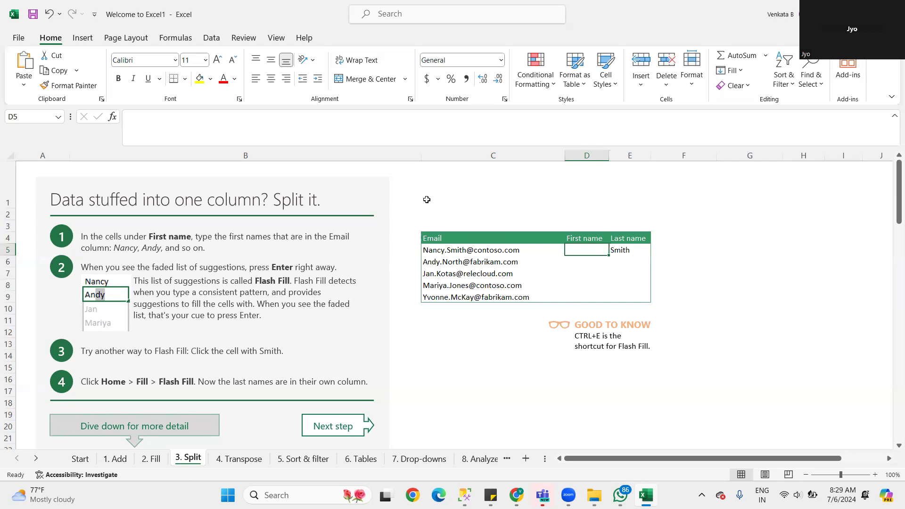
pyautogui.scroll(-5, 571, 284)
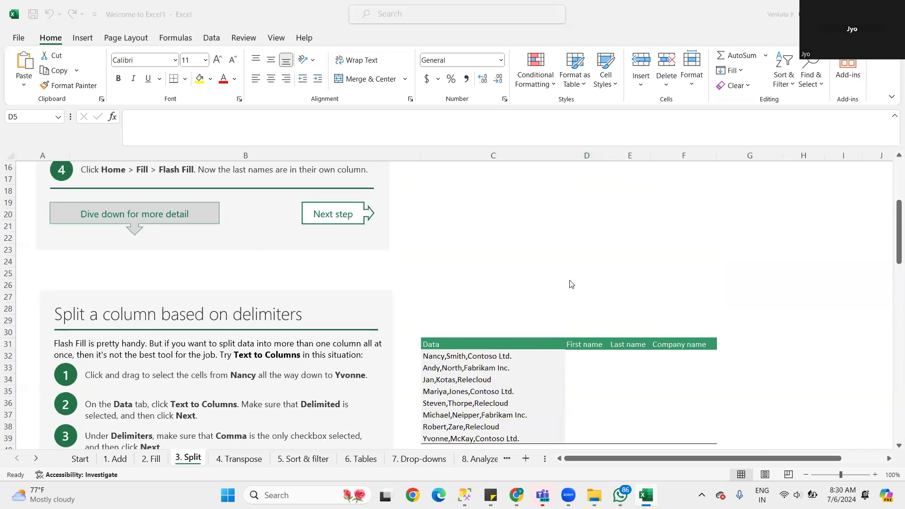
pyautogui.scroll(4, 572, 284)
pyautogui.scroll(1, 571, 284)
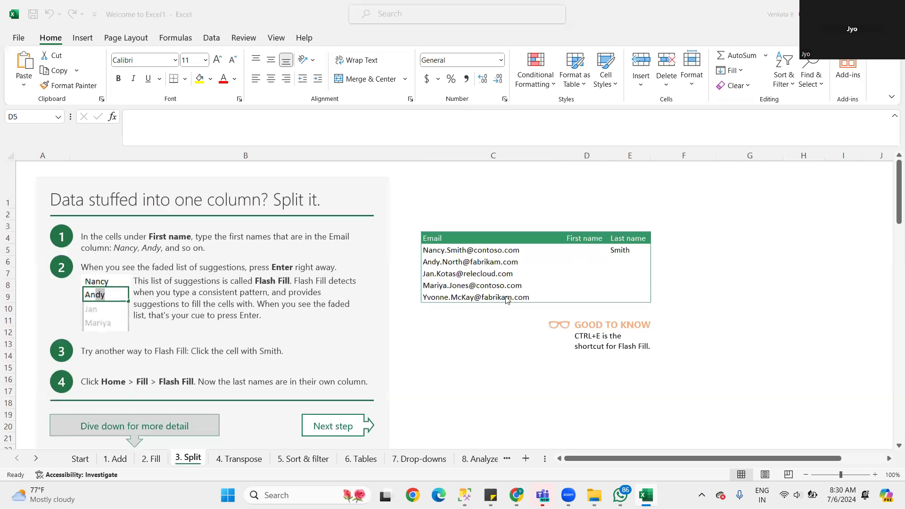
# Step: Enter the first name from the first email address in cell D5 under First name
pyautogui.doubleClick(575, 250)
pyautogui.click(575, 250)
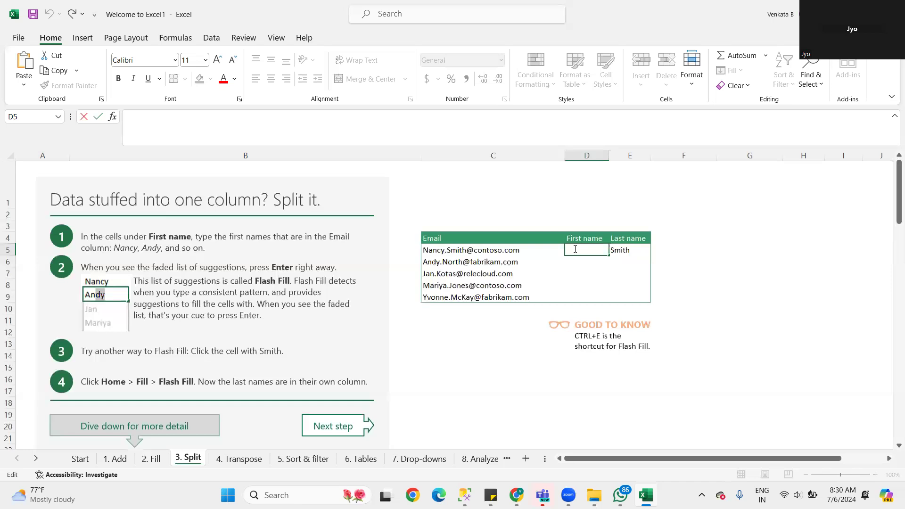
pyautogui.click(592, 276)
pyautogui.click(580, 248)
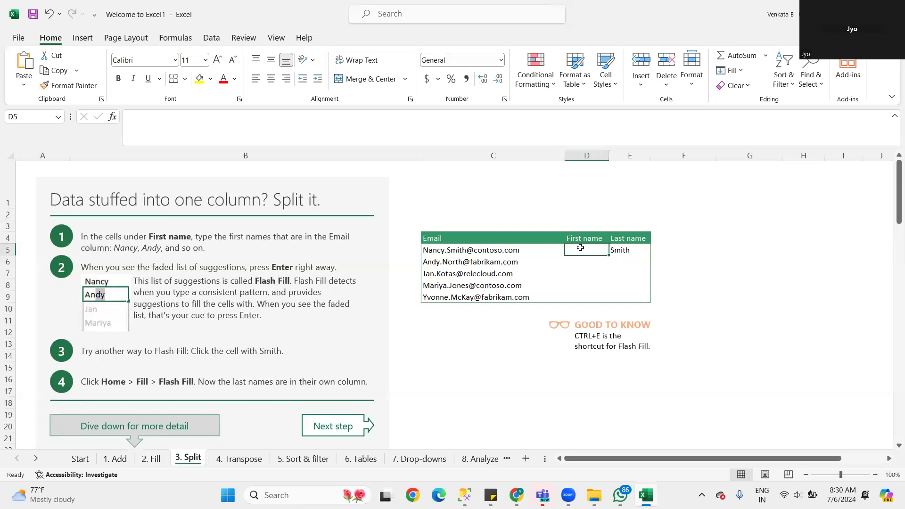
pyautogui.doubleClick(581, 248)
pyautogui.write('Nancy')
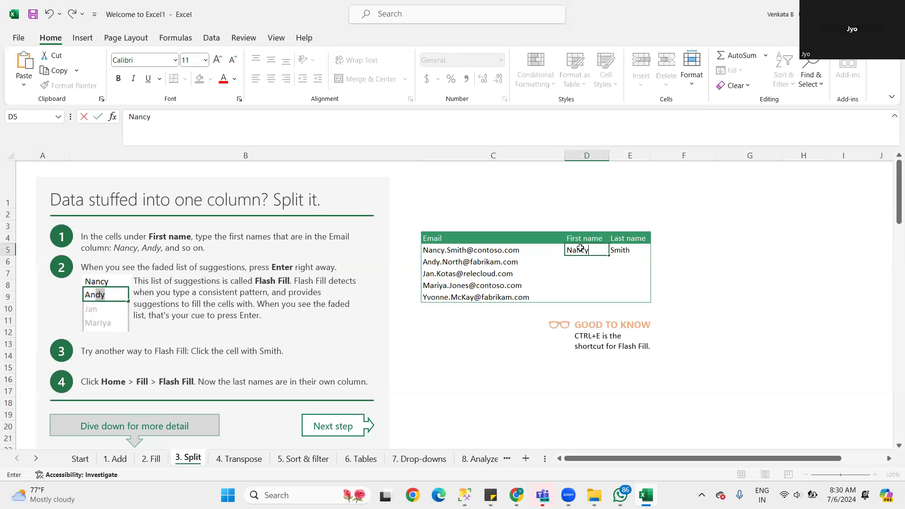
pyautogui.press('Tab')
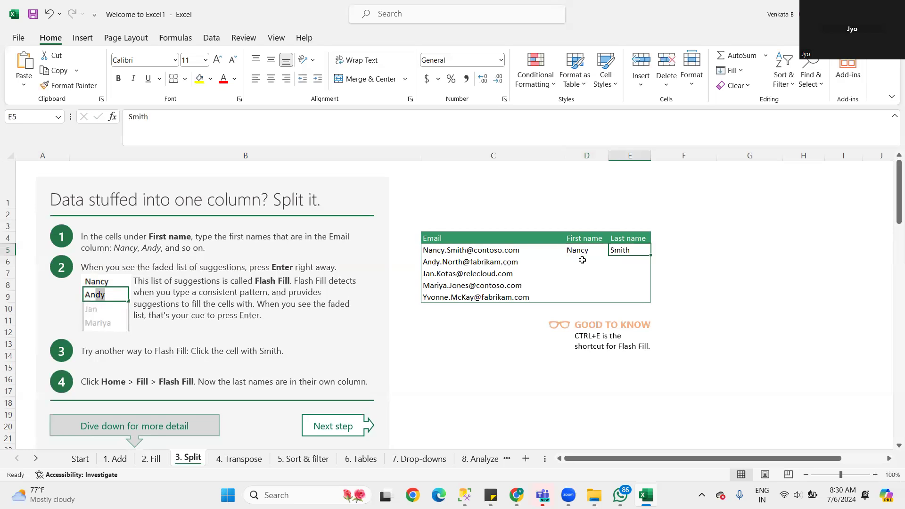
# Step: Enter the first name from the second email address in cell D6
pyautogui.click(583, 260)
pyautogui.doubleClick(583, 260)
pyautogui.write('Andydy')
pyautogui.press('BackSpace')
pyautogui.write('y')
# Step: Try filling cell D6 down through D9 and change the fill option to formatting only
pyautogui.click(615, 267)
pyautogui.click(608, 267)
pyautogui.doubleClick(608, 268)
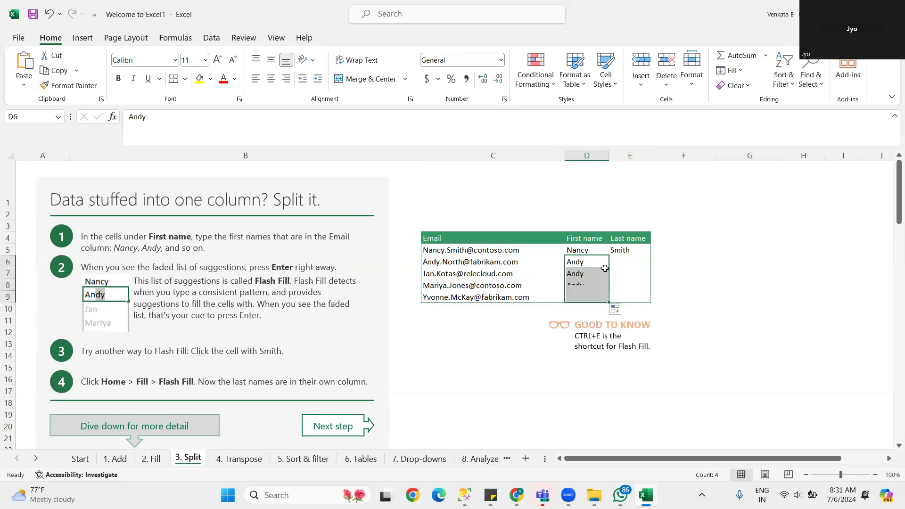
pyautogui.click(619, 313)
pyautogui.click(645, 340)
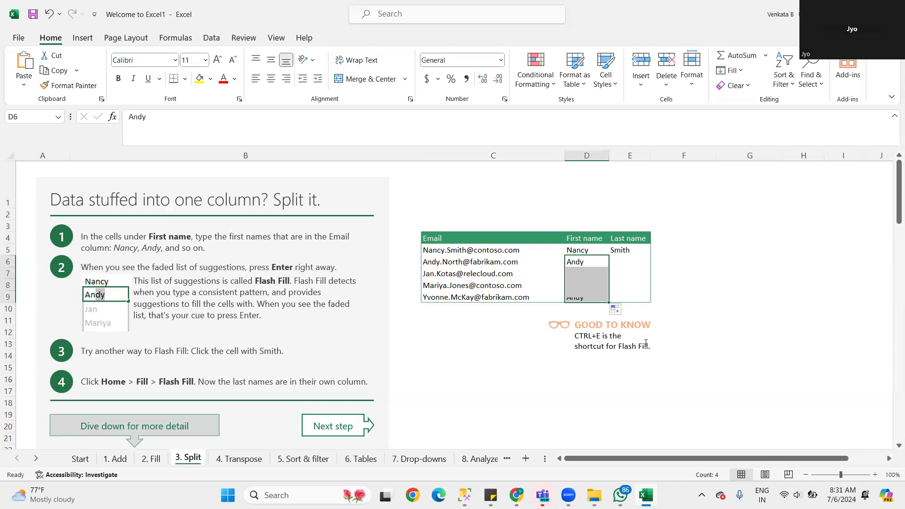
# Step: Enter the third email's first name in cell D7 and run Flash Fill from cell D6
pyautogui.click(584, 280)
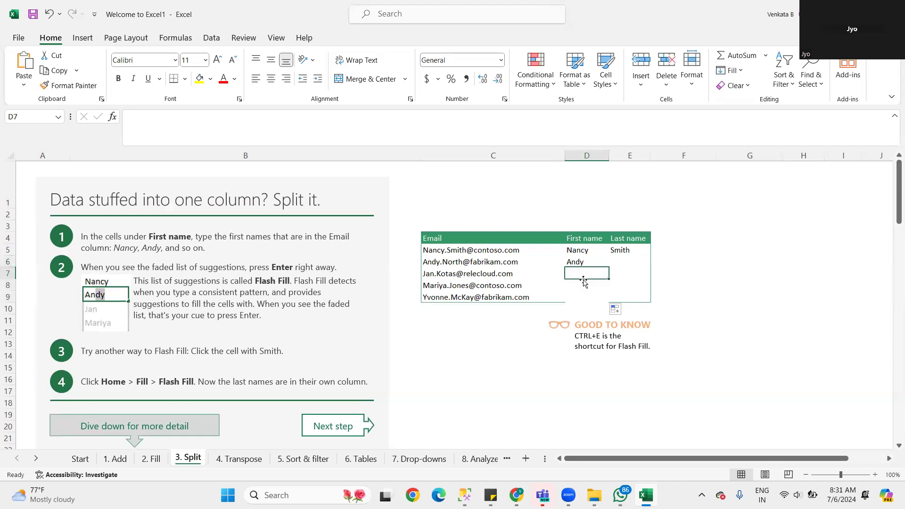
pyautogui.write('Jan')
pyautogui.press('Tab')
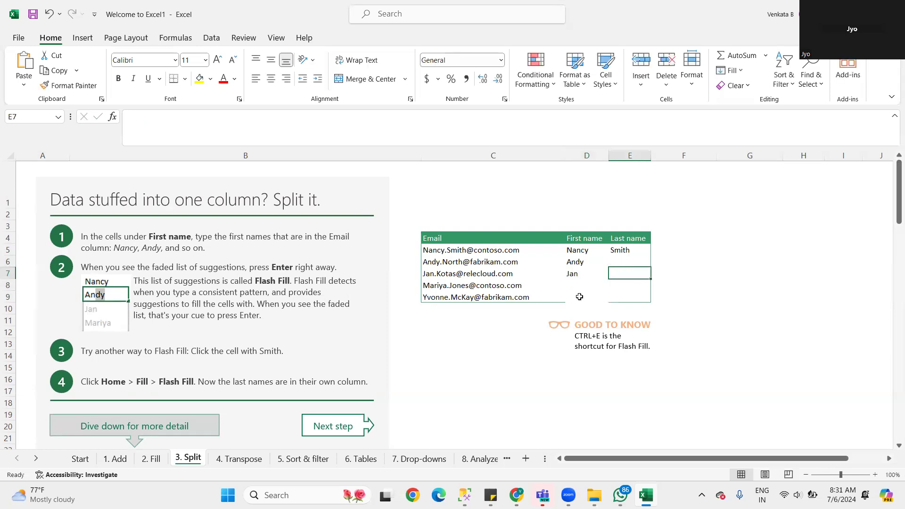
pyautogui.click(579, 262)
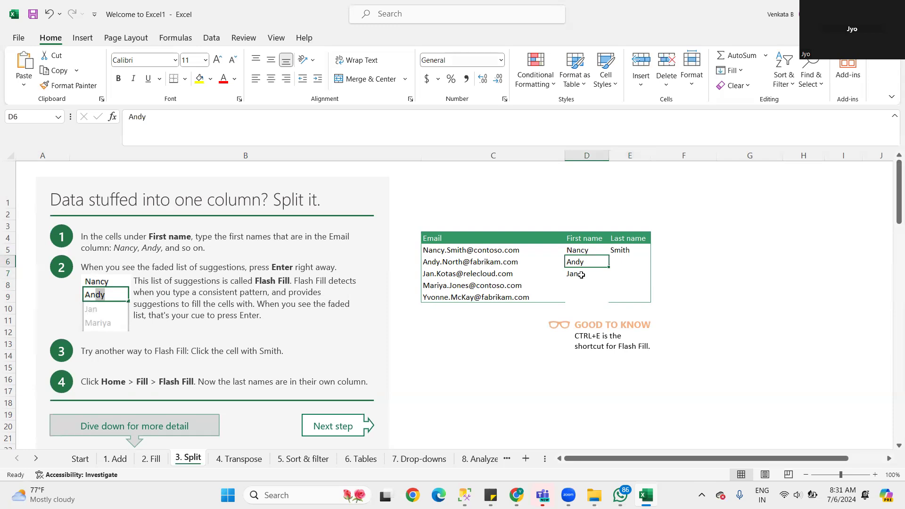
pyautogui.hotkey('ctrl', 'e')
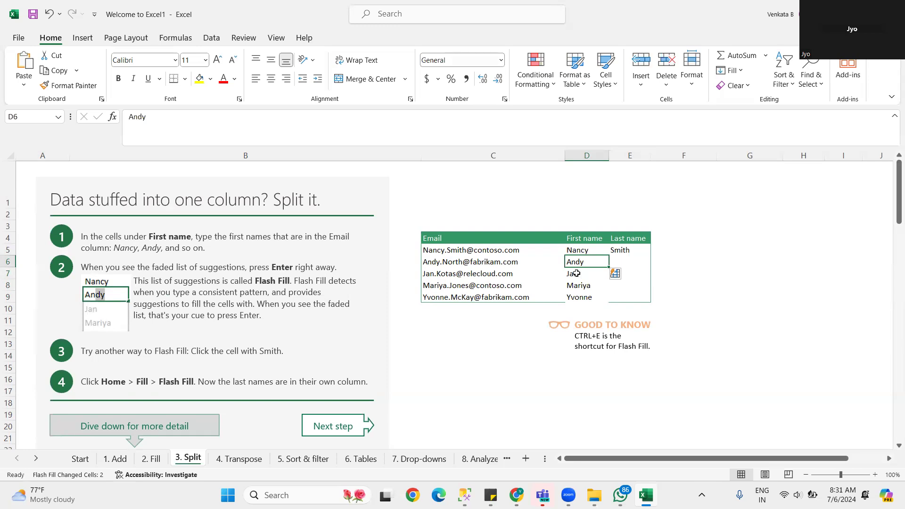
# Step: Clear cells D6 through D9 and Flash Fill the First name column from the entry in D5
pyautogui.press('Down')
pyautogui.click(595, 261)
pyautogui.keyDown('shift'); pyautogui.click(584, 299); pyautogui.keyUp('shift')
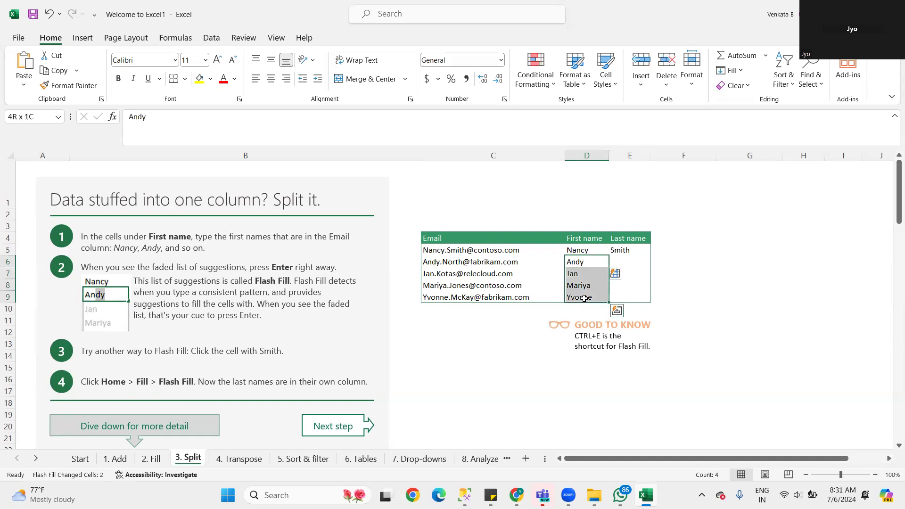
pyautogui.press('Delete')
pyautogui.click(583, 249)
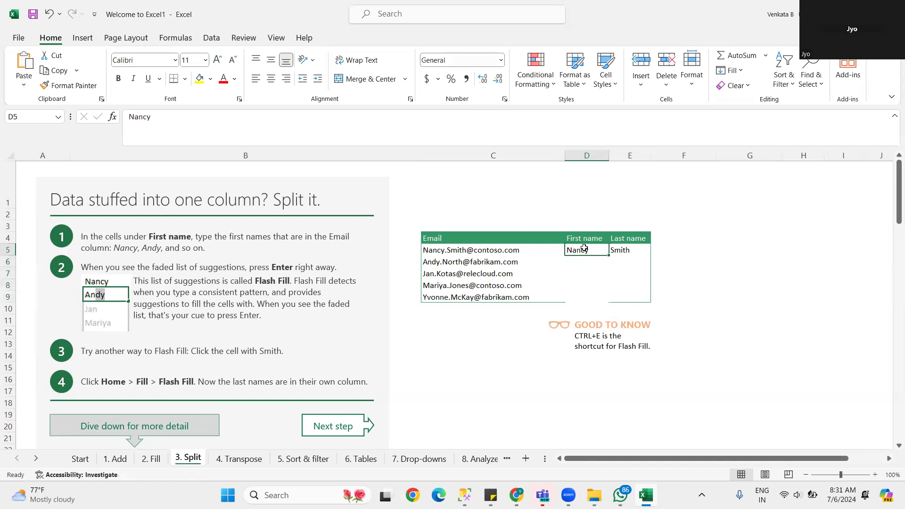
pyautogui.hotkey('ctrl', 'e')
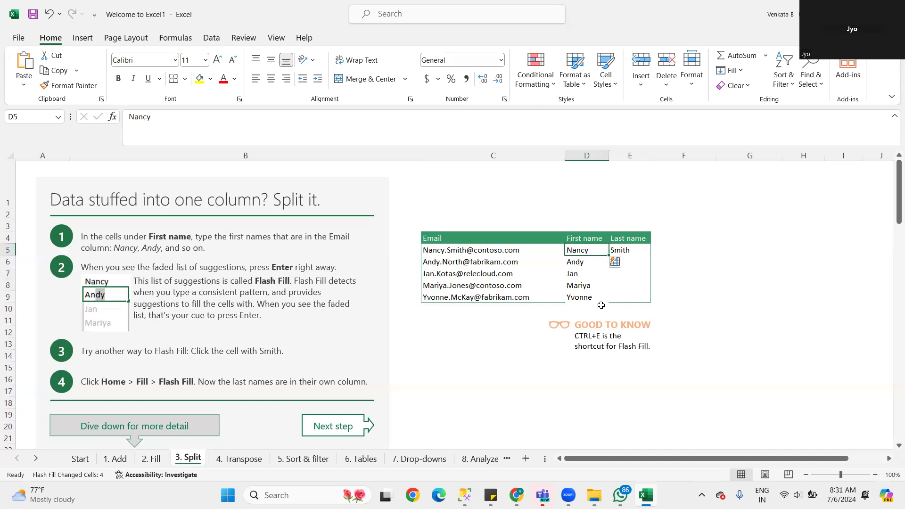
# Step: Examine the comma-separated Data column beside the First name, Last name and Company name columns and compare it with the Flash Fill table
pyautogui.scroll(-4, 609, 313)
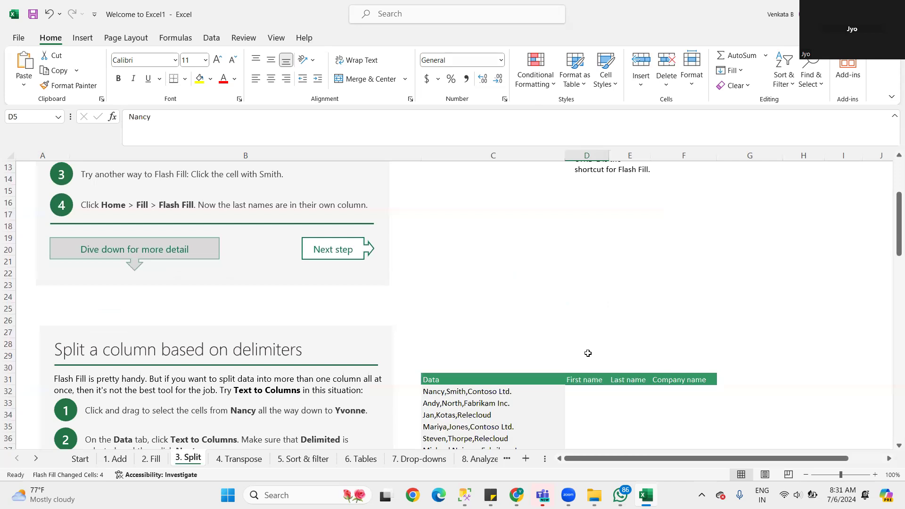
pyautogui.scroll(-3, 589, 351)
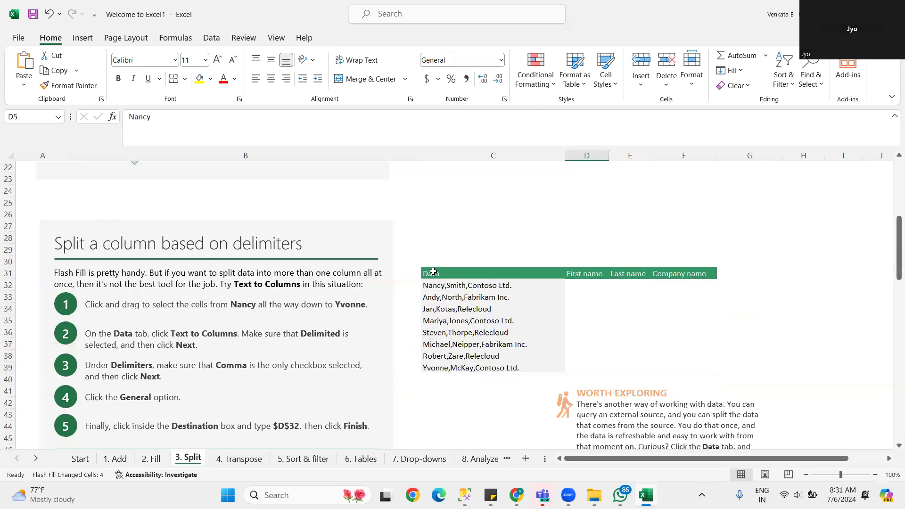
pyautogui.click(434, 272)
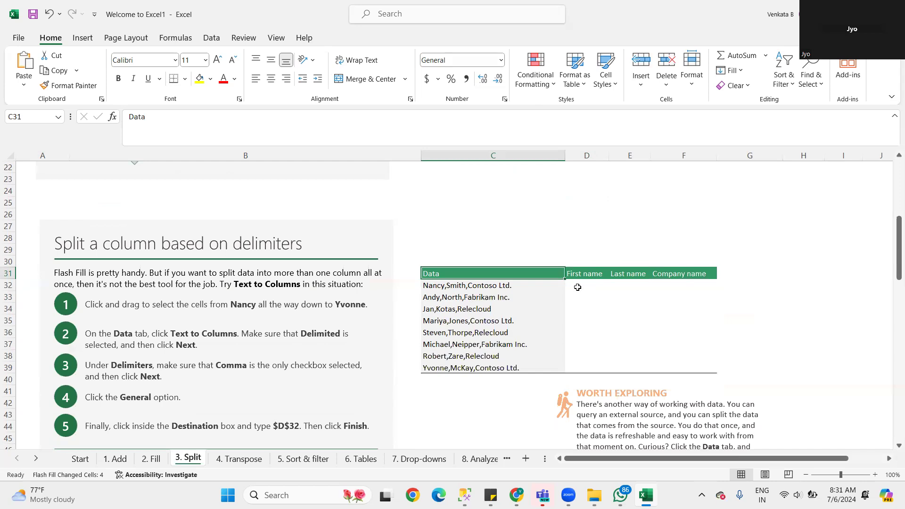
pyautogui.press('Down')
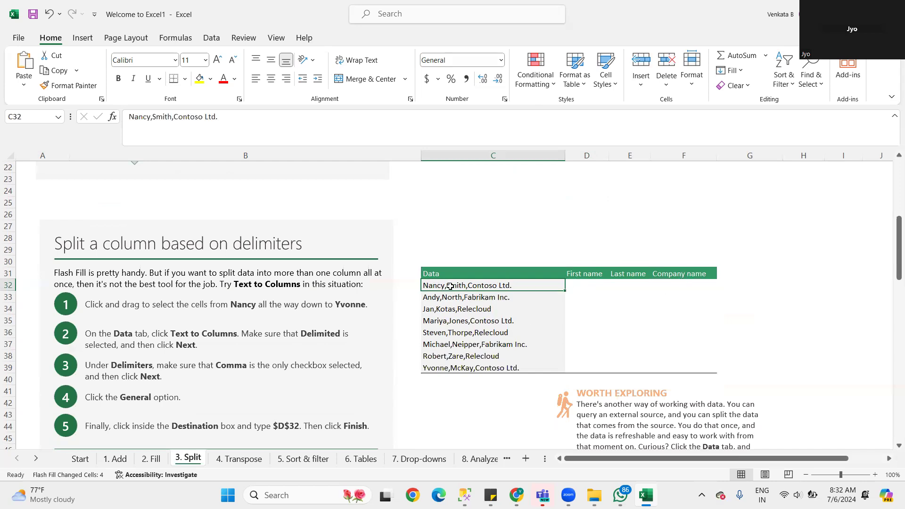
pyautogui.click(595, 289)
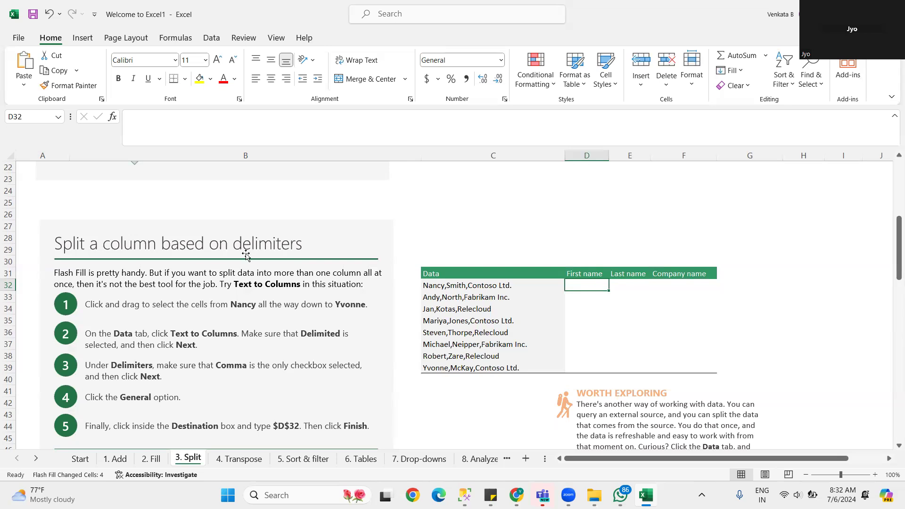
pyautogui.scroll(6, 245, 257)
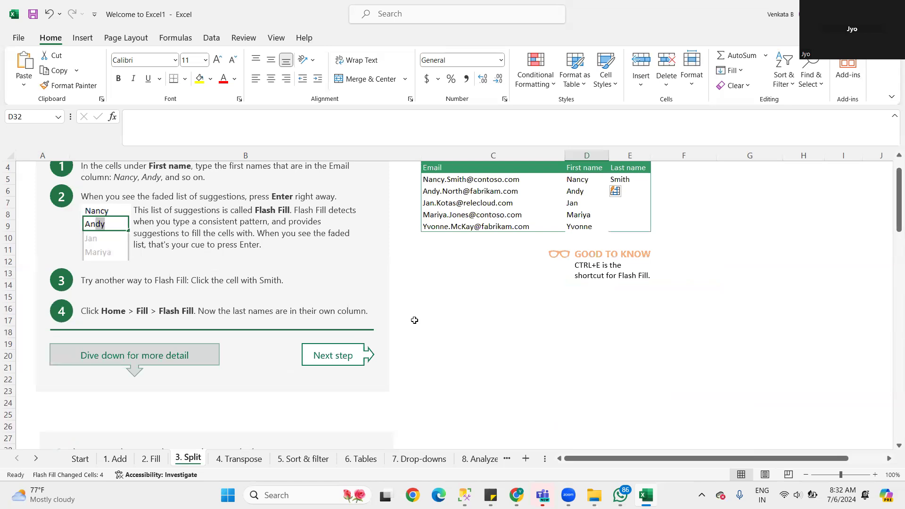
pyautogui.scroll(-4, 414, 317)
pyautogui.scroll(-1, 457, 311)
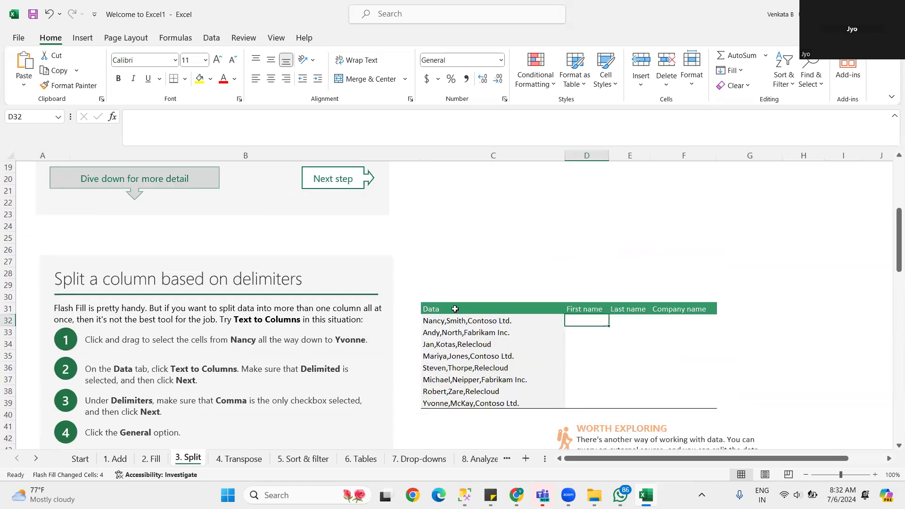
# Step: Select the Data column from its header down to the last record, cells C31 through C39
pyautogui.click(456, 310)
pyautogui.moveTo(509, 400); pyautogui.dragTo(506, 405)
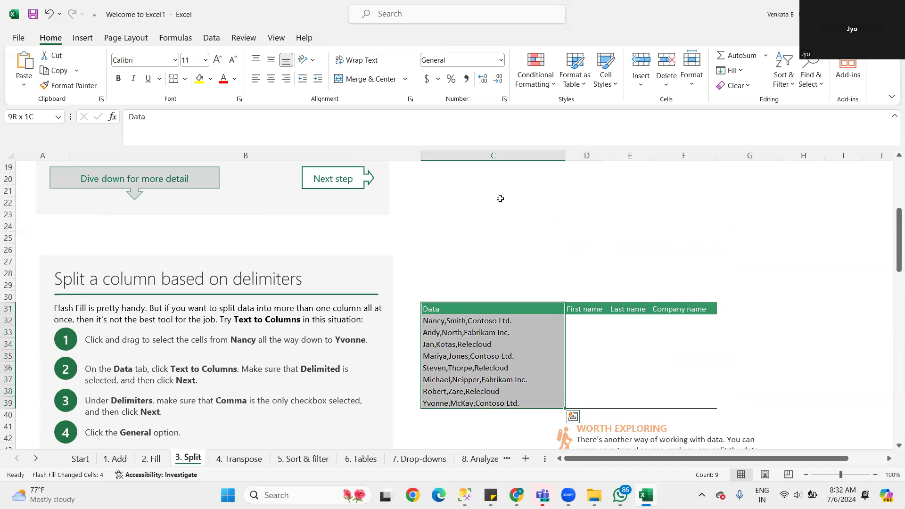
pyautogui.scroll(4, 501, 201)
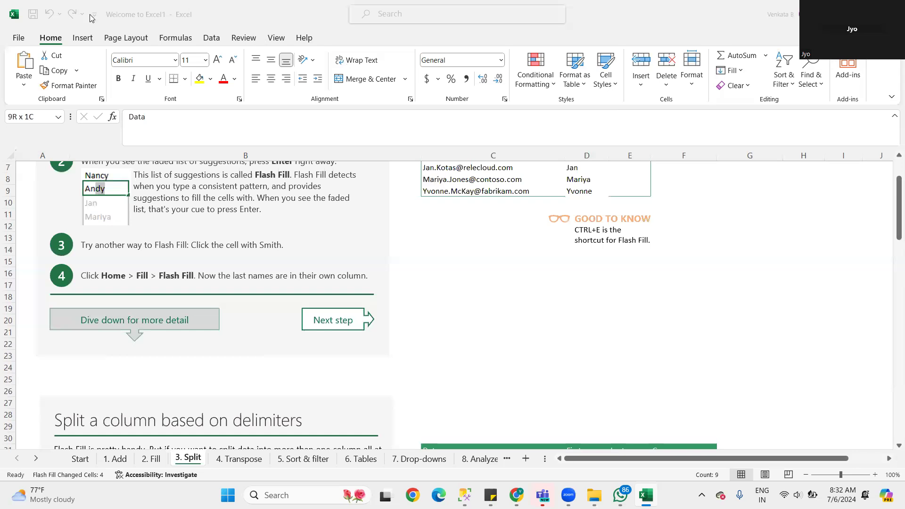
pyautogui.click(83, 41)
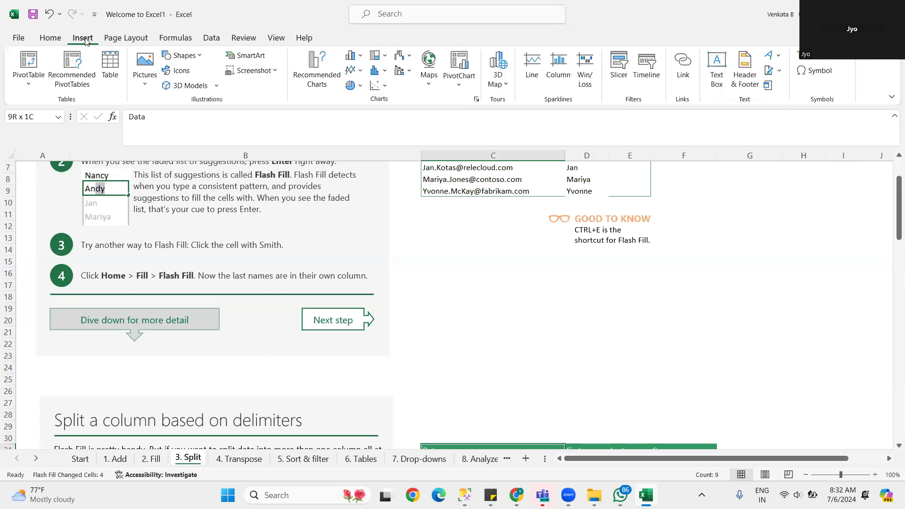
pyautogui.click(129, 41)
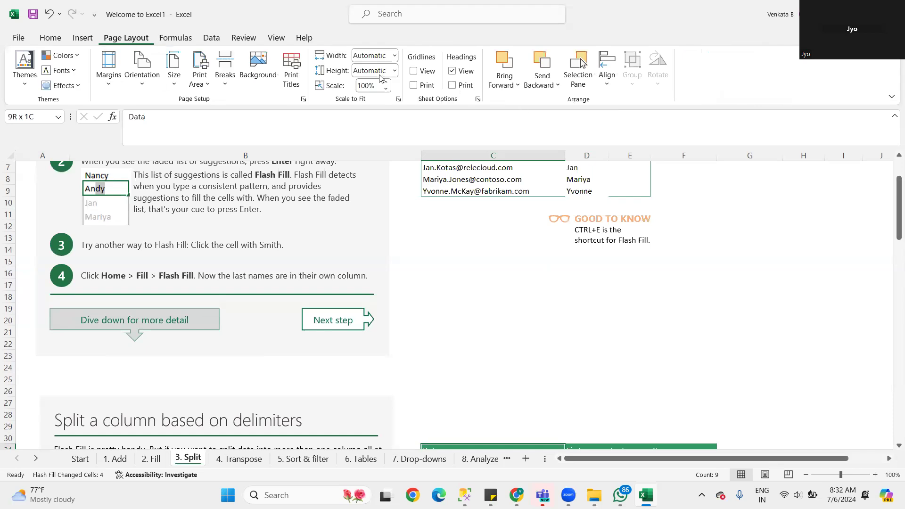
pyautogui.click(176, 42)
pyautogui.click(211, 39)
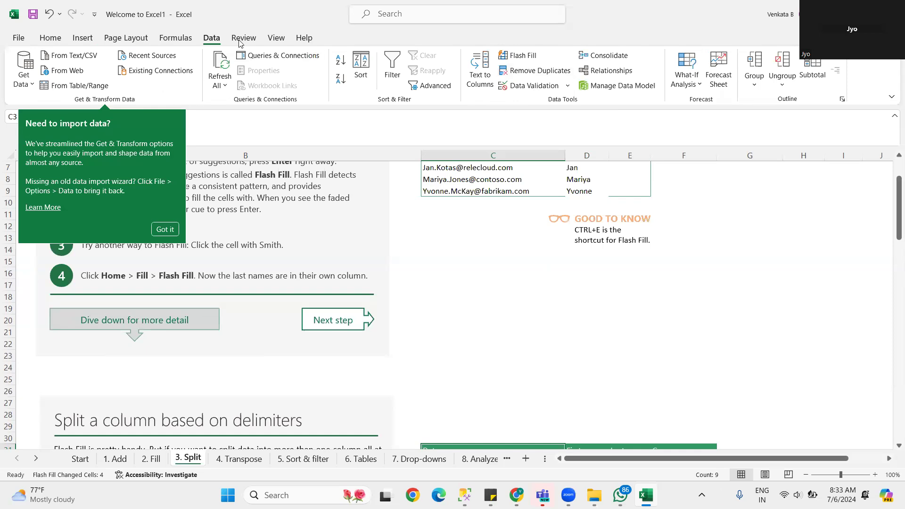
pyautogui.click(174, 40)
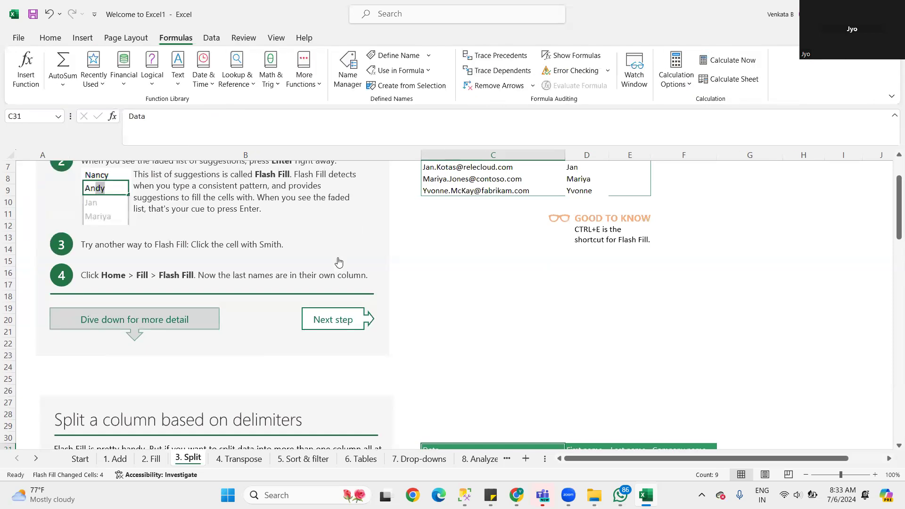
pyautogui.scroll(-3, 335, 260)
pyautogui.scroll(-1, 335, 262)
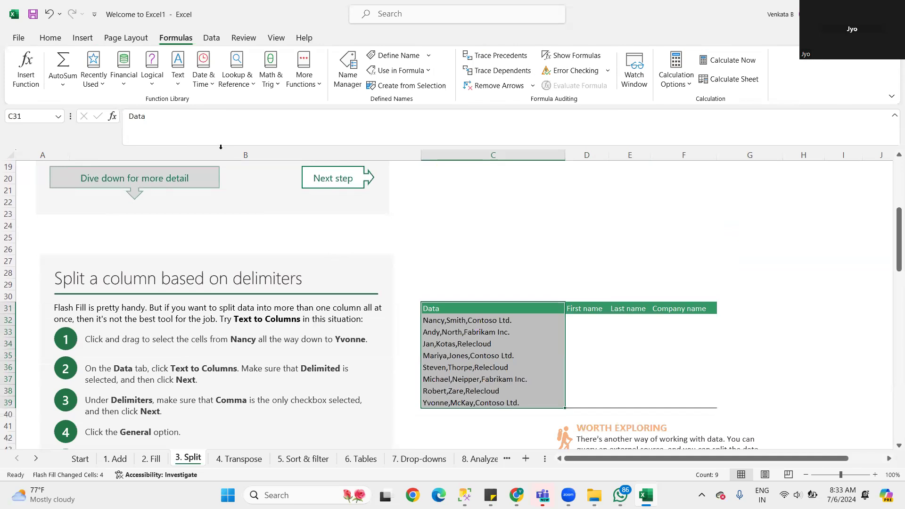
# Step: Start Text to Columns on the selected Data cells as Delimited and enable Comma as a delimiter
pyautogui.click(210, 40)
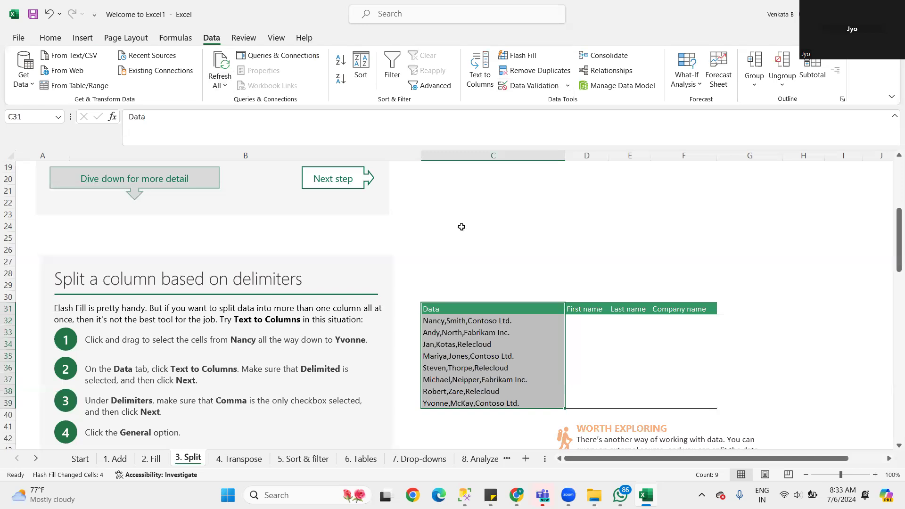
pyautogui.scroll(-2, 508, 244)
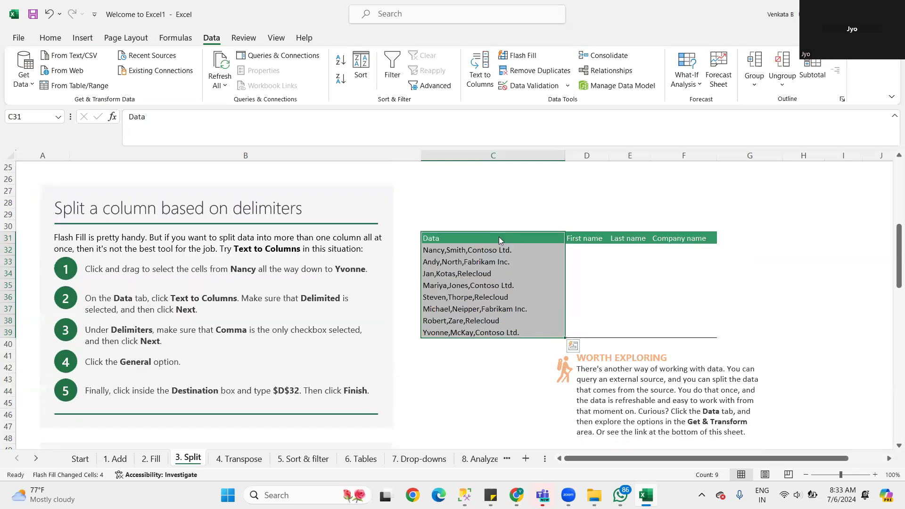
pyautogui.rightClick(500, 254)
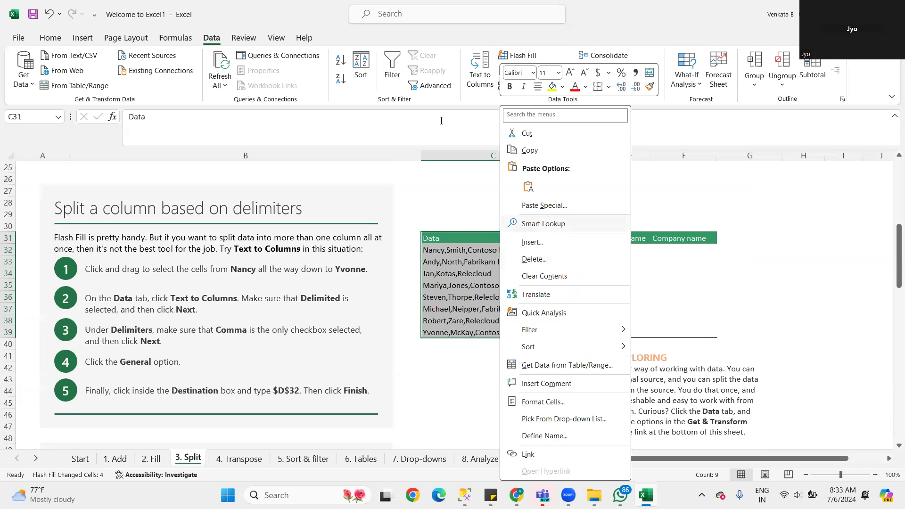
pyautogui.press('Escape')
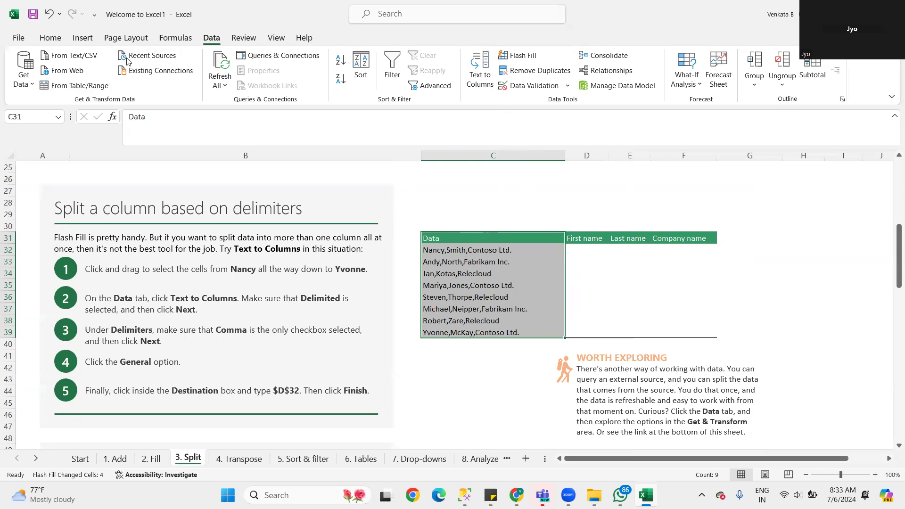
pyautogui.click(478, 67)
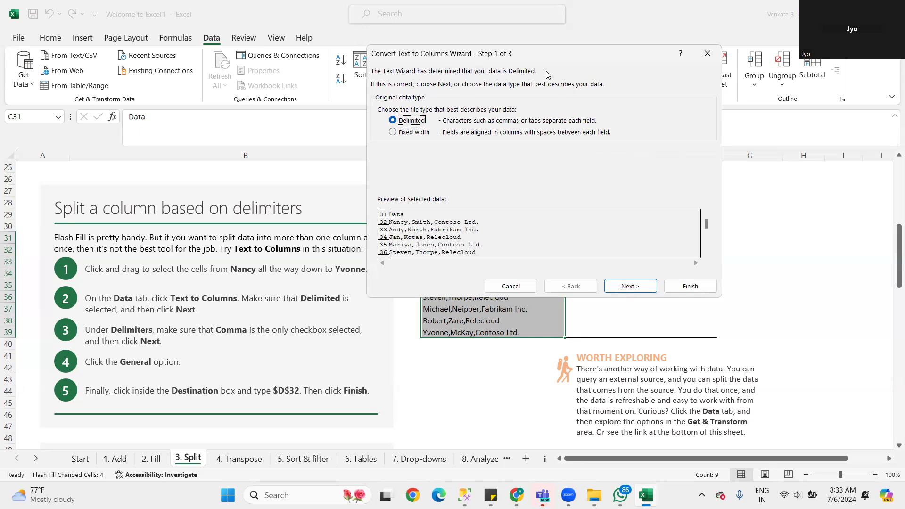
pyautogui.moveTo(595, 56); pyautogui.dragTo(259, 12)
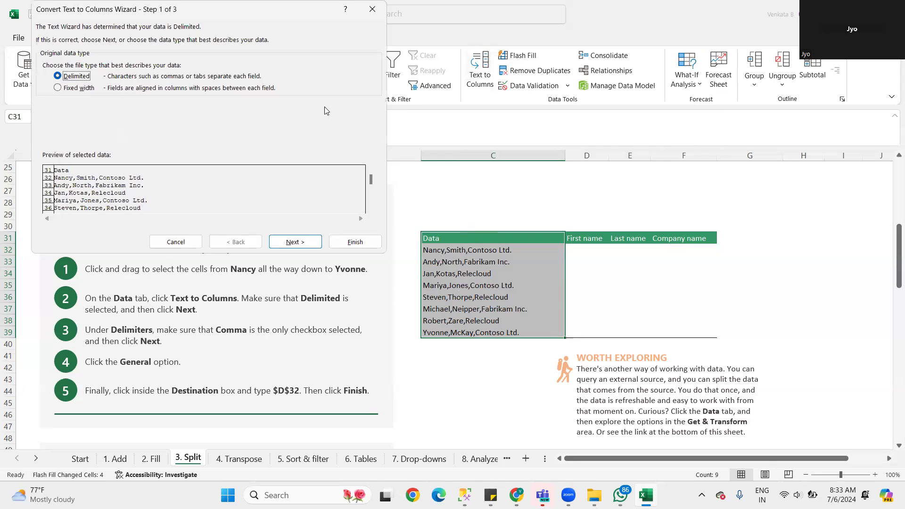
pyautogui.moveTo(274, 9); pyautogui.dragTo(580, 31)
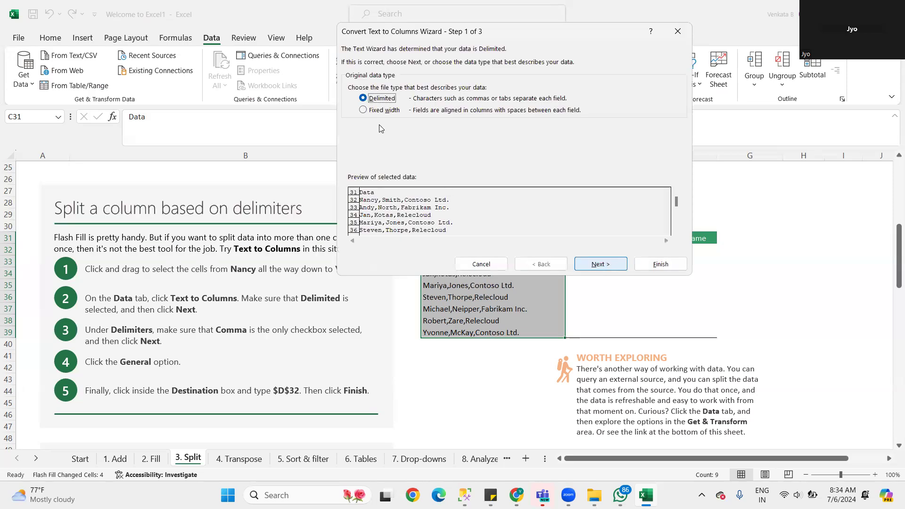
pyautogui.press('Return')
pyautogui.click(352, 102)
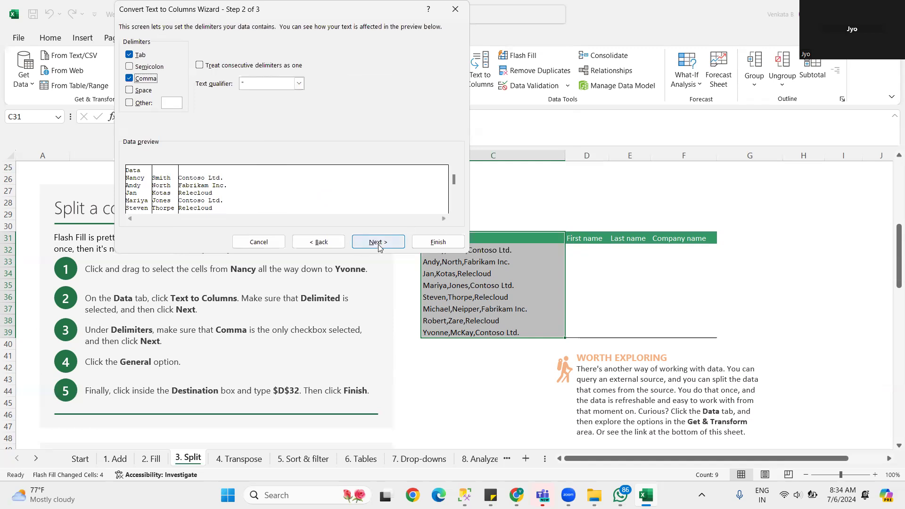
pyautogui.click(379, 242)
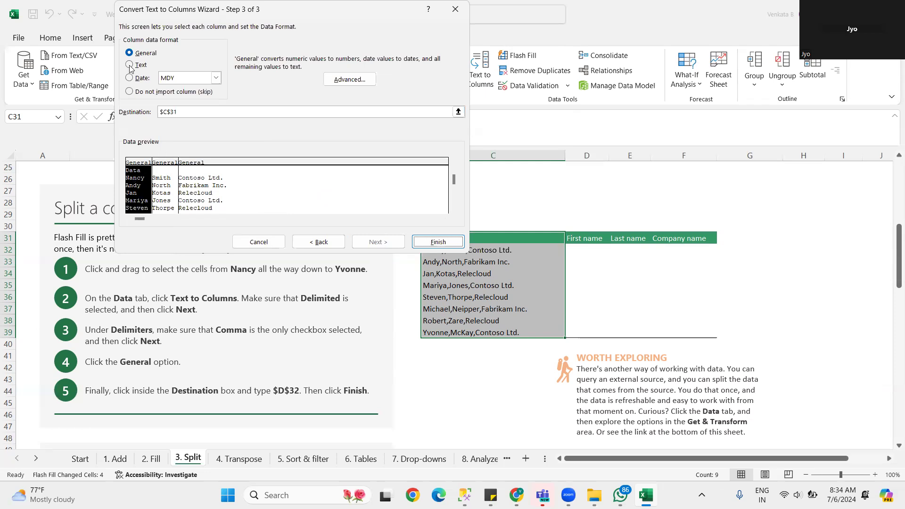
# Step: Set the destination of the split columns to $D$31
pyautogui.click(176, 112)
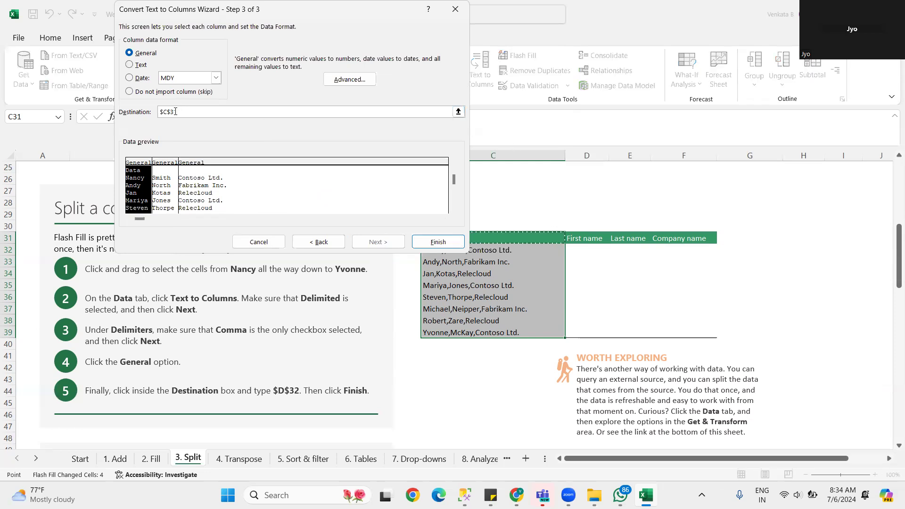
pyautogui.press('BackSpace')
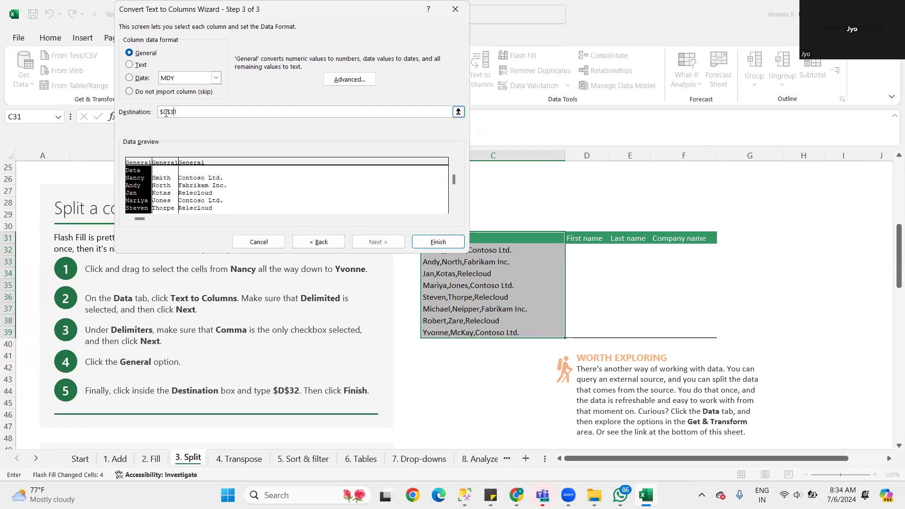
pyautogui.press('Left')
pyautogui.press('Left')
pyautogui.press('Left')
pyautogui.press('Delete')
pyautogui.write('D')
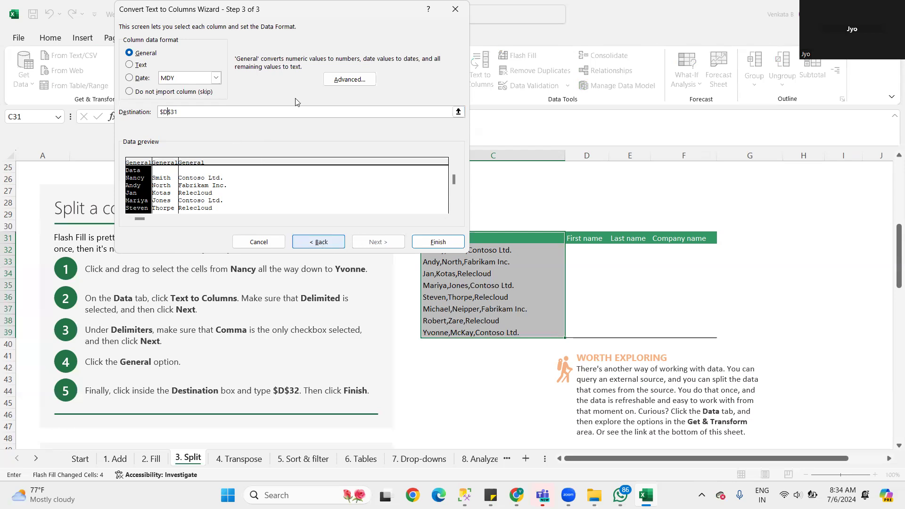
# Step: Set the first split column's data format to Text and finish the conversion, replacing the existing data
pyautogui.click(137, 67)
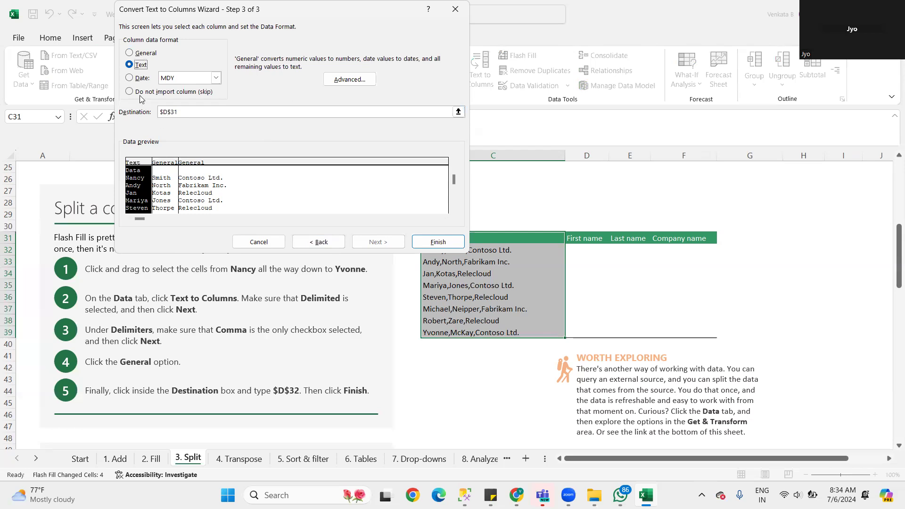
pyautogui.click(165, 172)
pyautogui.click(201, 178)
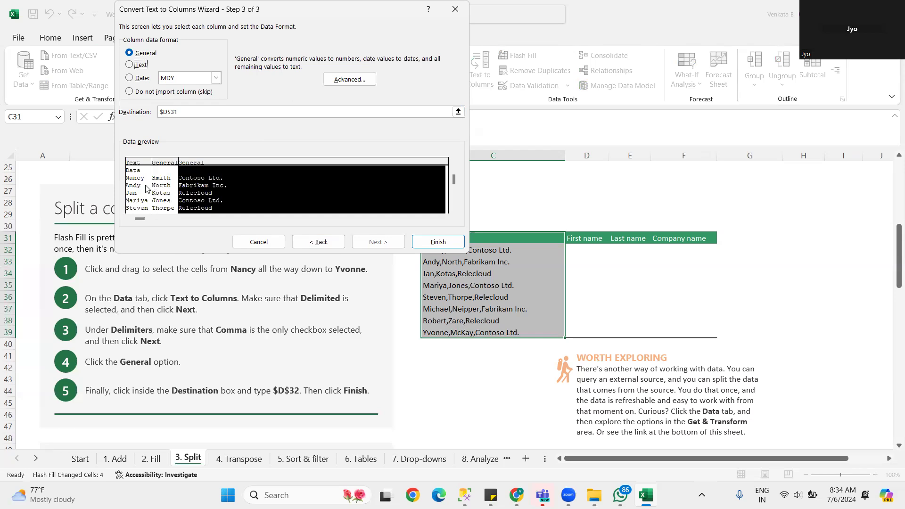
pyautogui.click(138, 185)
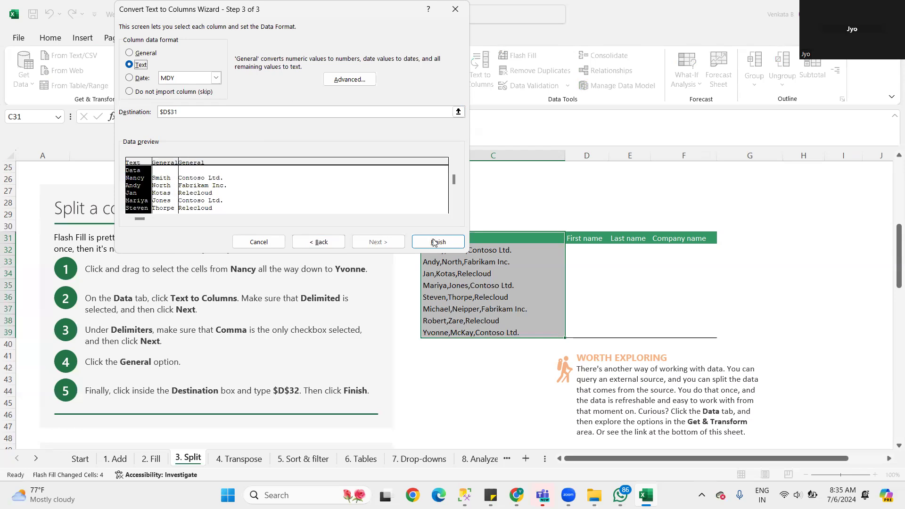
pyautogui.click(433, 239)
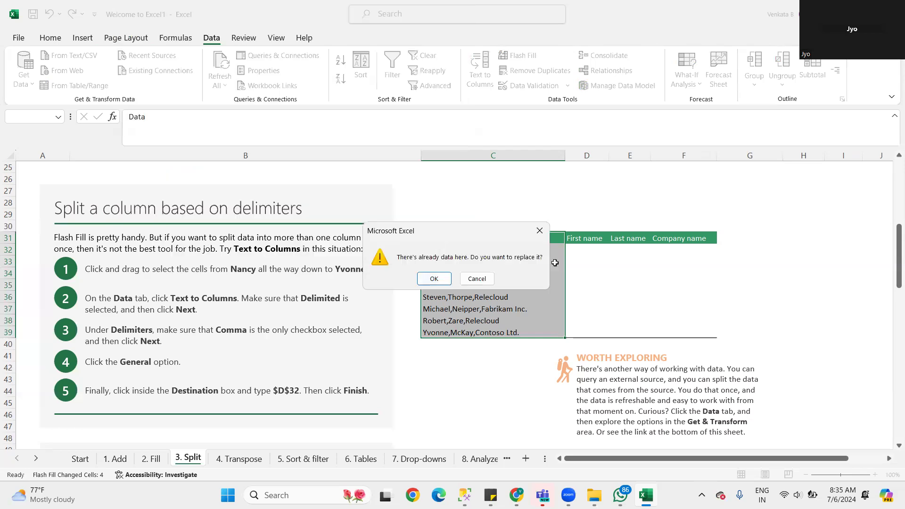
pyautogui.click(433, 275)
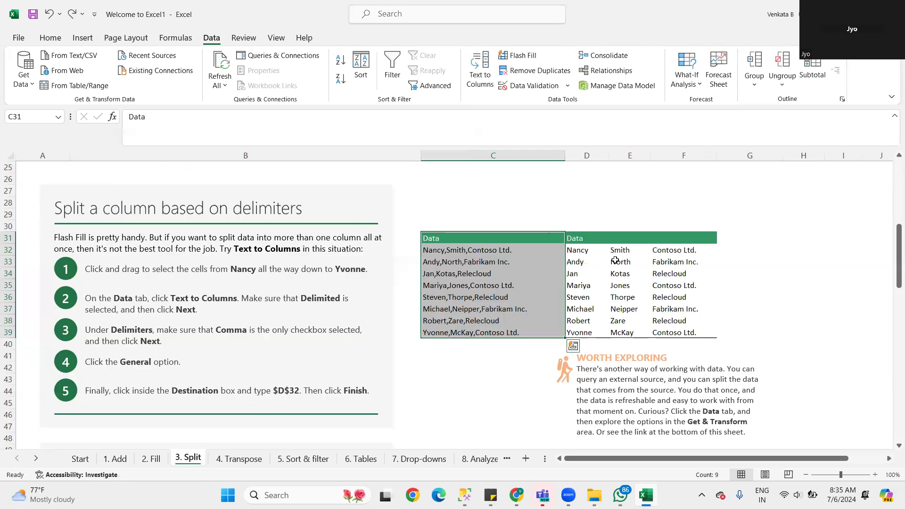
# Step: Clear the split values in cells D32 through F39 and undo the deletion
pyautogui.click(616, 260)
pyautogui.click(582, 251)
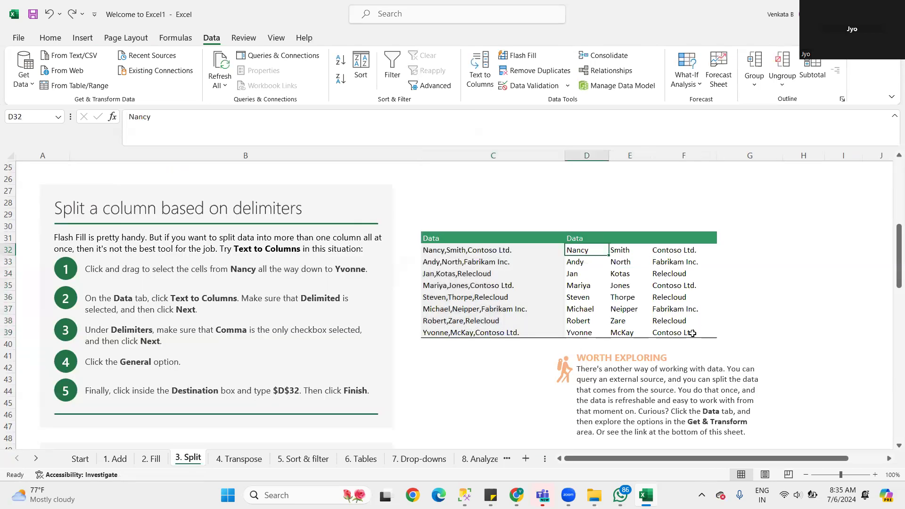
pyautogui.moveTo(582, 251); pyautogui.dragTo(692, 333)
pyautogui.press('Delete')
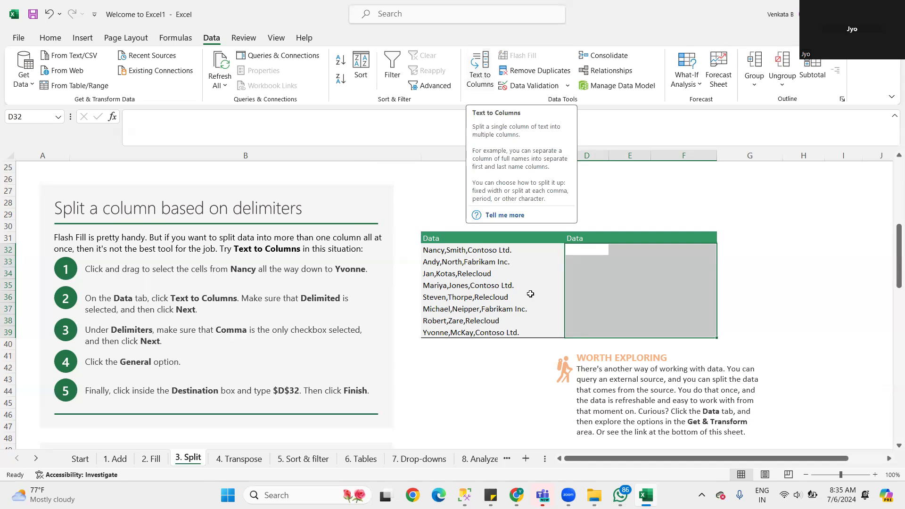
pyautogui.hotkey('ctrl', 'z')
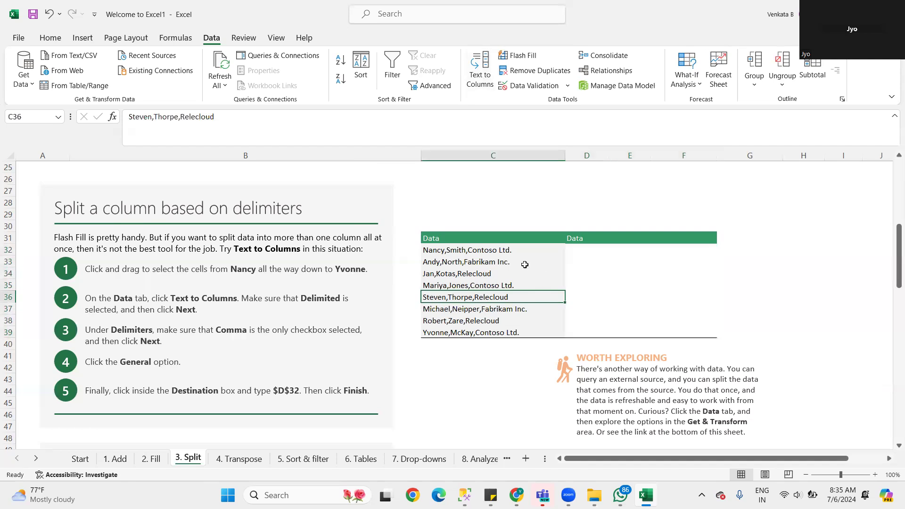
pyautogui.hotkey('ctrl', 'z')
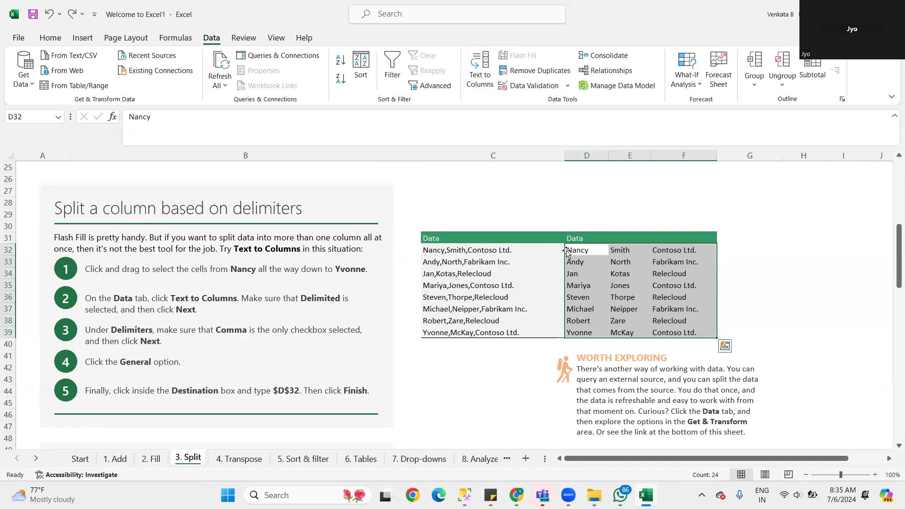
# Step: Clear the split names and companies from cells D32 through F39
pyautogui.moveTo(586, 250); pyautogui.dragTo(693, 332)
pyautogui.press('Delete')
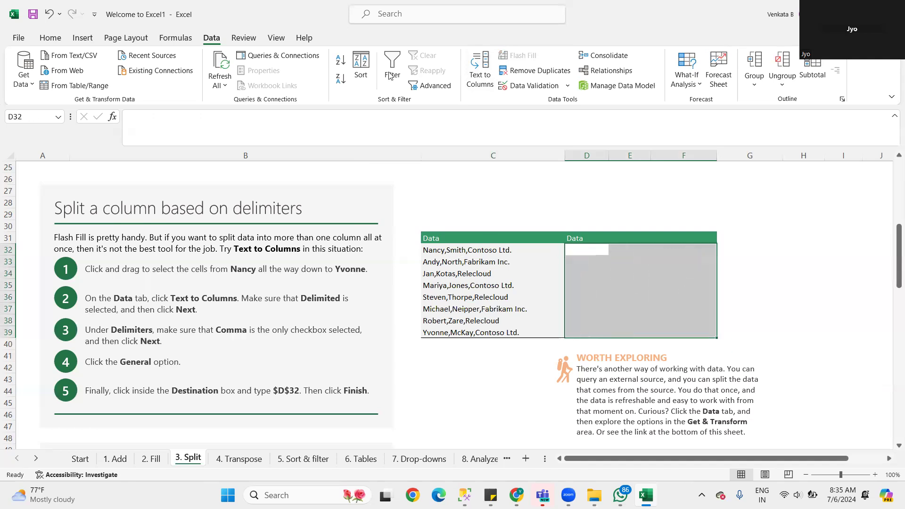
pyautogui.click(479, 82)
pyautogui.click(463, 278)
pyautogui.click(541, 366)
# Step: Split cells C31 through C39 at the commas with Text to Columns, using General format and destination $C$31, replacing the existing data
pyautogui.click(466, 242)
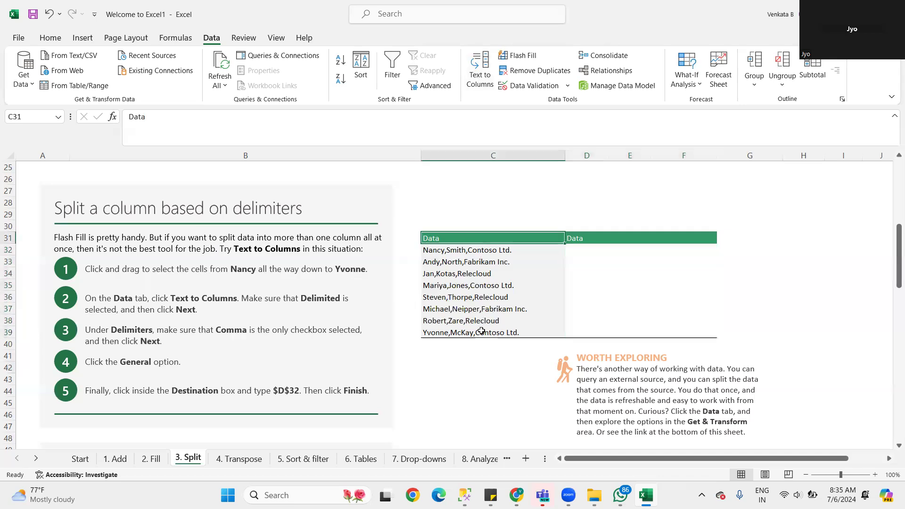
pyautogui.moveTo(481, 332); pyautogui.dragTo(482, 333)
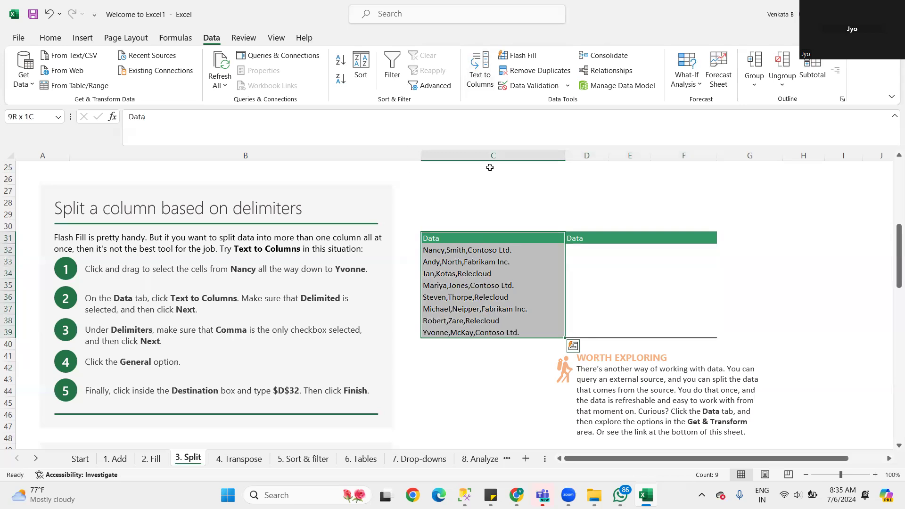
pyautogui.click(487, 76)
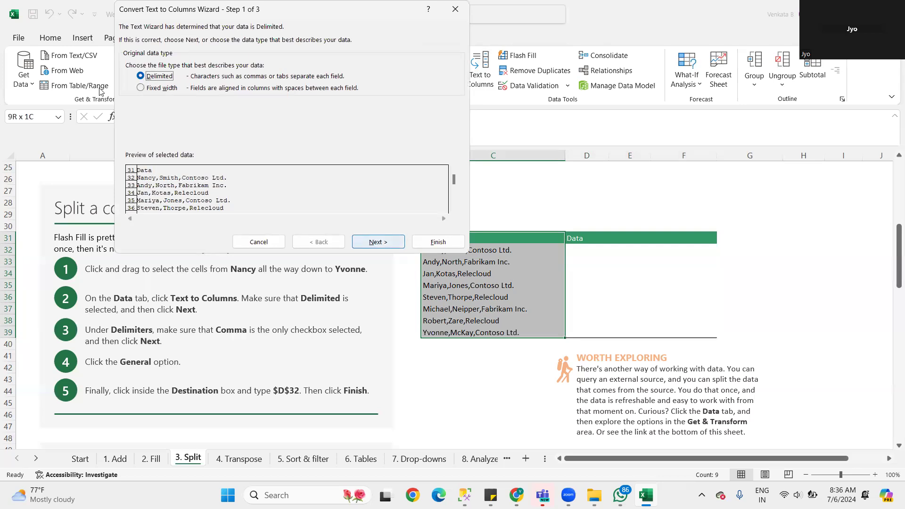
pyautogui.press('Return')
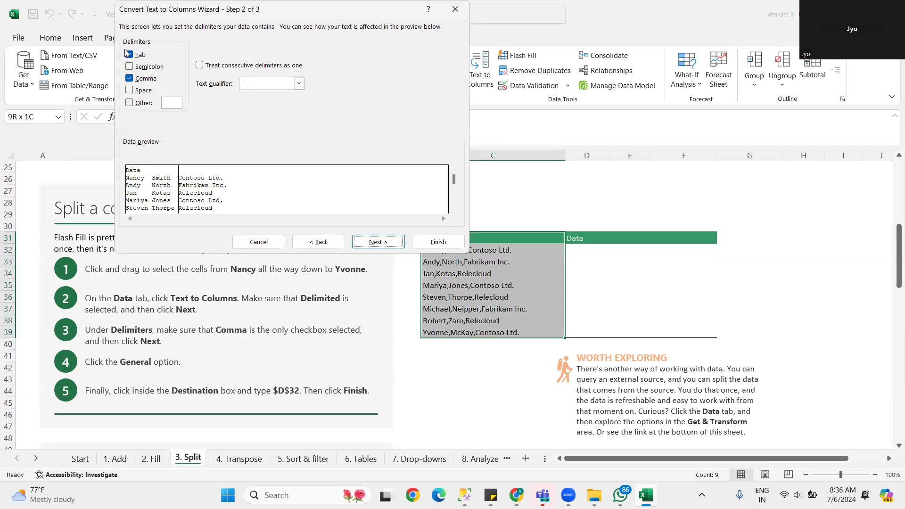
pyautogui.hotkey('alt', 't')
pyautogui.press('Return')
pyautogui.click(167, 112)
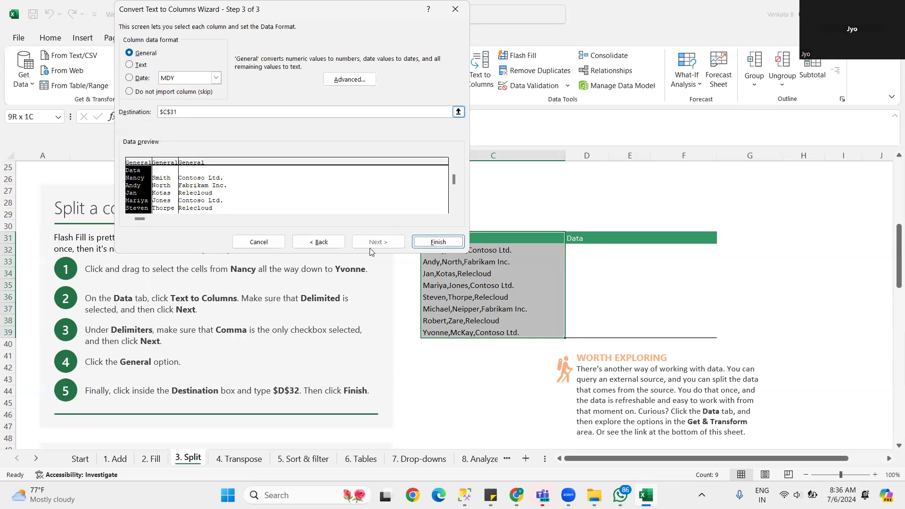
pyautogui.click(451, 246)
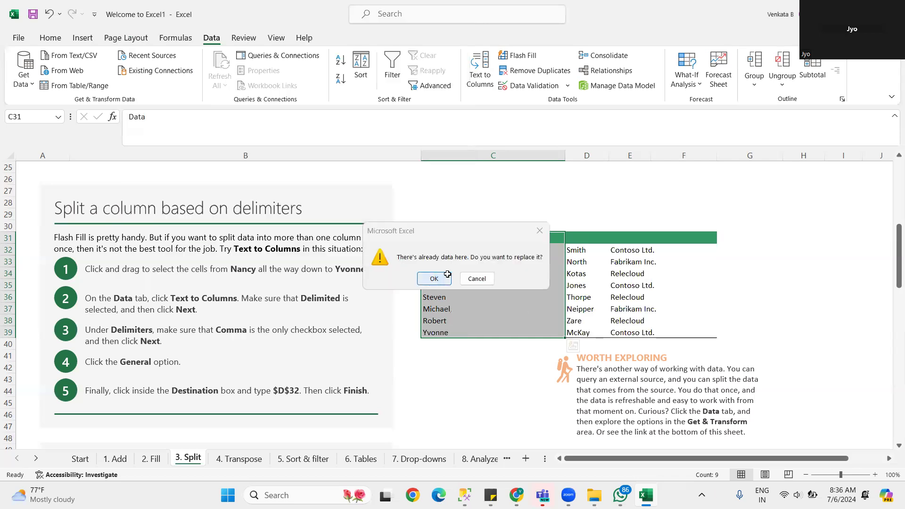
# Step: Confirm replacing the existing data and undo the Text to Columns split of cells C31 through C39
pyautogui.click(448, 275)
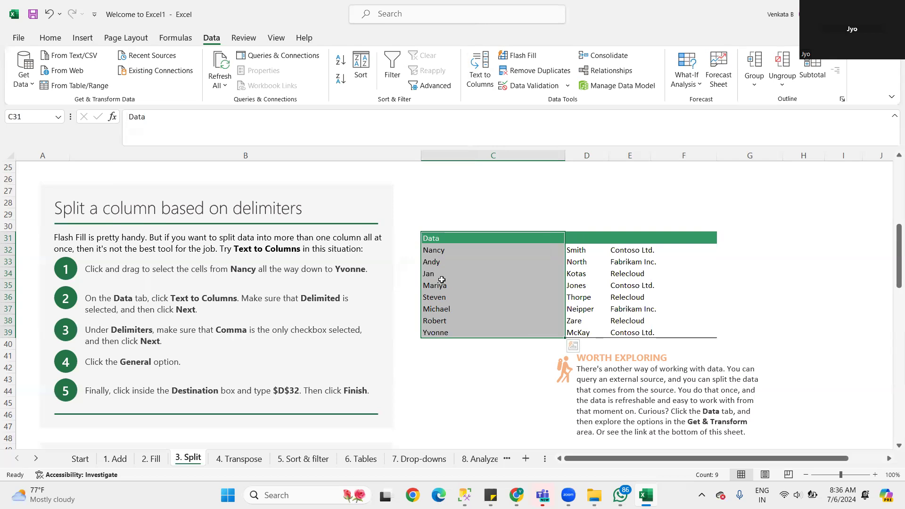
pyautogui.hotkey('ctrl', 'q')
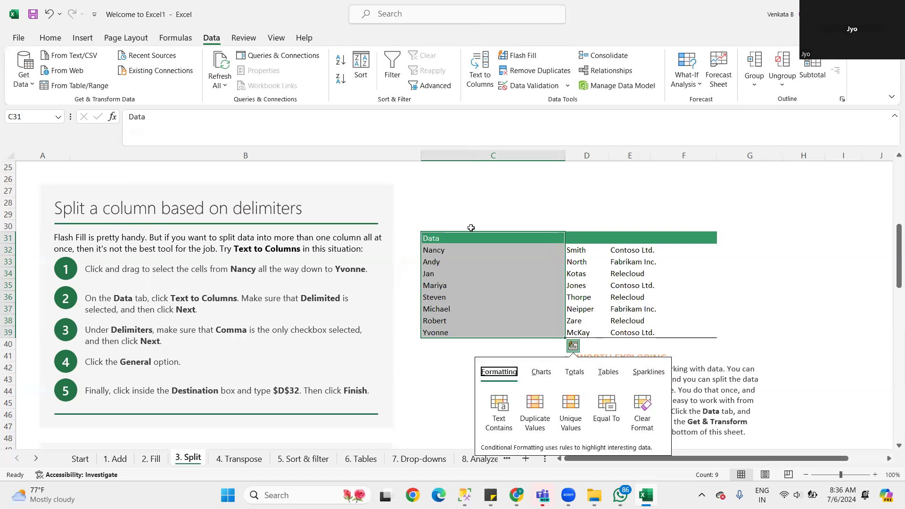
pyautogui.click(468, 243)
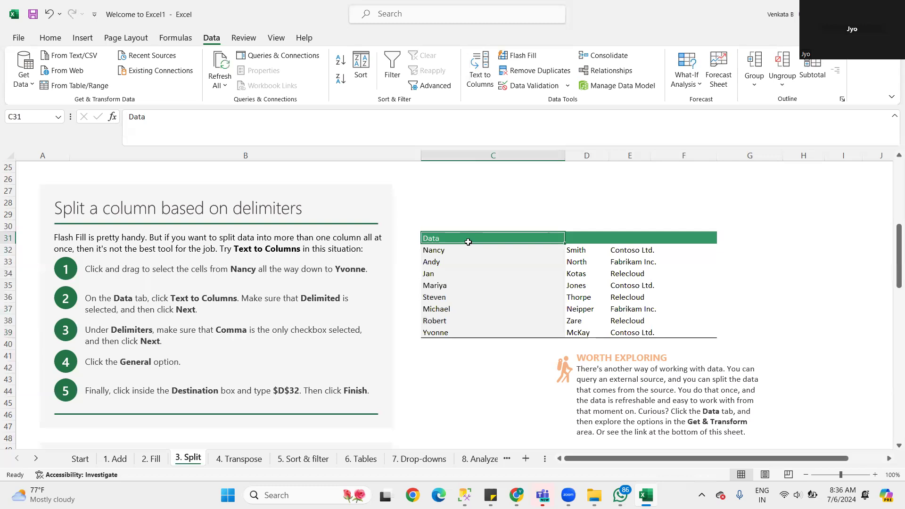
pyautogui.hotkey('ctrl', 'z')
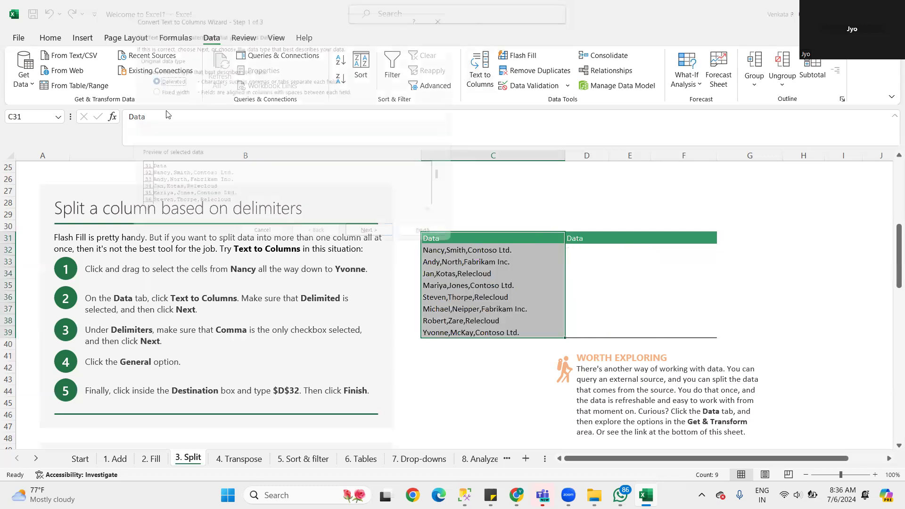
# Step: Split cells C31 through C39 at the commas with Text to Columns, General format and destination $D$31, replacing the existing data
pyautogui.click(381, 241)
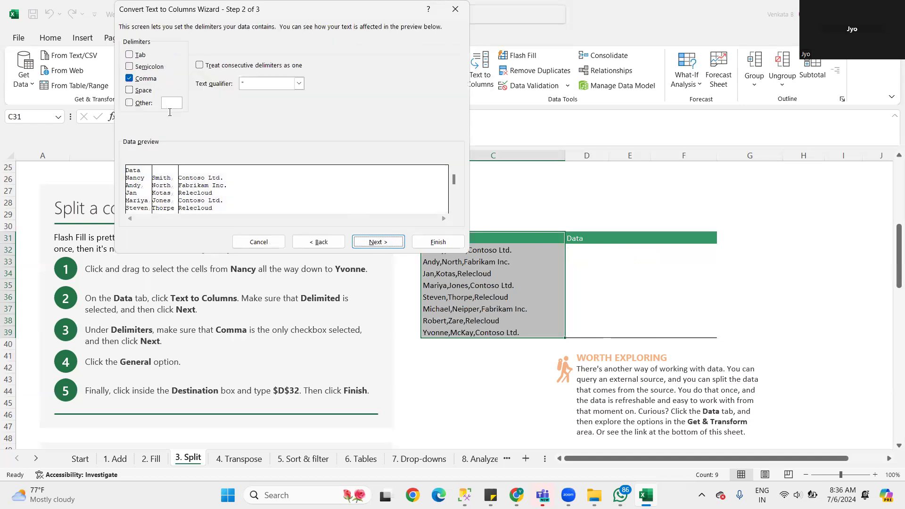
pyautogui.click(202, 116)
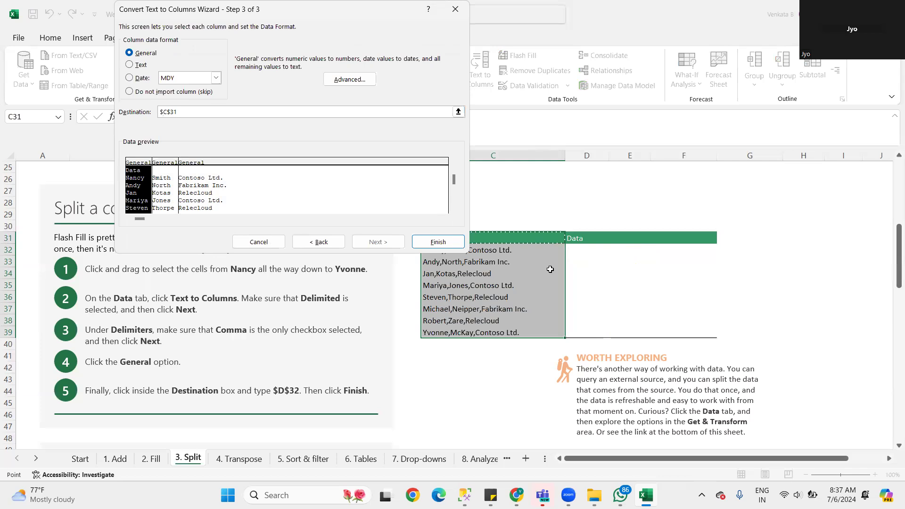
pyautogui.click(594, 152)
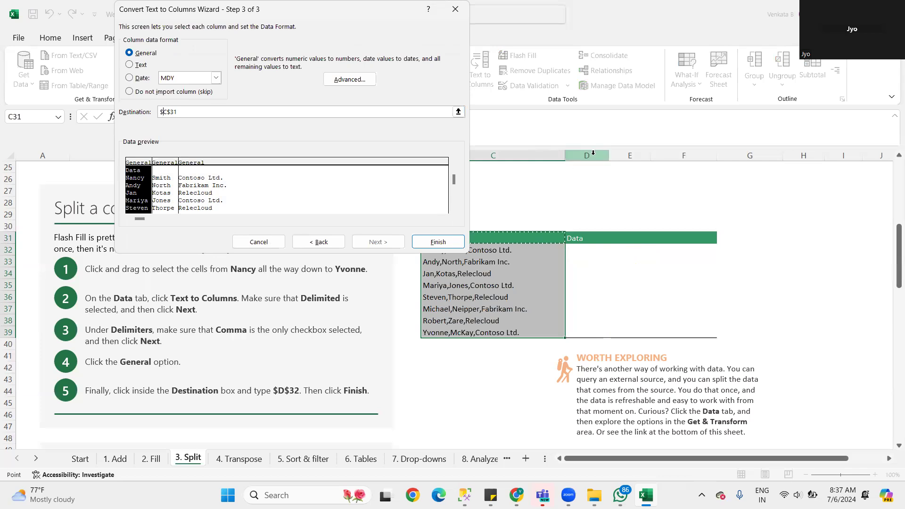
pyautogui.click(166, 111)
pyautogui.press('BackSpace')
pyautogui.write('D')
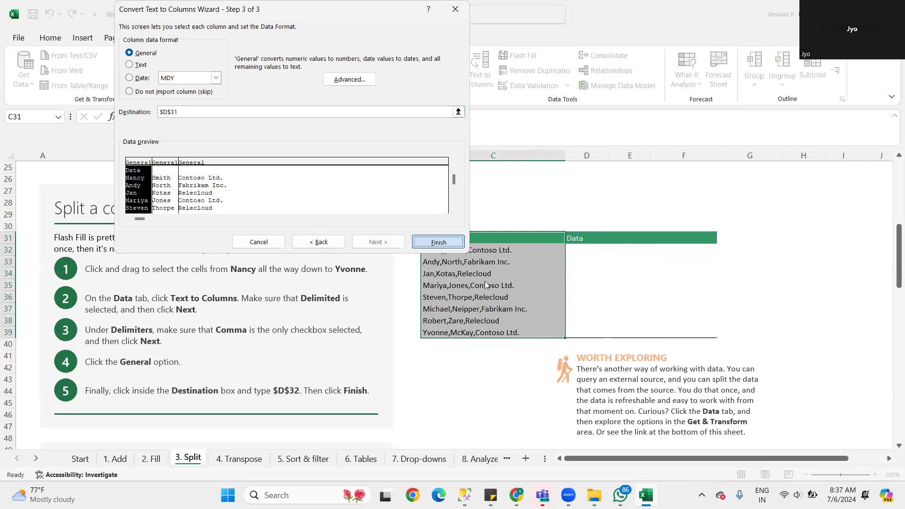
pyautogui.click(438, 242)
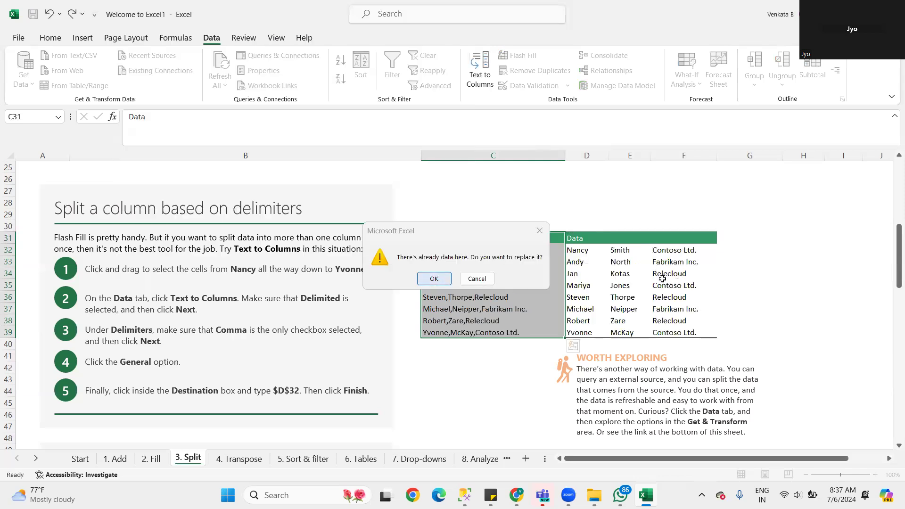
pyautogui.press('Return')
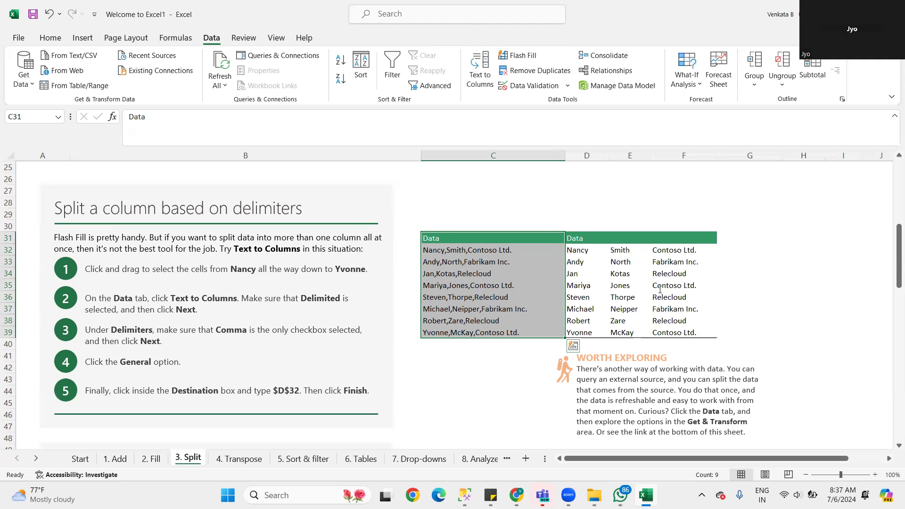
# Step: Go to the 4. Transpose sheet and copy the Item and Amount rows, cells C5 through H6
pyautogui.scroll(-2, 657, 285)
pyautogui.scroll(10, 659, 290)
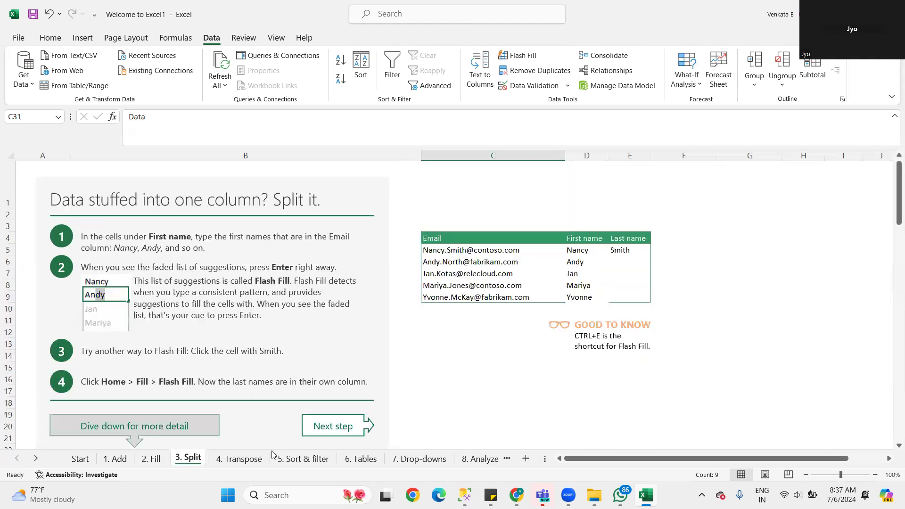
pyautogui.click(245, 460)
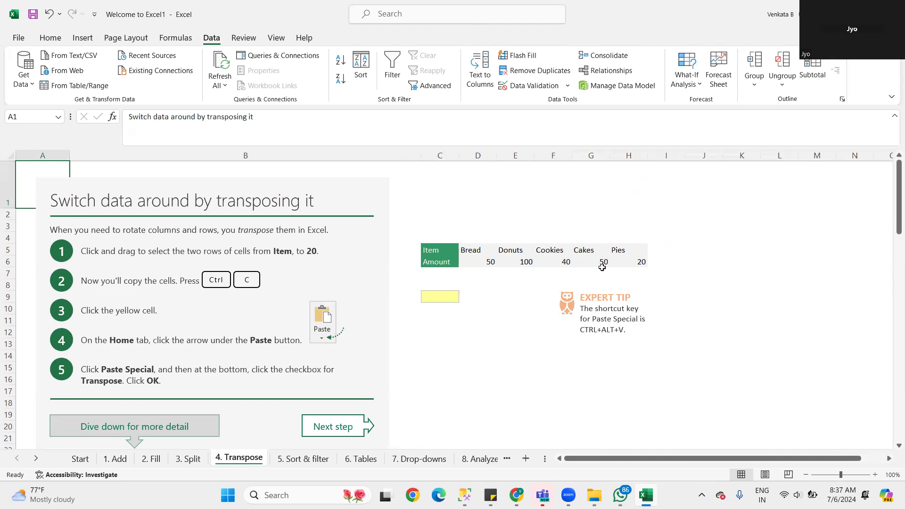
pyautogui.click(432, 250)
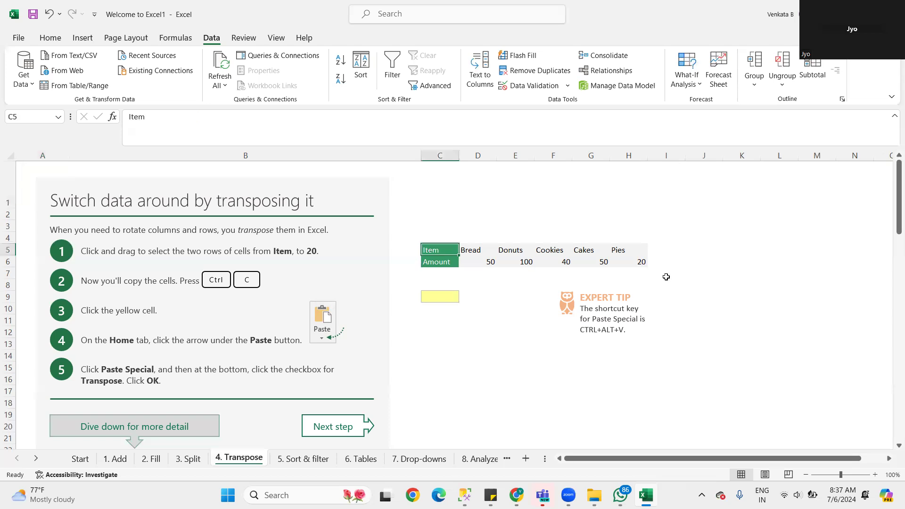
pyautogui.keyDown('shift'); pyautogui.click(643, 265); pyautogui.keyUp('shift')
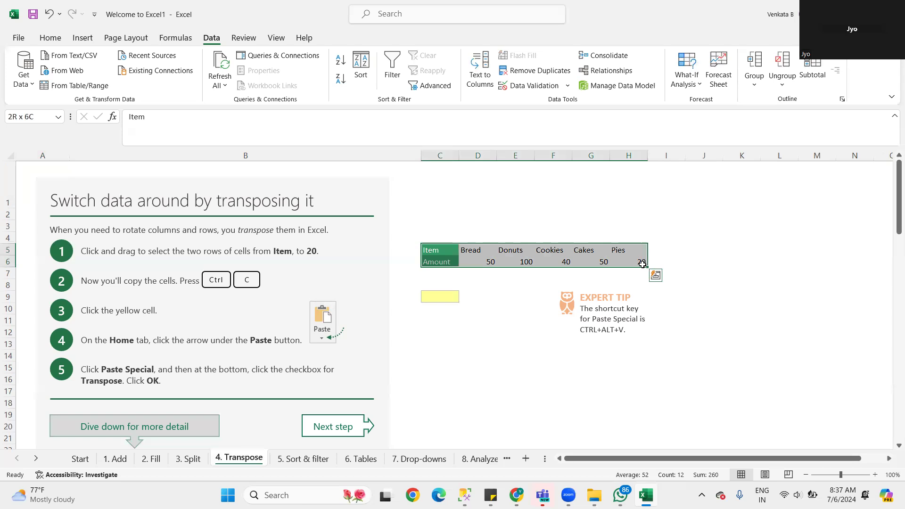
pyautogui.hotkey('ctrl', 'c')
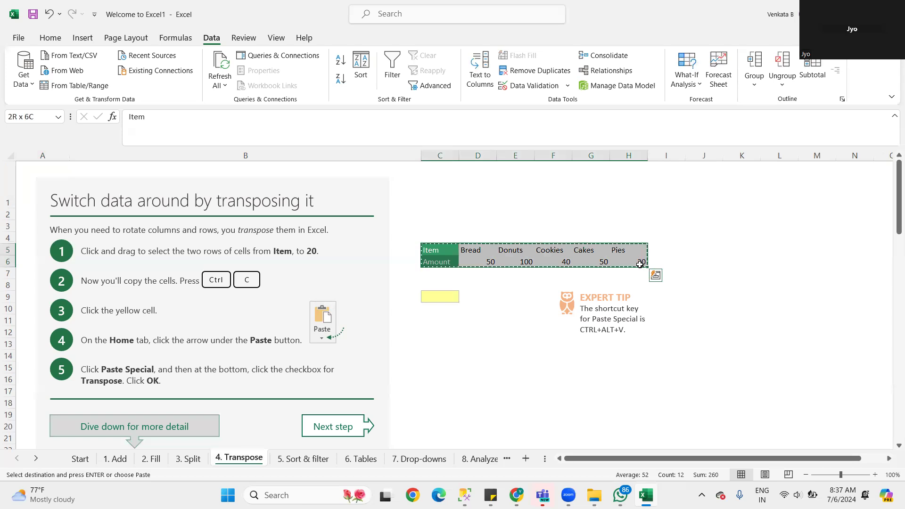
# Step: Try to paste the copied cells transposed into the yellow cell C9
pyautogui.click(435, 295)
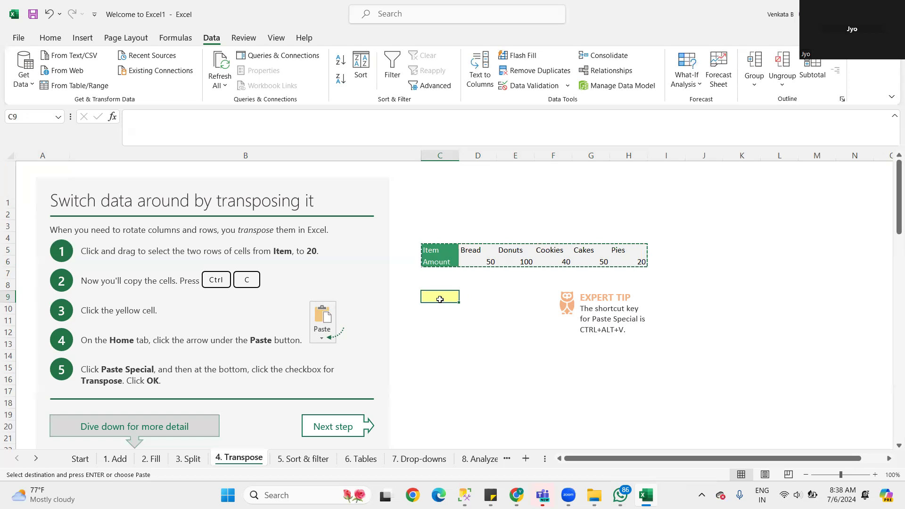
pyautogui.rightClick(432, 250)
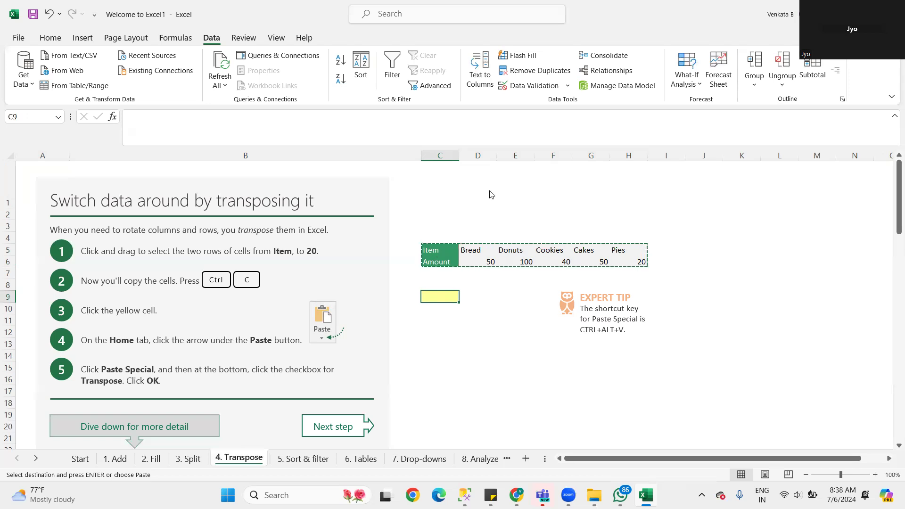
pyautogui.click(468, 150)
pyautogui.click(434, 296)
pyautogui.rightClick(433, 300)
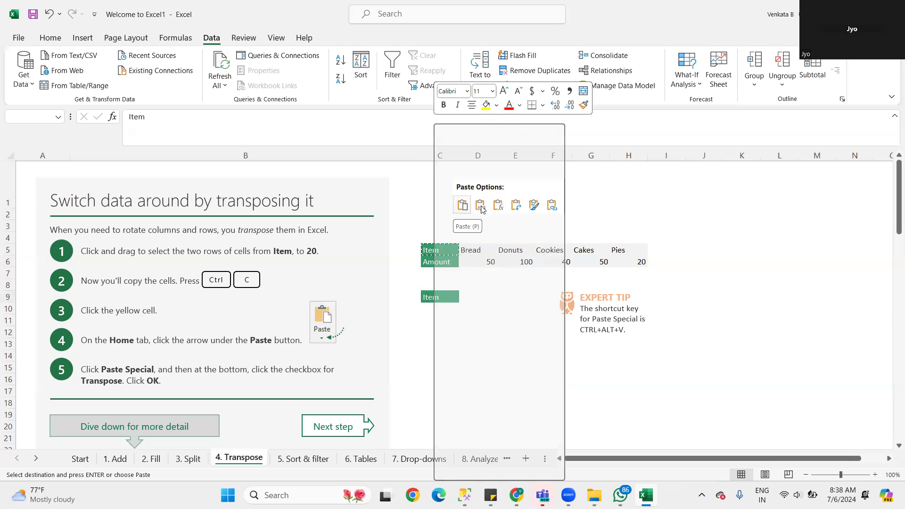
pyautogui.click(518, 206)
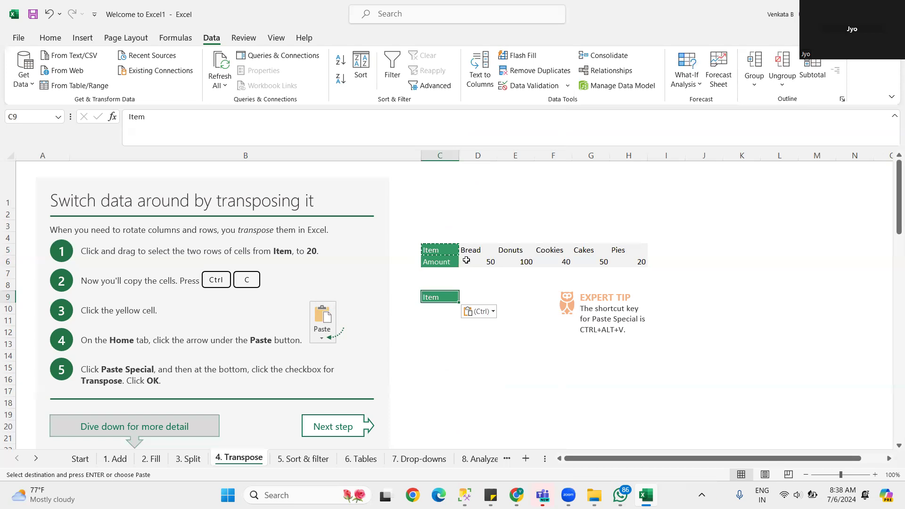
# Step: Undo the transposed paste in cell C9
pyautogui.press('Escape')
pyautogui.moveTo(440, 249); pyautogui.dragTo(647, 265)
pyautogui.hotkey('ctrl', 'c')
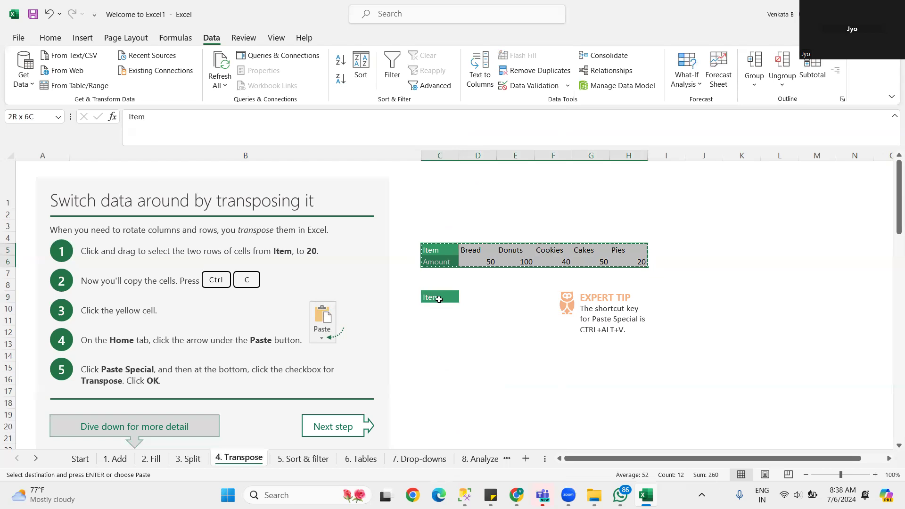
pyautogui.click(439, 299)
pyautogui.hotkey('ctrl', 'z')
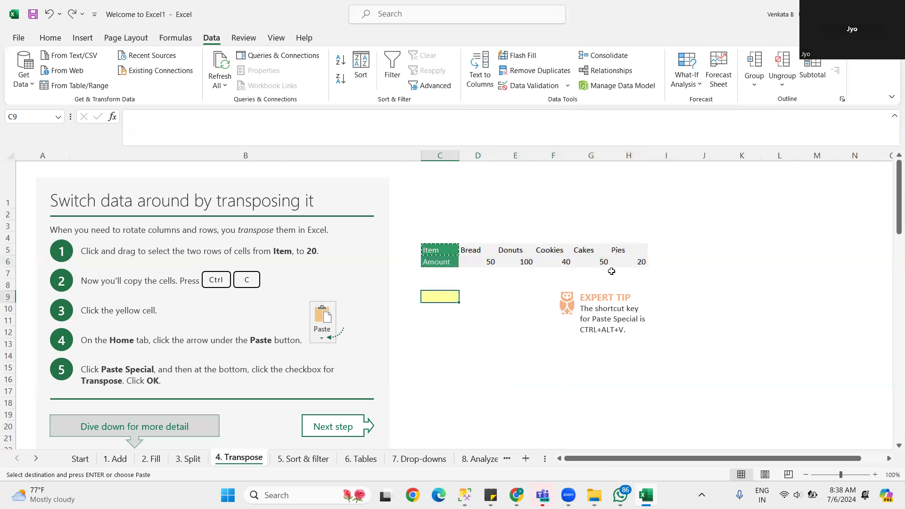
# Step: Copy cells C5 through H6 and paste them transposed, starting at the yellow cell C9
pyautogui.keyDown('shift'); pyautogui.click(642, 265); pyautogui.keyUp('shift')
pyautogui.click(441, 246)
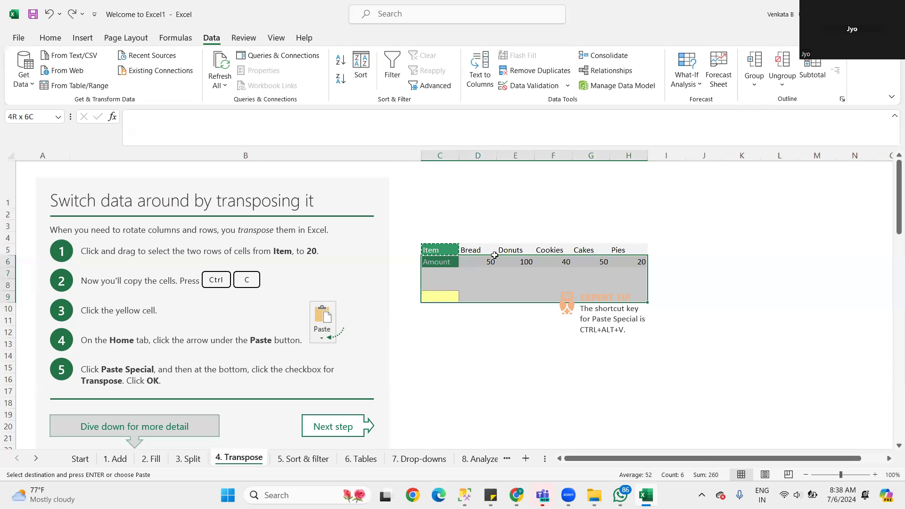
pyautogui.keyDown('shift'); pyautogui.click(641, 261); pyautogui.keyUp('shift')
pyautogui.hotkey('ctrl', 'c')
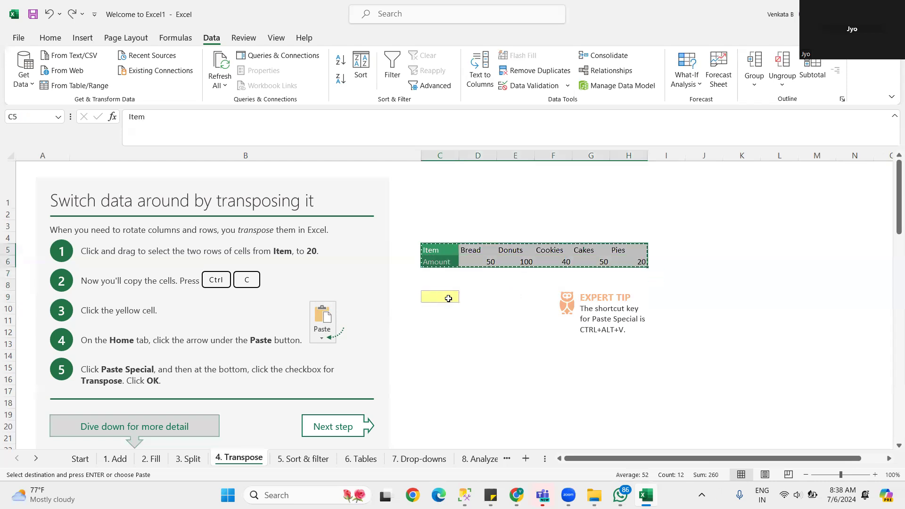
pyautogui.click(448, 299)
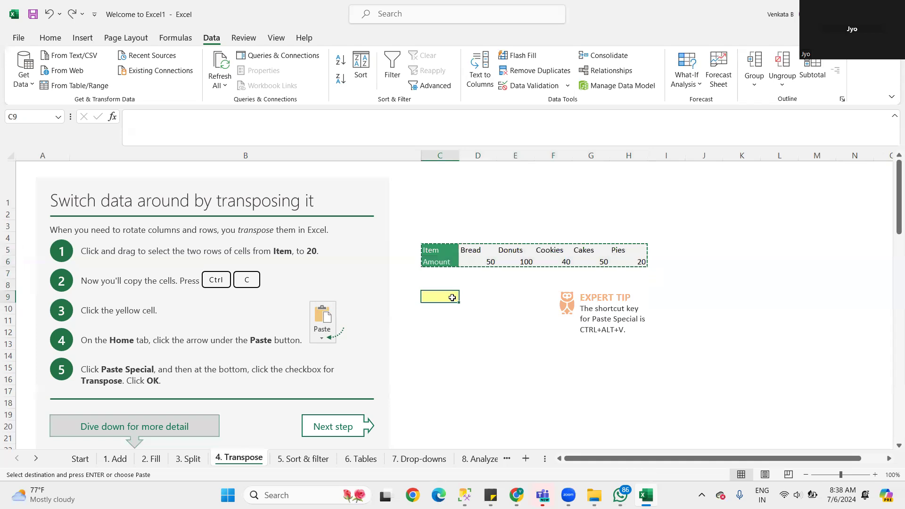
pyautogui.rightClick(451, 297)
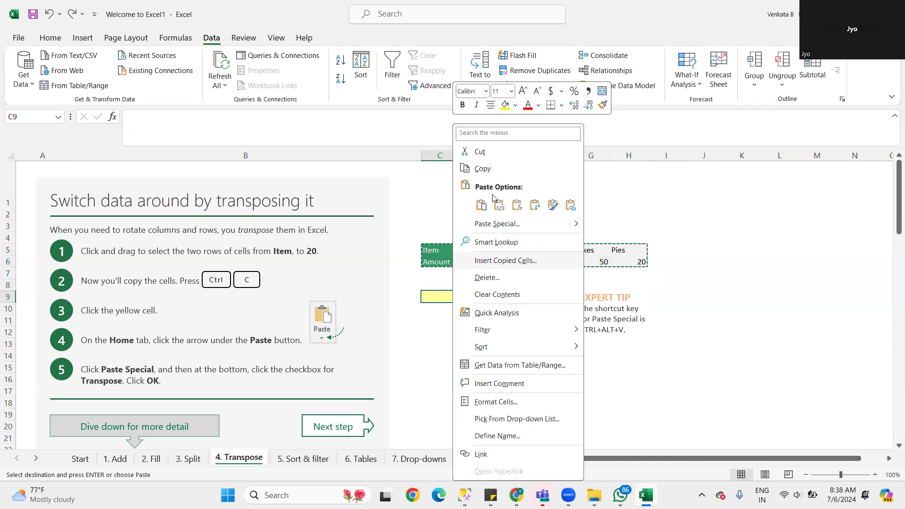
pyautogui.click(537, 213)
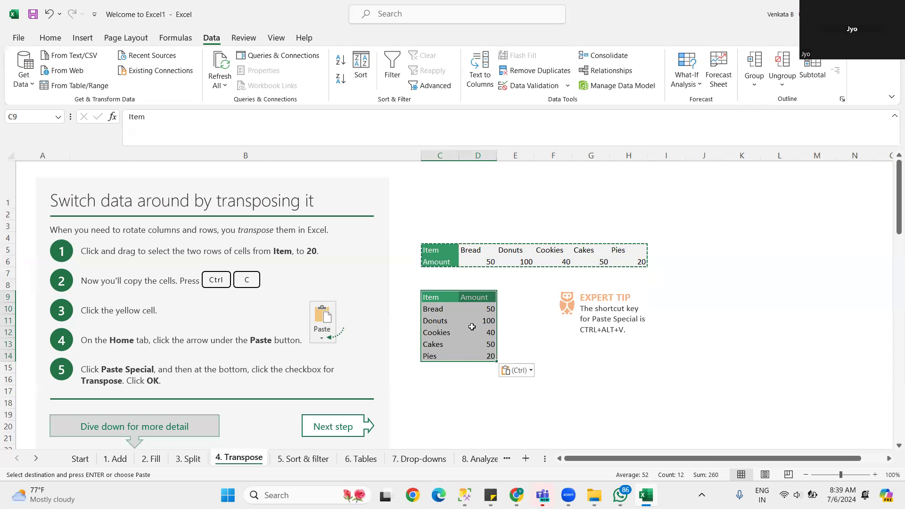
# Step: Go to the 5. Sort & filter sheet and look over its instructions and department table
pyautogui.click(305, 461)
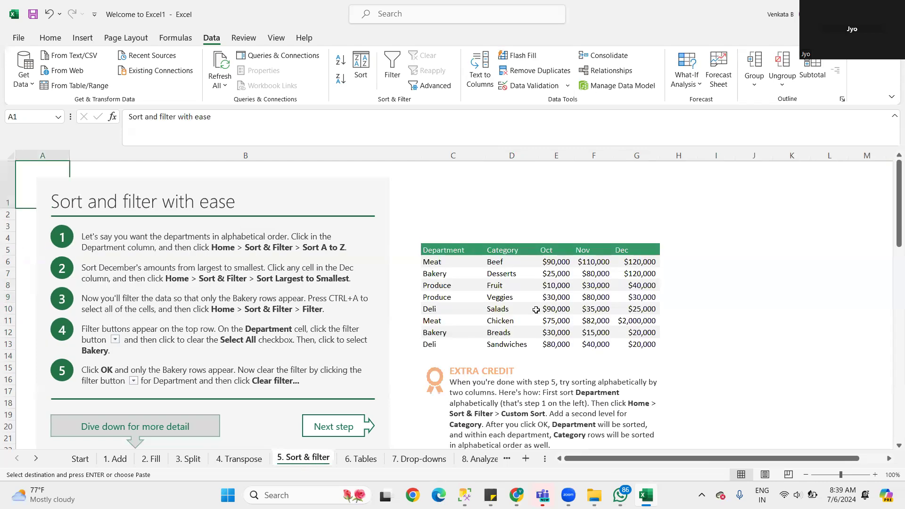
pyautogui.scroll(-1, 537, 310)
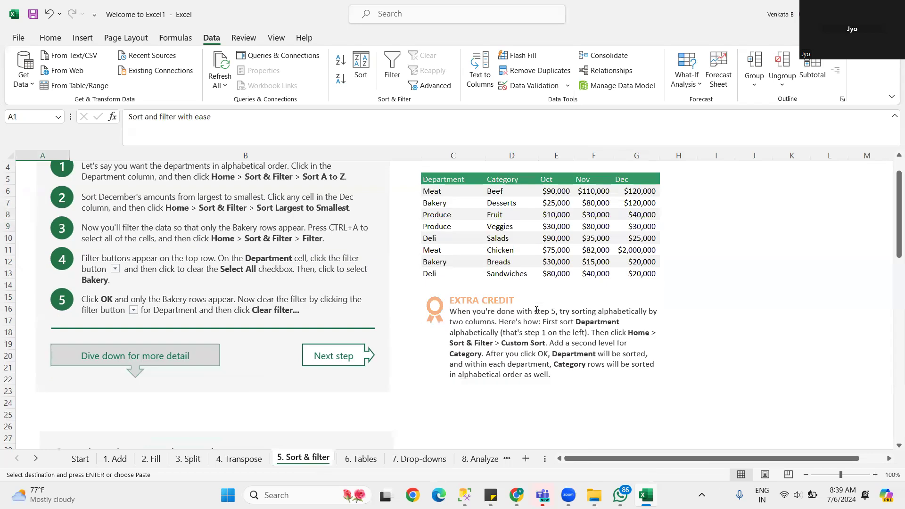
pyautogui.scroll(1, 501, 230)
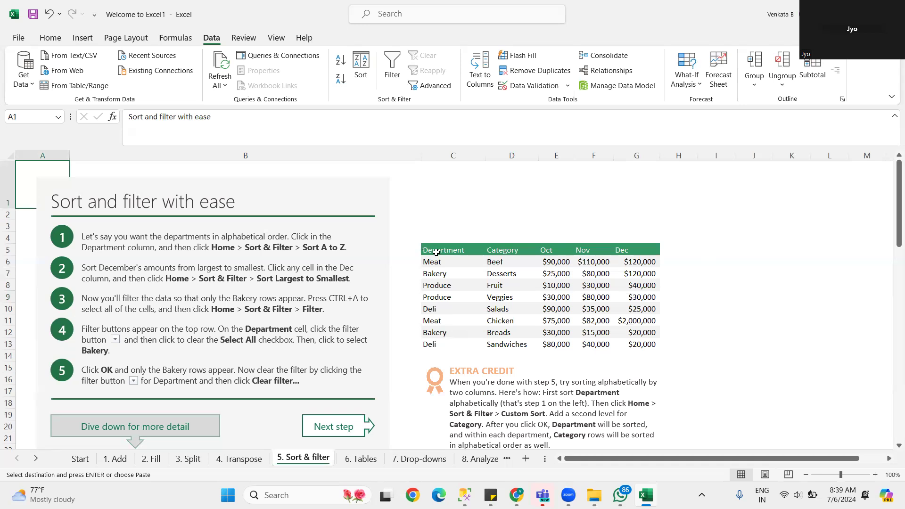
# Step: Turn on filtering for the department table from its Department header and turn it off again
pyautogui.click(439, 250)
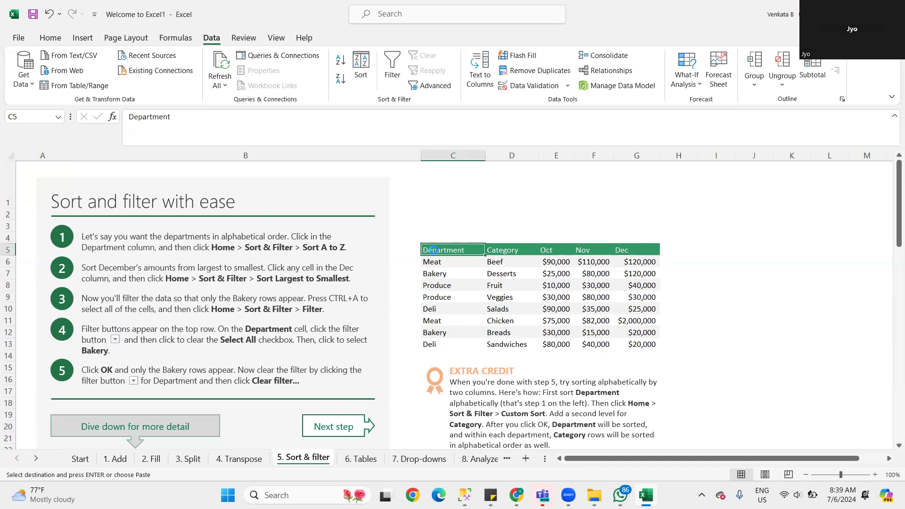
pyautogui.hotkey('ctrl', 'shift', 'l')
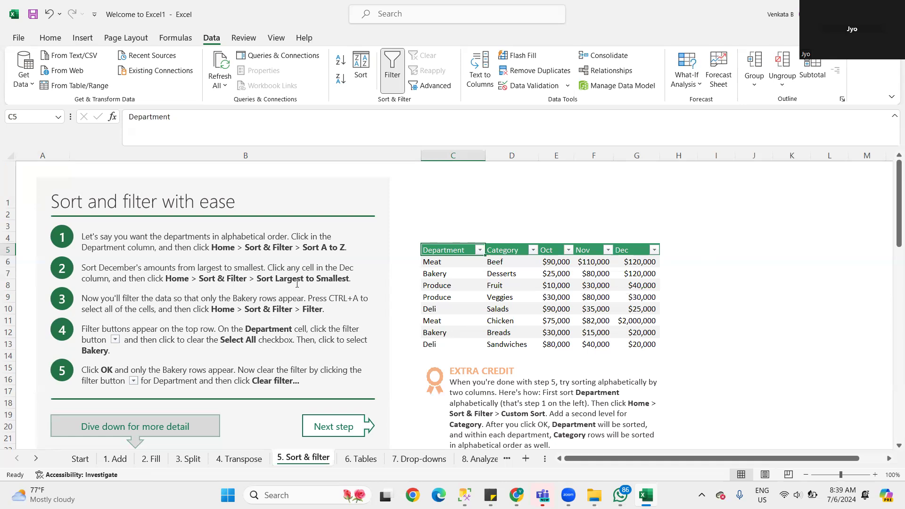
pyautogui.scroll(-3, 698, 283)
pyautogui.scroll(3, 615, 259)
pyautogui.hotkey('ctrl', 'shift', 'l')
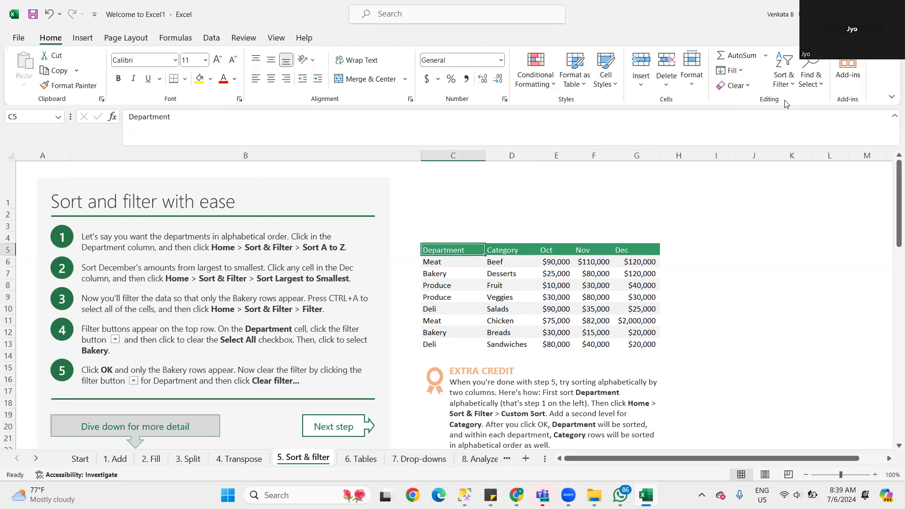
# Step: Apply Filter to the department table's header row, cells C5 through G5, and deselect the headers
pyautogui.hotkey('ctrl', 'shift', 'Right')
pyautogui.click(793, 86)
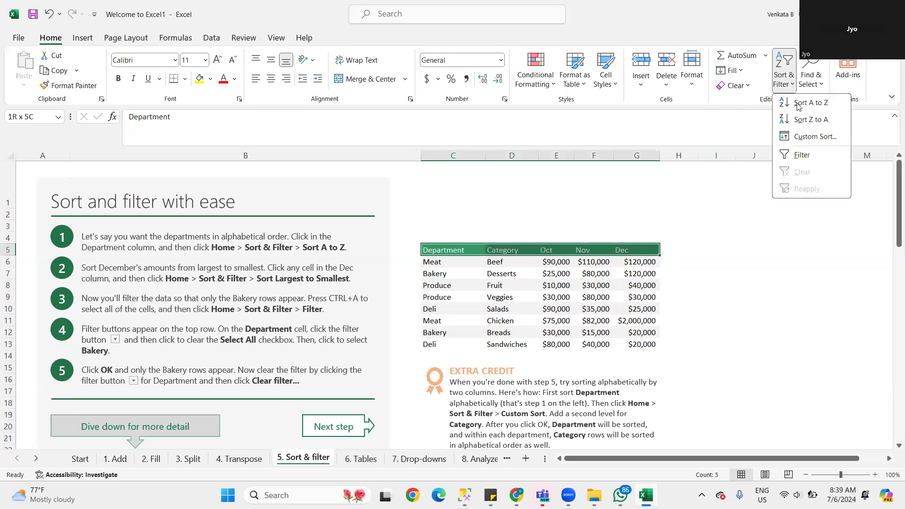
pyautogui.click(802, 155)
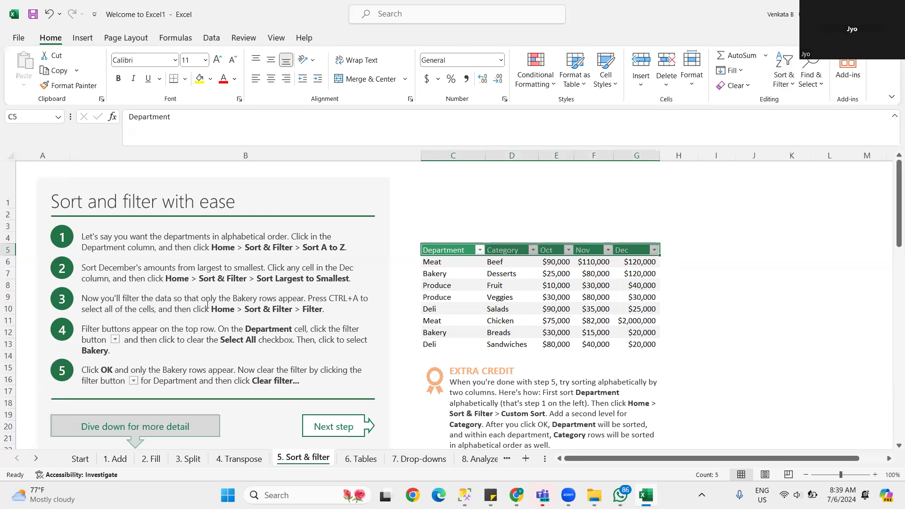
pyautogui.click(739, 244)
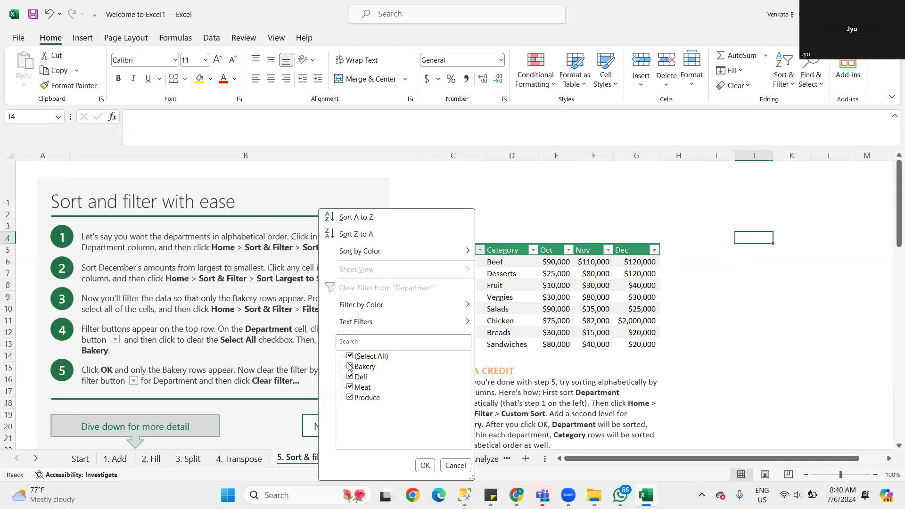
# Step: Filter the Department column so that only the Bakery rows are shown
pyautogui.click(350, 357)
pyautogui.click(349, 367)
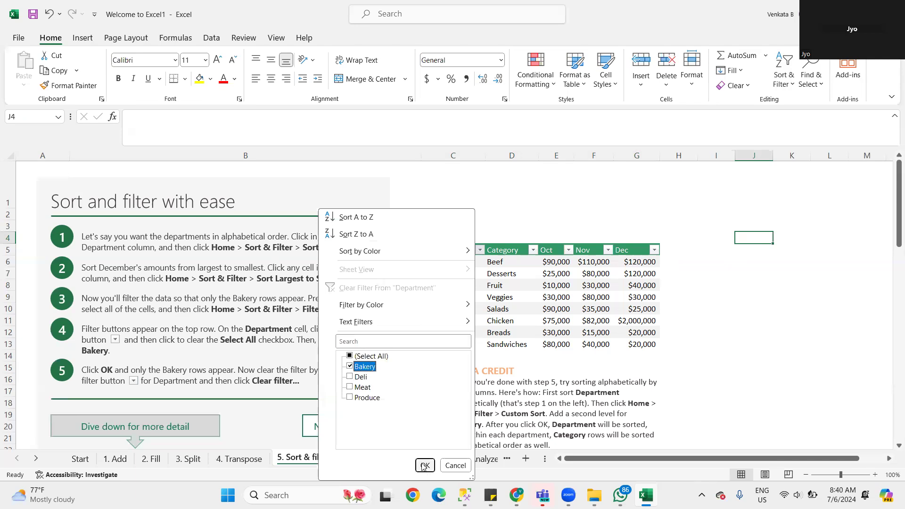
pyautogui.click(425, 465)
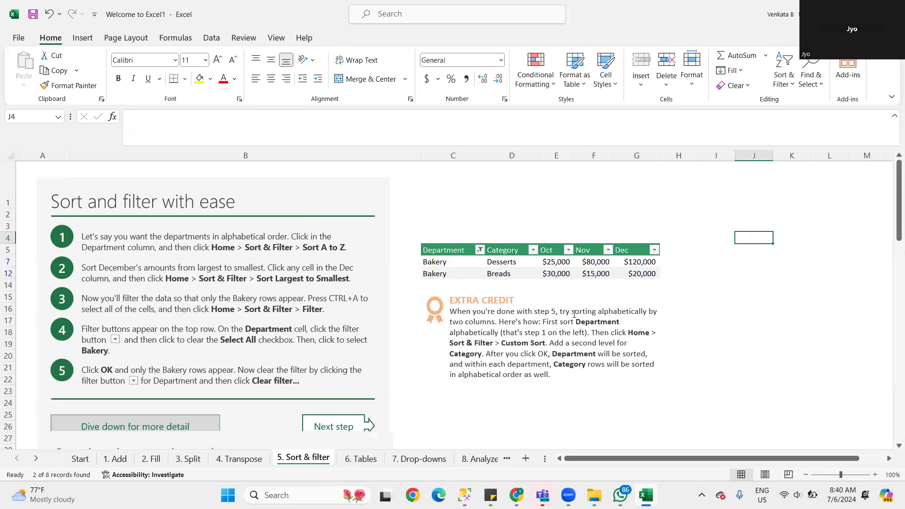
# Step: Try to start a custom sort with only cell J4, outside the department table, selected
pyautogui.click(786, 84)
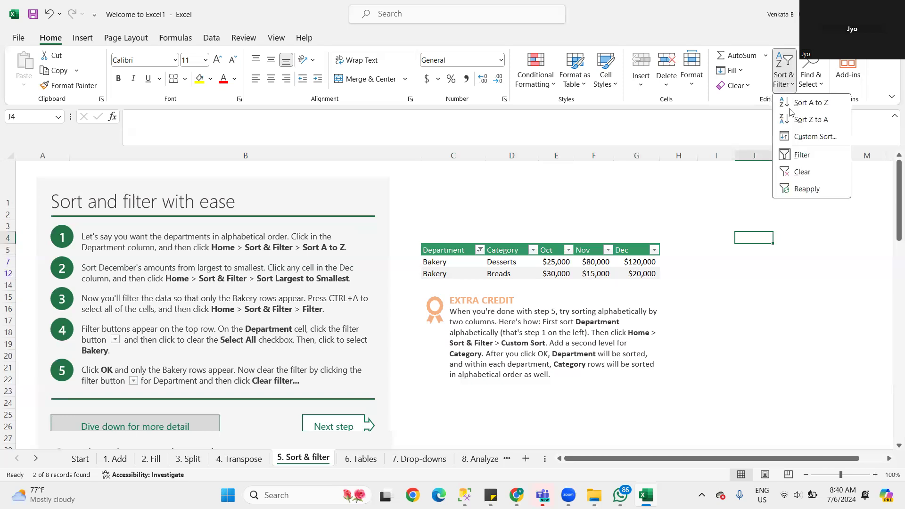
pyautogui.click(793, 137)
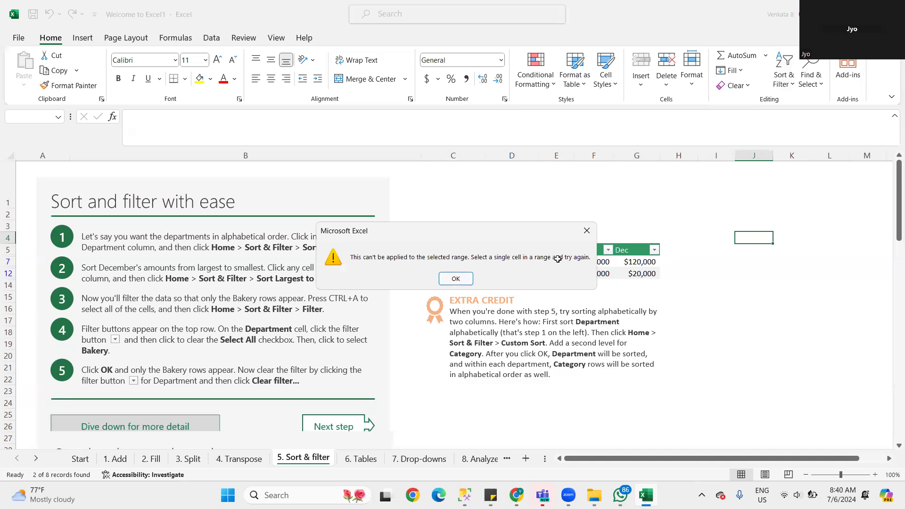
pyautogui.press('Return')
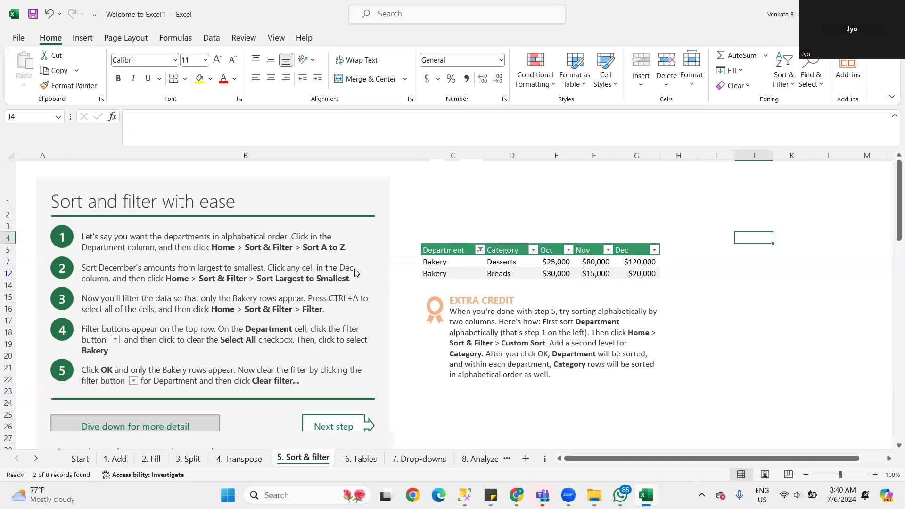
# Step: Clear the filter from the Department column
pyautogui.click(361, 289)
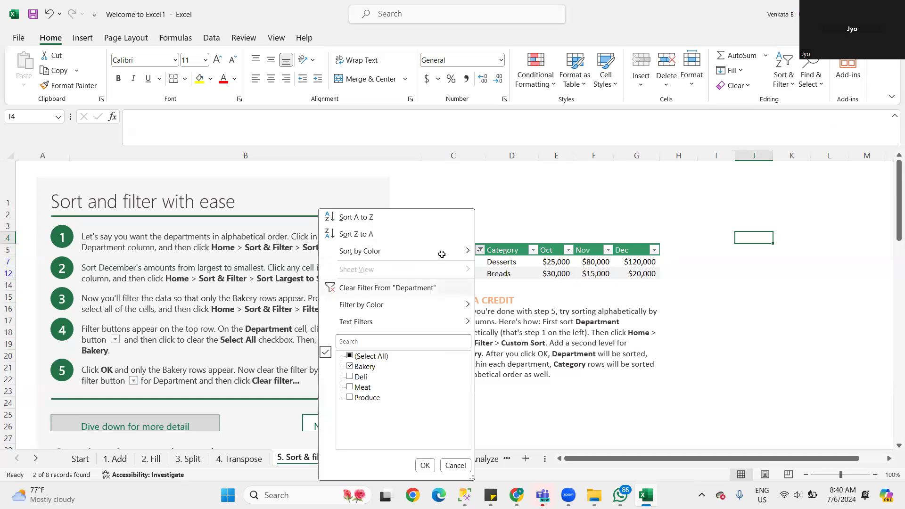
pyautogui.scroll(-1, 442, 237)
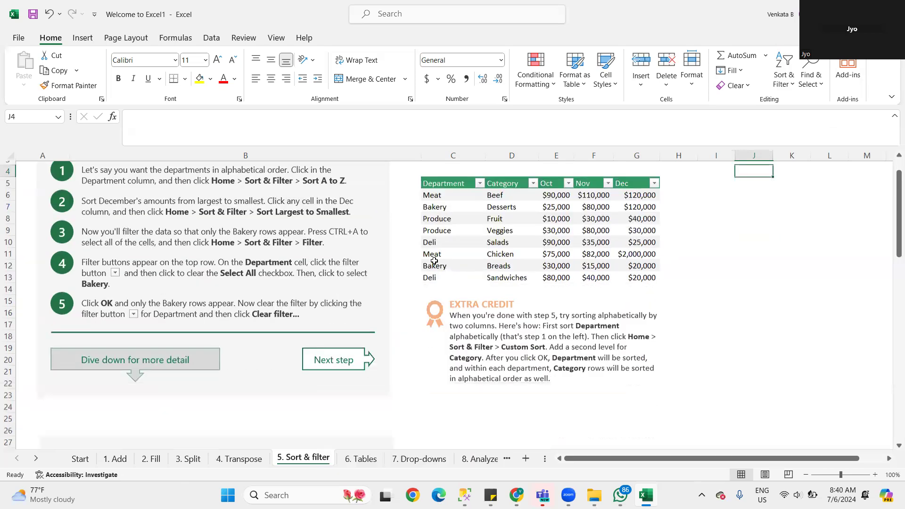
pyautogui.scroll(1, 434, 261)
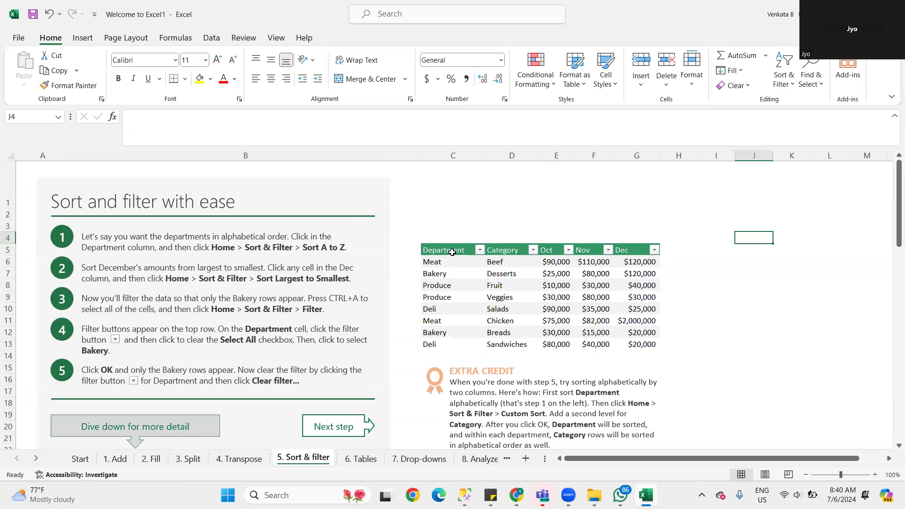
# Step: Select the department table's header cells C5 through G5 and turn off filtering
pyautogui.click(452, 252)
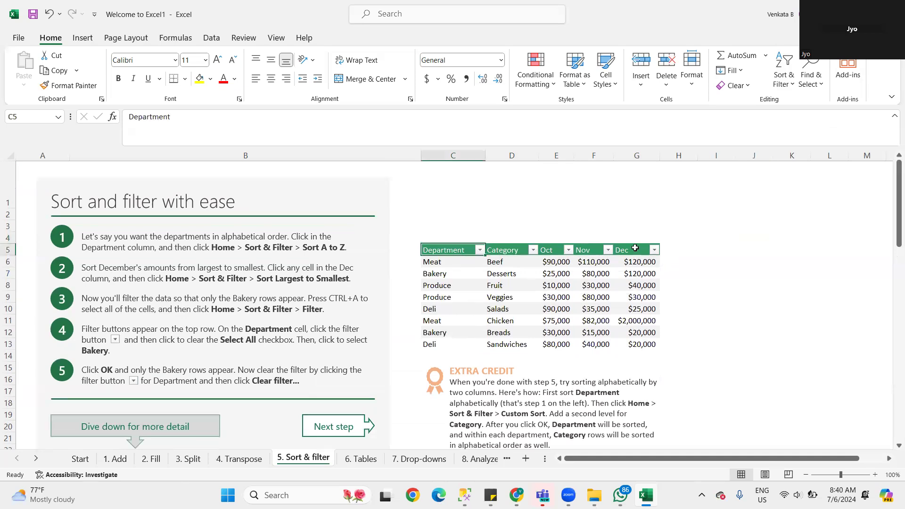
pyautogui.keyDown('shift'); pyautogui.click(636, 248); pyautogui.keyUp('shift')
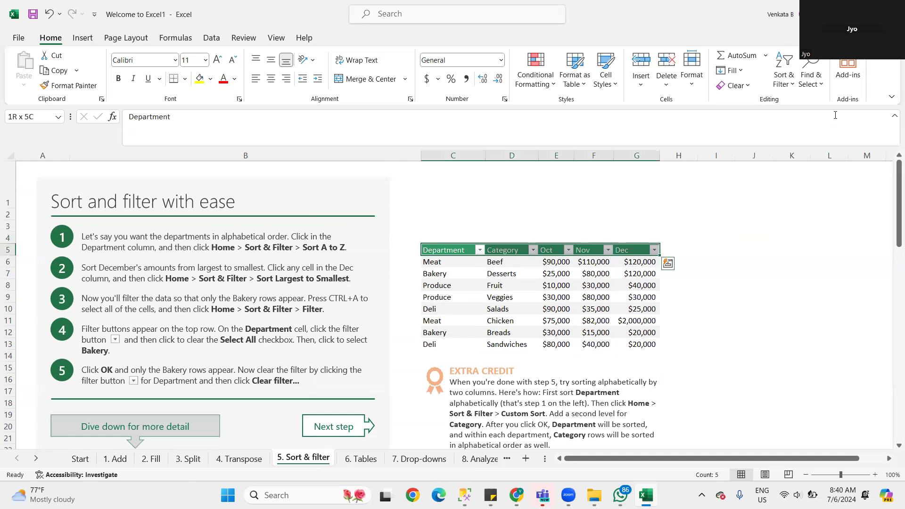
pyautogui.hotkey('ctrl', 'shift', 'l')
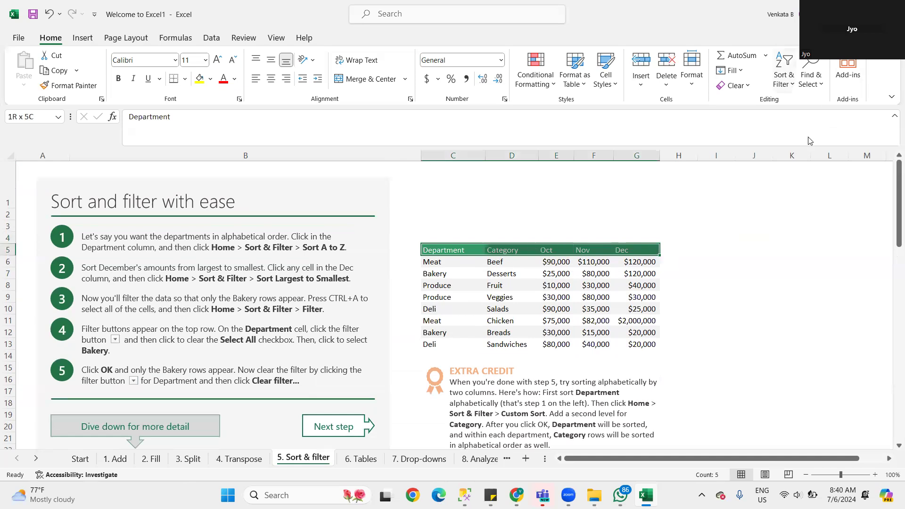
# Step: Start a custom sort limited to the selected header cells, sorting by Column C on cell values from A to Z
pyautogui.click(784, 80)
pyautogui.press('s')
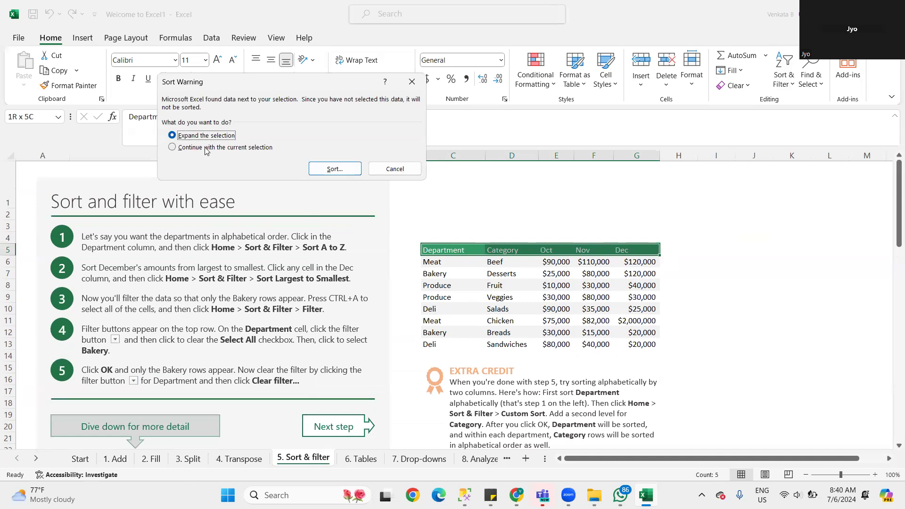
pyautogui.click(223, 148)
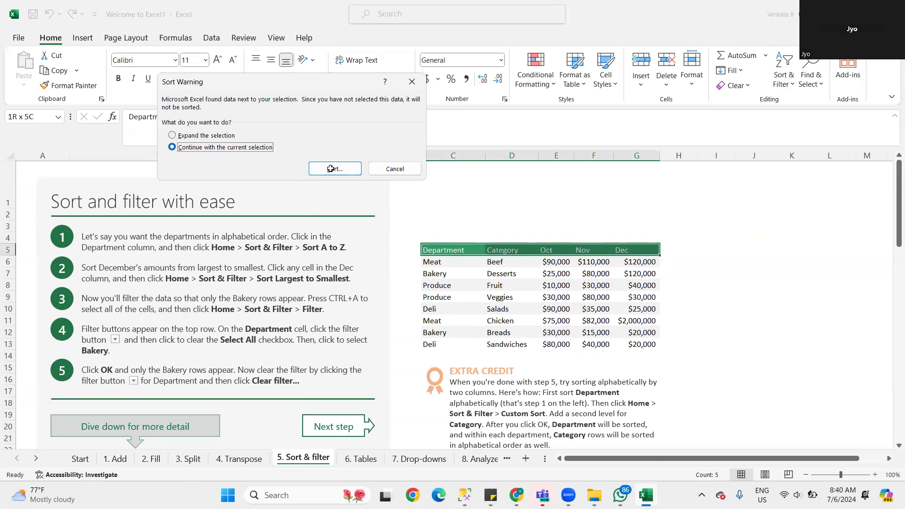
pyautogui.click(334, 169)
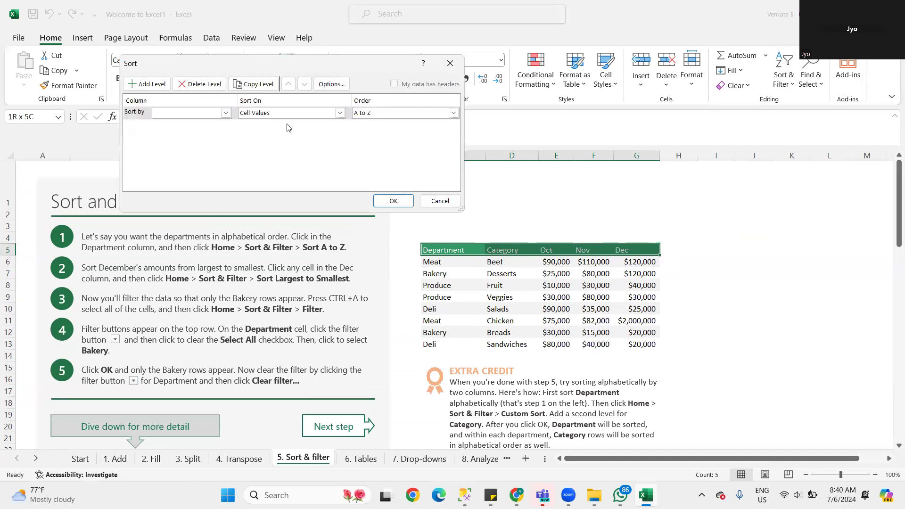
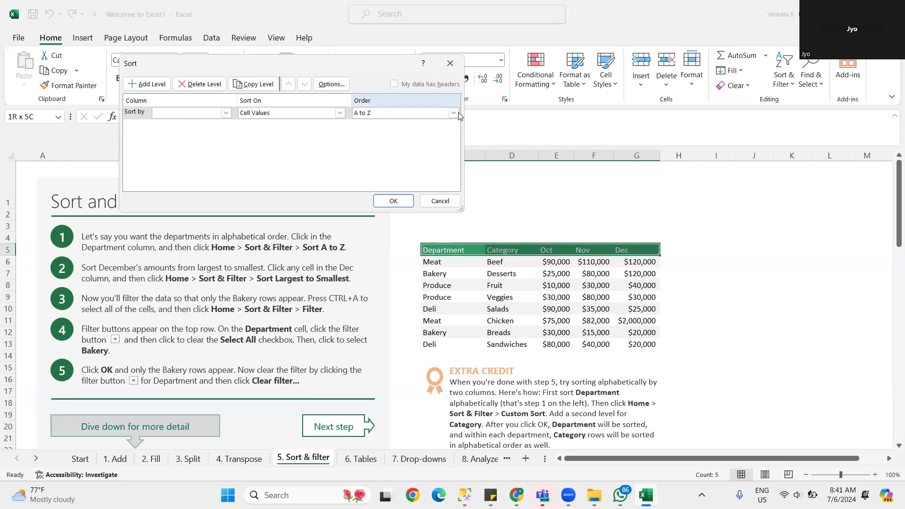
pyautogui.click(225, 114)
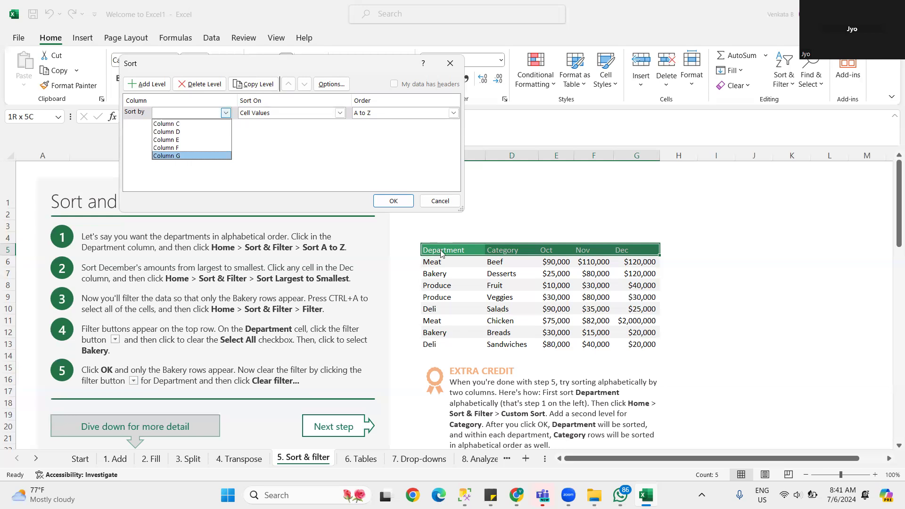
pyautogui.click(172, 125)
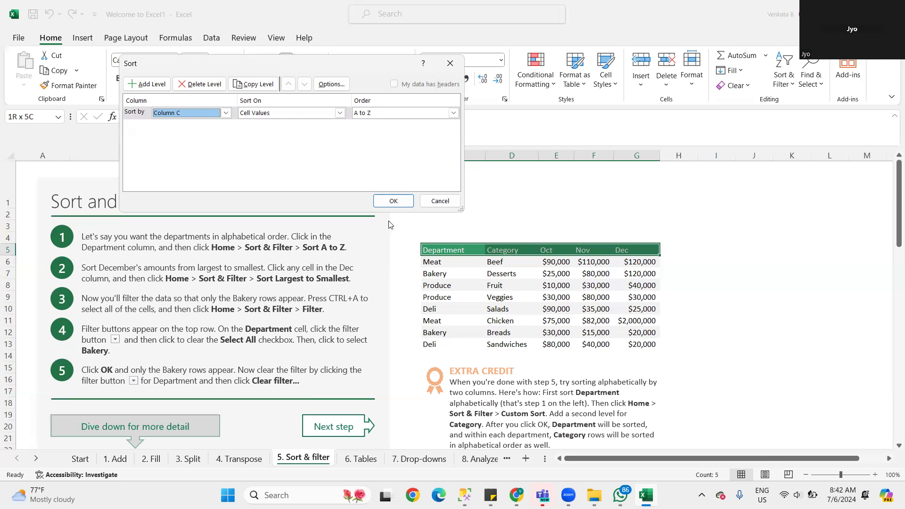
# Step: Add a second sort level for Column D on cell values with order Z to A, and apply the sort
pyautogui.click(145, 85)
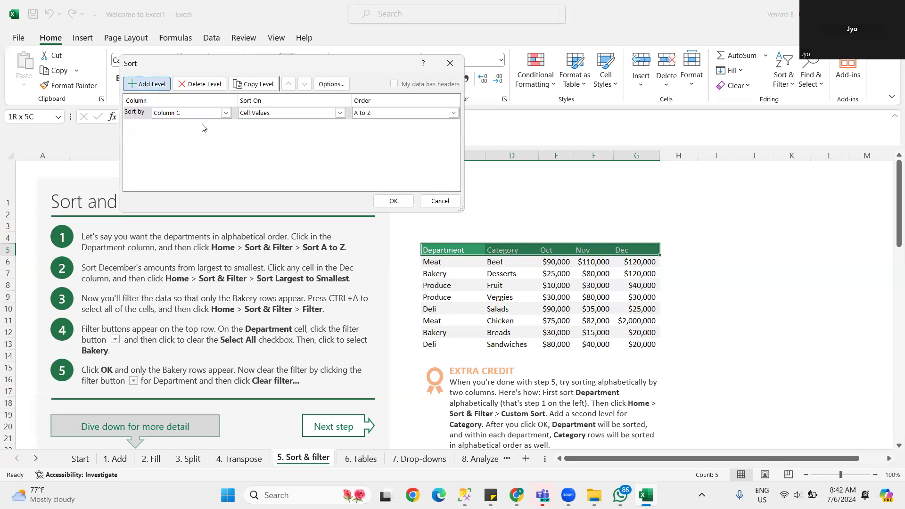
pyautogui.click(226, 126)
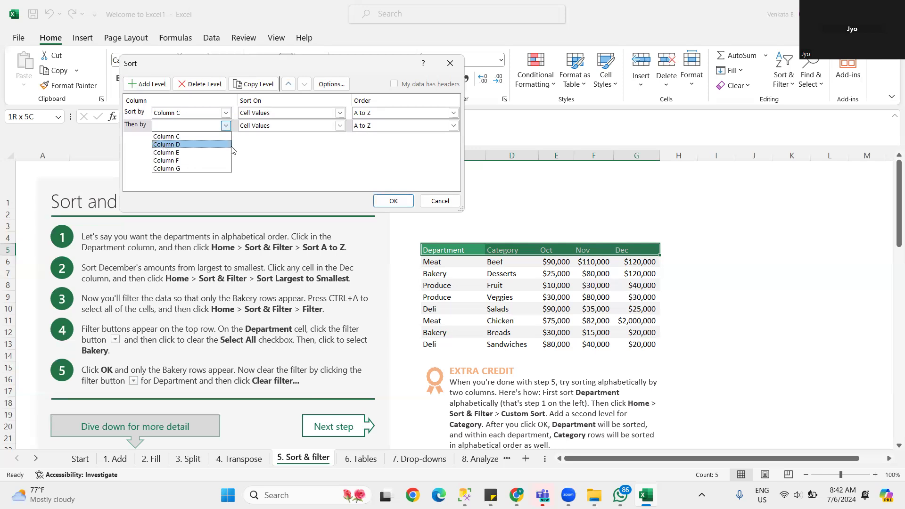
pyautogui.click(163, 145)
pyautogui.click(379, 130)
pyautogui.click(368, 149)
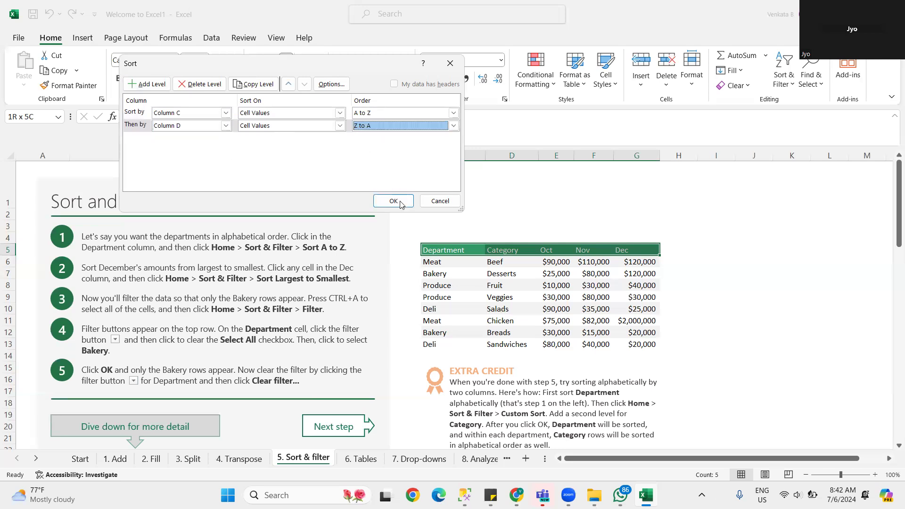
pyautogui.click(394, 201)
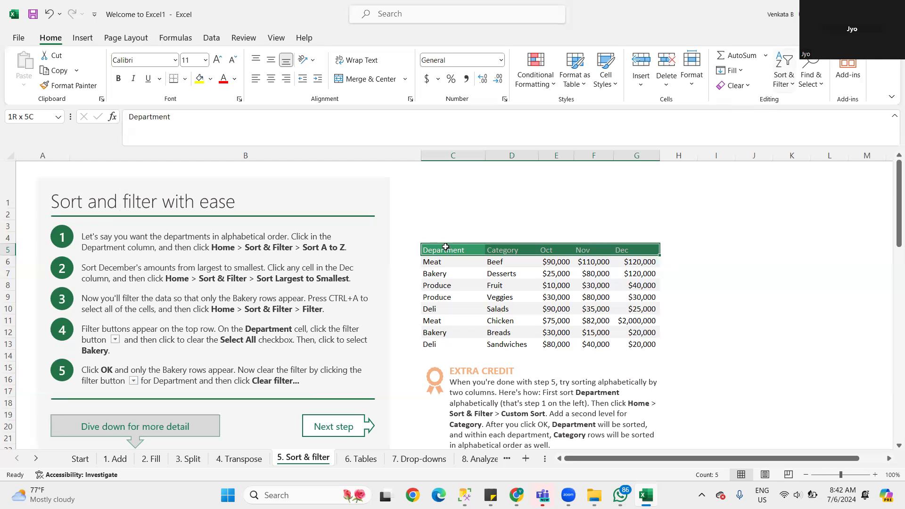
# Step: Select the whole department table and custom sort it by Column C from A to Z and by Column D from Z to A
pyautogui.hotkey('ctrl', 'shift', 'Left')
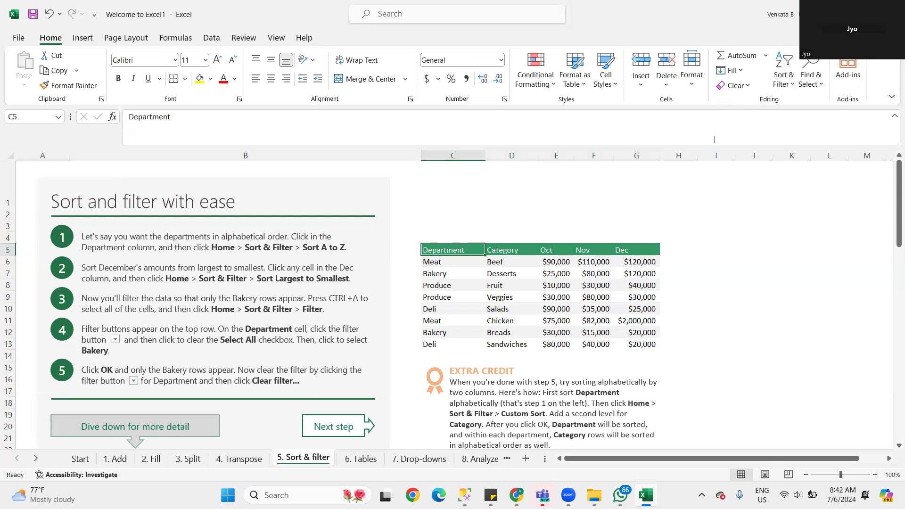
pyautogui.hotkey('ctrl', 'a')
pyautogui.click(784, 74)
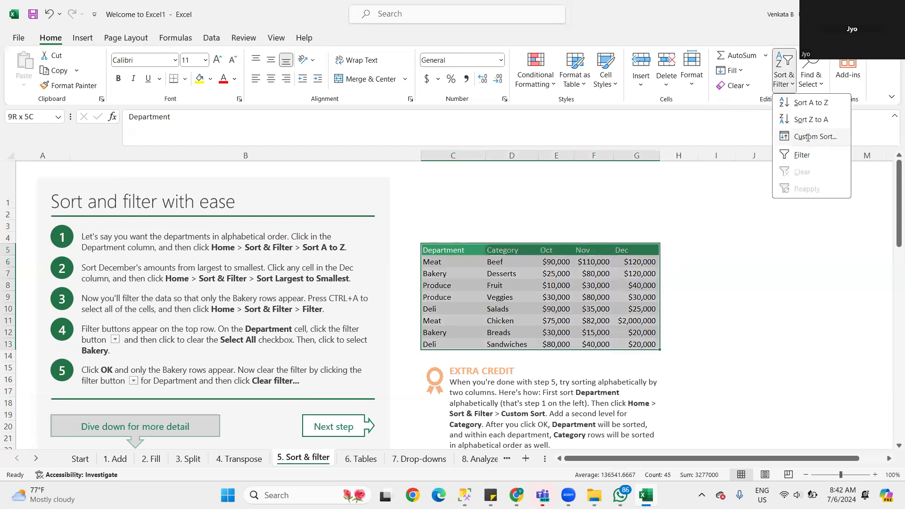
pyautogui.click(809, 153)
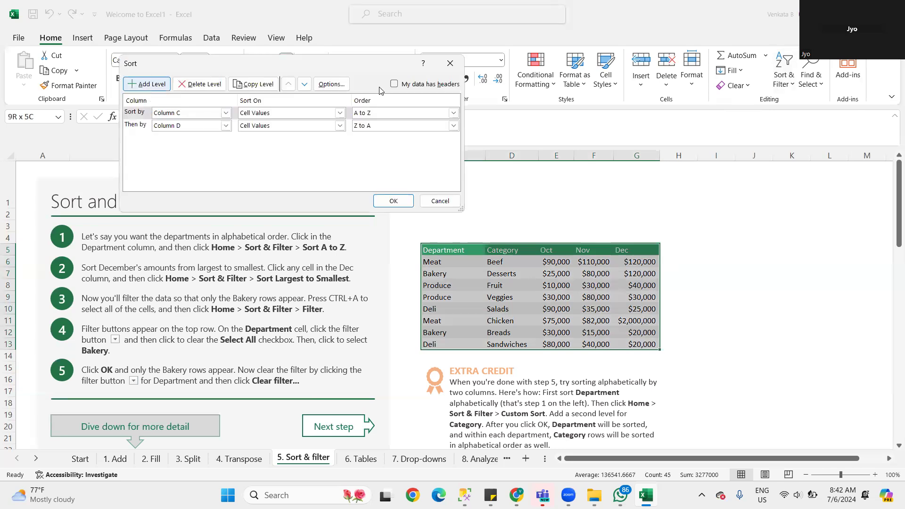
pyautogui.click(393, 200)
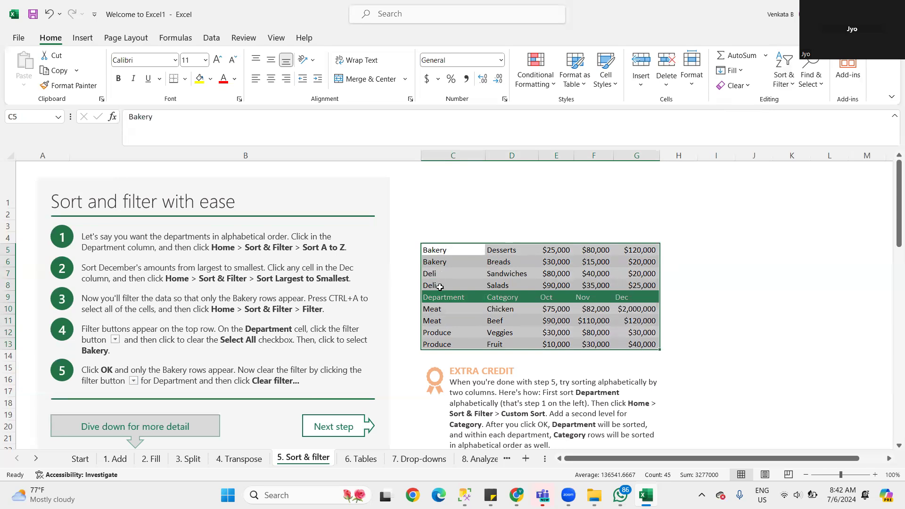
# Step: Check the sorted Bakery cells C5 and C6, and undo the custom sort
pyautogui.click(434, 251)
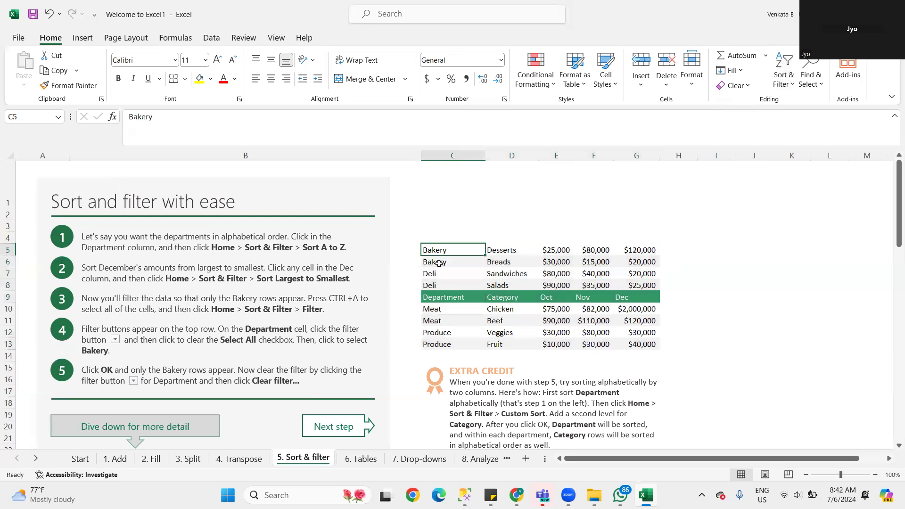
pyautogui.hotkey('shift', 'Down')
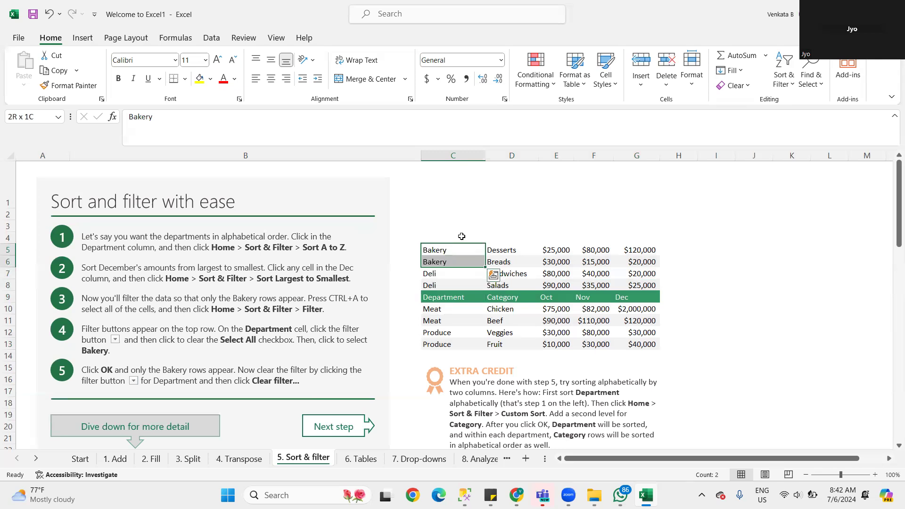
pyautogui.hotkey('ctrl', 'z')
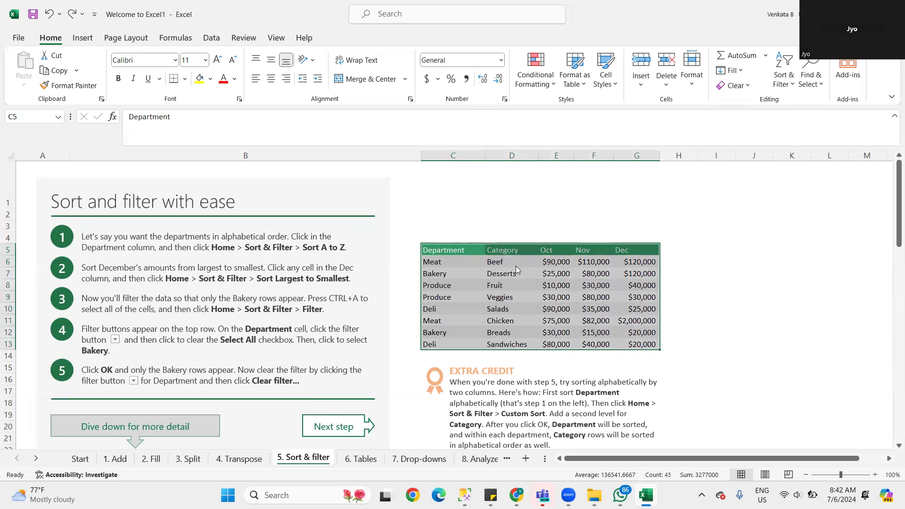
# Step: Turn on filtering for the selected department table and turn it off again
pyautogui.rightClick(498, 251)
pyautogui.click(783, 80)
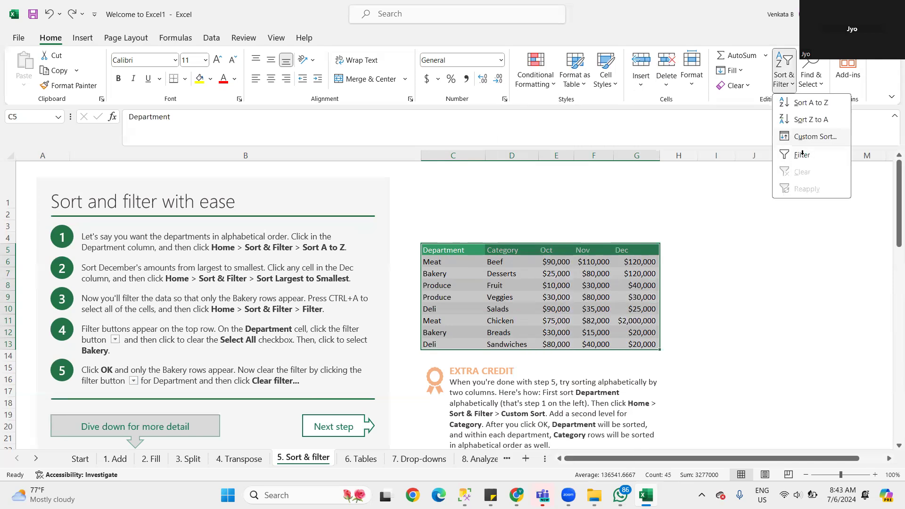
pyautogui.click(803, 154)
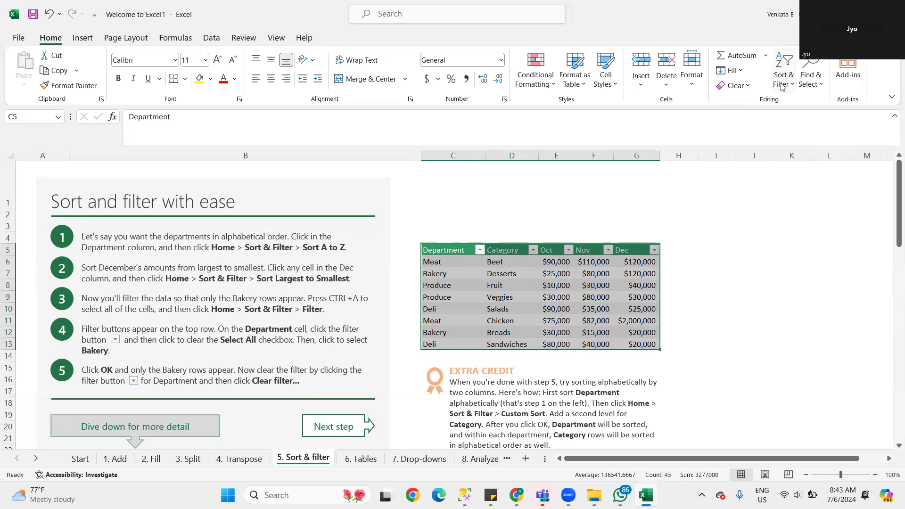
pyautogui.click(782, 85)
pyautogui.click(799, 155)
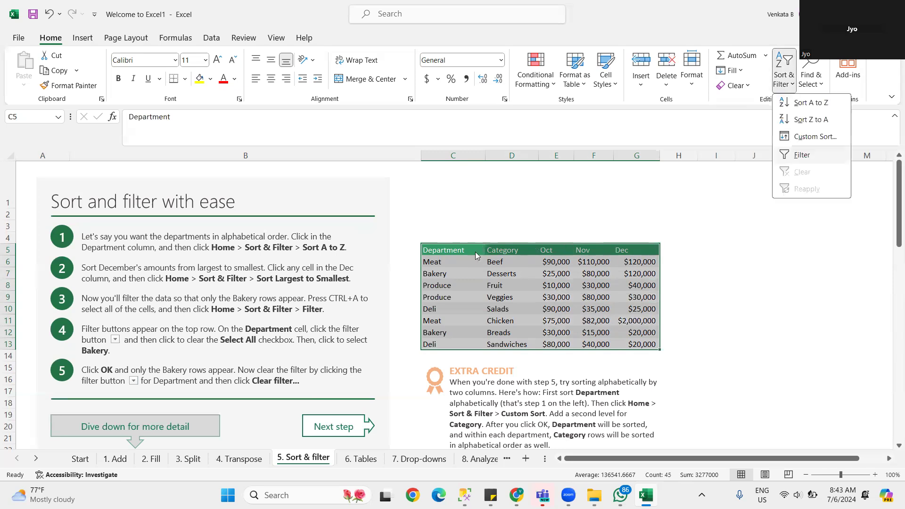
# Step: Sort the Department column with its header, C5:C13, from A to Z using only the current selection, and undo the sort
pyautogui.click(444, 250)
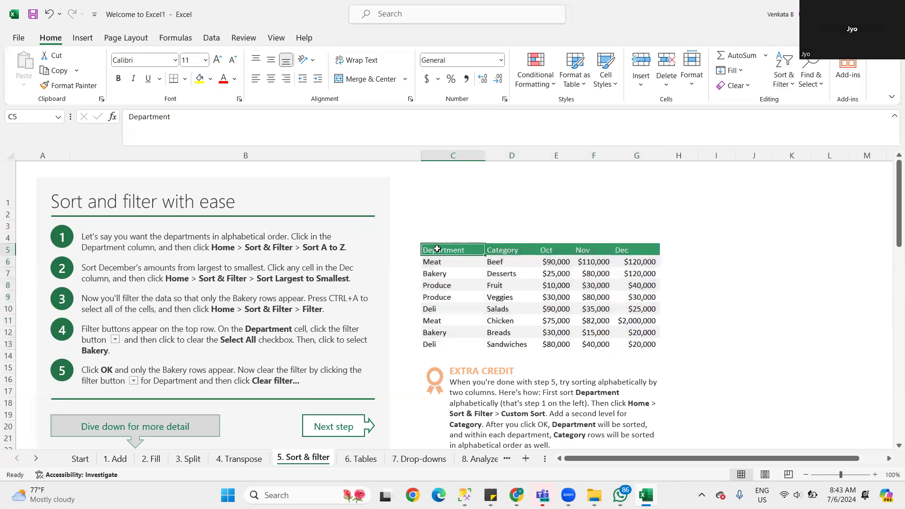
pyautogui.keyDown('shift'); pyautogui.click(450, 345); pyautogui.keyUp('shift')
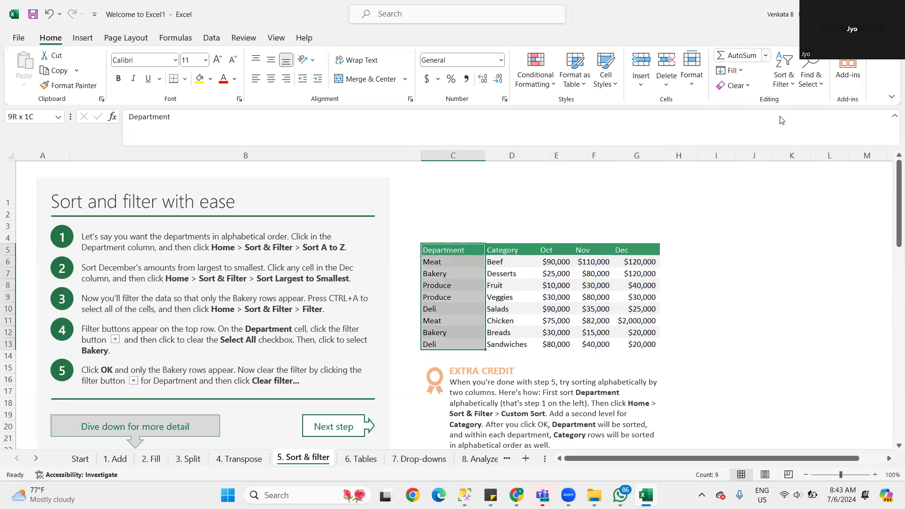
pyautogui.click(781, 84)
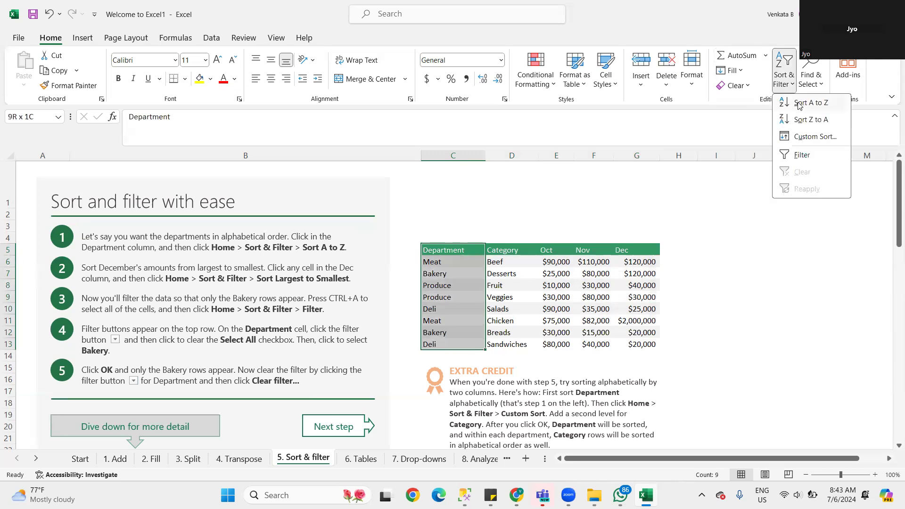
pyautogui.click(800, 104)
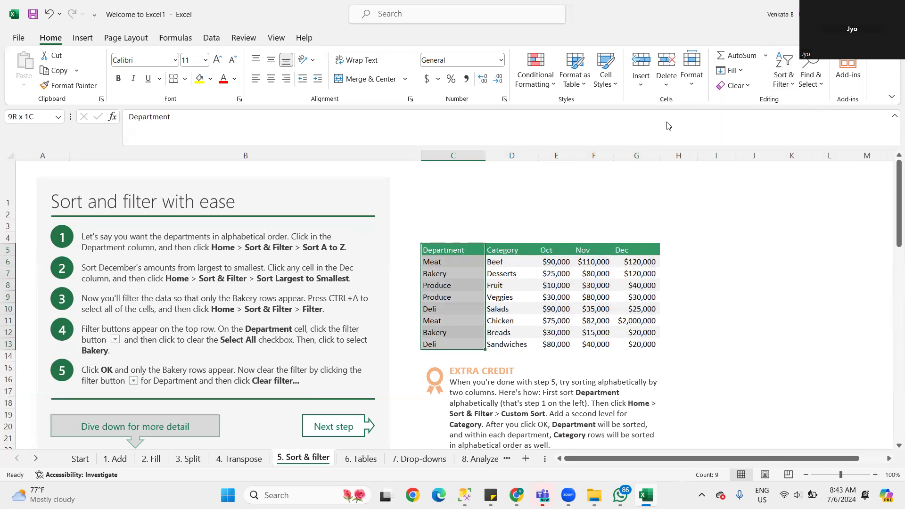
pyautogui.click(336, 170)
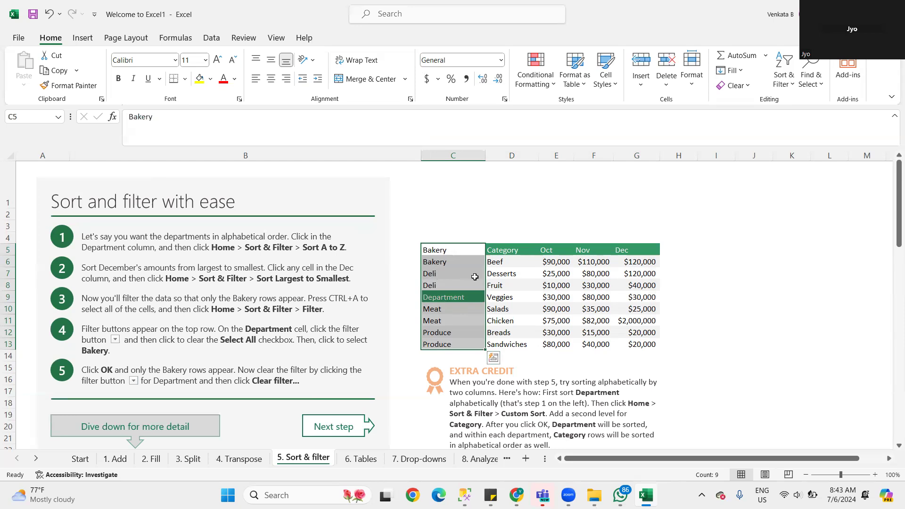
pyautogui.hotkey('ctrl', 'z')
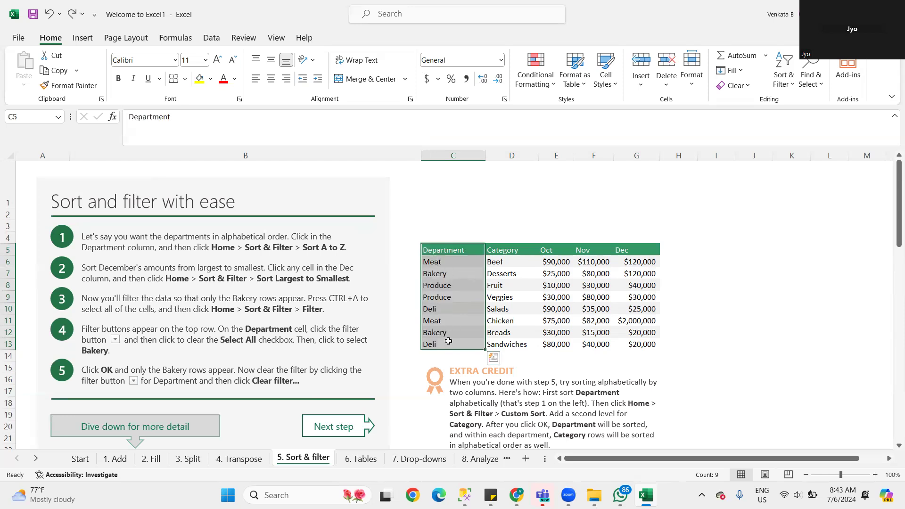
# Step: Sort the department names in C6:C13 from A to Z, continuing with the current selection
pyautogui.press('Down')
pyautogui.hotkey('ctrl', 'shift', 'Down')
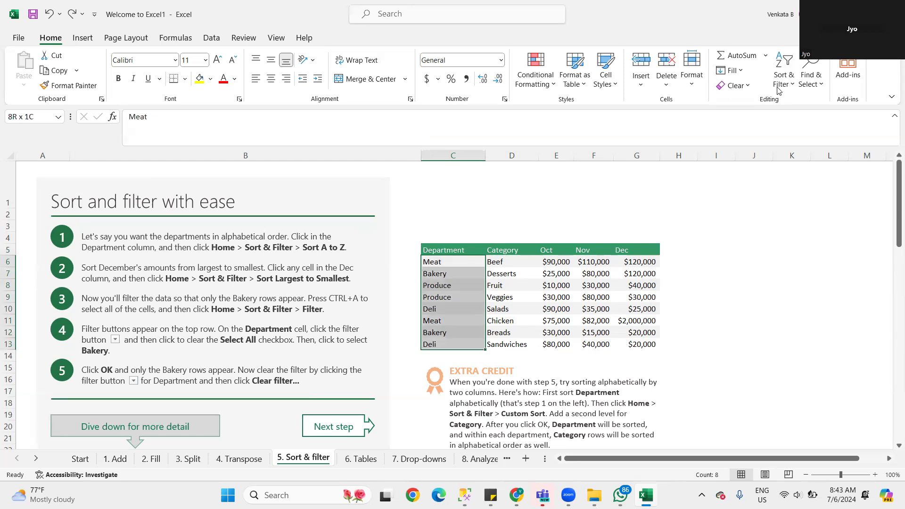
pyautogui.click(800, 103)
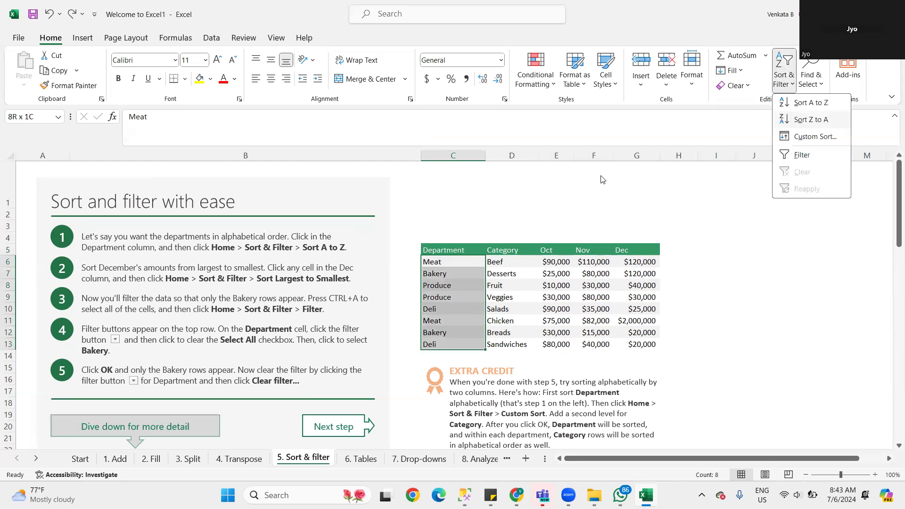
pyautogui.click(248, 148)
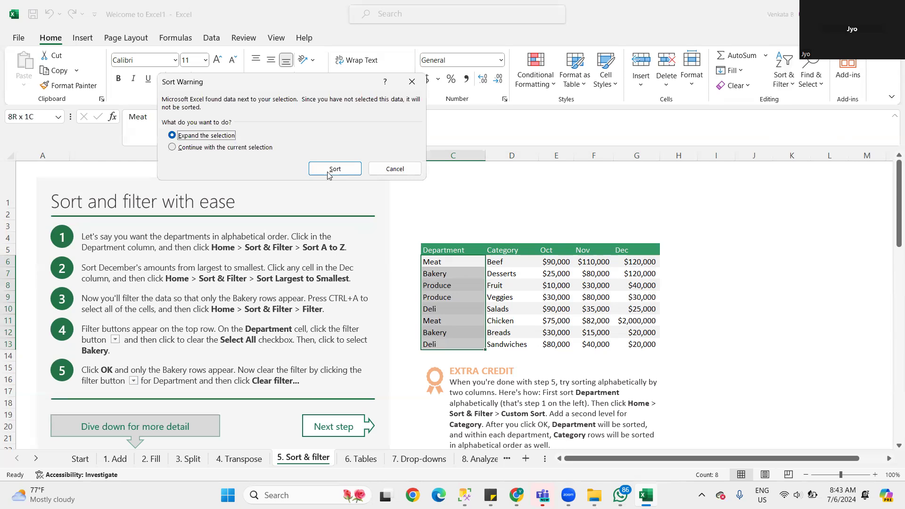
pyautogui.click(331, 168)
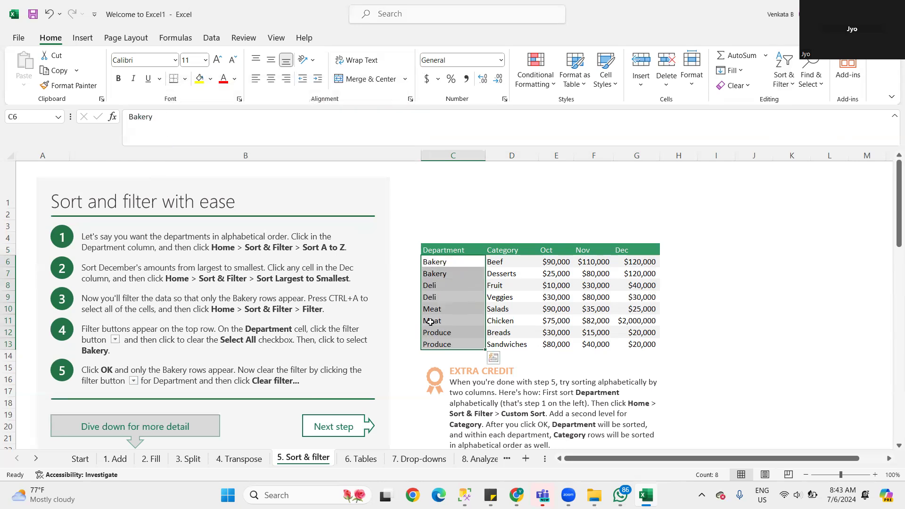
# Step: Check the first and last category cells, and sort the Department and Category data in C6:D13 from A to Z
pyautogui.click(495, 261)
pyautogui.press('Left')
pyautogui.click(507, 344)
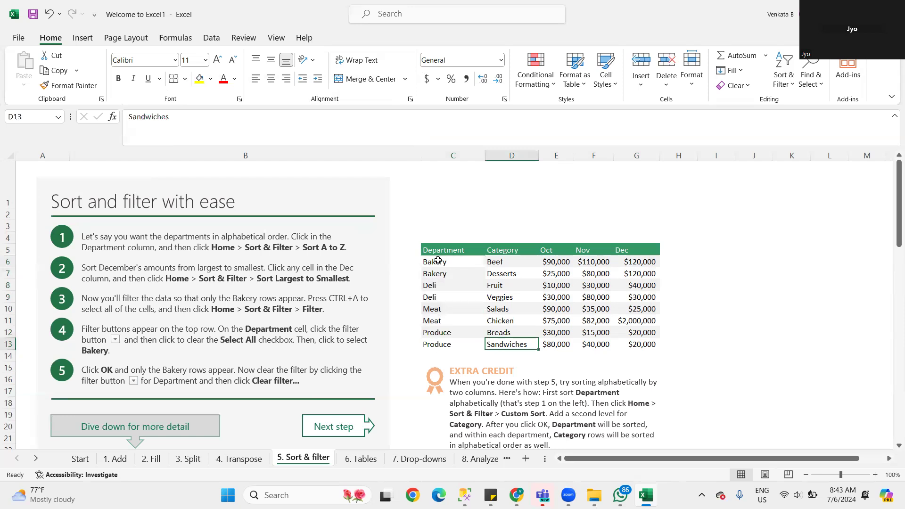
pyautogui.click(438, 260)
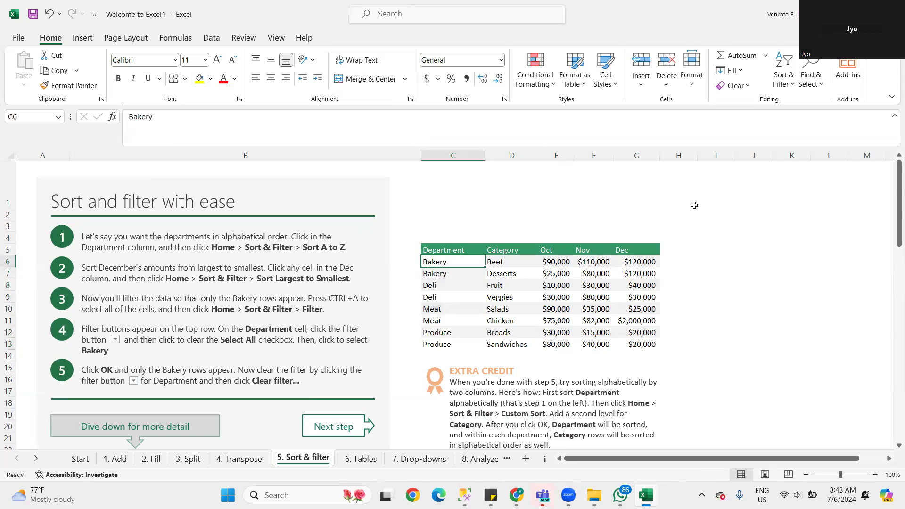
pyautogui.hotkey('ctrl', 'shift', 'Down')
pyautogui.hotkey('shift', 'Right')
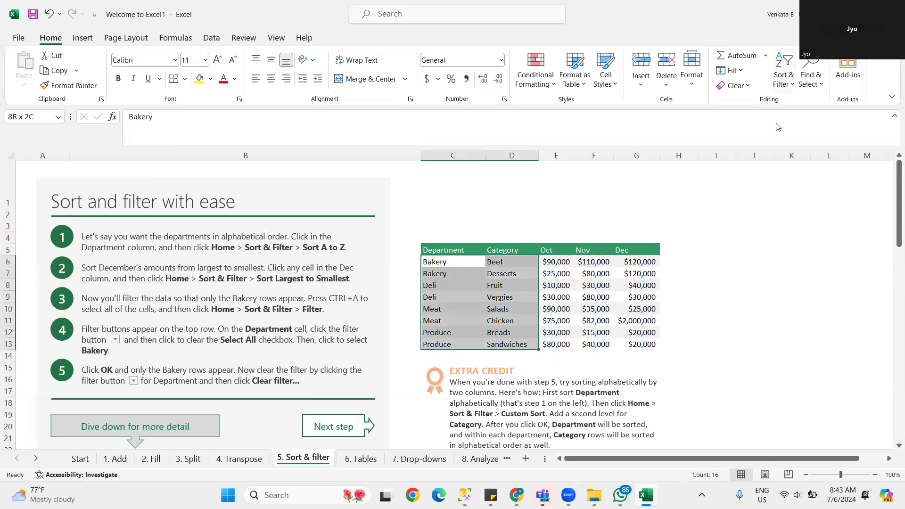
pyautogui.click(783, 79)
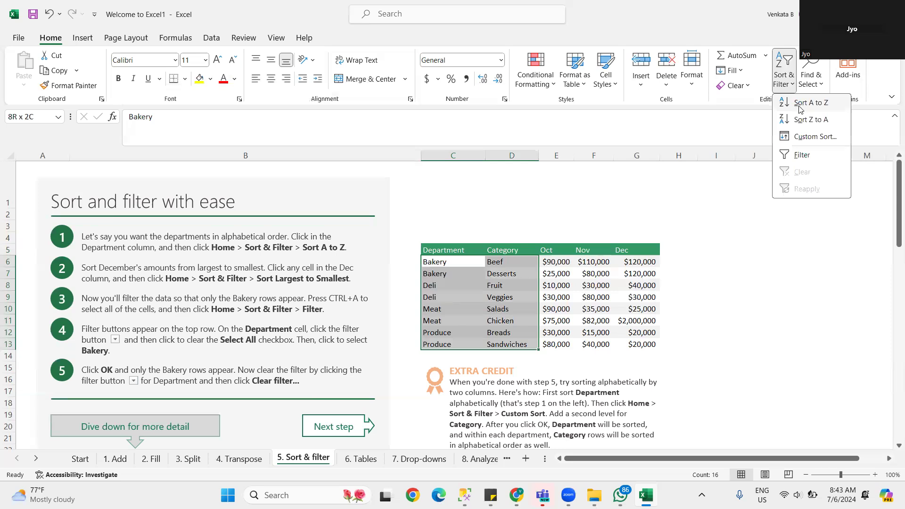
pyautogui.click(801, 108)
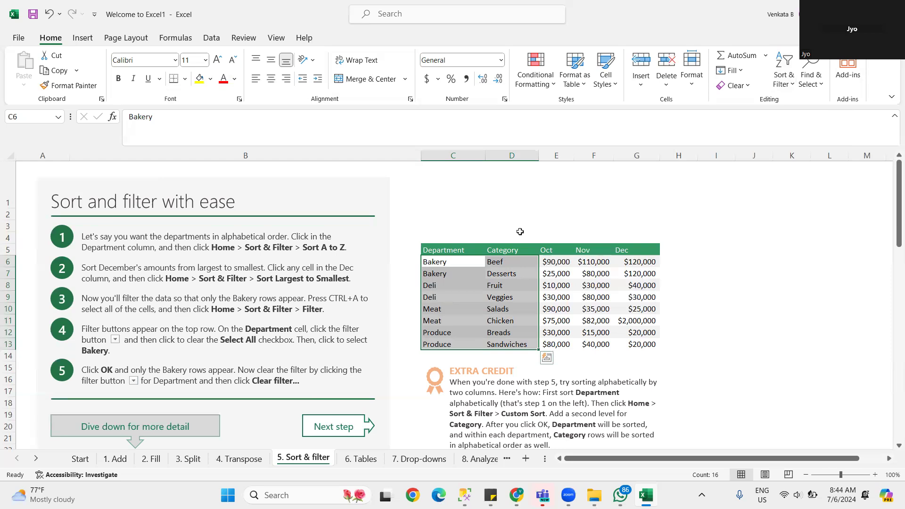
# Step: Select only the department names in C6:C13 and sort them A to Z again without expanding the selection
pyautogui.click(782, 83)
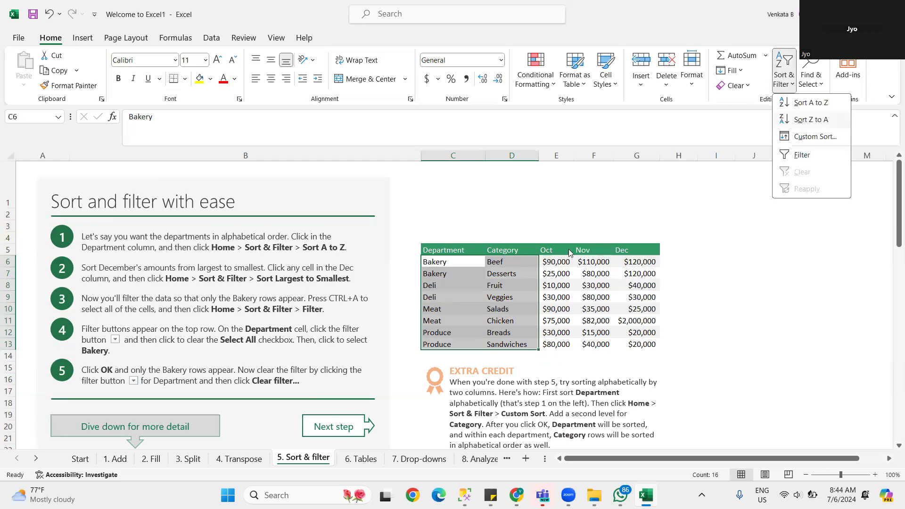
pyautogui.click(469, 263)
pyautogui.click(472, 265)
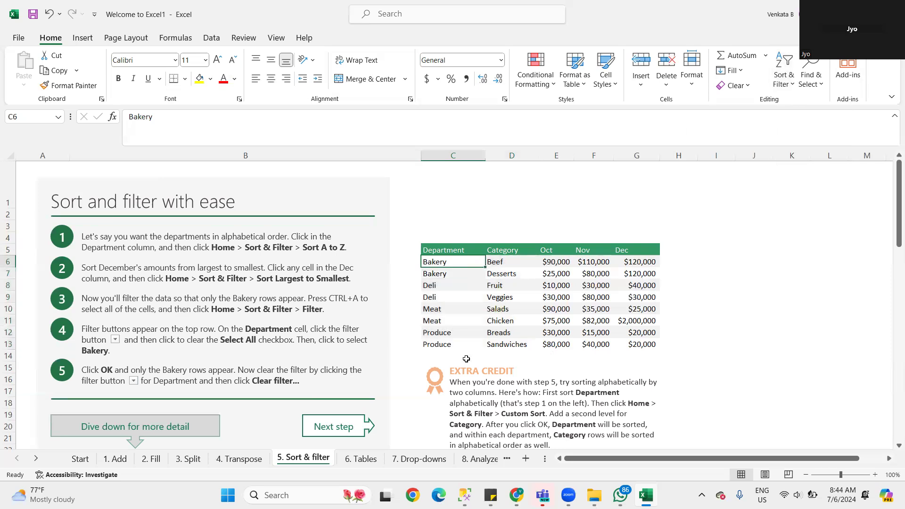
pyautogui.keyDown('shift'); pyautogui.click(477, 342); pyautogui.keyUp('shift')
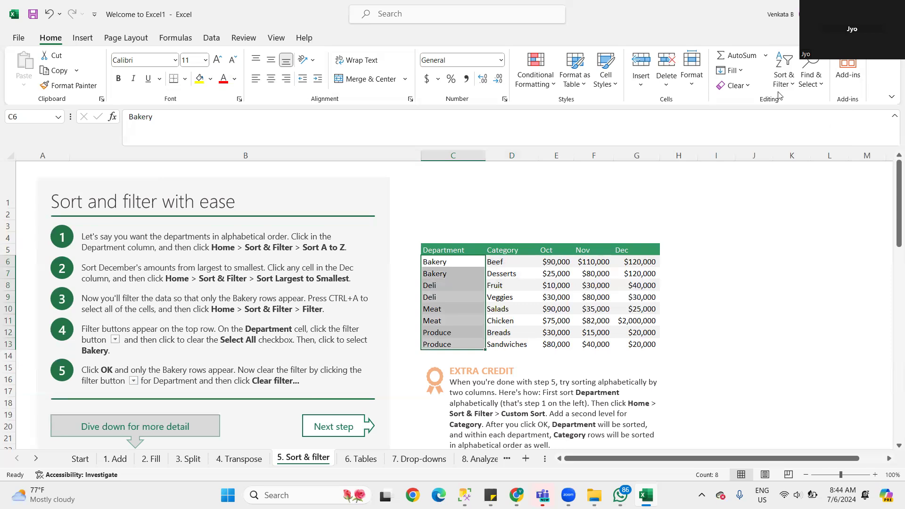
pyautogui.click(784, 82)
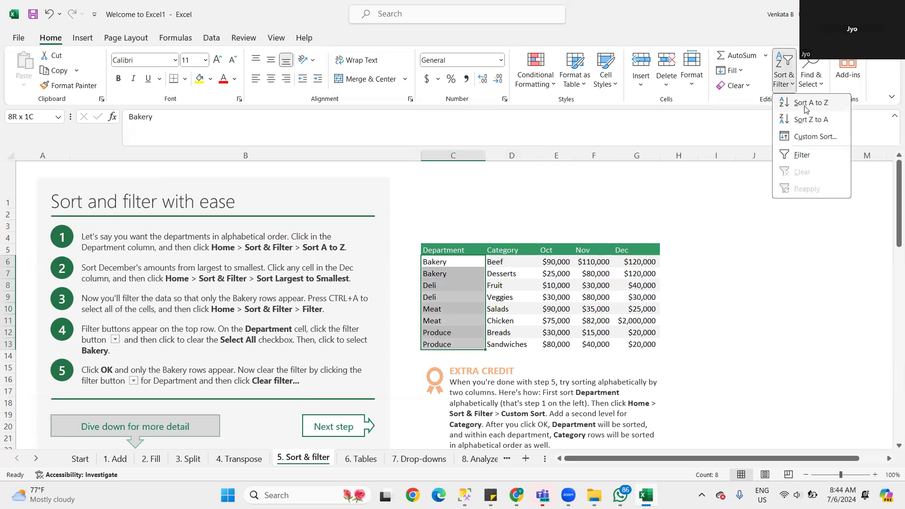
pyautogui.click(807, 103)
pyautogui.click(226, 147)
pyautogui.click(325, 167)
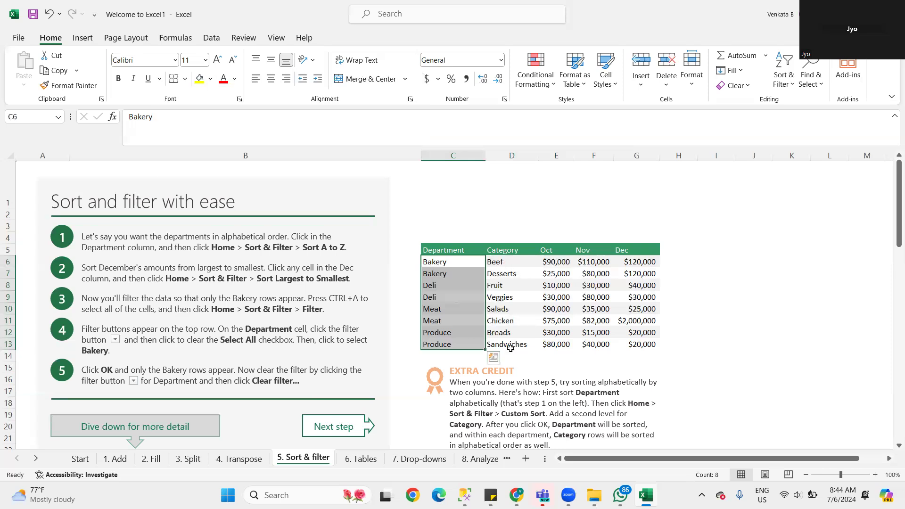
# Step: Sort the categories in D6:D13 from Z to A without expanding the selection, and undo the sort
pyautogui.press('Right')
pyautogui.hotkey('ctrl', 'shift', 'Down')
pyautogui.click(780, 89)
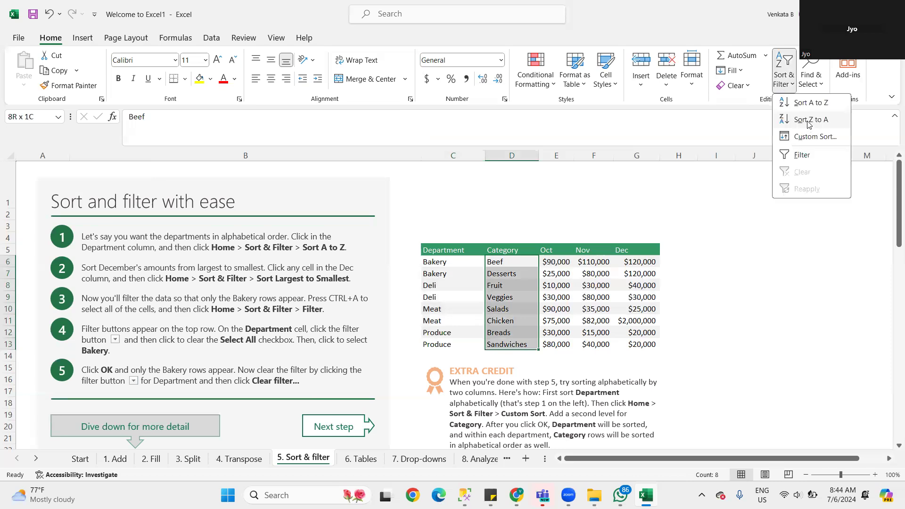
pyautogui.click(808, 121)
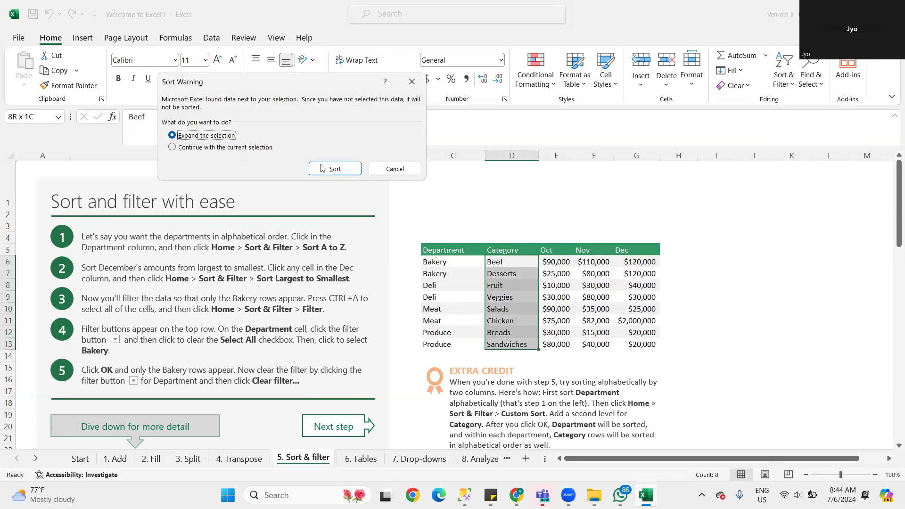
pyautogui.press('Down')
pyautogui.click(323, 168)
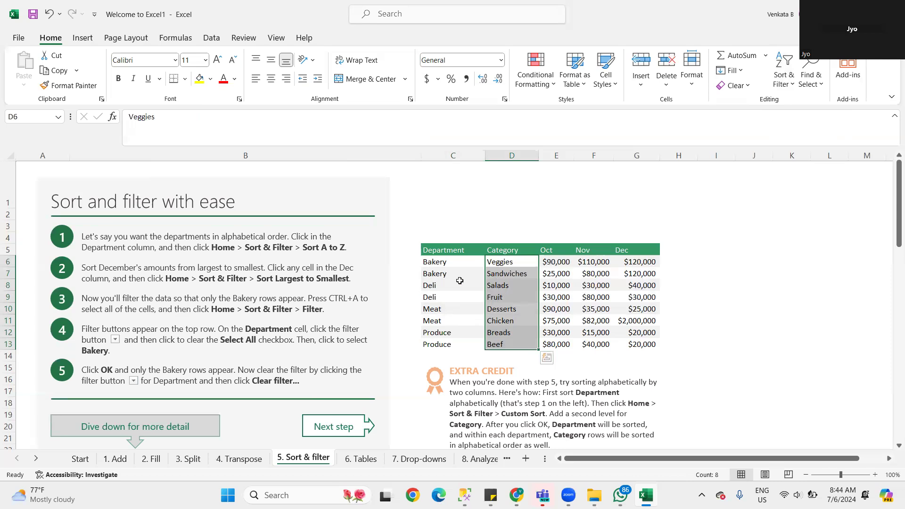
pyautogui.hotkey('ctrl', 'z')
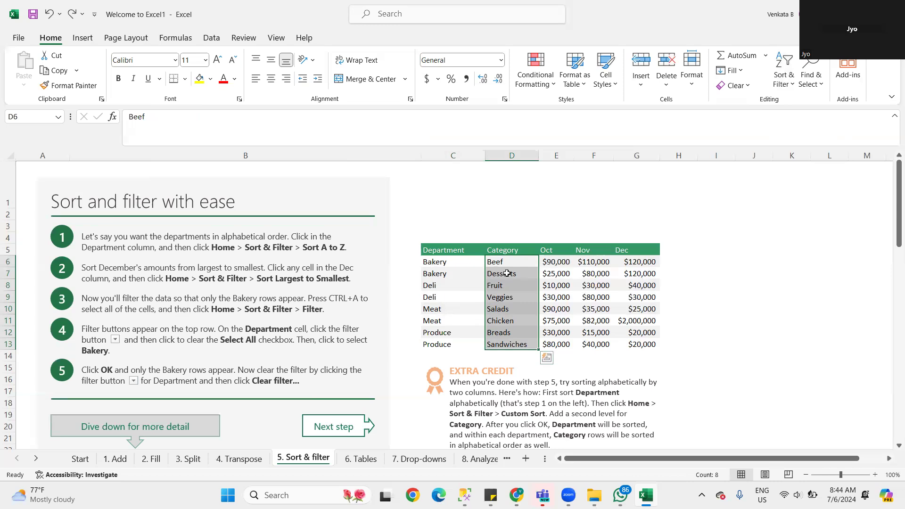
# Step: Custom sort the data rows C6:G13 by Column C from A to Z and by Column D from Z to A
pyautogui.click(495, 264)
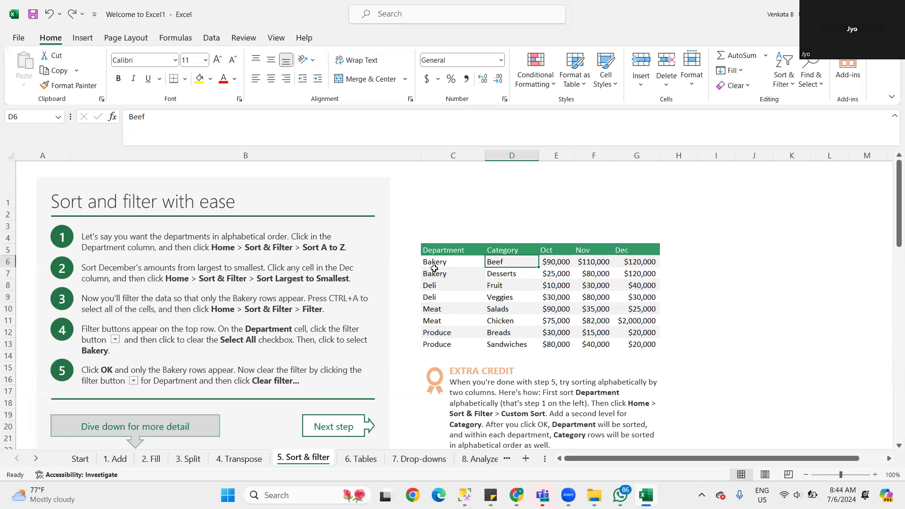
pyautogui.press('Left')
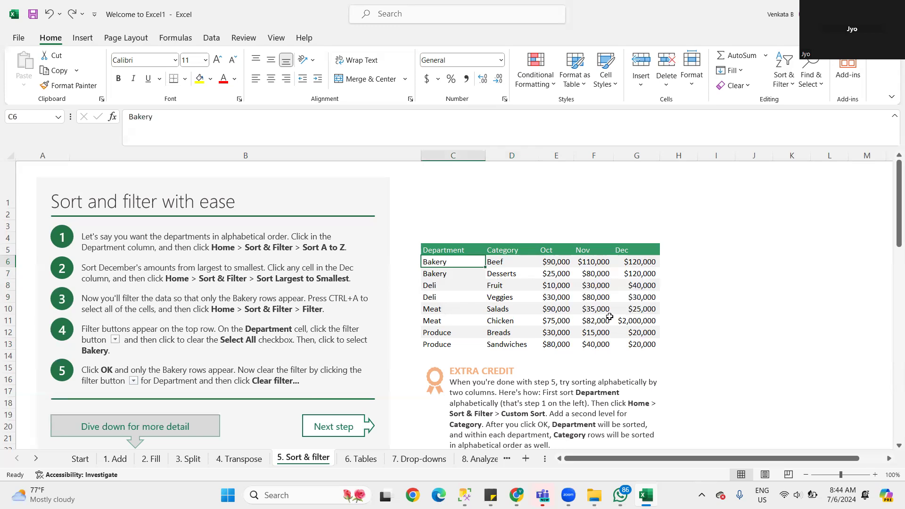
pyautogui.keyDown('shift'); pyautogui.click(644, 348); pyautogui.keyUp('shift')
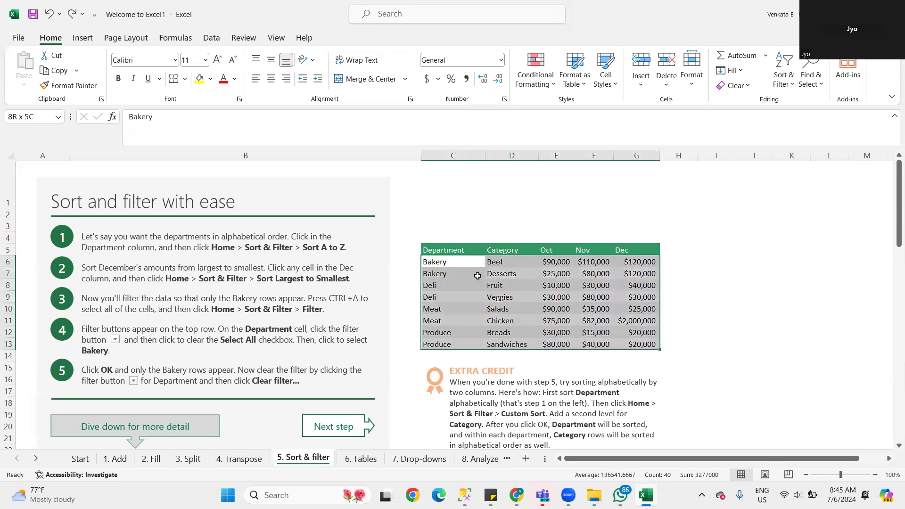
pyautogui.click(783, 85)
pyautogui.click(815, 136)
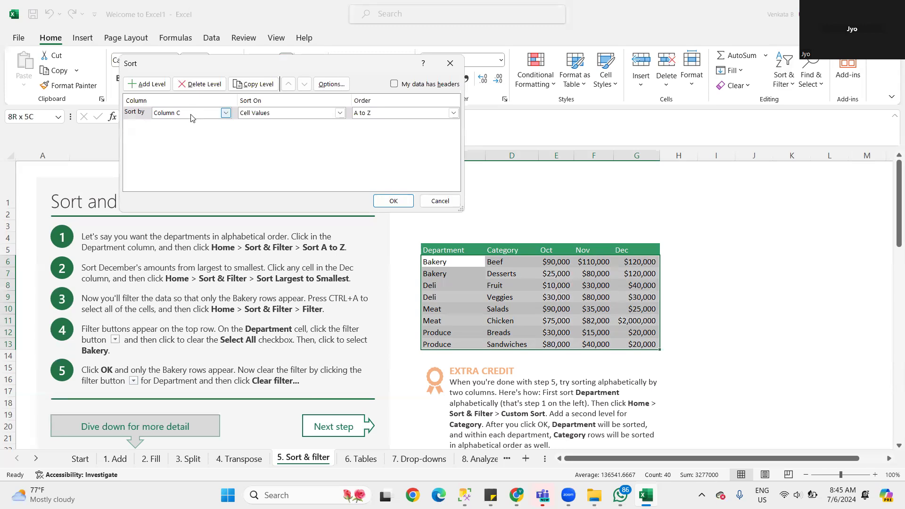
pyautogui.click(147, 85)
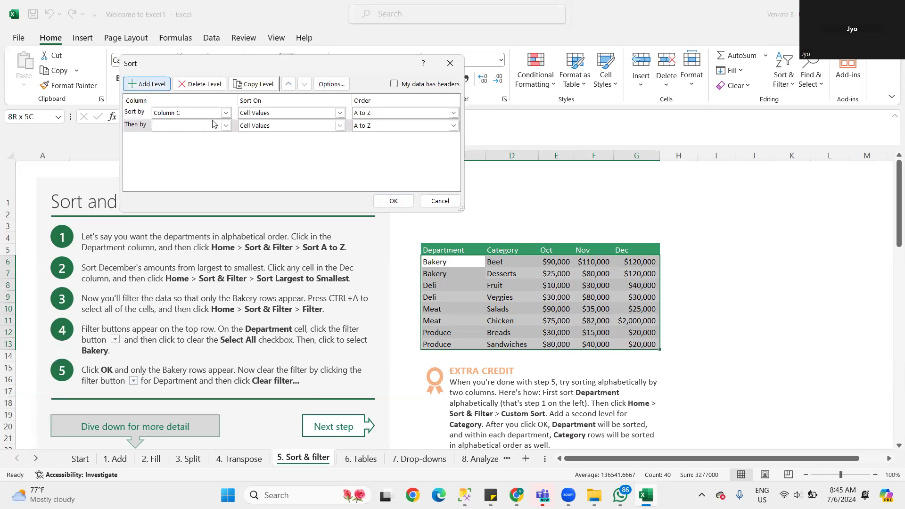
pyautogui.click(183, 148)
pyautogui.click(383, 126)
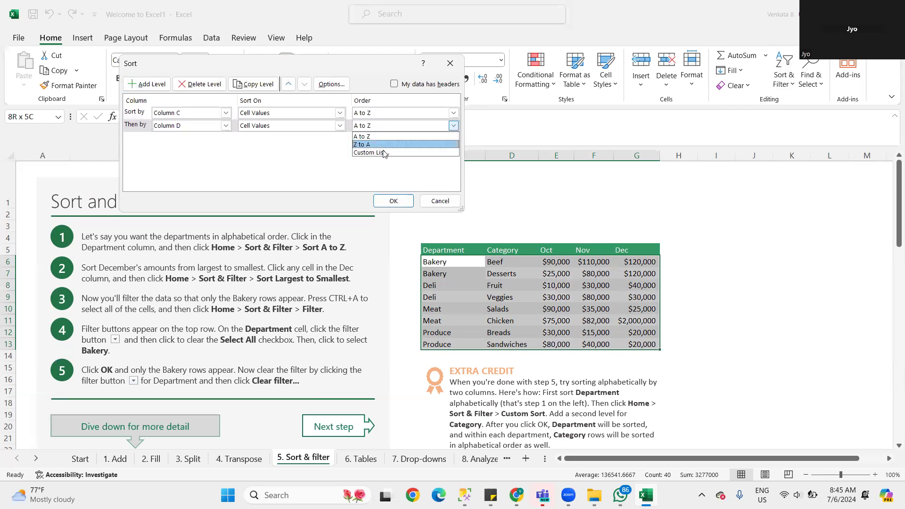
pyautogui.click(381, 147)
pyautogui.click(393, 202)
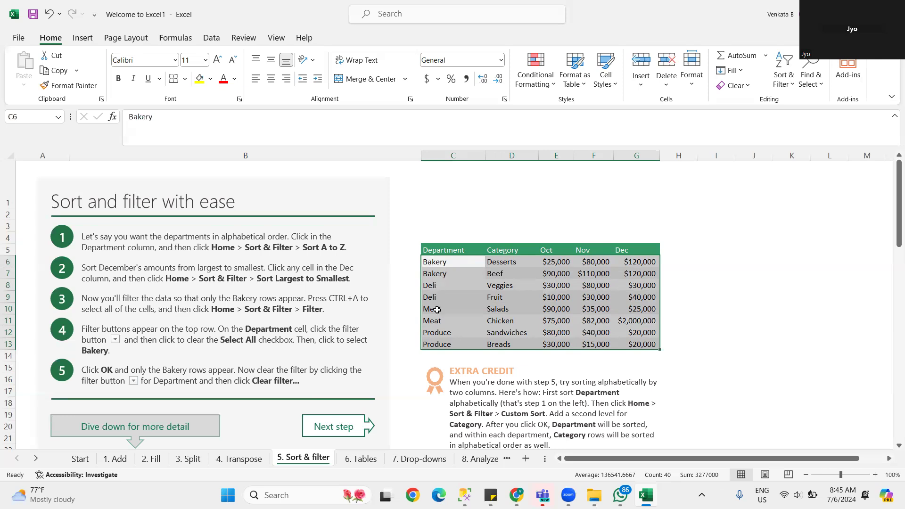
# Step: Check the sorted Deli cells C8:C9 and Meat cells C10:C11, and switch to the 6. Tables sheet
pyautogui.click(435, 286)
pyautogui.moveTo(436, 287); pyautogui.dragTo(436, 300)
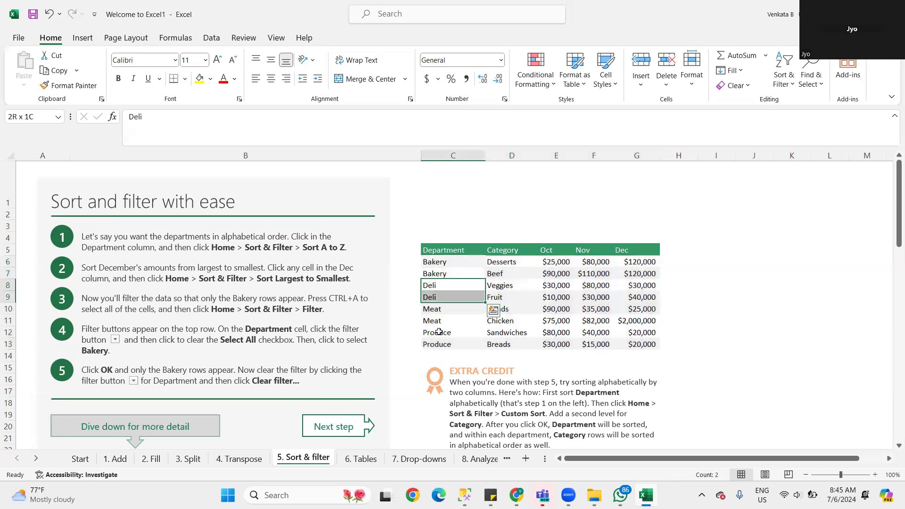
pyautogui.click(435, 309)
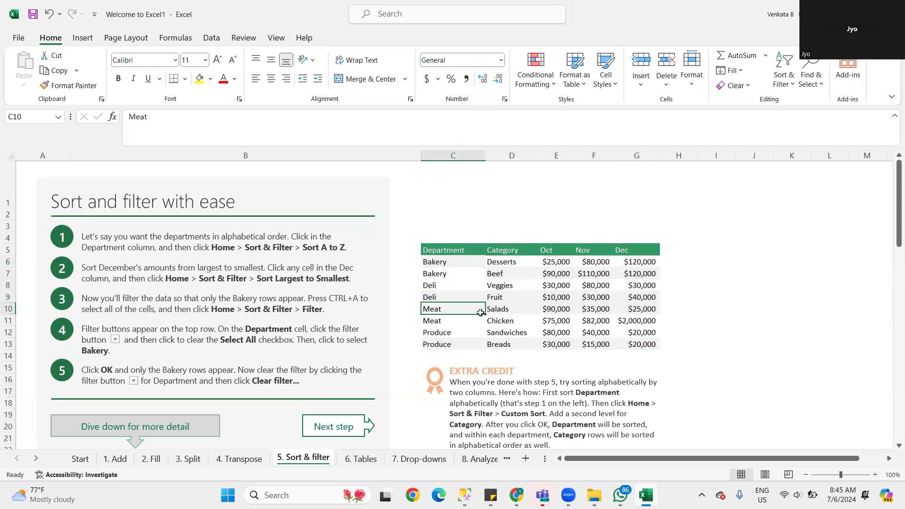
pyautogui.moveTo(481, 312); pyautogui.dragTo(481, 321)
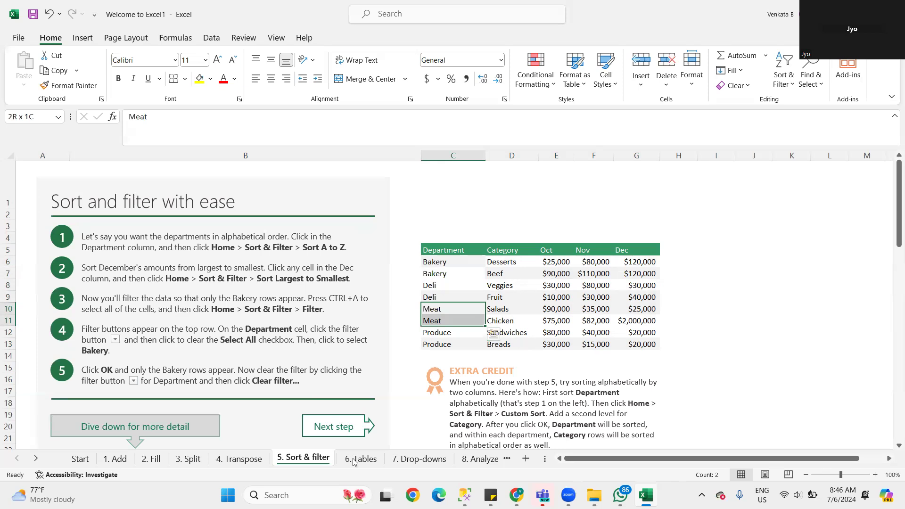
pyautogui.hotkey('ctrl', 'pagedown')
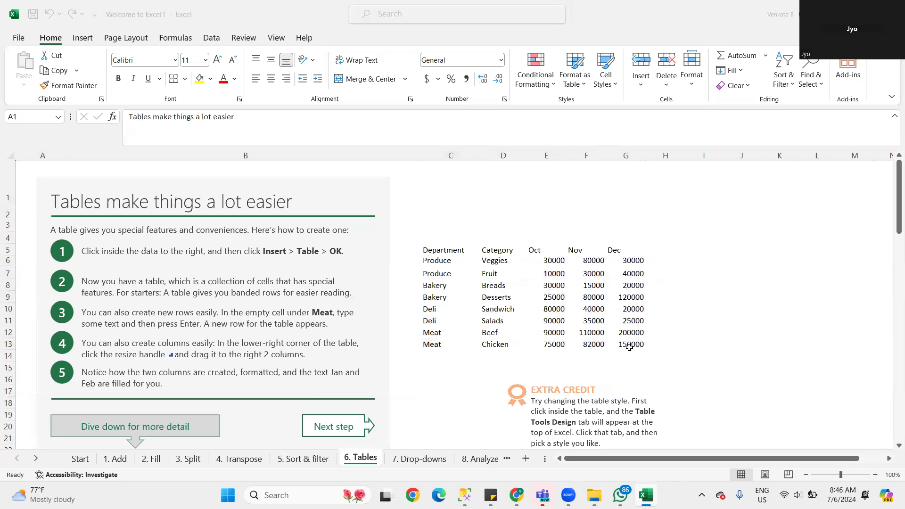
# Step: Convert the department sales data in C5:G13 into a table with headers
pyautogui.hotkey('ctrl', 'End')
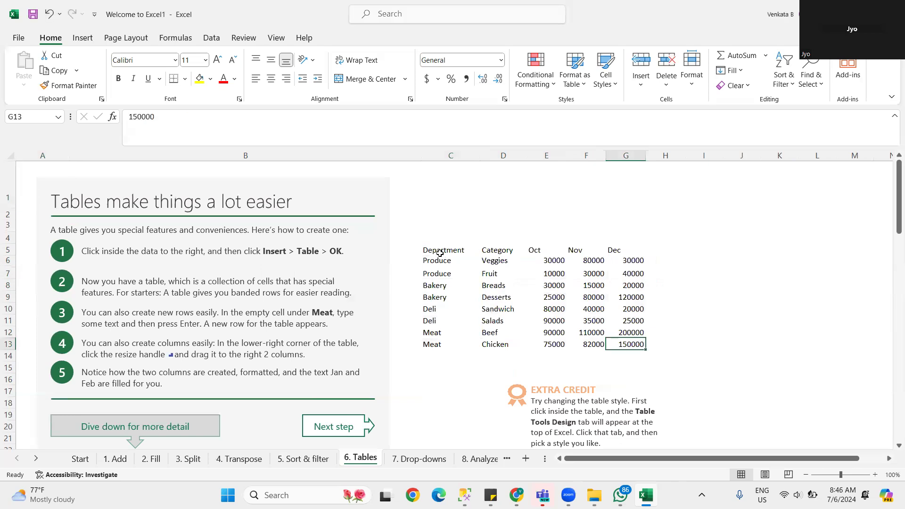
pyautogui.click(472, 255)
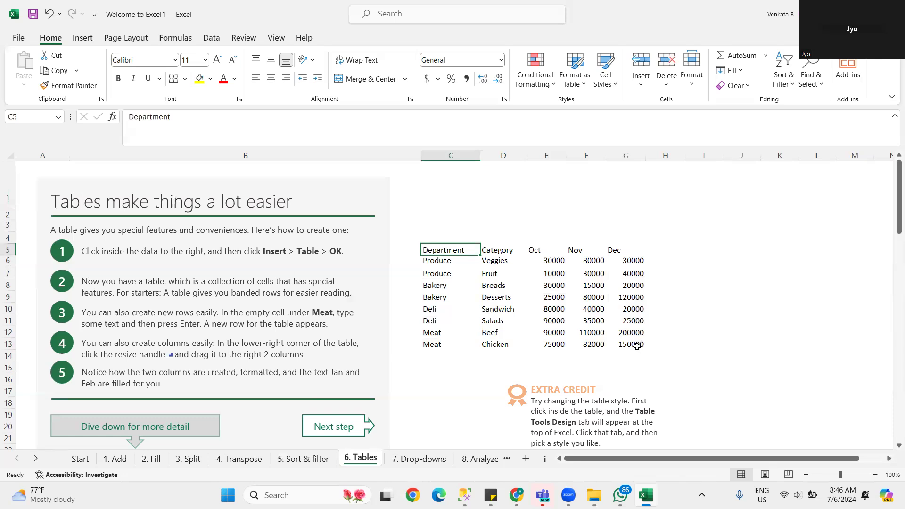
pyautogui.keyDown('shift'); pyautogui.click(637, 346); pyautogui.keyUp('shift')
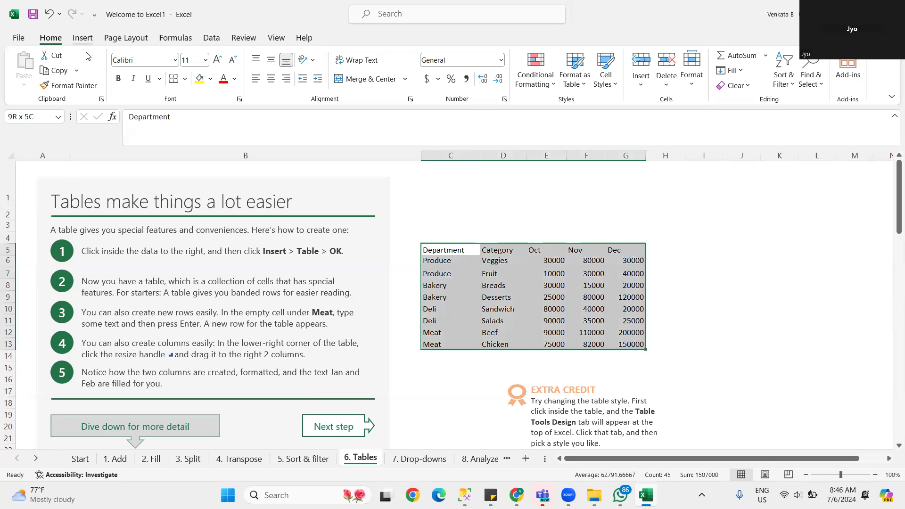
pyautogui.click(83, 38)
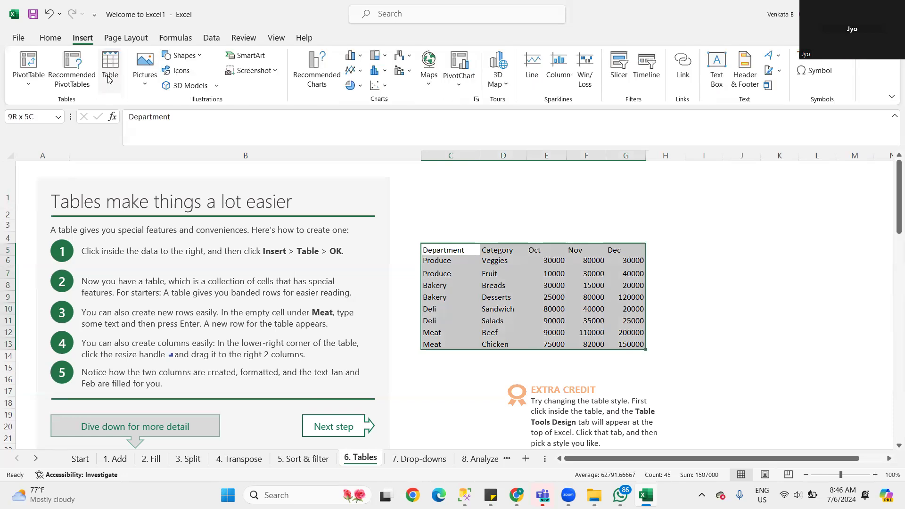
pyautogui.click(108, 78)
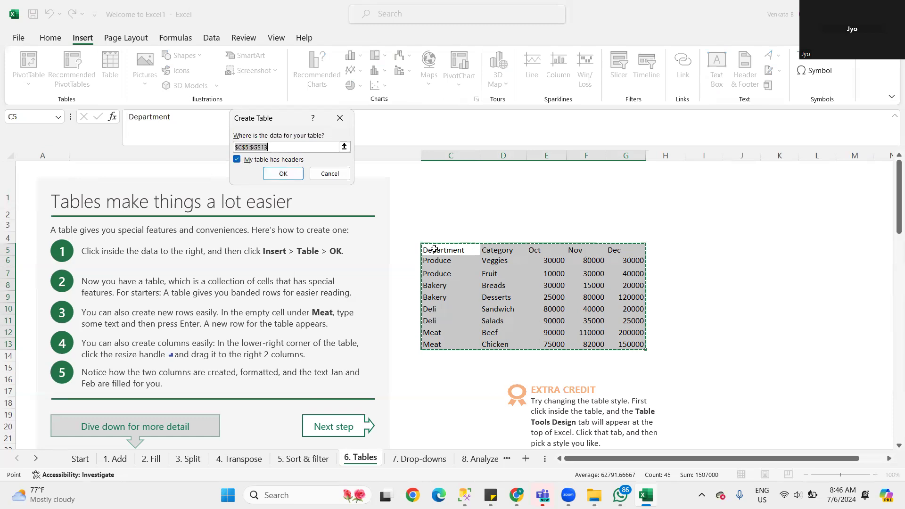
pyautogui.click(285, 175)
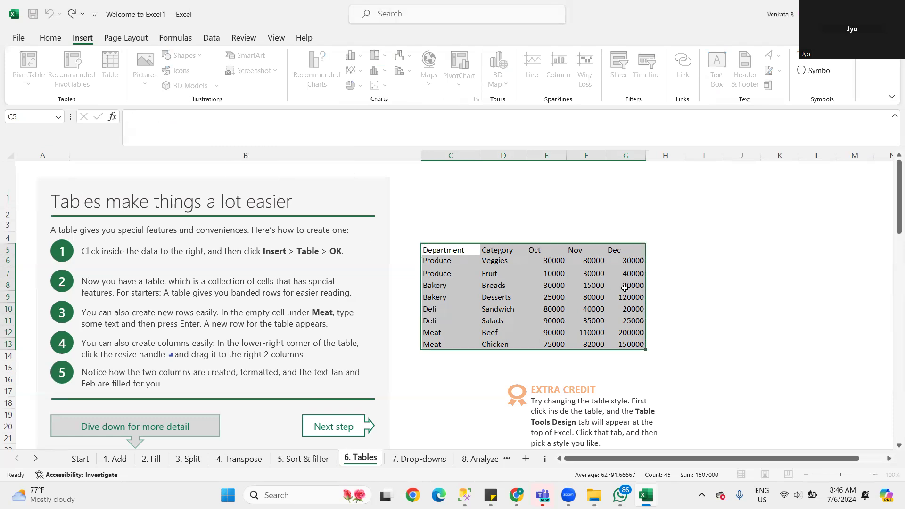
pyautogui.click(665, 308)
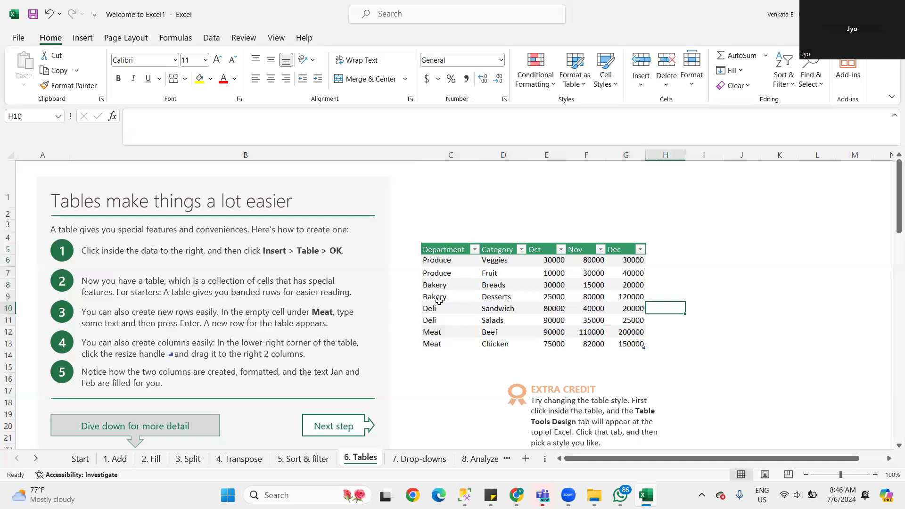
# Step: Switch to the 7. Drop-downs sheet and select the Department cell D4 next to Apples
pyautogui.scroll(-5, 499, 323)
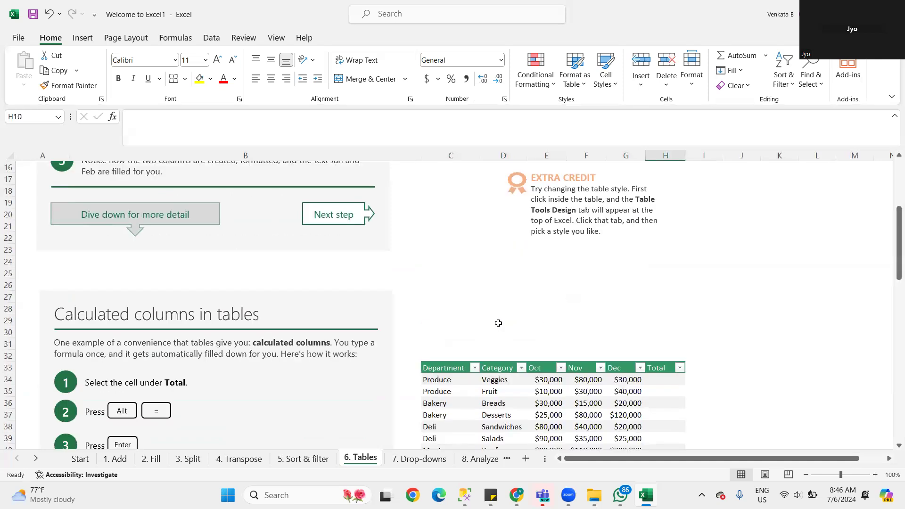
pyautogui.scroll(4, 394, 377)
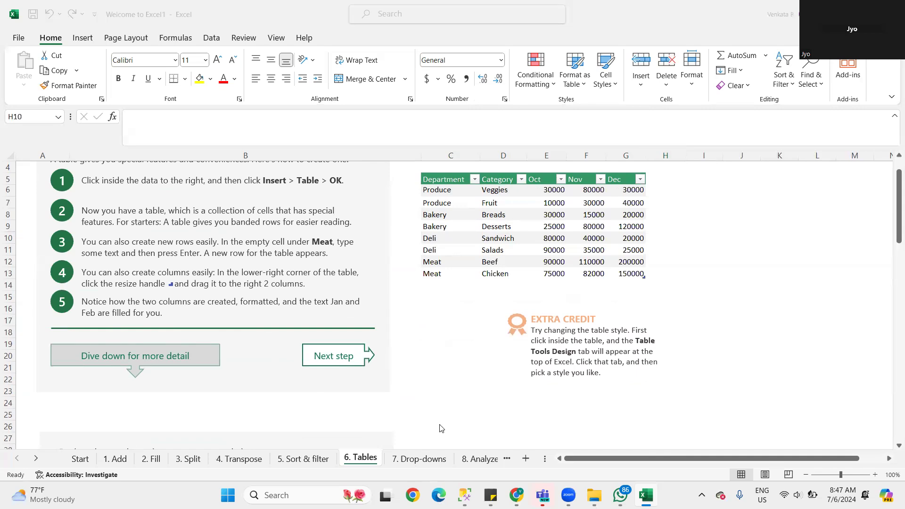
pyautogui.click(417, 457)
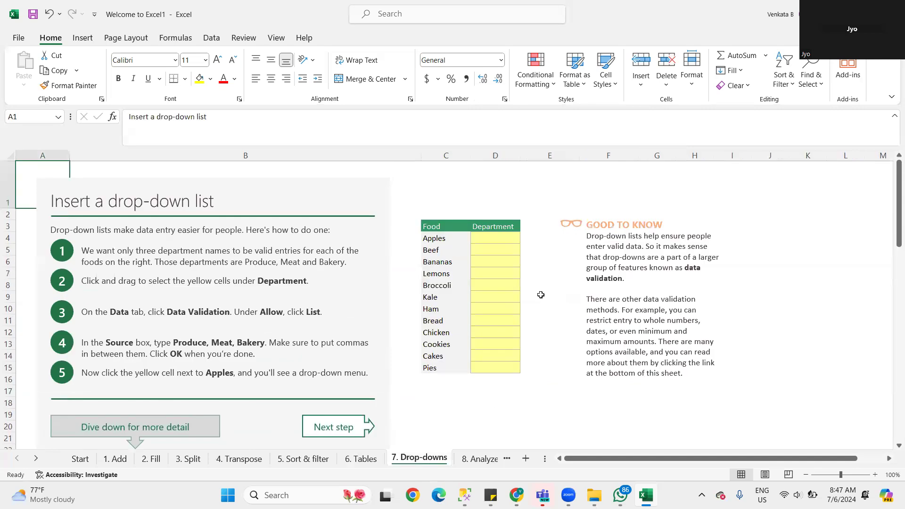
pyautogui.click(490, 238)
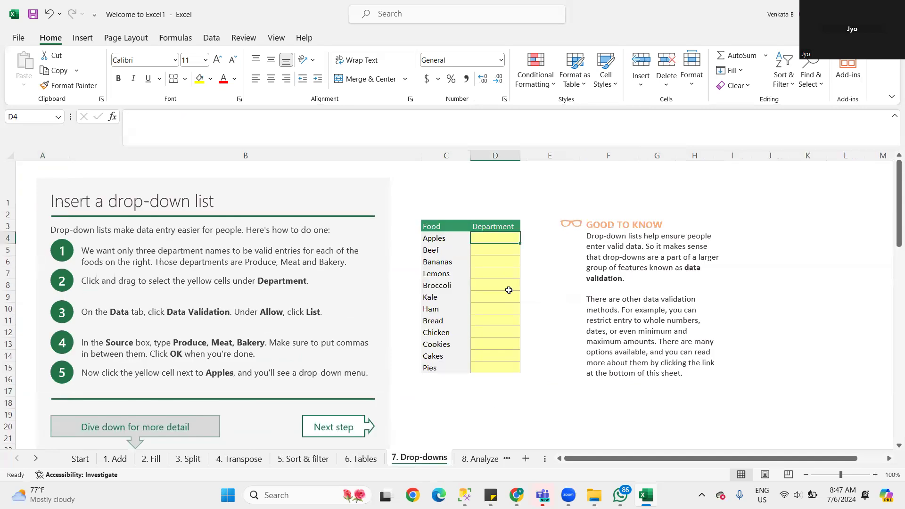
# Step: Compare the yellow Department cells of the upper food table with the lower food table and its separate department list
pyautogui.scroll(-6, 509, 290)
pyautogui.scroll(6, 508, 290)
pyautogui.click(448, 228)
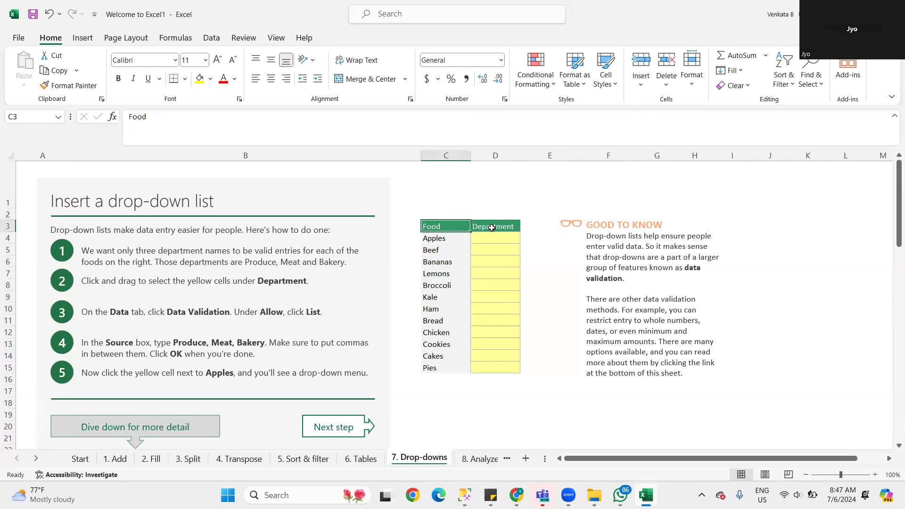
pyautogui.scroll(-6, 516, 331)
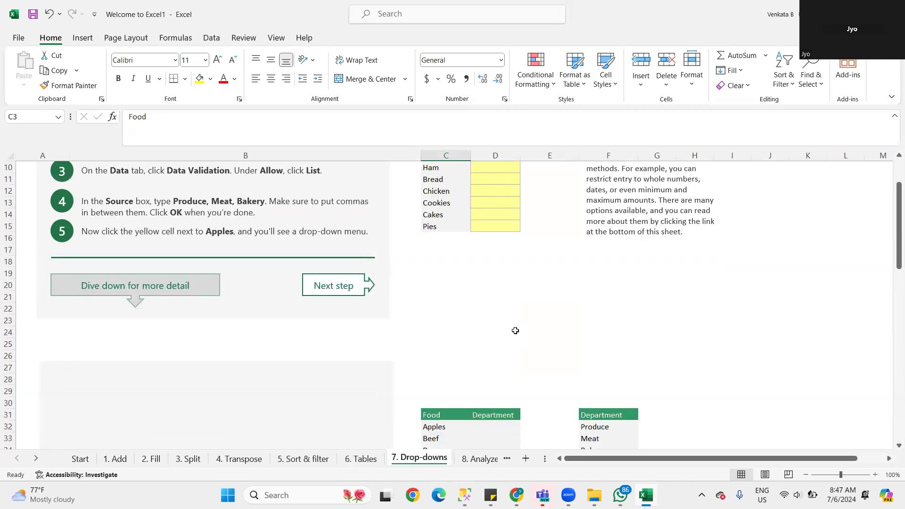
pyautogui.scroll(-4, 515, 331)
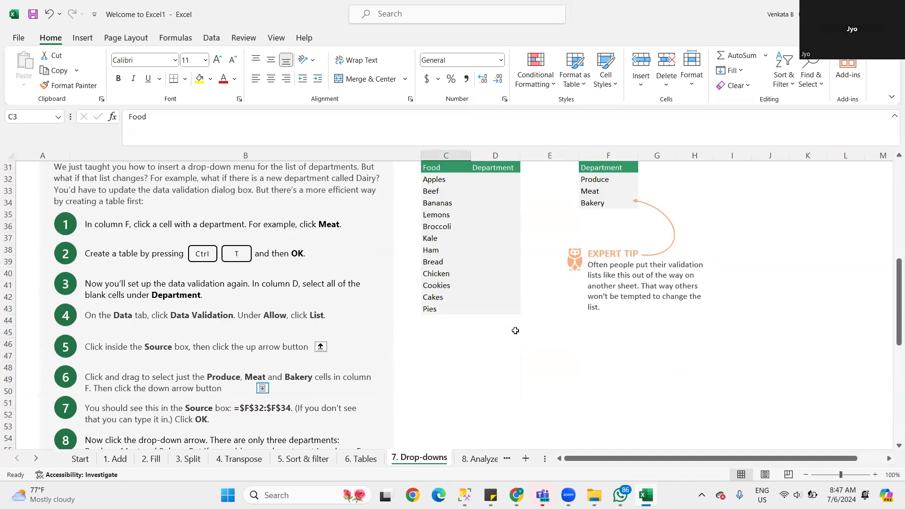
pyautogui.scroll(2, 515, 330)
pyautogui.scroll(2, 516, 331)
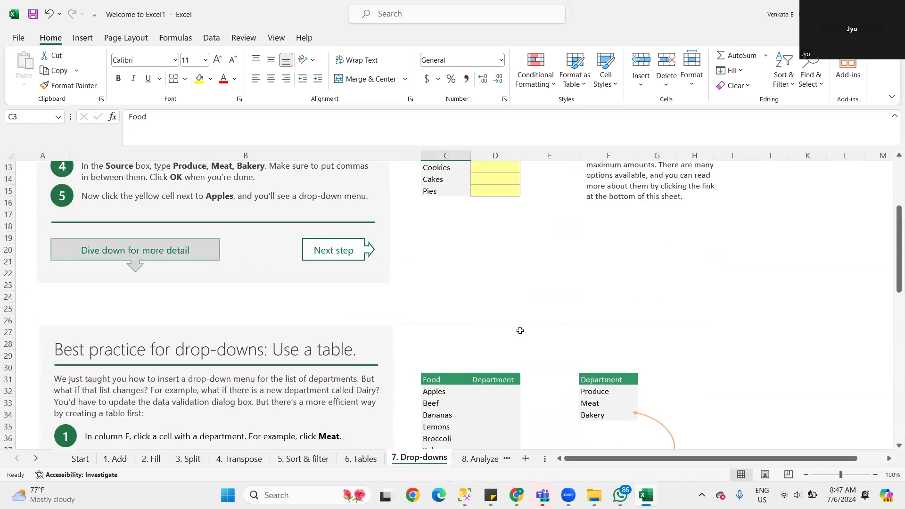
pyautogui.scroll(6, 516, 330)
pyautogui.press('Down')
pyautogui.scroll(-5, 439, 294)
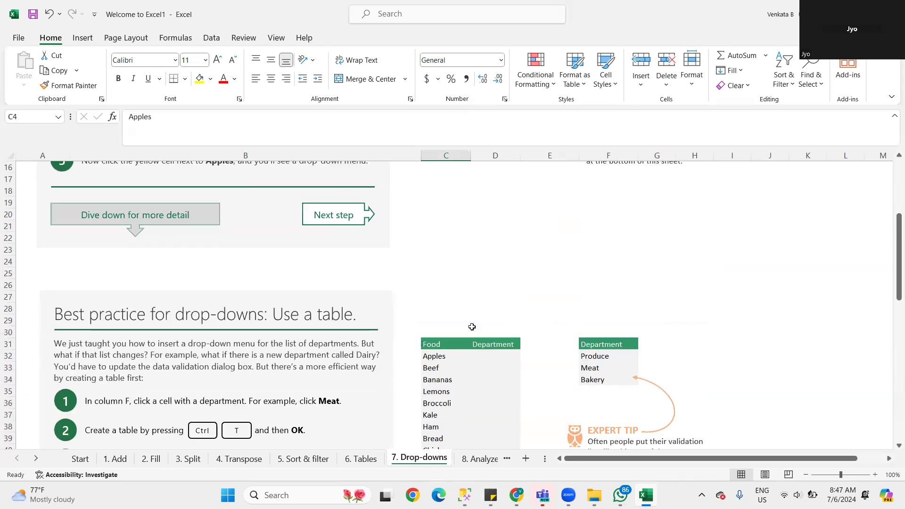
pyautogui.scroll(-4, 484, 362)
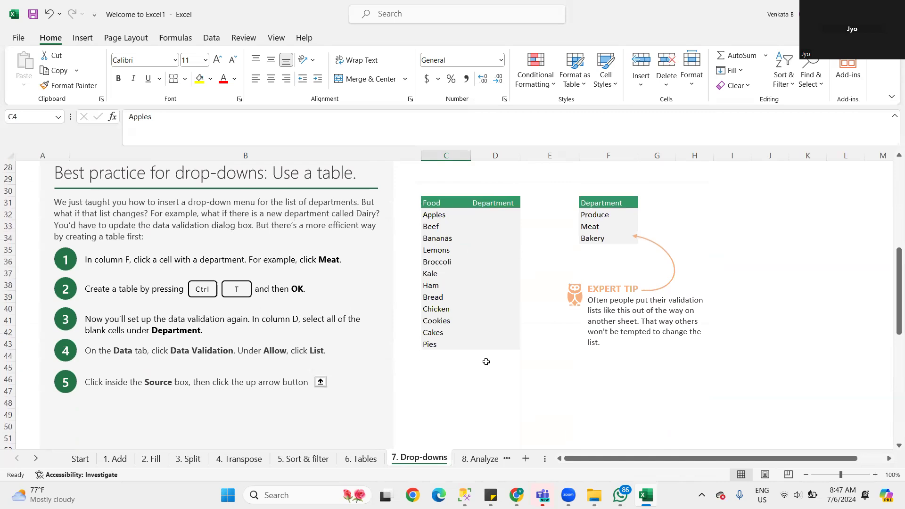
pyautogui.scroll(5, 487, 362)
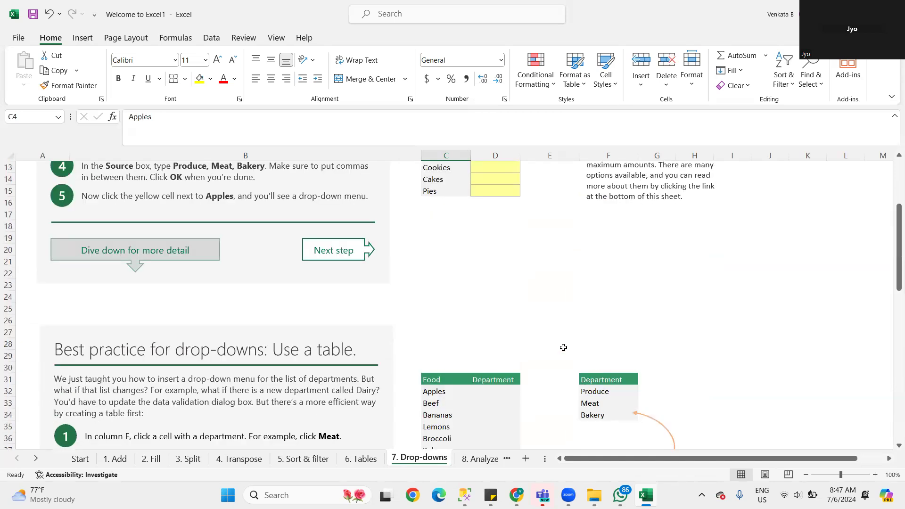
pyautogui.scroll(3, 563, 348)
pyautogui.scroll(1, 463, 251)
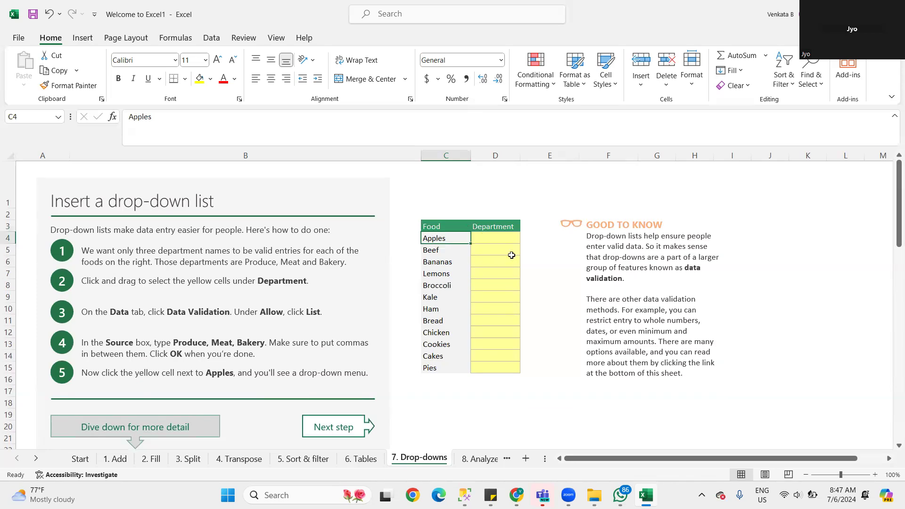
# Step: Review the department names in F32:F34 and the blank Department cells beside Apples in both food tables
pyautogui.scroll(-4, 611, 366)
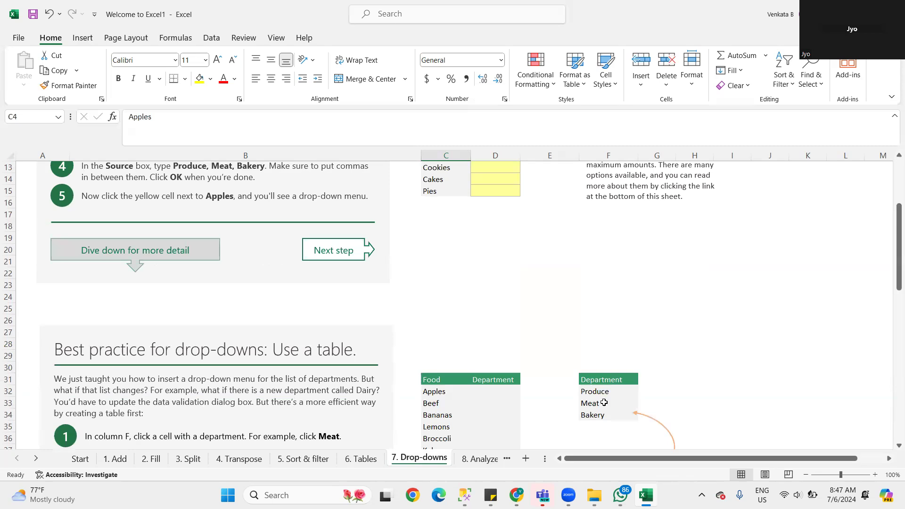
pyautogui.click(606, 392)
pyautogui.press('Down')
pyautogui.press('Down')
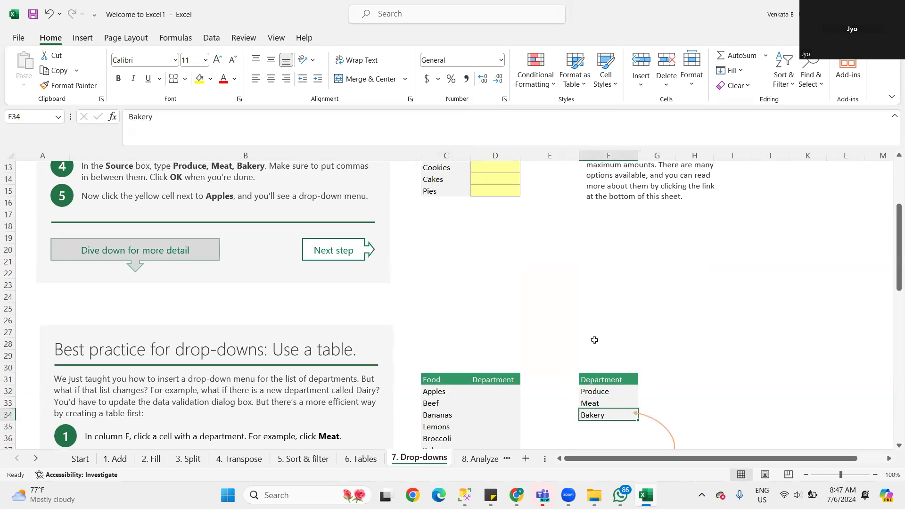
pyautogui.scroll(4, 551, 280)
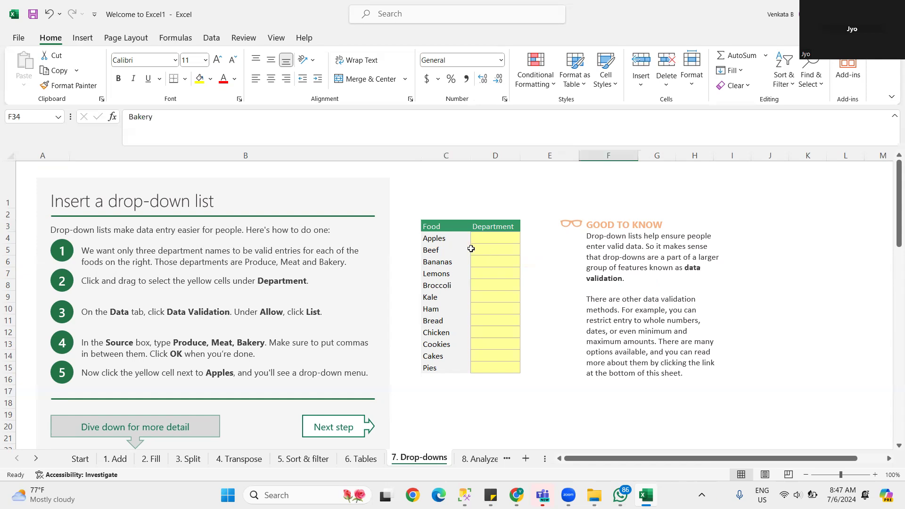
pyautogui.doubleClick(498, 239)
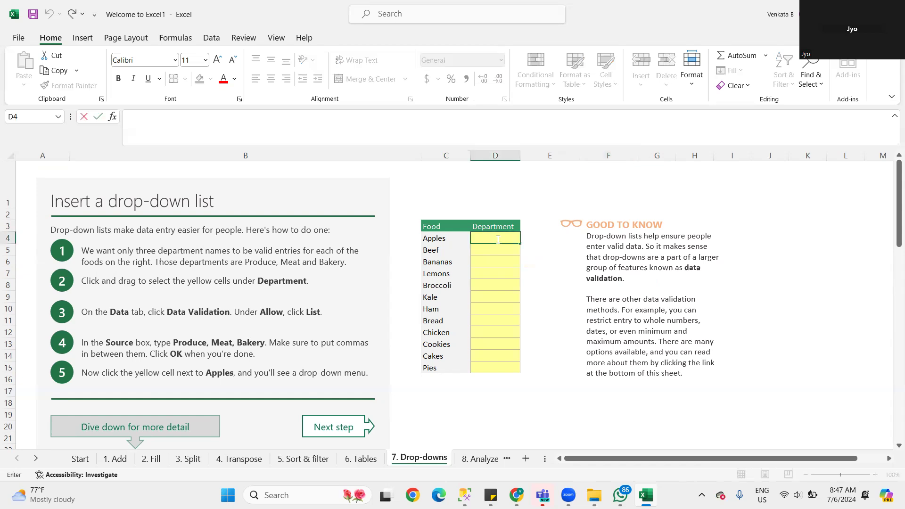
pyautogui.scroll(-4, 526, 329)
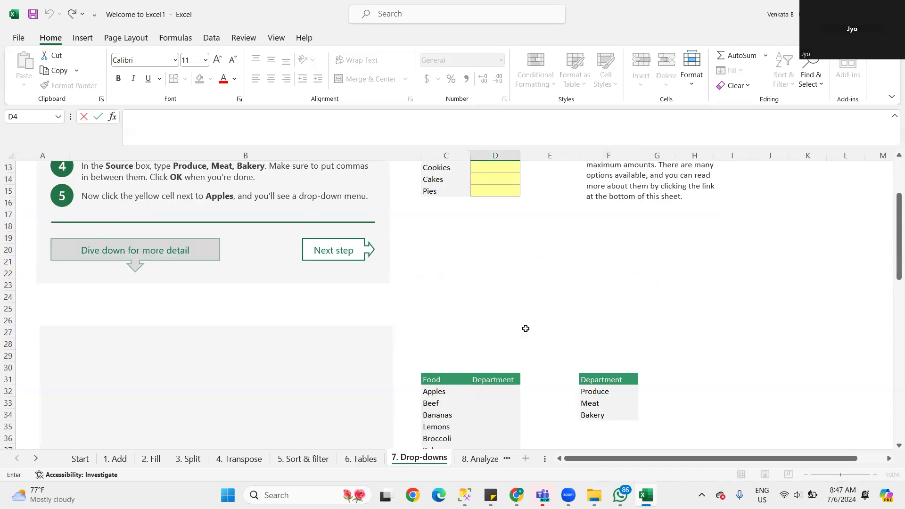
pyautogui.scroll(-3, 526, 329)
pyautogui.click(596, 286)
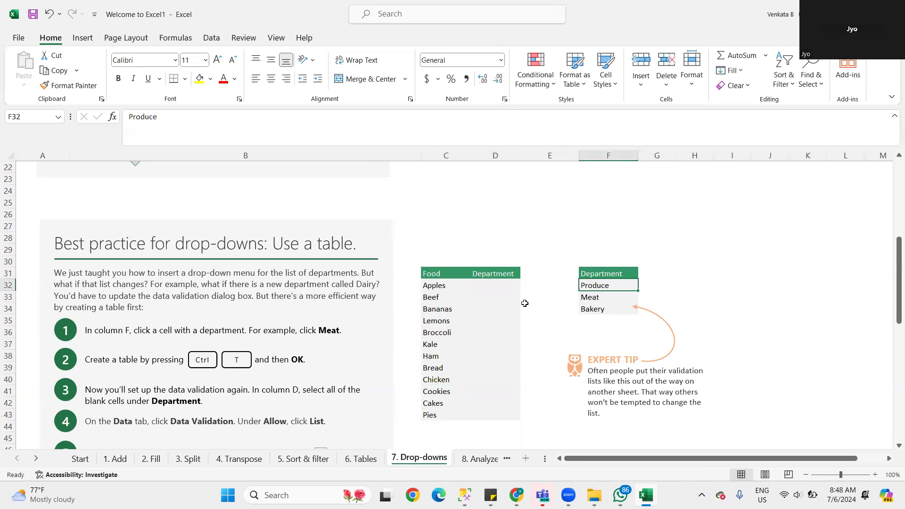
pyautogui.scroll(1, 525, 304)
pyautogui.scroll(-2, 531, 294)
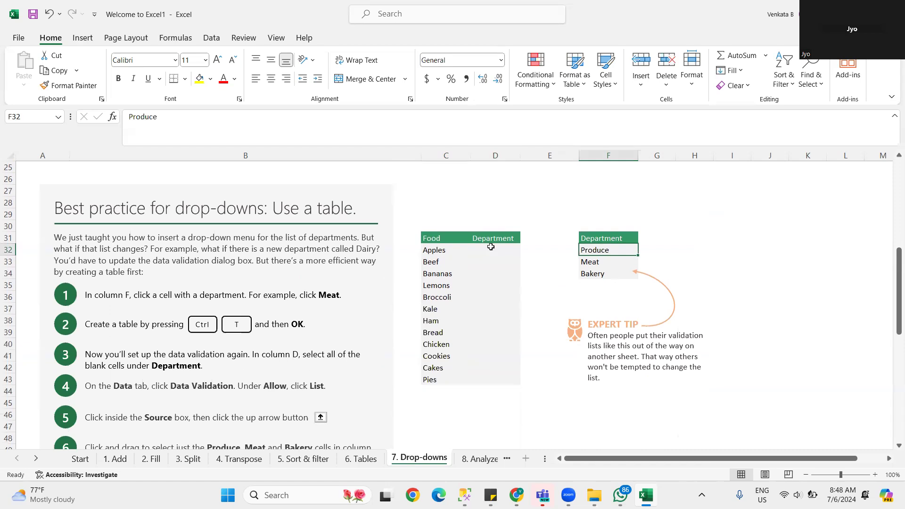
pyautogui.click(491, 248)
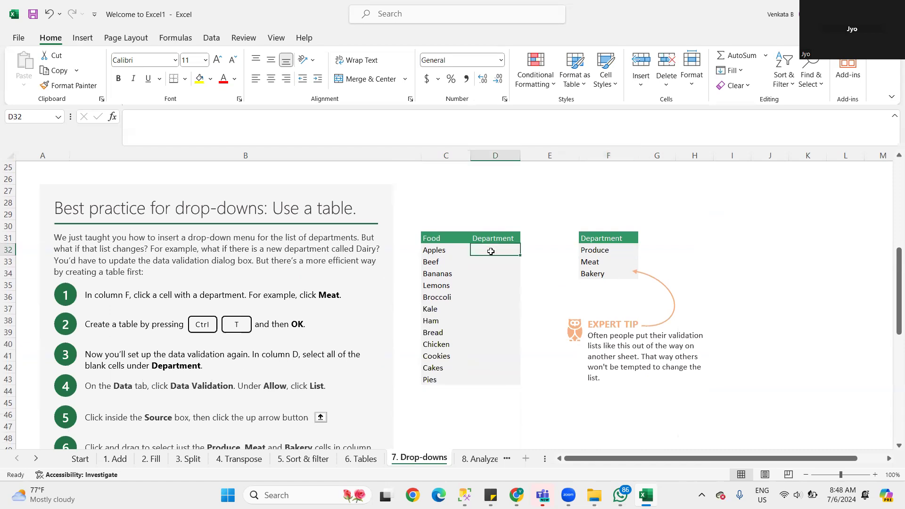
pyautogui.scroll(8, 491, 252)
pyautogui.click(483, 239)
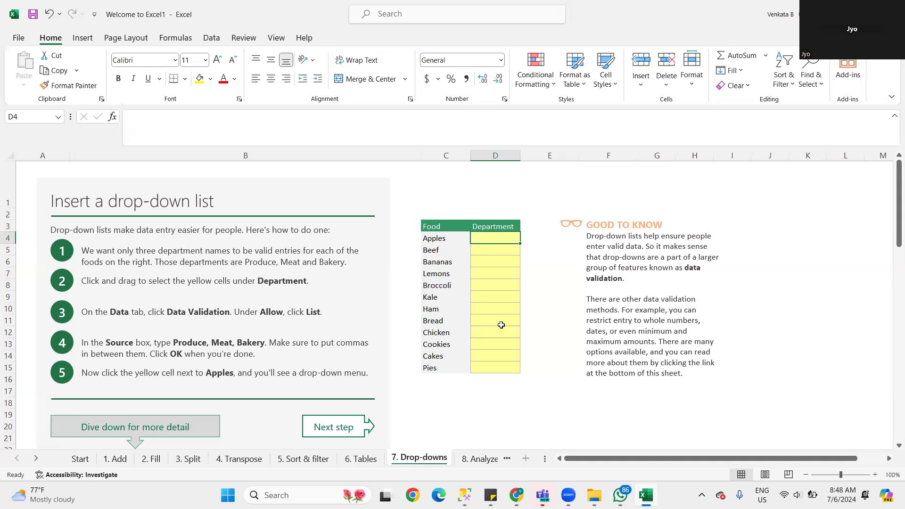
# Step: Copy Produce from F32 in the department list into D4 as the department for Apples
pyautogui.scroll(-3, 499, 326)
pyautogui.scroll(-2, 472, 367)
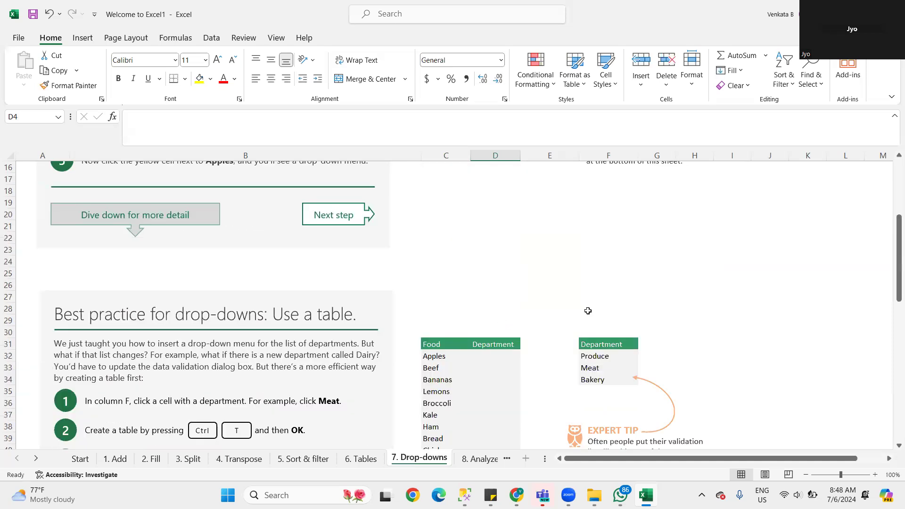
pyautogui.scroll(-2, 590, 307)
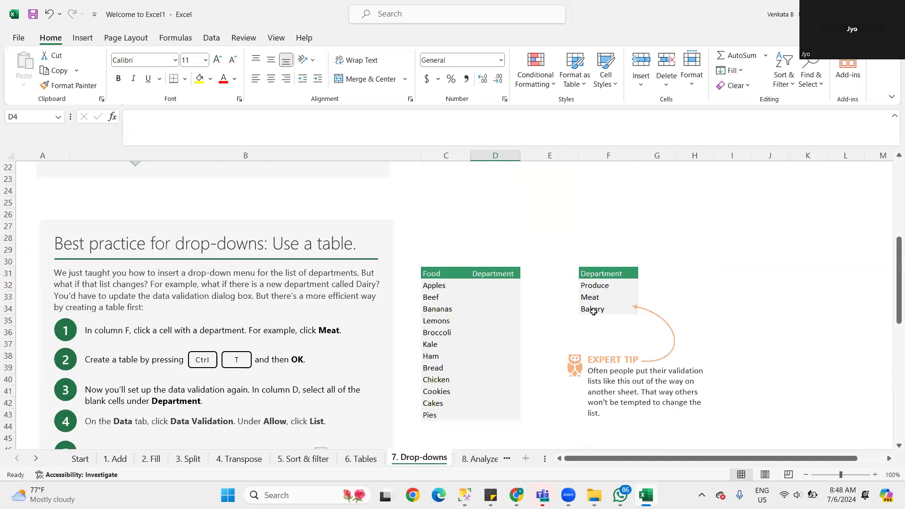
pyautogui.click(597, 286)
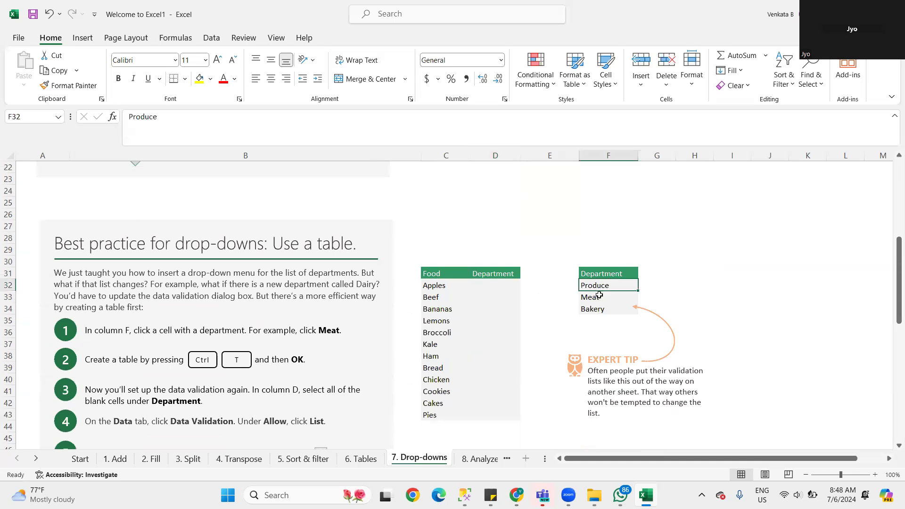
pyautogui.hotkey('ctrl', 'c')
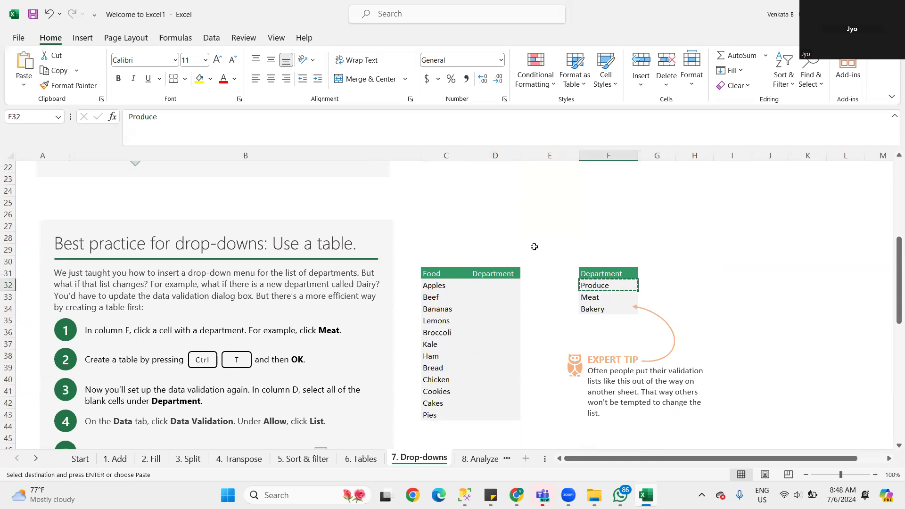
pyautogui.scroll(7, 533, 245)
pyautogui.click(492, 239)
pyautogui.hotkey('ctrl', 'v')
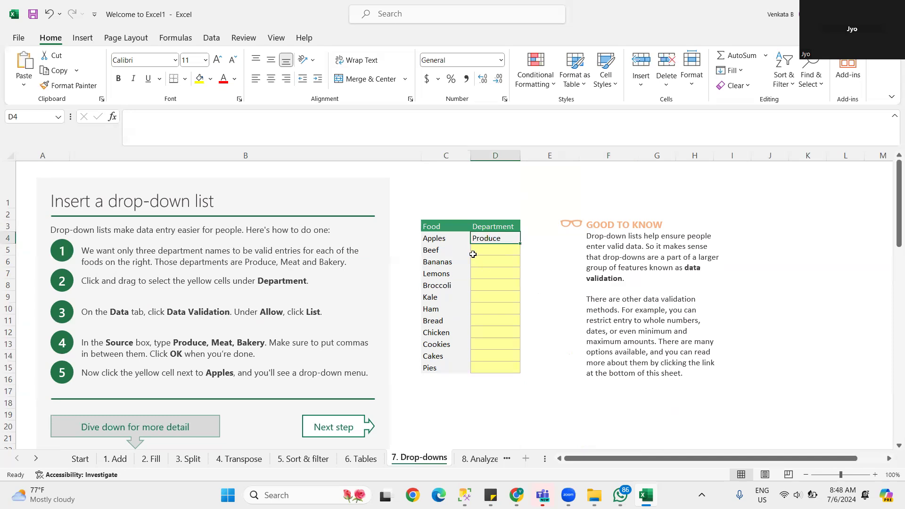
# Step: Enter Meat as the department for Beef in D5 of the upper food table
pyautogui.click(492, 252)
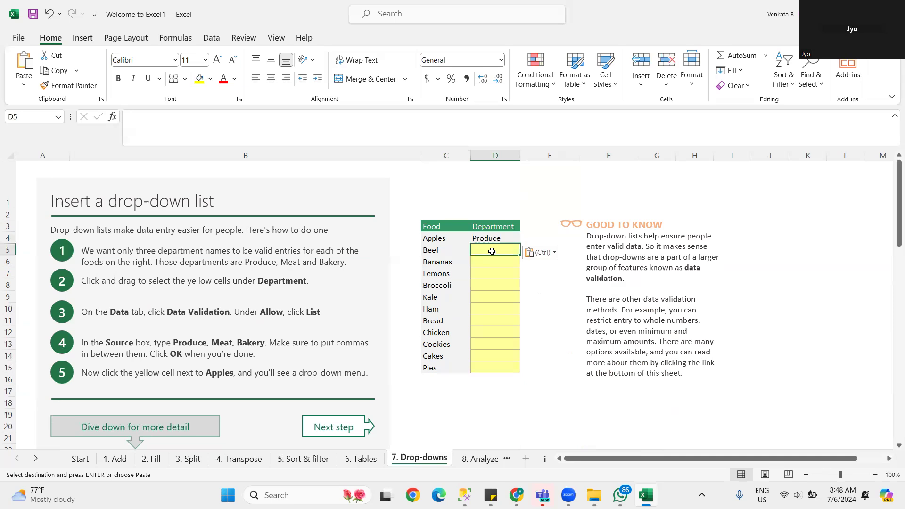
pyautogui.scroll(-1, 468, 279)
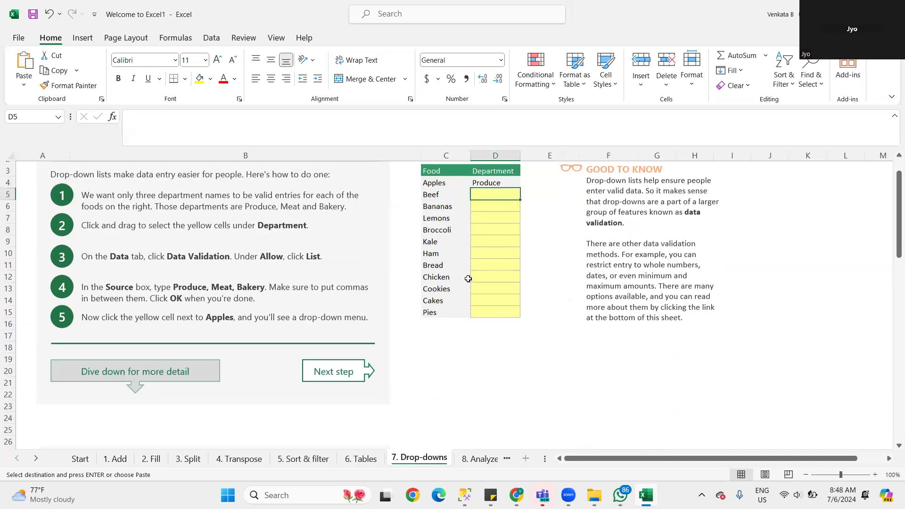
pyautogui.scroll(-2, 468, 279)
pyautogui.scroll(3, 468, 279)
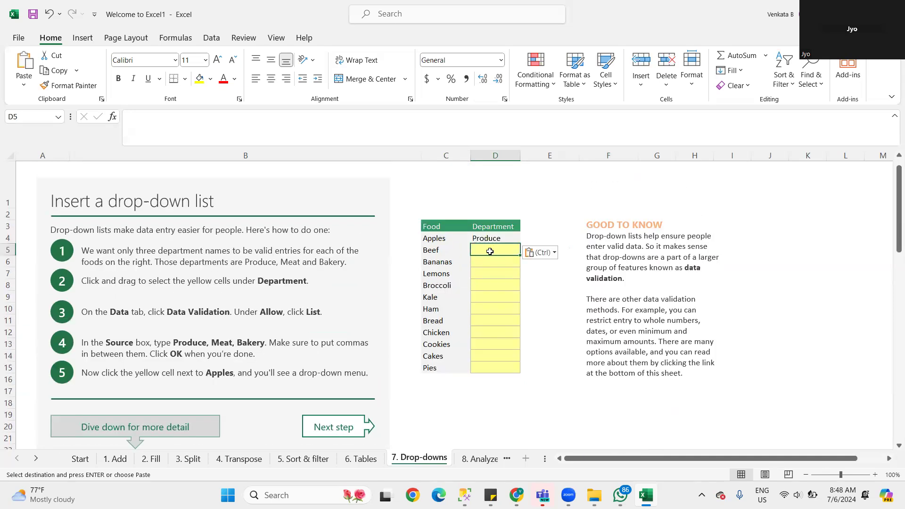
pyautogui.doubleClick(491, 252)
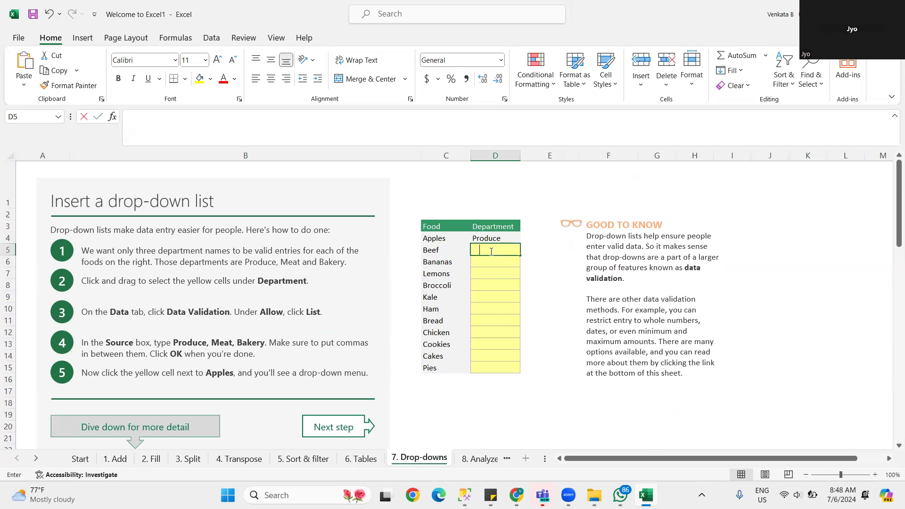
pyautogui.write('Meat')
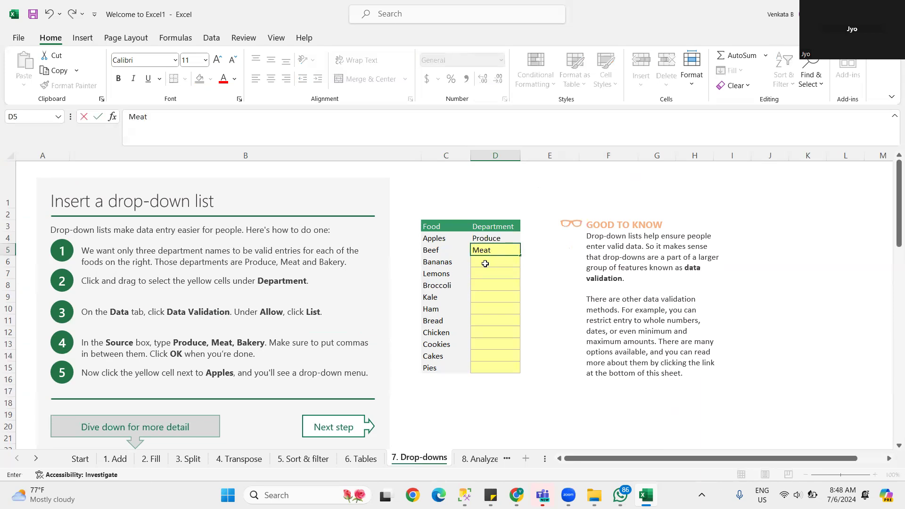
# Step: Enter Produce as the department for Bananas in D6
pyautogui.click(486, 264)
pyautogui.write('Produce')
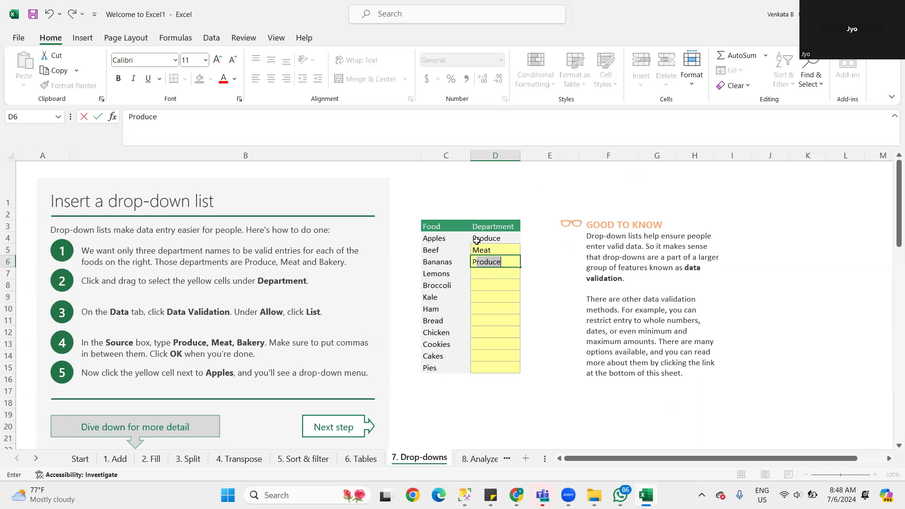
pyautogui.click(485, 278)
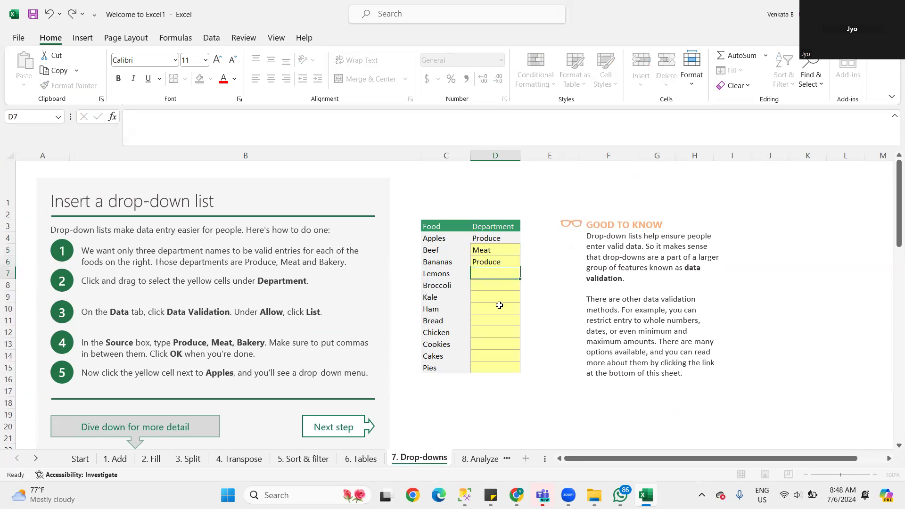
# Step: Enter Produce as the department for Lemons in D7 and for Broccoli in D8
pyautogui.scroll(-2, 530, 343)
pyautogui.scroll(-1, 592, 427)
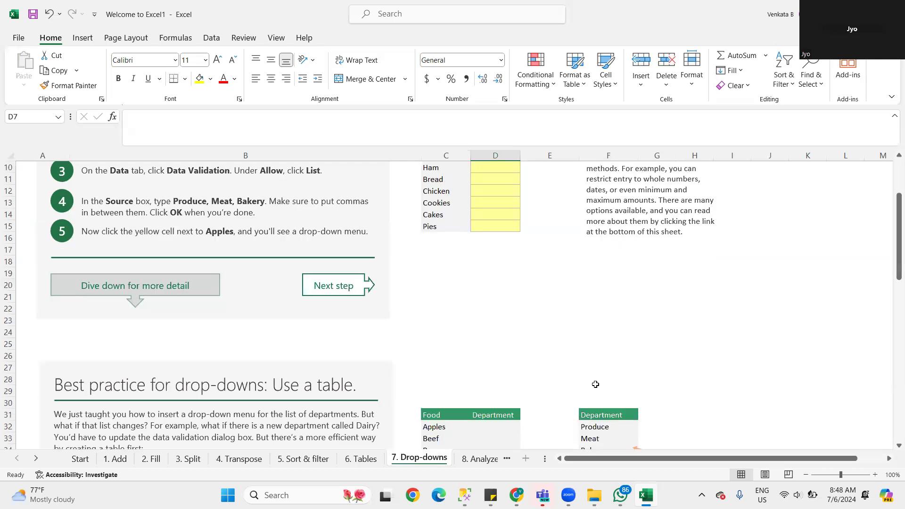
pyautogui.scroll(3, 495, 281)
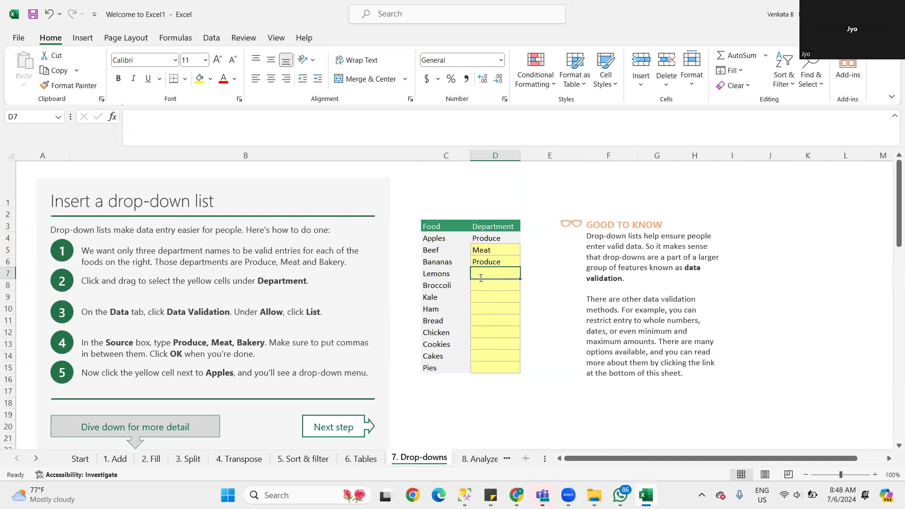
pyautogui.write('Produce')
pyautogui.press('Return')
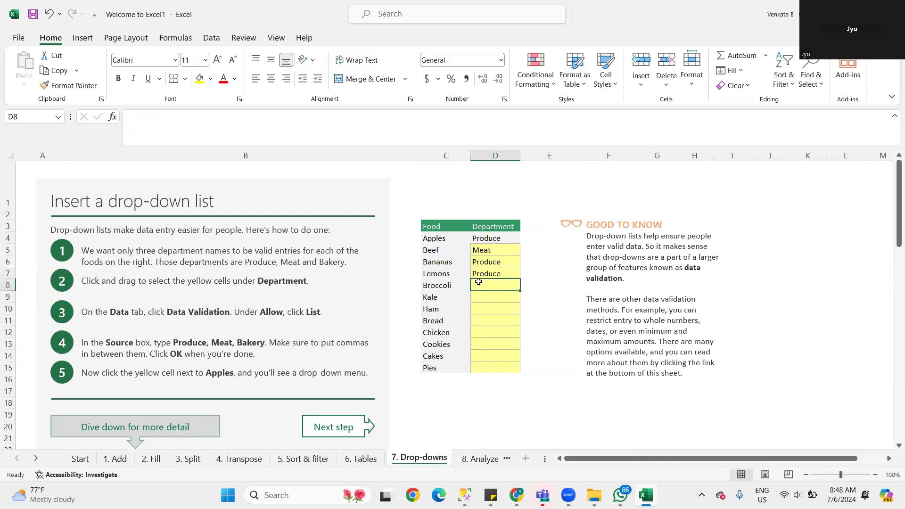
pyautogui.write('Produce')
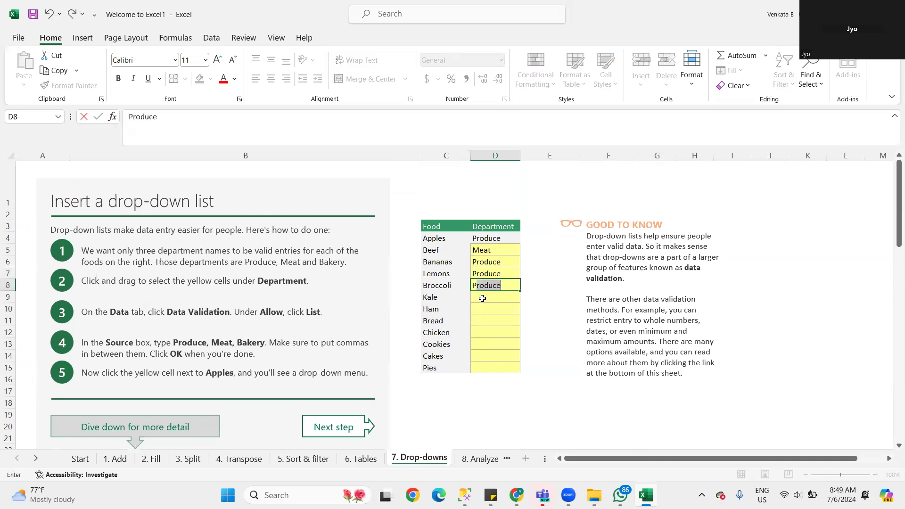
pyautogui.press('Return')
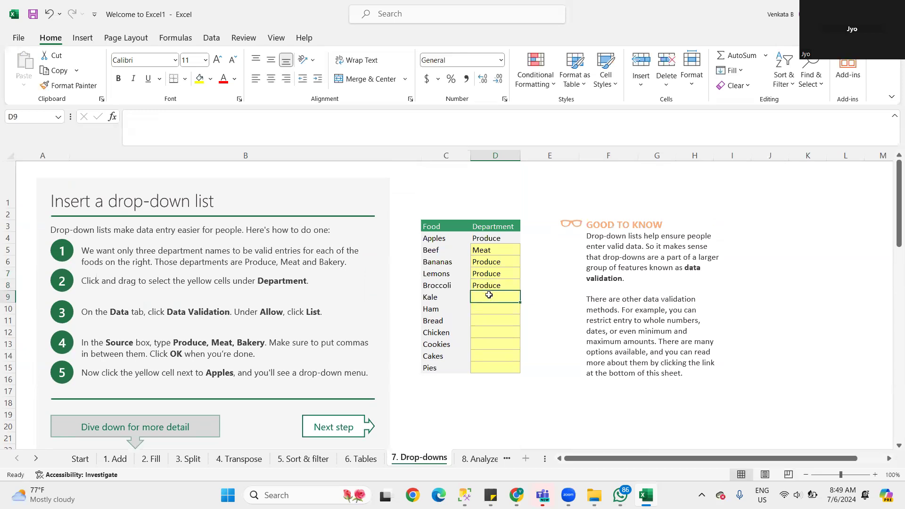
# Step: Enter Bakery as the department for Kale in D9 of the upper food table
pyautogui.press('Up')
pyautogui.click(492, 298)
pyautogui.scroll(-2, 492, 298)
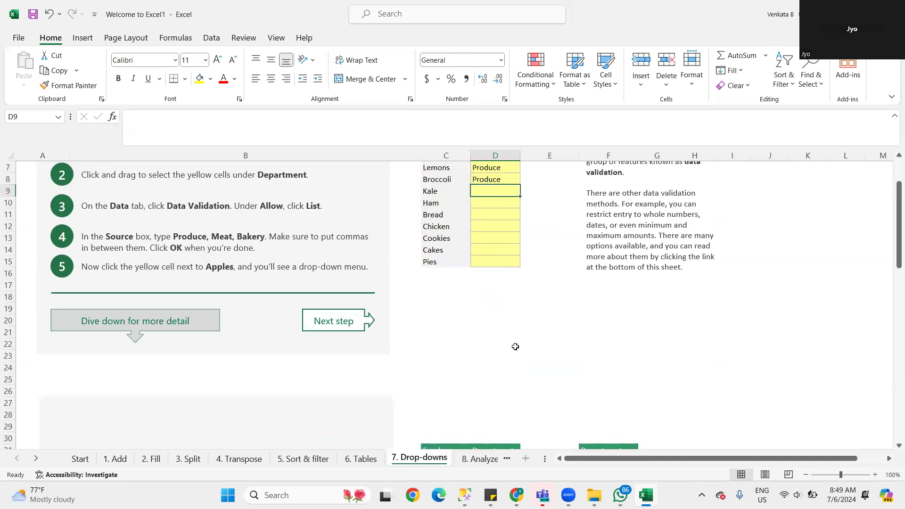
pyautogui.scroll(-2, 551, 383)
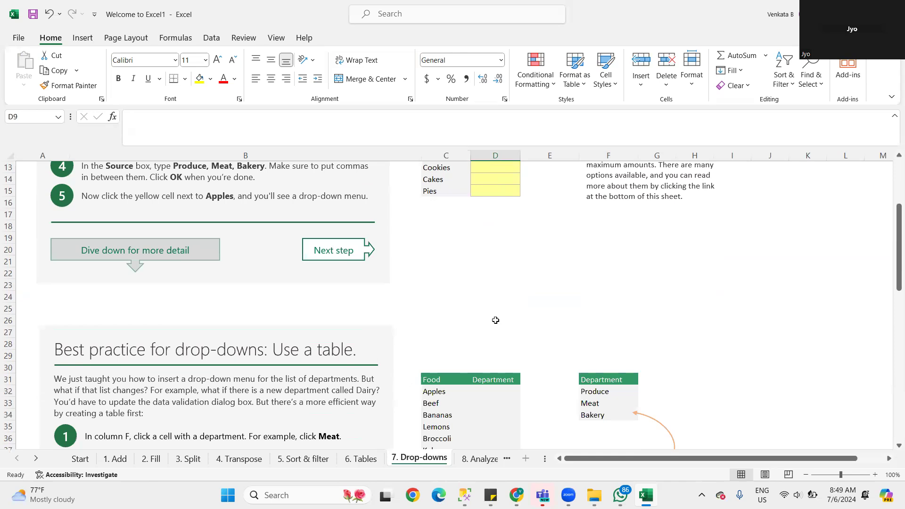
pyautogui.scroll(4, 496, 320)
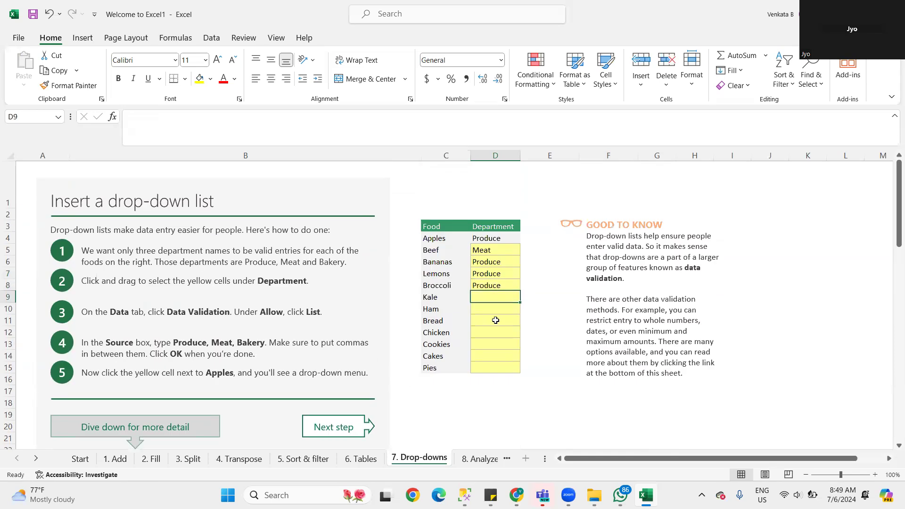
pyautogui.write('Bakery')
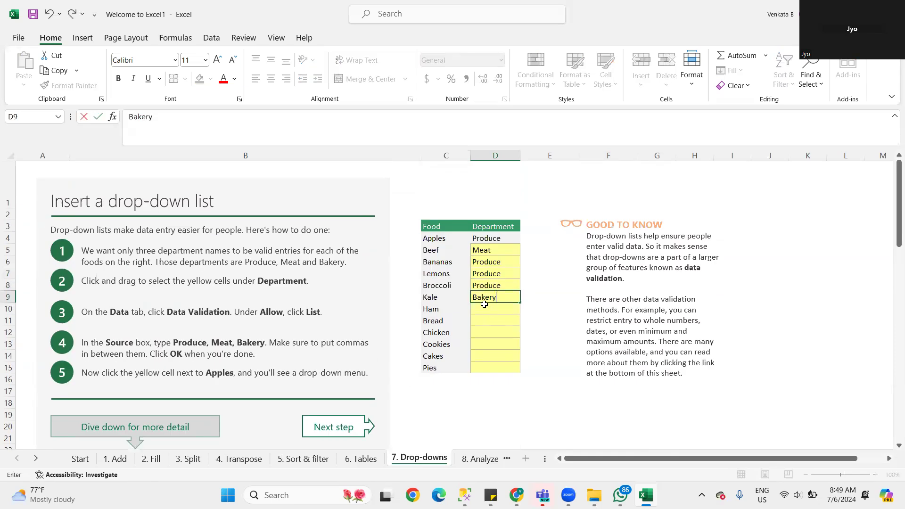
pyautogui.press('Return')
pyautogui.press('Return')
# Step: Enter Meat as the department for Ham in D10 and Bakery for Bread in D11
pyautogui.click(487, 306)
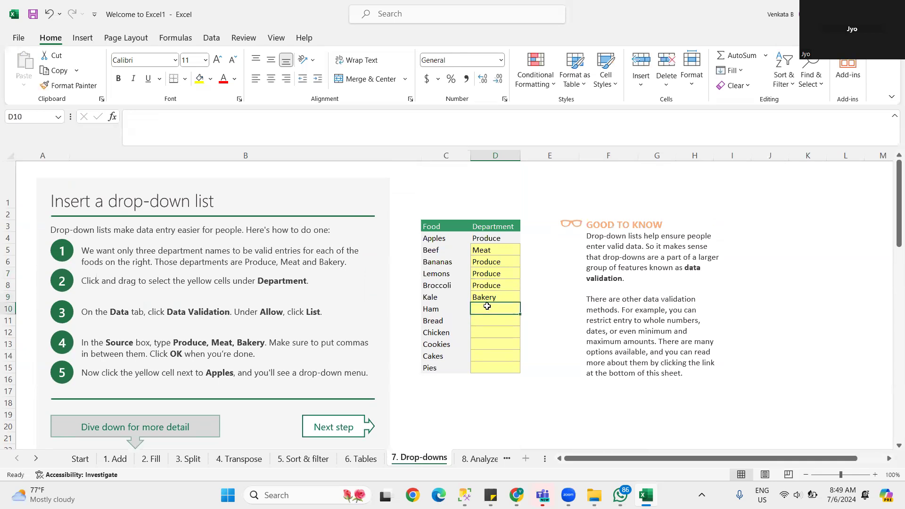
pyautogui.write('M')
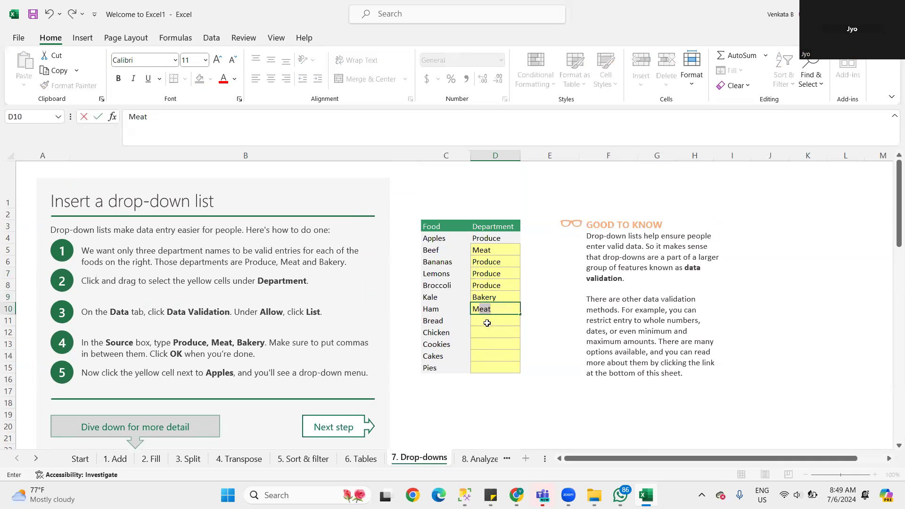
pyautogui.press('Return')
pyautogui.write('Bakery')
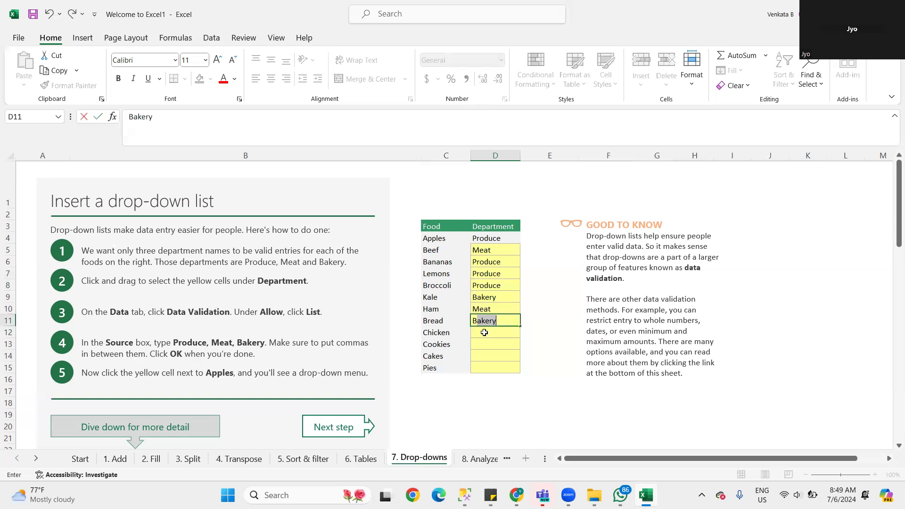
pyautogui.press('Return')
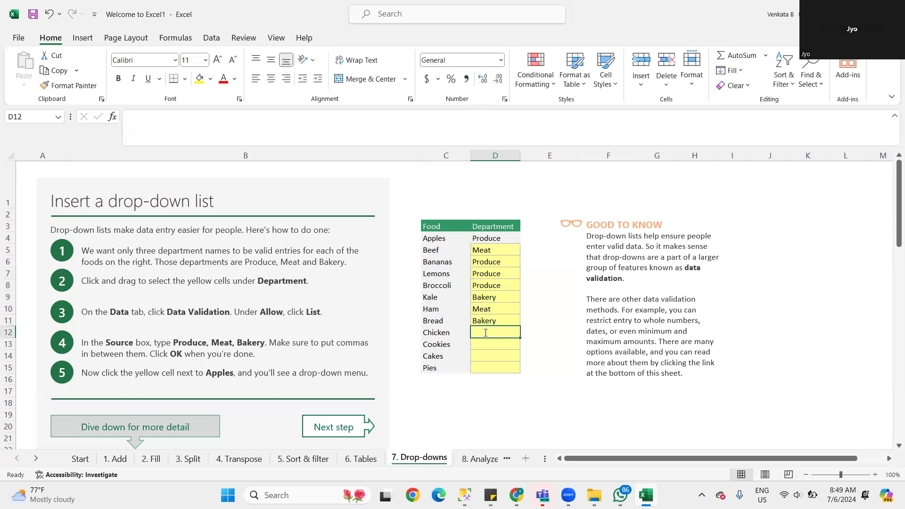
# Step: Enter Meat as the department for Chicken in D12 and Bakery for Cookies in D13
pyautogui.write('Meat')
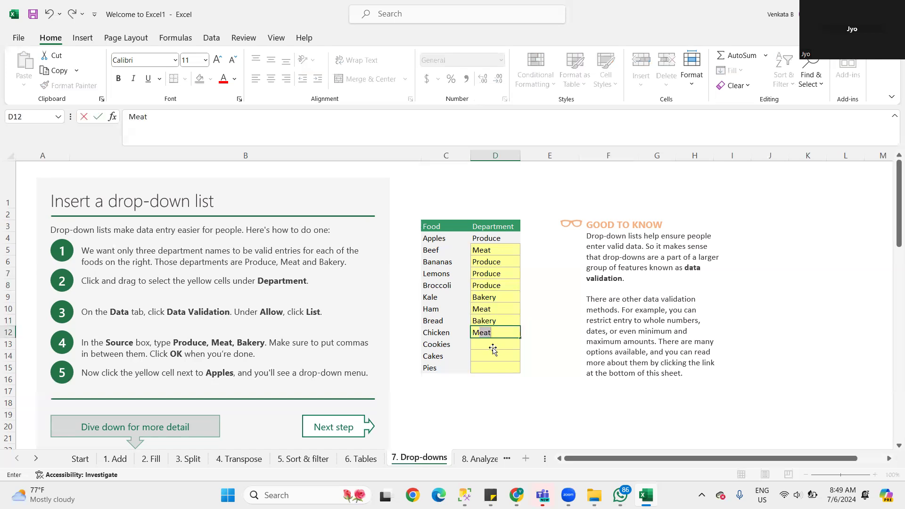
pyautogui.press('Return')
pyautogui.write('B')
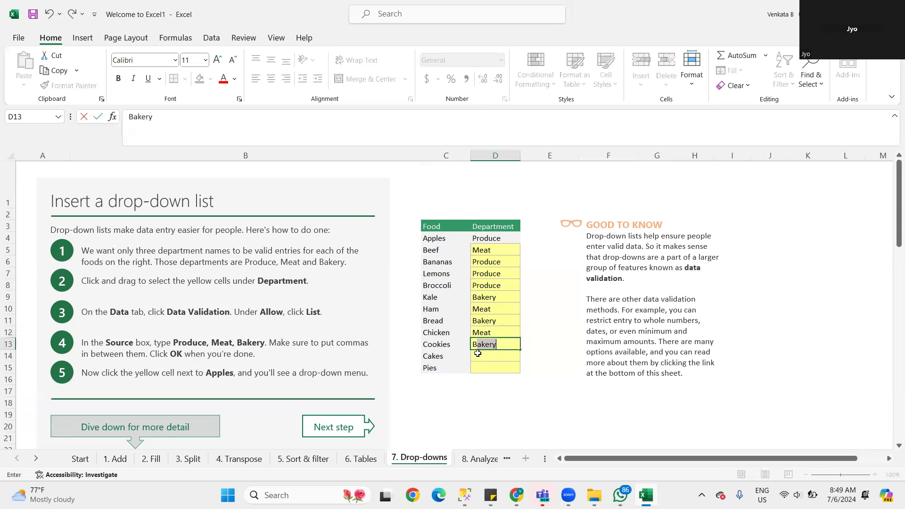
pyautogui.press('Return')
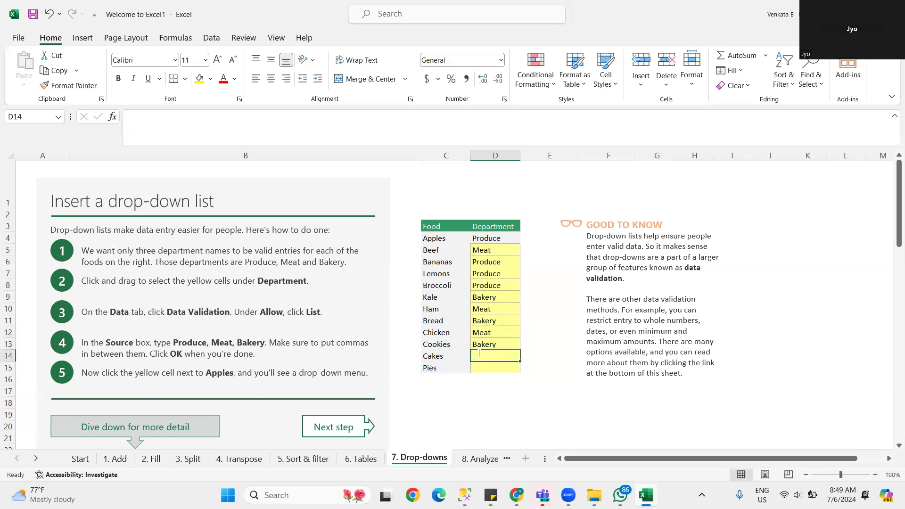
# Step: Enter Bakery as the department for Cakes in D14 and for Pies in D15
pyautogui.write('Bakery')
pyautogui.press('Return')
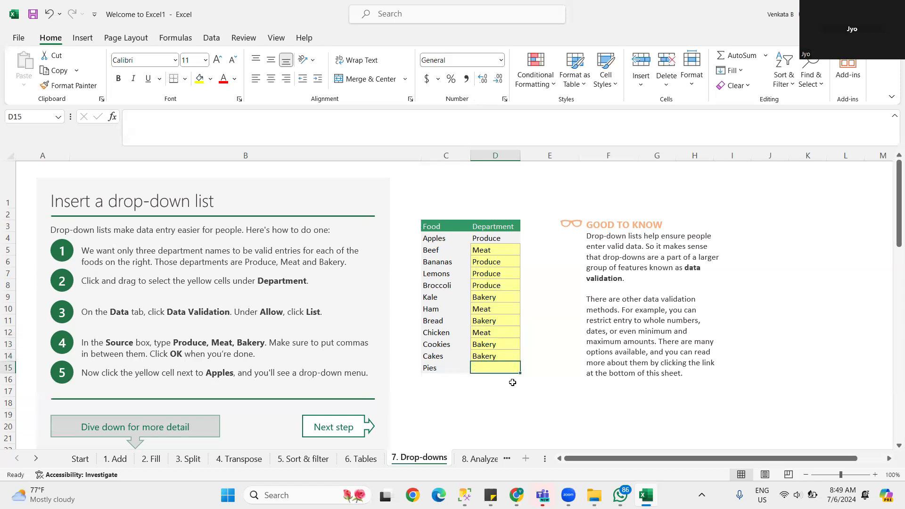
pyautogui.write('B')
pyautogui.moveTo(490, 247); pyautogui.dragTo(494, 373)
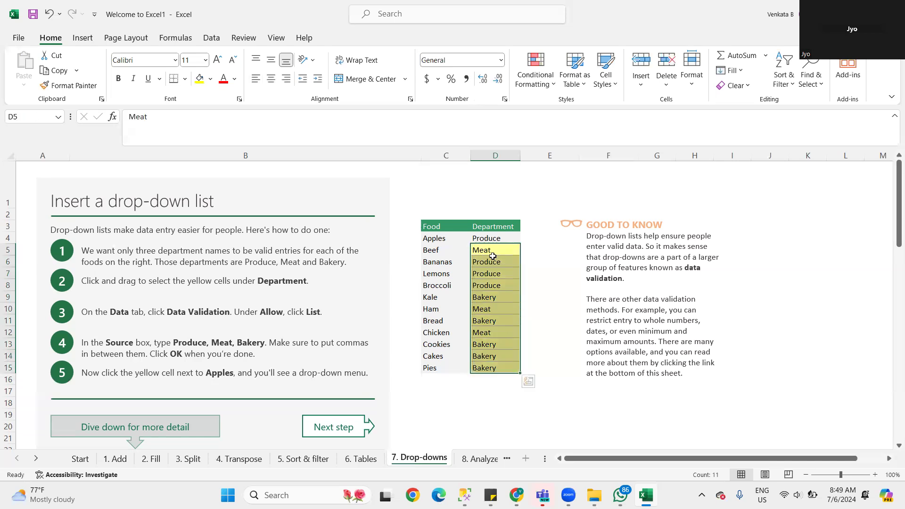
pyautogui.click(515, 265)
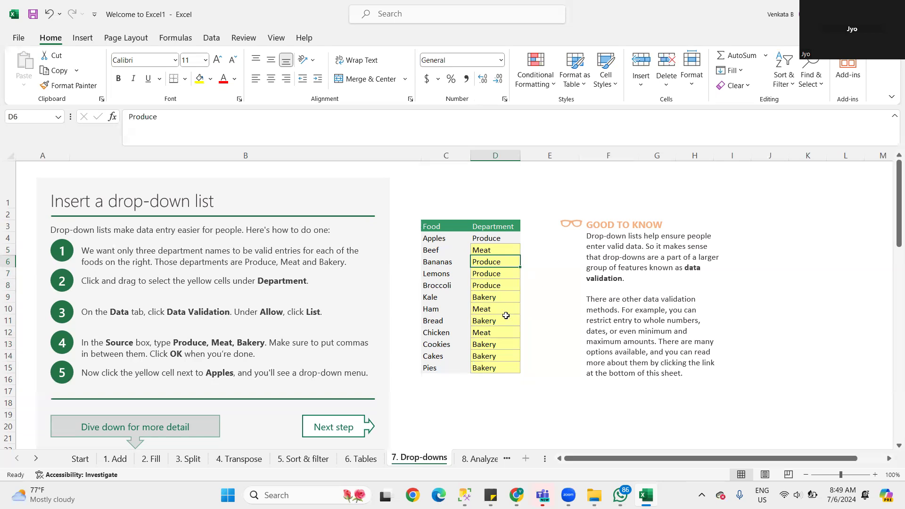
# Step: Replace the department for Pies in D15 of the upper food table with F & C
pyautogui.scroll(-6, 502, 316)
pyautogui.scroll(-2, 491, 274)
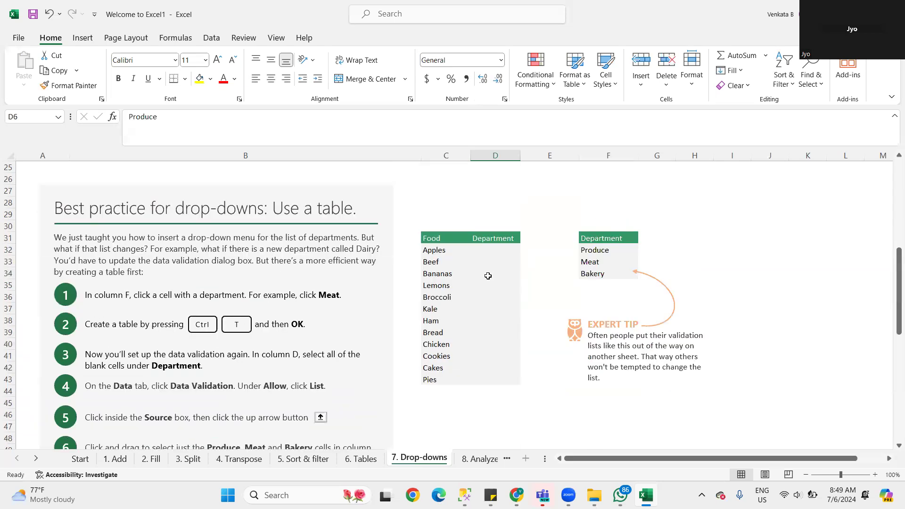
pyautogui.click(492, 248)
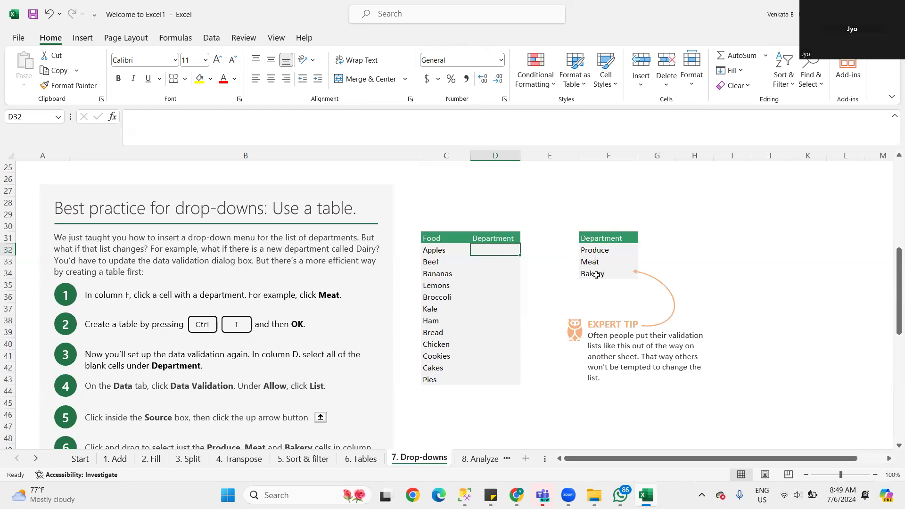
pyautogui.scroll(4, 507, 226)
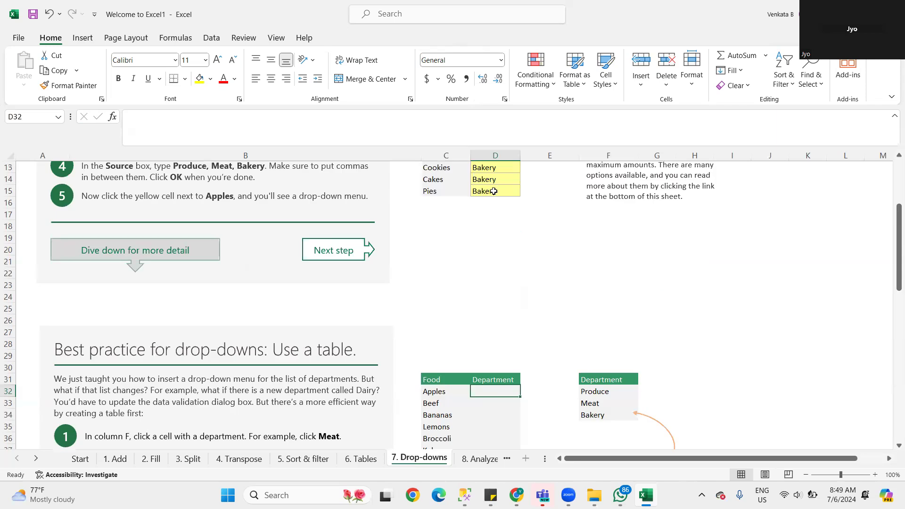
pyautogui.doubleClick(507, 191)
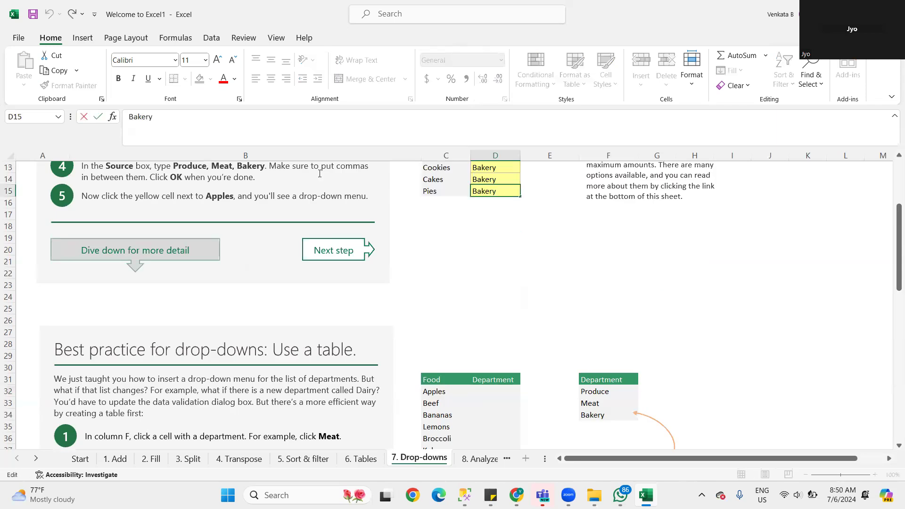
pyautogui.moveTo(507, 192); pyautogui.dragTo(320, 174)
pyautogui.scroll(4, 411, 274)
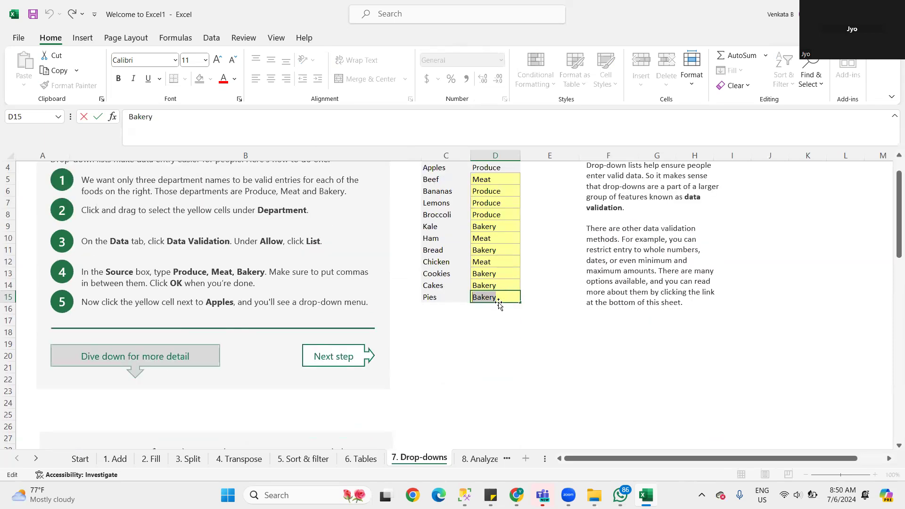
pyautogui.press('Escape')
pyautogui.moveTo(424, 301); pyautogui.dragTo(422, 302)
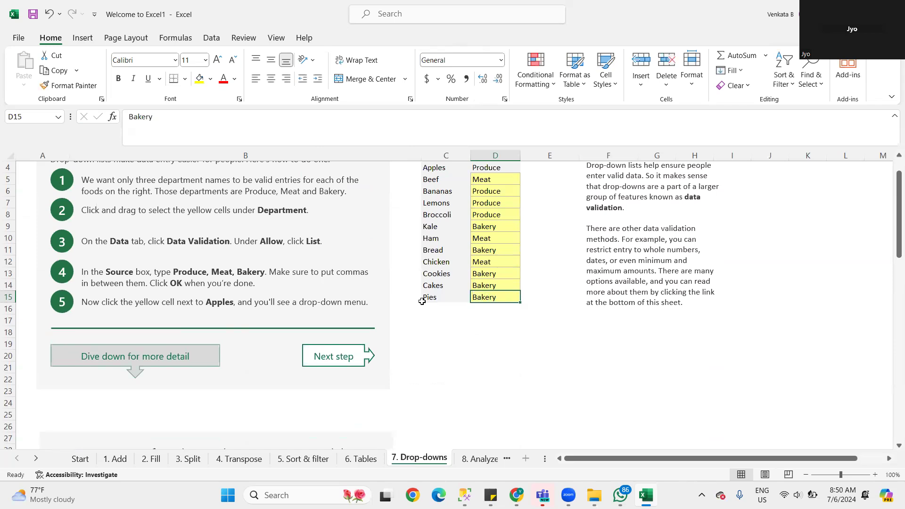
pyautogui.write('F & C')
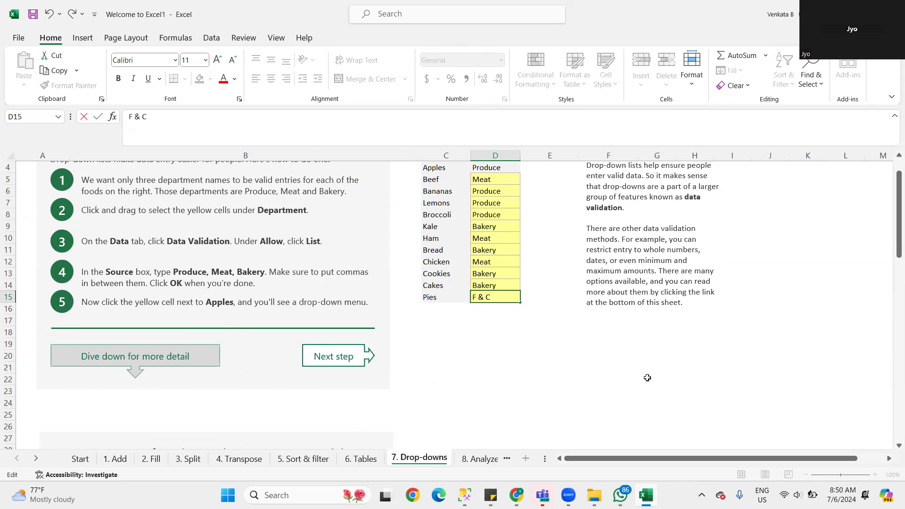
pyautogui.click(558, 355)
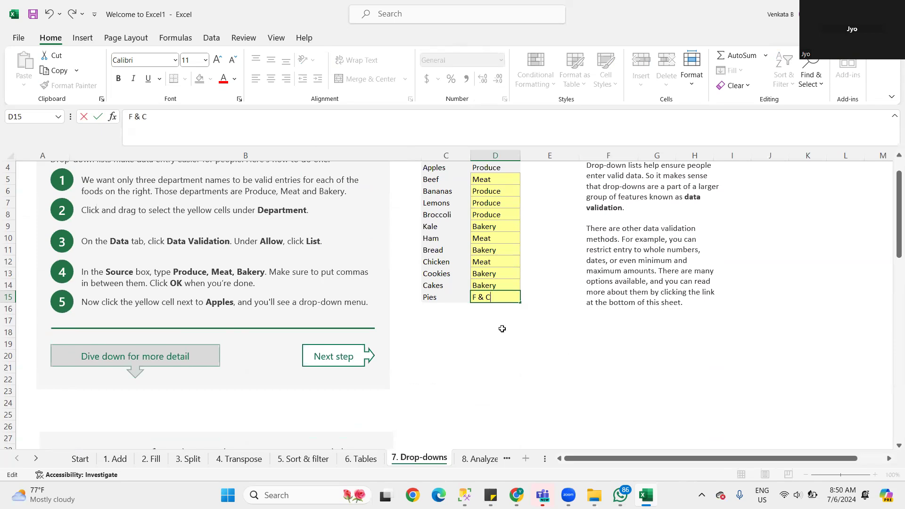
pyautogui.click(474, 286)
# Step: Look through the lower food table, the department list and the drop-down instructions down to the end of the sheet
pyautogui.scroll(-2, 533, 359)
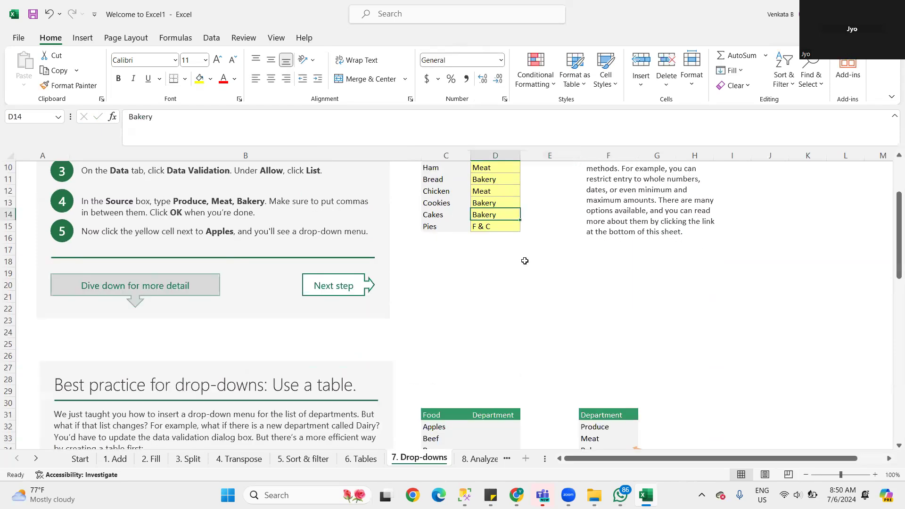
pyautogui.scroll(-1, 525, 261)
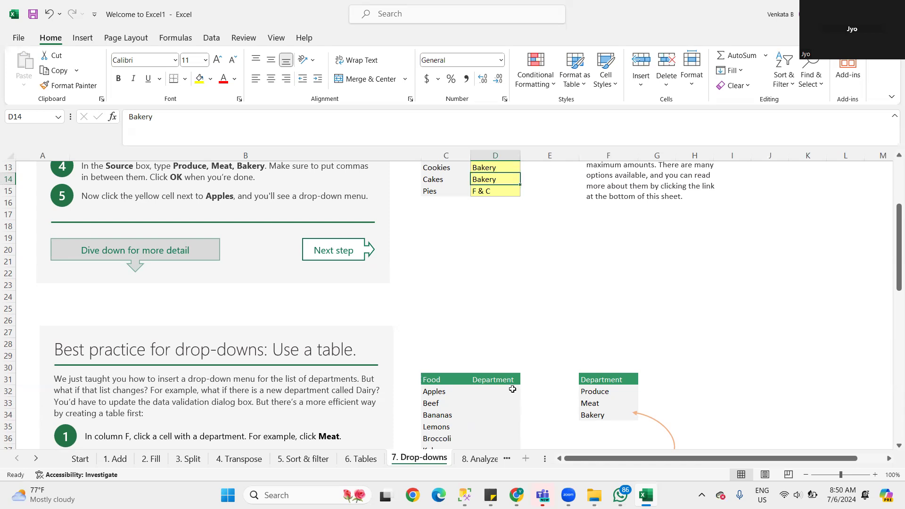
pyautogui.scroll(-2, 500, 352)
pyautogui.click(506, 319)
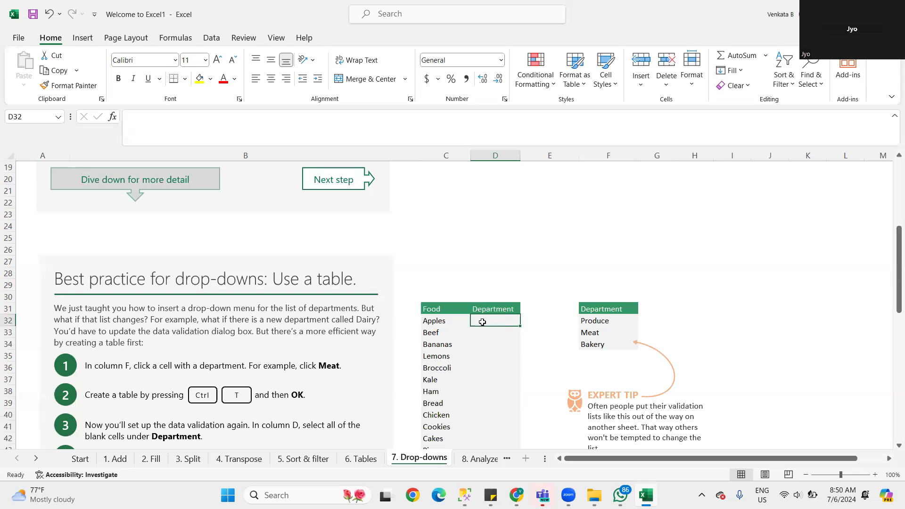
pyautogui.scroll(-4, 483, 322)
pyautogui.scroll(-1, 482, 322)
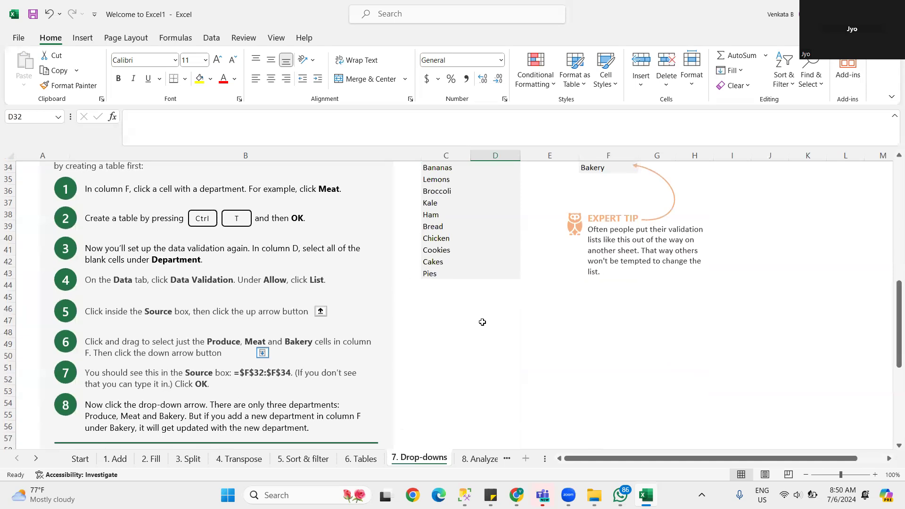
pyautogui.scroll(-5, 482, 322)
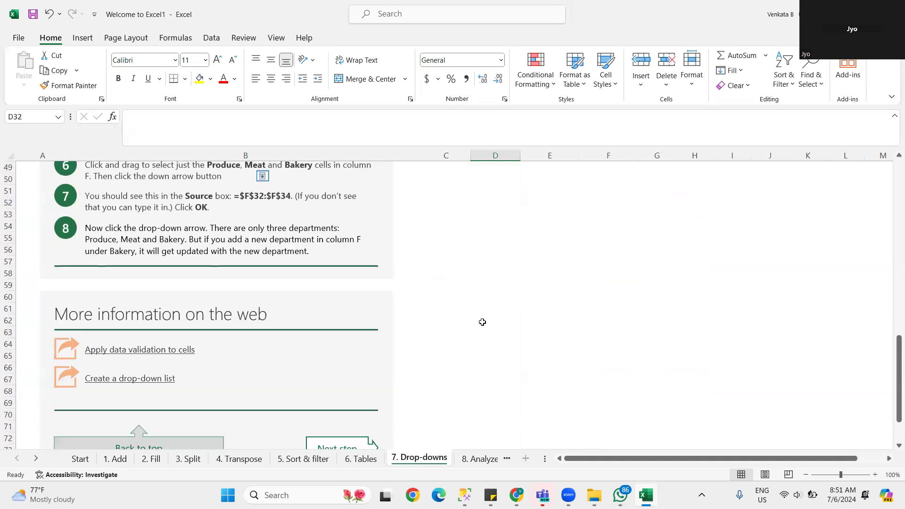
pyautogui.scroll(-4, 482, 322)
pyautogui.scroll(18, 483, 322)
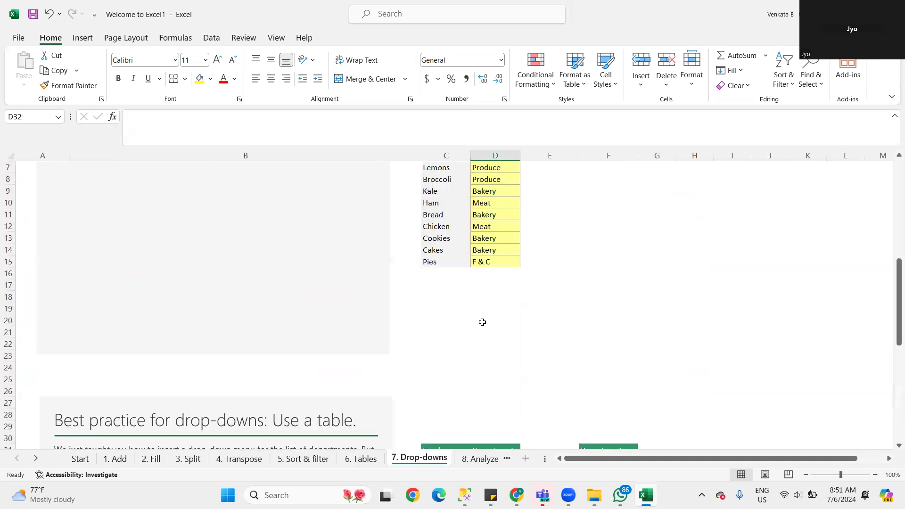
pyautogui.scroll(1, 482, 322)
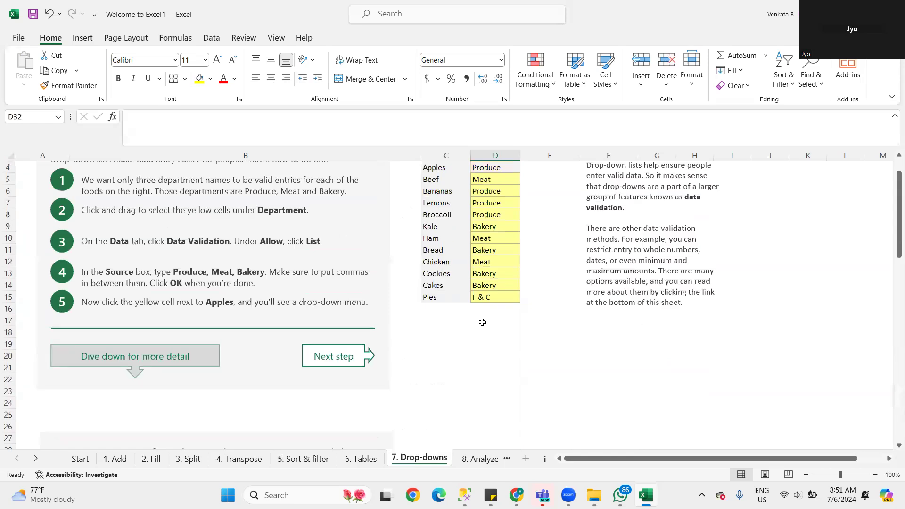
pyautogui.scroll(1, 482, 322)
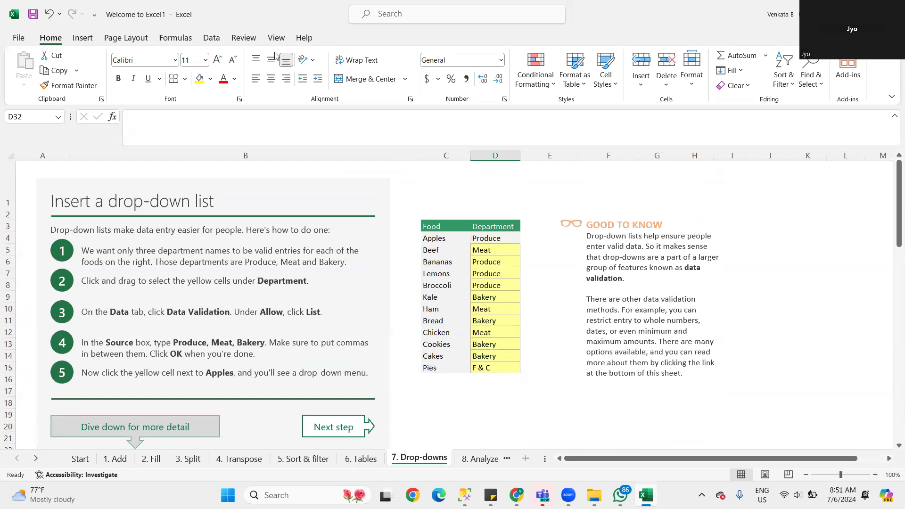
# Step: Start a data validation rule on Apples' Department cell D32 in the lower food table, allowing a List
pyautogui.click(216, 39)
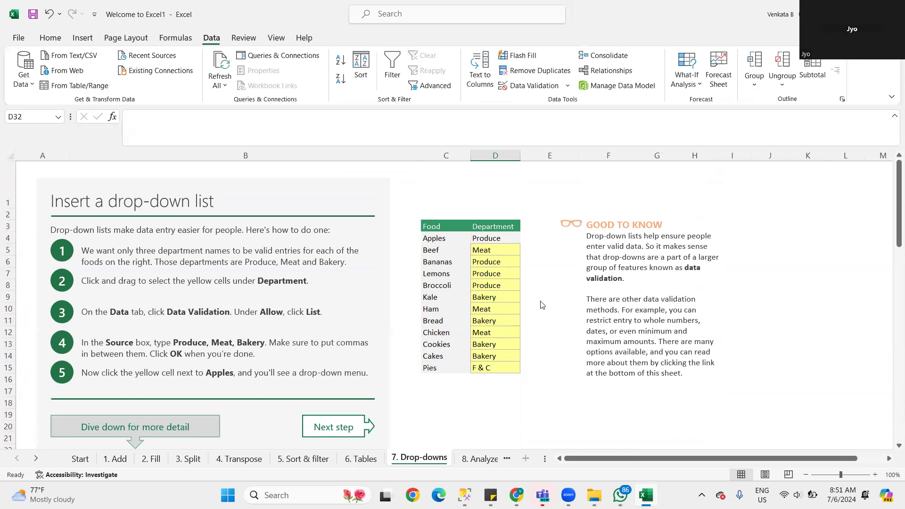
pyautogui.scroll(-5, 543, 305)
pyautogui.scroll(-2, 492, 290)
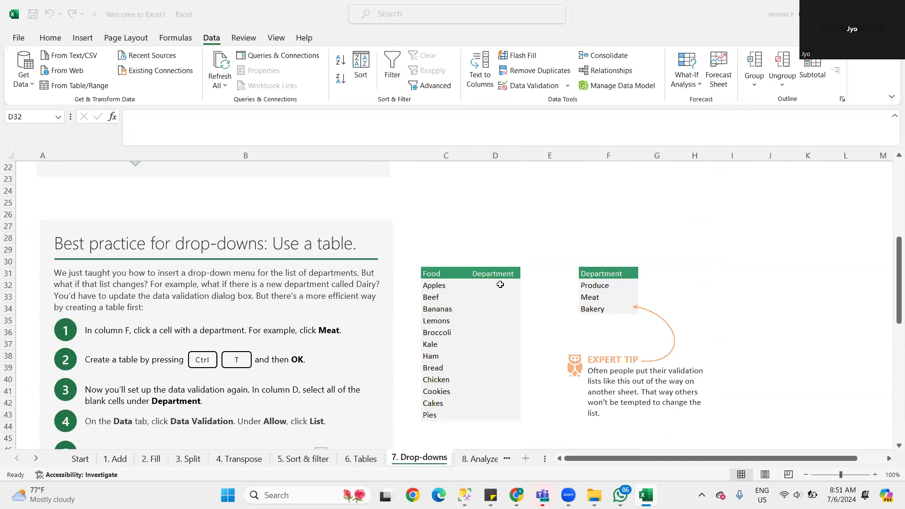
pyautogui.click(499, 285)
pyautogui.scroll(3, 491, 270)
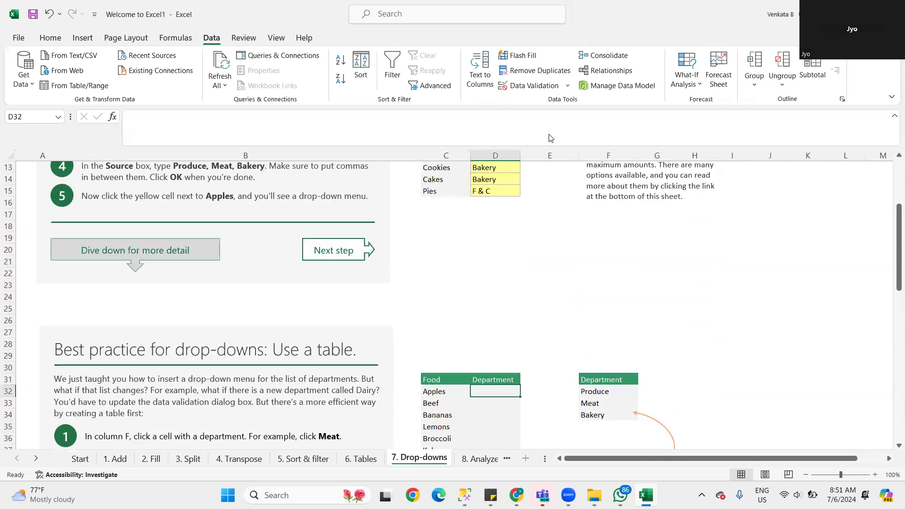
pyautogui.scroll(-1, 426, 267)
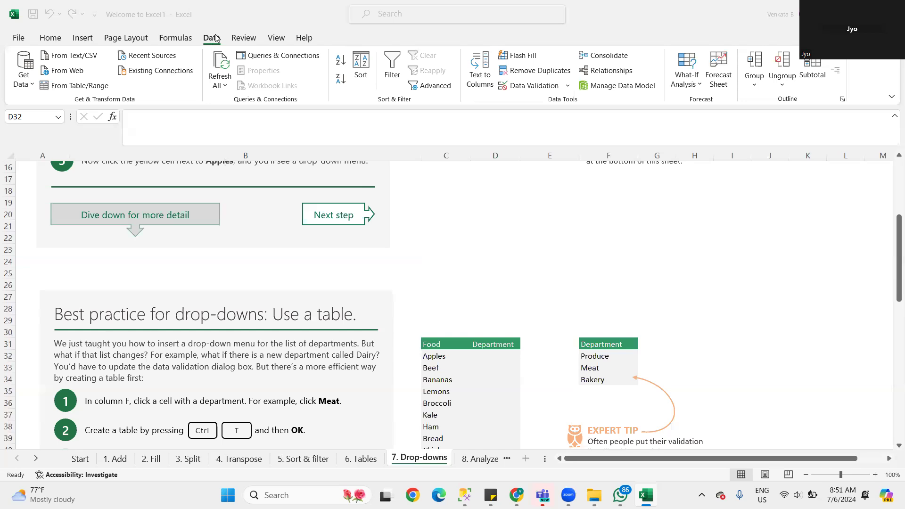
pyautogui.click(569, 86)
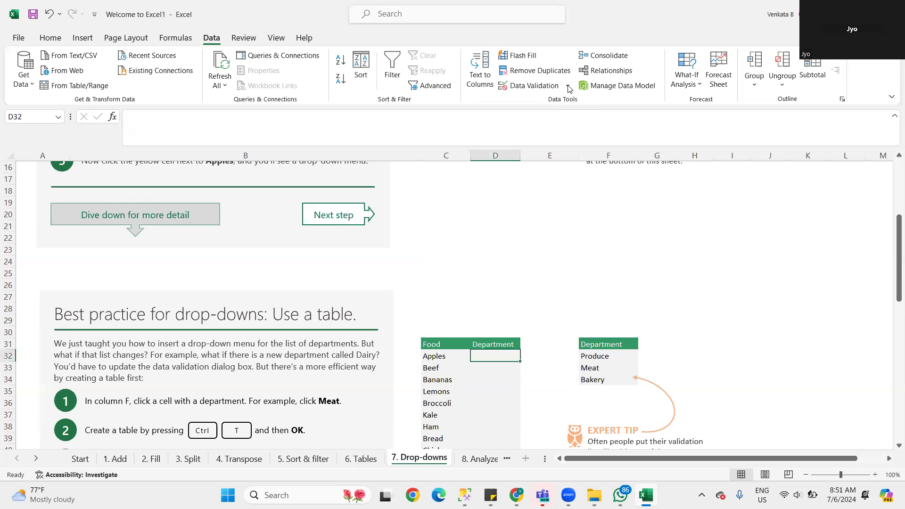
pyautogui.click(532, 86)
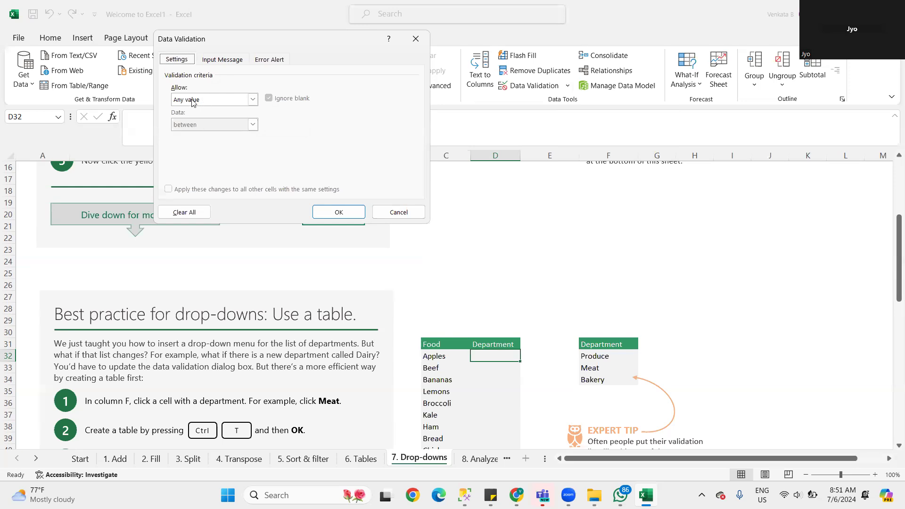
pyautogui.click(253, 99)
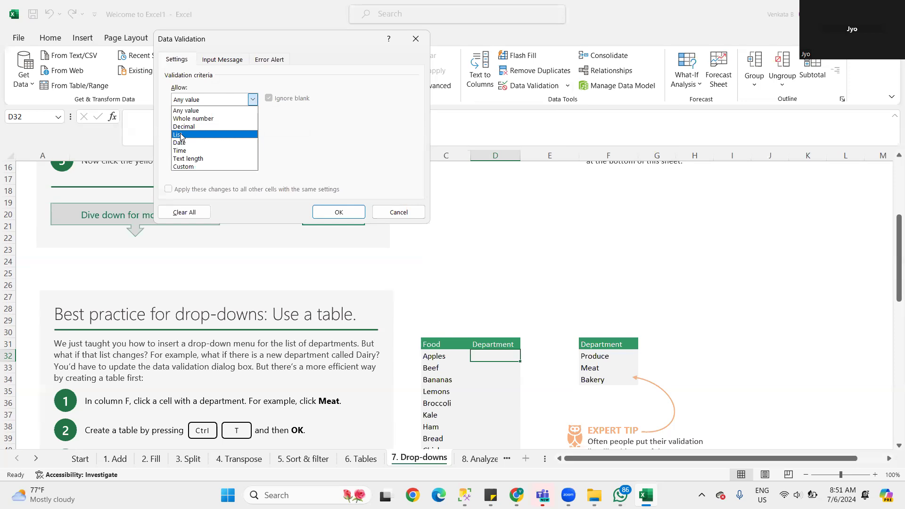
pyautogui.click(181, 135)
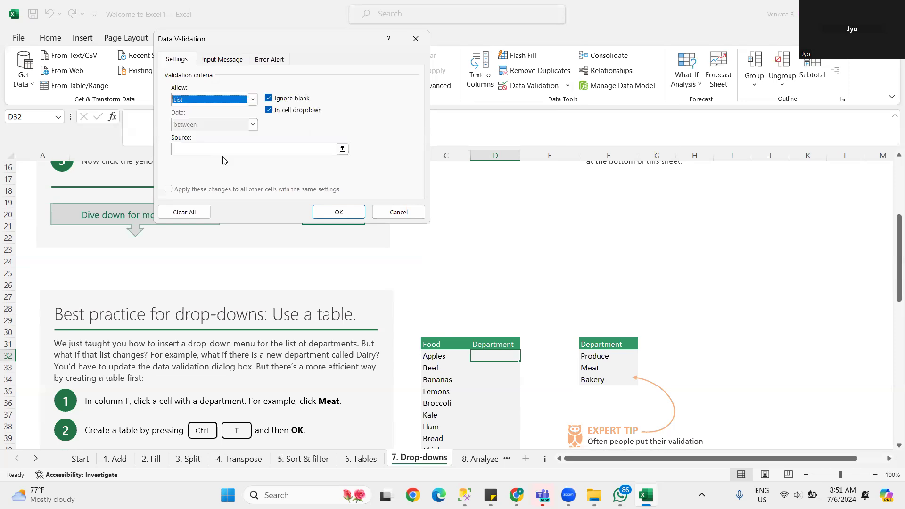
# Step: Use the department names in F32:F34 as the list source and apply the validation rule
pyautogui.click(286, 149)
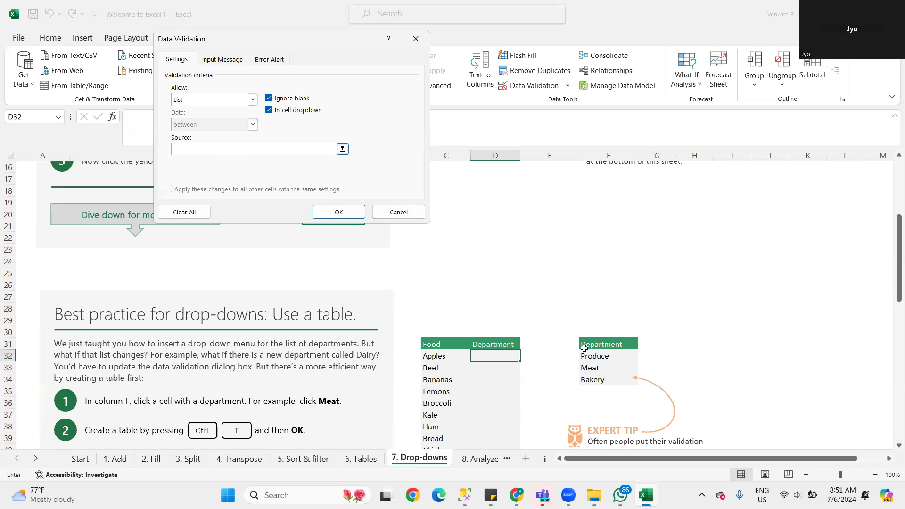
pyautogui.click(595, 359)
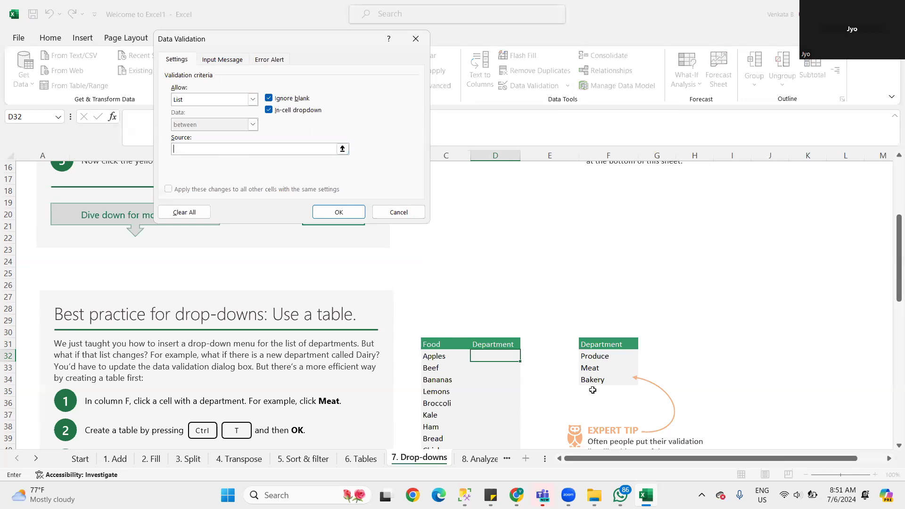
pyautogui.moveTo(595, 358); pyautogui.dragTo(592, 379)
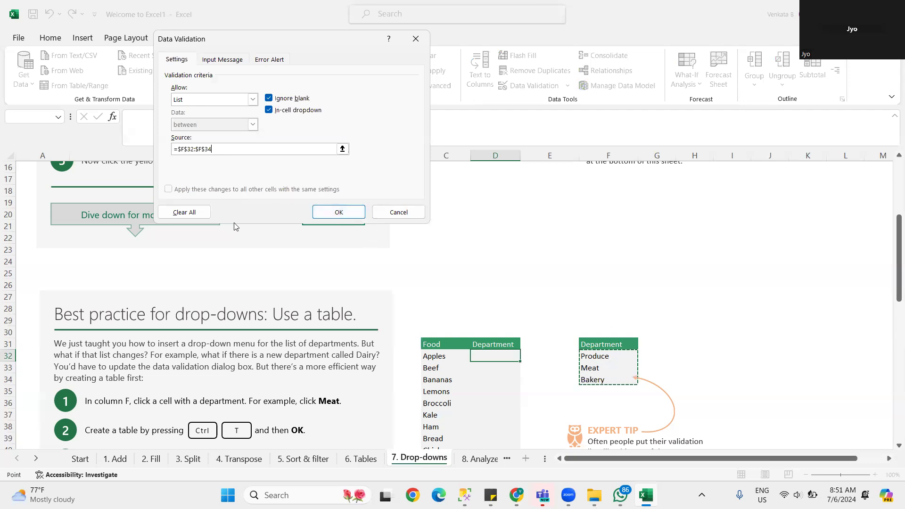
pyautogui.click(339, 213)
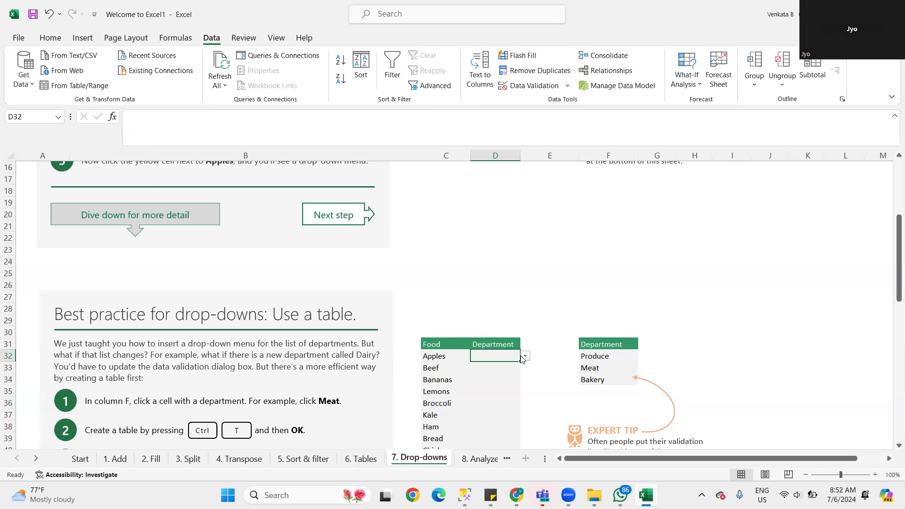
# Step: Choose Produce from the drop-down list for Apples in D32 and fill it down the Department column to Pies
pyautogui.click(526, 356)
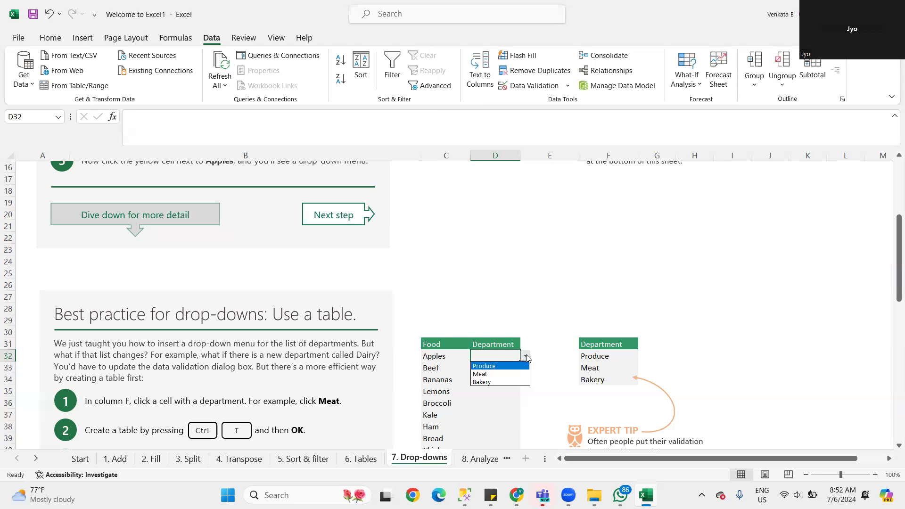
pyautogui.click(487, 365)
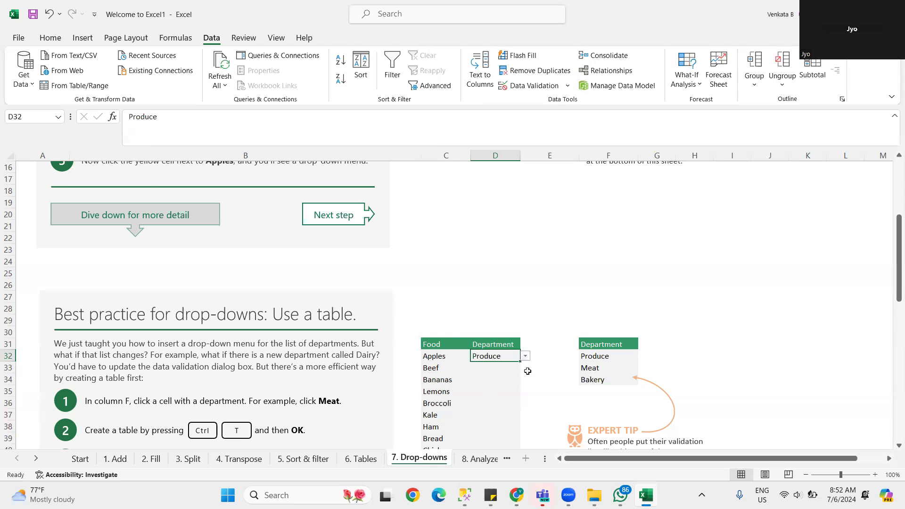
pyautogui.press('Return')
pyautogui.click(516, 360)
pyautogui.doubleClick(520, 361)
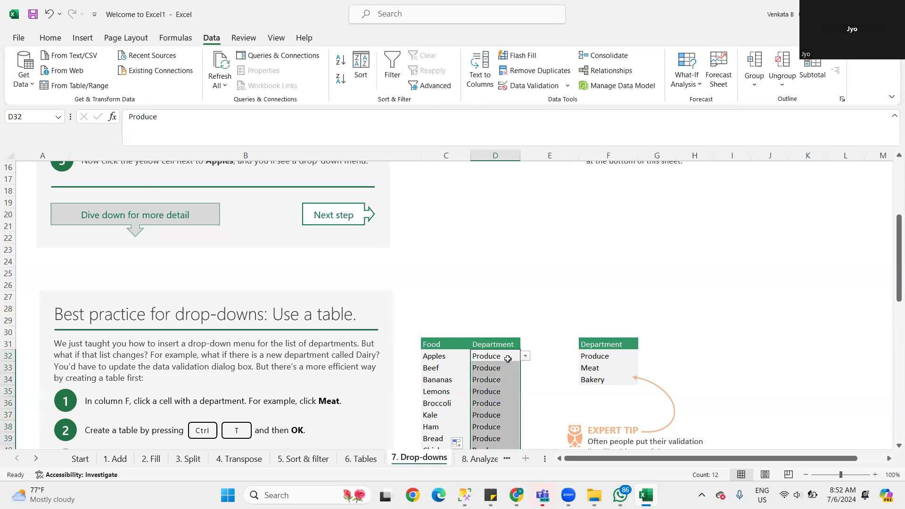
# Step: Choose Meat for Beef in D33 and Bakery for Bananas in D34 from their drop-down lists
pyautogui.press('Down')
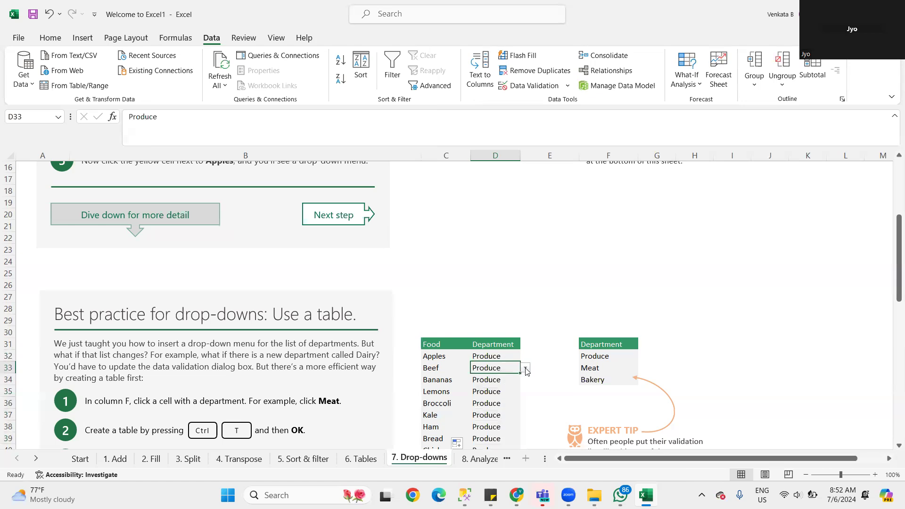
pyautogui.click(525, 368)
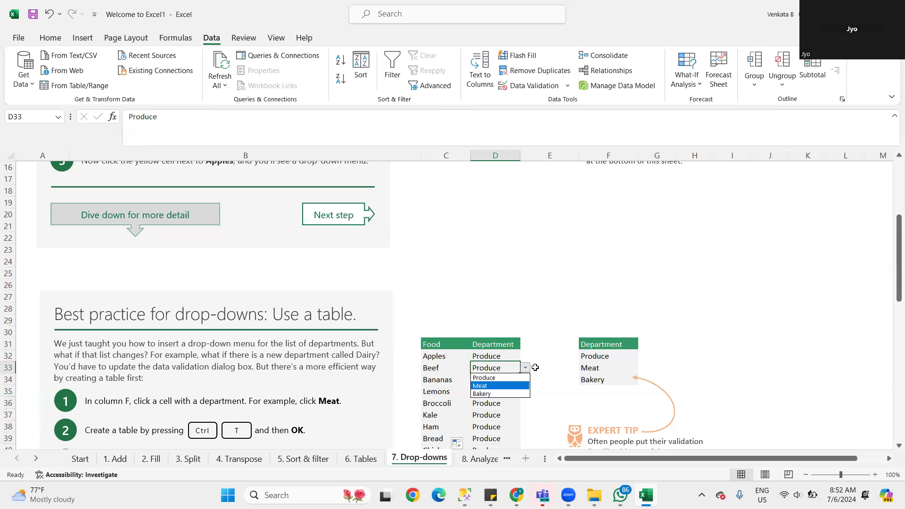
pyautogui.click(505, 384)
pyautogui.click(506, 382)
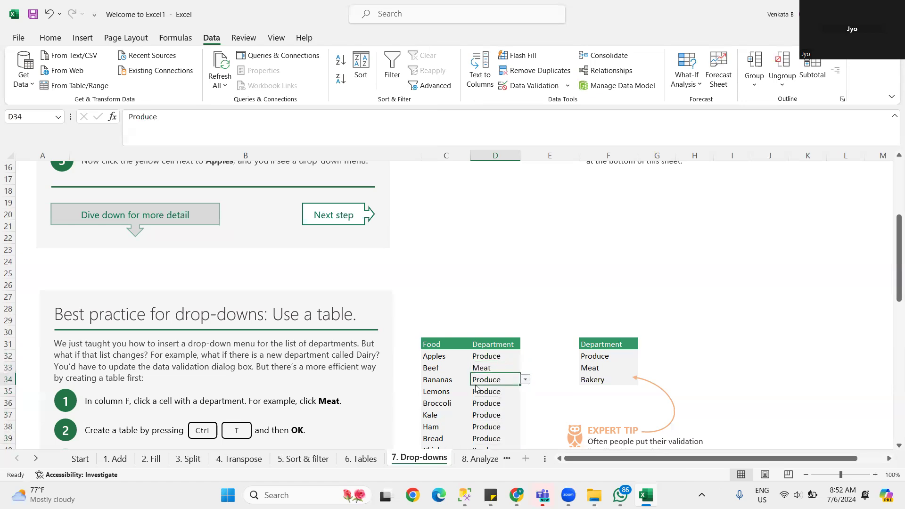
pyautogui.click(526, 380)
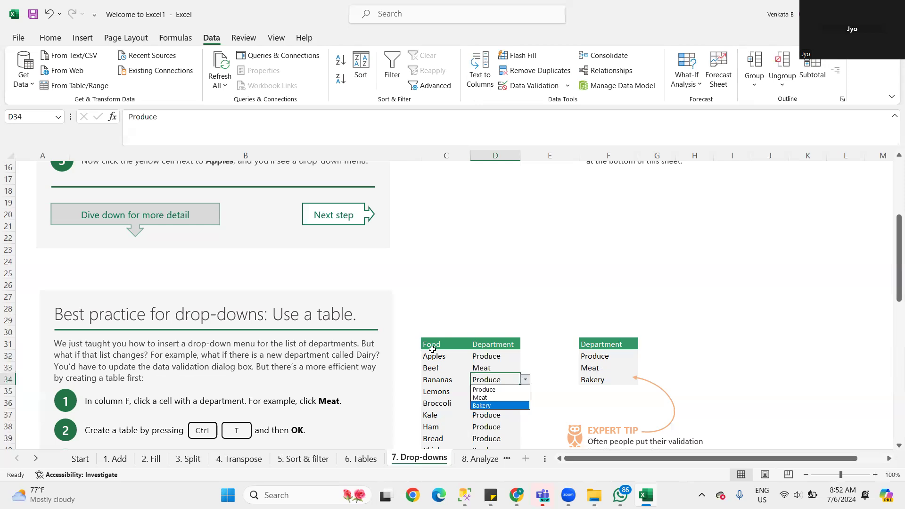
pyautogui.press('Return')
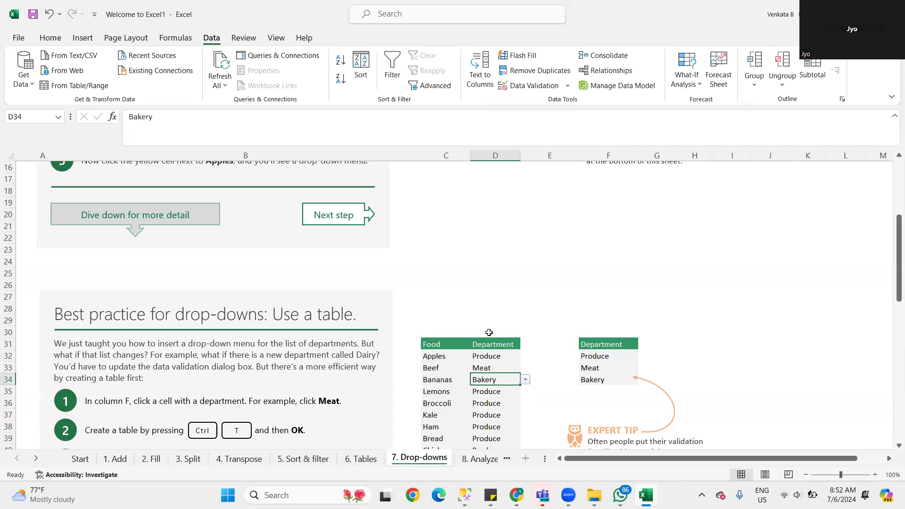
pyautogui.scroll(2, 486, 333)
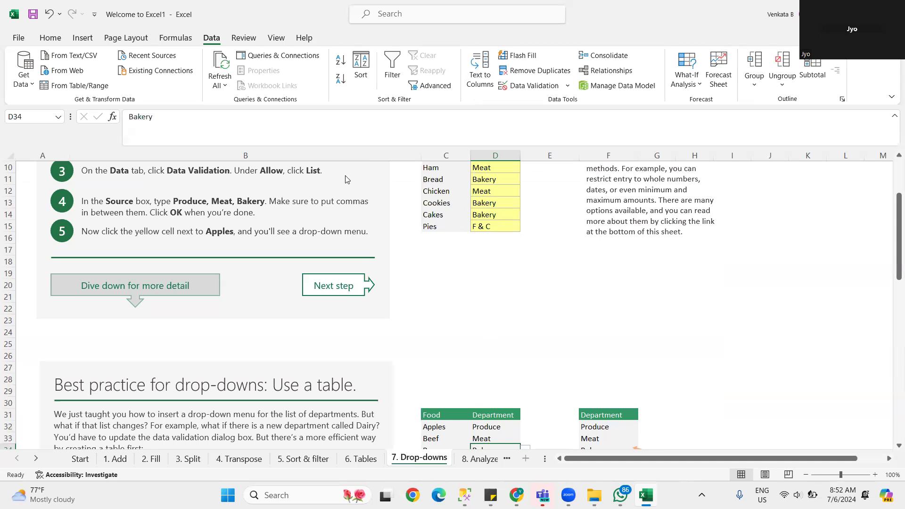
# Step: Go to the desktop, launch Excel again and create a blank workbook in a maximized window
pyautogui.press('super+d')
pyautogui.rightClick(350, 201)
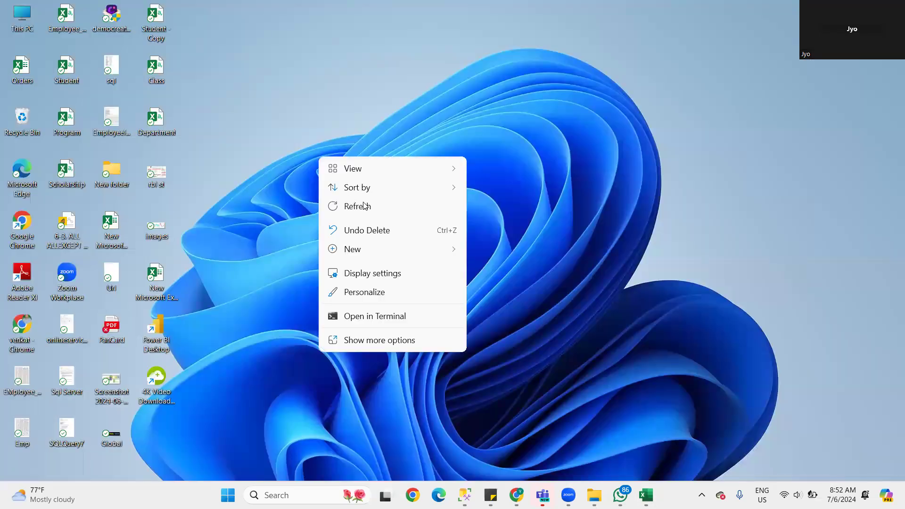
pyautogui.click(328, 386)
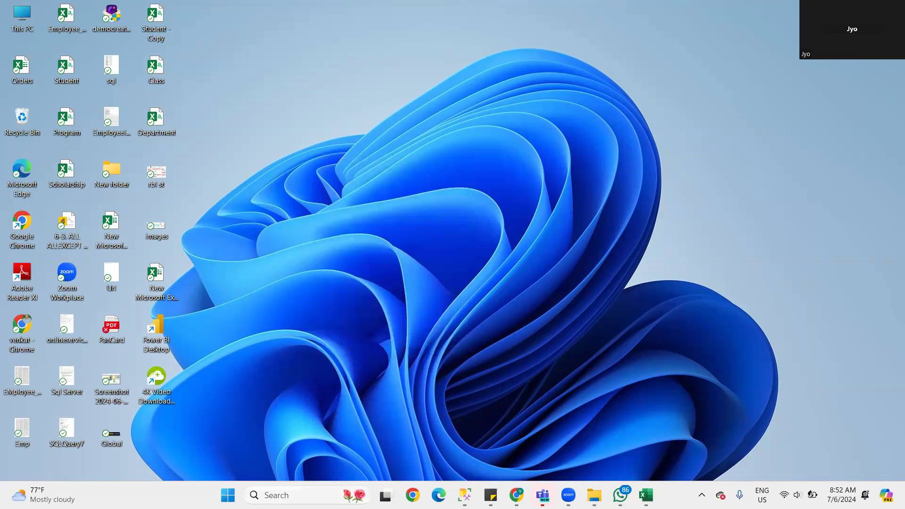
pyautogui.click(294, 495)
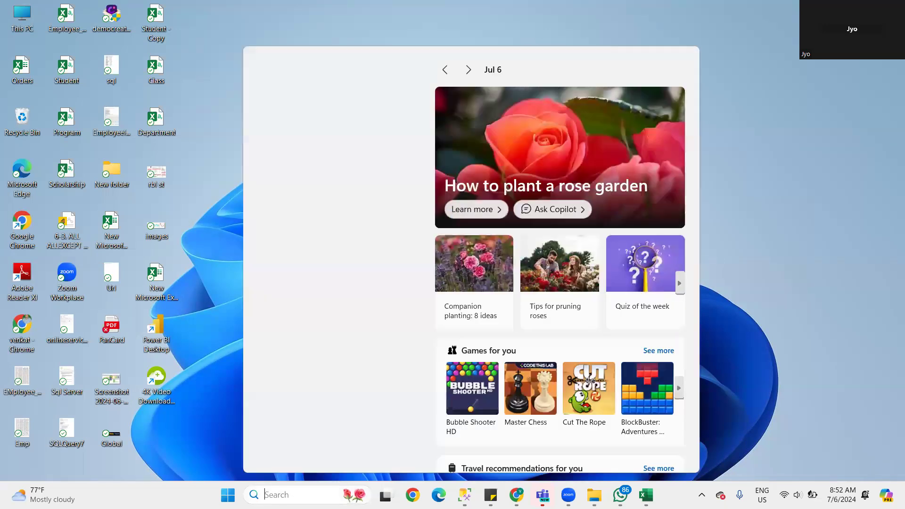
pyautogui.write('E')
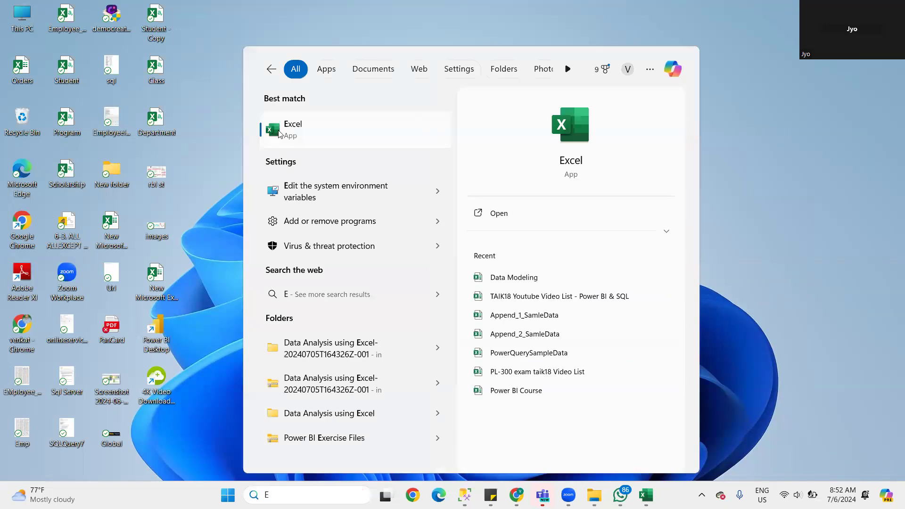
pyautogui.click(325, 136)
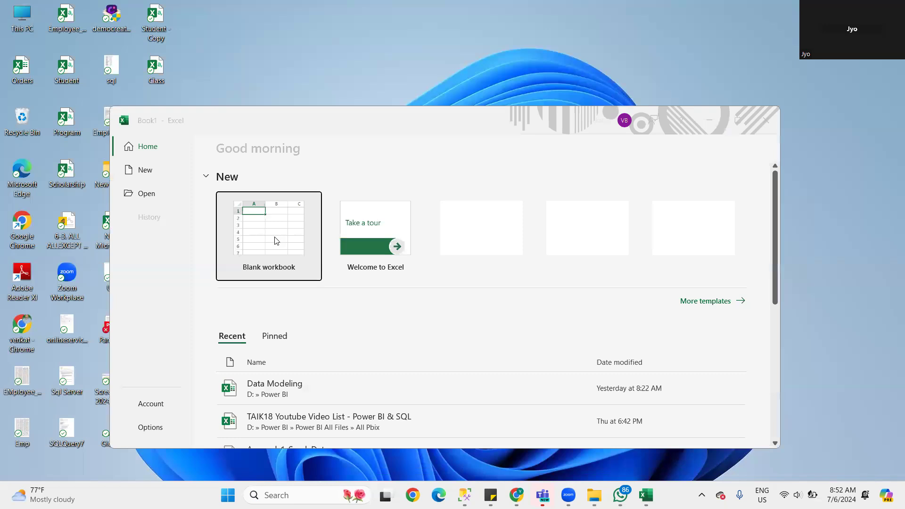
pyautogui.click(279, 242)
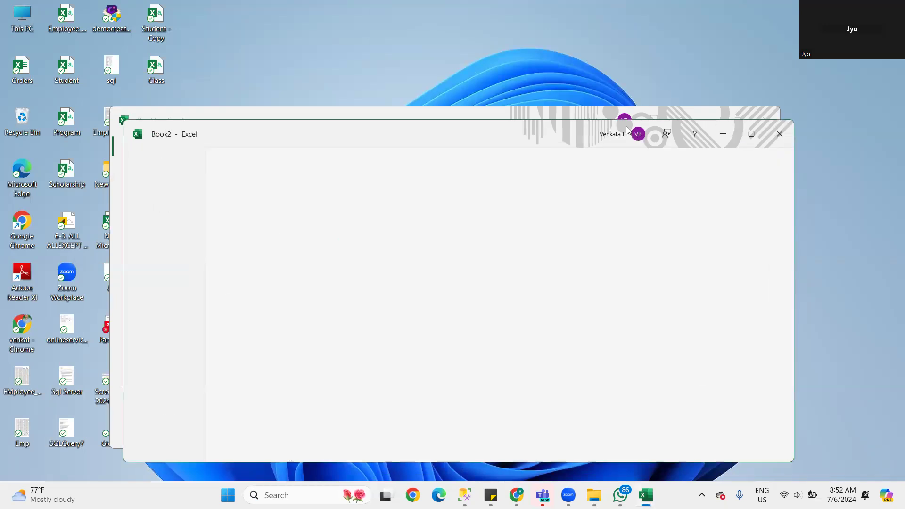
pyautogui.click(753, 135)
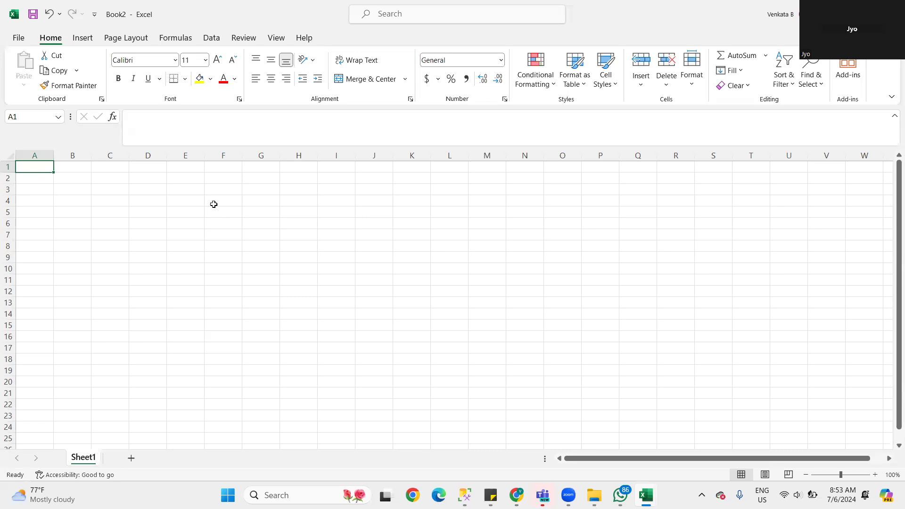
# Step: Enter 1 in cell E5 and 2 in cell E6 of the blank sheet
pyautogui.click(189, 210)
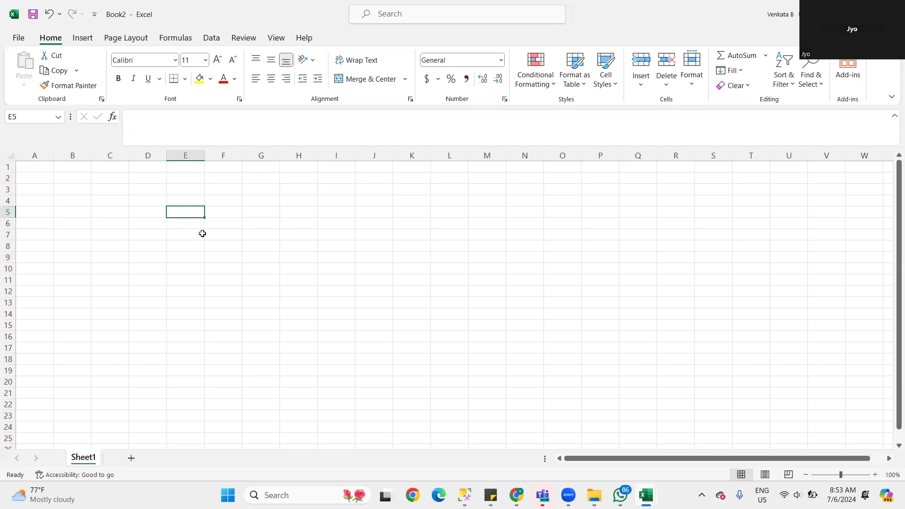
pyautogui.write('1')
pyautogui.hotkey('ctrl', 'Return')
pyautogui.click(196, 223)
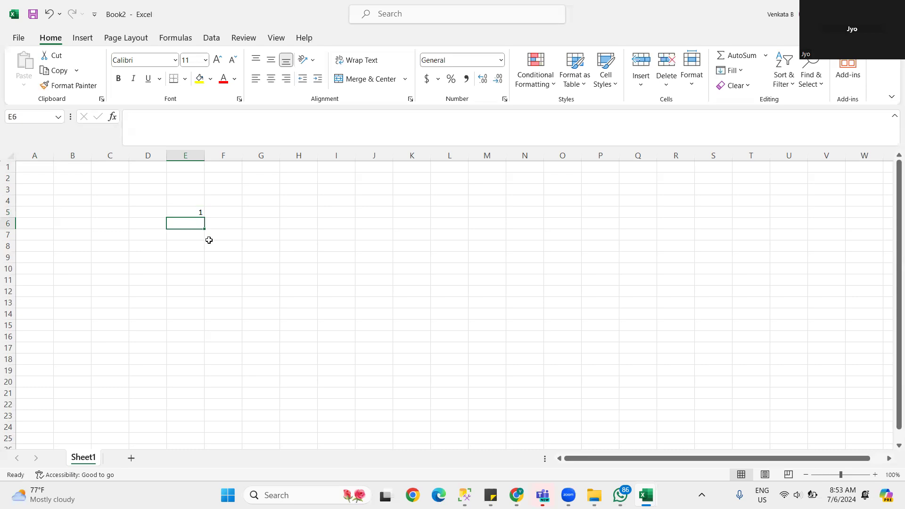
pyautogui.write('2')
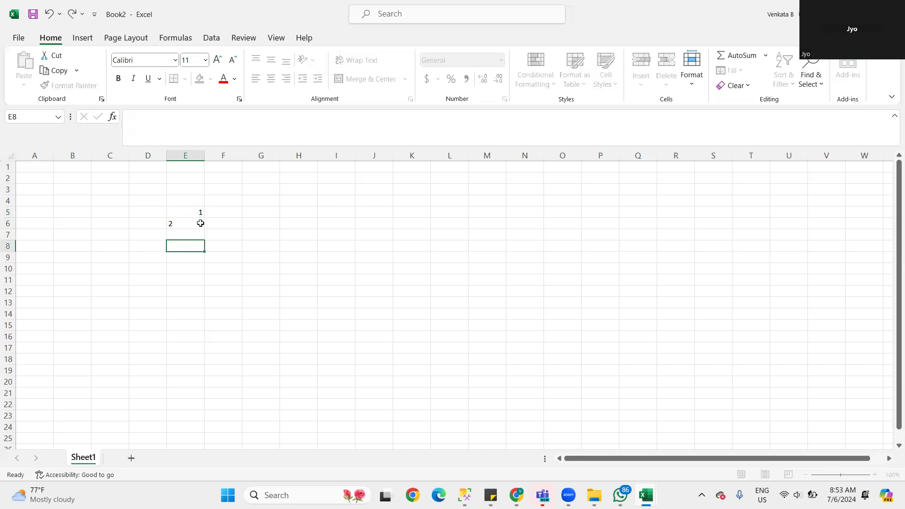
pyautogui.click(196, 215)
pyautogui.click(197, 223)
pyautogui.click(197, 213)
pyautogui.click(194, 219)
pyautogui.click(195, 214)
pyautogui.click(196, 222)
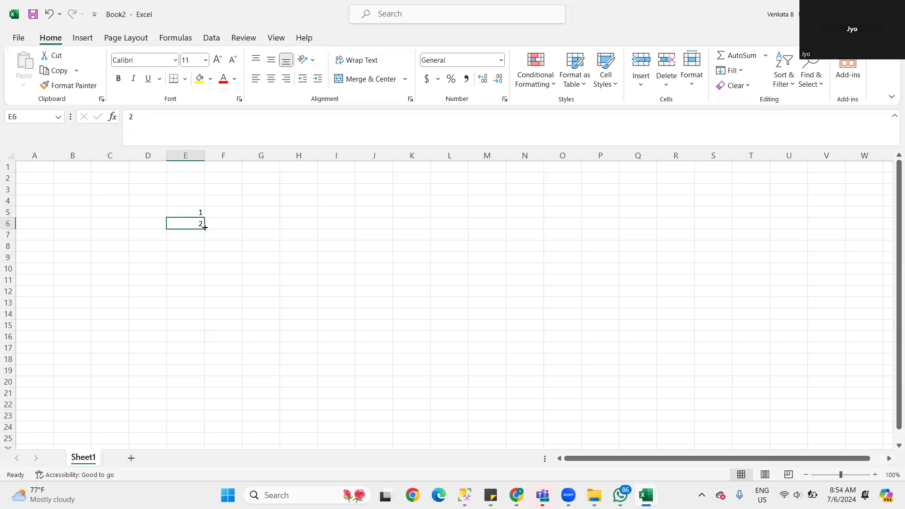
# Step: Fill column E from E6 down to E15 using the Fill Series option
pyautogui.moveTo(229, 405); pyautogui.dragTo(227, 340)
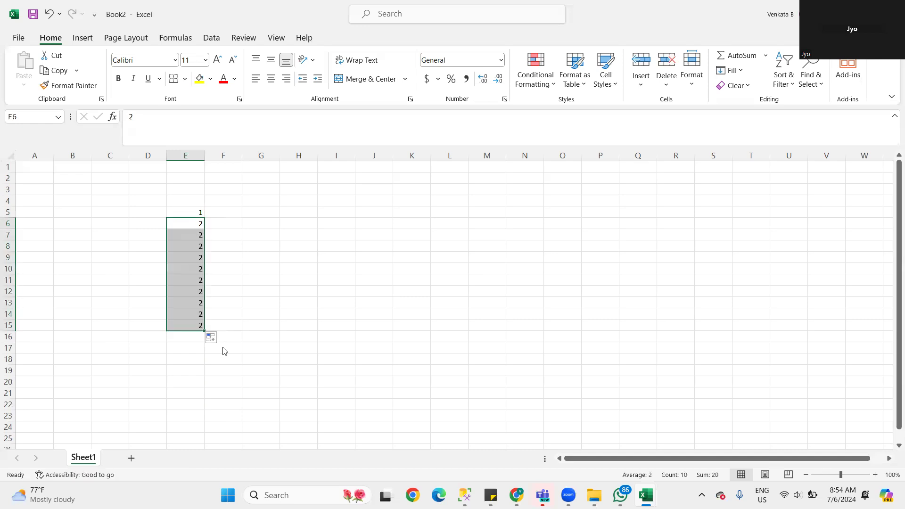
pyautogui.click(210, 337)
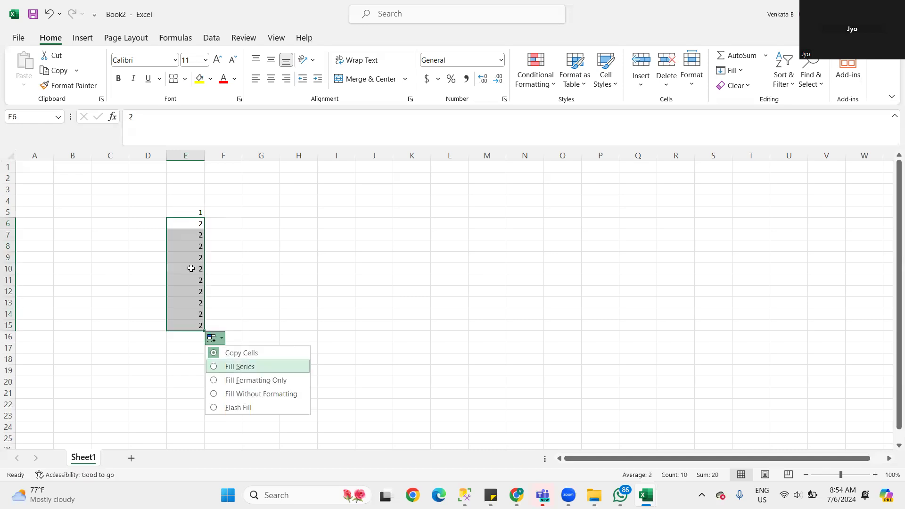
pyautogui.click(240, 367)
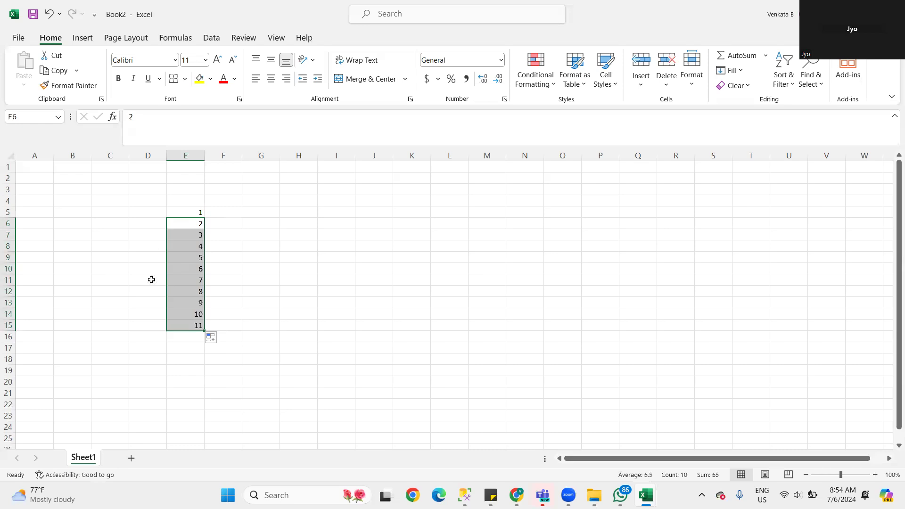
# Step: Enter the letters A, B and C in cells F5, F6 and F7 beside the number series
pyautogui.click(225, 210)
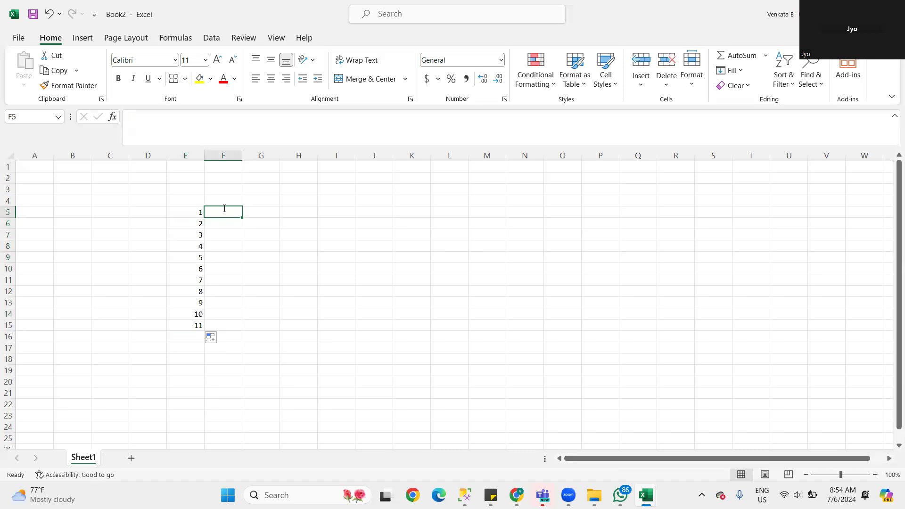
pyautogui.write('ABC')
pyautogui.press('BackSpace')
pyautogui.press('BackSpace')
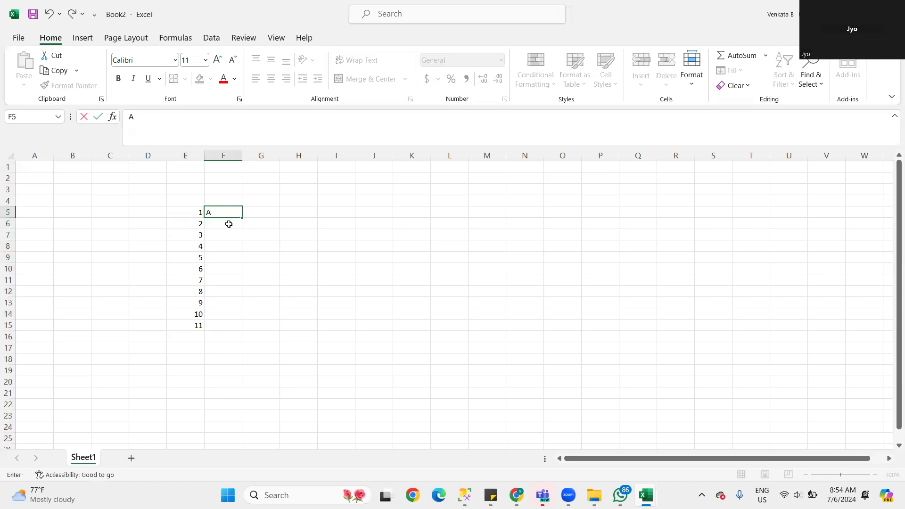
pyautogui.click(228, 224)
pyautogui.write('B')
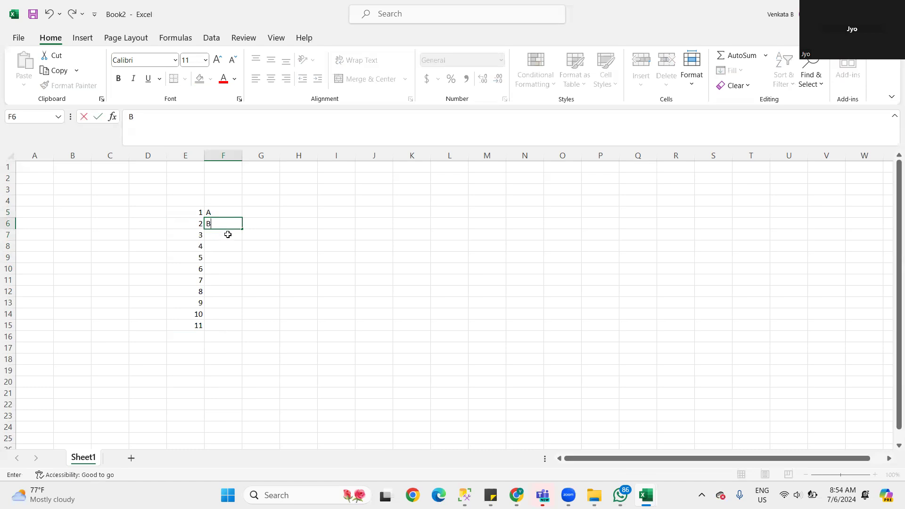
pyautogui.click(228, 235)
pyautogui.write('C')
pyautogui.click(245, 266)
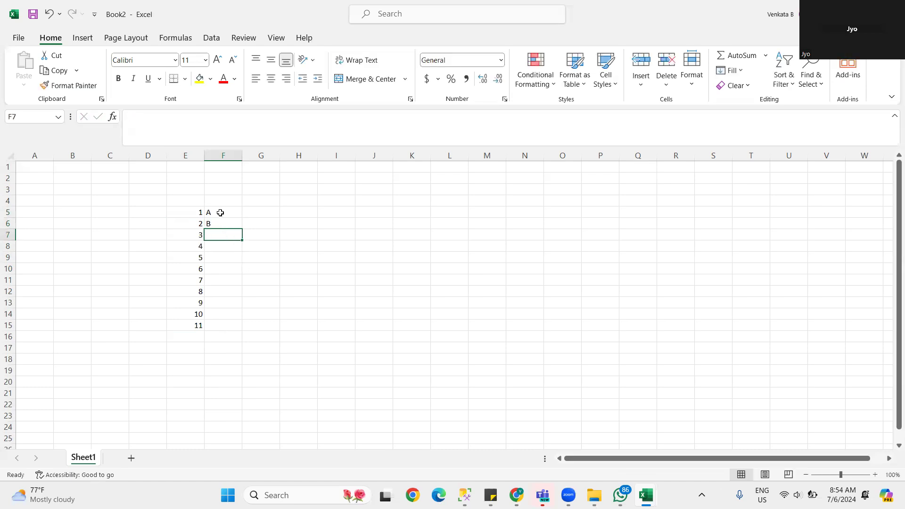
pyautogui.click(220, 232)
# Step: Try filling the letter A from F5 down to F7, then undo the fill
pyautogui.click(216, 211)
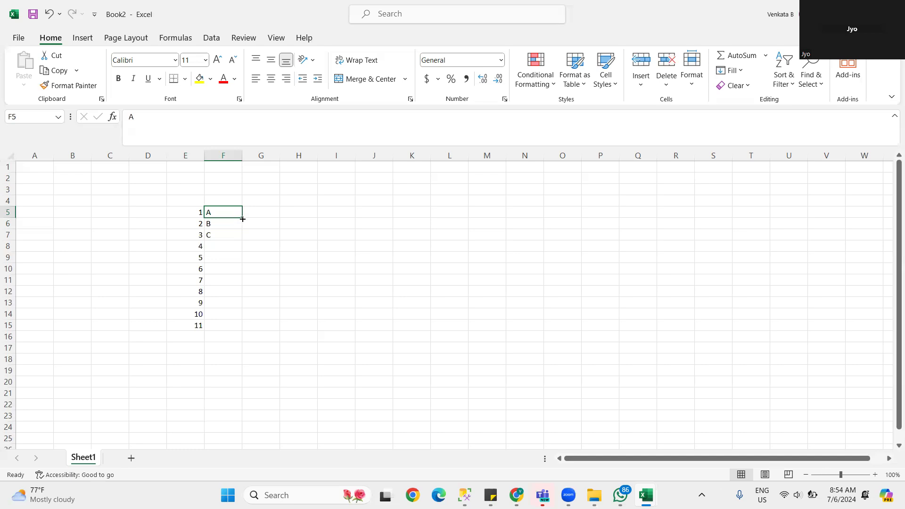
pyautogui.moveTo(242, 217); pyautogui.dragTo(241, 240)
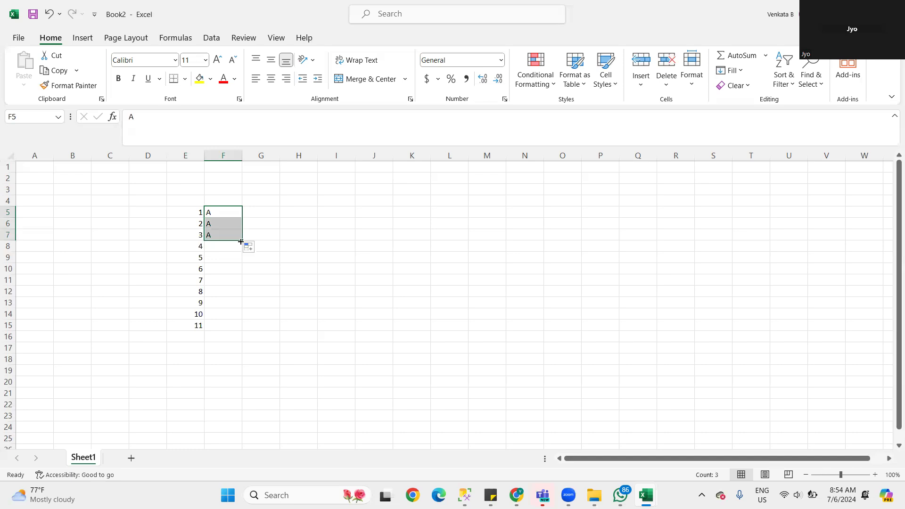
pyautogui.click(224, 223)
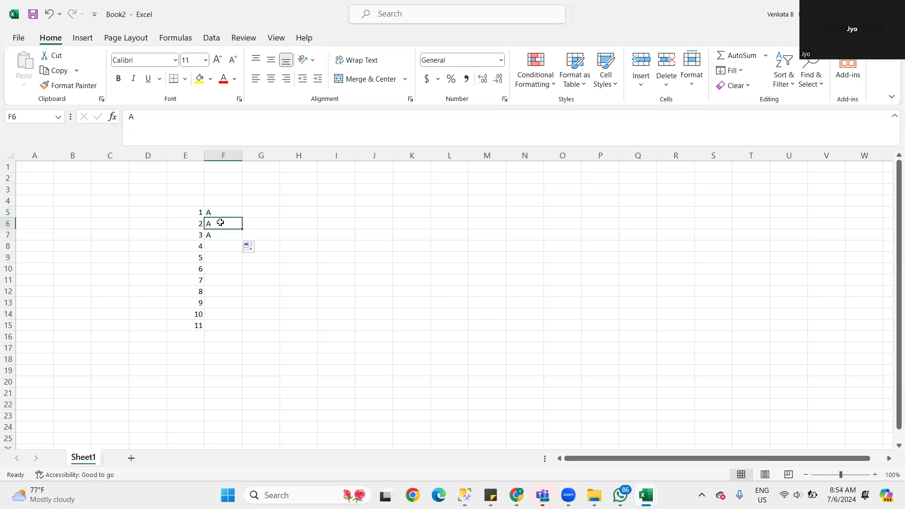
pyautogui.hotkey('ctrl', 'z')
# Step: Try extending the letters from F7 down to F15 with the fill options, then undo the fill
pyautogui.click(240, 238)
pyautogui.moveTo(242, 241); pyautogui.dragTo(242, 331)
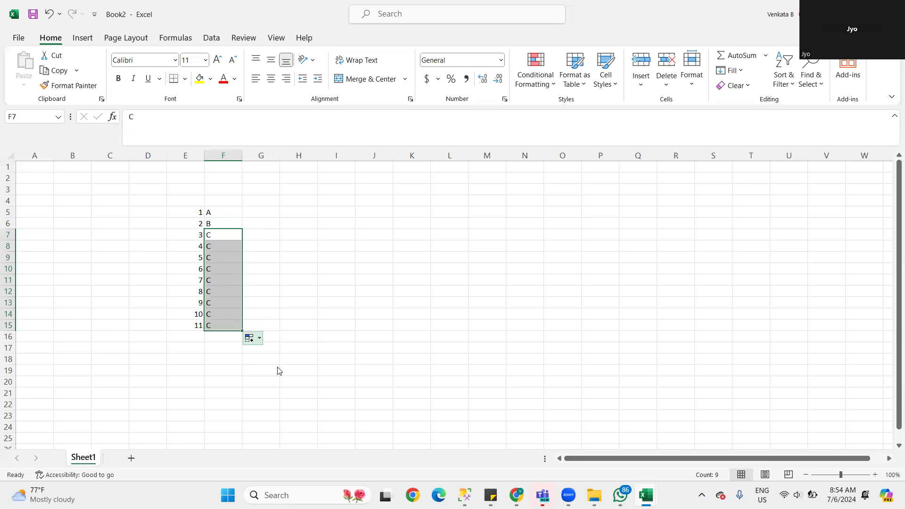
pyautogui.click(259, 339)
pyautogui.click(277, 369)
pyautogui.hotkey('ctrl', 'z')
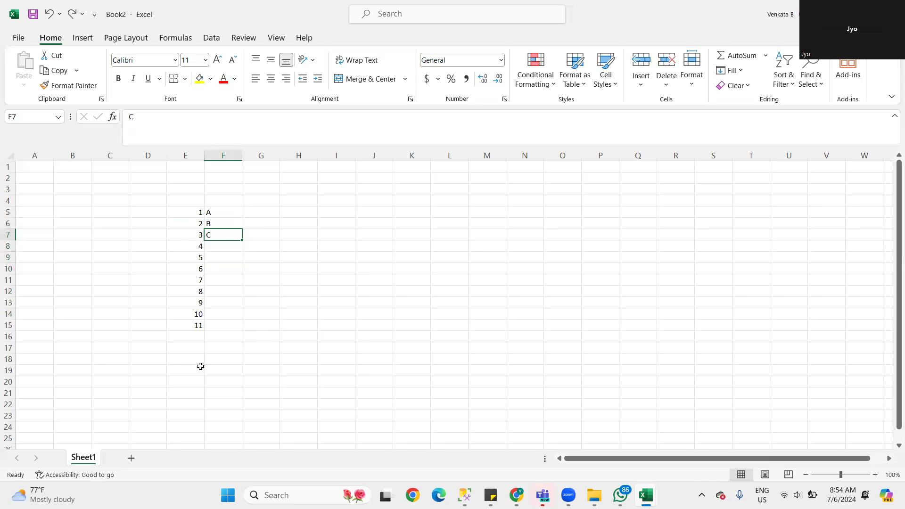
pyautogui.press('Left')
pyautogui.press('Down')
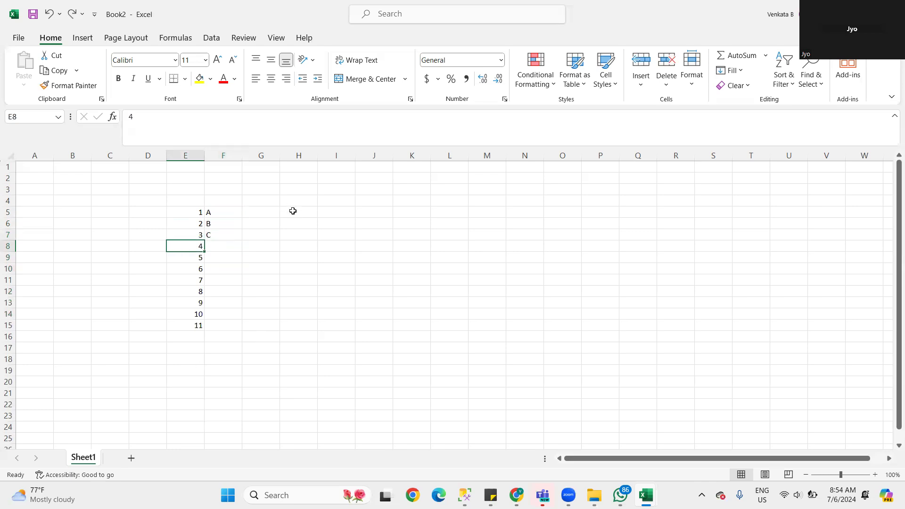
# Step: Enter Sunday in H5 and fill the weekday series down to Saturday in H11
pyautogui.click(293, 211)
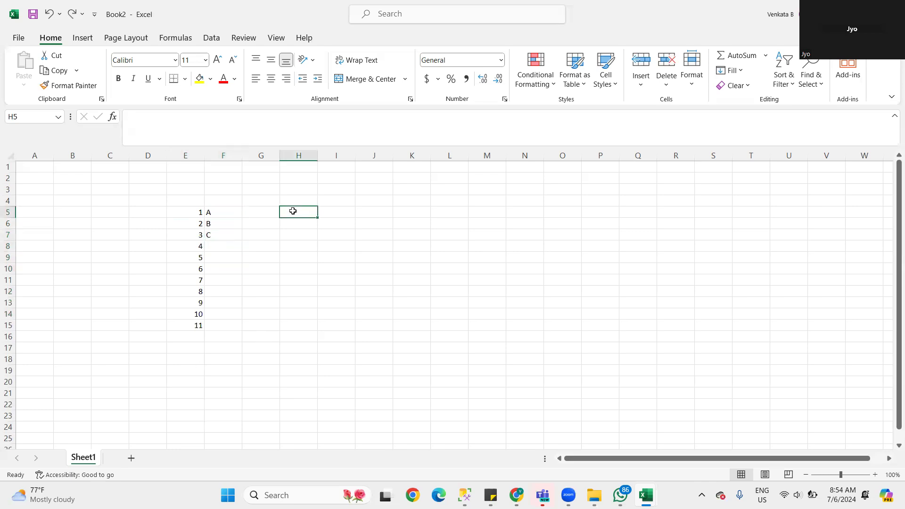
pyautogui.write('Sunday')
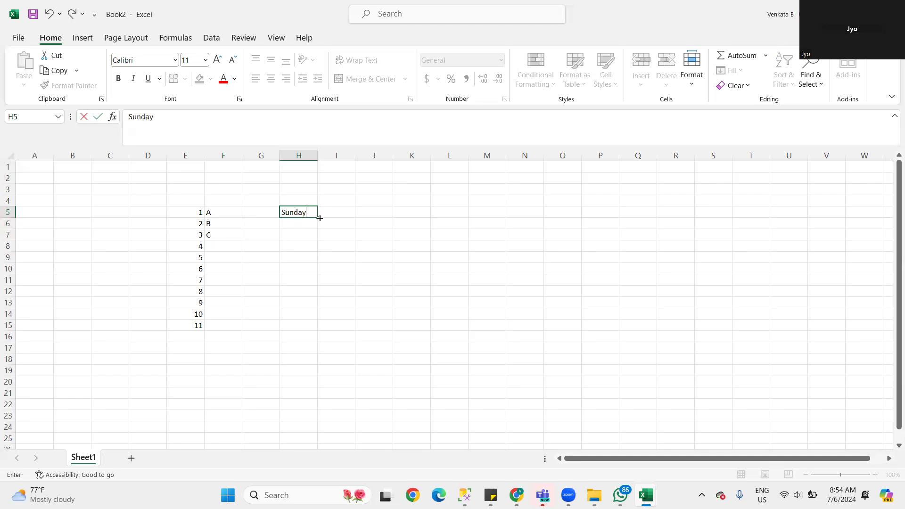
pyautogui.press('Return')
pyautogui.click(315, 213)
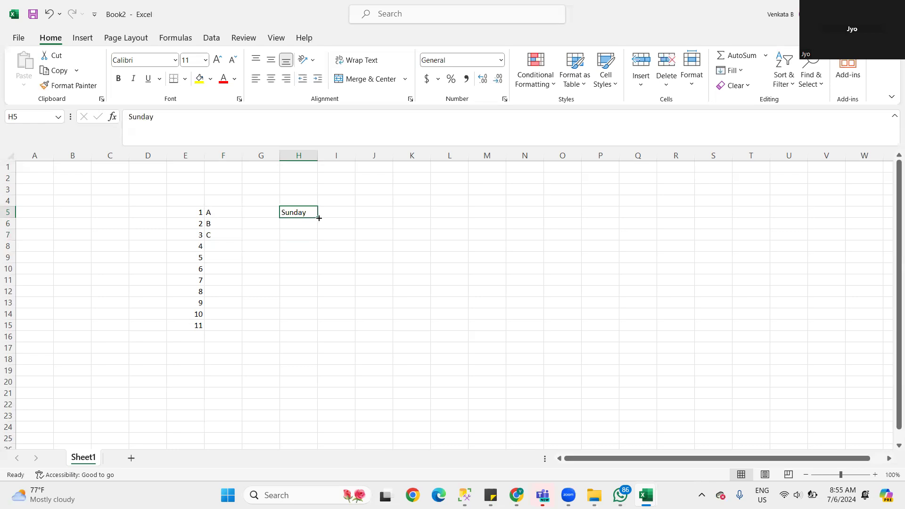
pyautogui.moveTo(319, 219); pyautogui.dragTo(319, 231)
pyautogui.moveTo(329, 346); pyautogui.dragTo(313, 294)
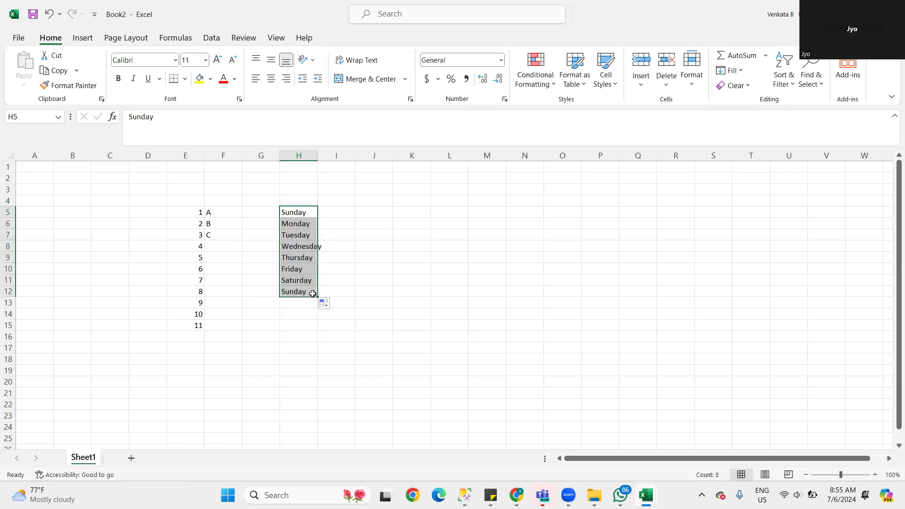
pyautogui.moveTo(318, 296); pyautogui.dragTo(316, 281)
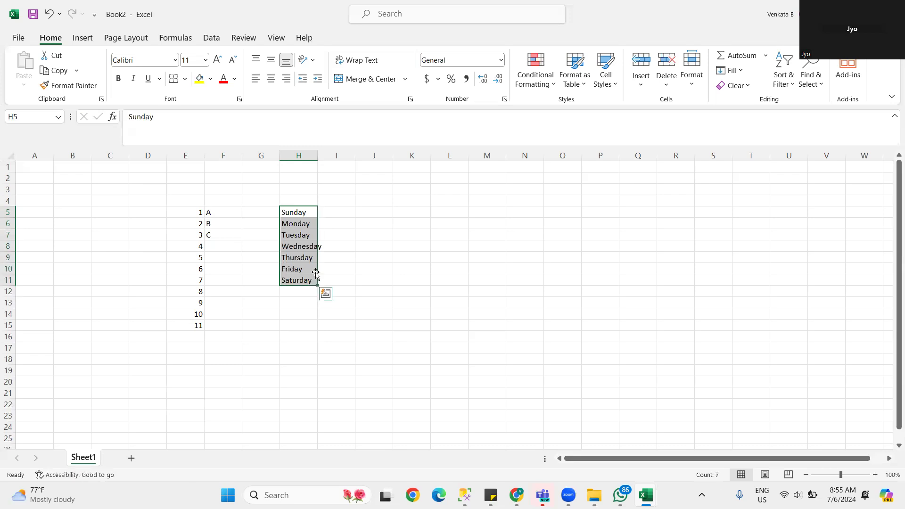
# Step: Enter Jan in I5 and fill the month series down to Dec in I16
pyautogui.click(336, 212)
pyautogui.doubleClick(336, 212)
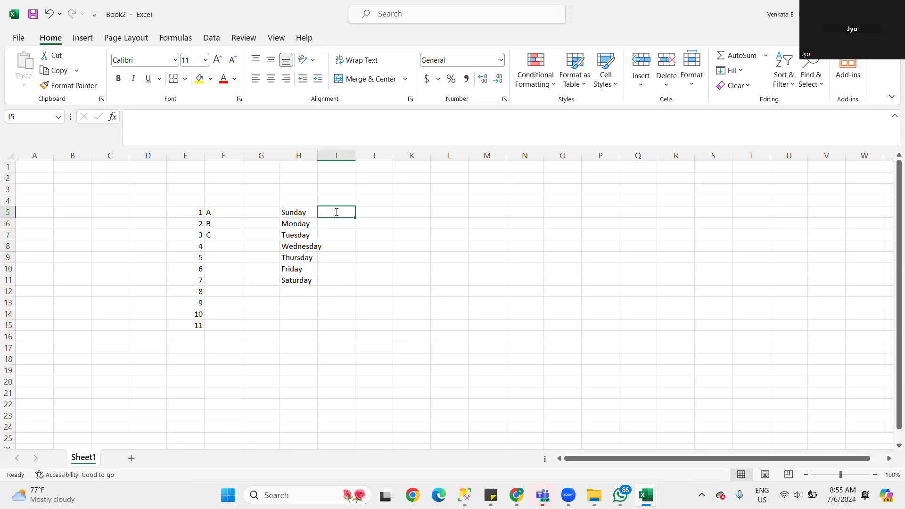
pyautogui.write('Jan')
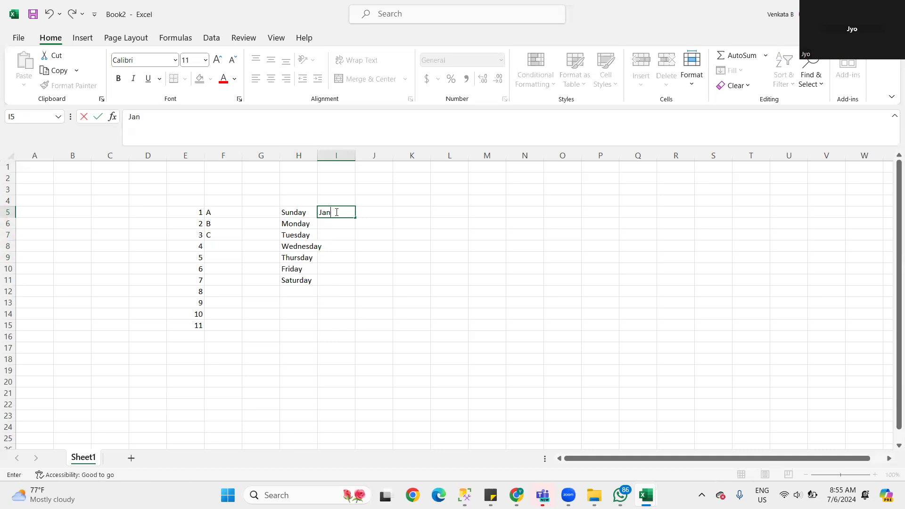
pyautogui.moveTo(354, 231); pyautogui.dragTo(356, 233)
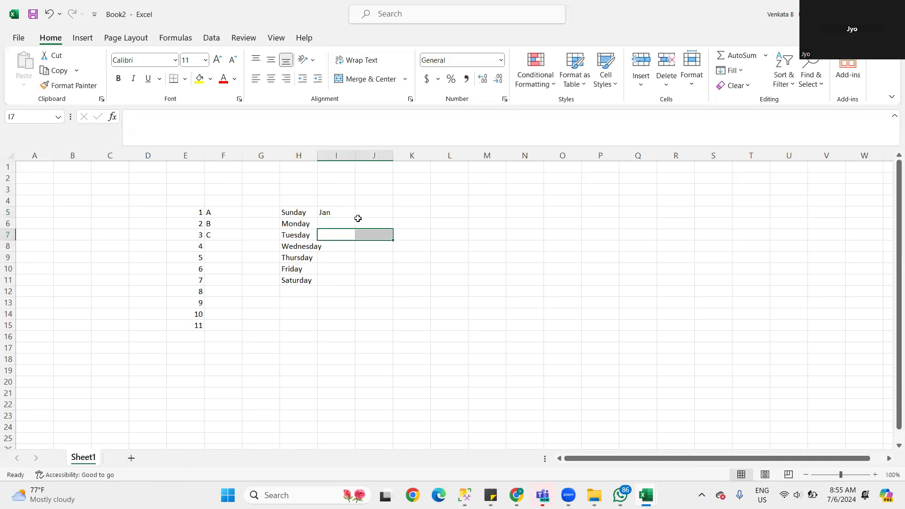
pyautogui.click(353, 216)
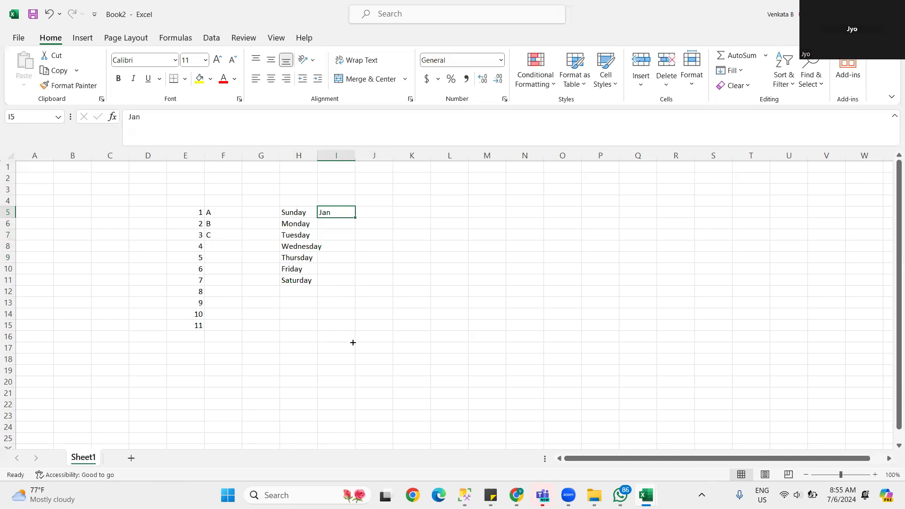
pyautogui.moveTo(353, 343); pyautogui.dragTo(353, 343)
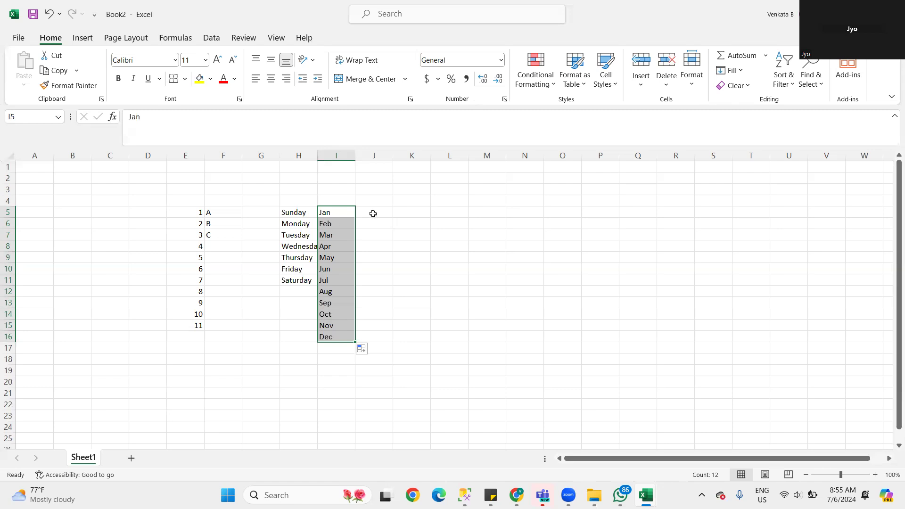
# Step: Select the weekday names in H5:H11 and choose orange as their font color in Format Cells
pyautogui.click(296, 212)
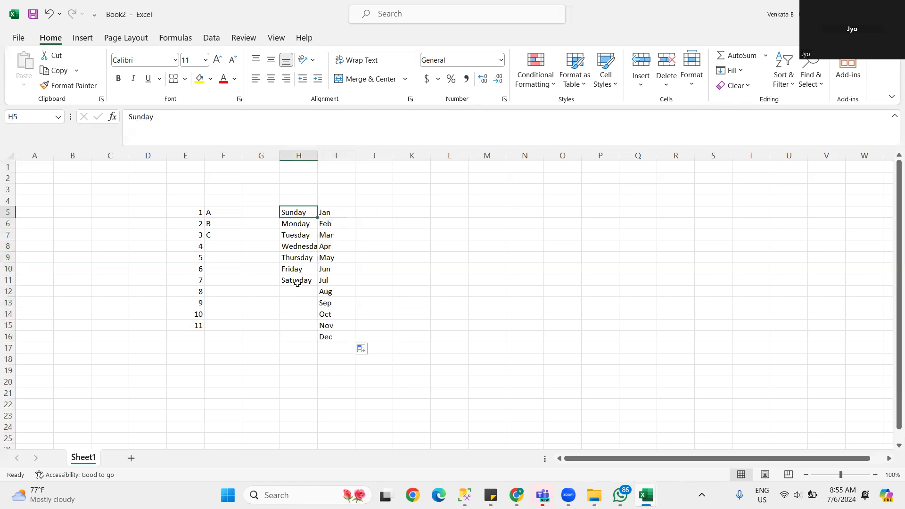
pyautogui.hotkey('ctrl', 'Down')
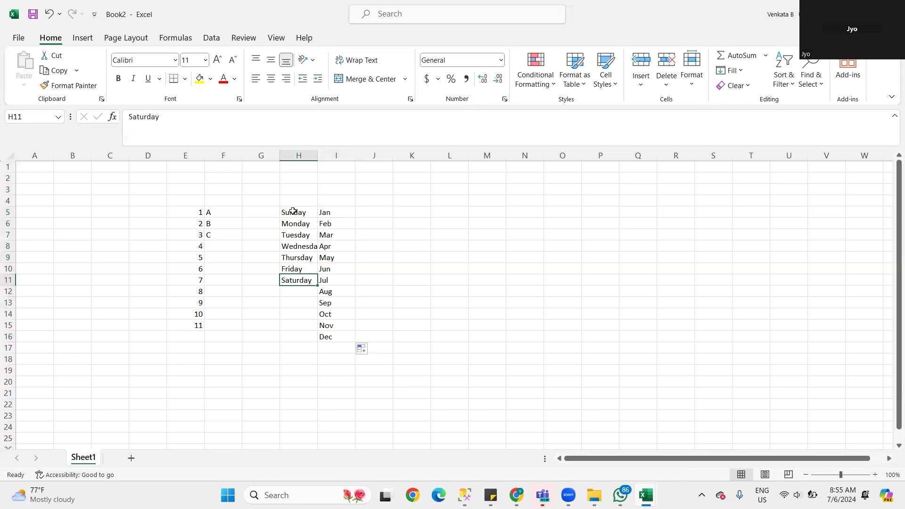
pyautogui.moveTo(293, 280); pyautogui.dragTo(300, 216)
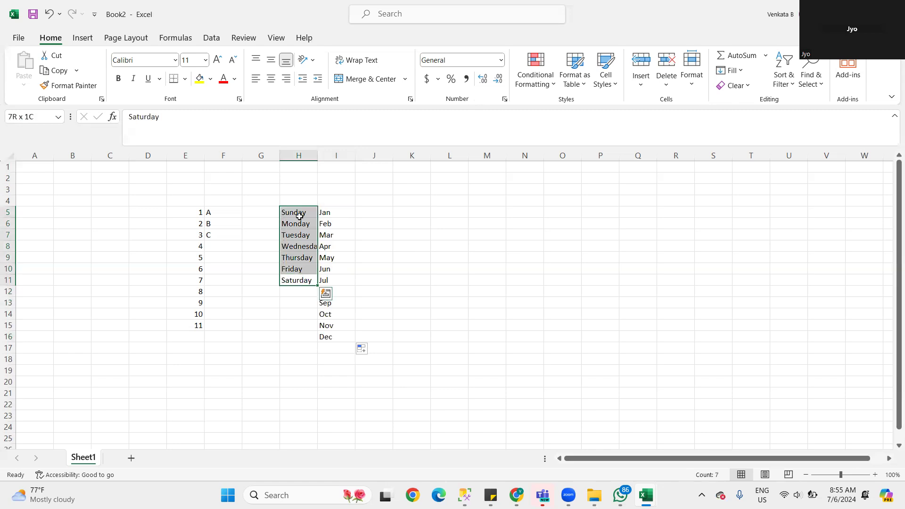
pyautogui.rightClick(300, 219)
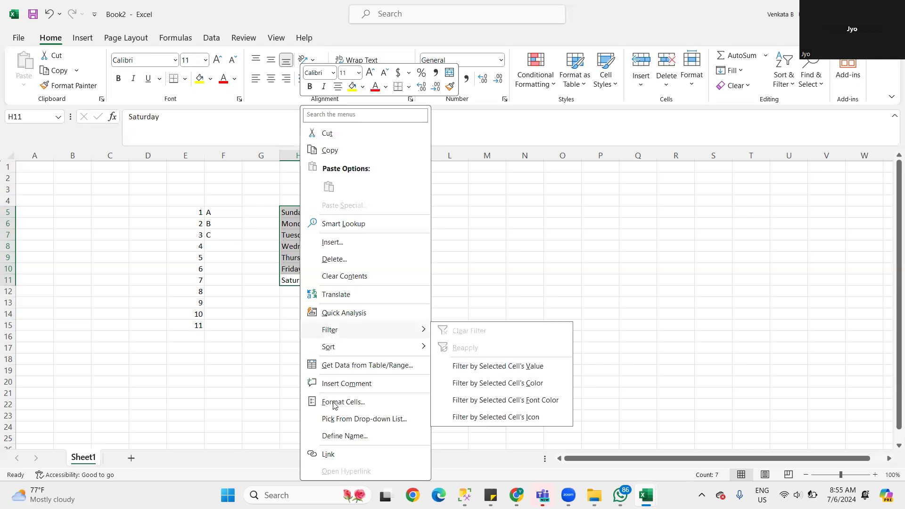
pyautogui.press('Escape')
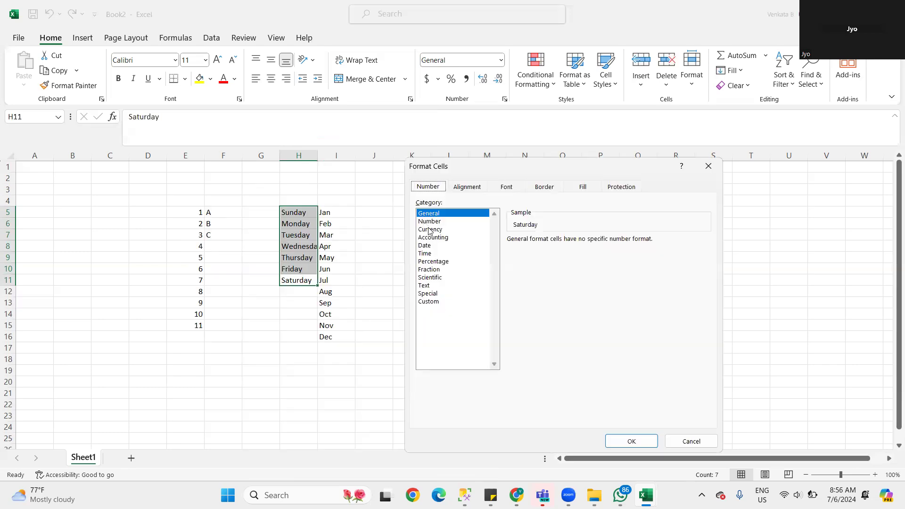
pyautogui.click(509, 189)
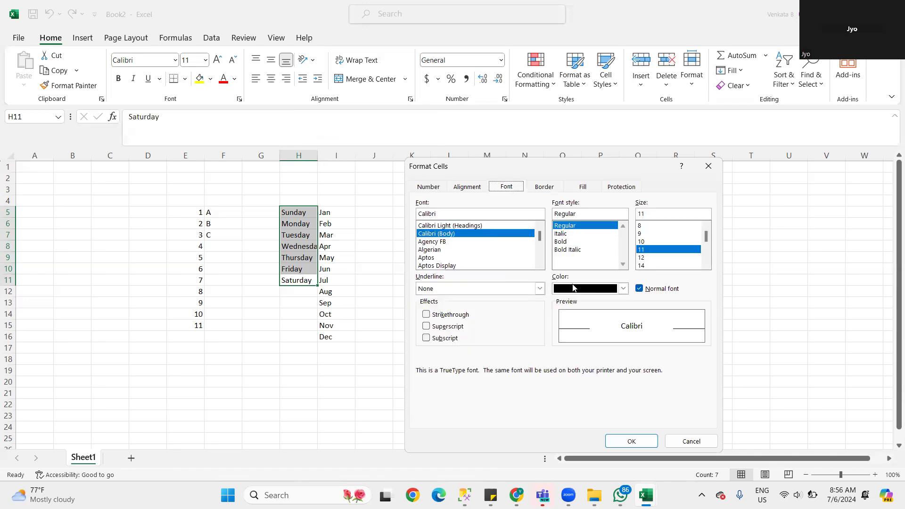
pyautogui.click(620, 289)
pyautogui.click(604, 336)
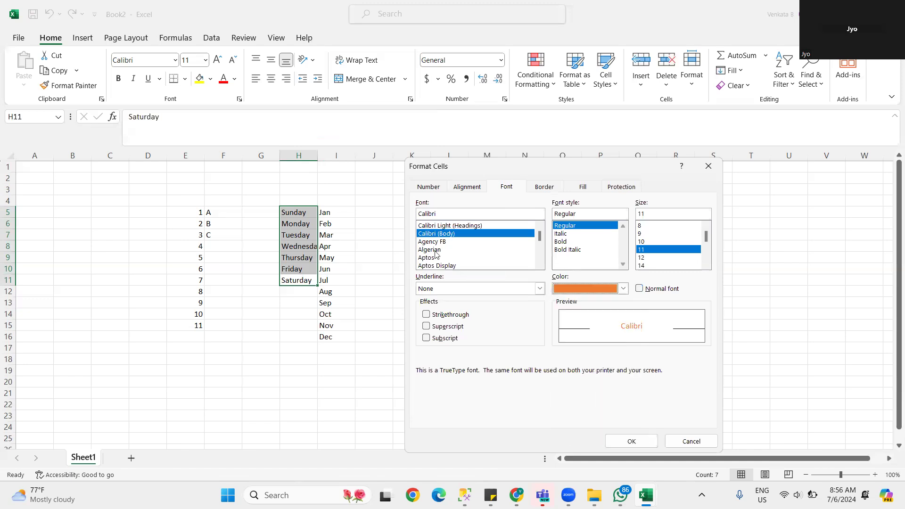
# Step: Choose Verdana as the font for the selected weekday cells
pyautogui.scroll(-5, 435, 255)
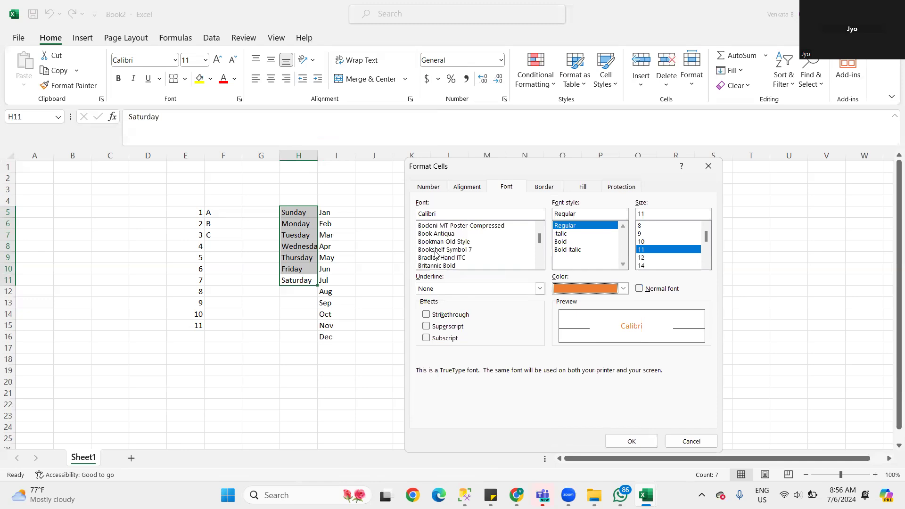
pyautogui.scroll(-6, 435, 255)
pyautogui.scroll(-6, 435, 255)
pyautogui.scroll(-6, 435, 254)
pyautogui.scroll(-6, 436, 254)
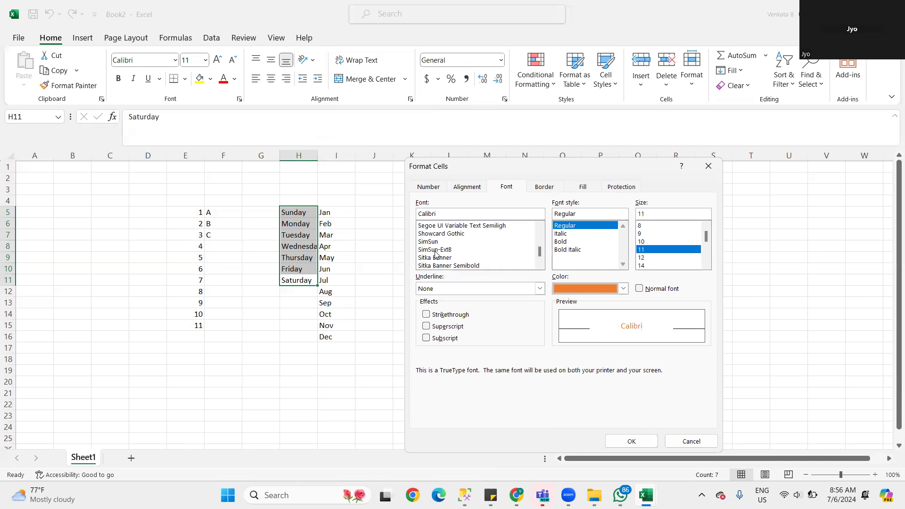
pyautogui.scroll(8, 435, 254)
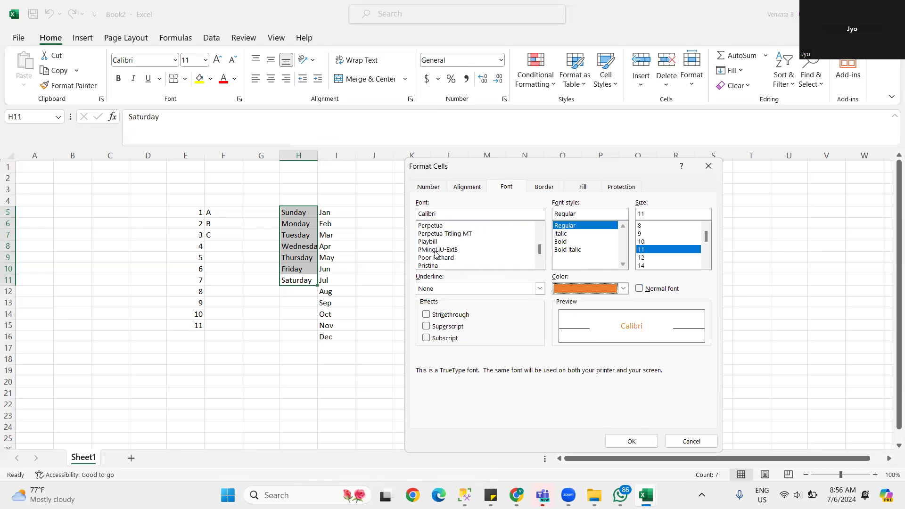
pyautogui.scroll(-10, 435, 255)
pyautogui.scroll(-10, 436, 254)
pyautogui.scroll(4, 435, 255)
pyautogui.scroll(-2, 435, 254)
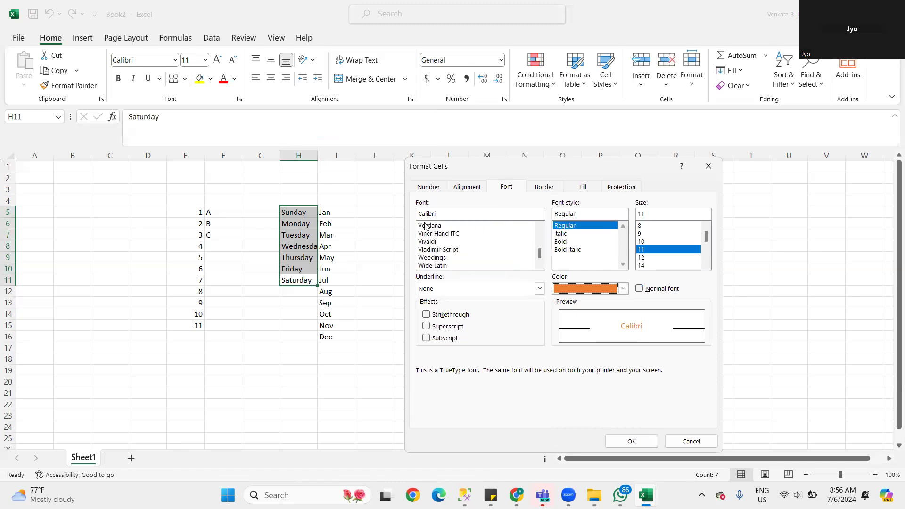
pyautogui.click(431, 226)
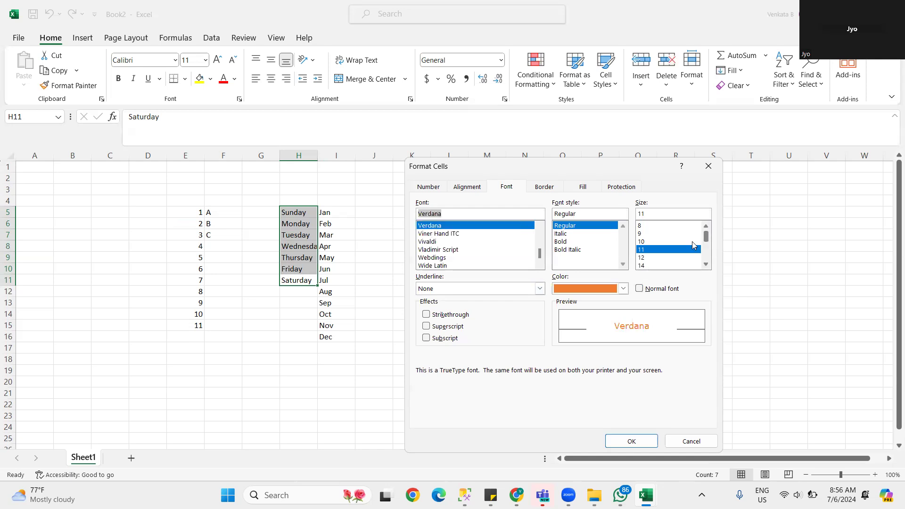
# Step: Apply font size 14 to the weekday cells and widen column H to fit the full names
pyautogui.scroll(-1, 670, 245)
pyautogui.click(642, 242)
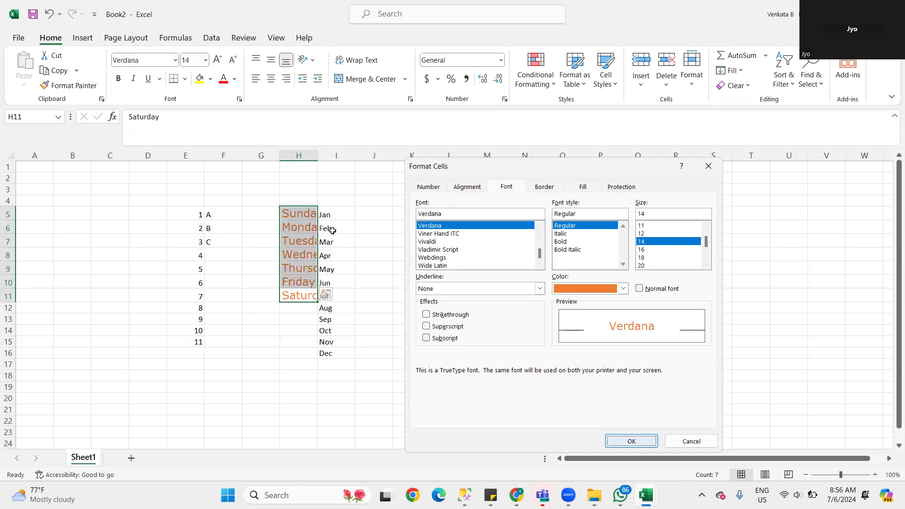
pyautogui.click(637, 437)
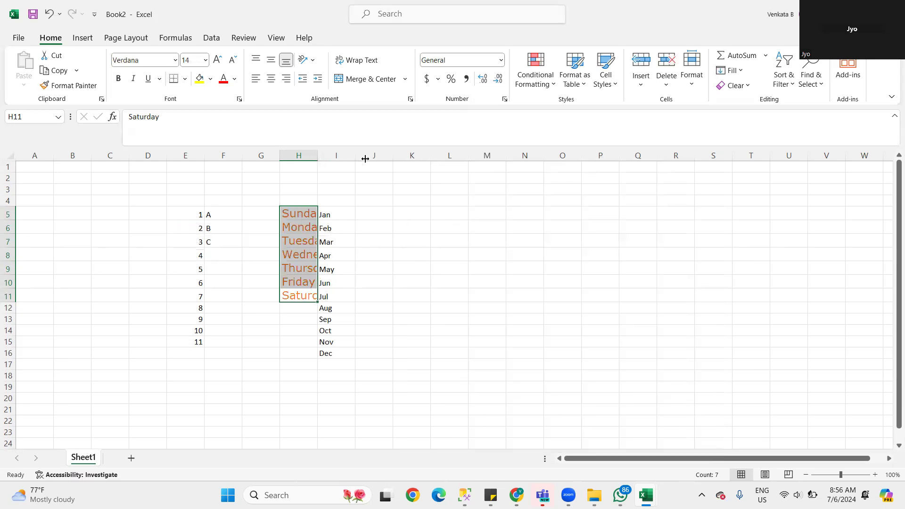
pyautogui.moveTo(365, 159); pyautogui.dragTo(367, 159)
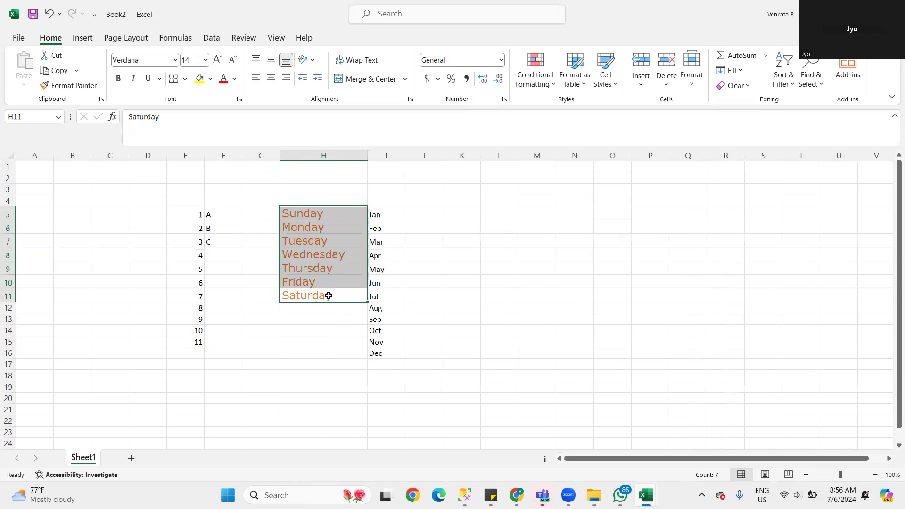
# Step: Apply an outline border around the weekday names in H5:H11 through Format Cells
pyautogui.rightClick(319, 224)
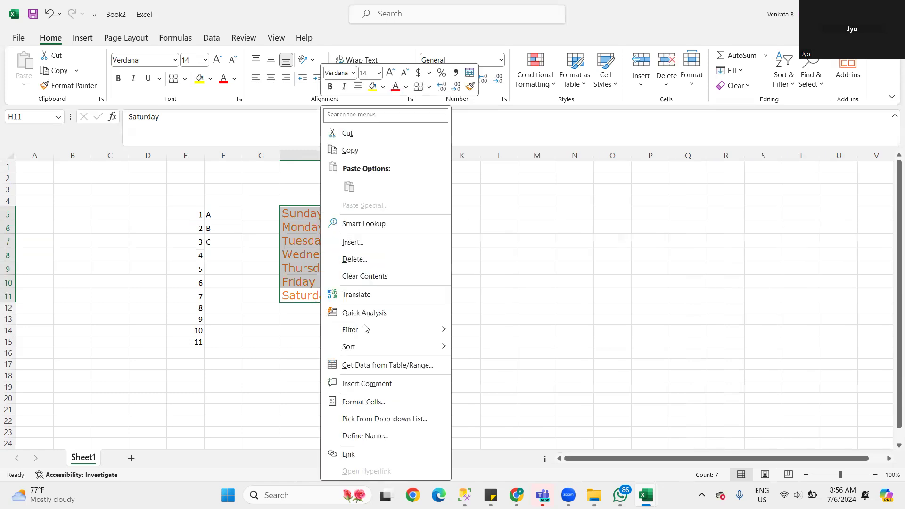
pyautogui.click(364, 400)
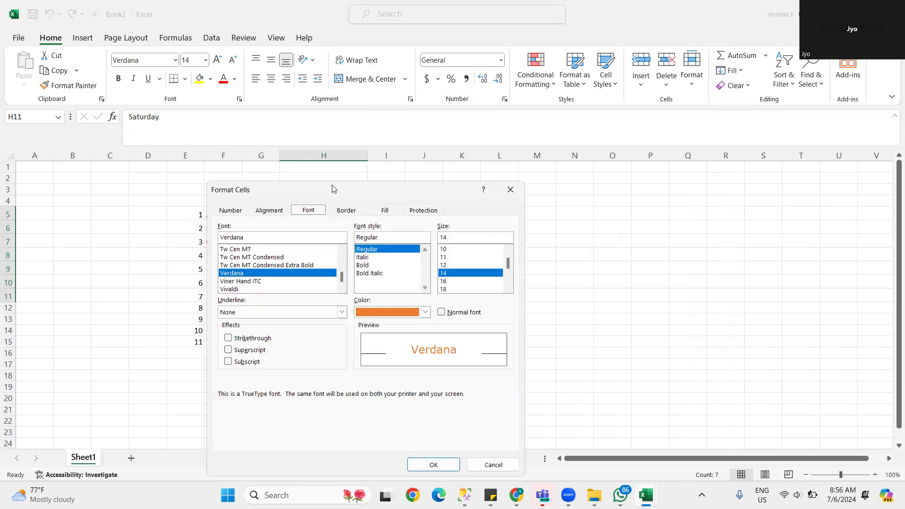
pyautogui.moveTo(332, 185); pyautogui.dragTo(408, 185)
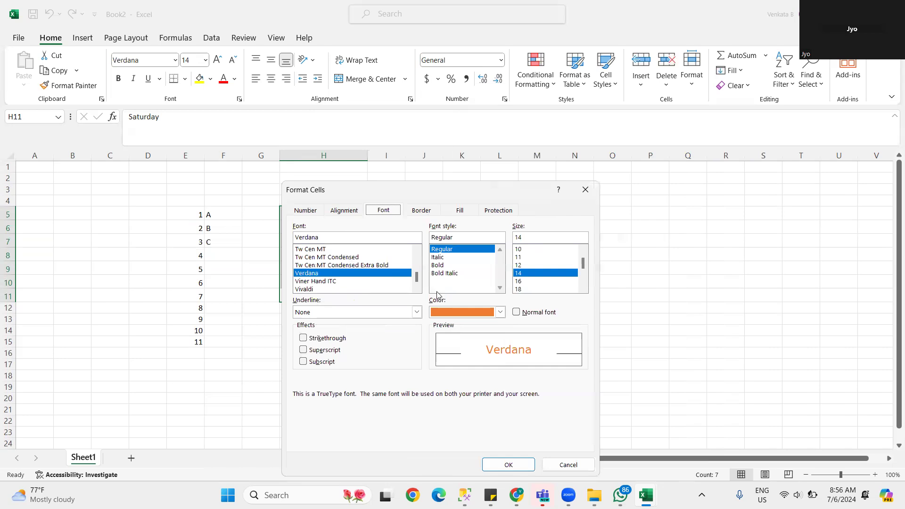
pyautogui.hotkey('ctrl', 'Tab')
pyautogui.click(461, 248)
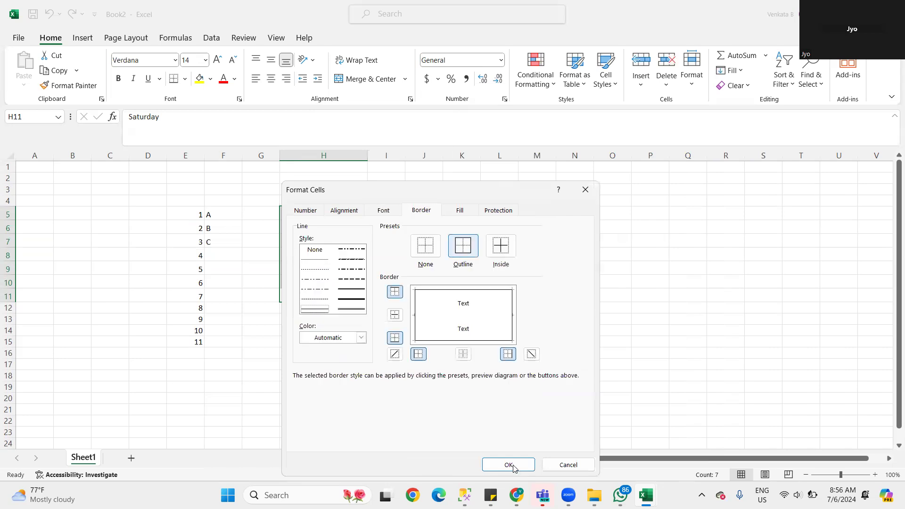
pyautogui.click(338, 339)
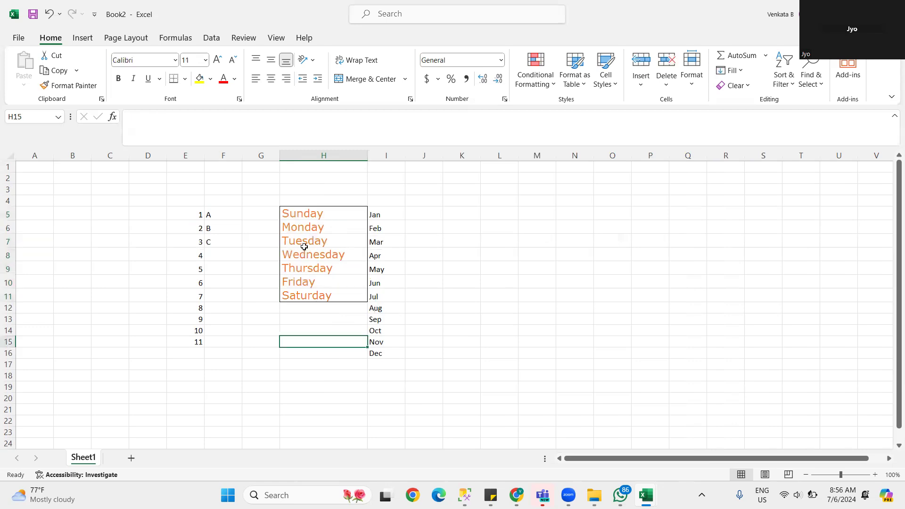
# Step: Select the weekday names in H5:H11 and examine the Fill and Alignment settings in Format Cells, then cancel
pyautogui.click(318, 218)
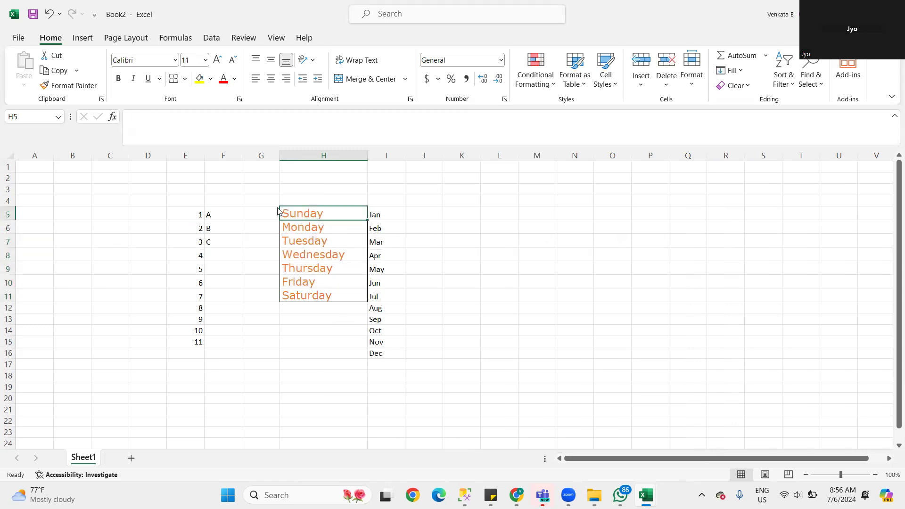
pyautogui.rightClick(279, 211)
pyautogui.click(298, 215)
pyautogui.moveTo(302, 215); pyautogui.dragTo(306, 295)
pyautogui.rightClick(305, 233)
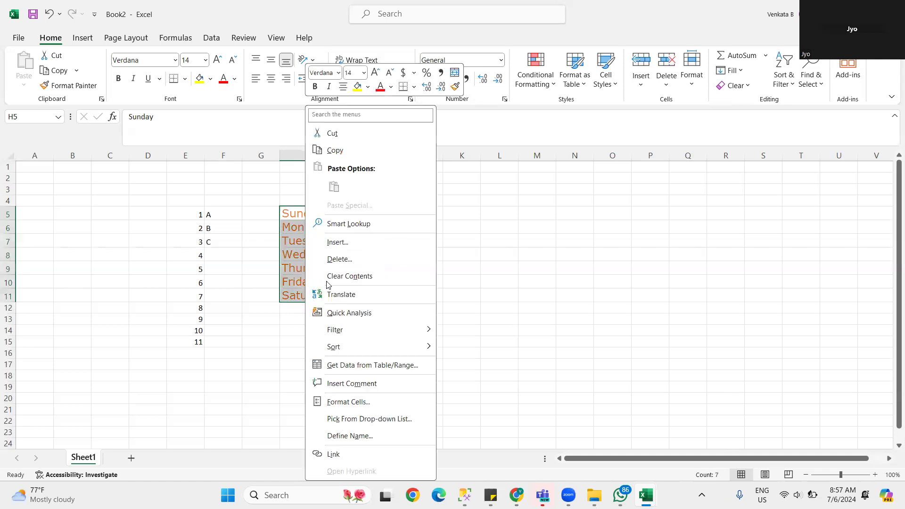
pyautogui.click(346, 403)
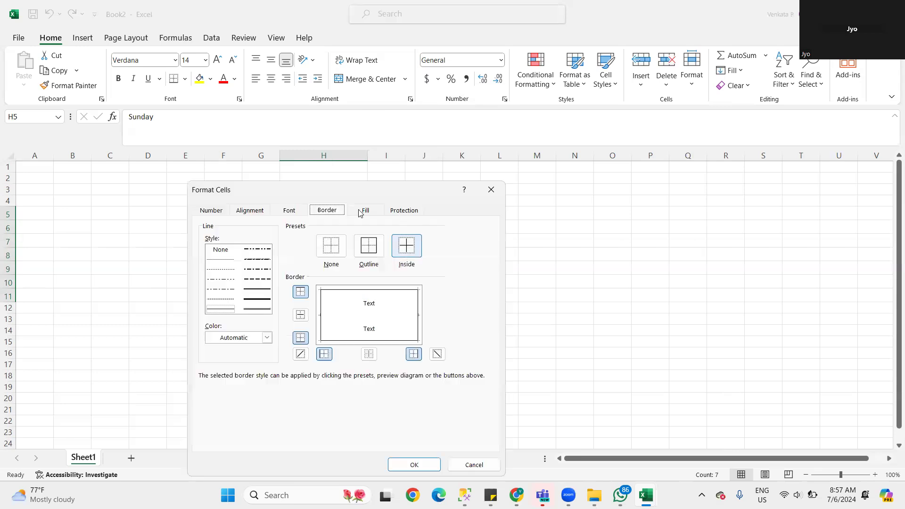
pyautogui.click(362, 211)
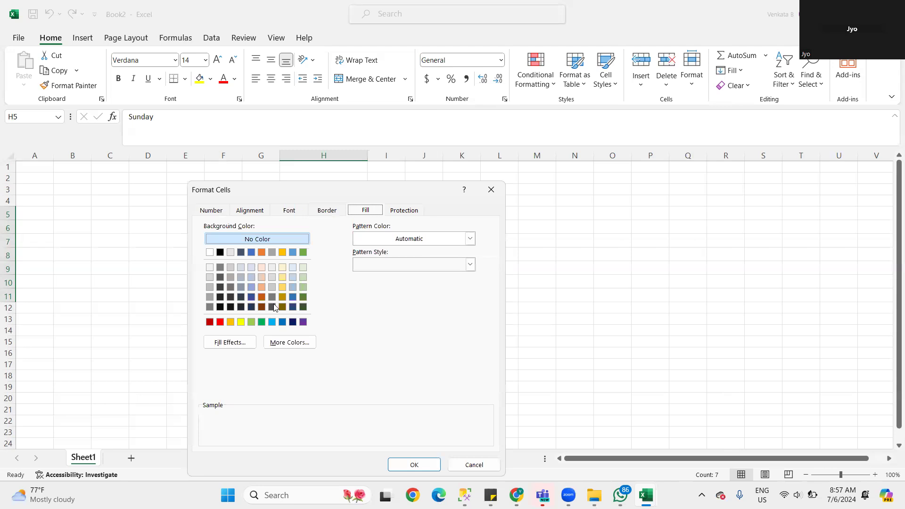
pyautogui.click(236, 211)
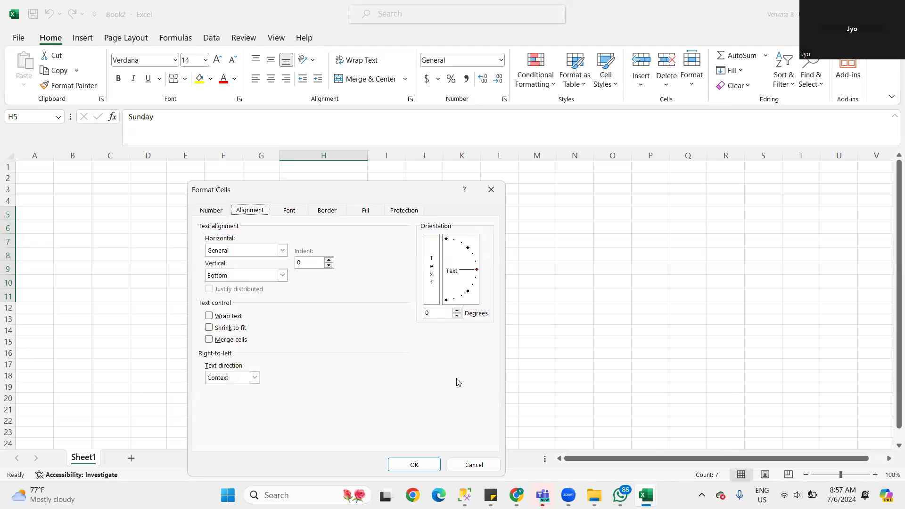
pyautogui.click(462, 460)
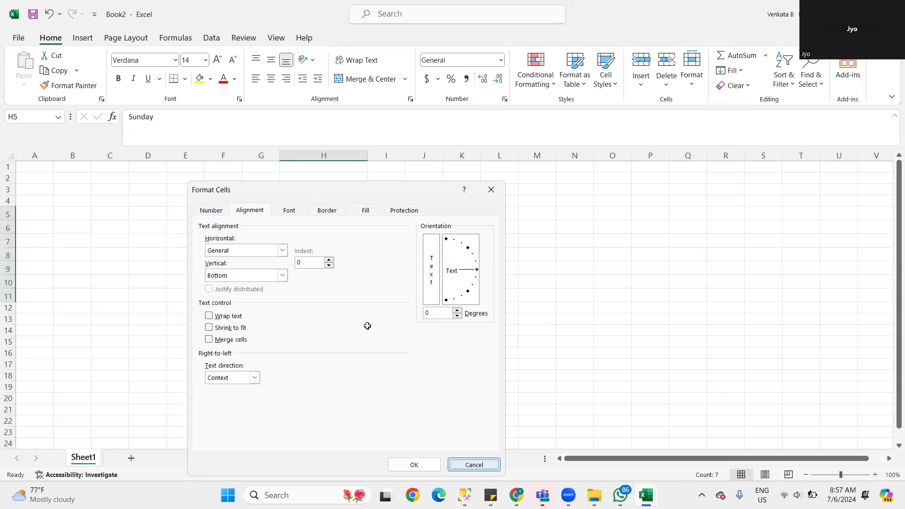
# Step: Narrow column H so that it is too small for the longer weekday names
pyautogui.click(409, 258)
pyautogui.moveTo(324, 166); pyautogui.dragTo(316, 273)
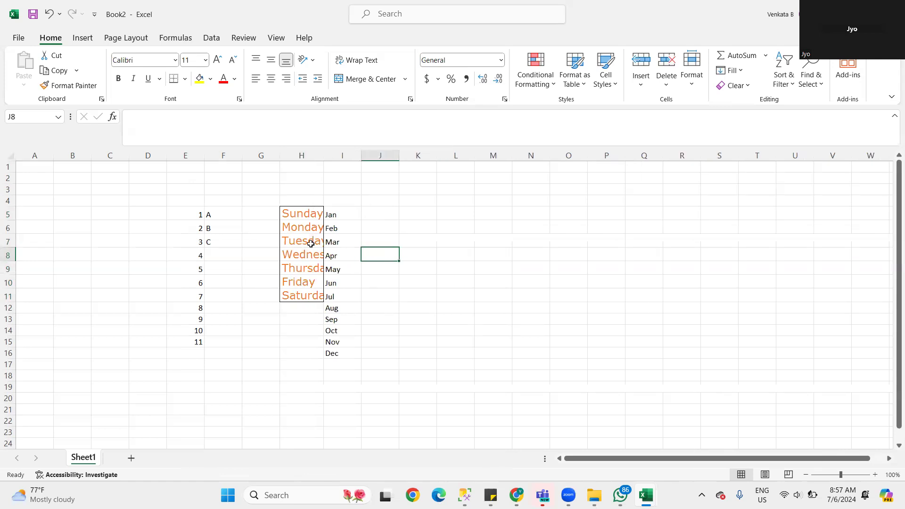
# Step: Select the weekday names in H5:H11 and toggle Wrap Text on, off and on again
pyautogui.click(300, 213)
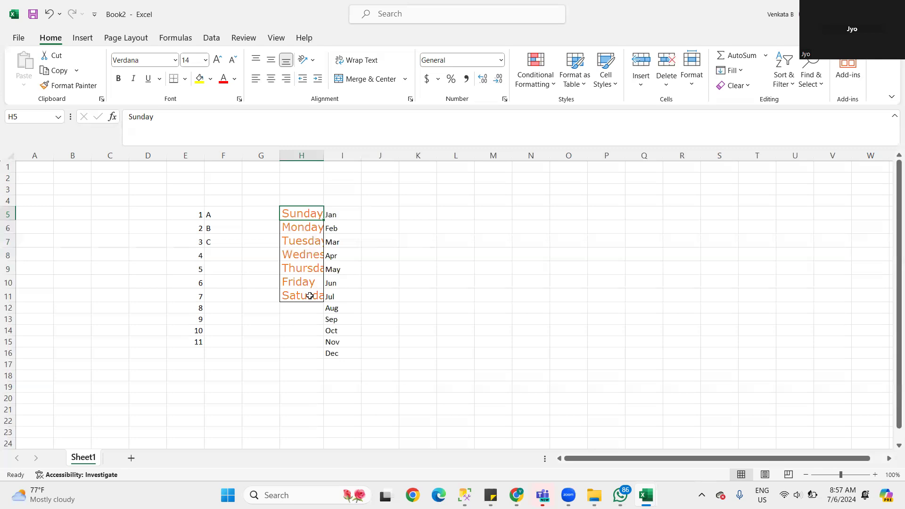
pyautogui.moveTo(310, 298); pyautogui.dragTo(310, 299)
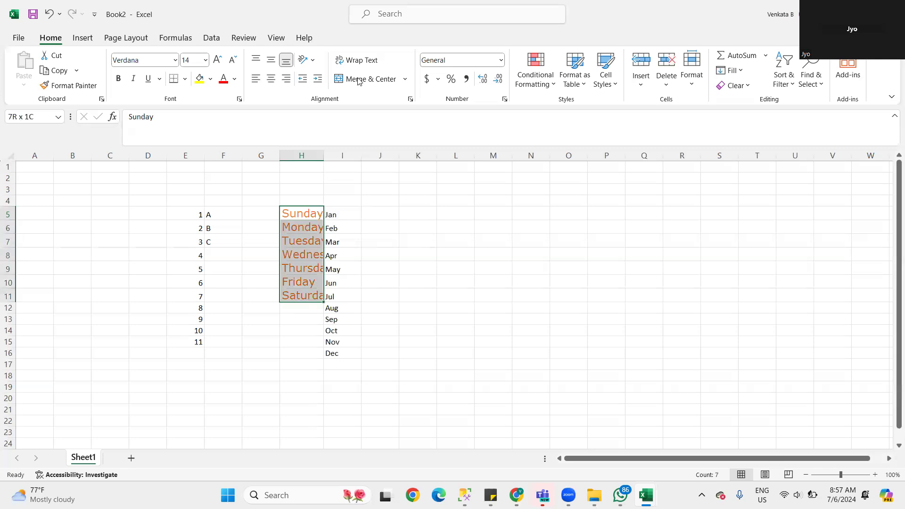
pyautogui.click(359, 62)
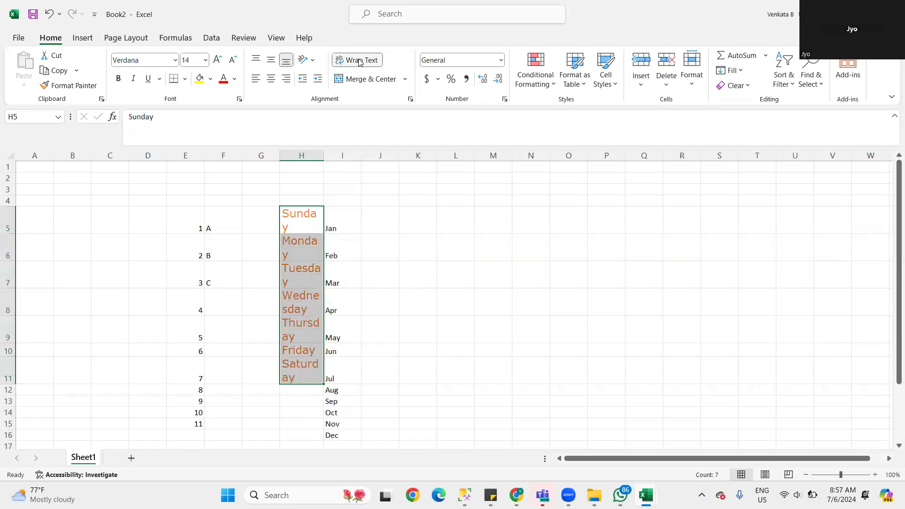
pyautogui.click(360, 62)
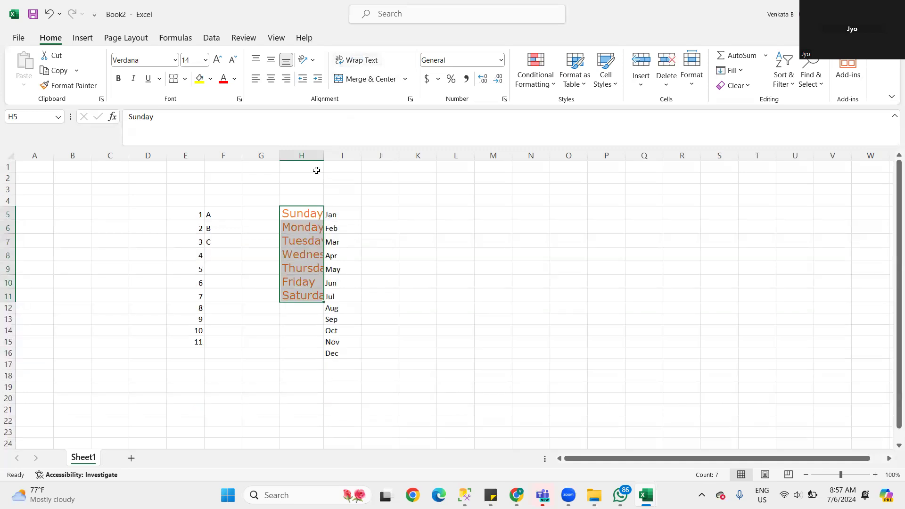
pyautogui.click(364, 62)
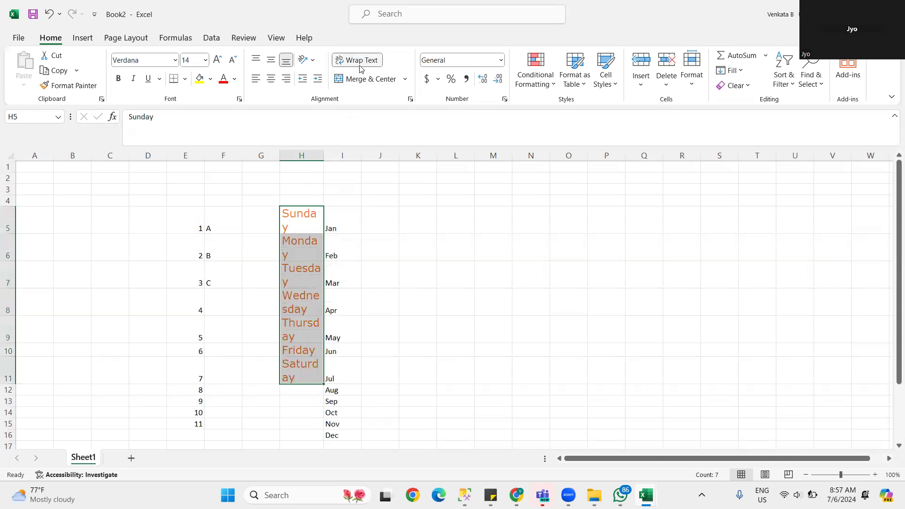
pyautogui.rightClick(304, 226)
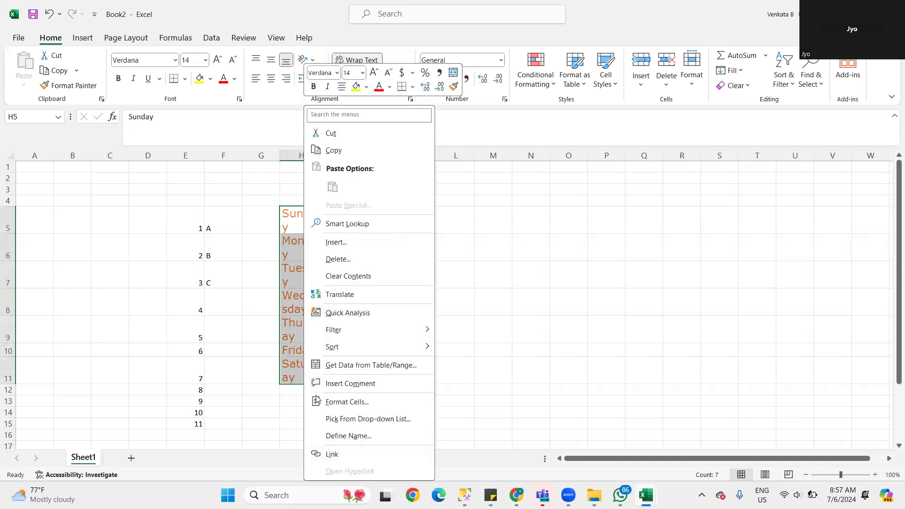
pyautogui.moveTo(330, 349)
pyautogui.click(278, 181)
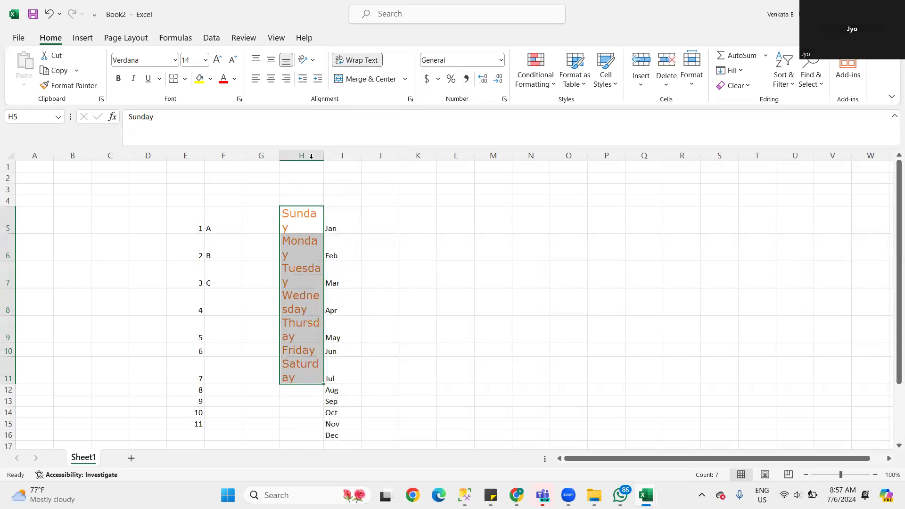
pyautogui.click(301, 214)
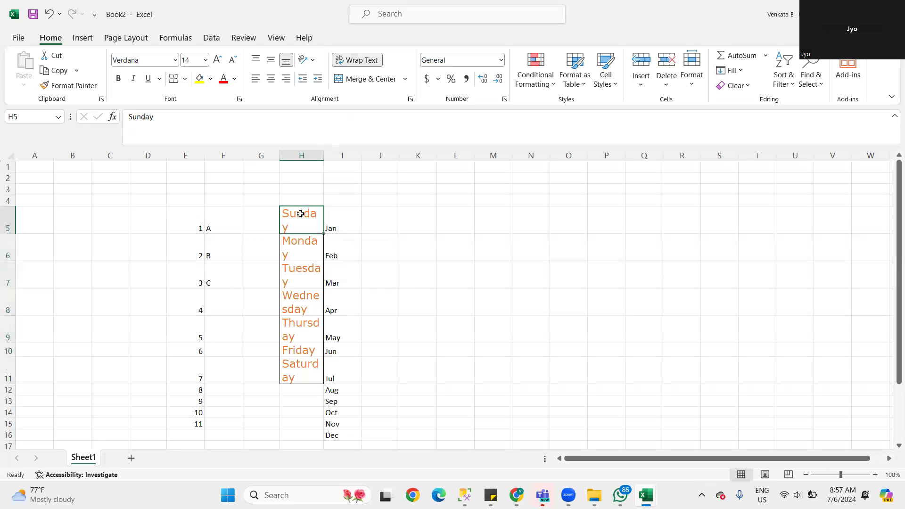
pyautogui.rightClick(300, 218)
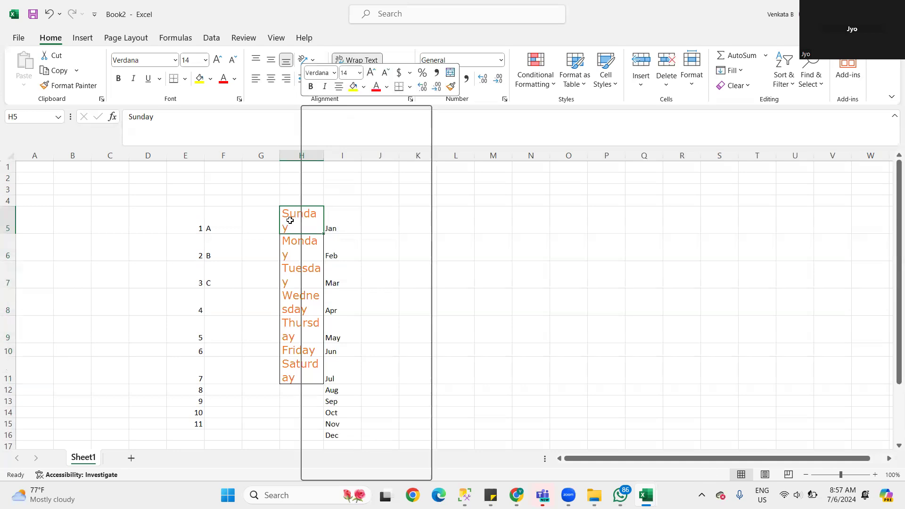
pyautogui.click(290, 220)
pyautogui.rightClick(291, 224)
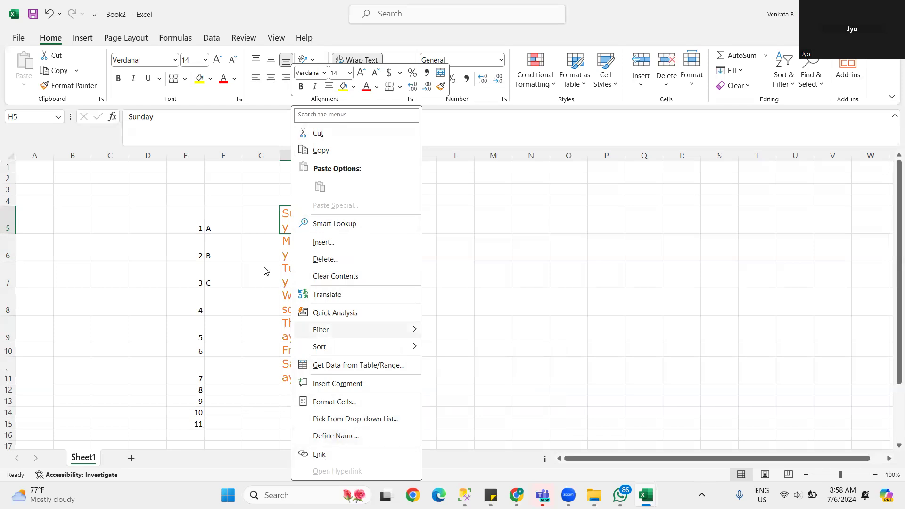
pyautogui.click(284, 209)
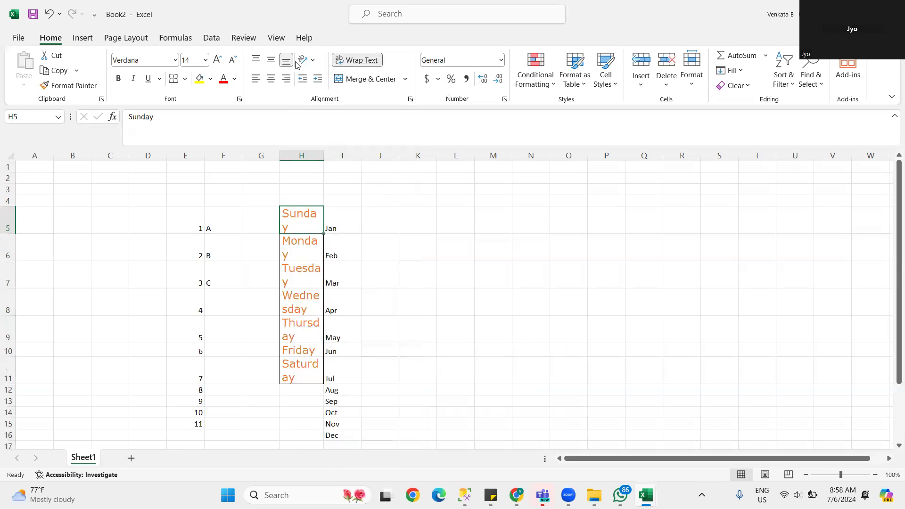
# Step: Remove text wrapping from the Sunday cell, H5, and from the whole of column H
pyautogui.click(345, 66)
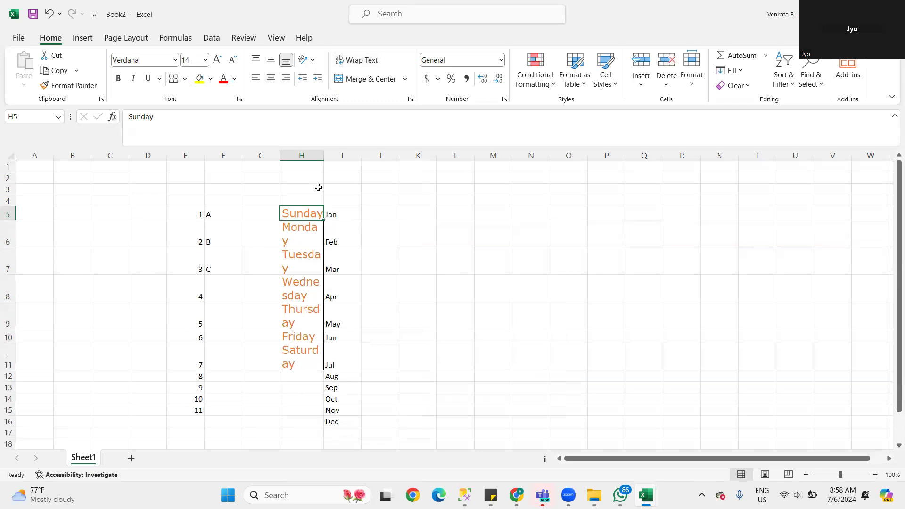
pyautogui.click(300, 155)
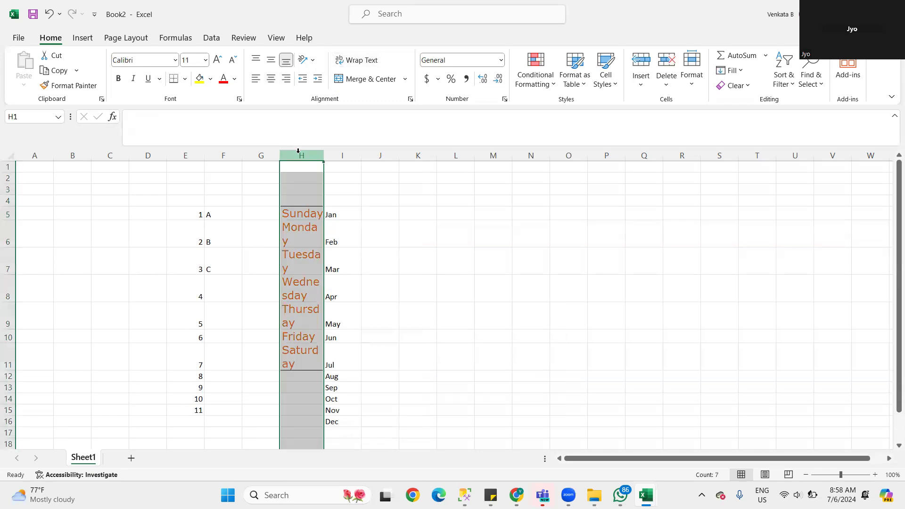
pyautogui.click(358, 63)
pyautogui.click(358, 63)
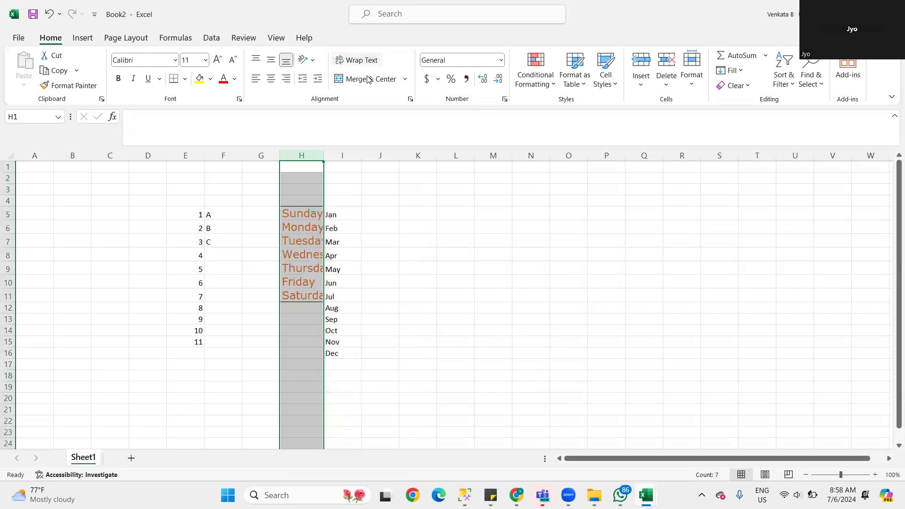
# Step: Try Merge & Center on the whole of column H, accepting the loss of other values, and undo the merge
pyautogui.click(362, 79)
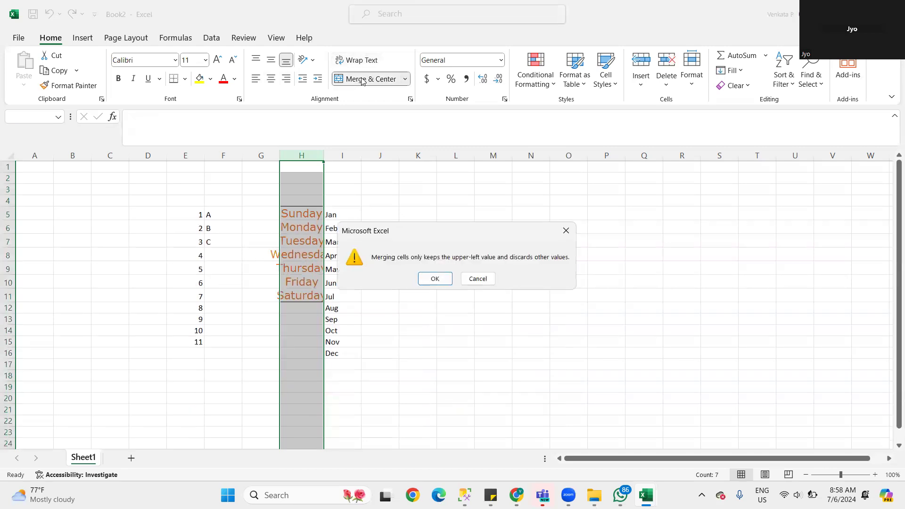
pyautogui.click(433, 278)
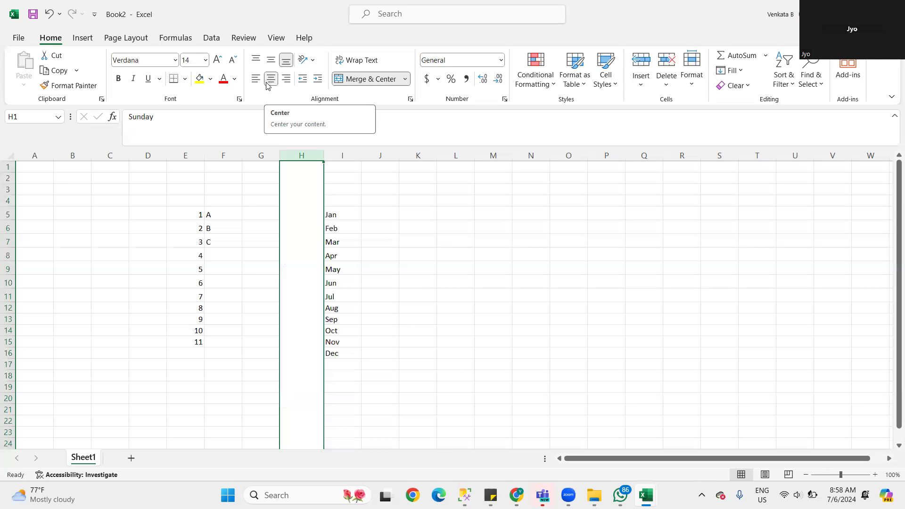
pyautogui.moveTo(396, 227); pyautogui.dragTo(405, 227)
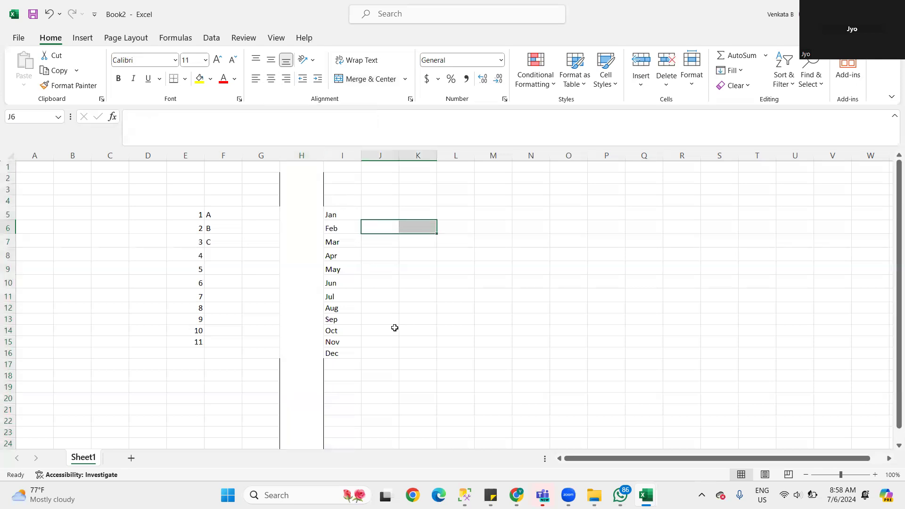
pyautogui.hotkey('ctrl', 'z')
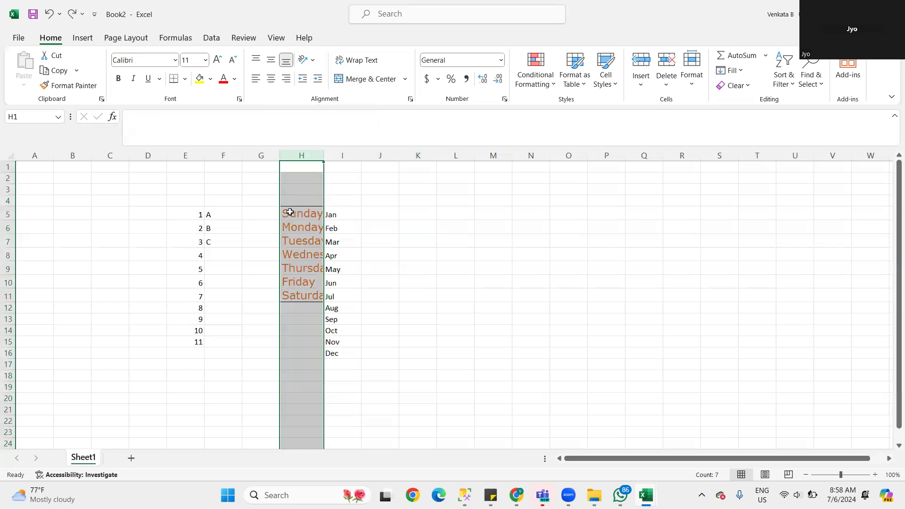
# Step: Center the weekday names in H5:H11 horizontally and view the text orientation options
pyautogui.moveTo(289, 212); pyautogui.dragTo(311, 296)
pyautogui.keyDown('shift'); pyautogui.click(309, 297); pyautogui.keyUp('shift')
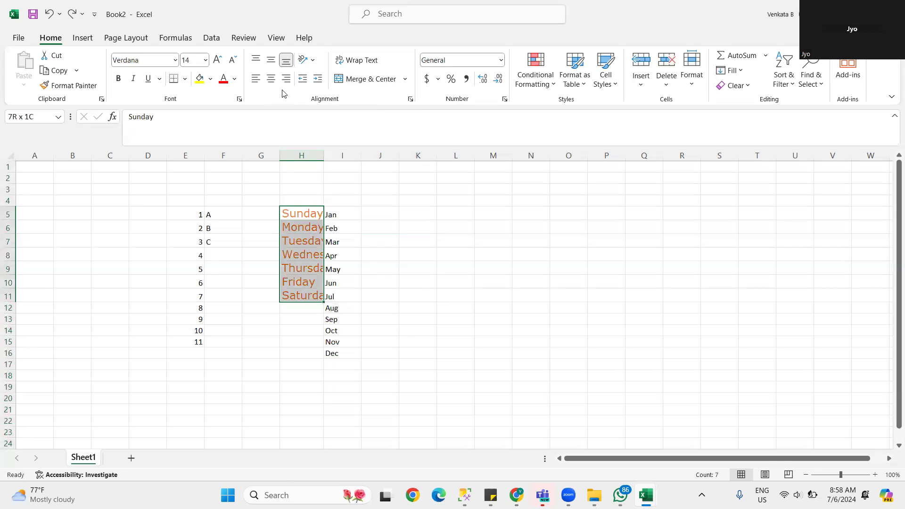
pyautogui.click(270, 79)
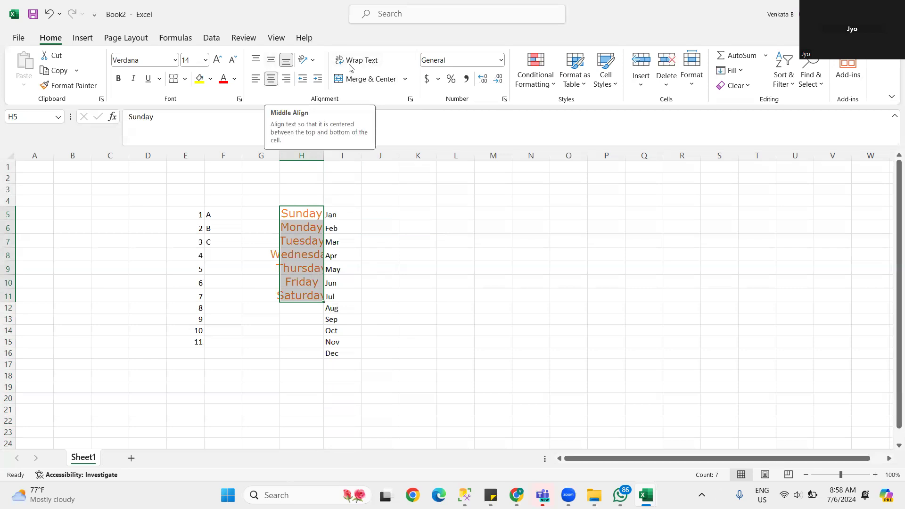
pyautogui.click(313, 61)
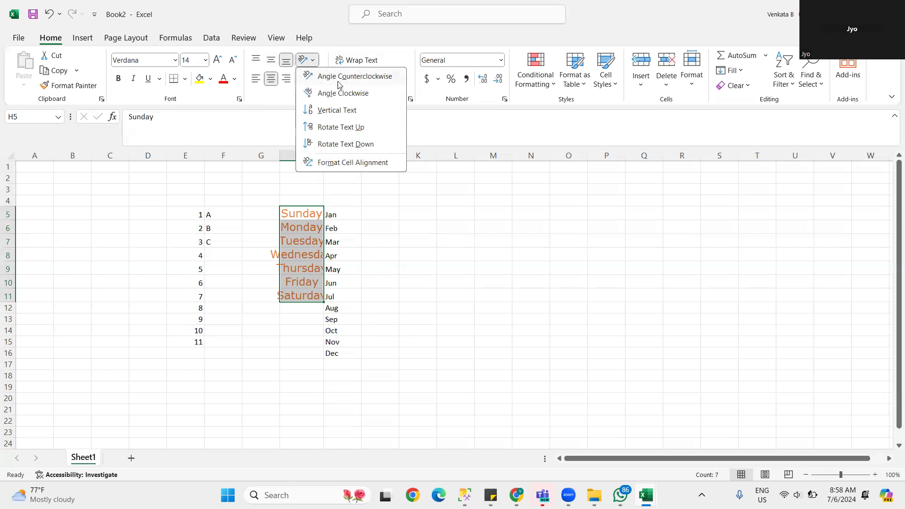
pyautogui.click(304, 214)
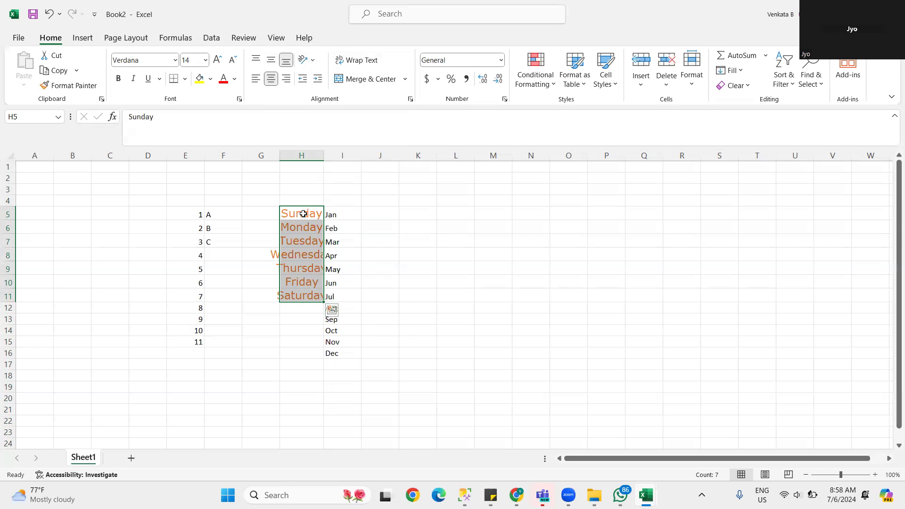
pyautogui.click(390, 216)
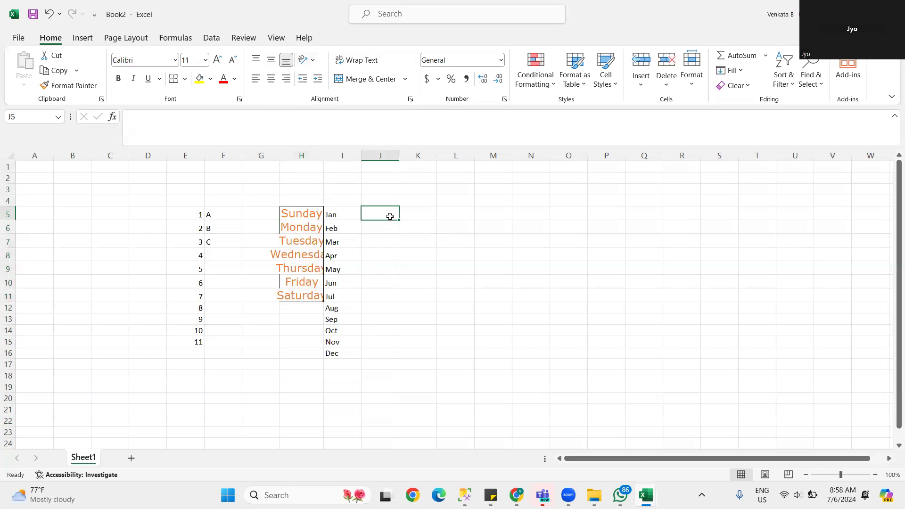
# Step: Enter Sunday in cell J5 and fill the weekday series across row 5 through Saturday in P5
pyautogui.write('sunday')
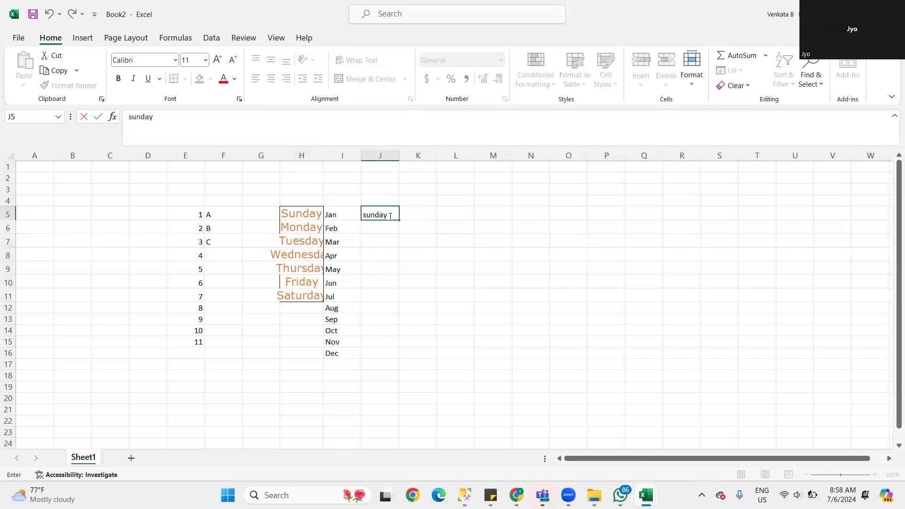
pyautogui.press('Tab')
pyautogui.click(398, 218)
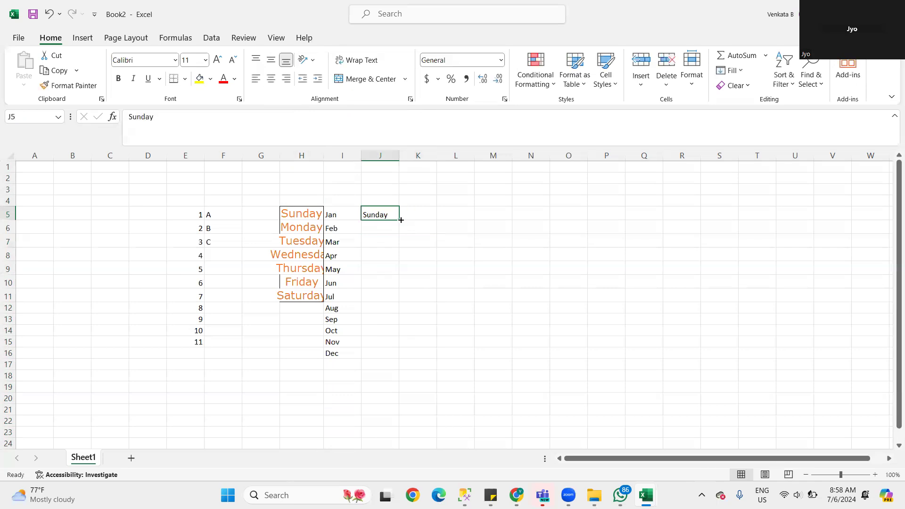
pyautogui.moveTo(399, 220); pyautogui.dragTo(614, 229)
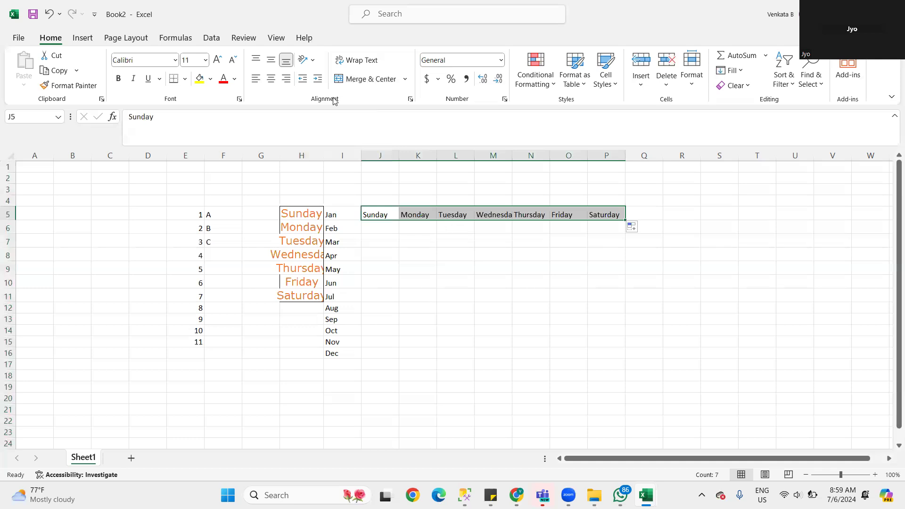
# Step: Apply the Vertical Text orientation and then Rotate Text Up to the weekday names in J5:P5
pyautogui.click(309, 60)
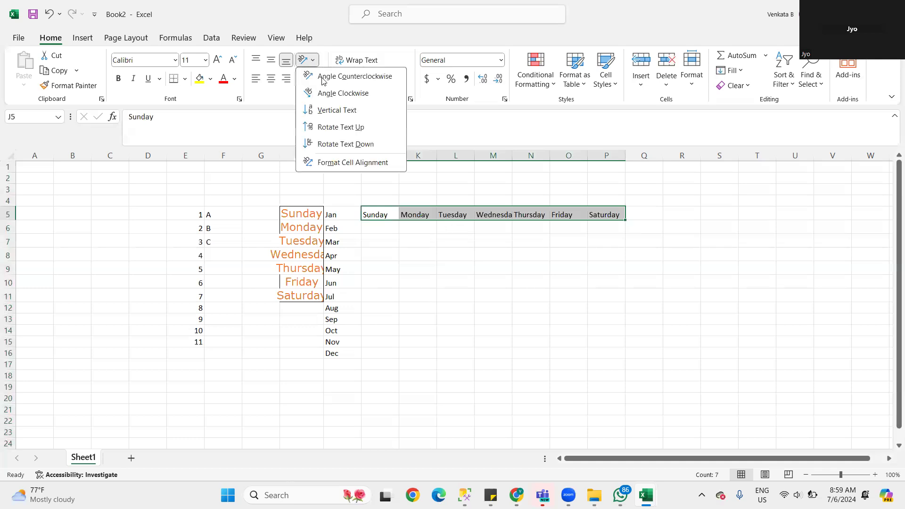
pyautogui.click(331, 111)
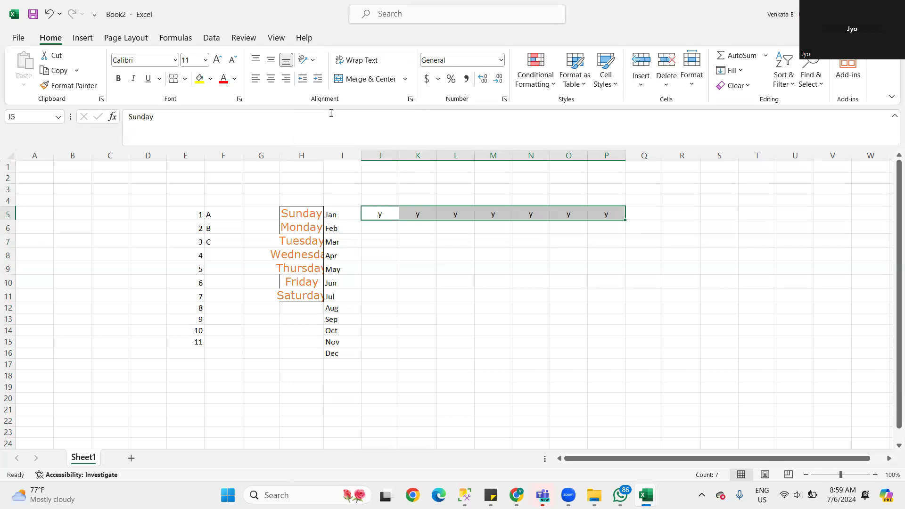
pyautogui.click(307, 60)
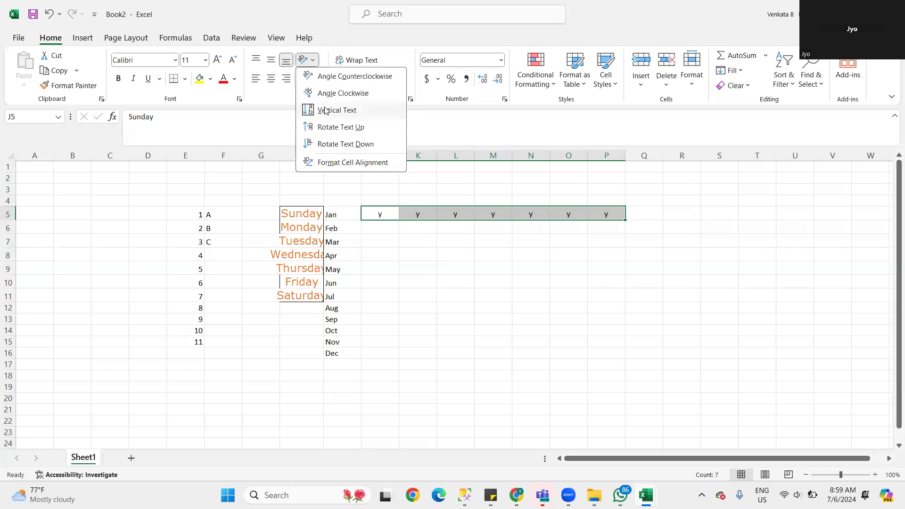
pyautogui.click(330, 130)
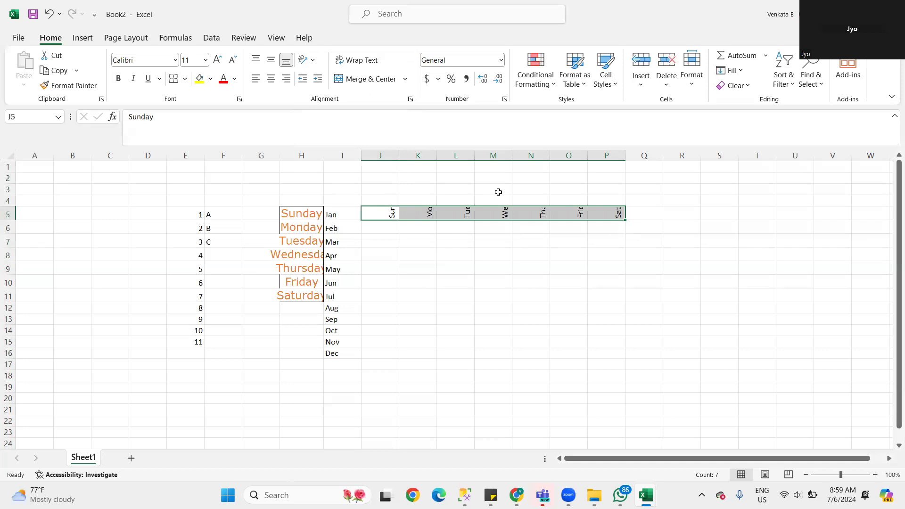
# Step: Fill the rotated weekday names from J5:P5 down to row 9 and undo the fill
pyautogui.moveTo(625, 220); pyautogui.dragTo(632, 269)
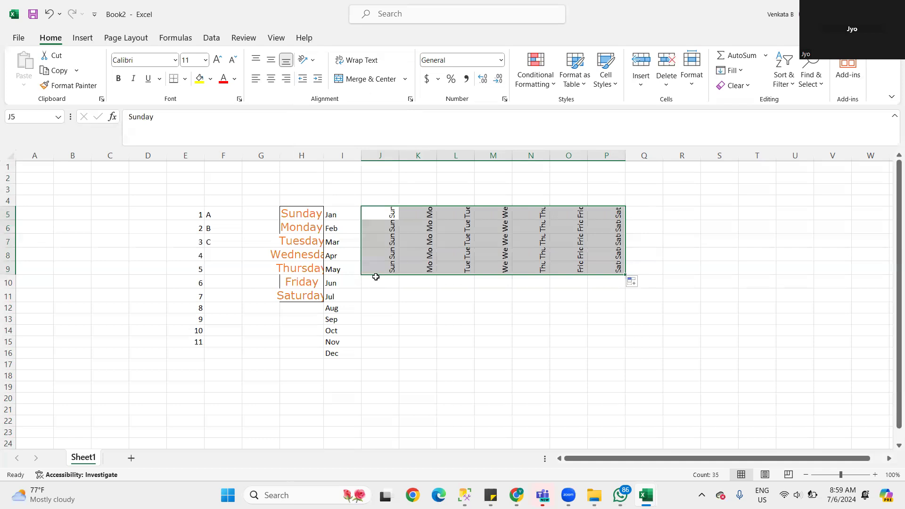
pyautogui.hotkey('ctrl', 'z')
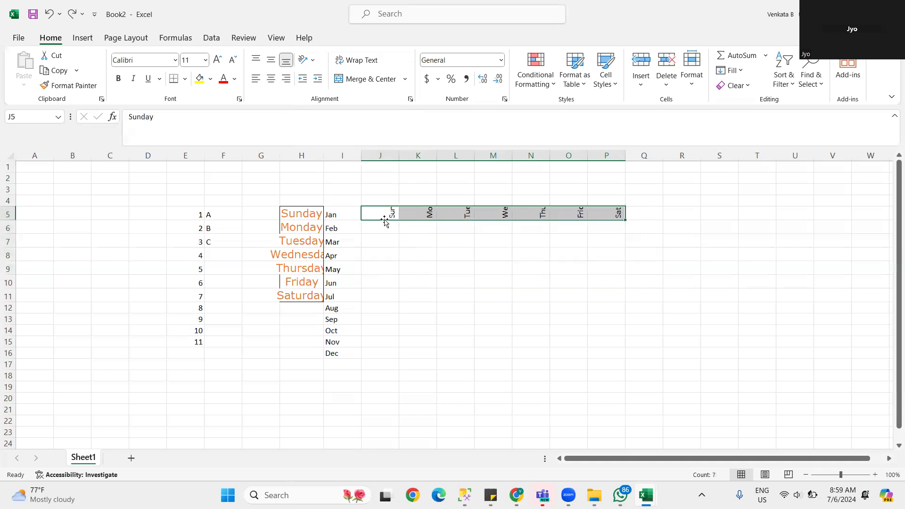
pyautogui.click(371, 213)
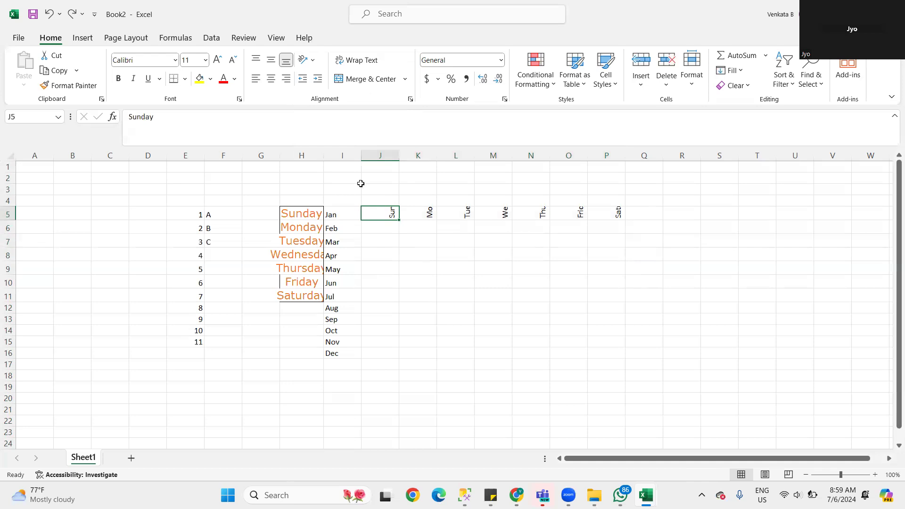
# Step: Move the rotated weekday names from J5:P5 to row 2, starting at cell J2
pyautogui.click(383, 180)
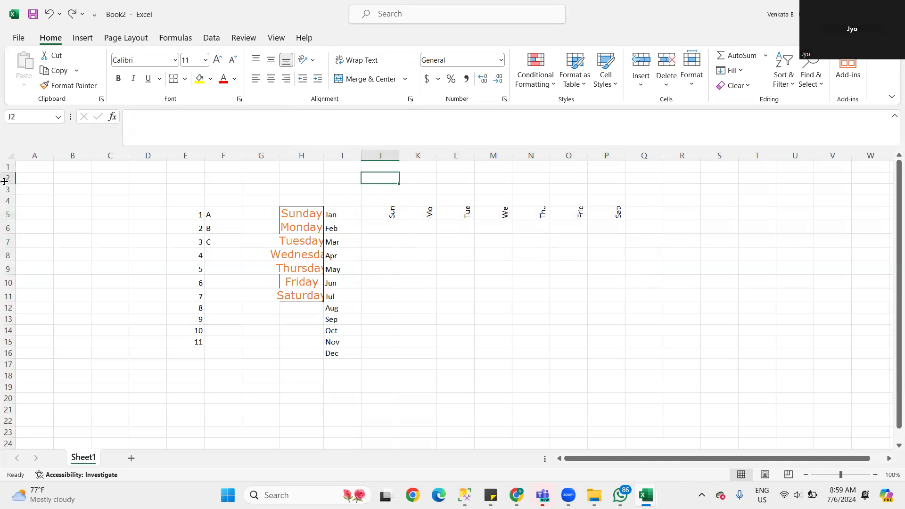
pyautogui.click(378, 213)
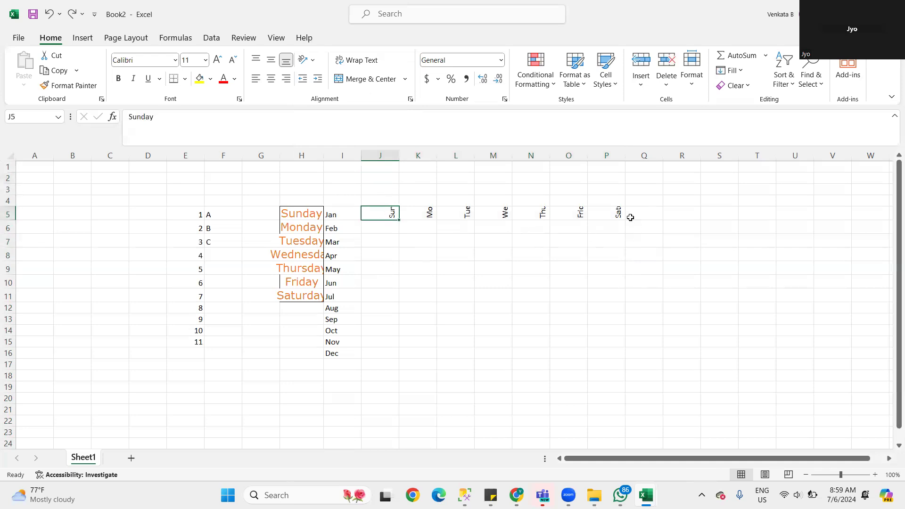
pyautogui.keyDown('ctrl'); pyautogui.moveTo(626, 214); pyautogui.dragTo(602, 215); pyautogui.keyUp('ctrl')
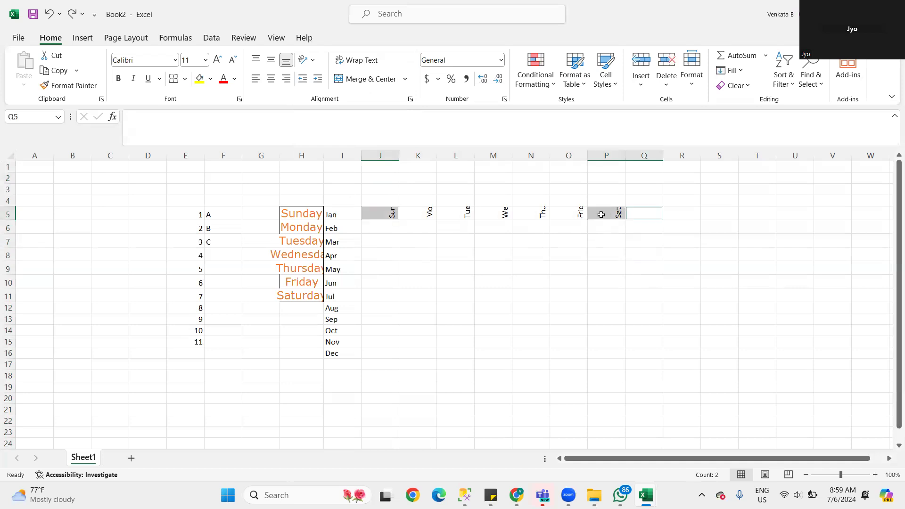
pyautogui.click(381, 215)
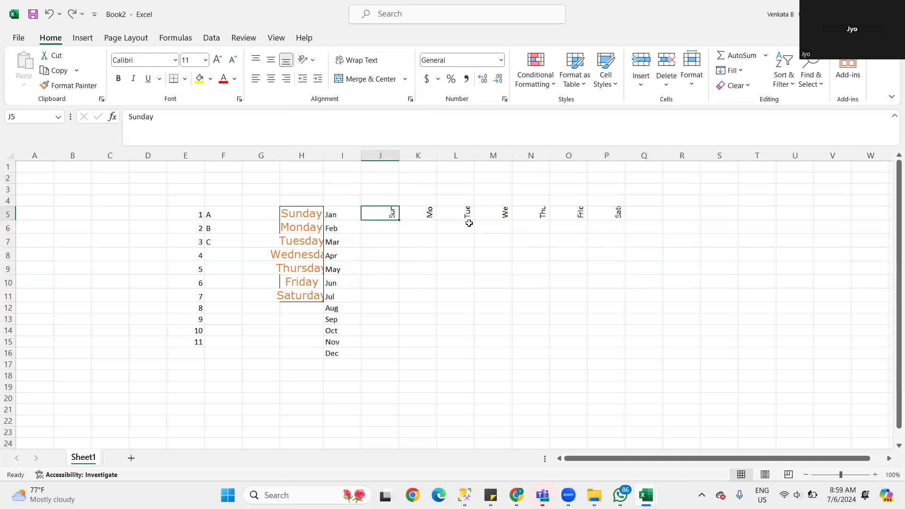
pyautogui.keyDown('shift'); pyautogui.click(606, 211); pyautogui.keyUp('shift')
pyautogui.hotkey('ctrl', 'c')
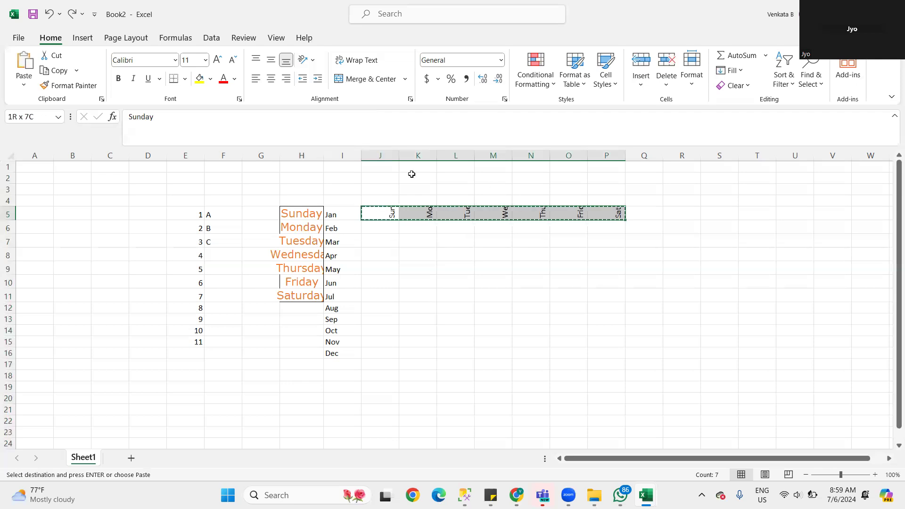
pyautogui.click(390, 178)
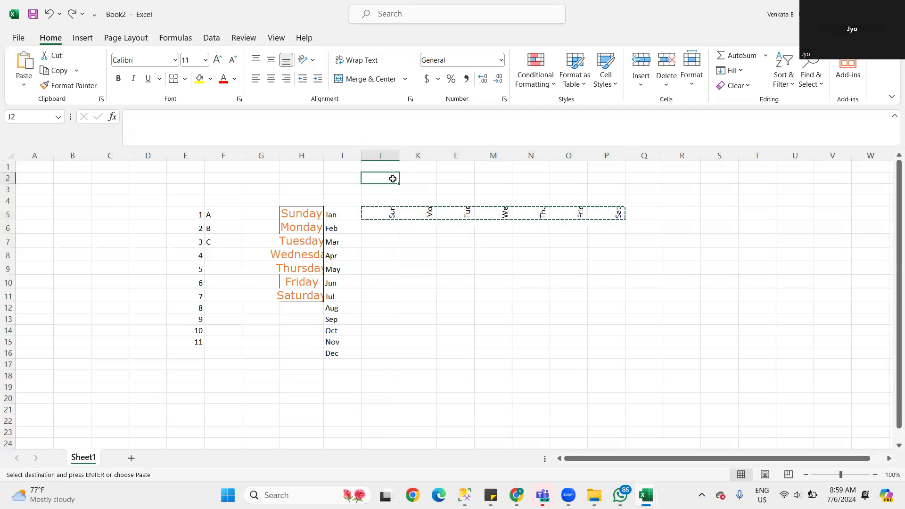
pyautogui.press('Return')
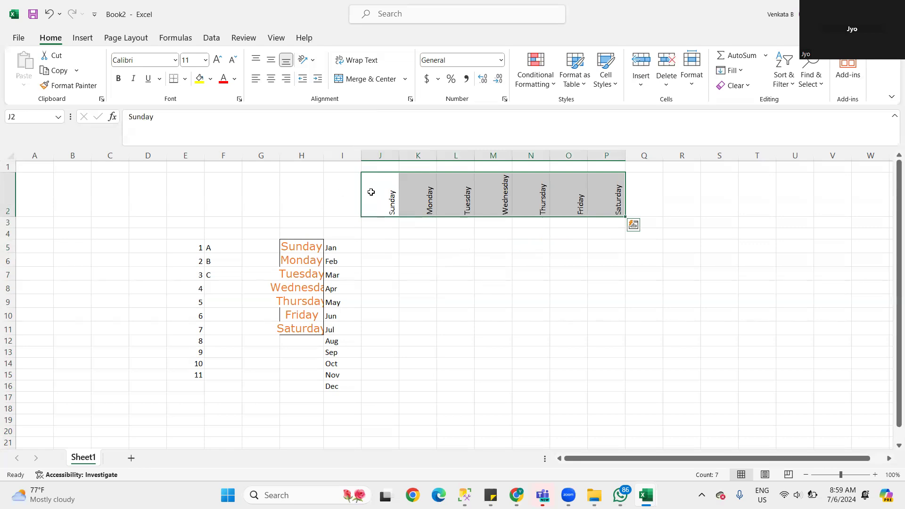
# Step: Apply the Vertical Text, Rotate Text Up and Rotate Text Down orientations in turn to the weekday names in J2:P2
pyautogui.click(314, 60)
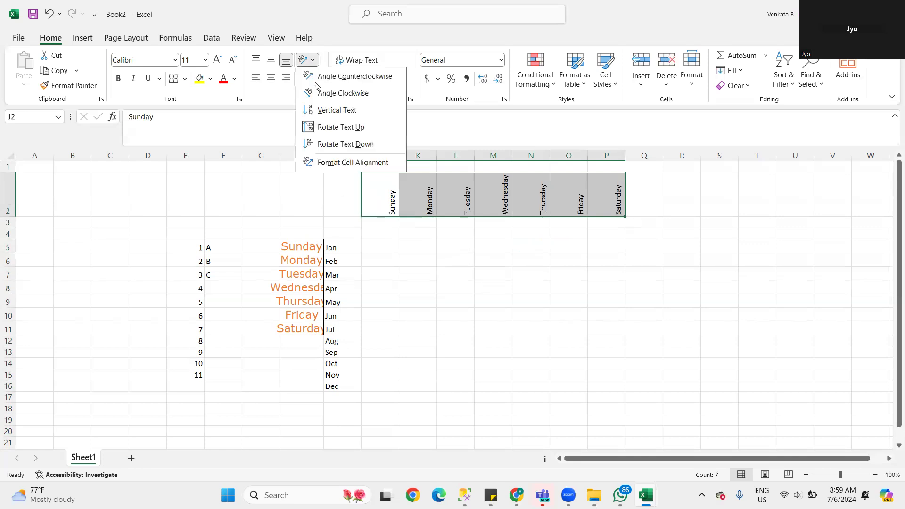
pyautogui.click(331, 111)
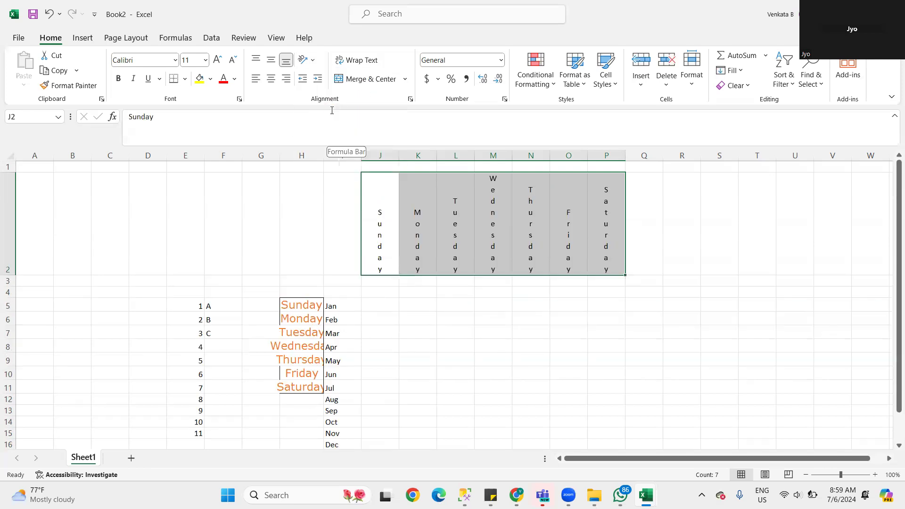
pyautogui.click(314, 61)
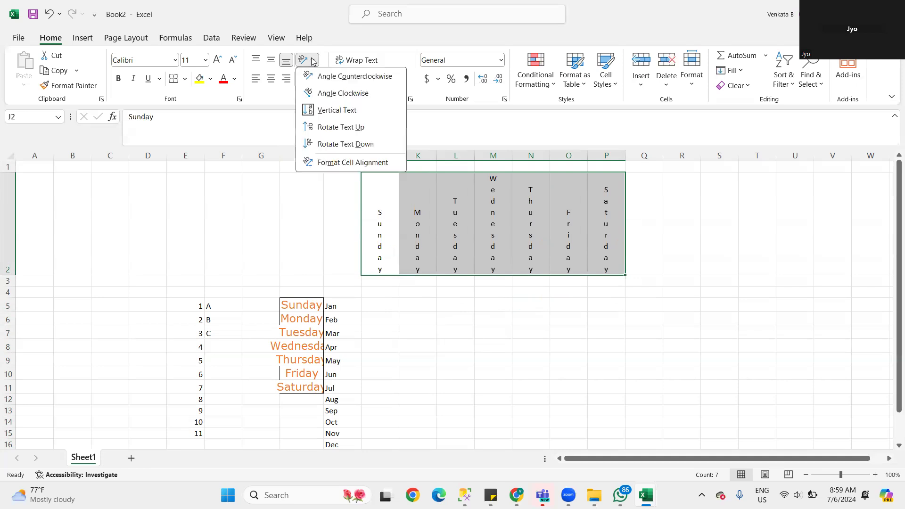
pyautogui.click(333, 128)
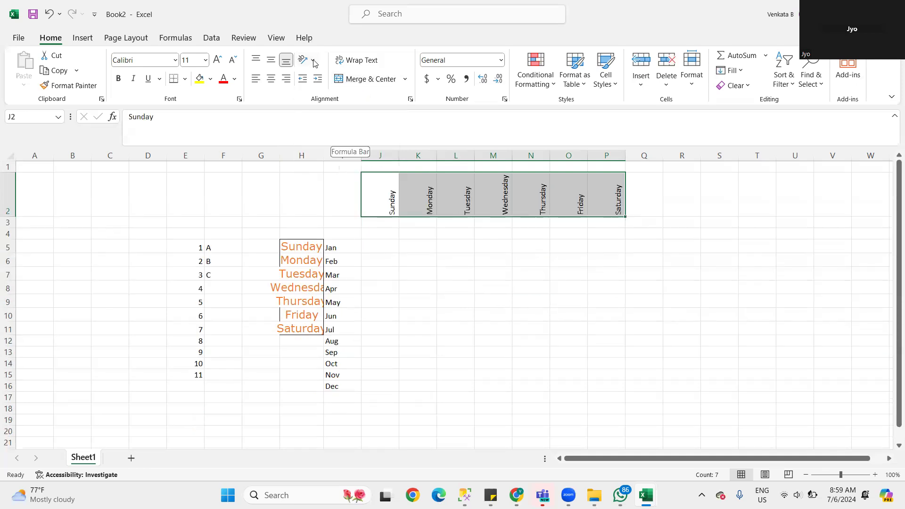
pyautogui.click(311, 62)
pyautogui.click(333, 142)
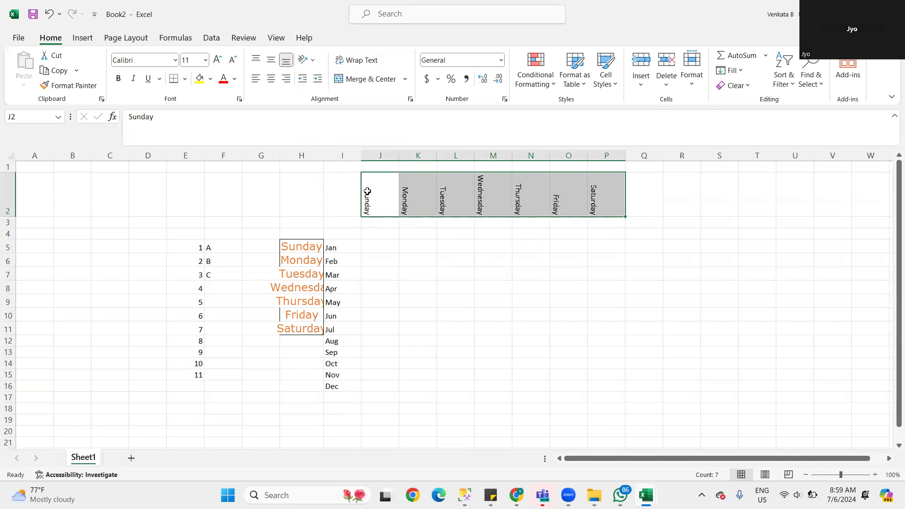
# Step: Review the alignment, number and font settings for J2:P2 in the Format Cells dialog and close it without changes
pyautogui.click(314, 61)
pyautogui.click(337, 161)
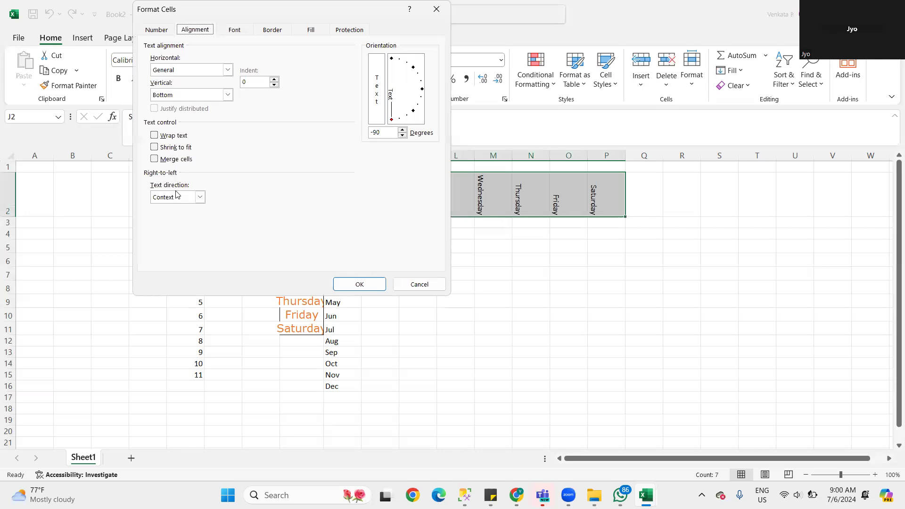
pyautogui.click(157, 33)
pyautogui.click(235, 31)
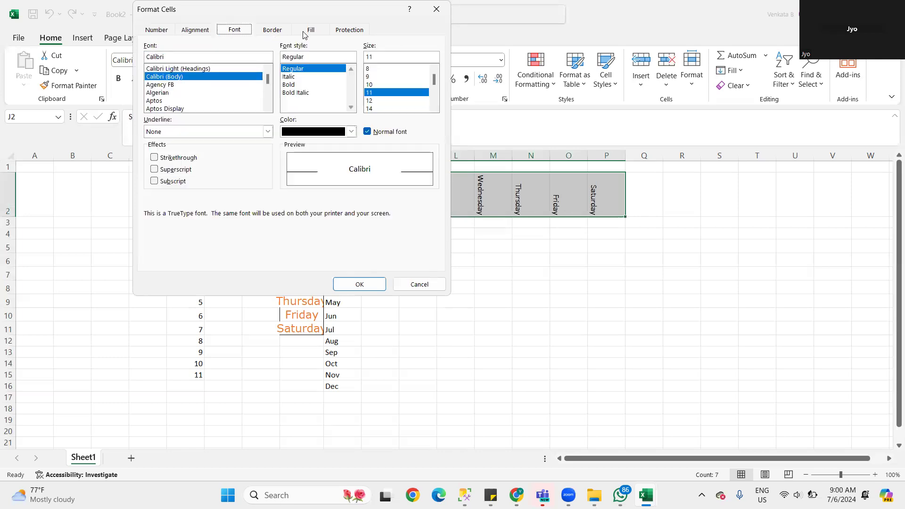
pyautogui.moveTo(291, 15); pyautogui.dragTo(373, 191)
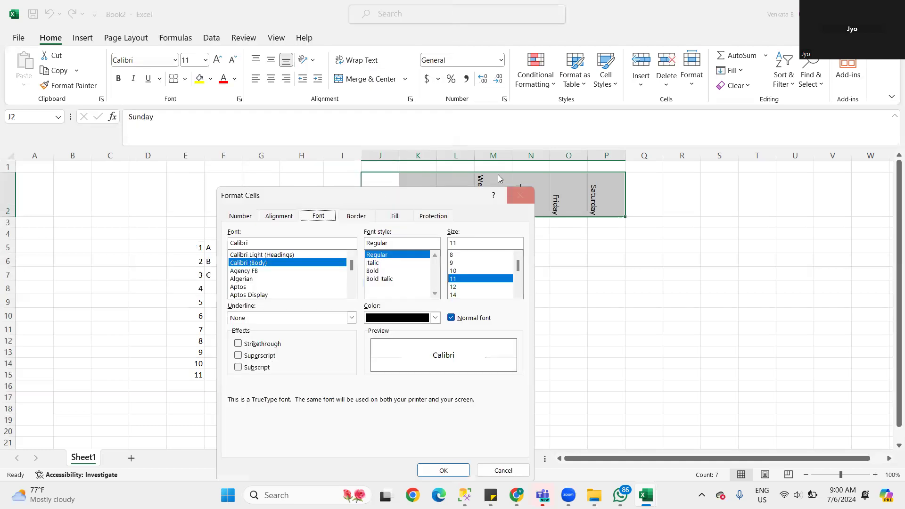
pyautogui.click(522, 192)
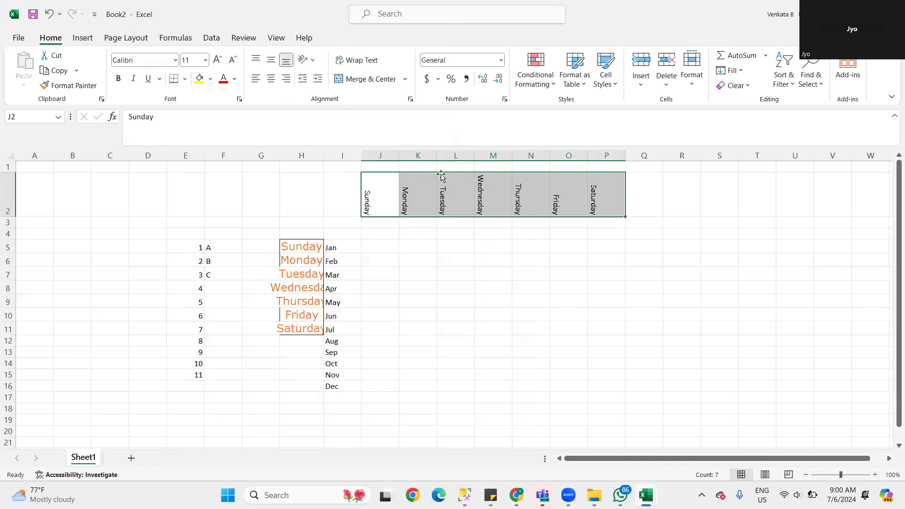
pyautogui.click(454, 290)
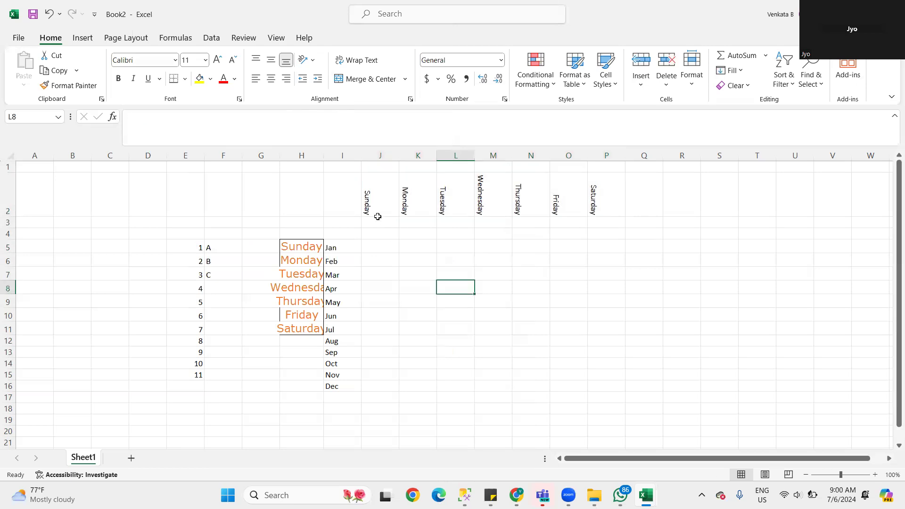
# Step: Copy the formatting of the Sunday cell H5 to J2 and to K2:P2 with Format Painter
pyautogui.click(307, 245)
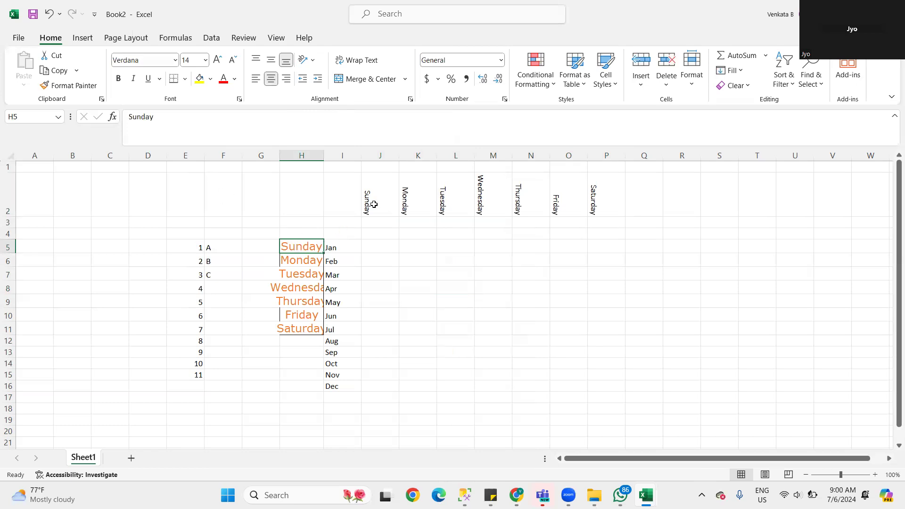
pyautogui.click(69, 86)
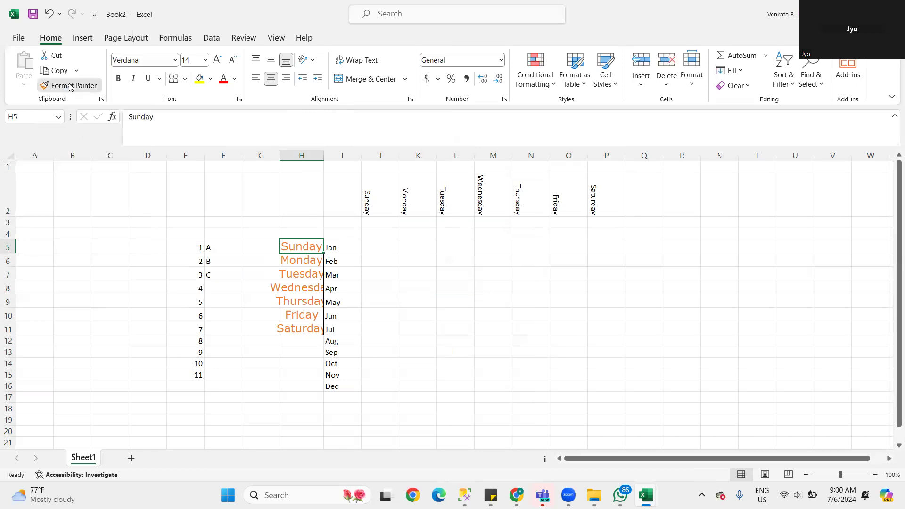
pyautogui.click(371, 196)
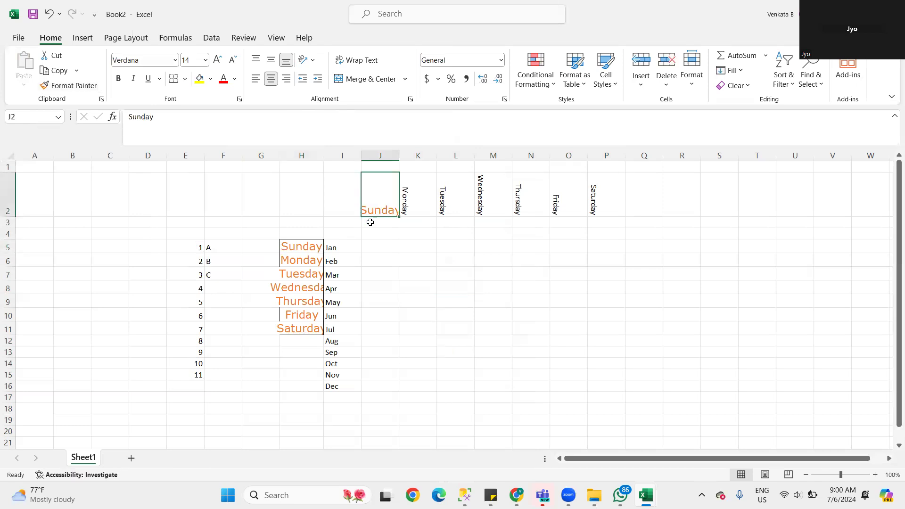
pyautogui.click(287, 247)
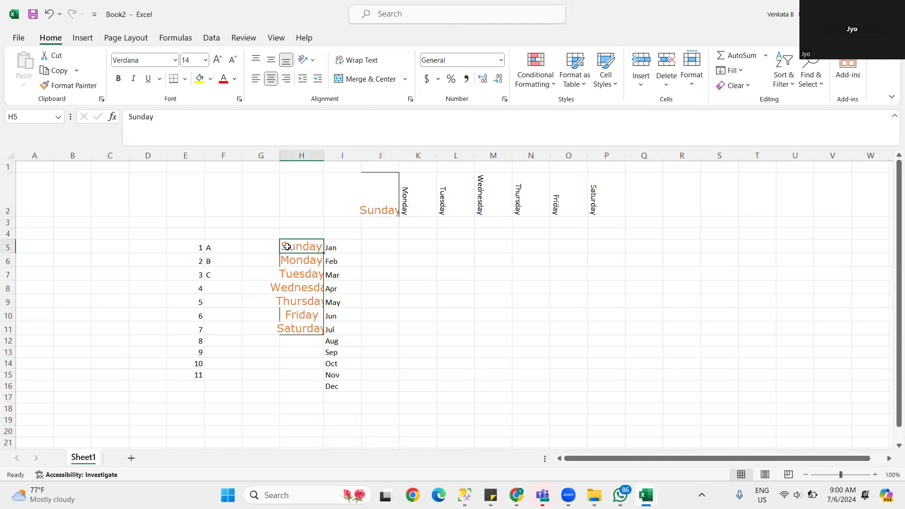
pyautogui.click(68, 86)
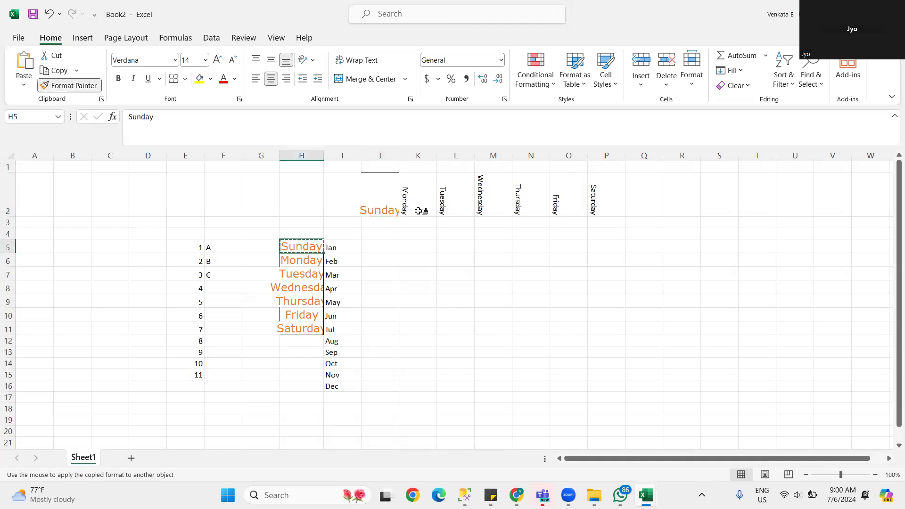
pyautogui.moveTo(435, 194); pyautogui.dragTo(603, 189)
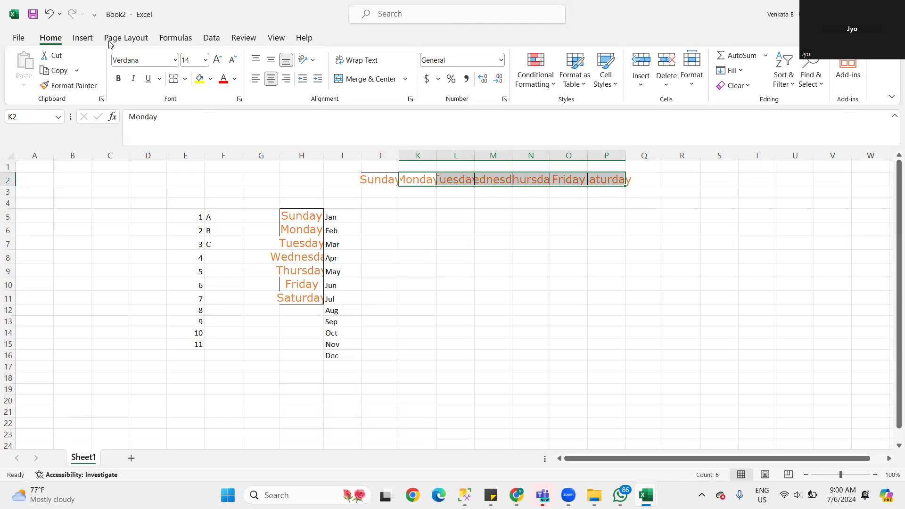
pyautogui.click(84, 41)
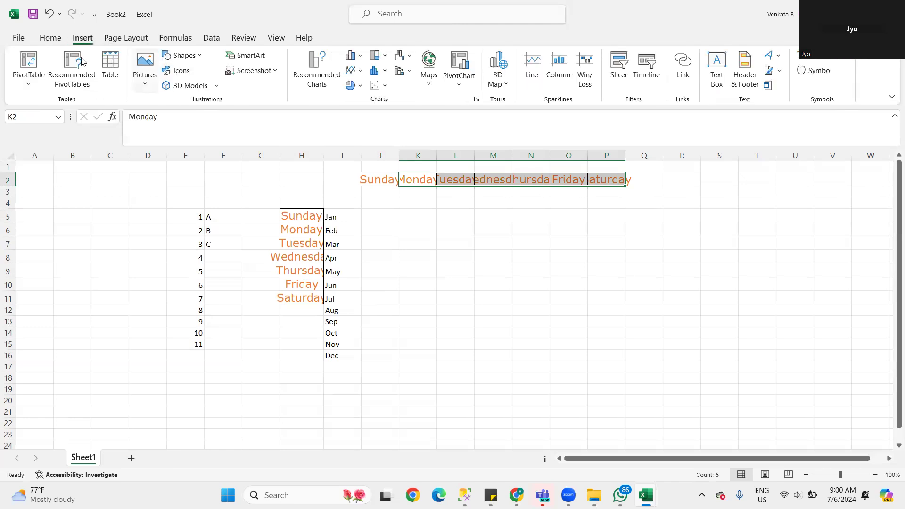
pyautogui.click(43, 40)
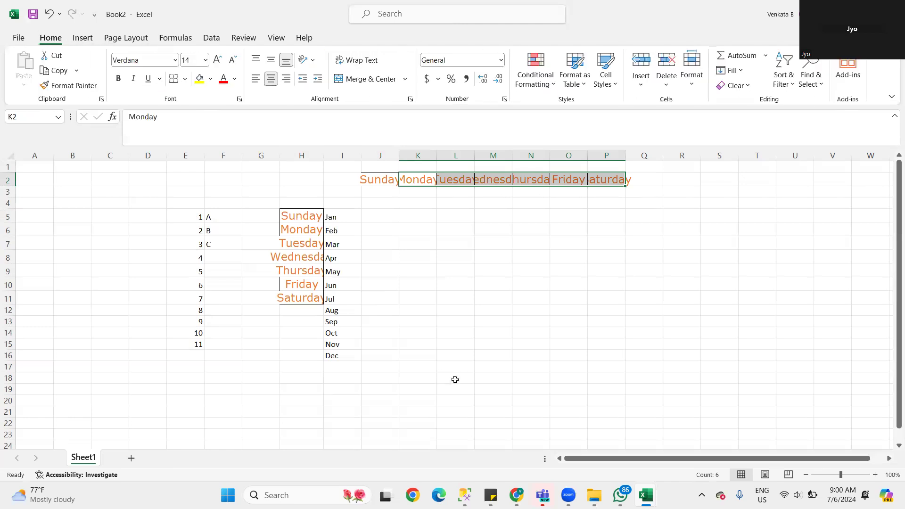
pyautogui.click(594, 495)
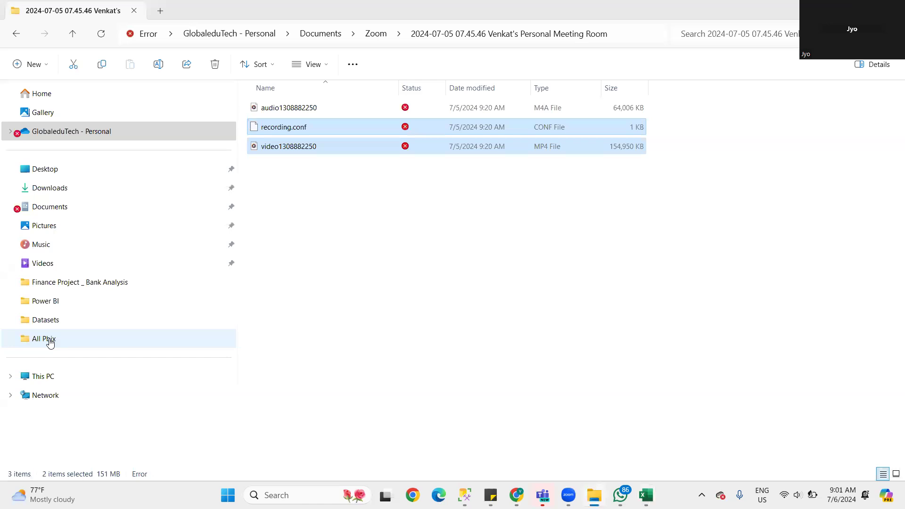
pyautogui.click(621, 495)
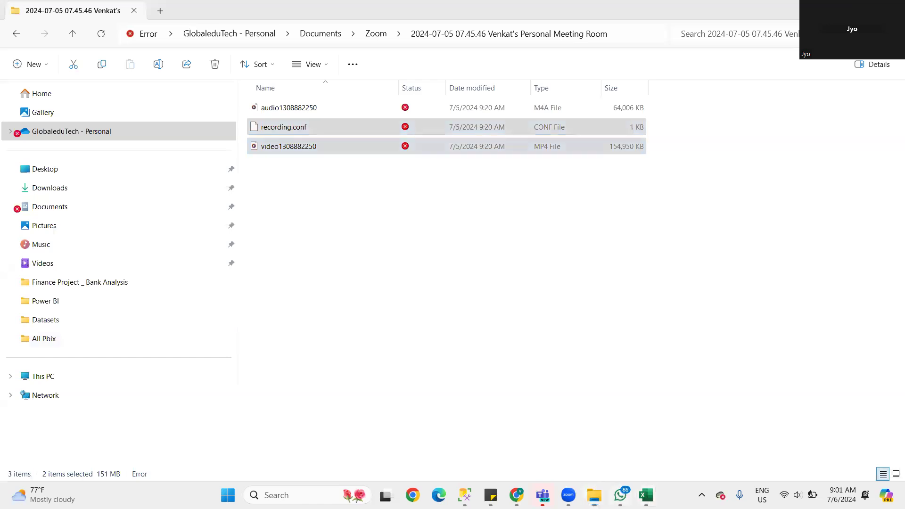
pyautogui.click(621, 496)
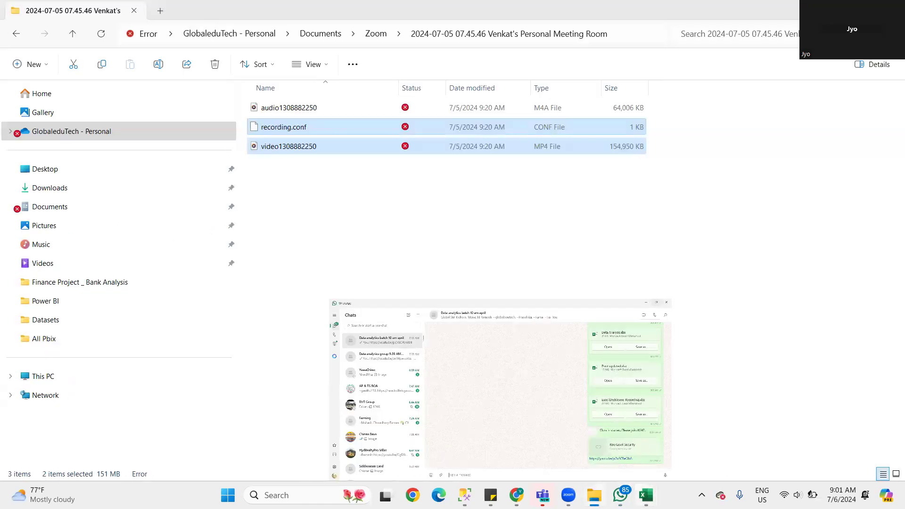
pyautogui.moveTo(646, 495)
pyautogui.click(735, 445)
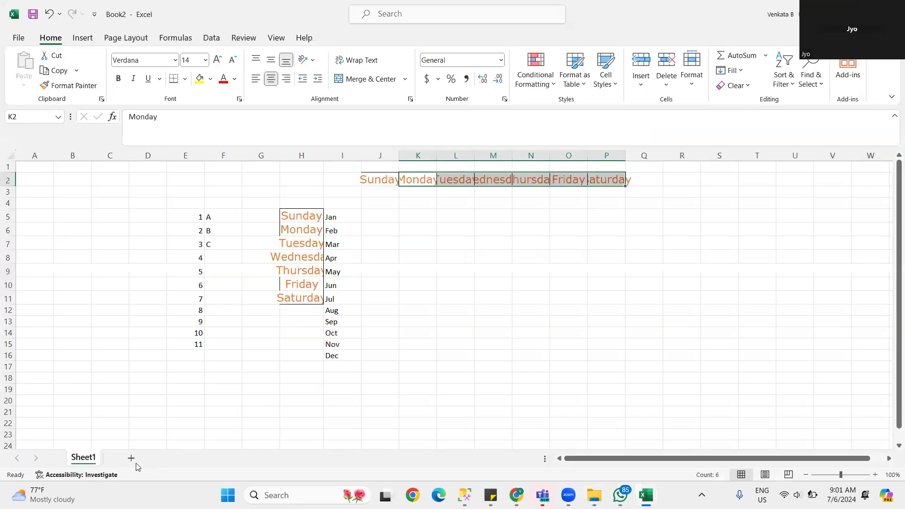
# Step: Add a new worksheet and start importing external data from a SQL Server database
pyautogui.hotkey('shift', 'F11')
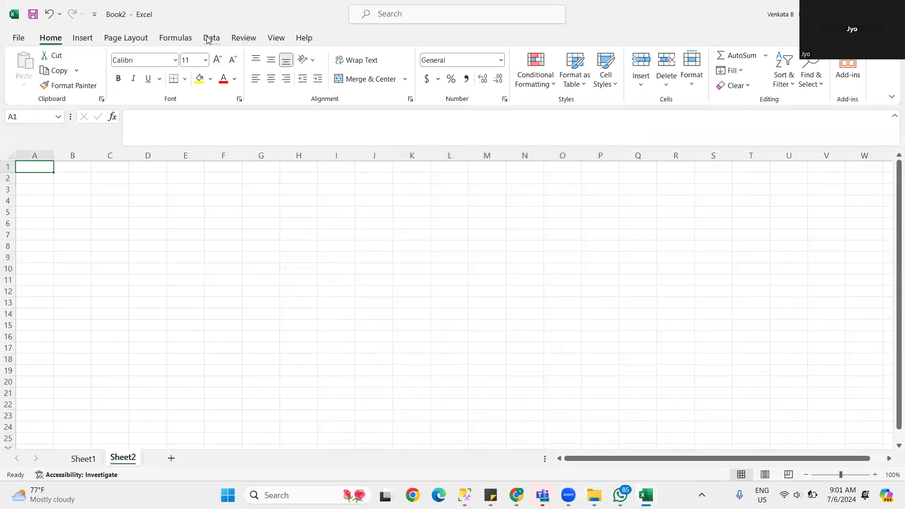
pyautogui.click(212, 37)
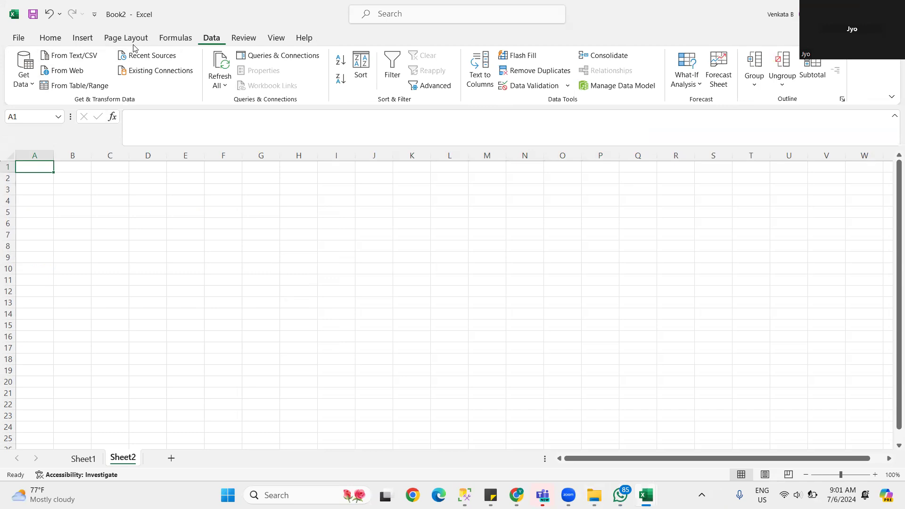
pyautogui.click(30, 85)
pyautogui.moveTo(66, 107)
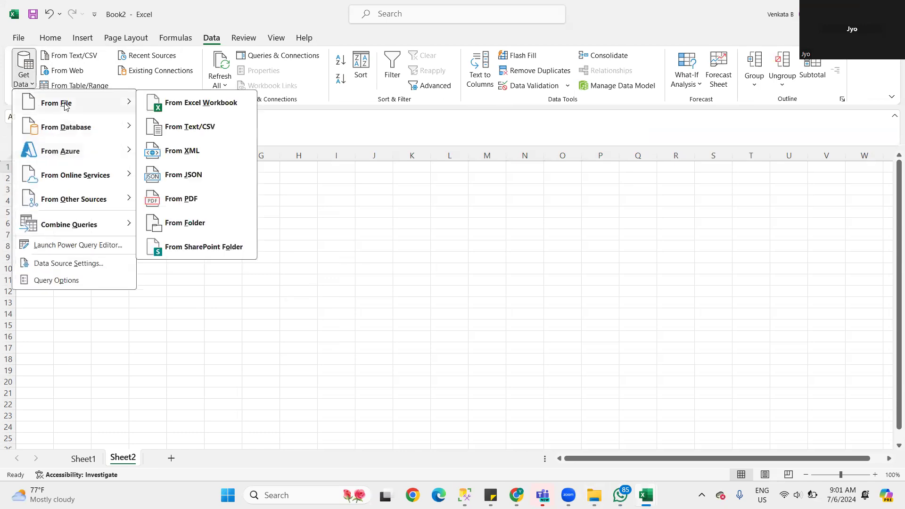
pyautogui.moveTo(67, 132)
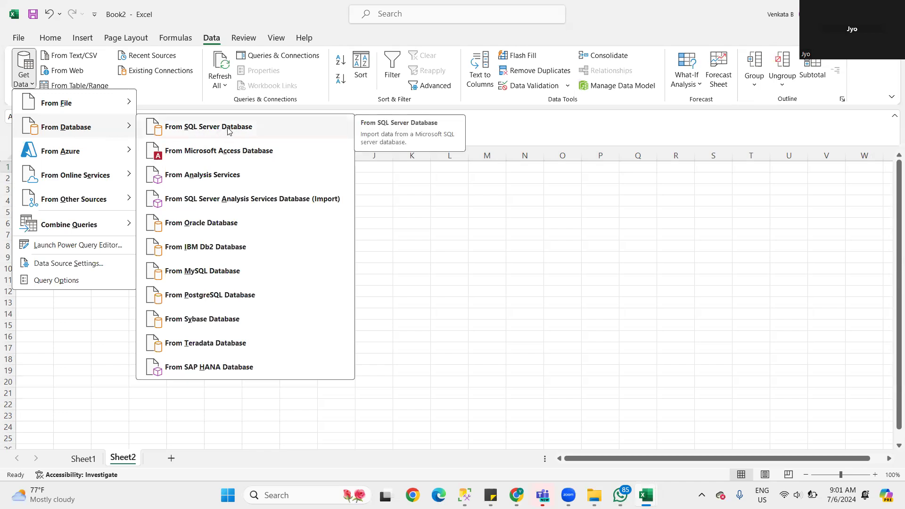
pyautogui.click(201, 127)
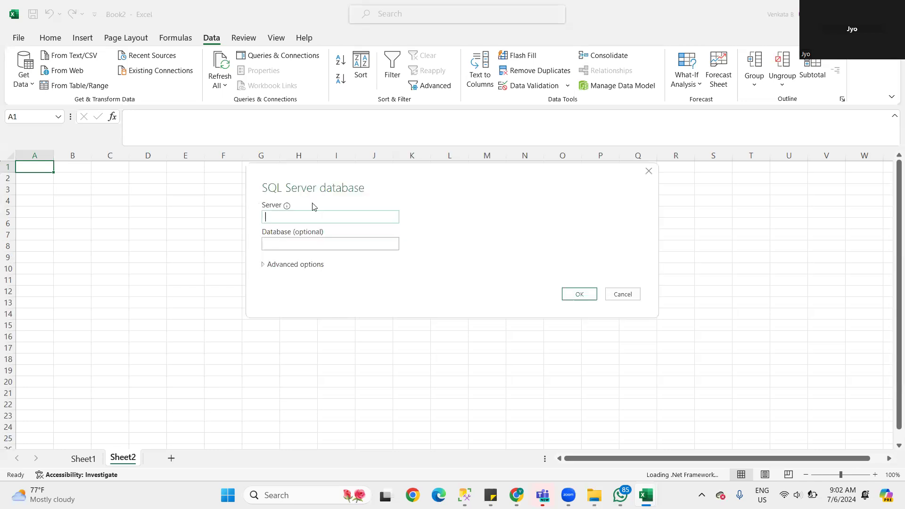
pyautogui.moveTo(466, 495)
pyautogui.click(483, 427)
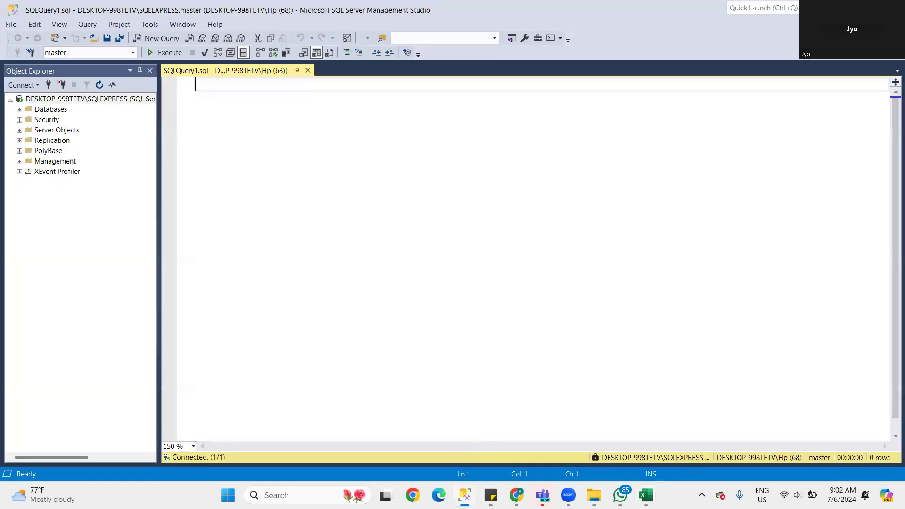
pyautogui.write('sE')
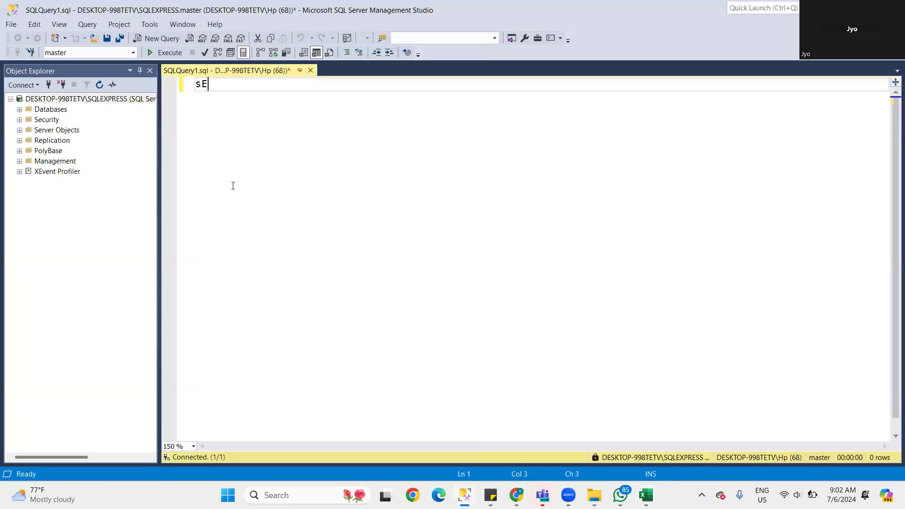
pyautogui.write('LECT &* FR')
pyautogui.press('BackSpace')
pyautogui.press('BackSpace')
pyautogui.press('BackSpace')
pyautogui.press('BackSpace')
pyautogui.press('BackSpace')
pyautogui.press('BackSpace')
pyautogui.write('@@sERVER')
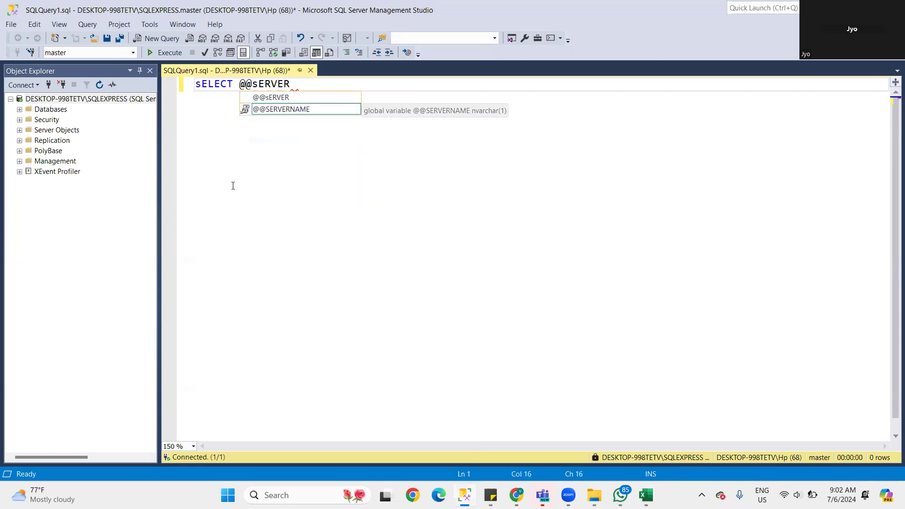
pyautogui.press('Tab')
pyautogui.click(165, 51)
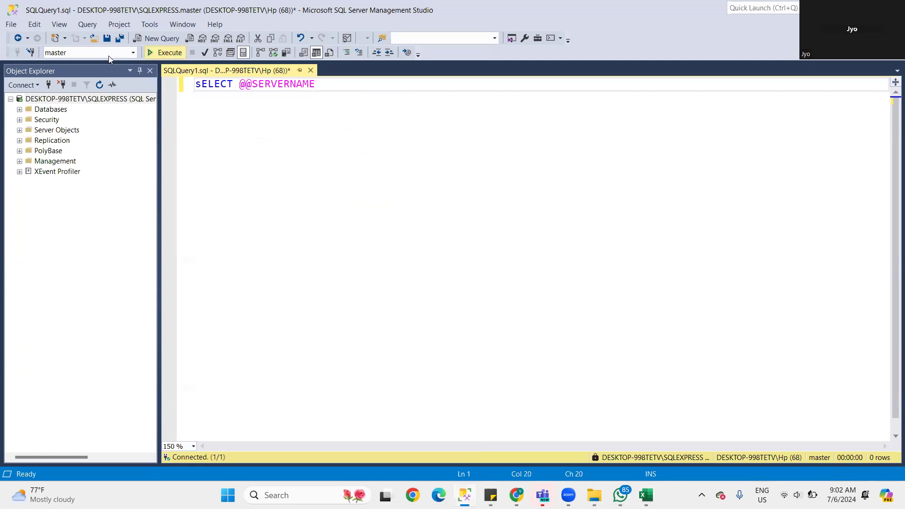
# Step: Expand the server's databases and copy the server name DESKTOP-998TETV\SQLEXPRESS from the query result into the Server field of Excel's SQL Server connection
pyautogui.click(20, 109)
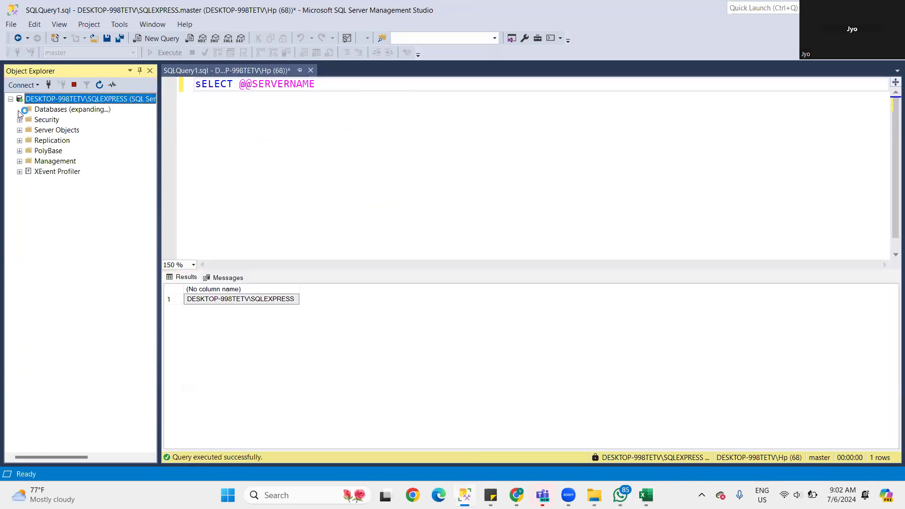
pyautogui.click(250, 300)
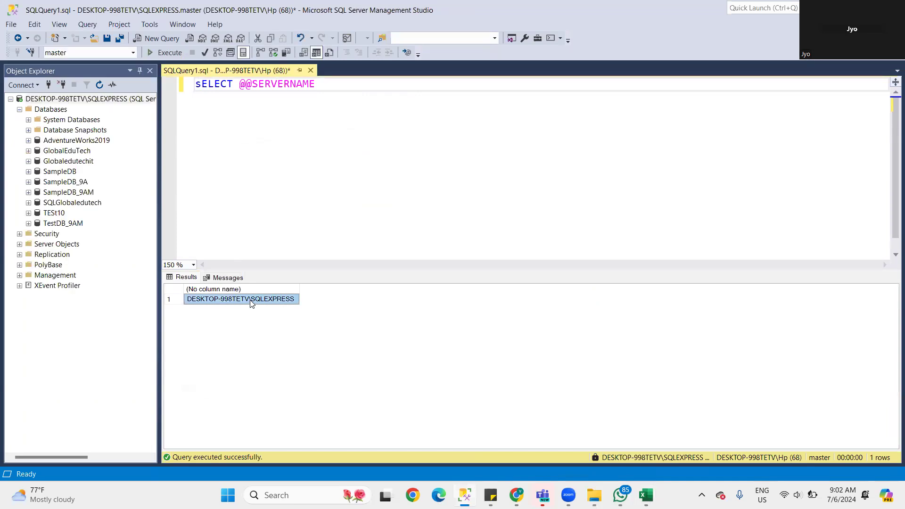
pyautogui.hotkey('alt', 'Tab')
pyautogui.click(340, 217)
pyautogui.write('DESKTOP-998TETV\\SQLEXPRESS')
# Step: Copy the database name SQLGlobaledutech from Management Studio into Excel's optional Database field and show the advanced connection options with the SQL statement box
pyautogui.hotkey('alt', 'Tab')
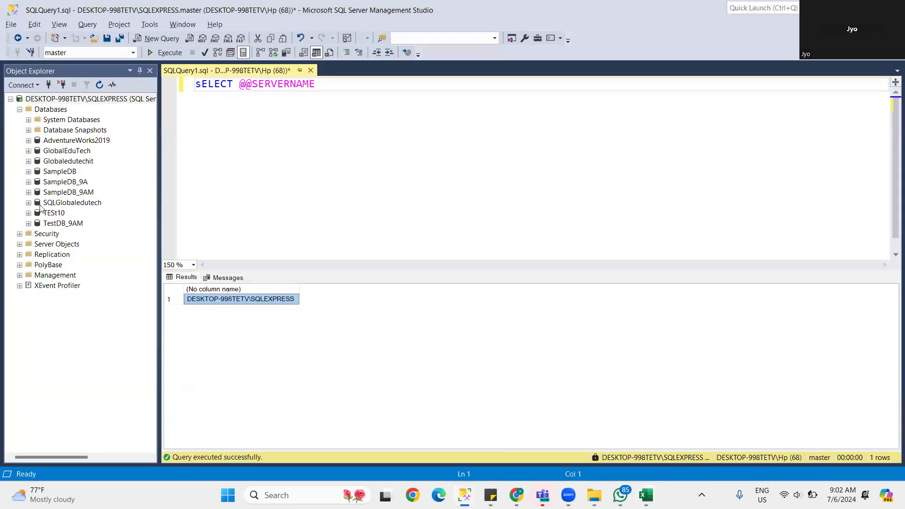
pyautogui.click(70, 203)
pyautogui.rightClick(70, 206)
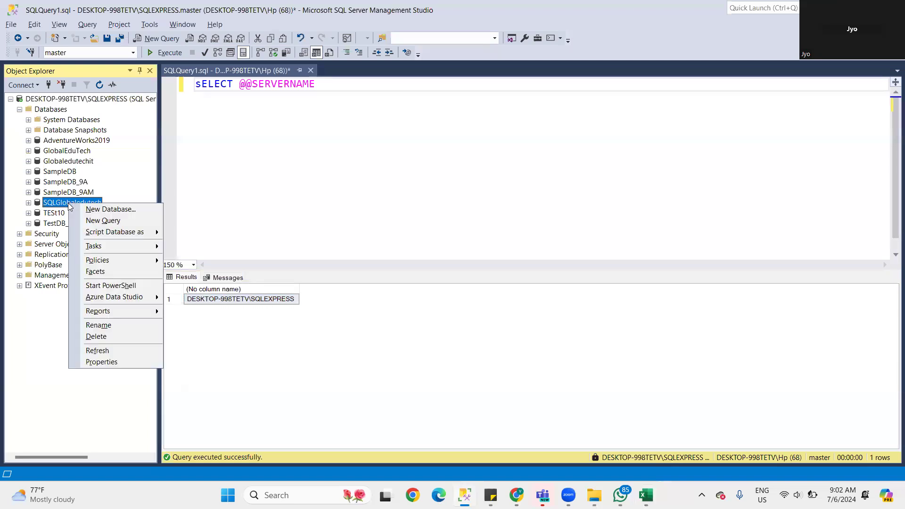
pyautogui.click(99, 325)
pyautogui.hotkey('ctrl', 'c')
pyautogui.hotkey('alt', 'Tab')
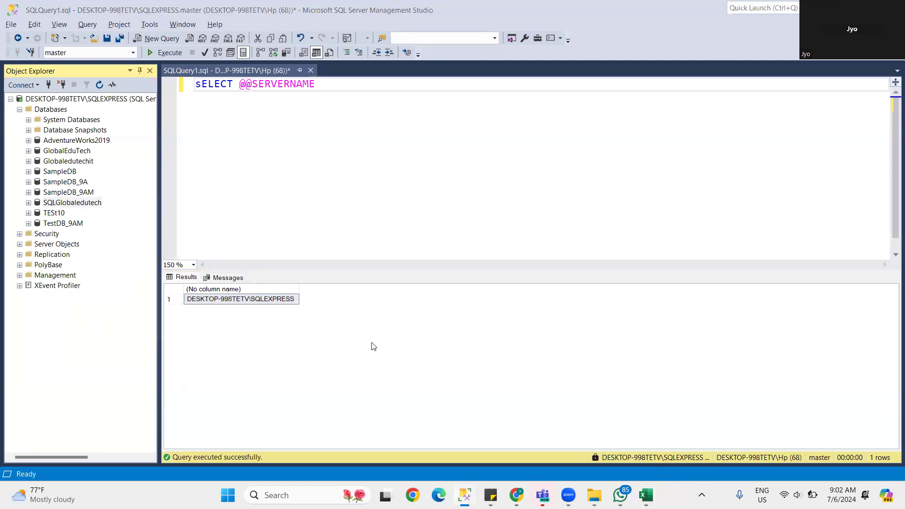
pyautogui.click(333, 249)
pyautogui.hotkey('ctrl', 'v')
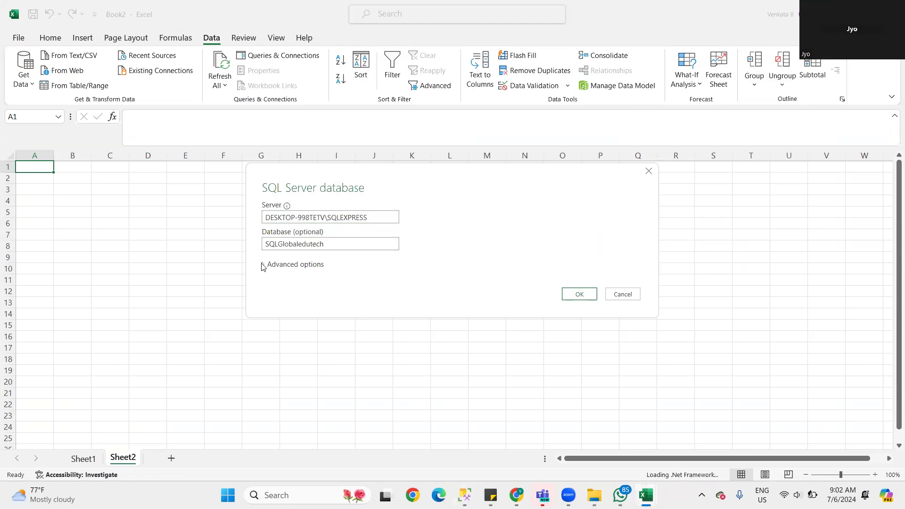
pyautogui.click(264, 265)
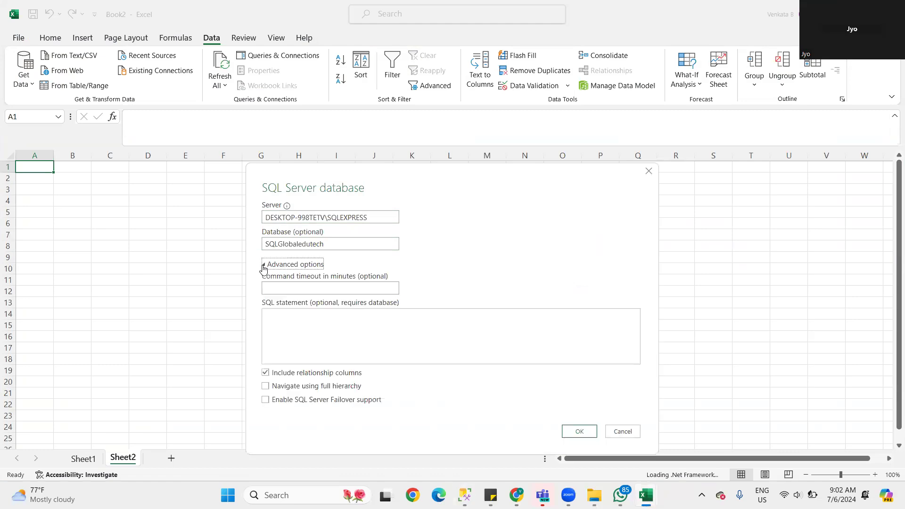
pyautogui.click(288, 339)
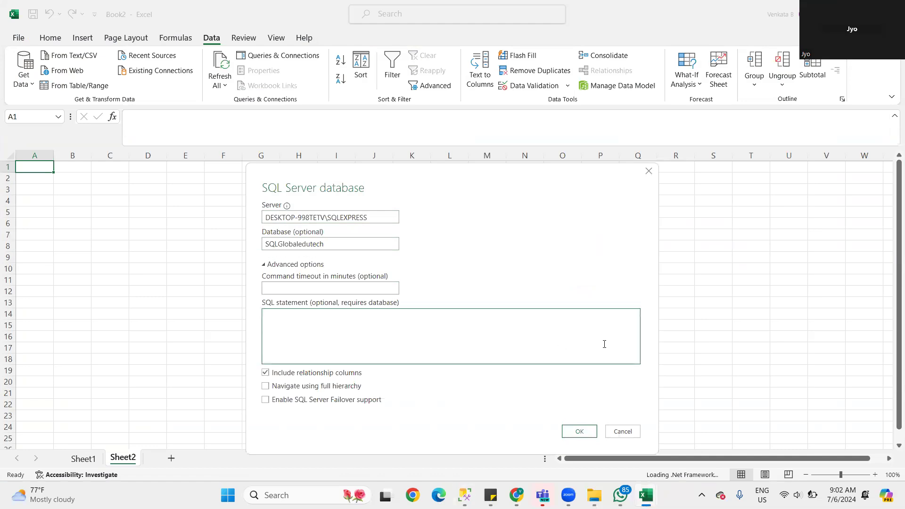
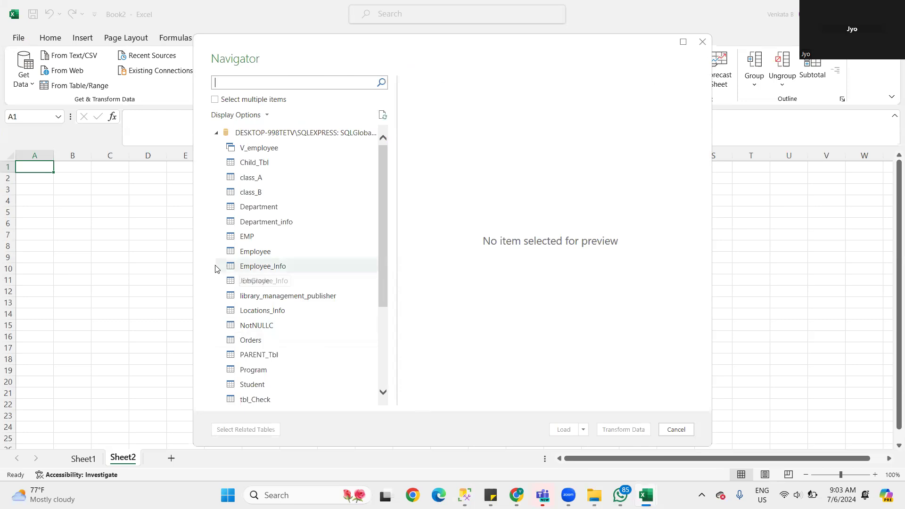
# Step: Preview the database tables in the Navigator, load Employee_Info into the workbook and apply the default style to query tables
pyautogui.scroll(-3, 240, 272)
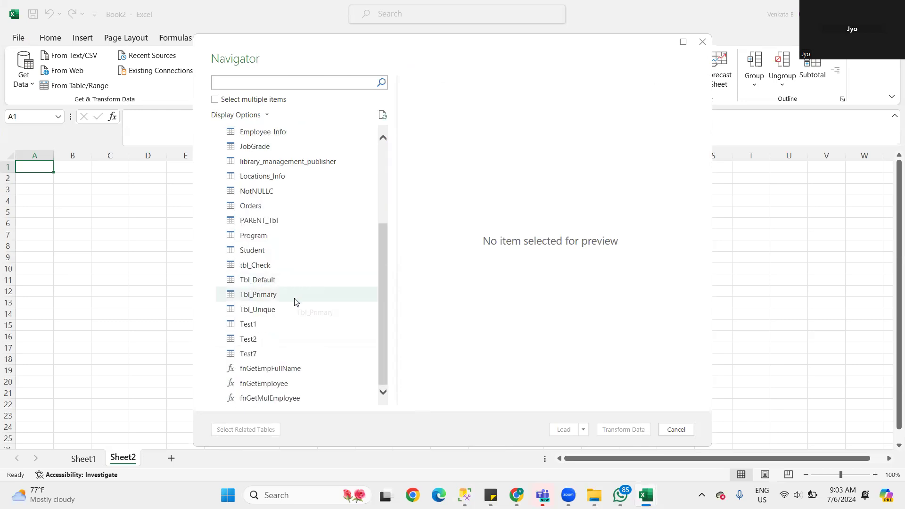
pyautogui.scroll(3, 294, 302)
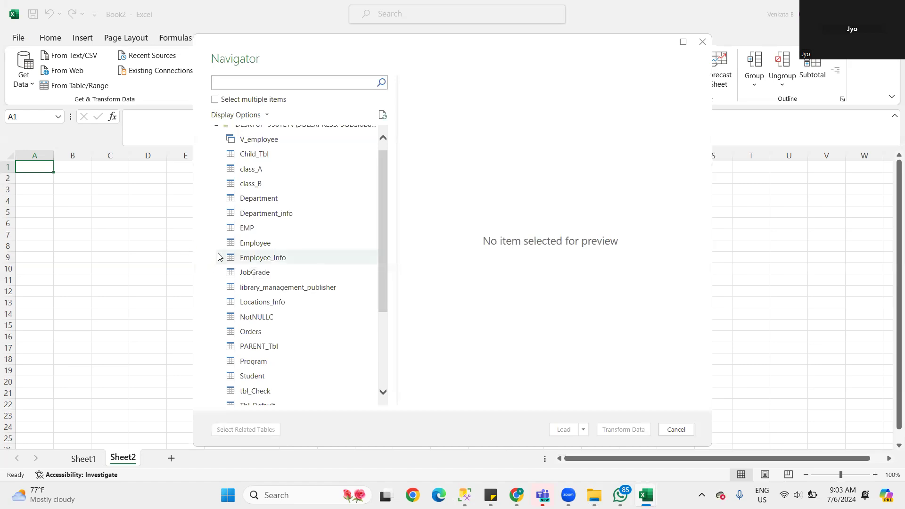
pyautogui.click(263, 260)
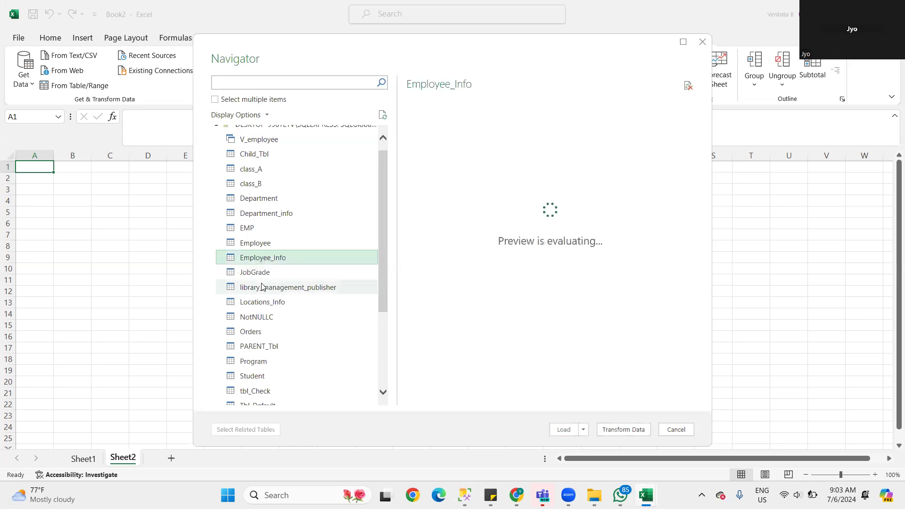
pyautogui.click(261, 214)
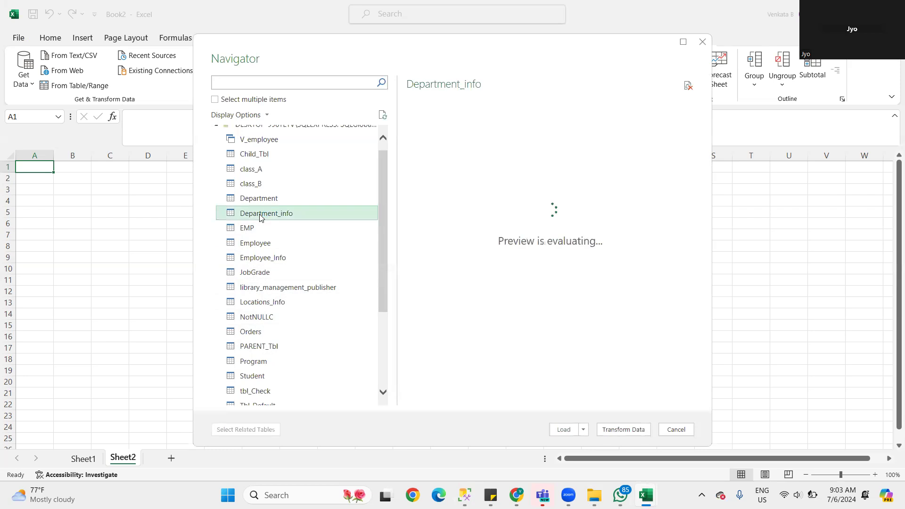
pyautogui.click(258, 258)
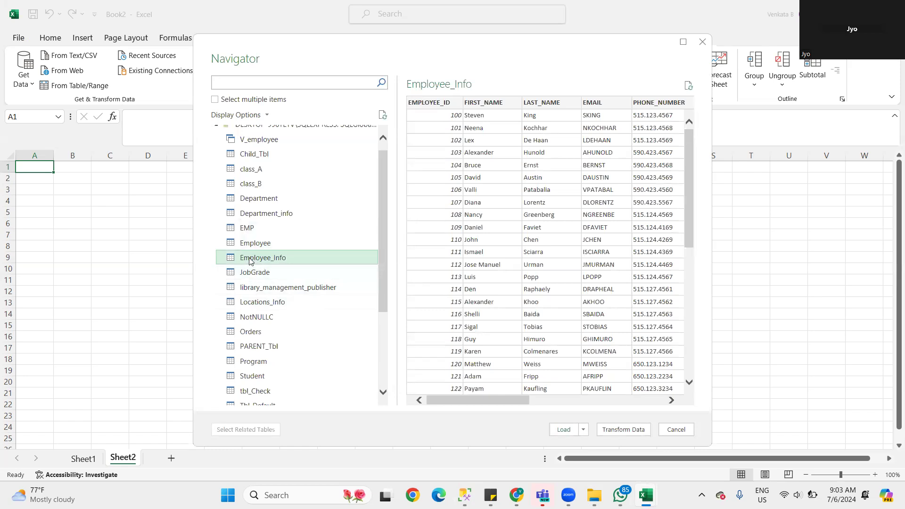
pyautogui.click(564, 430)
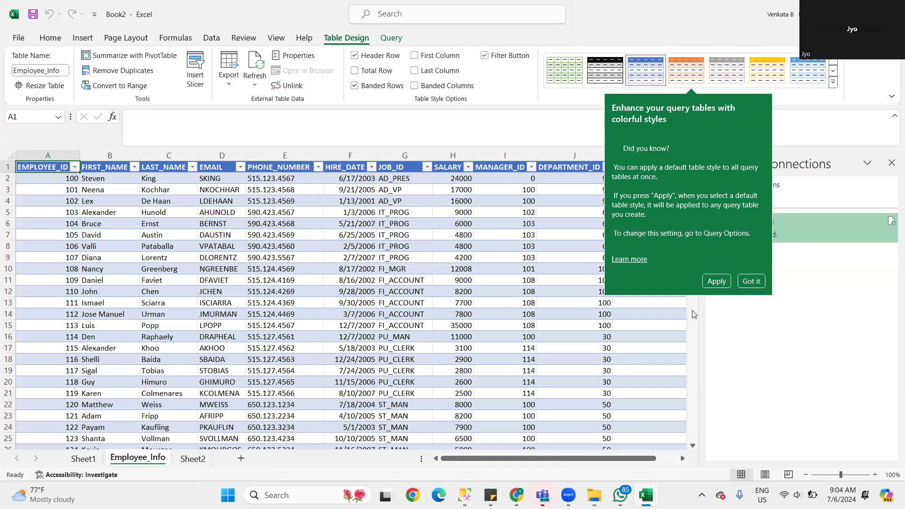
pyautogui.click(723, 284)
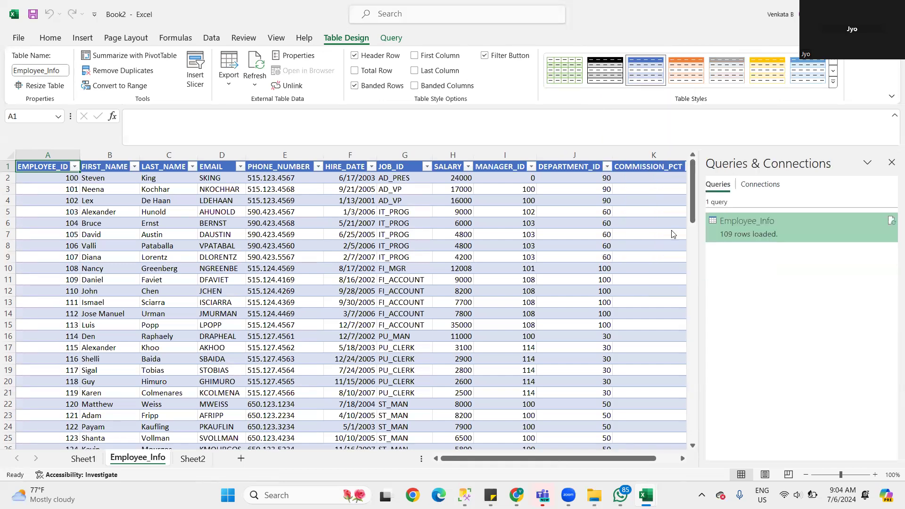
# Step: Try to import the existing Employee_Info query connection as a table at cell A1 of the existing worksheet
pyautogui.moveTo(624, 463); pyautogui.dragTo(583, 318)
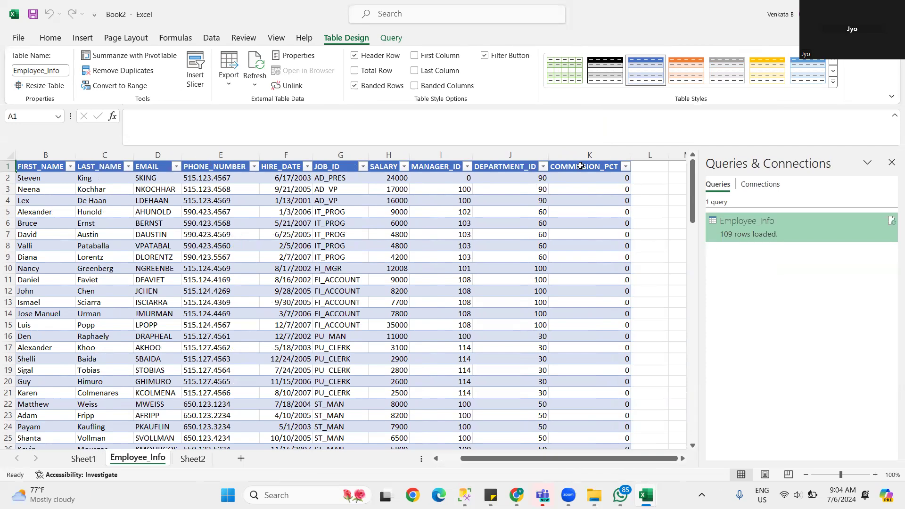
pyautogui.click(210, 37)
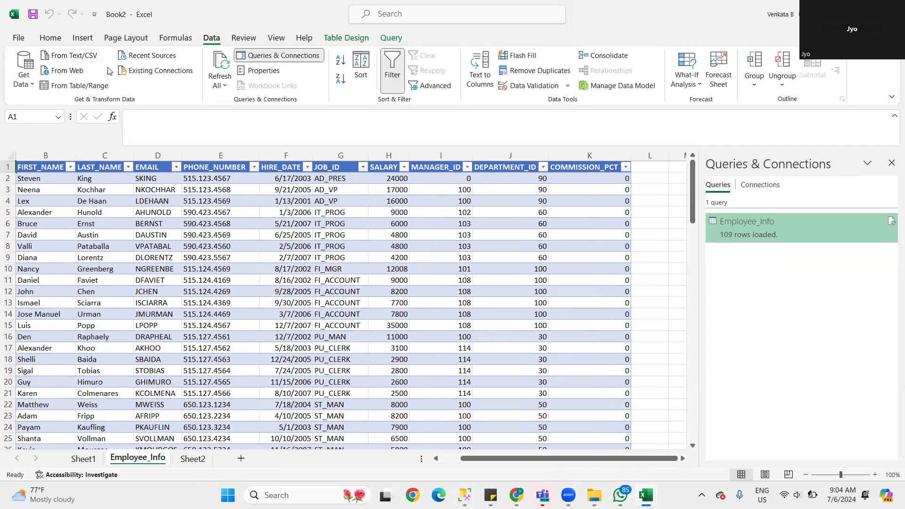
pyautogui.click(141, 72)
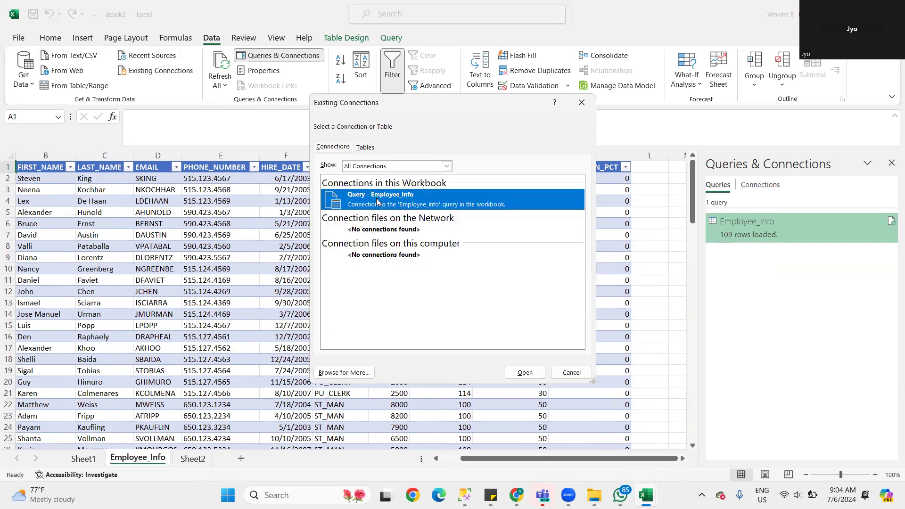
pyautogui.click(526, 373)
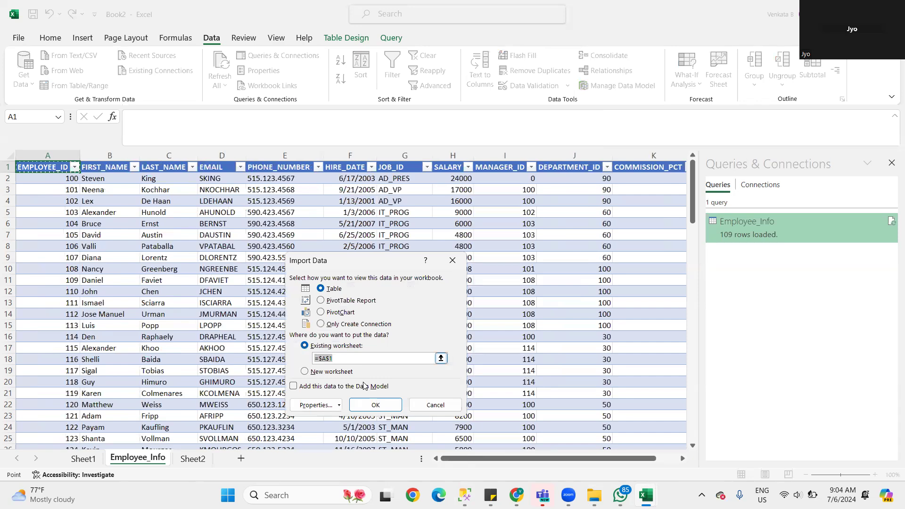
pyautogui.click(367, 407)
pyautogui.click(455, 280)
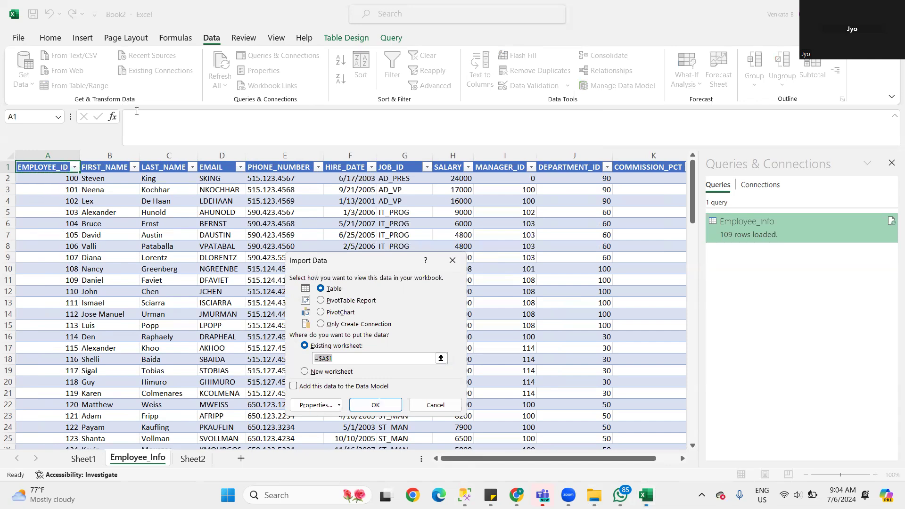
pyautogui.click(452, 267)
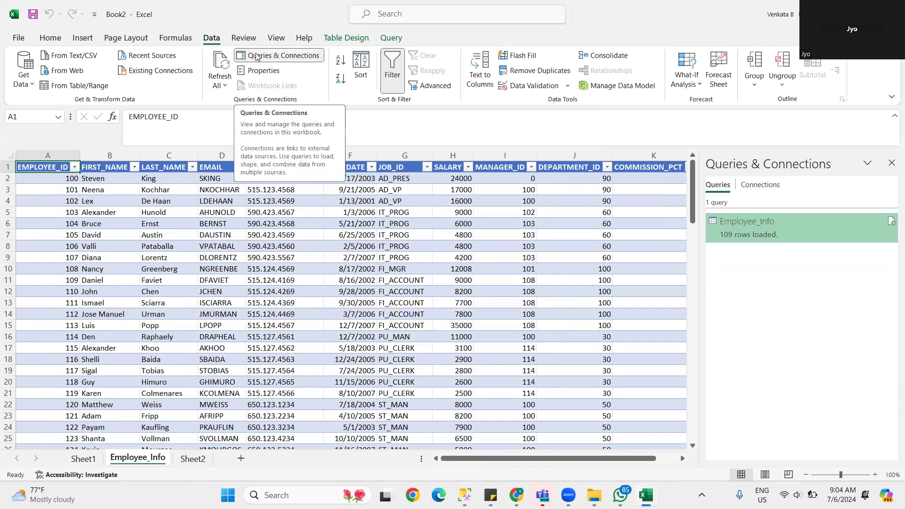
pyautogui.click(24, 84)
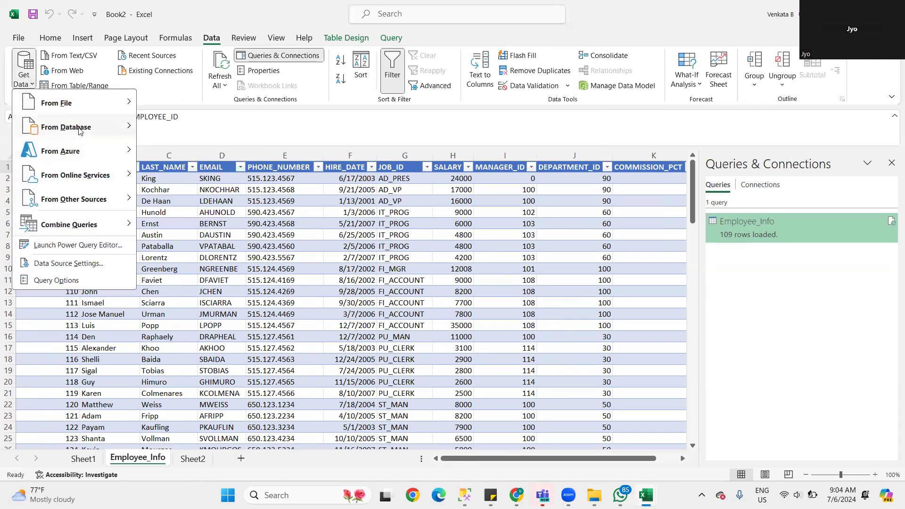
pyautogui.moveTo(79, 131)
pyautogui.click(193, 131)
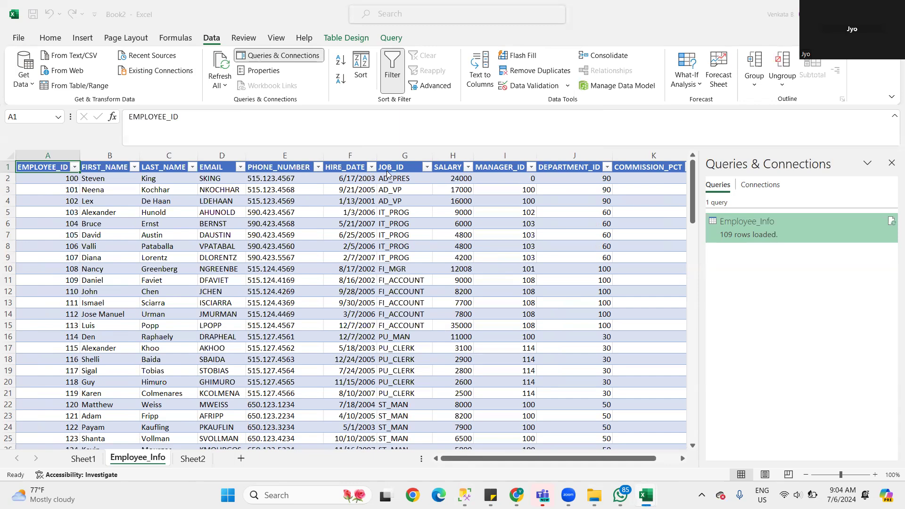
pyautogui.press('Escape')
# Step: Duplicate the Employee_Info query and check the SQL Server source settings of the copy
pyautogui.click(728, 228)
pyautogui.rightClick(729, 228)
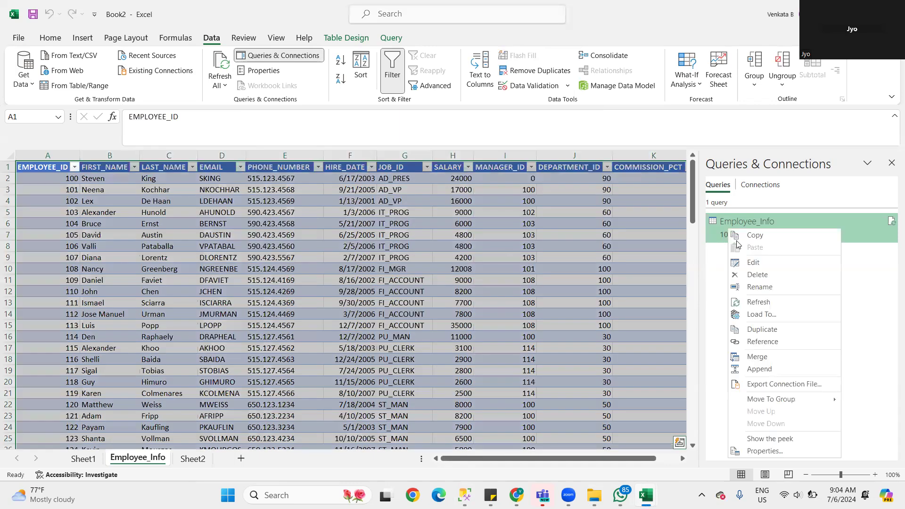
pyautogui.click(761, 334)
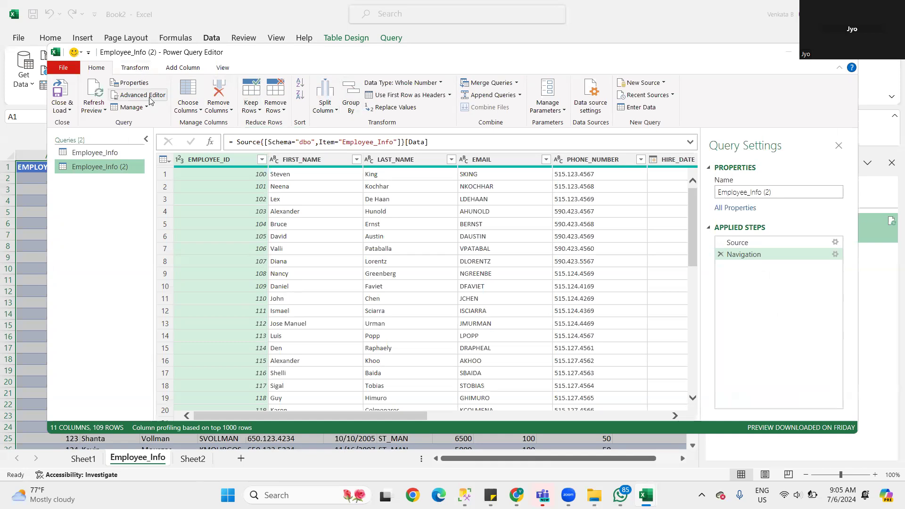
pyautogui.click(833, 247)
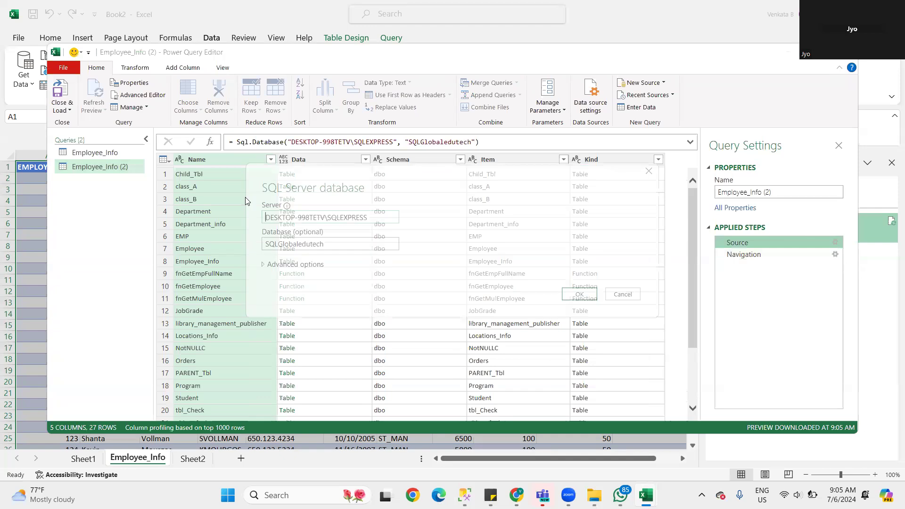
pyautogui.click(622, 295)
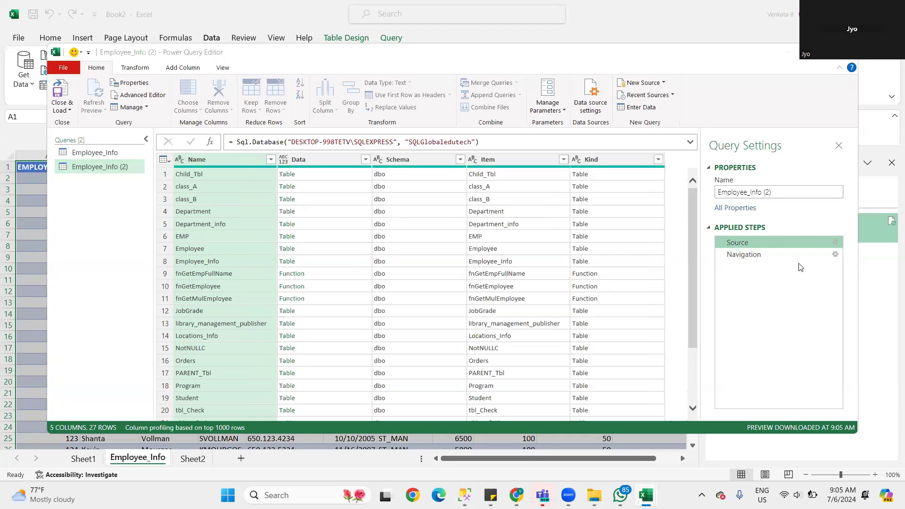
# Step: Change the Navigation step of the duplicated query to the Department_info table
pyautogui.click(835, 255)
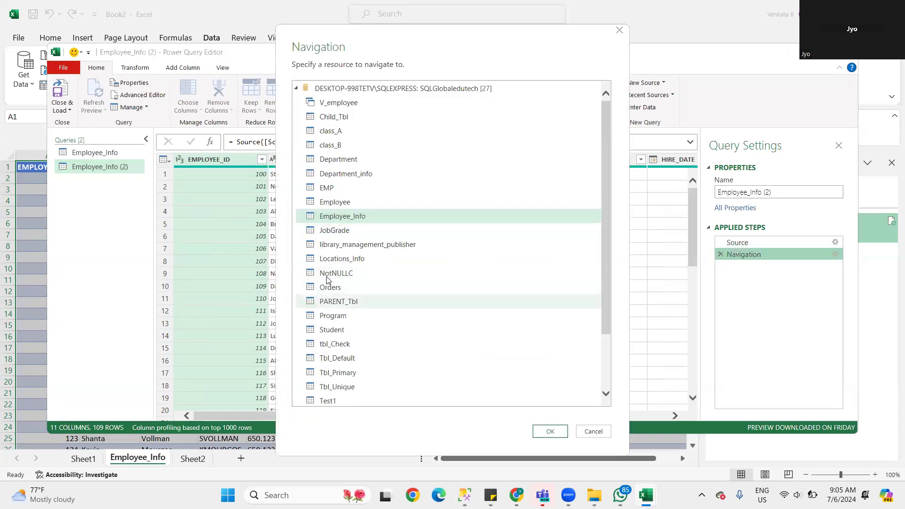
pyautogui.click(348, 174)
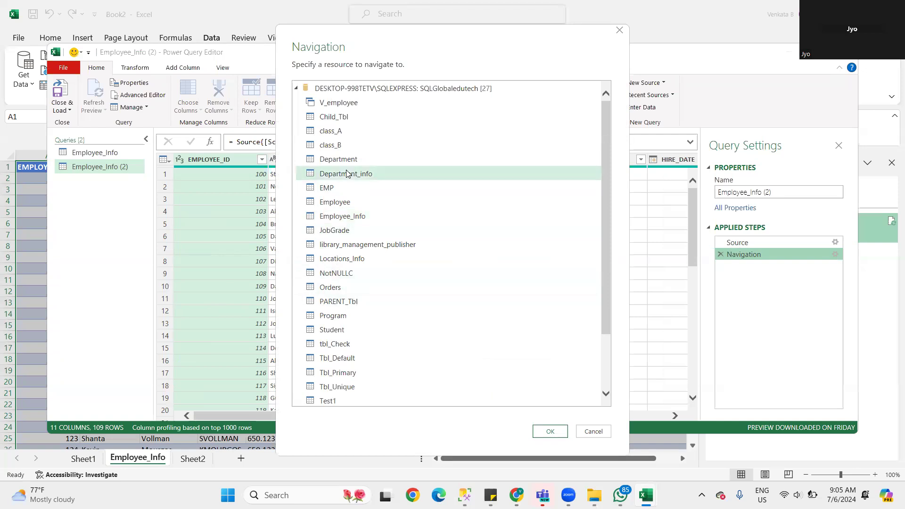
pyautogui.click(556, 432)
# Step: Rename the duplicated query as Department_Info
pyautogui.click(779, 191)
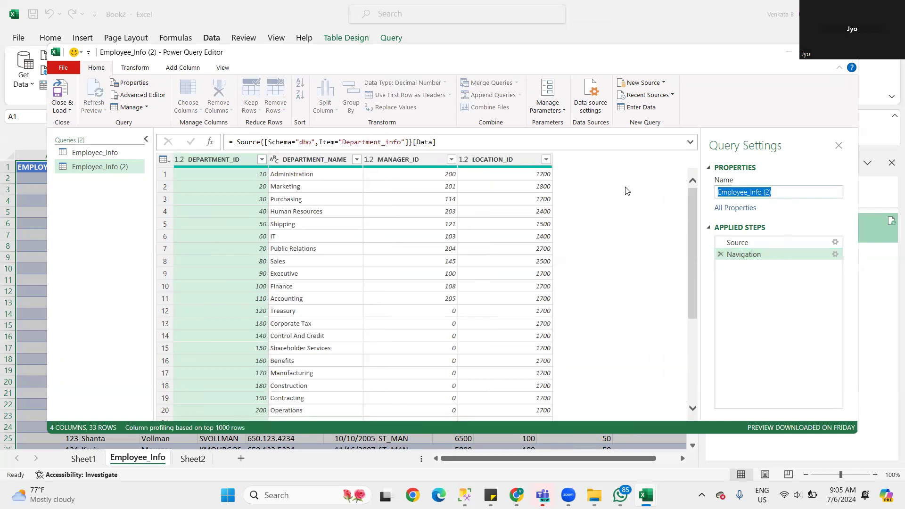
pyautogui.write('dEPARTMENT_iNFO')
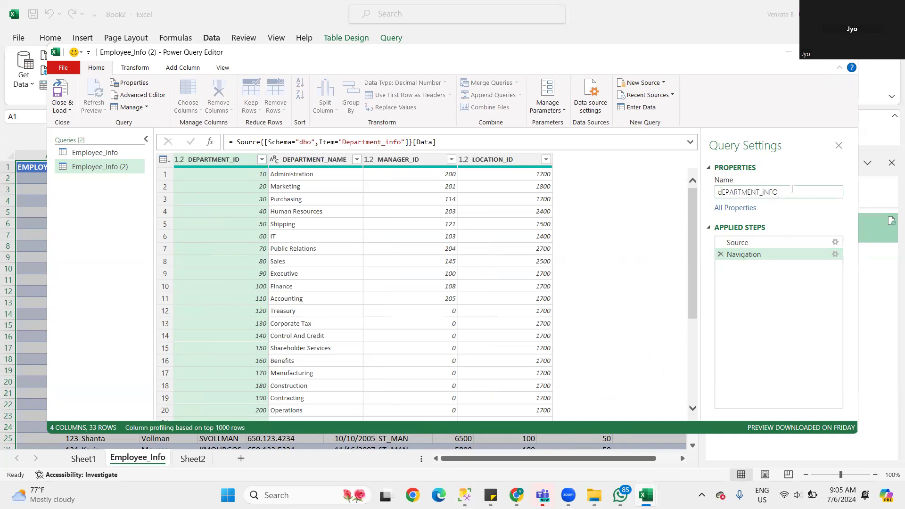
pyautogui.hotkey('ctrl', 'a')
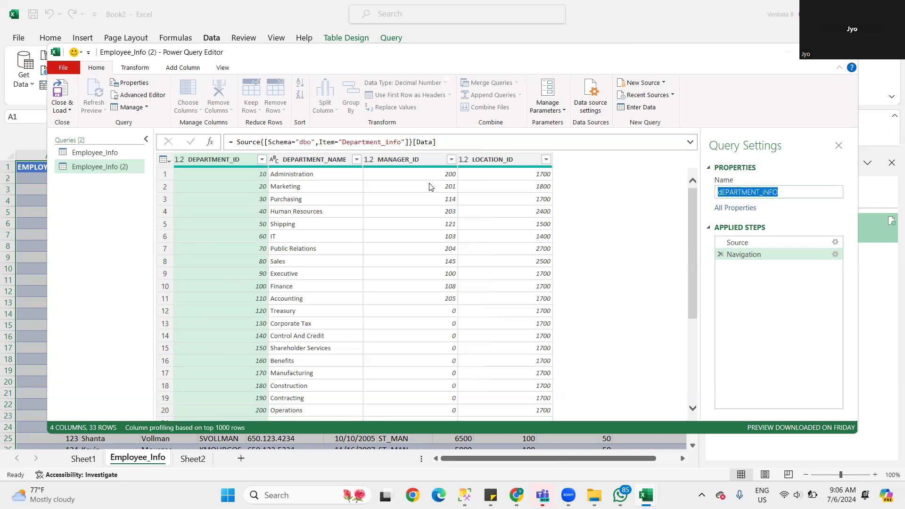
pyautogui.write('Departmen')
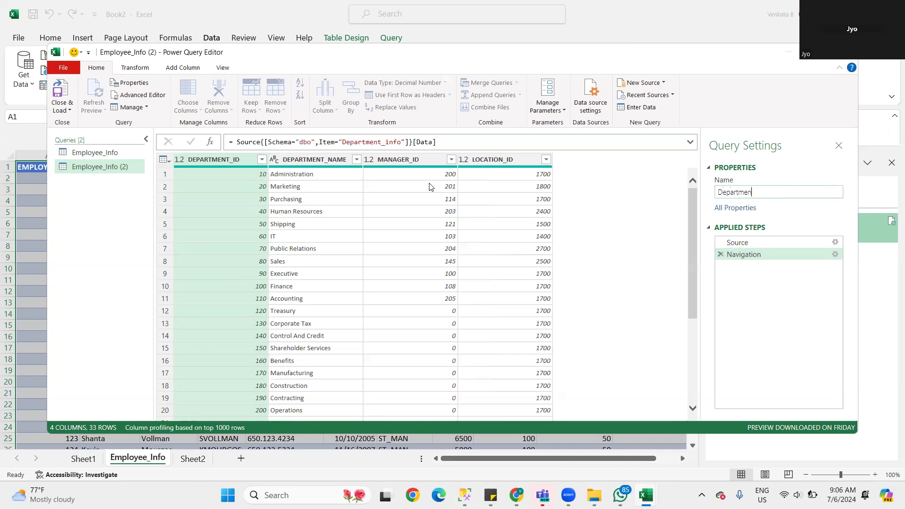
pyautogui.write('t_Info')
pyautogui.click(134, 188)
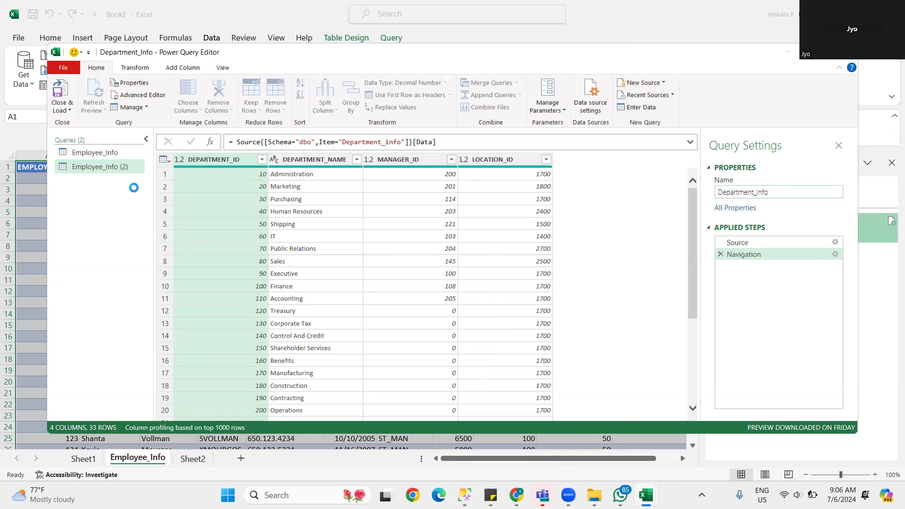
# Step: Close the query editor and load the Department_Info query into the workbook
pyautogui.click(62, 109)
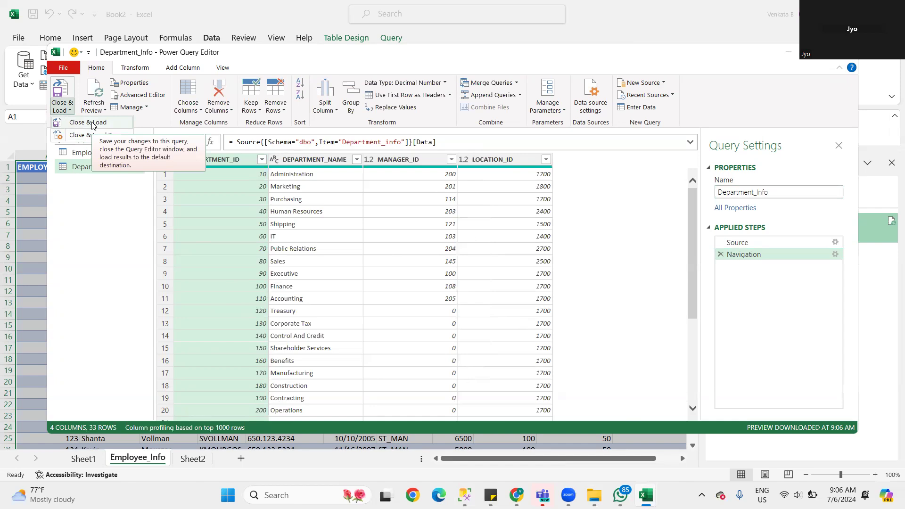
pyautogui.click(92, 124)
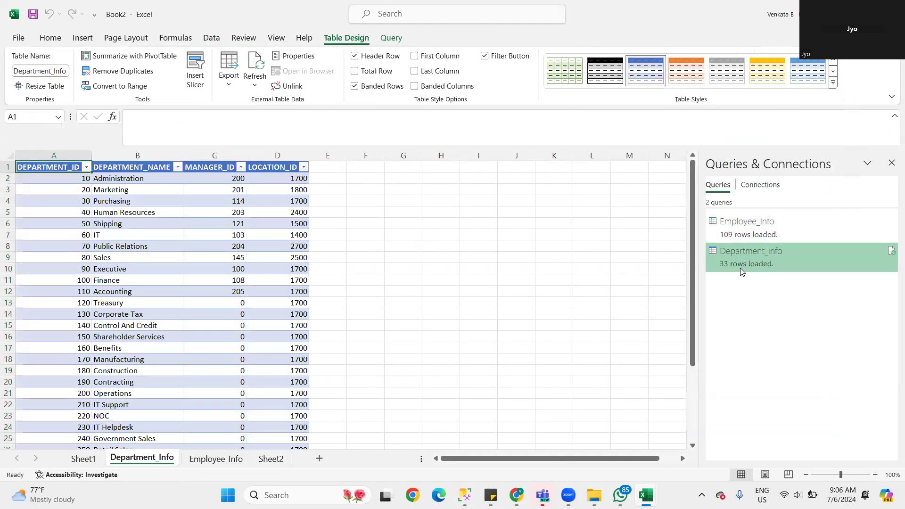
pyautogui.moveTo(740, 268)
# Step: Delete the COMMISSION_PCT column from the table on the Employee_Info sheet
pyautogui.click(217, 460)
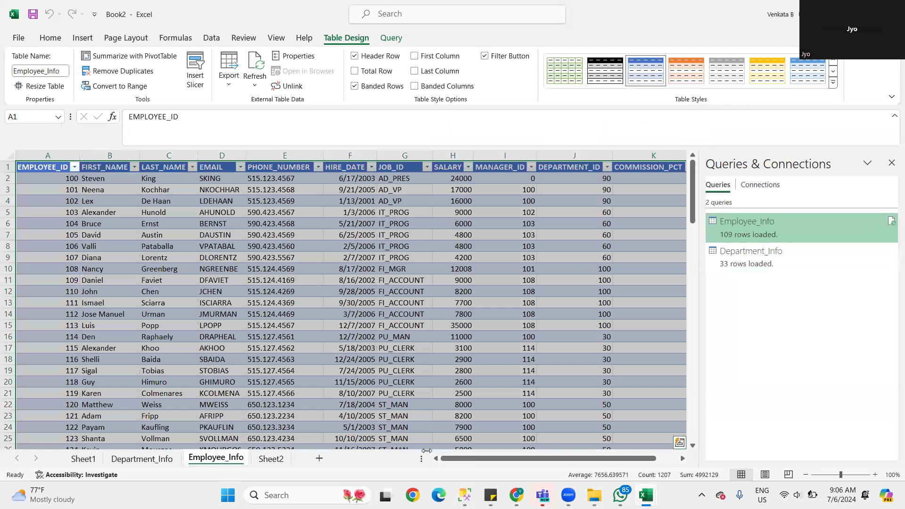
pyautogui.click(563, 258)
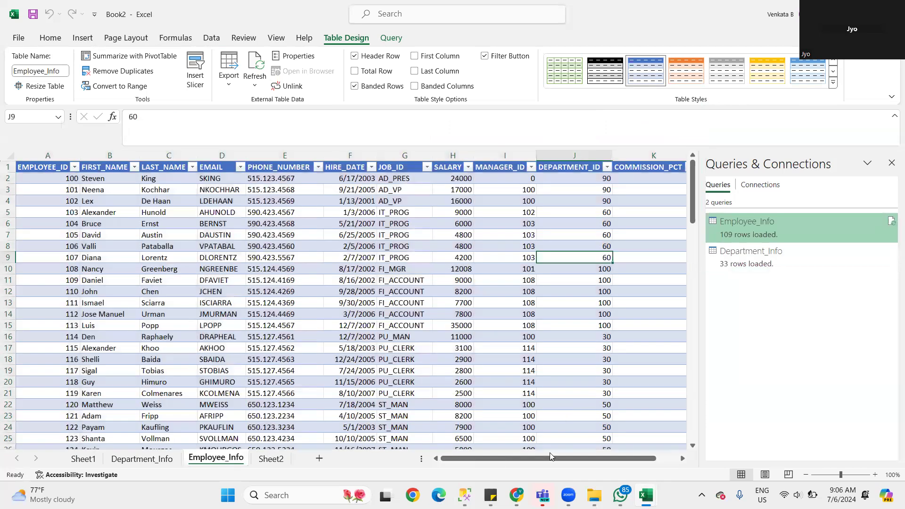
pyautogui.moveTo(571, 459); pyautogui.dragTo(623, 457)
pyautogui.click(581, 156)
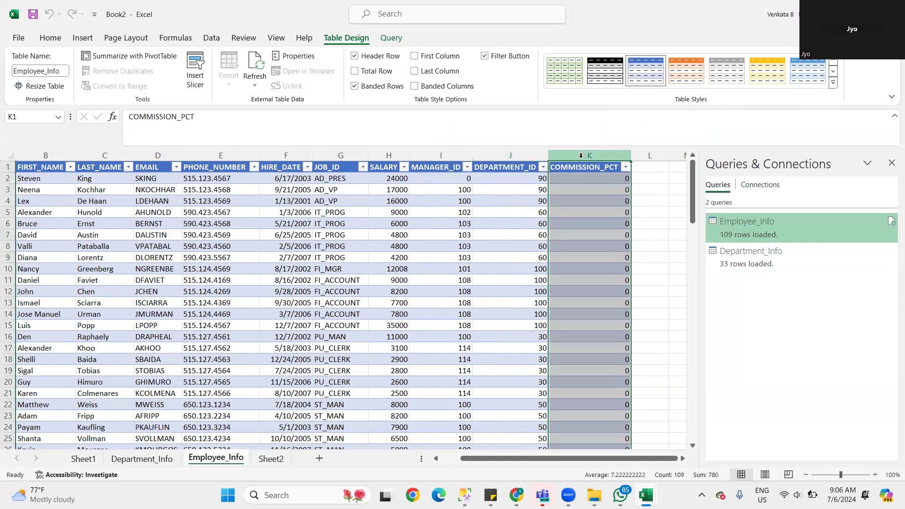
pyautogui.rightClick(581, 156)
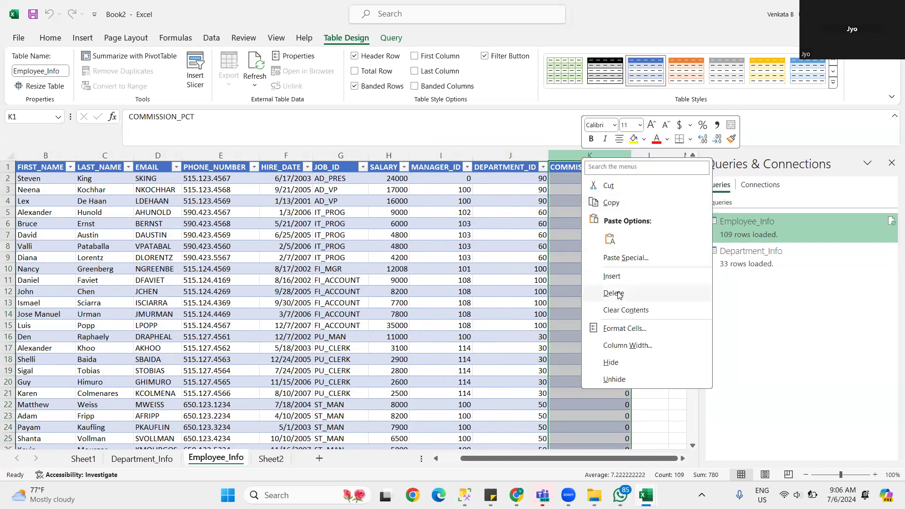
pyautogui.click(634, 295)
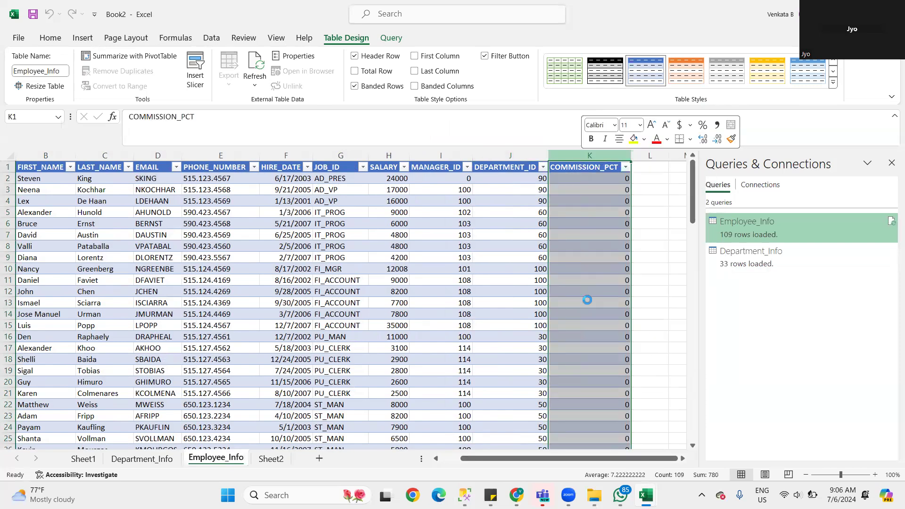
# Step: Add a Department_Name column header in cell K1 and autofit the width of column K
pyautogui.click(564, 171)
pyautogui.doubleClick(560, 167)
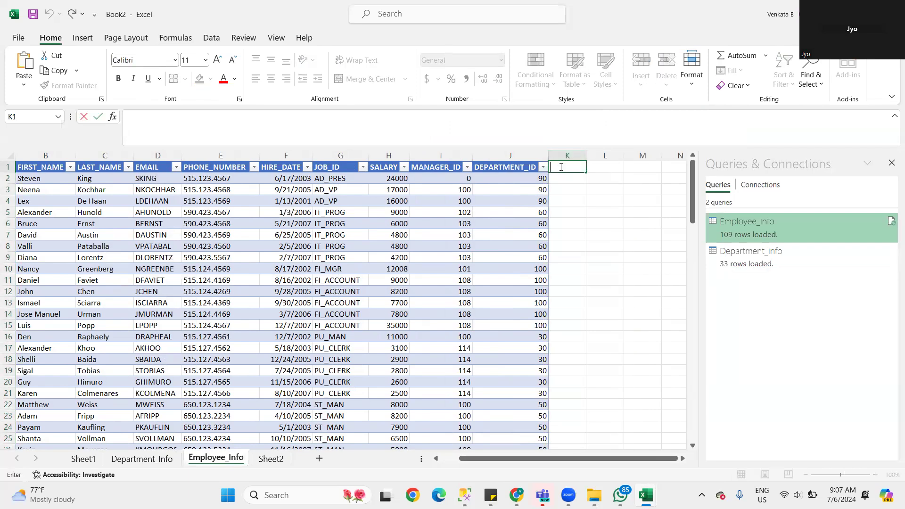
pyautogui.write('Department_Name')
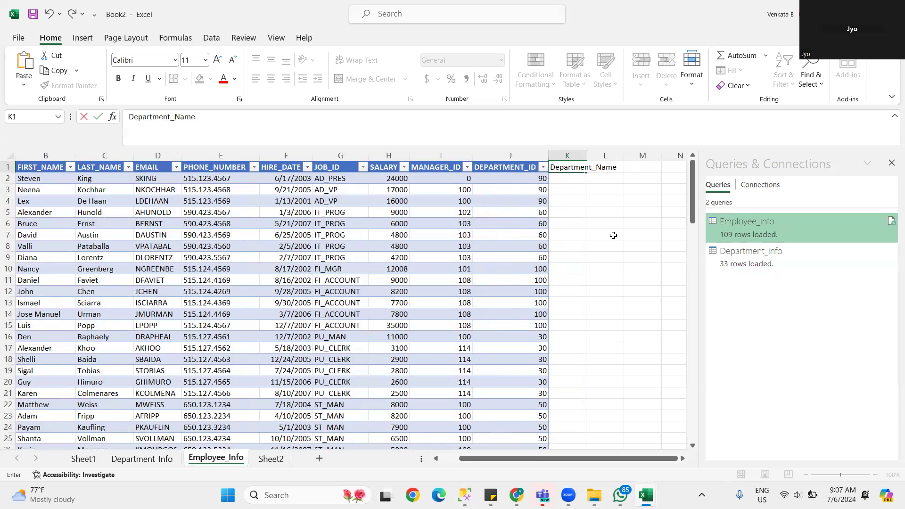
pyautogui.click(571, 212)
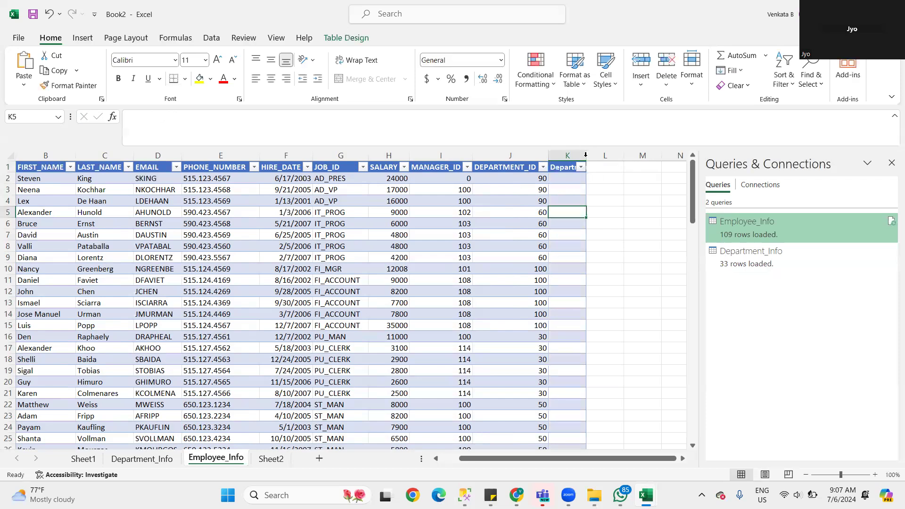
pyautogui.doubleClick(586, 157)
pyautogui.click(658, 203)
# Step: Try to enter a VLOOKUP formula in cell K2 of the Department_Name column
pyautogui.click(597, 180)
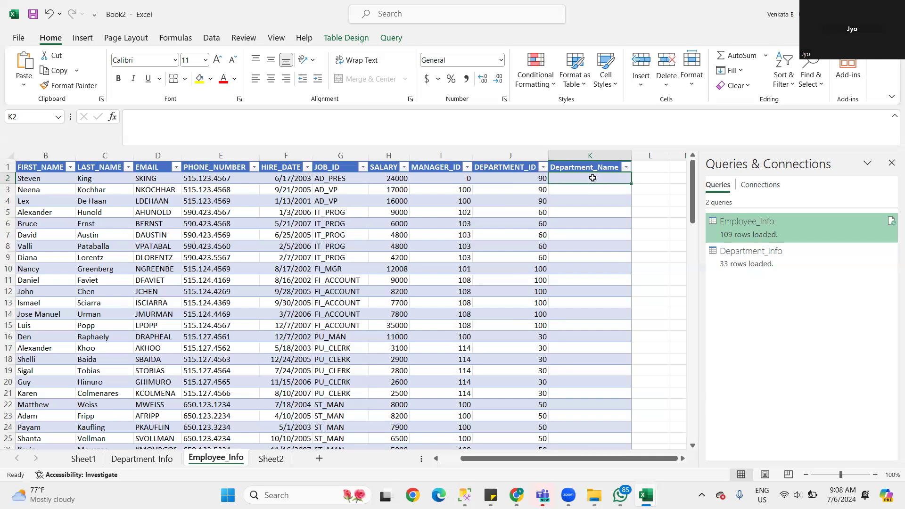
pyautogui.doubleClick(593, 176)
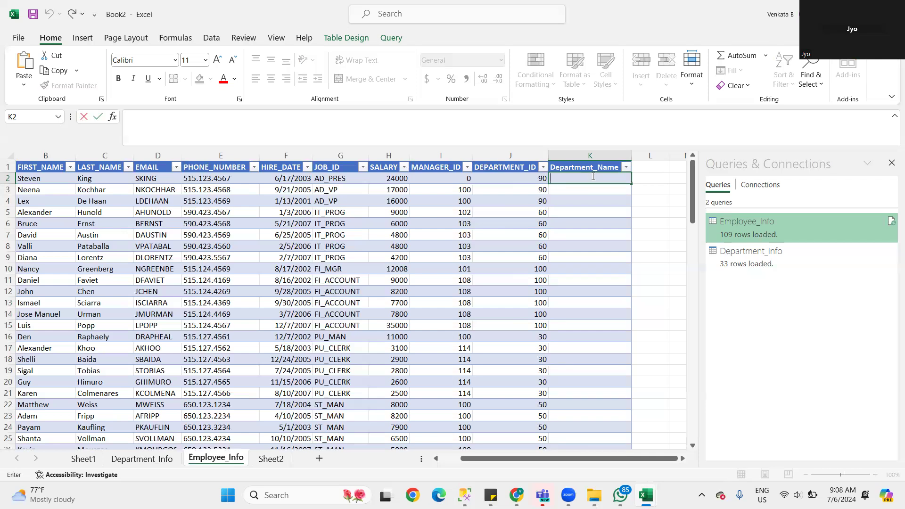
pyautogui.write('V')
pyautogui.press('BackSpace')
pyautogui.write('=V')
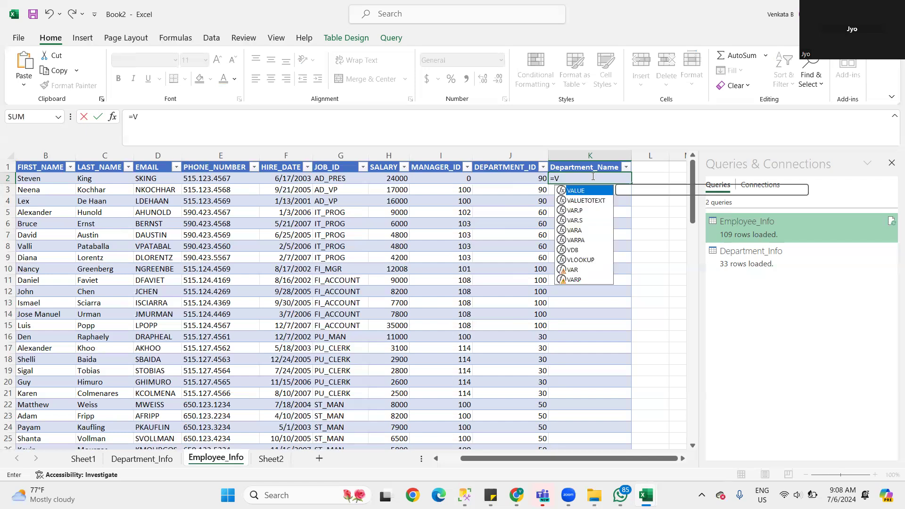
pyautogui.write('LLO')
pyautogui.press('BackSpace')
pyautogui.press('BackSpace')
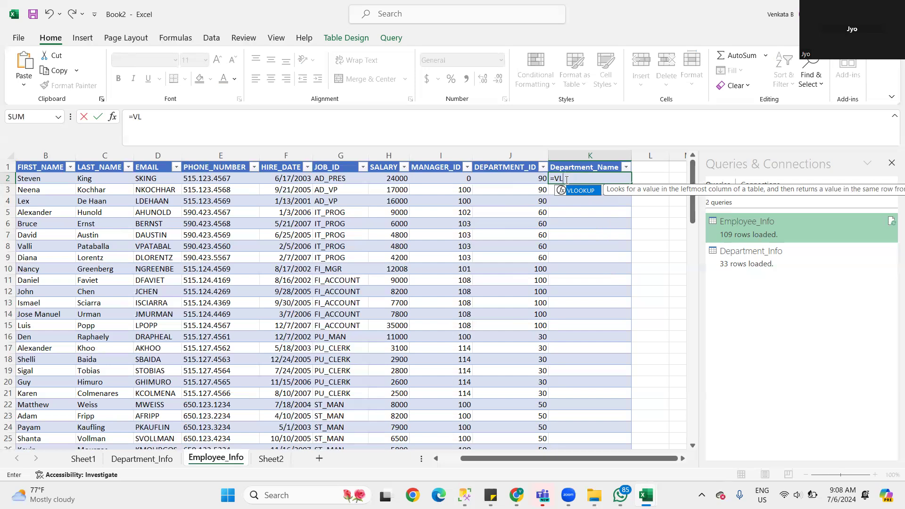
pyautogui.press('Return')
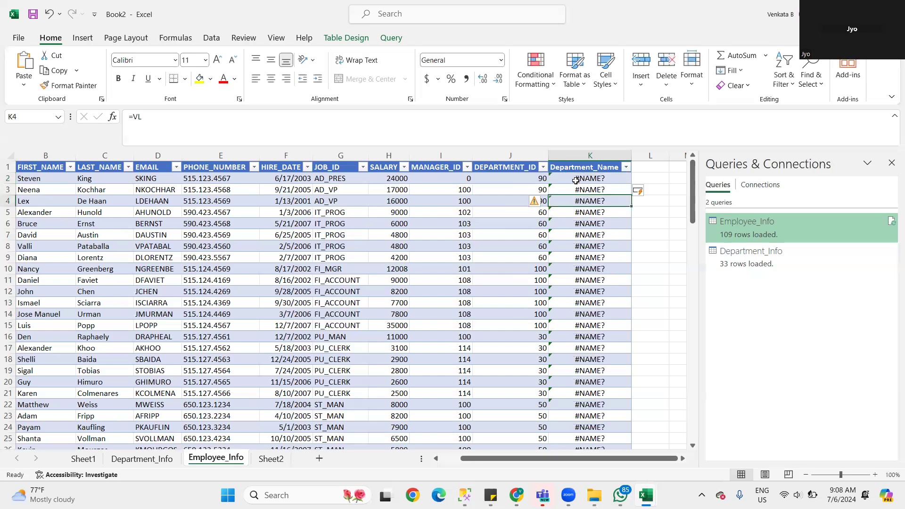
# Step: Start a VLOOKUP formula in cell K2 with the same row's DEPARTMENT_ID as the lookup value
pyautogui.click(577, 177)
pyautogui.click(162, 115)
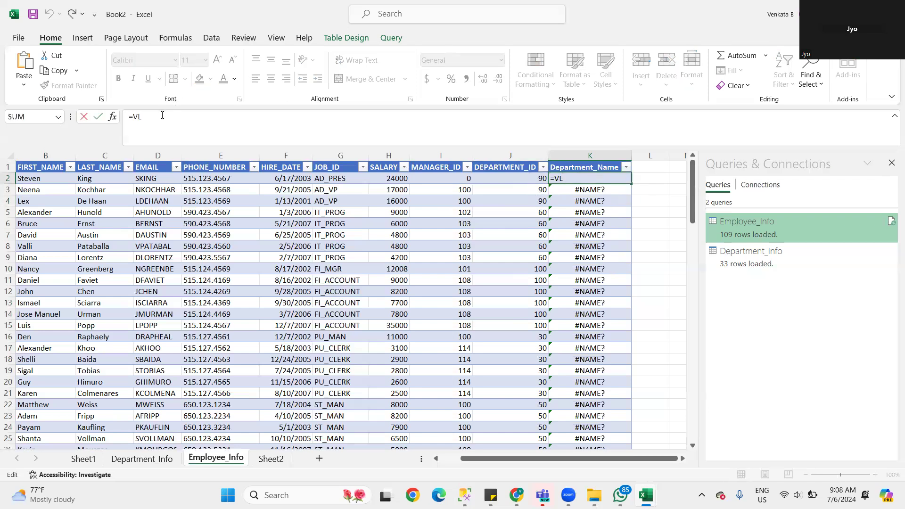
pyautogui.write('O')
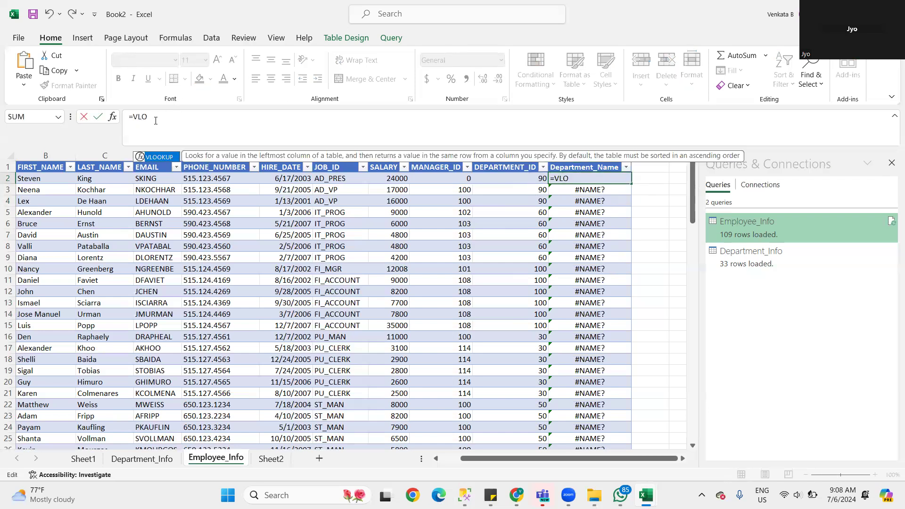
pyautogui.press('BackSpace')
pyautogui.write('ookUP')
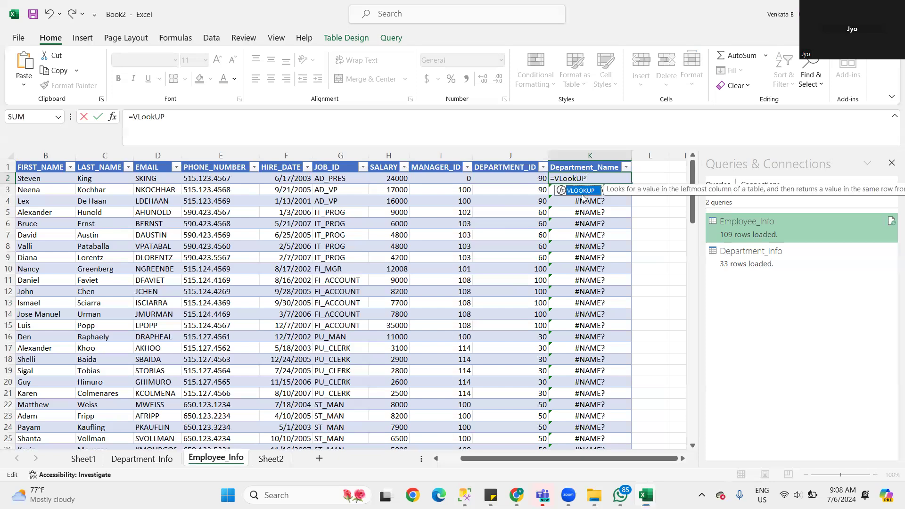
pyautogui.doubleClick(585, 195)
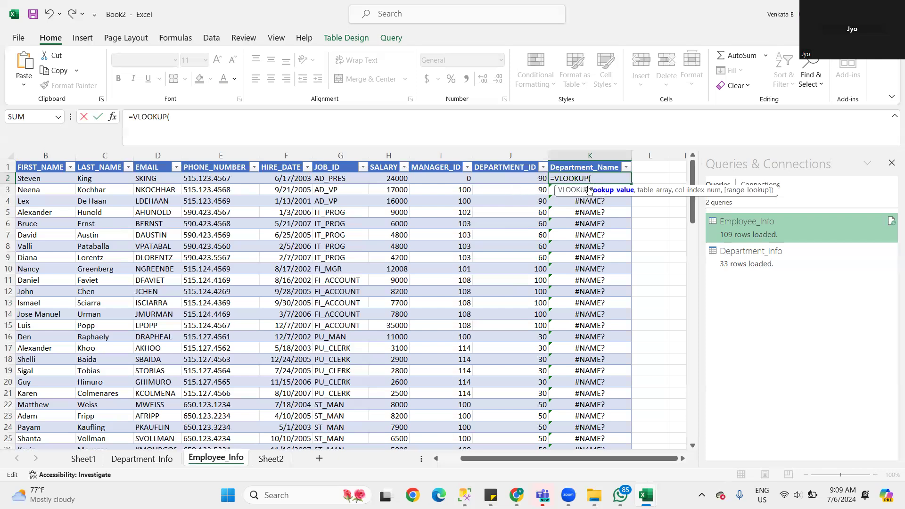
pyautogui.click(514, 179)
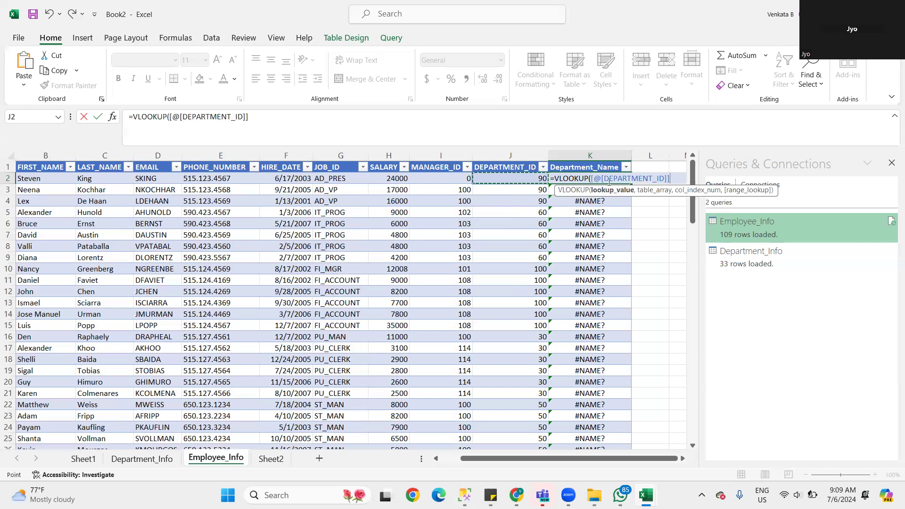
pyautogui.click(591, 180)
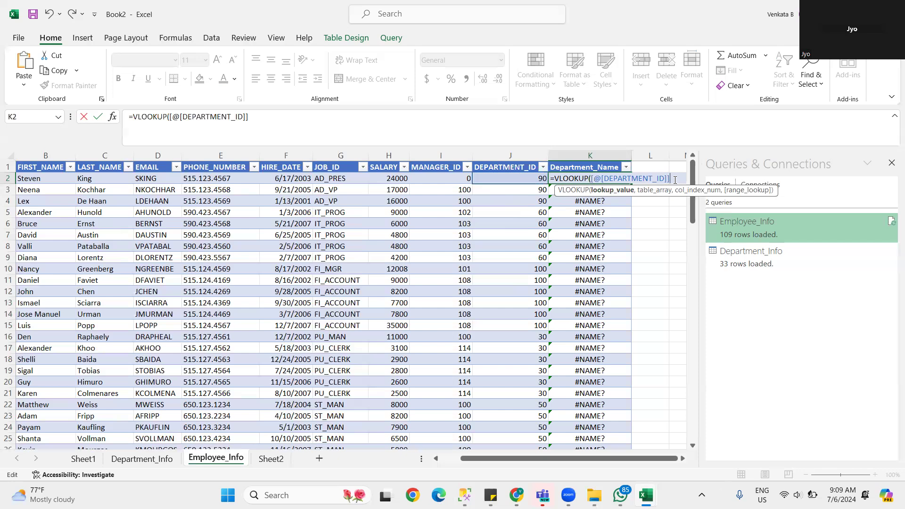
pyautogui.write(',')
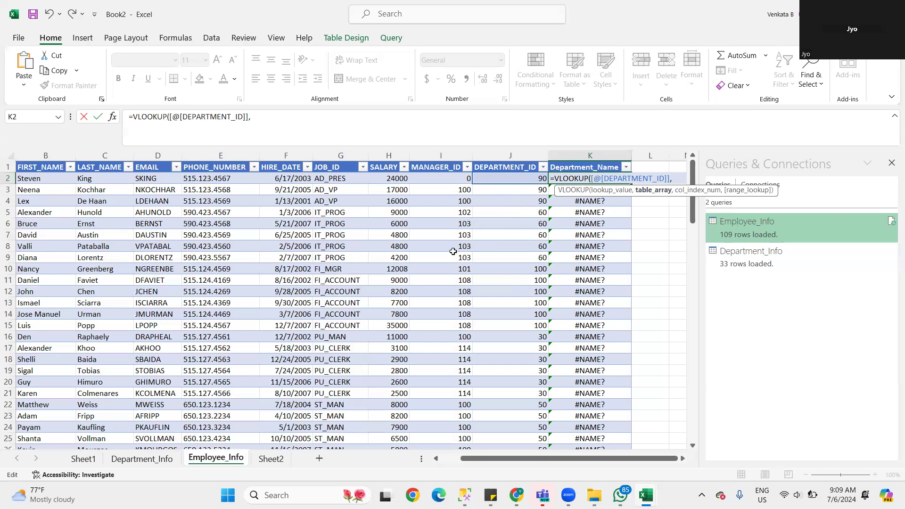
# Step: Try to use the whole Department_Info table, headers included, as the VLOOKUP table array, and clear the reference from the formula
pyautogui.click(156, 465)
pyautogui.click(36, 160)
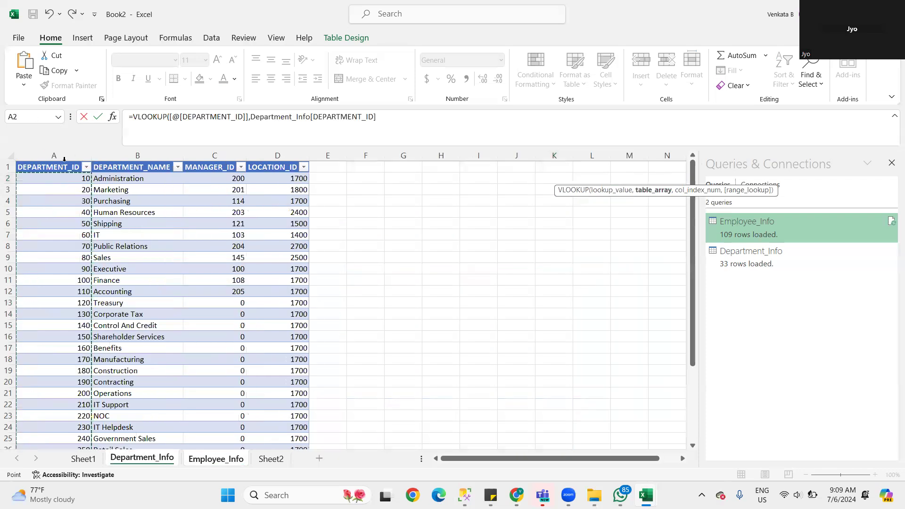
pyautogui.click(50, 167)
pyautogui.scroll(-6, 210, 337)
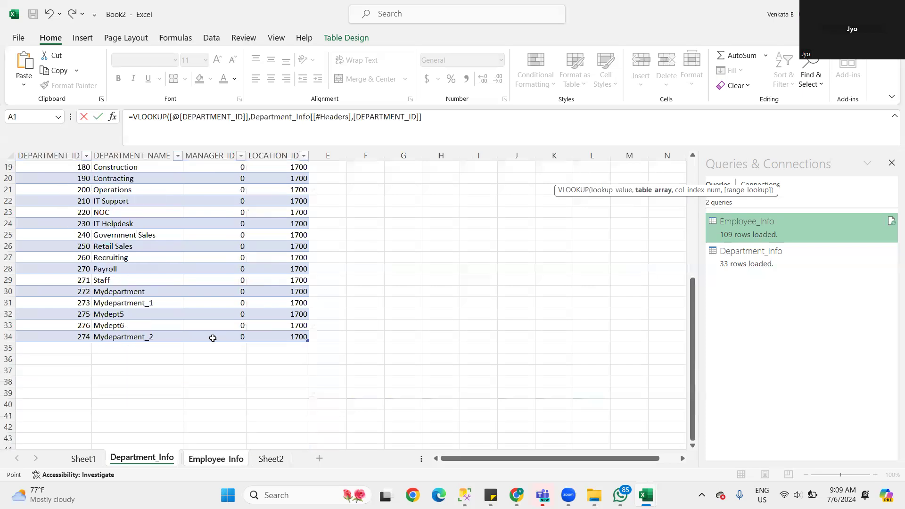
pyautogui.keyDown('shift'); pyautogui.click(298, 337); pyautogui.keyUp('shift')
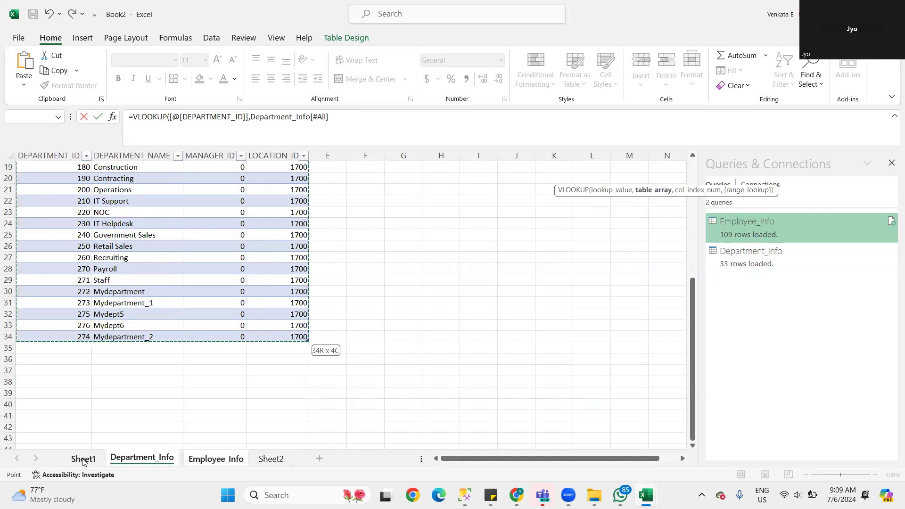
pyautogui.click(226, 465)
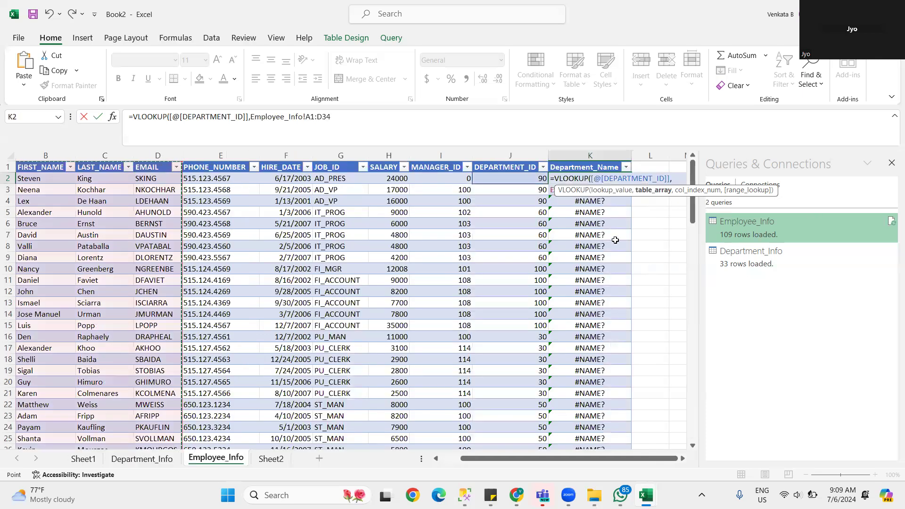
pyautogui.click(678, 180)
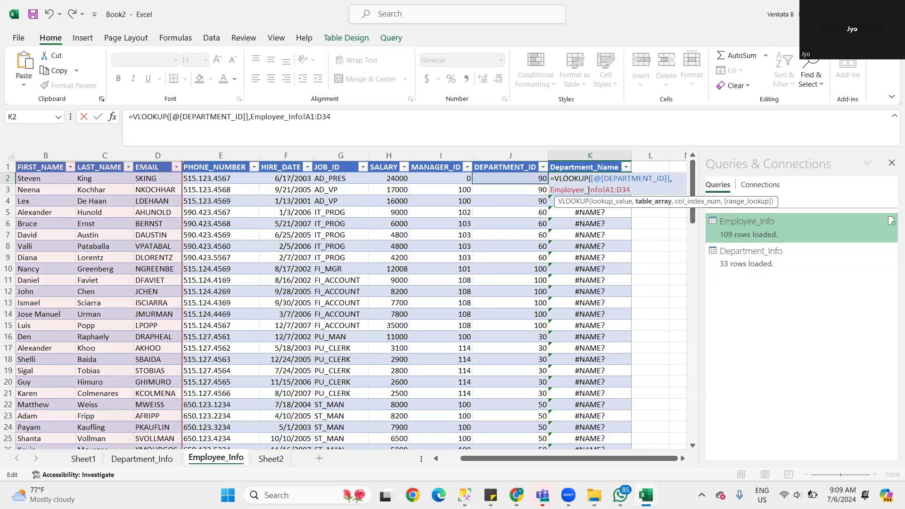
pyautogui.moveTo(551, 190); pyautogui.dragTo(634, 189)
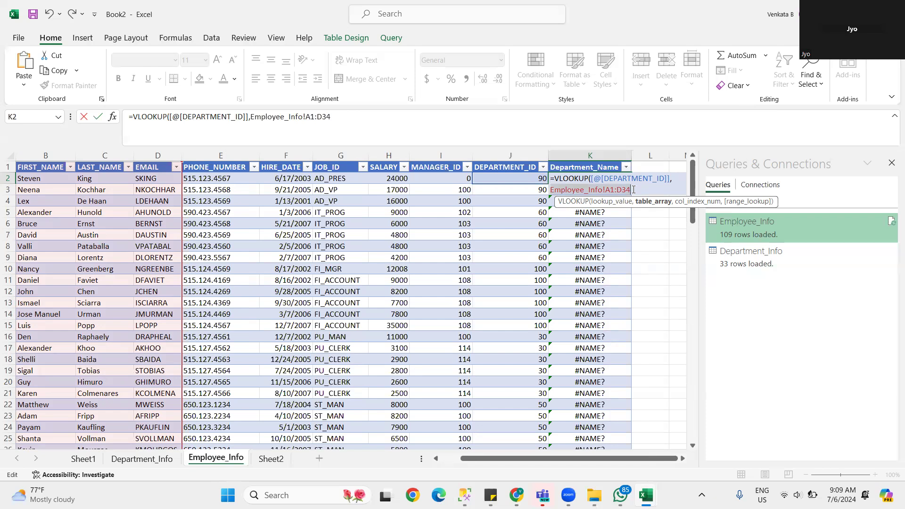
pyautogui.press('BackSpace')
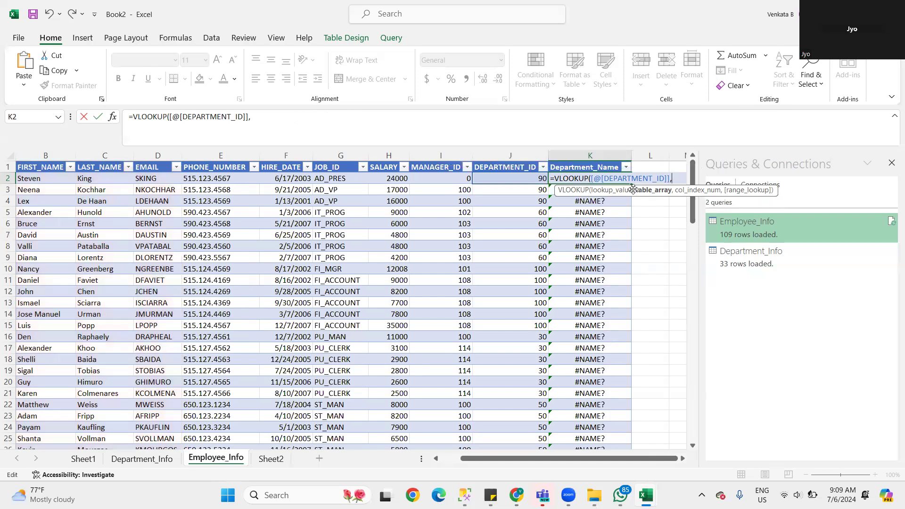
# Step: Try to use the Department_Info data rows without headers as the VLOOKUP table array
pyautogui.click(154, 460)
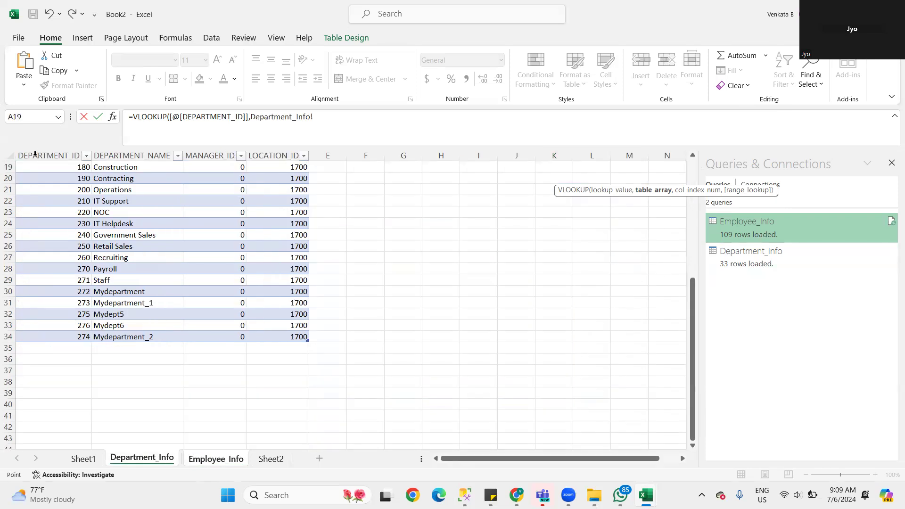
pyautogui.click(52, 153)
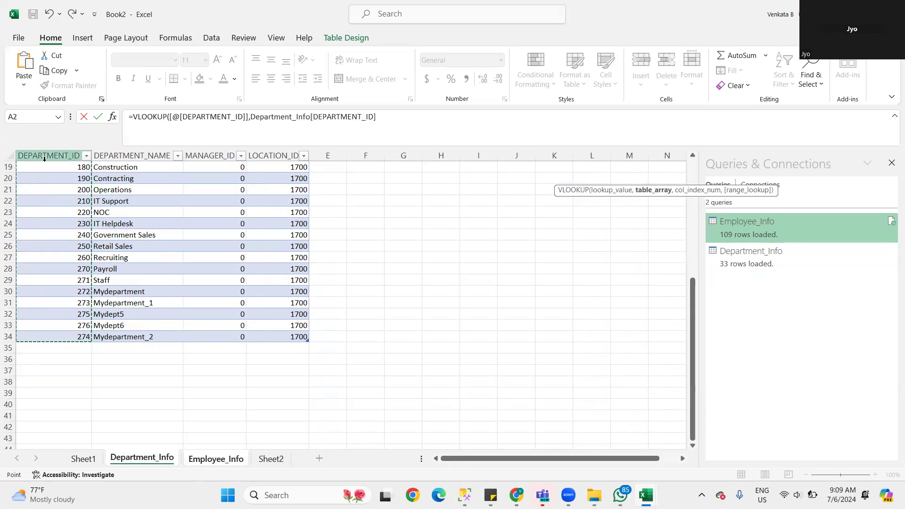
pyautogui.keyDown('shift'); pyautogui.click(303, 338); pyautogui.keyUp('shift')
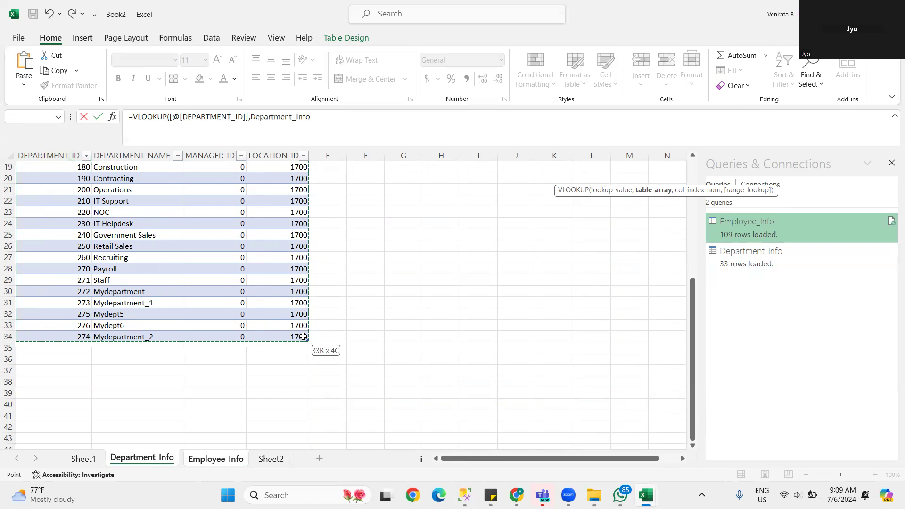
pyautogui.click(189, 460)
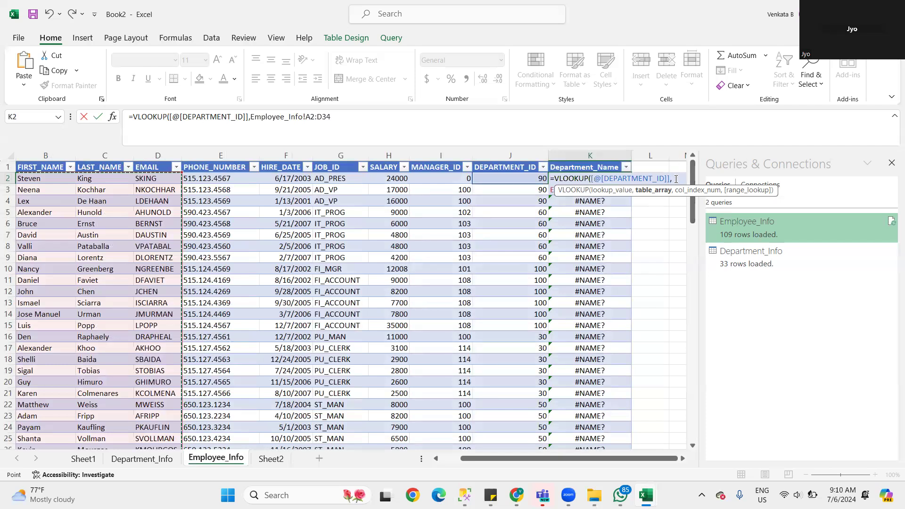
pyautogui.click(679, 181)
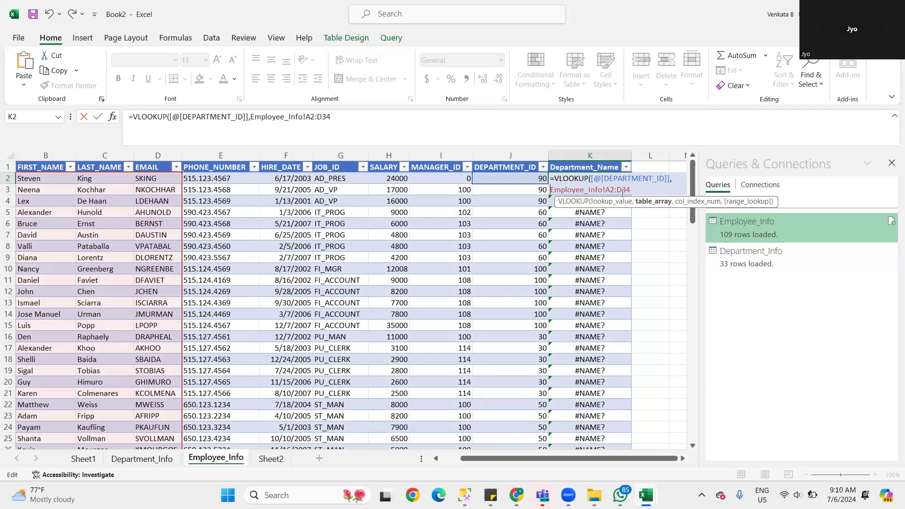
# Step: Set the VLOOKUP table array to Department_Info[#All] and remove the stray Employee_Info!A2:D34 reference from the formula
pyautogui.click(158, 460)
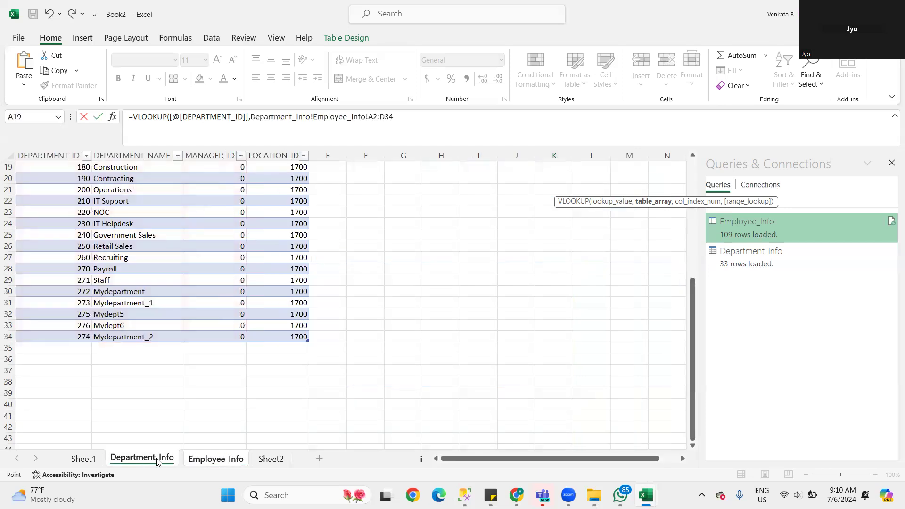
pyautogui.scroll(6, 168, 310)
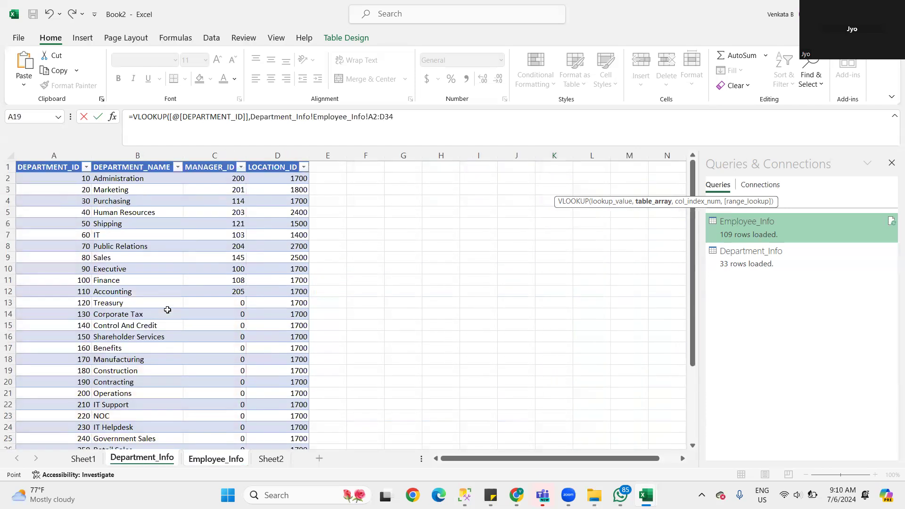
pyautogui.click(27, 166)
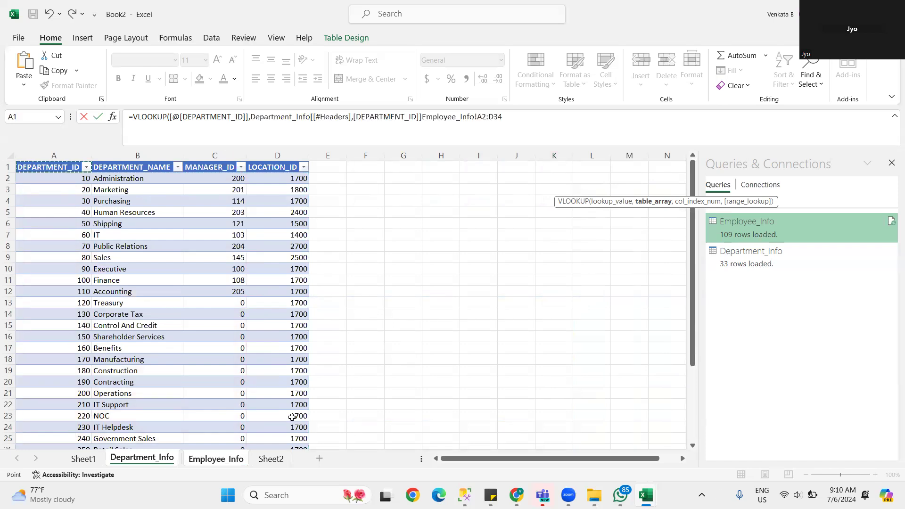
pyautogui.scroll(-6, 295, 397)
pyautogui.keyDown('shift'); pyautogui.click(307, 336); pyautogui.keyUp('shift')
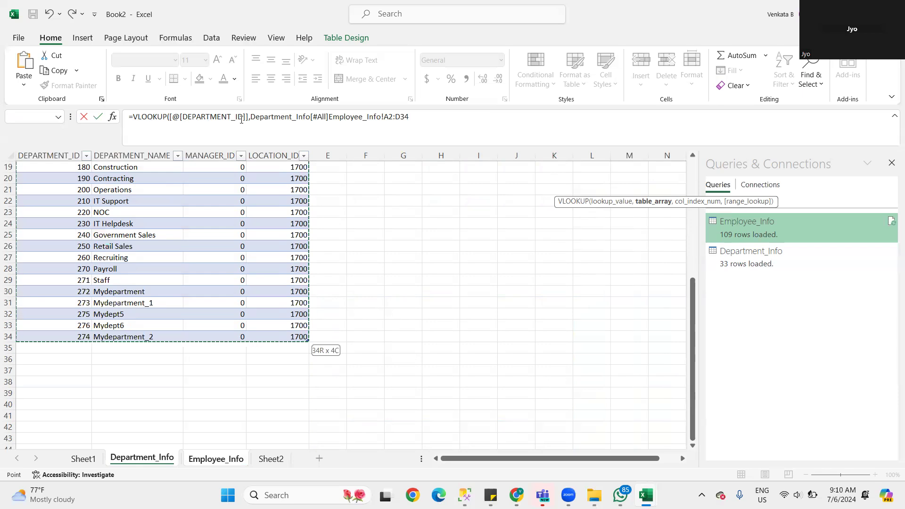
pyautogui.moveTo(248, 117); pyautogui.dragTo(356, 120)
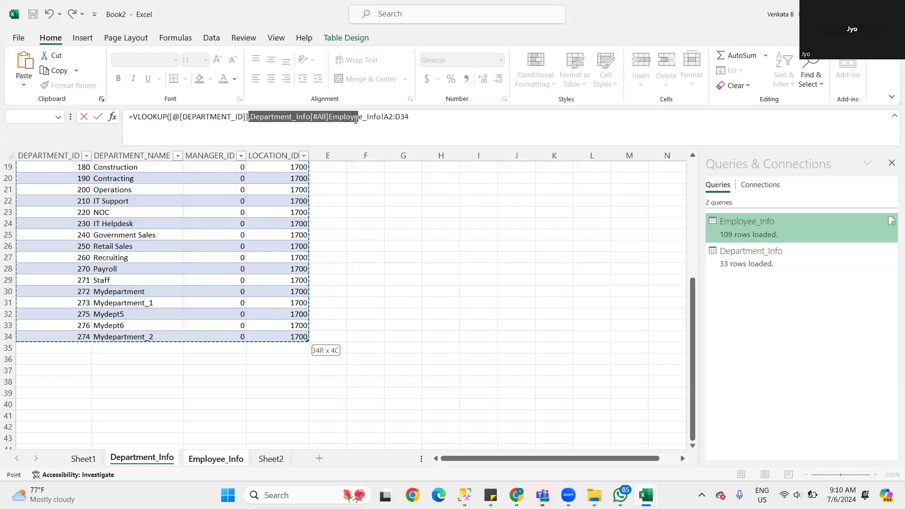
pyautogui.click(329, 116)
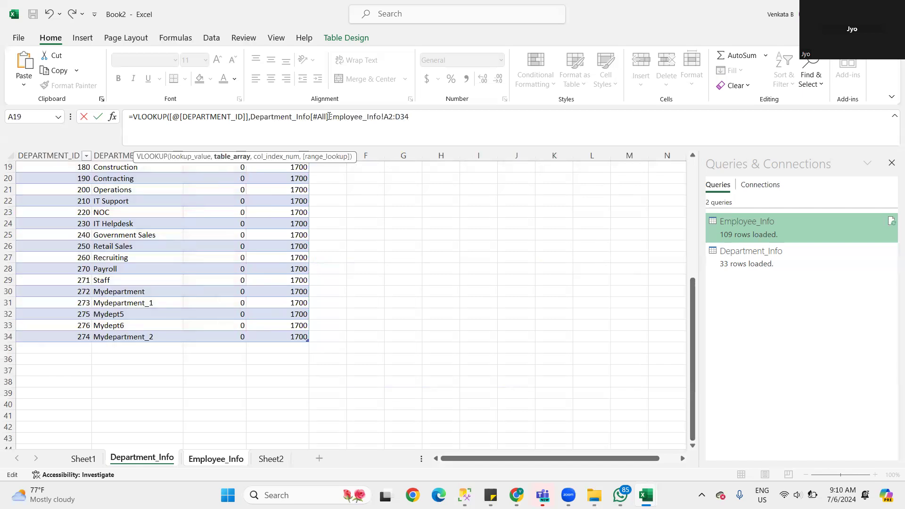
pyautogui.keyDown('shift'); pyautogui.click(419, 118); pyautogui.keyUp('shift')
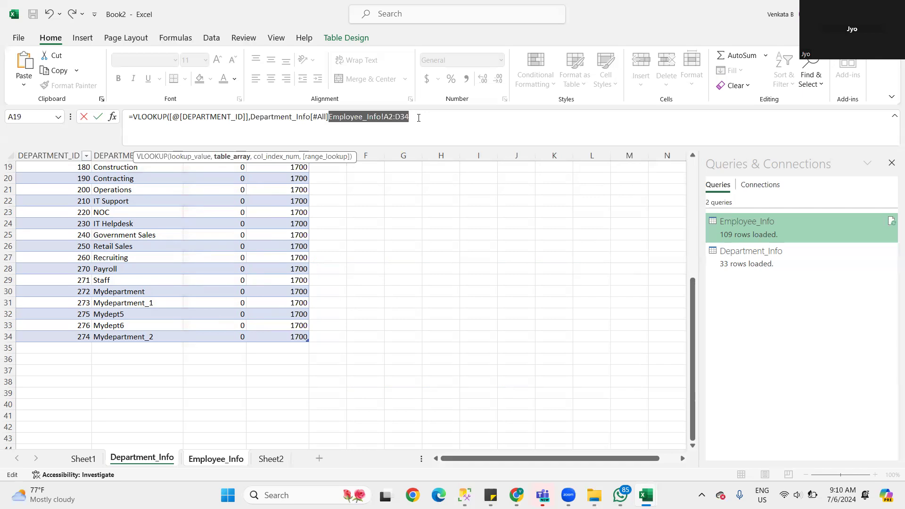
pyautogui.press('BackSpace')
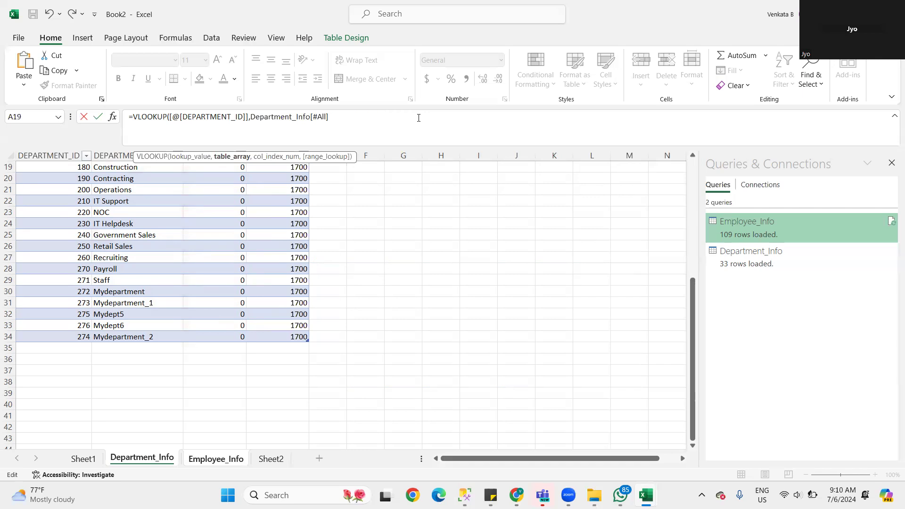
pyautogui.write(',')
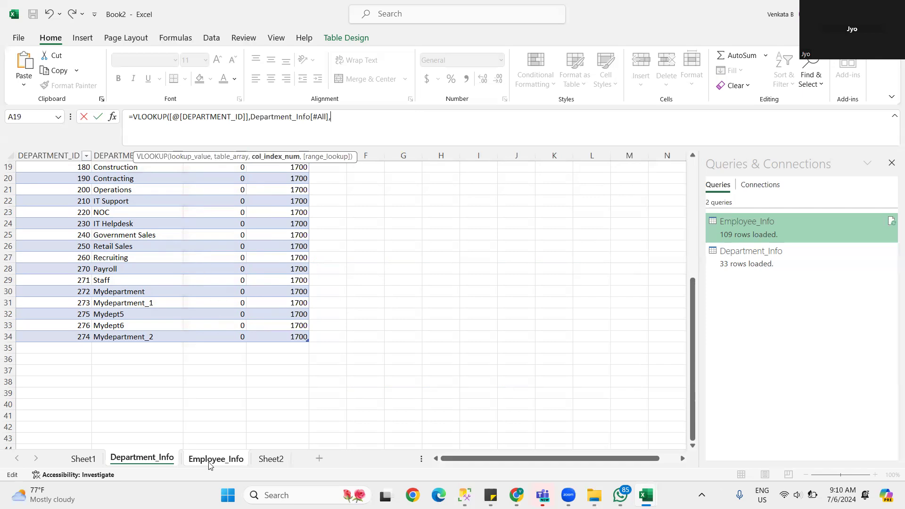
# Step: Return to the Employee_Info sheet and remove the Employee_Info! reference from the column index argument of the formula
pyautogui.click(210, 464)
pyautogui.click(210, 464)
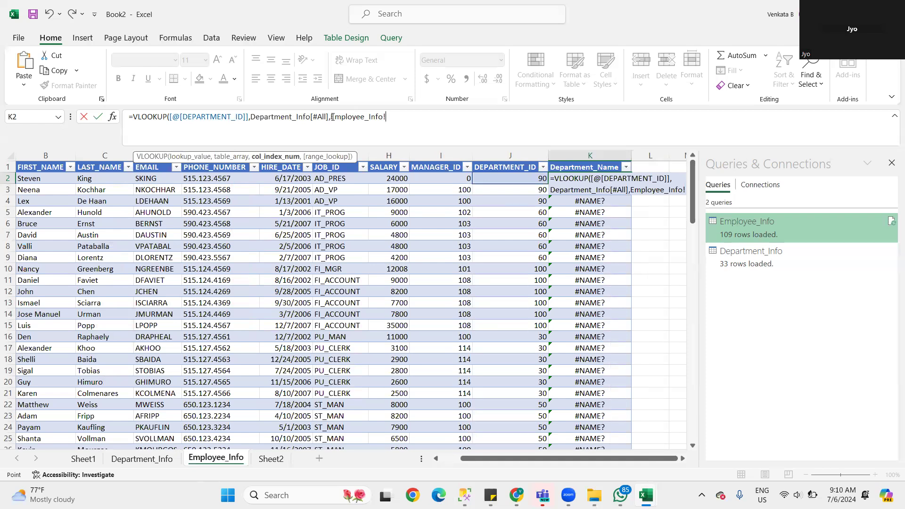
pyautogui.moveTo(391, 120); pyautogui.dragTo(393, 120)
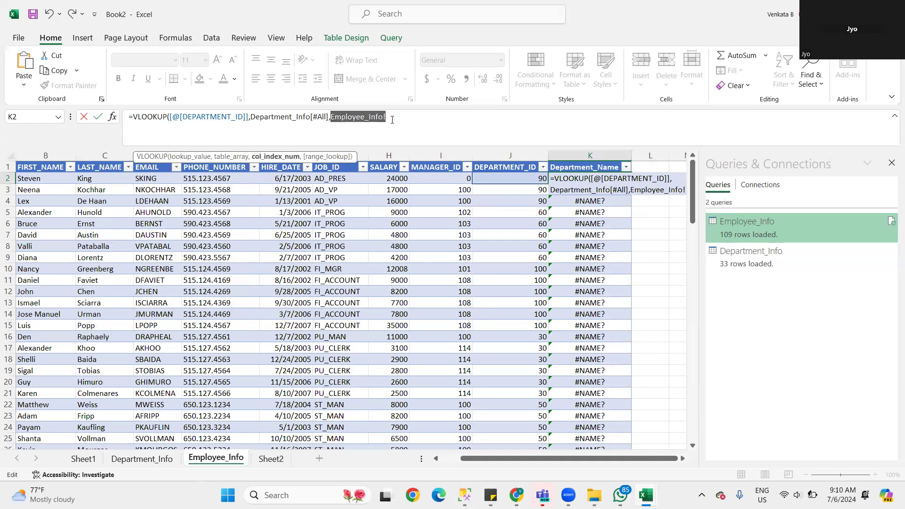
pyautogui.press('BackSpace')
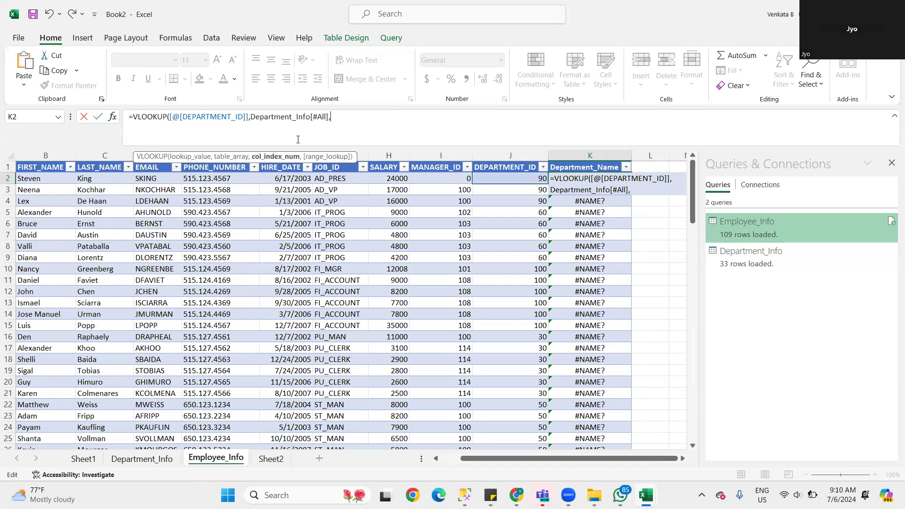
pyautogui.moveTo(488, 462); pyautogui.dragTo(449, 466)
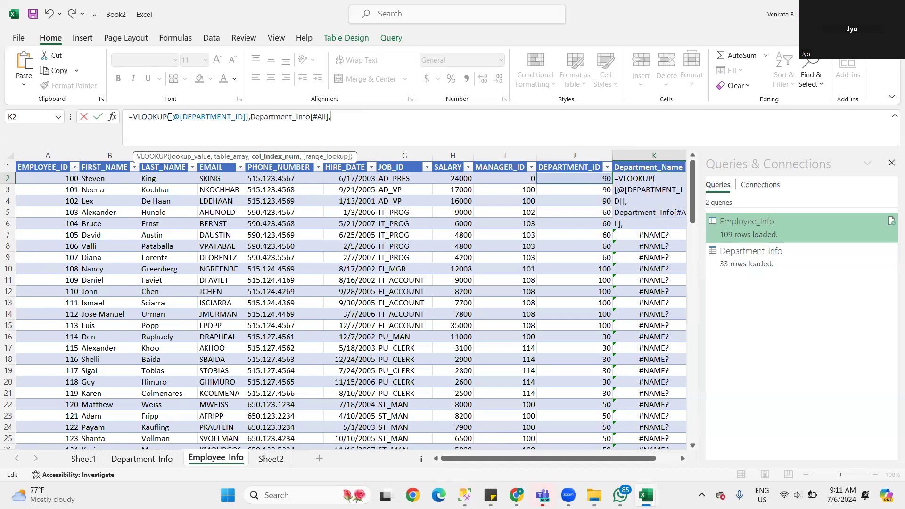
pyautogui.doubleClick(357, 113)
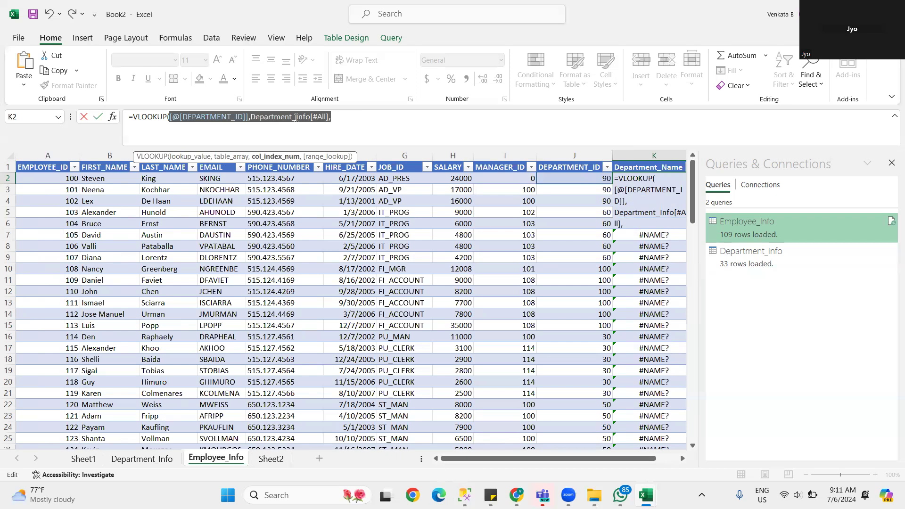
pyautogui.press('BackSpace')
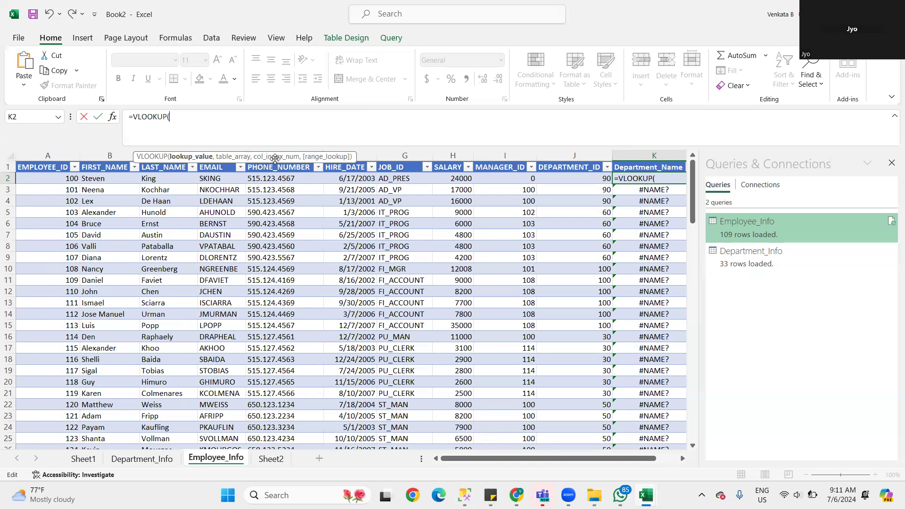
pyautogui.hotkey('ctrl', 'z')
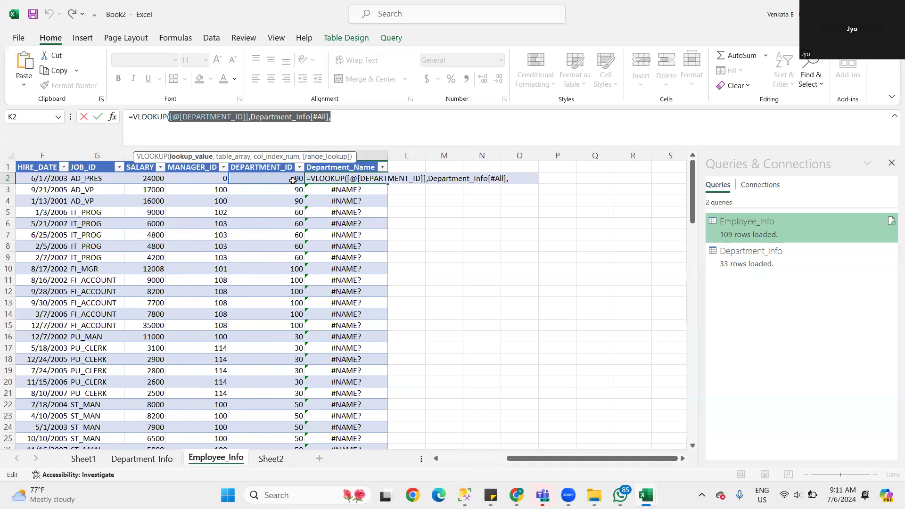
# Step: Remove the stray Department_Info! reference from the VLOOKUP formula and enter 2 as the column index number
pyautogui.click(339, 118)
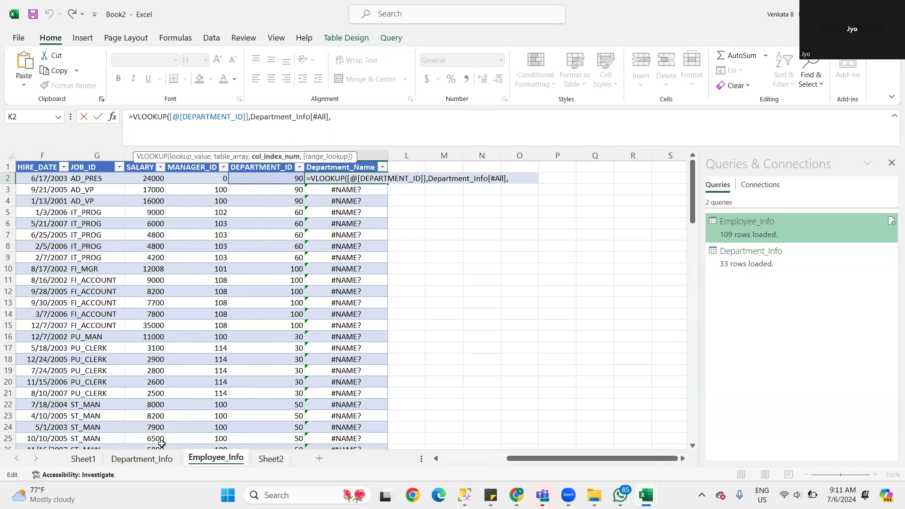
pyautogui.click(149, 462)
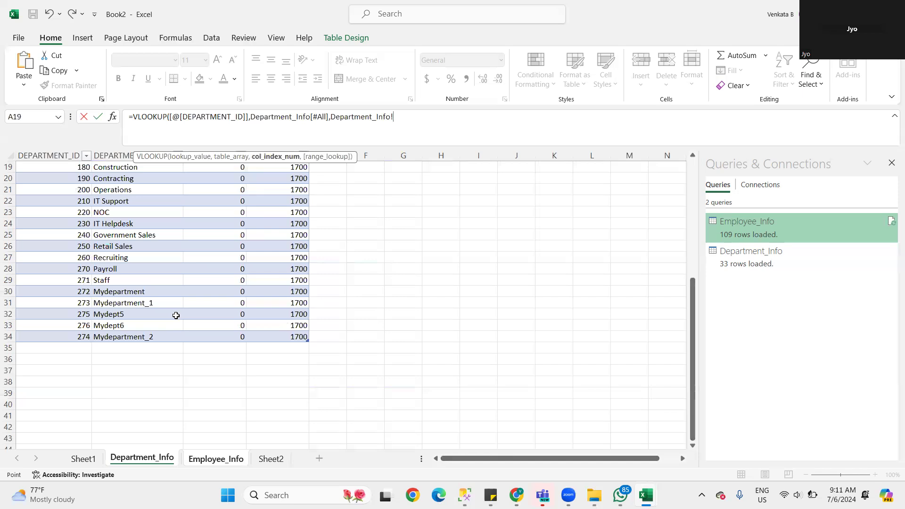
pyautogui.scroll(7, 180, 304)
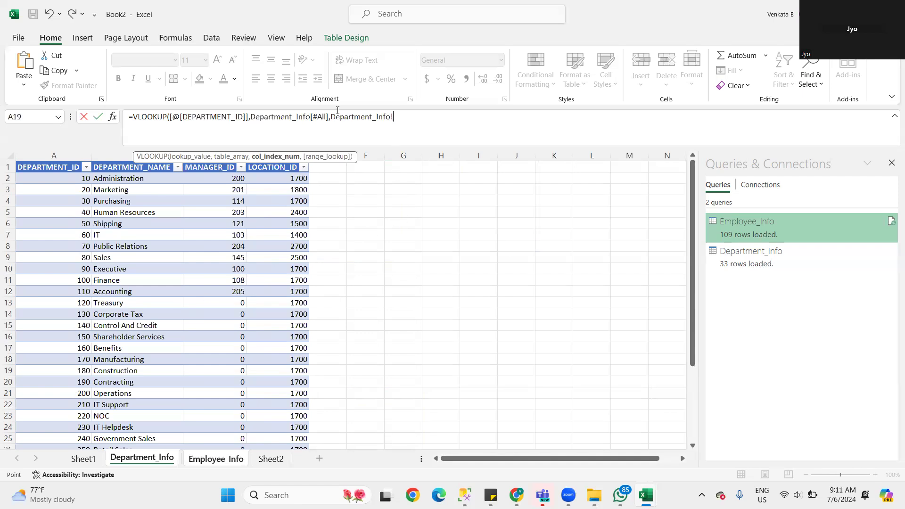
pyautogui.moveTo(332, 117); pyautogui.dragTo(411, 127)
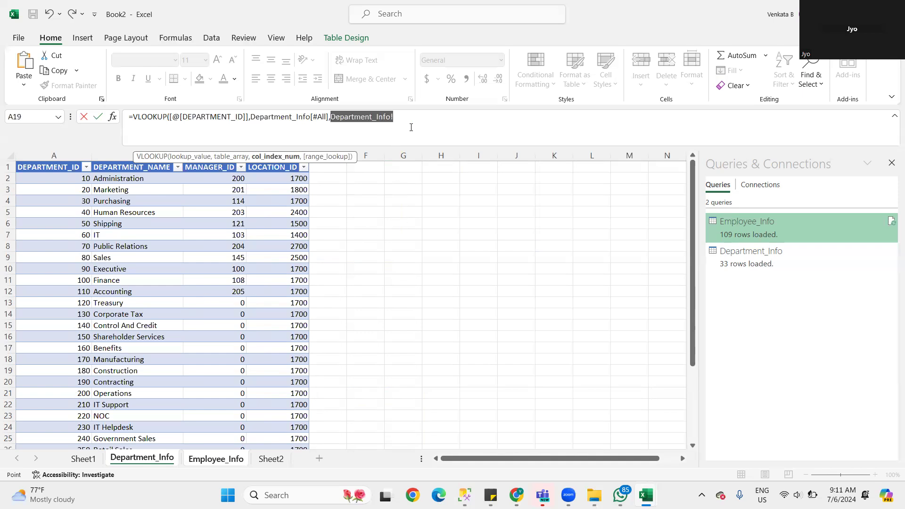
pyautogui.write('2,')
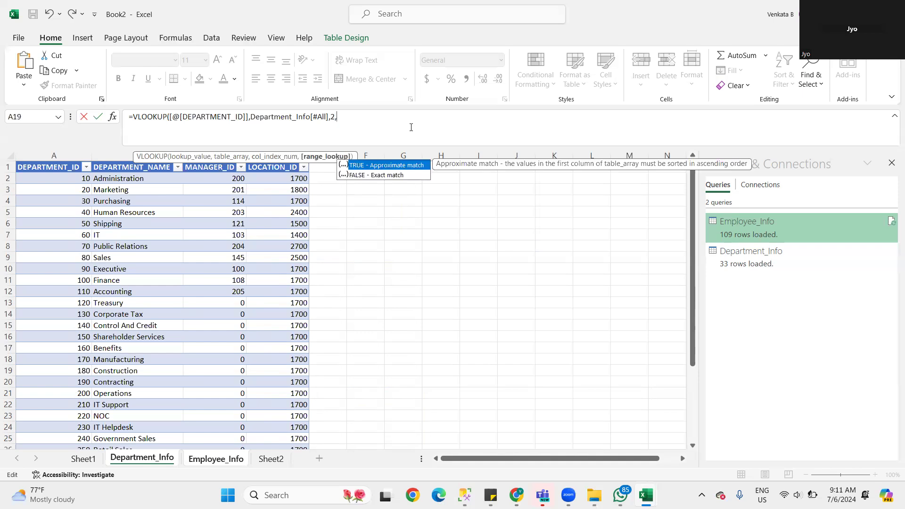
# Step: Set the VLOOKUP range lookup to FALSE() for an exact match and add the formula's closing parenthesis
pyautogui.click(356, 176)
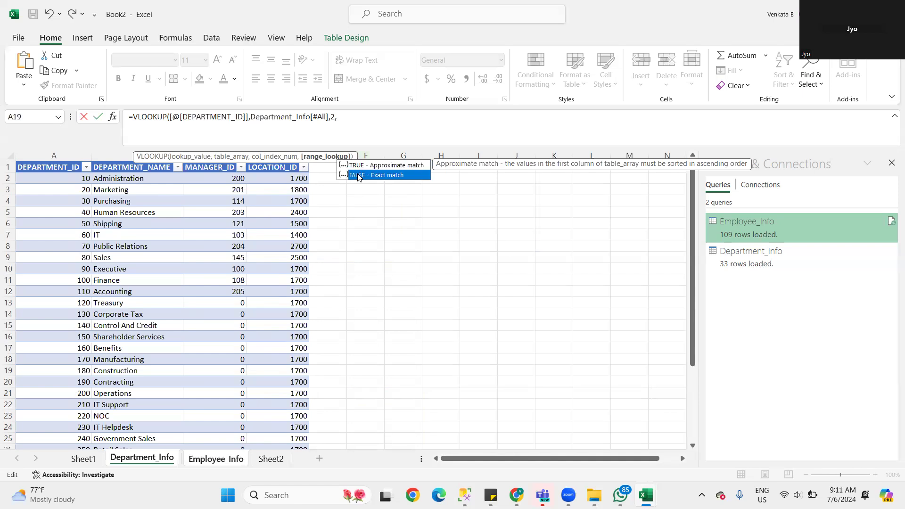
pyautogui.doubleClick(358, 174)
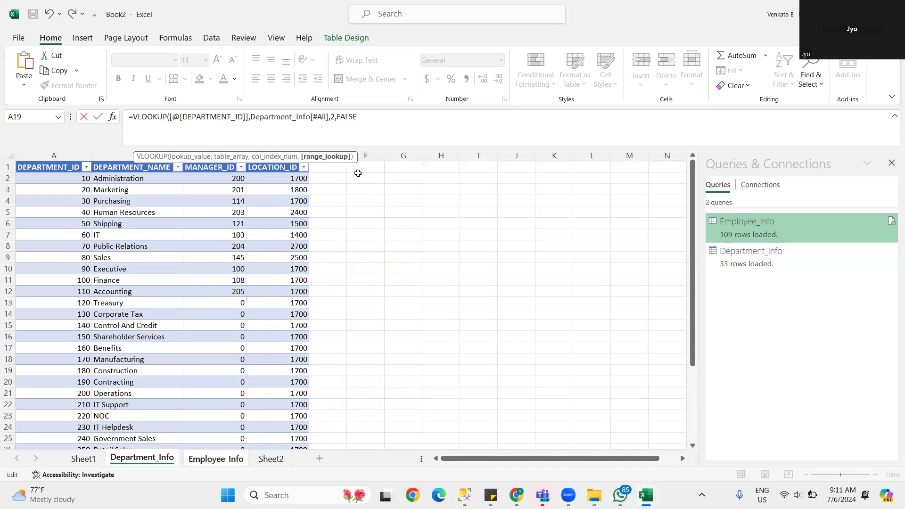
pyautogui.write('()')
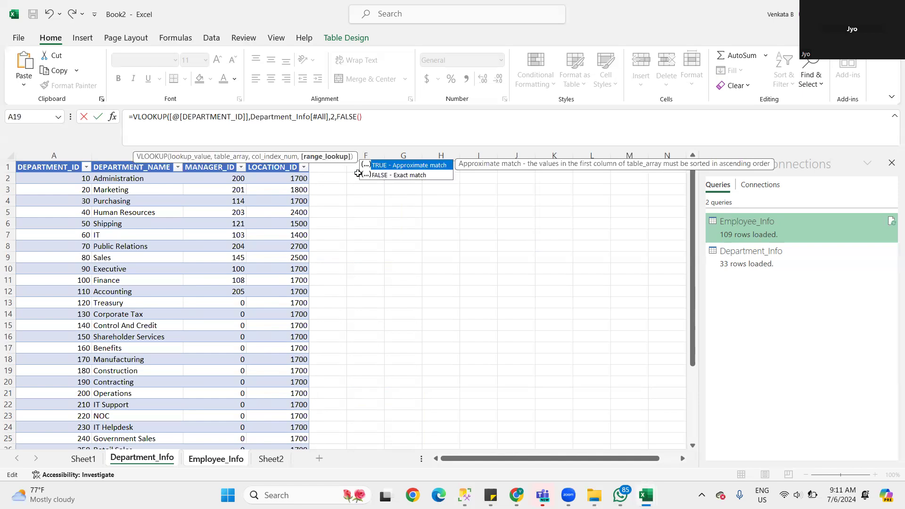
pyautogui.write(')')
# Step: Replace the FALSE() range lookup argument with 0
pyautogui.press('Left')
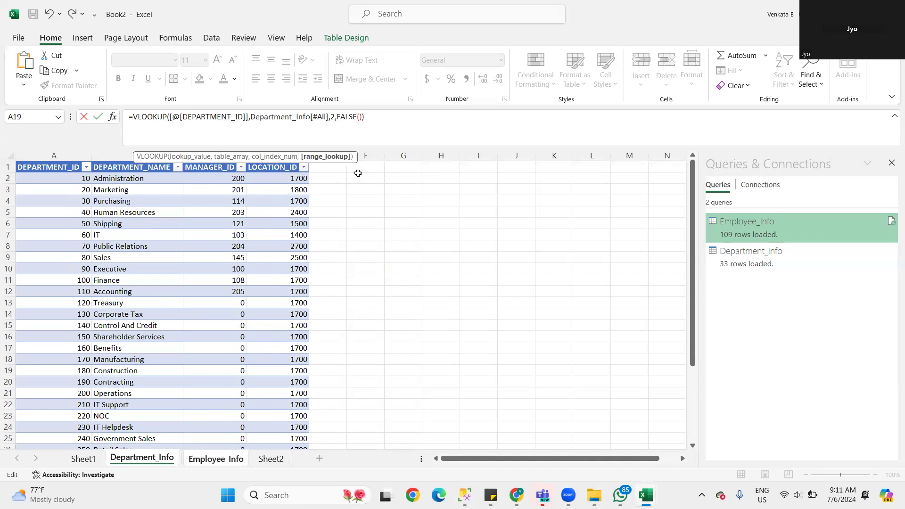
pyautogui.hotkey('shift', 'Left')
pyautogui.hotkey('shift', 'Left')
pyautogui.hotkey('shift', 'Left')
pyautogui.hotkey('shift', 'Left')
pyautogui.write('0')
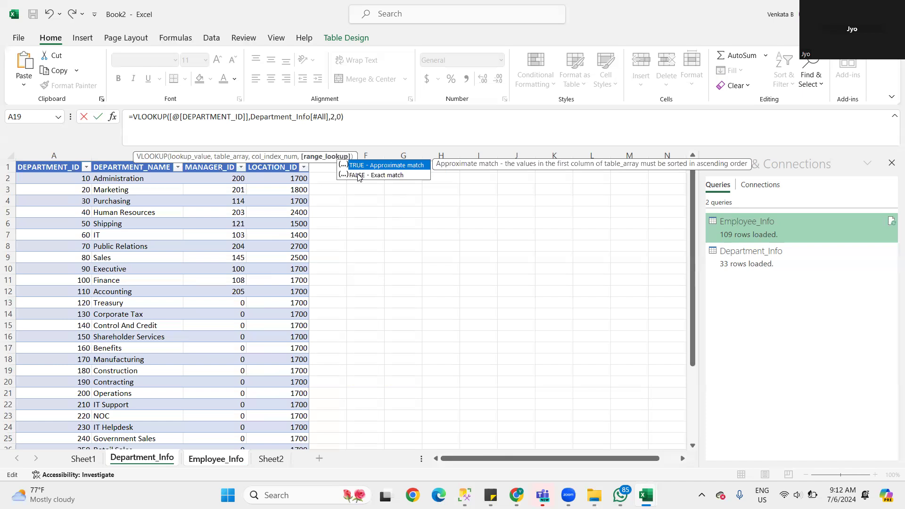
pyautogui.click(358, 119)
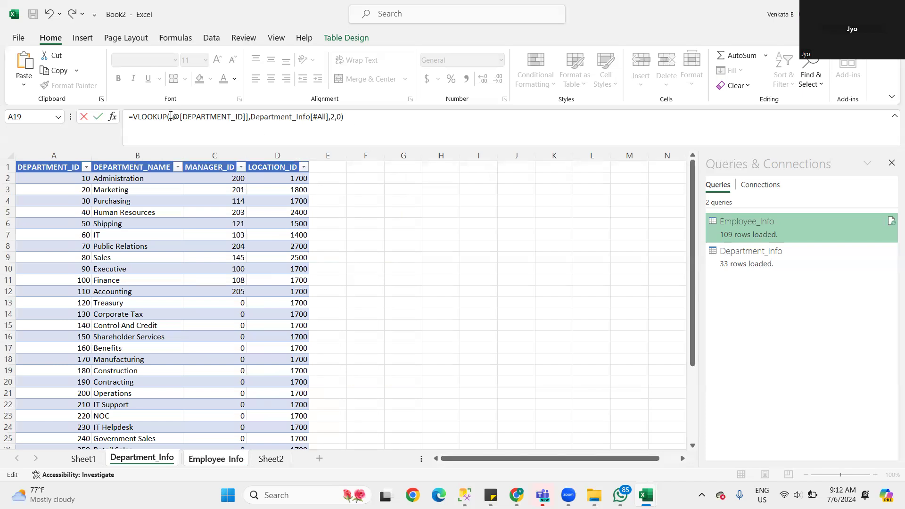
# Step: Clear the VLOOKUP lookup value and pick the DEPARTMENT_ID cell in row 2 of the Employee_Info sheet again
pyautogui.moveTo(170, 117); pyautogui.dragTo(247, 115)
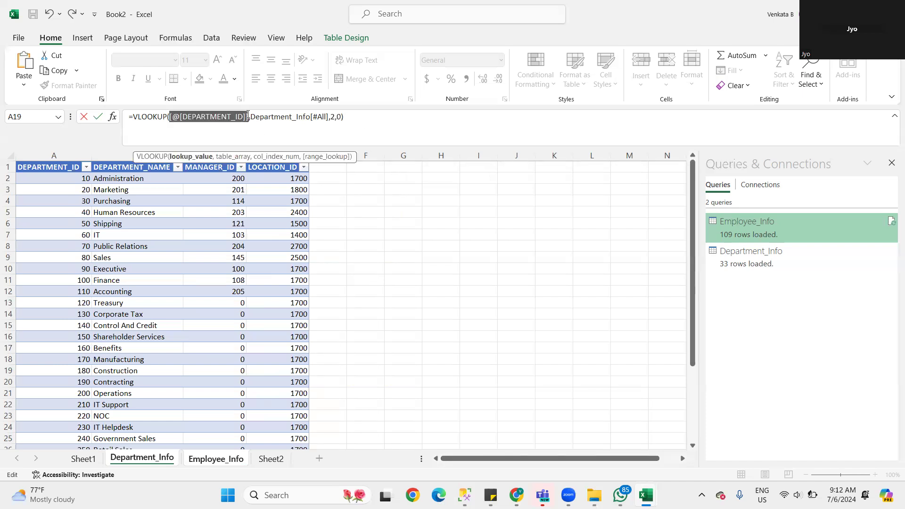
pyautogui.press('BackSpace')
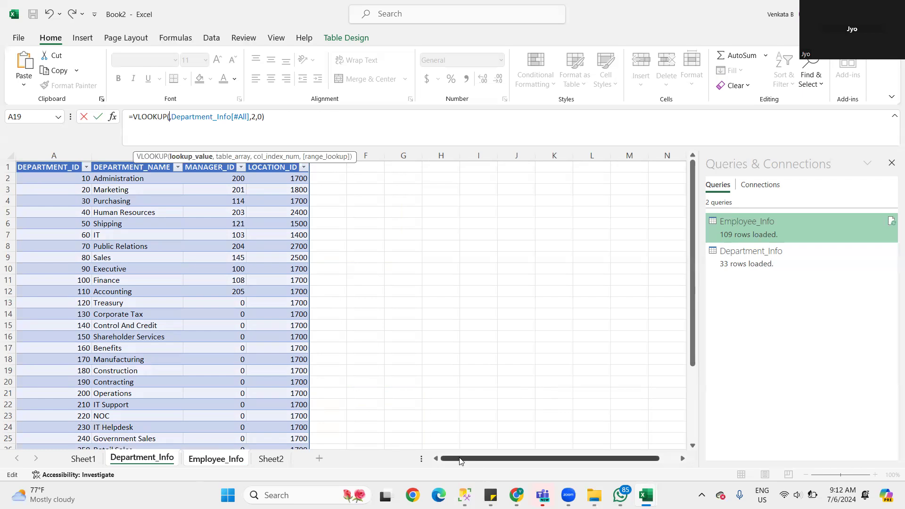
pyautogui.click(212, 458)
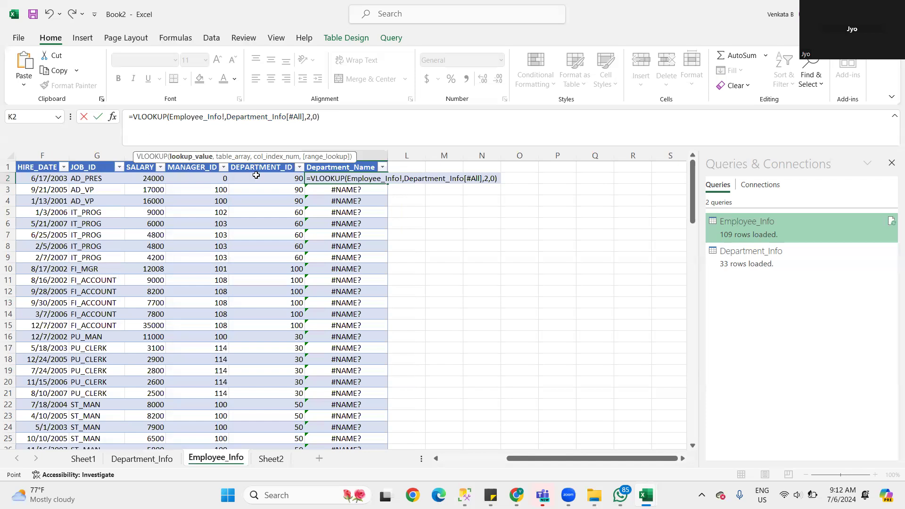
pyautogui.click(255, 177)
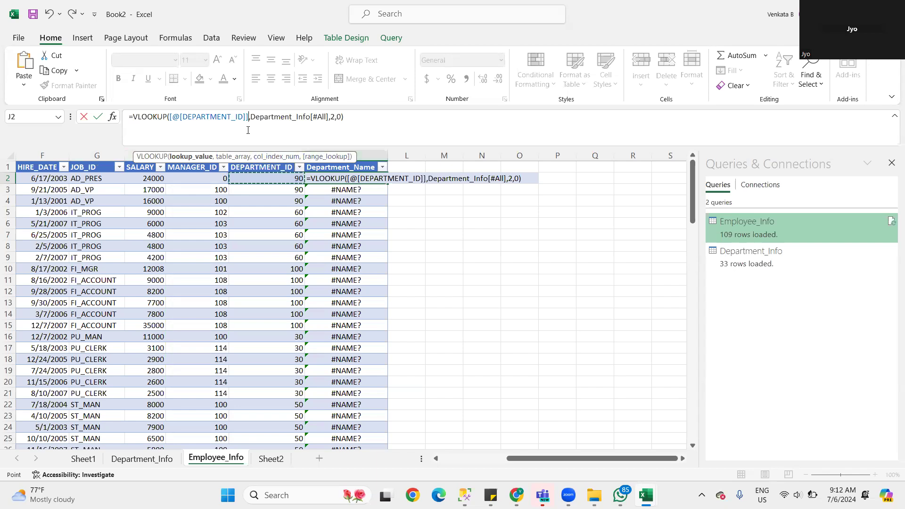
# Step: Replace the structured [@[DEPARTMENT_ID]] lookup value with J2 and enter the formula for the Department_Name column
pyautogui.click(170, 118)
pyautogui.click(249, 118)
pyautogui.hotkey('shift', 'Left')
pyautogui.hotkey('shift', 'Left')
pyautogui.hotkey('shift', 'Left')
pyautogui.hotkey('shift', 'Left')
pyautogui.hotkey('shift', 'Left')
pyautogui.hotkey('shift', 'Left')
pyautogui.hotkey('shift', 'Left')
pyautogui.hotkey('shift', 'Left')
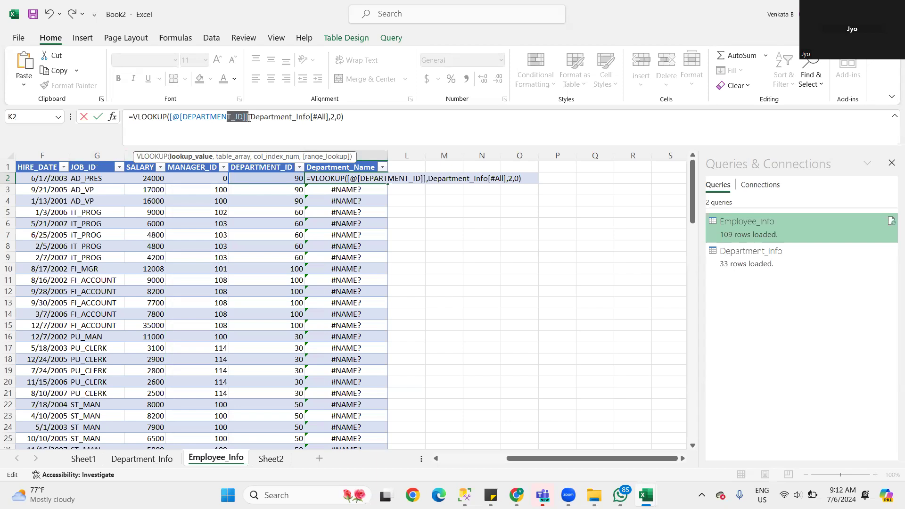
pyautogui.hotkey('shift', 'Left')
pyautogui.hotkey('shift', 'Left')
pyautogui.hotkey('shift', 'Left')
pyautogui.hotkey('shift', 'Left')
pyautogui.hotkey('shift', 'Left')
pyautogui.hotkey('shift', 'Left')
pyautogui.hotkey('shift', 'Left')
pyautogui.hotkey('shift', 'Left')
pyautogui.hotkey('shift', 'Left')
pyautogui.hotkey('shift', 'Left')
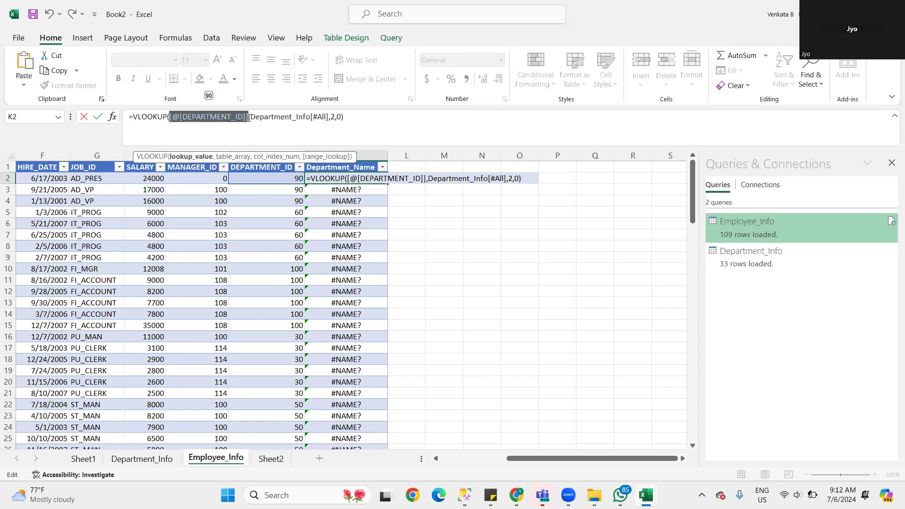
pyautogui.write('j')
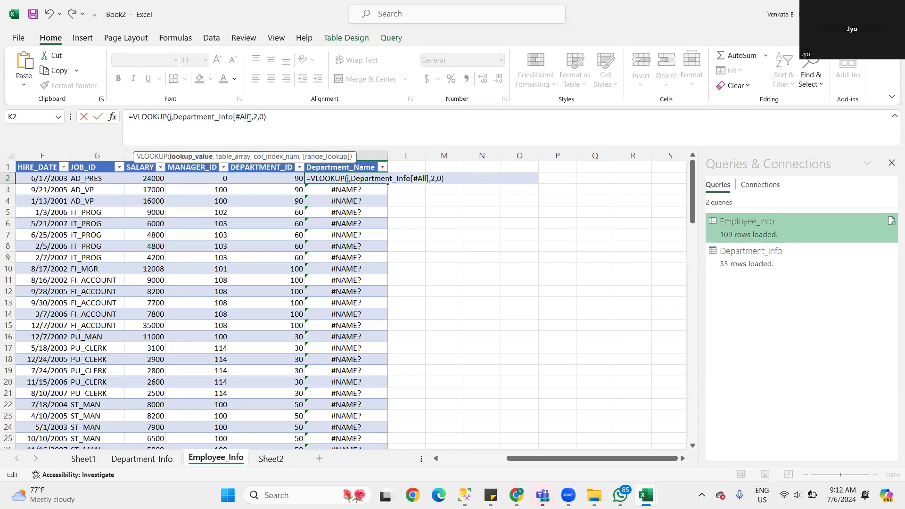
pyautogui.press('BackSpace')
pyautogui.write('J2')
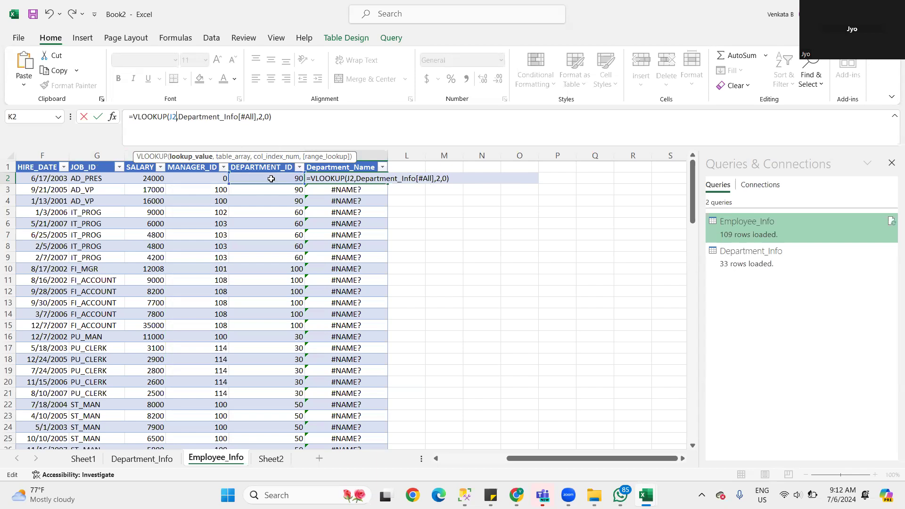
pyautogui.press('Return')
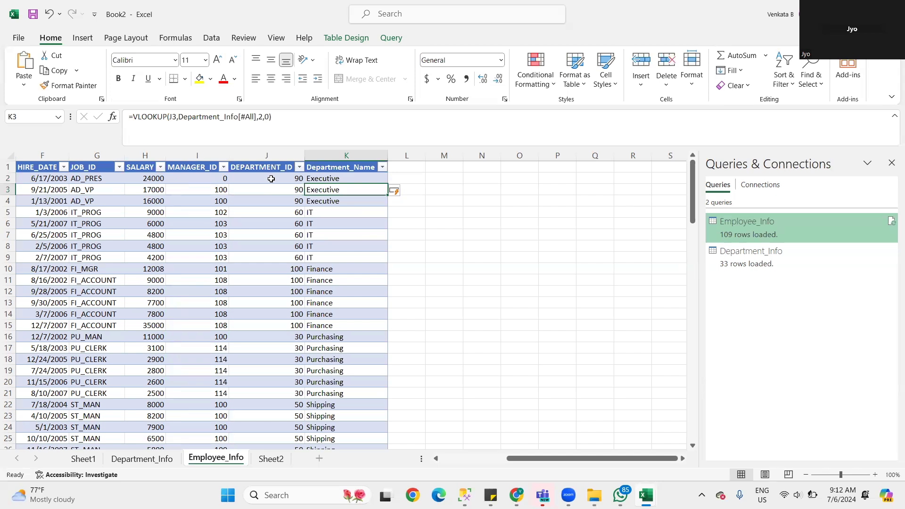
# Step: Filter the Department_Info table by DEPARTMENT_ID to show only 90 and check its department name
pyautogui.click(299, 178)
pyautogui.moveTo(499, 460); pyautogui.dragTo(457, 470)
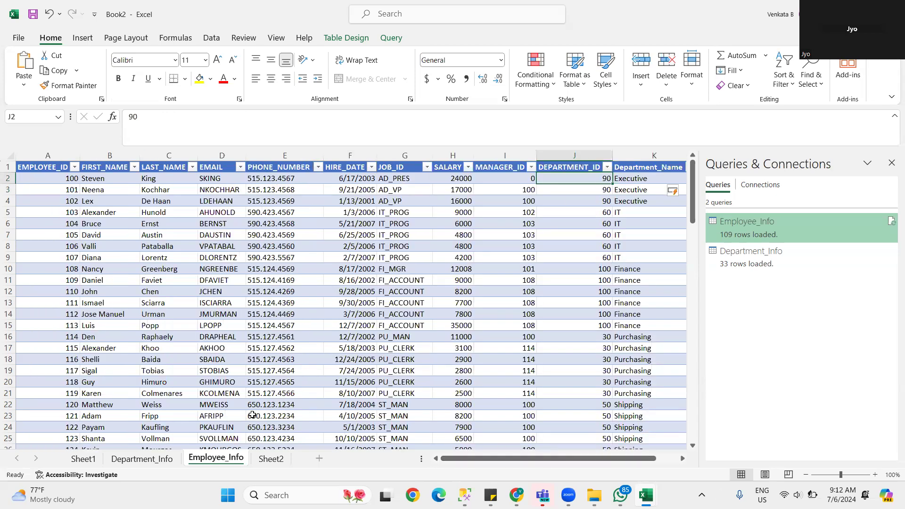
pyautogui.click(154, 464)
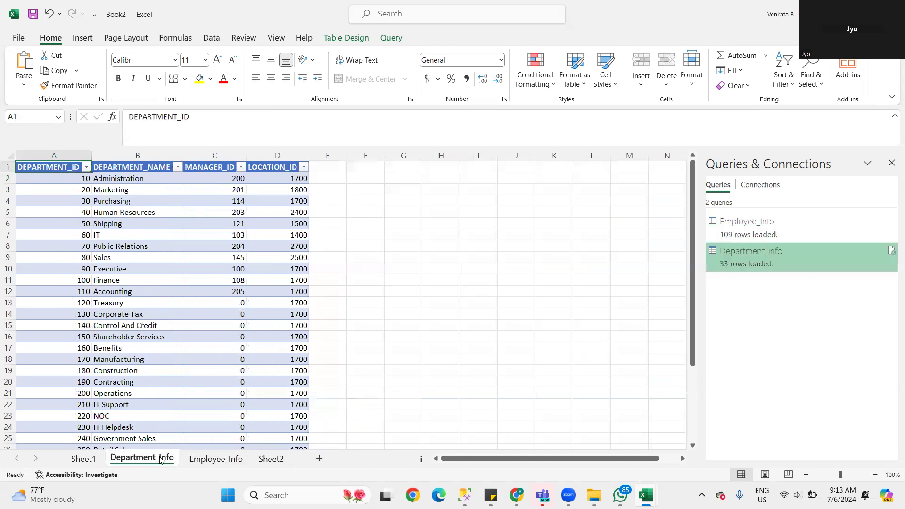
pyautogui.click(86, 167)
pyautogui.click(32, 321)
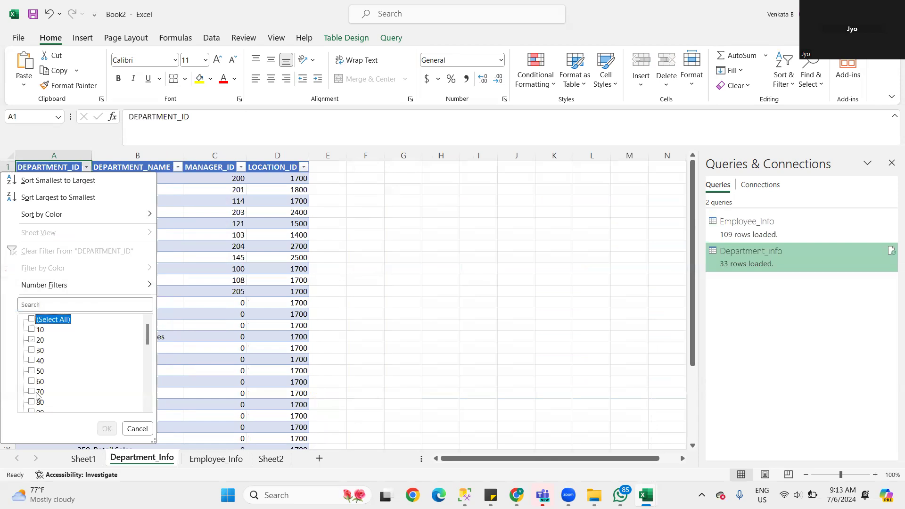
pyautogui.click(37, 414)
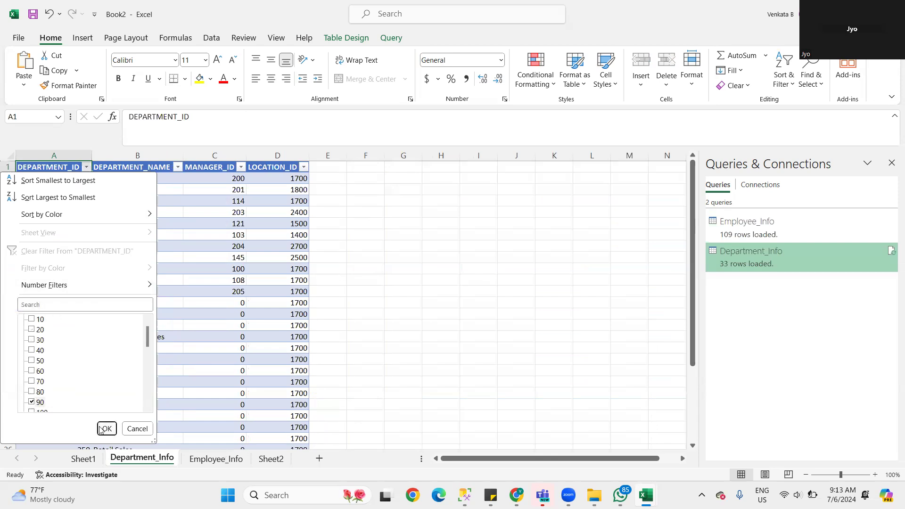
pyautogui.click(104, 430)
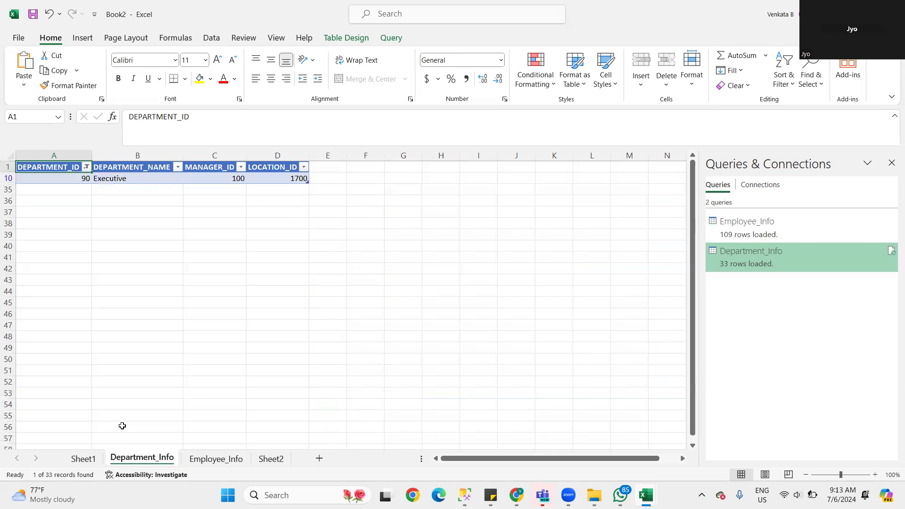
pyautogui.click(117, 180)
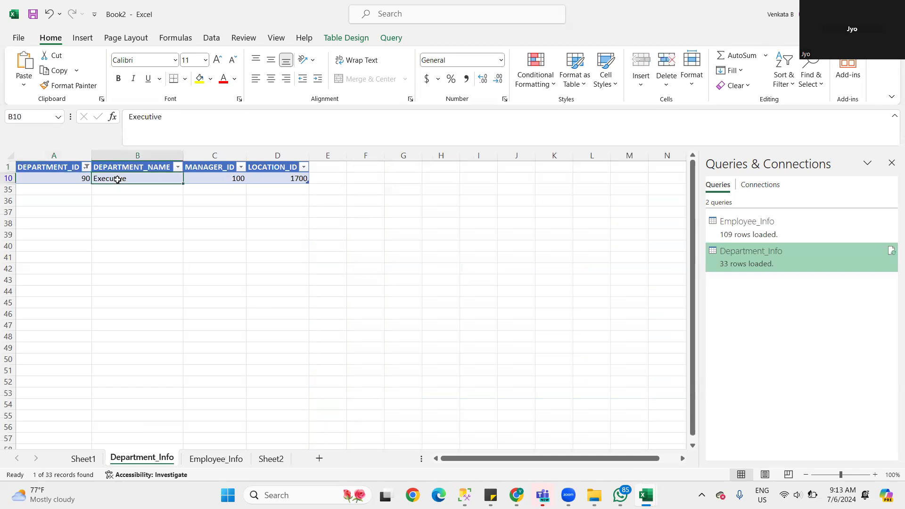
# Step: Return to the Employee_Info sheet and select all Department_Name values from K2 to the table's last row
pyautogui.click(214, 466)
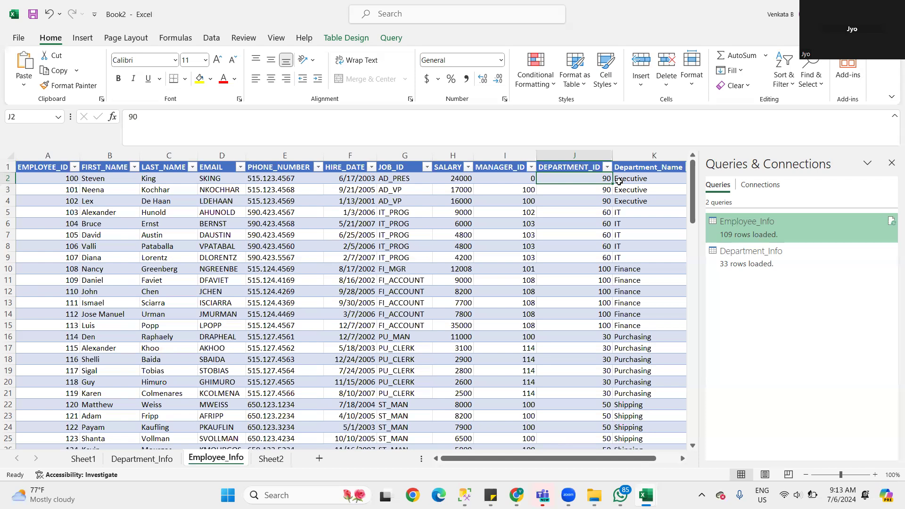
pyautogui.click(635, 179)
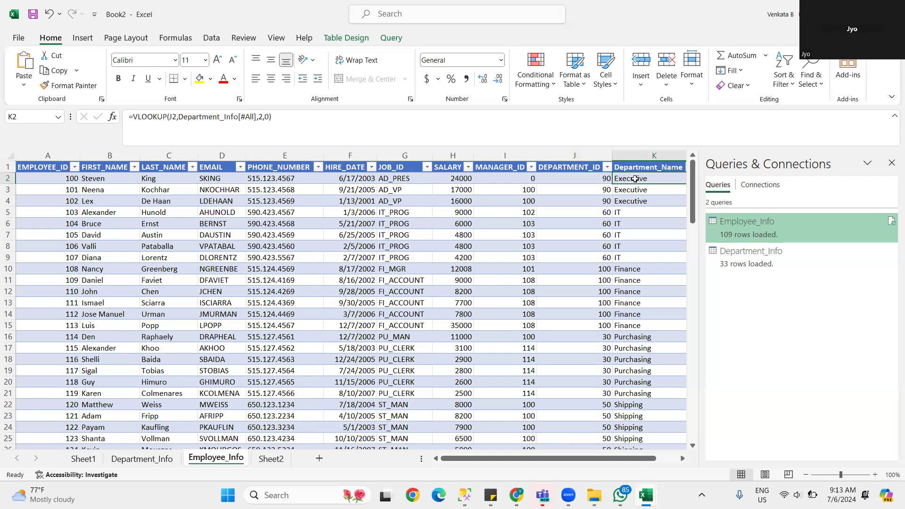
pyautogui.hotkey('ctrl', 'shift', 'Down')
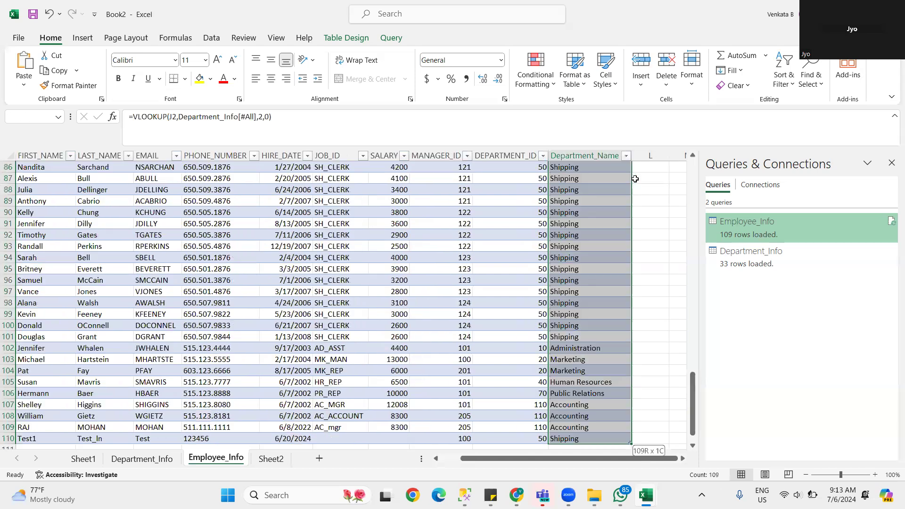
# Step: Clear the existing VLOOKUP formulas from the Department_Name column of the Employee_Info table
pyautogui.press('Delete')
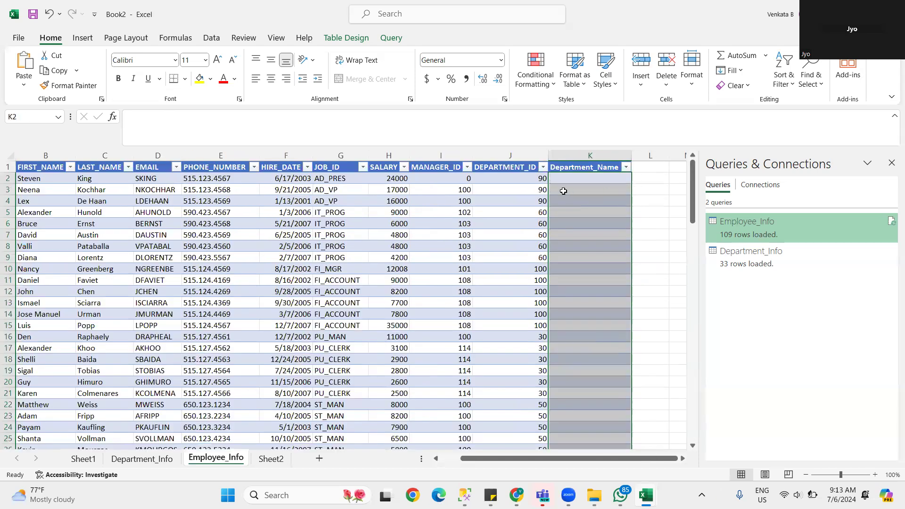
pyautogui.click(569, 177)
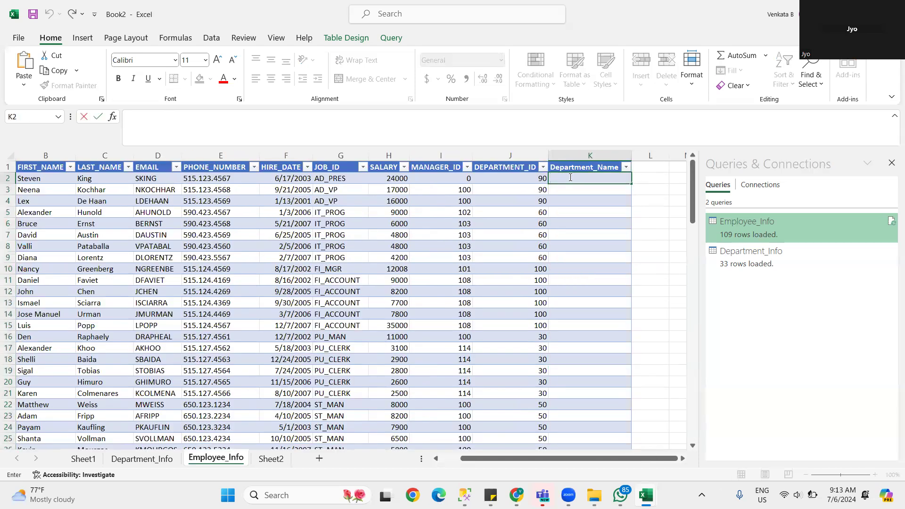
pyautogui.write('=')
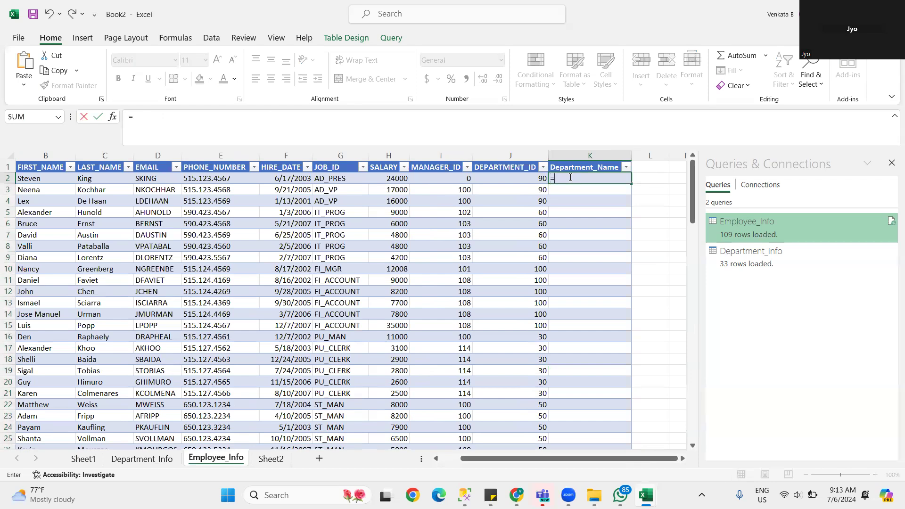
pyautogui.write('V')
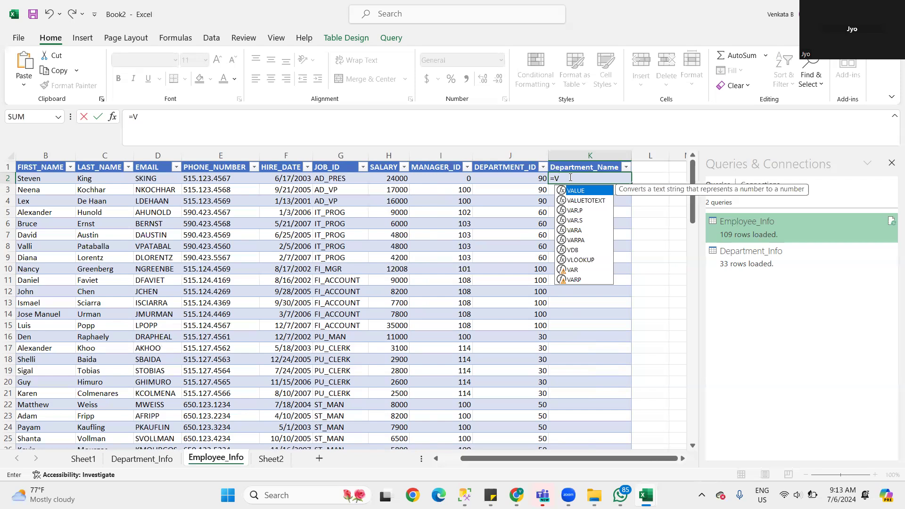
pyautogui.write('LOOKUP(')
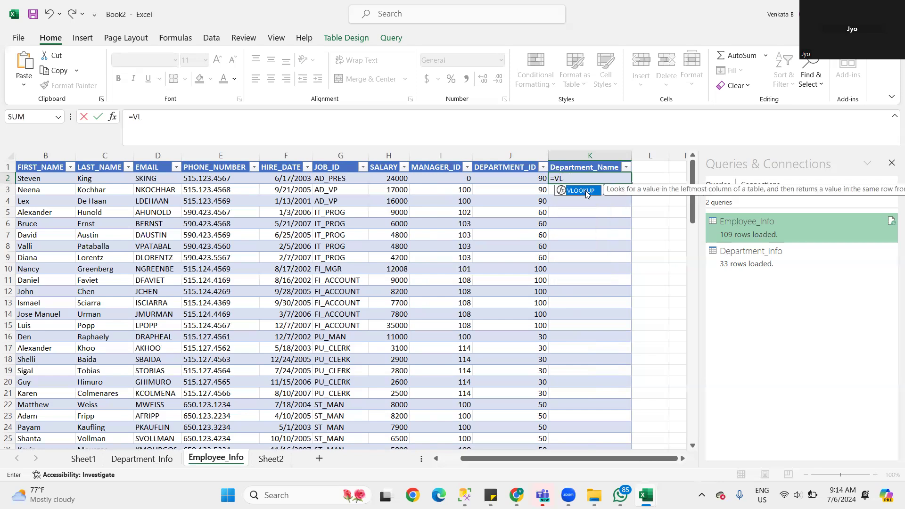
pyautogui.doubleClick(581, 190)
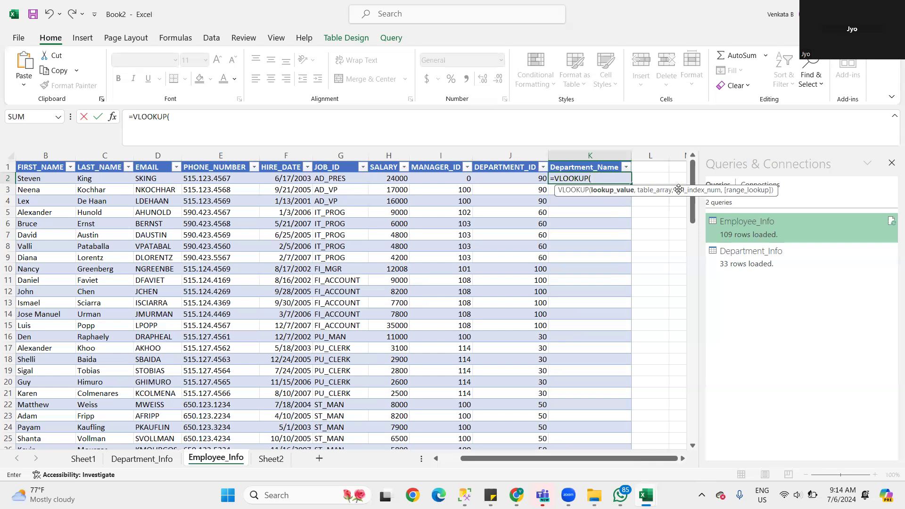
pyautogui.click(155, 463)
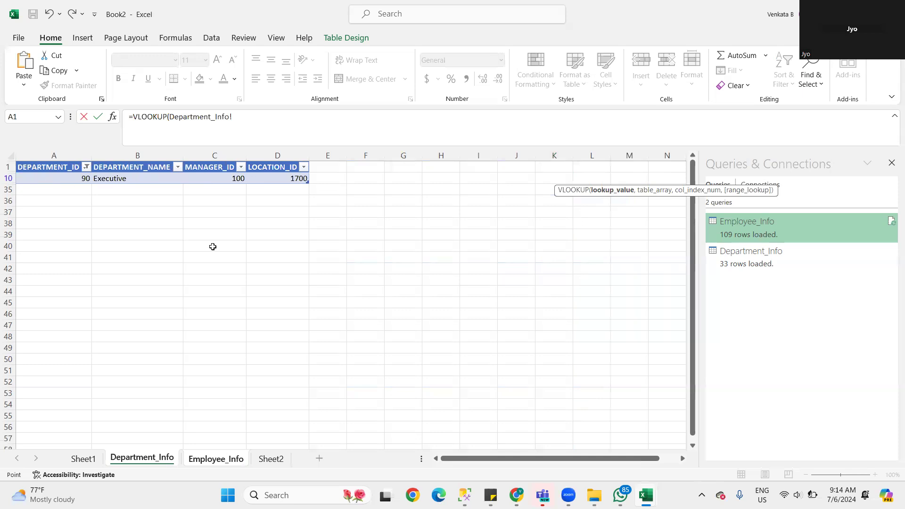
pyautogui.click(83, 171)
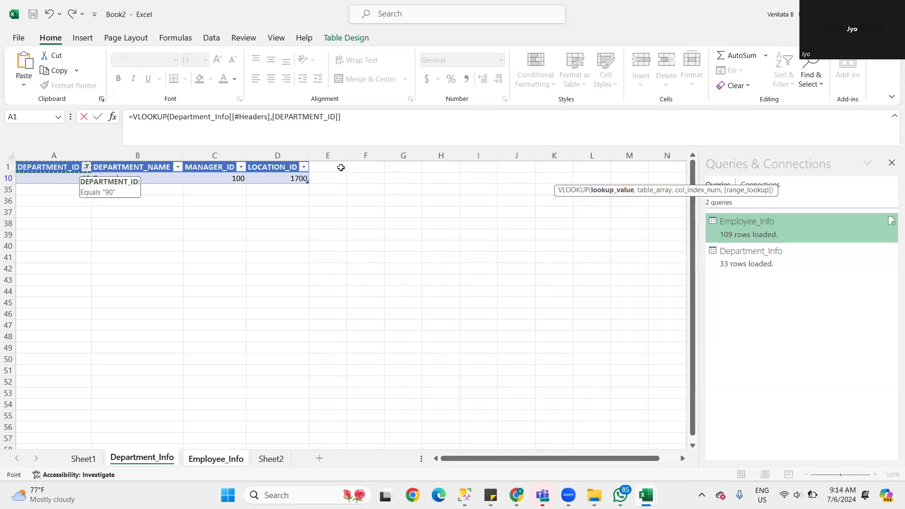
pyautogui.click(738, 86)
pyautogui.click(746, 105)
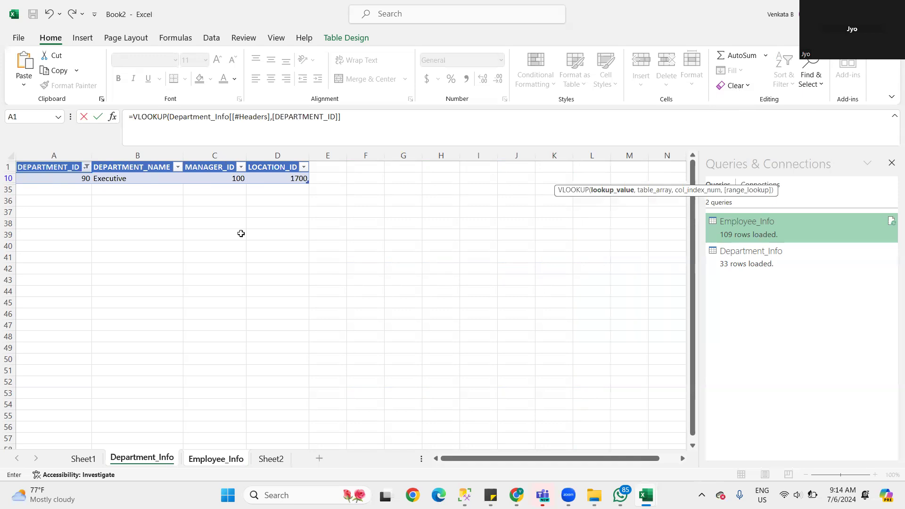
pyautogui.press('Return')
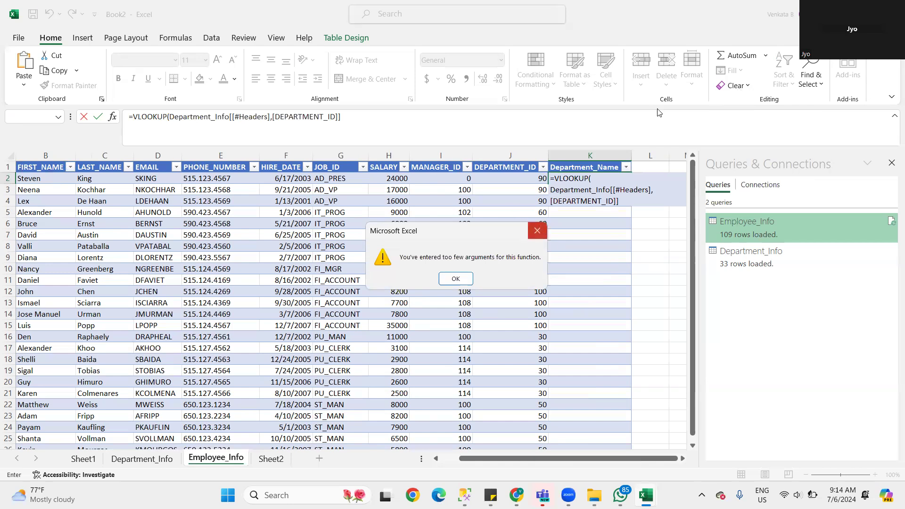
pyautogui.click(541, 231)
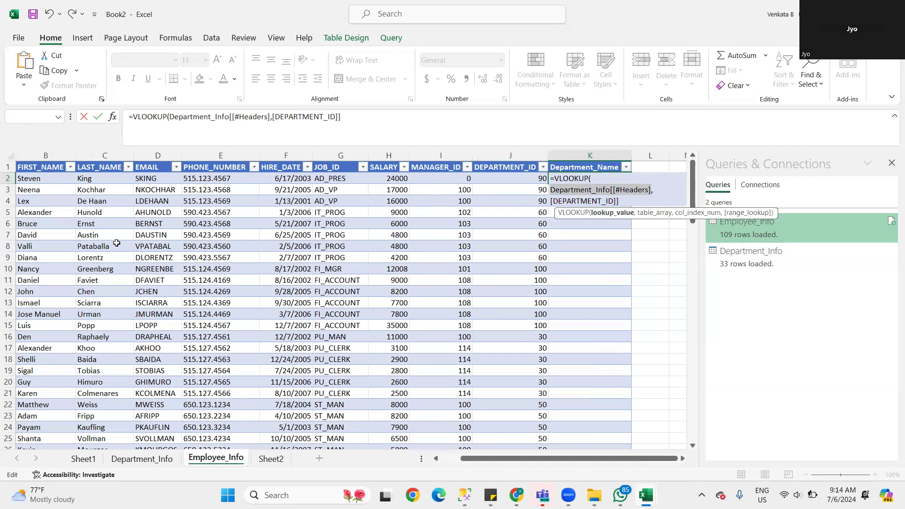
pyautogui.click(151, 463)
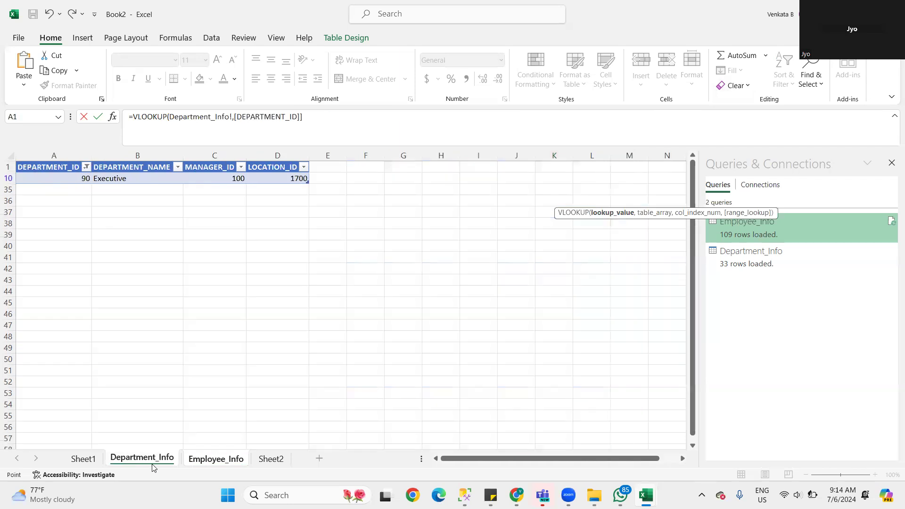
pyautogui.click(735, 85)
pyautogui.click(740, 104)
pyautogui.click(85, 171)
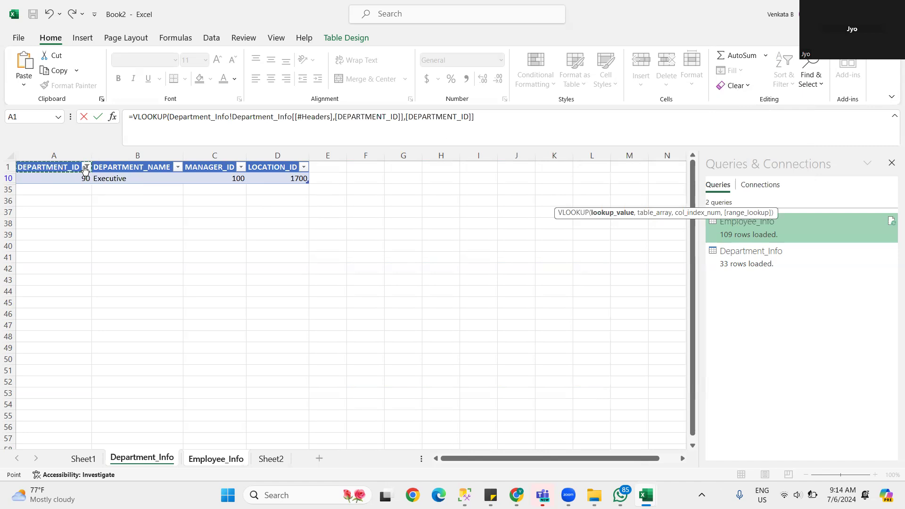
pyautogui.click(111, 206)
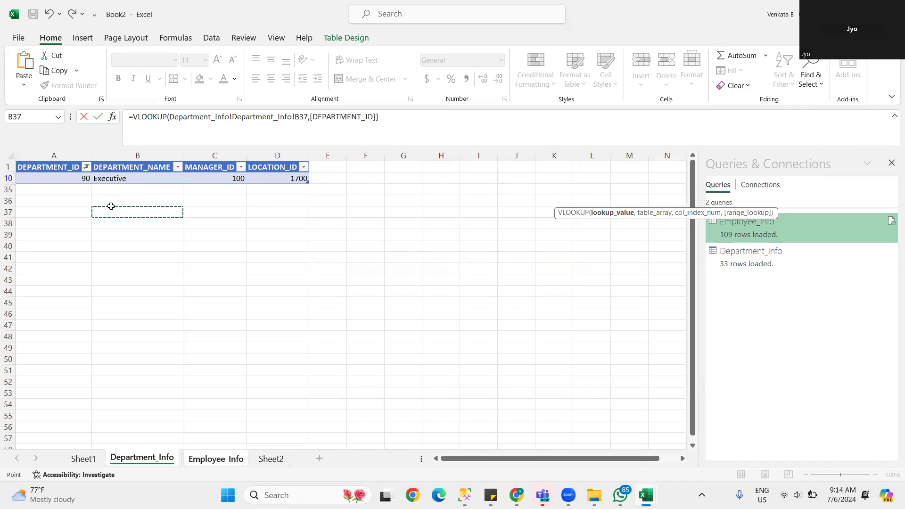
pyautogui.press('Escape')
pyautogui.click(125, 212)
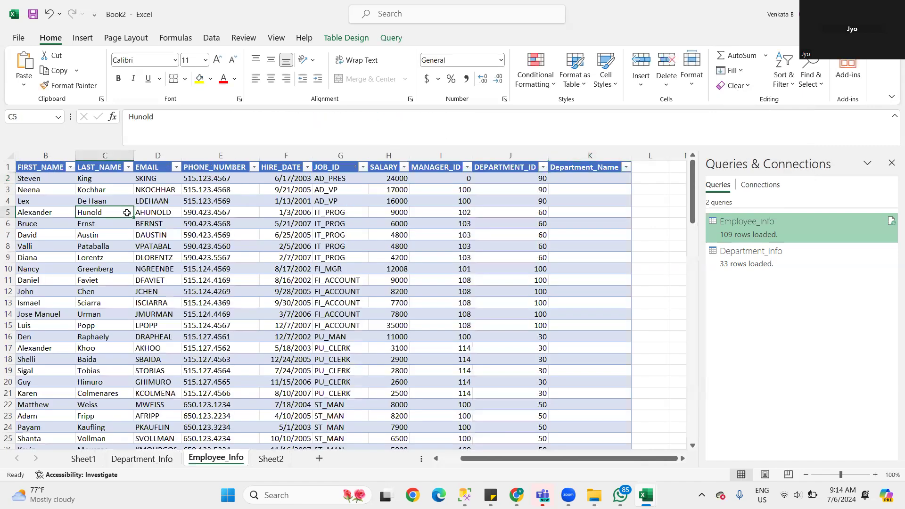
# Step: Clear the DEPARTMENT_ID filter on the Department_Info sheet's table
pyautogui.click(155, 456)
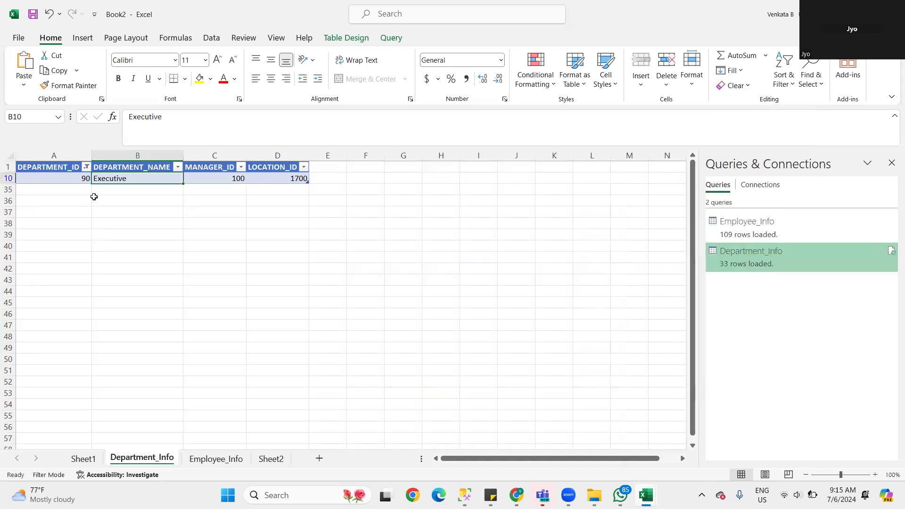
pyautogui.click(86, 168)
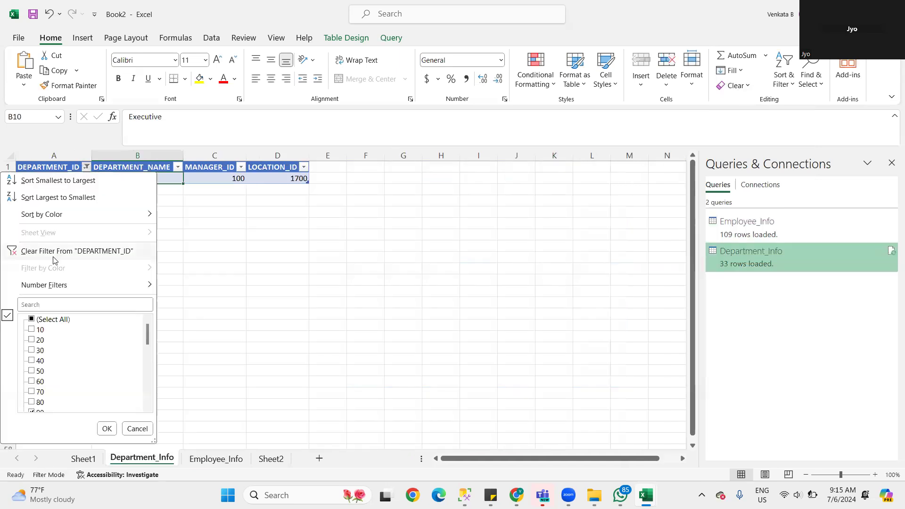
pyautogui.click(52, 255)
pyautogui.click(329, 266)
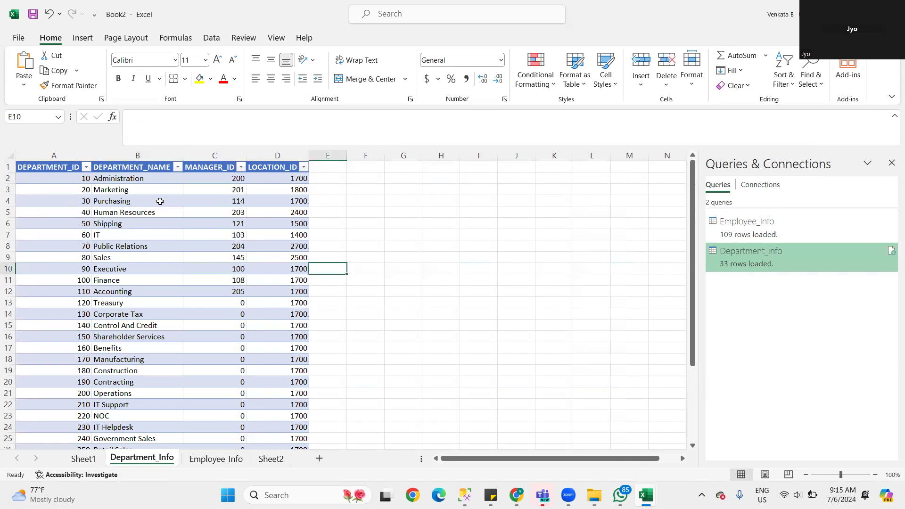
# Step: Insert a row above the Department_Info table header and number the four columns 1, 2, 3 and 4 in A1:D1
pyautogui.rightClick(7, 166)
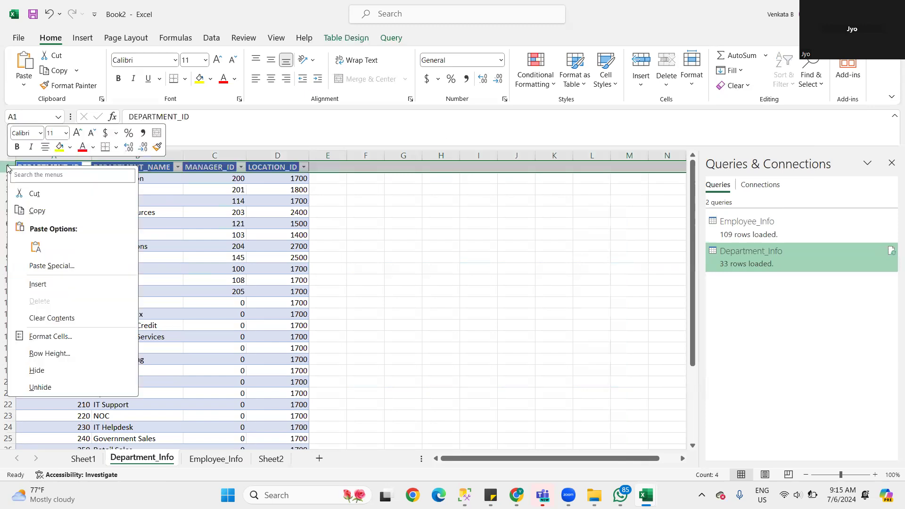
pyautogui.click(53, 284)
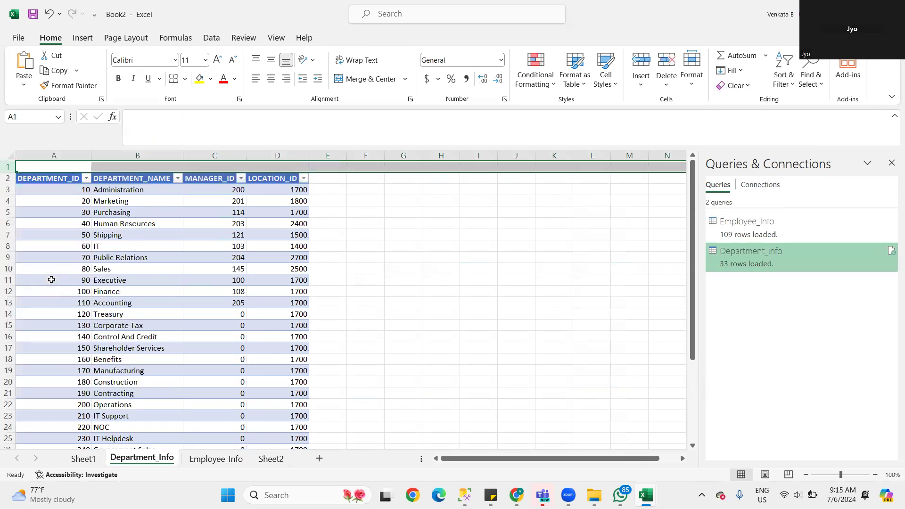
pyautogui.click(47, 164)
pyautogui.write('1')
pyautogui.click(131, 164)
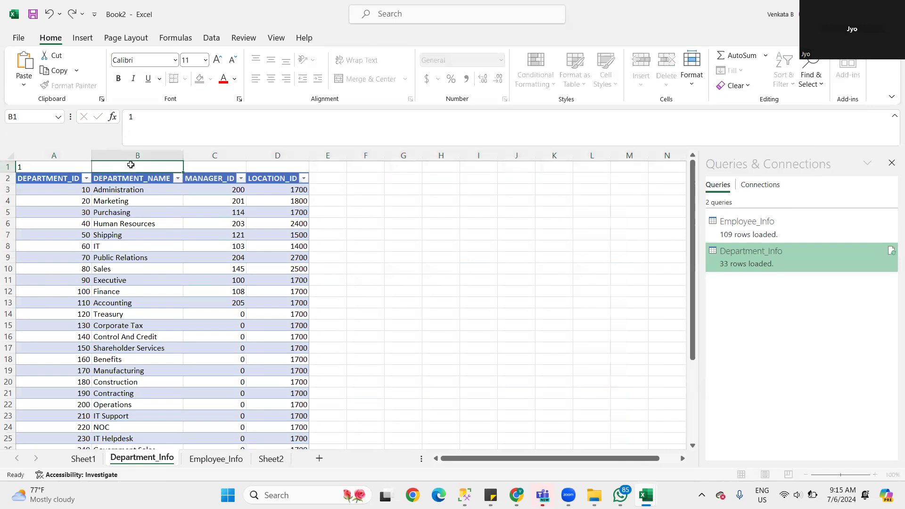
pyautogui.write('2')
pyautogui.click(218, 163)
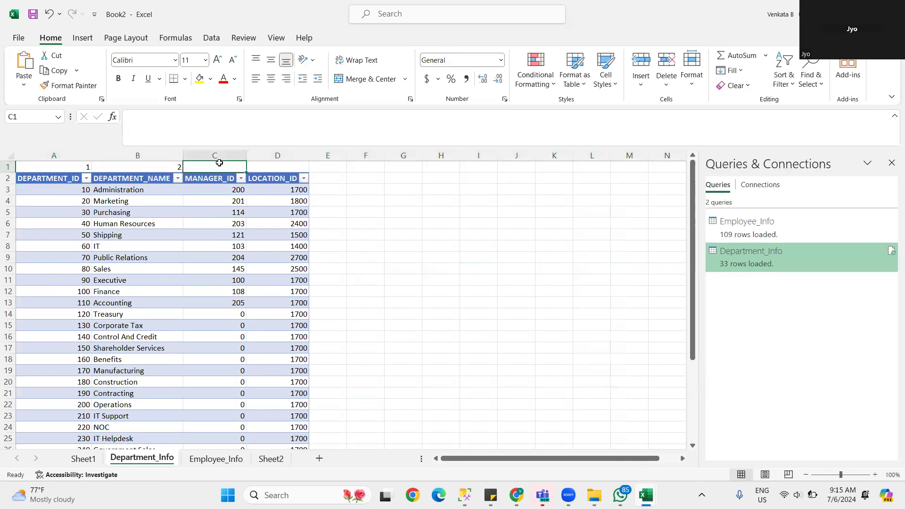
pyautogui.write('3')
pyautogui.click(267, 164)
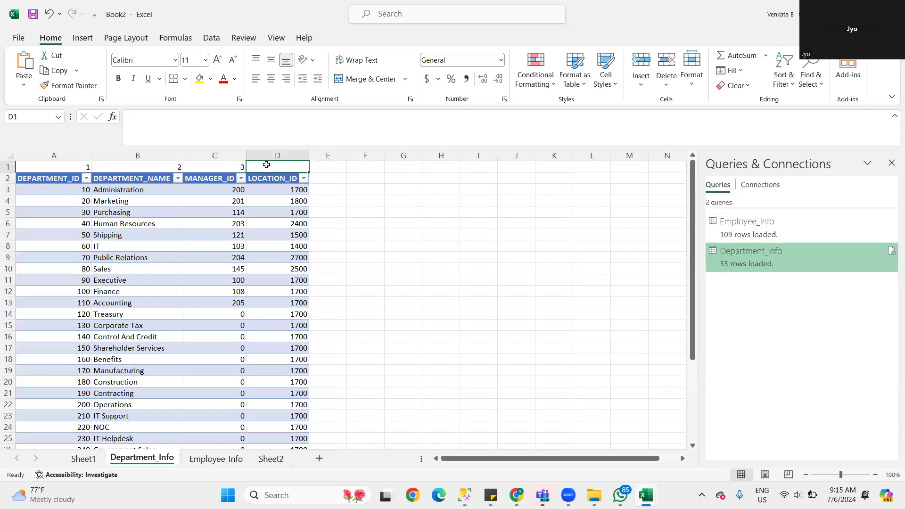
pyautogui.write('4')
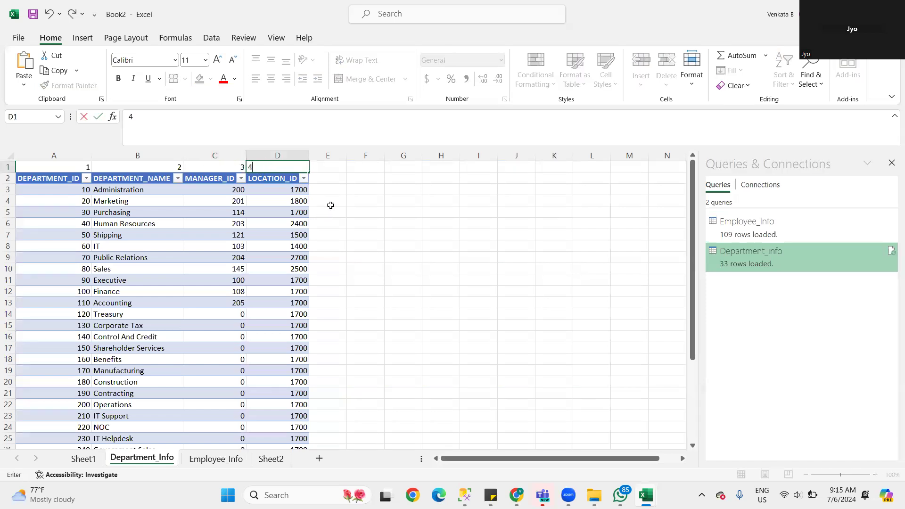
pyautogui.click(318, 216)
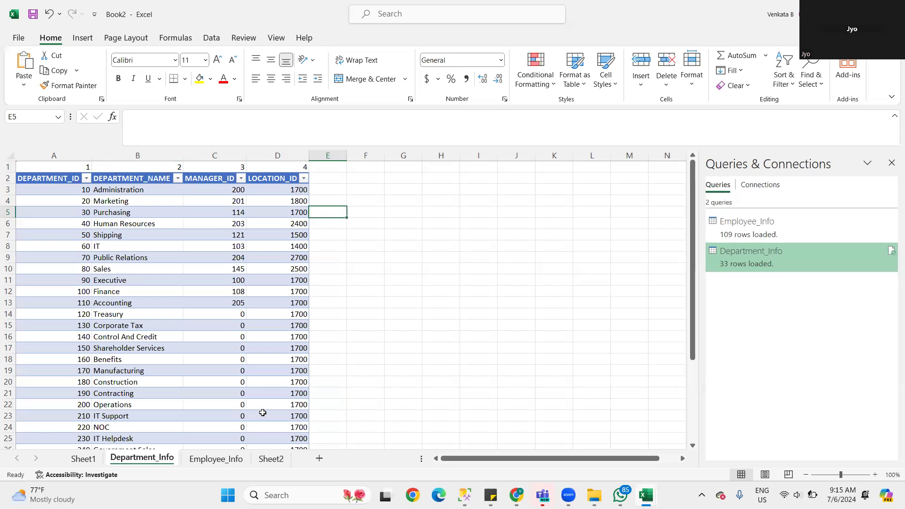
# Step: Start a VLOOKUP formula in K2 of the Employee_Info sheet with J2 as the lookup value
pyautogui.click(216, 460)
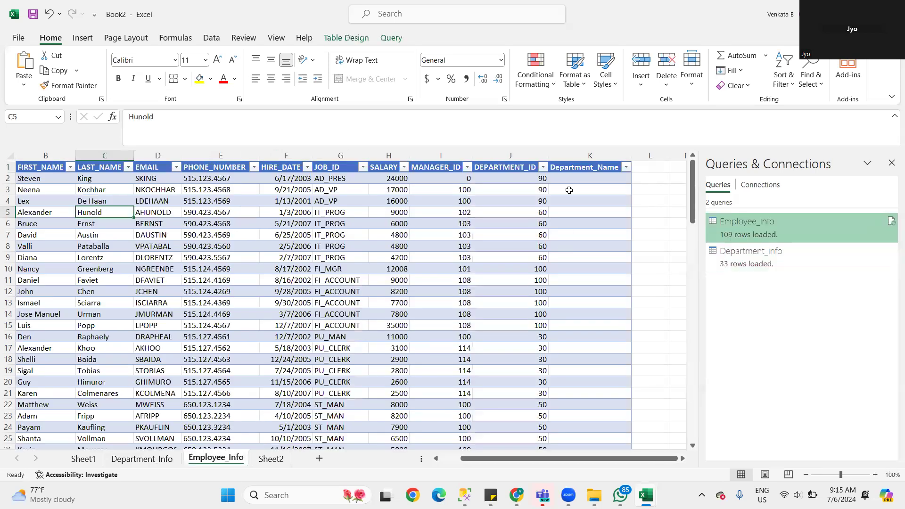
pyautogui.click(142, 460)
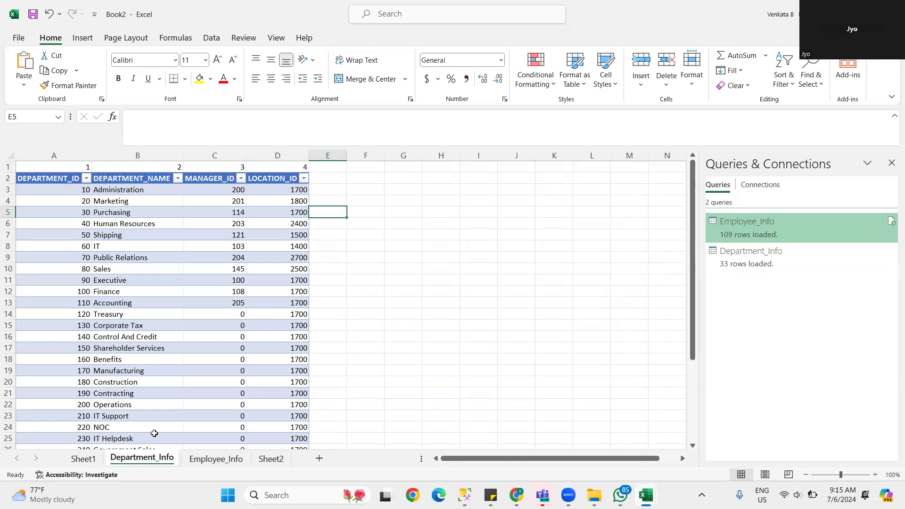
pyautogui.click(216, 461)
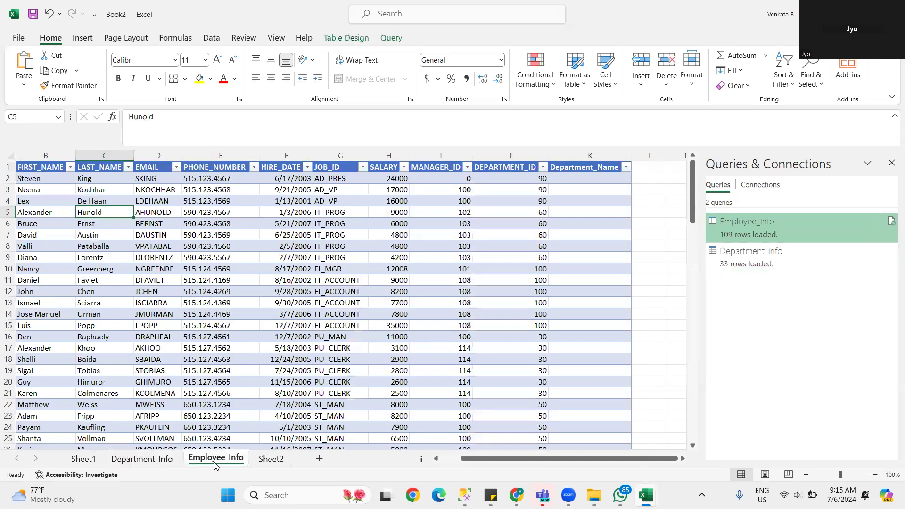
pyautogui.doubleClick(598, 180)
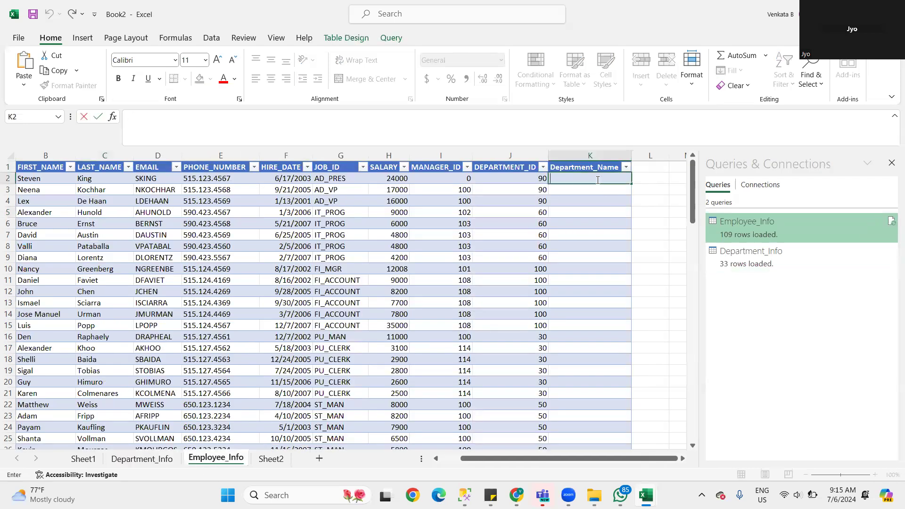
pyautogui.write('=VLOO')
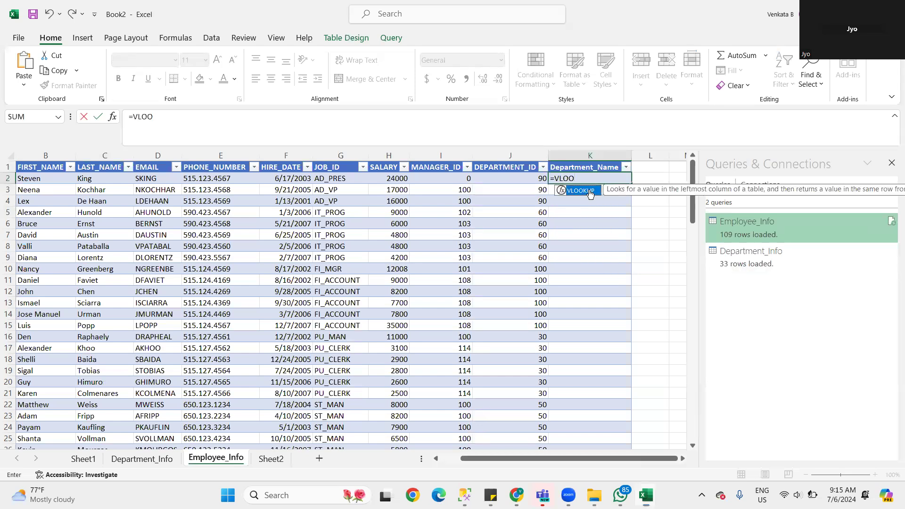
pyautogui.doubleClick(590, 191)
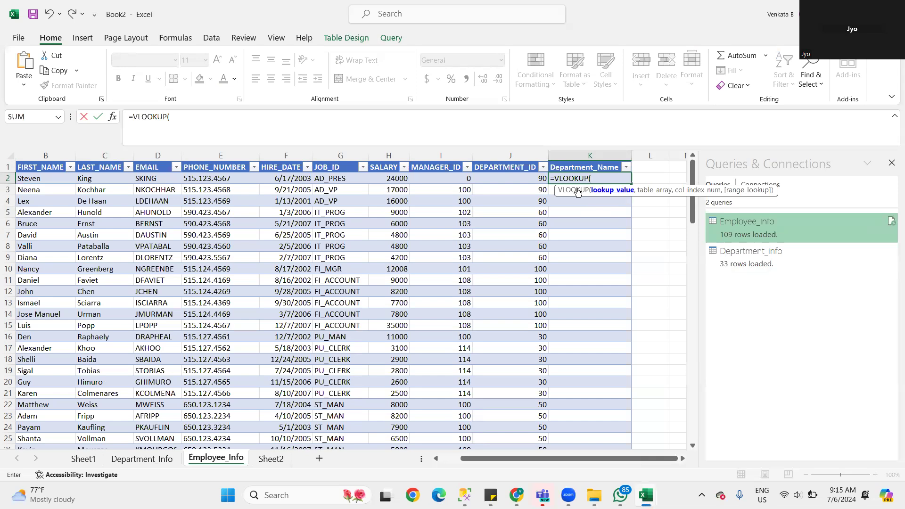
pyautogui.click(515, 179)
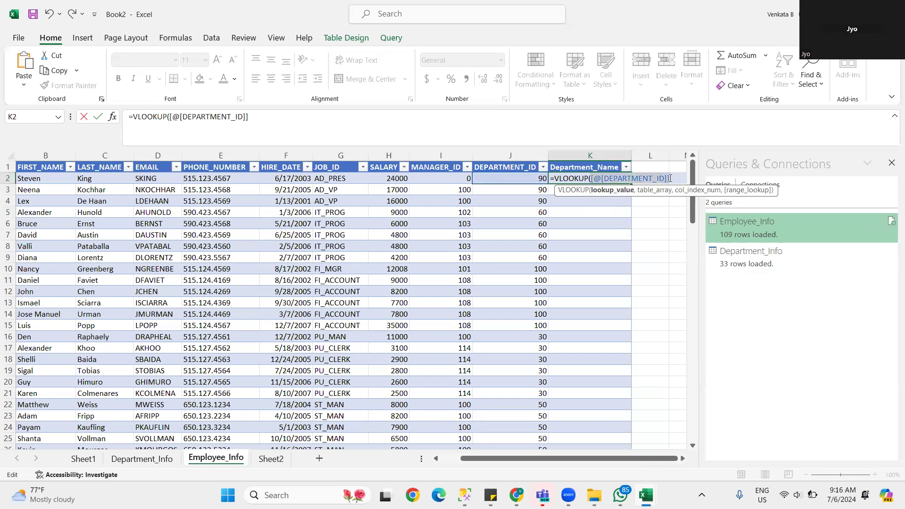
pyautogui.press('BackSpace')
pyautogui.write('J2,')
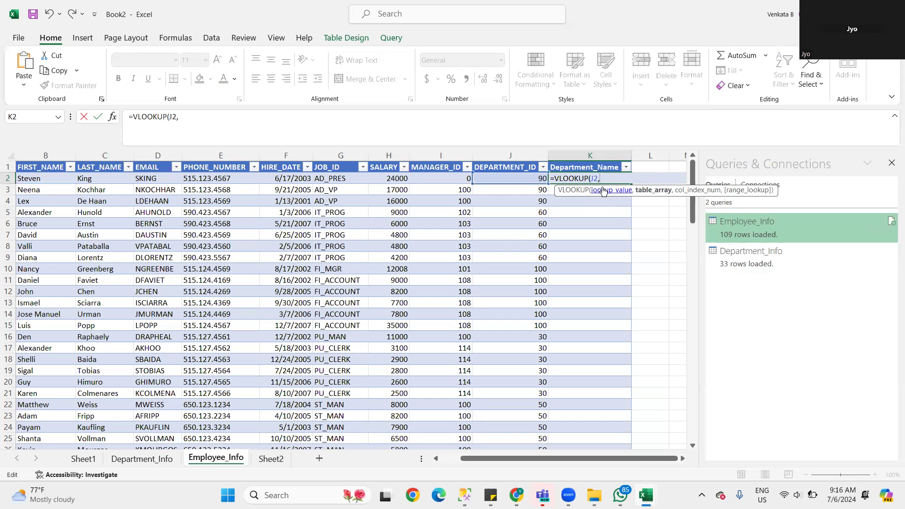
# Step: Add the whole Department_Info table, including its header row, as the table array of the VLOOKUP in K2
pyautogui.click(161, 464)
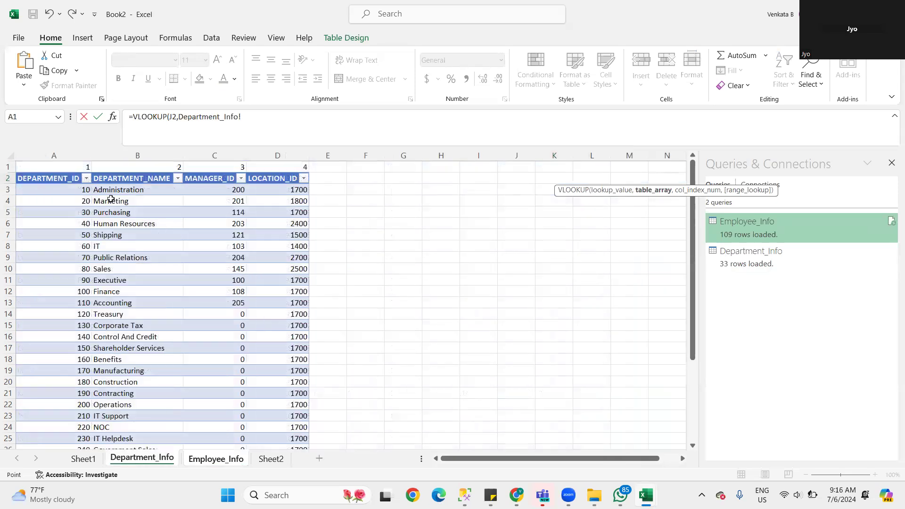
pyautogui.press('Down')
pyautogui.scroll(-9, 283, 378)
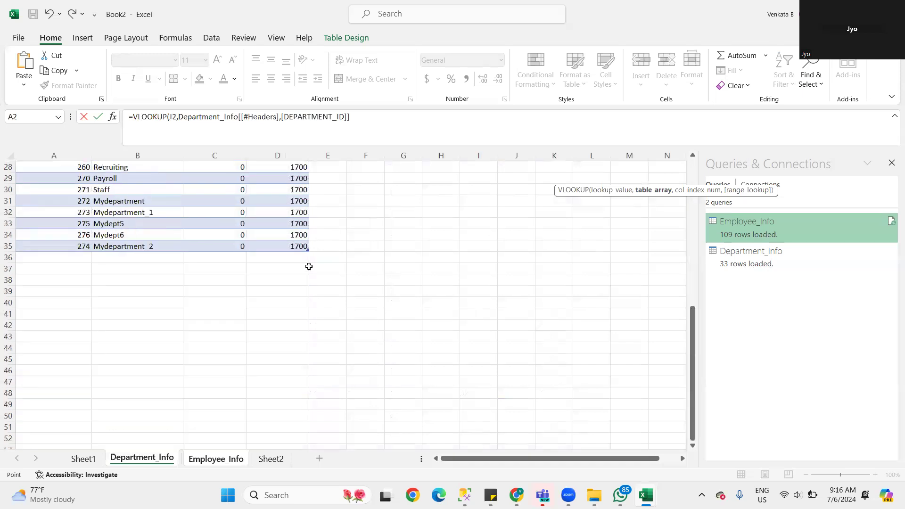
pyautogui.keyDown('shift'); pyautogui.click(303, 246); pyautogui.keyUp('shift')
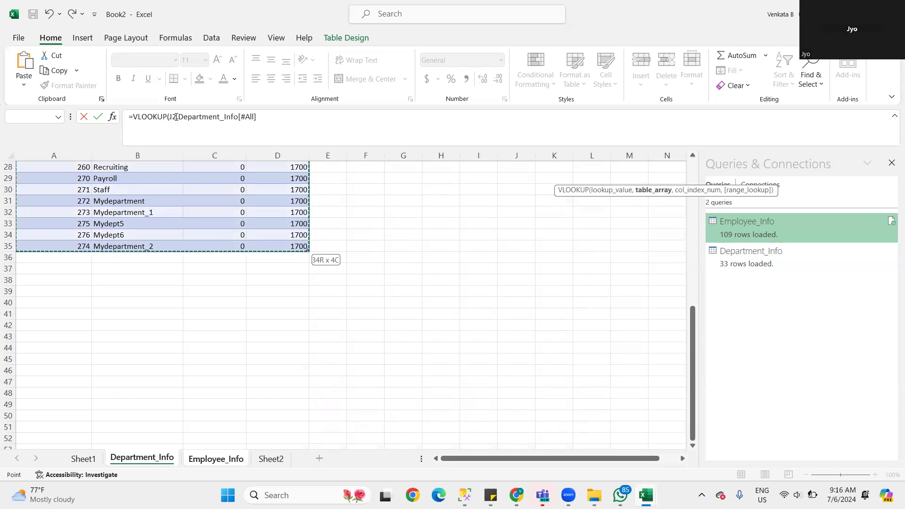
pyautogui.moveTo(178, 117); pyautogui.dragTo(269, 127)
pyautogui.scroll(9, 319, 205)
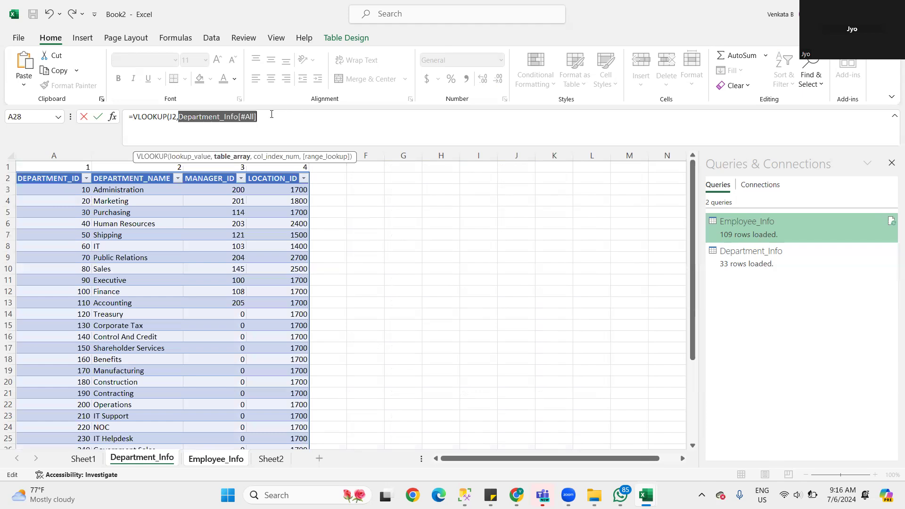
# Step: Complete the VLOOKUP with column index 2 and exact match 0, and enter it for the Department_Name column
pyautogui.click(272, 114)
pyautogui.write(',')
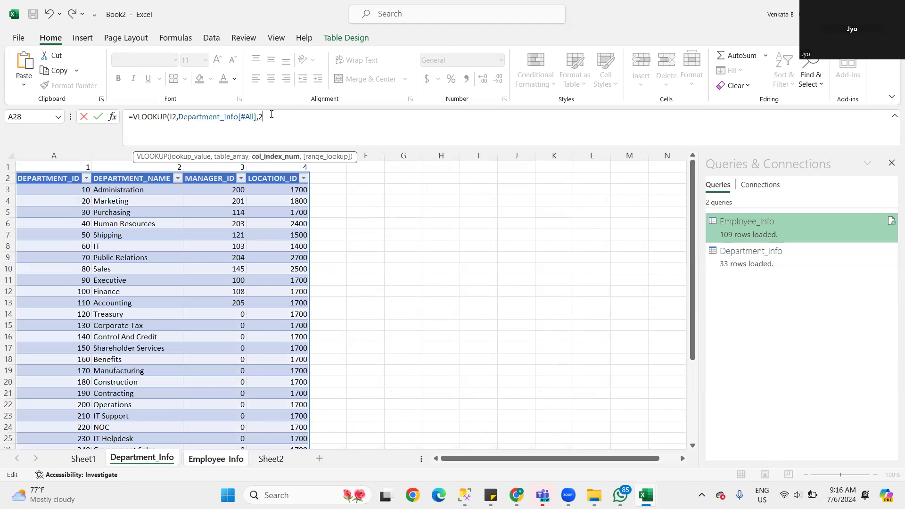
pyautogui.write('2,')
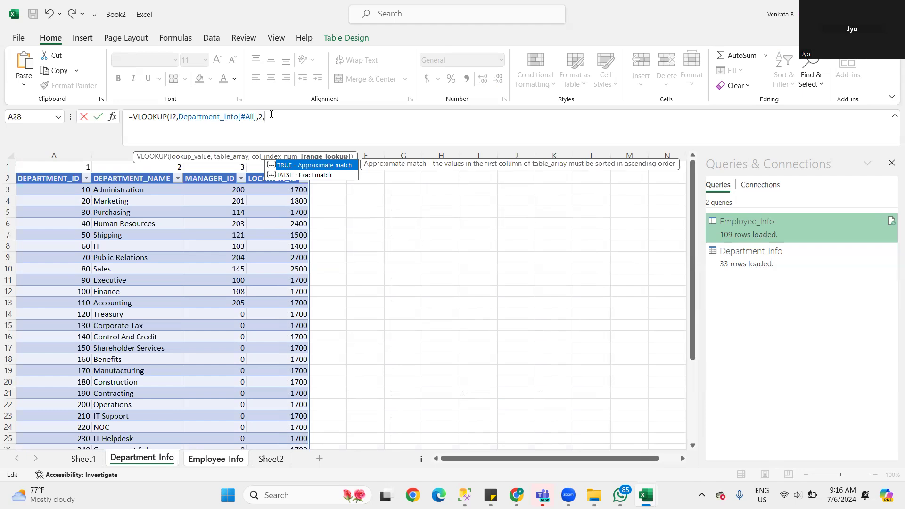
pyautogui.write('0)')
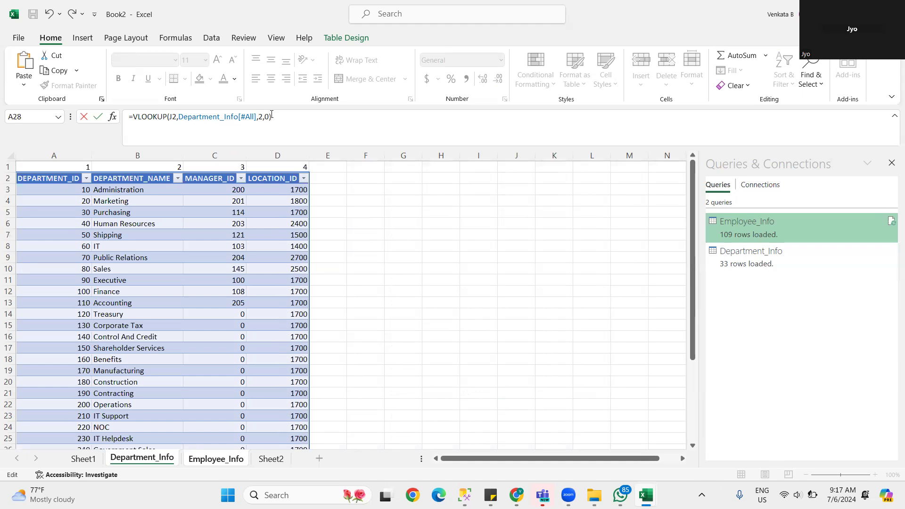
pyautogui.press('Return')
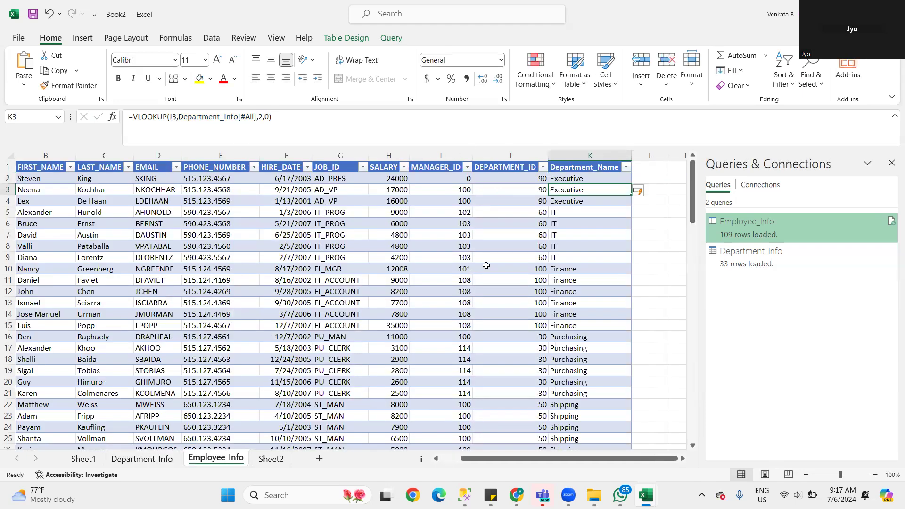
# Step: Check the column numbers on the Department_Info sheet and set the VLOOKUP column index in K2 of Employee_Info to 3
pyautogui.click(146, 462)
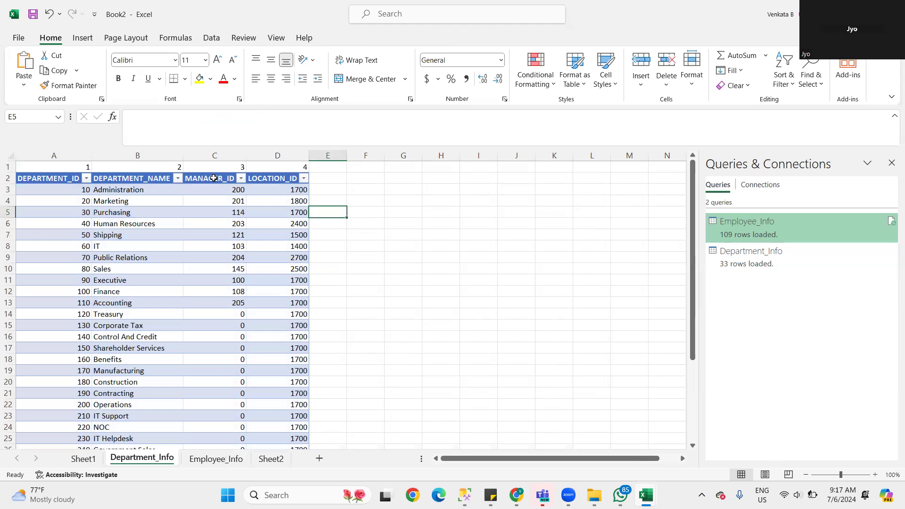
pyautogui.click(216, 459)
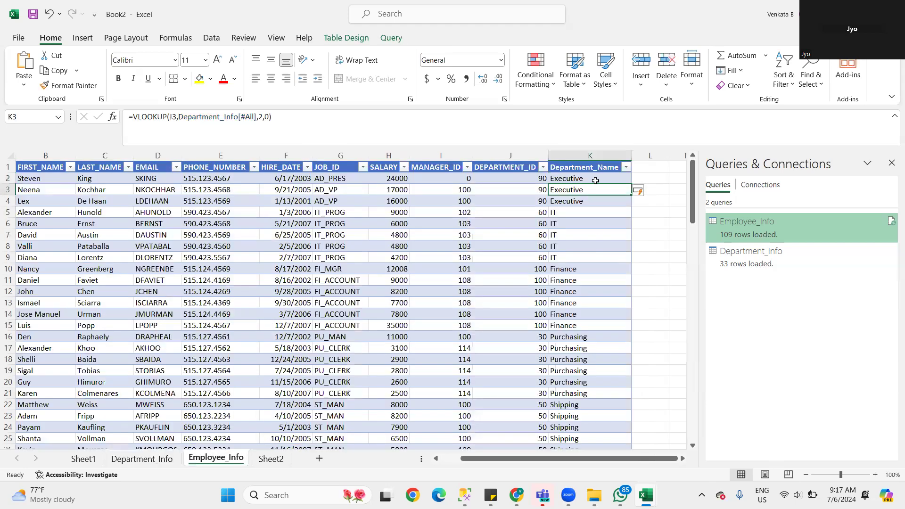
pyautogui.click(594, 177)
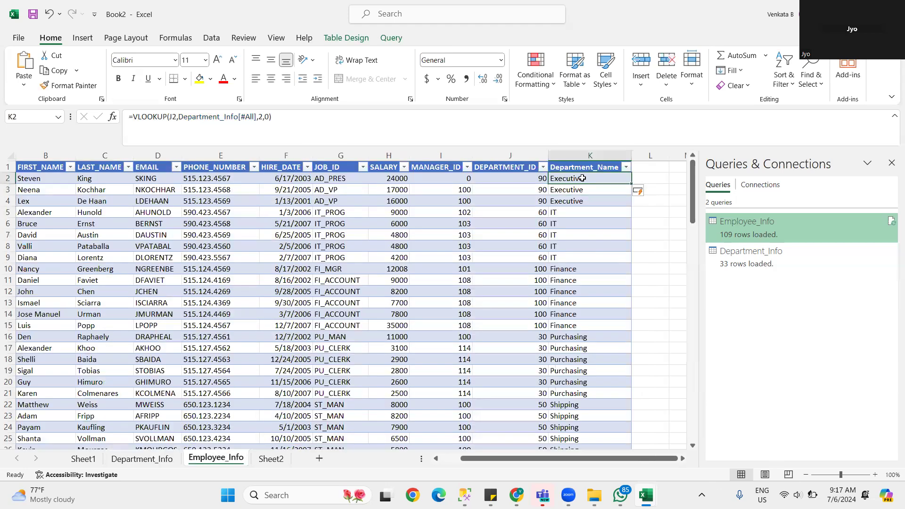
pyautogui.click(261, 117)
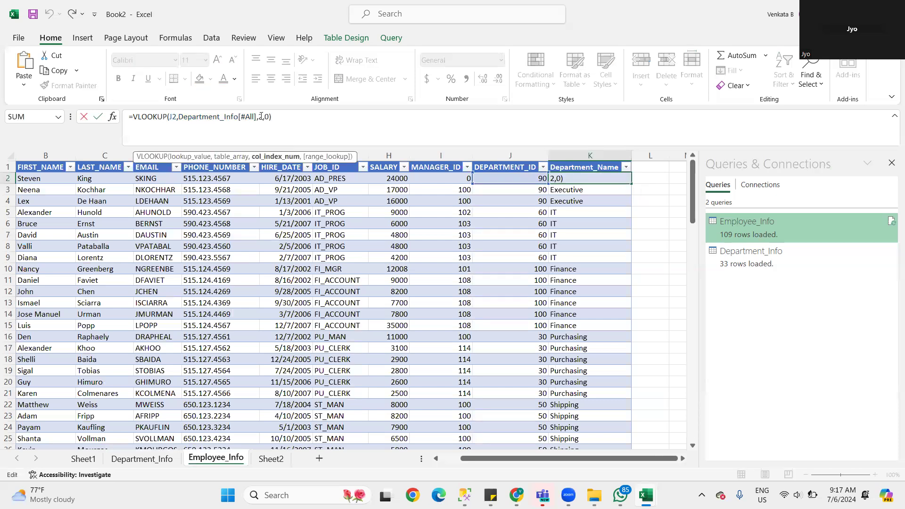
pyautogui.click(157, 464)
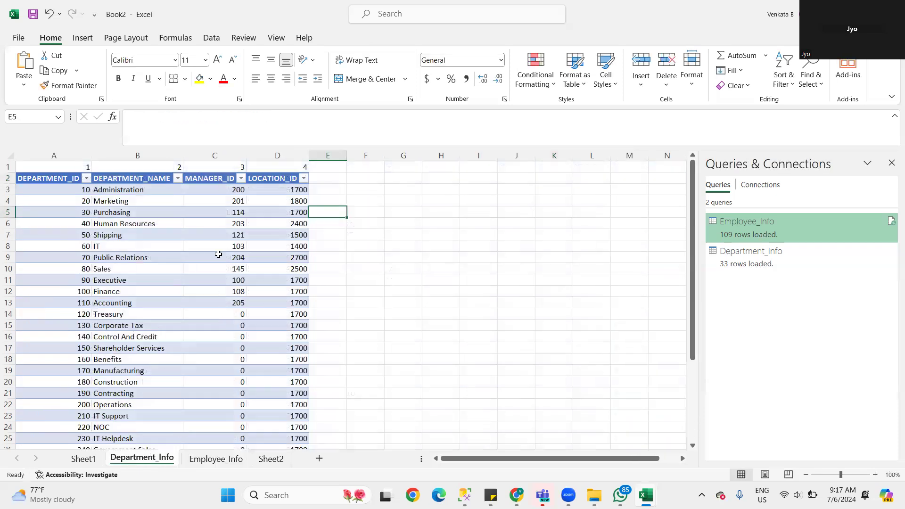
pyautogui.click(222, 466)
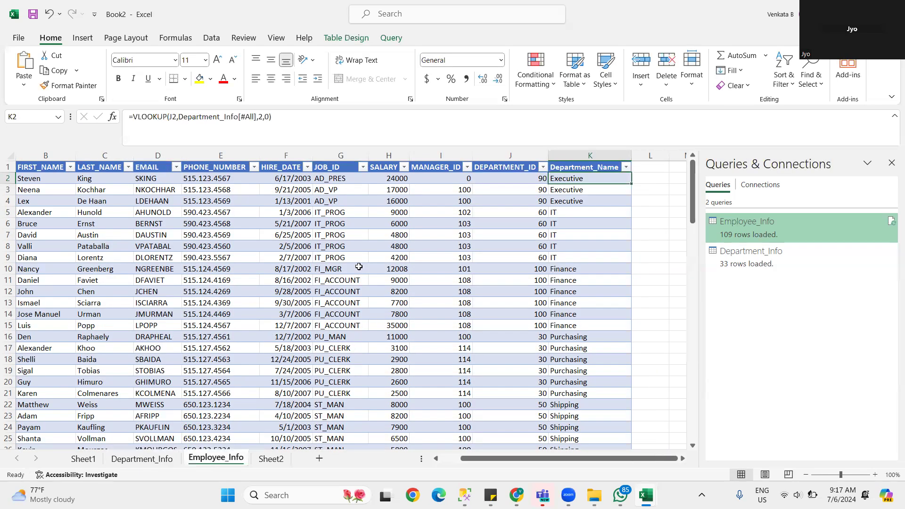
pyautogui.click(270, 119)
pyautogui.press('Left')
pyautogui.press('Left')
pyautogui.press('Left')
pyautogui.press('BackSpace')
pyautogui.write('3')
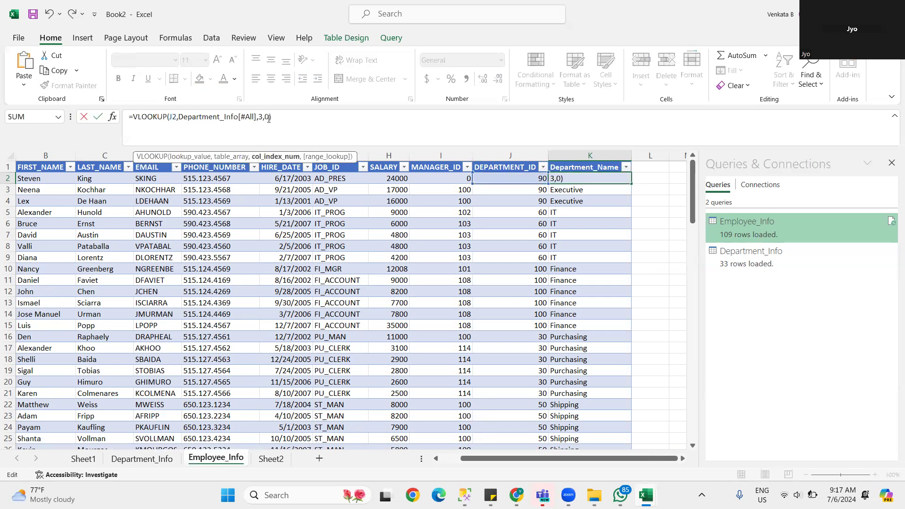
pyautogui.press('Return')
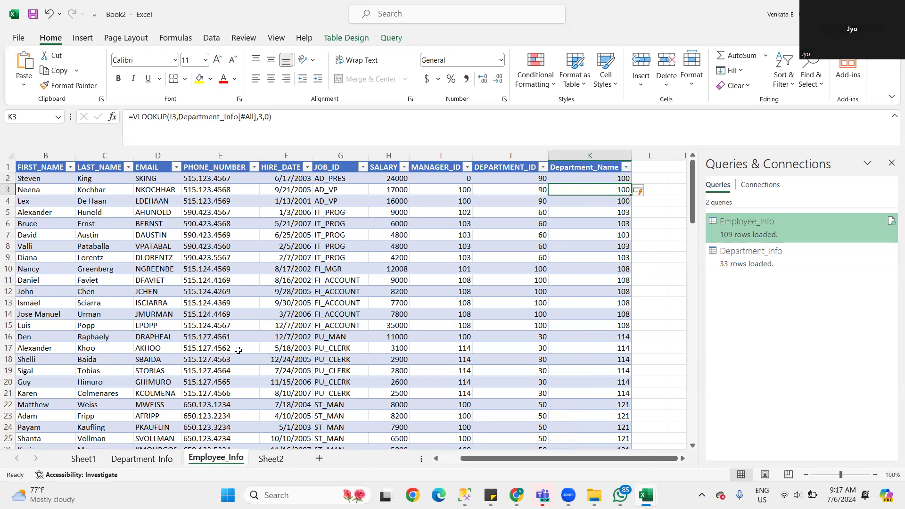
# Step: Look up the LOCATION_ID column number on Department_Info and set the VLOOKUP column index in K2 of Employee_Info to 4
pyautogui.click(156, 460)
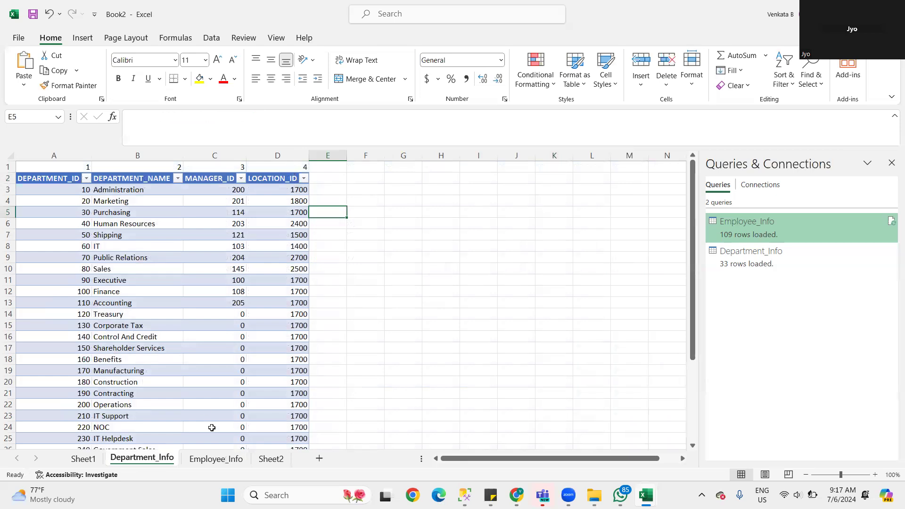
pyautogui.click(298, 189)
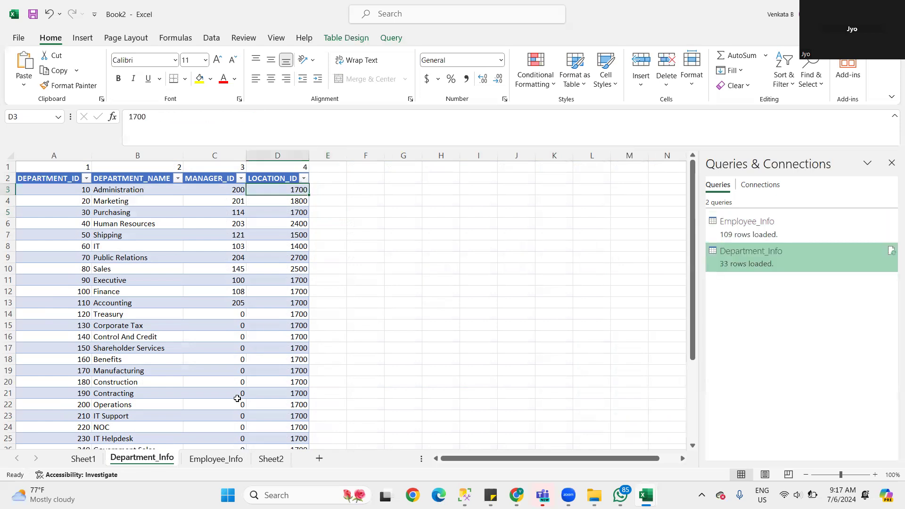
pyautogui.click(216, 459)
pyautogui.click(611, 177)
pyautogui.click(279, 115)
pyautogui.press('BackSpace')
pyautogui.write('4')
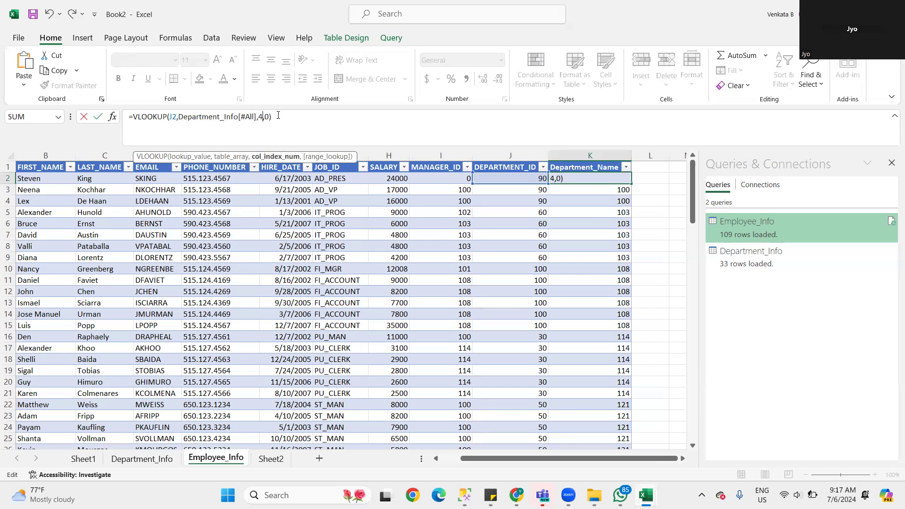
pyautogui.press('Return')
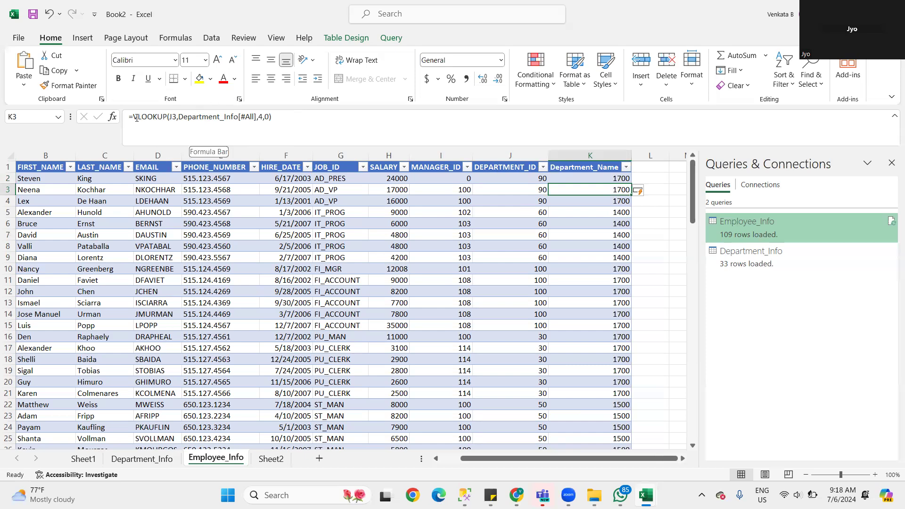
pyautogui.moveTo(133, 116); pyautogui.dragTo(271, 117)
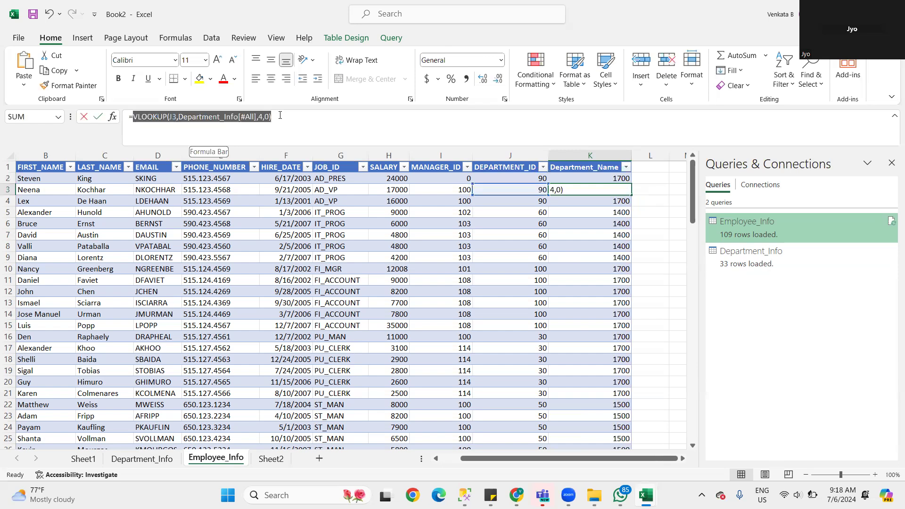
pyautogui.click(603, 245)
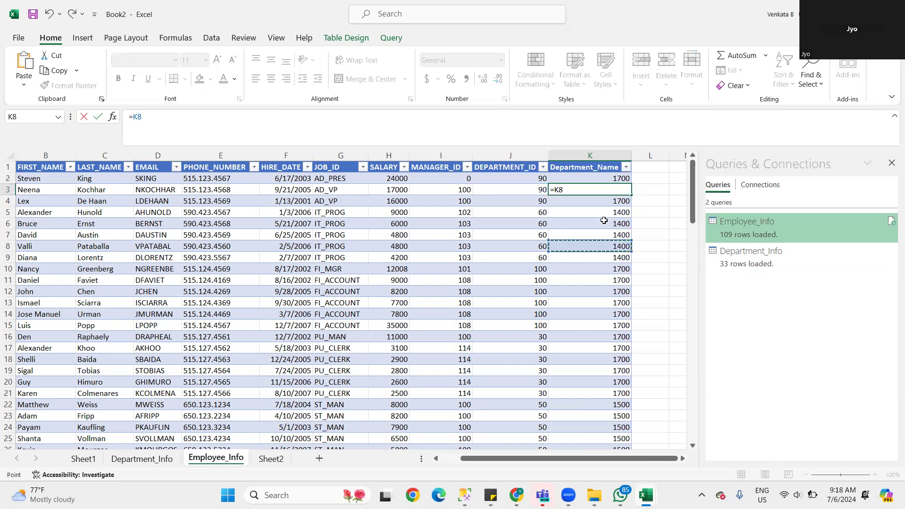
pyautogui.press('Escape')
pyautogui.scroll(-17, 595, 241)
pyautogui.scroll(-20, 595, 241)
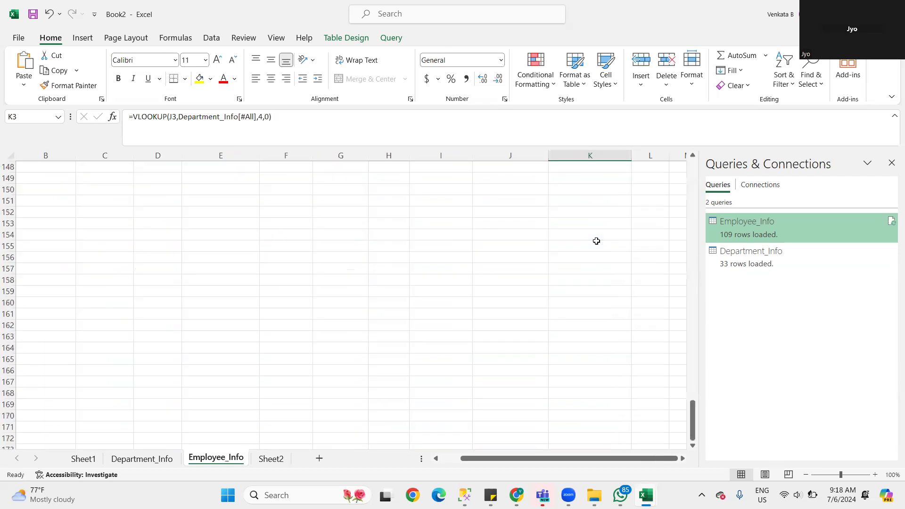
pyautogui.scroll(20, 596, 241)
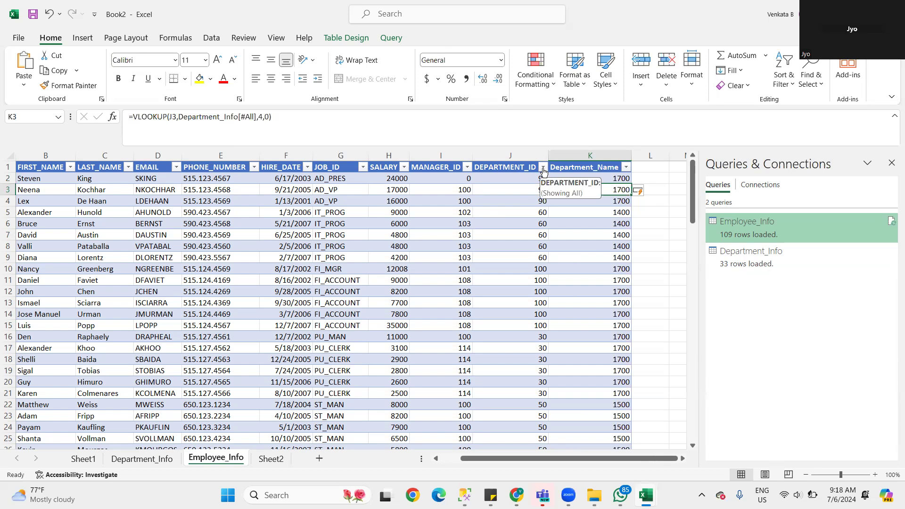
# Step: Set the column index of the VLOOKUP in K3 to 2 so the column returns department names
pyautogui.click(261, 117)
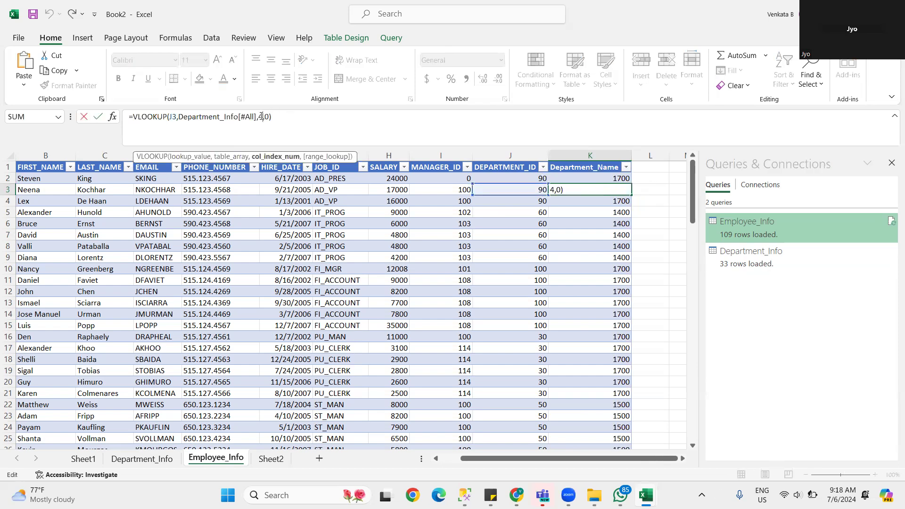
pyautogui.press('Delete')
pyautogui.press('Delete')
pyautogui.write('2')
pyautogui.press('Return')
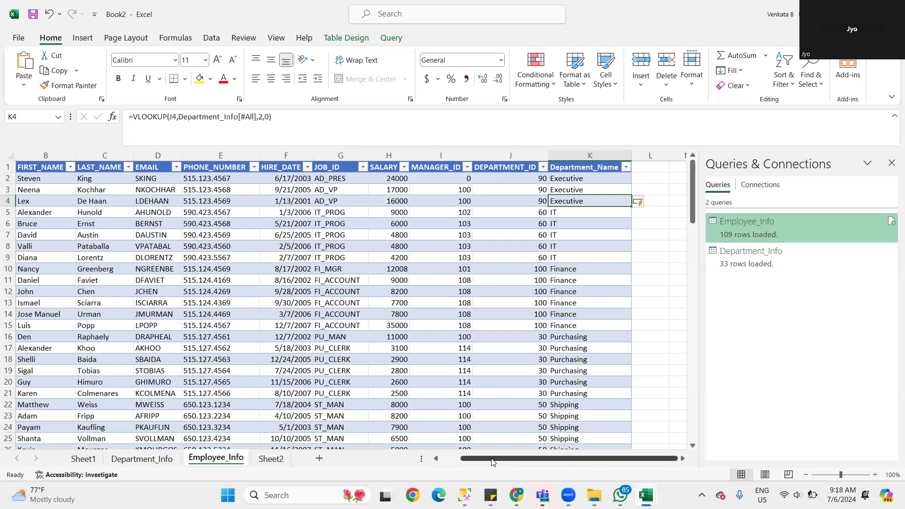
# Step: Filter the Employee_Info table to EMPLOYEE_ID 179
pyautogui.moveTo(492, 457); pyautogui.dragTo(472, 457)
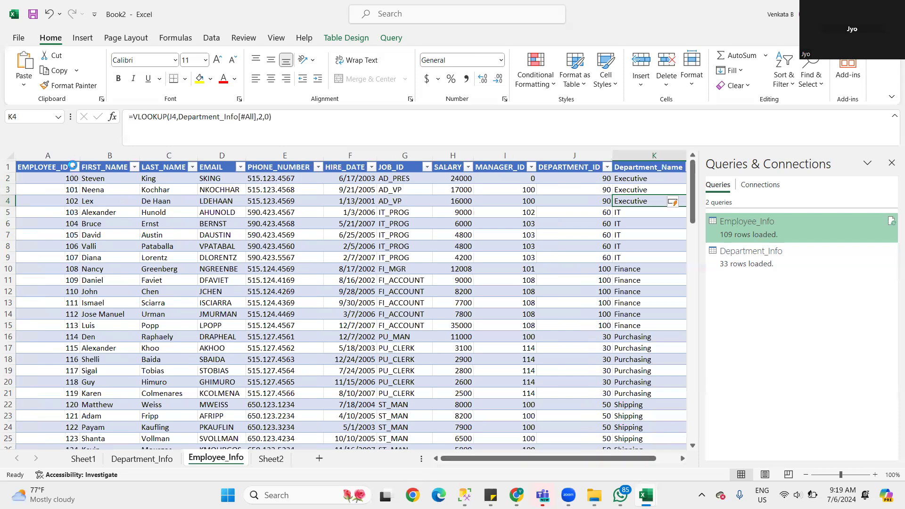
pyautogui.click(75, 168)
pyautogui.click(39, 319)
pyautogui.click(70, 305)
pyautogui.write('179')
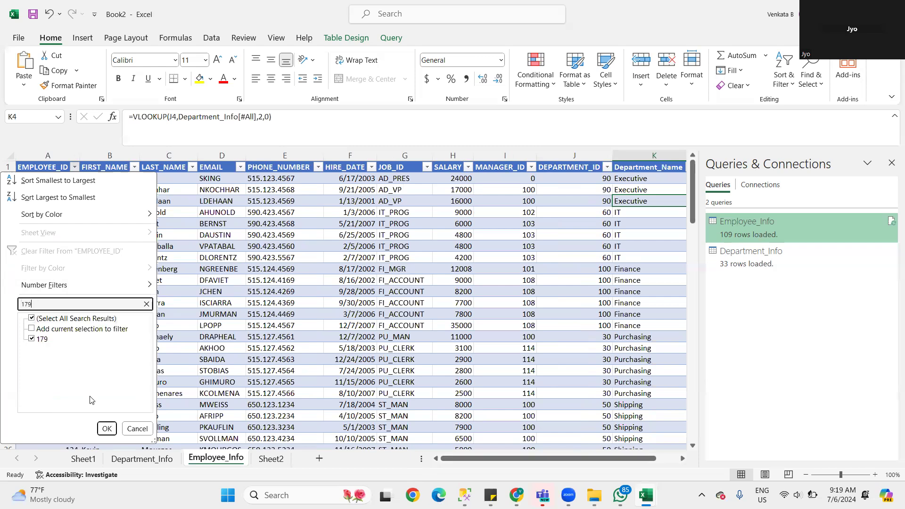
pyautogui.click(106, 428)
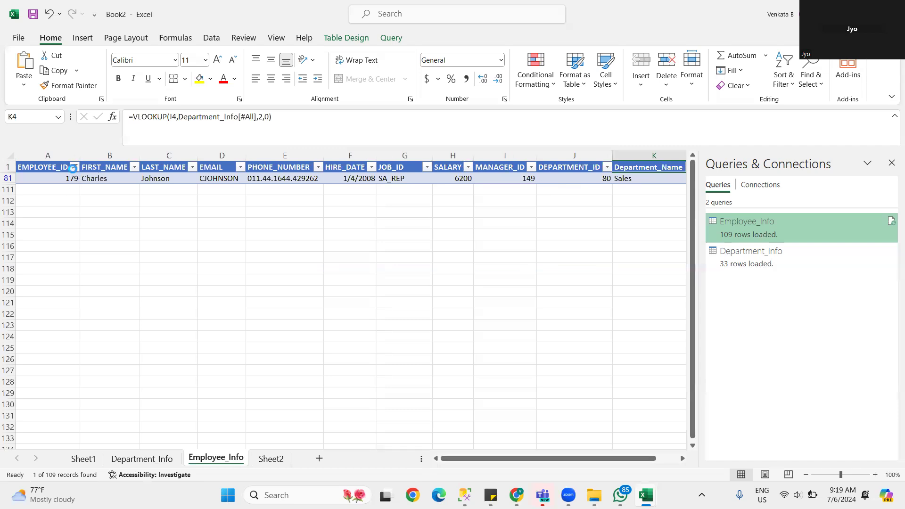
# Step: Change the EMPLOYEE_ID filter of the Employee_Info table to show only 178
pyautogui.click(75, 168)
pyautogui.click(38, 304)
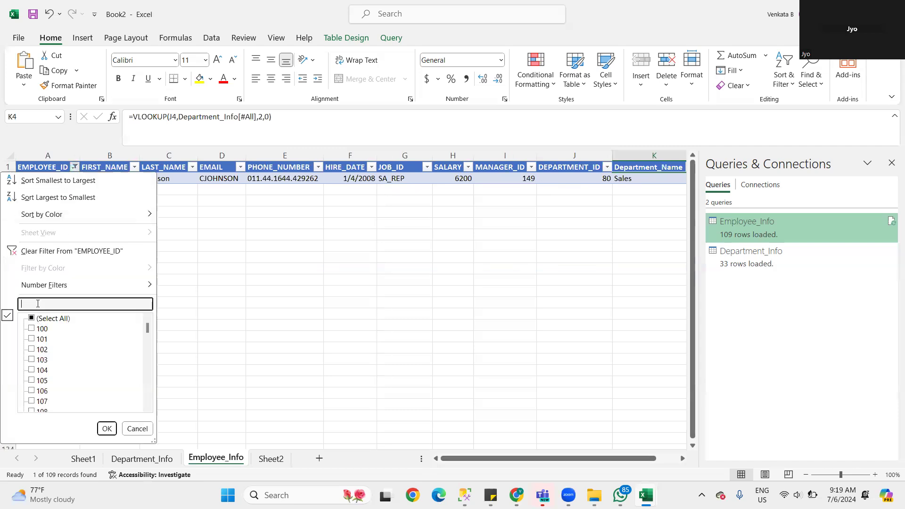
pyautogui.write('178')
pyautogui.press('Return')
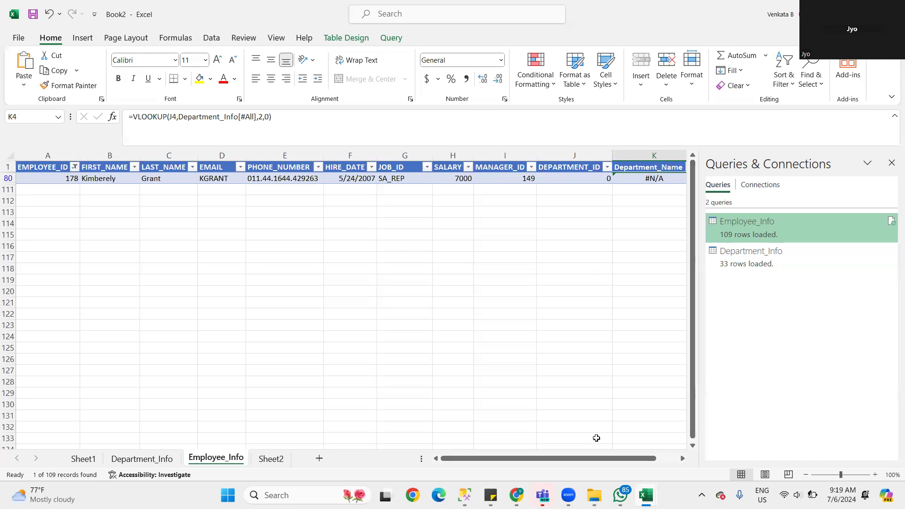
# Step: Clear the EMPLOYEE_ID filter on the Employee_Info table so all employees are listed
pyautogui.hscroll(1, 660, 455)
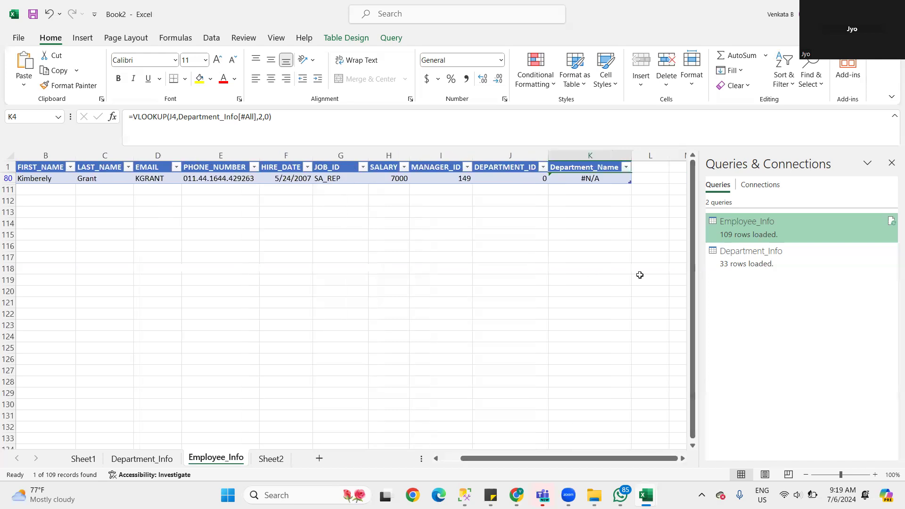
pyautogui.click(627, 168)
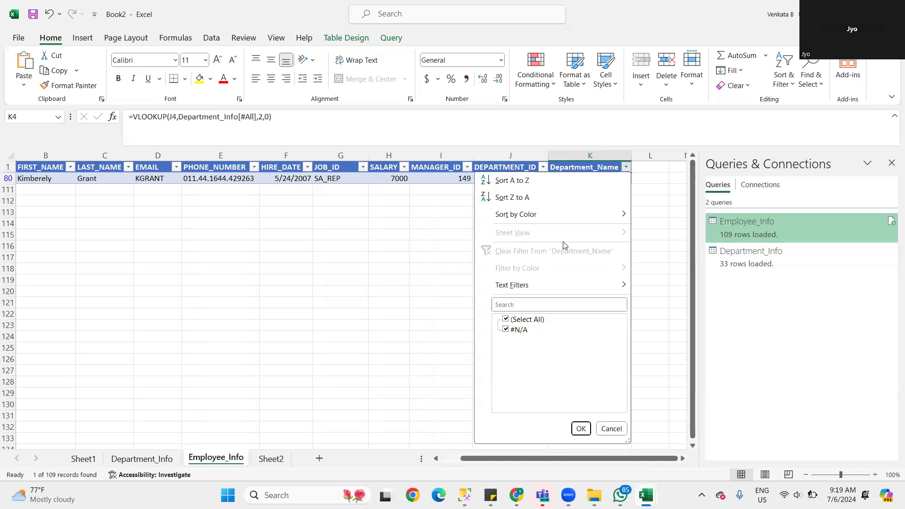
pyautogui.click(66, 170)
pyautogui.click(70, 168)
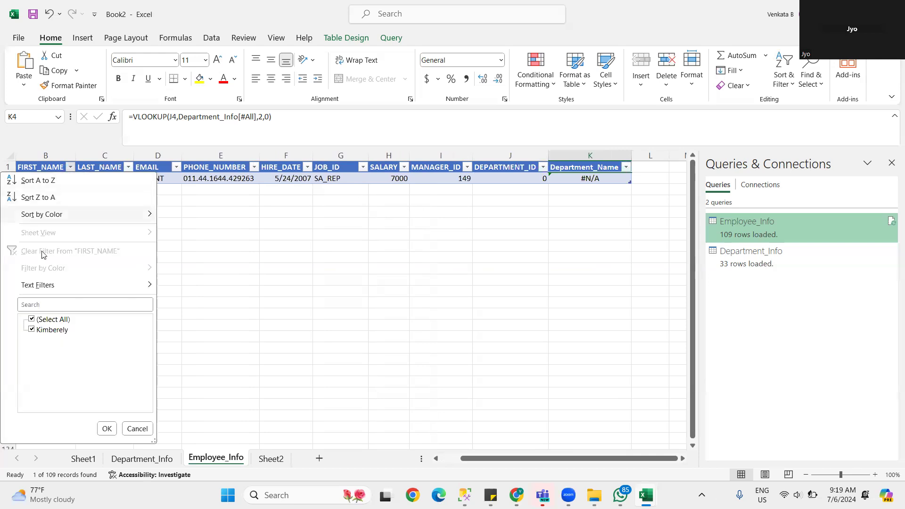
pyautogui.click(165, 225)
pyautogui.moveTo(493, 459); pyautogui.dragTo(473, 458)
pyautogui.click(74, 167)
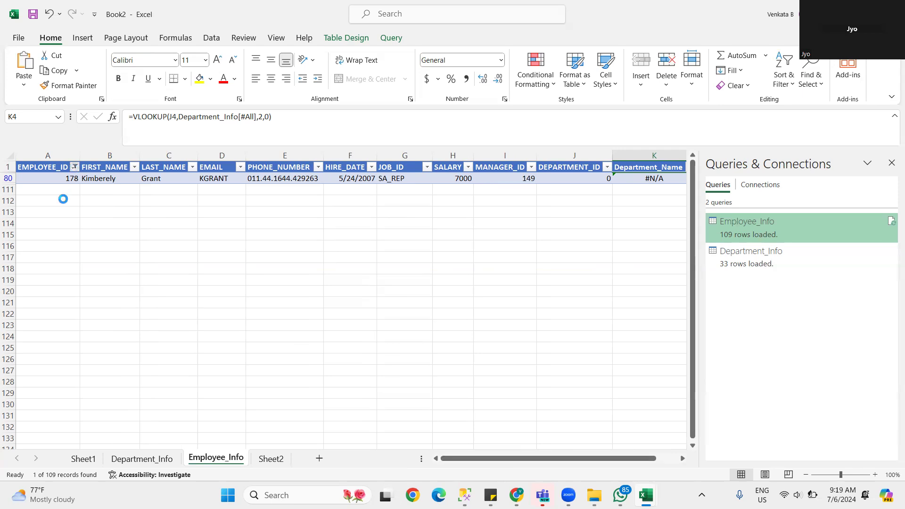
pyautogui.click(61, 251)
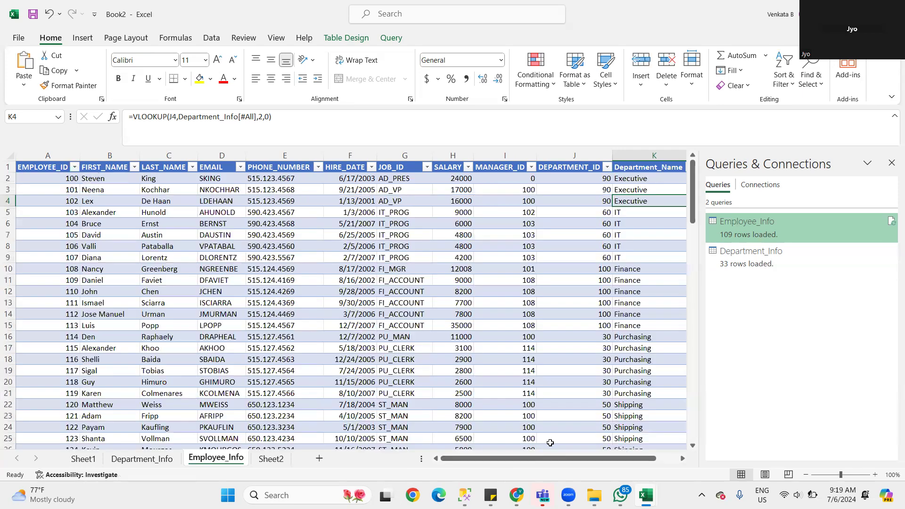
# Step: Filter the Department_Name column of the Employee_Info table to show only #N/A
pyautogui.moveTo(650, 460); pyautogui.dragTo(689, 465)
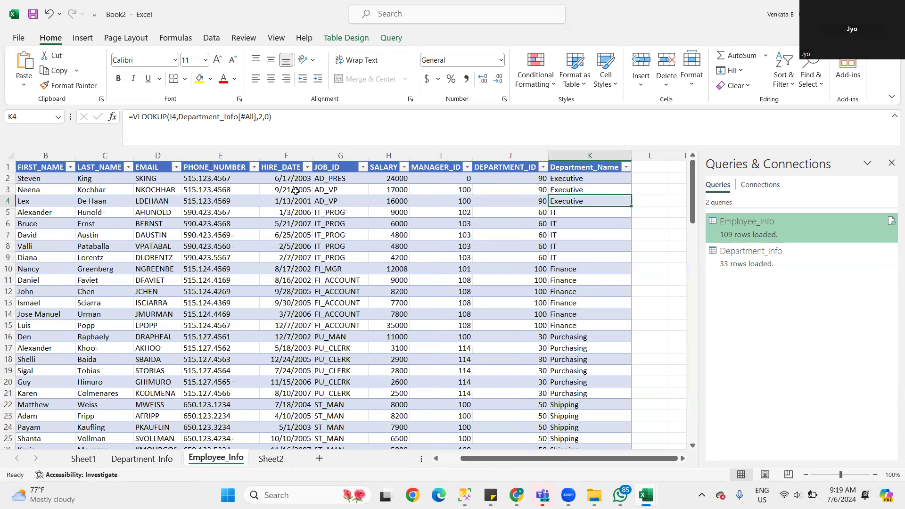
pyautogui.click(627, 167)
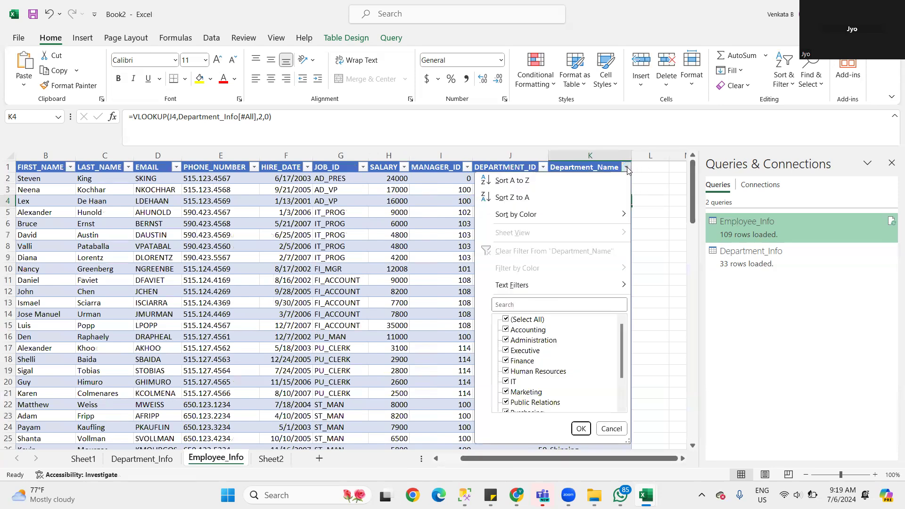
pyautogui.click(507, 322)
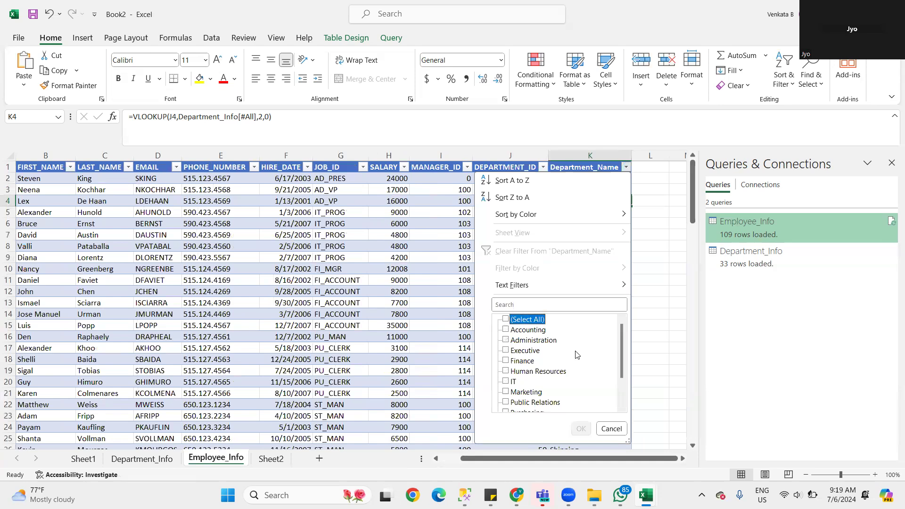
pyautogui.scroll(-2, 577, 354)
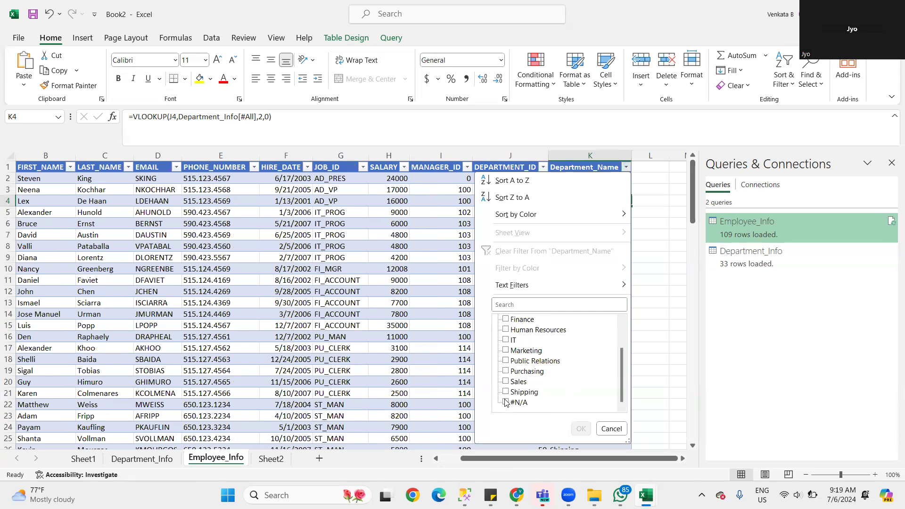
pyautogui.click(505, 403)
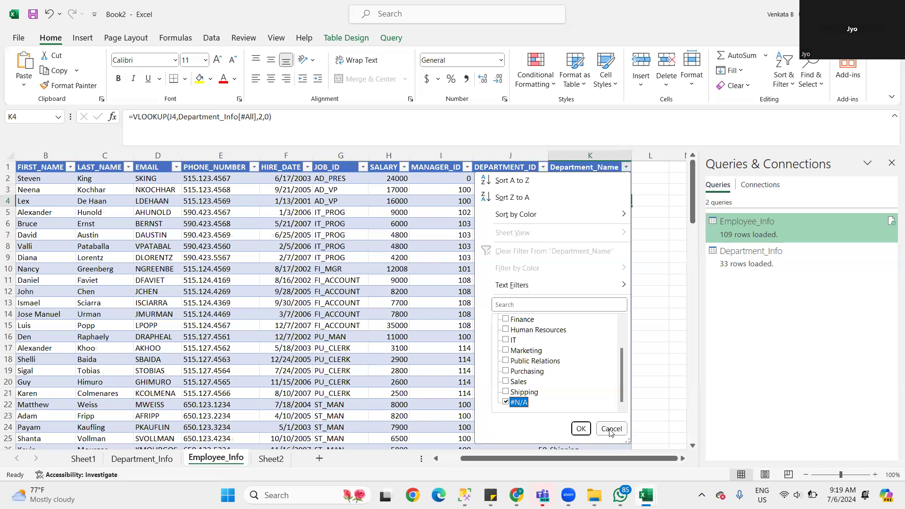
pyautogui.click(581, 428)
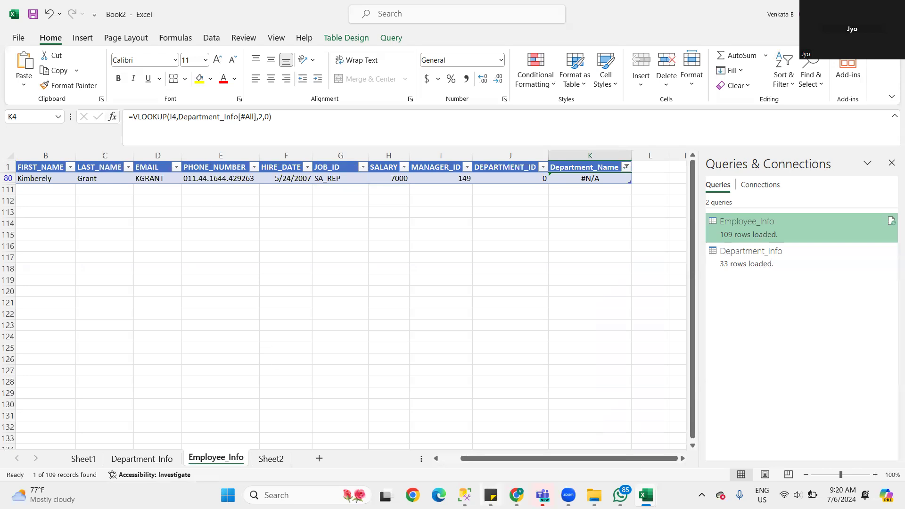
# Step: Switch to SQL Server Management Studio and expand the SQLGlobaledutech database and its Programmability folder
pyautogui.click(465, 495)
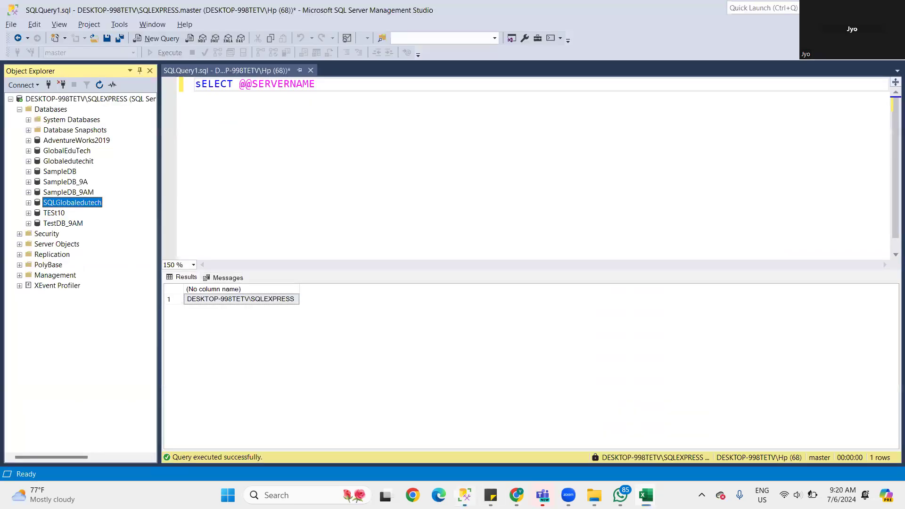
pyautogui.click(28, 203)
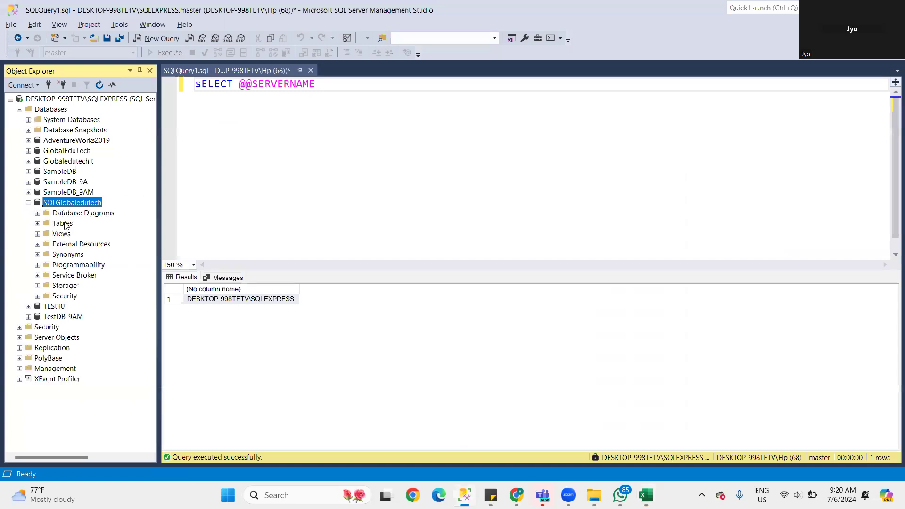
pyautogui.click(37, 265)
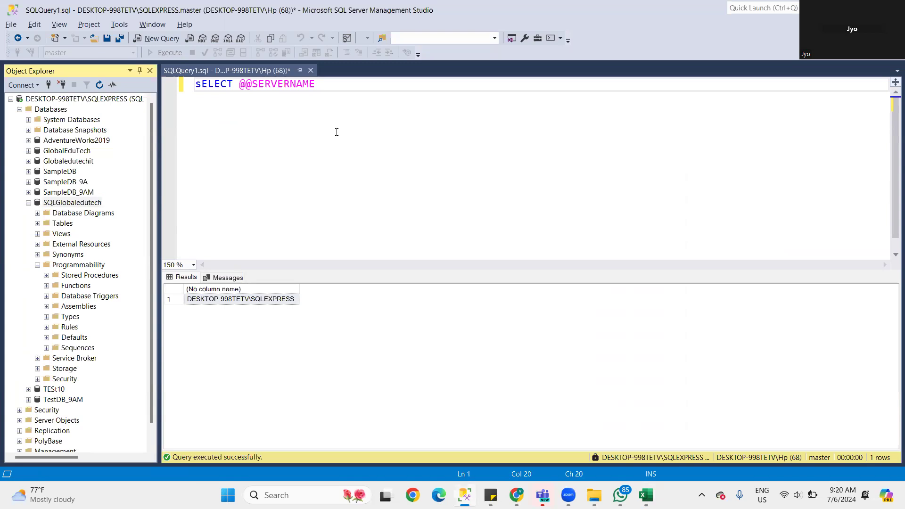
# Step: Replace the server name query with the start of a "Select * into" statement and set the active database to SQLGlobaledutech
pyautogui.click(323, 89)
pyautogui.moveTo(322, 89); pyautogui.dragTo(115, 66)
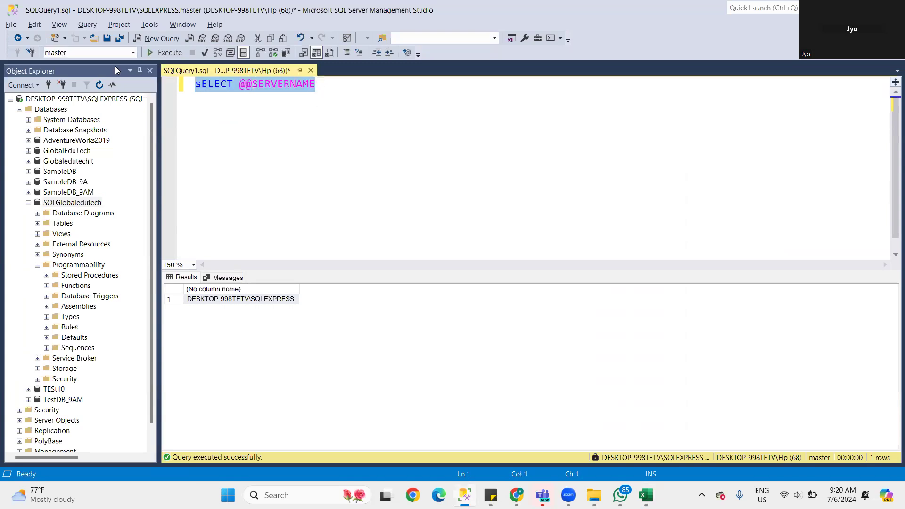
pyautogui.press('BackSpace')
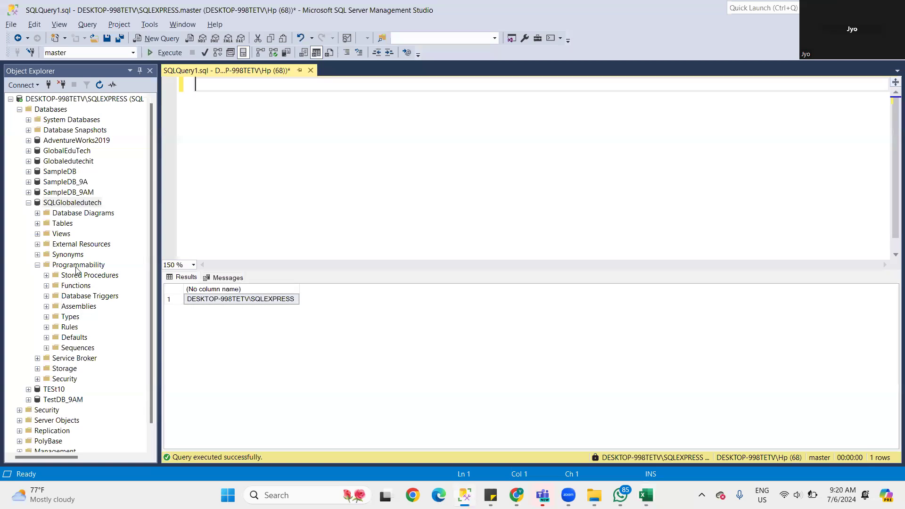
pyautogui.write('Select * into')
pyautogui.click(134, 52)
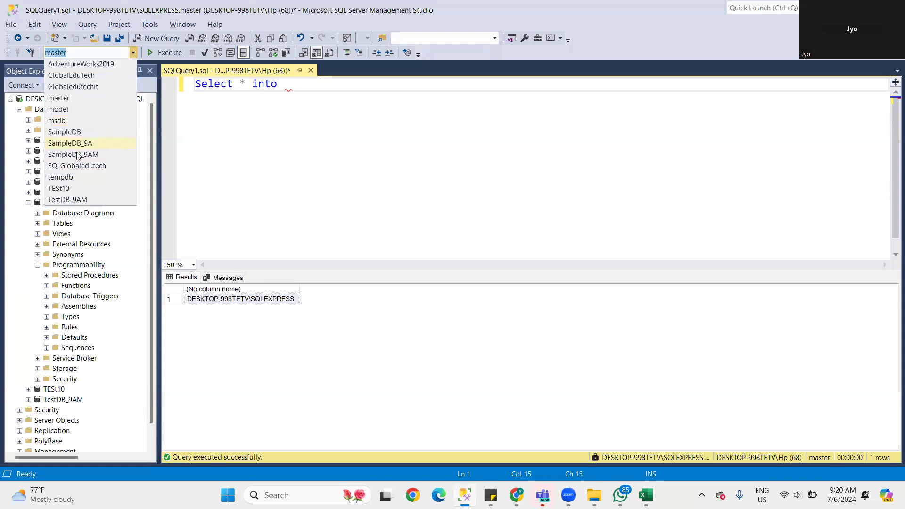
pyautogui.click(79, 165)
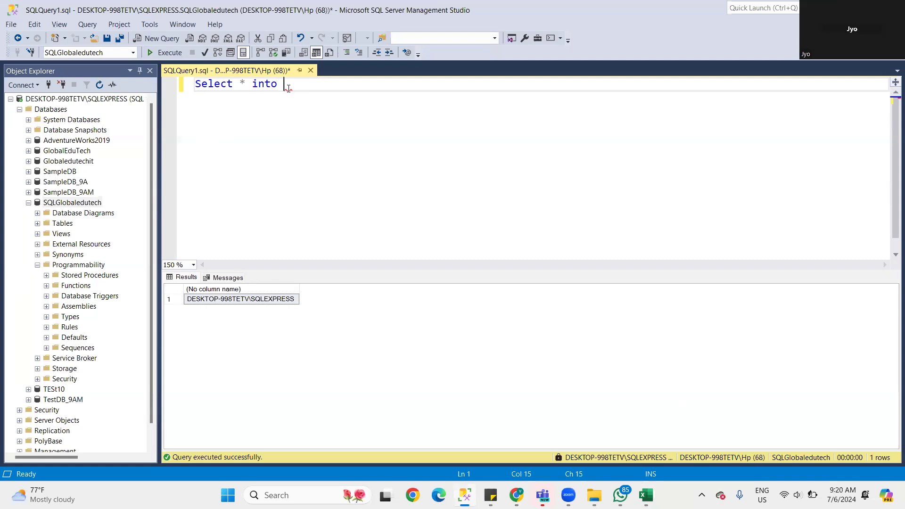
# Step: Complete the statement as "Select * into EMP_New from Employee_Info" and execute it
pyautogui.write('EMP_New from SQLGlobaledutech')
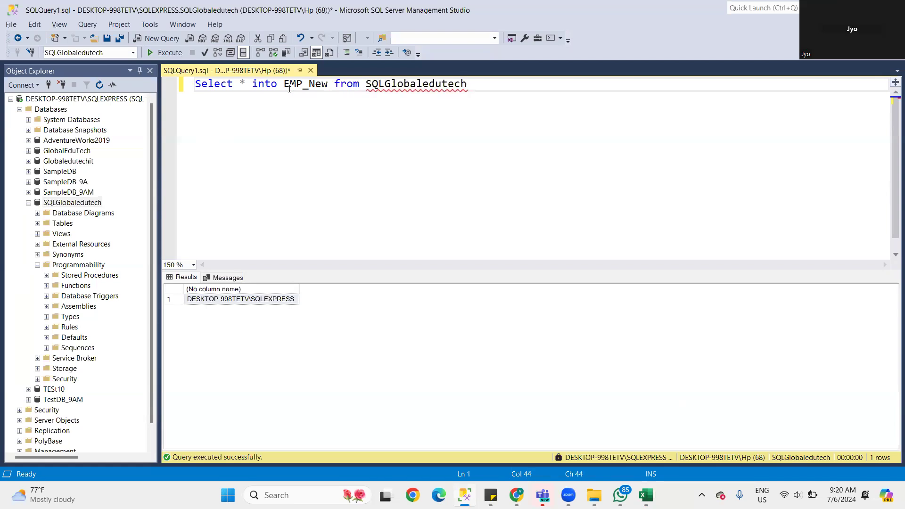
pyautogui.doubleClick(387, 85)
pyautogui.write('Emp l')
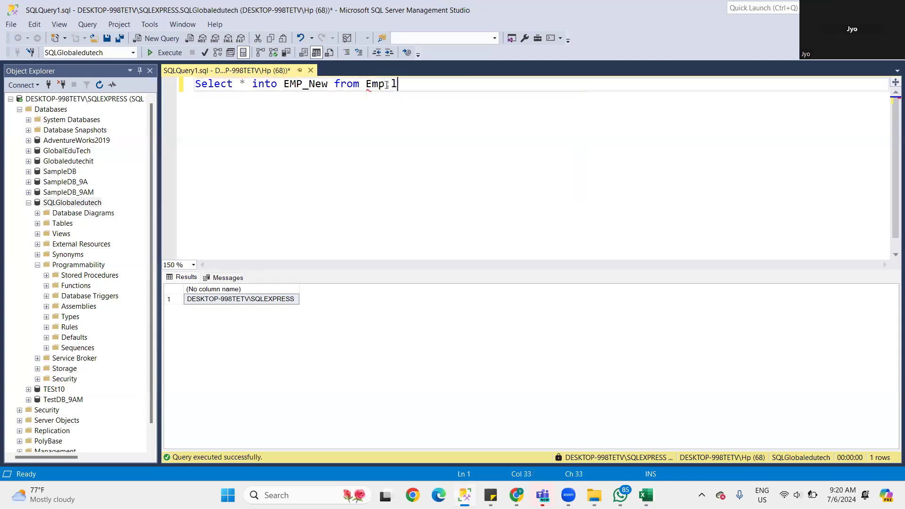
pyautogui.press('BackSpace')
pyautogui.press('BackSpace')
pyautogui.press('BackSpace')
pyautogui.write('R')
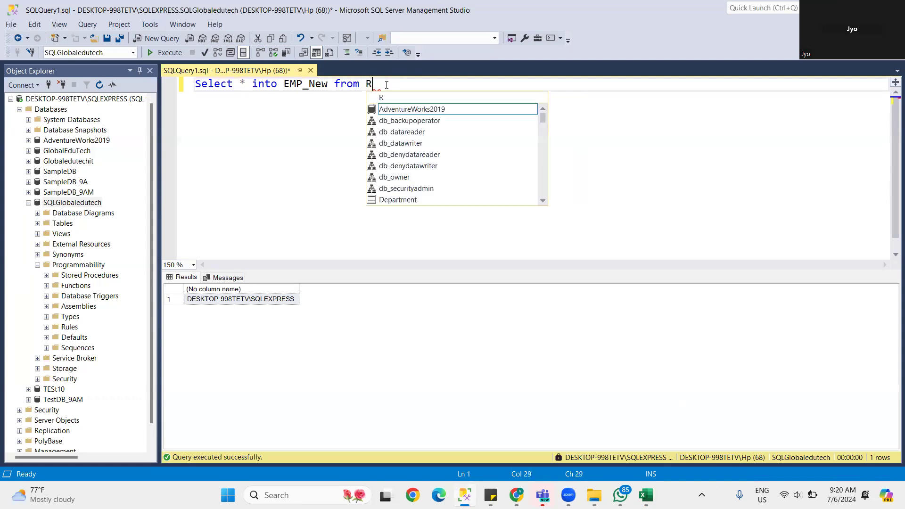
pyautogui.press('BackSpace')
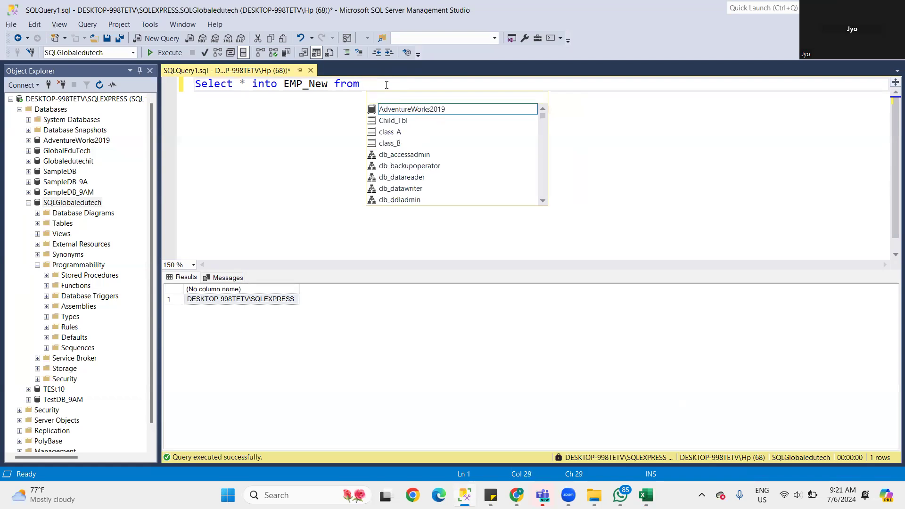
pyautogui.write('EM')
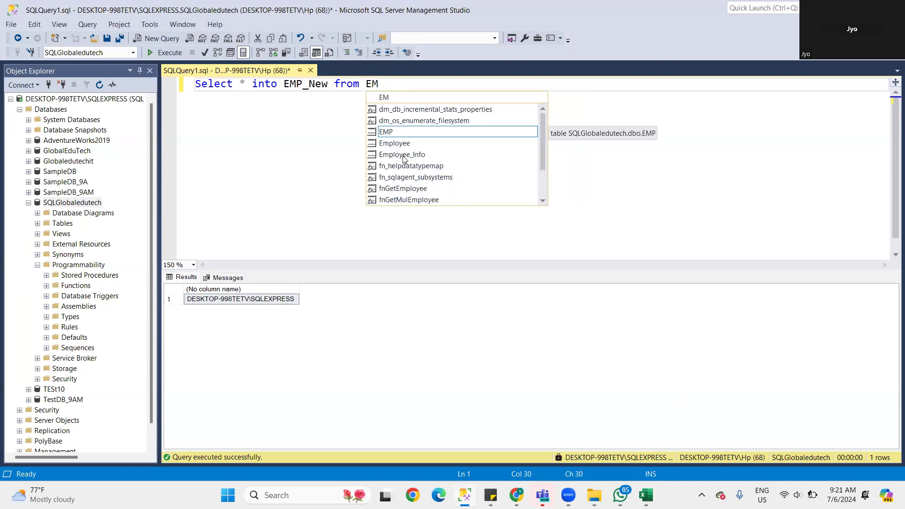
pyautogui.doubleClick(405, 155)
pyautogui.moveTo(502, 88); pyautogui.dragTo(194, 84)
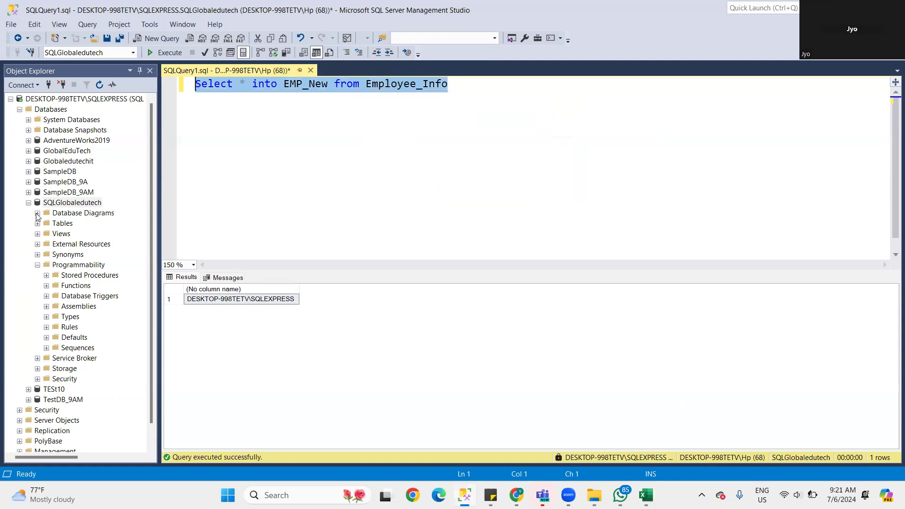
pyautogui.click(170, 52)
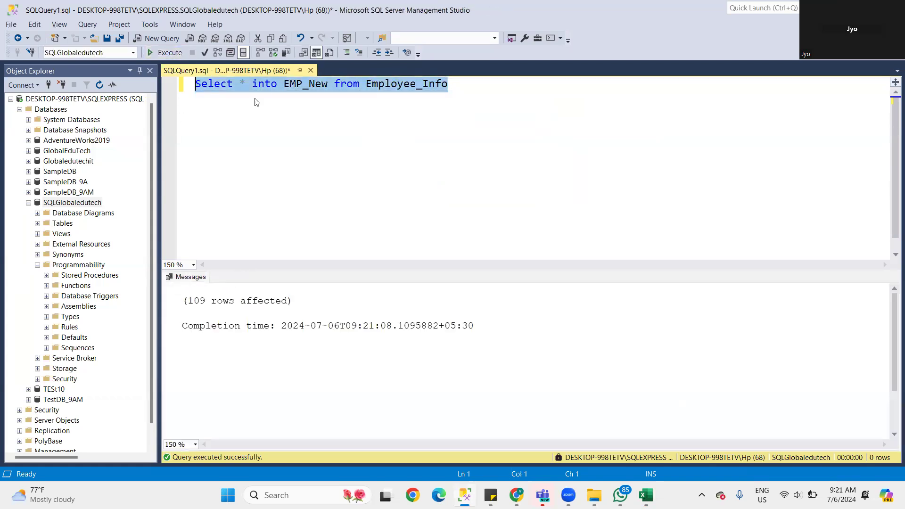
pyautogui.doubleClick(301, 85)
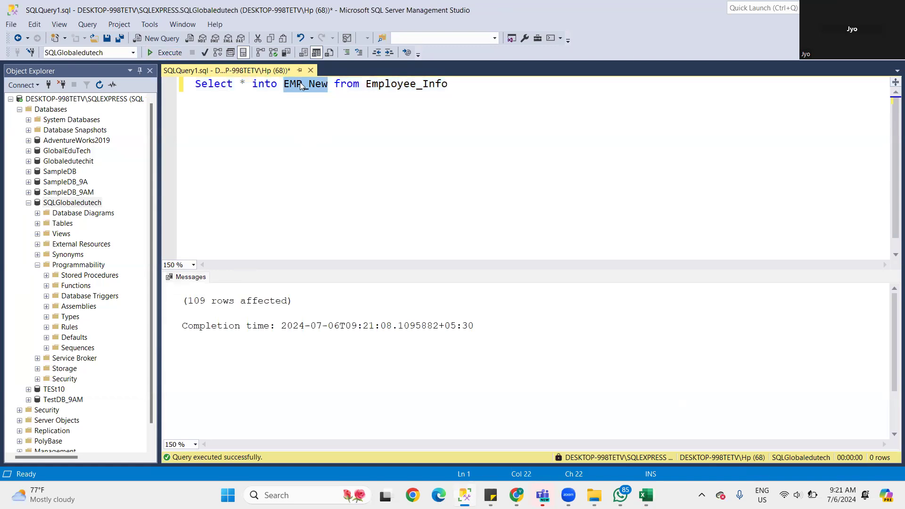
pyautogui.moveTo(366, 85); pyautogui.dragTo(458, 88)
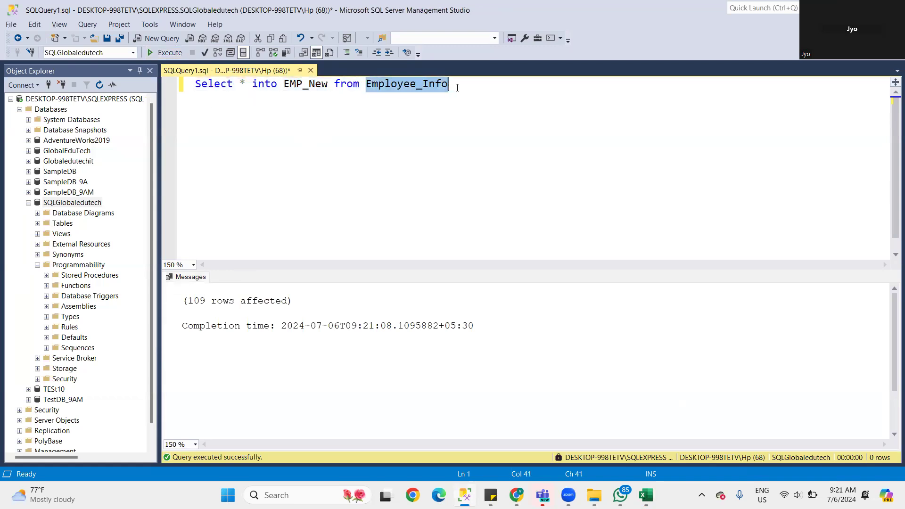
pyautogui.doubleClick(303, 85)
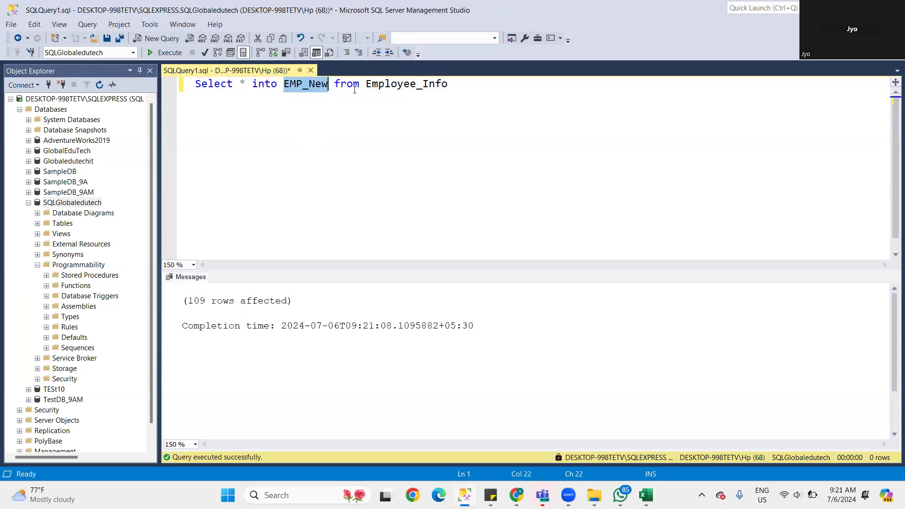
pyautogui.moveTo(364, 84); pyautogui.dragTo(449, 93)
pyautogui.doubleClick(381, 85)
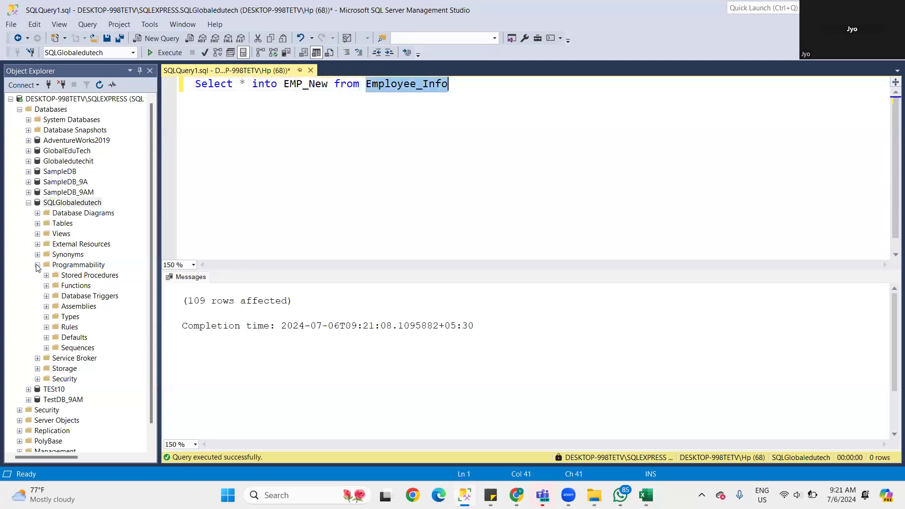
# Step: Expand the tables of the SQLGlobaledutech database and the structure of the dbo.EMP_New table
pyautogui.click(38, 224)
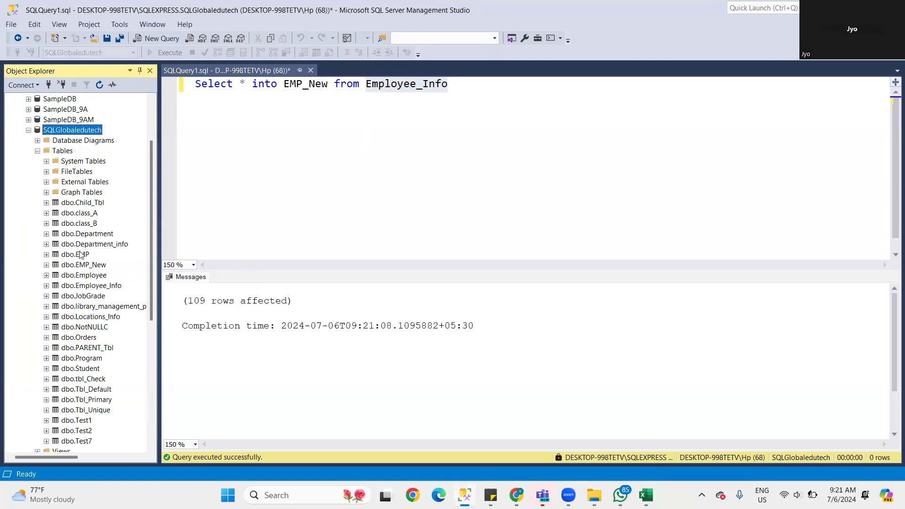
pyautogui.click(85, 268)
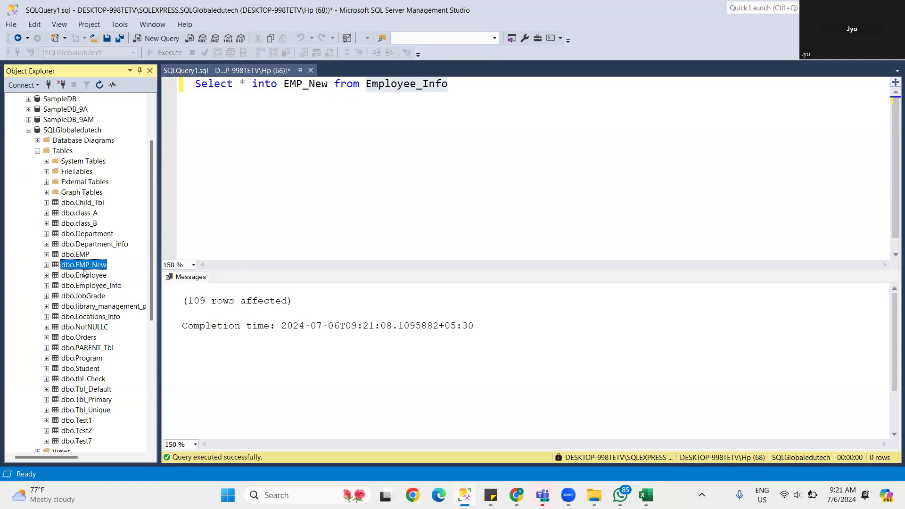
pyautogui.click(46, 265)
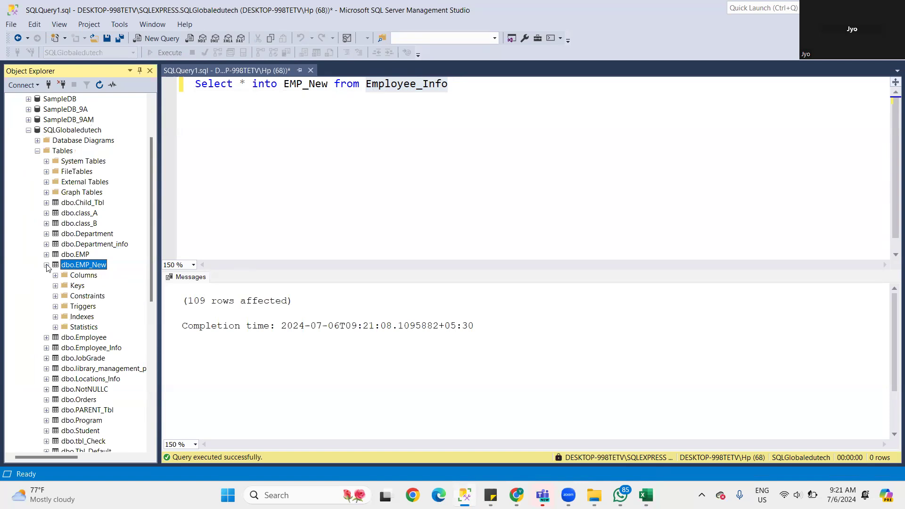
# Step: Add the query "Select * from EMP_New" below the first statement and execute only that query
pyautogui.click(474, 88)
pyautogui.press('Return')
pyautogui.press('Return')
pyautogui.write('Select * from SQLGlobaledutech')
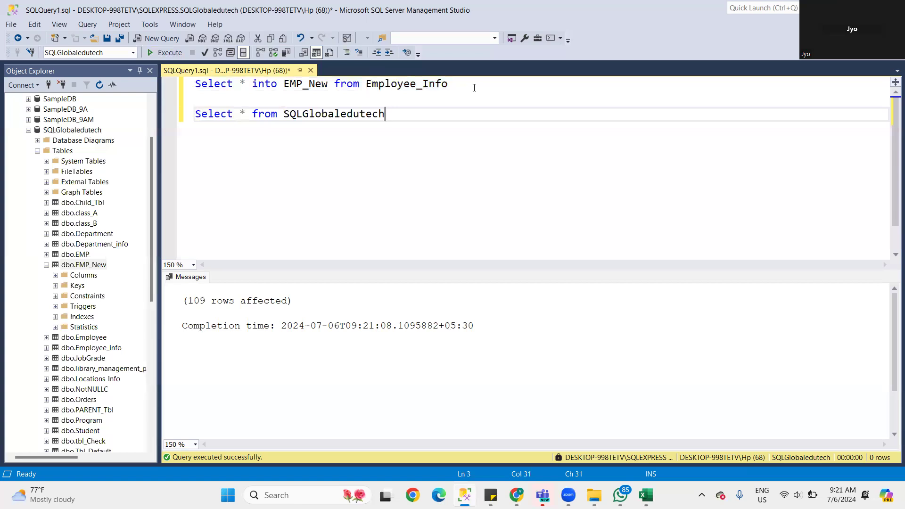
pyautogui.click(305, 85)
pyautogui.doubleClick(304, 85)
pyautogui.hotkey('ctrl', 'c')
pyautogui.doubleClick(334, 113)
pyautogui.hotkey('ctrl', 'v')
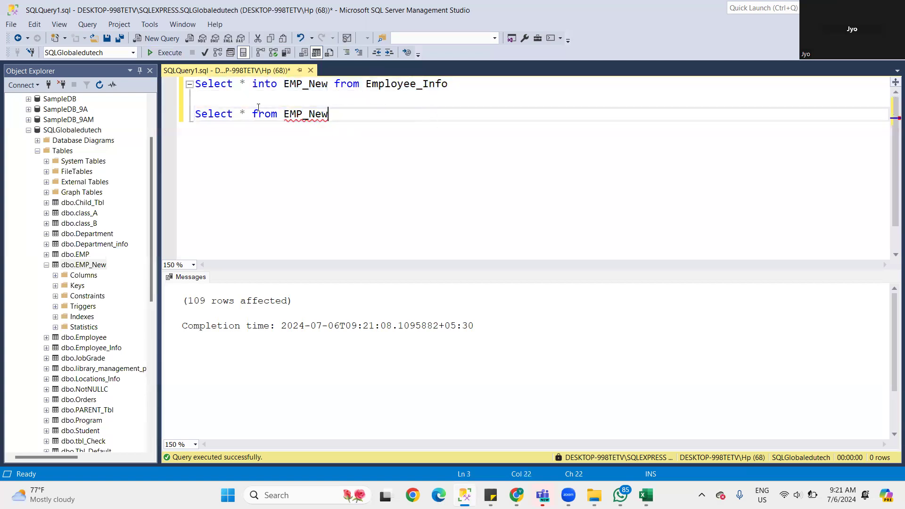
pyautogui.hotkey('shift', 'Up')
pyautogui.click(165, 52)
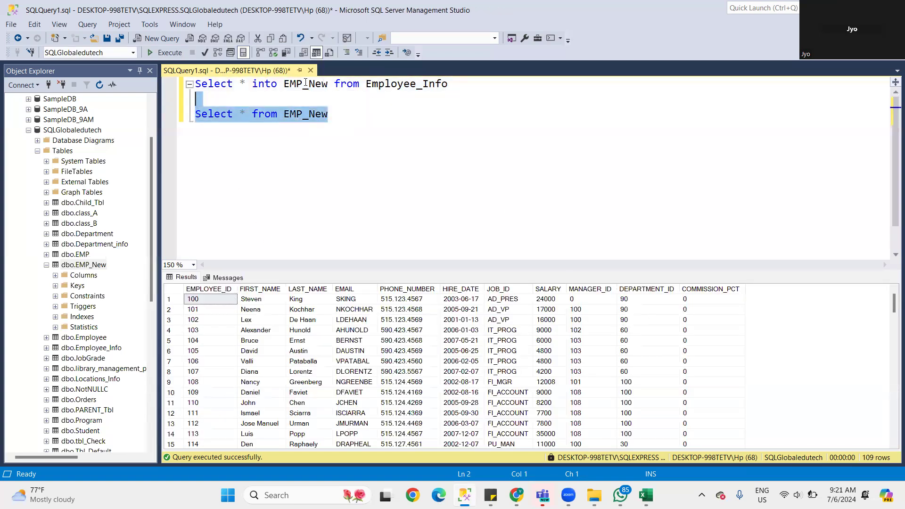
# Step: Rewrite the first statement as "Select Count(*) from Employee_Info"
pyautogui.moveTo(233, 83); pyautogui.dragTo(330, 88)
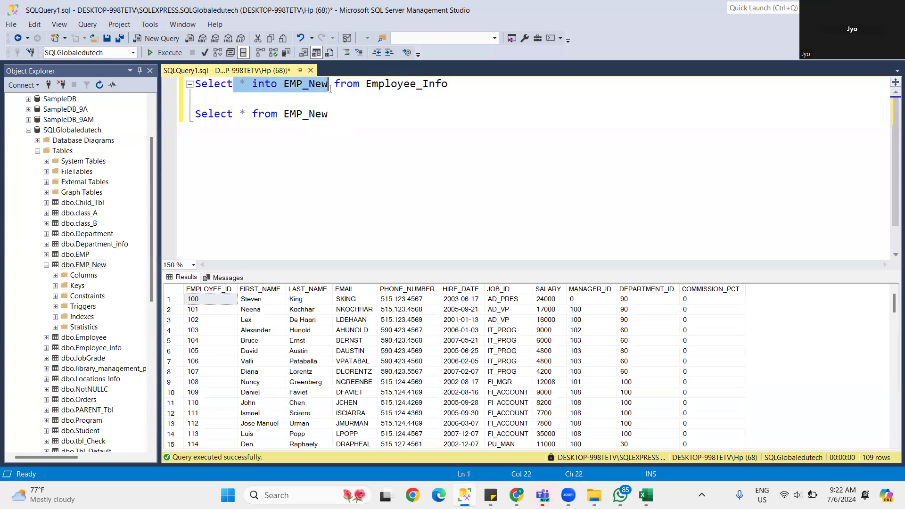
pyautogui.press('Delete')
pyautogui.write('*')
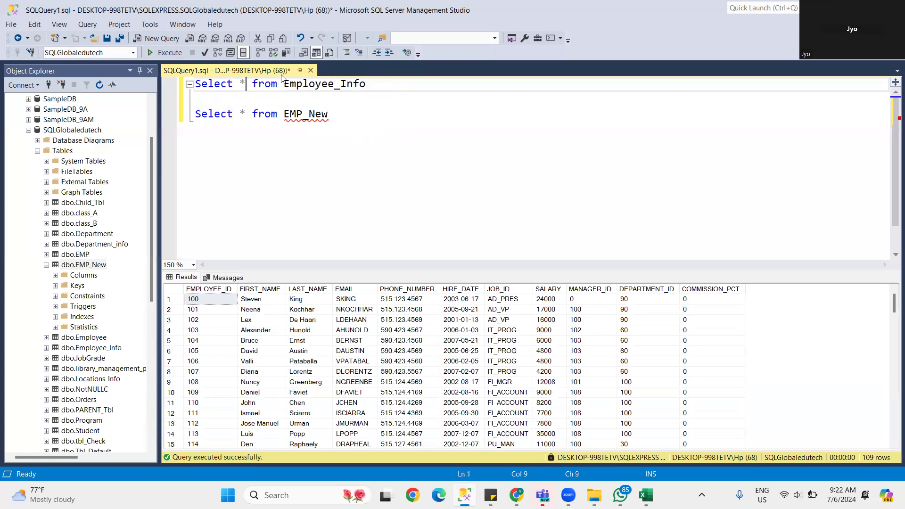
pyautogui.press('BackSpace')
pyautogui.write('Coun')
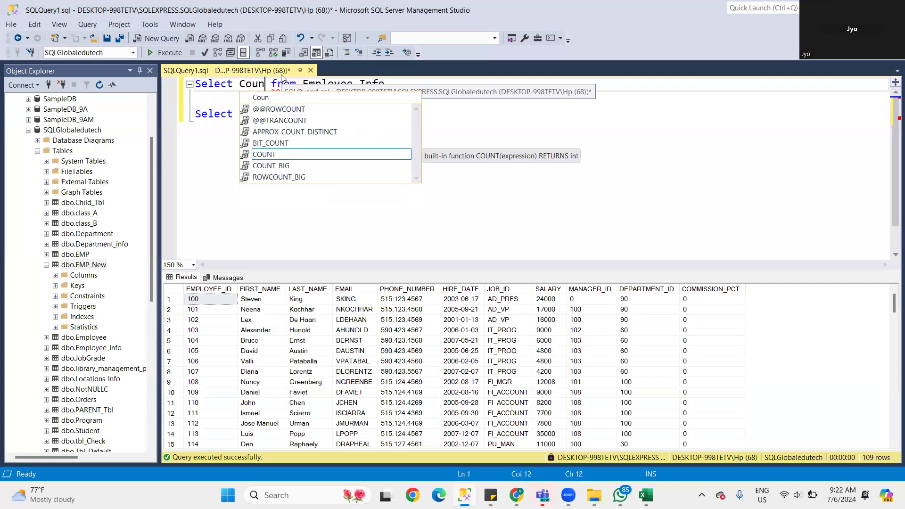
pyautogui.press('Escape')
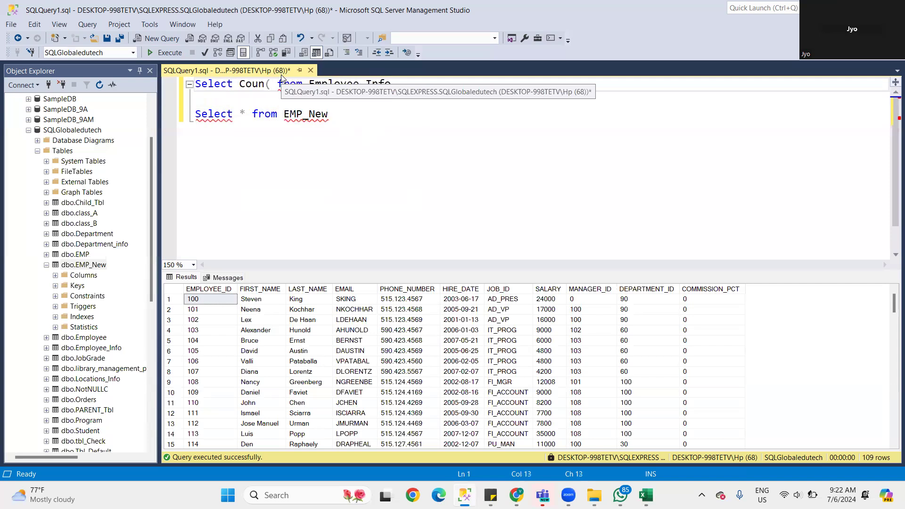
pyautogui.write('t')
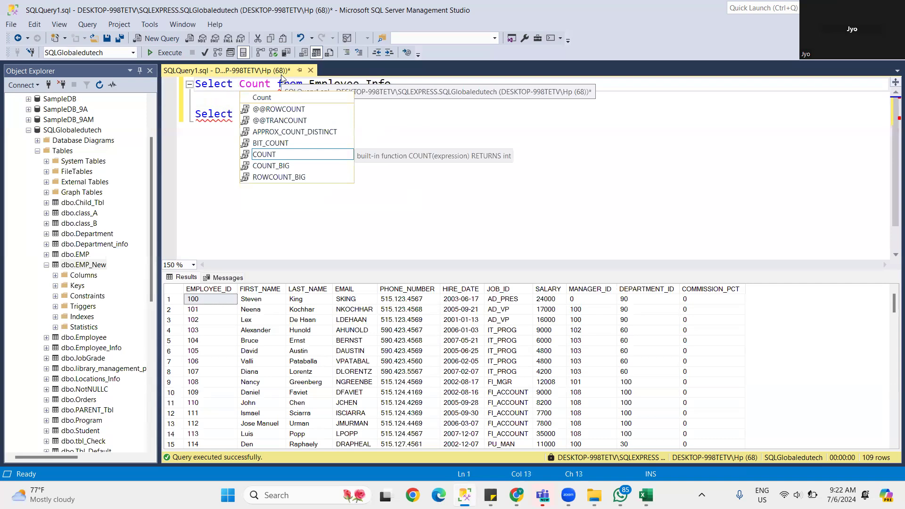
pyautogui.write('(*)')
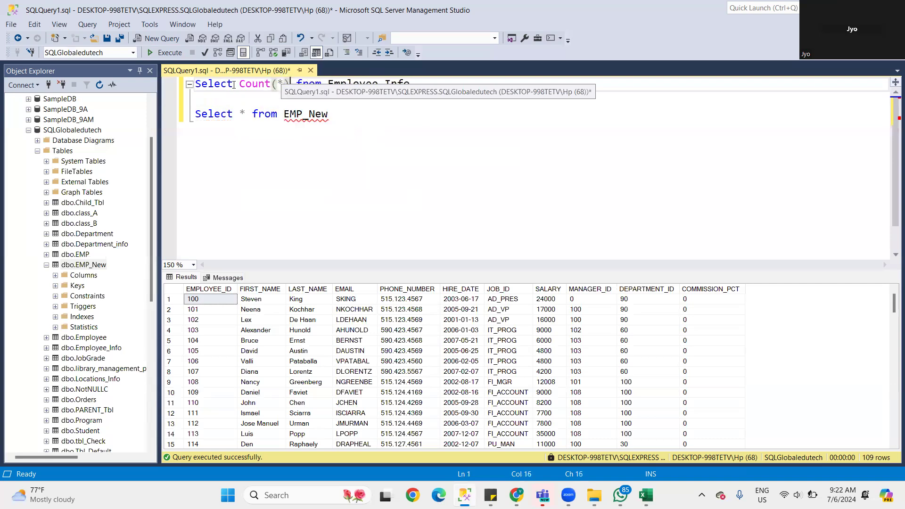
# Step: Change the EMP_New query to "Select Count(*) from EMP_New" and execute both count queries to compare the row counts
pyautogui.moveTo(240, 84); pyautogui.dragTo(291, 89)
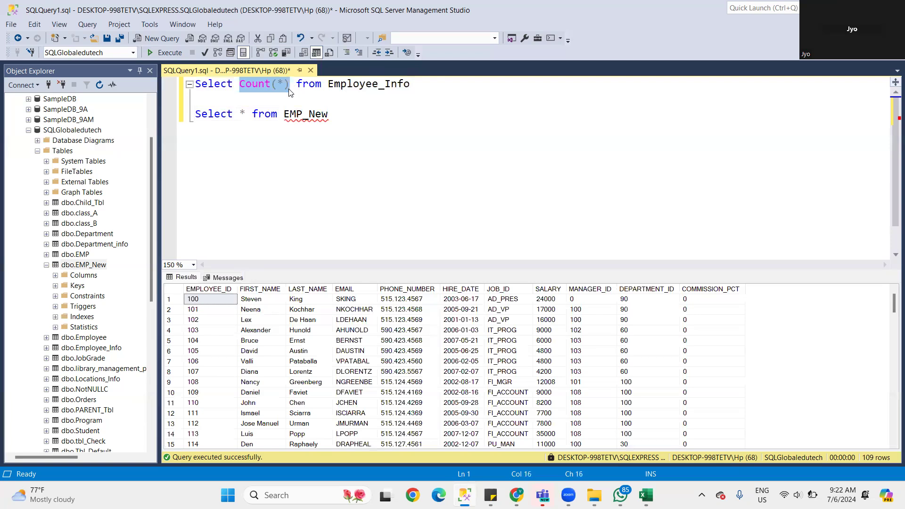
pyautogui.click(241, 113)
pyautogui.hotkey('ctrl', 'v')
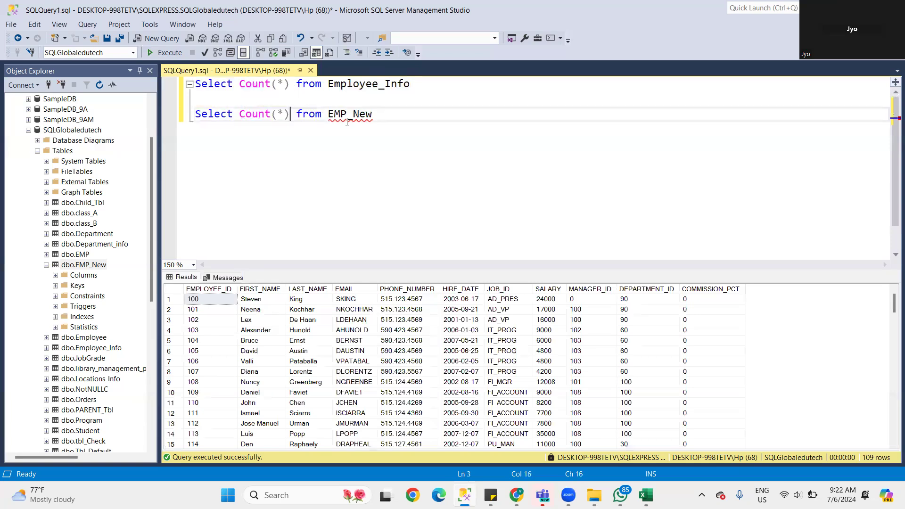
pyautogui.hotkey('ctrl', 'a')
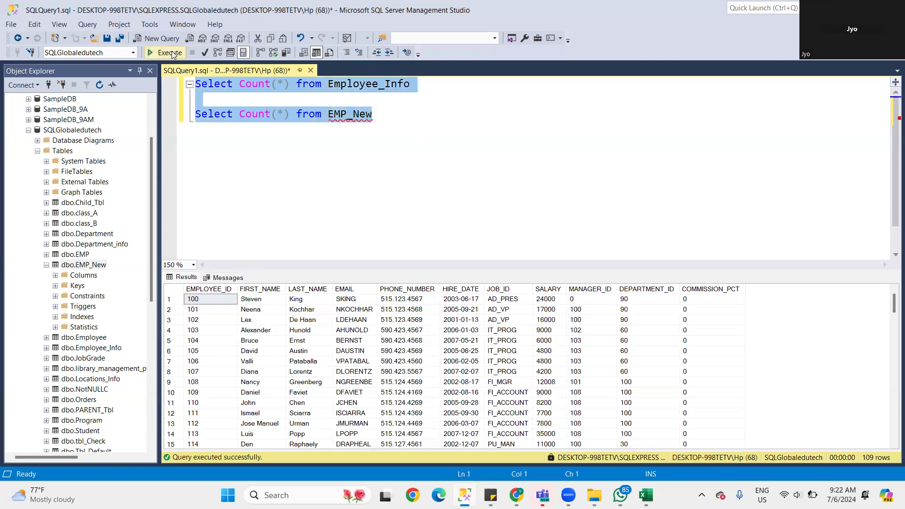
pyautogui.click(165, 52)
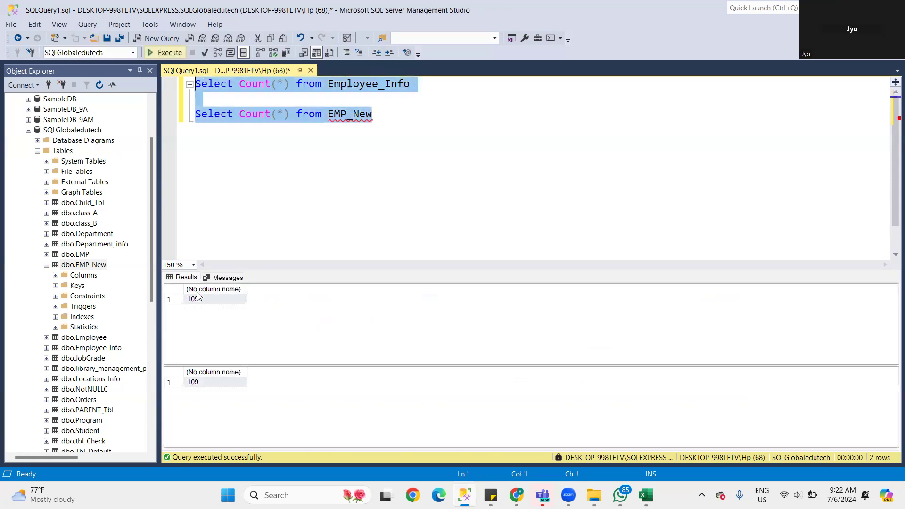
pyautogui.click(201, 318)
pyautogui.click(216, 382)
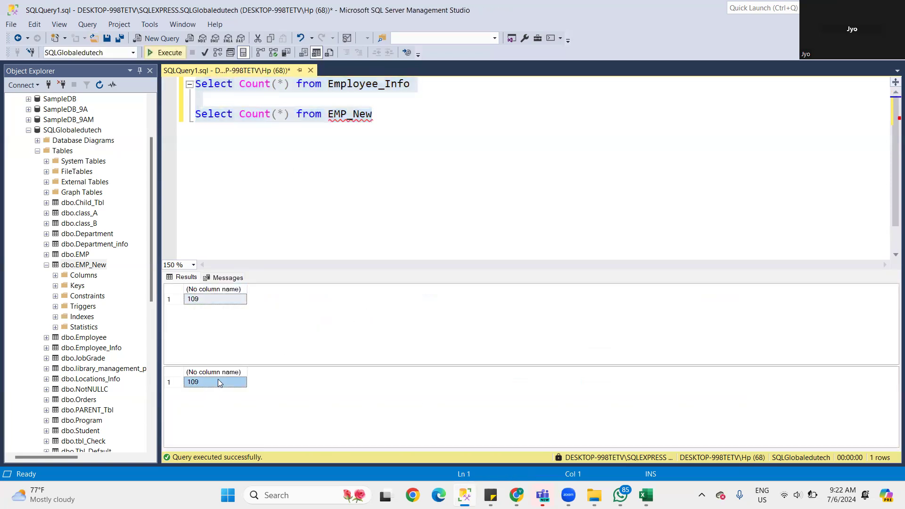
pyautogui.click(231, 68)
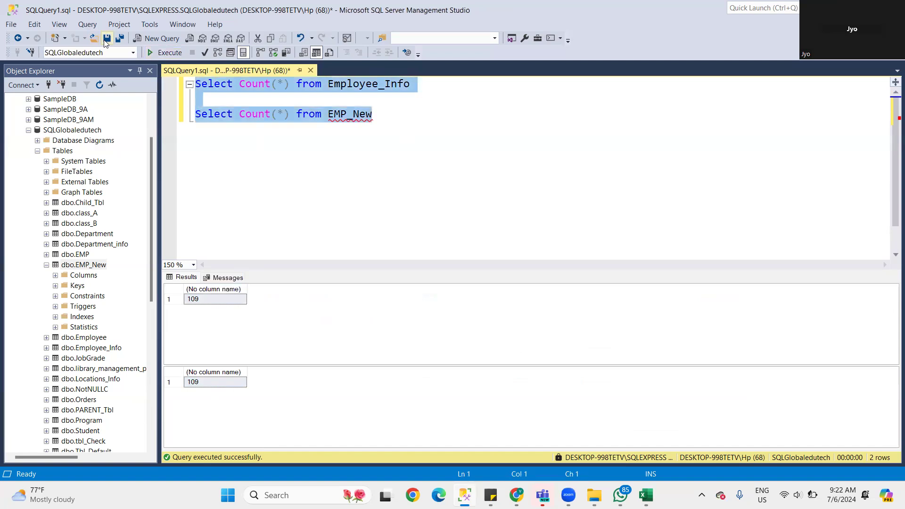
# Step: Add a copy of both Count(*) queries below the existing ones, separated by blank lines
pyautogui.click(427, 125)
pyautogui.press('Return')
pyautogui.press('Return')
pyautogui.press('Return')
pyautogui.hotkey('ctrl', 'v')
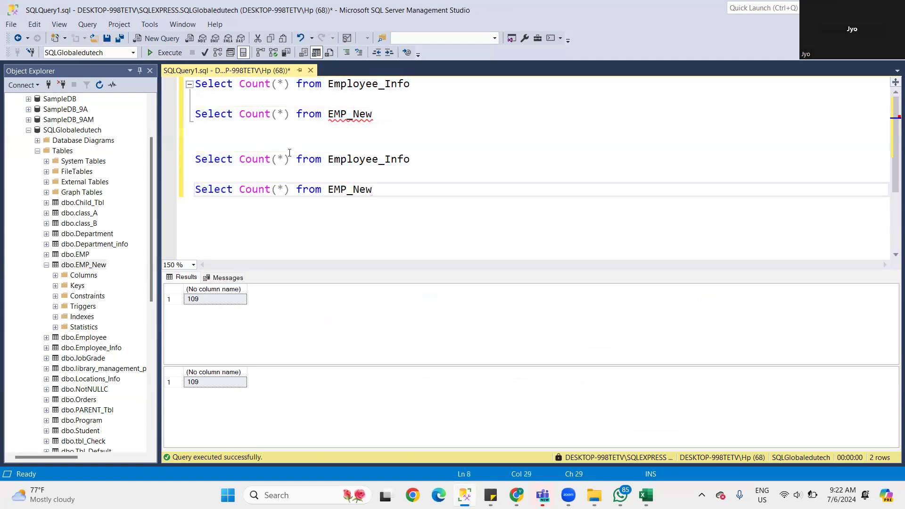
# Step: Replace Count(*) with * in the two copied queries and execute only those two
pyautogui.moveTo(240, 160); pyautogui.dragTo(291, 159)
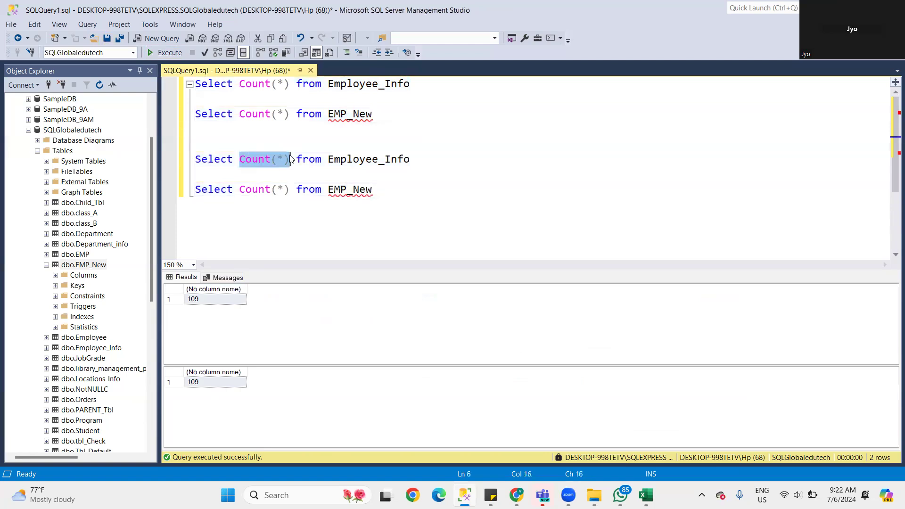
pyautogui.write('*')
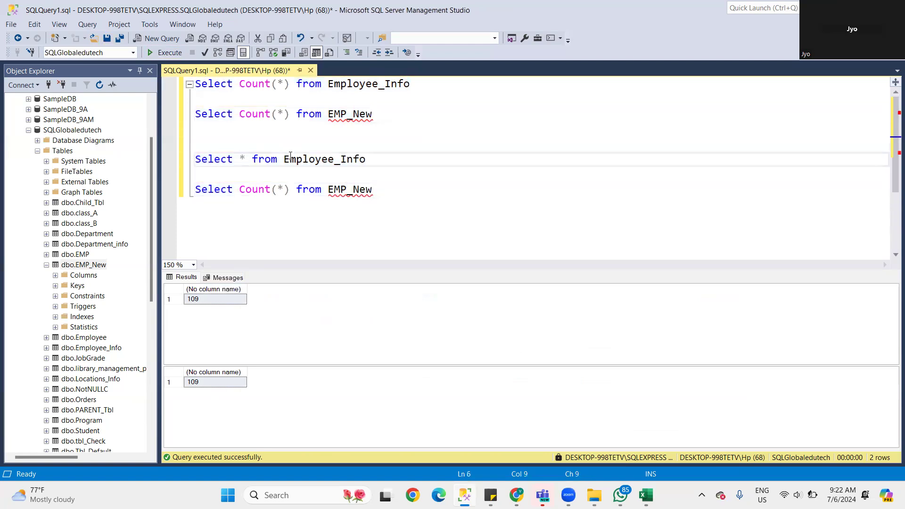
pyautogui.moveTo(239, 195); pyautogui.dragTo(289, 194)
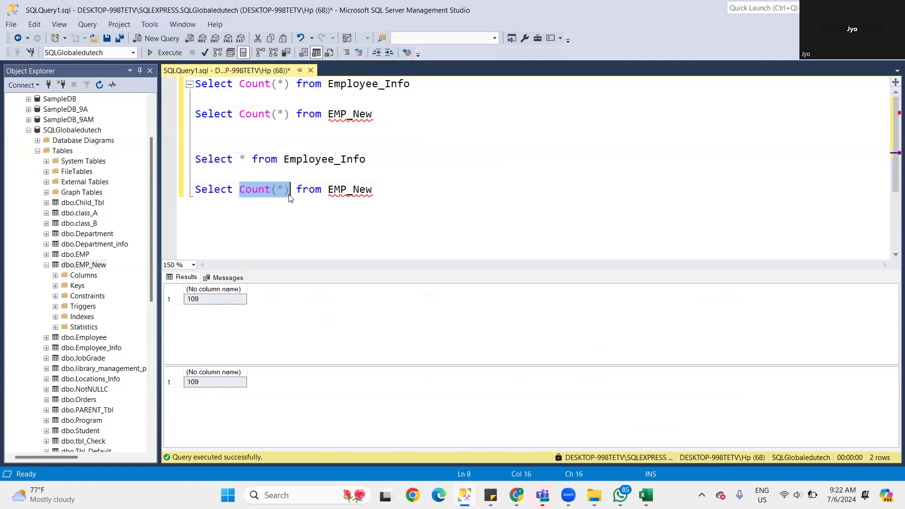
pyautogui.press('BackSpace')
pyautogui.write('*')
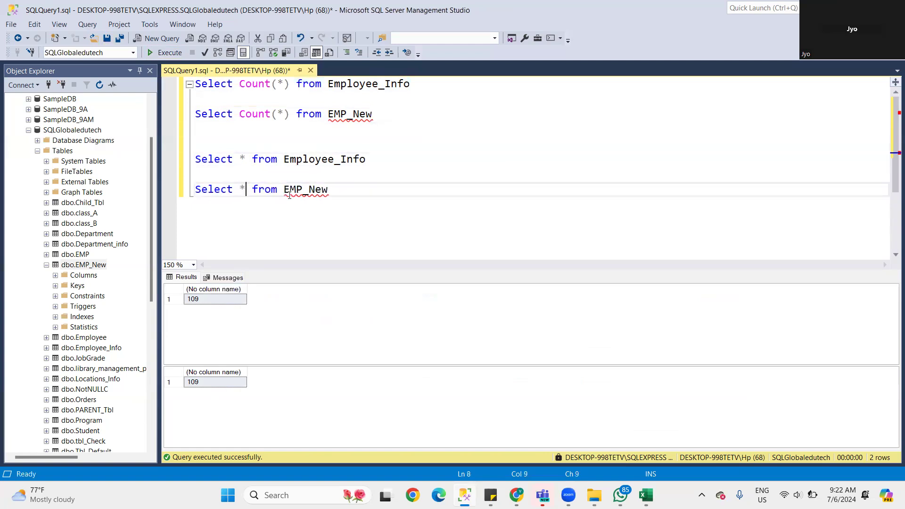
pyautogui.moveTo(386, 211); pyautogui.dragTo(195, 160)
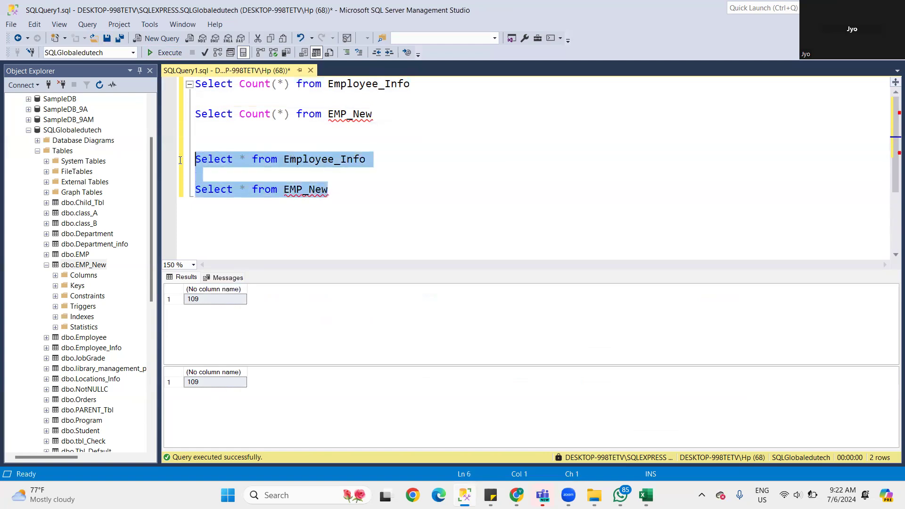
pyautogui.click(175, 55)
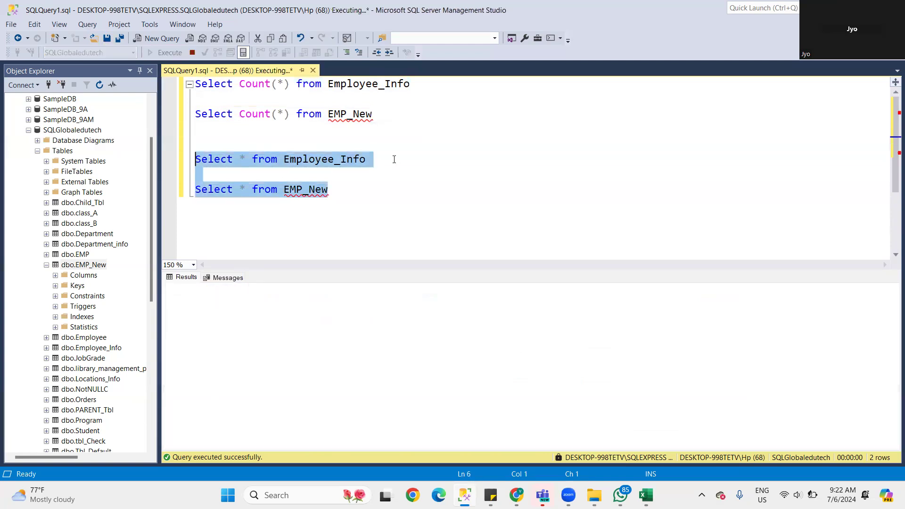
pyautogui.click(354, 193)
pyautogui.scroll(-1, 354, 193)
pyautogui.scroll(-20, 191, 408)
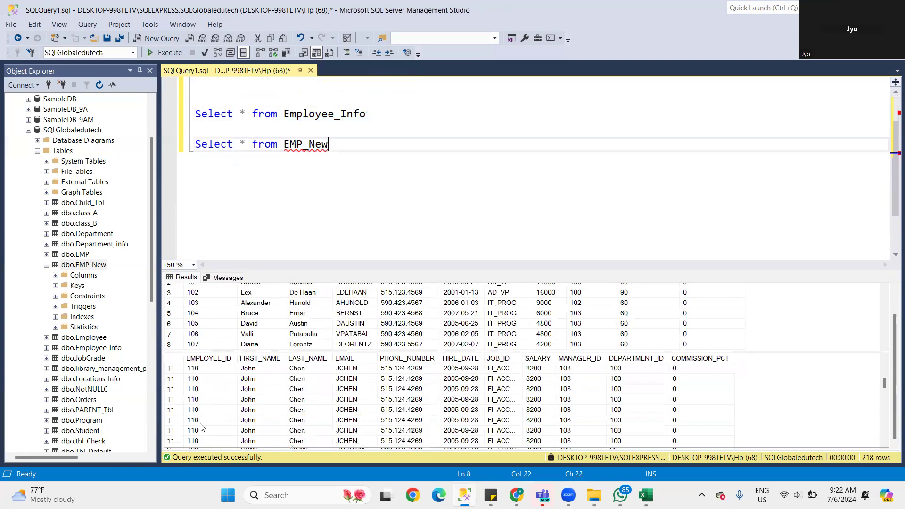
pyautogui.click(192, 400)
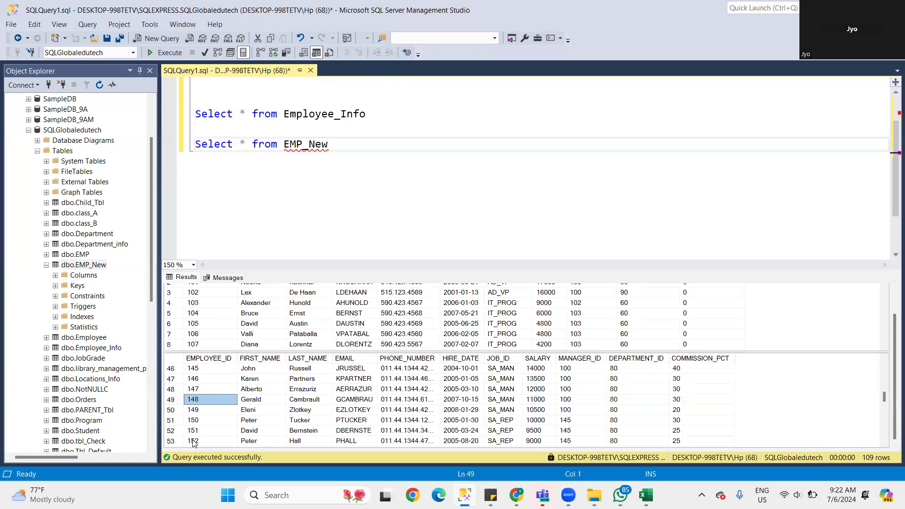
pyautogui.keyDown('shift'); pyautogui.click(192, 442); pyautogui.keyUp('shift')
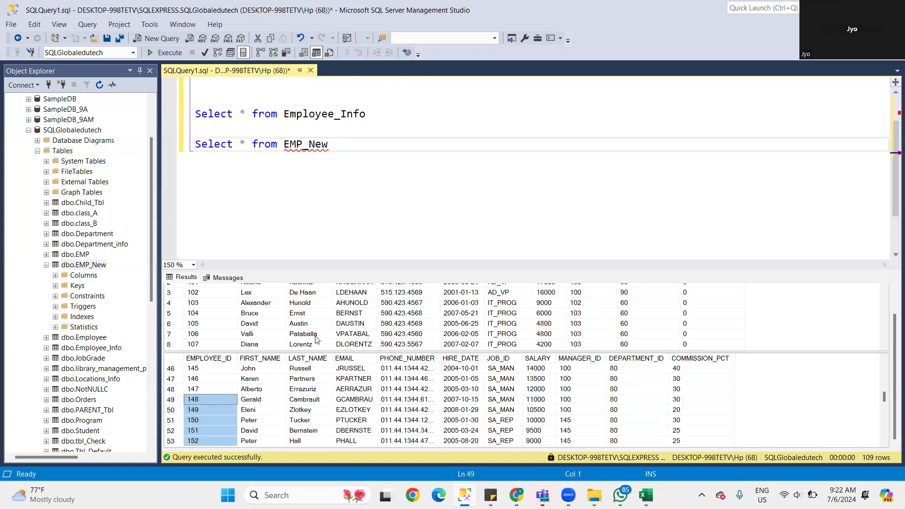
pyautogui.scroll(-2, 203, 398)
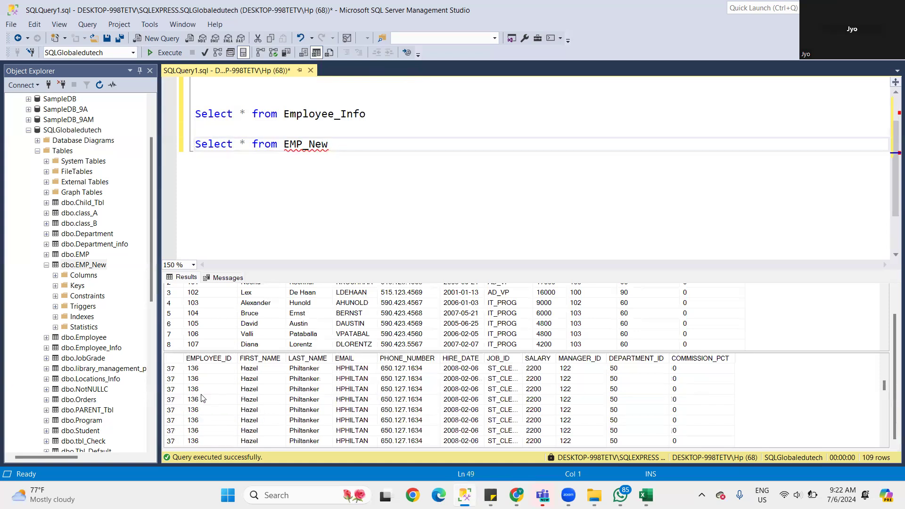
pyautogui.scroll(-4, 202, 399)
pyautogui.scroll(6, 202, 398)
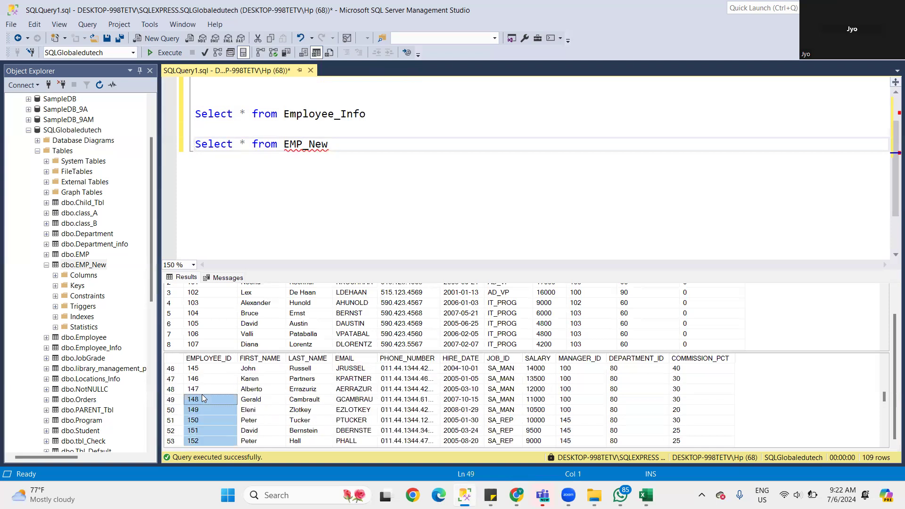
# Step: Select and copy the EMPLOYEE_ID values from rows 11 to 59 of the EMP_New result
pyautogui.scroll(6, 203, 396)
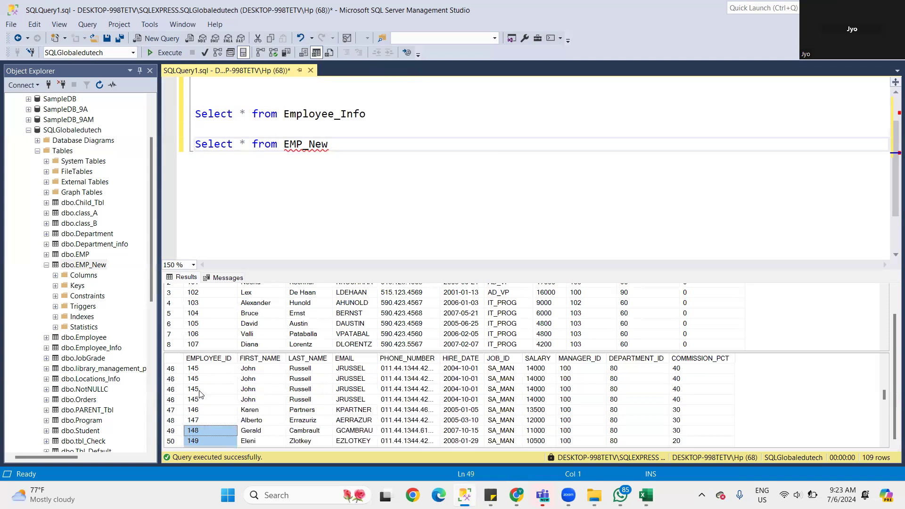
pyautogui.scroll(6, 198, 387)
pyautogui.click(196, 379)
pyautogui.scroll(-7, 216, 406)
pyautogui.scroll(-7, 216, 409)
pyautogui.moveTo(196, 369); pyautogui.dragTo(197, 441)
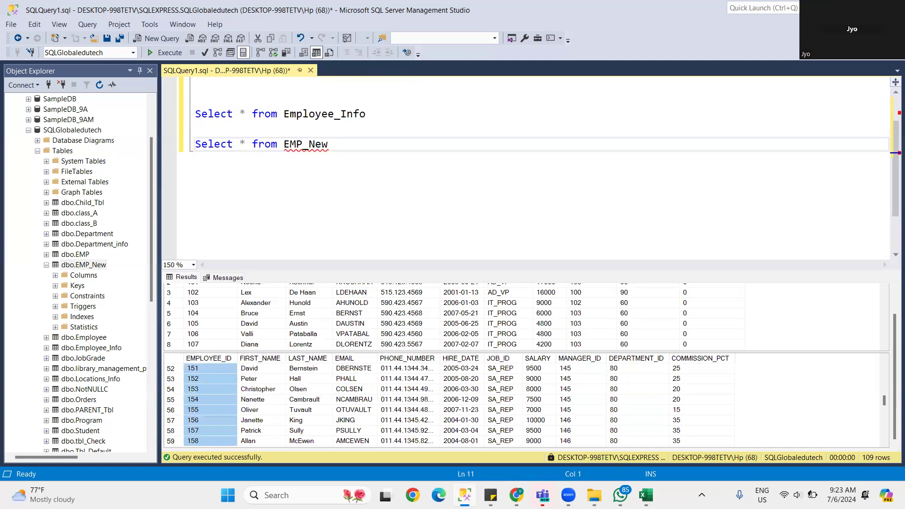
# Step: Switch to the Book2 workbook in Excel and paste the copied employee IDs on Sheet2 starting at cell E3
pyautogui.click(647, 495)
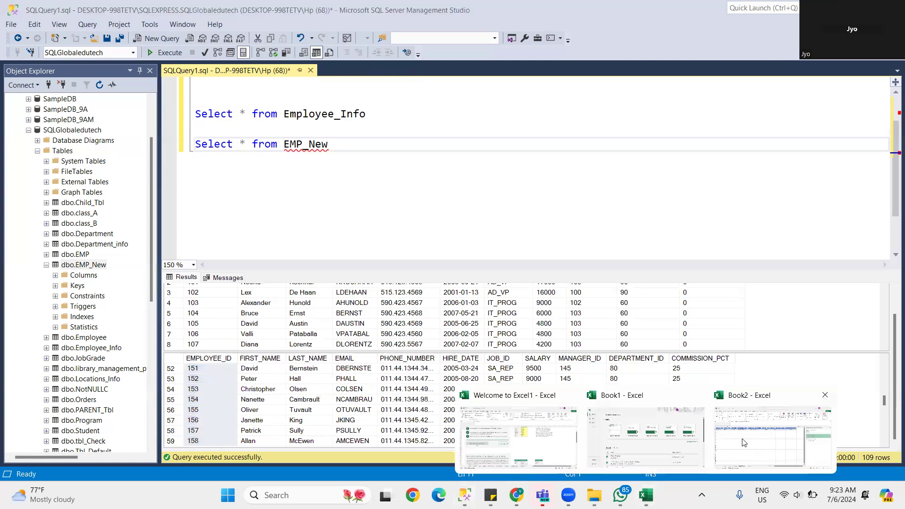
pyautogui.click(744, 442)
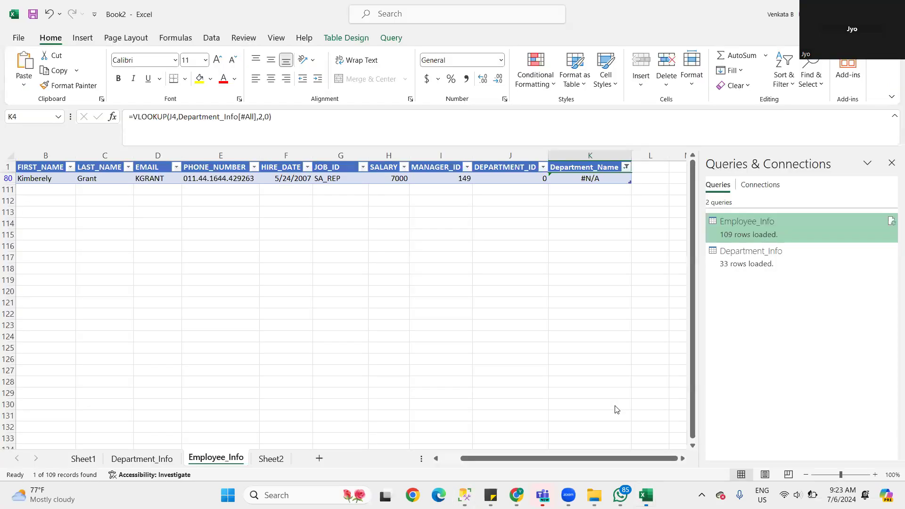
pyautogui.click(278, 460)
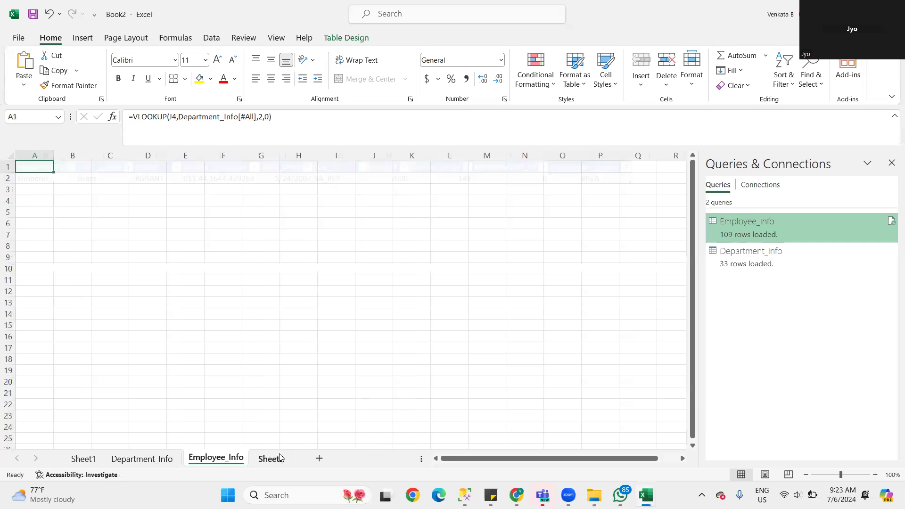
pyautogui.click(176, 190)
pyautogui.hotkey('ctrl', 'v')
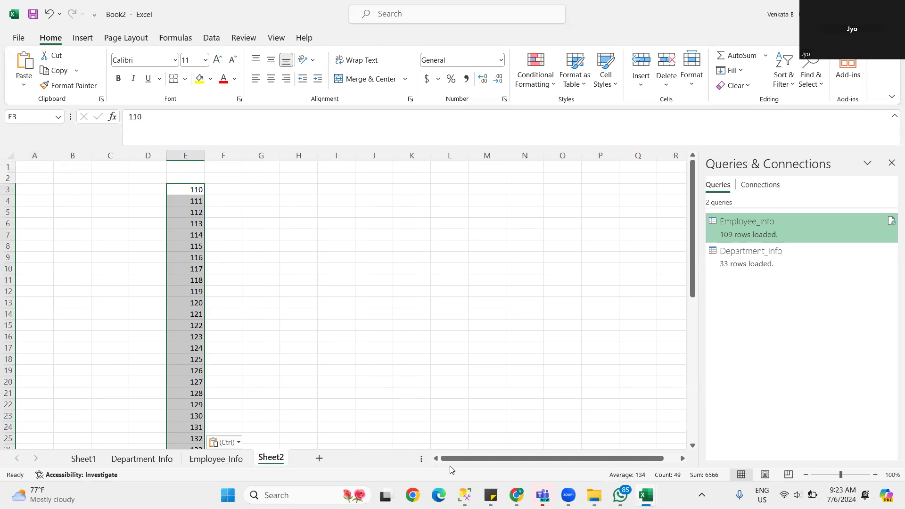
# Step: Switch to SQL Server Management Studio and extend the EMP_New query with Where EMPLoyee_ID in, followed by the copied IDs in parentheses
pyautogui.click(466, 495)
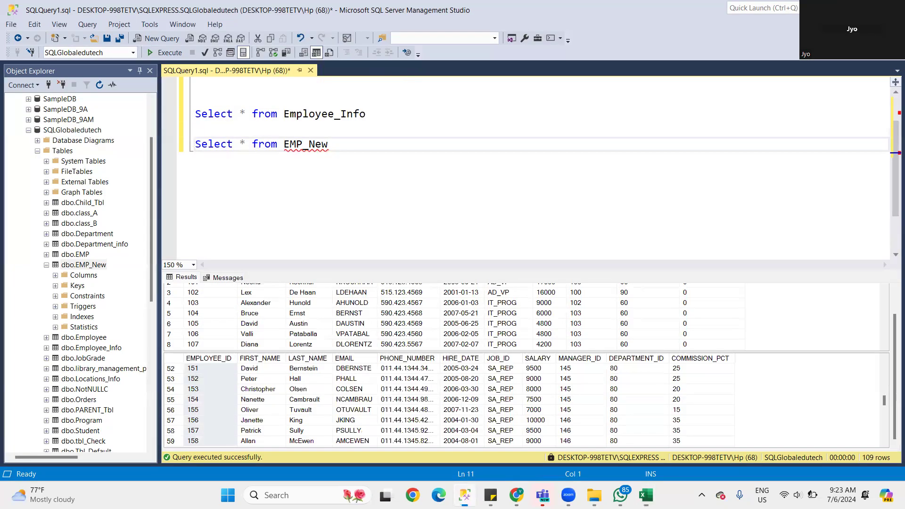
pyautogui.click(351, 147)
pyautogui.write('Where ')
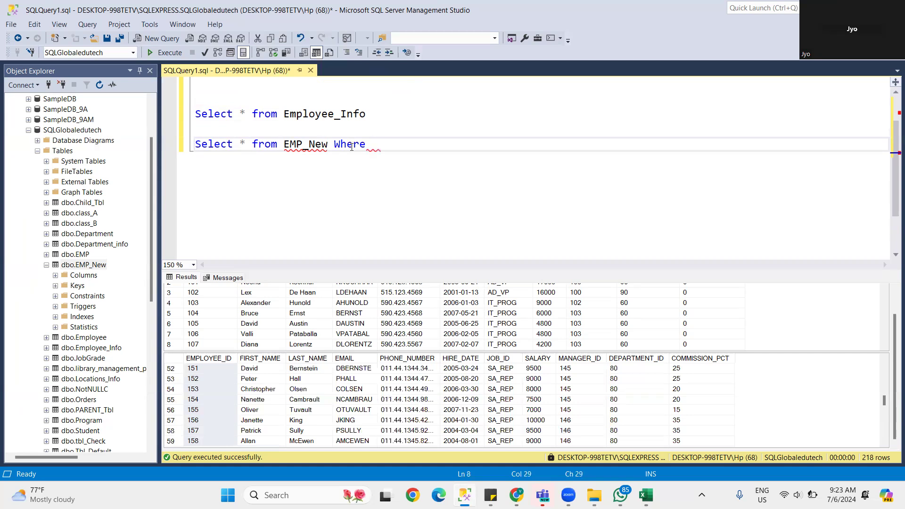
pyautogui.write('EMPL')
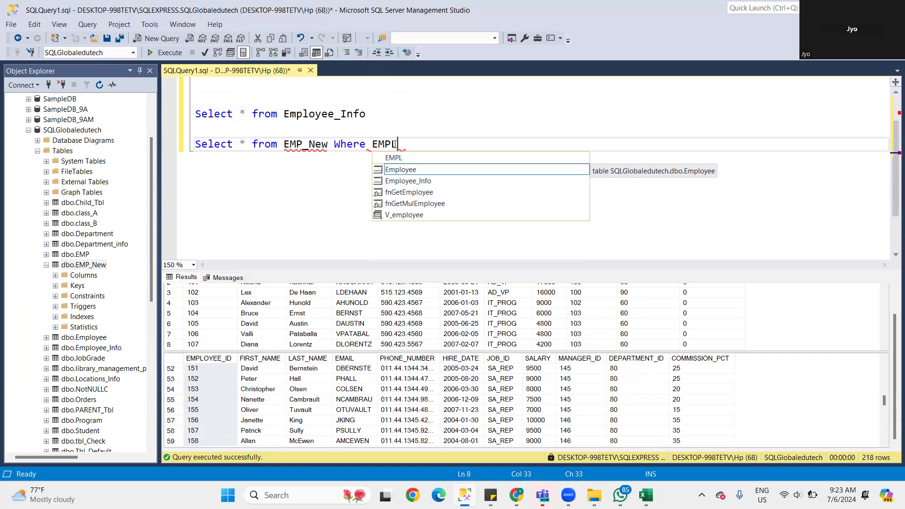
pyautogui.write('oyee_ID  in ')
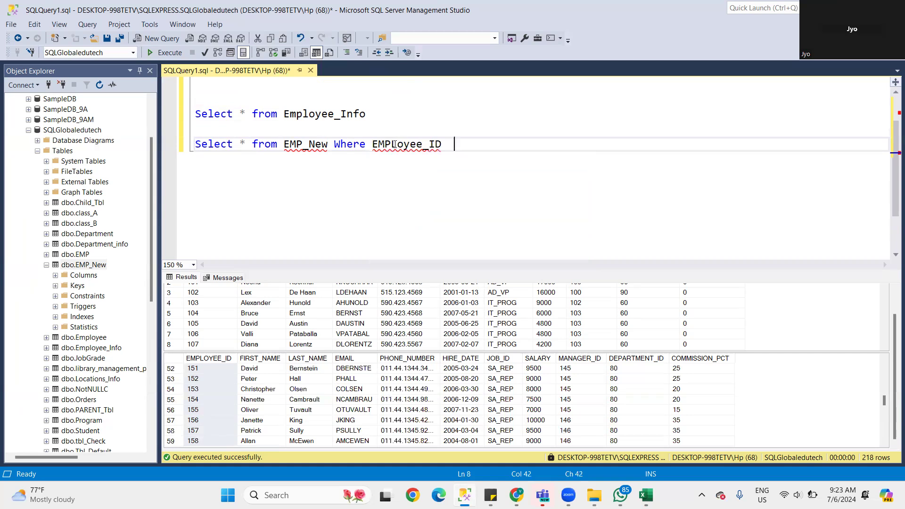
pyautogui.write('(')
pyautogui.hotkey('ctrl', 'v')
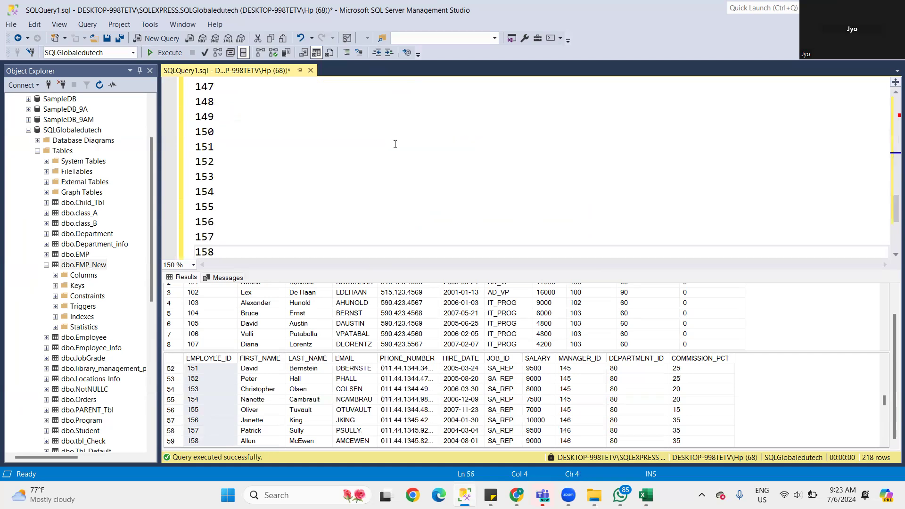
pyautogui.write(')')
# Step: Try to execute only the EMP_New query with its complete employee ID list
pyautogui.scroll(15, 383, 149)
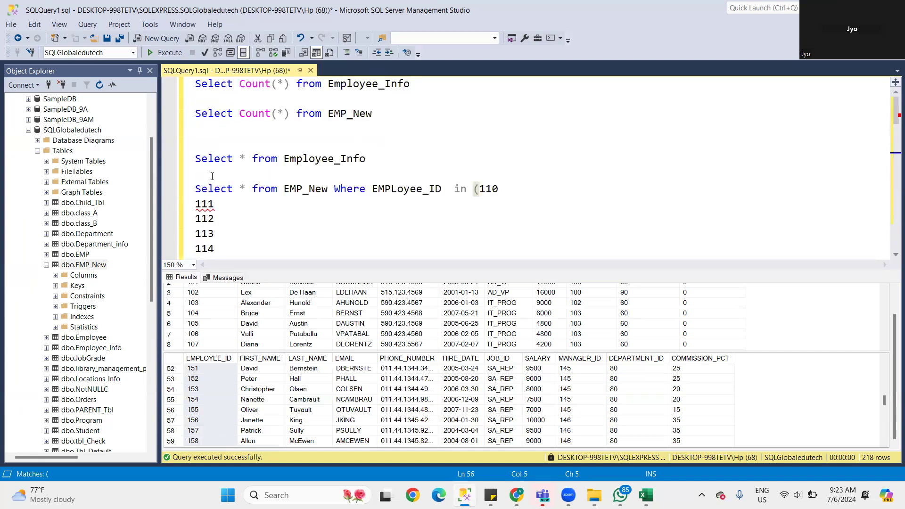
pyautogui.click(206, 176)
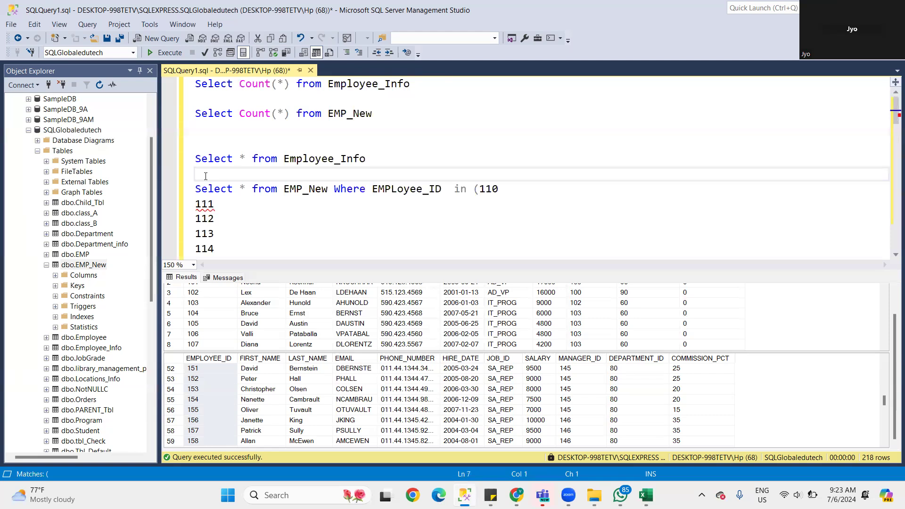
pyautogui.scroll(-1, 283, 236)
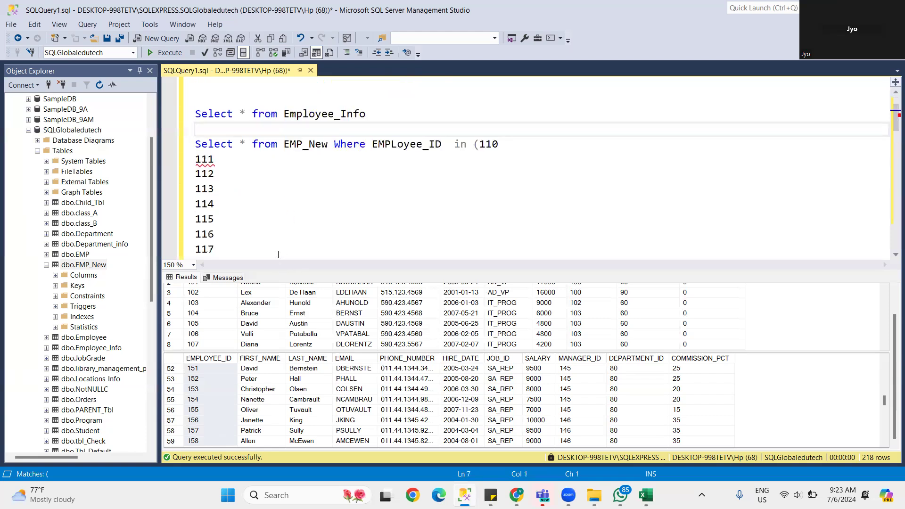
pyautogui.scroll(-8, 278, 225)
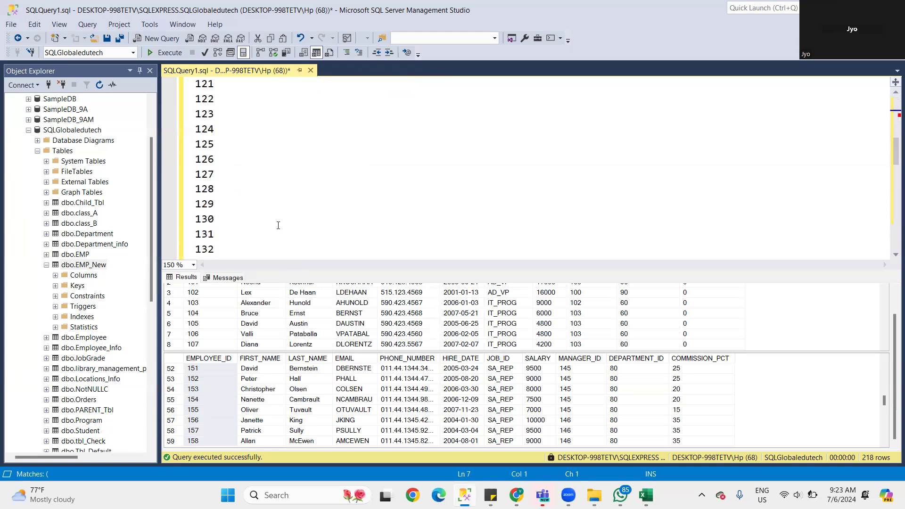
pyautogui.scroll(-7, 278, 225)
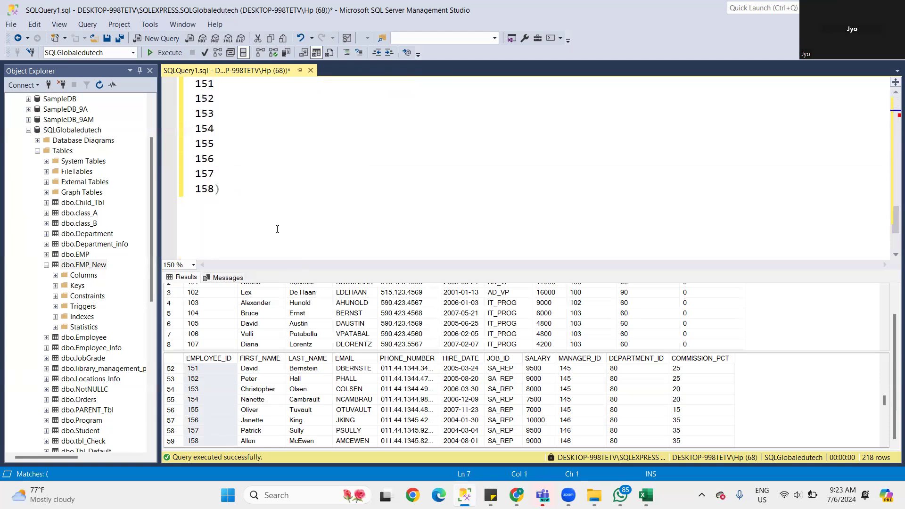
pyautogui.keyDown('shift'); pyautogui.click(258, 197); pyautogui.keyUp('shift')
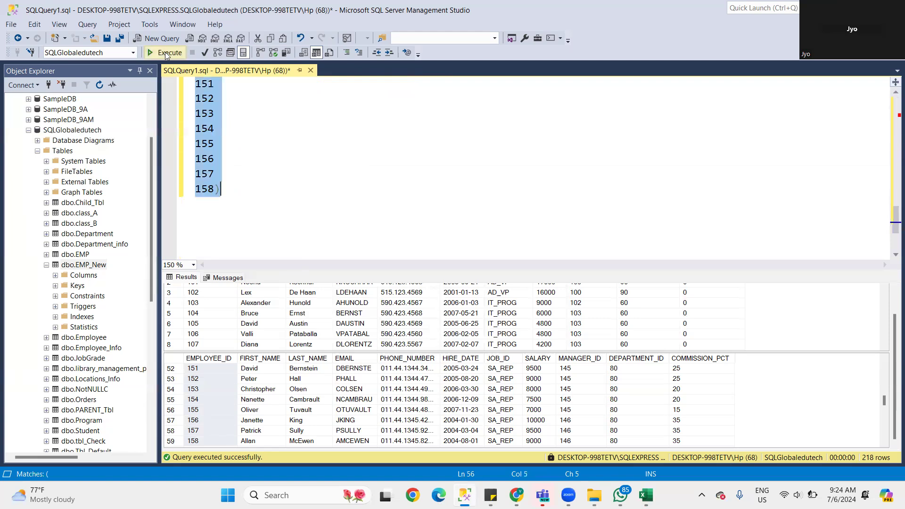
pyautogui.click(165, 52)
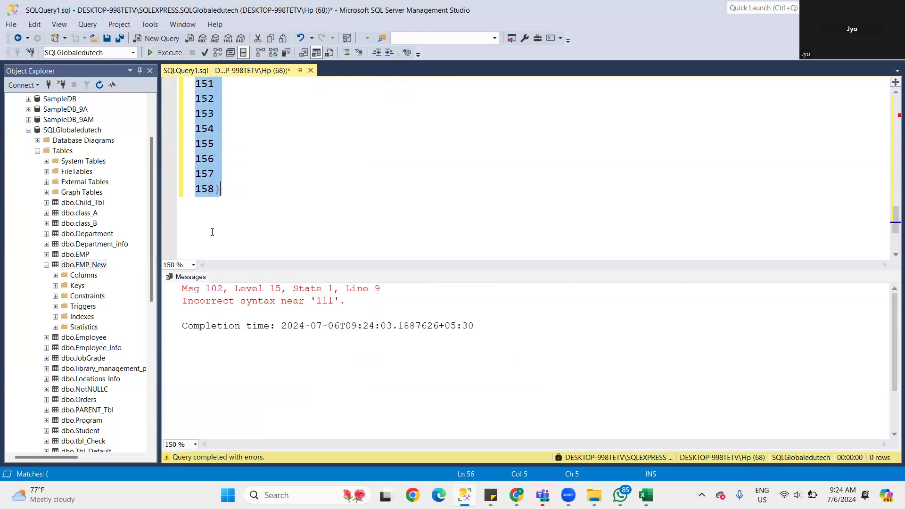
# Step: Add a comma after the first employee ID in the EMP_New query's IN list
pyautogui.scroll(15, 255, 241)
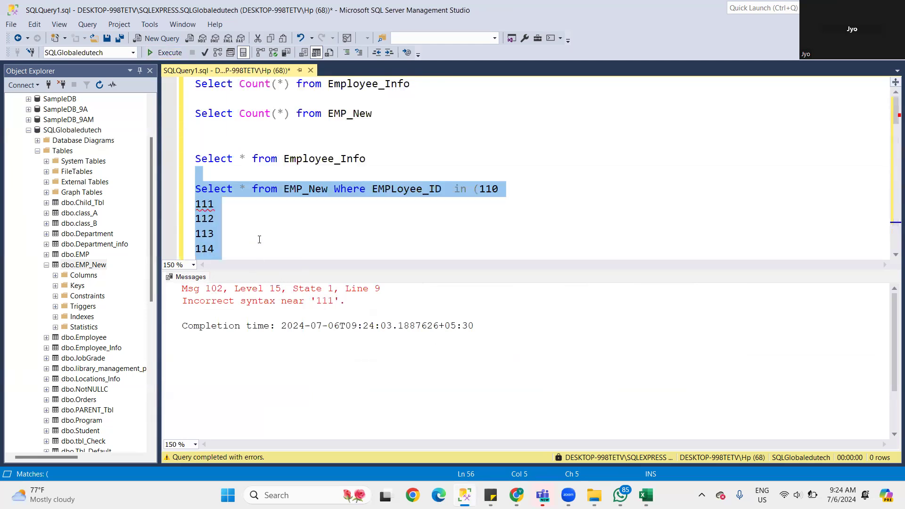
pyautogui.click(508, 190)
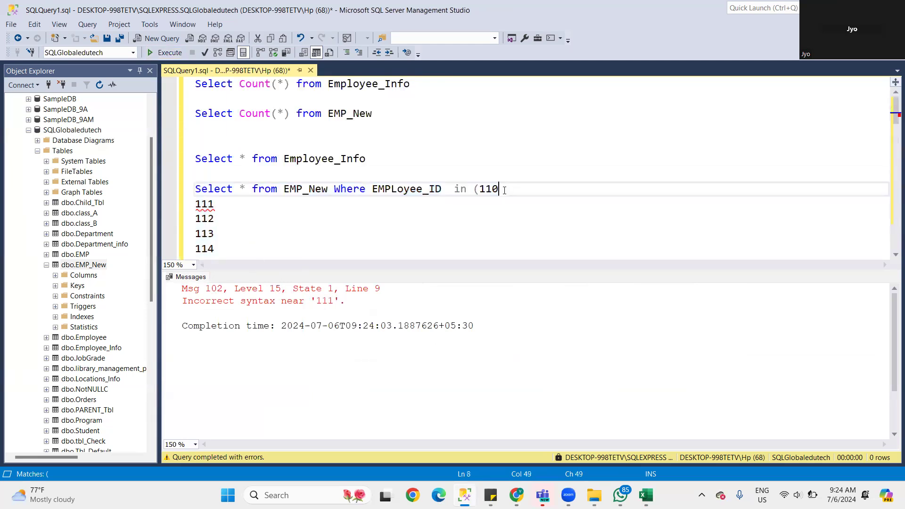
pyautogui.write(',')
pyautogui.scroll(-1, 238, 234)
pyautogui.scroll(-7, 238, 234)
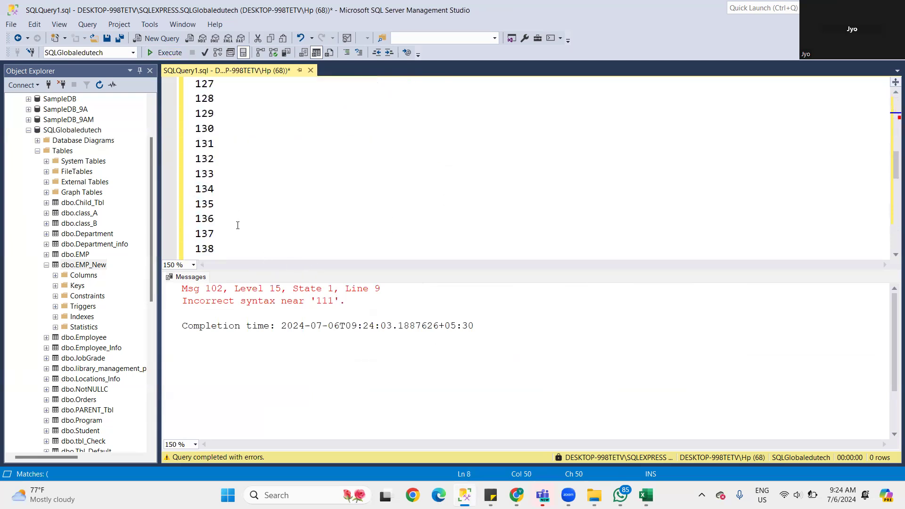
pyautogui.scroll(-3, 238, 225)
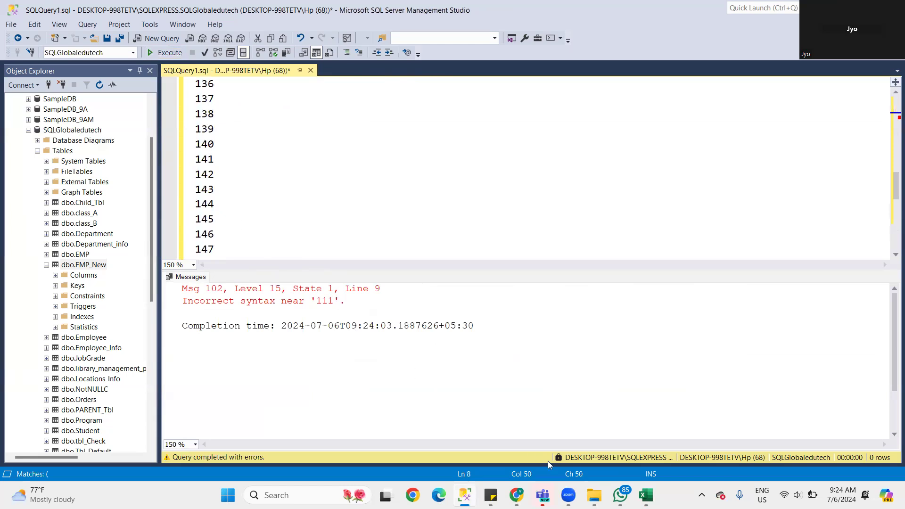
# Step: Switch to the Book2 workbook in Excel and enter =CONCAT(E3,"") in cell F3 of Sheet2
pyautogui.moveTo(646, 495)
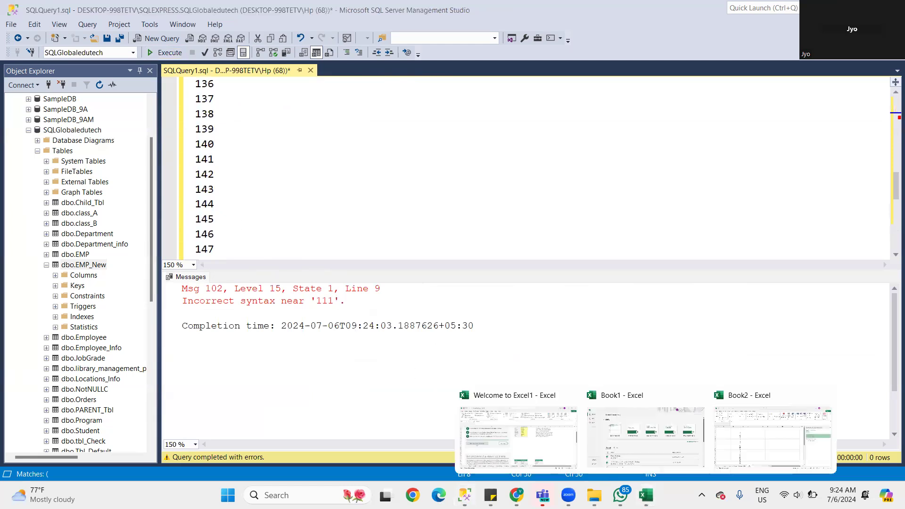
pyautogui.click(728, 446)
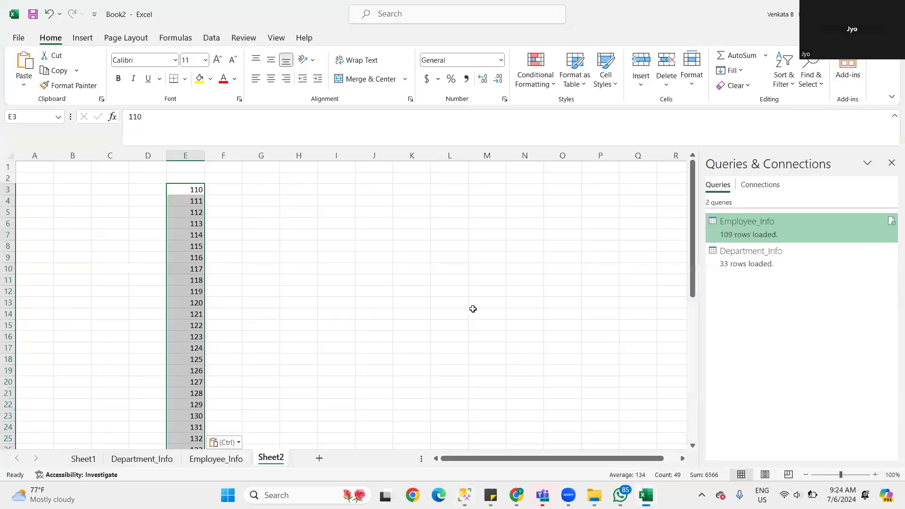
pyautogui.doubleClick(224, 189)
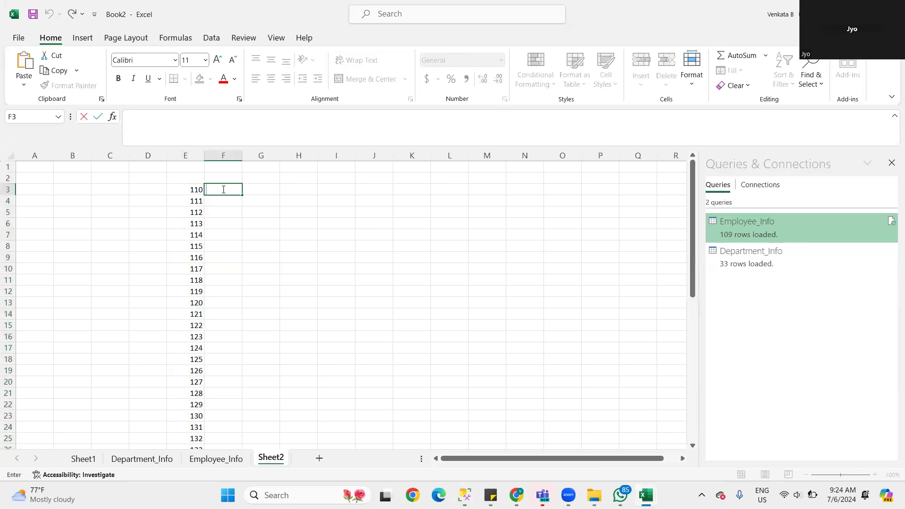
pyautogui.write('=')
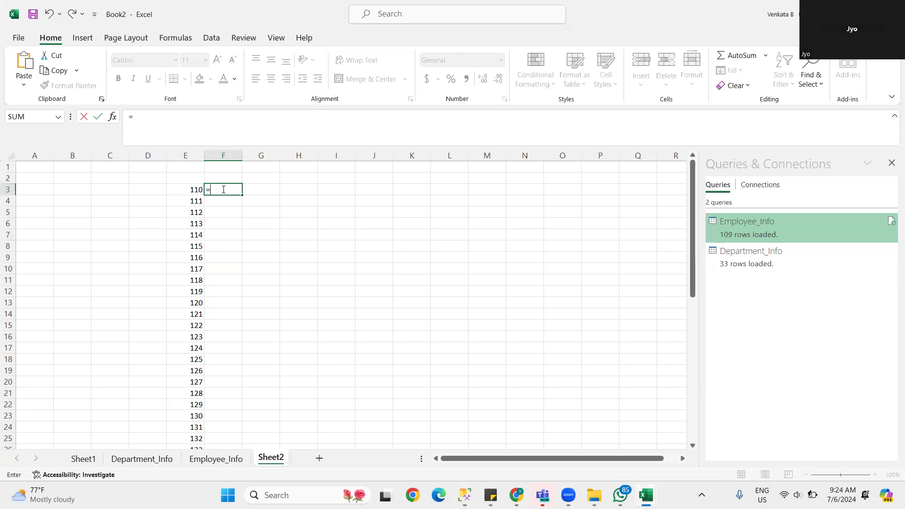
pyautogui.write('CONCAT(')
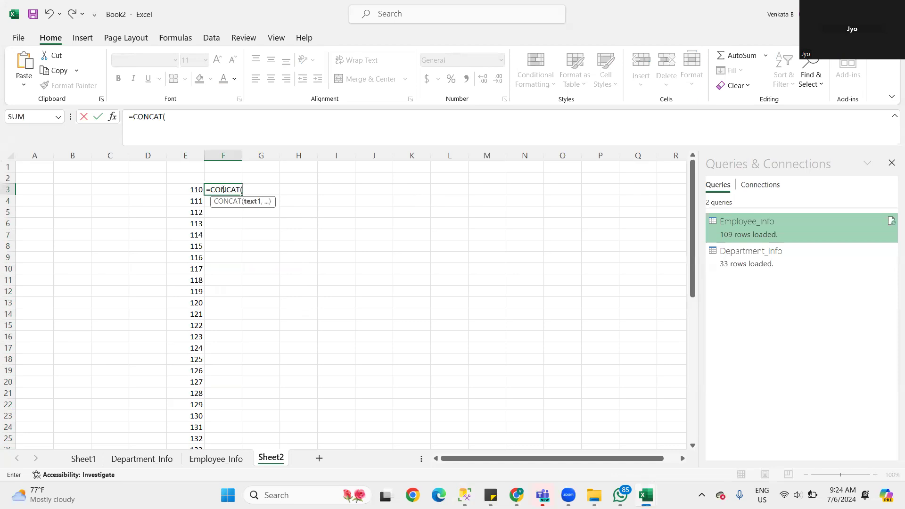
pyautogui.click(195, 190)
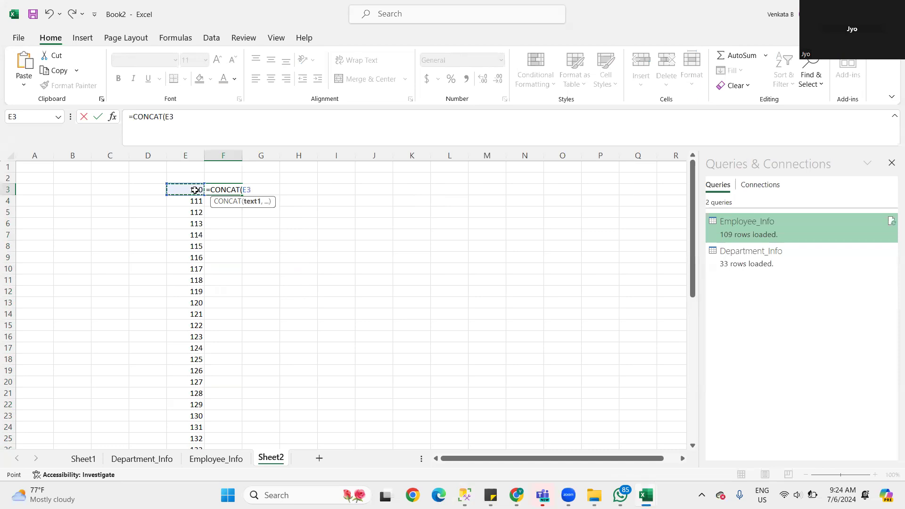
pyautogui.write(',')
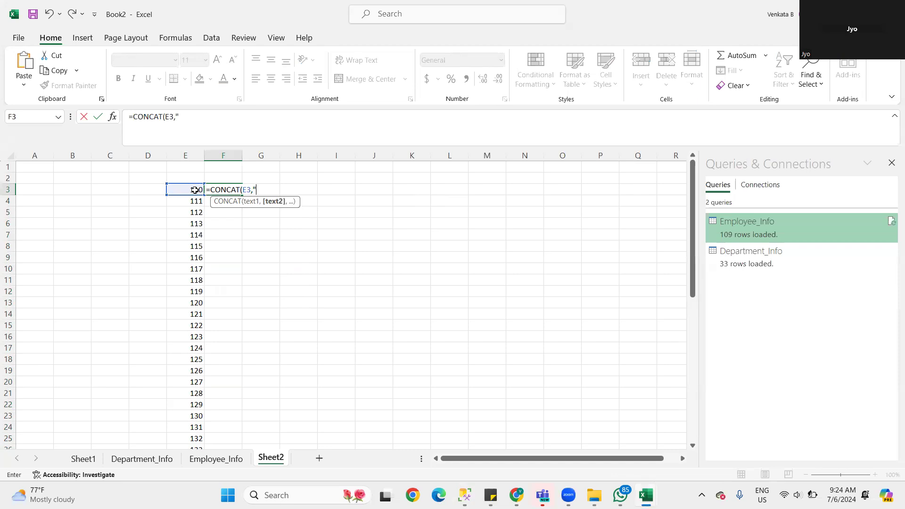
pyautogui.write('"")')
pyautogui.click(195, 190)
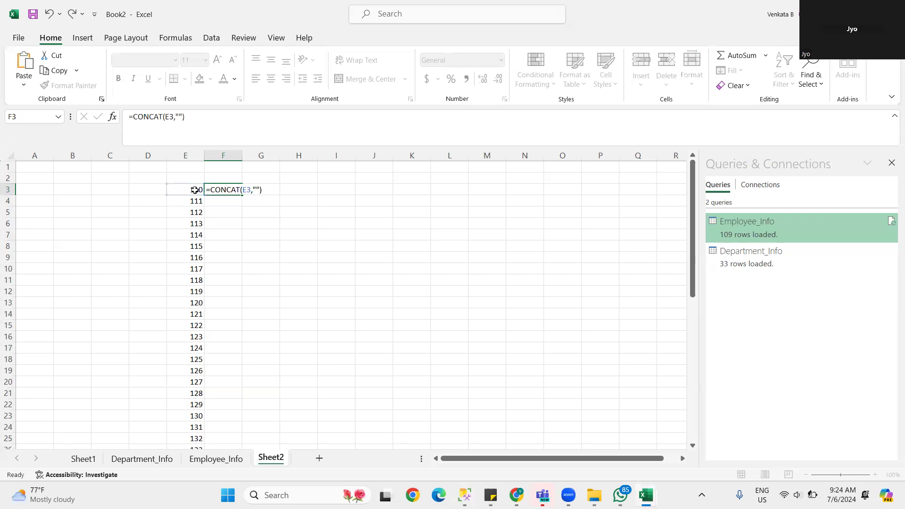
# Step: Insert a comma between the quotes of the F3 formula, making it =CONCAT(E3,",")
pyautogui.click(225, 189)
pyautogui.click(180, 119)
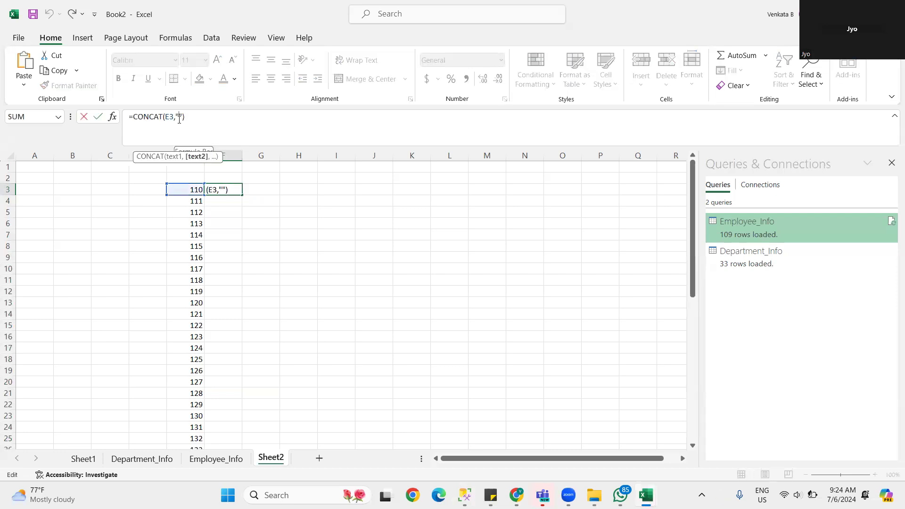
pyautogui.write(',')
pyautogui.press('Return')
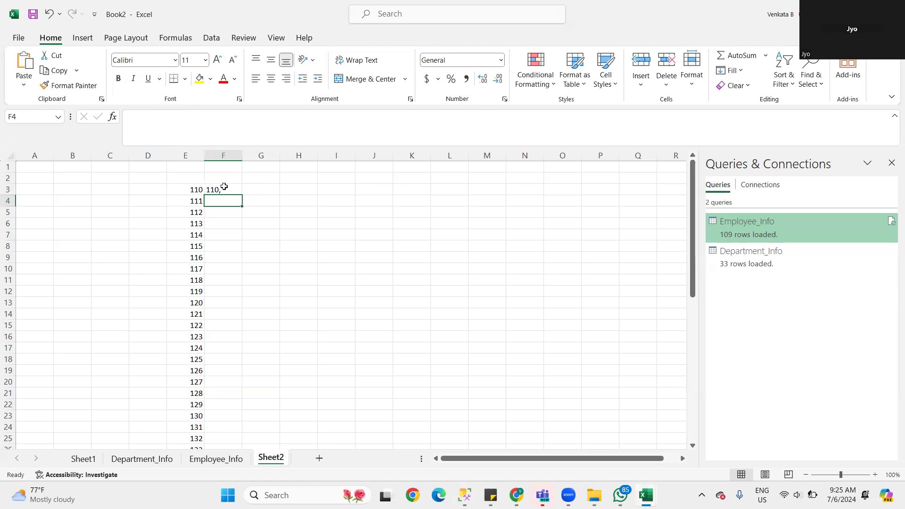
# Step: Fill the F3 formula down to F51 and copy the filled range
pyautogui.click(239, 190)
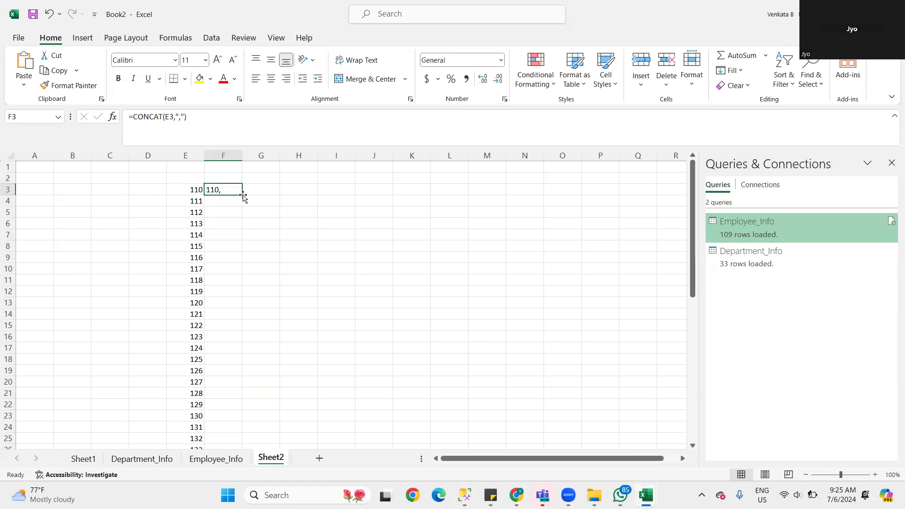
pyautogui.doubleClick(242, 195)
pyautogui.scroll(-12, 244, 195)
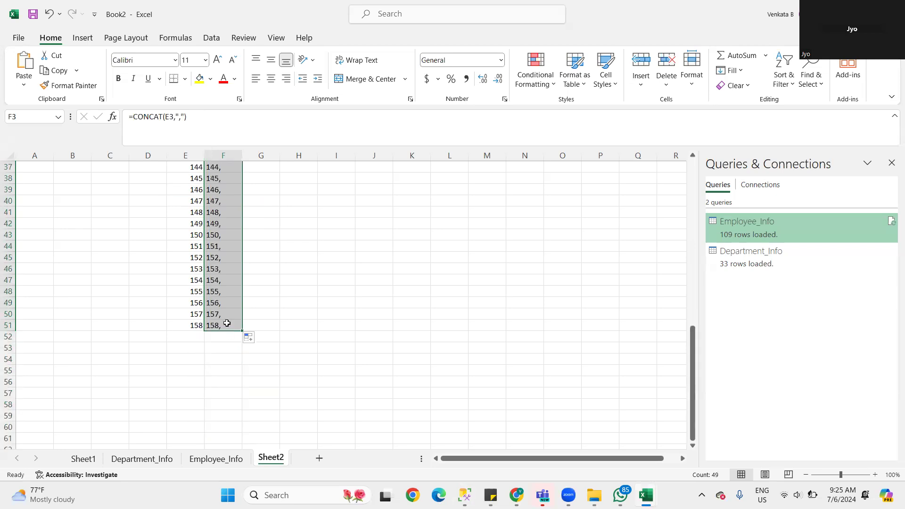
pyautogui.hotkey('ctrl', 'c')
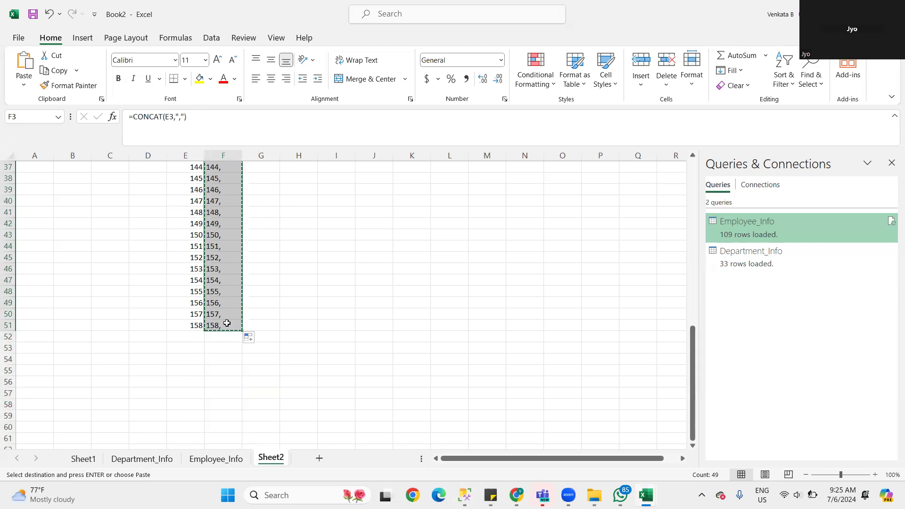
# Step: Switch to SQL Server Management Studio and replace all IDs in the EMP_New query's IN list with the copied comma-separated ones
pyautogui.hotkey('alt', 'Tab')
pyautogui.scroll(20, 294, 232)
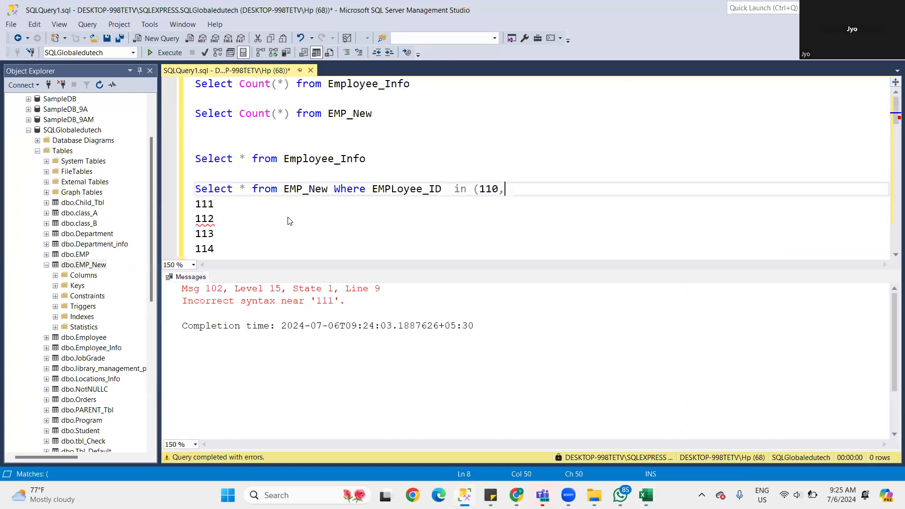
pyautogui.press('Left')
pyautogui.press('Left')
pyautogui.press('Left')
pyautogui.press('Left')
pyautogui.scroll(-6, 454, 237)
pyautogui.scroll(-10, 454, 237)
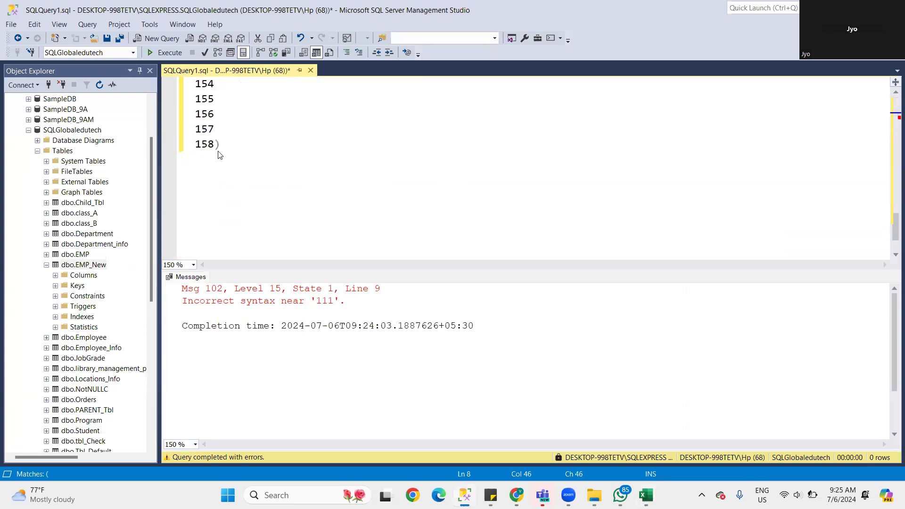
pyautogui.keyDown('shift'); pyautogui.click(215, 149); pyautogui.keyUp('shift')
pyautogui.hotkey('ctrl', 'v')
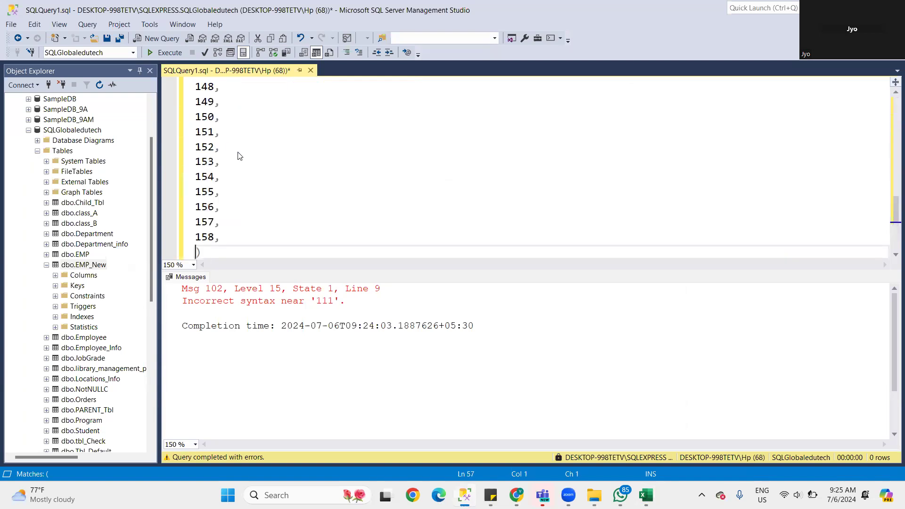
# Step: Remove the trailing comma after the last employee ID in the IN list, keeping the closing parenthesis
pyautogui.click(230, 242)
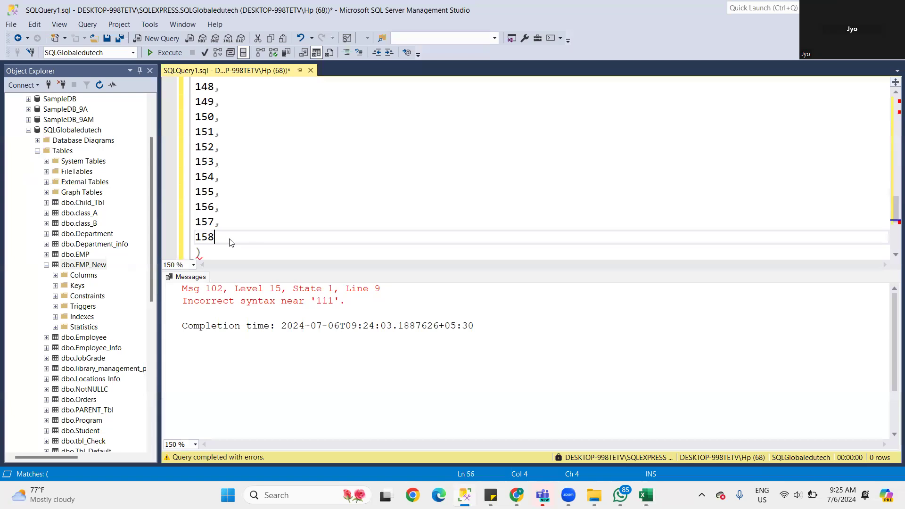
pyautogui.click(213, 258)
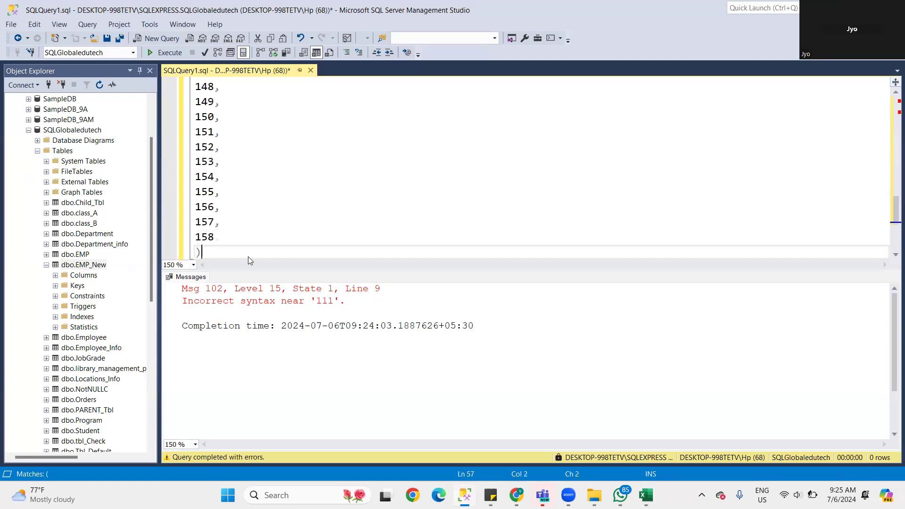
pyautogui.scroll(15, 263, 253)
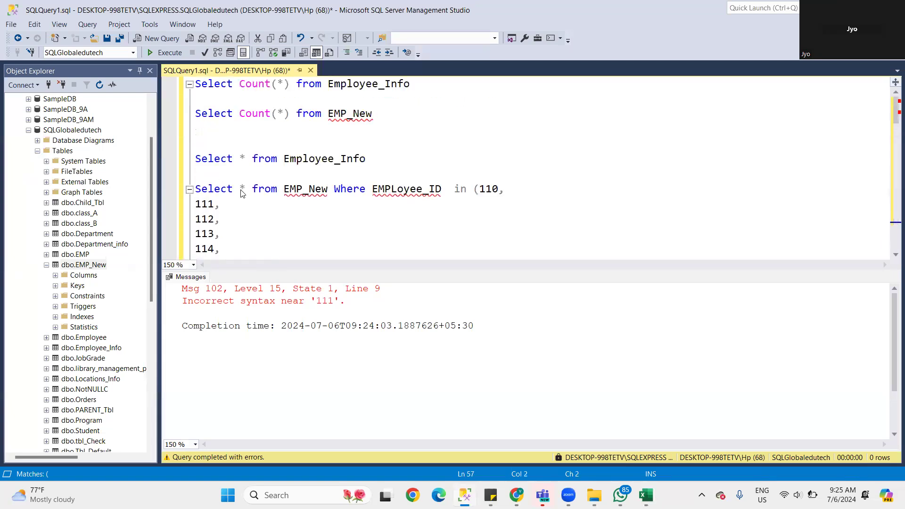
# Step: Run the EMP_New Select query filtered by the comma-separated employee ID list and look through its results
pyautogui.keyDown('shift'); pyautogui.click(214, 175); pyautogui.keyUp('shift')
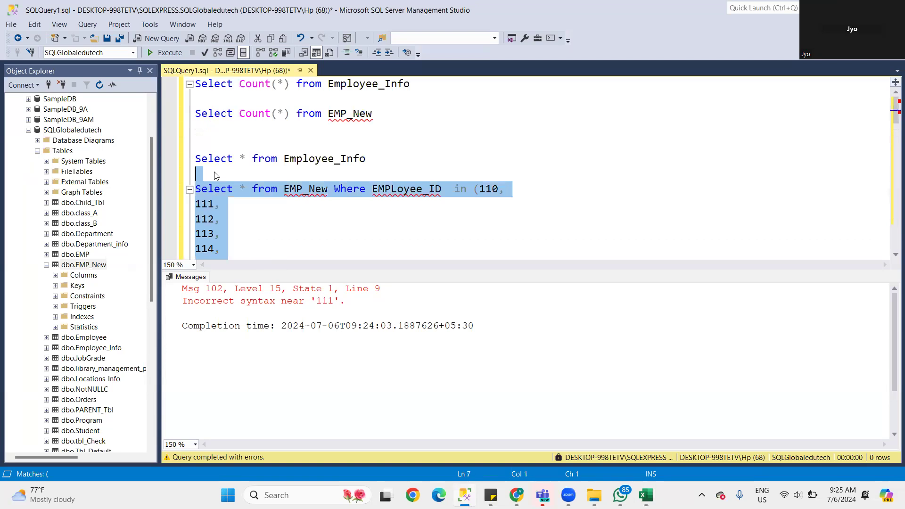
pyautogui.click(166, 52)
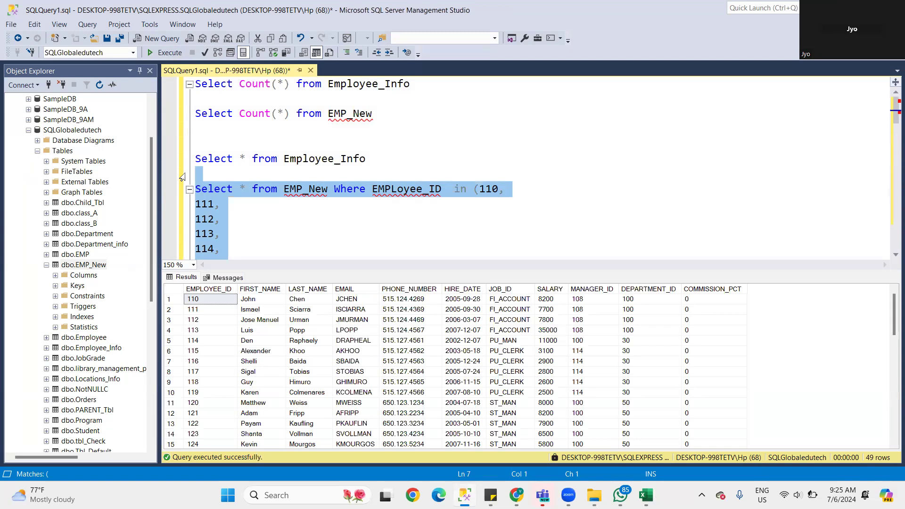
pyautogui.scroll(-3, 283, 186)
pyautogui.scroll(3, 285, 191)
# Step: Replace Select * with Delete in the EMP_New query, keeping its employee ID filter
pyautogui.moveTo(280, 189); pyautogui.dragTo(156, 174)
pyautogui.press('BackSpace')
pyautogui.write('Deleter')
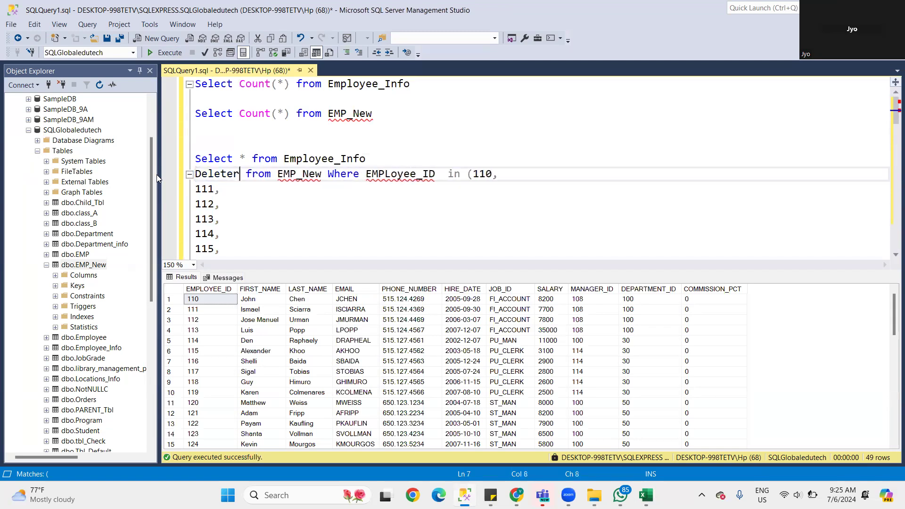
pyautogui.press('BackSpace')
pyautogui.press('BackSpace')
pyautogui.write('e')
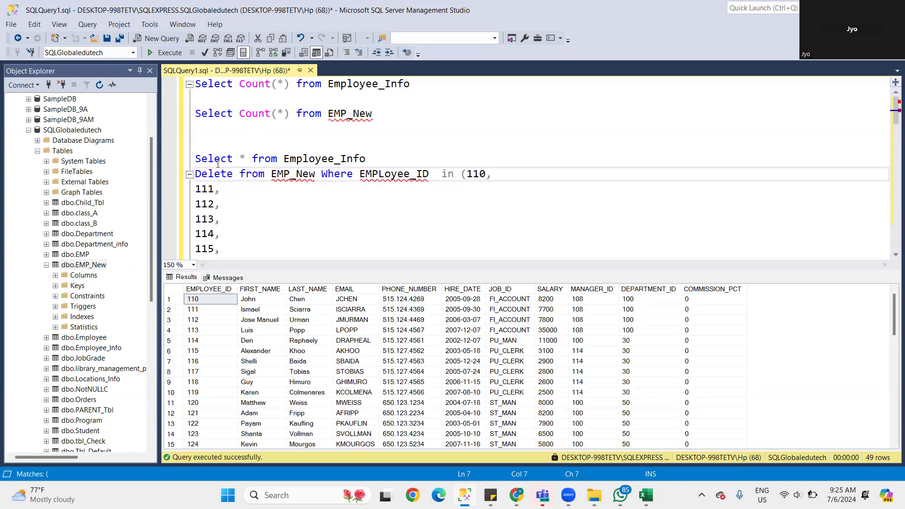
# Step: Run only the complete Delete statement to remove employee IDs 110 to 158 from EMP_New
pyautogui.click(199, 174)
pyautogui.click(195, 174)
pyautogui.scroll(-14, 295, 216)
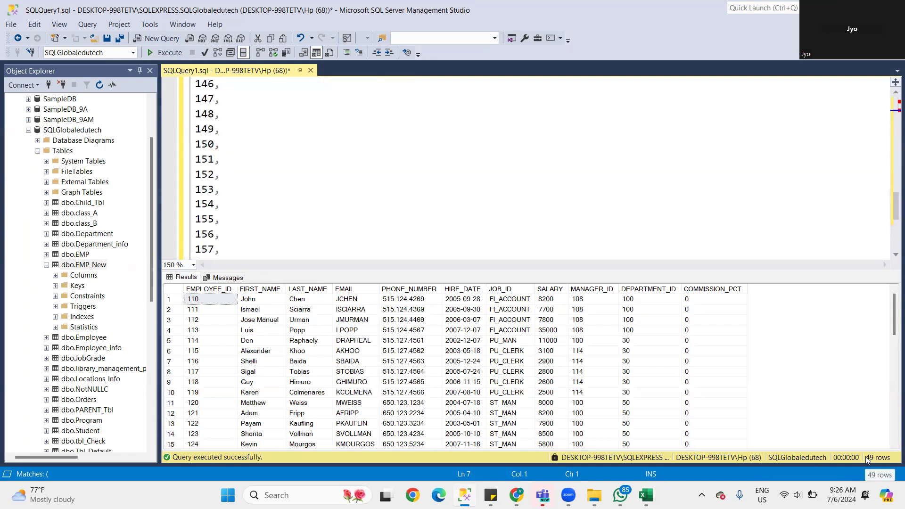
pyautogui.scroll(-4, 351, 209)
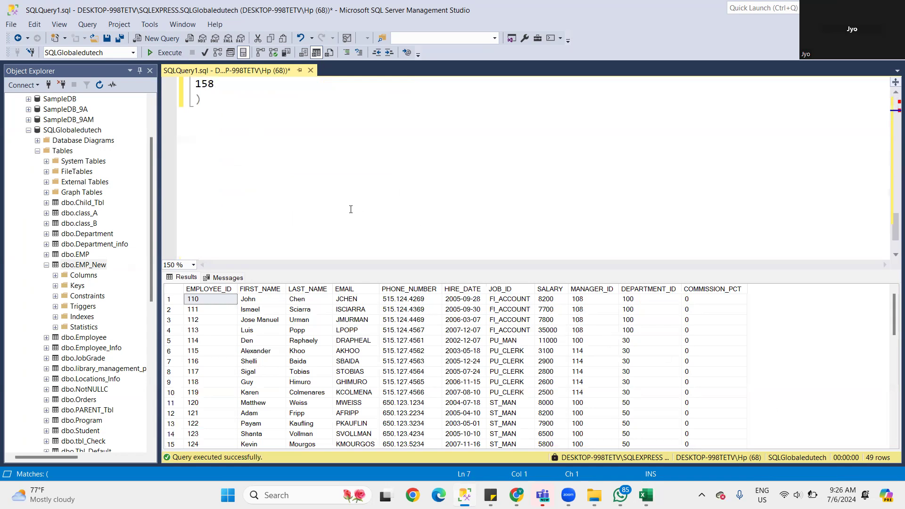
pyautogui.scroll(3, 283, 238)
pyautogui.keyDown('shift'); pyautogui.click(219, 226); pyautogui.keyUp('shift')
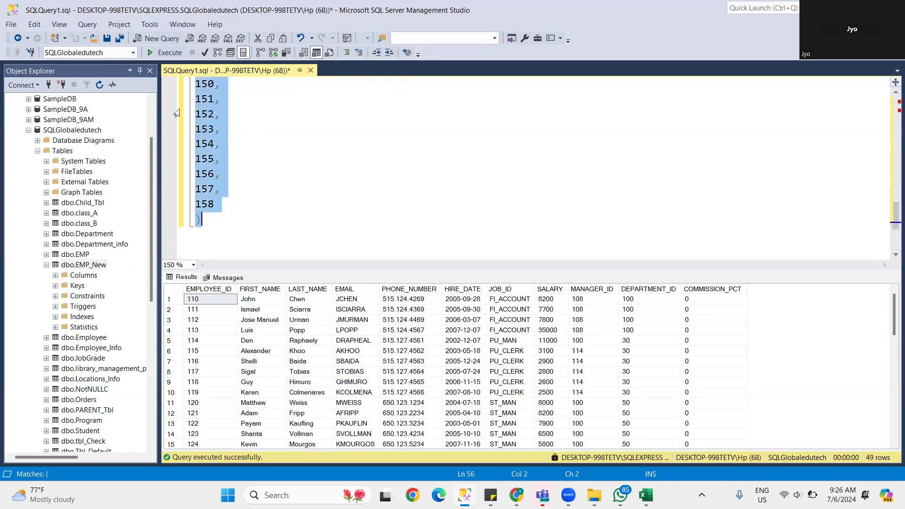
pyautogui.click(174, 53)
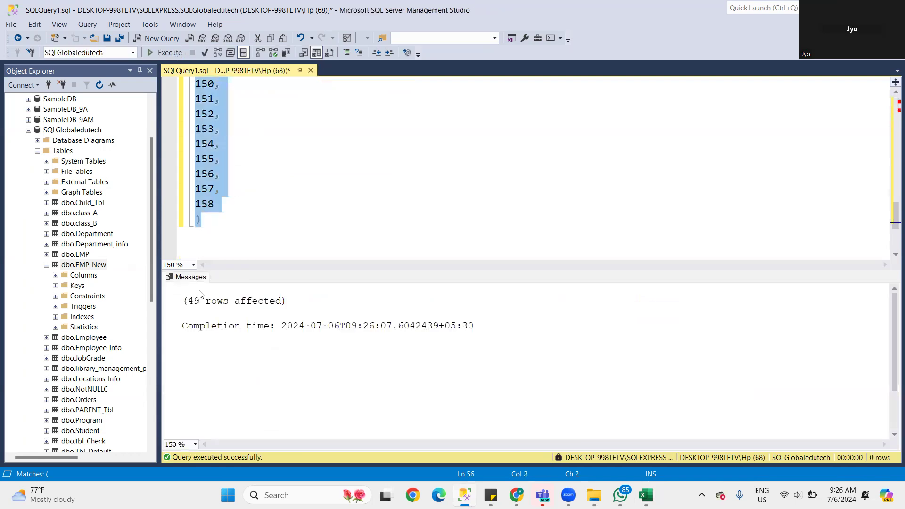
# Step: Run both Select Count(*) queries to compare the row counts of Employee_Info and EMP_New
pyautogui.scroll(15, 321, 229)
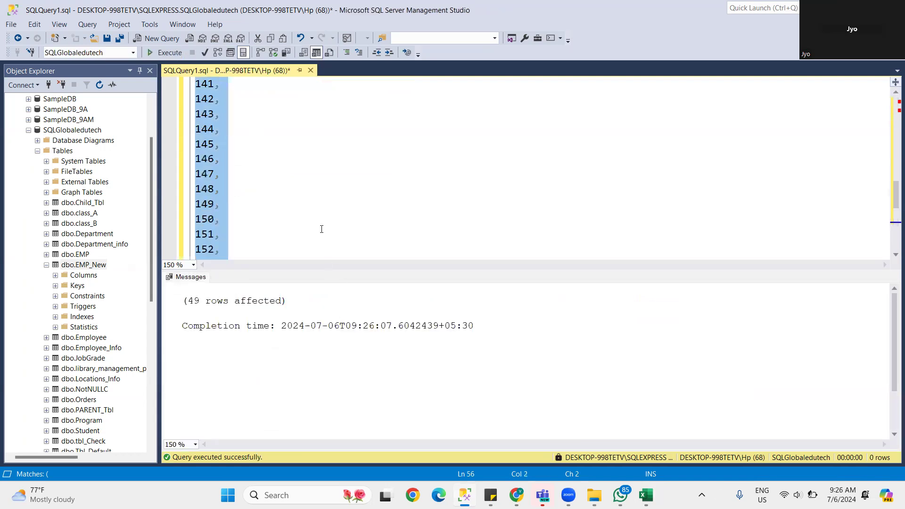
pyautogui.moveTo(380, 114); pyautogui.dragTo(203, 84)
pyautogui.click(168, 53)
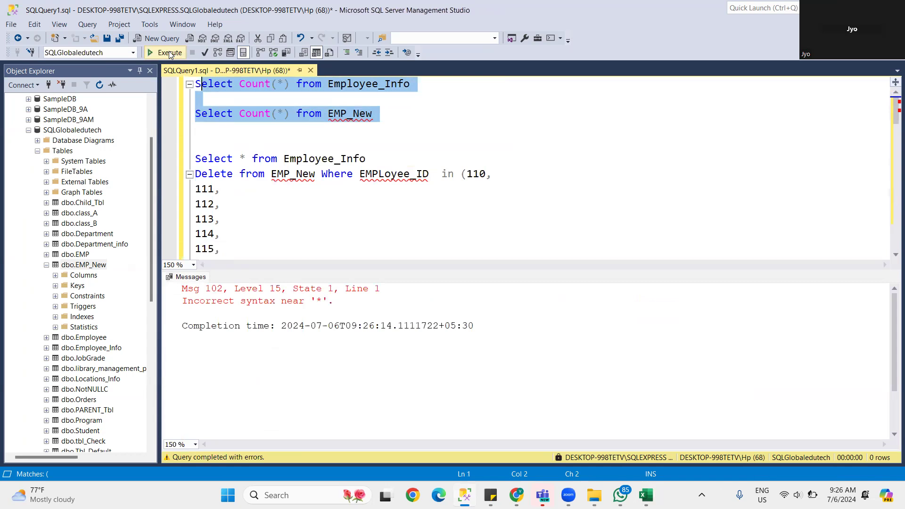
pyautogui.click(330, 125)
pyautogui.moveTo(389, 123); pyautogui.dragTo(195, 84)
pyautogui.click(165, 52)
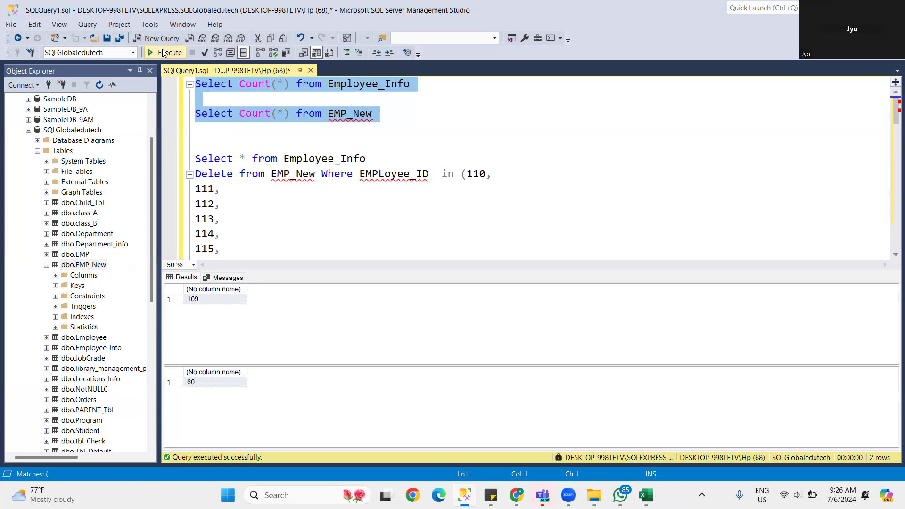
# Step: Copy the two Select Count(*) queries and paste the copies beneath them, above the existing Select * from Employee_Info query
pyautogui.click(242, 85)
pyautogui.click(216, 141)
pyautogui.hotkey('ctrl', 'shift', 'Home')
pyautogui.hotkey('ctrl', 'c')
pyautogui.scroll(-1, 216, 141)
pyautogui.scroll(1, 258, 123)
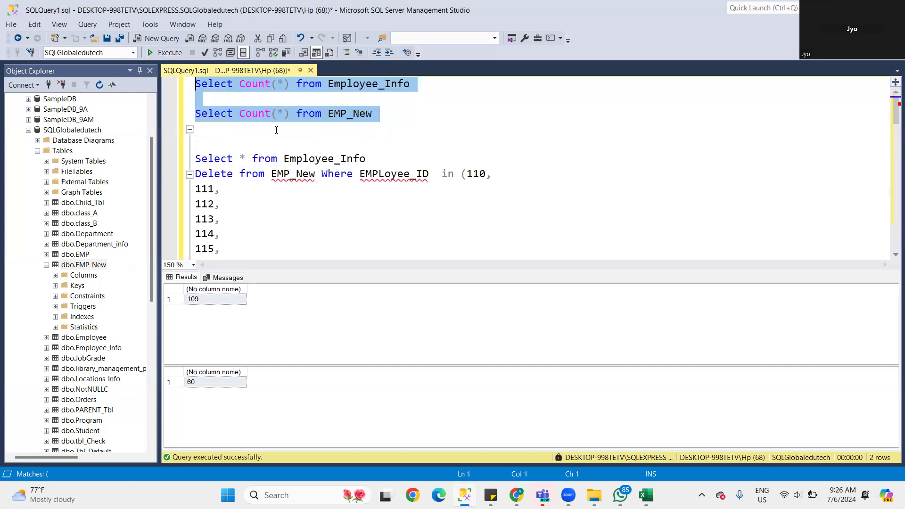
pyautogui.click(276, 131)
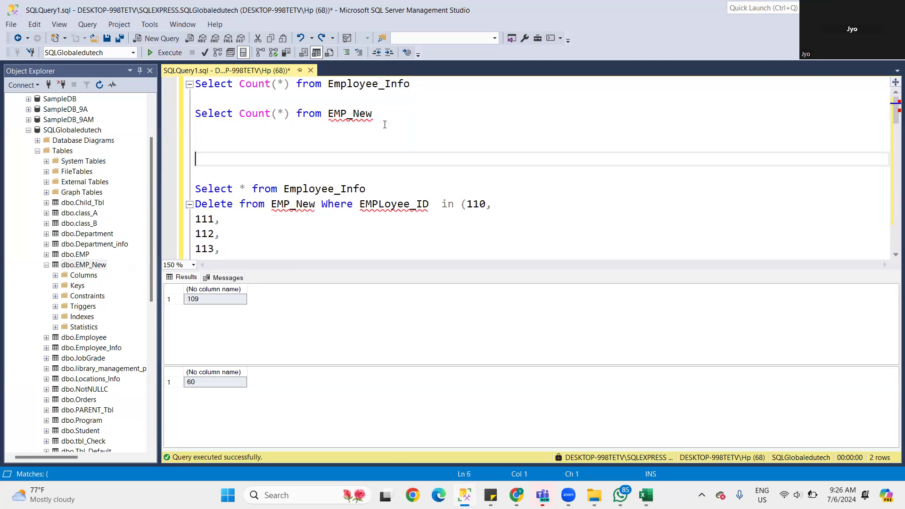
pyautogui.hotkey('ctrl', 'v')
# Step: Replace Count(*) with * in the pasted Employee_Info query and remove Count(*) from the pasted EMP_New query
pyautogui.moveTo(240, 158); pyautogui.dragTo(288, 159)
pyautogui.press('BackSpace')
pyautogui.write('*')
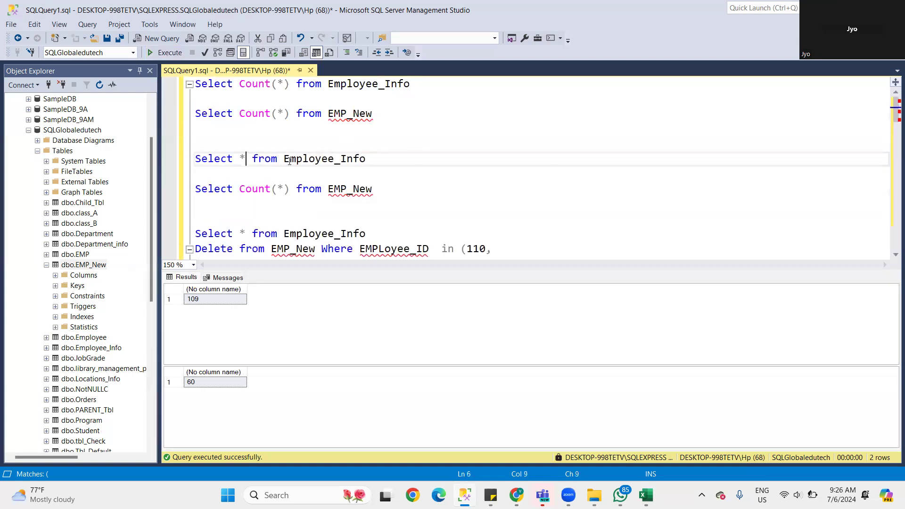
pyautogui.moveTo(240, 189); pyautogui.dragTo(289, 196)
pyautogui.press('BackSpace')
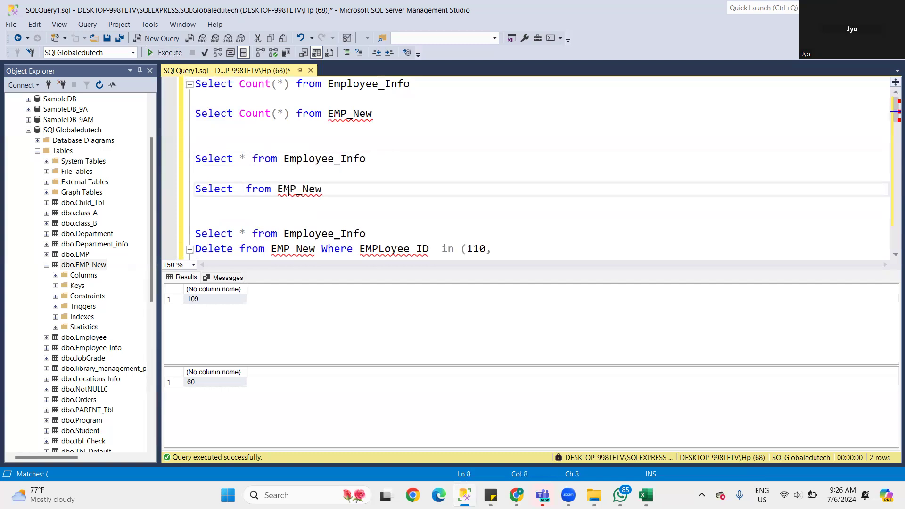
# Step: Insert the EXCEPT operator on the blank line between the pasted Employee_Info and EMP_New queries
pyautogui.moveTo(323, 189); pyautogui.dragTo(179, 156)
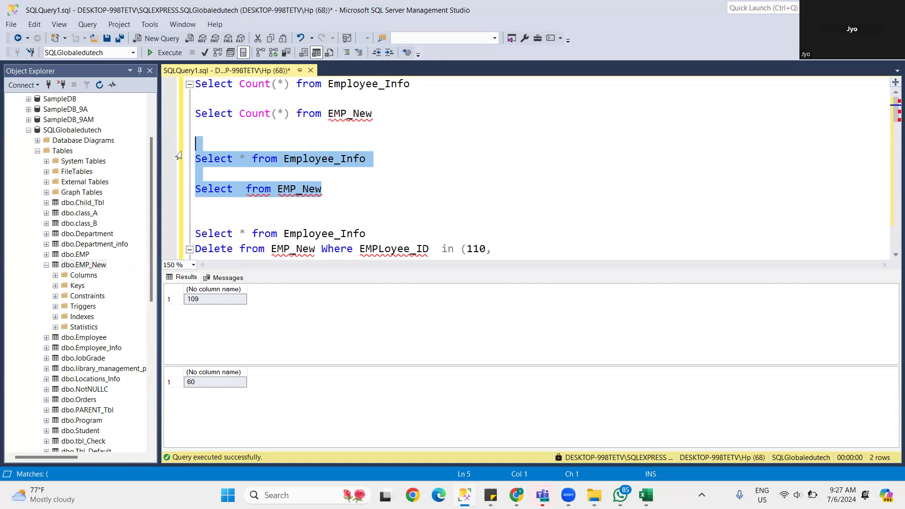
pyautogui.click(218, 171)
pyautogui.write('E')
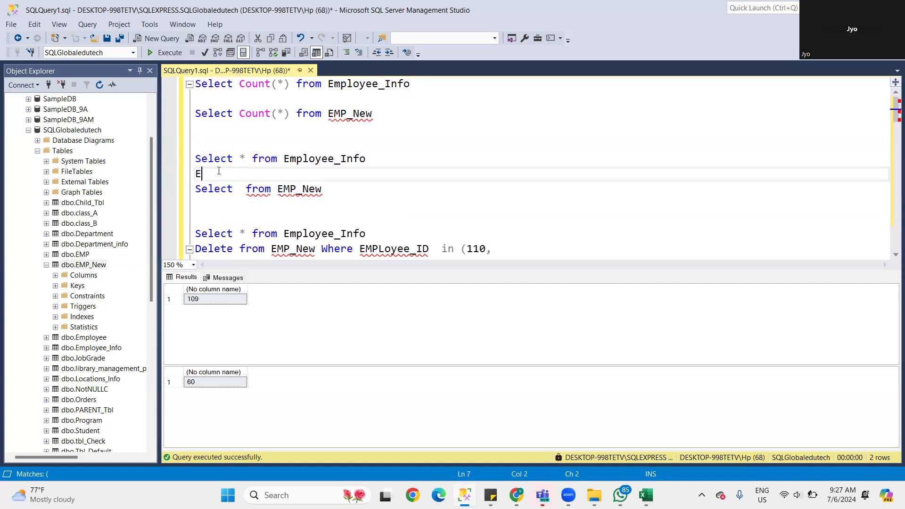
pyautogui.write('XCEPT')
# Step: Try to run the combined Employee_Info EXCEPT EMP_New query
pyautogui.click(209, 147)
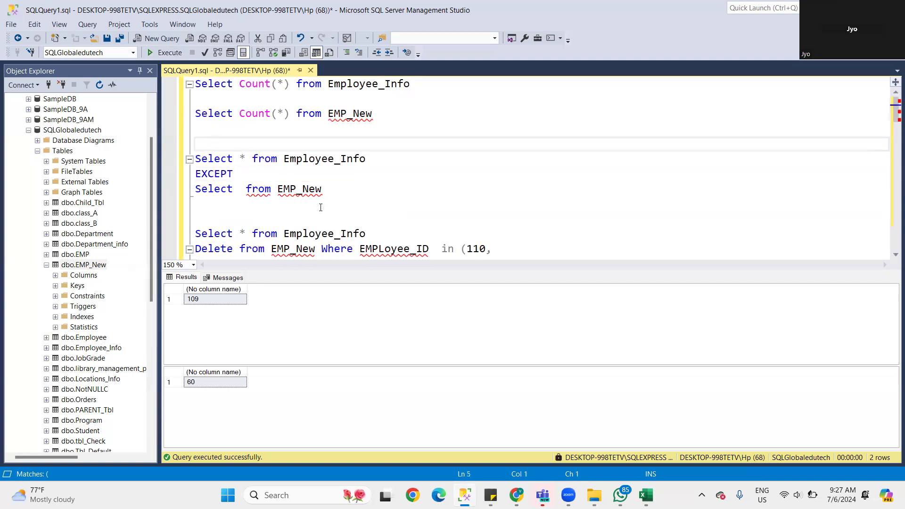
pyautogui.keyDown('shift'); pyautogui.click(339, 192); pyautogui.keyUp('shift')
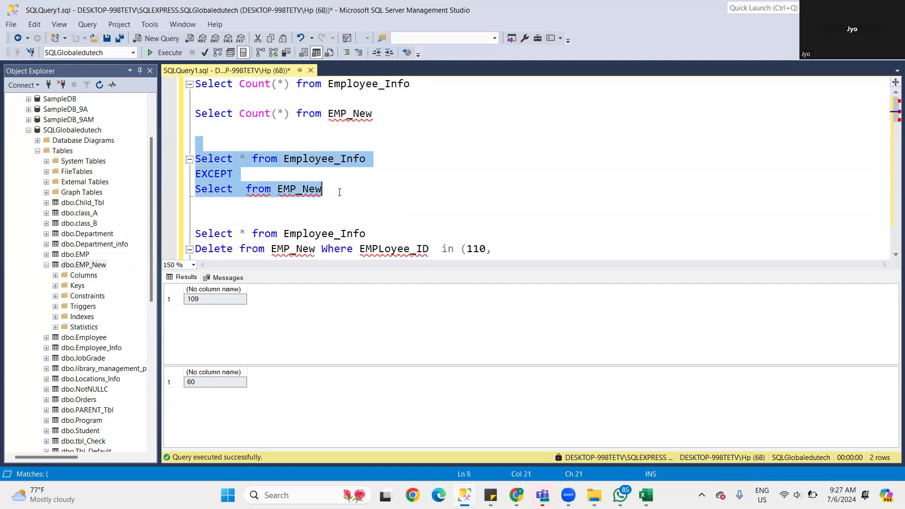
pyautogui.click(175, 54)
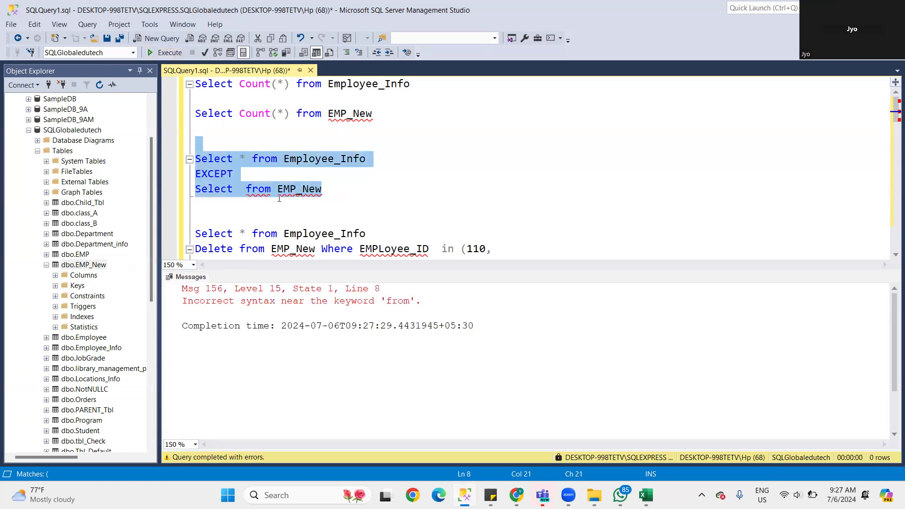
pyautogui.click(317, 204)
pyautogui.moveTo(347, 205); pyautogui.dragTo(195, 128)
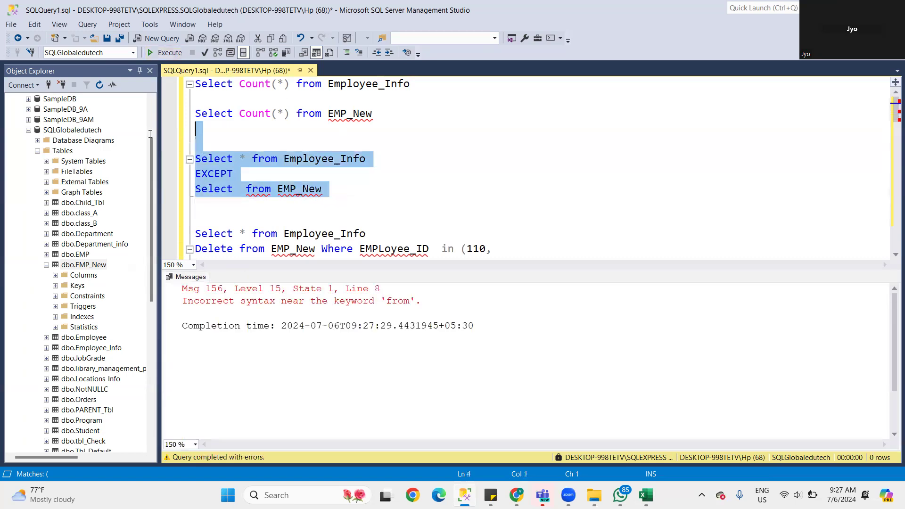
pyautogui.click(168, 52)
# Step: Add the missing * to the EMP_New Select after EXCEPT and run the whole EXCEPT query
pyautogui.click(240, 189)
pyautogui.write('*')
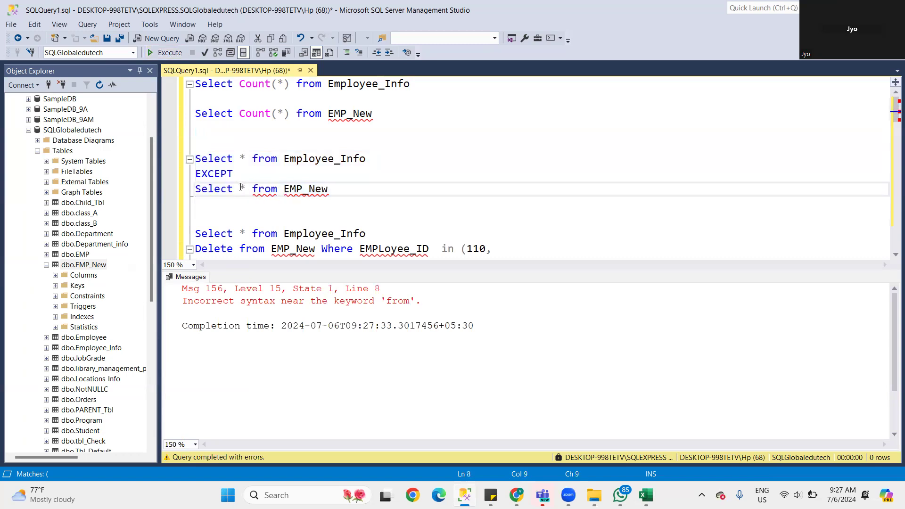
pyautogui.moveTo(332, 189); pyautogui.dragTo(195, 143)
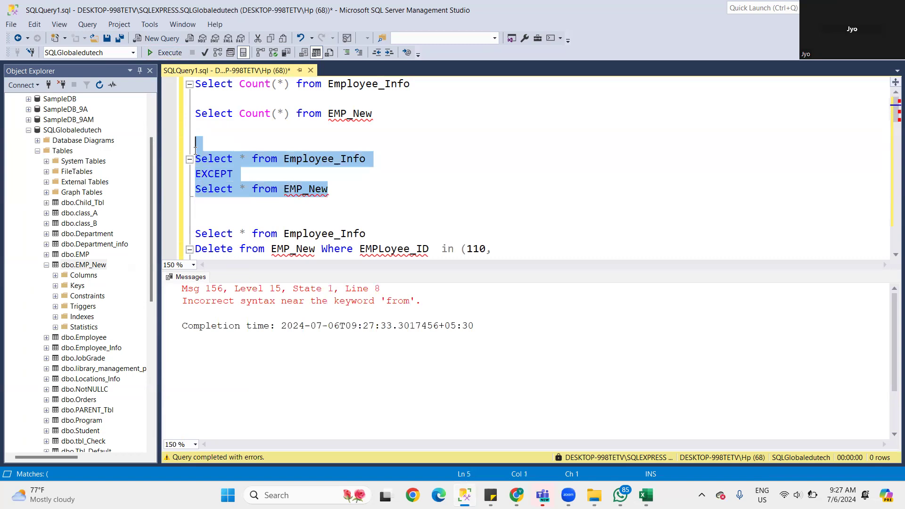
pyautogui.click(166, 52)
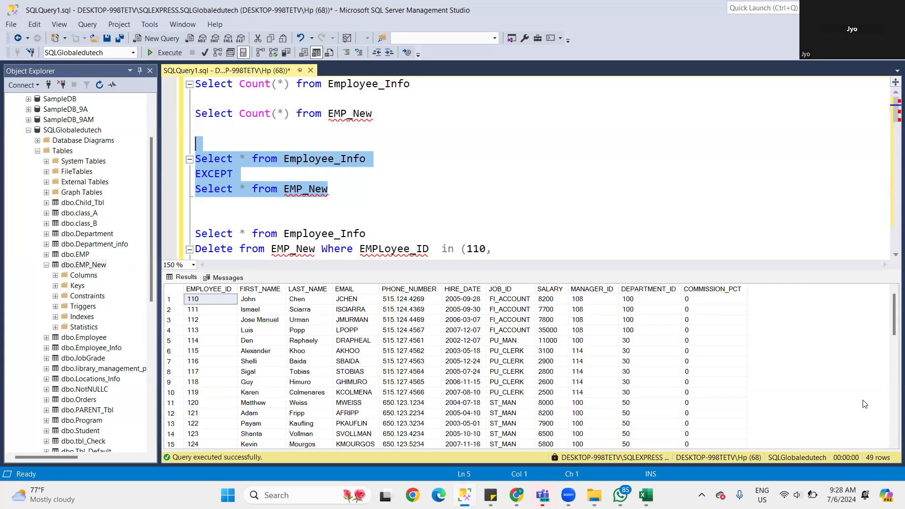
# Step: Switch to the Book2 workbook in Excel to review the employee ID list, and return to SQL Server Management Studio
pyautogui.moveTo(646, 495)
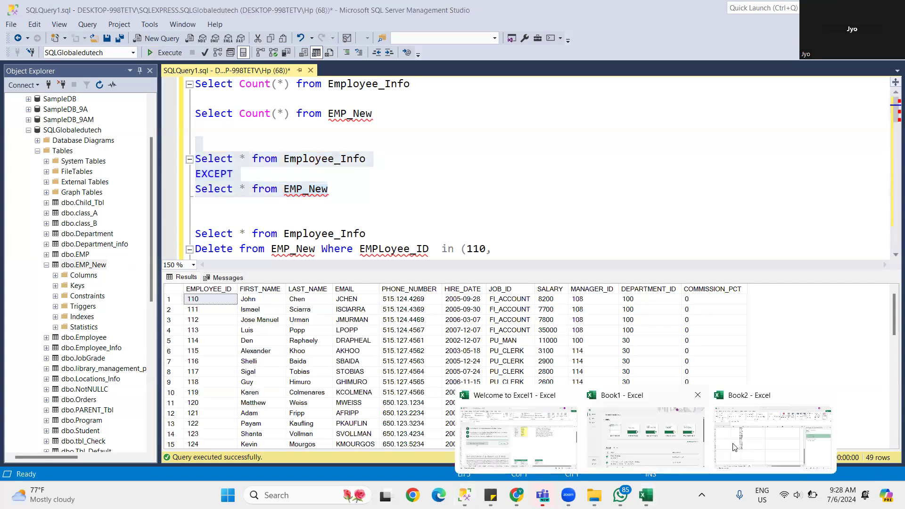
pyautogui.click(773, 438)
pyautogui.scroll(12, 402, 326)
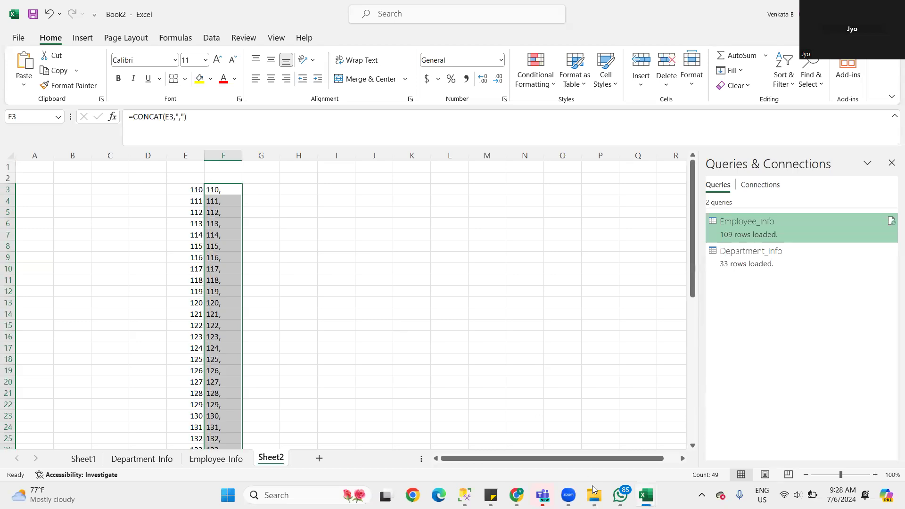
pyautogui.moveTo(620, 496)
pyautogui.moveTo(465, 495)
pyautogui.click(445, 453)
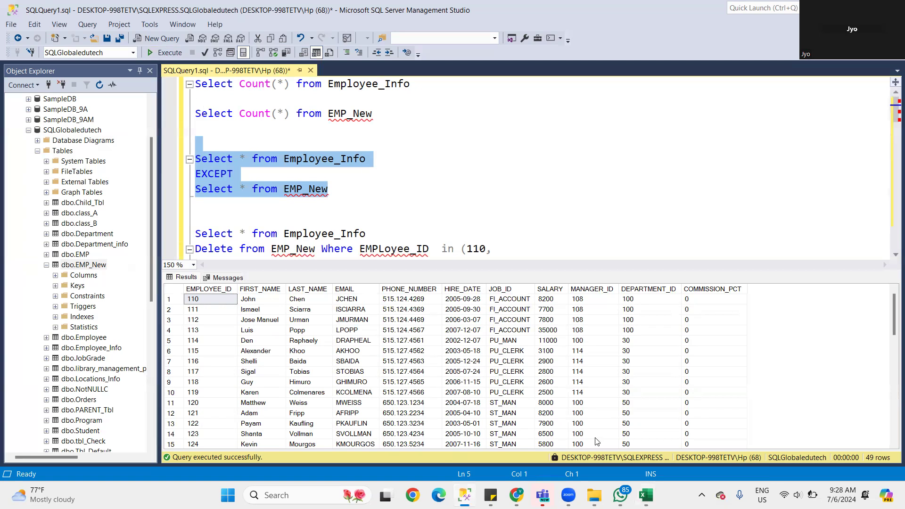
pyautogui.moveTo(646, 494)
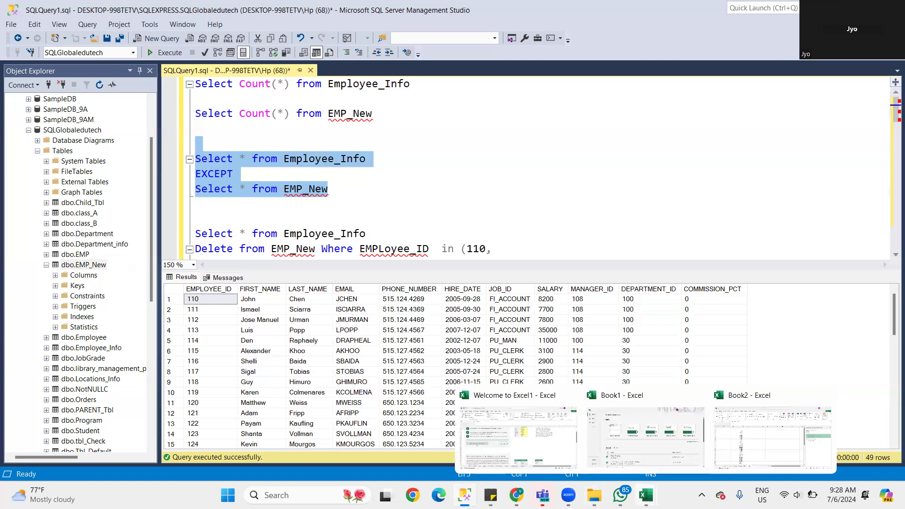
# Step: Run only the Select * from Employee_Info query above EXCEPT and copy all its results with headers
pyautogui.moveTo(367, 160); pyautogui.dragTo(196, 128)
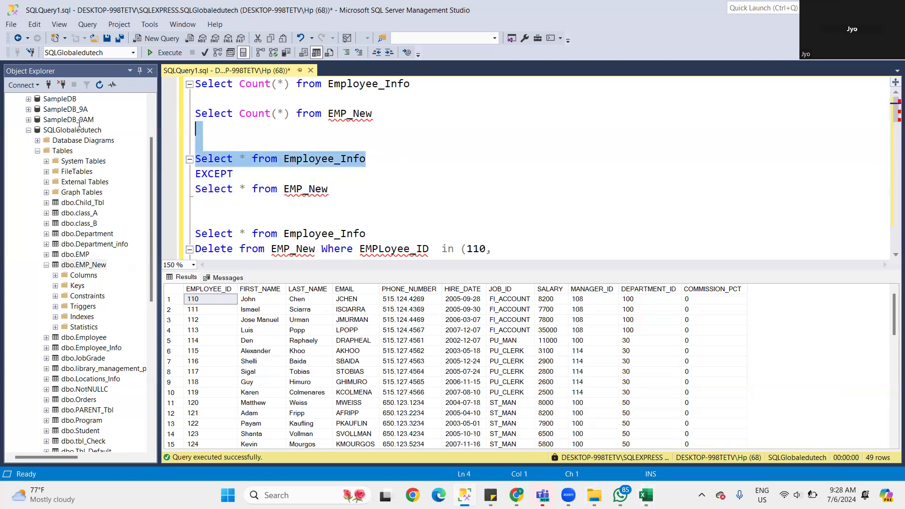
pyautogui.click(170, 53)
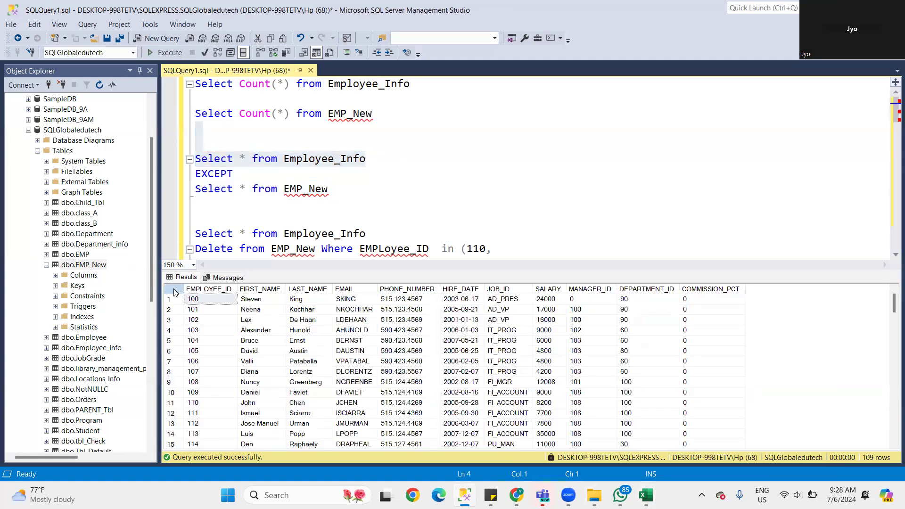
pyautogui.click(174, 293)
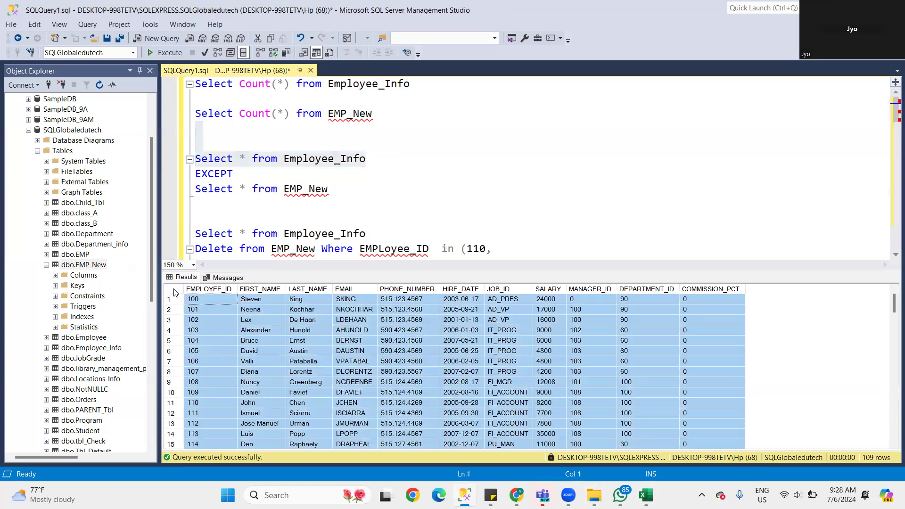
pyautogui.rightClick(174, 293)
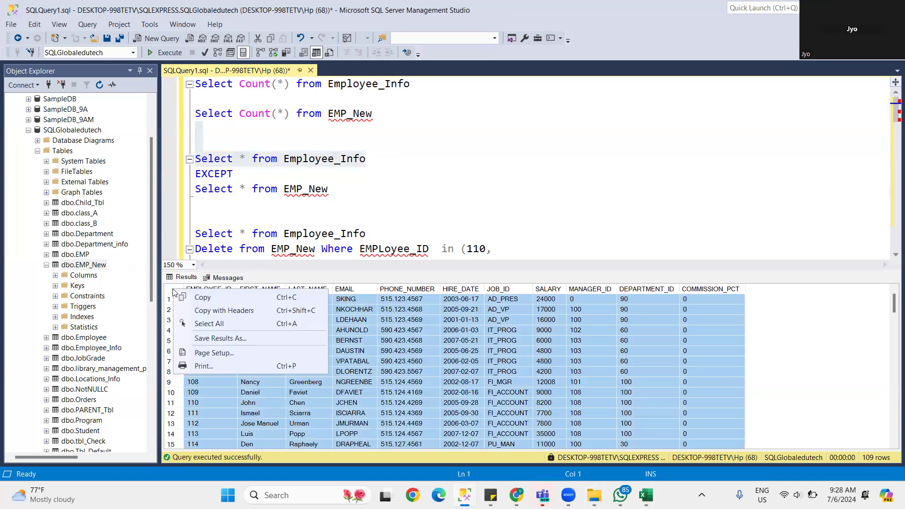
pyautogui.click(220, 312)
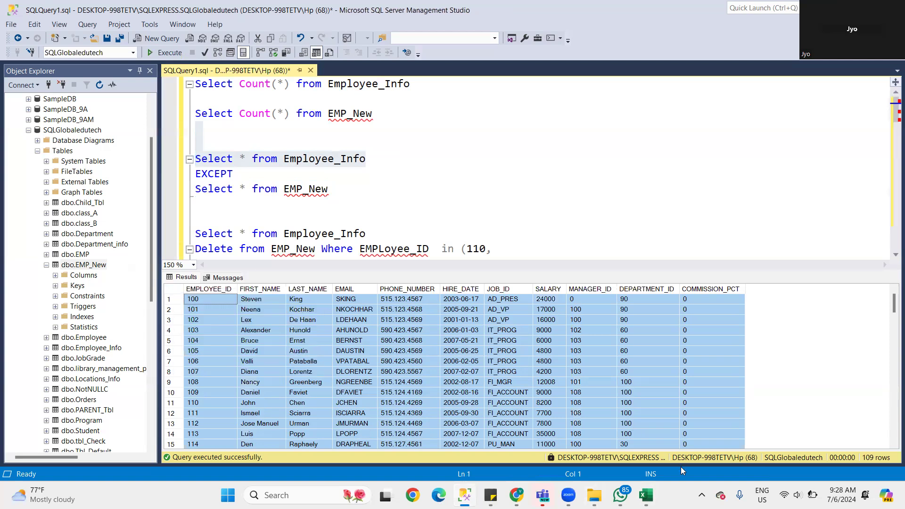
# Step: Switch to the Book2 workbook in Excel, add a new sheet and paste the copied Employee_Info results at A1
pyautogui.moveTo(646, 495)
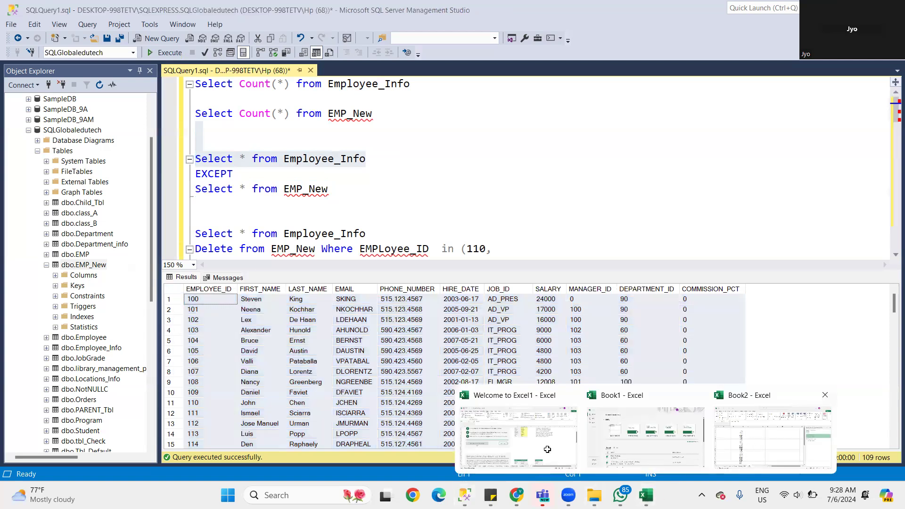
pyautogui.click(753, 450)
pyautogui.click(319, 458)
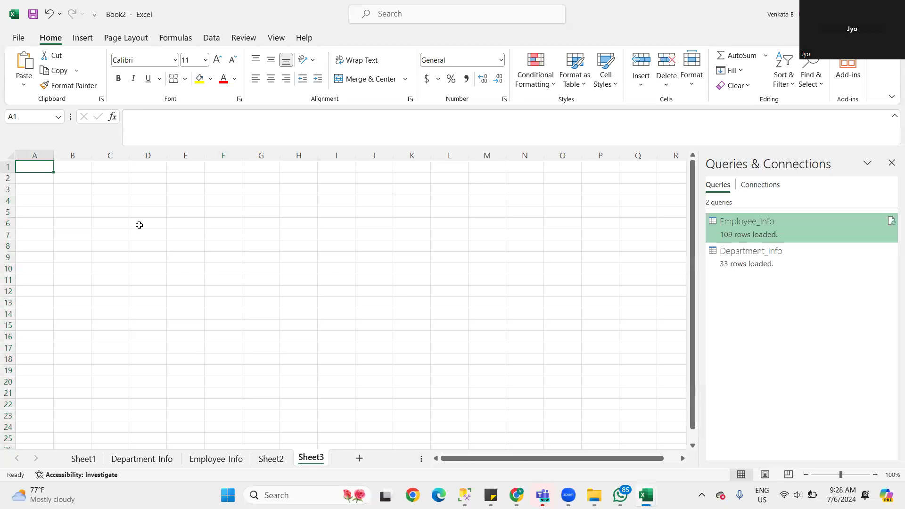
pyautogui.hotkey('ctrl', 'v')
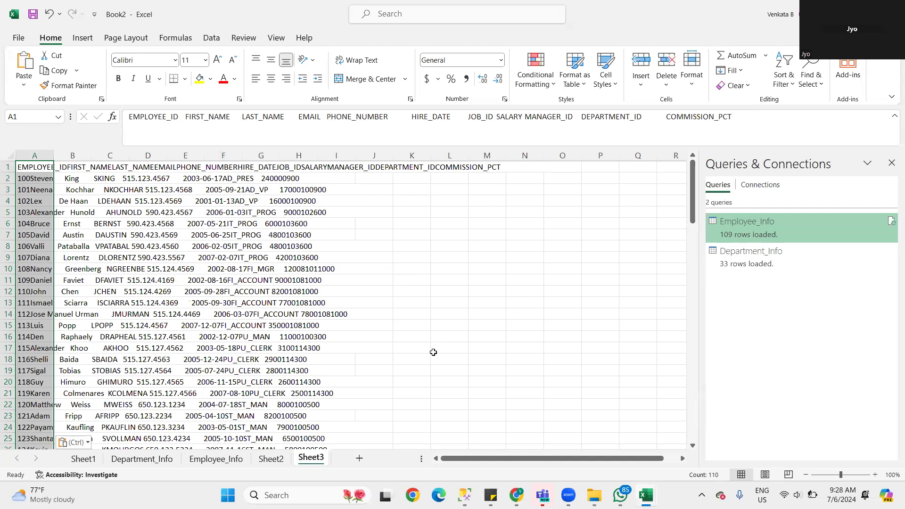
pyautogui.click(405, 359)
pyautogui.scroll(-4, 200, 244)
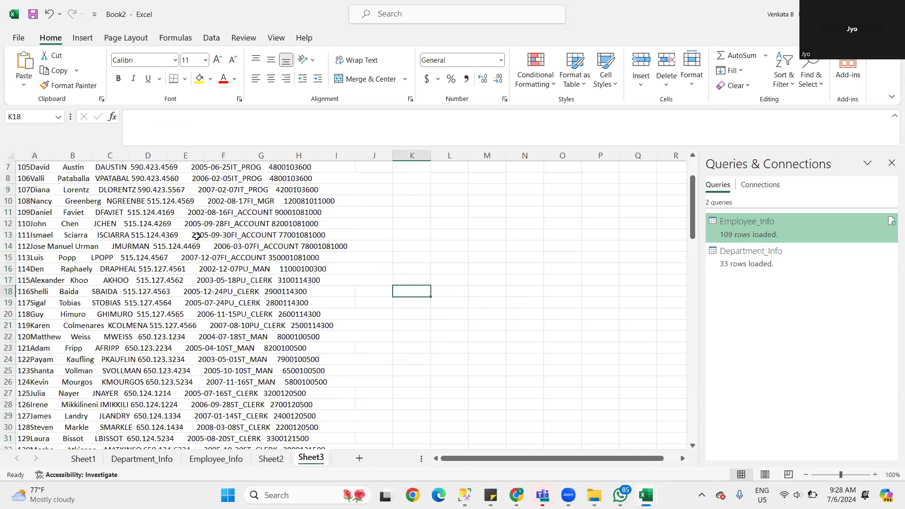
pyautogui.scroll(2, 197, 238)
pyautogui.scroll(2, 197, 236)
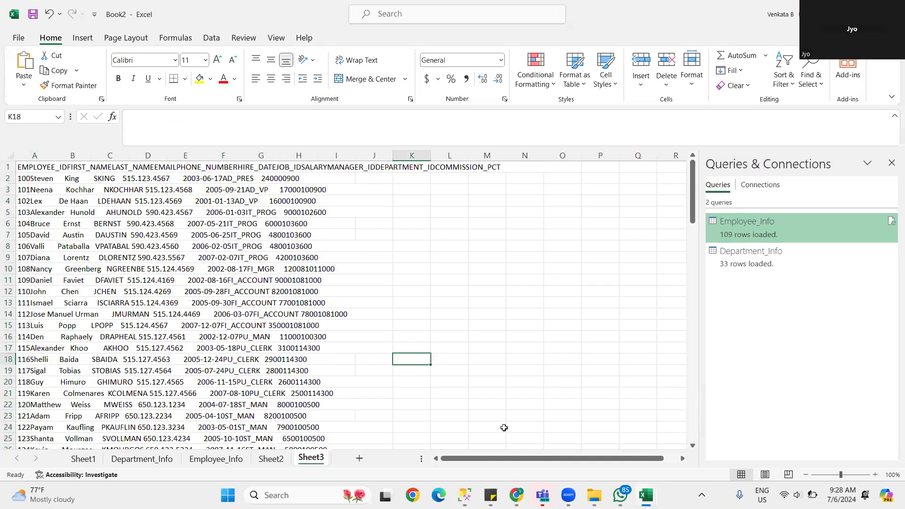
# Step: Return to SQL Server Management Studio and copy the full Employee_Info result grid with headers again
pyautogui.moveTo(621, 495)
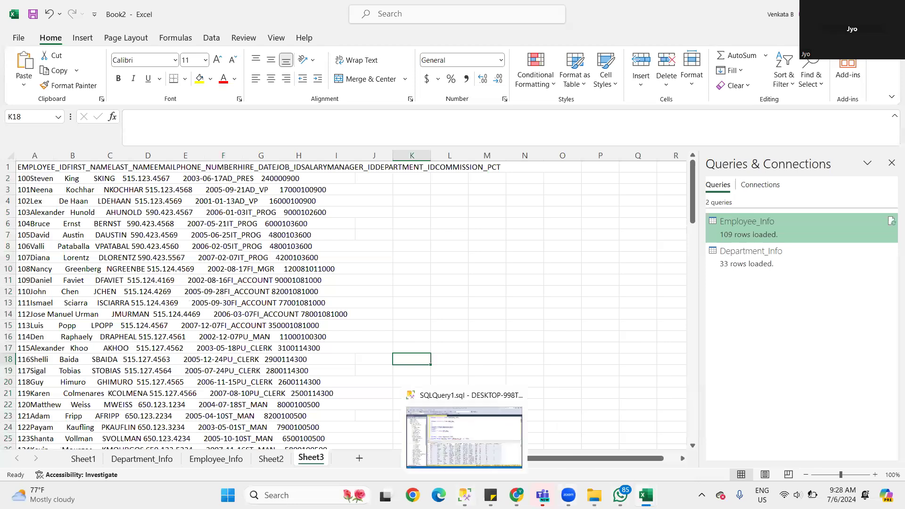
pyautogui.click(465, 495)
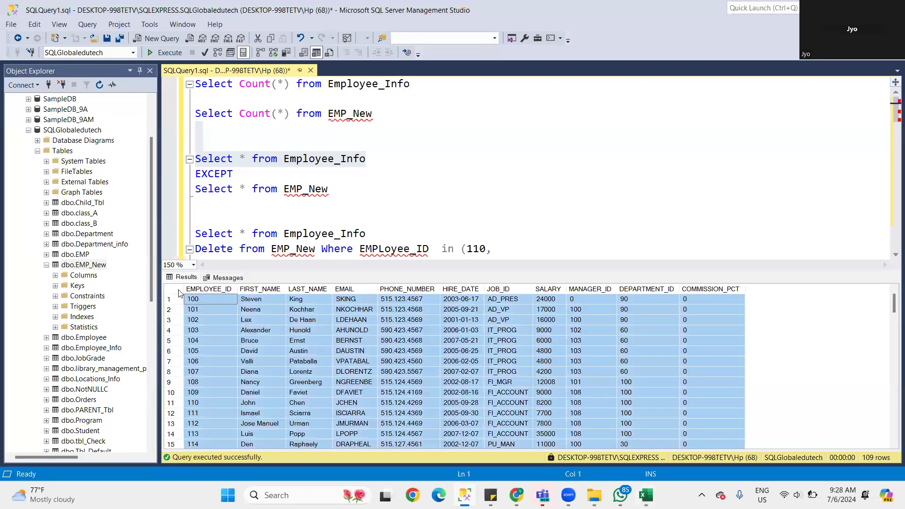
pyautogui.rightClick(180, 292)
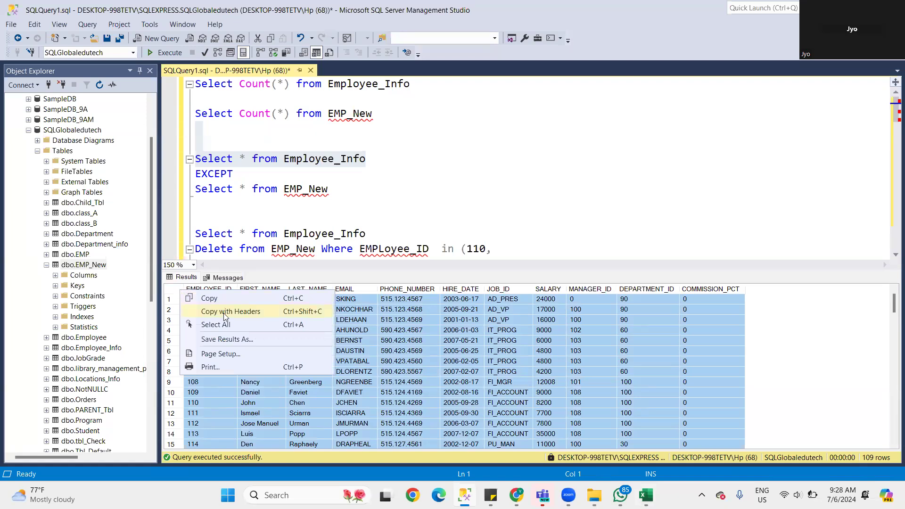
pyautogui.click(220, 308)
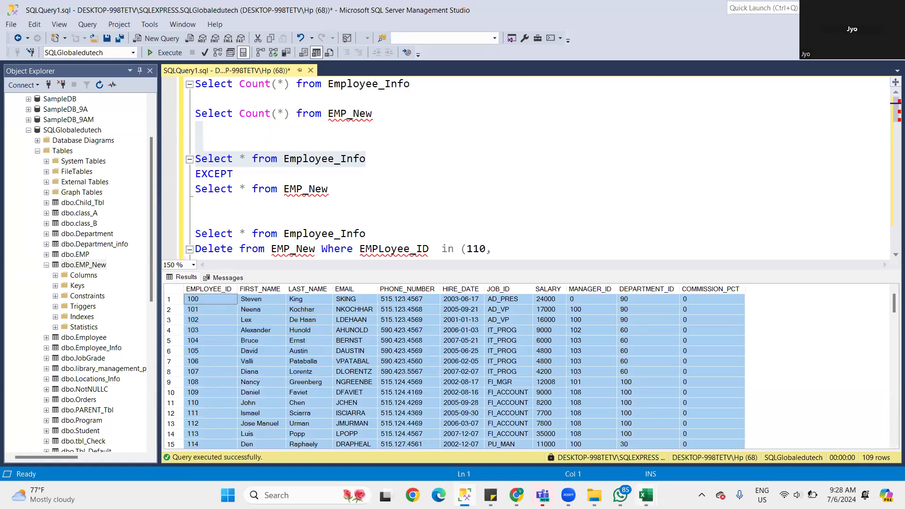
# Step: Switch to Book2 in Excel, add another new sheet, paste the copied results into it and undo the paste
pyautogui.moveTo(646, 495)
pyautogui.click(693, 441)
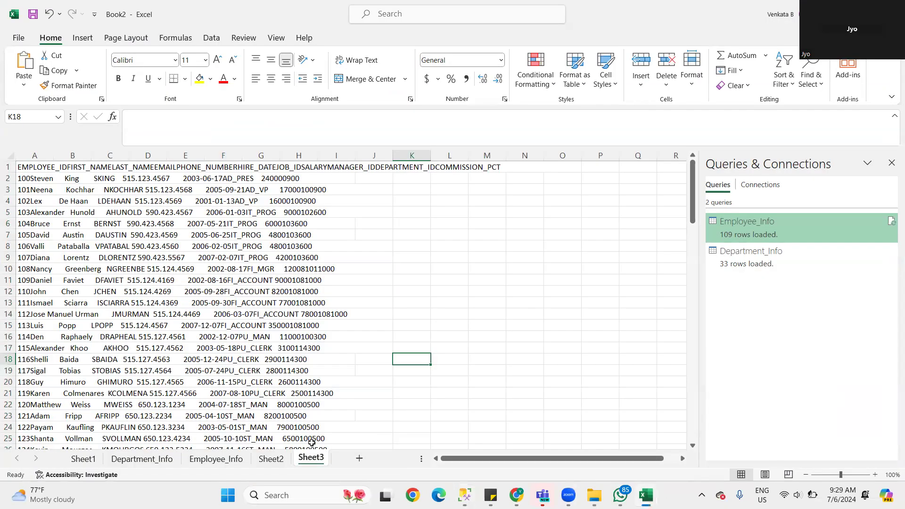
pyautogui.click(360, 458)
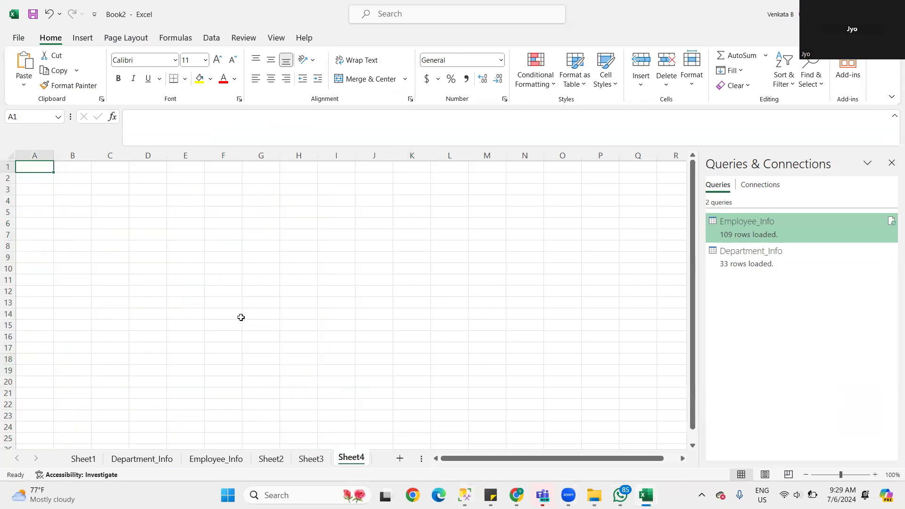
pyautogui.hotkey('ctrl', 'v')
pyautogui.hotkey('ctrl', 'z')
pyautogui.click(309, 493)
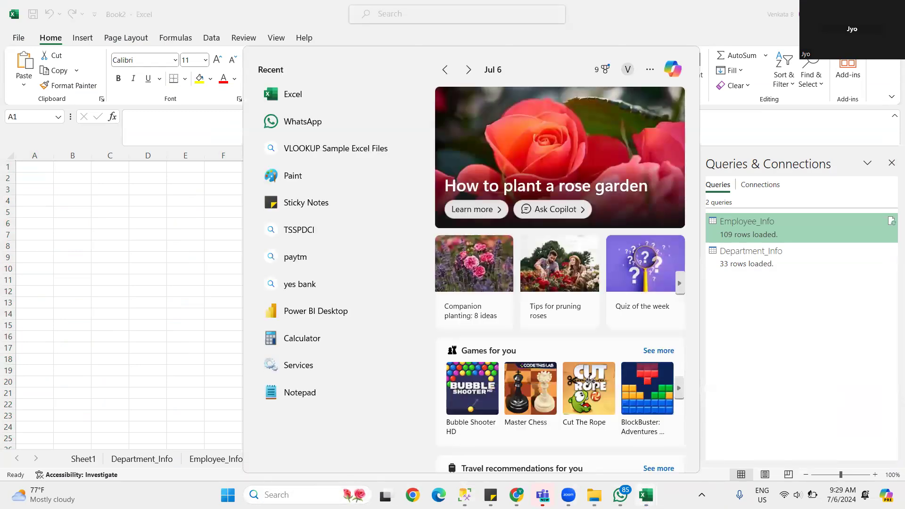
pyautogui.moveTo(646, 494)
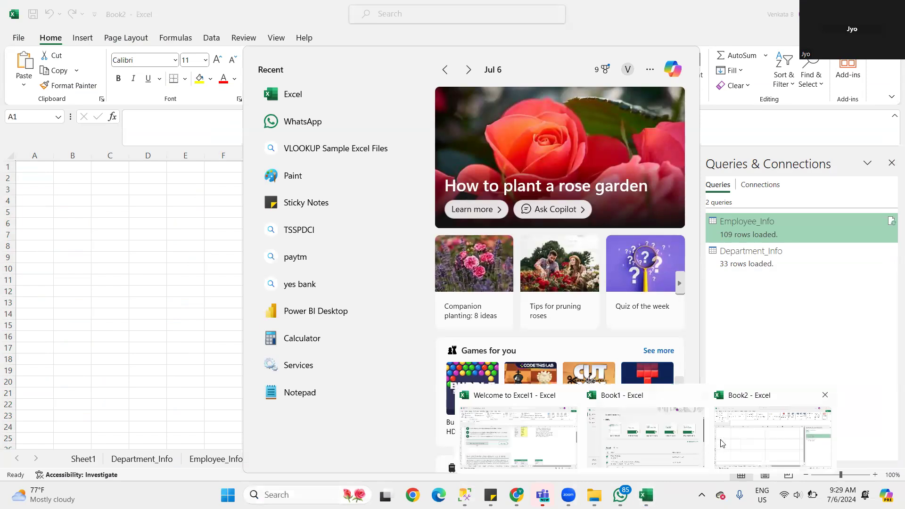
pyautogui.click(721, 444)
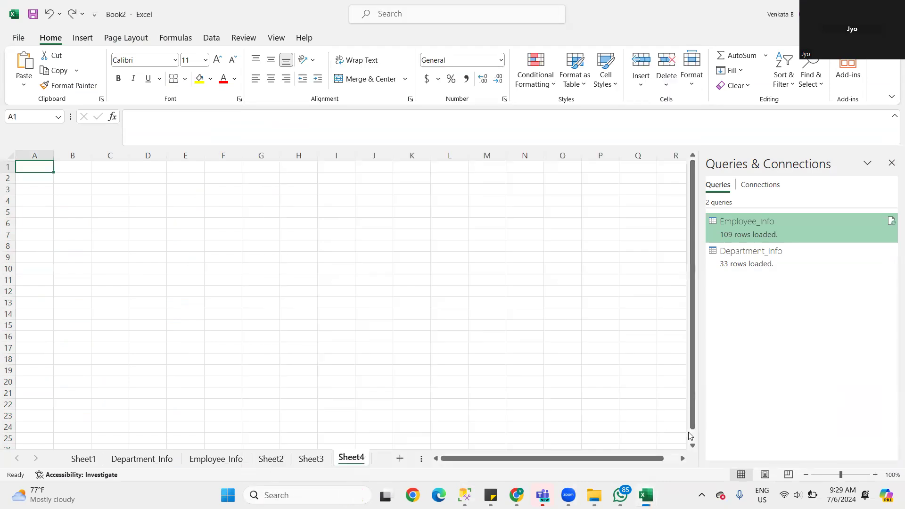
# Step: On Sheet2, replace the formula in F3 with =CONCAT(E3,"")
pyautogui.click(311, 460)
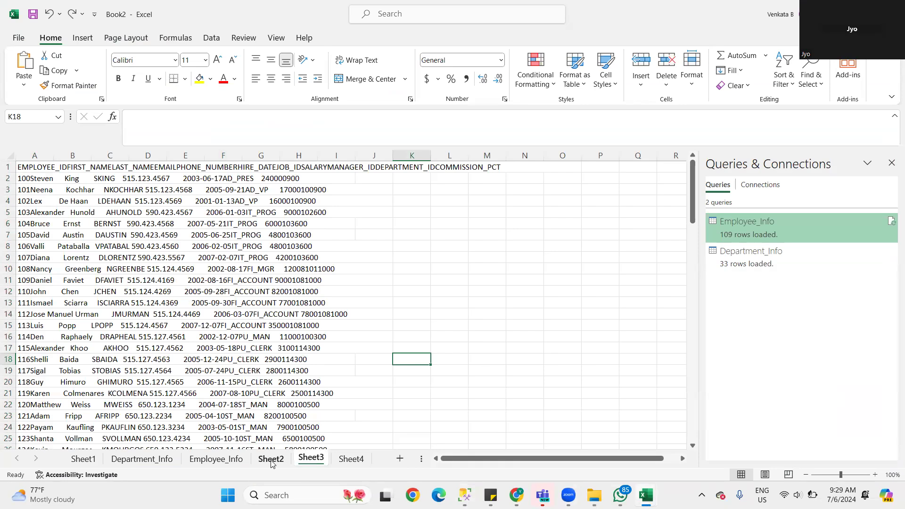
pyautogui.click(271, 460)
pyautogui.click(214, 191)
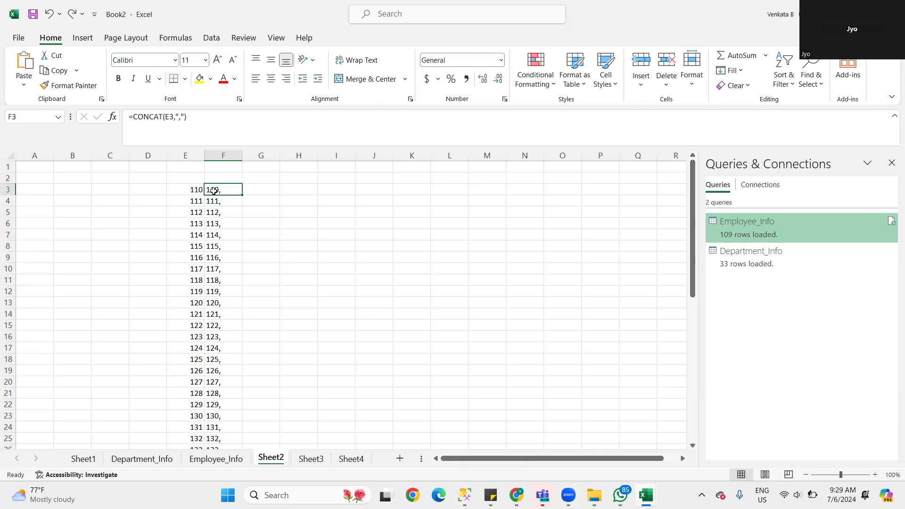
pyautogui.moveTo(133, 118); pyautogui.dragTo(294, 112)
pyautogui.press('BackSpace')
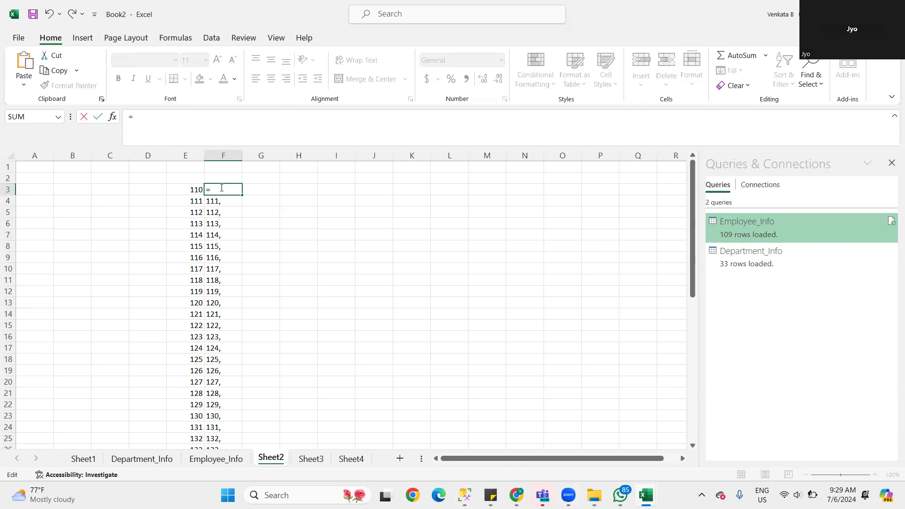
pyautogui.write('CONCAT')
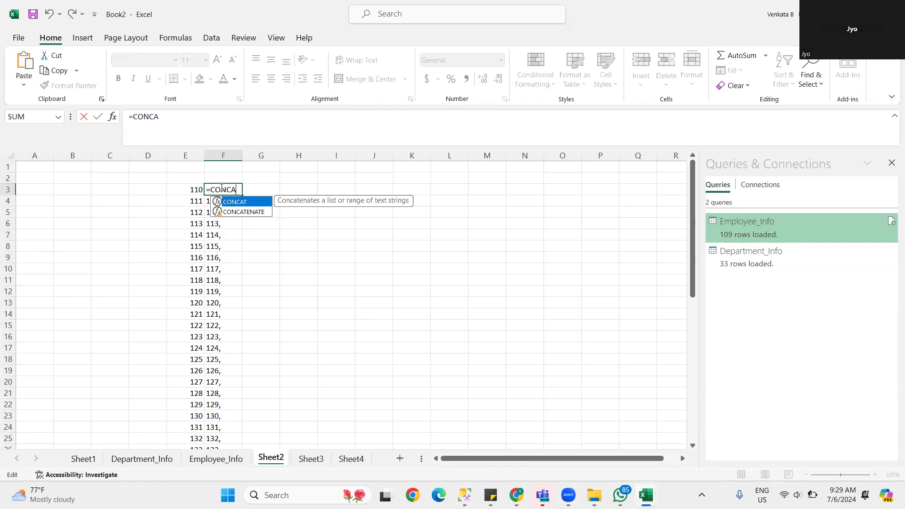
pyautogui.doubleClick(237, 204)
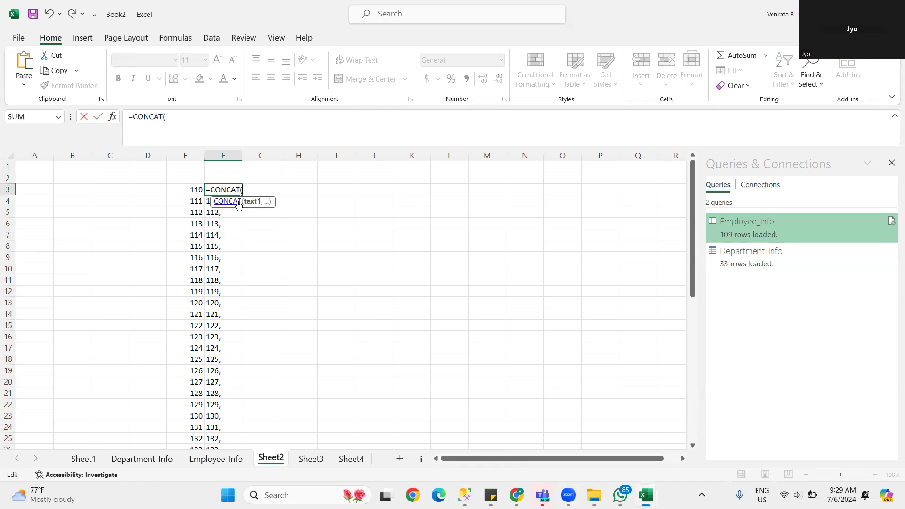
pyautogui.click(188, 188)
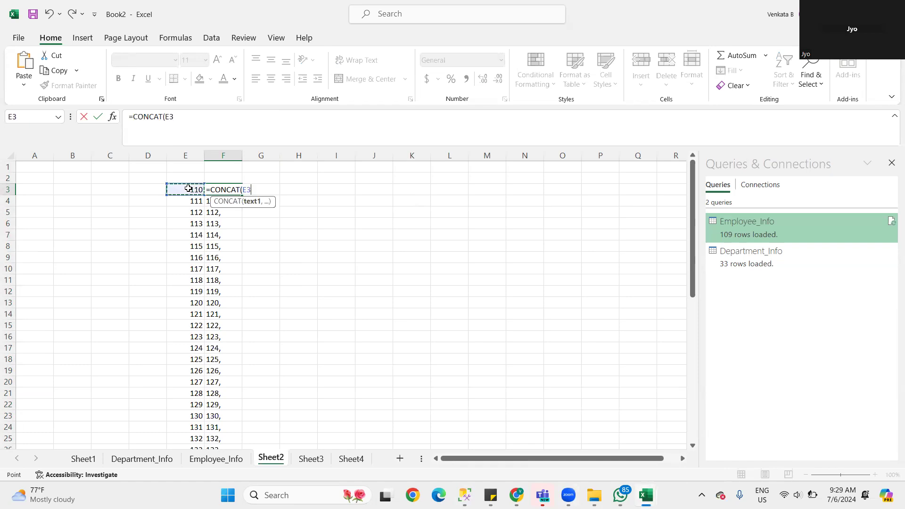
pyautogui.write(',')
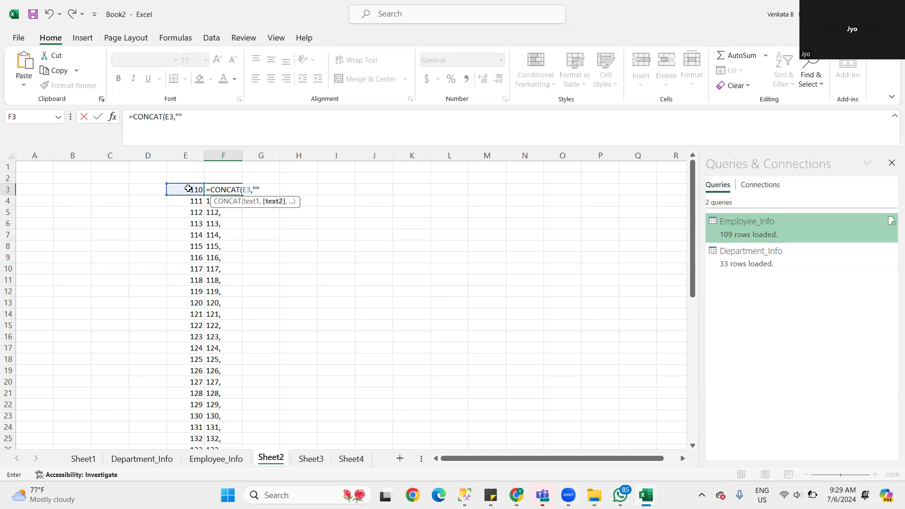
pyautogui.click(188, 189)
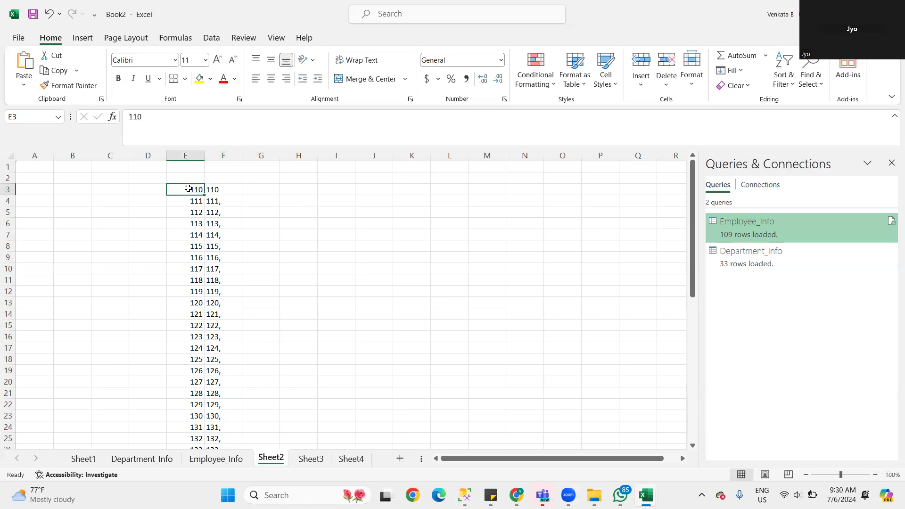
# Step: Insert a comma between the quotes of the F3 formula so it reads =CONCAT(E3,",")
pyautogui.click(232, 191)
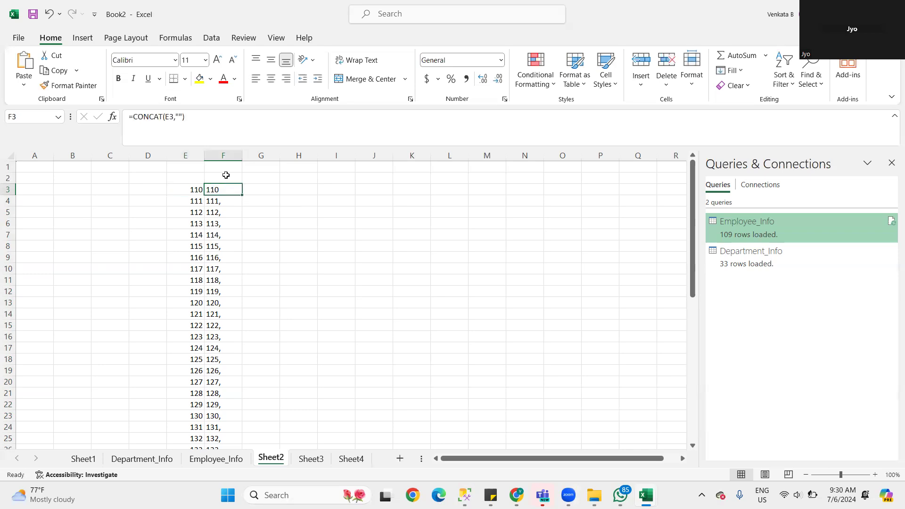
pyautogui.click(178, 117)
pyautogui.write(',')
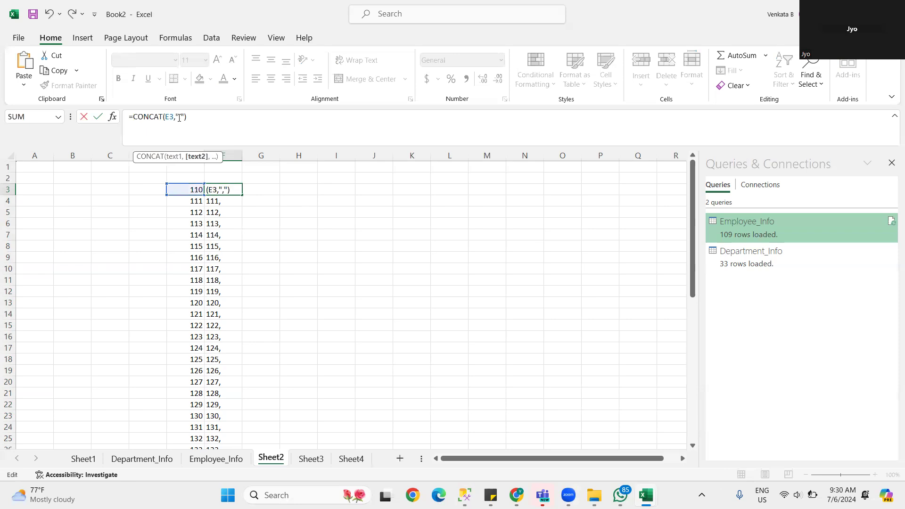
pyautogui.press('Return')
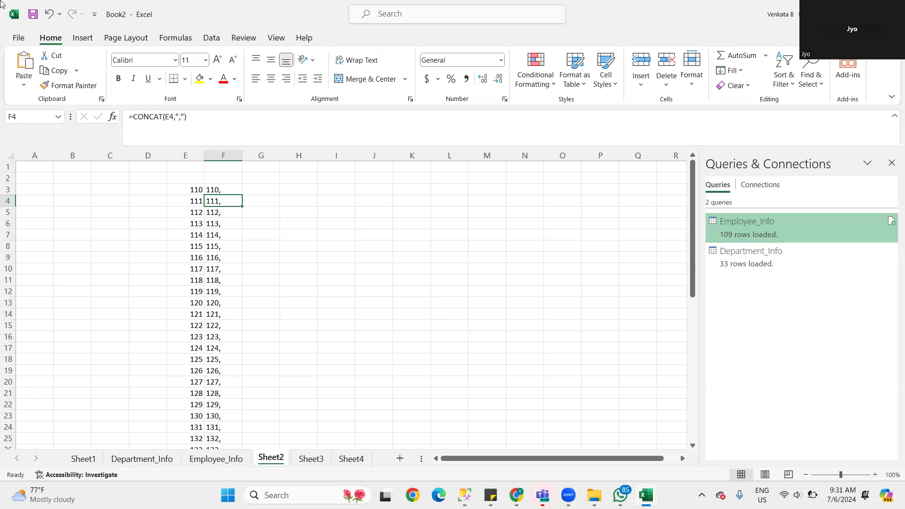
# Step: Change the function in F3 to CONCATENATE so the formula reads =CONCATENATE(E3,",")
pyautogui.click(157, 117)
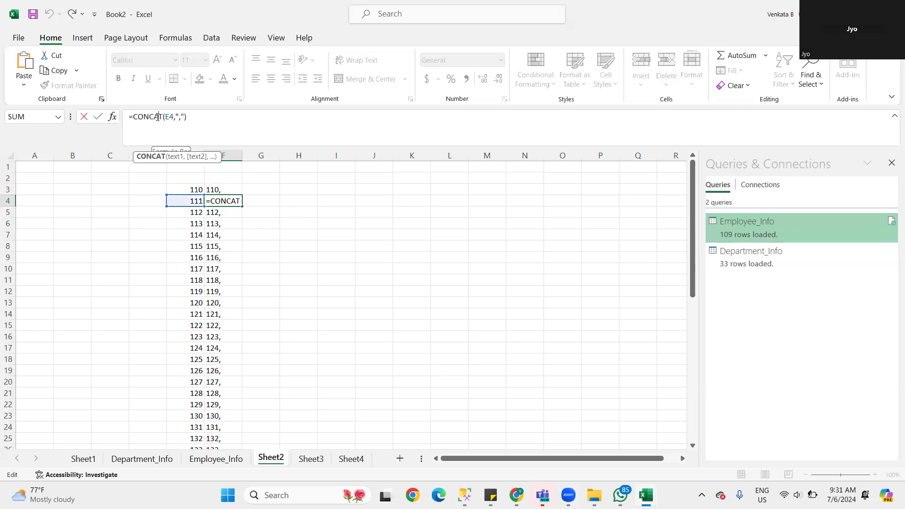
pyautogui.press('Escape')
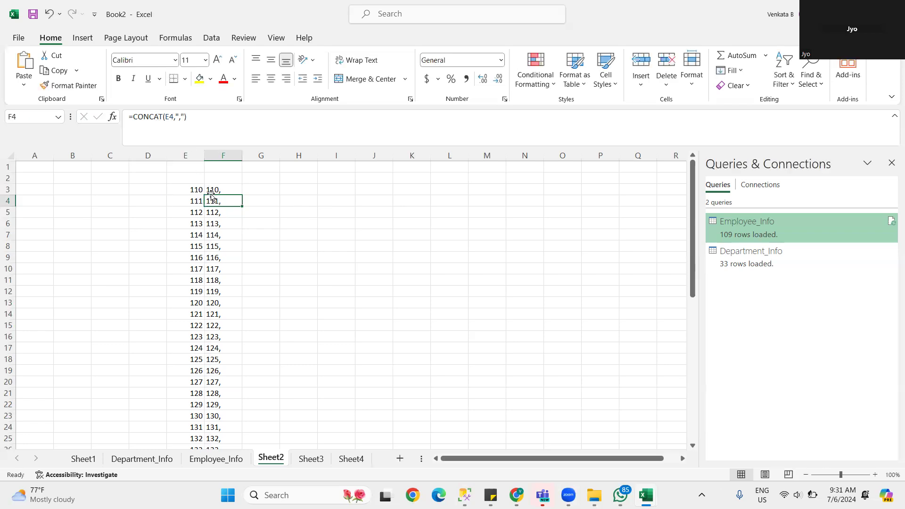
pyautogui.press('Up')
pyautogui.doubleClick(155, 126)
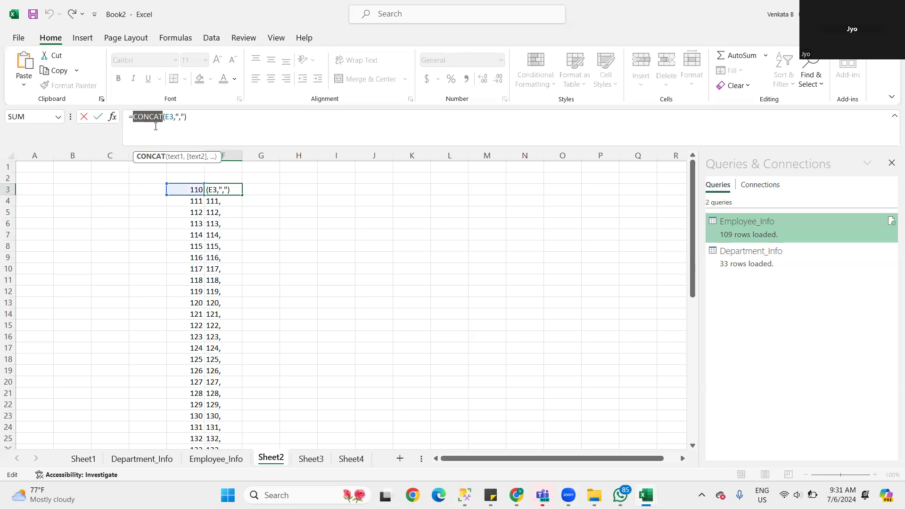
pyautogui.write('CONC')
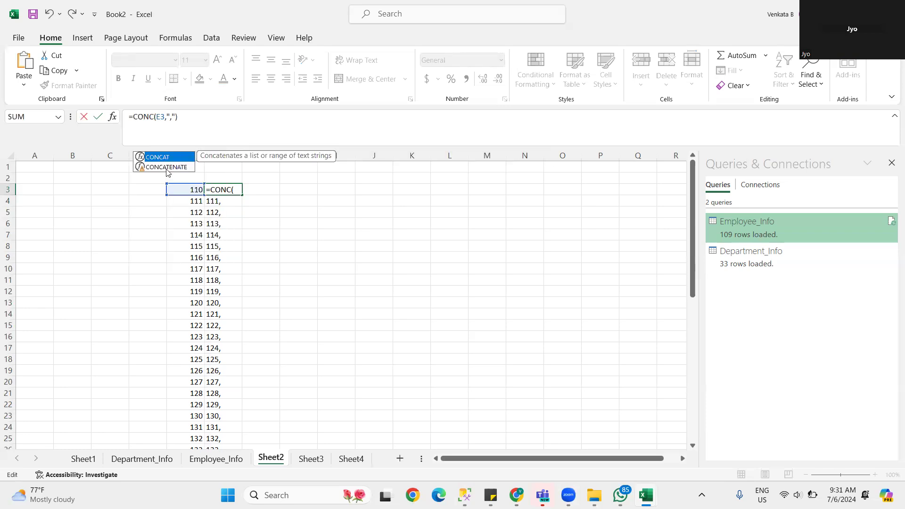
pyautogui.doubleClick(169, 168)
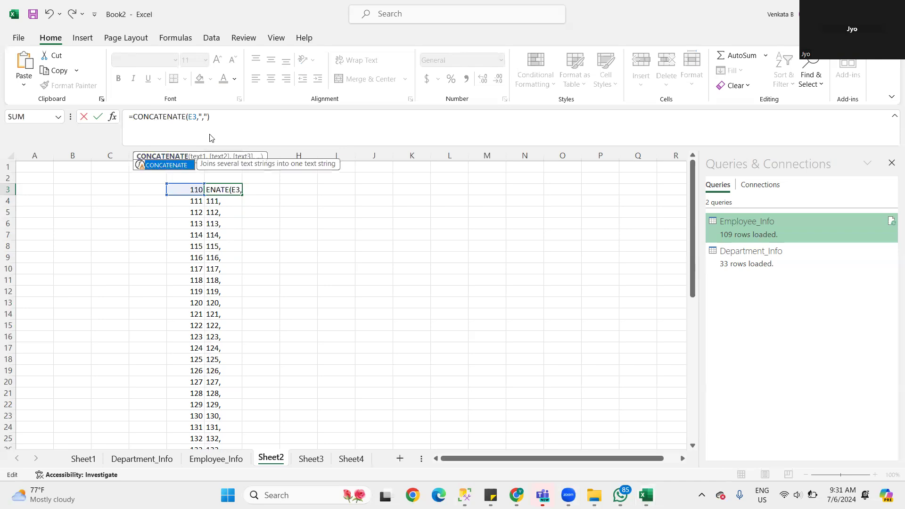
pyautogui.click(223, 126)
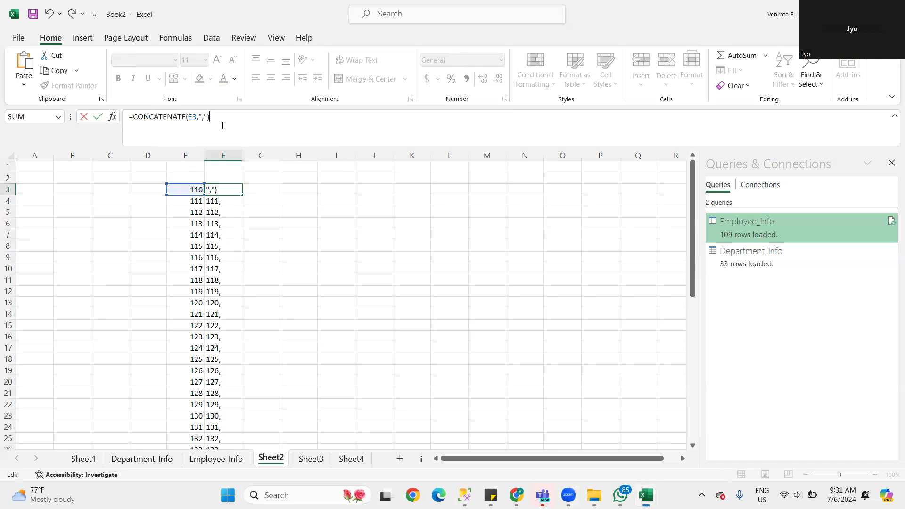
pyautogui.click(99, 119)
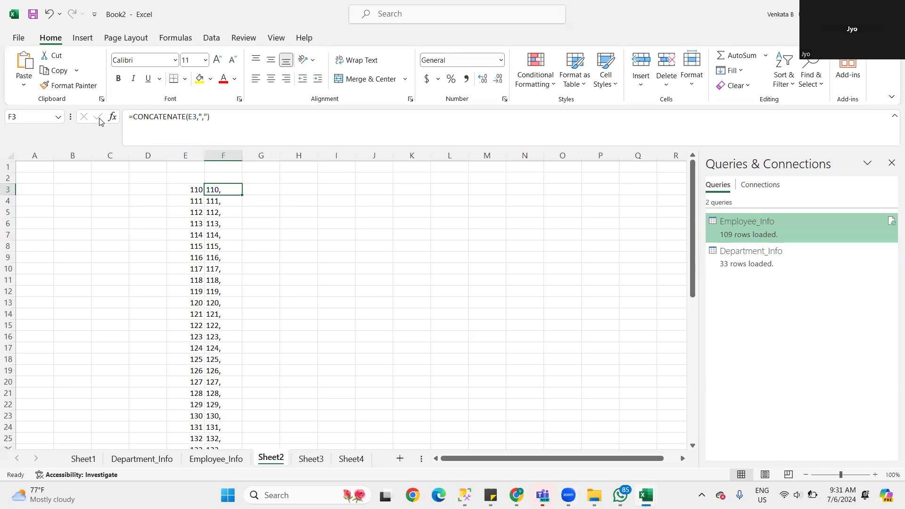
# Step: Fill the F3 CONCATENATE formula down column F for all listed IDs, and switch back to SQL Server Management Studio
pyautogui.moveTo(241, 193); pyautogui.dragTo(241, 194)
pyautogui.doubleClick(241, 193)
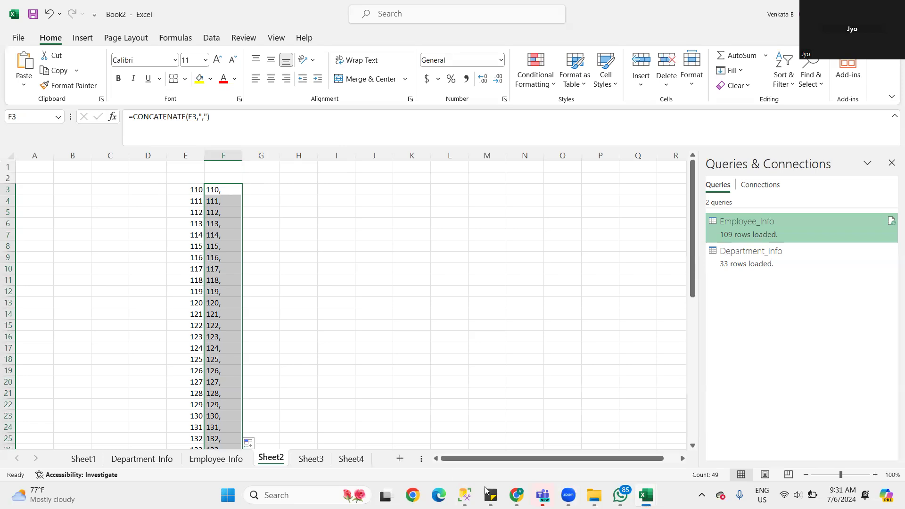
pyautogui.moveTo(465, 496)
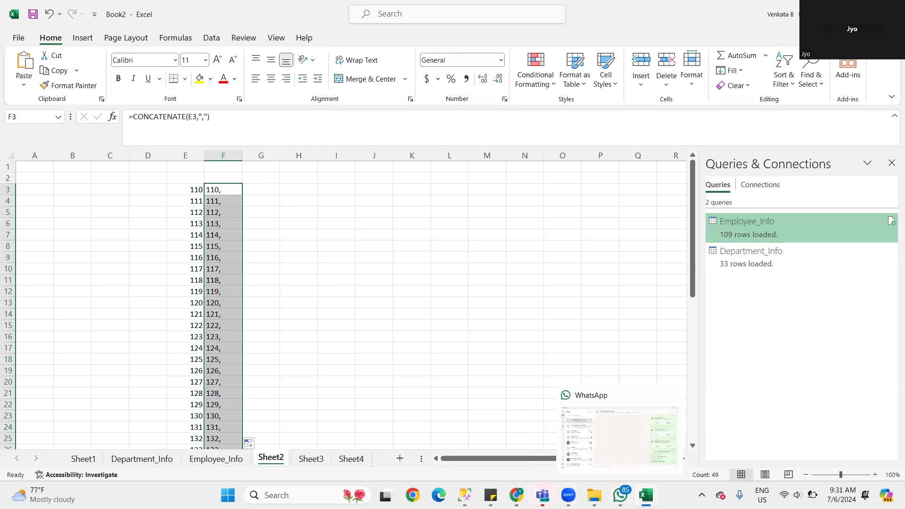
pyautogui.click(464, 495)
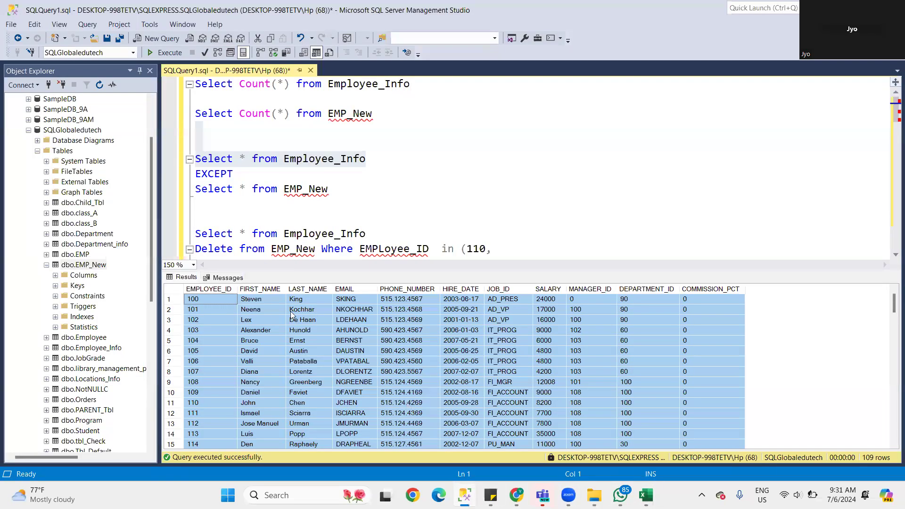
# Step: Copy the entire EMAIL column from the query results
pyautogui.click(261, 299)
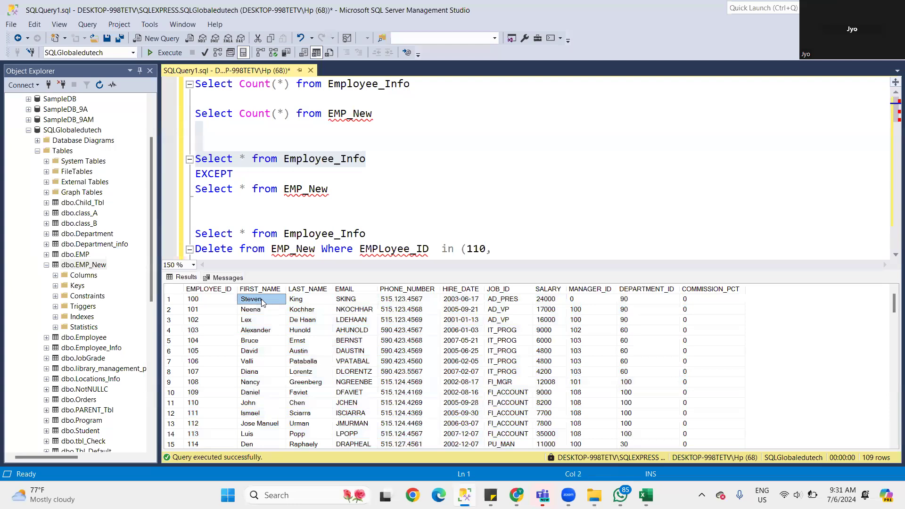
pyautogui.click(259, 414)
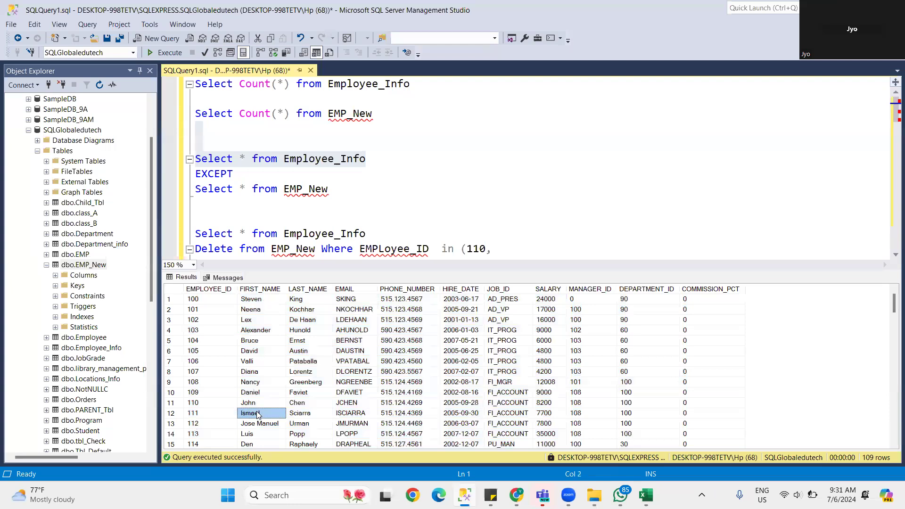
pyautogui.click(255, 299)
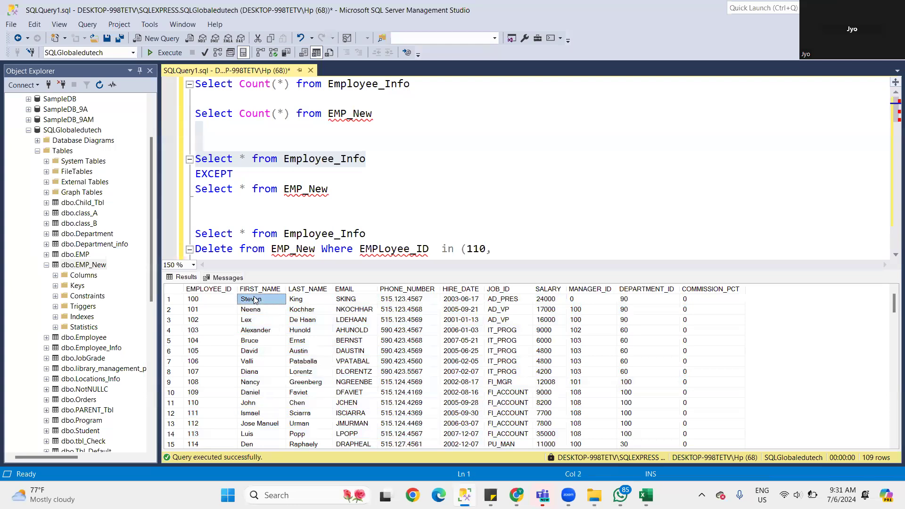
pyautogui.keyDown('shift'); pyautogui.click(259, 442); pyautogui.keyUp('shift')
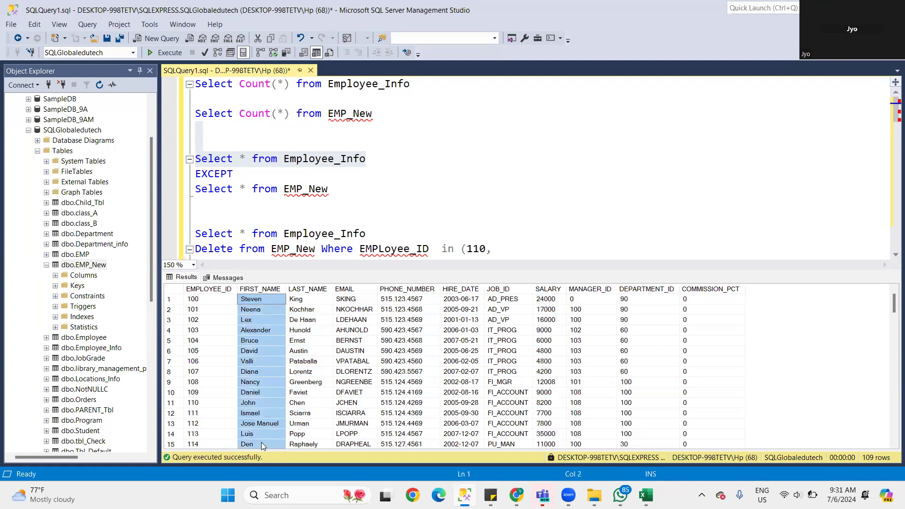
pyautogui.click(347, 290)
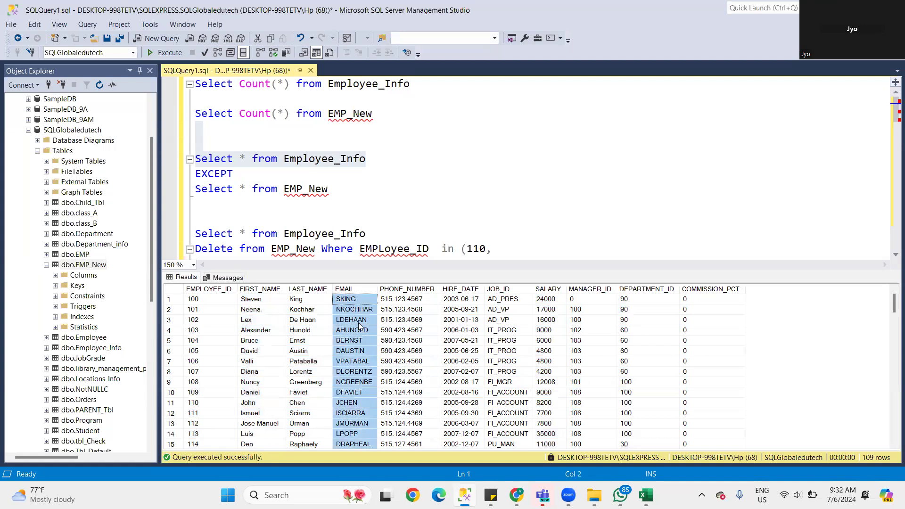
pyautogui.scroll(-20, 342, 316)
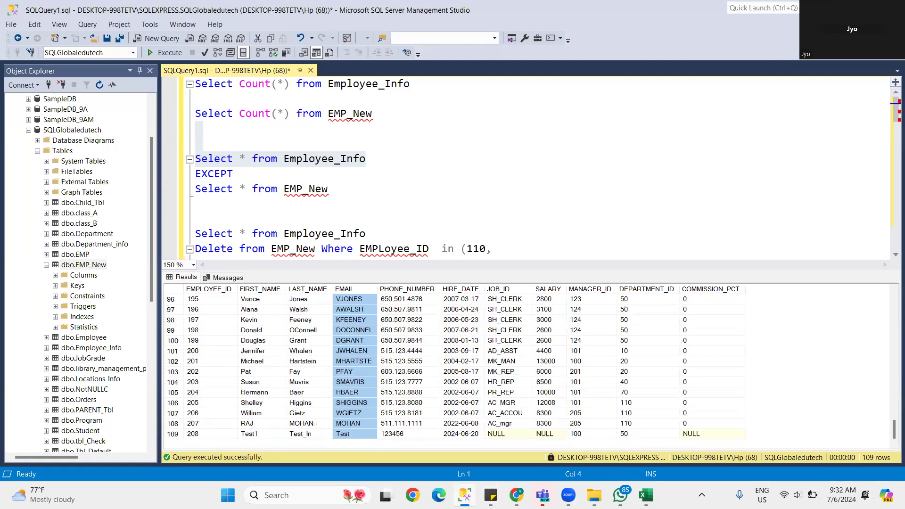
# Step: Switch to Excel, paste the copied column into Sheet2 starting at G3, and autofit column G
pyautogui.click(646, 496)
pyautogui.click(754, 444)
pyautogui.click(251, 188)
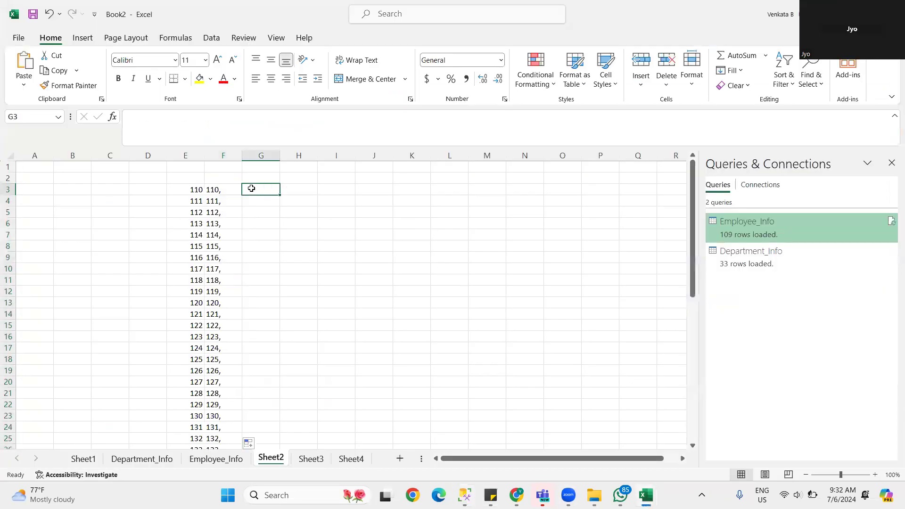
pyautogui.hotkey('ctrl', 'v')
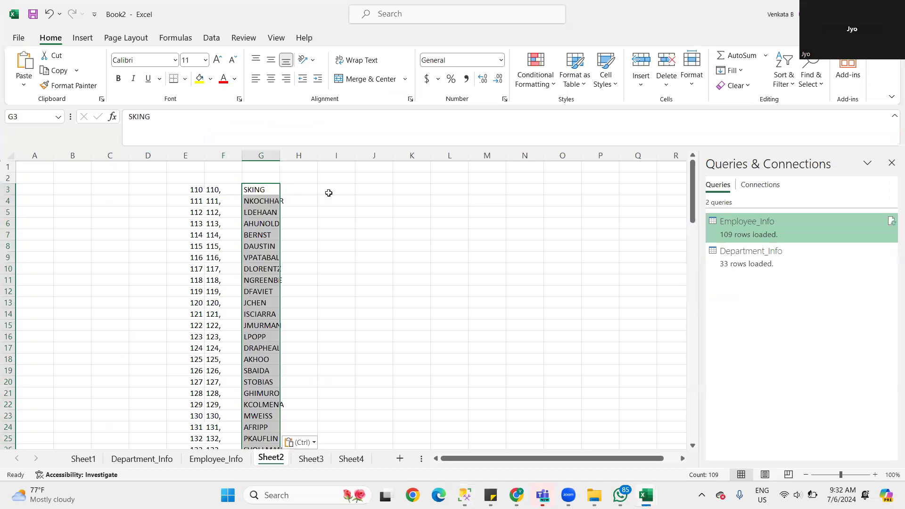
pyautogui.doubleClick(280, 152)
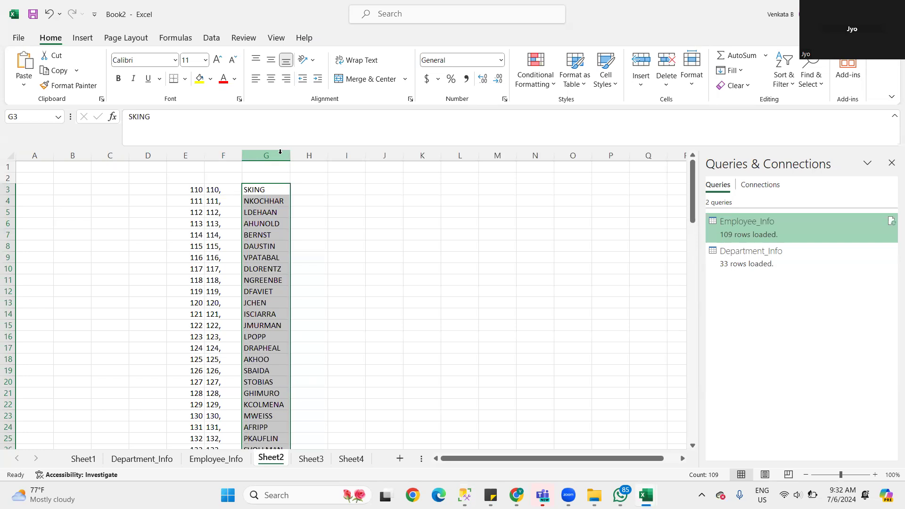
pyautogui.click(317, 177)
pyautogui.click(316, 197)
pyautogui.click(313, 188)
pyautogui.write('D=')
pyautogui.press('BackSpace')
pyautogui.press('BackSpace')
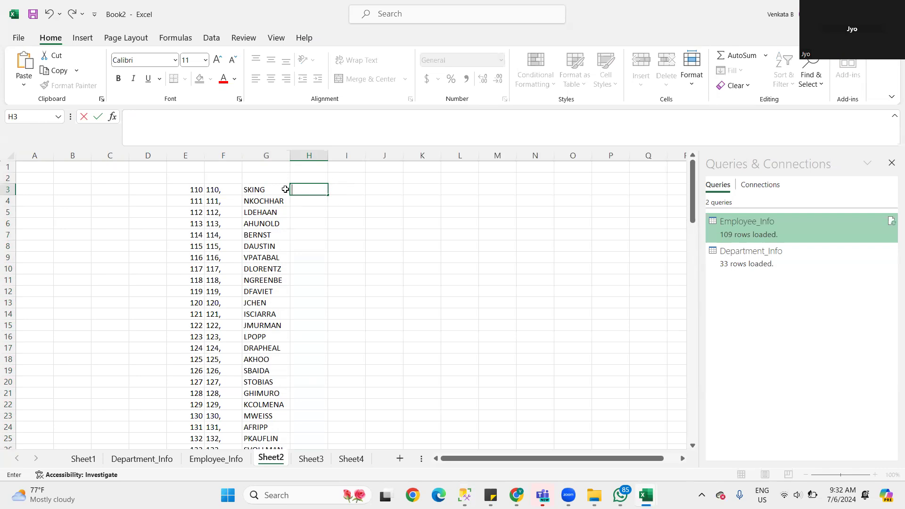
# Step: Copy the value of G3 into cell H2
pyautogui.click(261, 190)
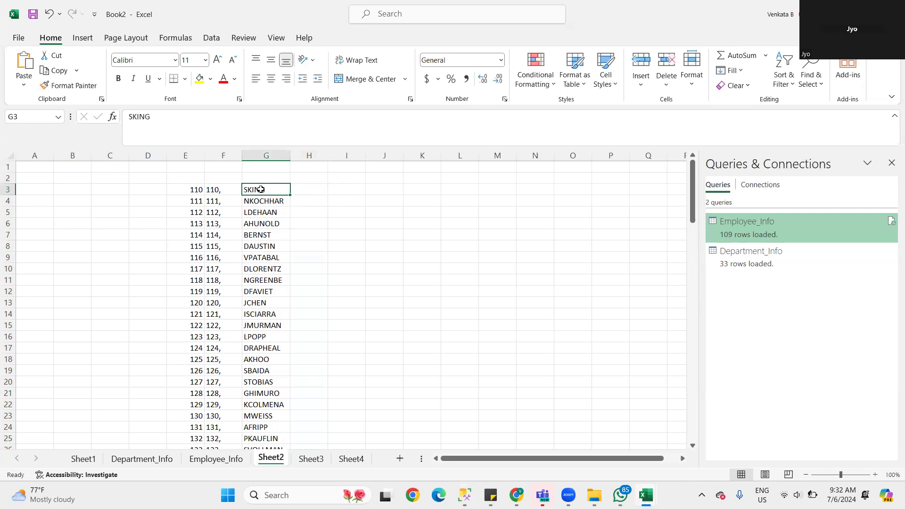
pyautogui.hotkey('ctrl', 'c')
pyautogui.click(315, 179)
pyautogui.hotkey('ctrl', 'v')
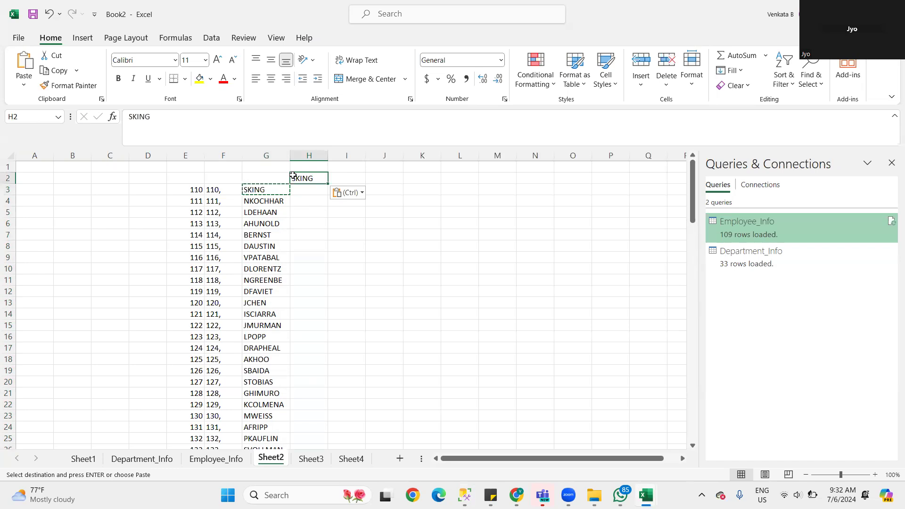
pyautogui.press('Escape')
# Step: Add a single quote before and after the text in H2
pyautogui.doubleClick(308, 177)
pyautogui.write("'")
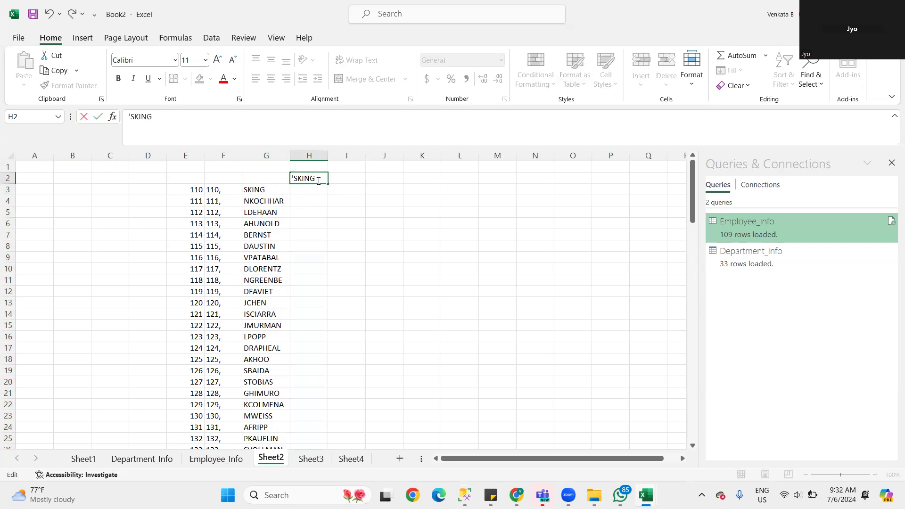
pyautogui.write("'")
pyautogui.click(324, 202)
pyautogui.click(291, 179)
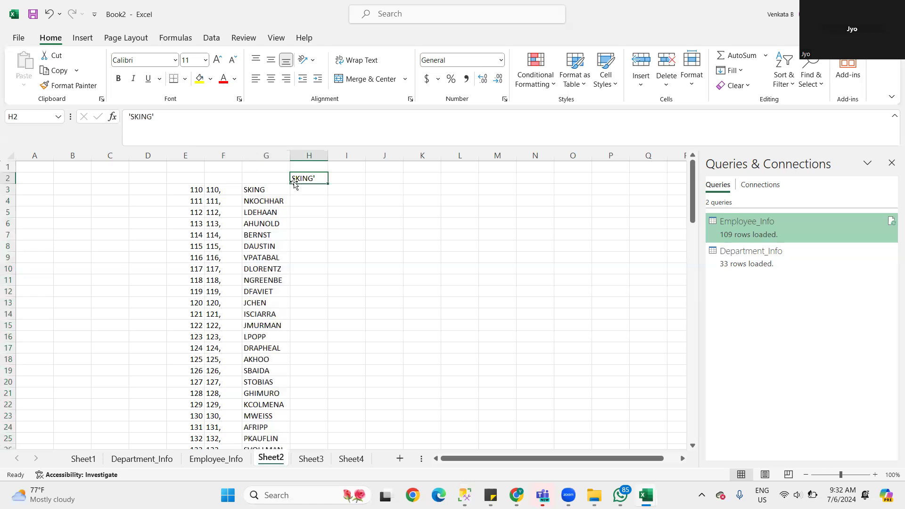
pyautogui.doubleClick(292, 177)
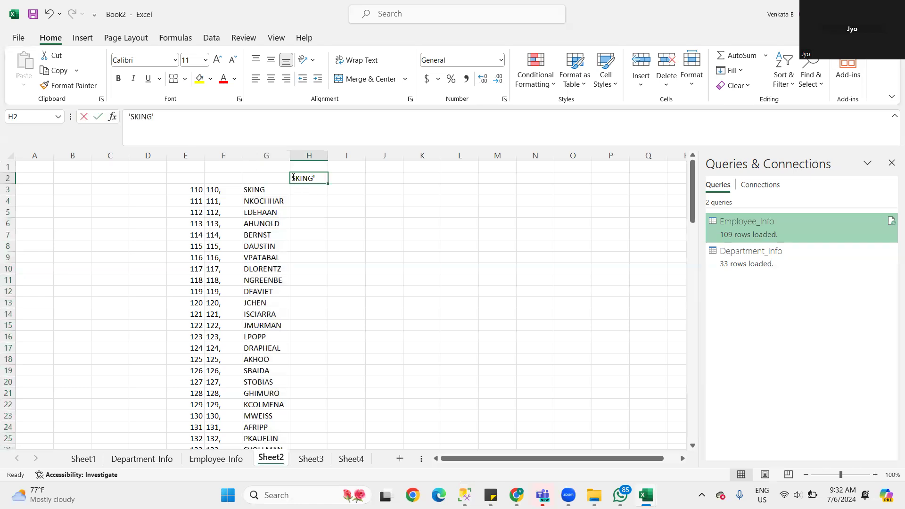
pyautogui.click(338, 225)
# Step: Center the content of H2 horizontally and vertically, and widen column H
pyautogui.click(303, 177)
pyautogui.click(273, 80)
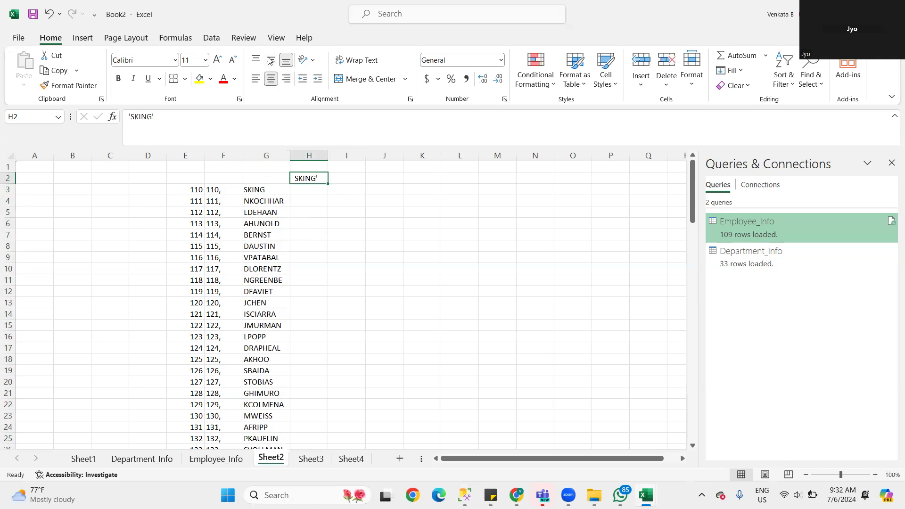
pyautogui.click(324, 192)
pyautogui.doubleClick(294, 178)
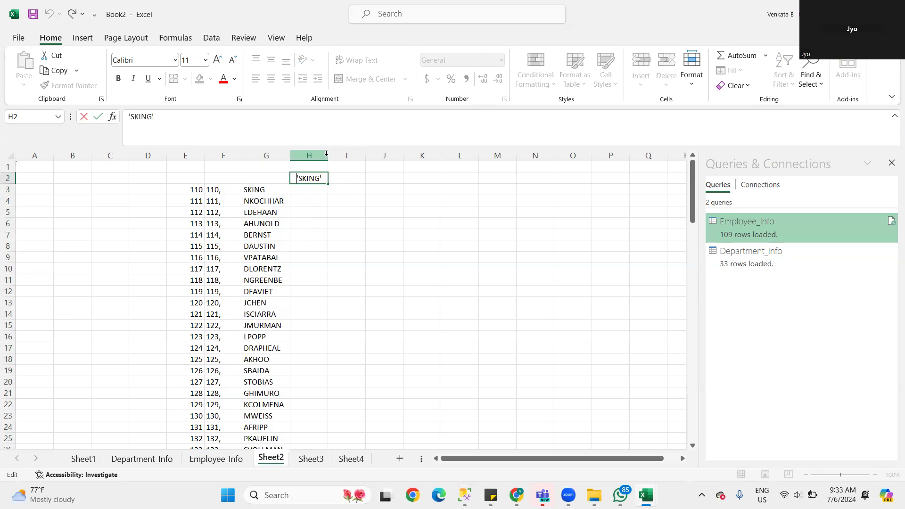
pyautogui.click(325, 155)
pyautogui.moveTo(327, 156); pyautogui.dragTo(366, 156)
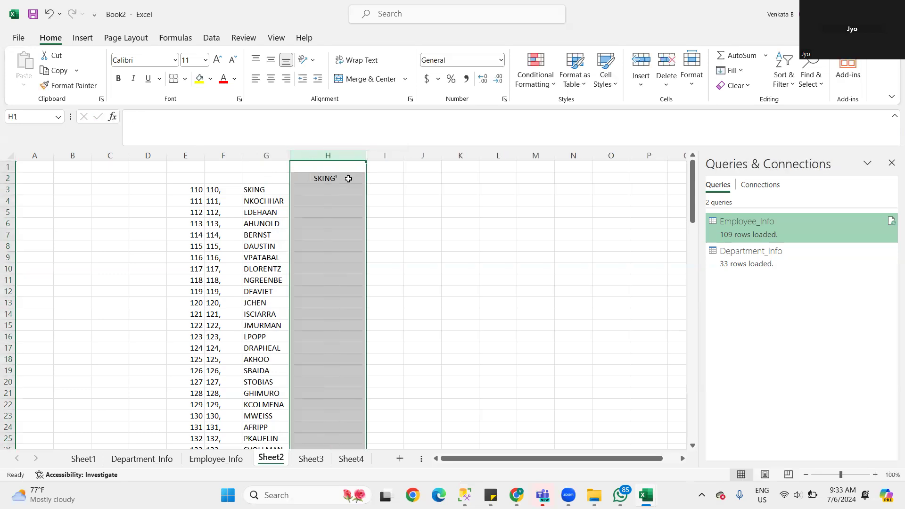
# Step: Compare how H2's leading single quote appears in the cell, in edit mode and in the formula bar
pyautogui.click(317, 186)
pyautogui.click(295, 178)
pyautogui.doubleClick(295, 178)
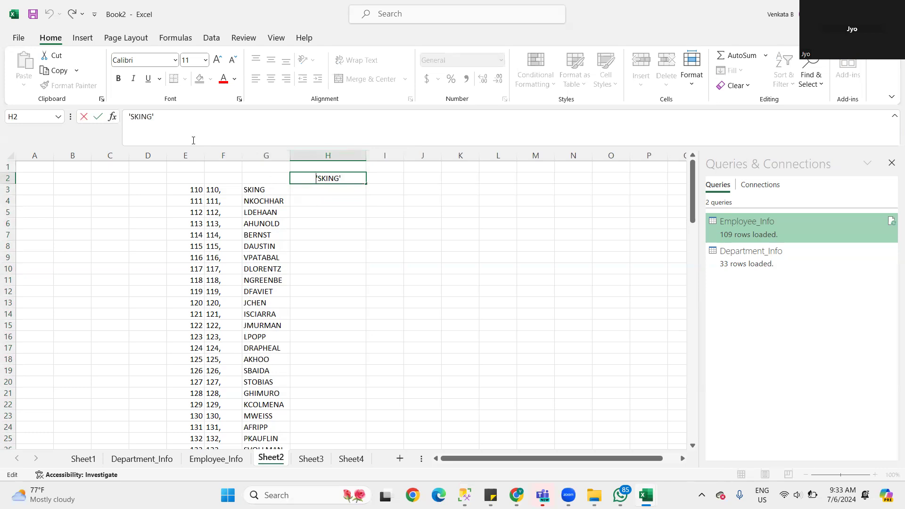
pyautogui.click(329, 213)
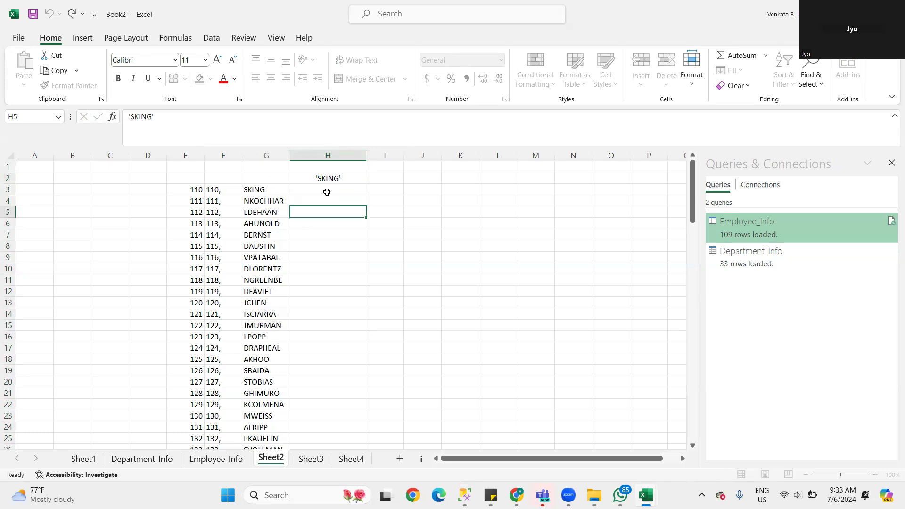
pyautogui.click(326, 180)
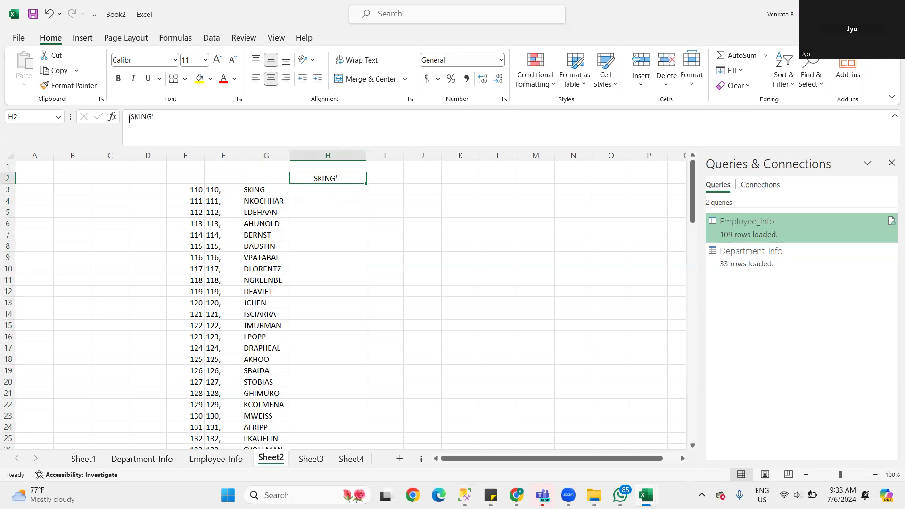
pyautogui.moveTo(129, 116); pyautogui.dragTo(129, 115)
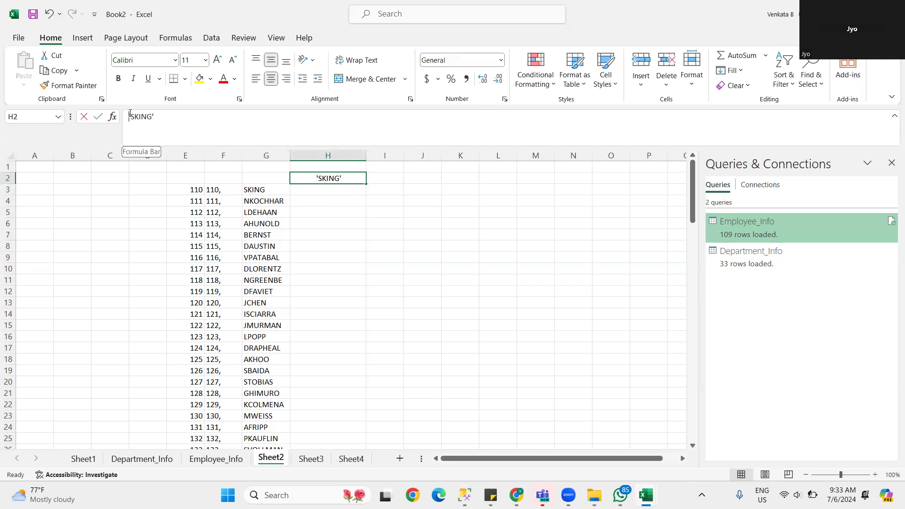
pyautogui.doubleClick(312, 191)
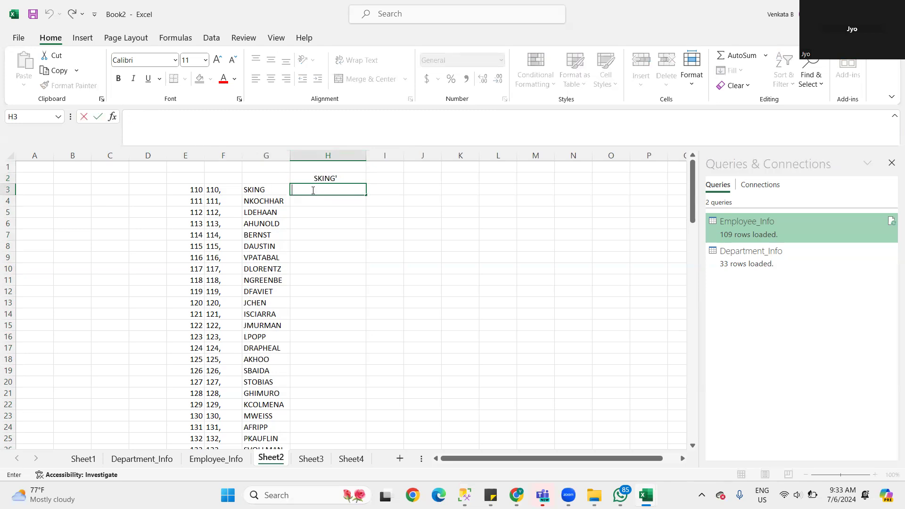
pyautogui.write('=conc')
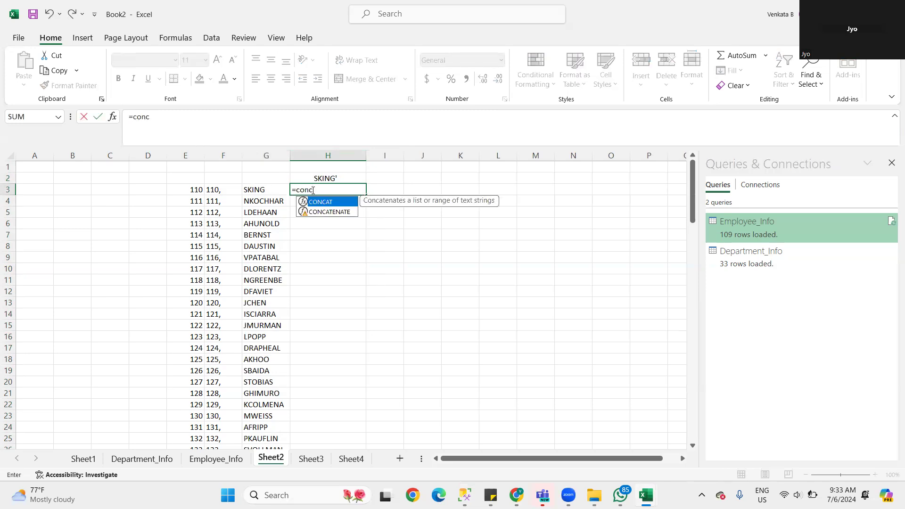
pyautogui.doubleClick(333, 213)
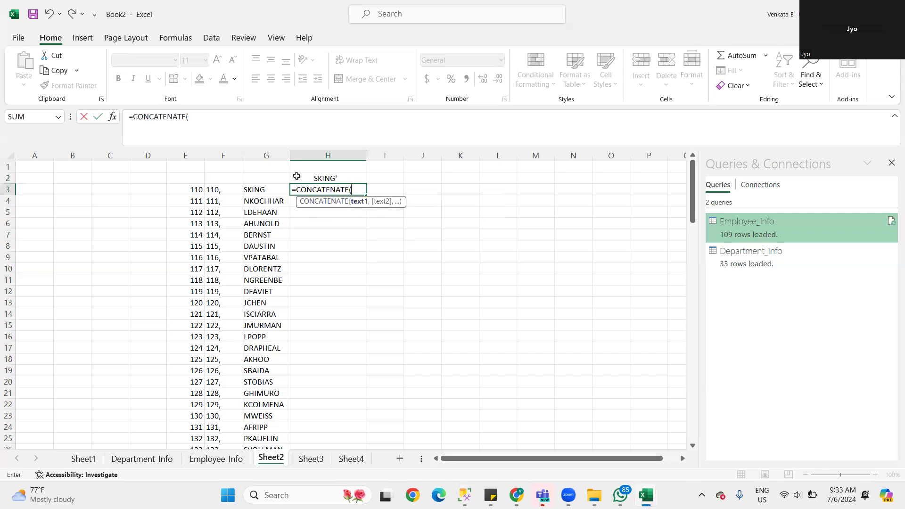
pyautogui.click(328, 177)
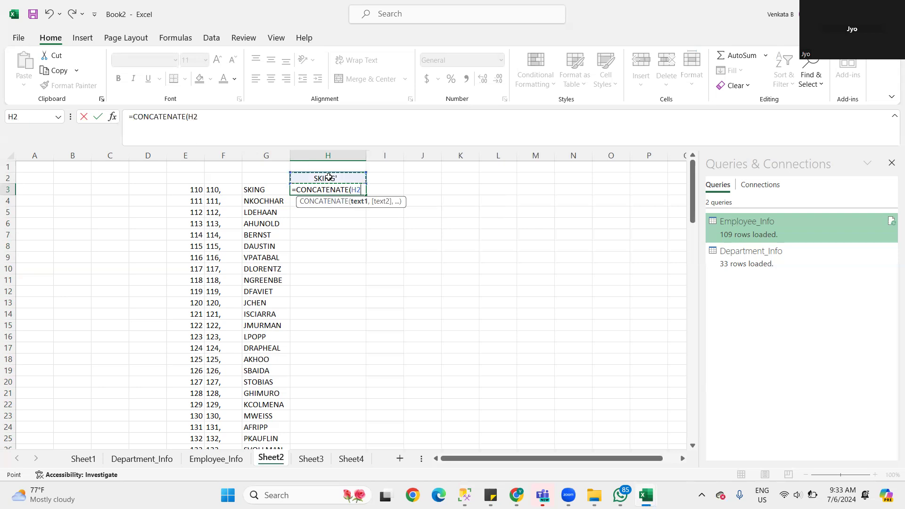
pyautogui.press('Escape')
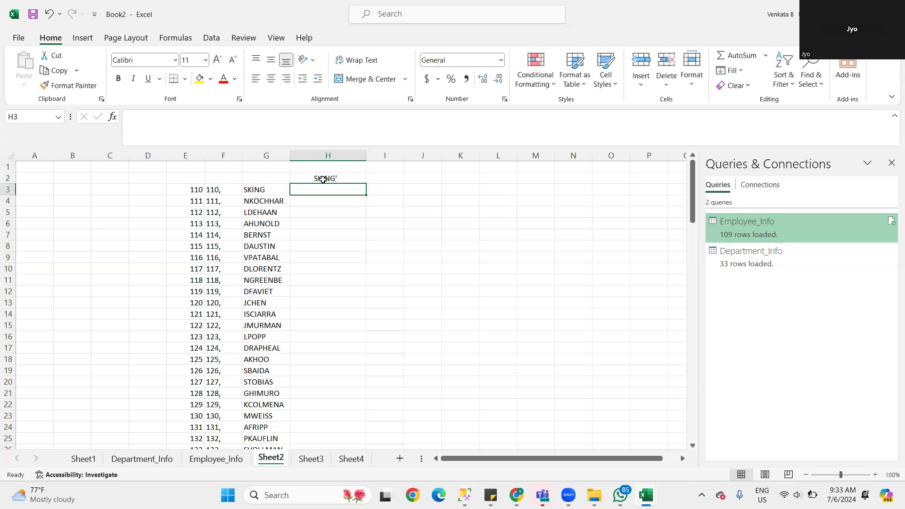
pyautogui.click(308, 182)
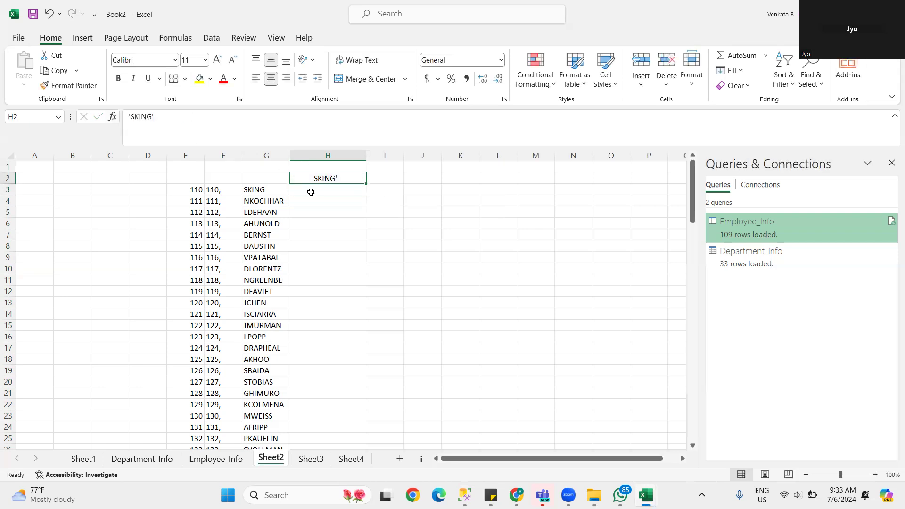
pyautogui.click(130, 116)
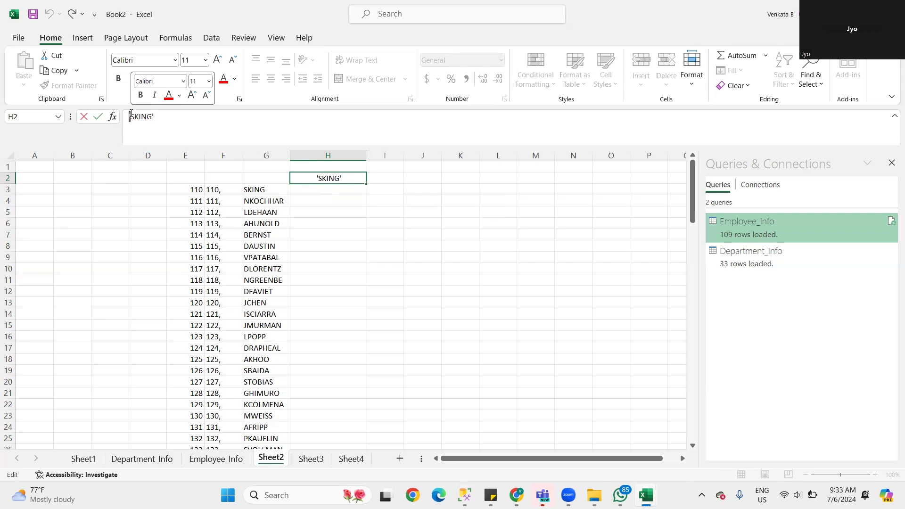
# Step: Enter the formula =CONCATENATE("'",G3,"") in H3
pyautogui.doubleClick(312, 191)
pyautogui.write('=concat')
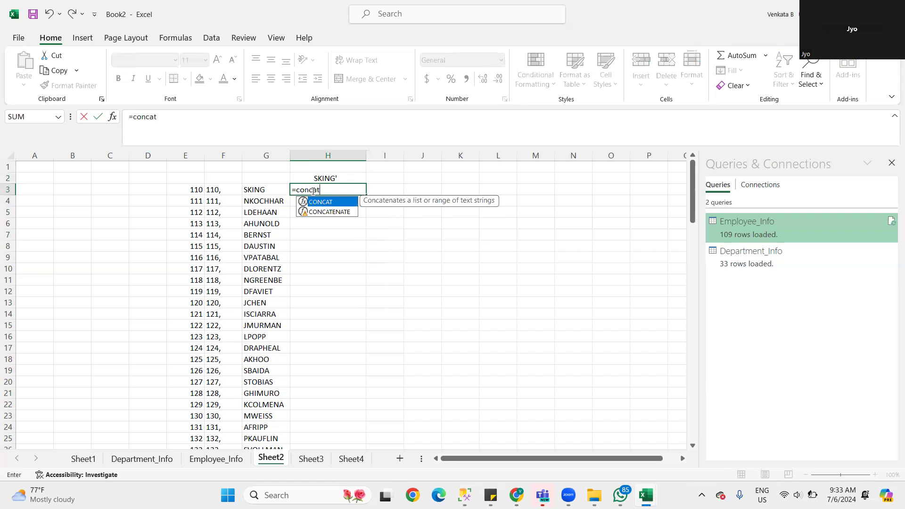
pyautogui.doubleClick(341, 212)
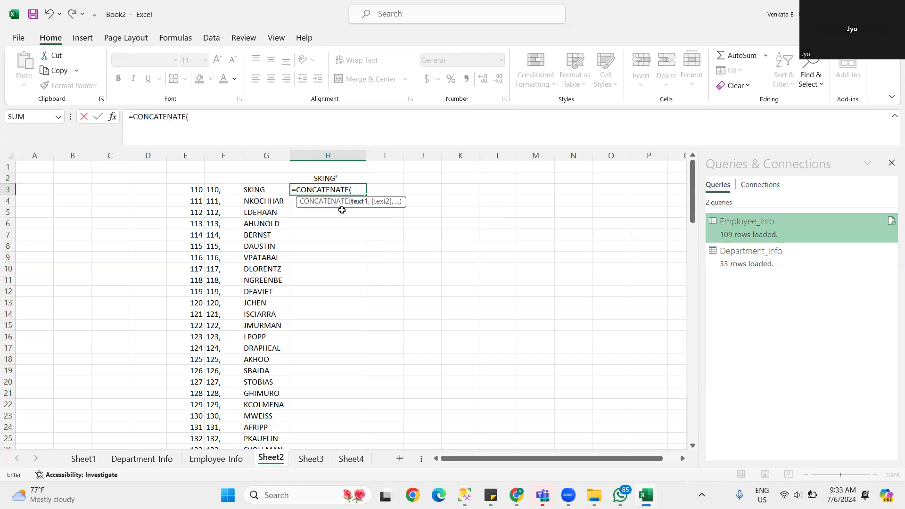
pyautogui.write('"\'",')
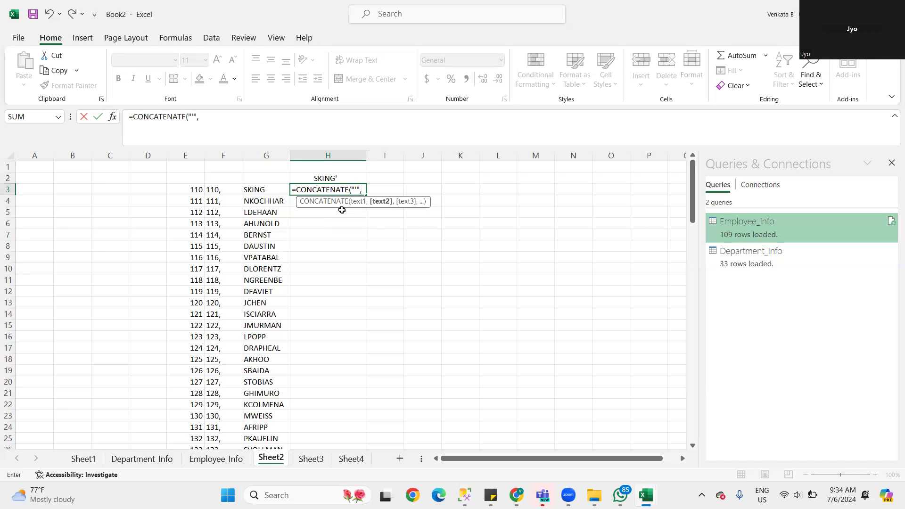
pyautogui.click(257, 189)
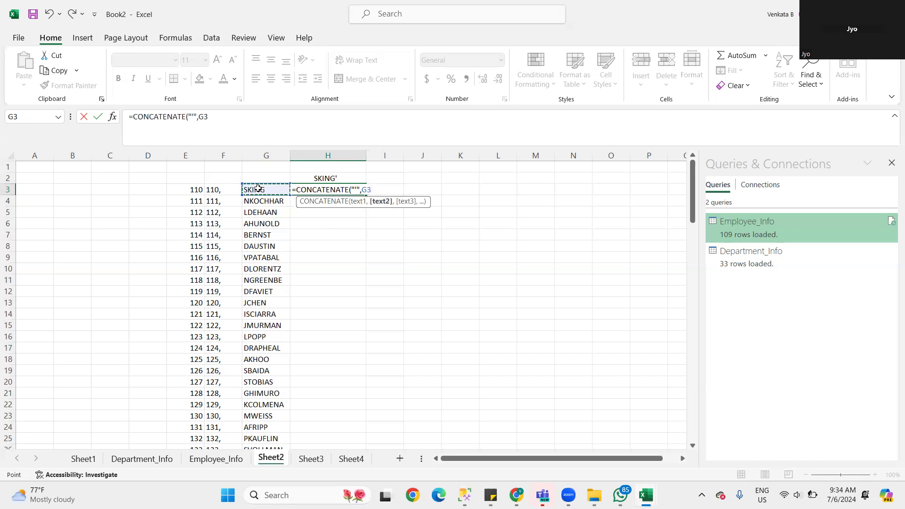
pyautogui.write(',')
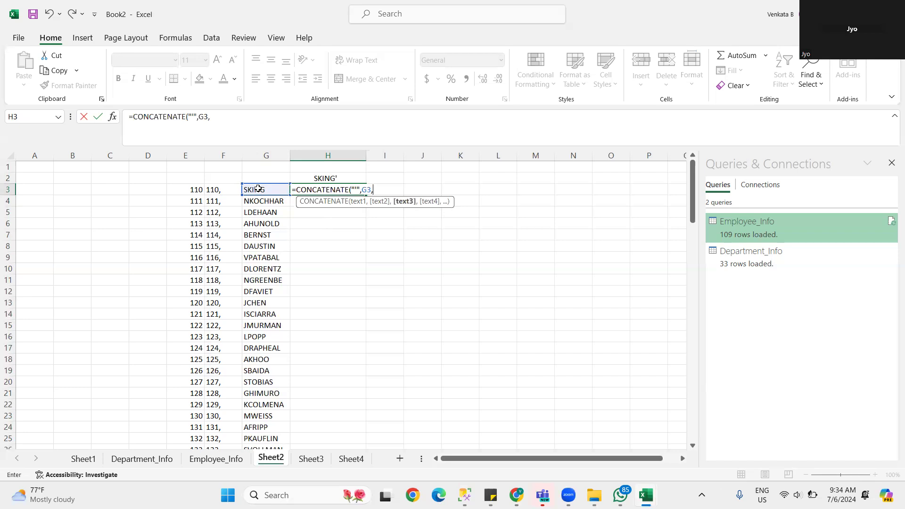
pyautogui.write('""')
pyautogui.click(258, 188)
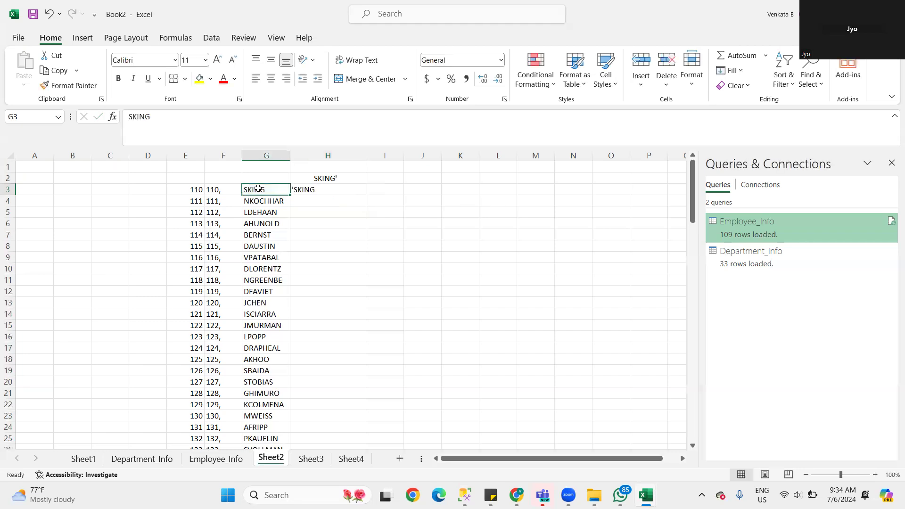
# Step: Add a closing single quote to H3's formula, making it =CONCATENATE("'",G3,"'")
pyautogui.click(311, 189)
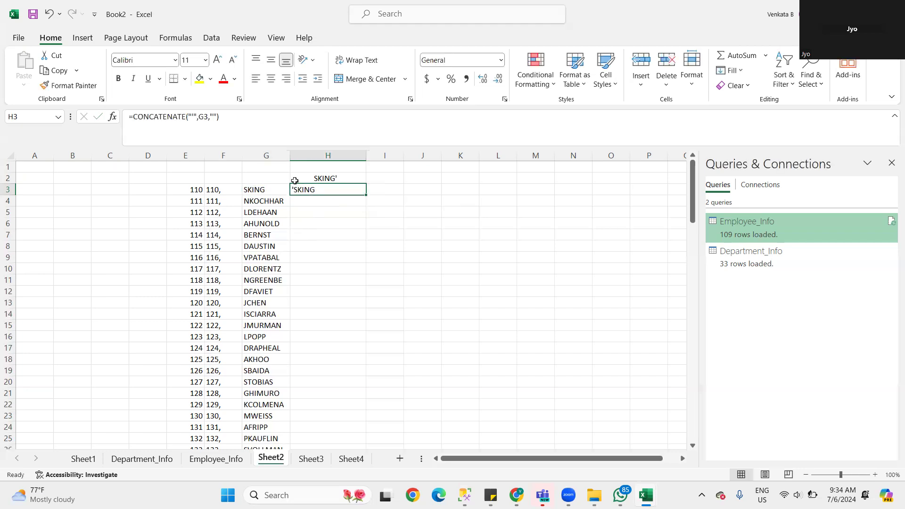
pyautogui.click(215, 116)
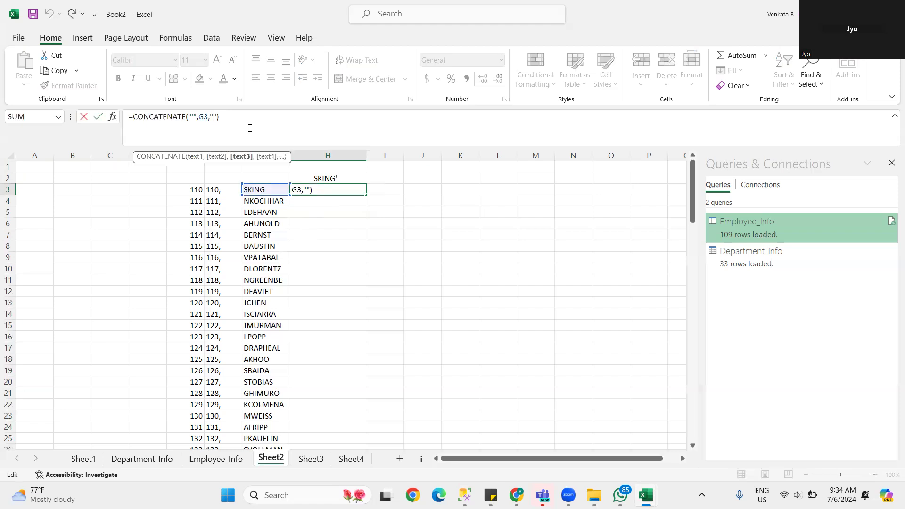
pyautogui.write(',')
pyautogui.press('BackSpace')
pyautogui.write("'")
pyautogui.press('Return')
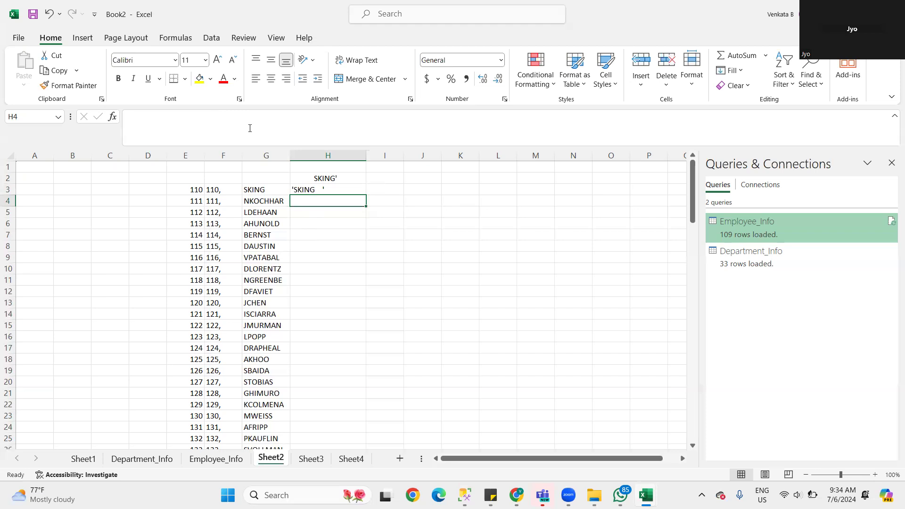
# Step: Append a comma as a fourth argument in H3, making the formula =CONCATENATE("'",G3,"'",",")
pyautogui.click(326, 188)
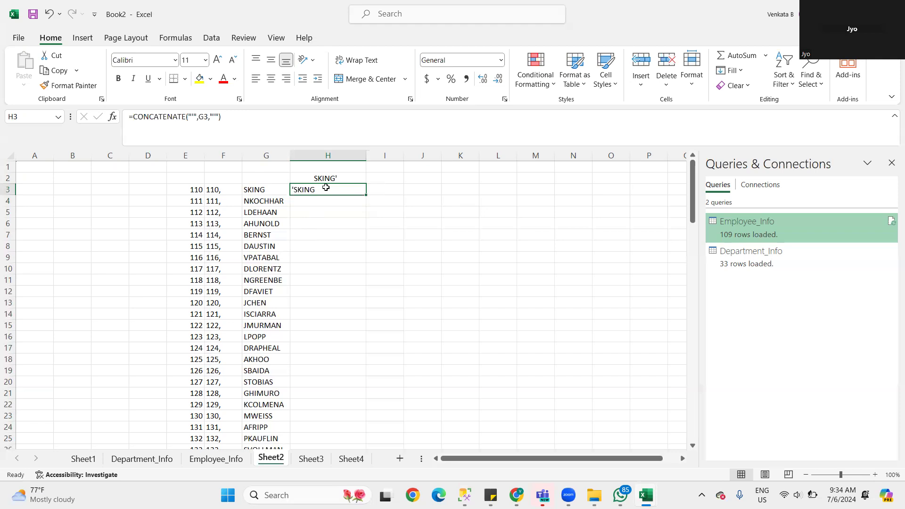
pyautogui.click(239, 114)
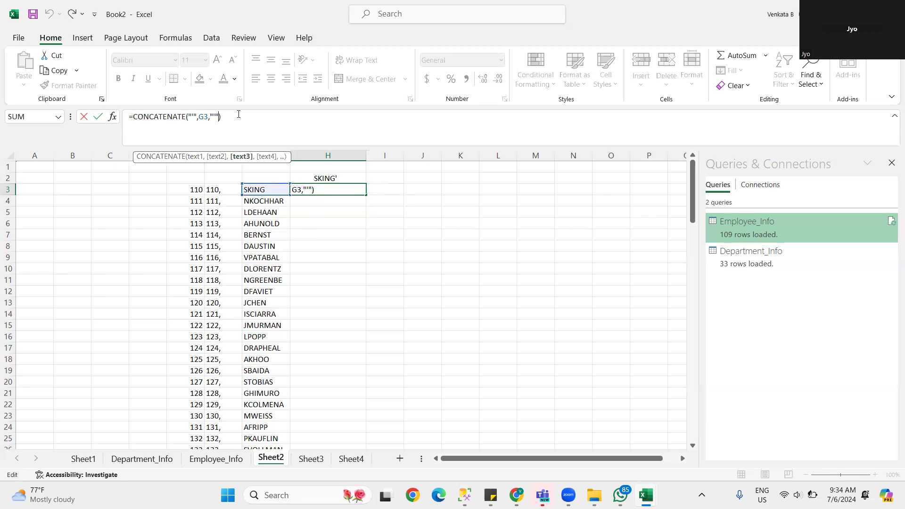
pyautogui.write(',')
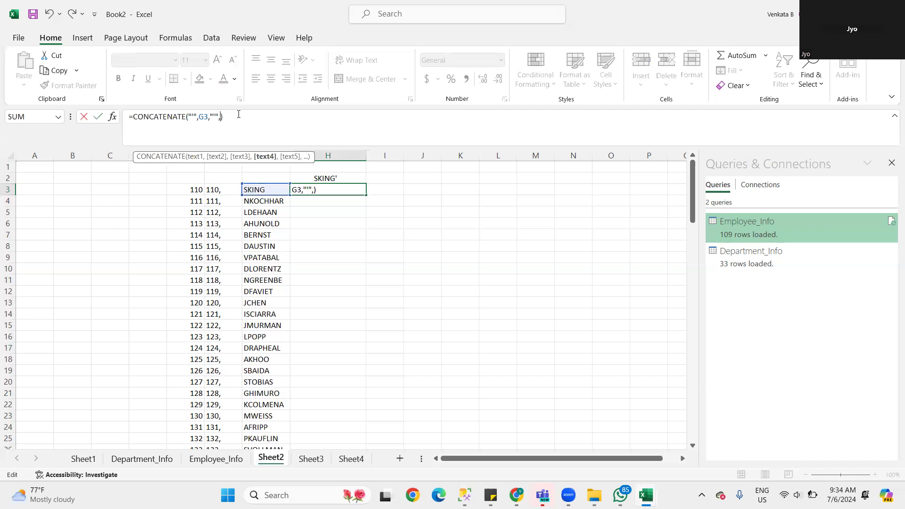
pyautogui.write('"\'",')
pyautogui.press('Return')
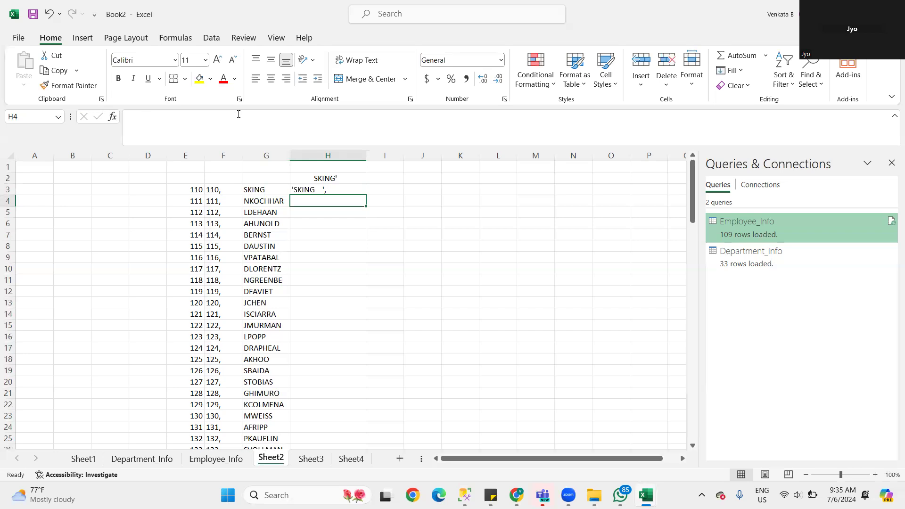
# Step: Check the text in G3 for trailing spaces, and examine the first EMAIL value in the SQL Server Management Studio results
pyautogui.doubleClick(271, 191)
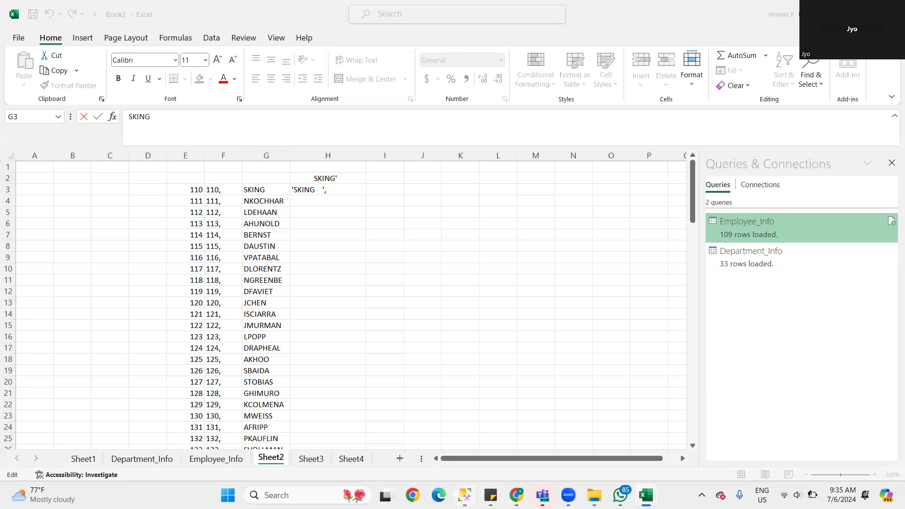
pyautogui.click(465, 496)
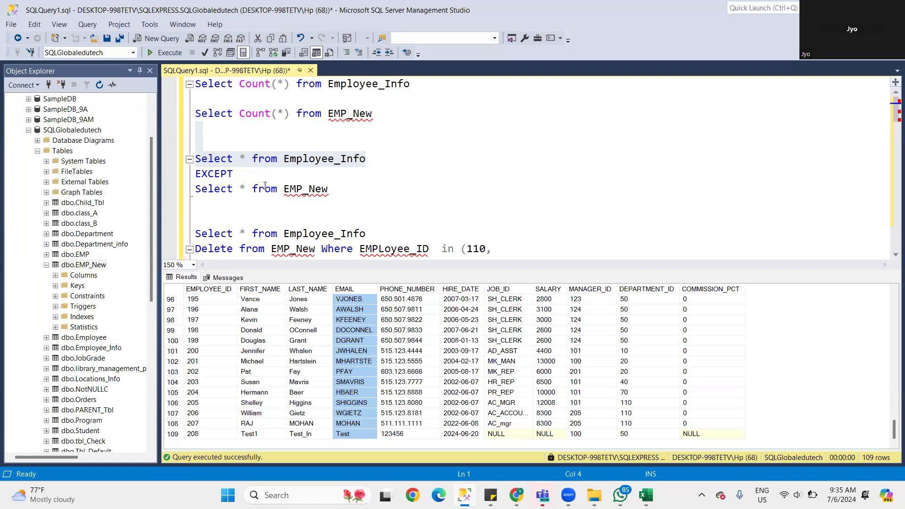
pyautogui.hotkey('alt', 'Tab')
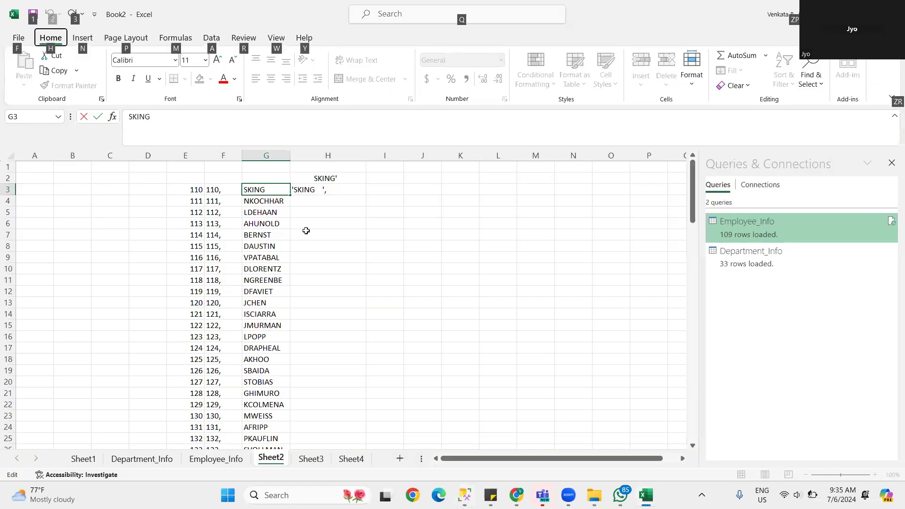
pyautogui.click(306, 233)
pyautogui.hotkey('alt', 'Tab')
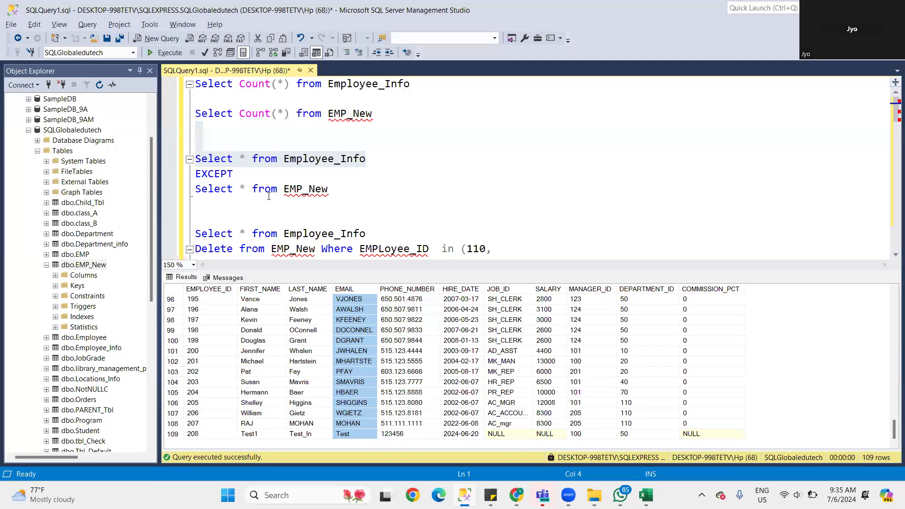
pyautogui.scroll(20, 256, 322)
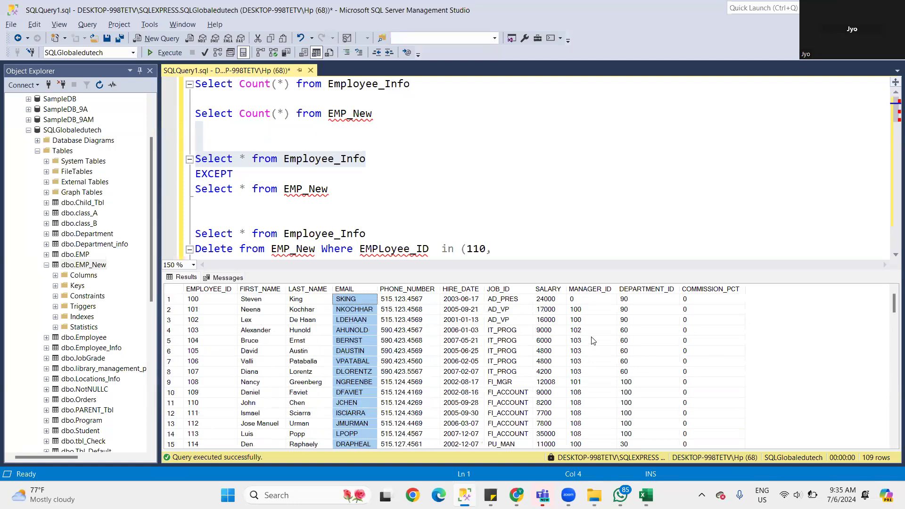
pyautogui.click(352, 299)
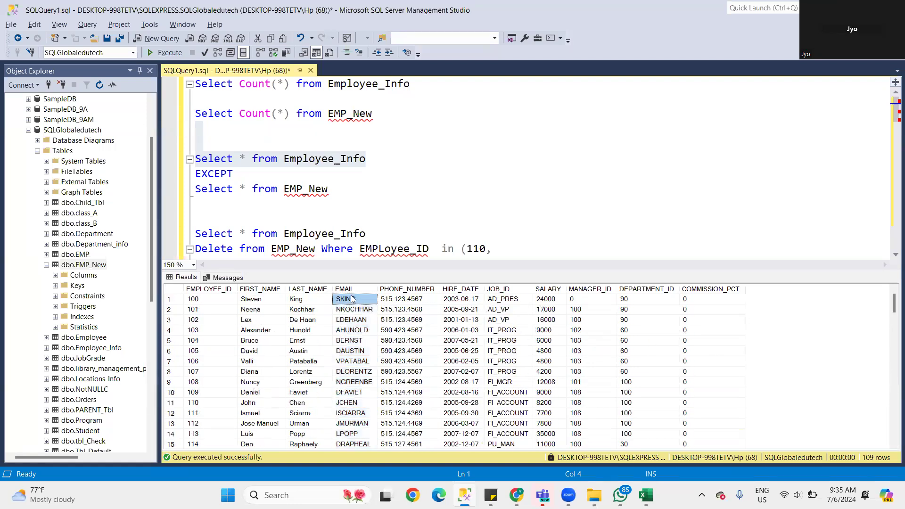
# Step: Add the column len(email) AS lENT to the Select * from Employee_Info query above the Delete statement
pyautogui.click(251, 189)
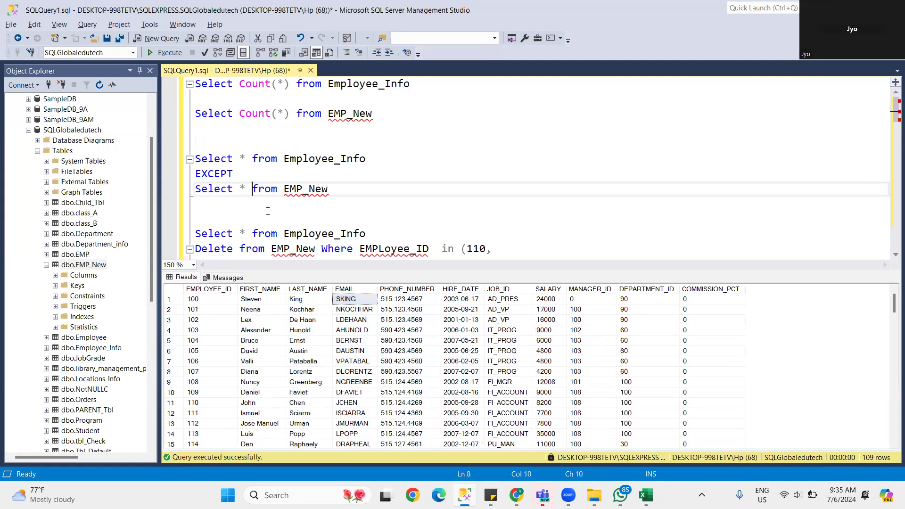
pyautogui.click(255, 235)
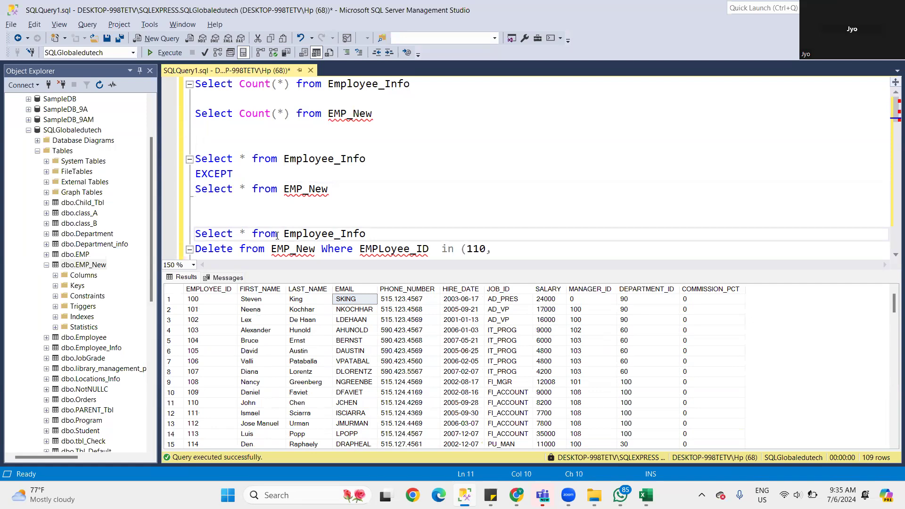
pyautogui.write(',k')
pyautogui.press('BackSpace')
pyautogui.write('len')
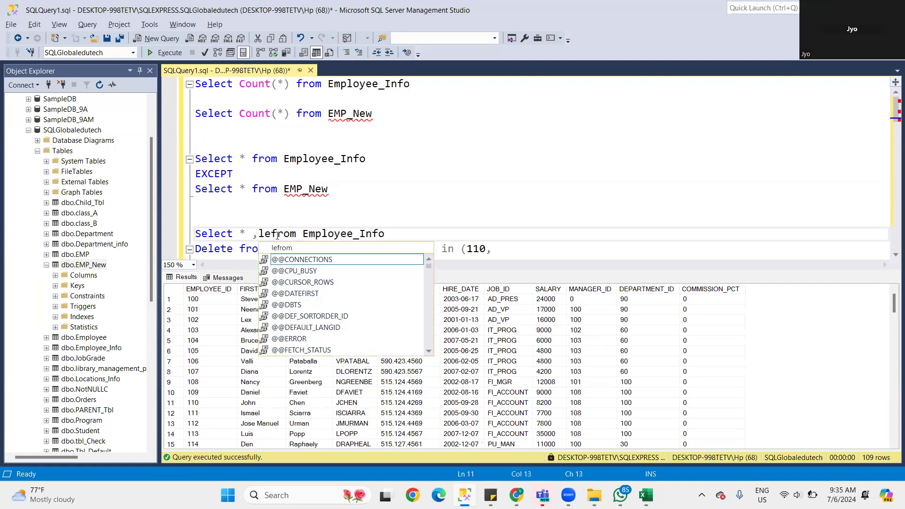
pyautogui.write('(e')
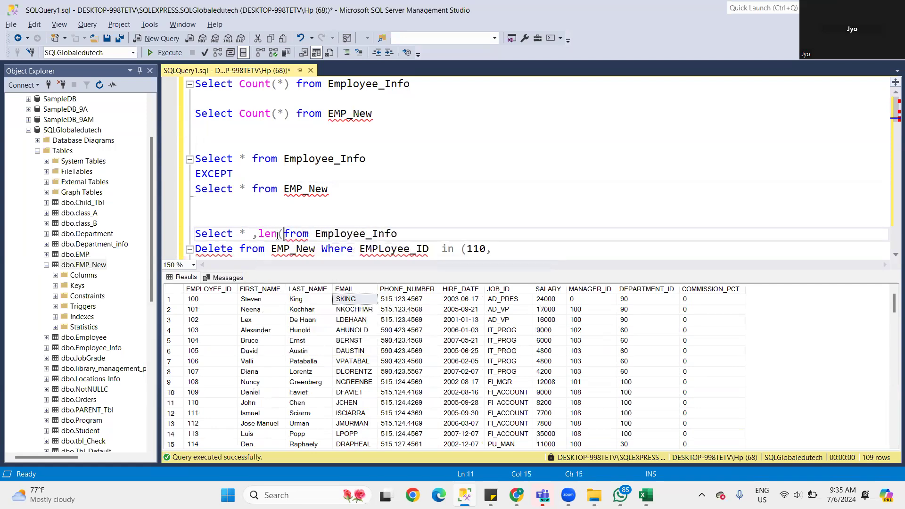
pyautogui.write('mail)')
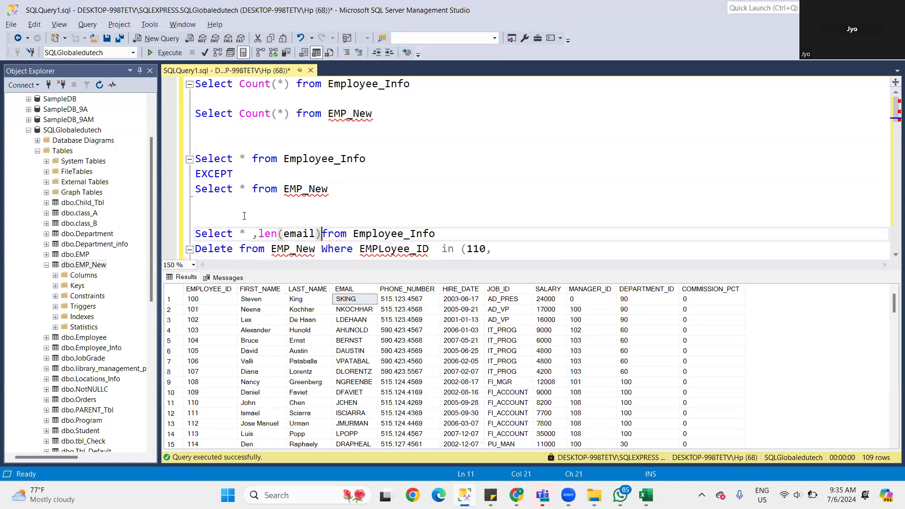
pyautogui.click(211, 219)
pyautogui.click(324, 233)
pyautogui.write('AS ')
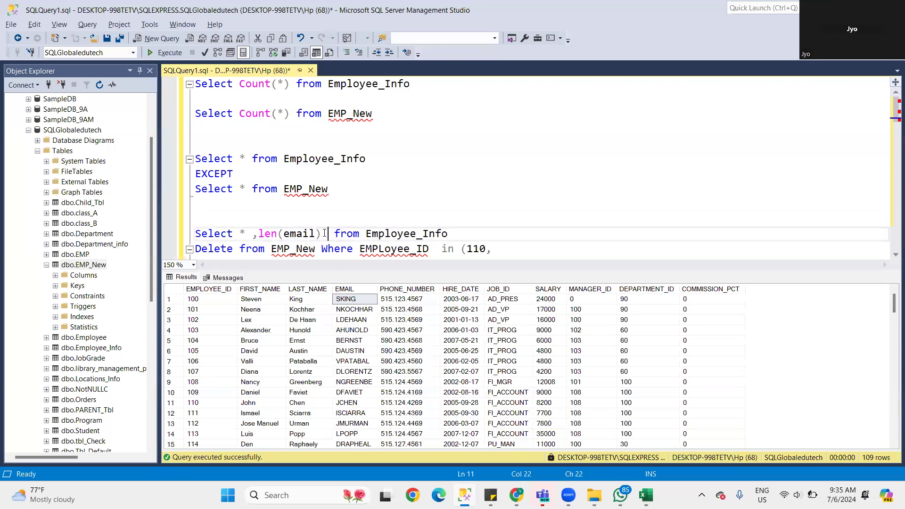
pyautogui.write('lENT')
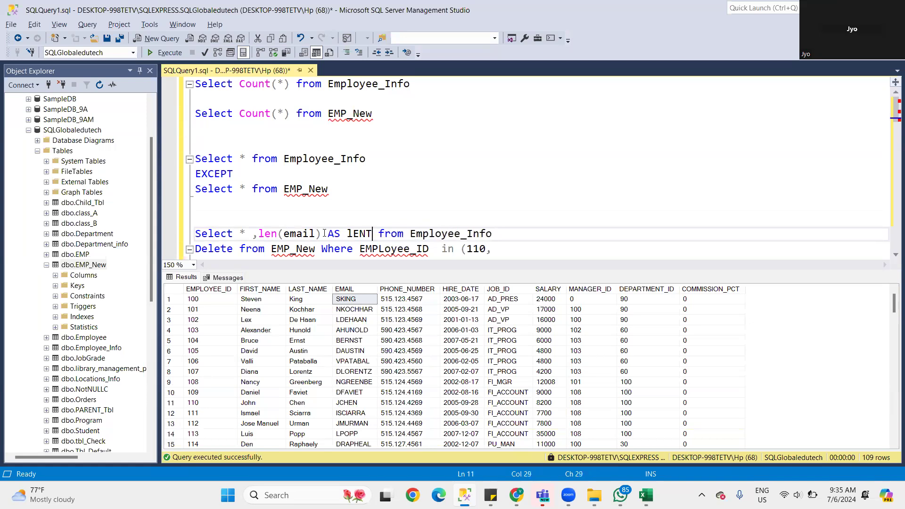
# Step: Run only the Employee_Info query with the email length column, and select the first row's EMAIL value
pyautogui.click(232, 219)
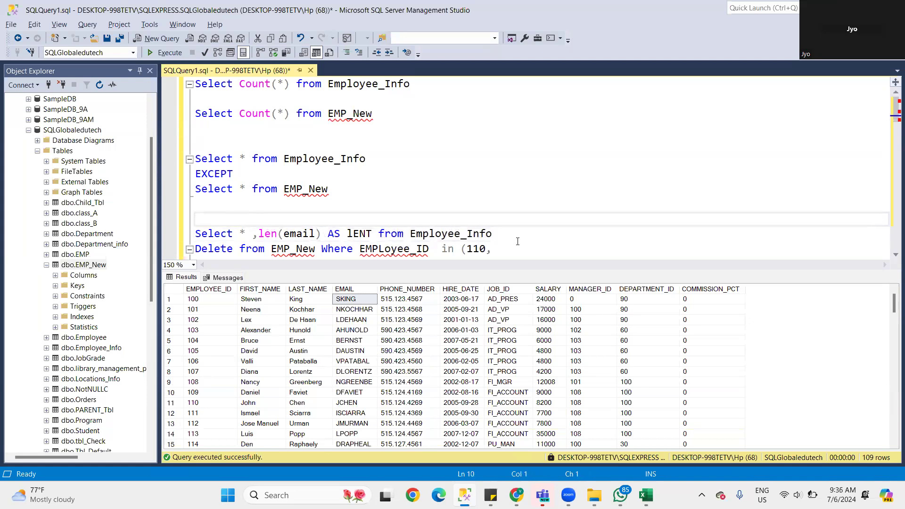
pyautogui.keyDown('shift'); pyautogui.click(495, 234); pyautogui.keyUp('shift')
pyautogui.click(165, 53)
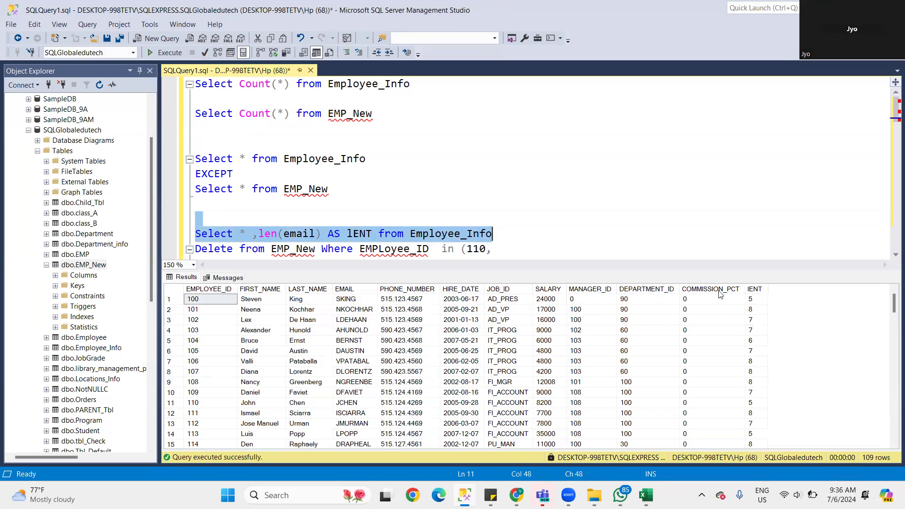
pyautogui.click(360, 301)
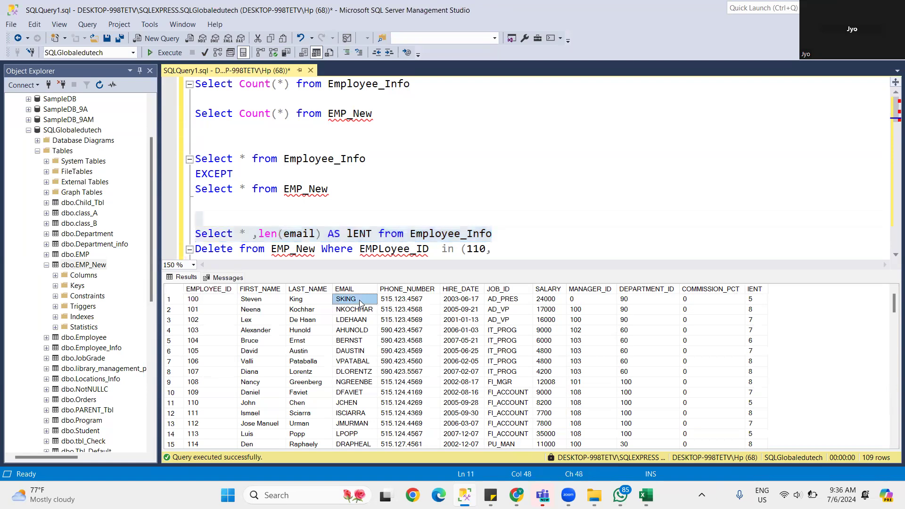
# Step: Write the first EMAIL value followed by four trailing spaces, two lines below the Delete statement
pyautogui.click(512, 250)
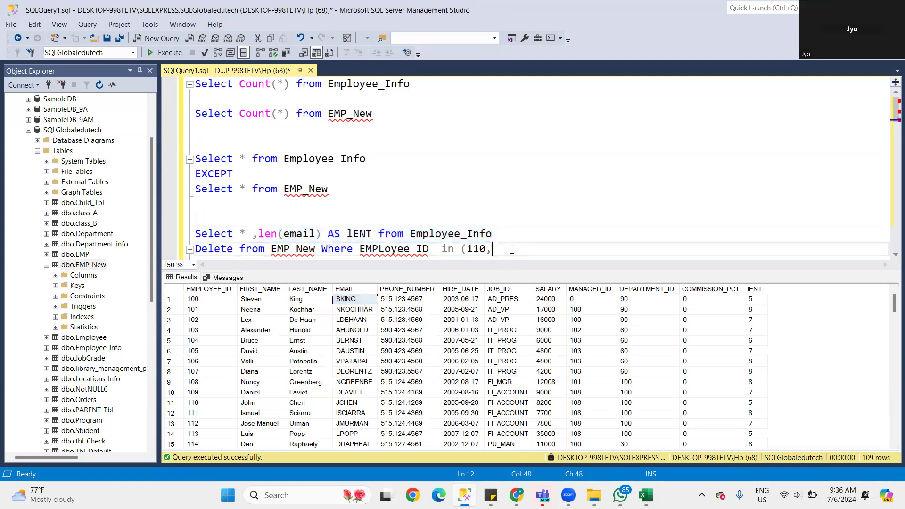
pyautogui.press('Return')
pyautogui.press('Return')
pyautogui.write('SKING')
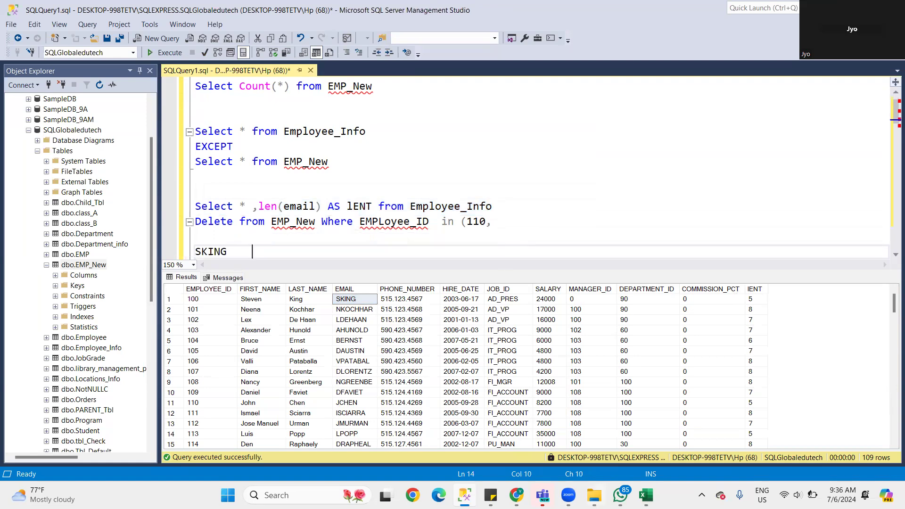
# Step: Switch to Book2 in Excel and review the leading quote and G3 arguments of H3's CONCATENATE formula
pyautogui.click(465, 496)
pyautogui.click(646, 496)
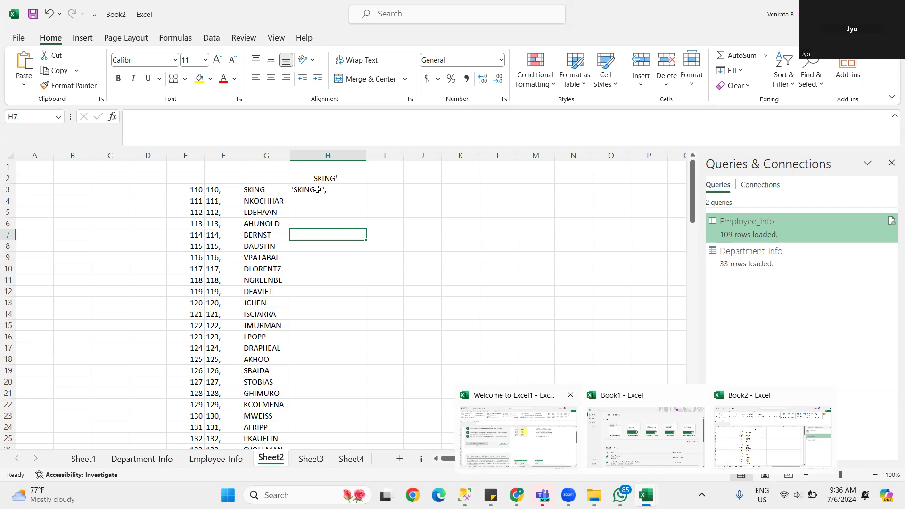
pyautogui.click(327, 193)
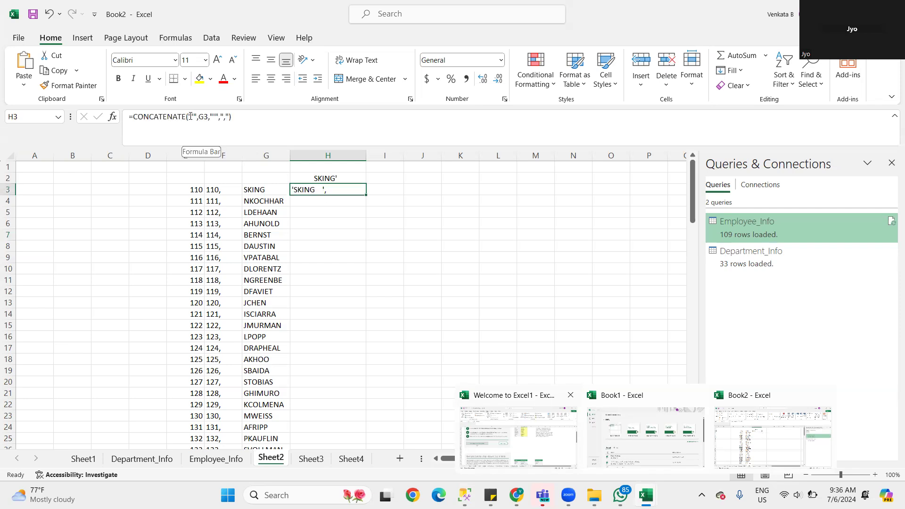
pyautogui.moveTo(188, 117); pyautogui.dragTo(208, 116)
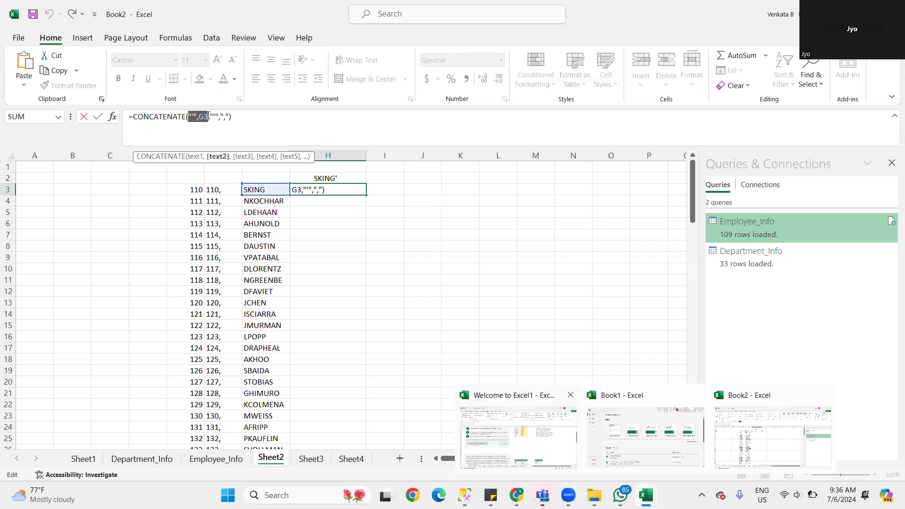
pyautogui.press('Return')
# Step: Add a comma after the closing single quote in H2
pyautogui.doubleClick(314, 179)
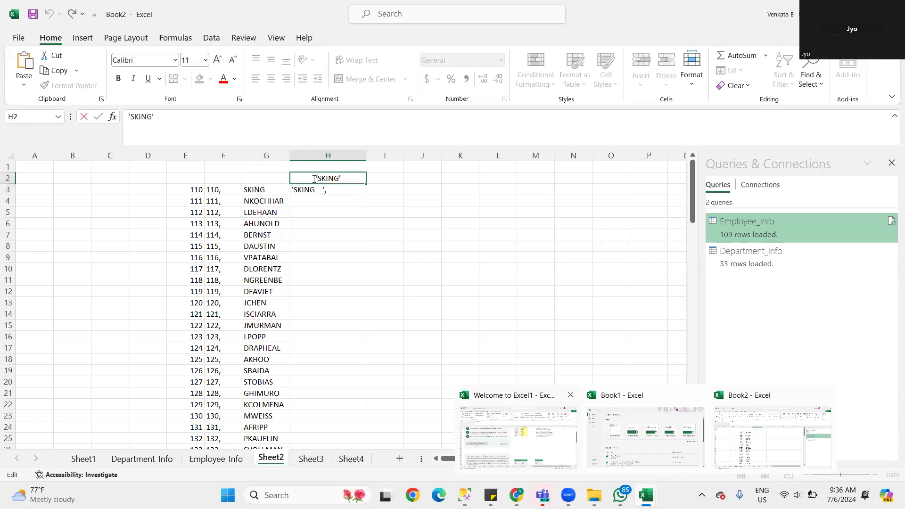
pyautogui.click(343, 181)
pyautogui.write(',')
pyautogui.click(340, 191)
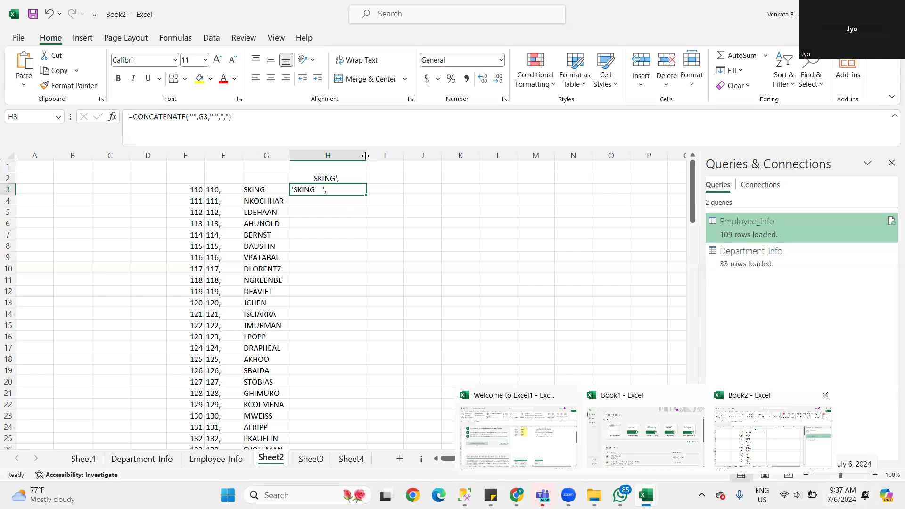
# Step: Fill H3's CONCATENATE formula down column H for every row of text in column G
pyautogui.click(427, 235)
pyautogui.click(312, 189)
pyautogui.doubleClick(366, 194)
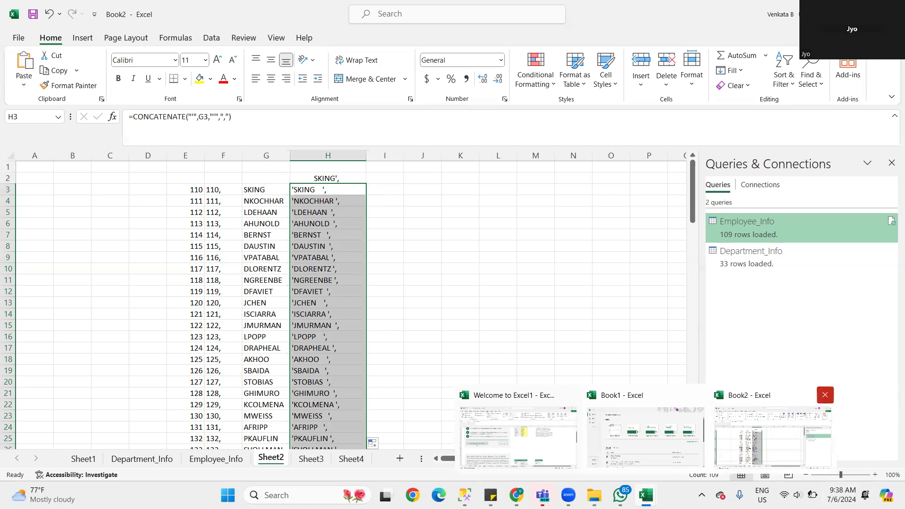
pyautogui.click(830, 442)
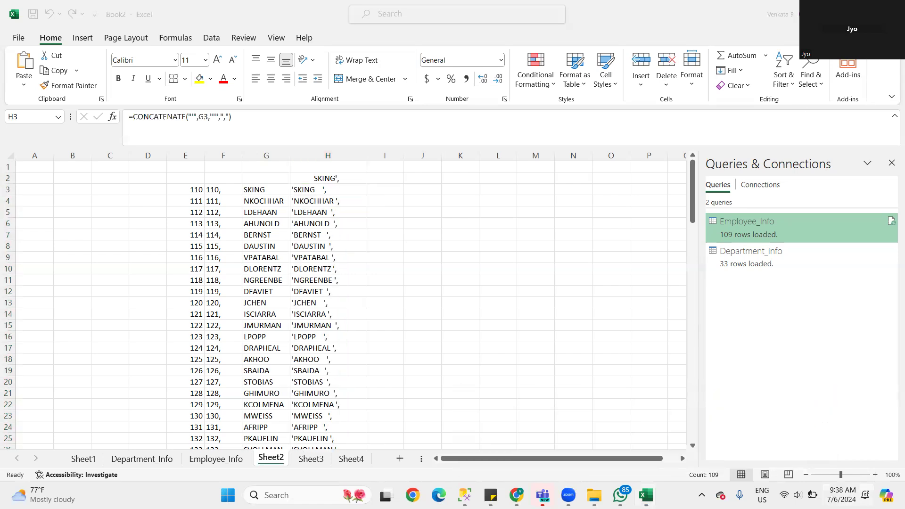
pyautogui.click(867, 493)
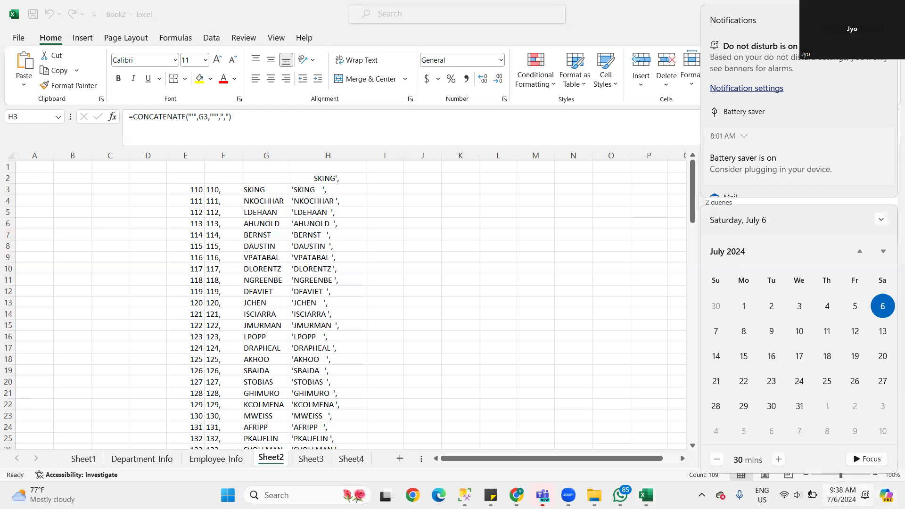
pyautogui.click(660, 129)
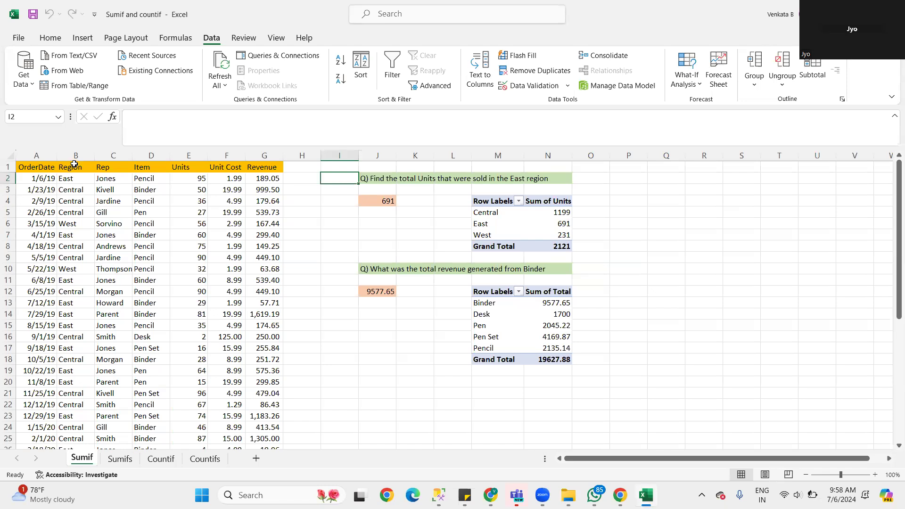
# Step: Review the Rep, Item, Units, Unit Cost and Revenue headers of the order data on the Sumif sheet
pyautogui.click(107, 167)
pyautogui.click(167, 167)
pyautogui.click(183, 166)
pyautogui.click(232, 169)
pyautogui.click(260, 167)
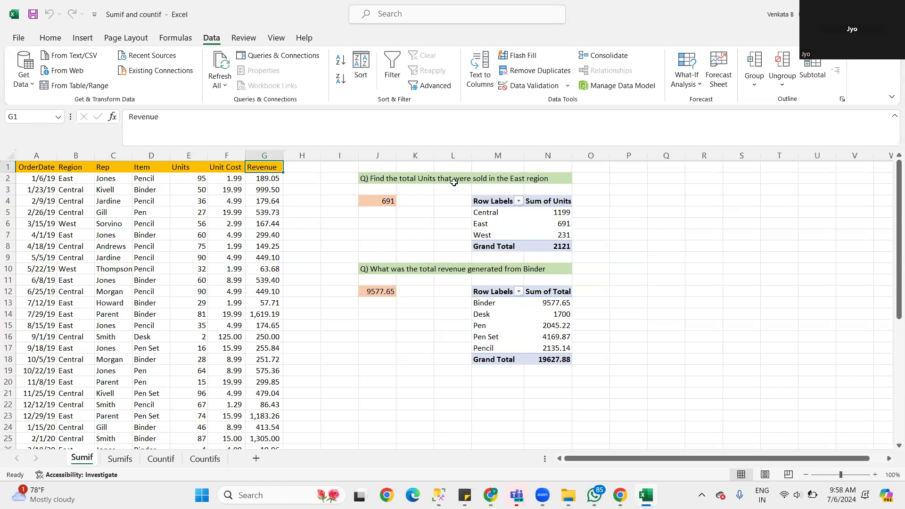
# Step: Examine the East region units question alongside the OrderDate, Region and Revenue headers of the order data
pyautogui.click(533, 180)
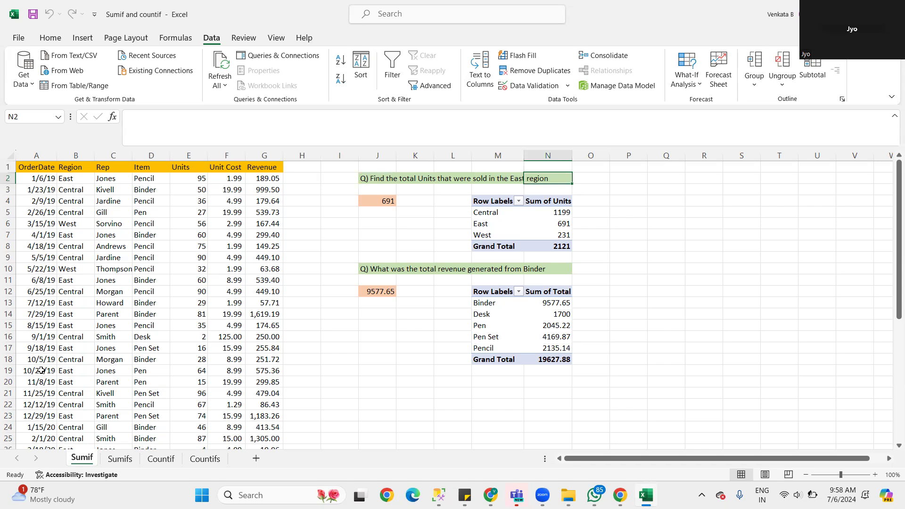
pyautogui.click(67, 166)
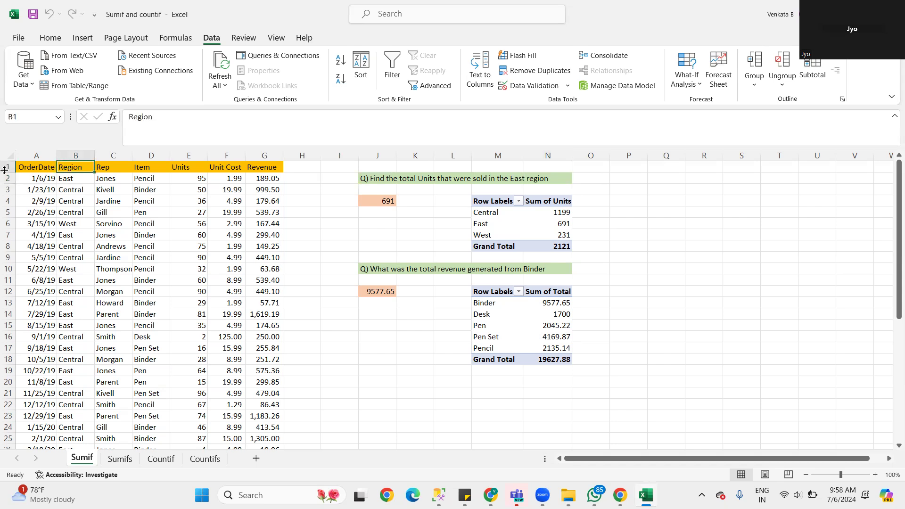
pyautogui.click(26, 168)
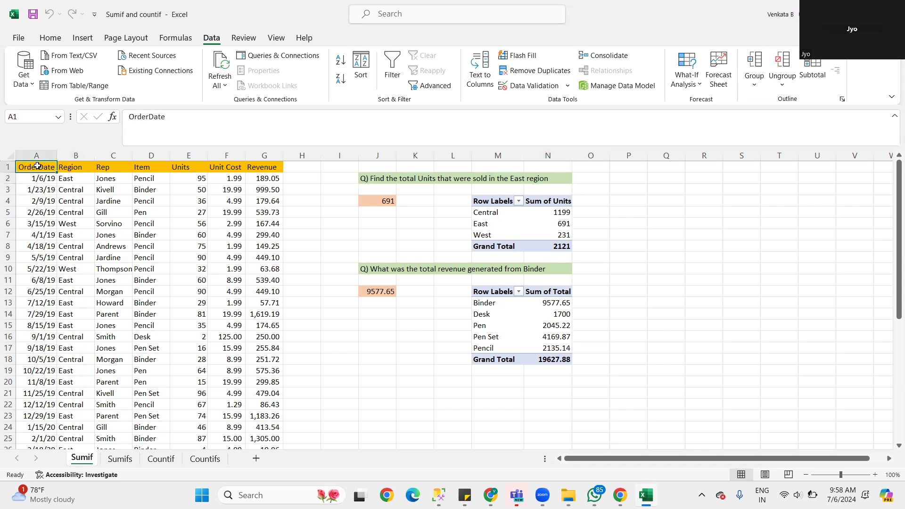
pyautogui.click(270, 167)
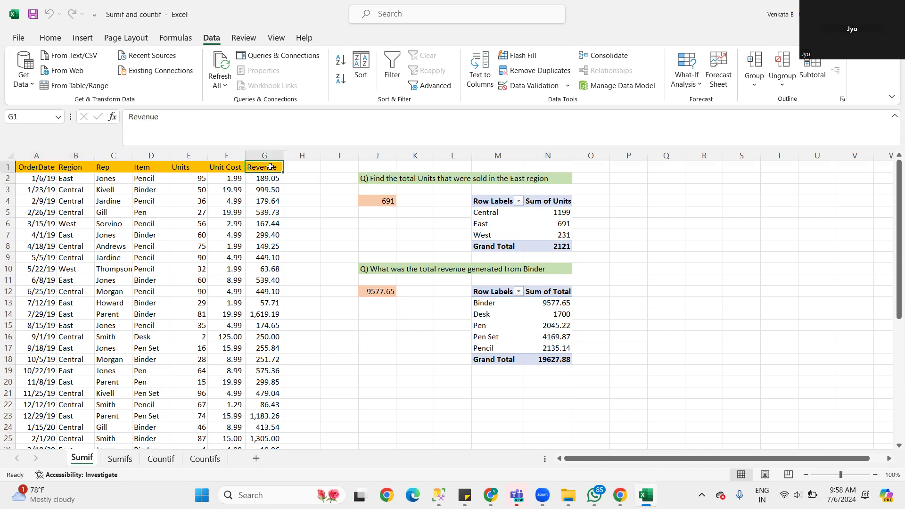
pyautogui.click(33, 169)
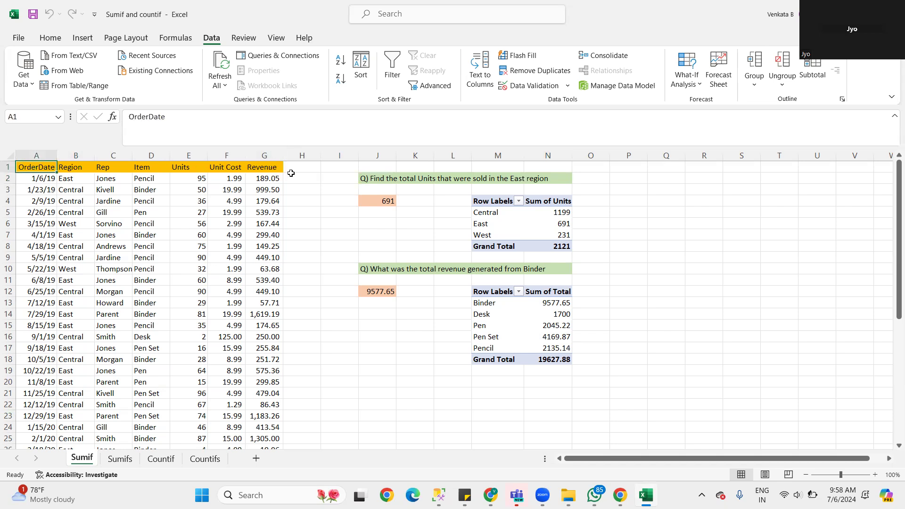
pyautogui.click(273, 167)
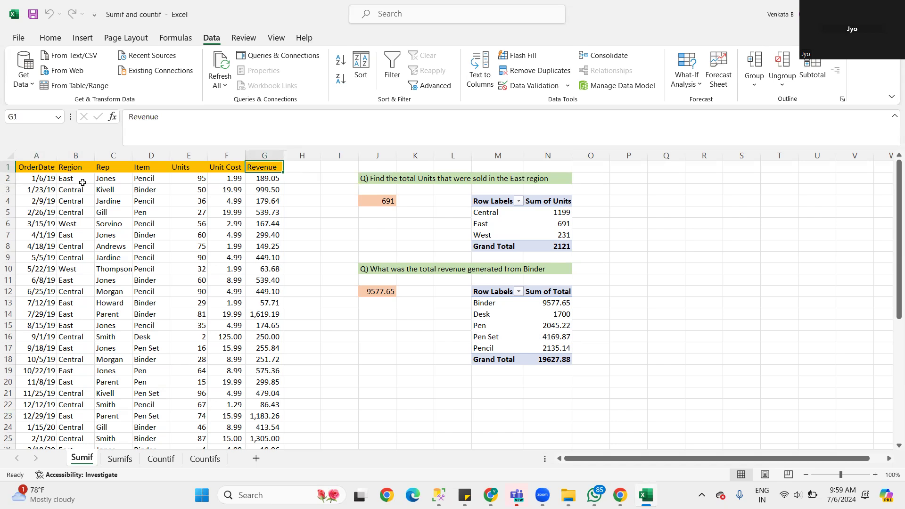
pyautogui.click(15, 170)
pyautogui.click(271, 167)
# Step: Try to sort the header row A1:G1 from A to Z, continuing with the current selection only
pyautogui.moveTo(44, 168); pyautogui.dragTo(279, 161)
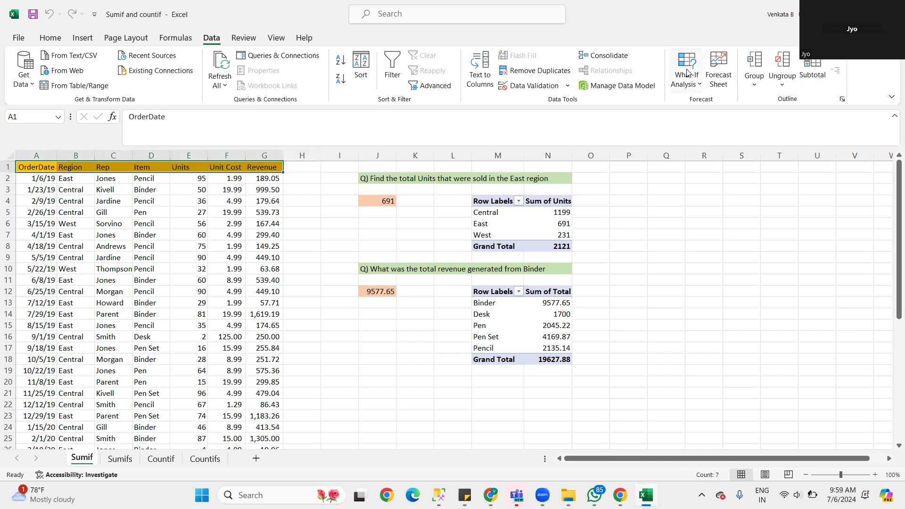
pyautogui.click(51, 39)
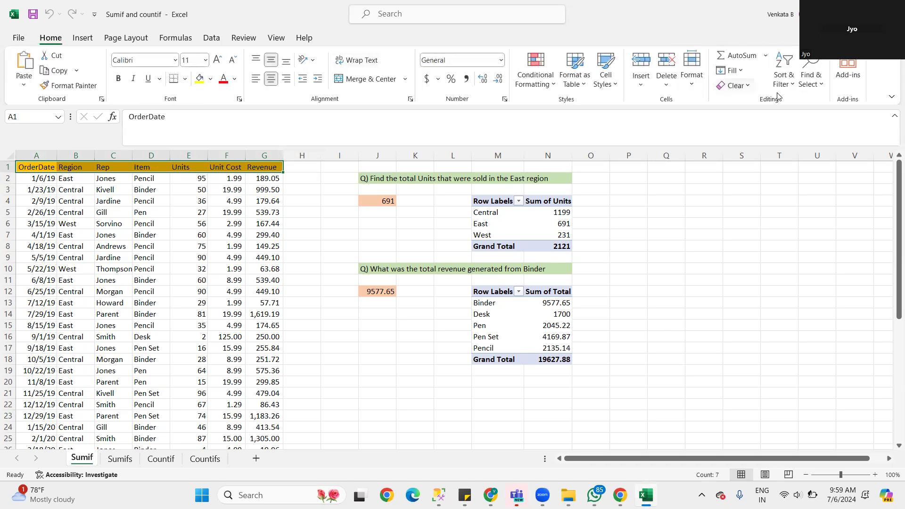
pyautogui.click(791, 81)
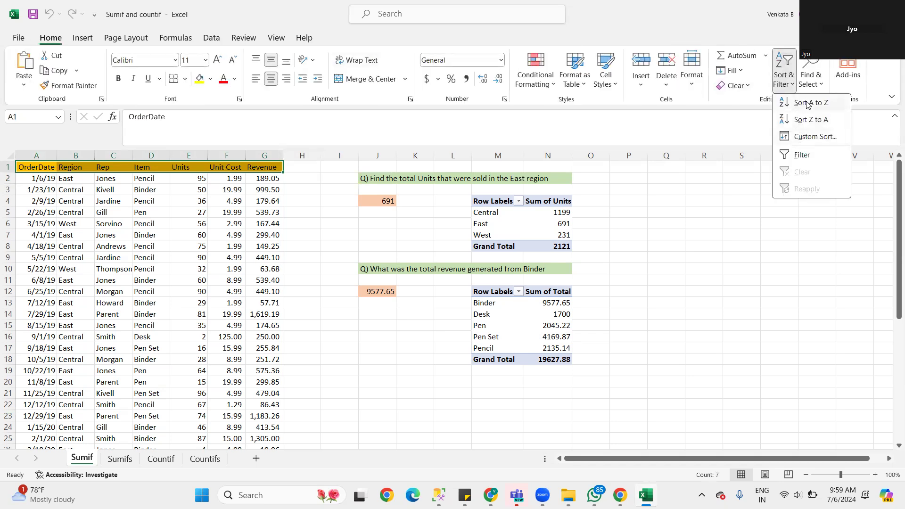
pyautogui.click(809, 104)
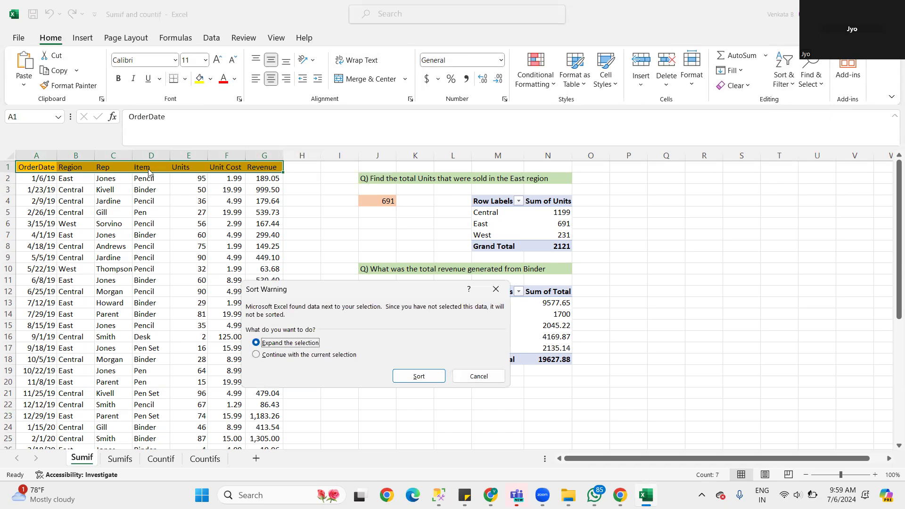
pyautogui.click(312, 355)
pyautogui.click(430, 378)
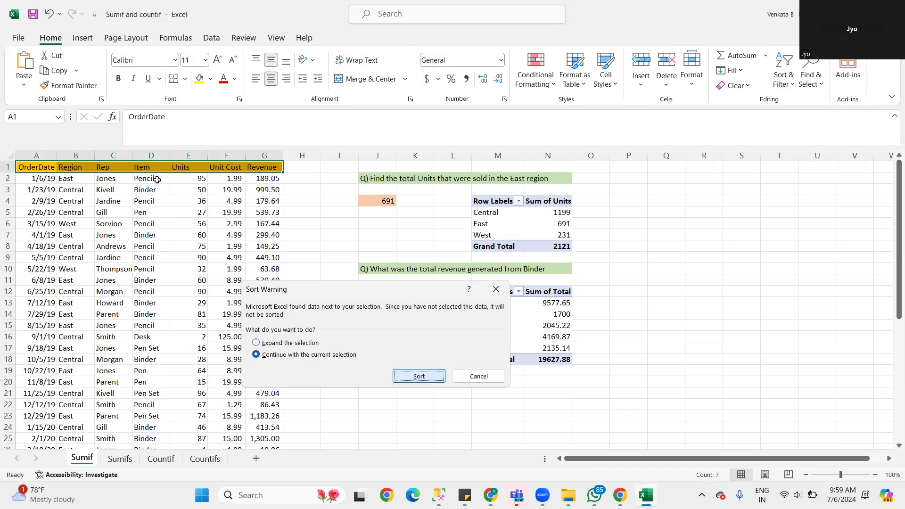
# Step: Add filters to the order data's header row and filter the Region column to East only
pyautogui.click(75, 165)
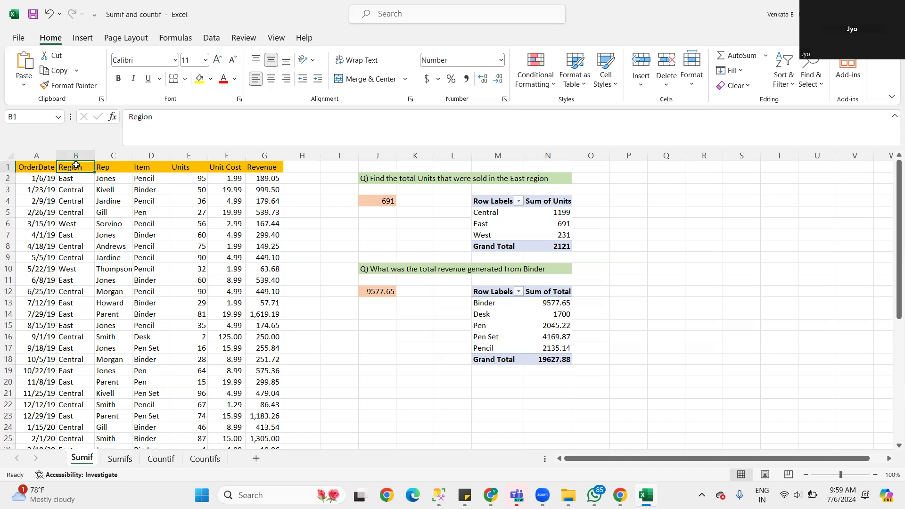
pyautogui.hotkey('ctrl', 'shift', 'l')
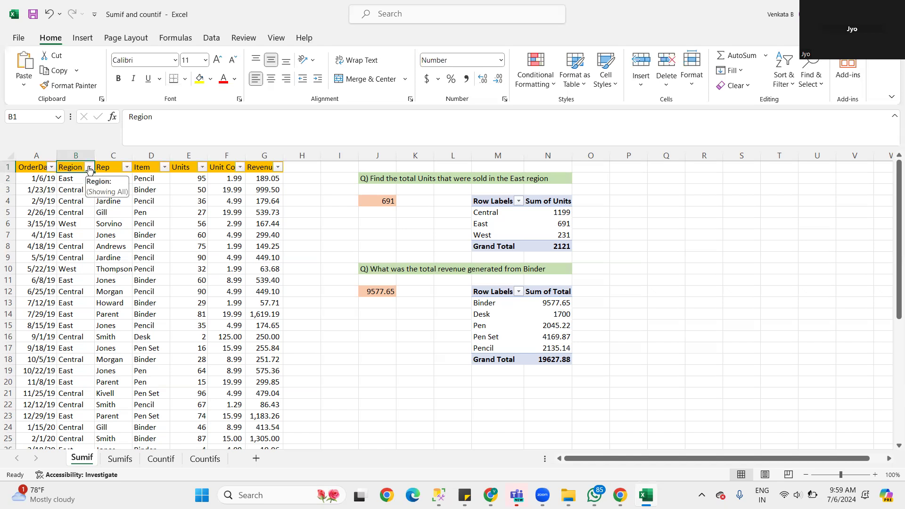
pyautogui.click(89, 167)
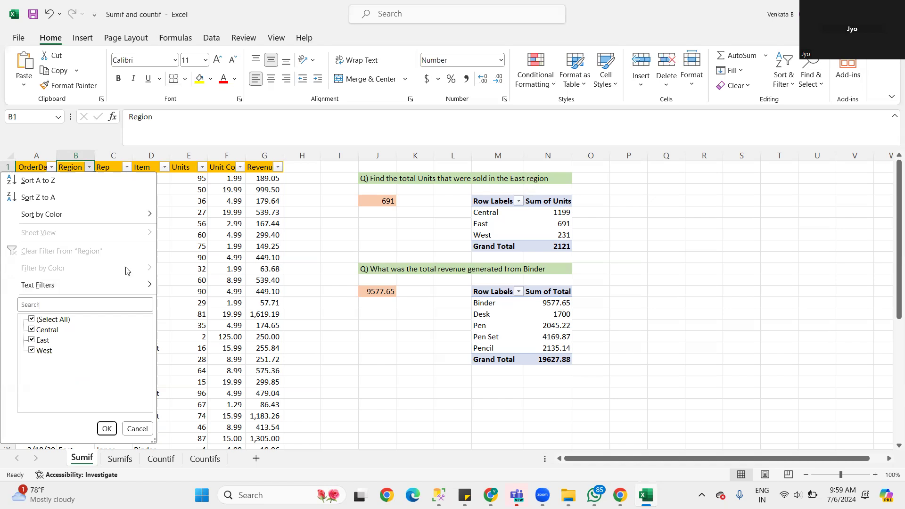
pyautogui.click(40, 320)
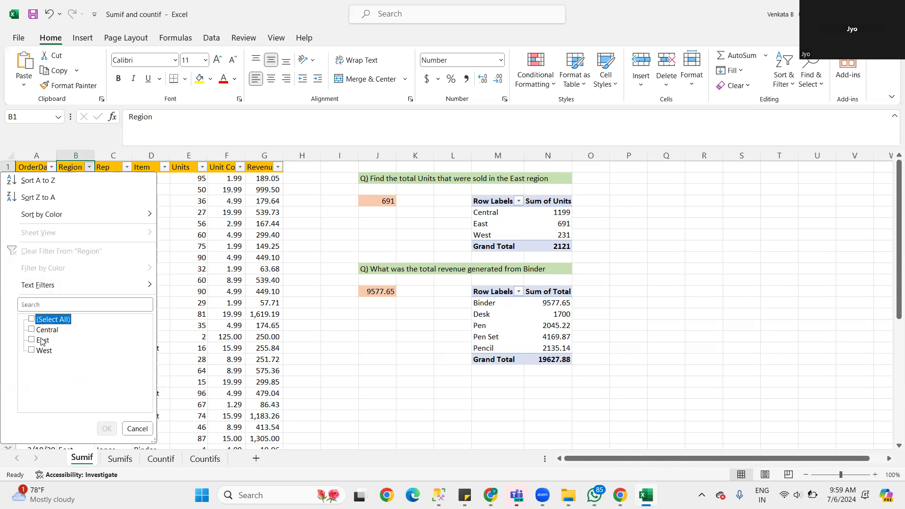
pyautogui.click(42, 341)
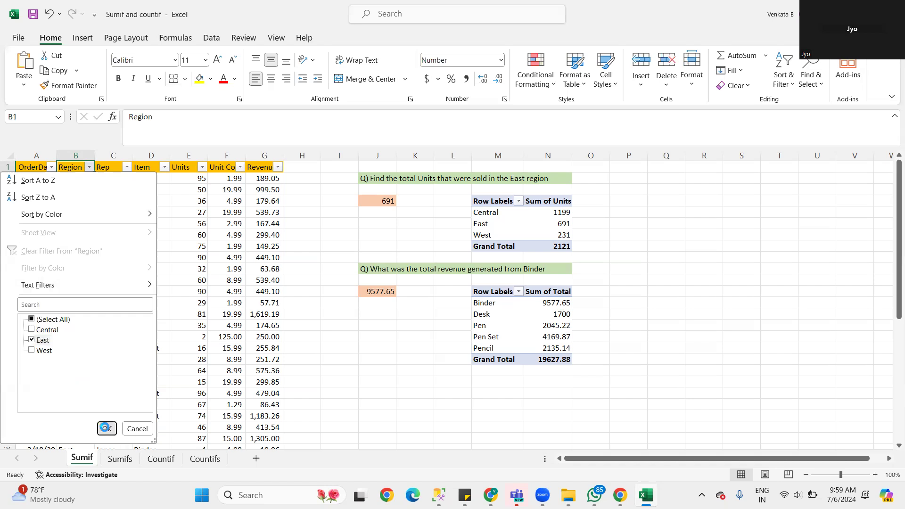
pyautogui.click(107, 428)
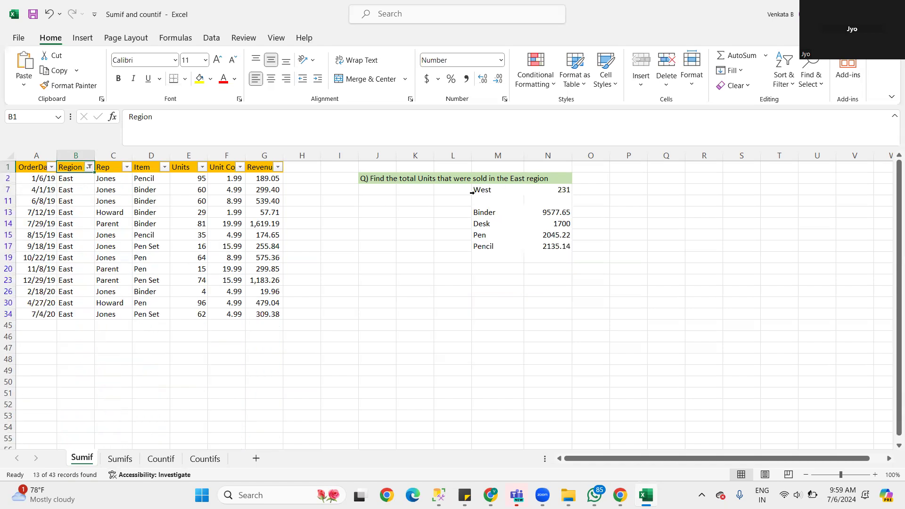
# Step: Select the Units values of the filtered East rows to check their sum
pyautogui.click(192, 180)
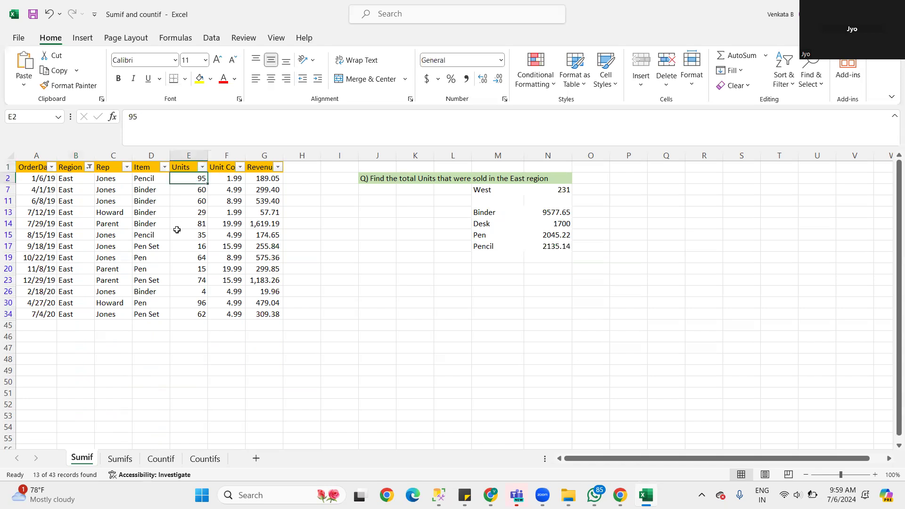
pyautogui.keyDown('shift'); pyautogui.click(203, 318); pyautogui.keyUp('shift')
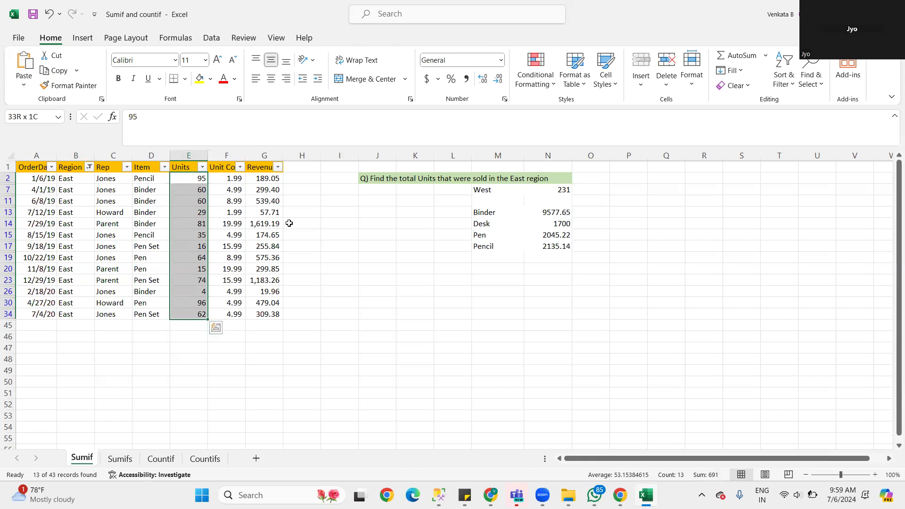
pyautogui.click(339, 245)
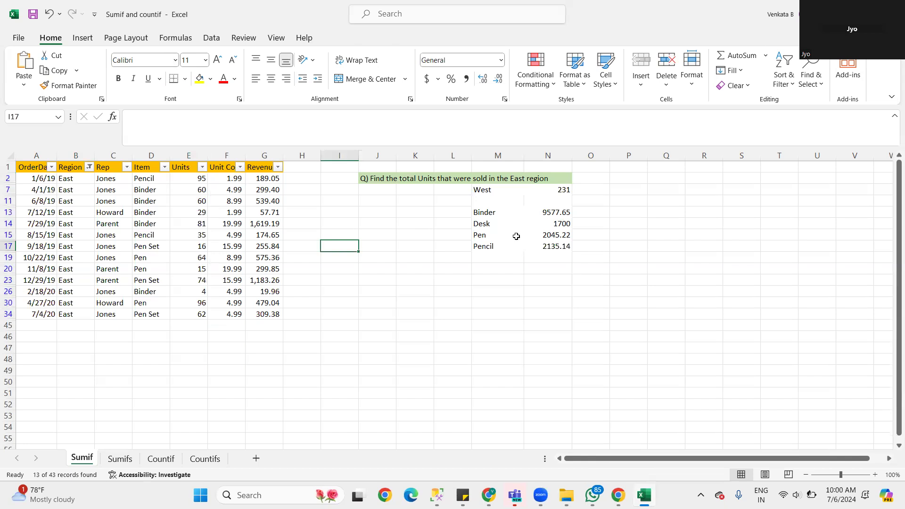
# Step: Clear the Region filter so all order rows are shown, keeping the header filters on
pyautogui.click(598, 269)
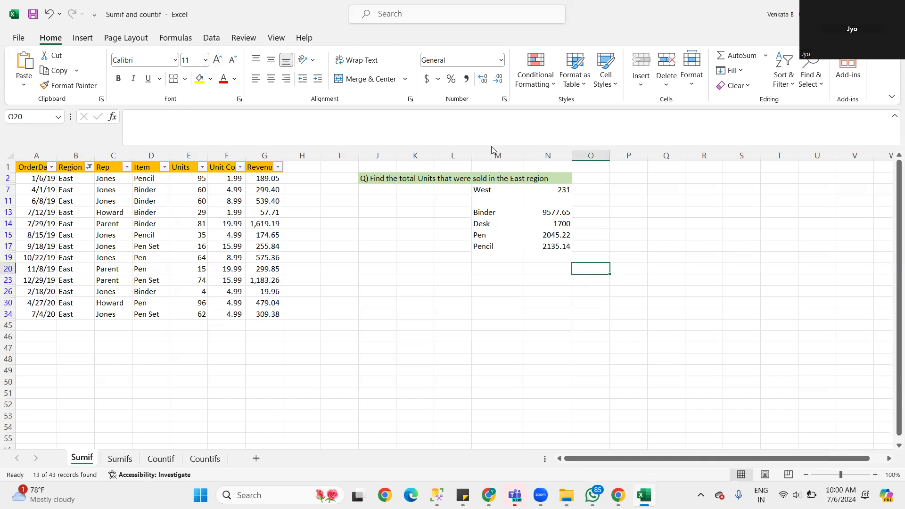
pyautogui.click(784, 78)
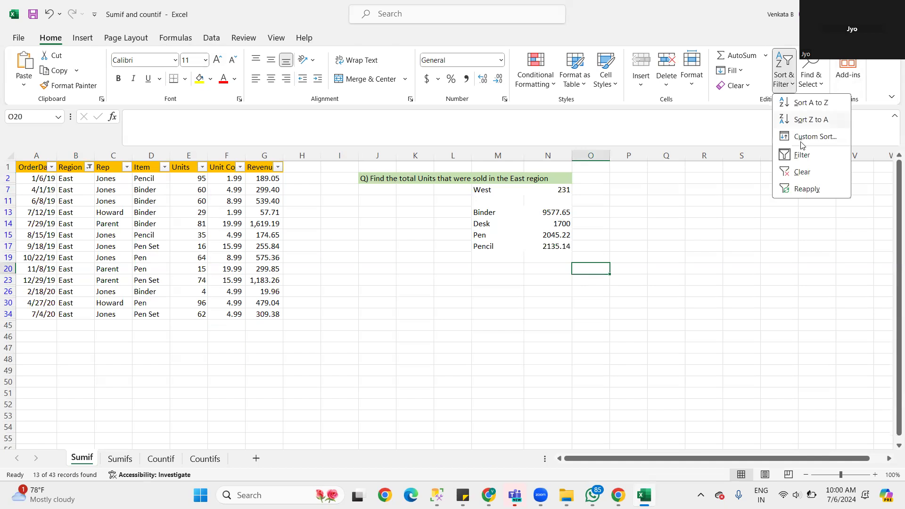
pyautogui.click(803, 171)
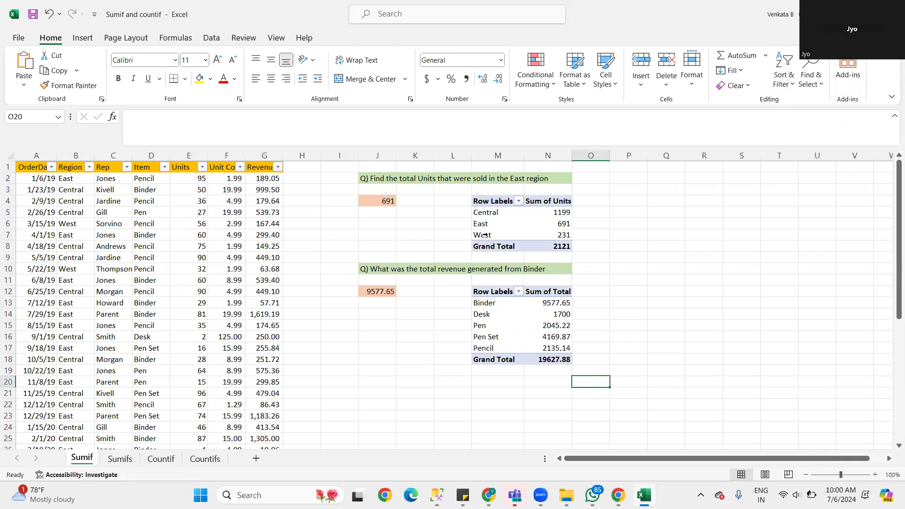
# Step: Check the East value and the Grand Total in the Sum of Units pivot table
pyautogui.moveTo(566, 223)
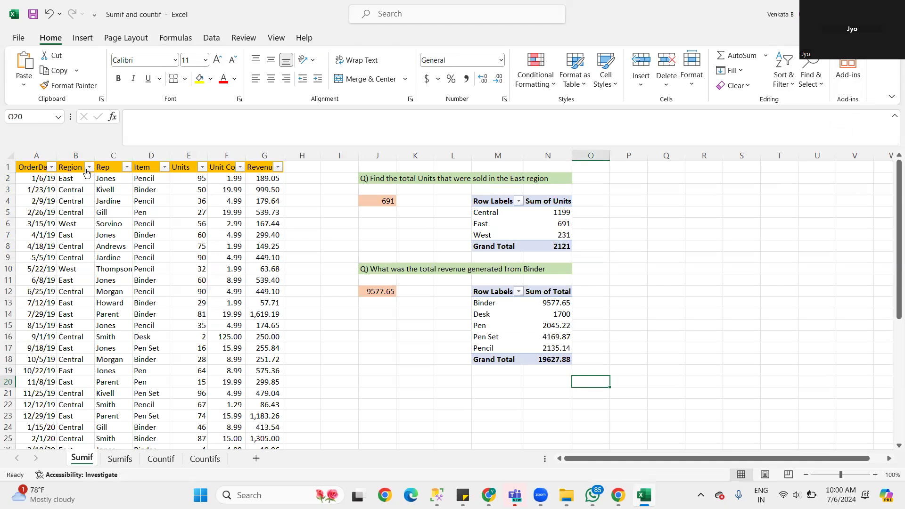
pyautogui.click(568, 225)
pyautogui.click(605, 236)
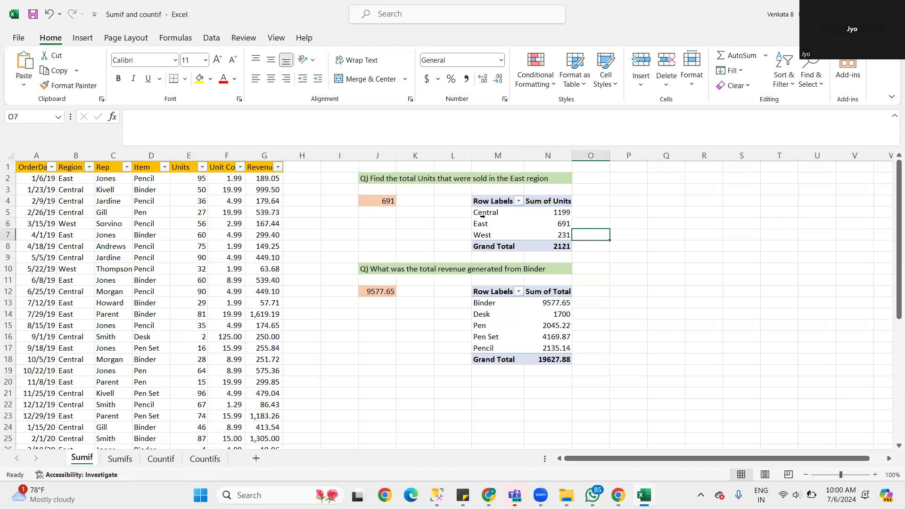
pyautogui.click(484, 201)
pyautogui.click(565, 246)
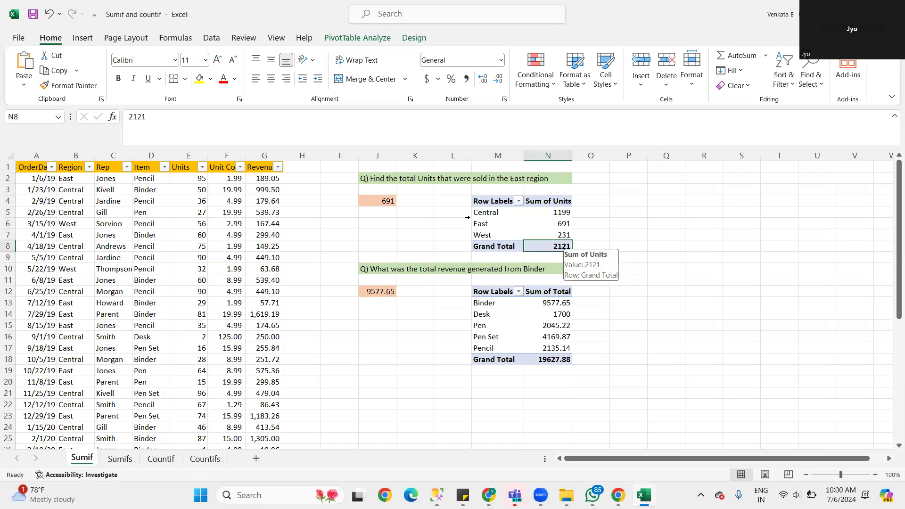
# Step: Select the whole order data range A1:G44, including its headers
pyautogui.click(33, 166)
pyautogui.scroll(-5, 271, 293)
pyautogui.scroll(-6, 274, 302)
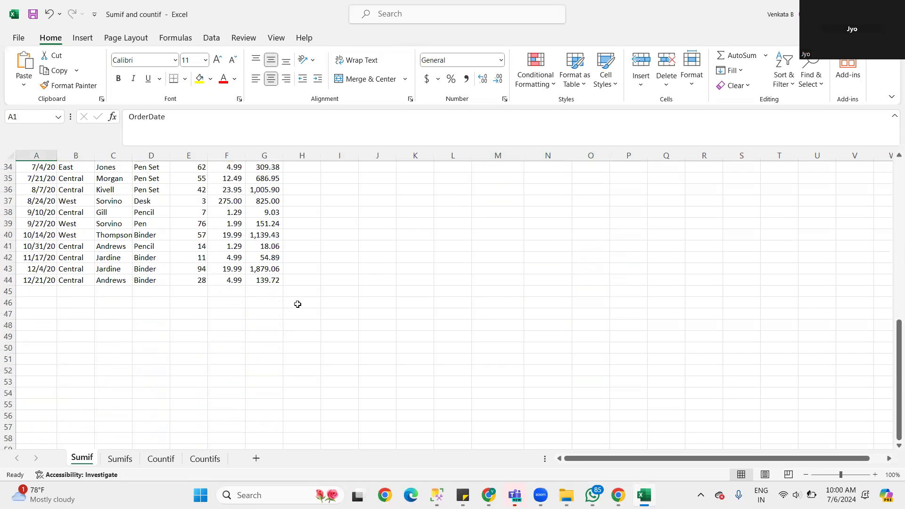
pyautogui.keyDown('shift'); pyautogui.click(275, 278); pyautogui.keyUp('shift')
pyautogui.scroll(11, 271, 270)
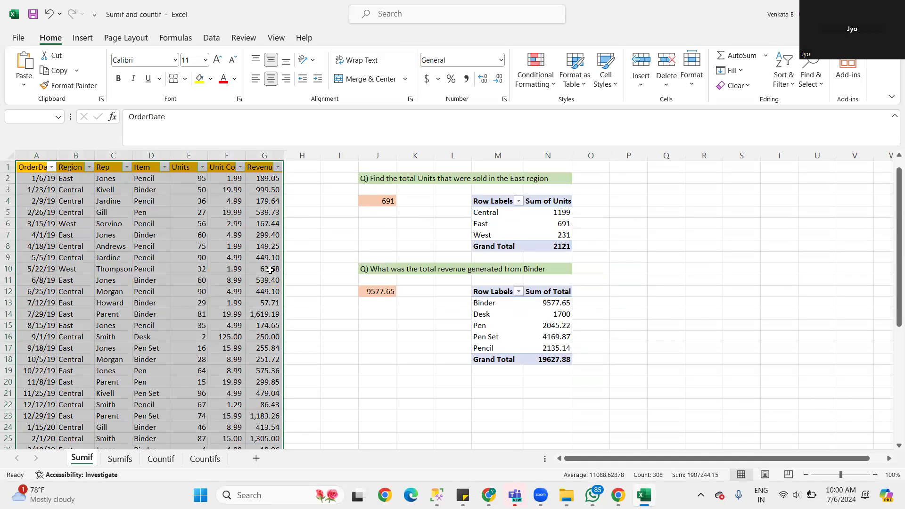
pyautogui.click(211, 39)
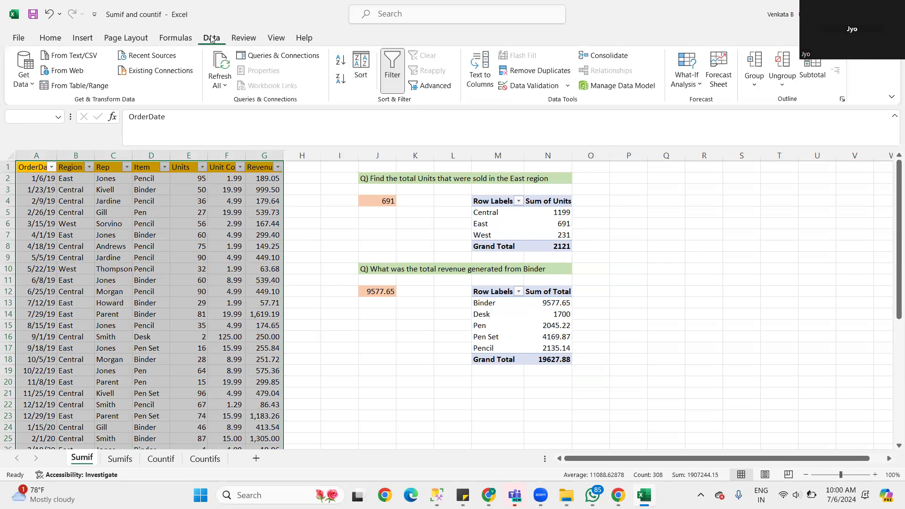
# Step: Create a PivotTable from the order data in Sumif!$A$1:$G$44, placed on the existing worksheet at cell P1
pyautogui.click(47, 40)
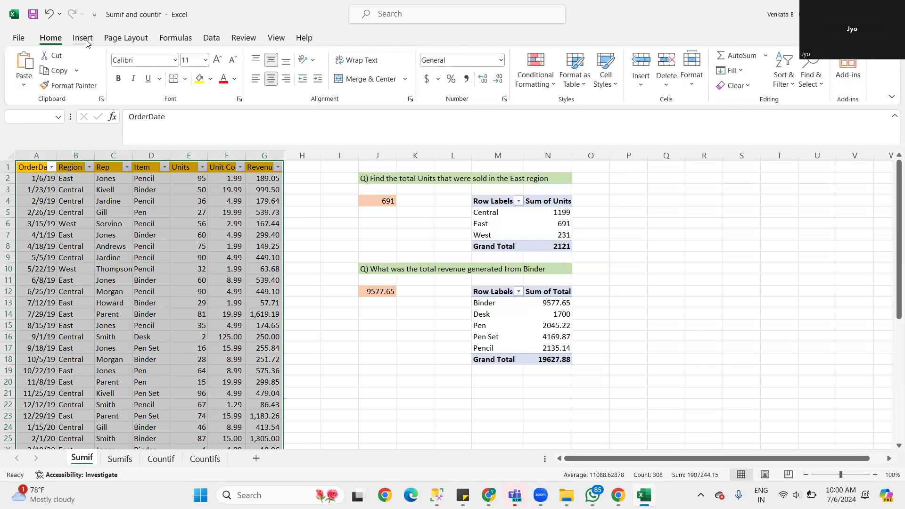
pyautogui.click(86, 43)
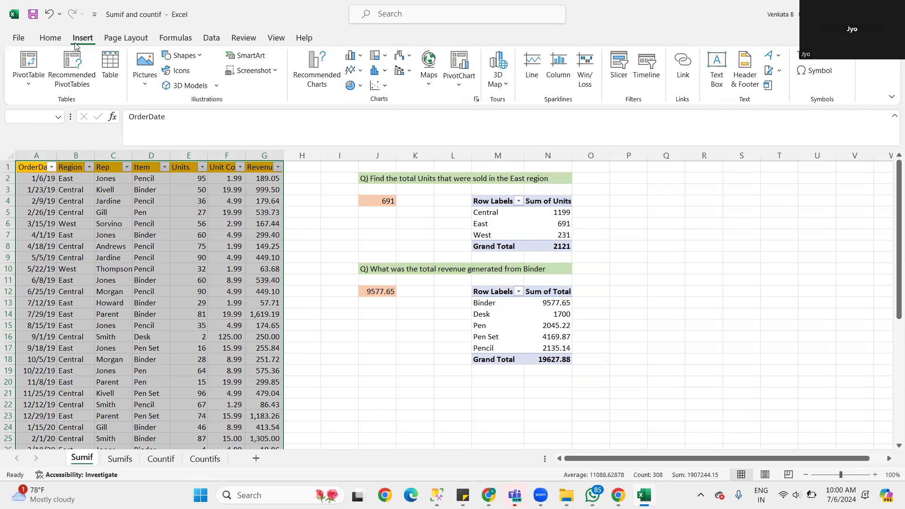
pyautogui.click(26, 84)
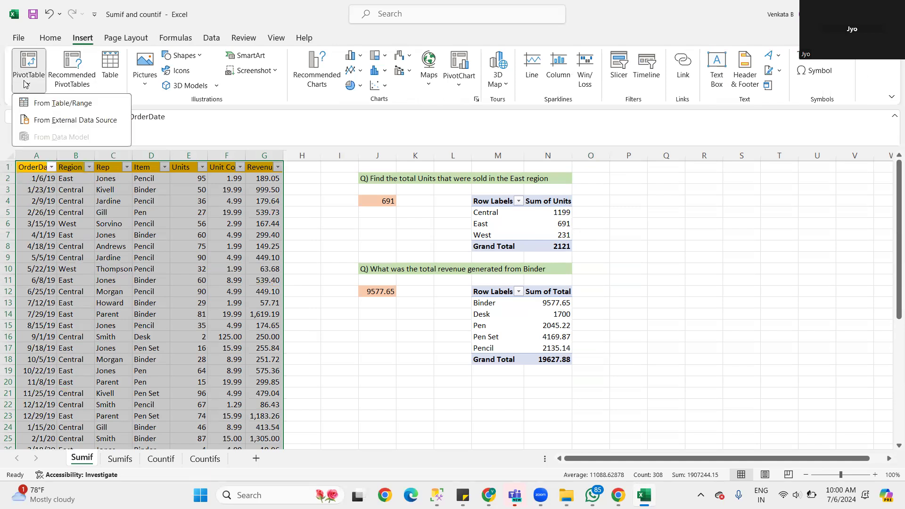
pyautogui.click(67, 104)
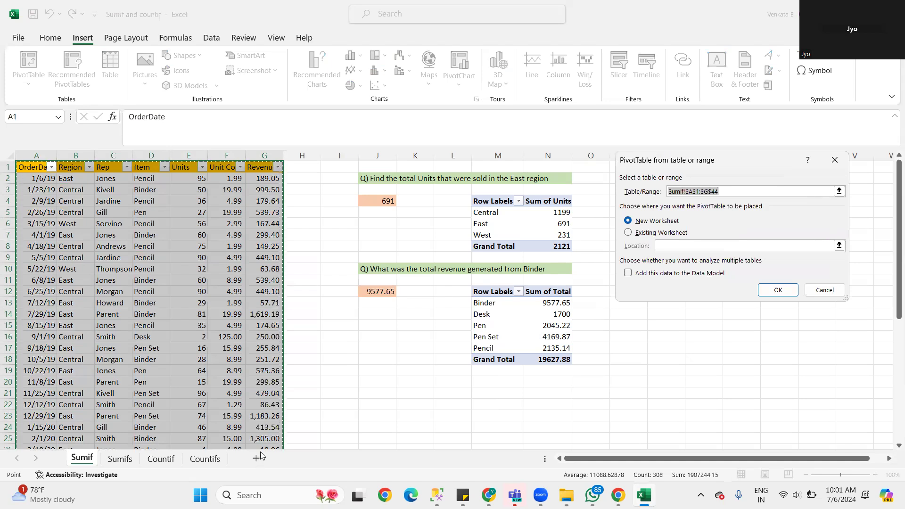
pyautogui.click(628, 234)
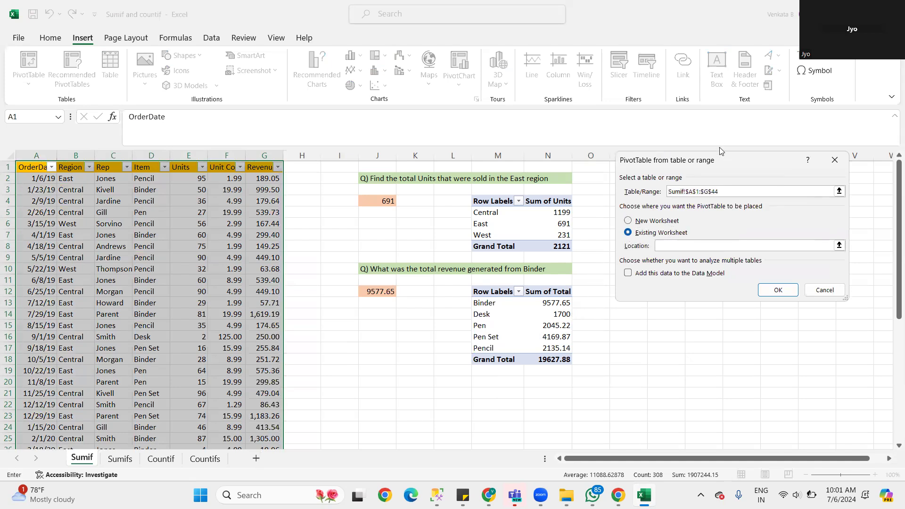
pyautogui.moveTo(734, 163); pyautogui.dragTo(742, 199)
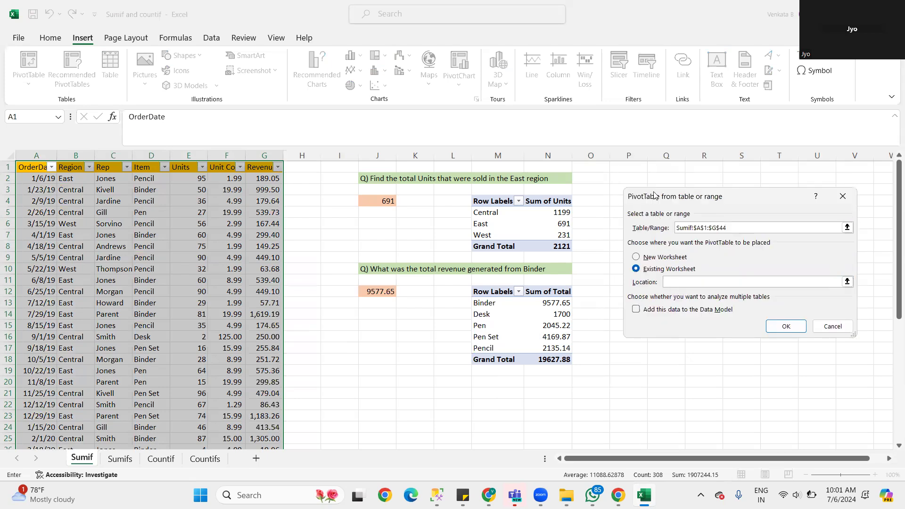
pyautogui.click(633, 168)
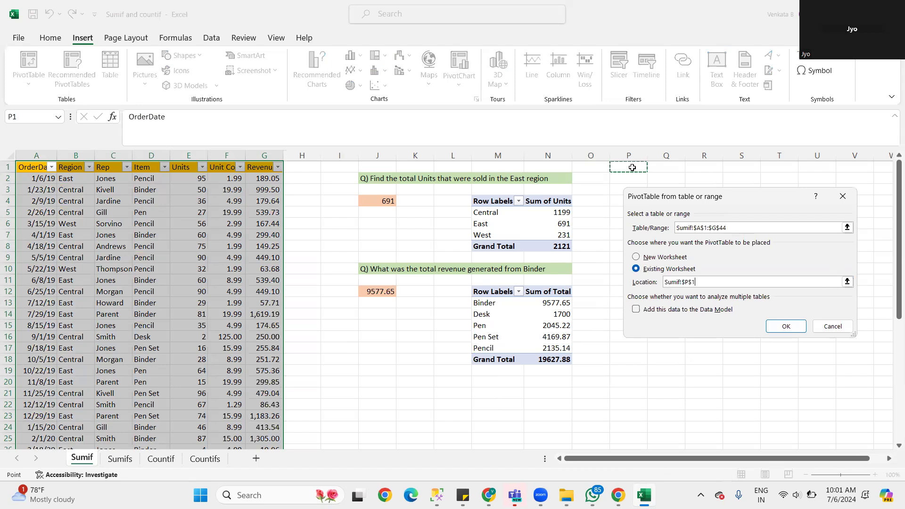
pyautogui.click(792, 327)
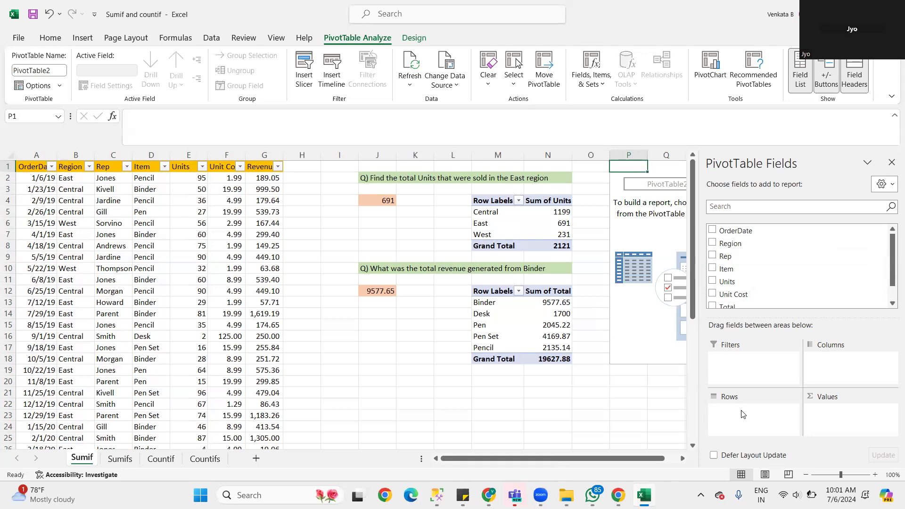
# Step: Set up the PivotTable with Region as rows and the sum of Units as values, and check the East total
pyautogui.moveTo(731, 244); pyautogui.dragTo(749, 417)
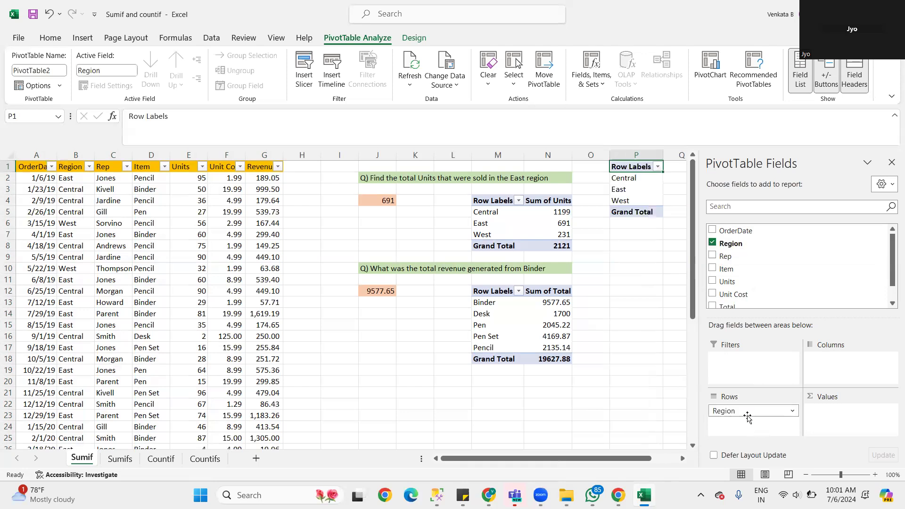
pyautogui.moveTo(721, 282); pyautogui.dragTo(840, 423)
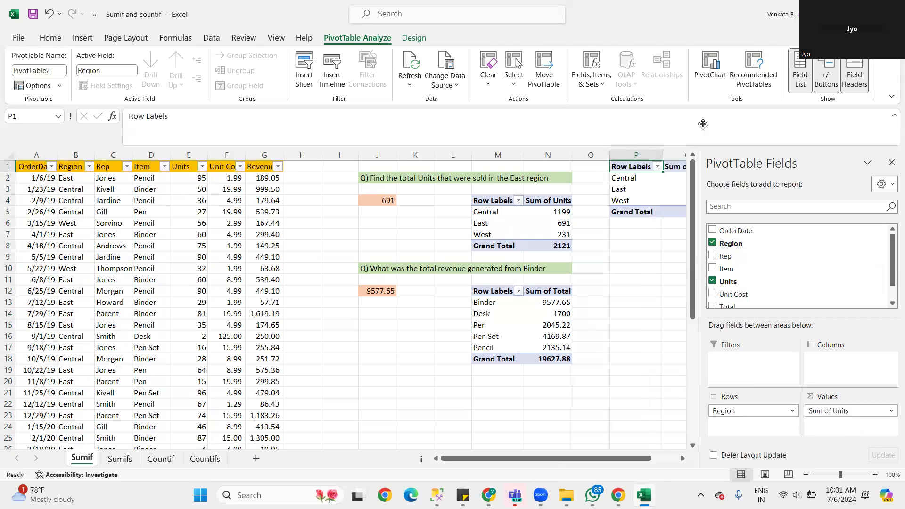
pyautogui.moveTo(623, 459); pyautogui.dragTo(689, 459)
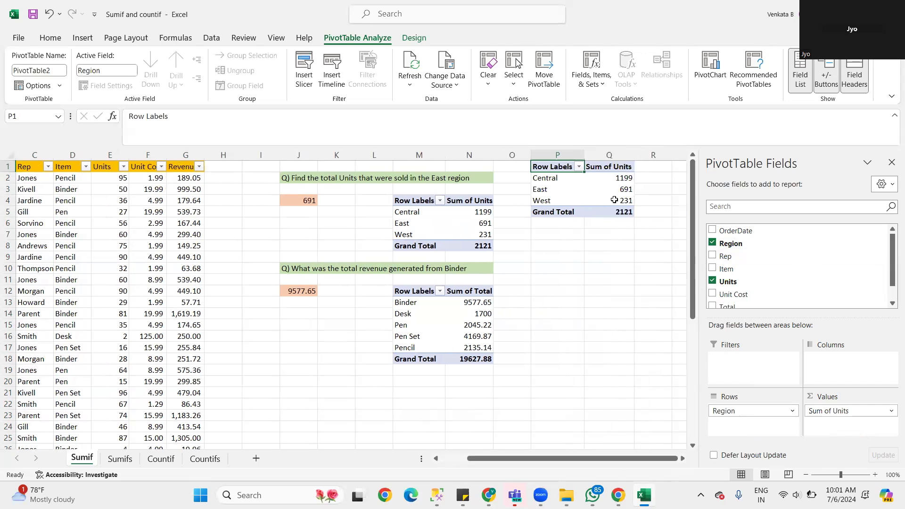
pyautogui.moveTo(614, 200)
pyautogui.click(623, 190)
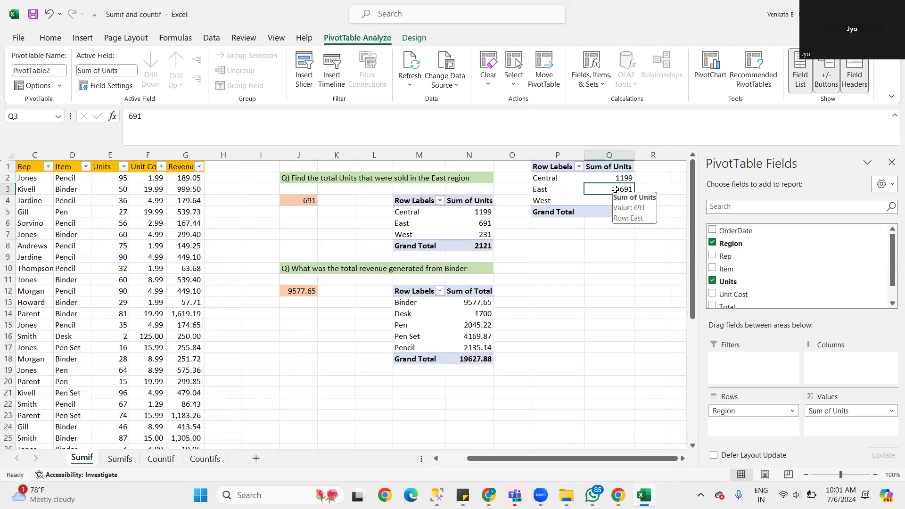
pyautogui.moveTo(623, 190)
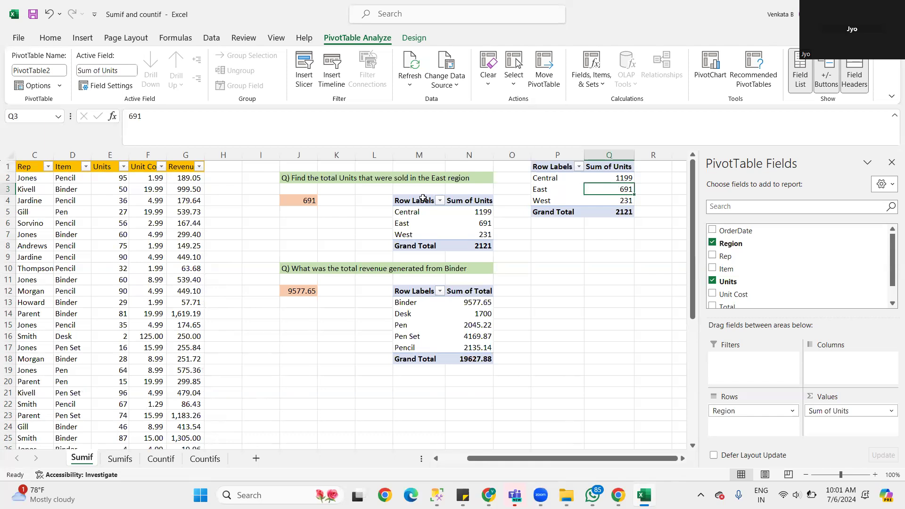
# Step: Try to clear the contents of columns P and Q, which hold the new PivotTable
pyautogui.click(557, 155)
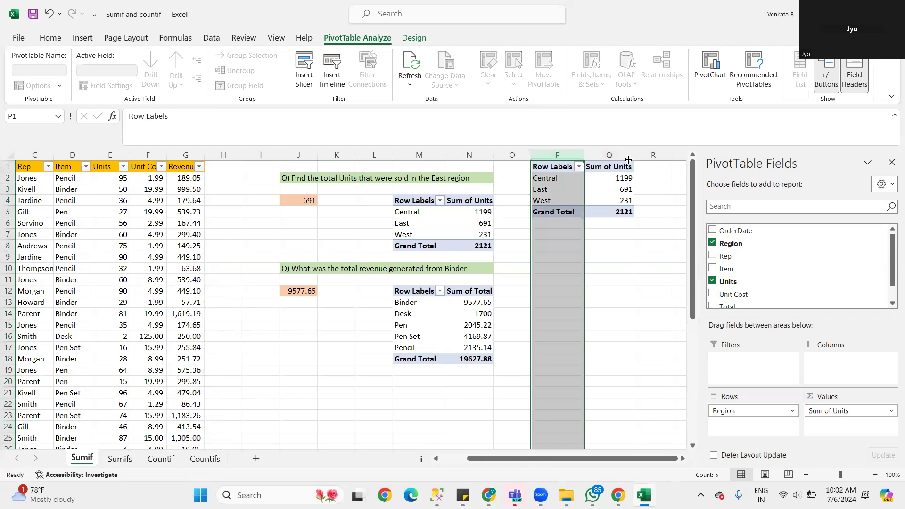
pyautogui.click(630, 224)
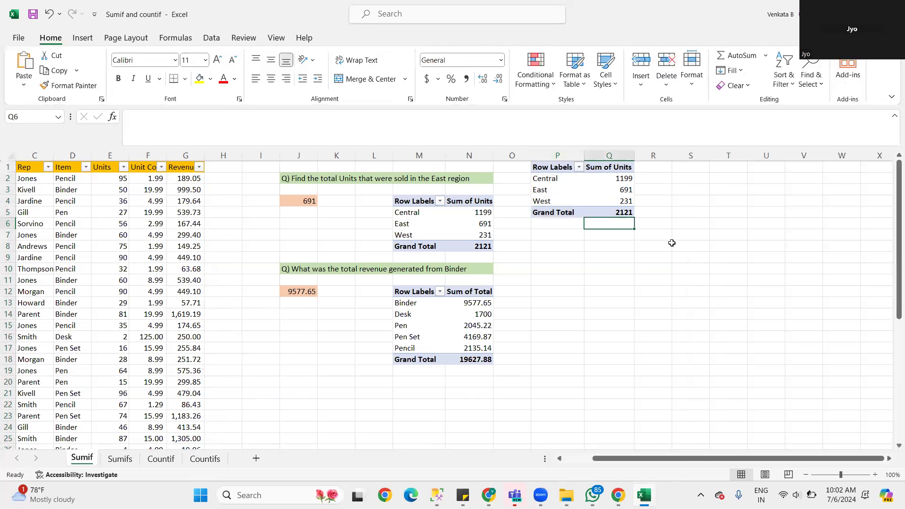
pyautogui.click(632, 287)
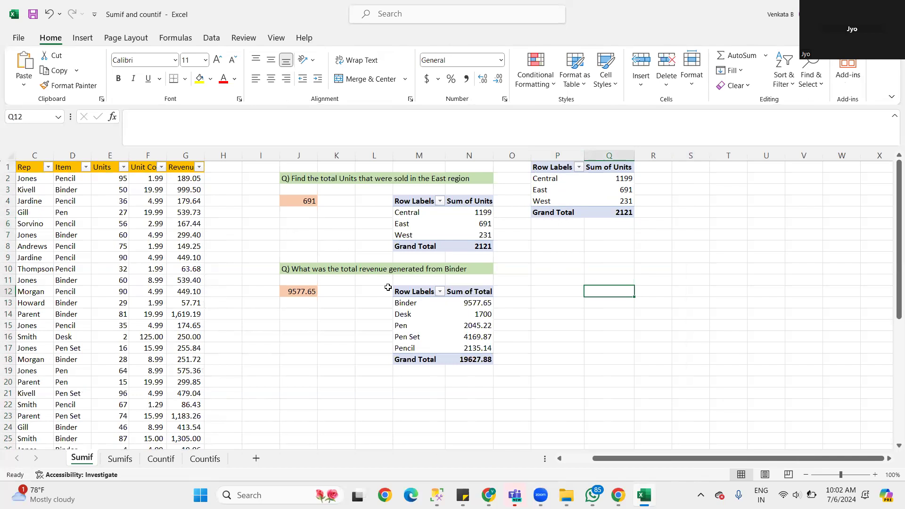
pyautogui.moveTo(623, 461); pyautogui.dragTo(561, 188)
pyautogui.click(546, 157)
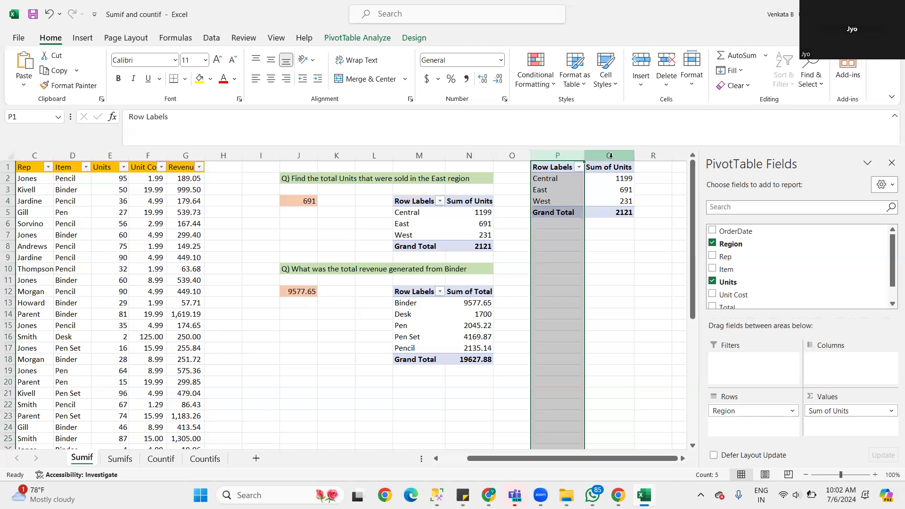
pyautogui.keyDown('ctrl'); pyautogui.click(610, 155); pyautogui.keyUp('ctrl')
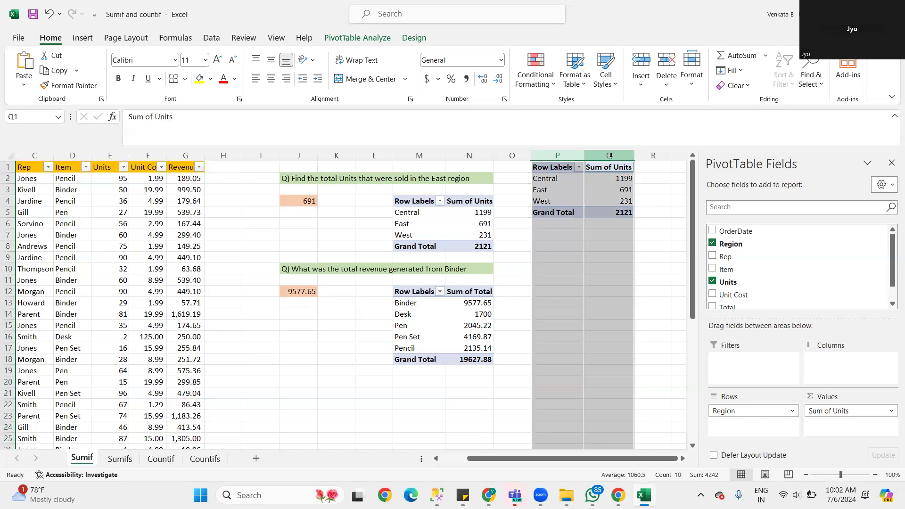
pyautogui.press('Delete')
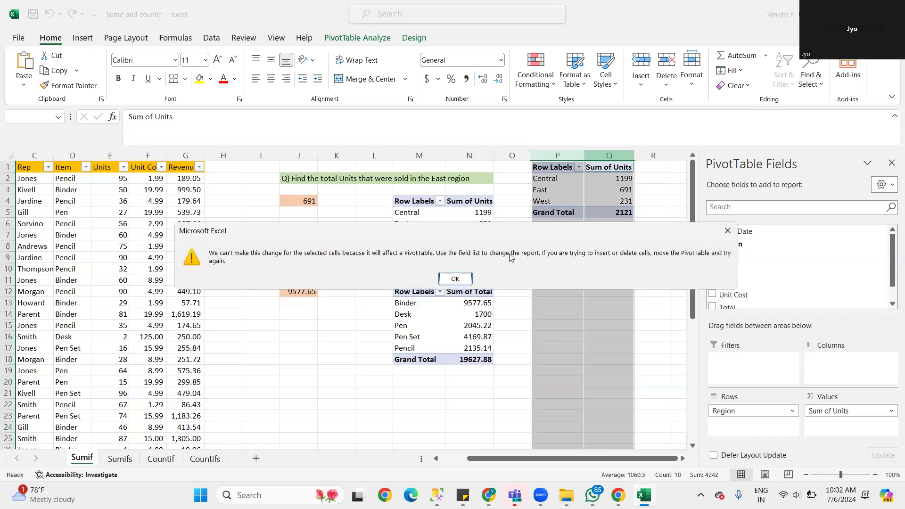
pyautogui.click(455, 278)
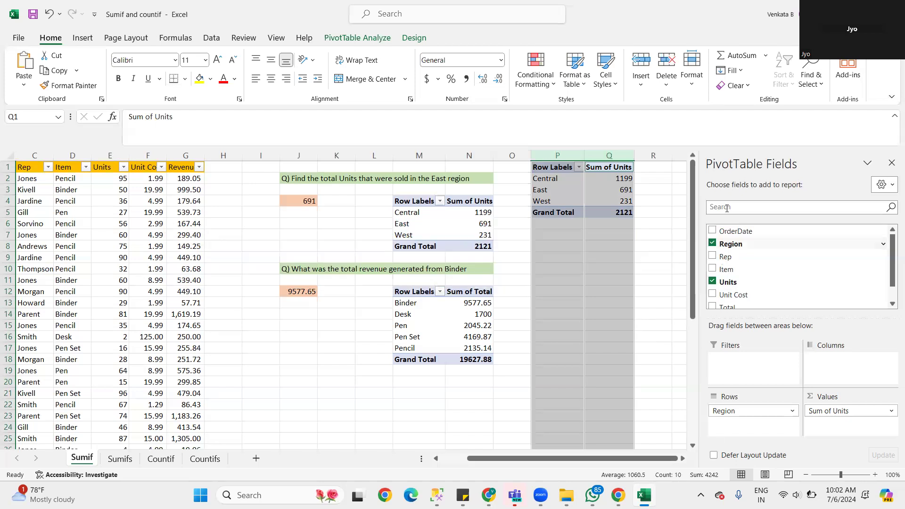
pyautogui.click(663, 191)
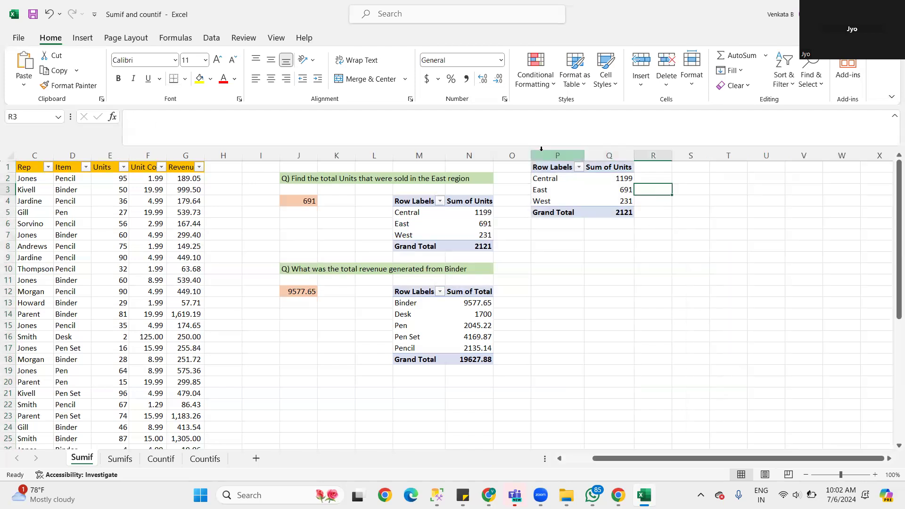
# Step: Delete columns P and Q entirely, together with the PivotTable in them
pyautogui.moveTo(558, 155); pyautogui.dragTo(616, 150)
pyautogui.rightClick(618, 159)
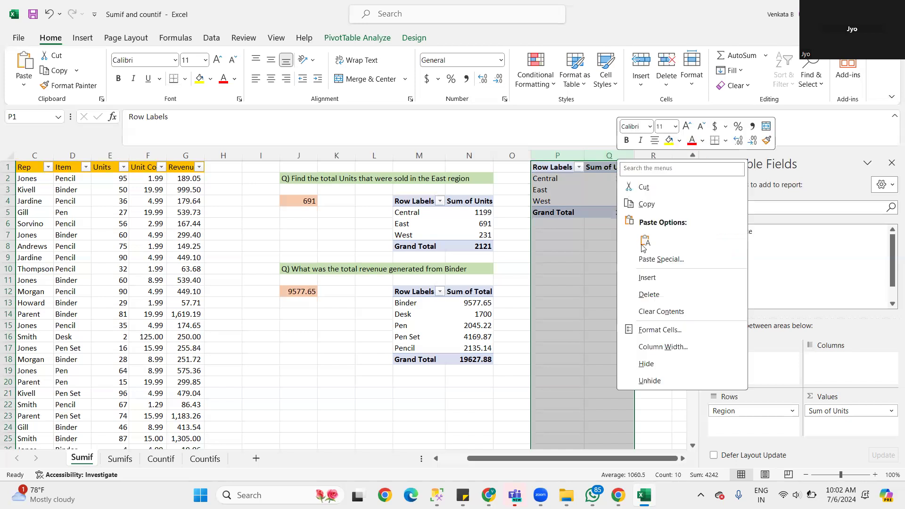
pyautogui.click(650, 295)
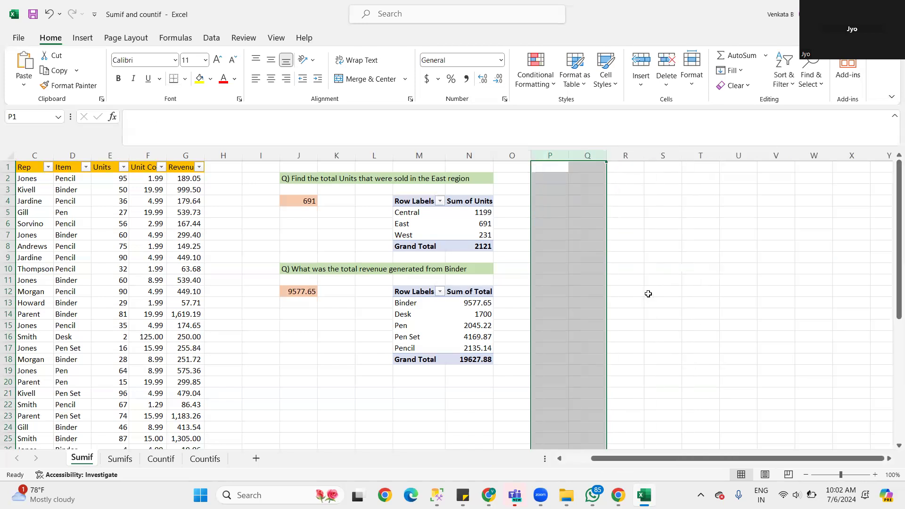
pyautogui.click(656, 312)
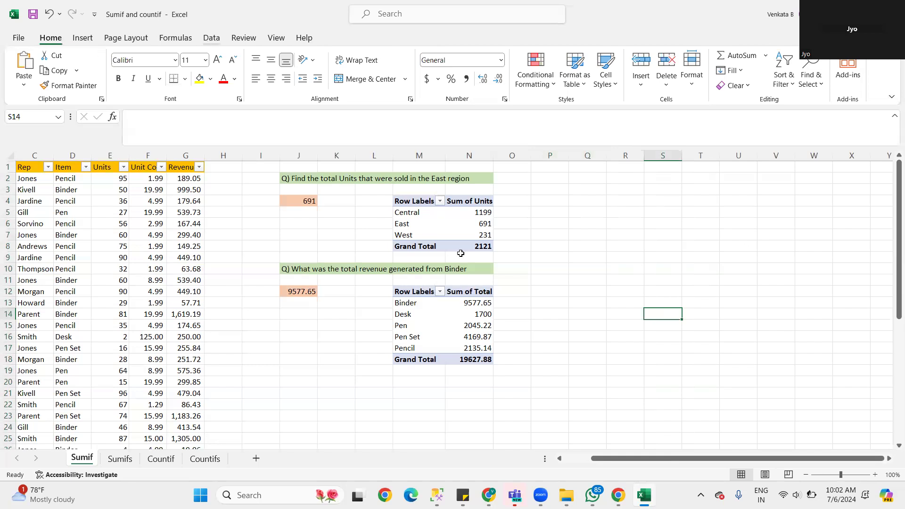
pyautogui.click(579, 191)
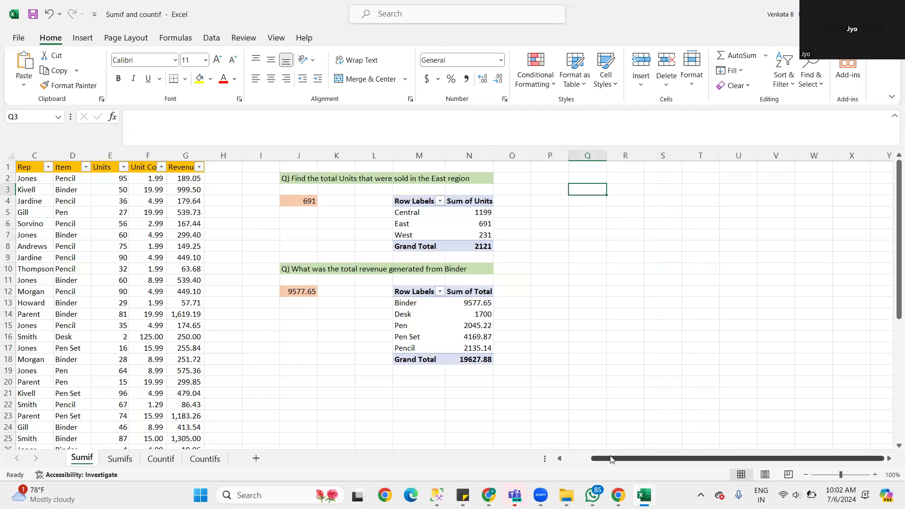
# Step: Create a PivotTable from the full order data range A1:G44, placed on the existing worksheet at cell Q7
pyautogui.moveTo(611, 460); pyautogui.dragTo(585, 460)
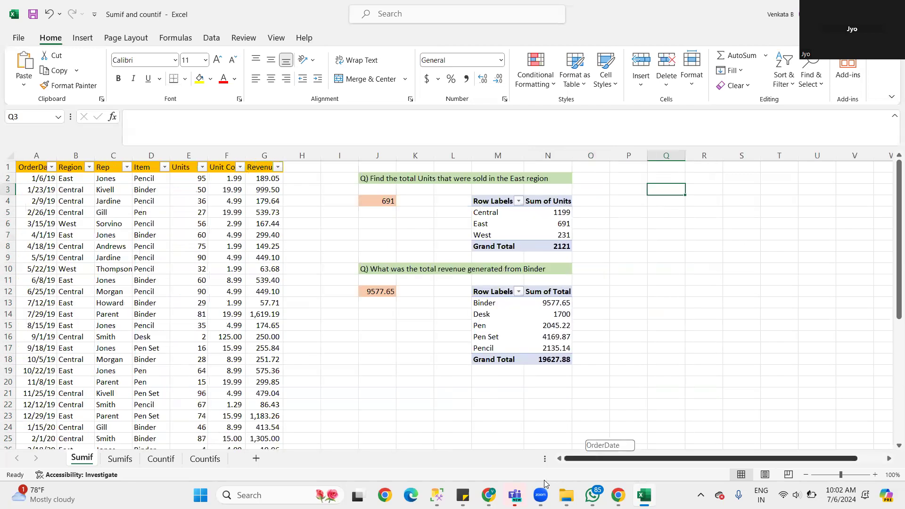
pyautogui.click(29, 168)
pyautogui.scroll(-10, 217, 349)
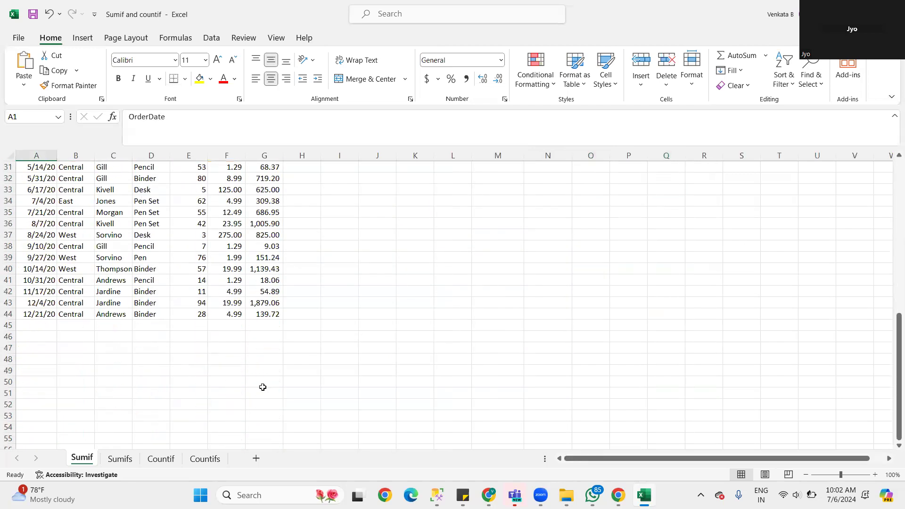
pyautogui.keyDown('shift'); pyautogui.click(272, 315); pyautogui.keyUp('shift')
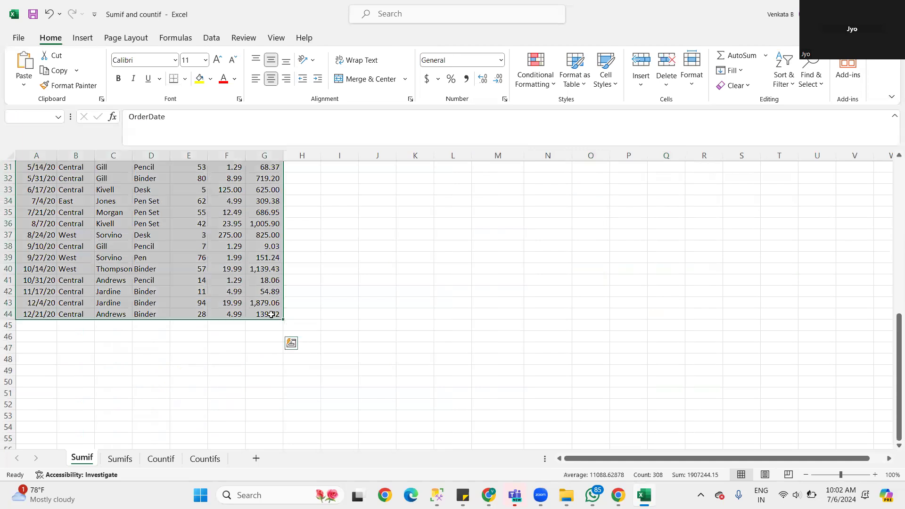
pyautogui.scroll(5, 272, 314)
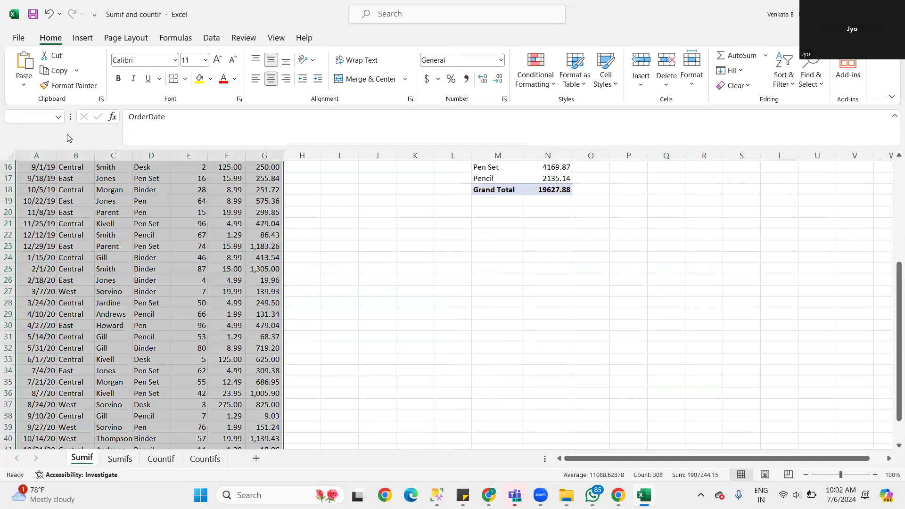
pyautogui.click(83, 39)
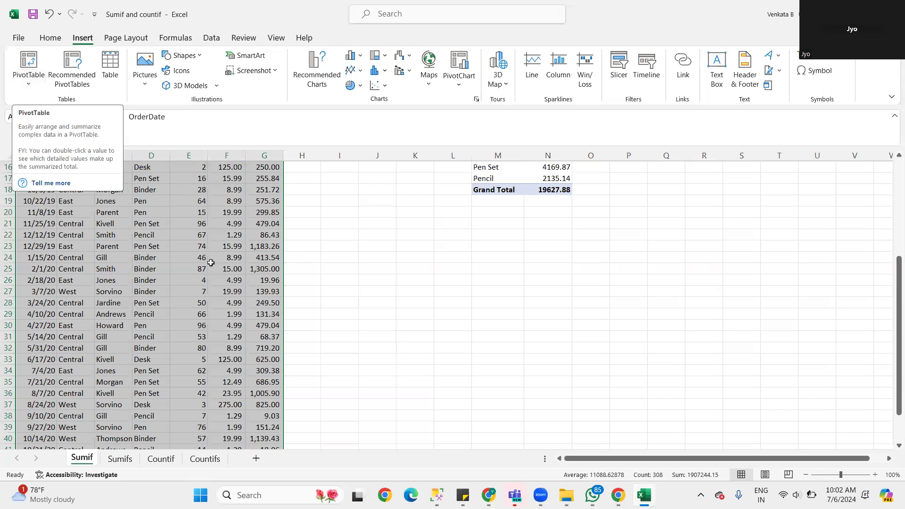
pyautogui.click(27, 85)
pyautogui.click(27, 85)
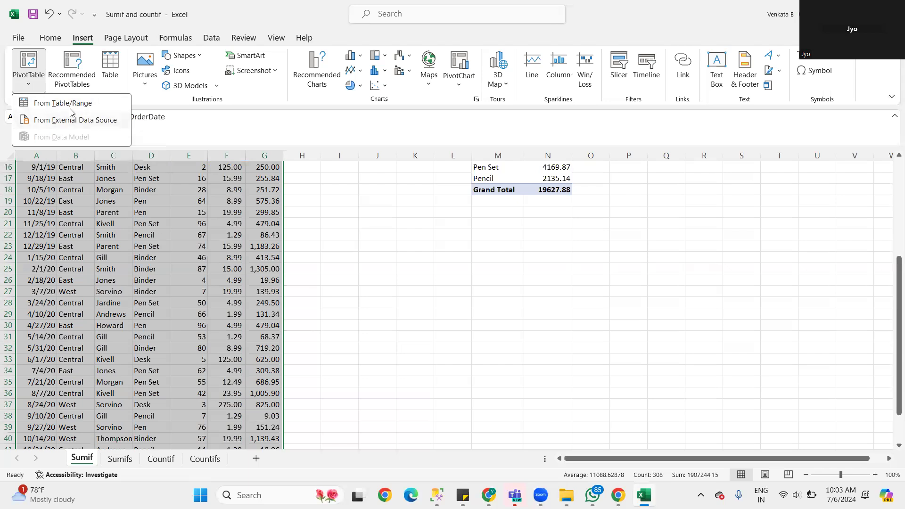
pyautogui.click(65, 103)
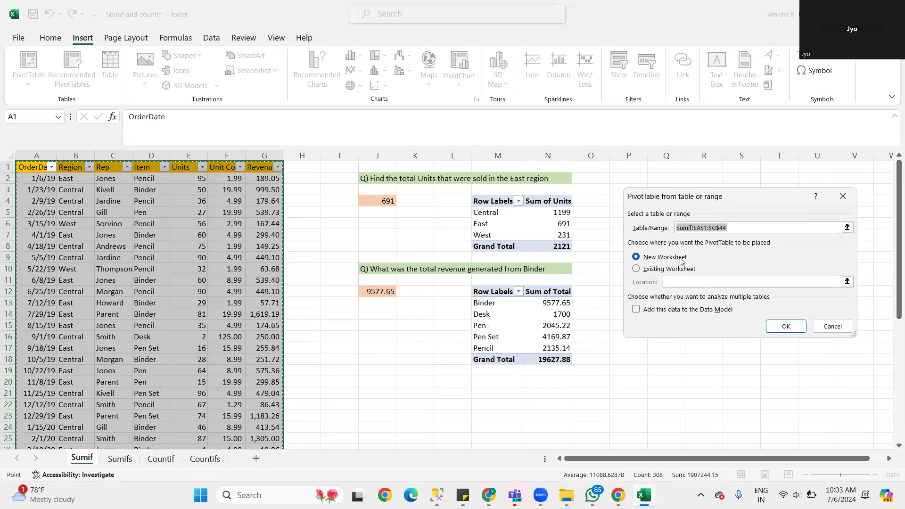
pyautogui.click(637, 272)
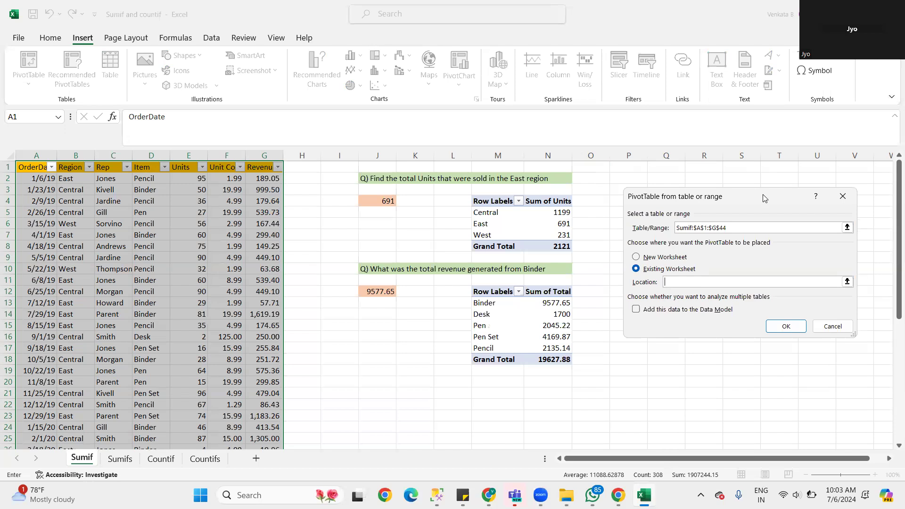
pyautogui.moveTo(763, 195); pyautogui.dragTo(822, 180)
pyautogui.click(661, 236)
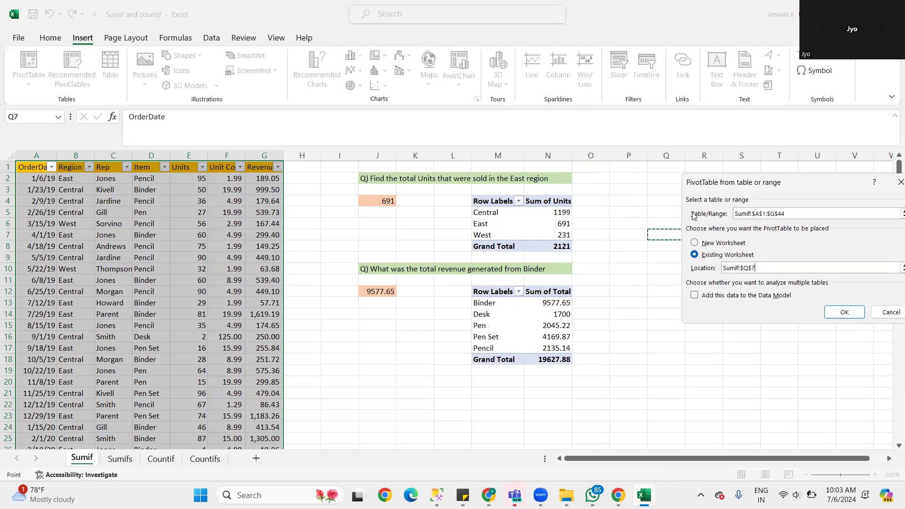
pyautogui.click(847, 313)
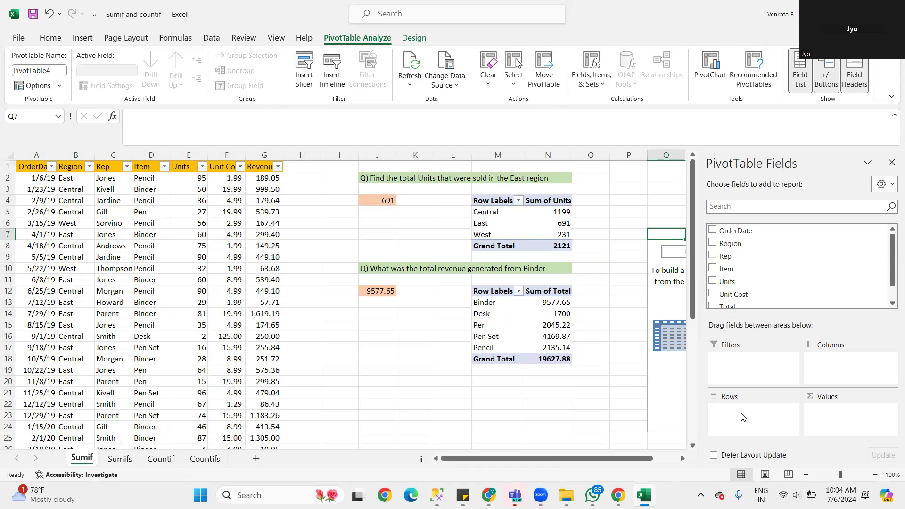
# Step: Lay out the new PivotTable with Region as rows and the sum of Units as values
pyautogui.moveTo(727, 244); pyautogui.dragTo(749, 417)
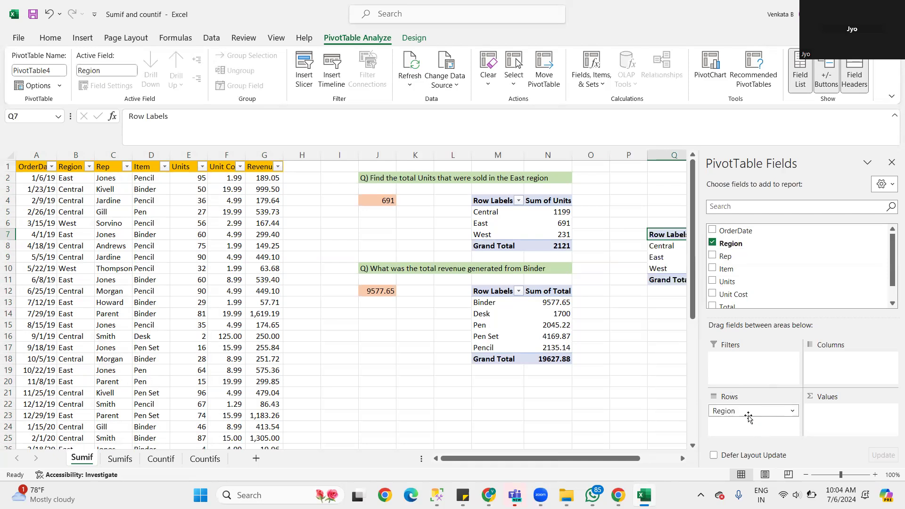
pyautogui.moveTo(585, 462); pyautogui.dragTo(623, 460)
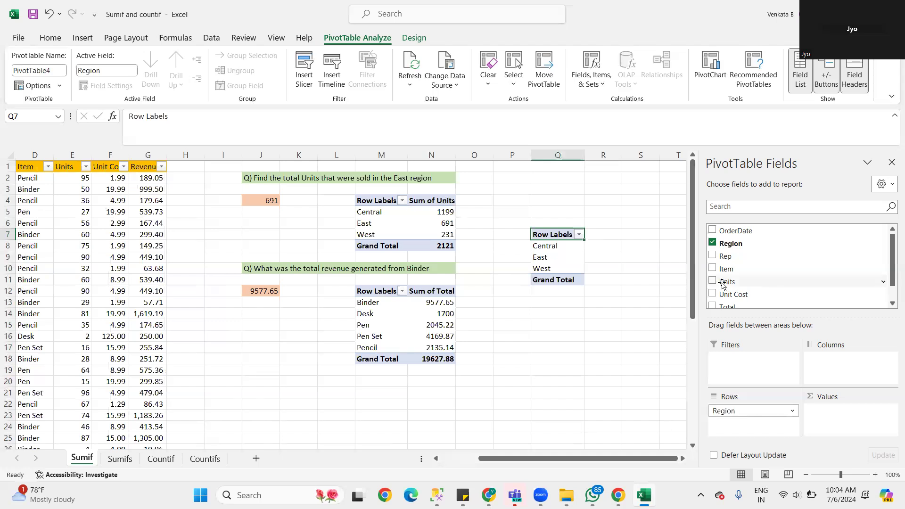
pyautogui.moveTo(722, 282); pyautogui.dragTo(830, 418)
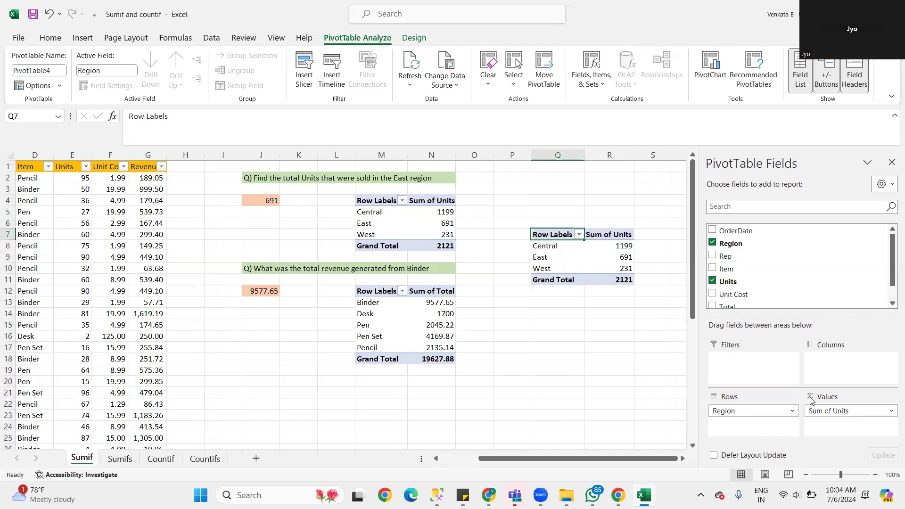
pyautogui.click(891, 412)
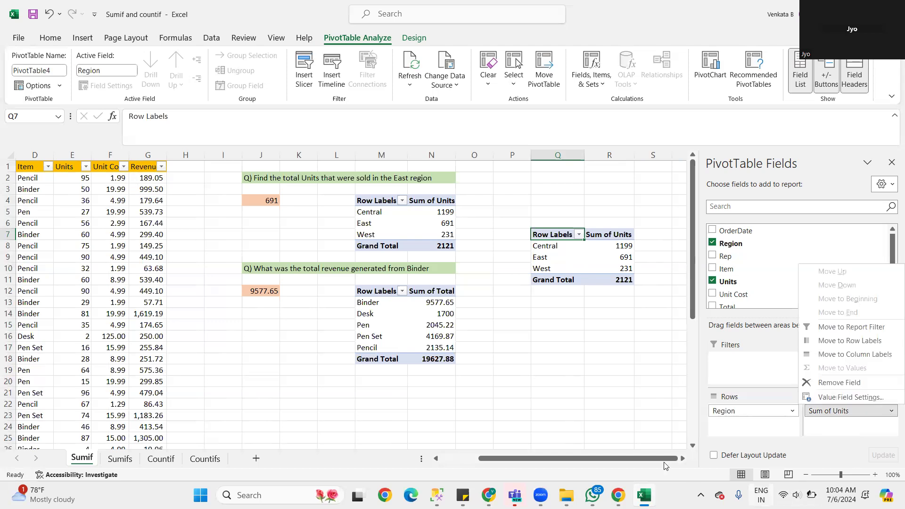
pyautogui.click(683, 459)
pyautogui.click(683, 459)
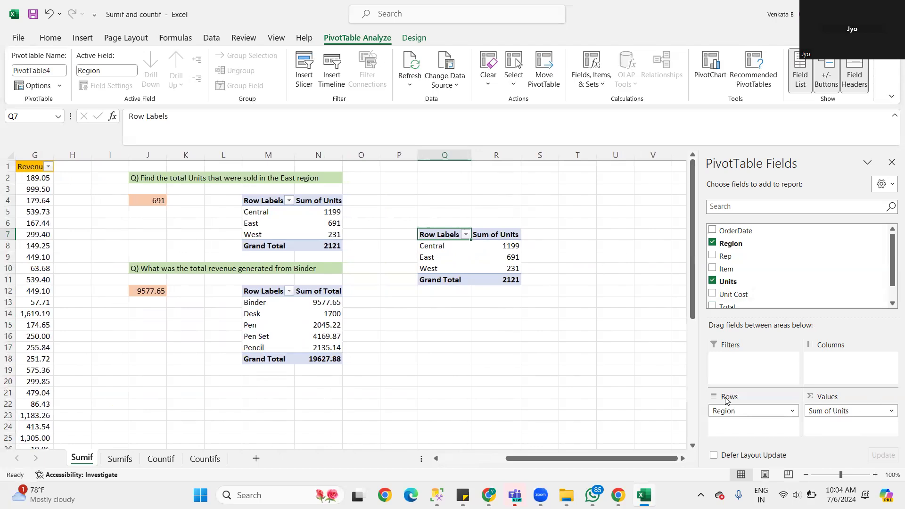
# Step: Rename the new PivotTable's row header in cell Q7 to Region
pyautogui.click(730, 411)
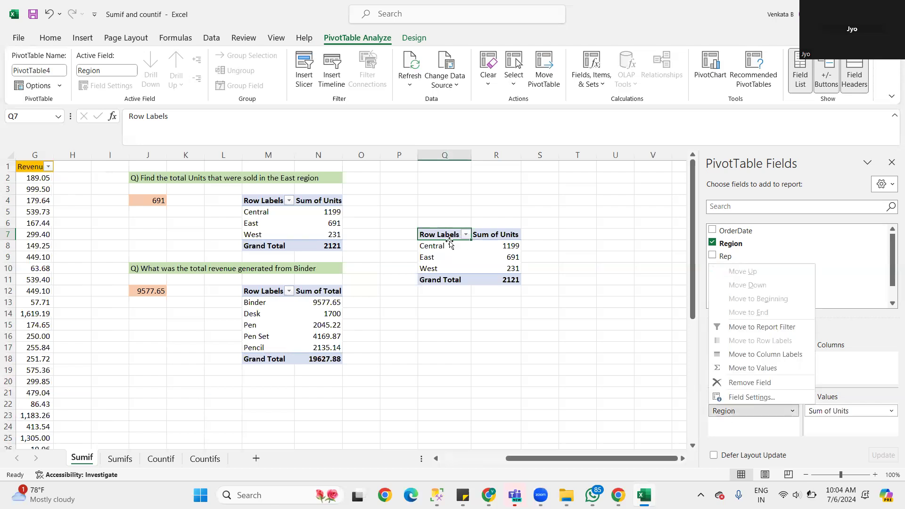
pyautogui.click(446, 235)
pyautogui.doubleClick(447, 235)
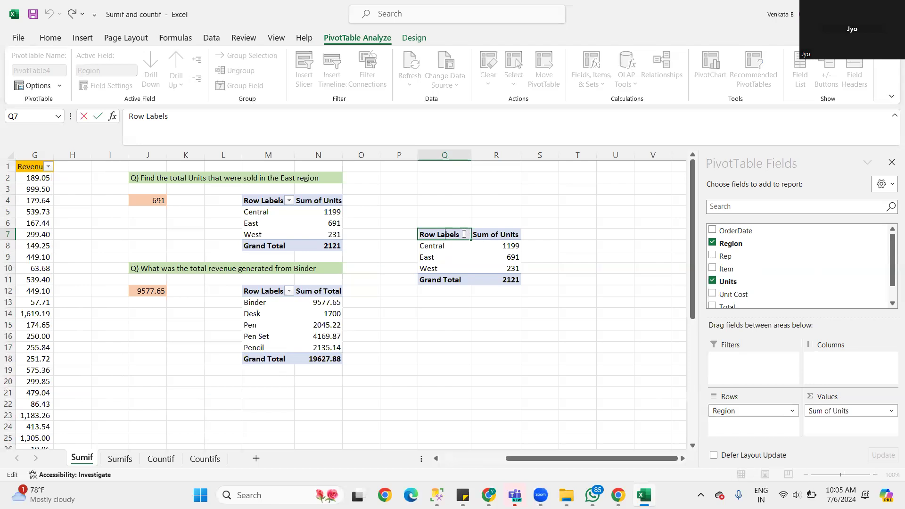
pyautogui.moveTo(461, 235); pyautogui.dragTo(360, 219)
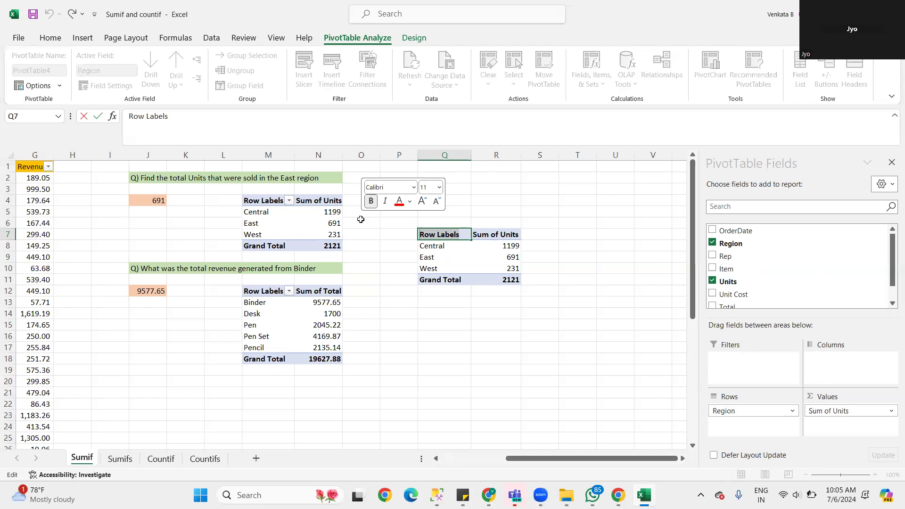
pyautogui.write('rEGION')
pyautogui.press('Return')
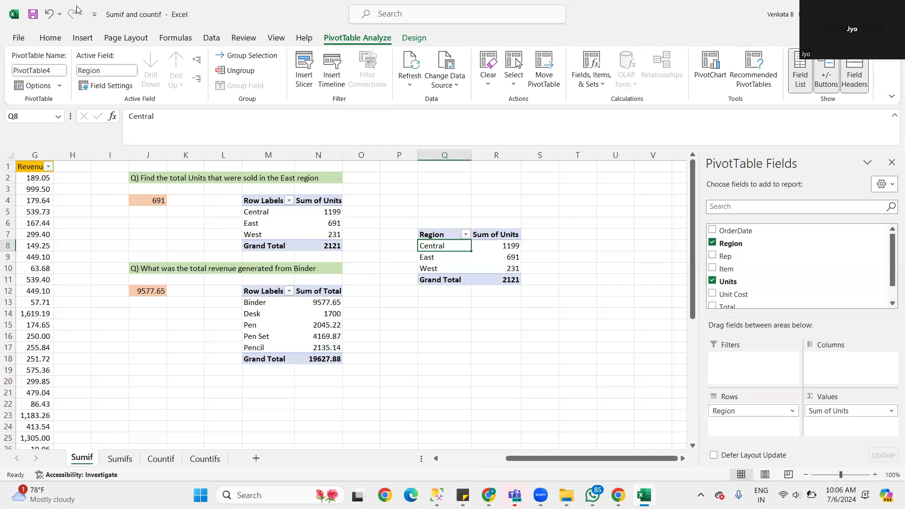
pyautogui.click(83, 38)
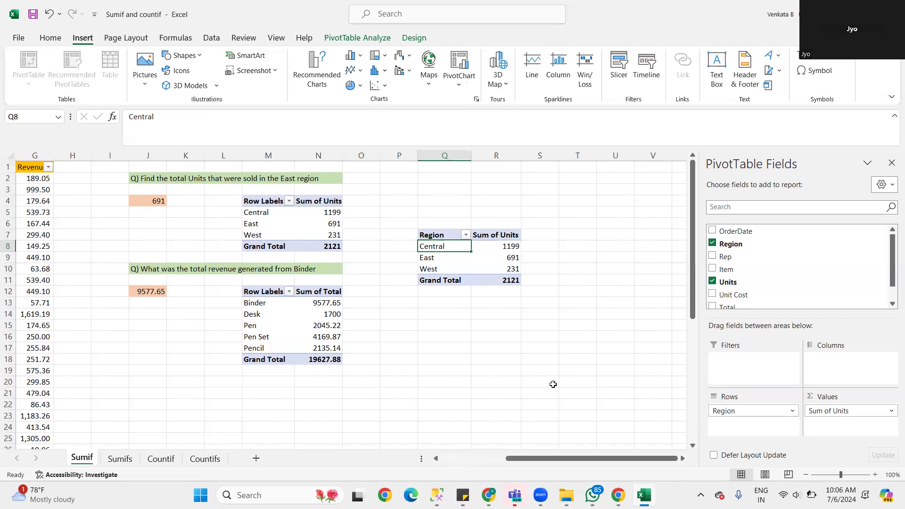
pyautogui.moveTo(542, 460); pyautogui.dragTo(418, 476)
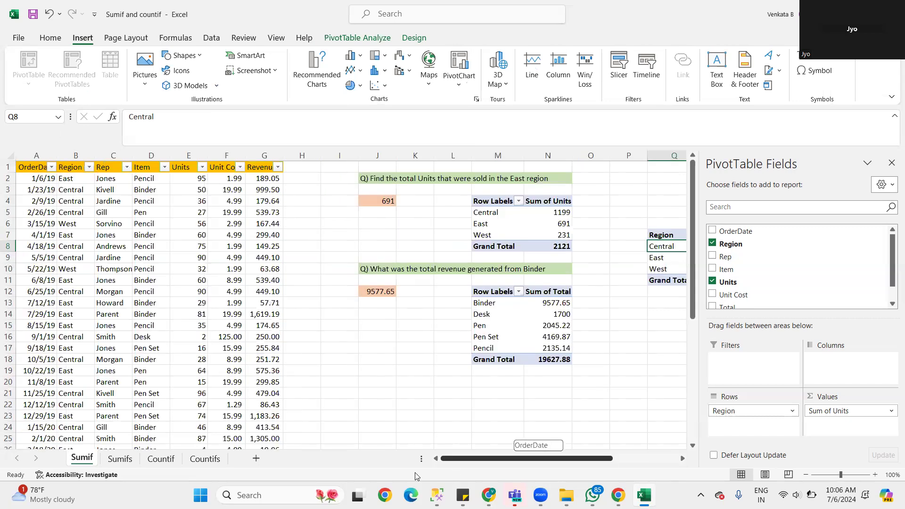
pyautogui.click(24, 168)
pyautogui.scroll(-8, 278, 373)
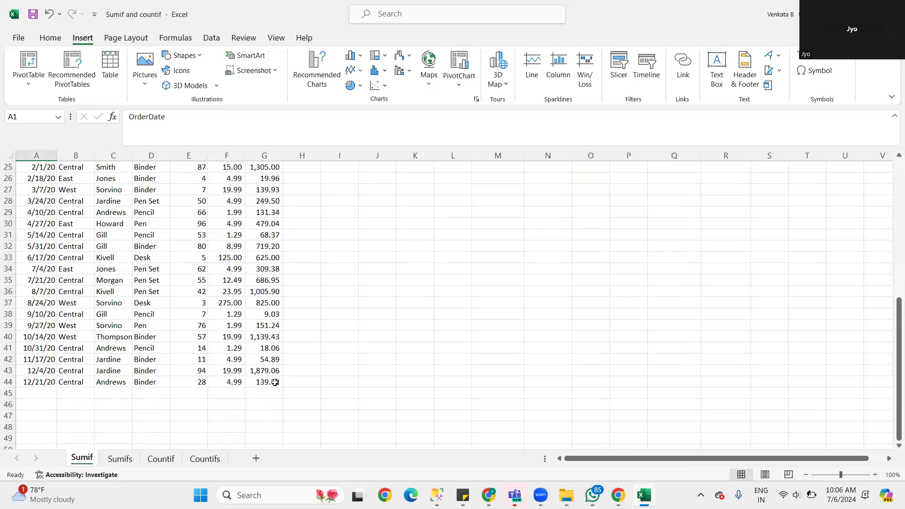
pyautogui.keyDown('shift'); pyautogui.click(273, 387); pyautogui.keyUp('shift')
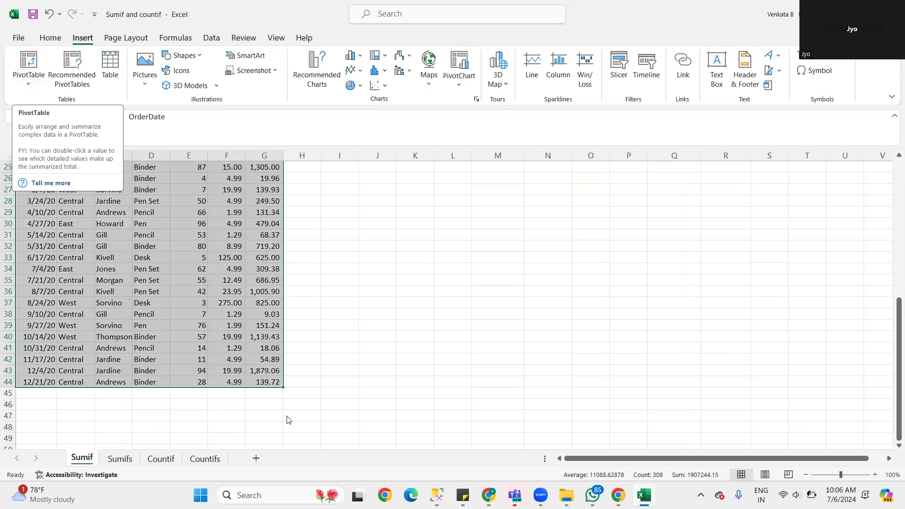
pyautogui.scroll(-3, 240, 418)
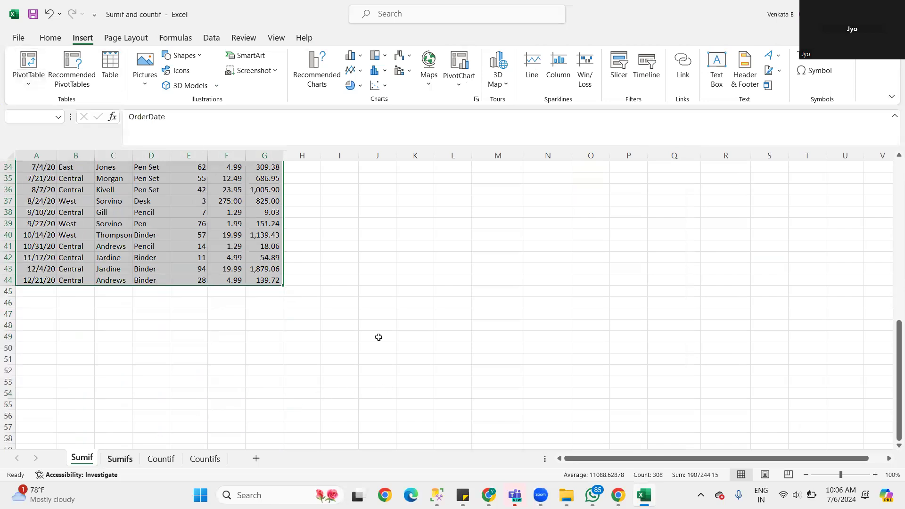
pyautogui.scroll(11, 378, 338)
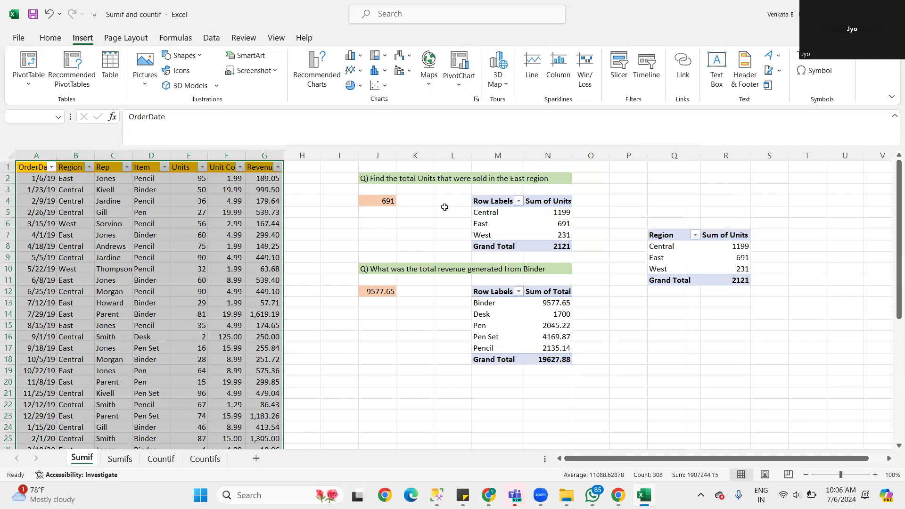
# Step: Review the East region question in cell J2 and the existing SUMIF formula in cell J4
pyautogui.click(377, 176)
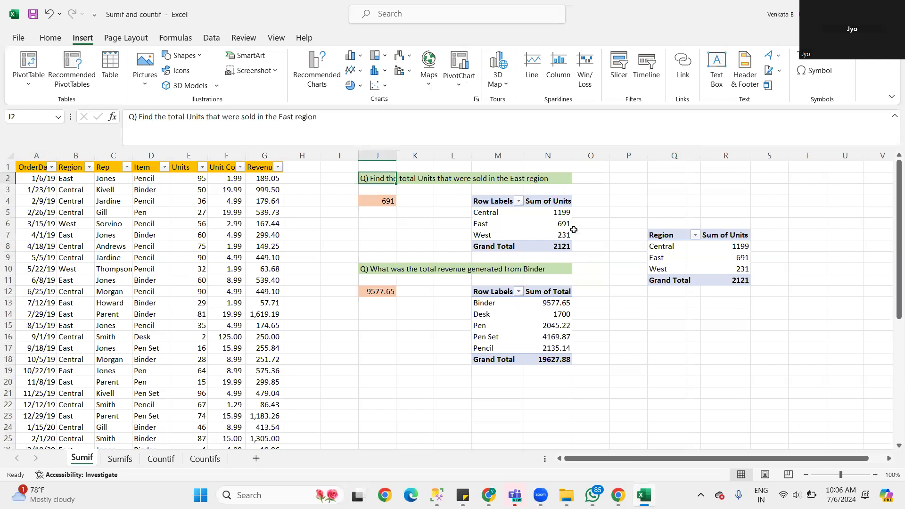
pyautogui.moveTo(562, 225)
pyautogui.click(370, 224)
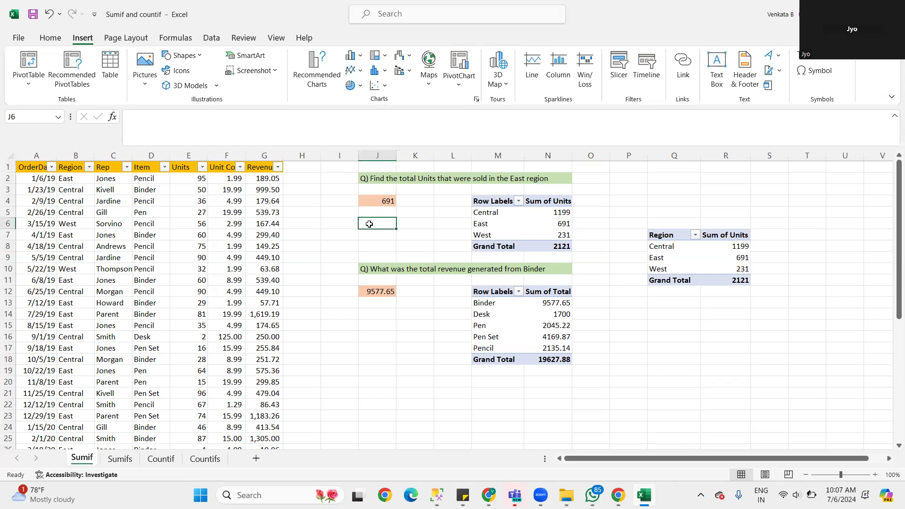
pyautogui.write('=')
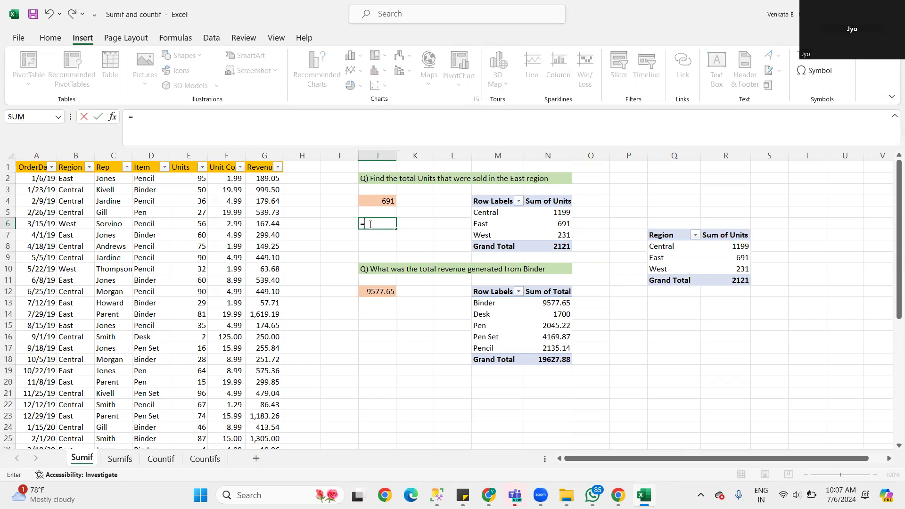
pyautogui.write('SU')
pyautogui.press('BackSpace')
pyautogui.press('BackSpace')
pyautogui.press('BackSpace')
pyautogui.click(374, 198)
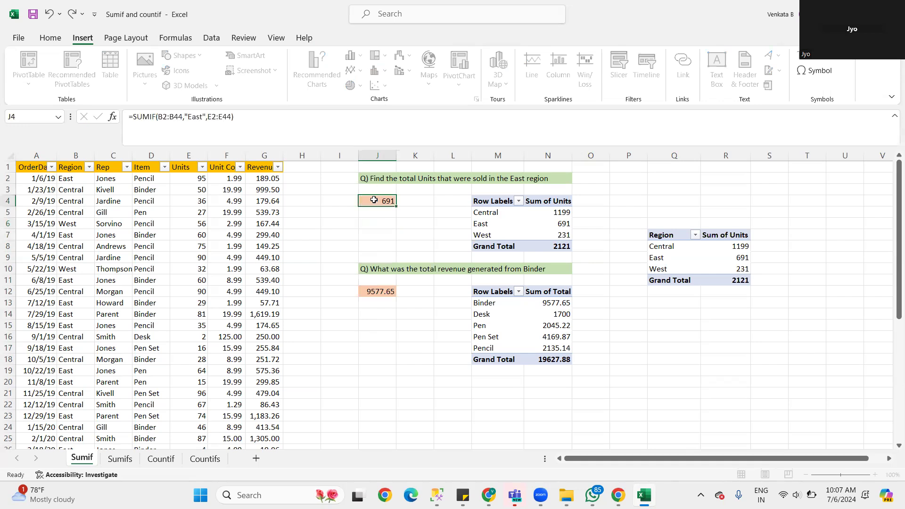
pyautogui.click(361, 234)
# Step: Begin a SUMIF formula in cell J6 with the Region cells B2:B44 as its range
pyautogui.click(366, 221)
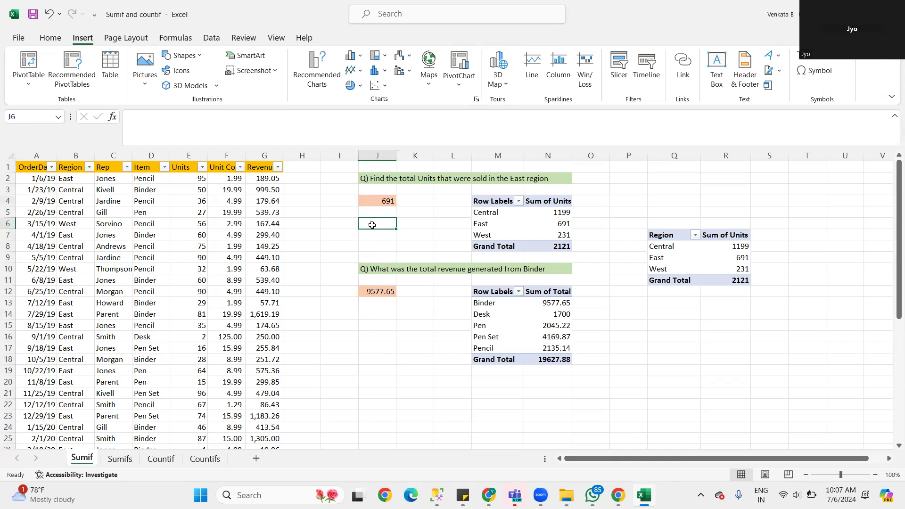
pyautogui.write('=')
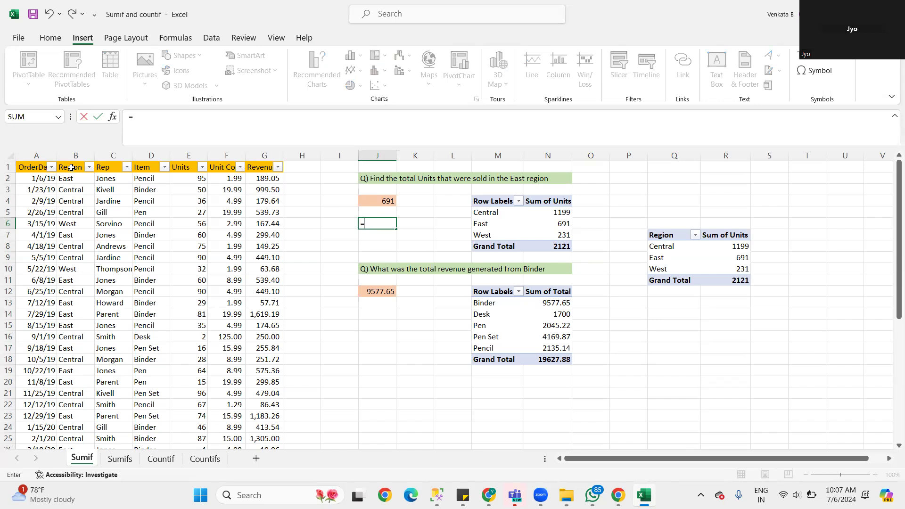
pyautogui.write('SU')
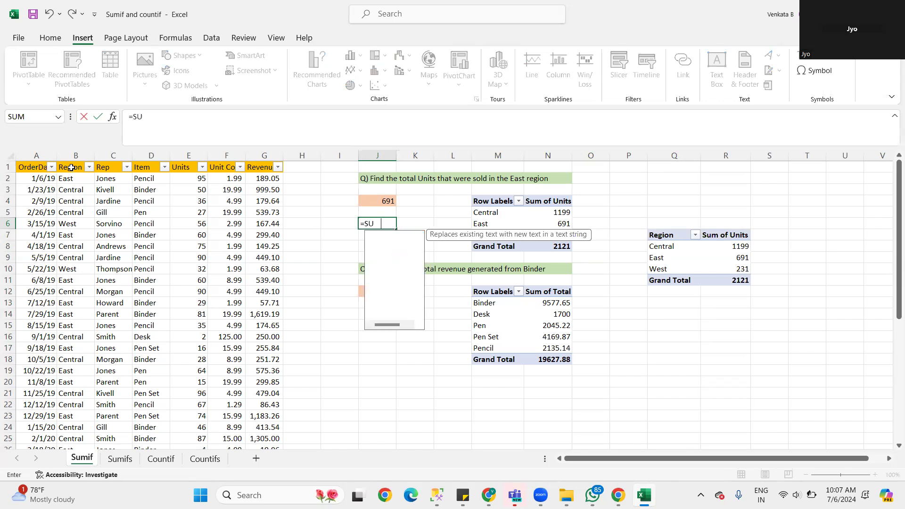
pyautogui.write('MIF')
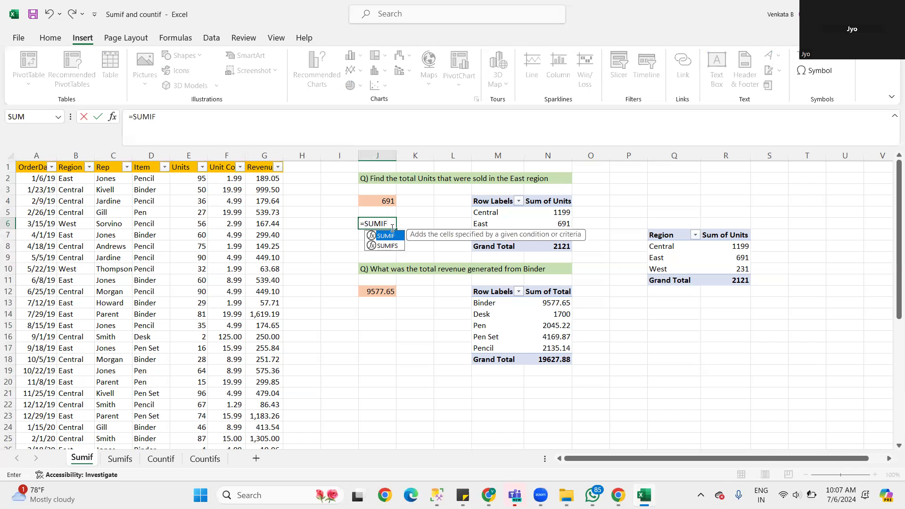
pyautogui.write('(')
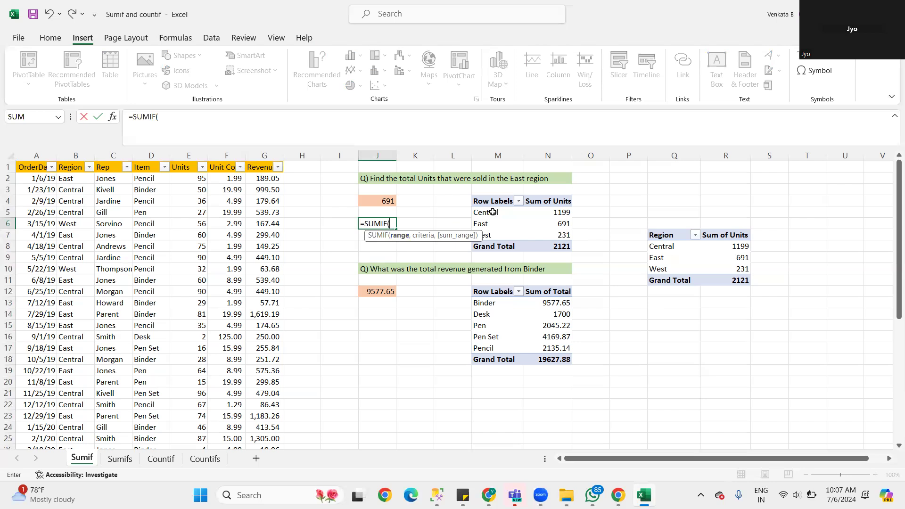
pyautogui.click(74, 155)
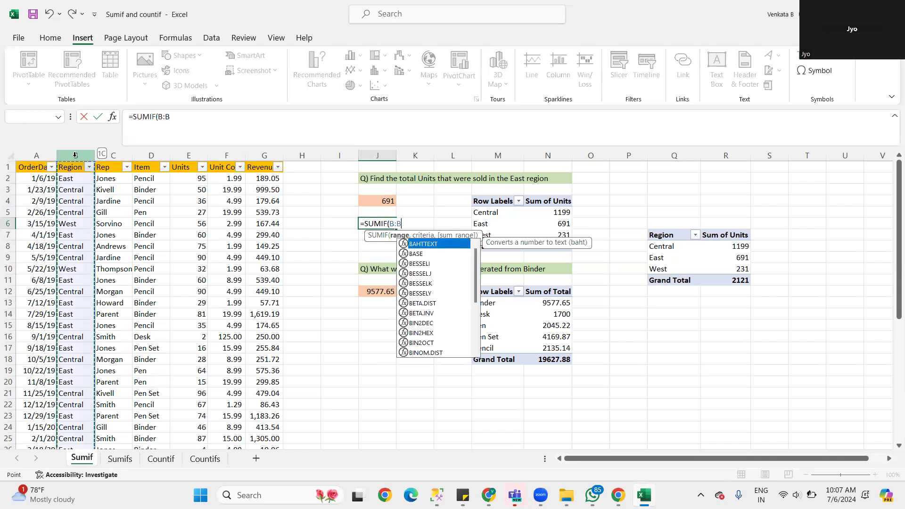
pyautogui.click(77, 177)
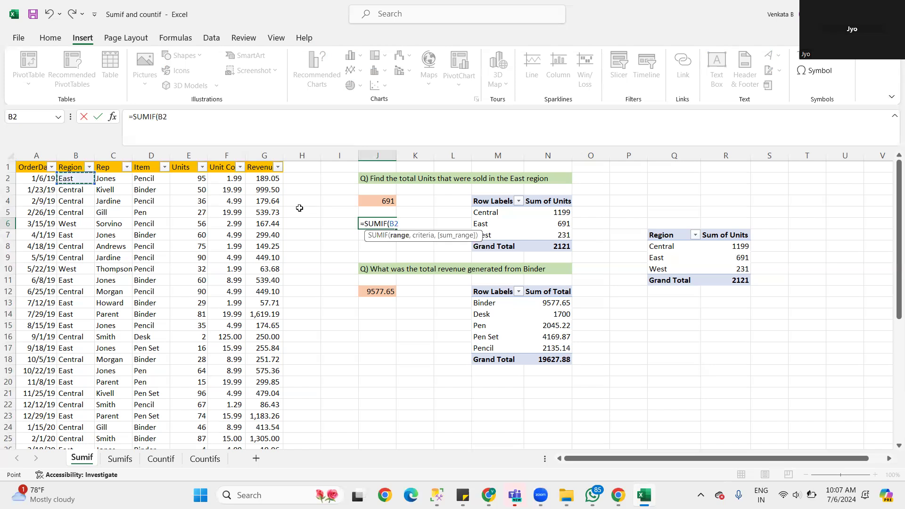
pyautogui.press('F8')
pyautogui.scroll(-13, 34, 297)
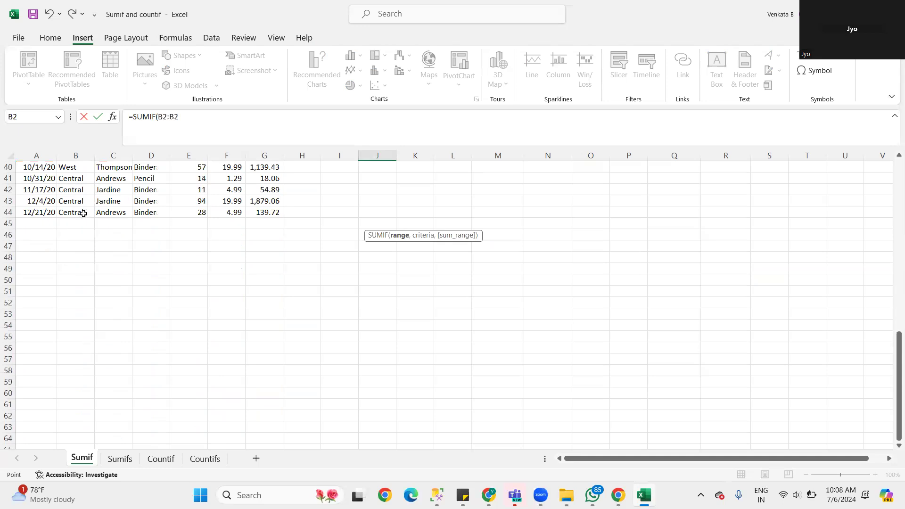
pyautogui.click(84, 214)
pyautogui.scroll(13, 479, 283)
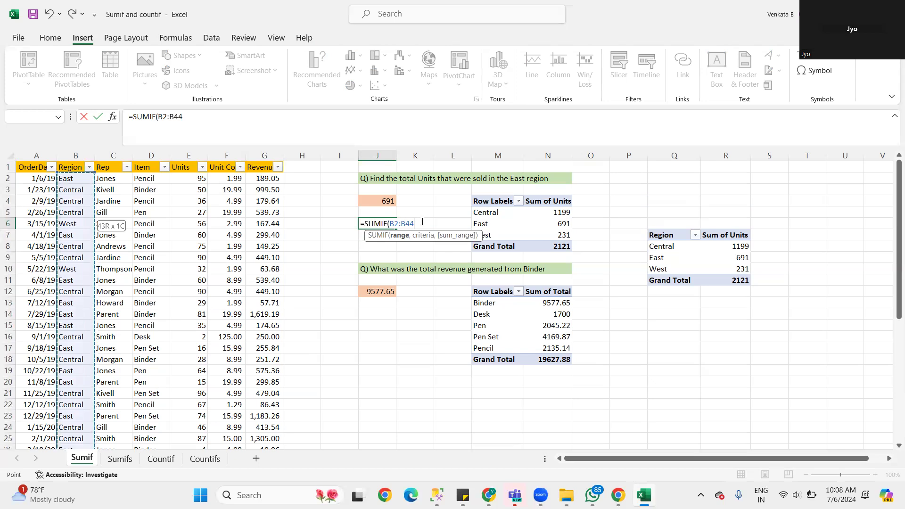
# Step: Complete the SUMIF formula in cell J6 with the criterion "East" and E2 as the sum range
pyautogui.write(',')
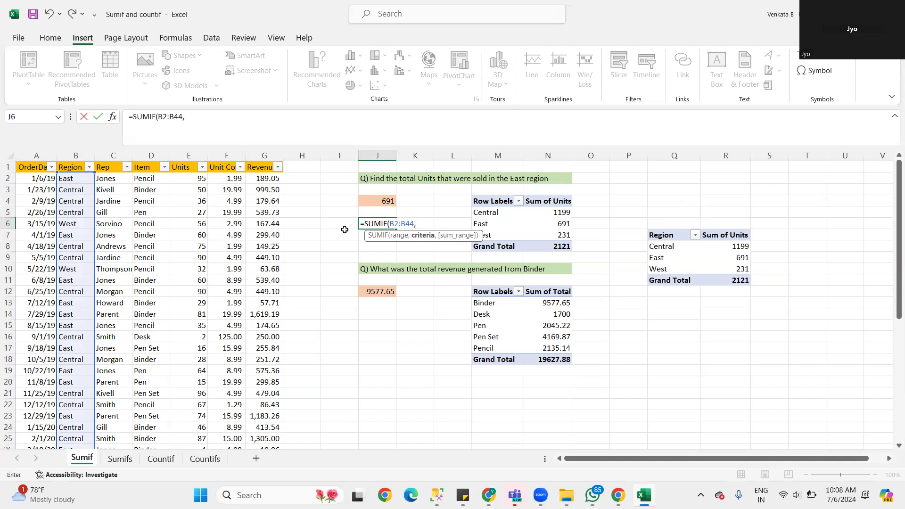
pyautogui.write('""')
pyautogui.press('Escape')
pyautogui.click(346, 226)
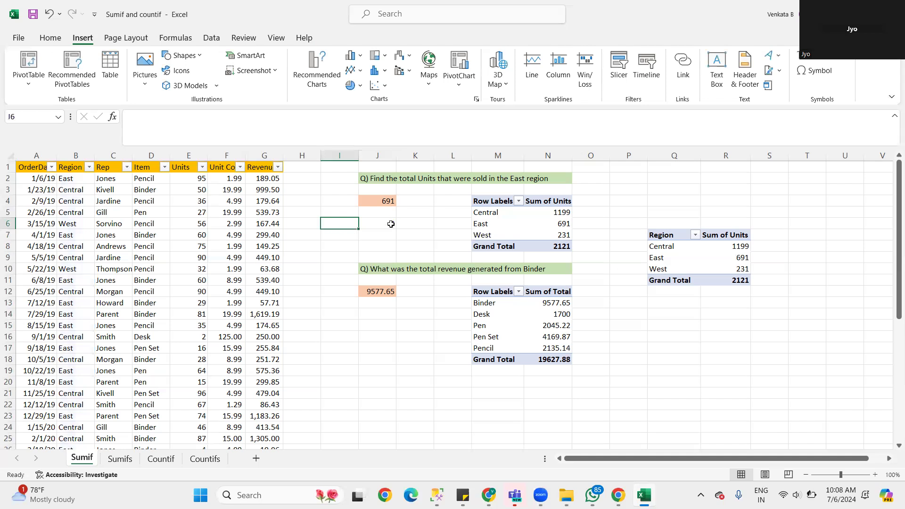
pyautogui.click(391, 224)
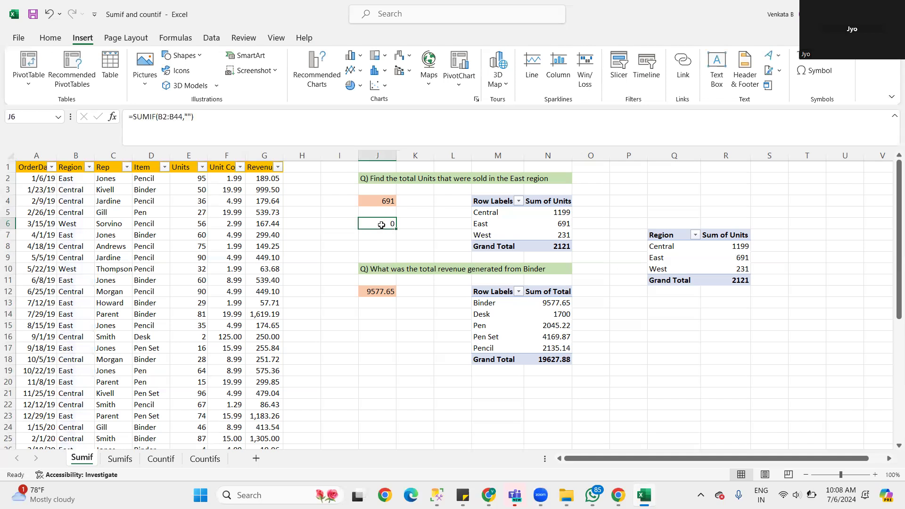
pyautogui.click(188, 116)
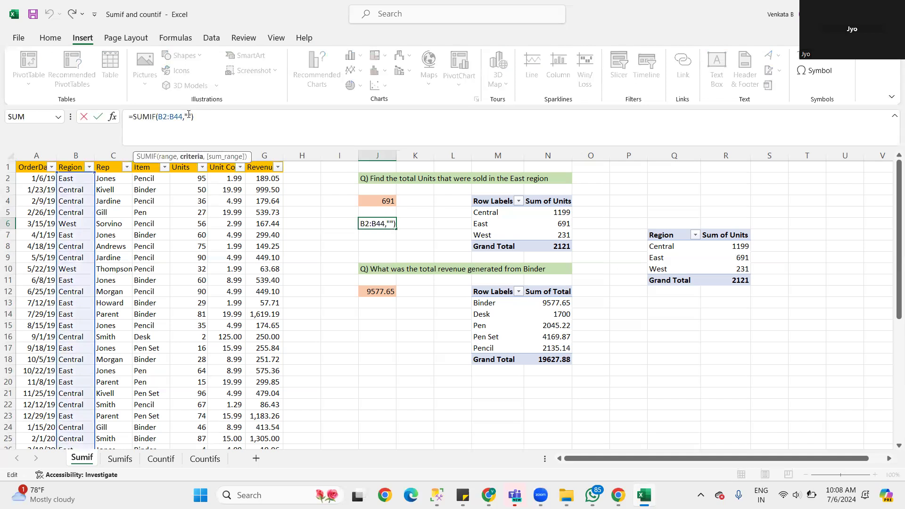
pyautogui.write('East",')
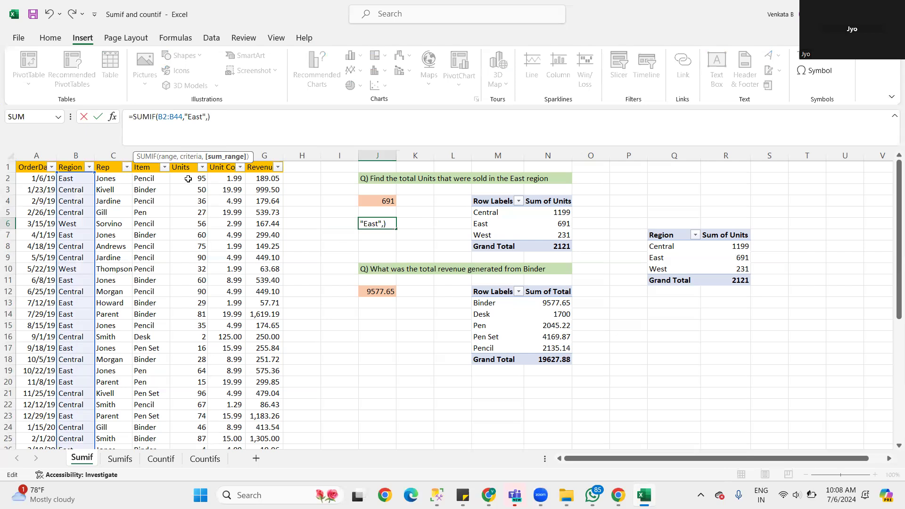
pyautogui.click(188, 179)
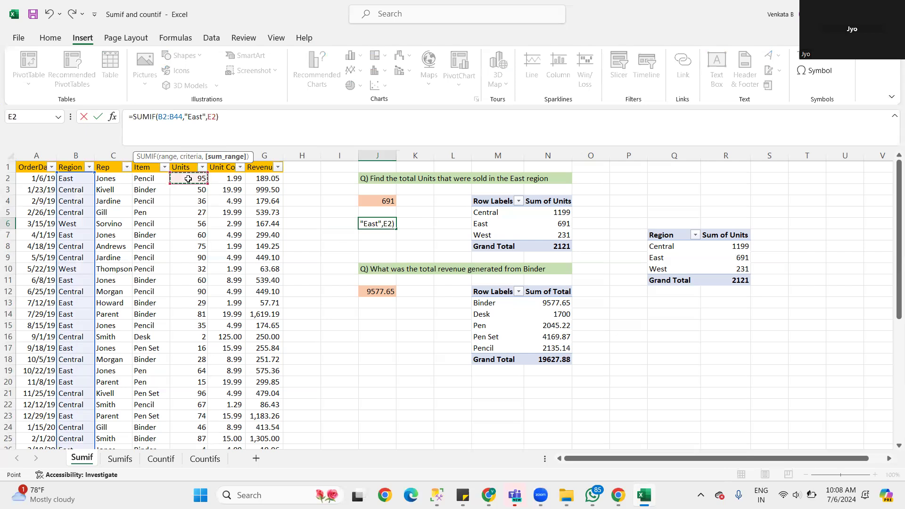
pyautogui.press('Return')
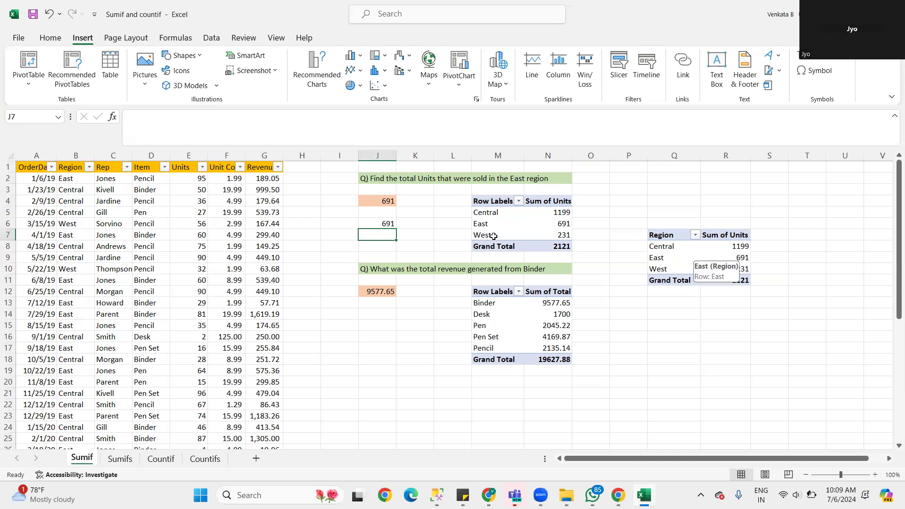
pyautogui.click(381, 224)
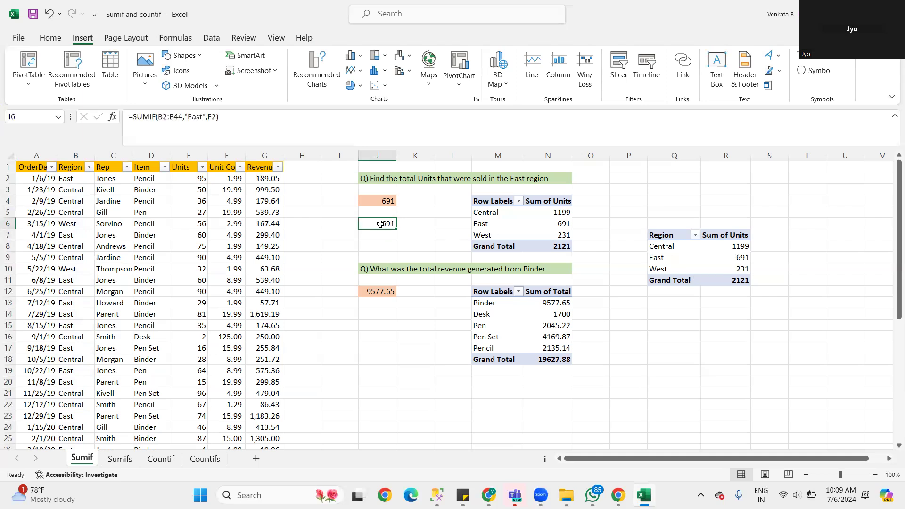
pyautogui.moveTo(130, 117); pyautogui.dragTo(247, 119)
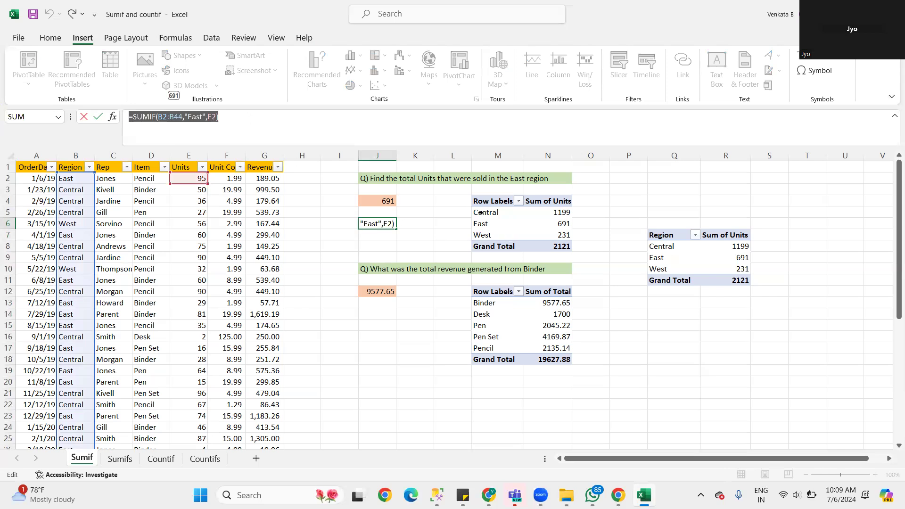
pyautogui.write('=')
pyautogui.click(668, 246)
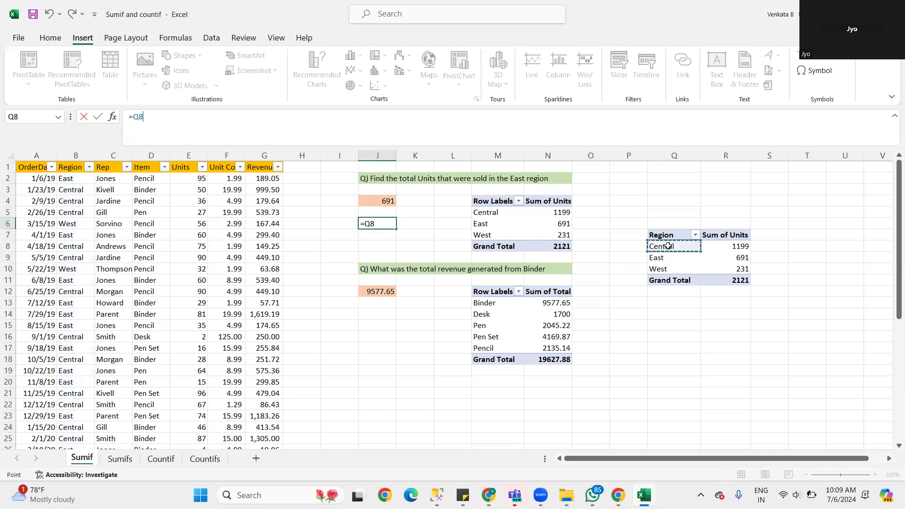
pyautogui.press('Escape')
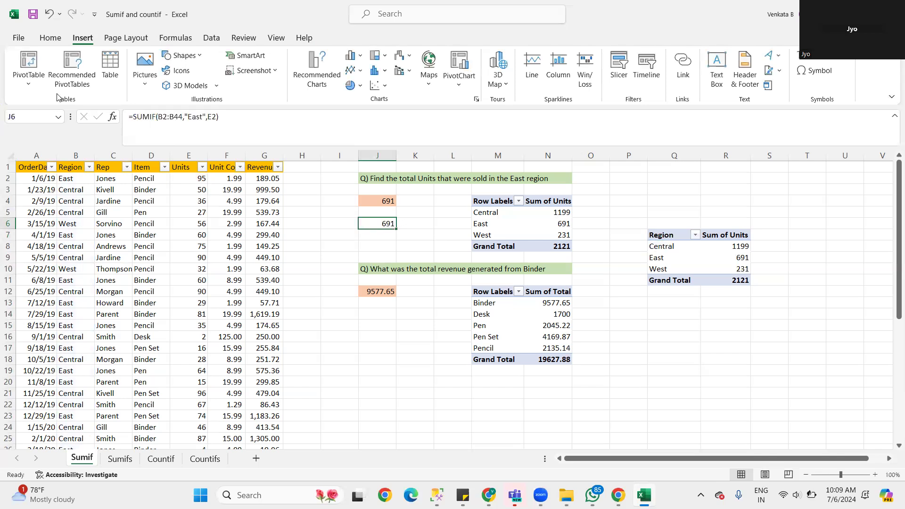
# Step: Review the Region PivotTable's header in cell Q7 and the existing Binder revenue formula in cell J12
pyautogui.click(728, 349)
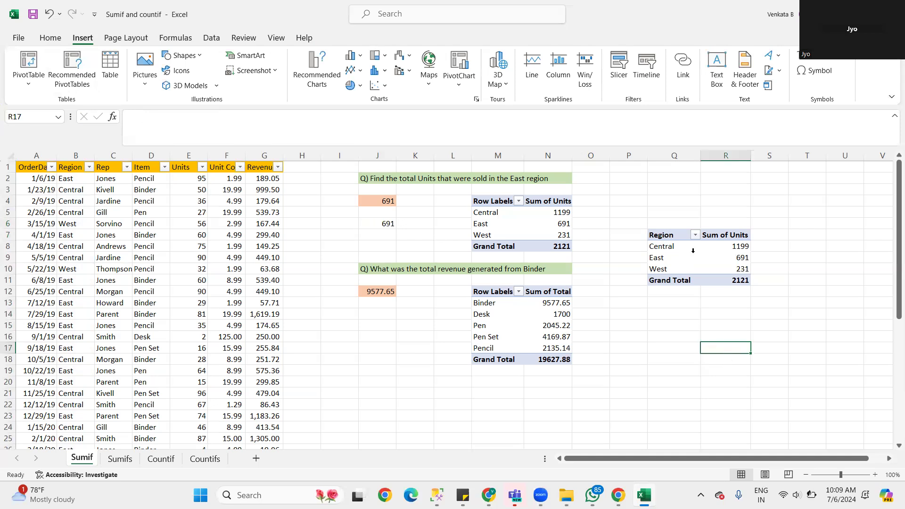
pyautogui.click(678, 235)
pyautogui.click(673, 335)
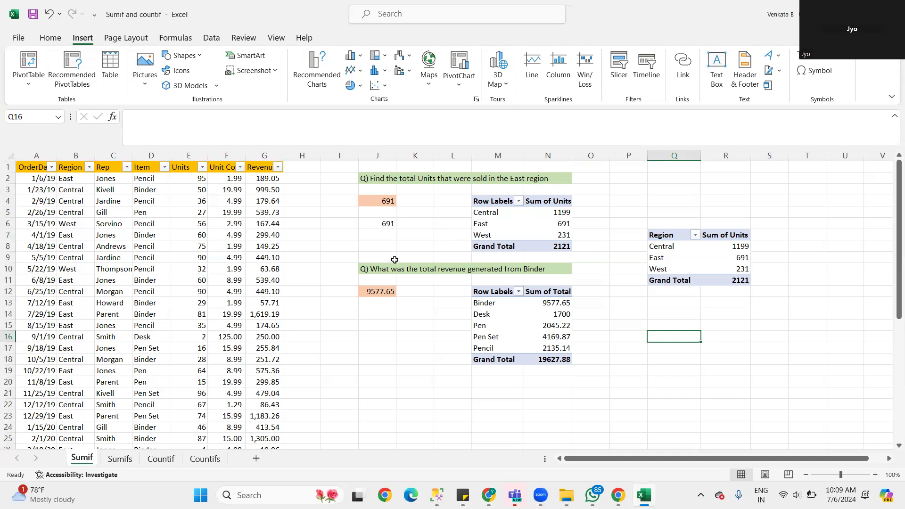
pyautogui.click(671, 325)
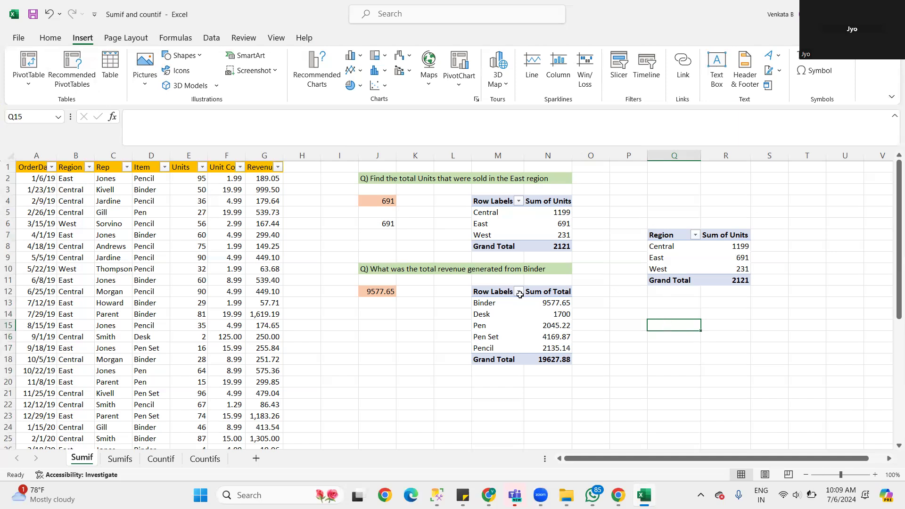
pyautogui.click(377, 291)
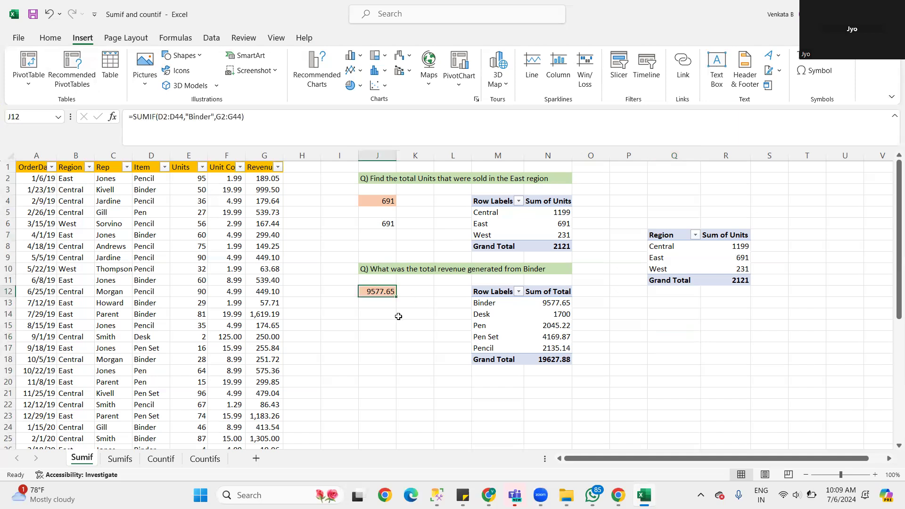
pyautogui.click(417, 348)
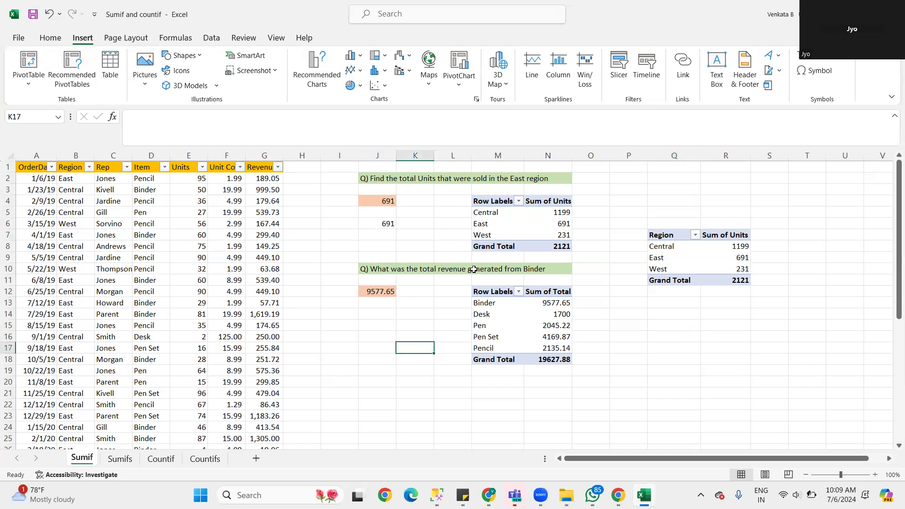
# Step: Change the criterion of the SUMIF formula in cell J6 to "West"
pyautogui.click(387, 225)
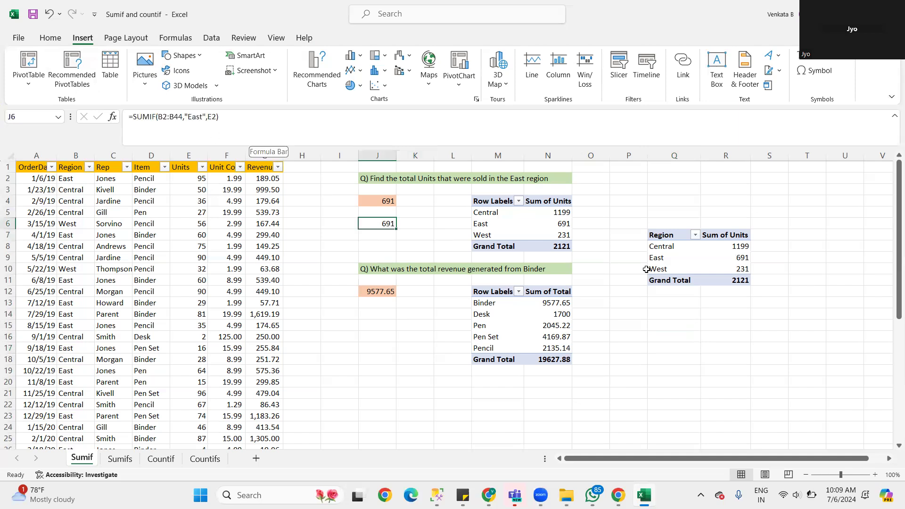
pyautogui.doubleClick(197, 116)
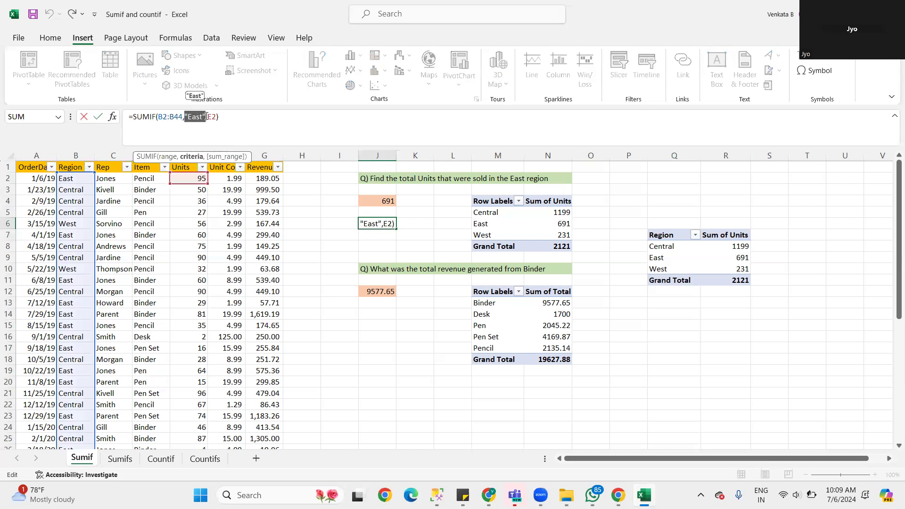
pyautogui.click(205, 116)
pyautogui.press('BackSpace')
pyautogui.press('BackSpace')
pyautogui.press('BackSpace')
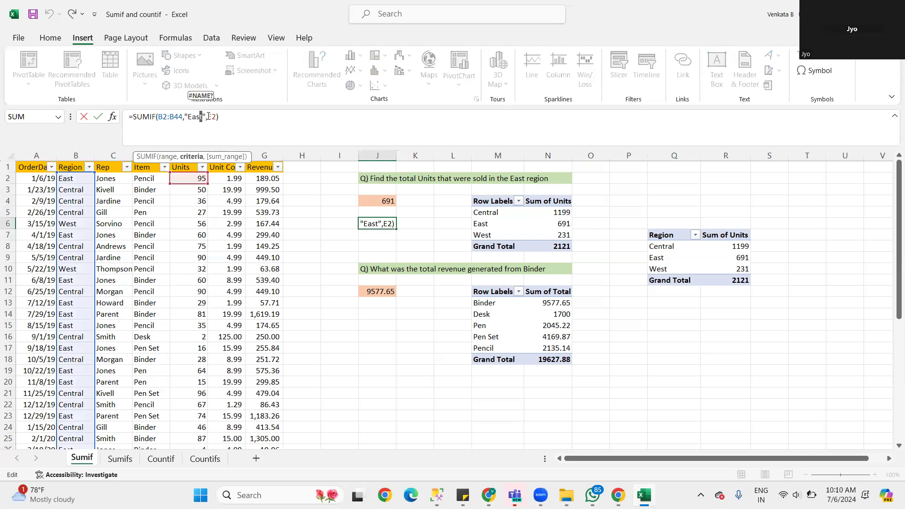
pyautogui.press('Delete')
pyautogui.write('Wes')
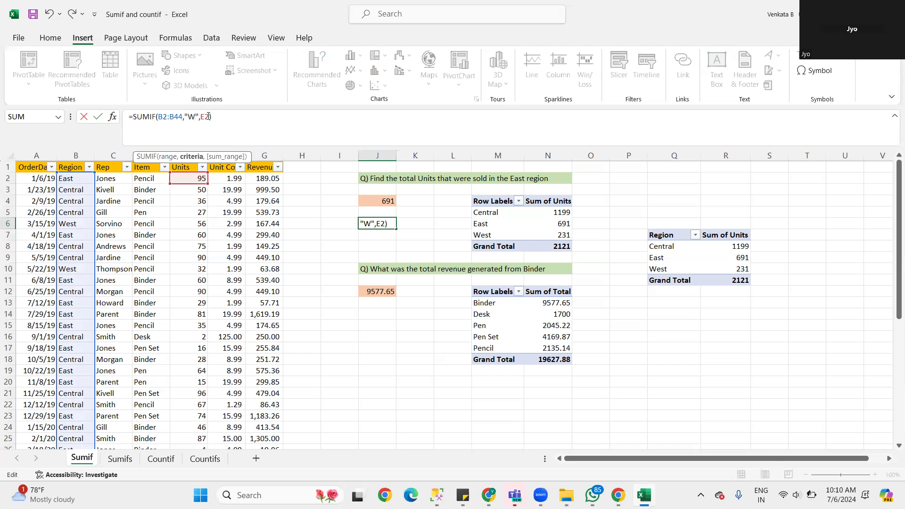
pyautogui.write('t')
pyautogui.press('Return')
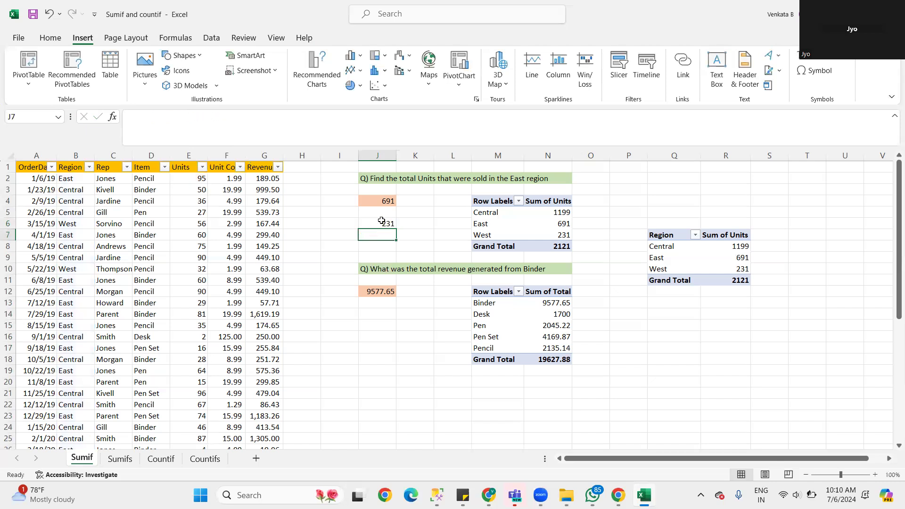
pyautogui.click(382, 222)
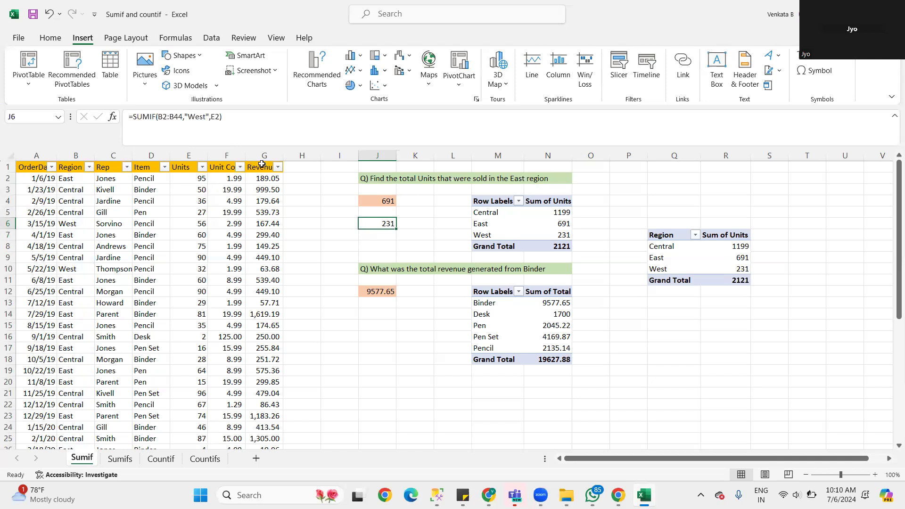
pyautogui.doubleClick(373, 234)
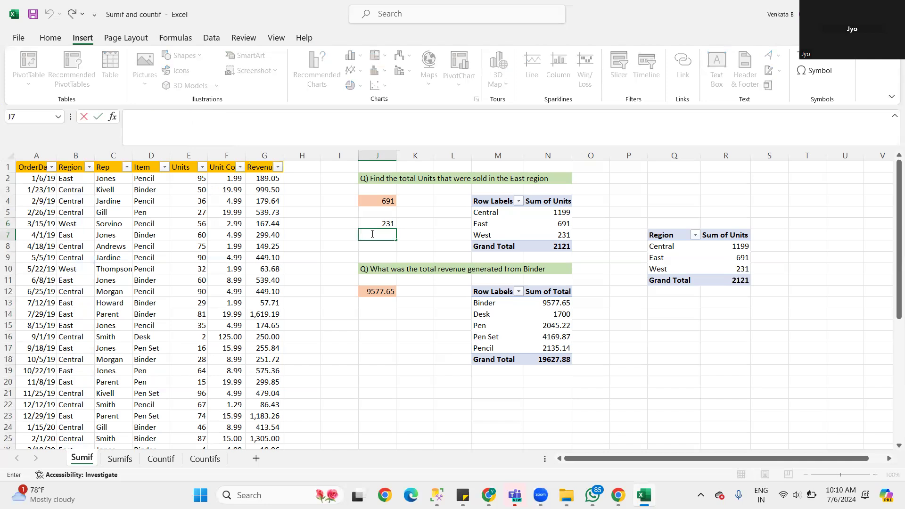
pyautogui.write('=')
pyautogui.press('BackSpace')
# Step: Change the sum range of the SUMIF formula in cell J6 to G2
pyautogui.click(381, 224)
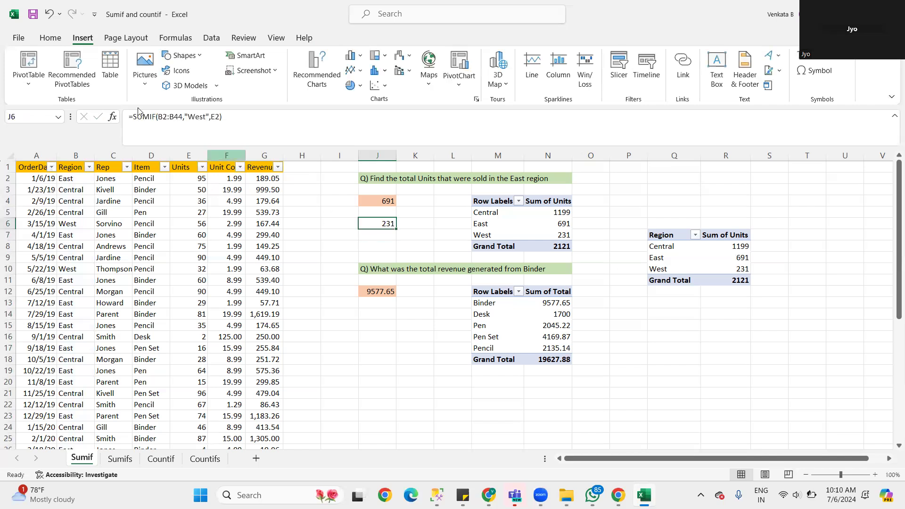
pyautogui.moveTo(221, 117); pyautogui.dragTo(117, 103)
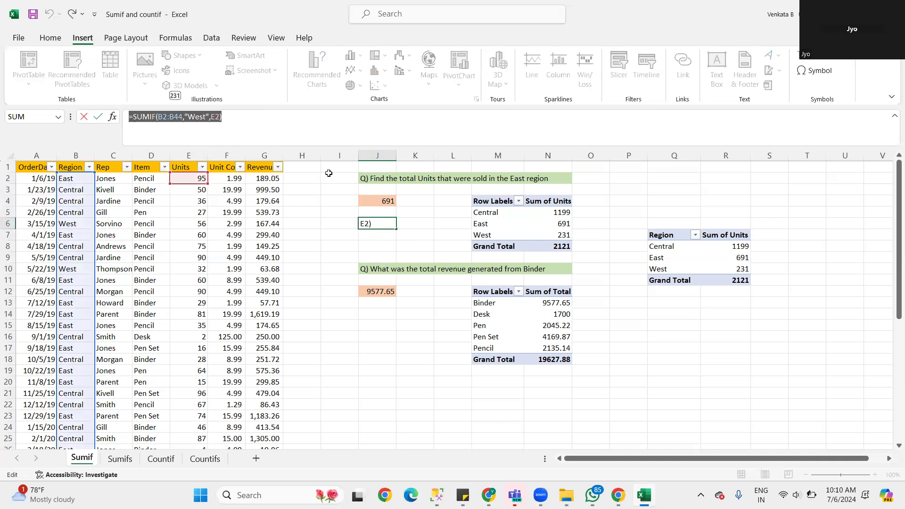
pyautogui.click(381, 235)
pyautogui.click(380, 235)
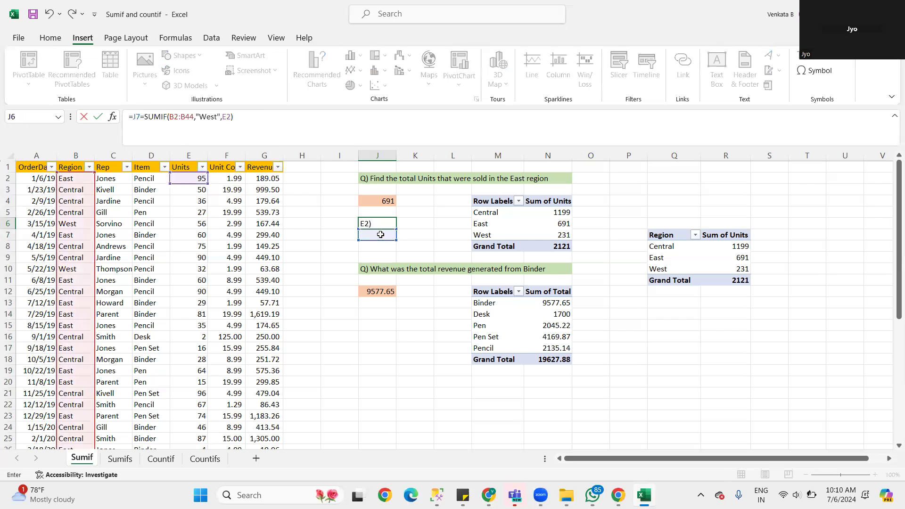
pyautogui.click(230, 117)
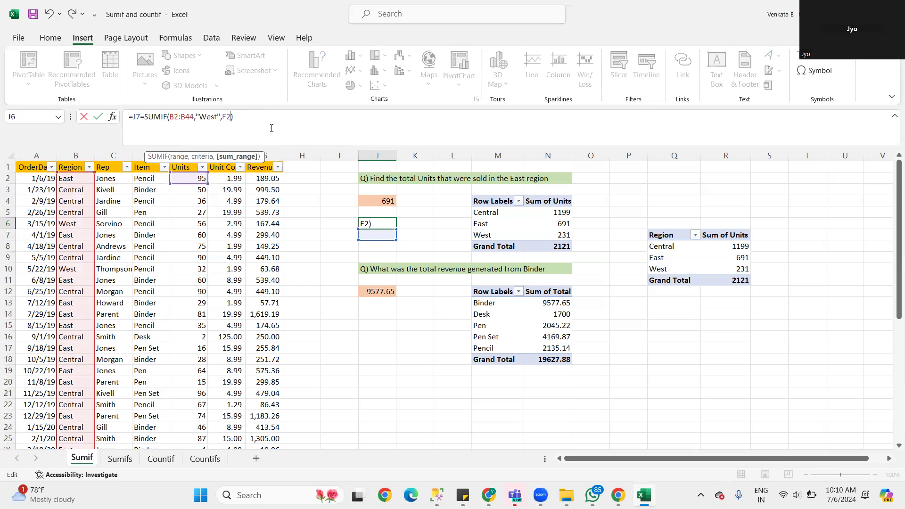
pyautogui.press('Left')
pyautogui.press('Left')
pyautogui.press('Delete')
pyautogui.write('G')
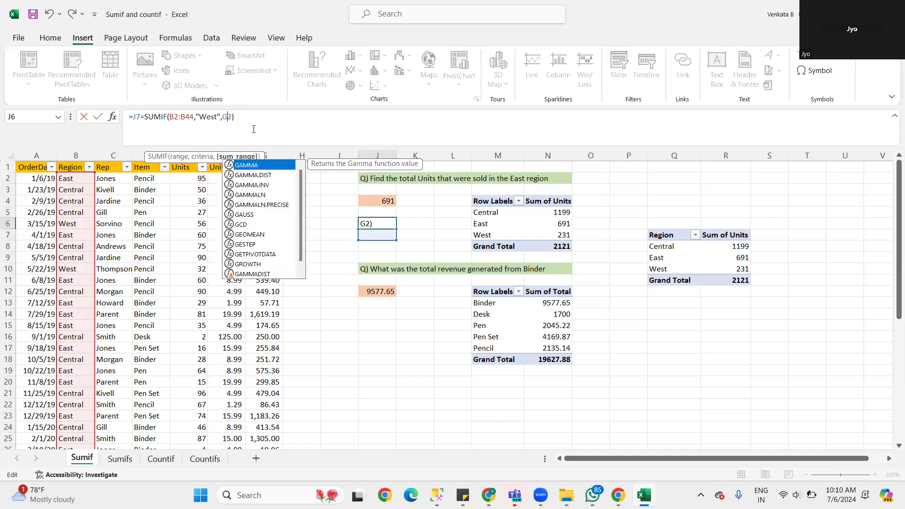
pyautogui.press('Return')
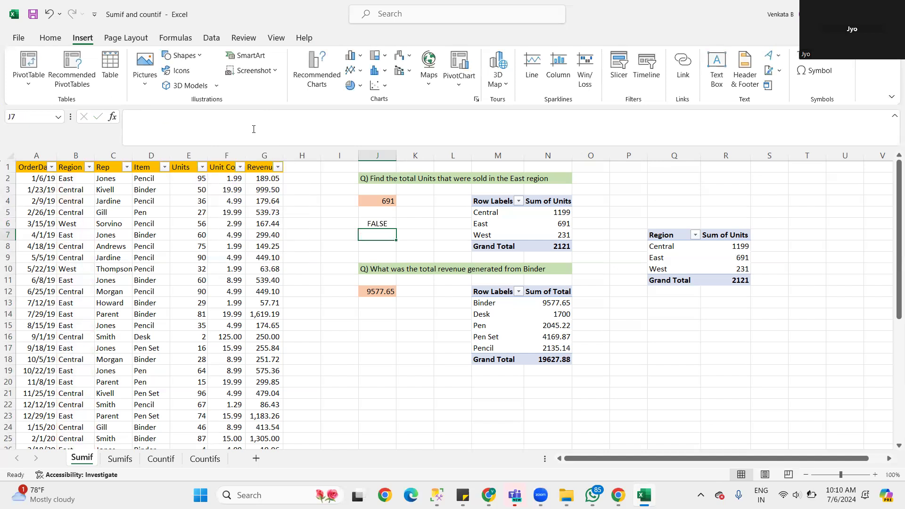
# Step: Remove the stray J7 reference and extra equals sign from the start of the formula in cell J6
pyautogui.click(265, 179)
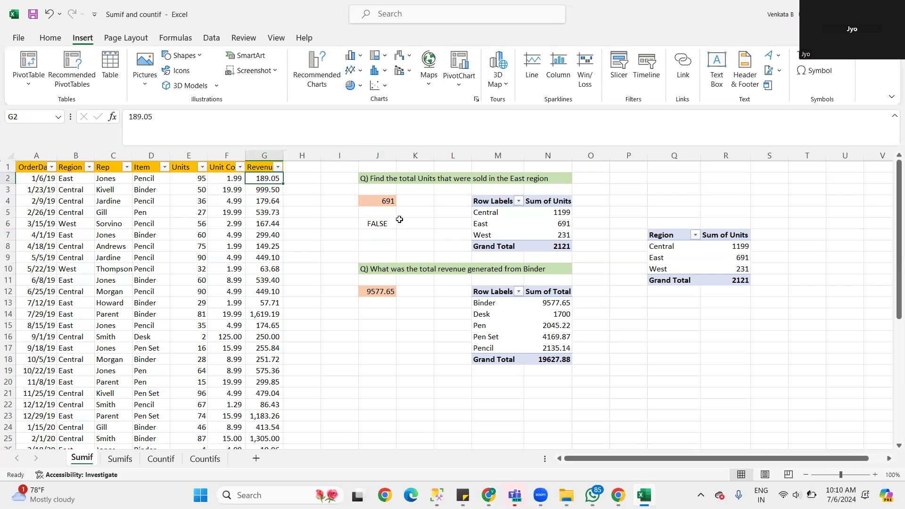
pyautogui.click(378, 222)
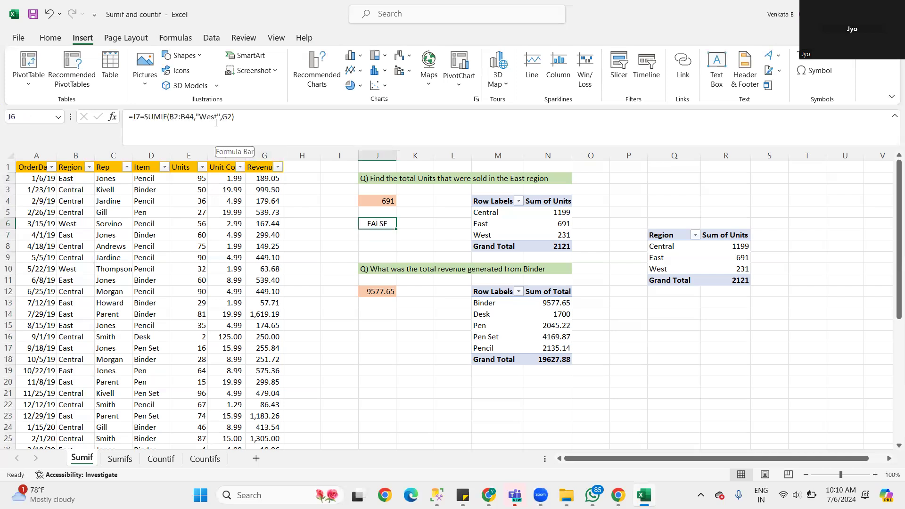
pyautogui.click(142, 118)
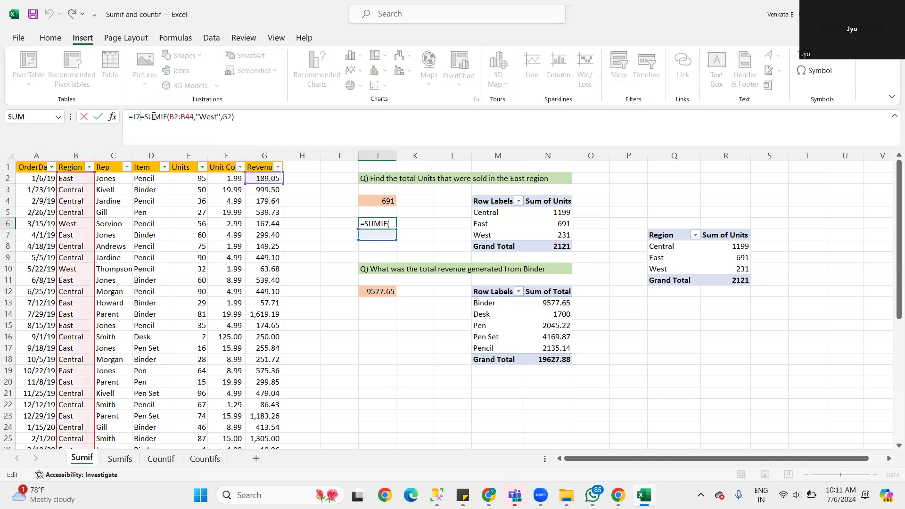
pyautogui.press('BackSpace')
pyautogui.press('BackSpace')
pyautogui.press('BackSpace')
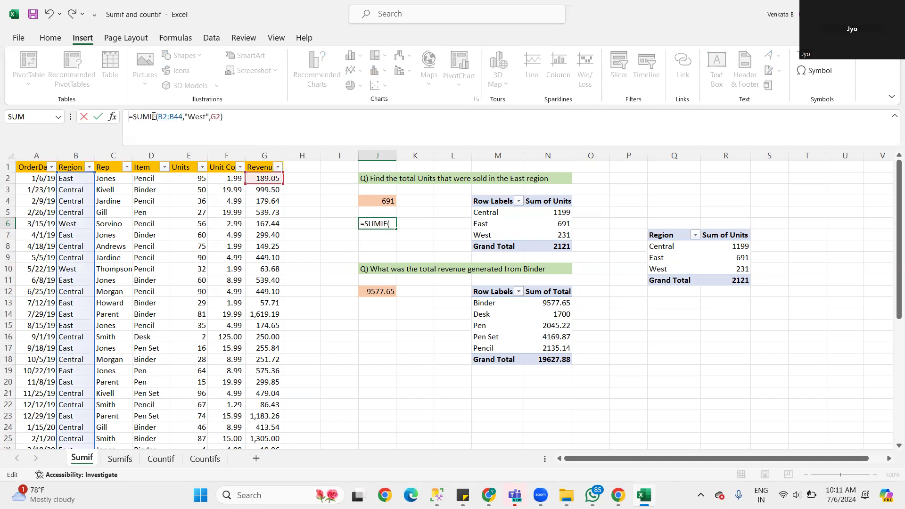
pyautogui.press('Return')
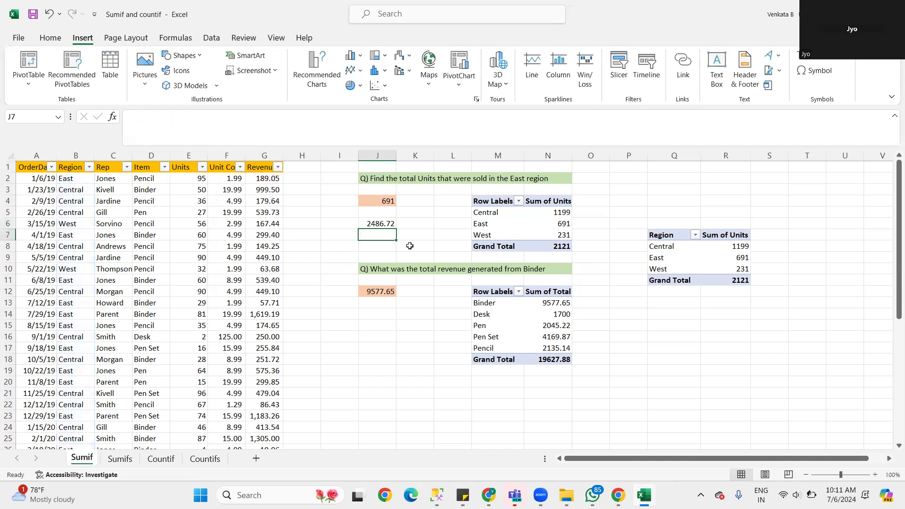
pyautogui.click(381, 223)
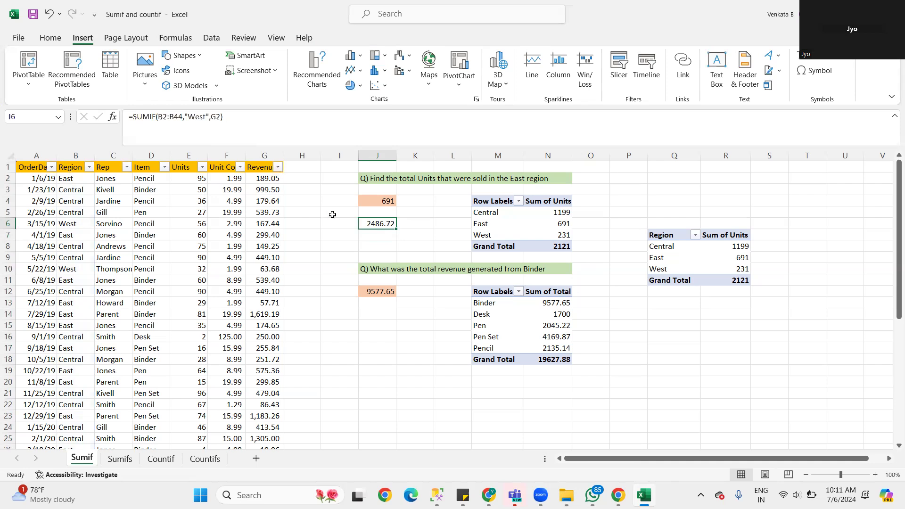
pyautogui.click(214, 116)
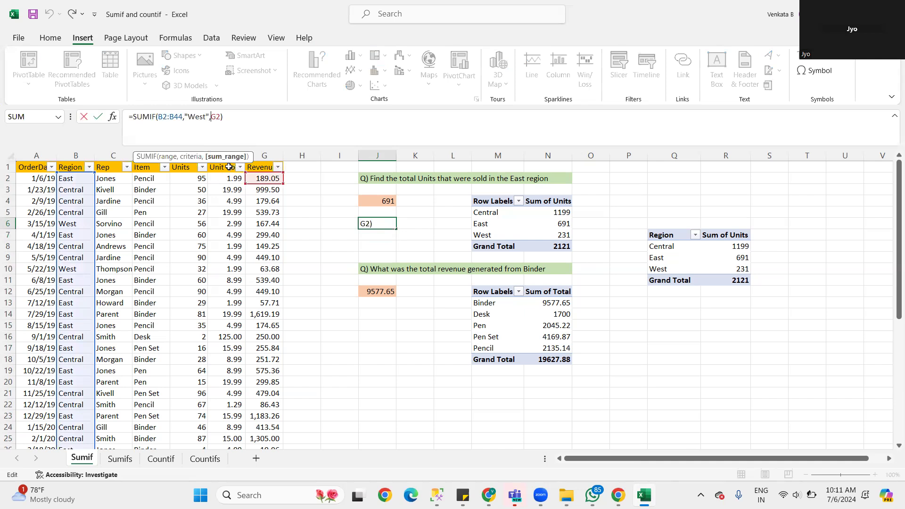
pyautogui.click(309, 179)
pyautogui.press('BackSpace')
pyautogui.press('BackSpace')
pyautogui.hotkey('ctrl', 'Return')
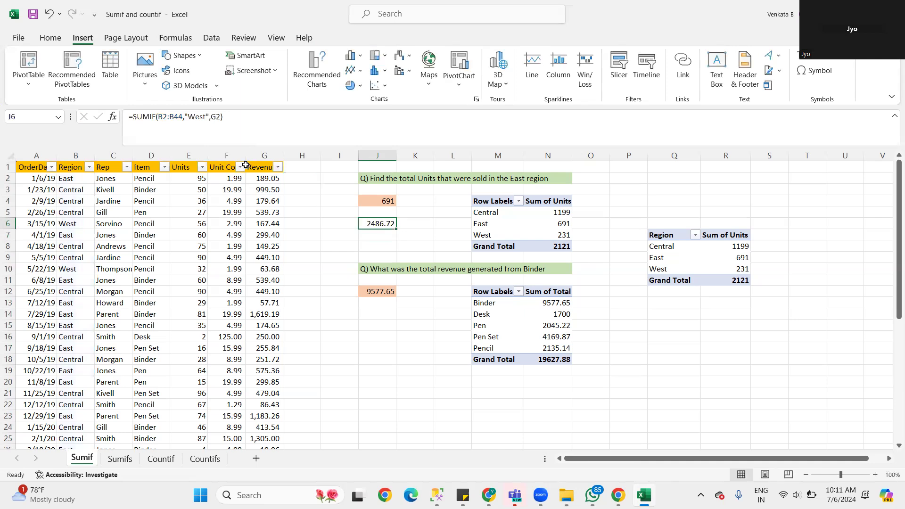
# Step: Set the sum range of the "West" SUMIF formula in cell J6 to F2
pyautogui.click(217, 117)
pyautogui.press('BackSpace')
pyautogui.write('F2')
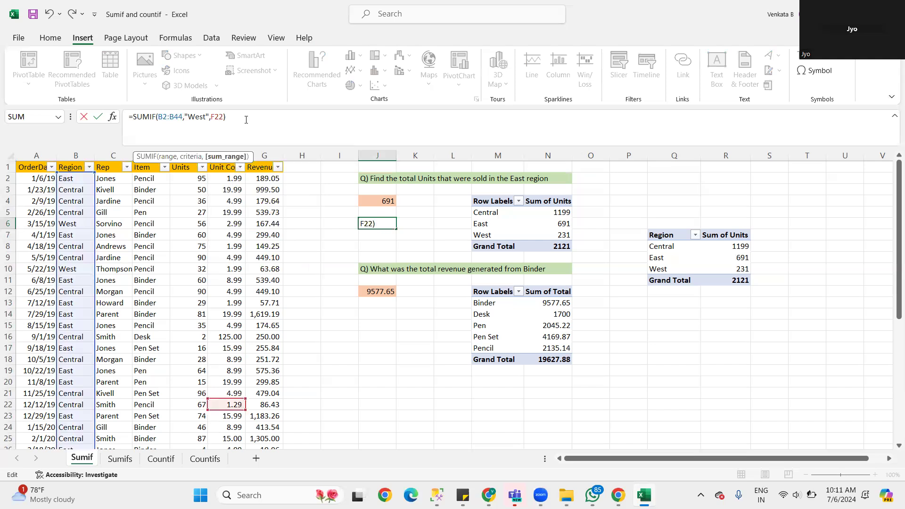
pyautogui.press('BackSpace')
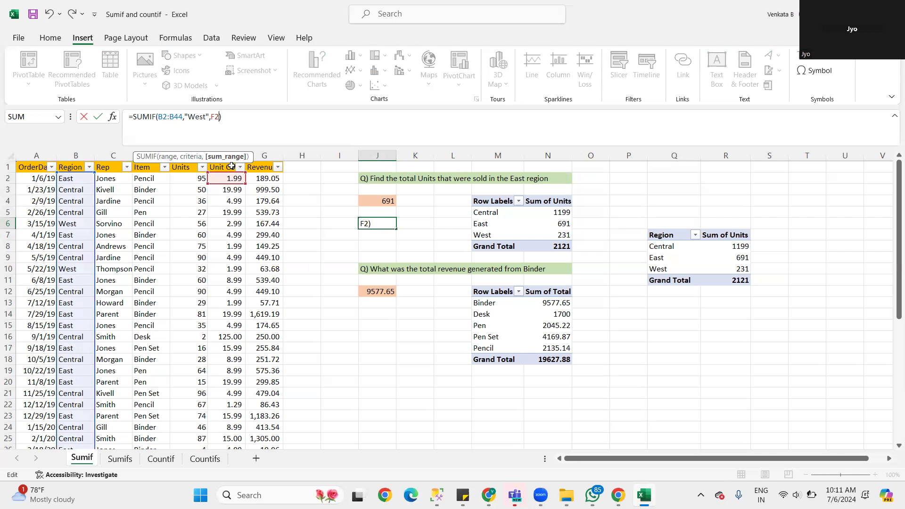
pyautogui.press('Return')
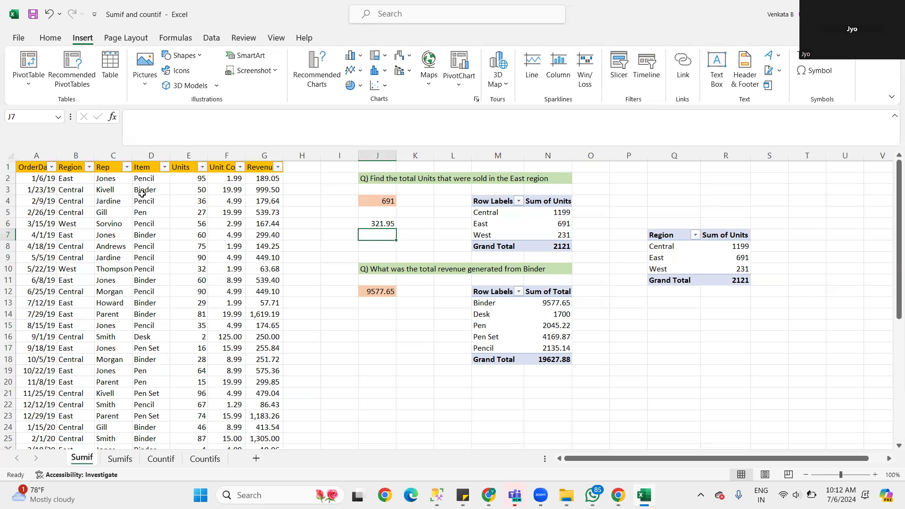
# Step: Enter a SUMIF formula in cell J15 with the Item range D2:D44 and an empty text criterion
pyautogui.click(372, 322)
pyautogui.write('=')
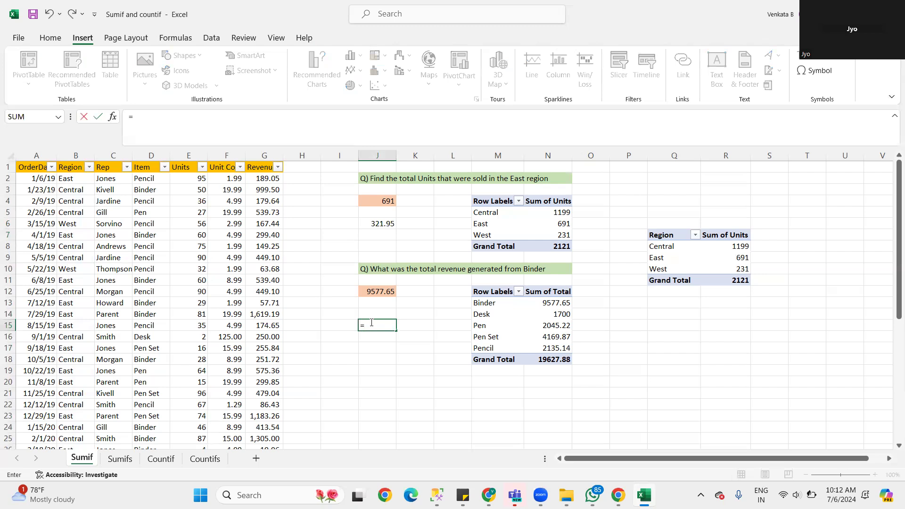
pyautogui.write('SUMIF(')
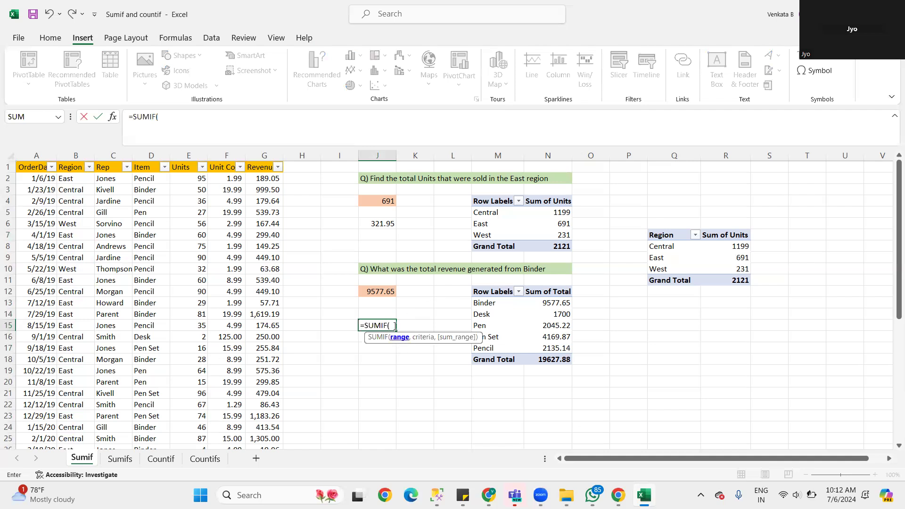
pyautogui.click(146, 180)
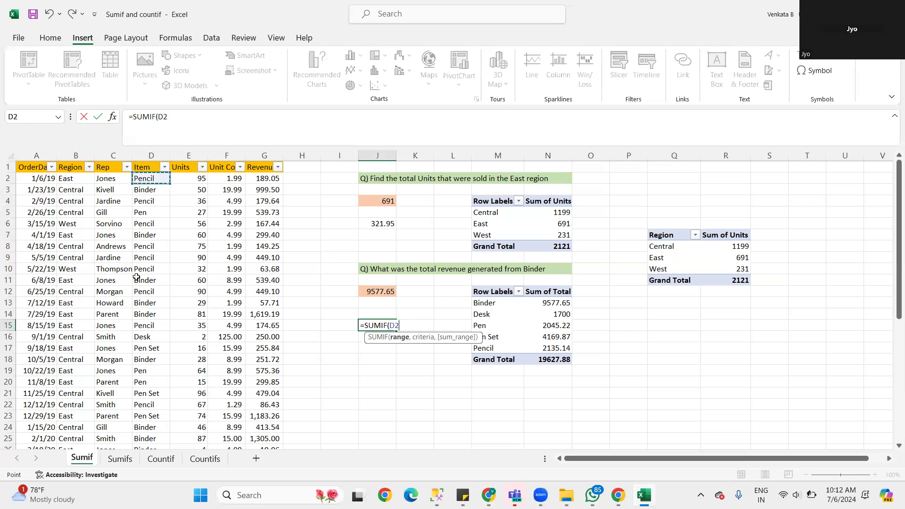
pyautogui.scroll(-6, 137, 278)
pyautogui.scroll(-8, 143, 313)
pyautogui.moveTo(143, 314); pyautogui.dragTo(155, 177)
pyautogui.scroll(14, 156, 262)
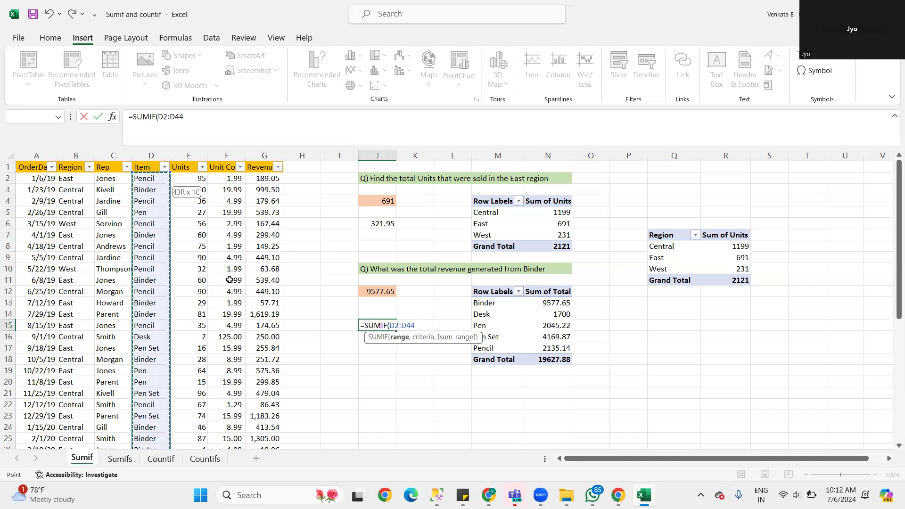
pyautogui.write(',')
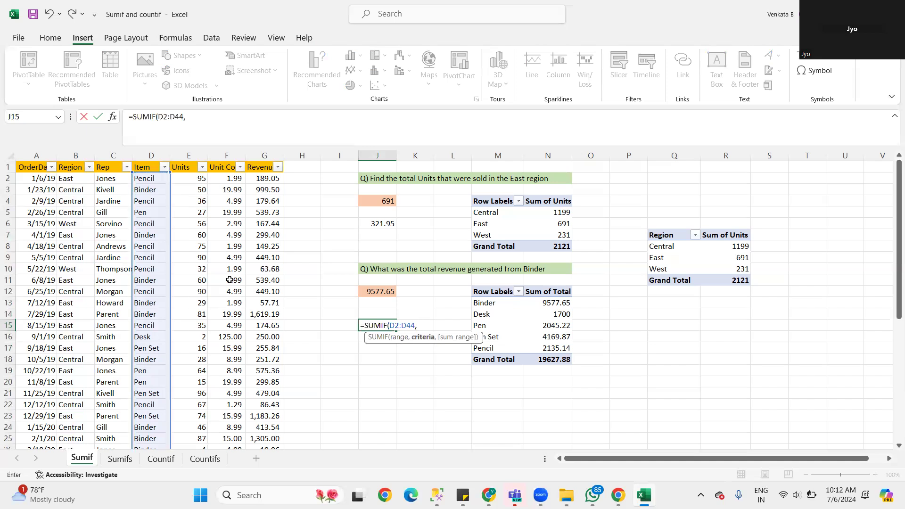
pyautogui.write('""')
pyautogui.press('Left')
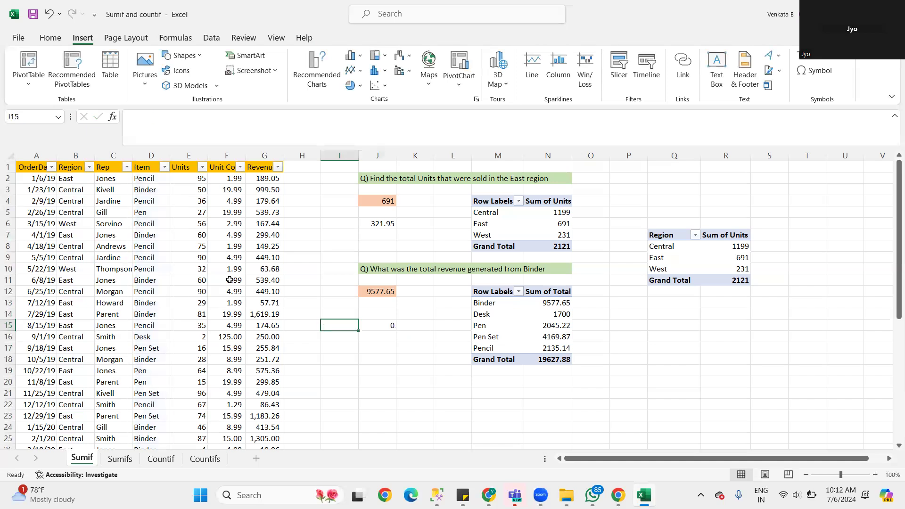
# Step: Set the criterion of the SUMIF formula in cell J15 to "Binder"
pyautogui.click(378, 328)
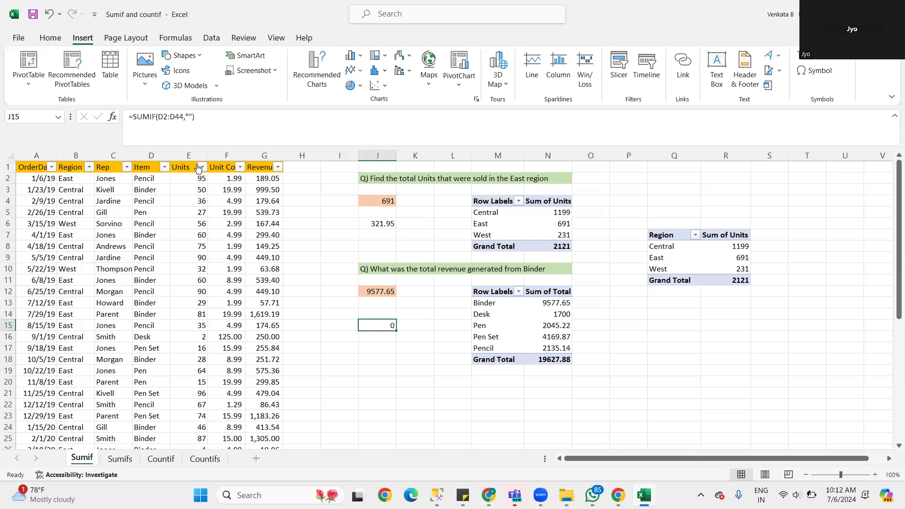
pyautogui.click(189, 116)
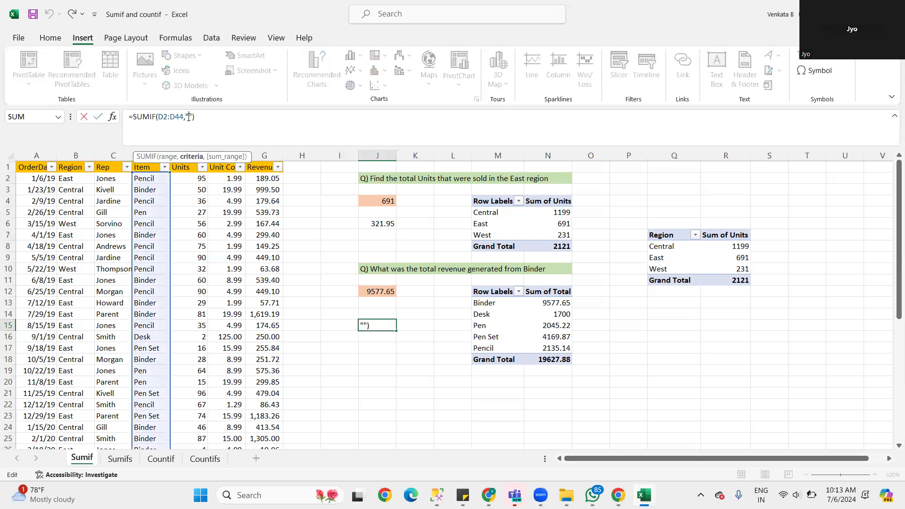
pyautogui.write('Binder')
pyautogui.press('Return')
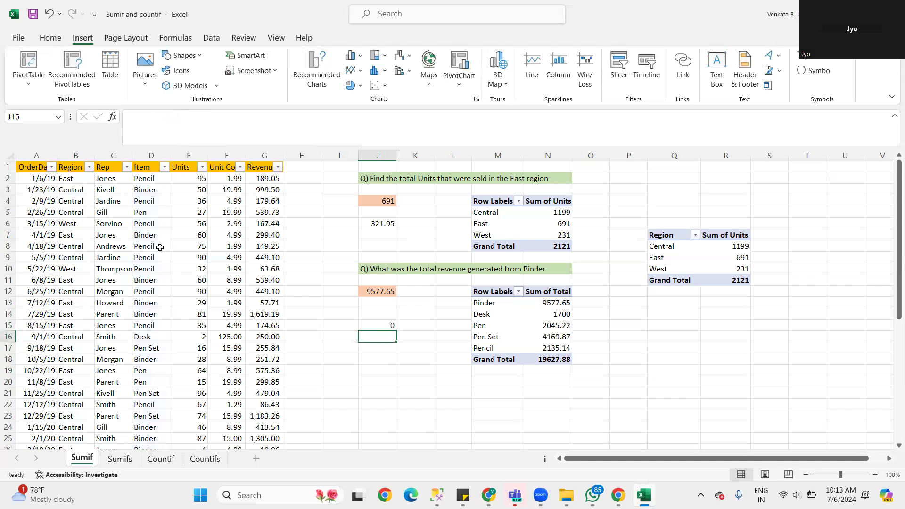
# Step: Add G2 as the sum range of the "Binder" SUMIF formula in cell J15
pyautogui.click(385, 327)
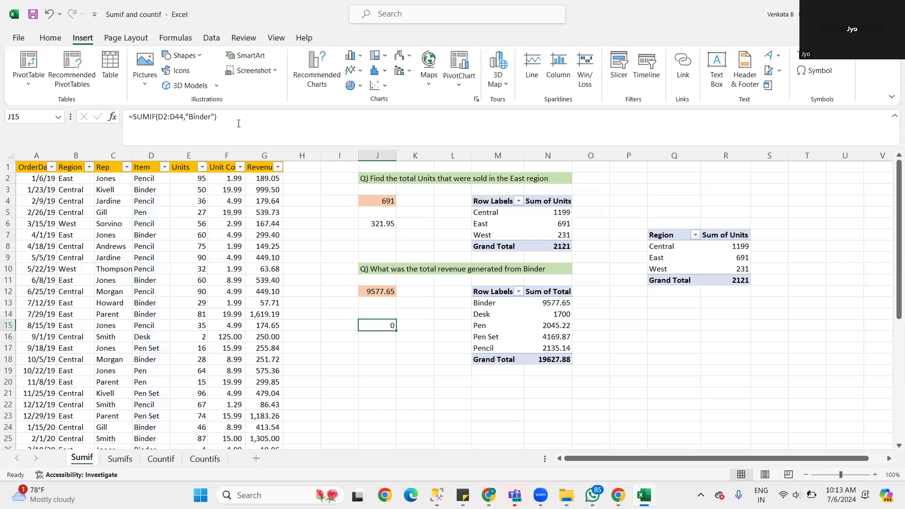
pyautogui.click(214, 117)
pyautogui.write(',')
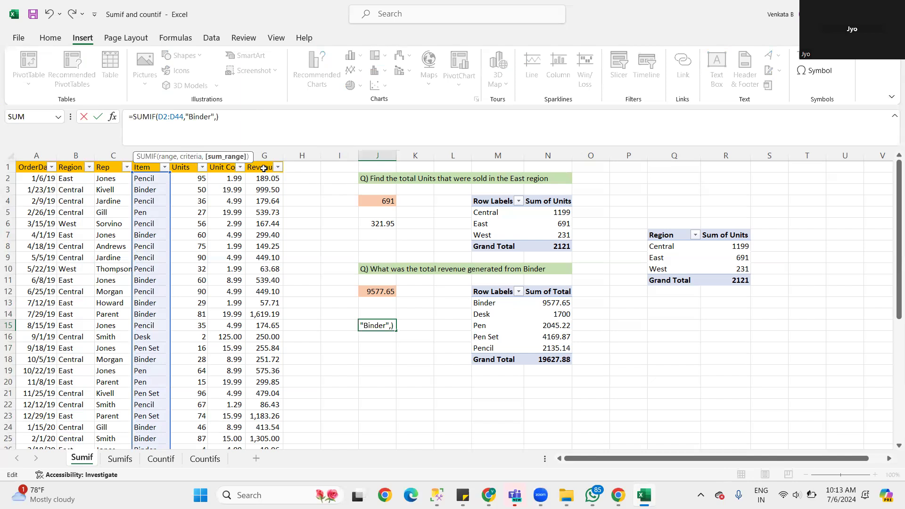
pyautogui.write('G2')
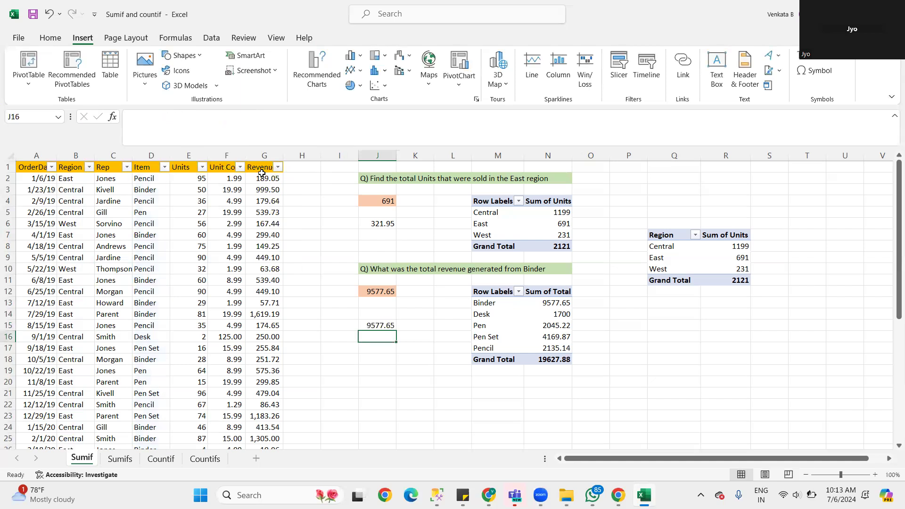
# Step: Examine the available filter values of the OrderDate, Region, Rep and Item columns without filtering the data
pyautogui.click(367, 327)
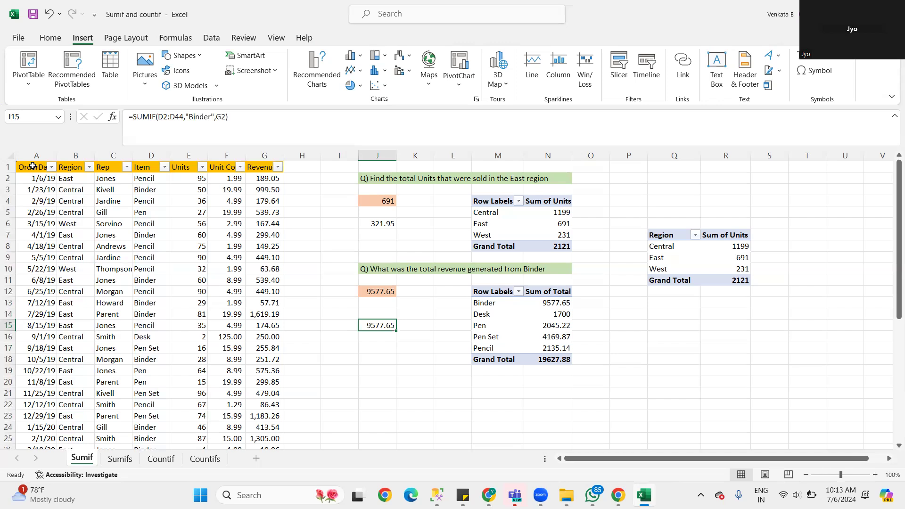
pyautogui.click(52, 167)
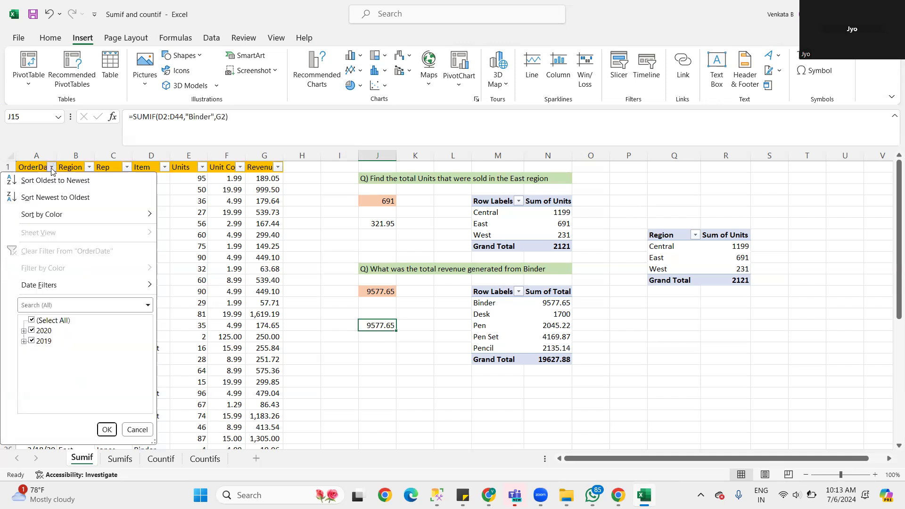
pyautogui.click(51, 168)
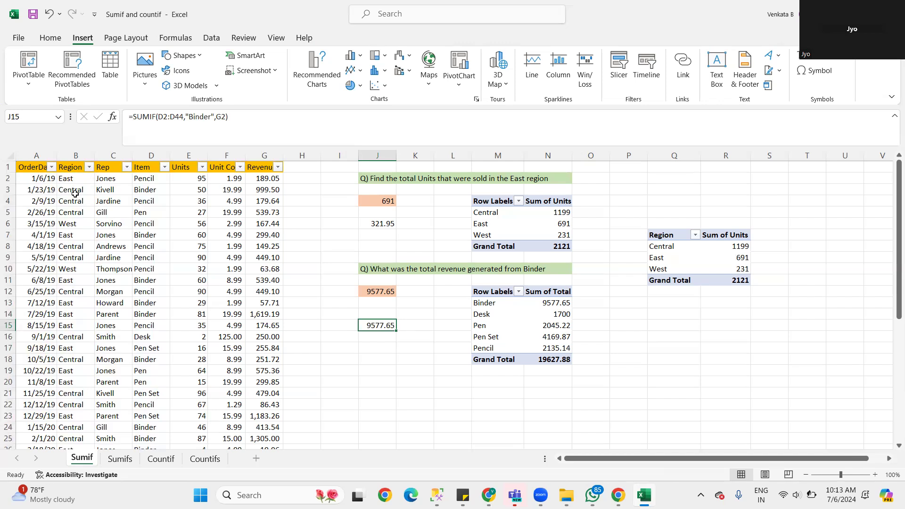
pyautogui.click(89, 167)
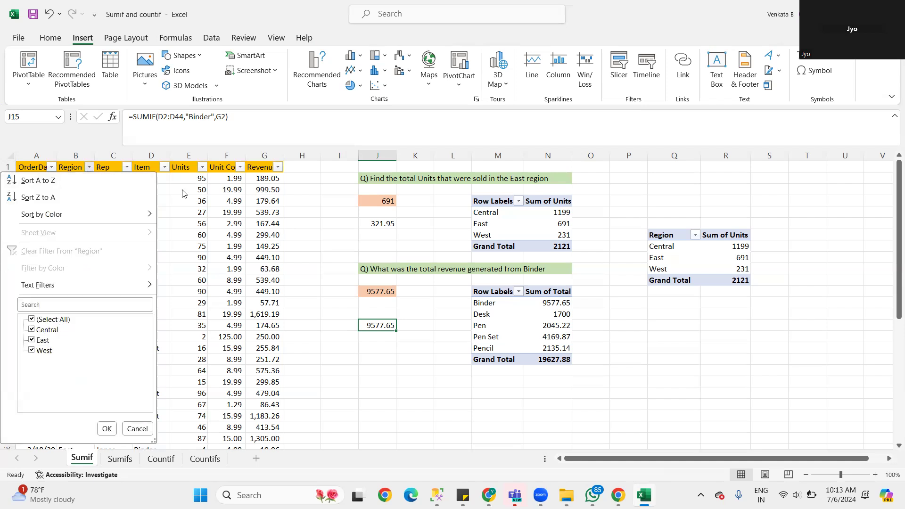
pyautogui.click(106, 428)
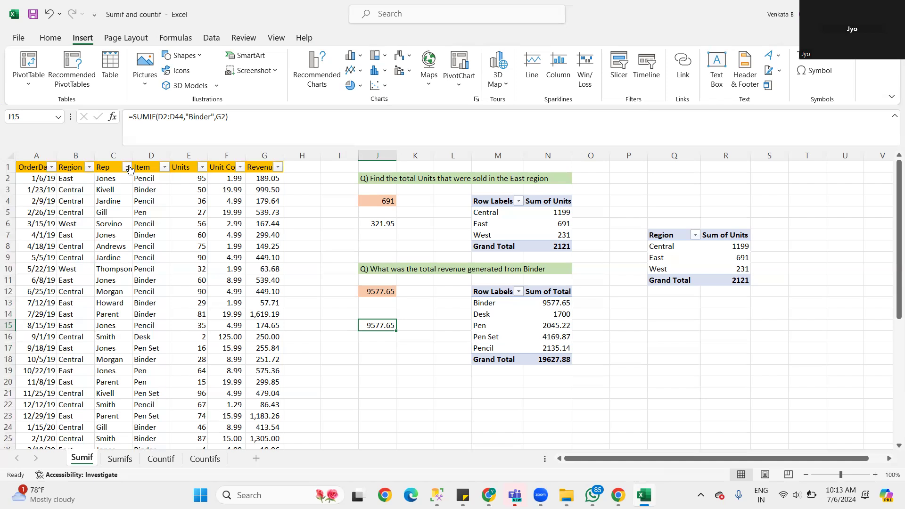
pyautogui.click(128, 167)
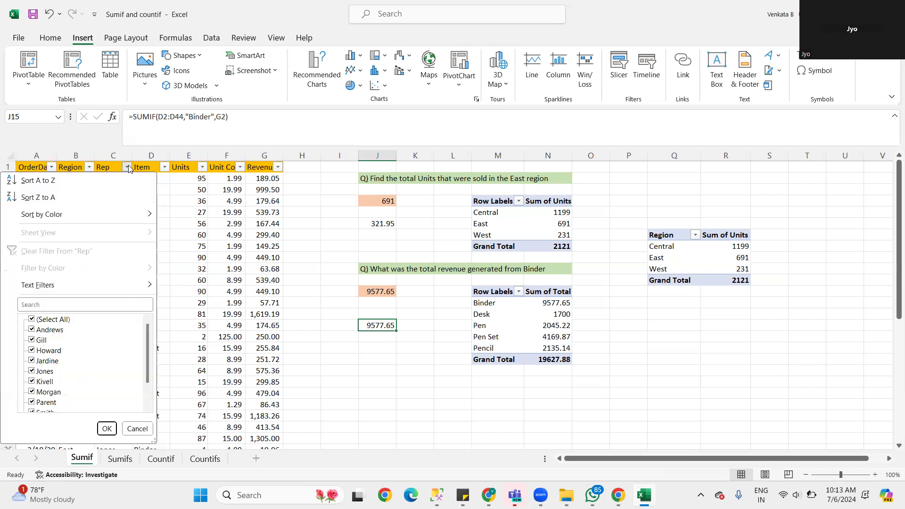
pyautogui.scroll(-1, 118, 337)
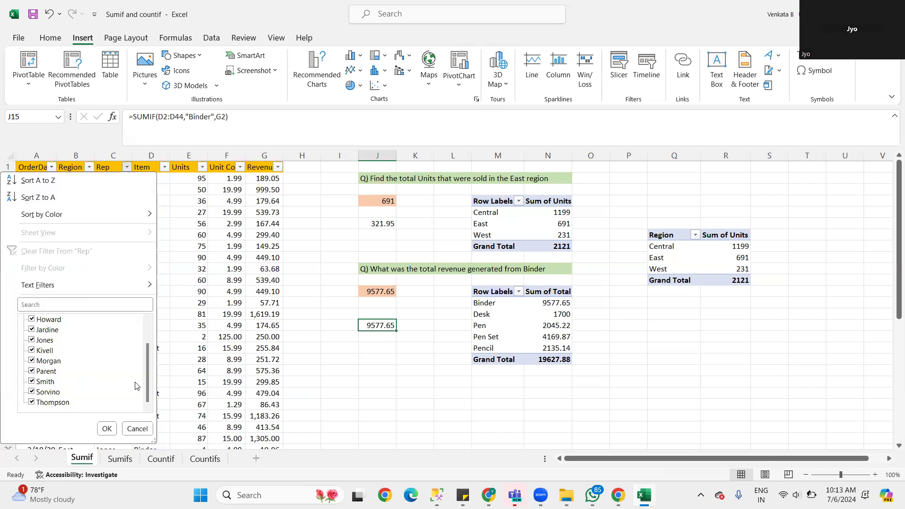
pyautogui.scroll(1, 75, 374)
pyautogui.click(137, 429)
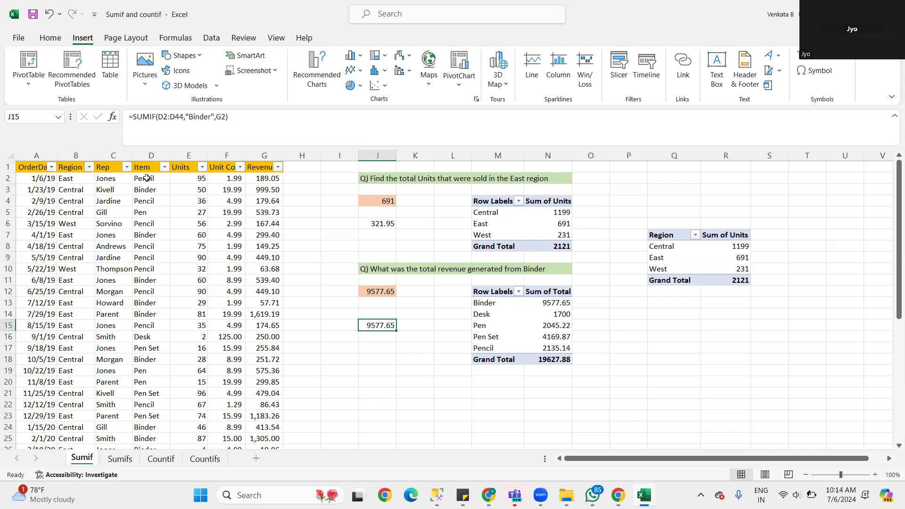
pyautogui.click(165, 168)
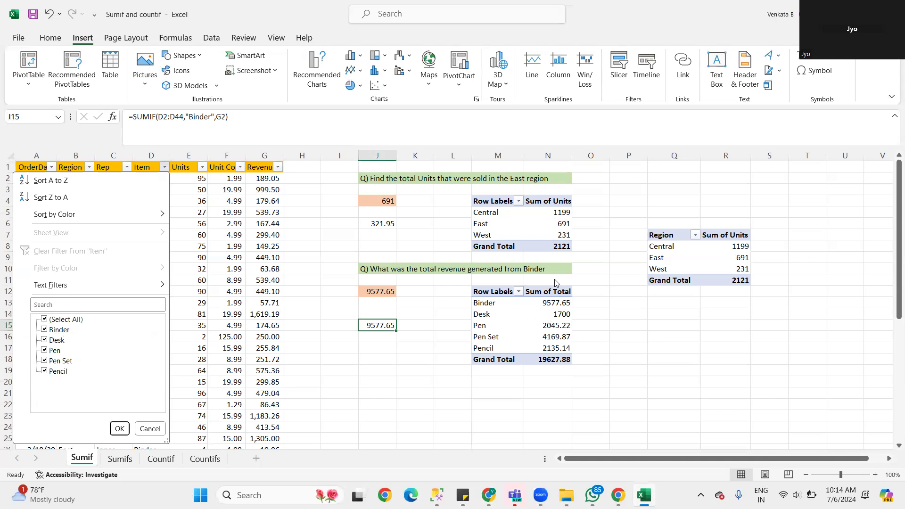
pyautogui.click(541, 269)
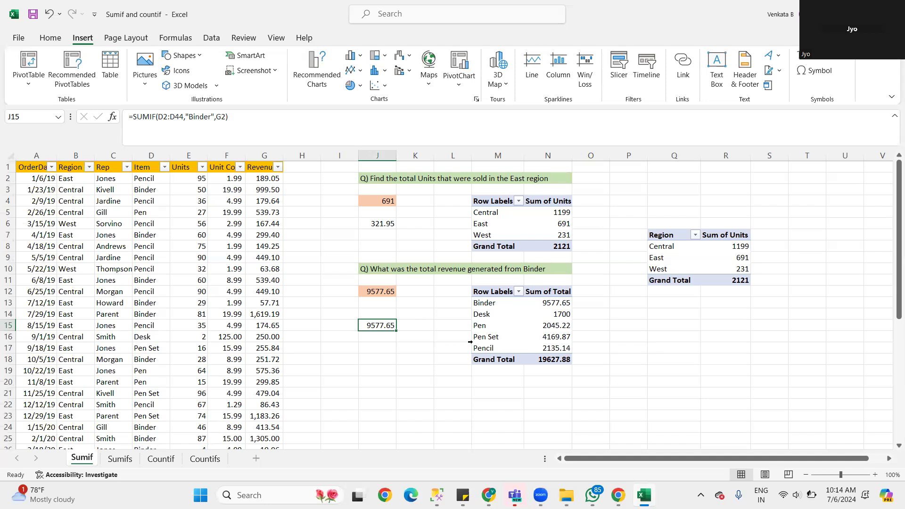
# Step: Review the range, criterion and sum range arguments of the SUMIF formula in cell J15
pyautogui.doubleClick(369, 324)
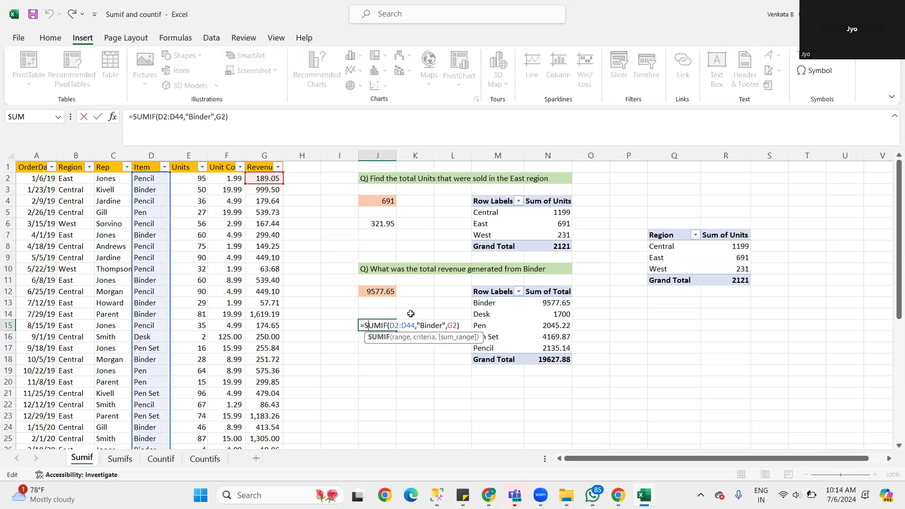
pyautogui.moveTo(423, 326); pyautogui.dragTo(449, 327)
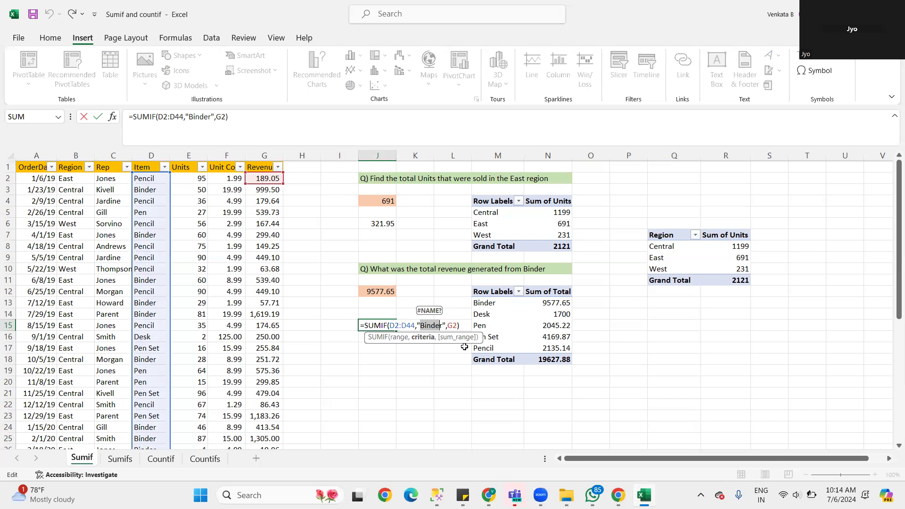
pyautogui.hotkey('ctrl', 'Return')
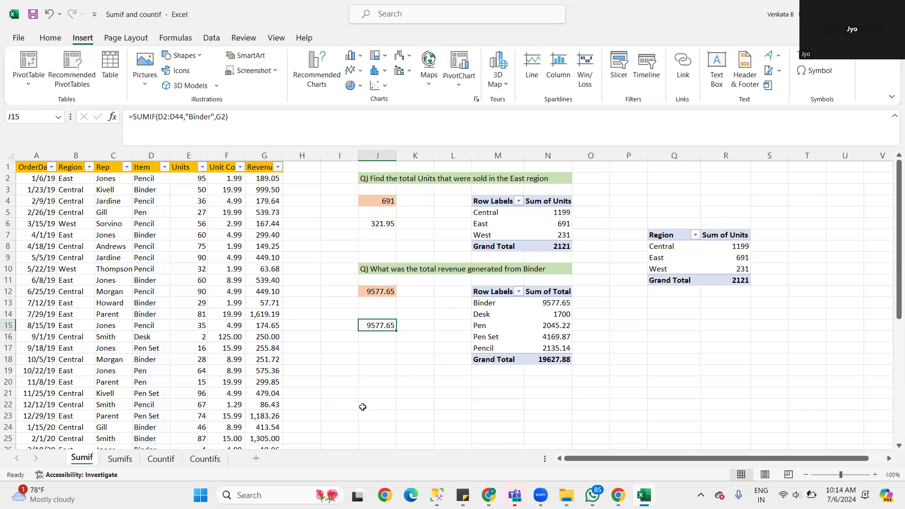
# Step: Open the Sumifs sheet and examine the existing SUMIFS formulas in cells J18 and J4
pyautogui.click(120, 459)
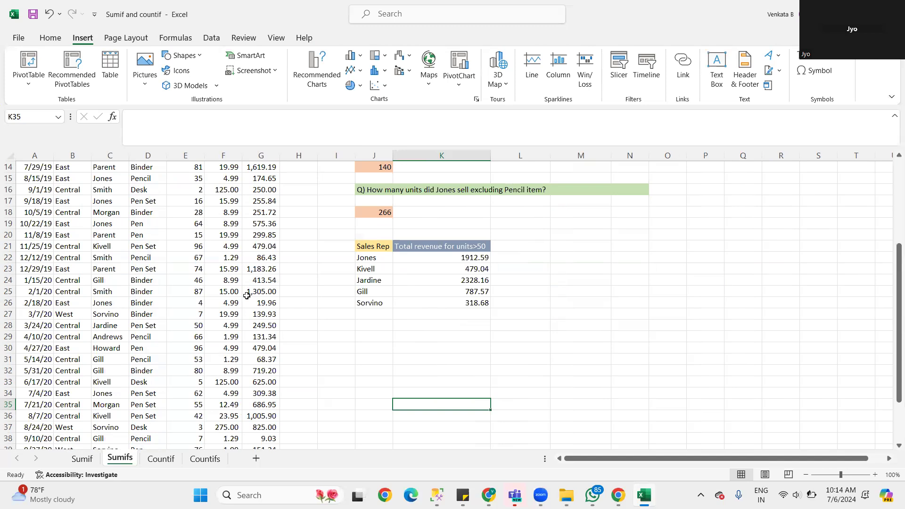
pyautogui.click(383, 212)
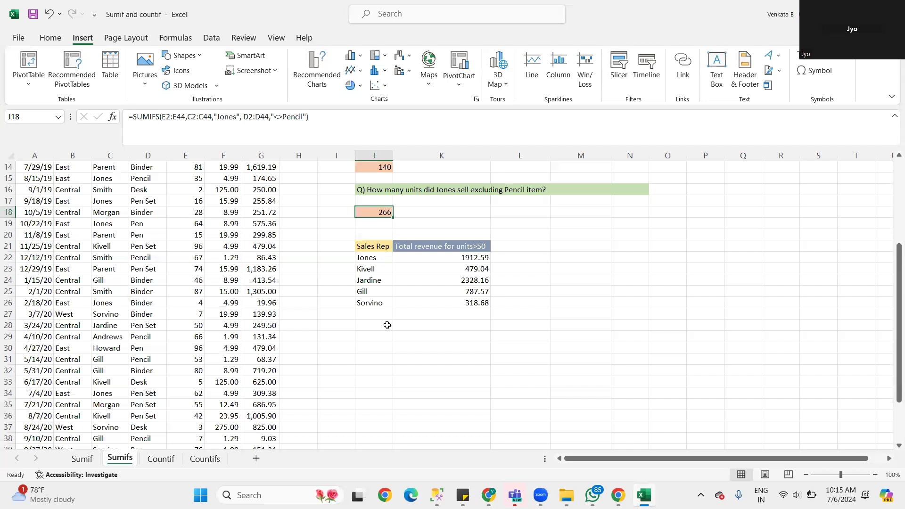
pyautogui.click(426, 212)
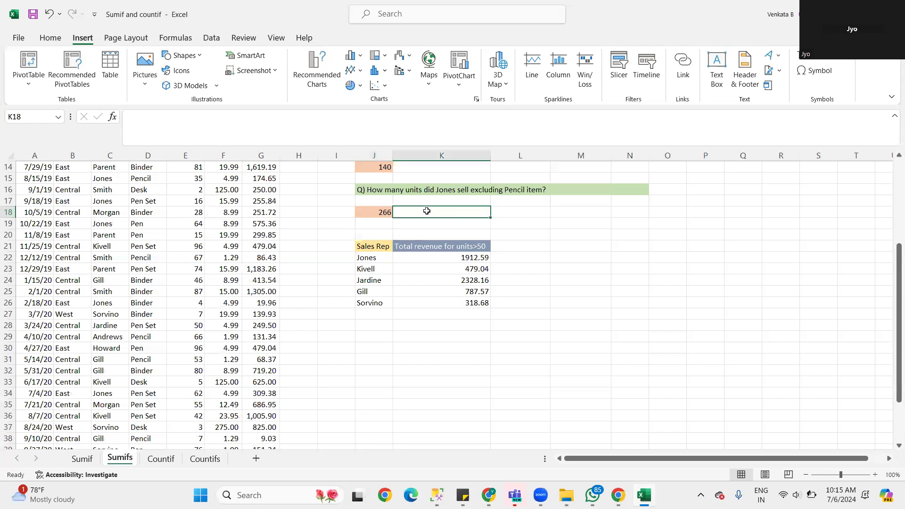
pyautogui.scroll(5, 439, 236)
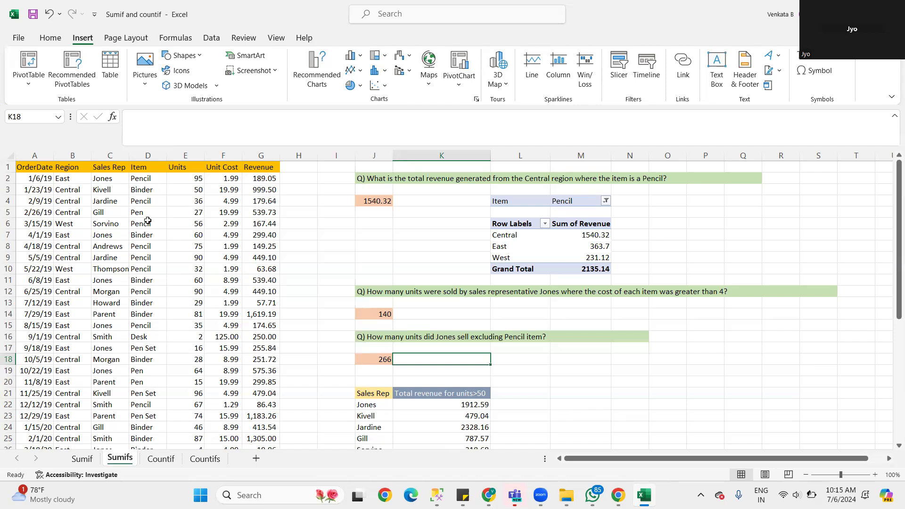
pyautogui.click(366, 200)
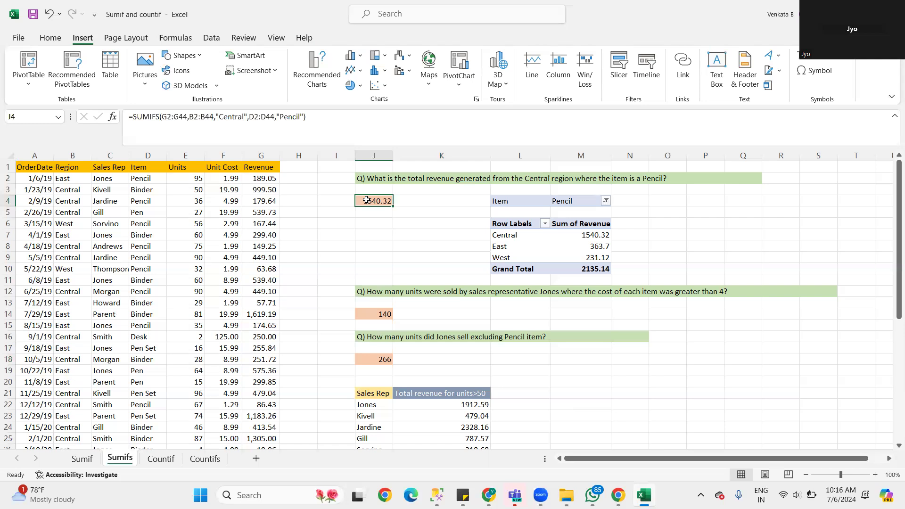
# Step: Start a SUMIFS formula in cell J6 for the Central region Pencil revenue question
pyautogui.click(368, 240)
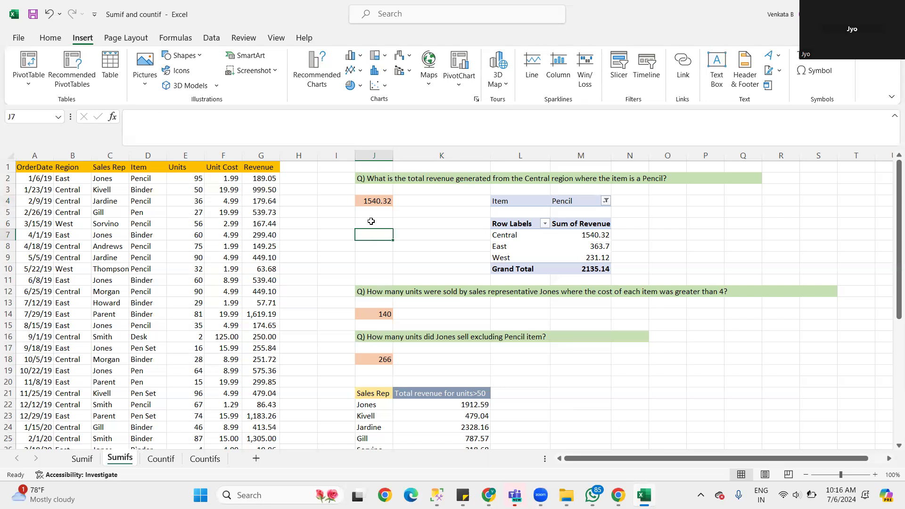
pyautogui.doubleClick(372, 222)
pyautogui.write('=')
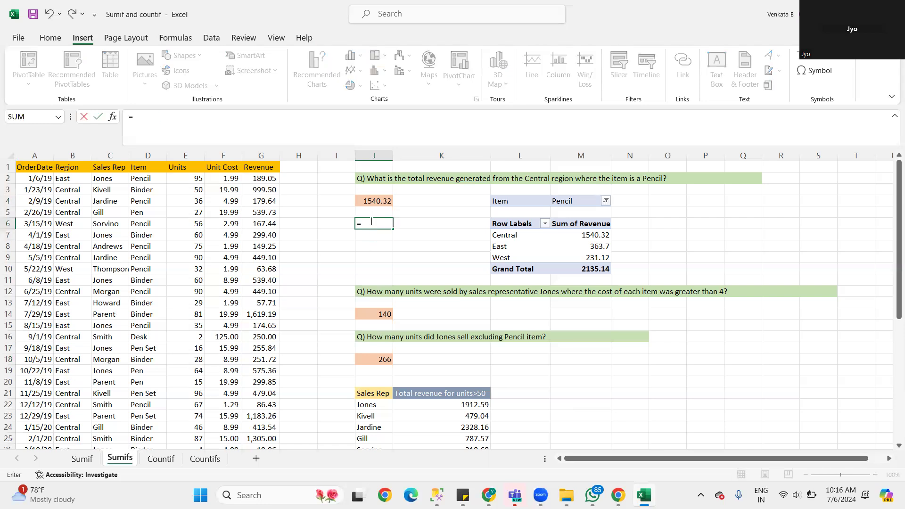
pyautogui.write('SU')
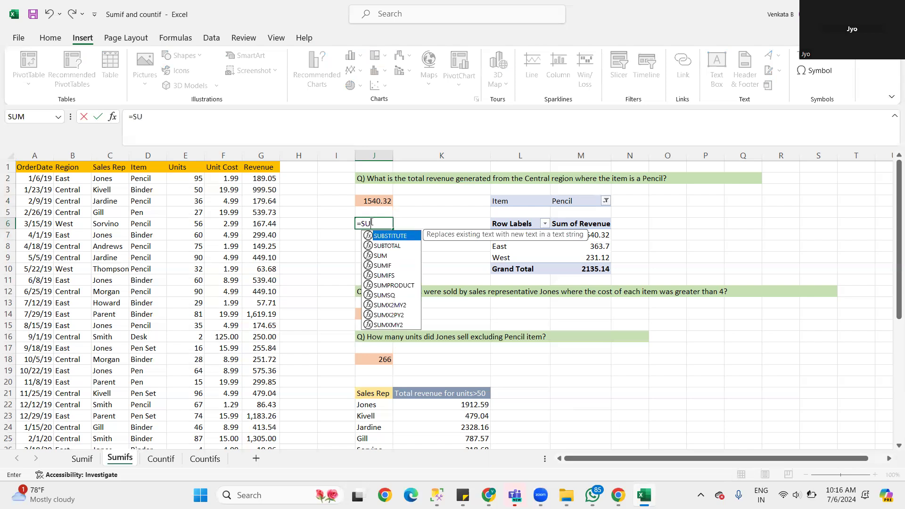
pyautogui.write('MIF')
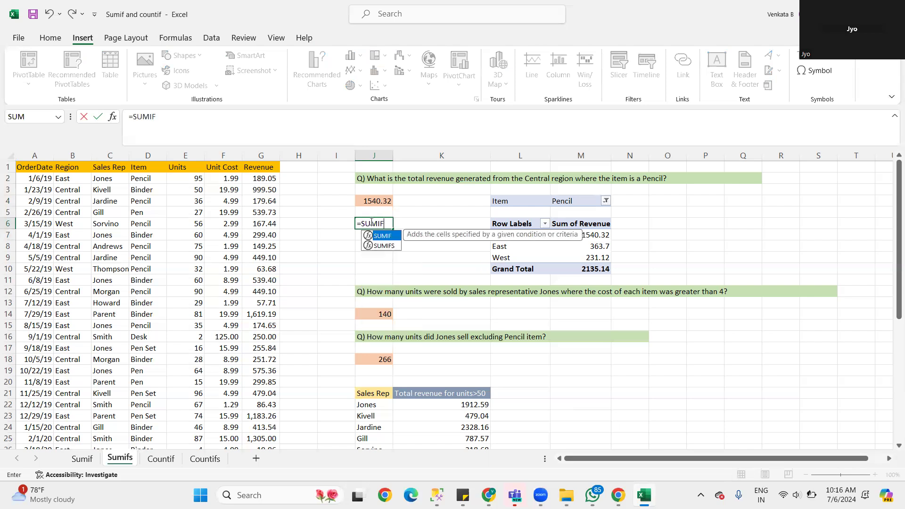
pyautogui.click(388, 246)
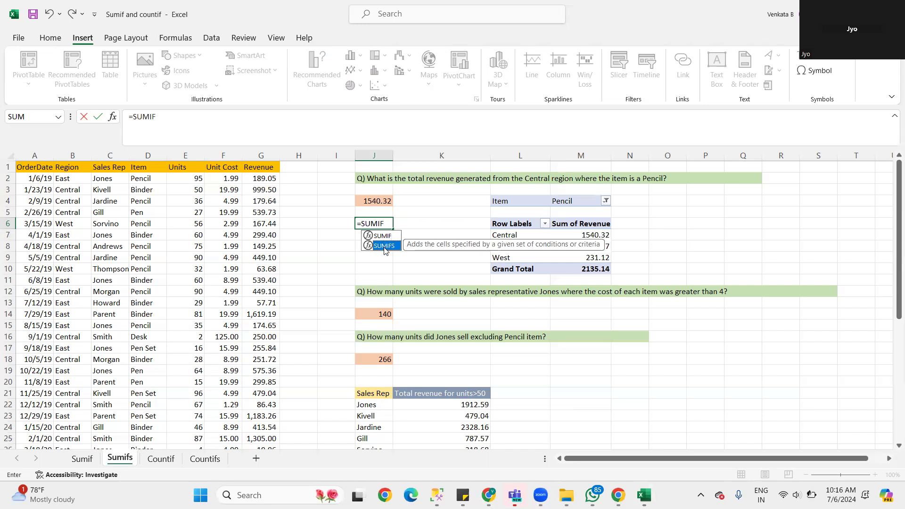
pyautogui.doubleClick(384, 246)
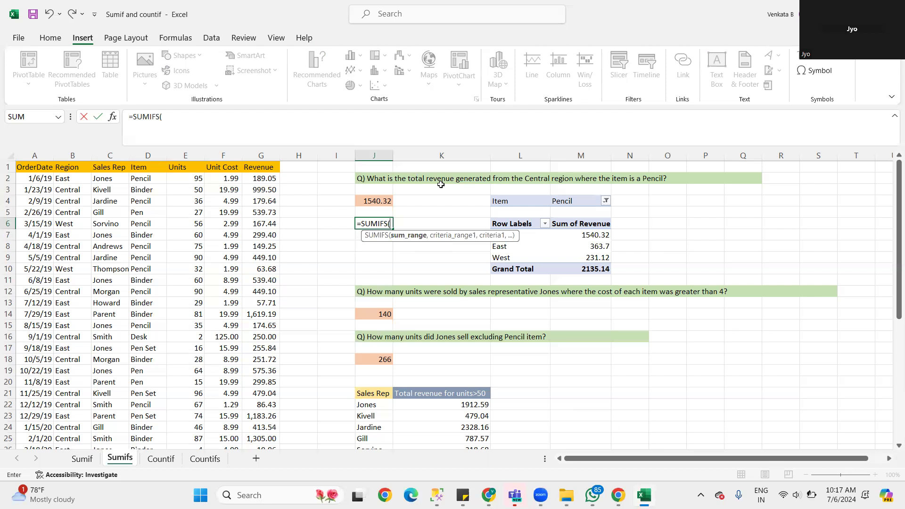
# Step: Set the Revenue values G2:G44 as the sum range of the SUMIFS formula in J6
pyautogui.click(263, 178)
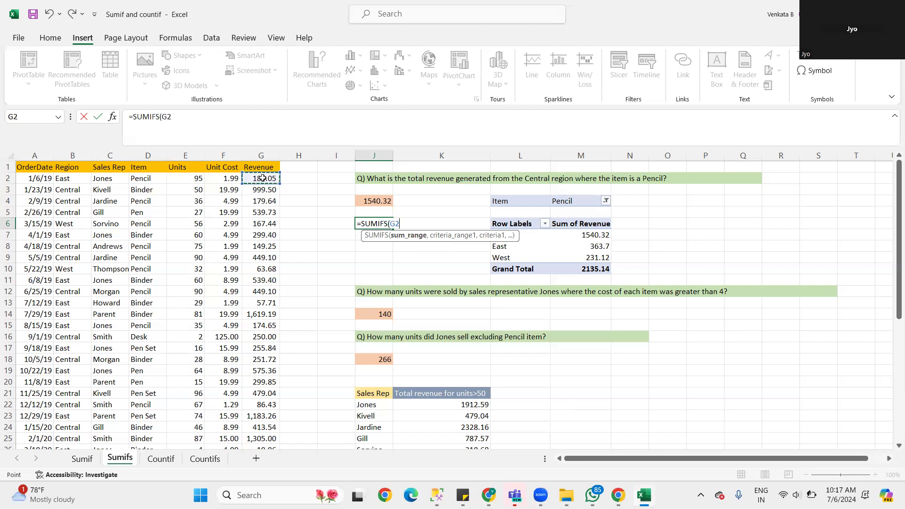
pyautogui.press('F8')
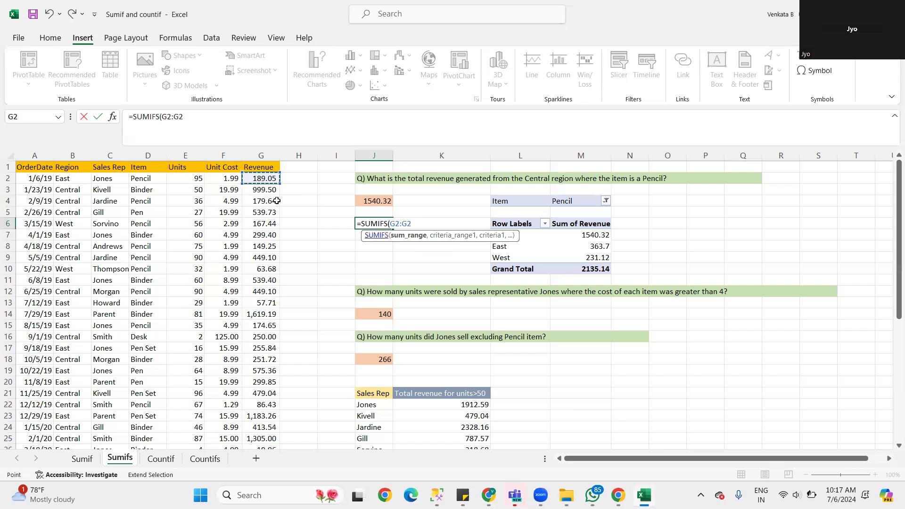
pyautogui.press('BackSpace')
pyautogui.press('BackSpace')
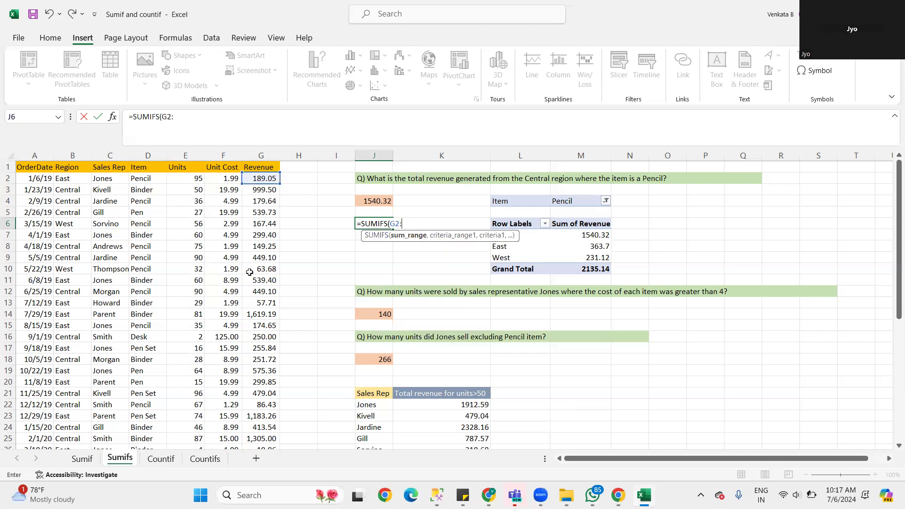
pyautogui.scroll(-15, 271, 297)
pyautogui.scroll(8, 271, 296)
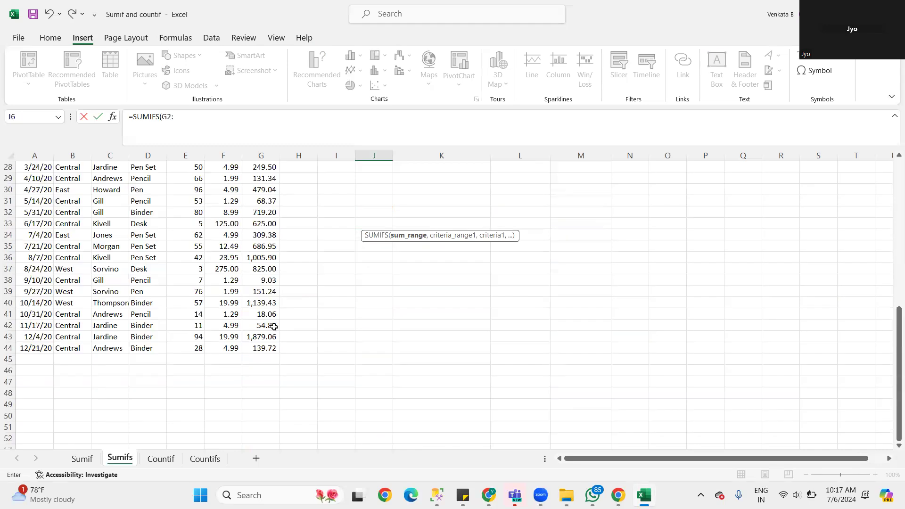
pyautogui.hotkey('ctrl', 'Down')
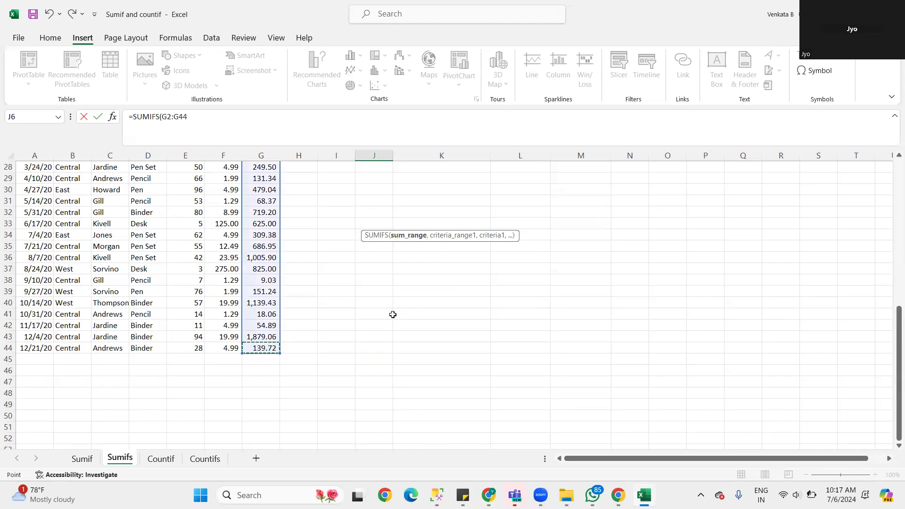
pyautogui.scroll(9, 393, 315)
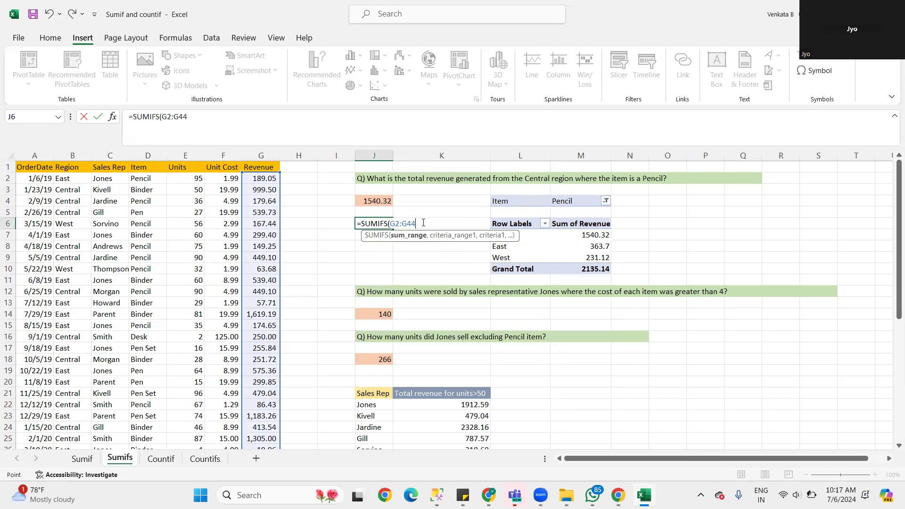
pyautogui.write(',')
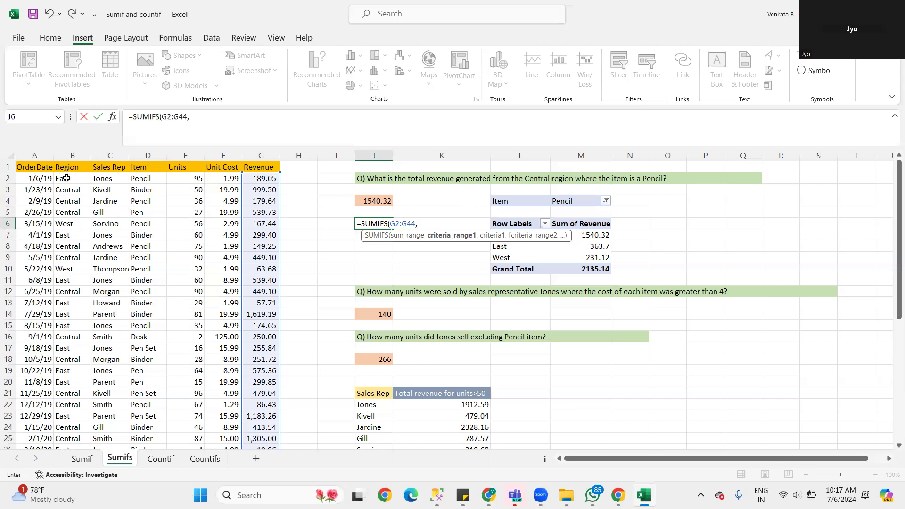
# Step: Add the Region range B2:B44 as the first criteria range in J6, with an empty quoted criterion
pyautogui.write('B')
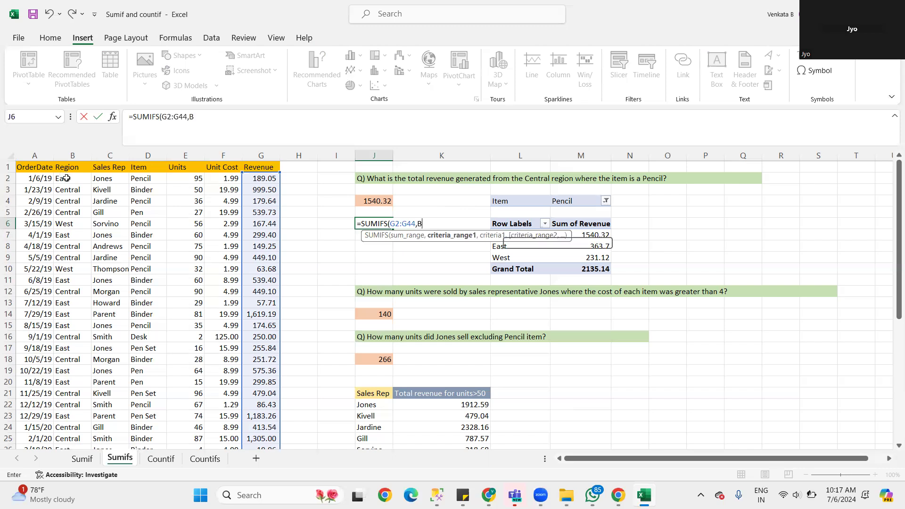
pyautogui.write('2:B4')
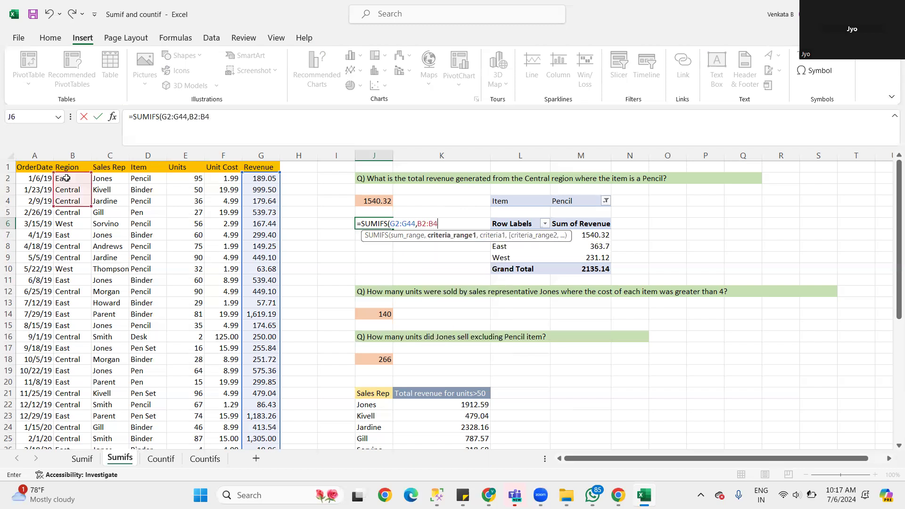
pyautogui.write('4')
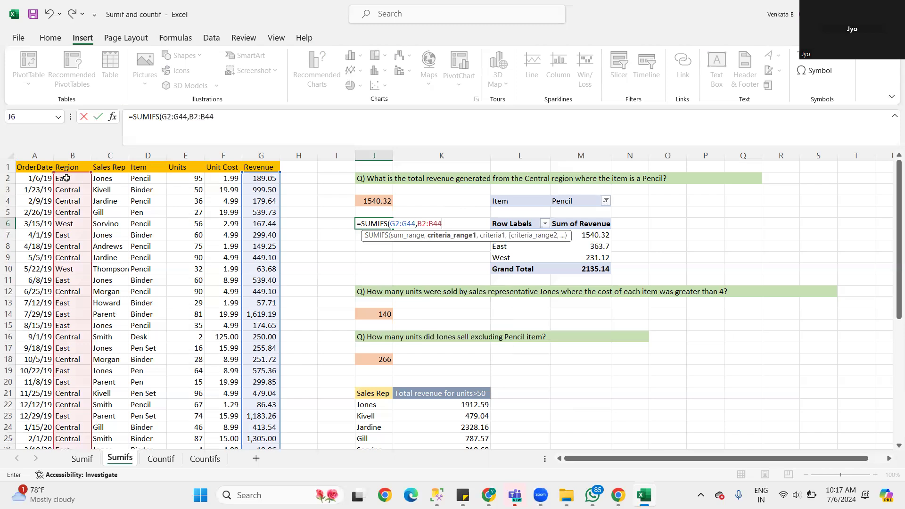
pyautogui.write(',')
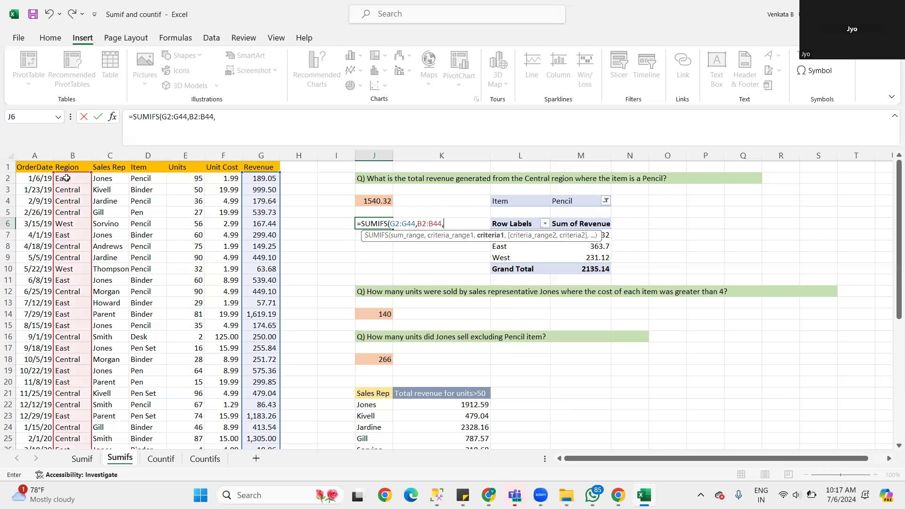
pyautogui.write('""')
pyautogui.press('Left')
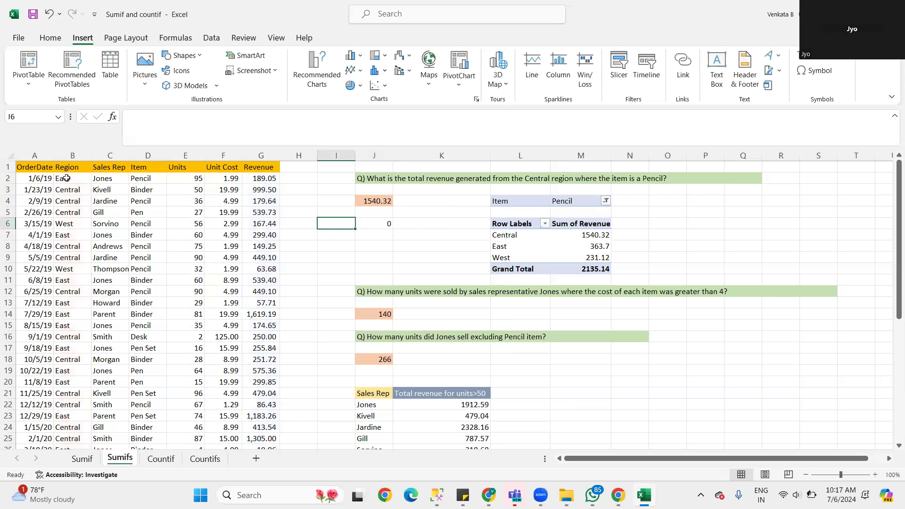
# Step: Fill in "Central" as the Region criterion of the SUMIFS formula in J6
pyautogui.click(378, 225)
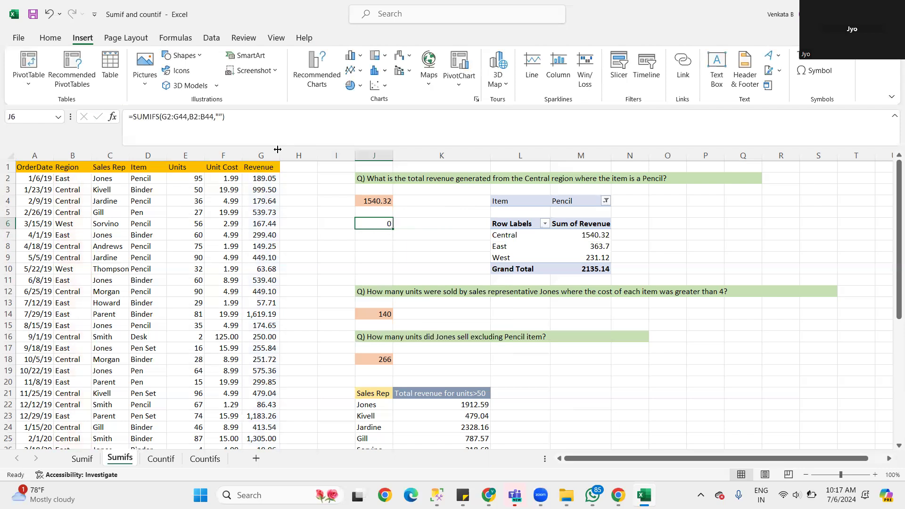
pyautogui.click(255, 121)
pyautogui.press('Left')
pyautogui.press('Left')
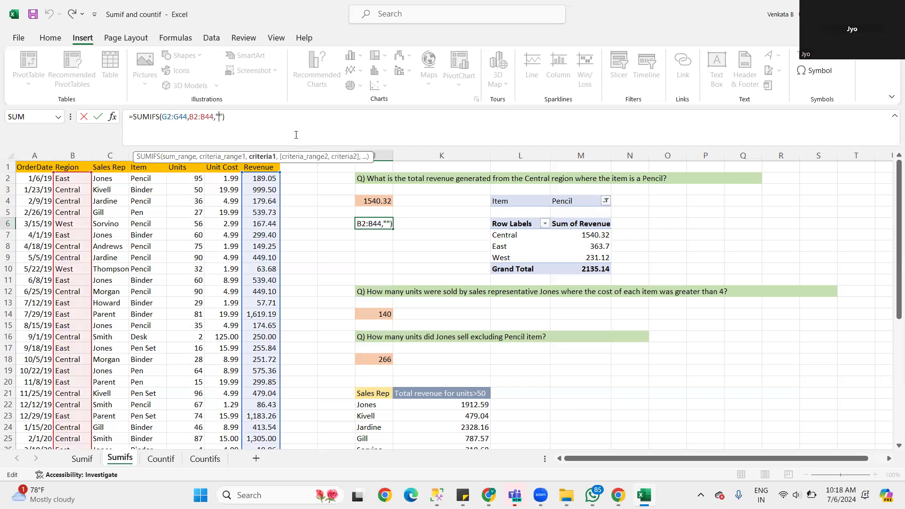
pyautogui.write('Central",')
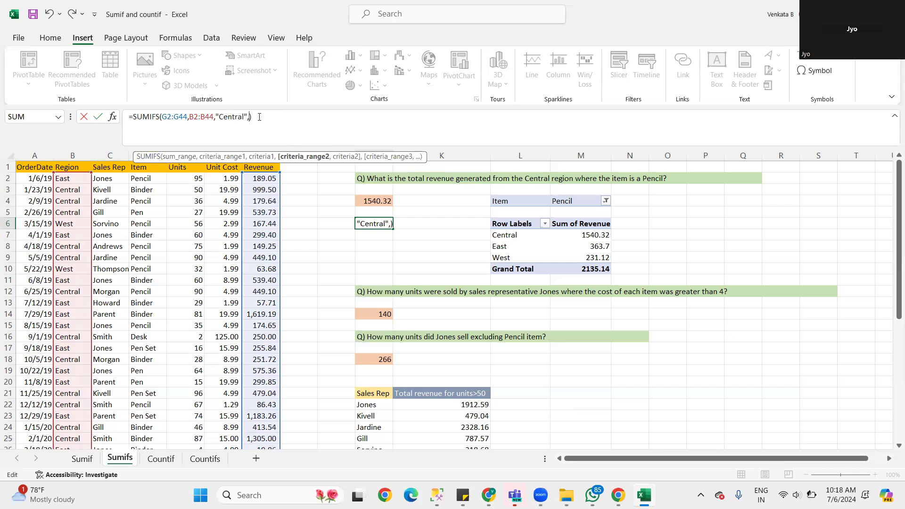
# Step: Add the Item range D2:D44 with the criterion "Pencil" to the SUMIFS formula in J6 and enter it
pyautogui.write('D')
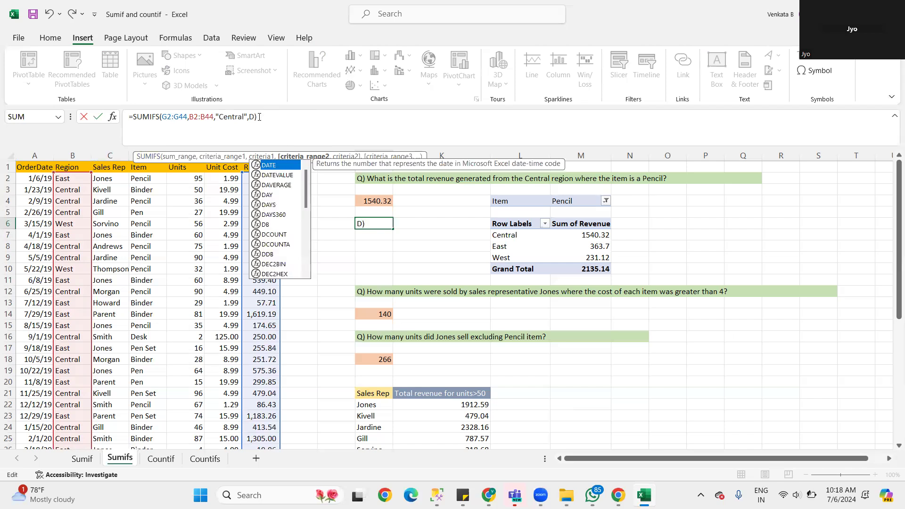
pyautogui.write('2:')
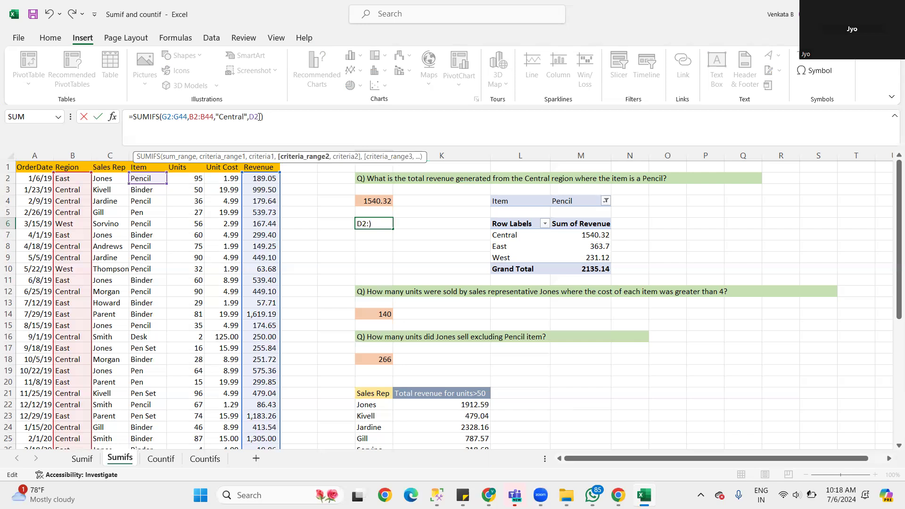
pyautogui.write('D44')
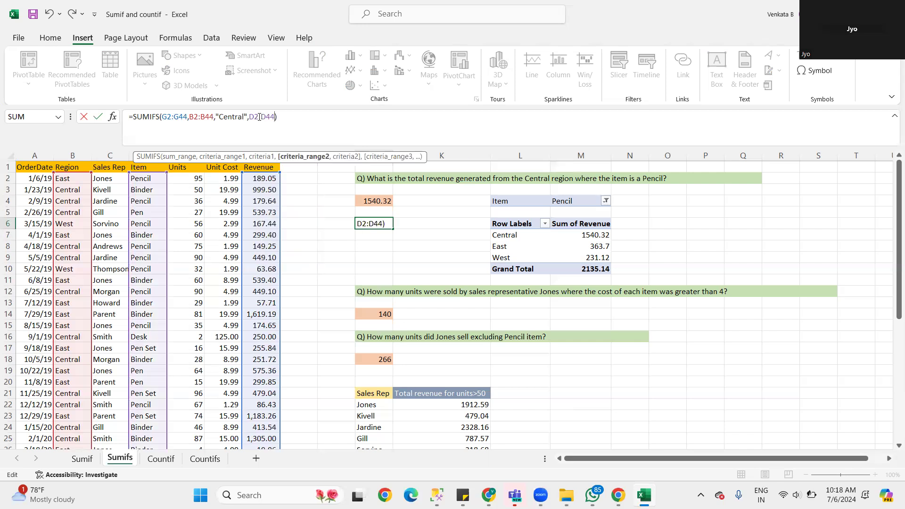
pyautogui.write(',')
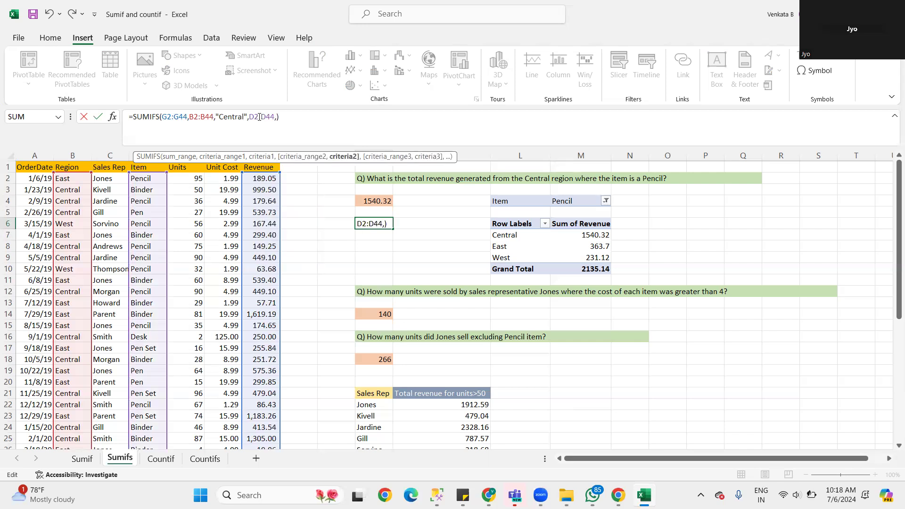
pyautogui.write('""')
pyautogui.hotkey('shift', 'Left')
pyautogui.press('Left')
pyautogui.write('Pencil')
pyautogui.press('Return')
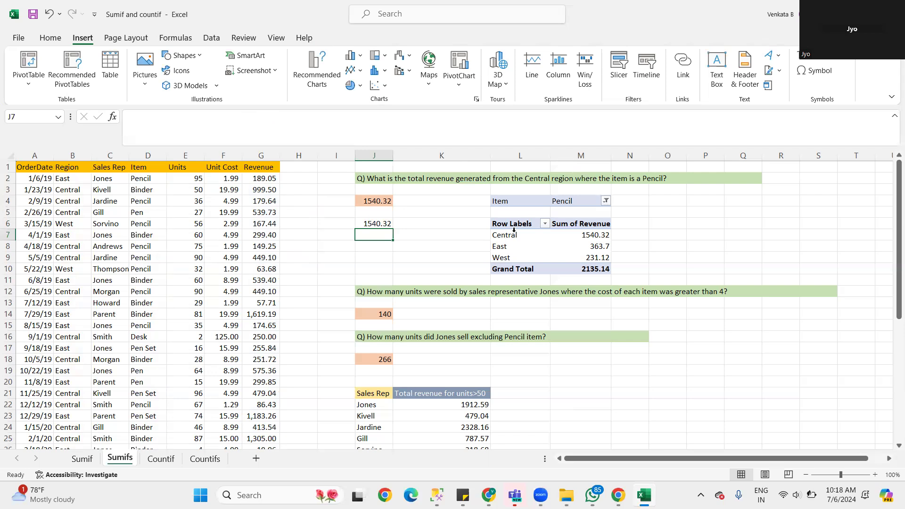
# Step: Add the Sales Rep range C2:C44 as the third criteria range of the SUMIFS formula in J6
pyautogui.moveTo(592, 237)
pyautogui.click(371, 223)
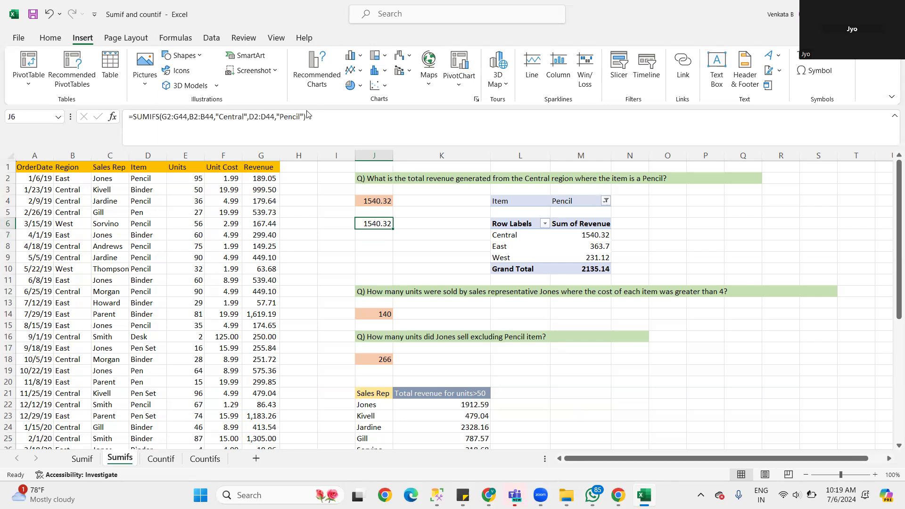
pyautogui.click(304, 117)
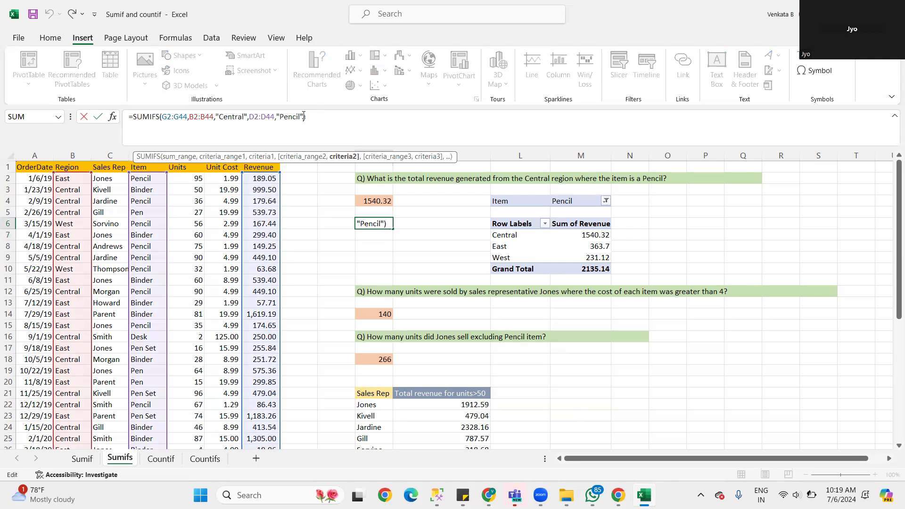
pyautogui.write(',')
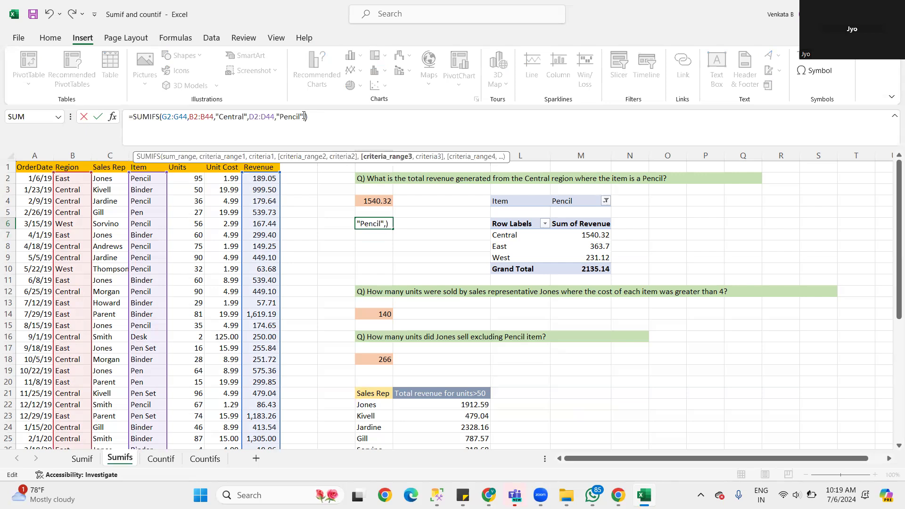
pyautogui.write('C')
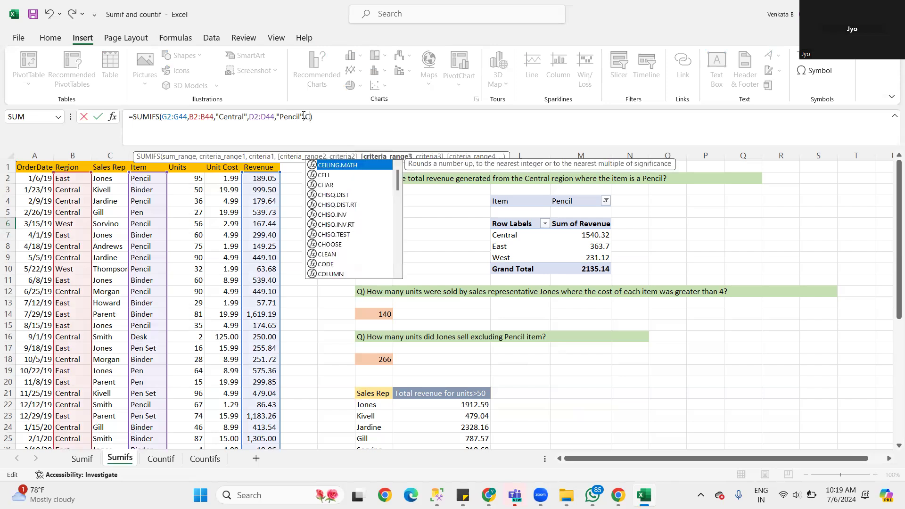
pyautogui.write('2:')
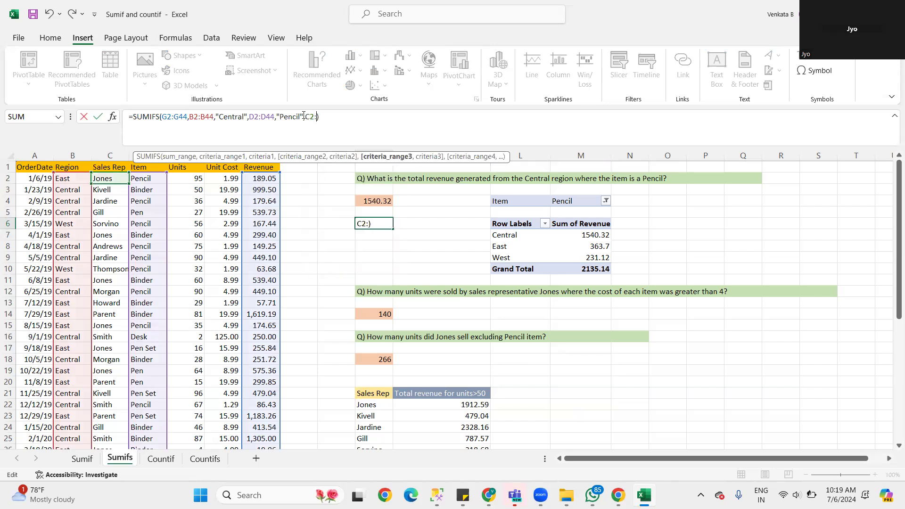
pyautogui.write('C')
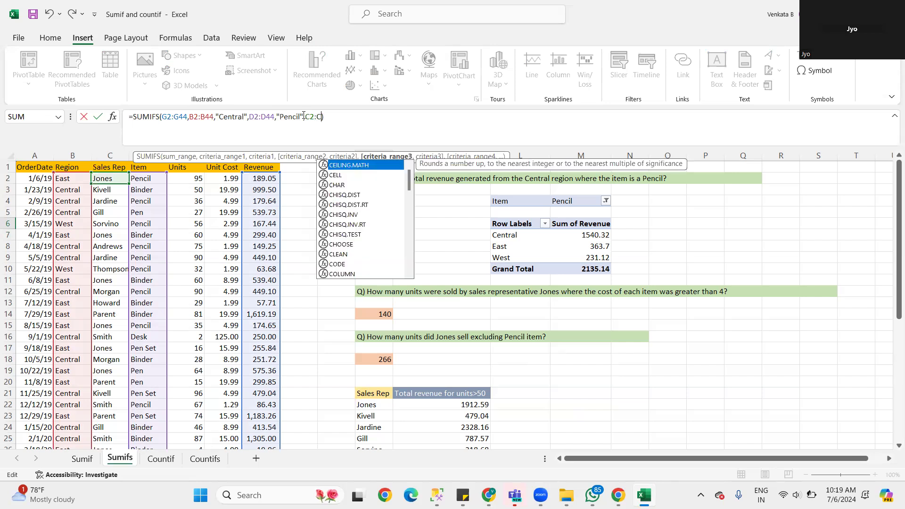
pyautogui.write('$$')
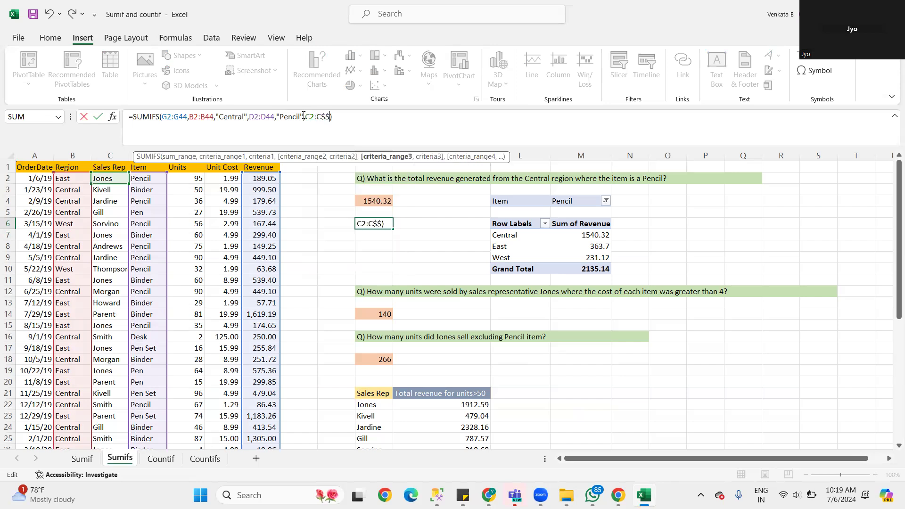
pyautogui.press('BackSpace')
pyautogui.press('BackSpace')
pyautogui.write('44')
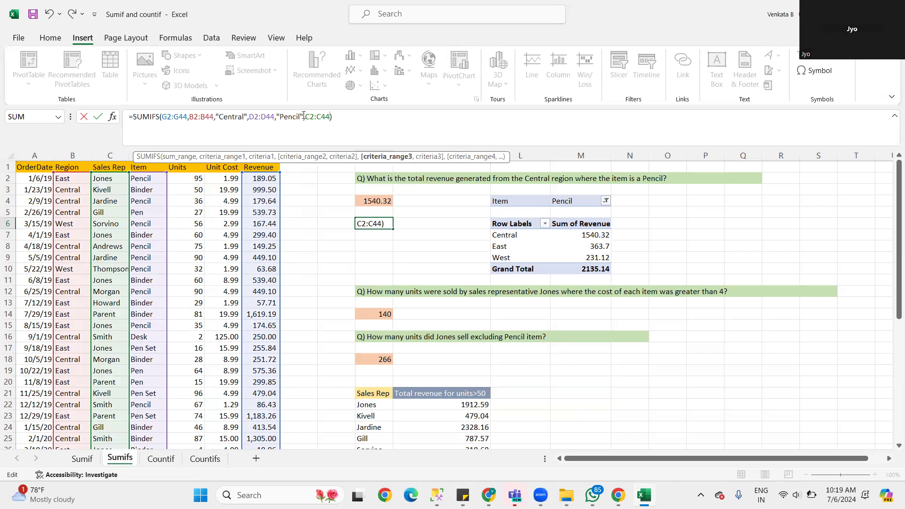
# Step: Set the sales representative name from C2, in quotes, as the third criterion in J6 and enter the formula
pyautogui.write(',""')
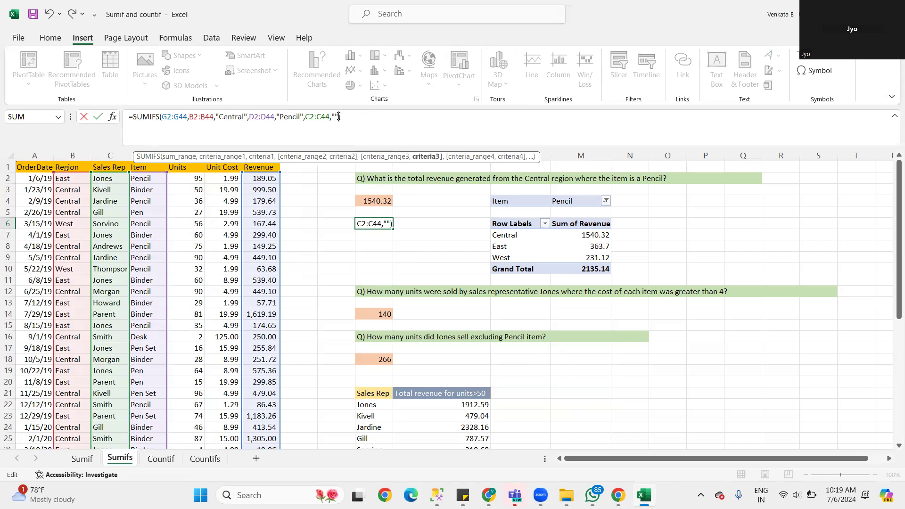
pyautogui.write('Jones')
pyautogui.press('Return')
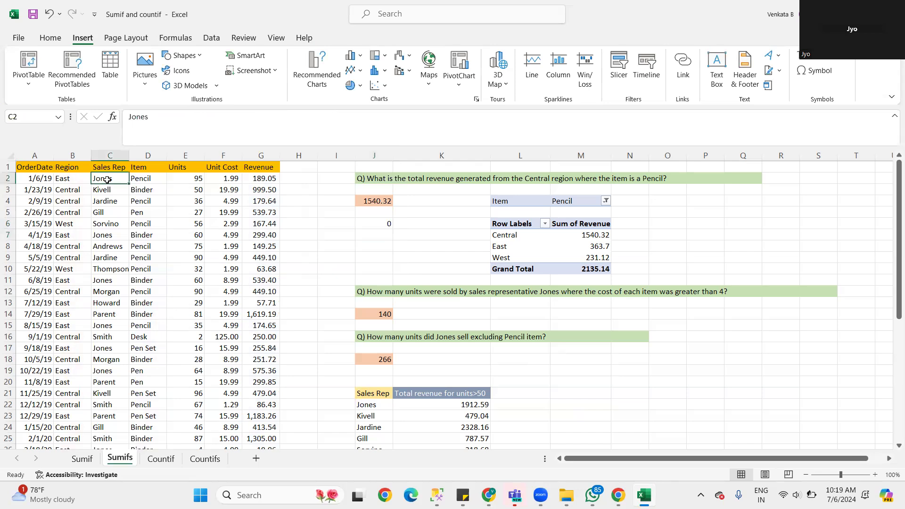
# Step: Compare J6 with the first data row, and delete the Sales Rep range and its criterion from the formula
pyautogui.click(378, 220)
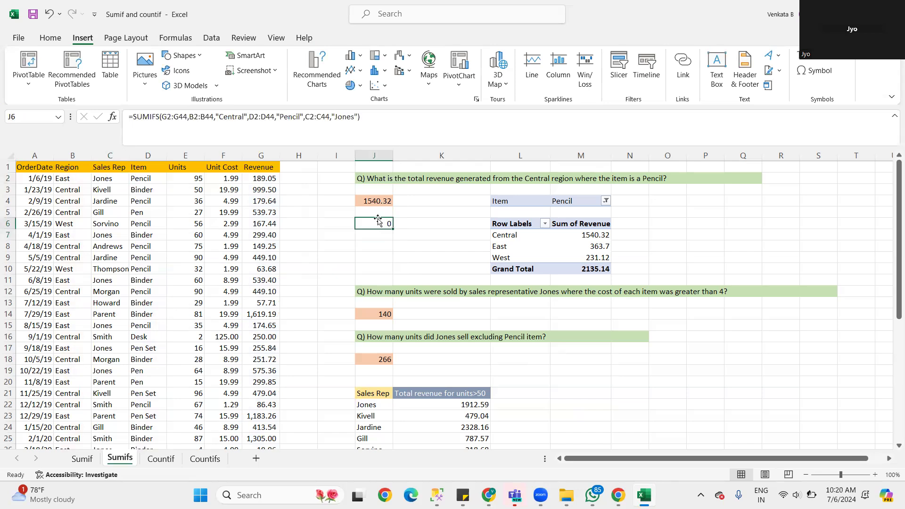
pyautogui.click(103, 179)
pyautogui.click(265, 179)
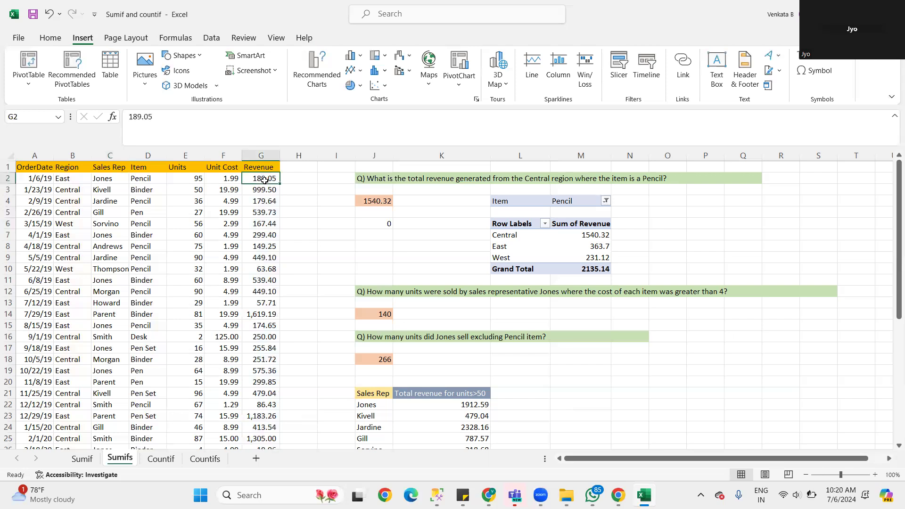
pyautogui.click(386, 224)
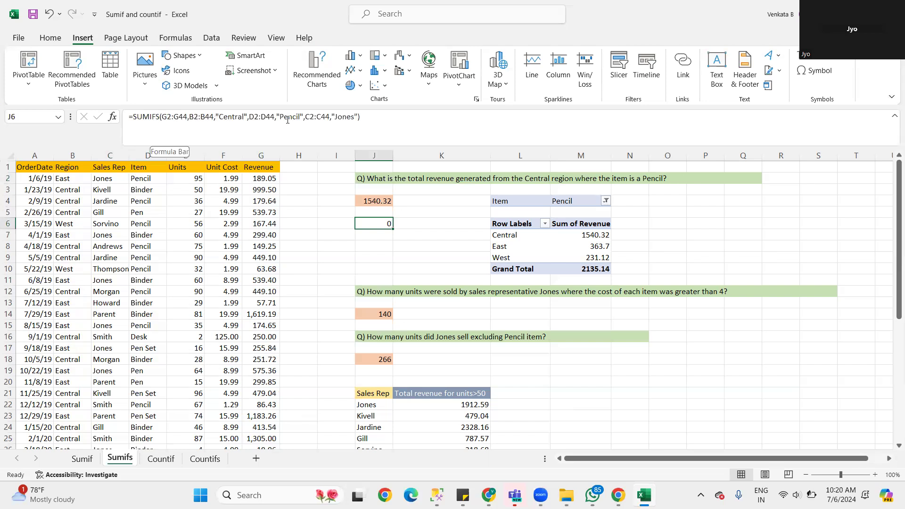
pyautogui.moveTo(305, 117); pyautogui.dragTo(359, 118)
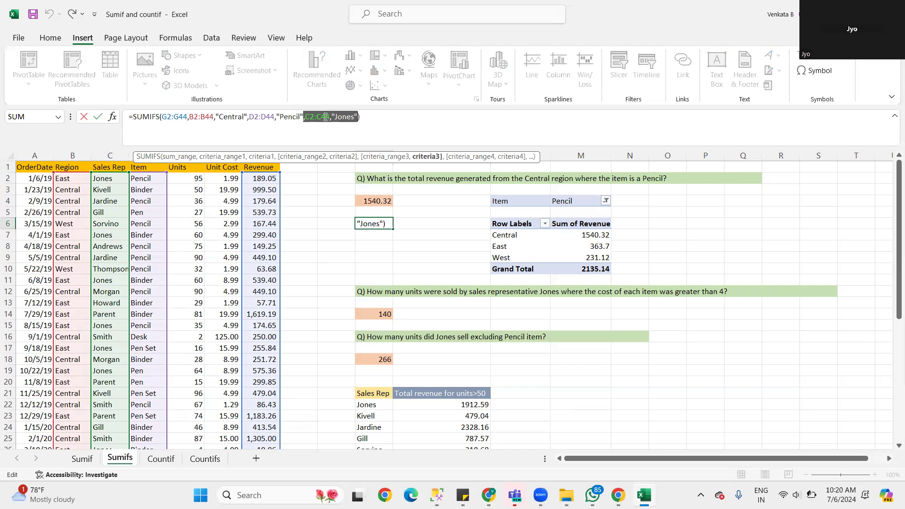
pyautogui.press('BackSpace')
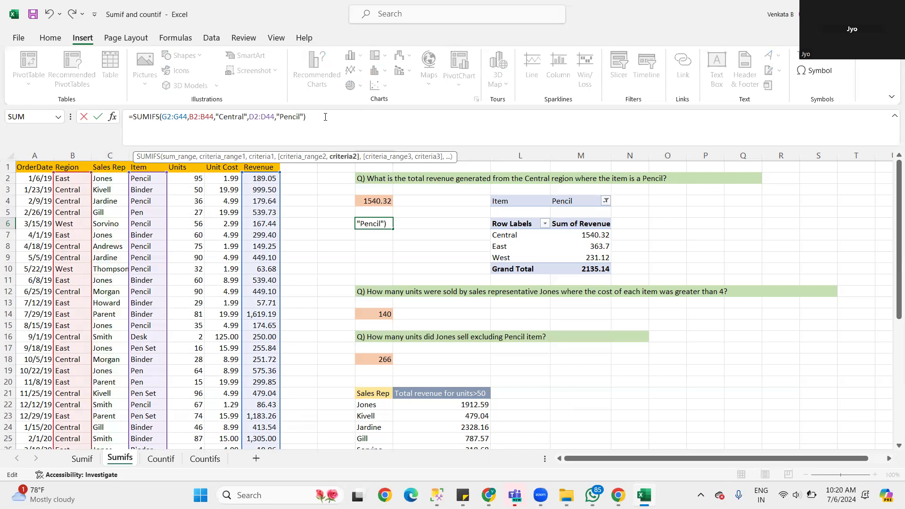
# Step: Add the Sales Rep range C2:C44 to the J6 formula again, with the quoted name from C2 as criterion, and enter it
pyautogui.write(',')
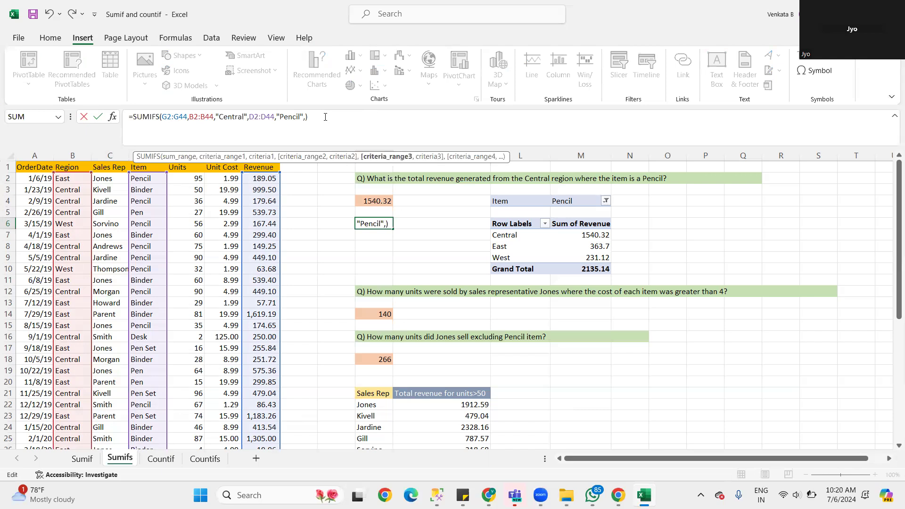
pyautogui.write('C')
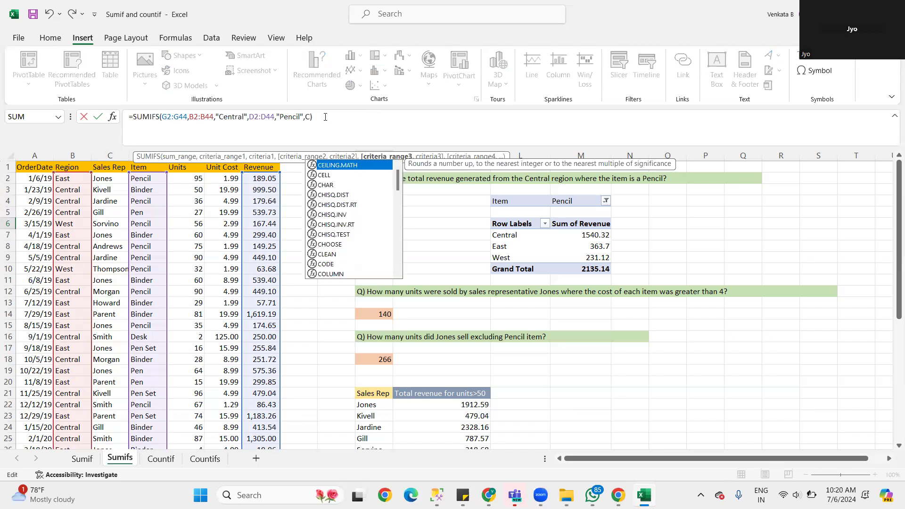
pyautogui.write('2')
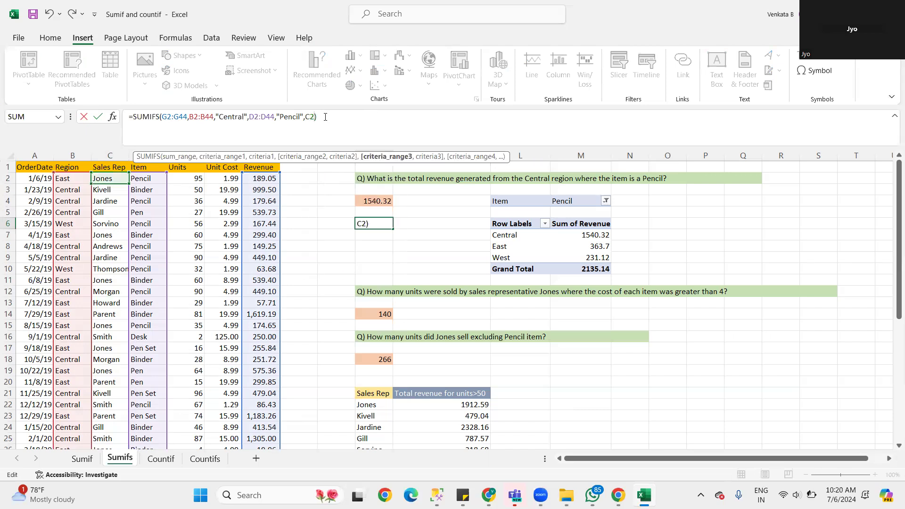
pyautogui.write(':C44')
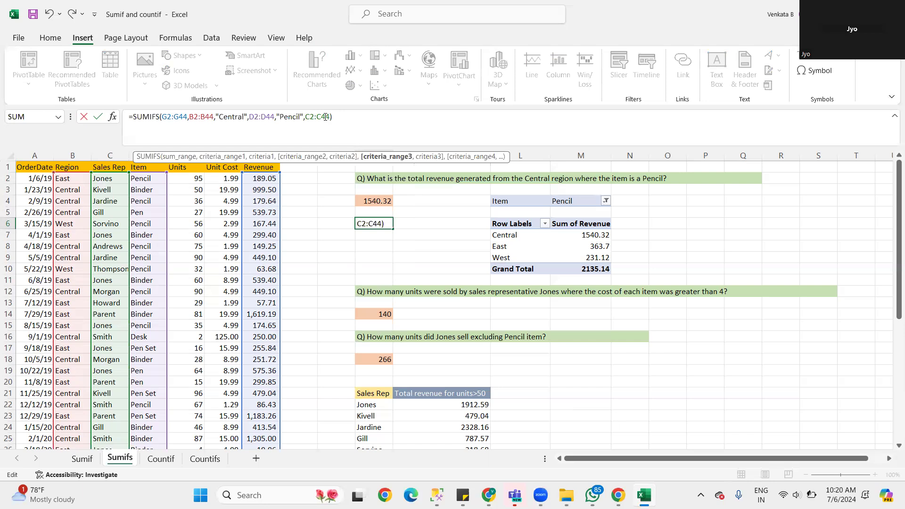
pyautogui.write(',""')
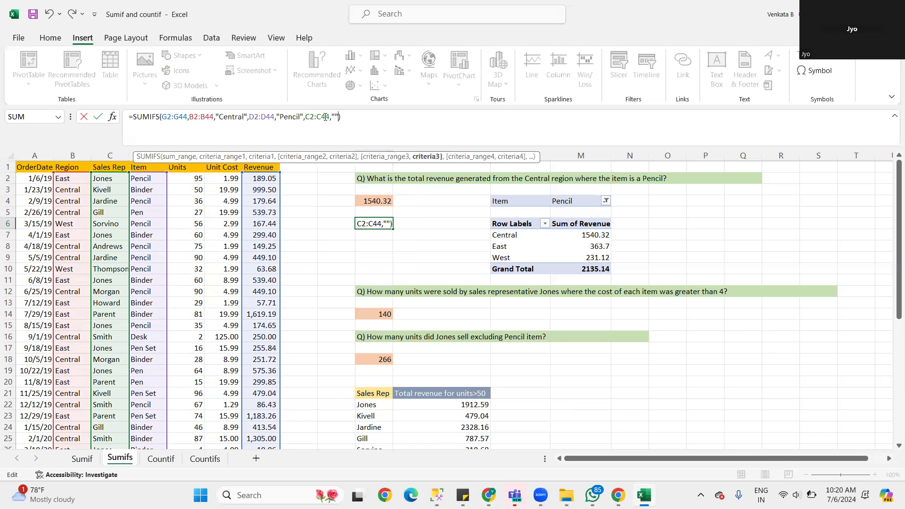
pyautogui.write('Jones')
pyautogui.press('Return')
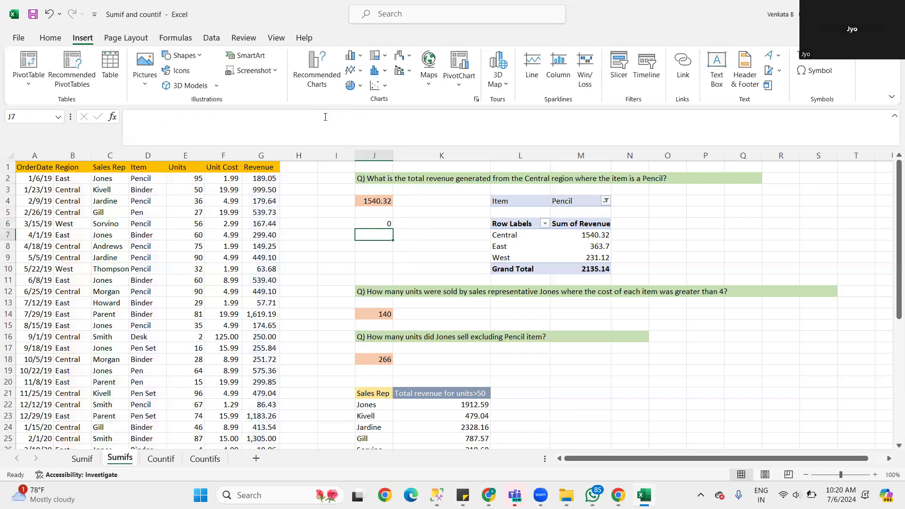
# Step: Check the sales representative name in C2 against the quoted Sales Rep criterion in the J6 formula
pyautogui.click(376, 224)
pyautogui.click(108, 178)
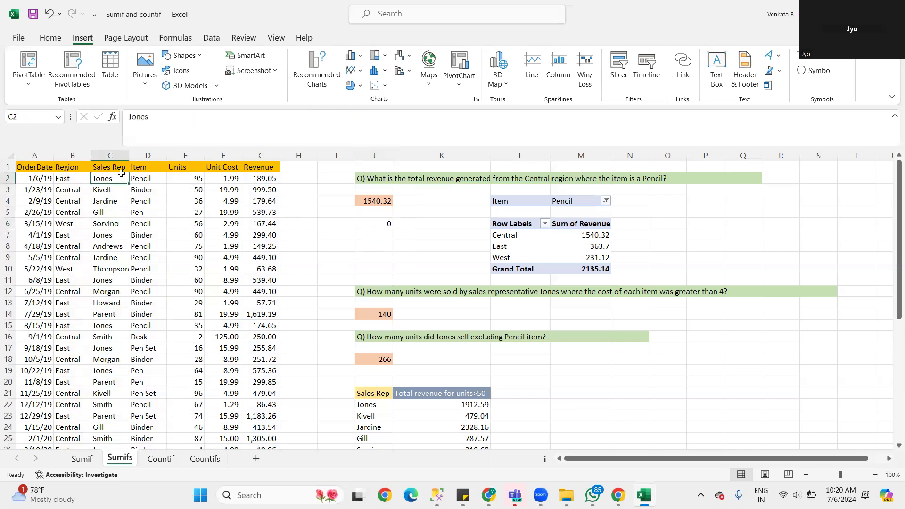
pyautogui.doubleClick(169, 119)
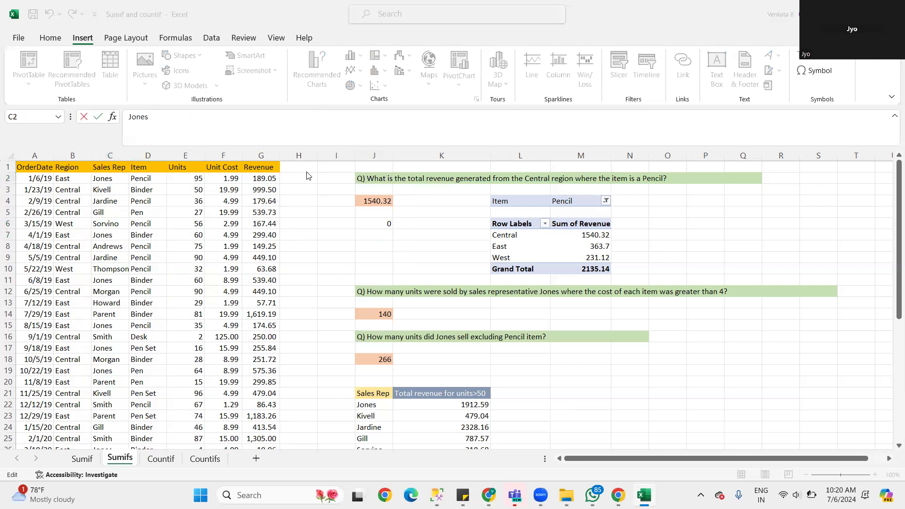
pyautogui.click(373, 221)
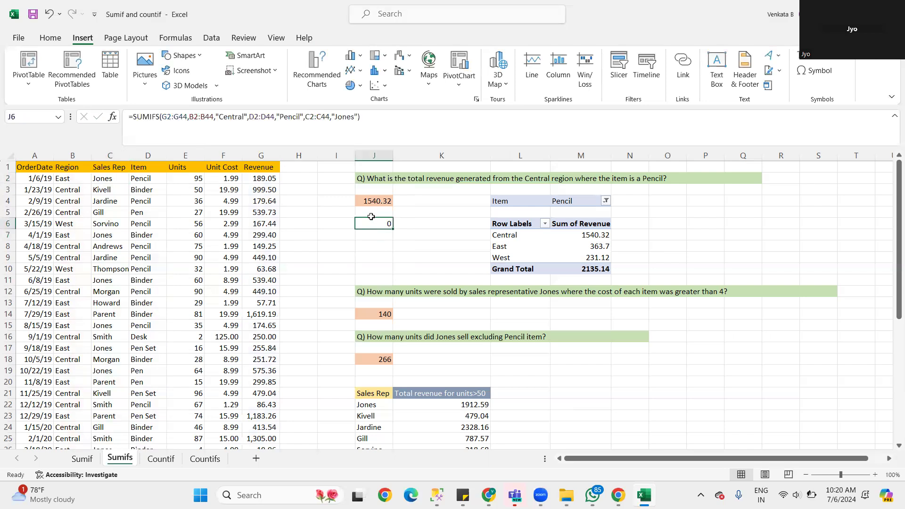
pyautogui.click(341, 117)
pyautogui.doubleClick(341, 117)
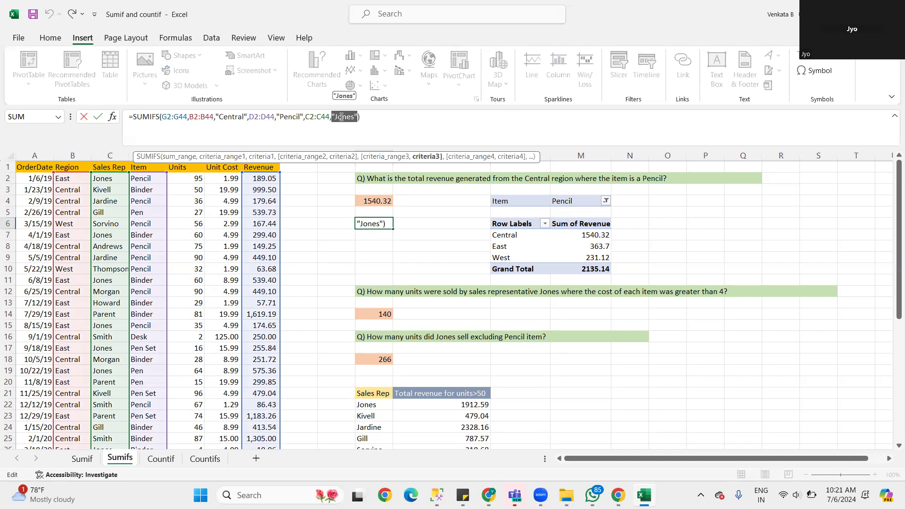
pyautogui.click(341, 117)
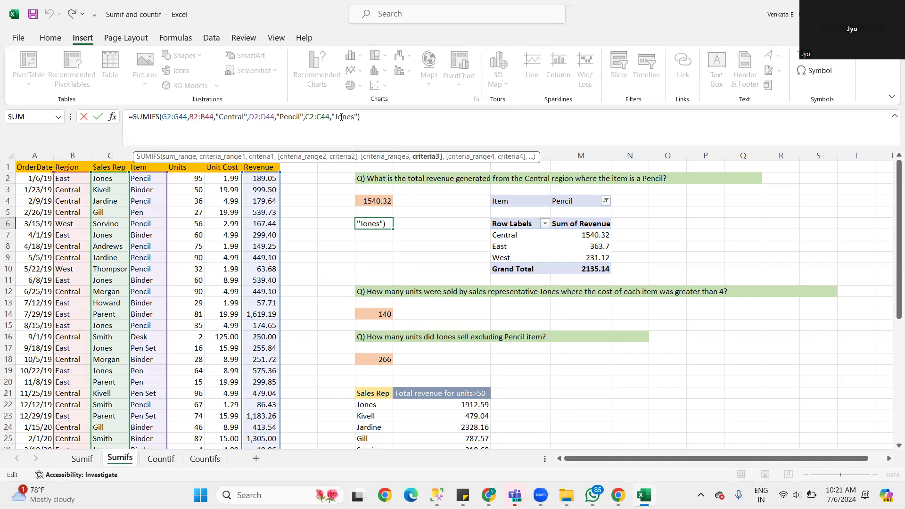
pyautogui.hotkey('shift', 'Left')
pyautogui.hotkey('shift', 'Left')
pyautogui.hotkey('shift', 'Left')
pyautogui.hotkey('shift', 'Left')
pyautogui.hotkey('shift', 'Left')
pyautogui.click(341, 117)
pyautogui.press('Return')
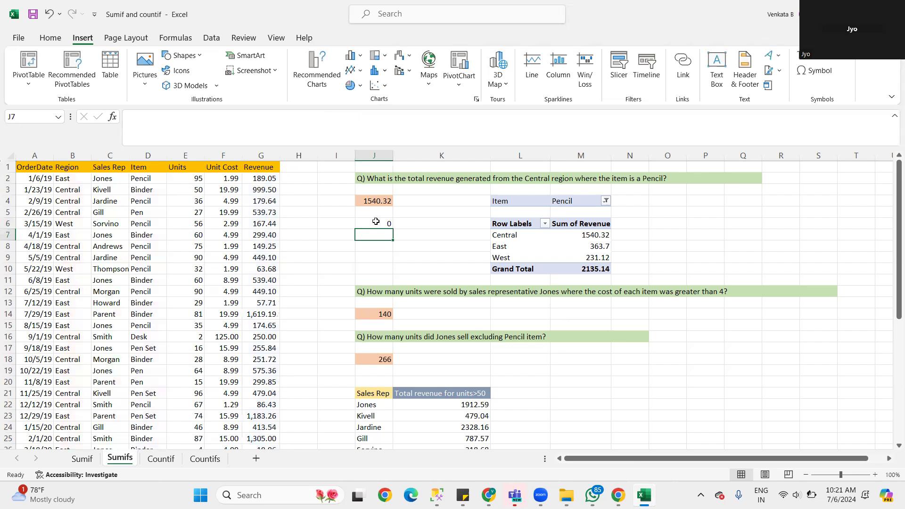
# Step: Highlight the Item range D2:D44 and its "Pencil" criterion in the J6 formula for review, leaving the formula unedited
pyautogui.click(374, 221)
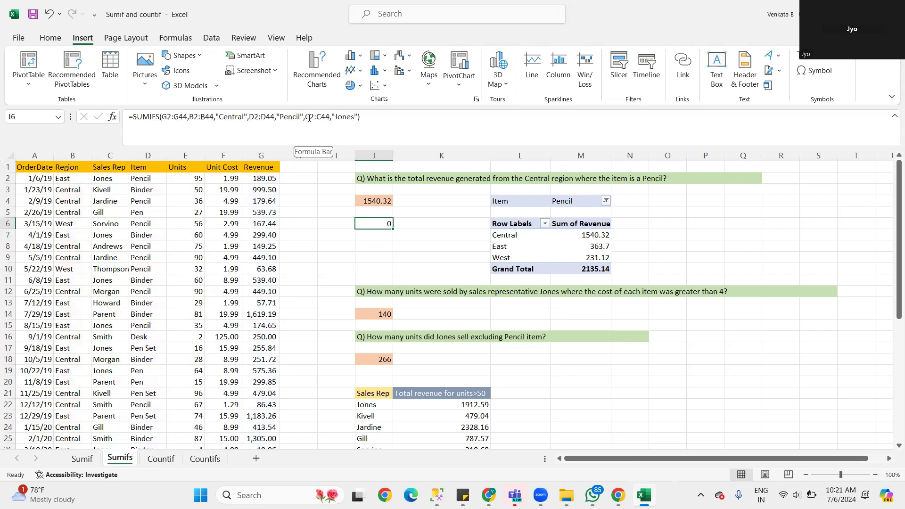
pyautogui.moveTo(249, 117); pyautogui.dragTo(304, 116)
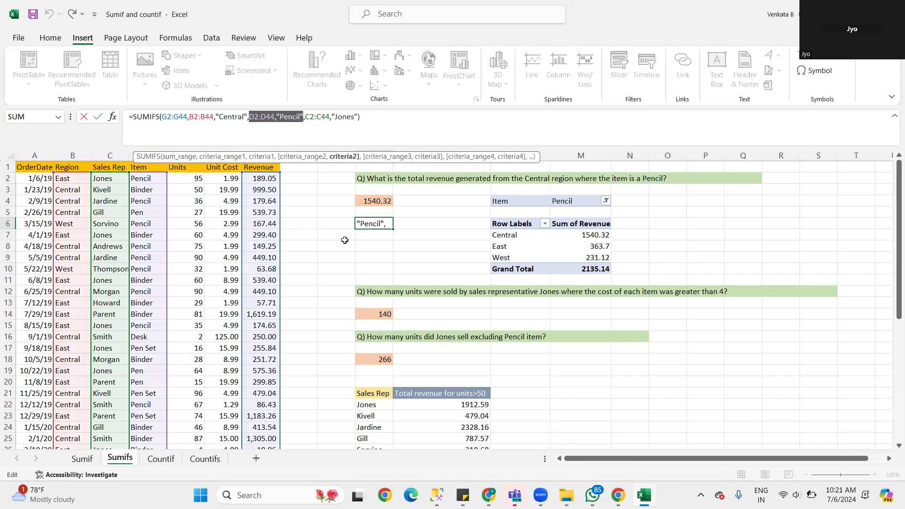
pyautogui.press('Escape')
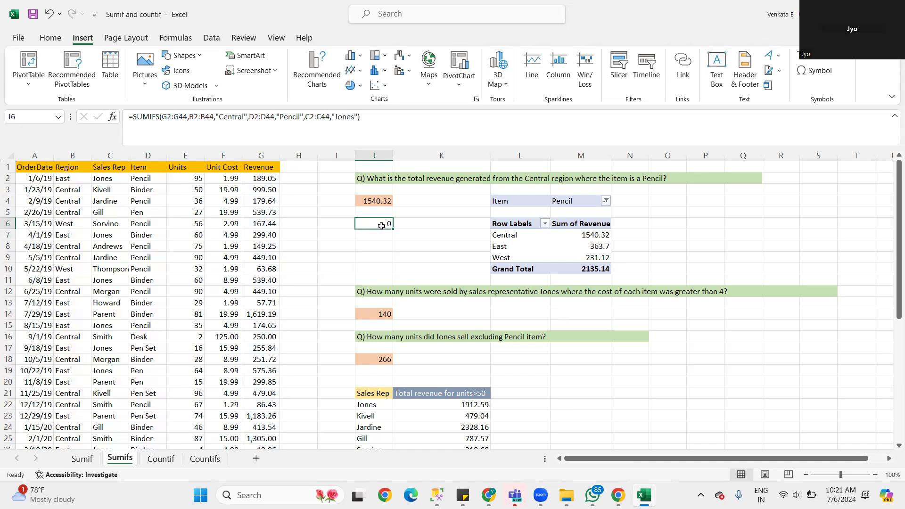
# Step: Replace the Sales Rep criterion in the J6 formula with the name copied from C3
pyautogui.click(105, 177)
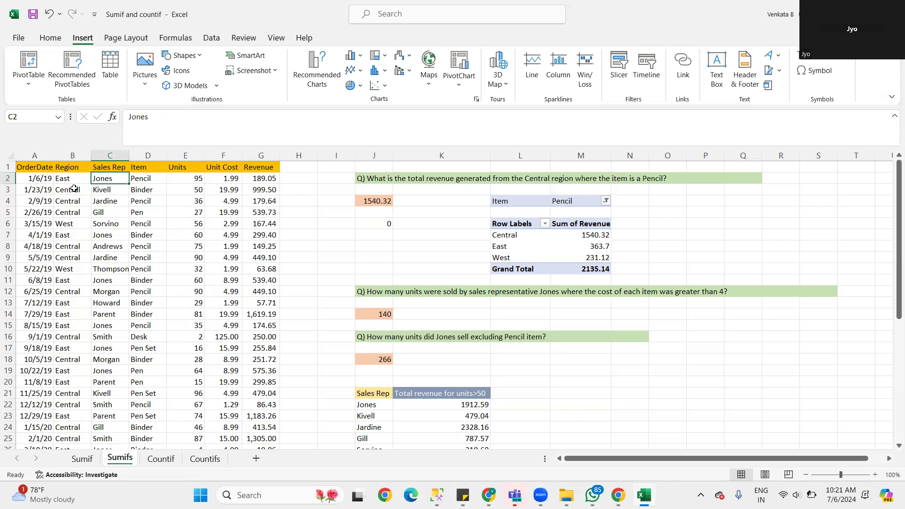
pyautogui.doubleClick(99, 189)
pyautogui.moveTo(115, 189); pyautogui.dragTo(78, 184)
pyautogui.hotkey('ctrl', 'c')
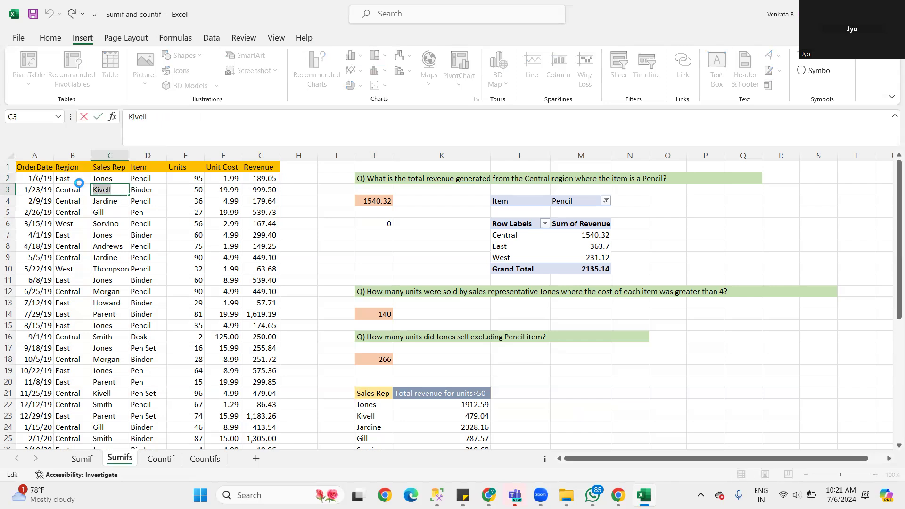
pyautogui.click(375, 221)
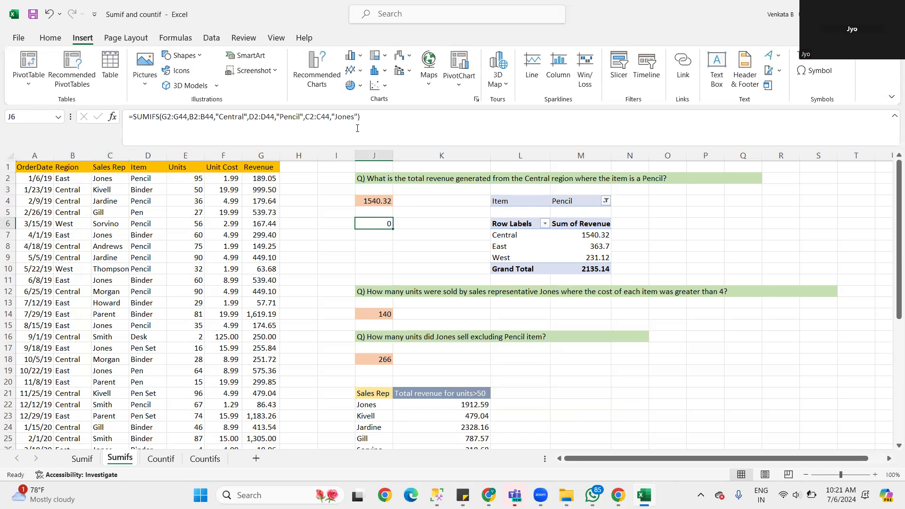
pyautogui.doubleClick(344, 117)
pyautogui.hotkey('ctrl', 'v')
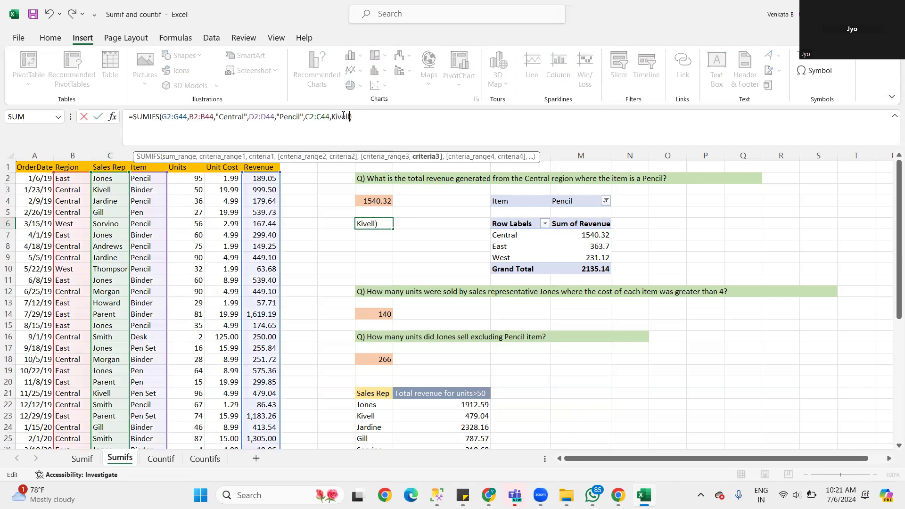
# Step: Enclose the copied sales representative name in quotation marks in the J6 formula and enter it
pyautogui.doubleClick(337, 116)
pyautogui.write('"')
pyautogui.hotkey('ctrl', 'v')
pyautogui.write('"')
pyautogui.press('Return')
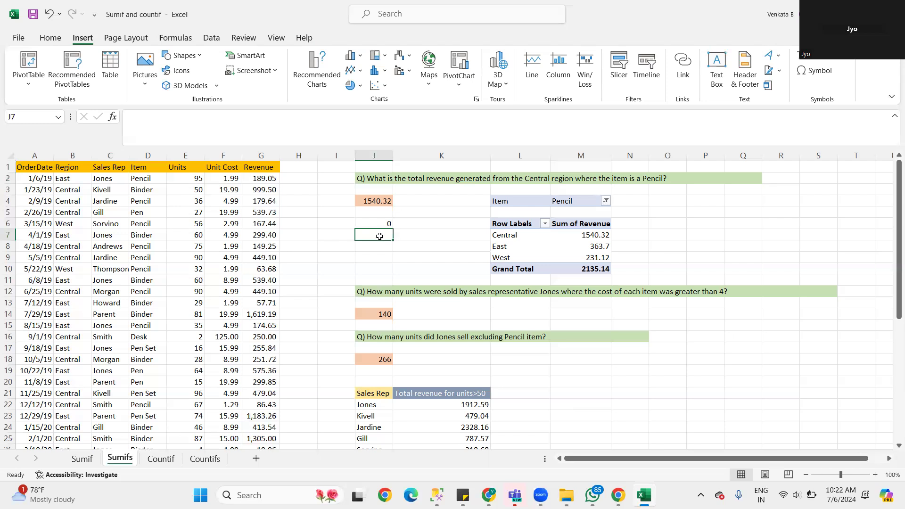
# Step: Compare the J6 formula's region, item and sales rep criteria with the Central Pencil record in row 4
pyautogui.click(378, 213)
pyautogui.click(377, 223)
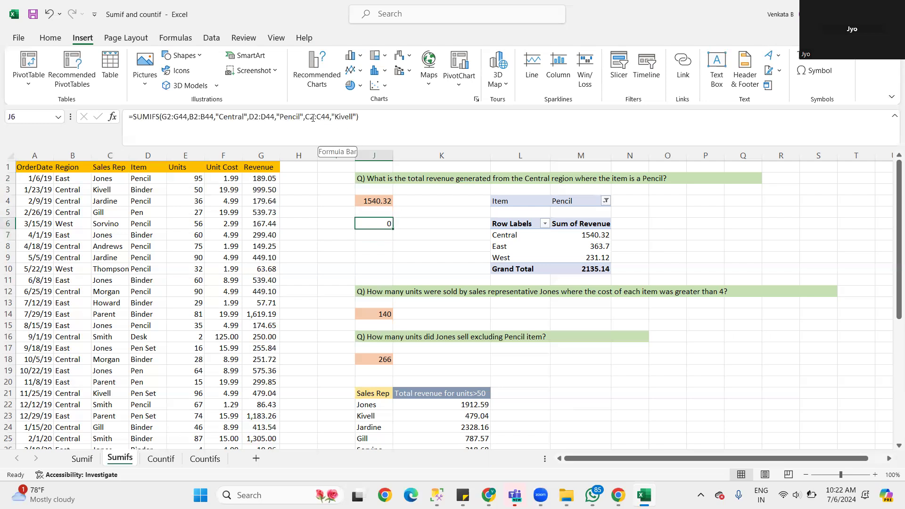
pyautogui.click(65, 202)
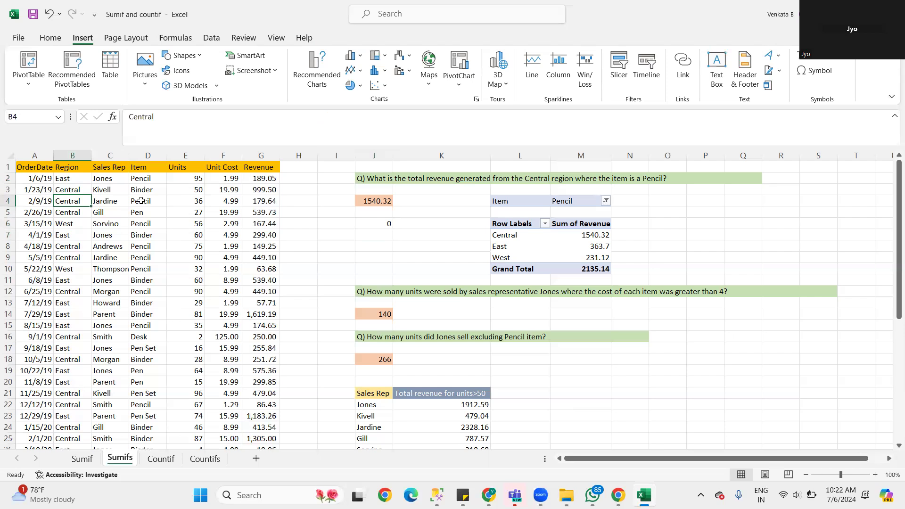
pyautogui.click(103, 204)
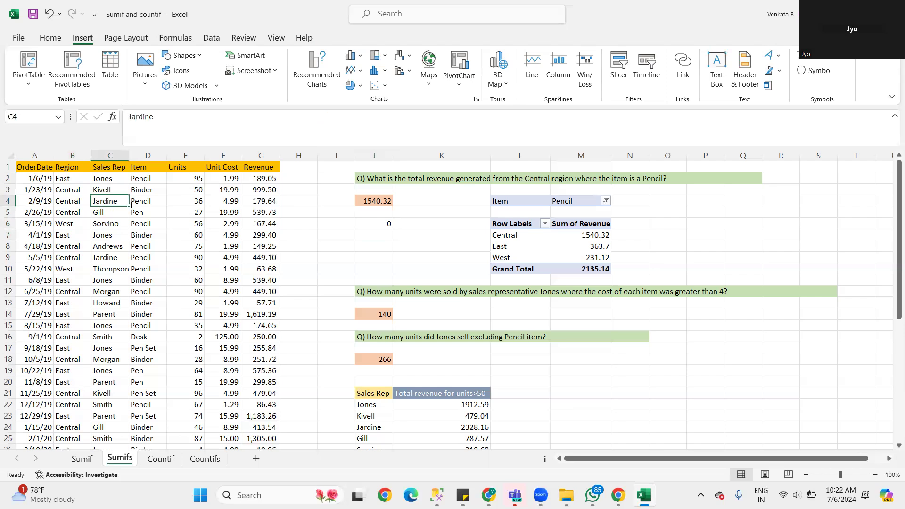
# Step: Replace the Sales Rep criterion in the J6 formula with the quoted name from C4 and enter the formula
pyautogui.doubleClick(108, 202)
pyautogui.moveTo(120, 202); pyautogui.dragTo(65, 198)
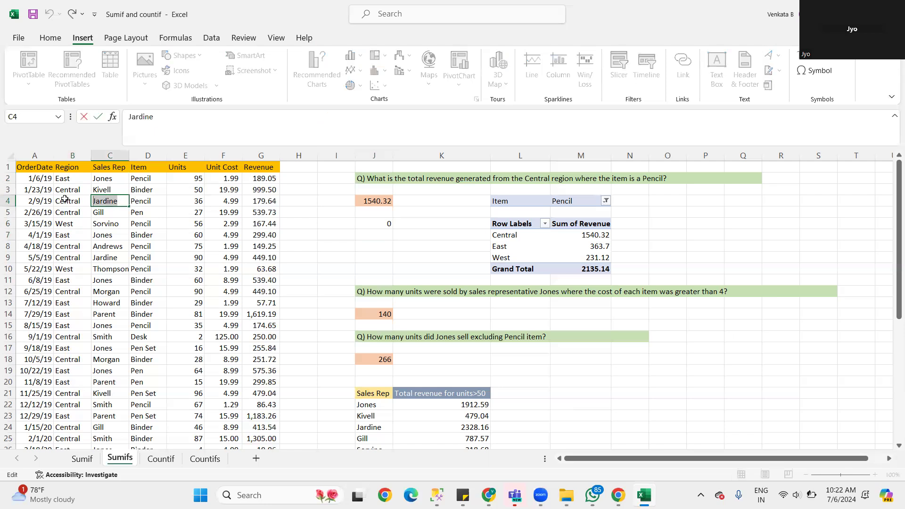
pyautogui.click(373, 222)
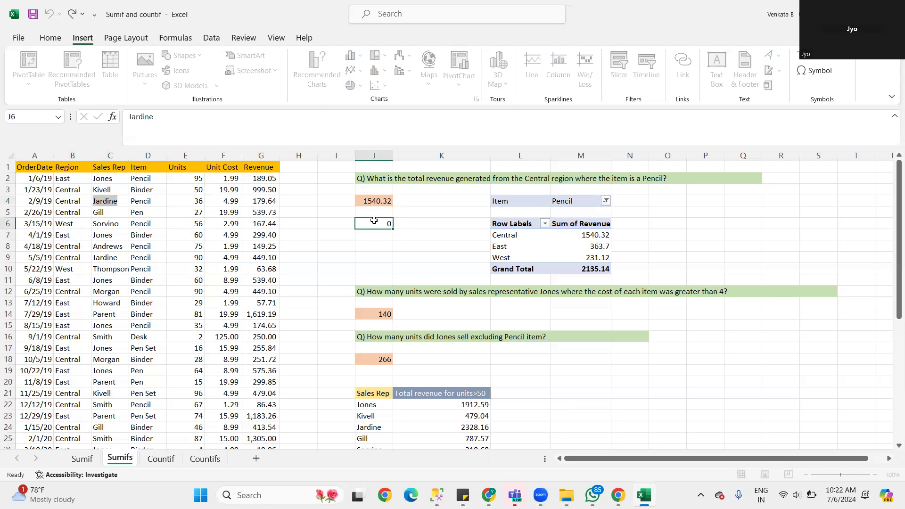
pyautogui.click(337, 116)
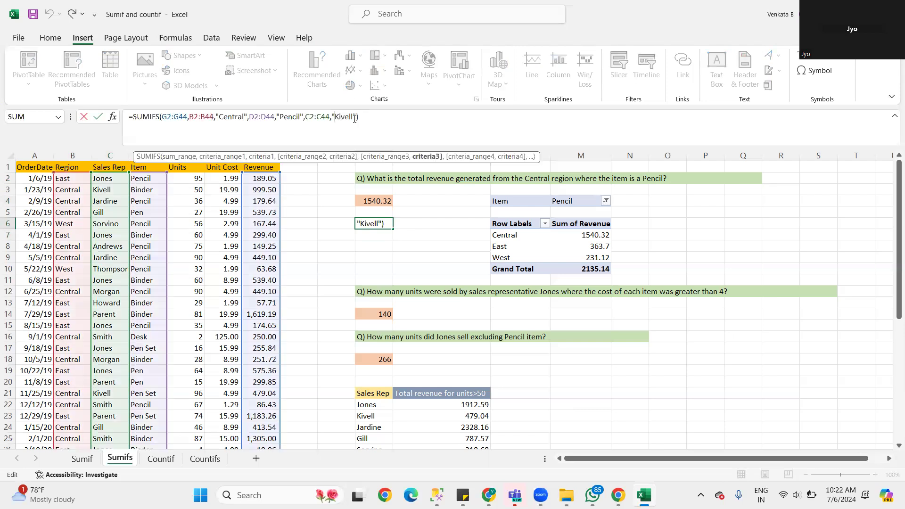
pyautogui.doubleClick(349, 117)
pyautogui.write('Jardine')
pyautogui.click(99, 116)
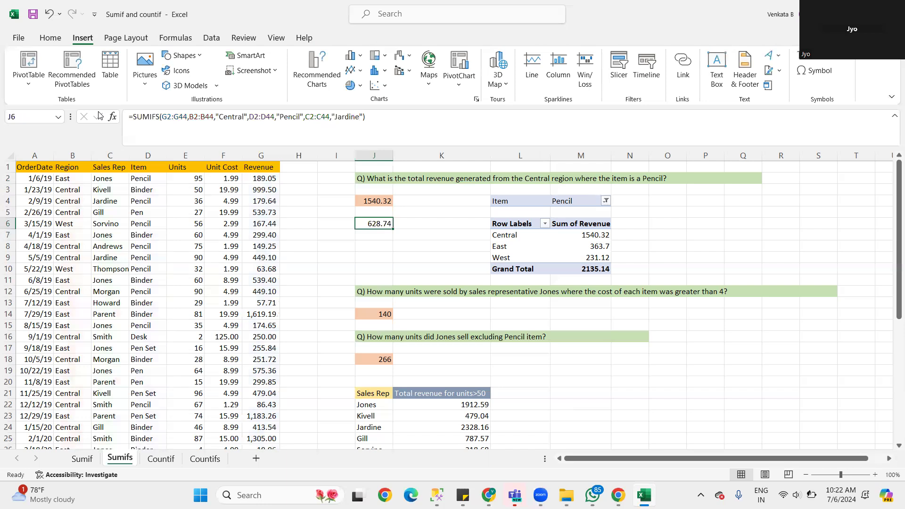
# Step: Turn on filters for the data's header row A1:G1
pyautogui.click(7, 165)
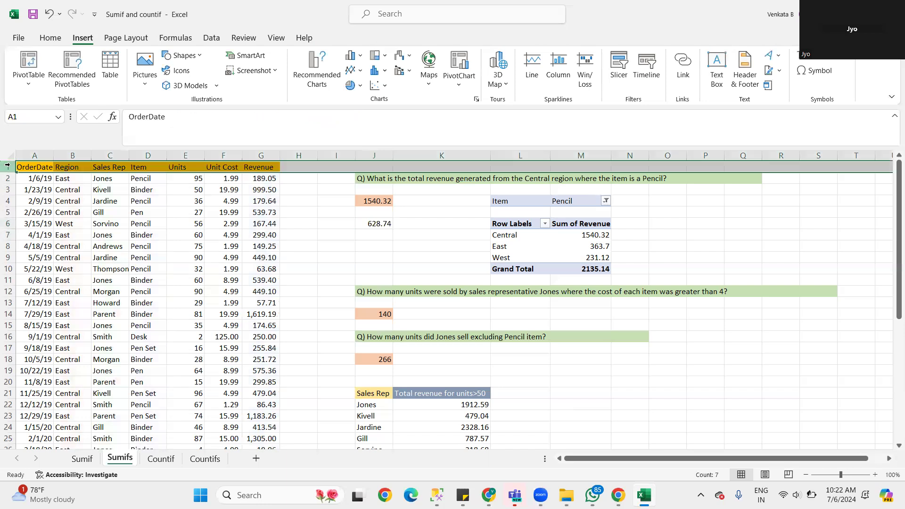
pyautogui.moveTo(20, 167); pyautogui.dragTo(257, 168)
pyautogui.hotkey('ctrl', 'shift', 'l')
pyautogui.click(85, 167)
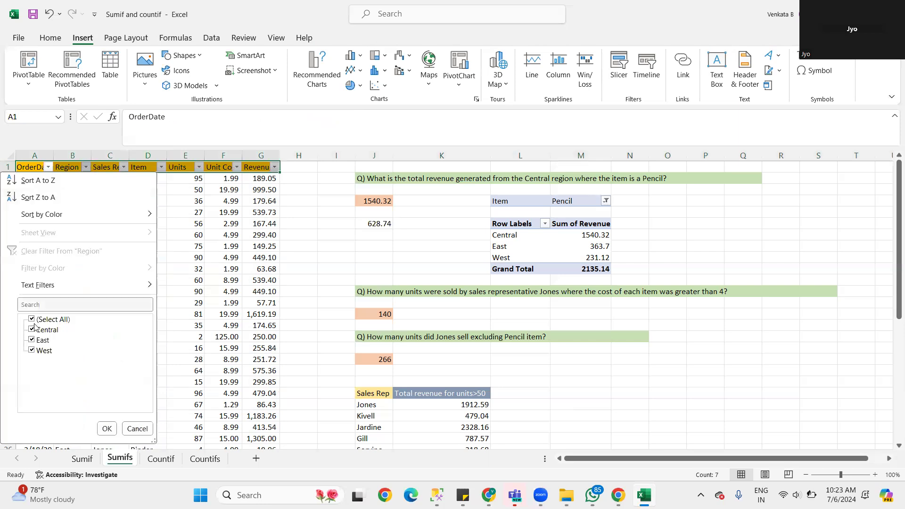
pyautogui.click(32, 320)
pyautogui.click(31, 321)
pyautogui.click(32, 341)
pyautogui.click(32, 351)
pyautogui.click(203, 245)
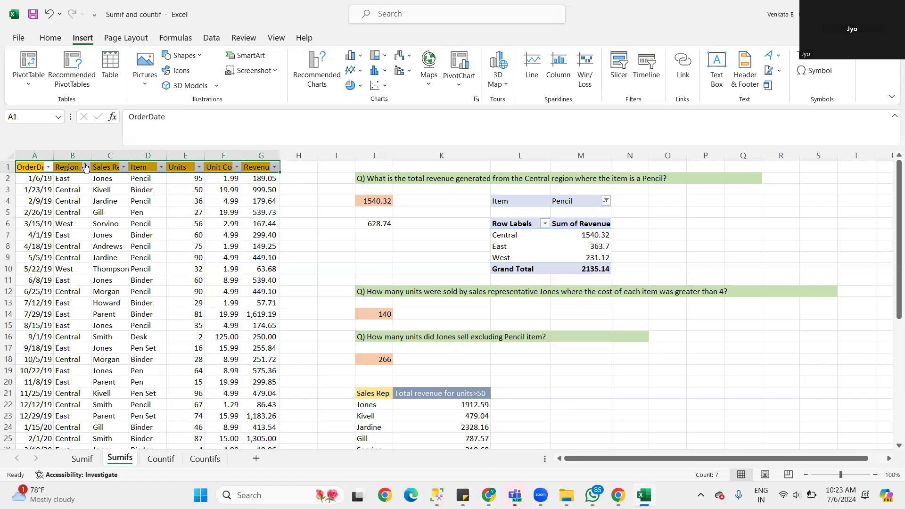
# Step: Filter the Region column to show only Central
pyautogui.click(86, 167)
pyautogui.click(31, 340)
pyautogui.click(31, 351)
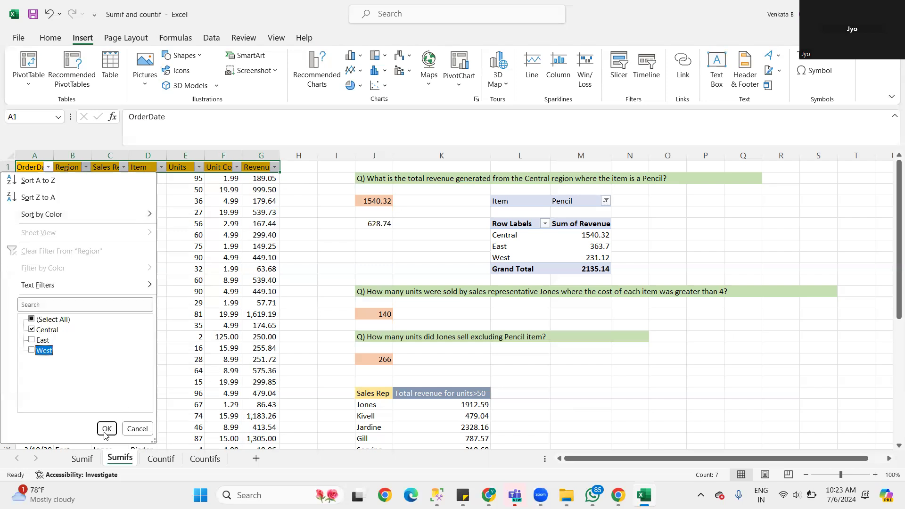
pyautogui.click(106, 430)
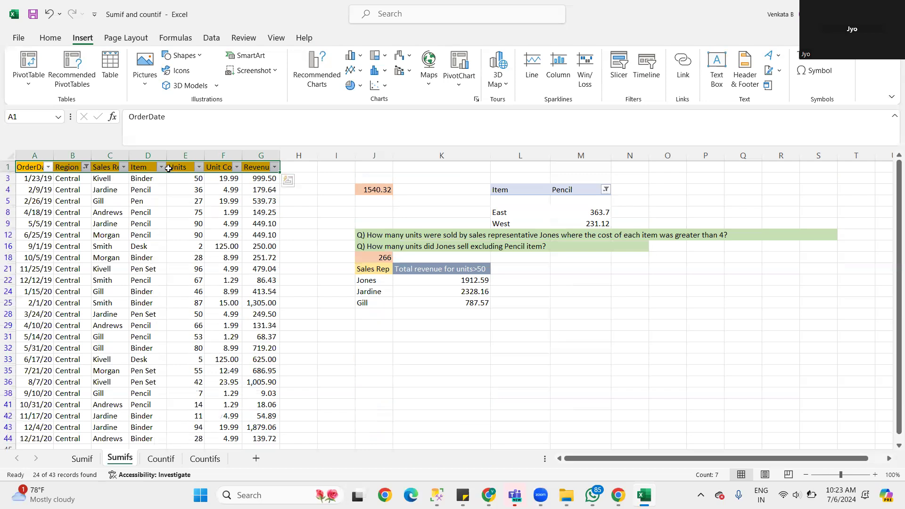
# Step: Filter the Item column to show only Pen and check the Revenue cell of the filtered record
pyautogui.click(160, 167)
pyautogui.click(41, 319)
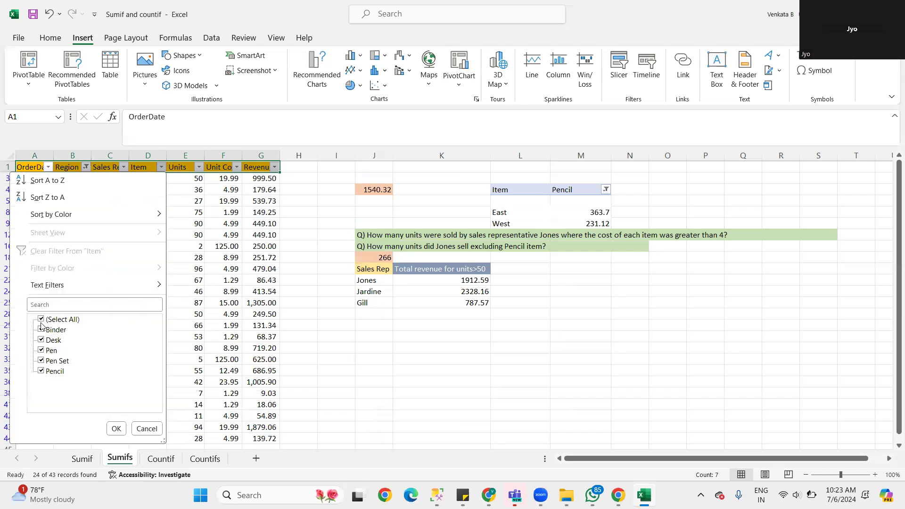
pyautogui.click(42, 352)
pyautogui.click(116, 428)
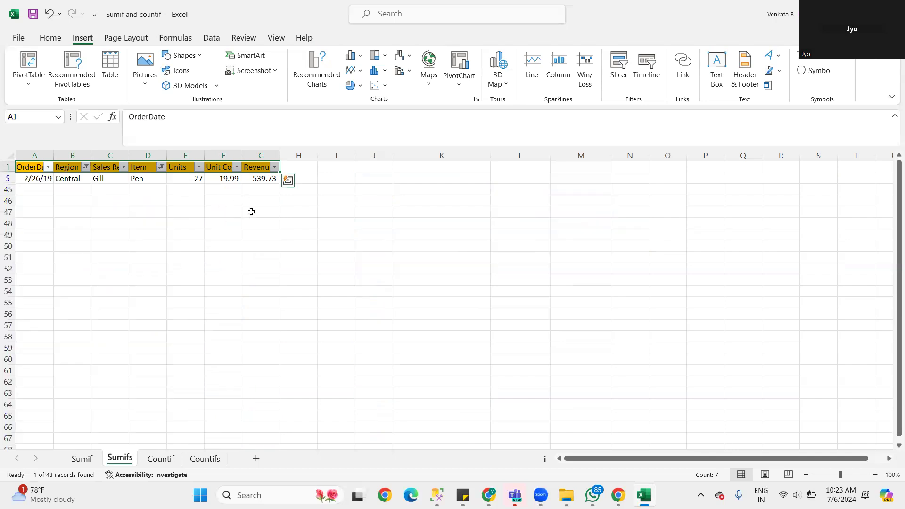
pyautogui.click(264, 179)
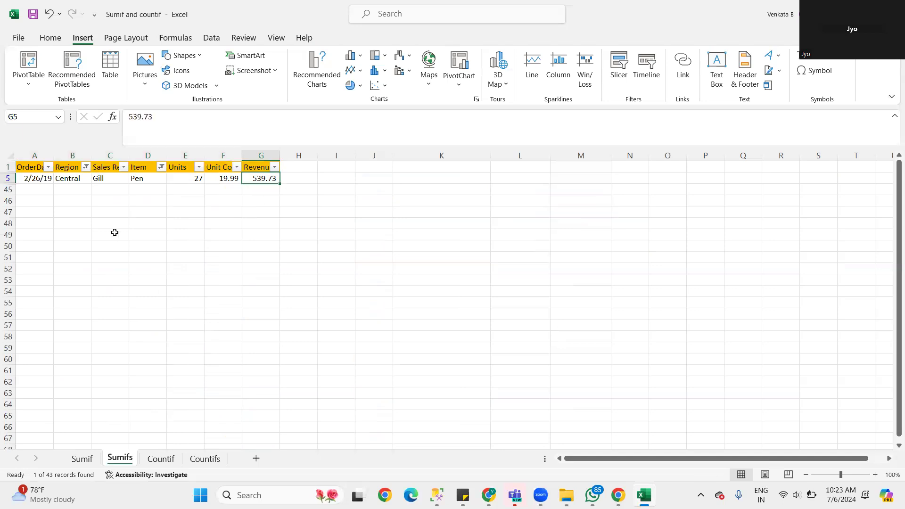
pyautogui.click(124, 167)
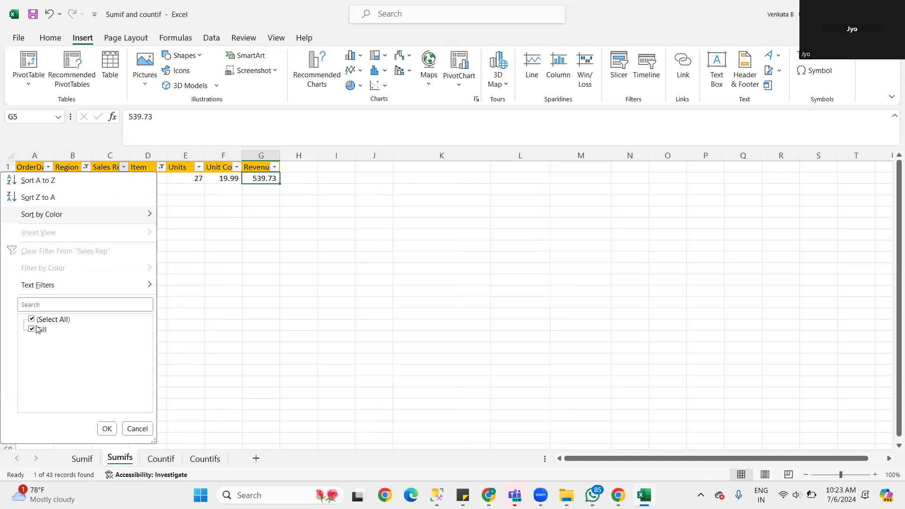
pyautogui.click(32, 329)
pyautogui.click(31, 320)
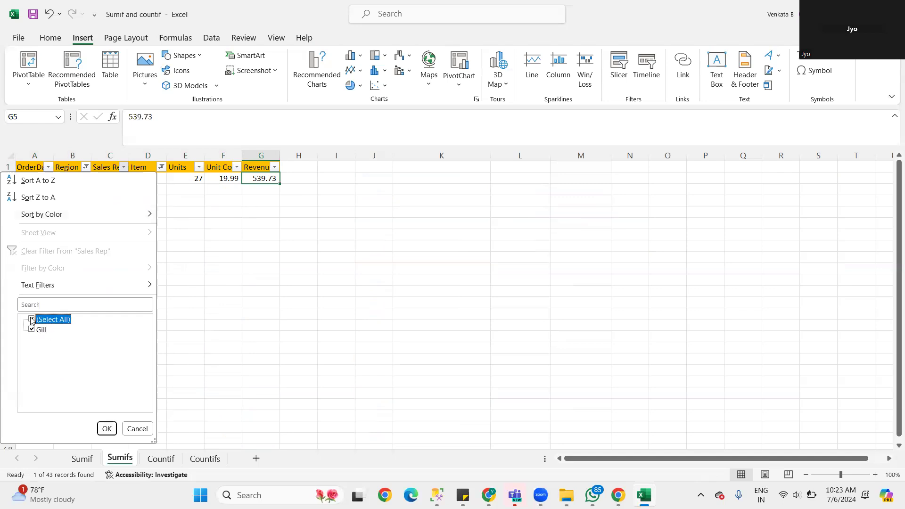
pyautogui.click(31, 320)
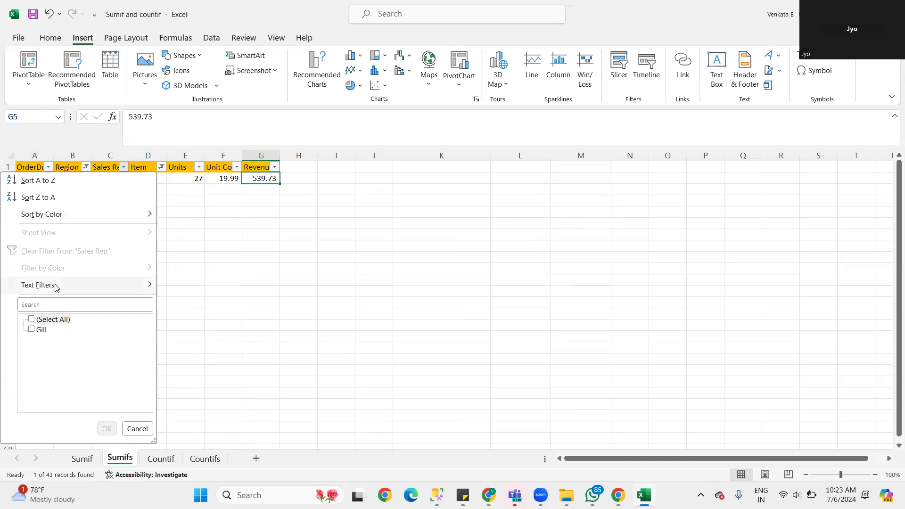
pyautogui.click(162, 364)
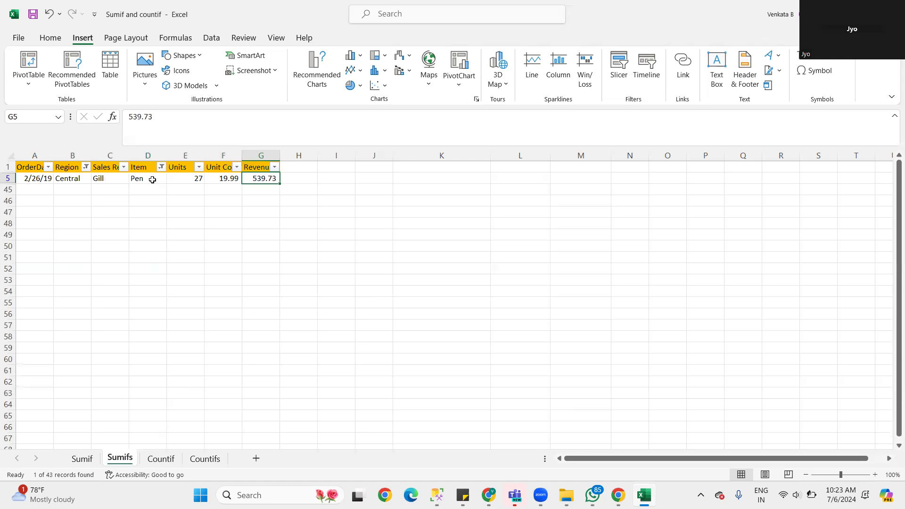
# Step: Change the Item column filter to show only Pencil
pyautogui.click(161, 167)
pyautogui.click(50, 351)
pyautogui.click(58, 373)
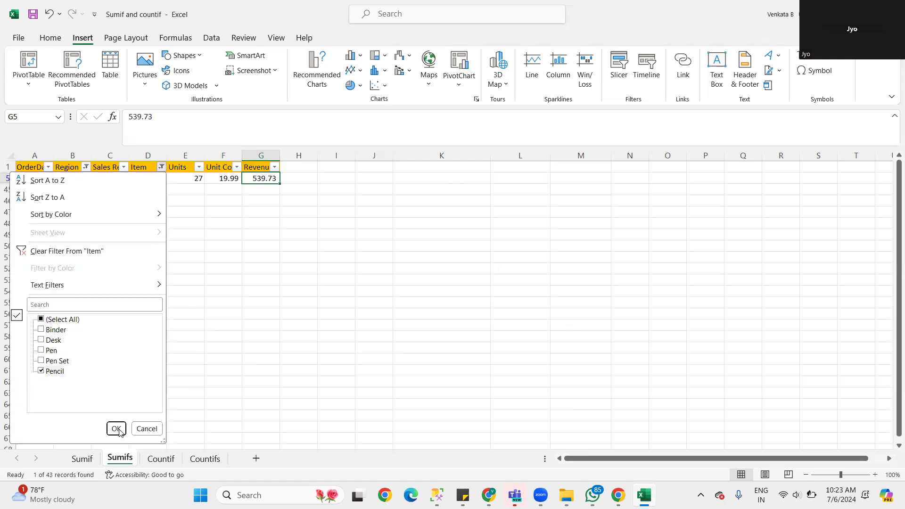
pyautogui.click(117, 428)
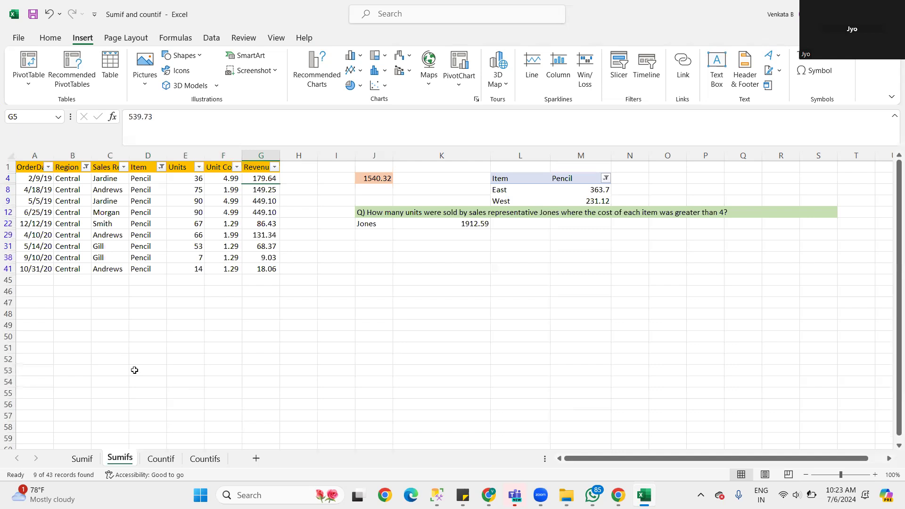
# Step: Filter the Sales Rep column to show only the representative used in the J6 formula
pyautogui.click(124, 167)
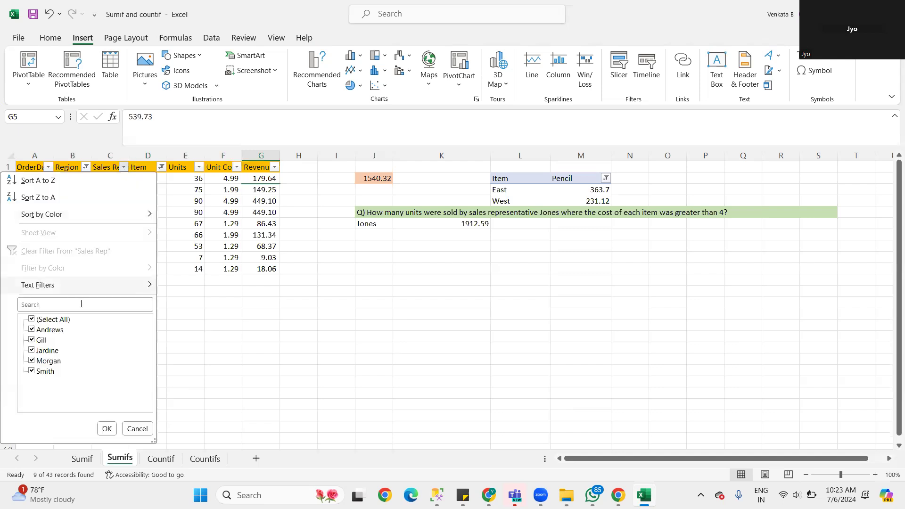
pyautogui.click(32, 320)
pyautogui.click(41, 351)
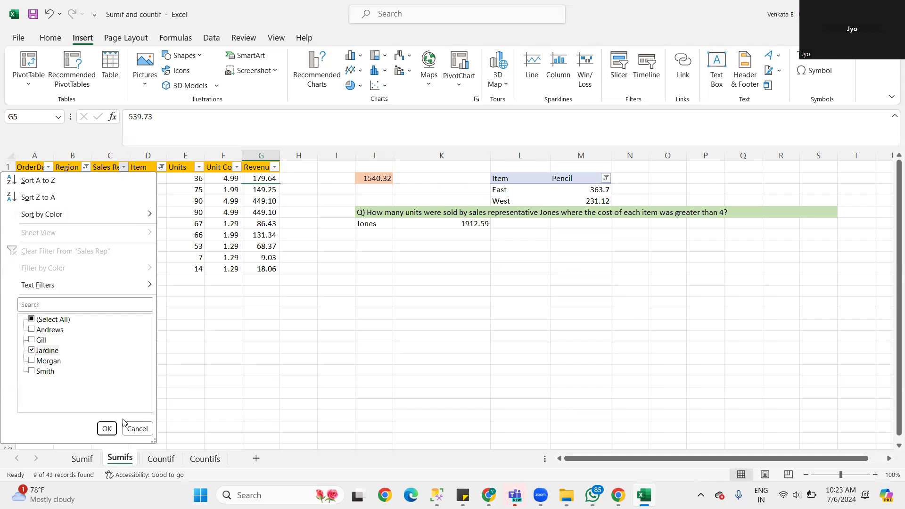
pyautogui.click(107, 428)
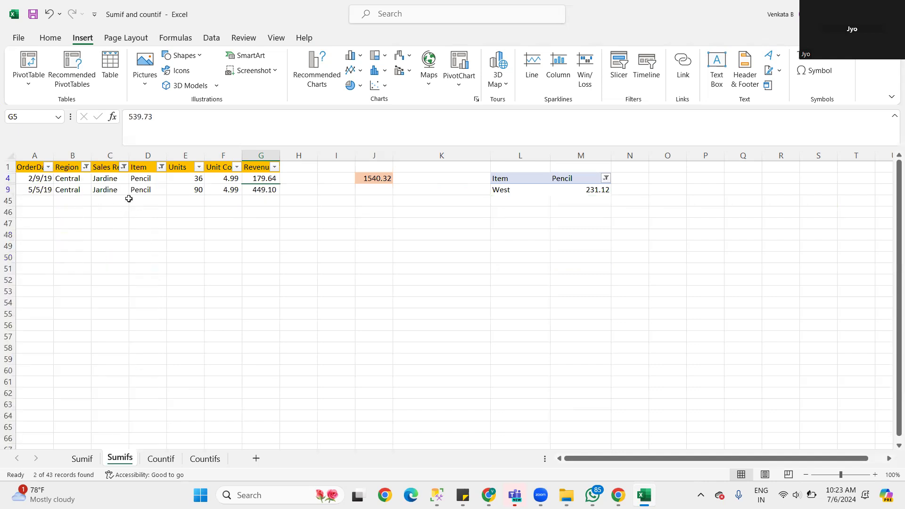
# Step: Select the filtered Revenue cells G4 and G9 to check their sum against the J6 result
pyautogui.click(265, 178)
pyautogui.keyDown('shift'); pyautogui.click(264, 191); pyautogui.keyUp('shift')
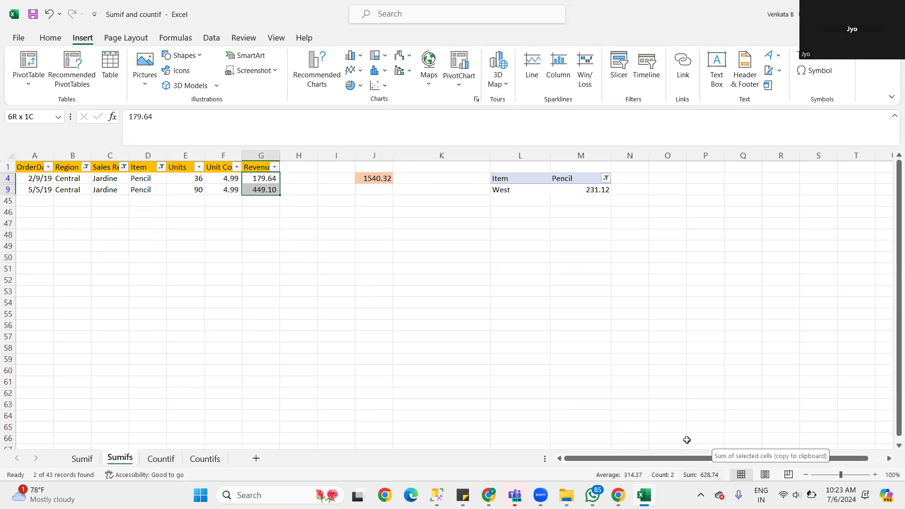
pyautogui.click(538, 289)
pyautogui.click(616, 292)
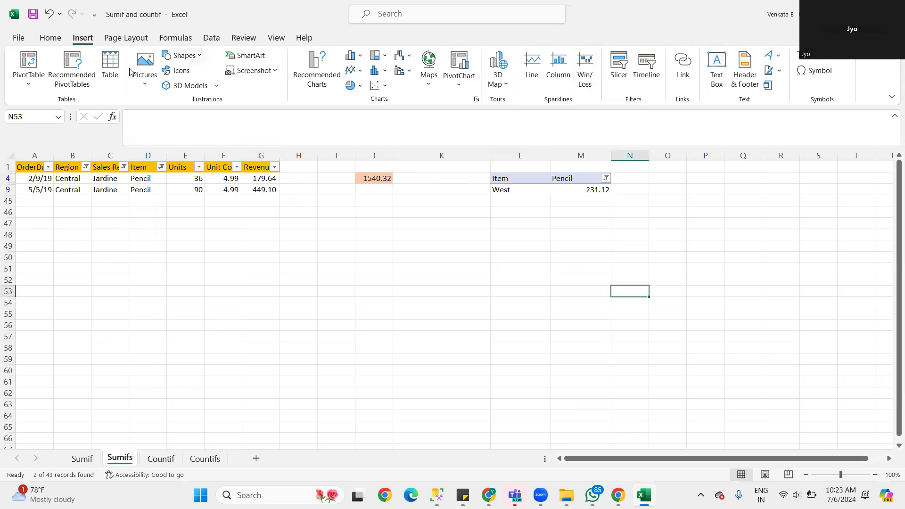
# Step: Clear all active column filters so the full data set is shown, keeping filtering turned on
pyautogui.click(51, 38)
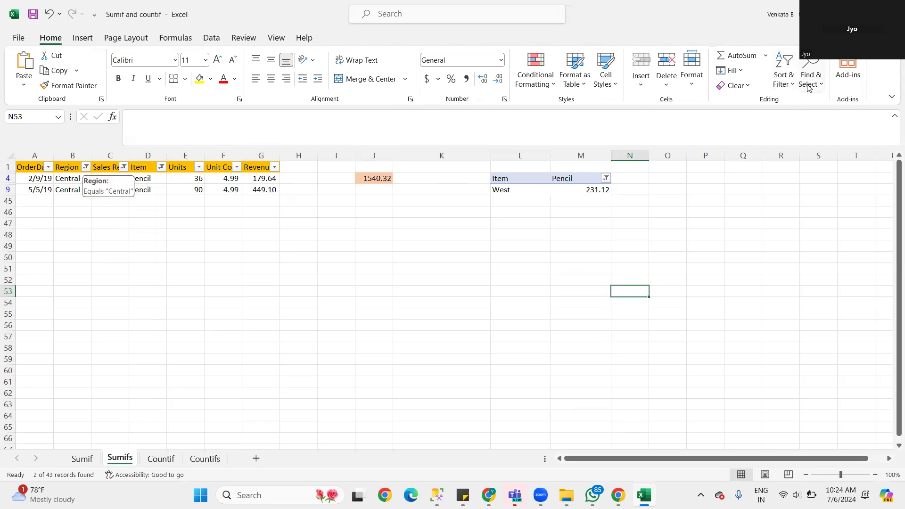
pyautogui.click(784, 75)
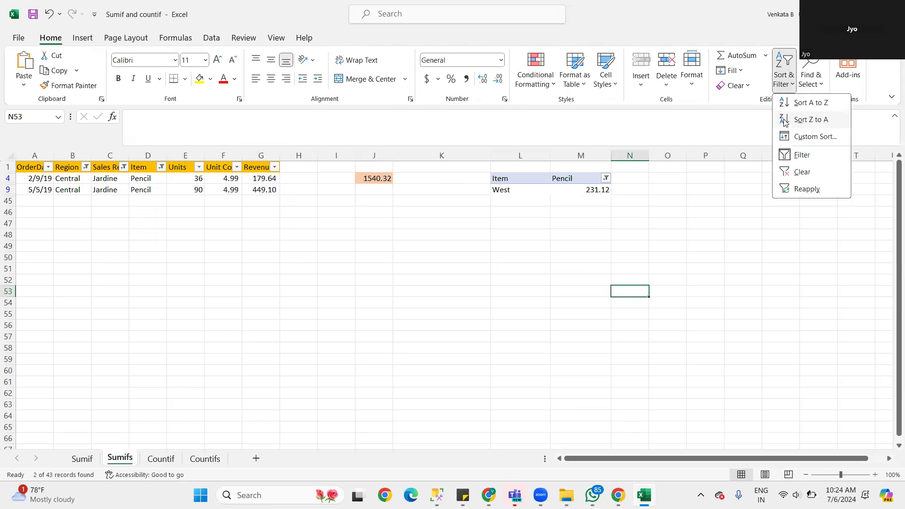
pyautogui.click(802, 173)
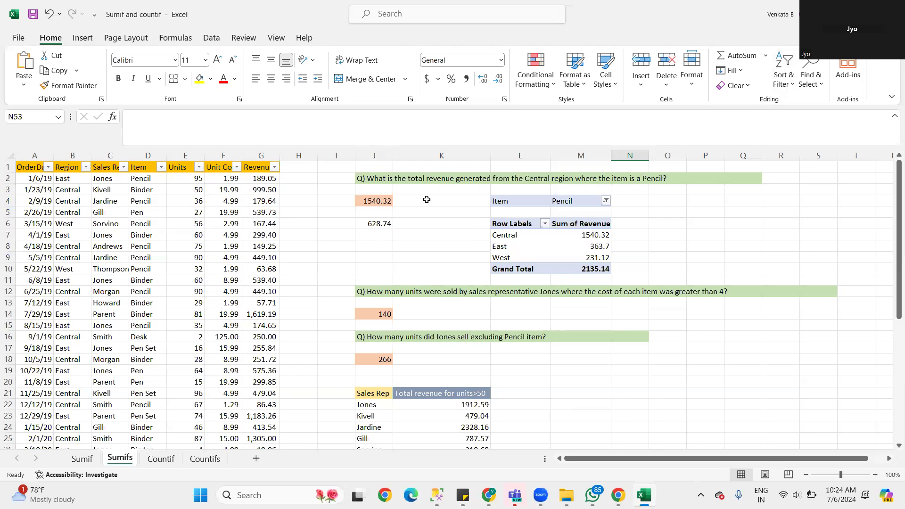
# Step: Review the three-condition SUMIFS formula in J6 and look over the remaining questions on the sheet
pyautogui.click(376, 224)
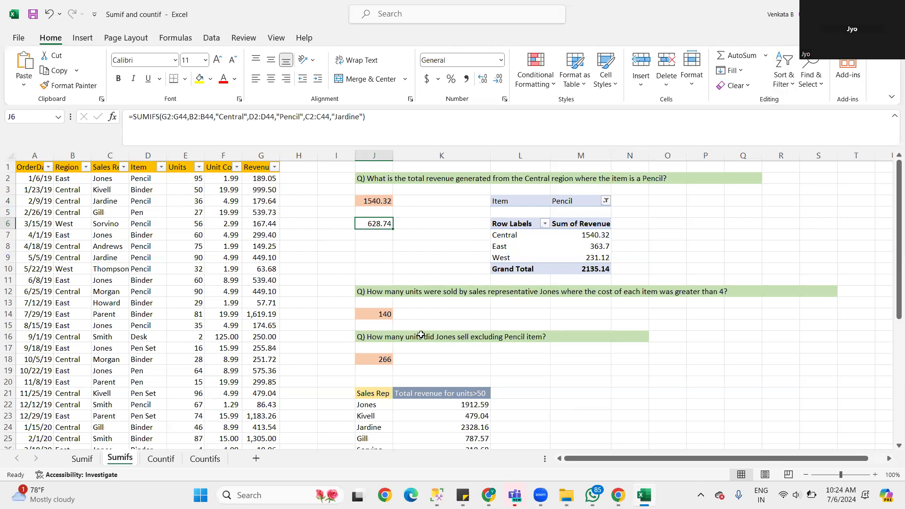
pyautogui.scroll(-1, 434, 302)
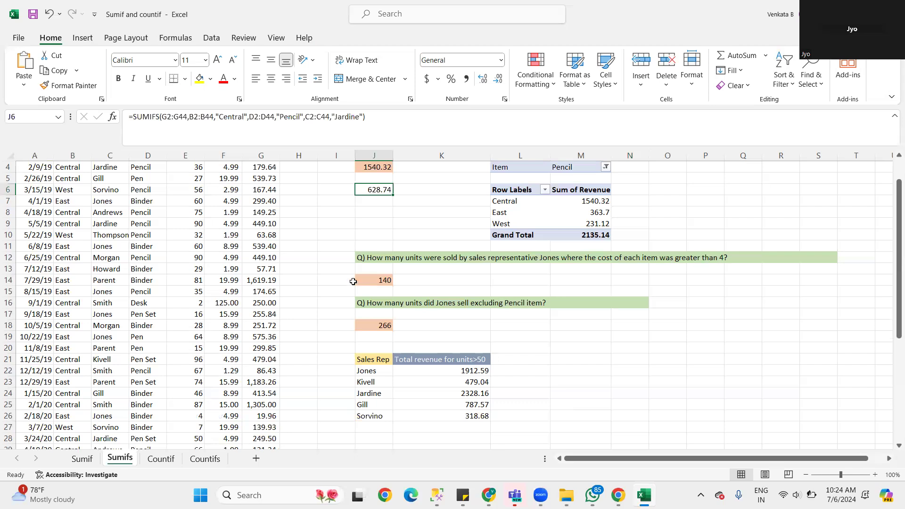
pyautogui.scroll(1, 318, 264)
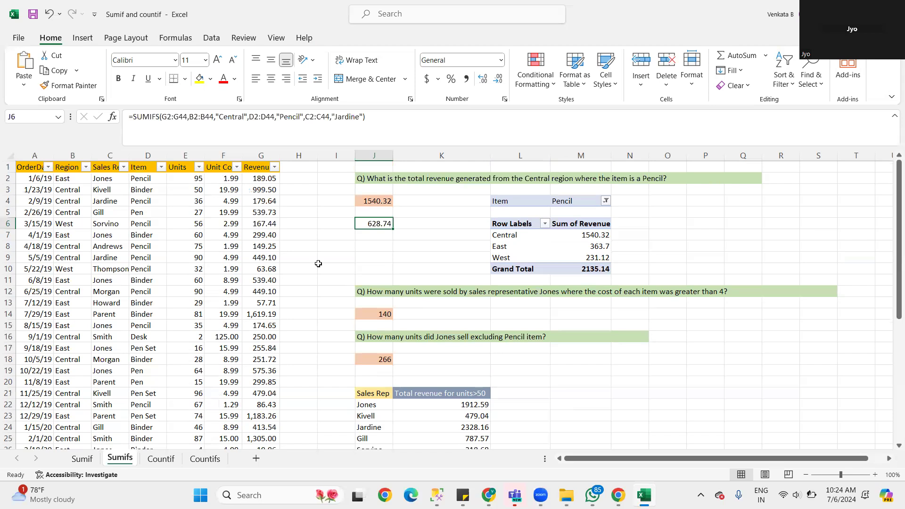
# Step: Widen the Unit Cost column to show its full header, and inspect the SUMIFS formula in J14
pyautogui.moveTo(243, 154); pyautogui.dragTo(277, 154)
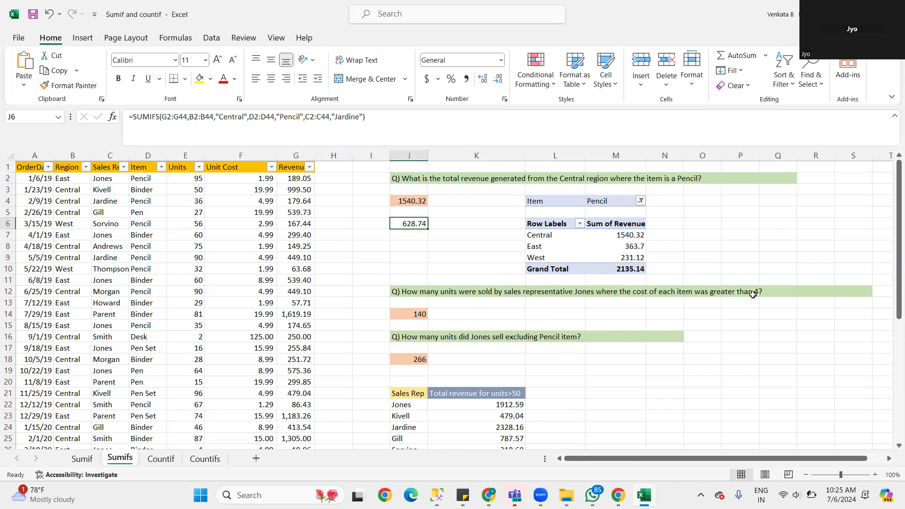
pyautogui.click(256, 180)
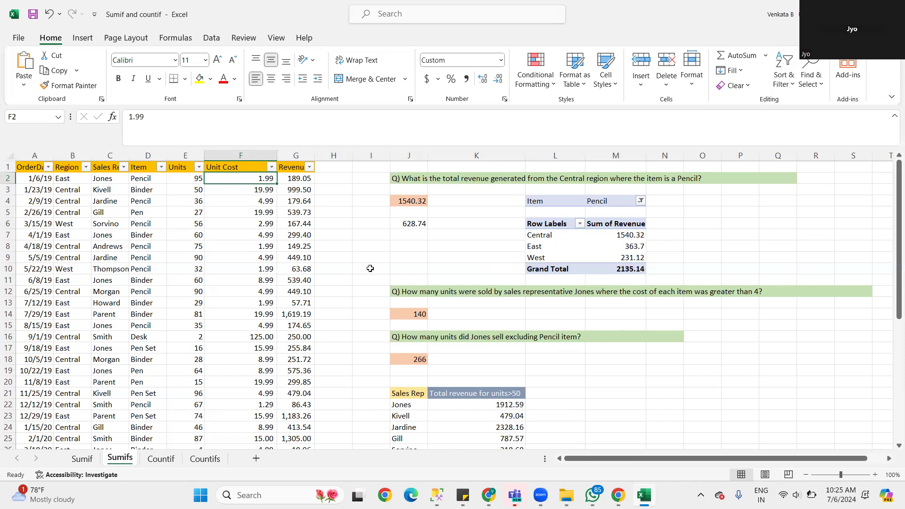
pyautogui.click(419, 315)
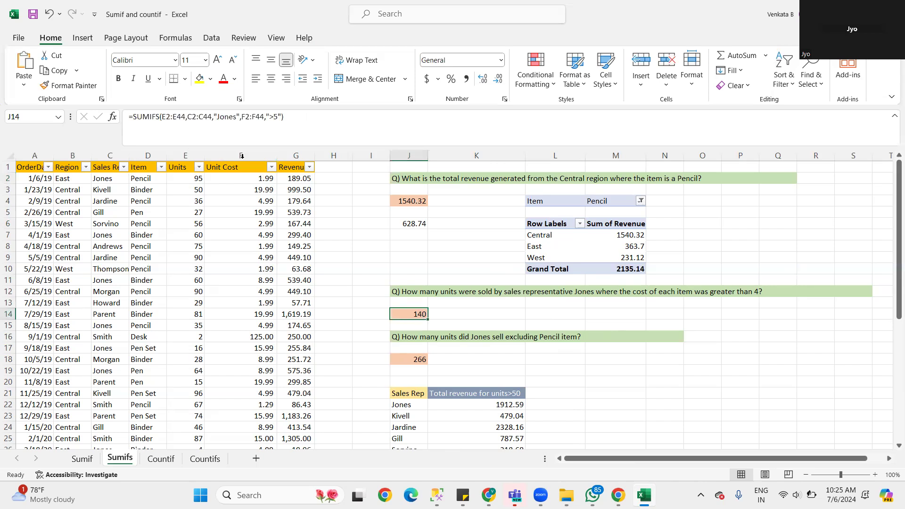
# Step: Examine the Units column and the existing J14 formula against the question about units with a cost greater than 4
pyautogui.click(188, 156)
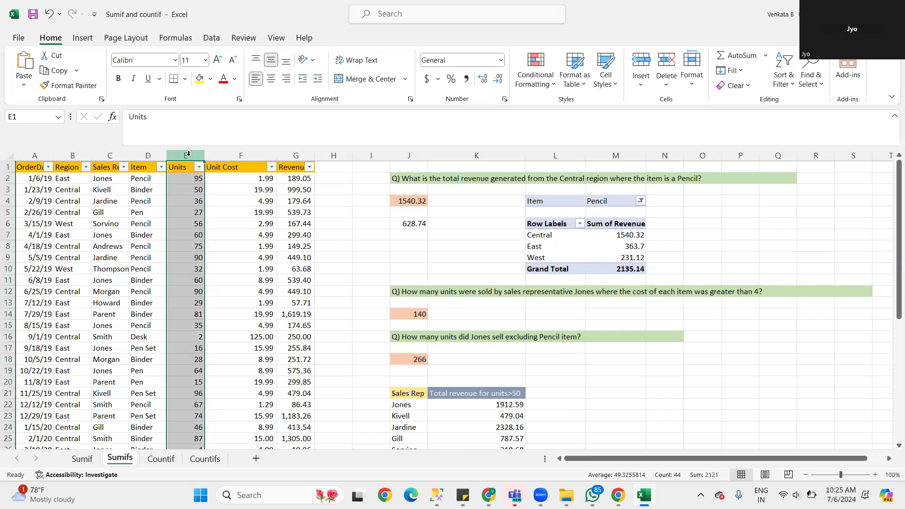
pyautogui.click(406, 317)
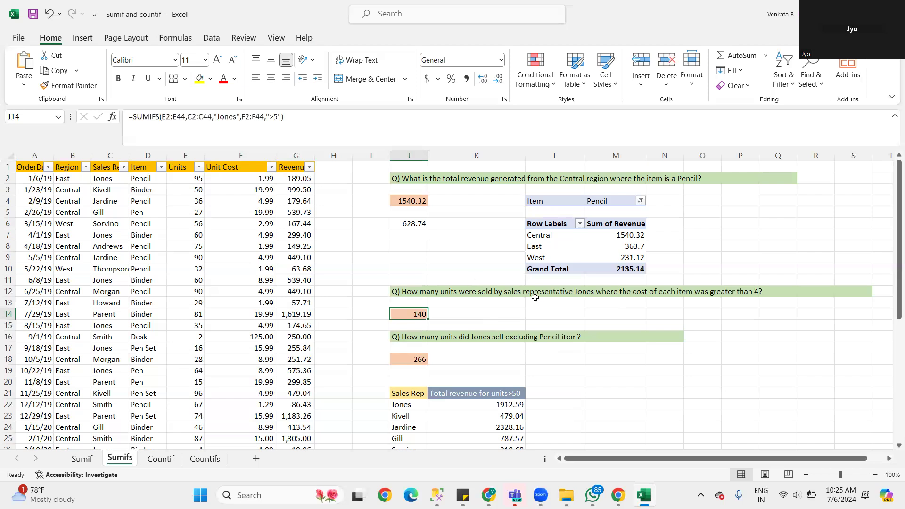
pyautogui.click(580, 328)
pyautogui.click(679, 378)
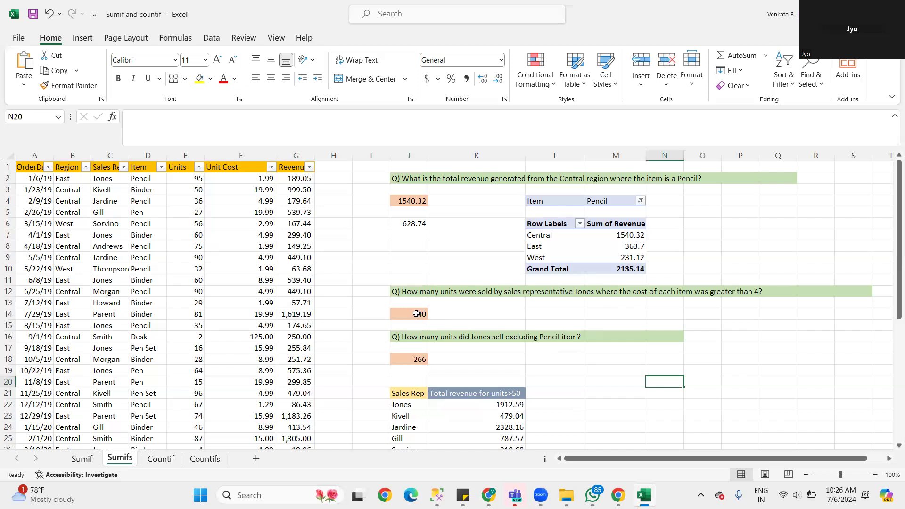
# Step: Start a SUMIFS formula in K14 with the Units range E2:E44 as the sum range
pyautogui.click(445, 318)
pyautogui.doubleClick(451, 314)
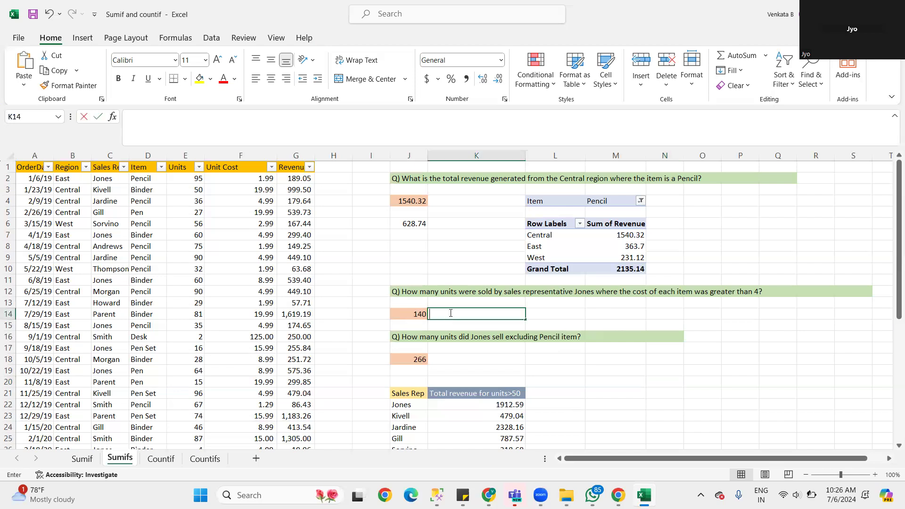
pyautogui.write('=')
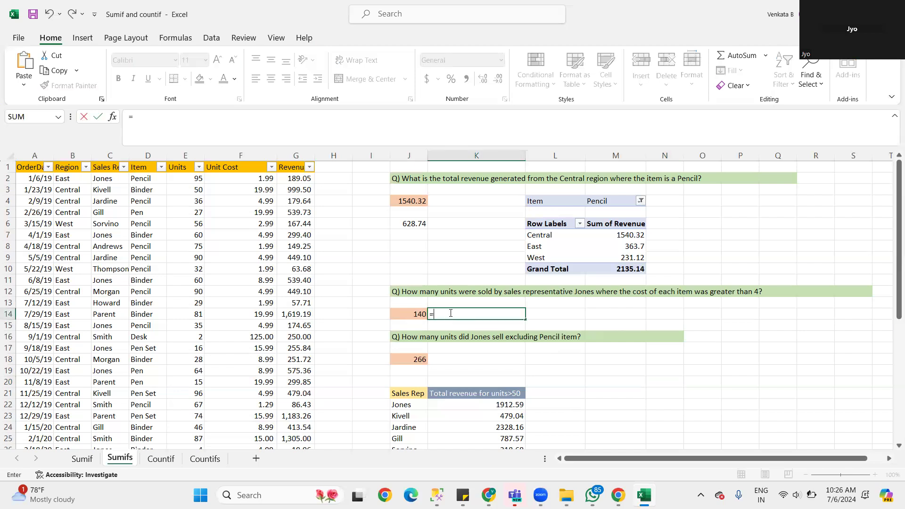
pyautogui.write('SU')
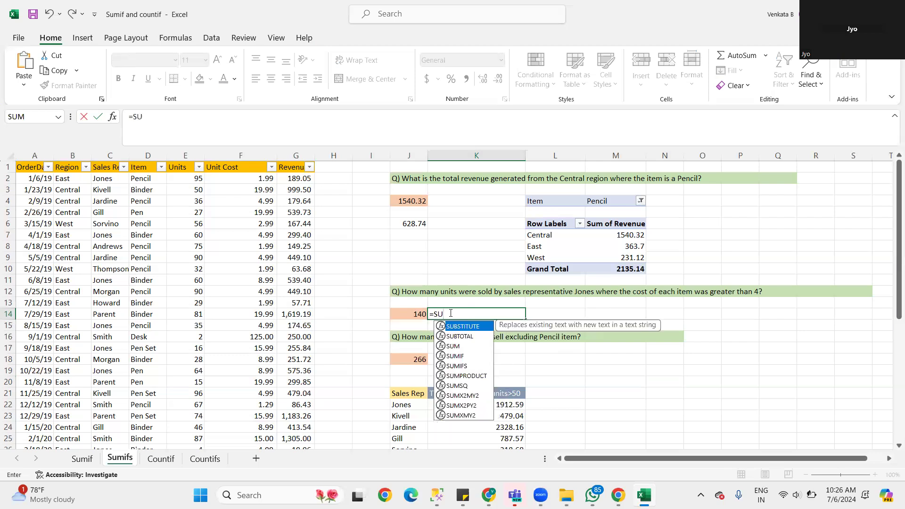
pyautogui.write('MIF')
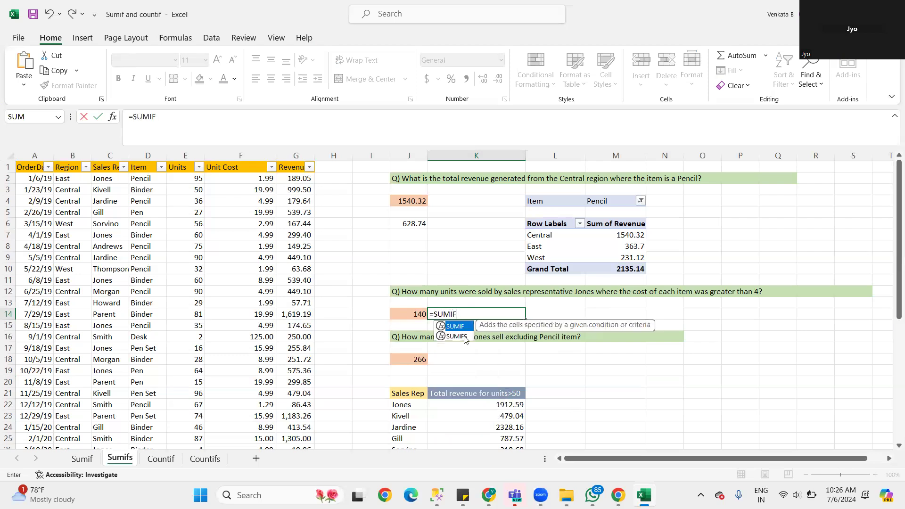
pyautogui.doubleClick(464, 337)
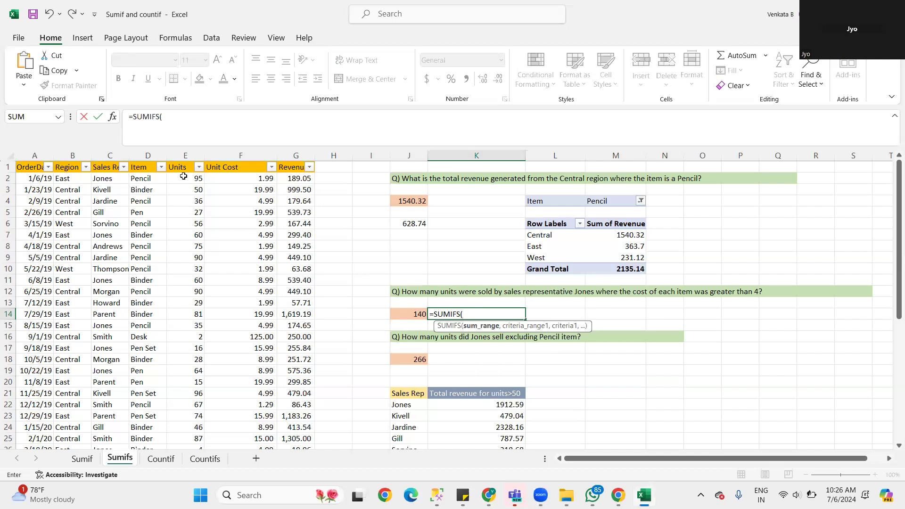
pyautogui.write('E')
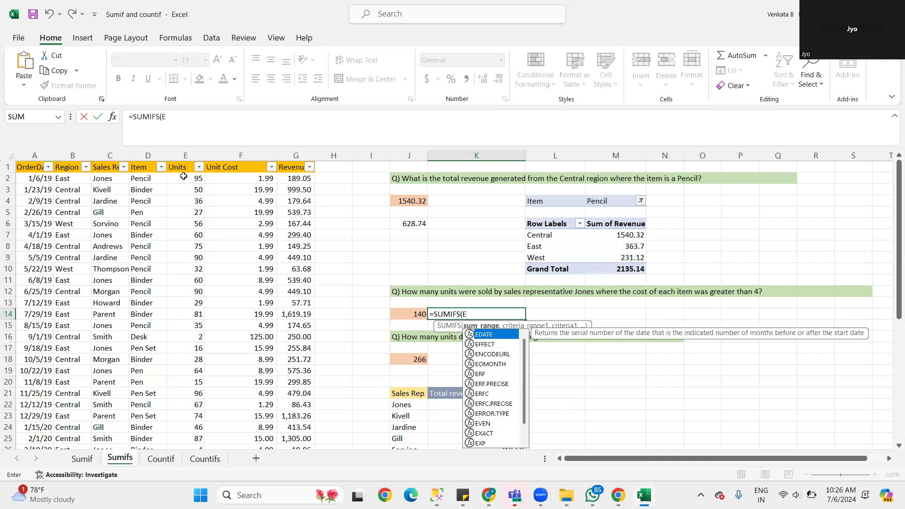
pyautogui.click(183, 175)
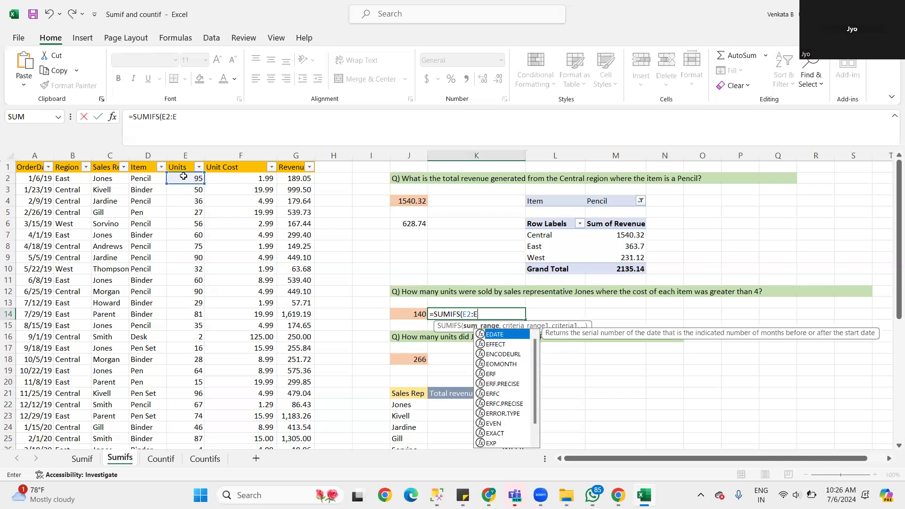
pyautogui.write('44')
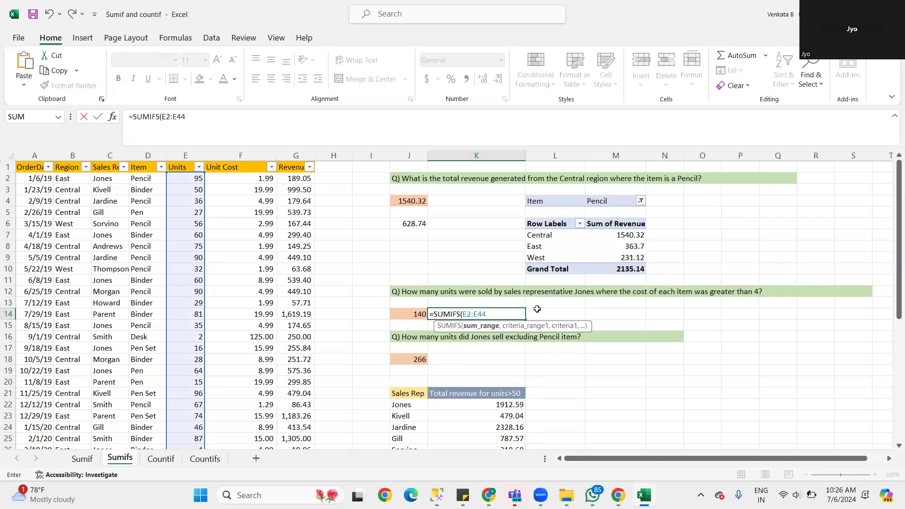
pyautogui.write(',')
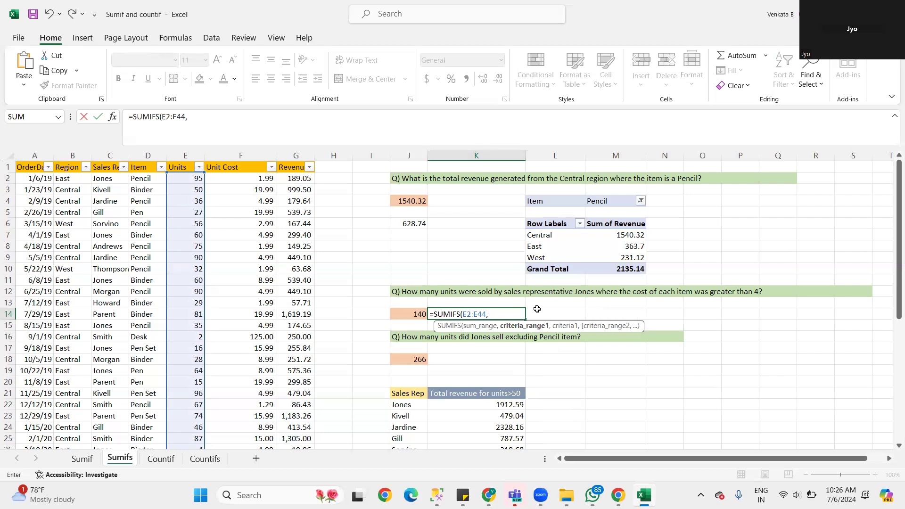
# Step: Add the Sales Rep range C2:C44 as the first criteria range in K14's SUMIFS, with an empty text criterion
pyautogui.write('C')
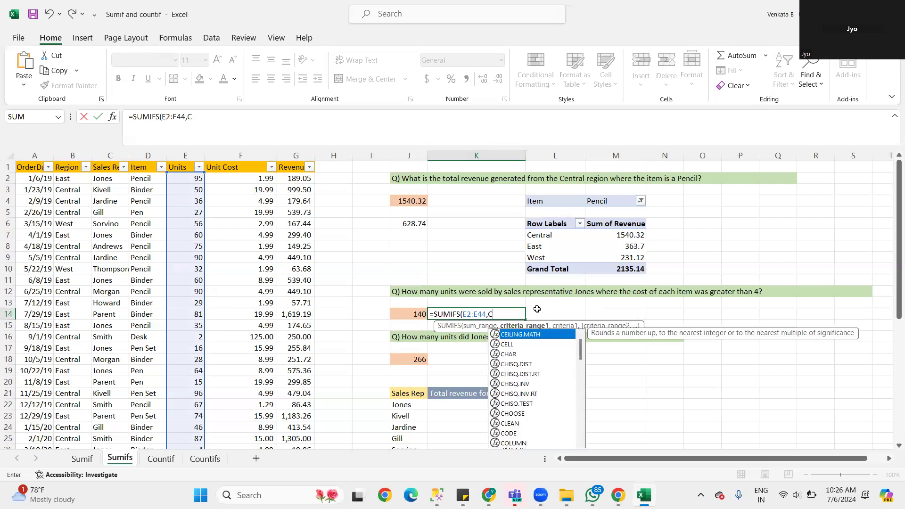
pyautogui.write('2')
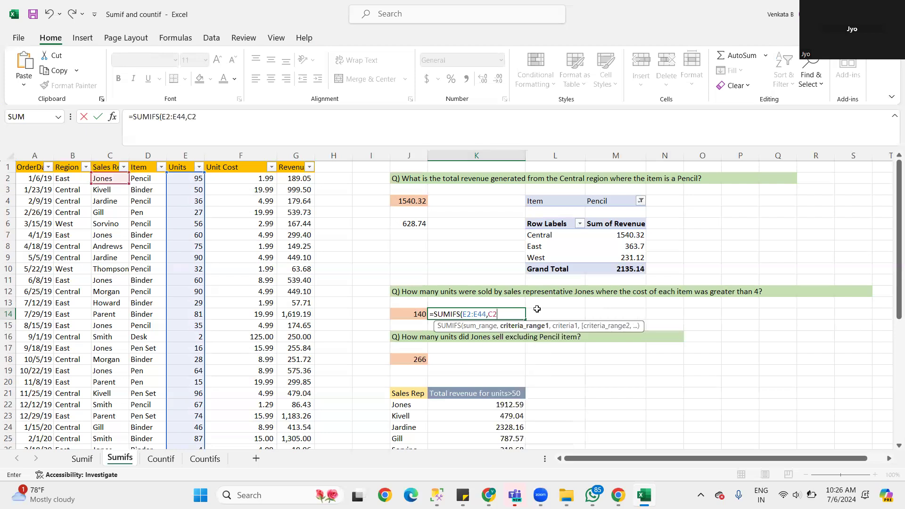
pyautogui.write(':C')
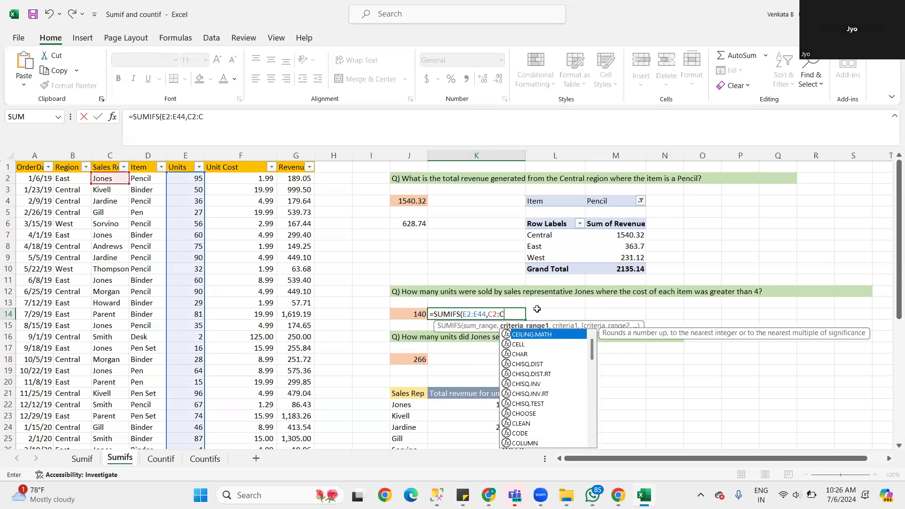
pyautogui.write('44,')
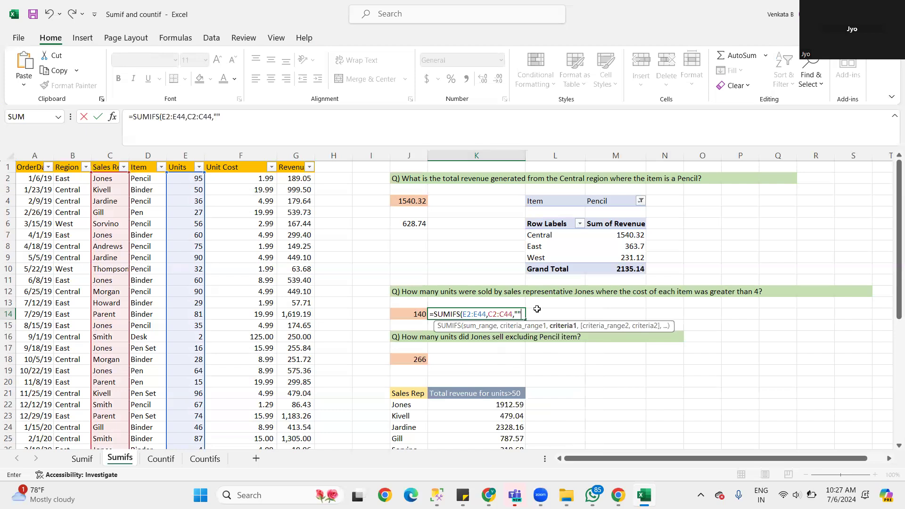
pyautogui.hotkey('shift', 'Tab')
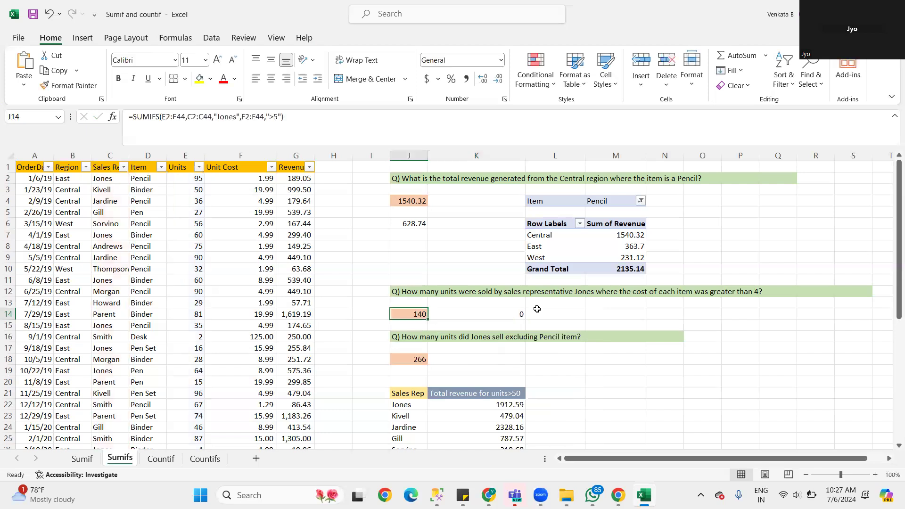
pyautogui.write('Jones')
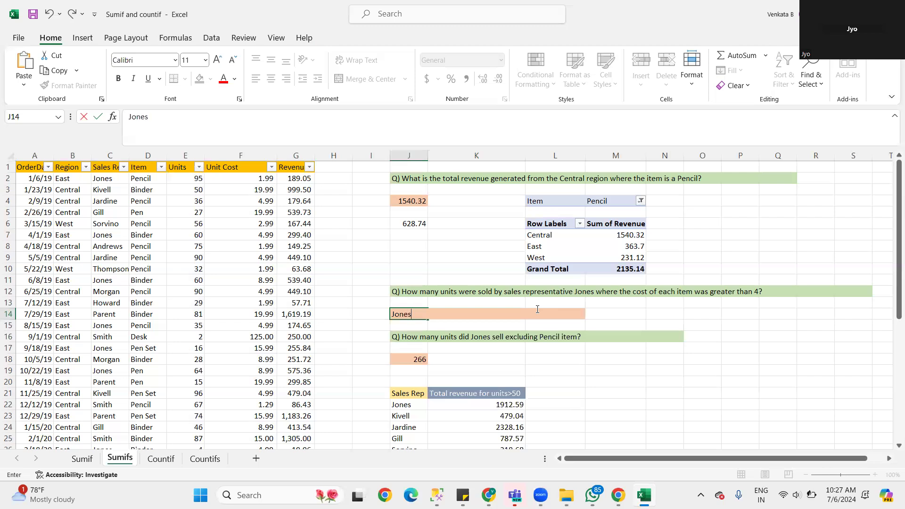
pyautogui.press('Return')
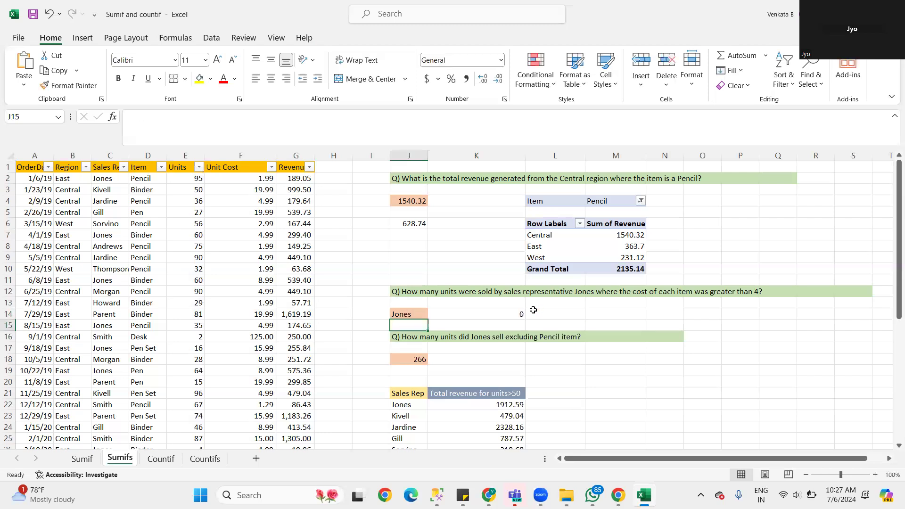
pyautogui.hotkey('ctrl', 'z')
# Step: Fill the empty first criterion in K14's SUMIFS formula with the sales representative's name from the question above it
pyautogui.click(506, 313)
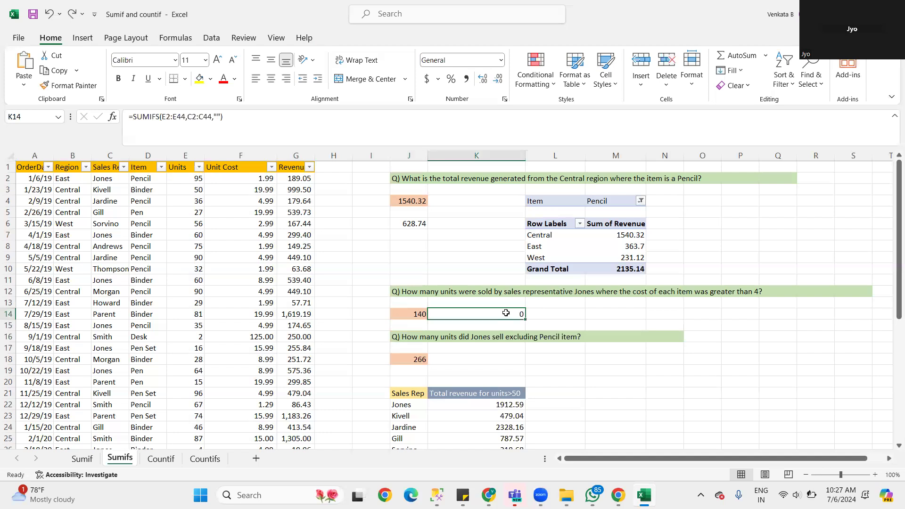
pyautogui.click(217, 116)
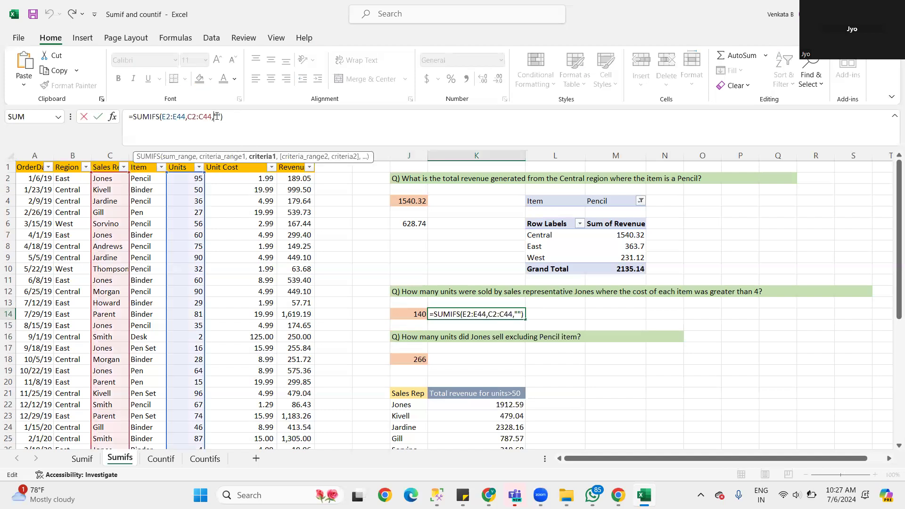
pyautogui.write('Jones"')
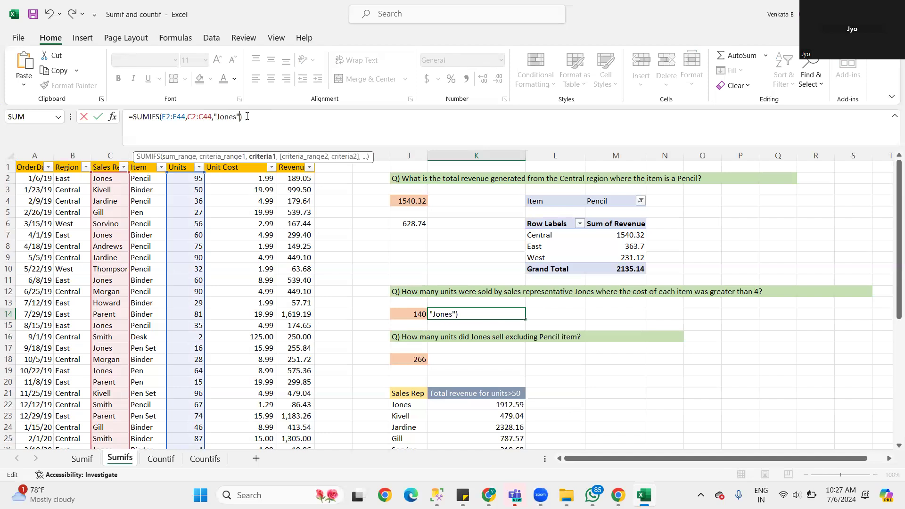
pyautogui.write(',')
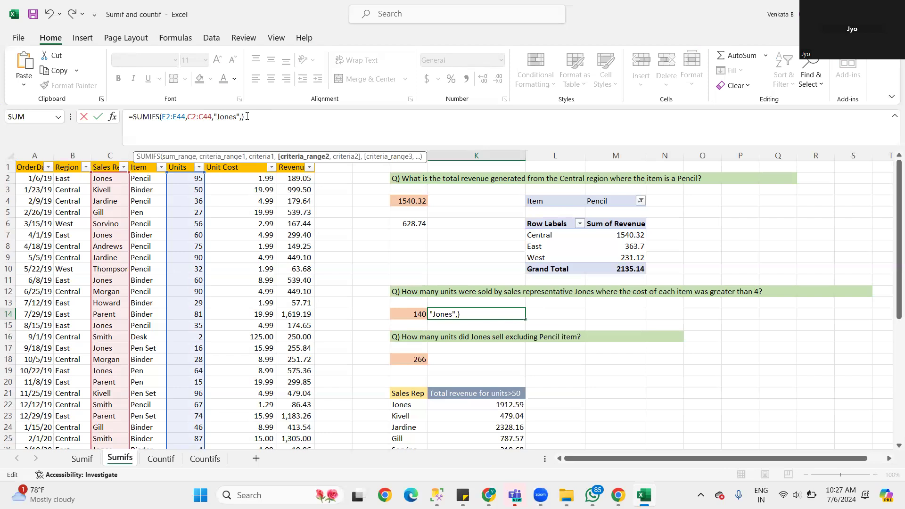
# Step: Complete K14's SUMIFS formula with the Unit Cost range F2:F44 as second criteria range and ">4" as its criterion
pyautogui.click(245, 179)
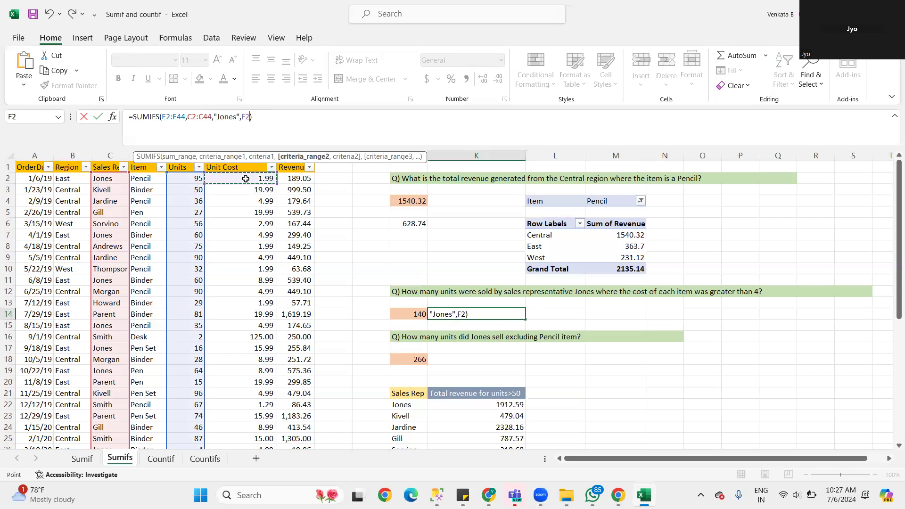
pyautogui.press('F8')
pyautogui.hotkey('ctrl', 'Down')
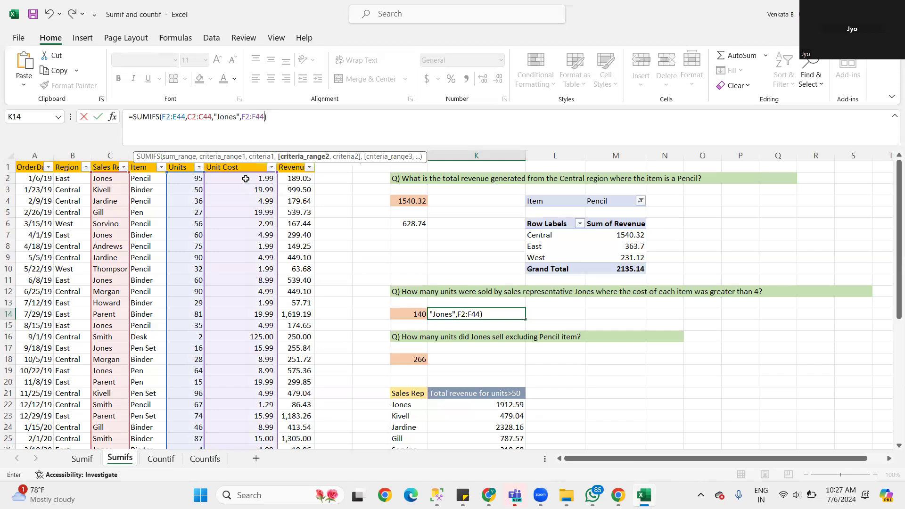
pyautogui.write(',')
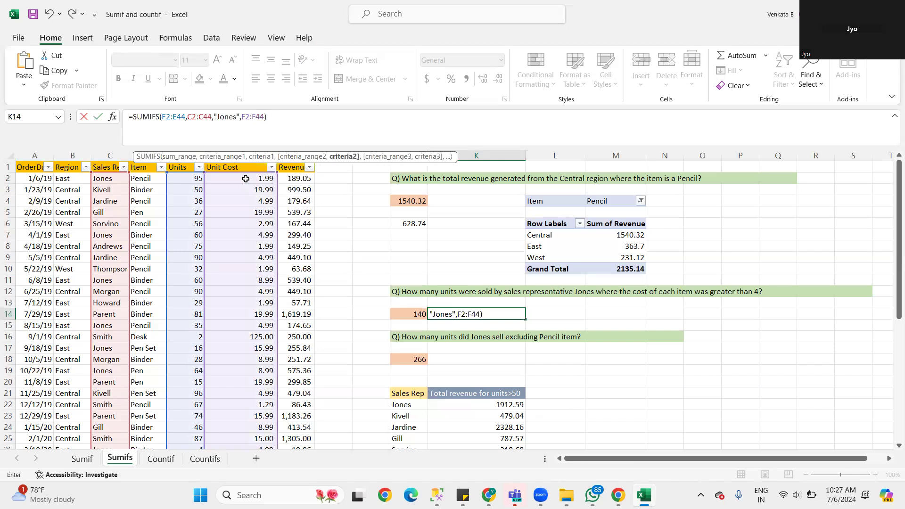
pyautogui.write('""')
pyautogui.click(270, 118)
pyautogui.write('>4')
pyautogui.press('Return')
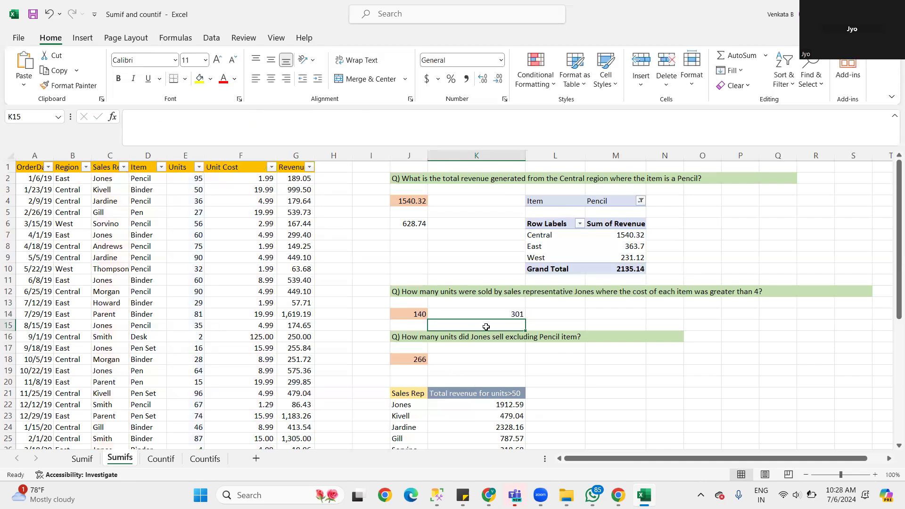
# Step: Filter the Sales Rep column to show only the representative used in the K14 formula
pyautogui.click(501, 315)
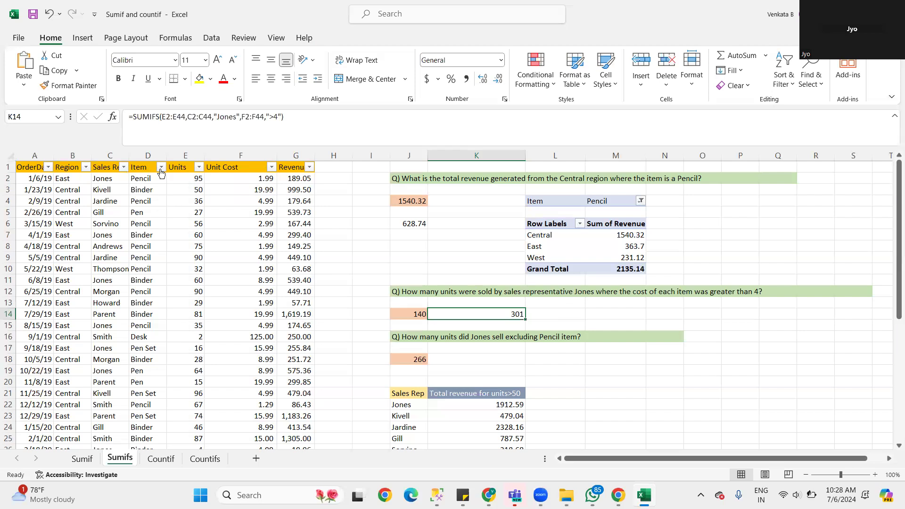
pyautogui.click(124, 168)
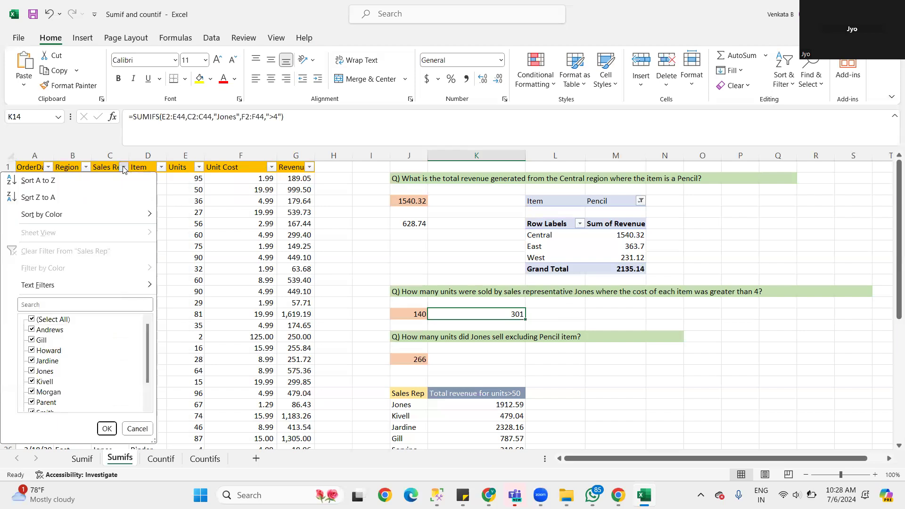
pyautogui.click(32, 320)
pyautogui.click(32, 371)
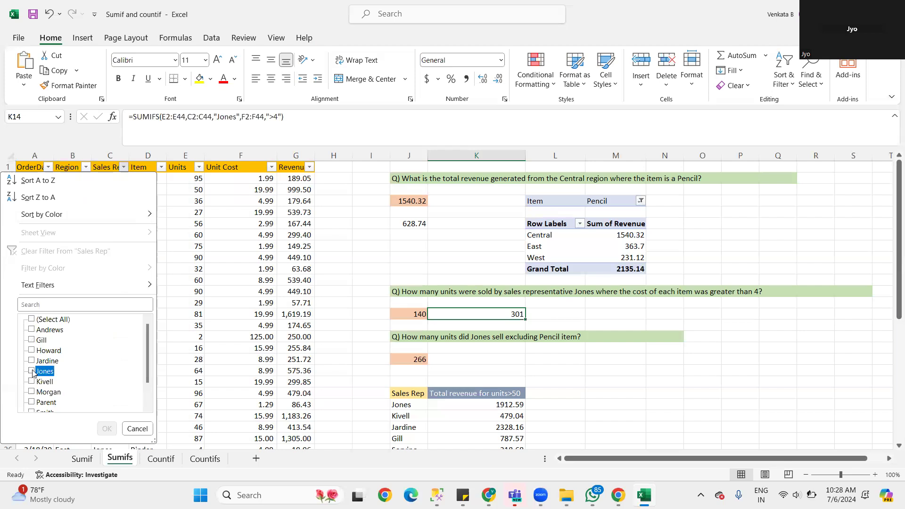
pyautogui.click(107, 429)
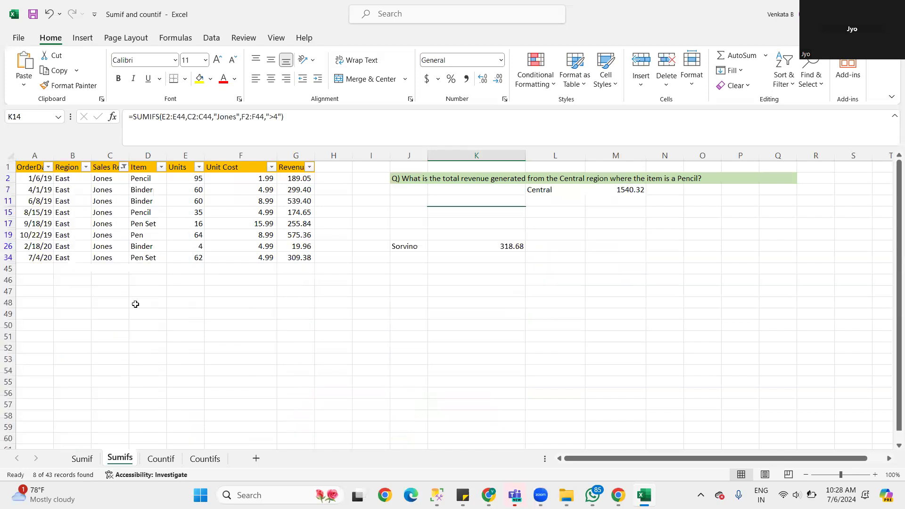
# Step: Filter the Unit Cost column to values greater than 4
pyautogui.click(273, 168)
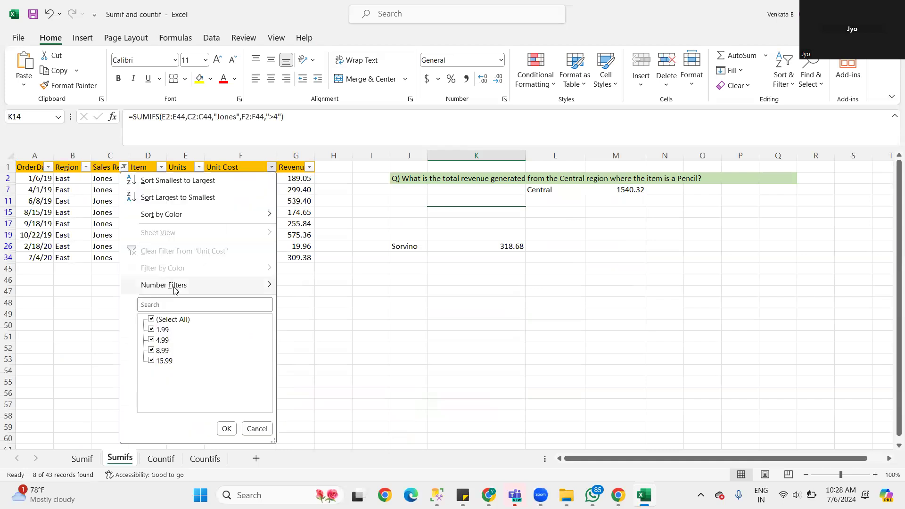
pyautogui.moveTo(174, 290)
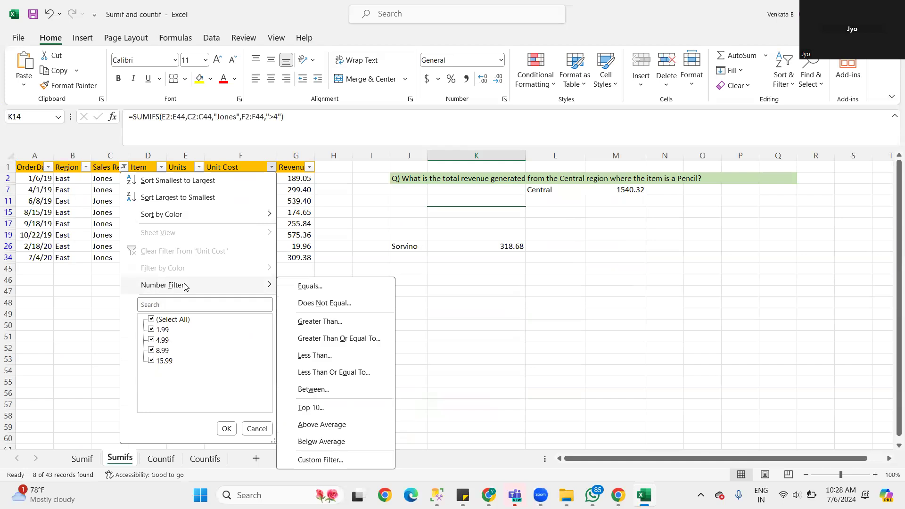
pyautogui.click(325, 323)
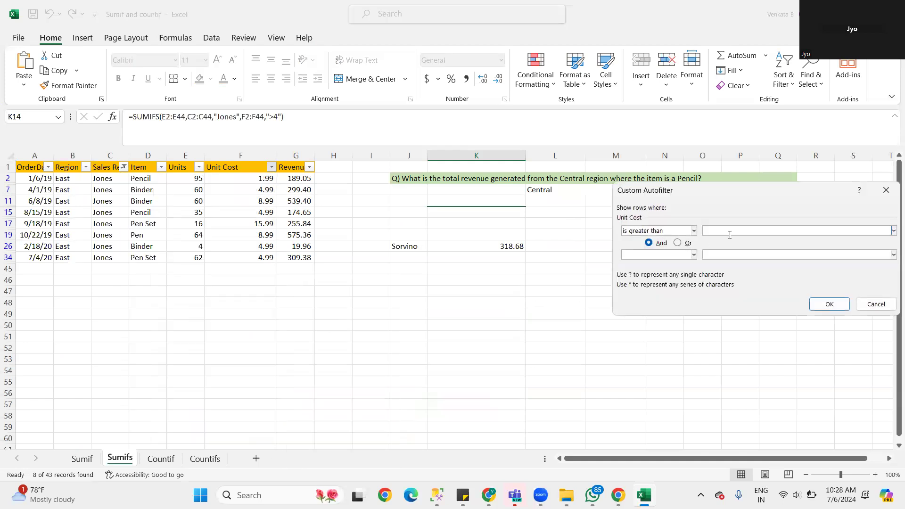
pyautogui.write('4')
pyautogui.click(828, 305)
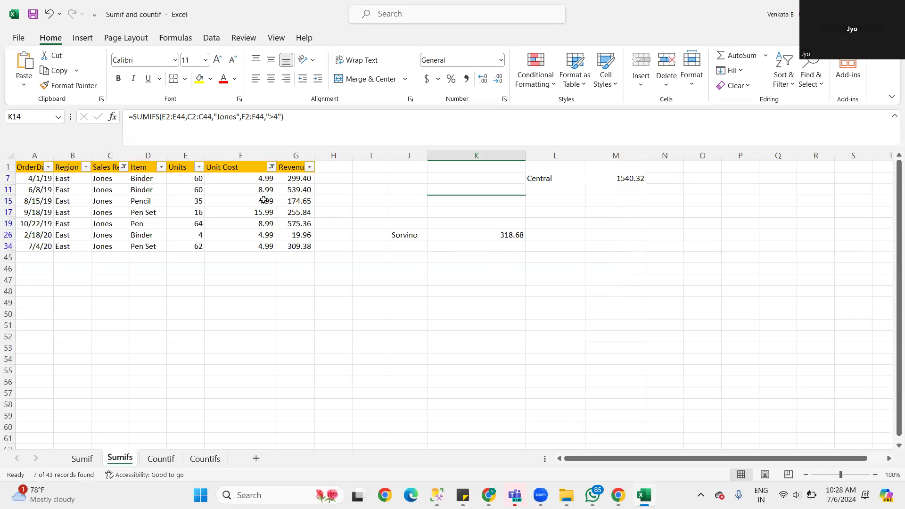
# Step: Check the sum of the filtered Units values and clear all filters from the table
pyautogui.click(189, 176)
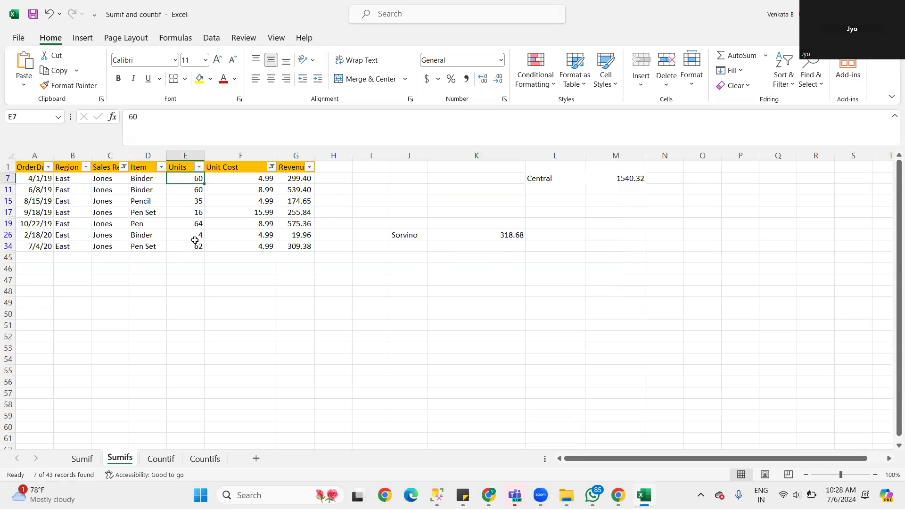
pyautogui.keyDown('shift'); pyautogui.click(194, 241); pyautogui.keyUp('shift')
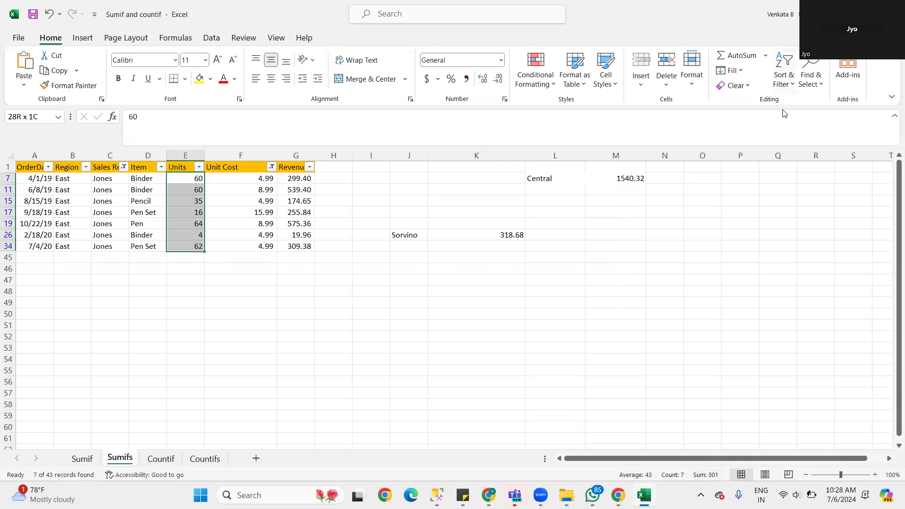
pyautogui.click(784, 79)
pyautogui.click(788, 172)
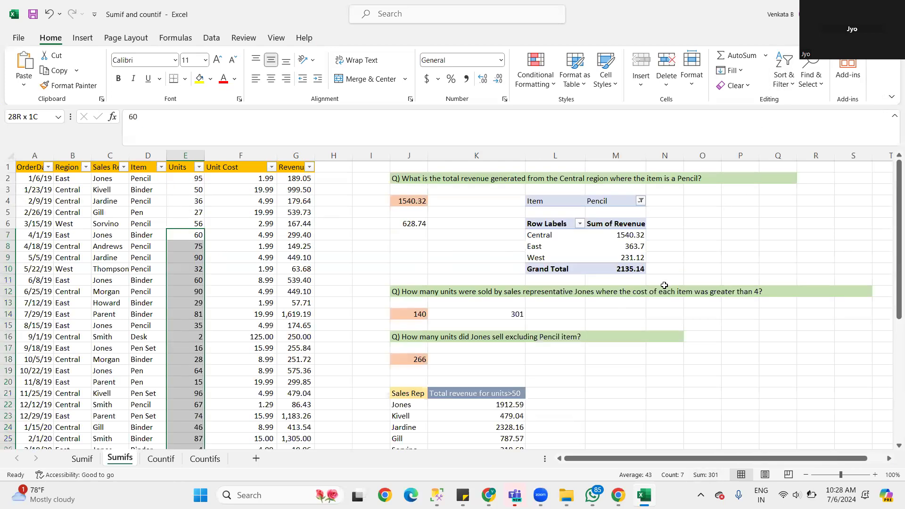
# Step: Examine the SUMIFS formula in K14, focusing on its ">4" criterion, and leave it as it is
pyautogui.click(500, 309)
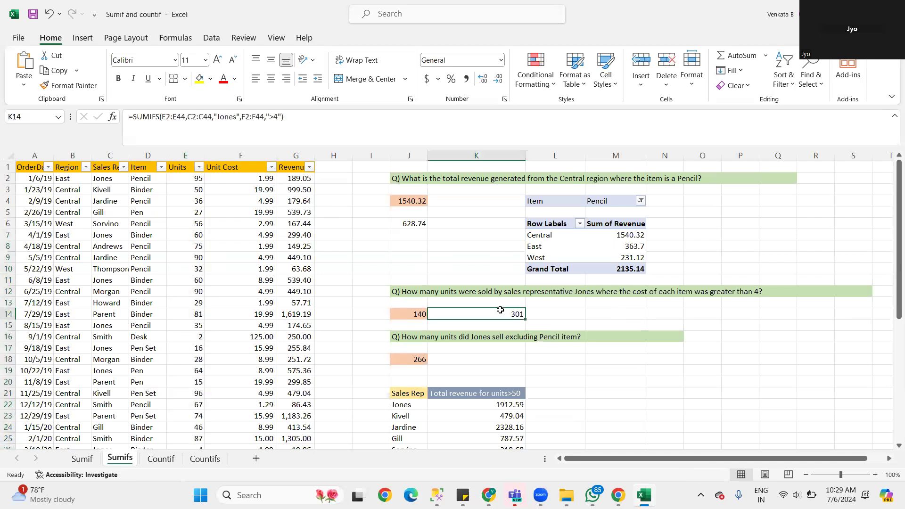
pyautogui.scroll(-2, 501, 310)
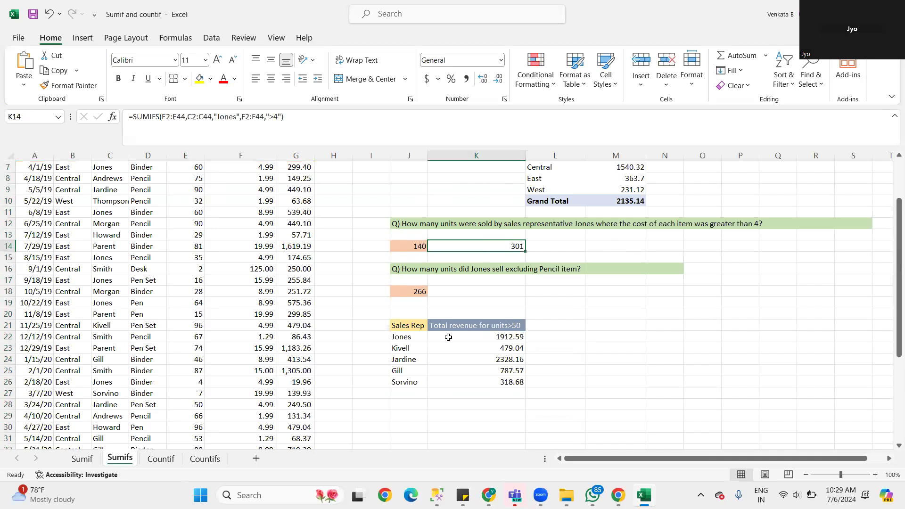
pyautogui.scroll(-1, 449, 338)
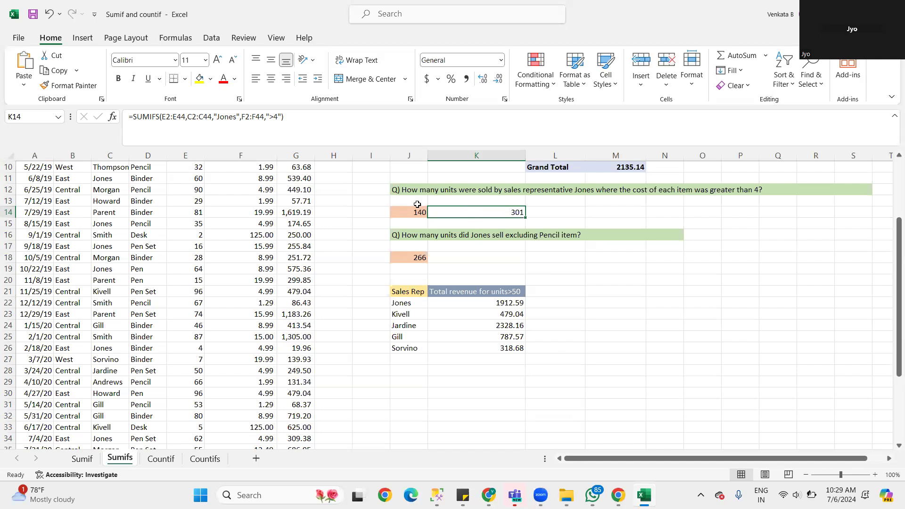
pyautogui.moveTo(269, 117); pyautogui.dragTo(278, 117)
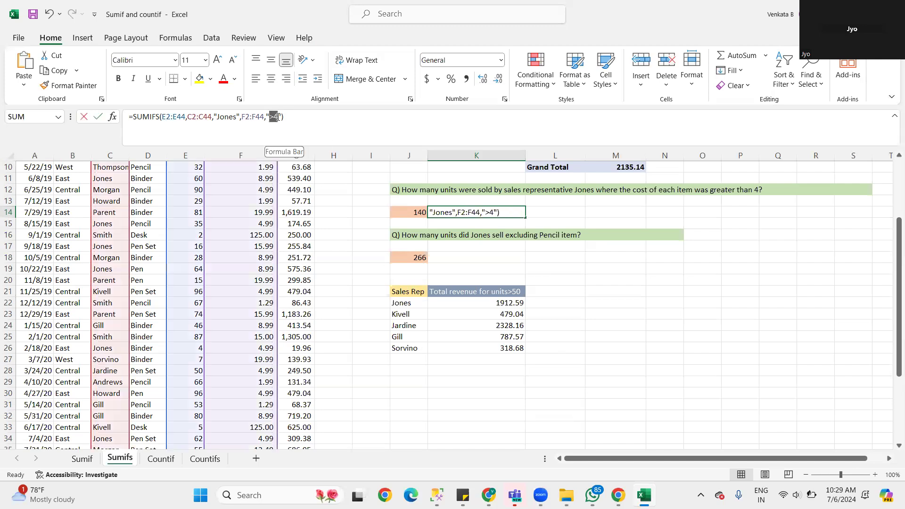
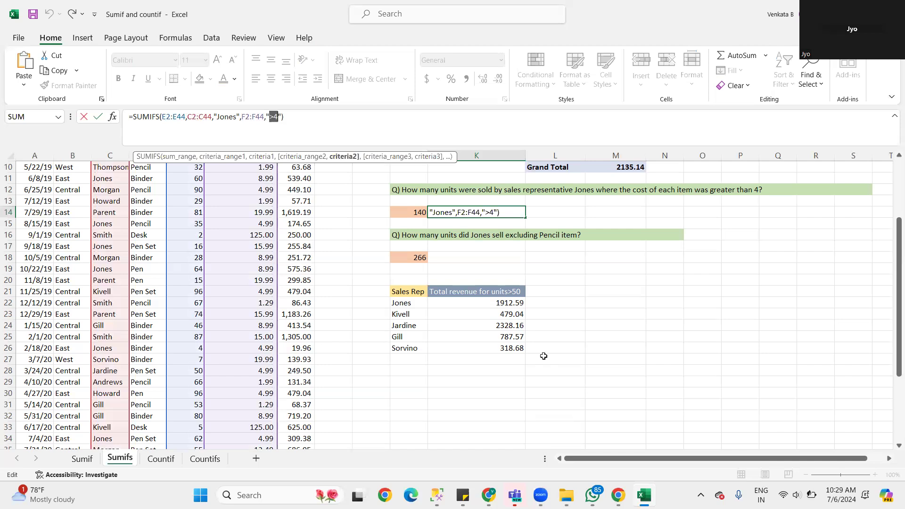
pyautogui.click(651, 348)
# Step: Open the Countif sheet and examine the existing COUNTIF formula in K4 and the questions beside the table
pyautogui.scroll(3, 358, 335)
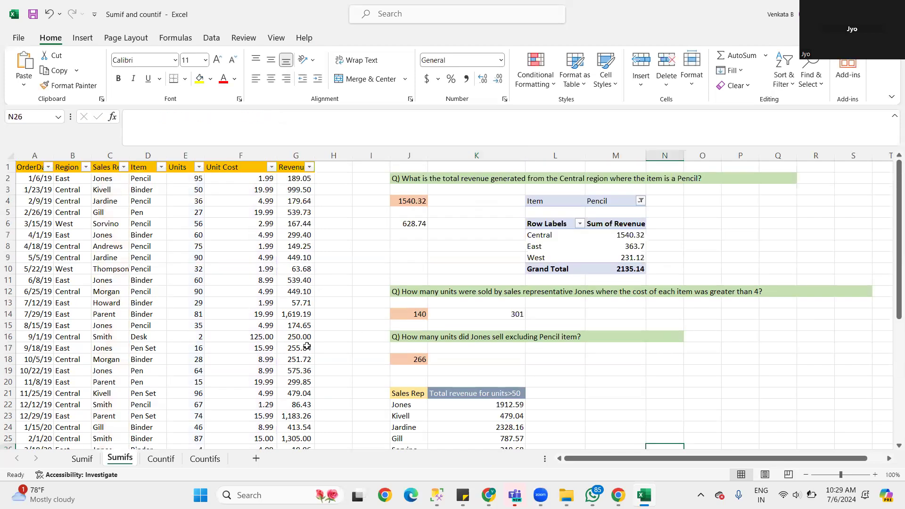
pyautogui.scroll(-6, 191, 403)
pyautogui.scroll(-1, 120, 447)
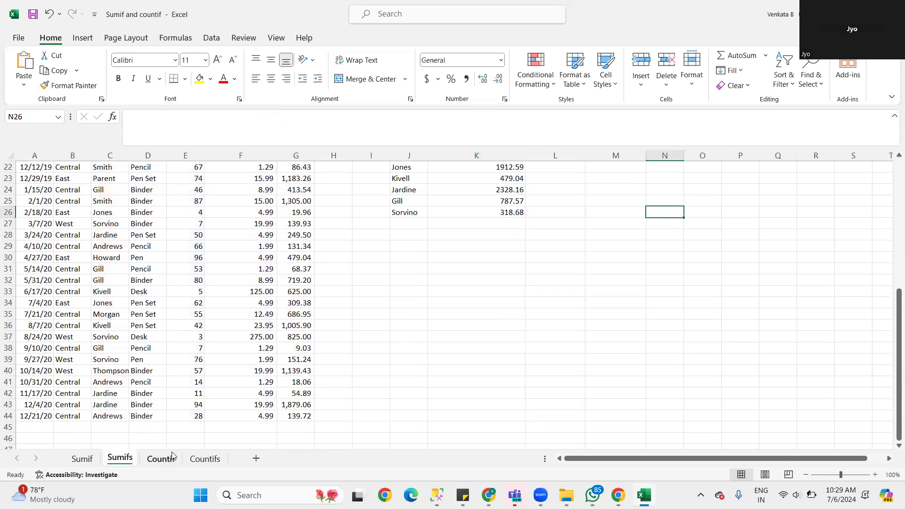
pyautogui.click(163, 460)
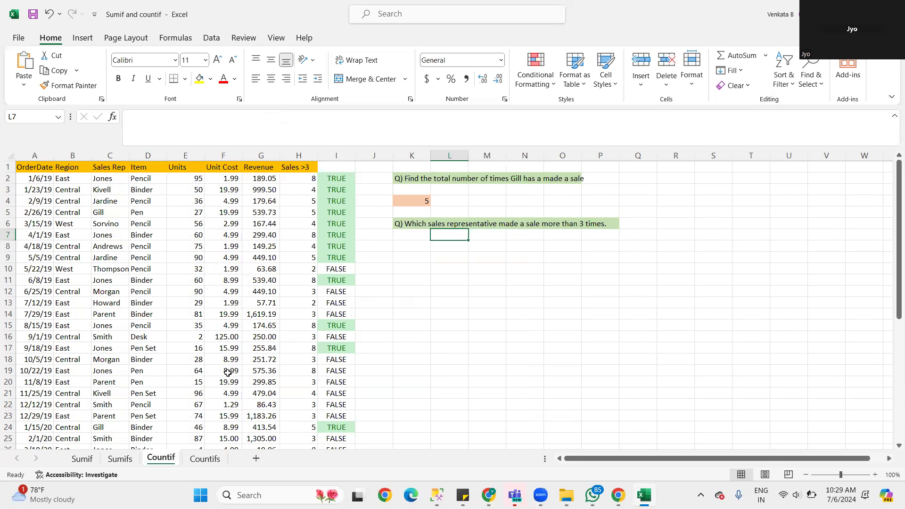
pyautogui.click(404, 202)
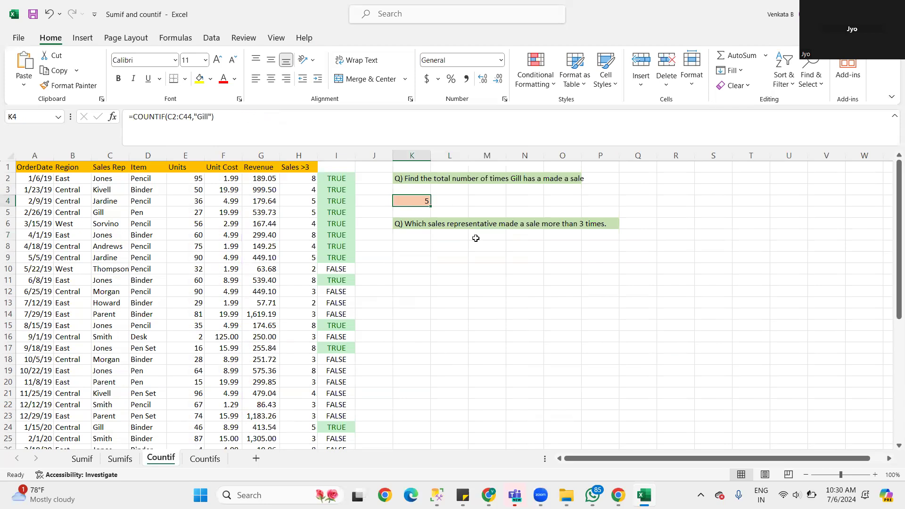
pyautogui.click(455, 199)
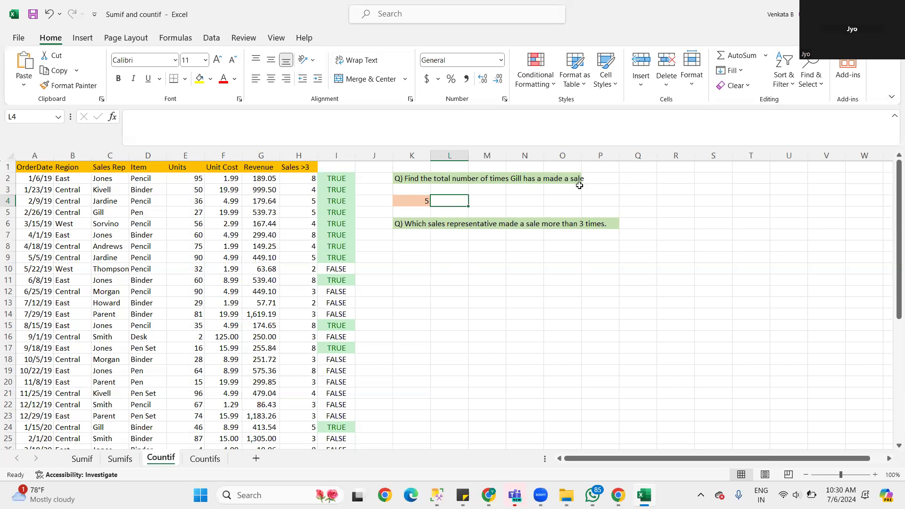
pyautogui.click(458, 248)
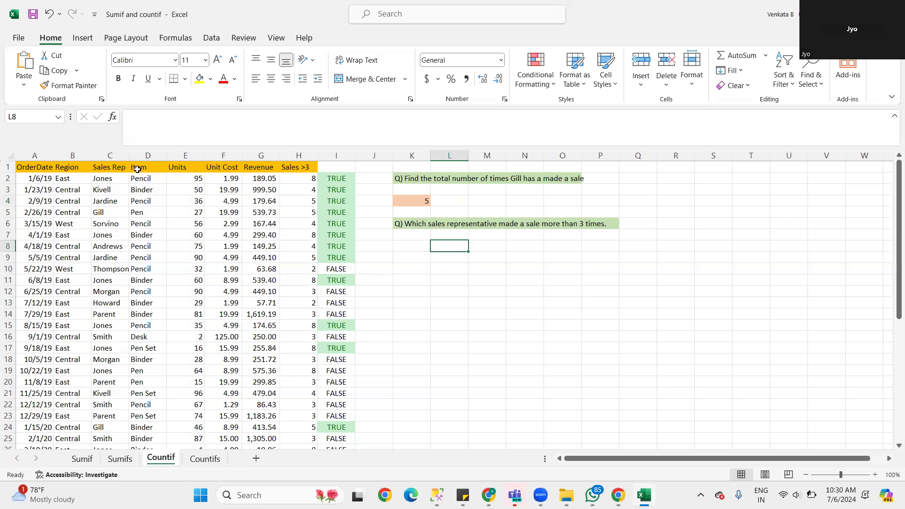
# Step: Add filters to the table headers and filter Sales Rep to show only the representative named in the first question
pyautogui.click(110, 167)
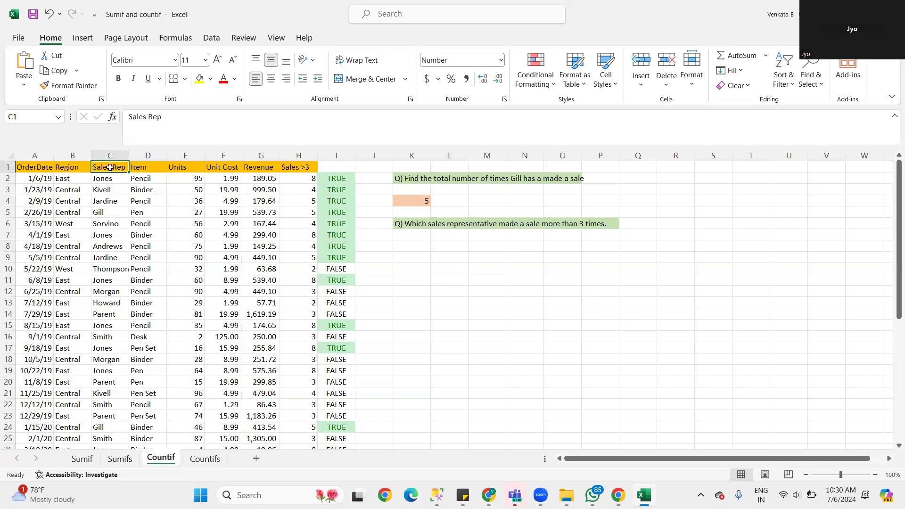
pyautogui.hotkey('ctrl', 'shift', 'l')
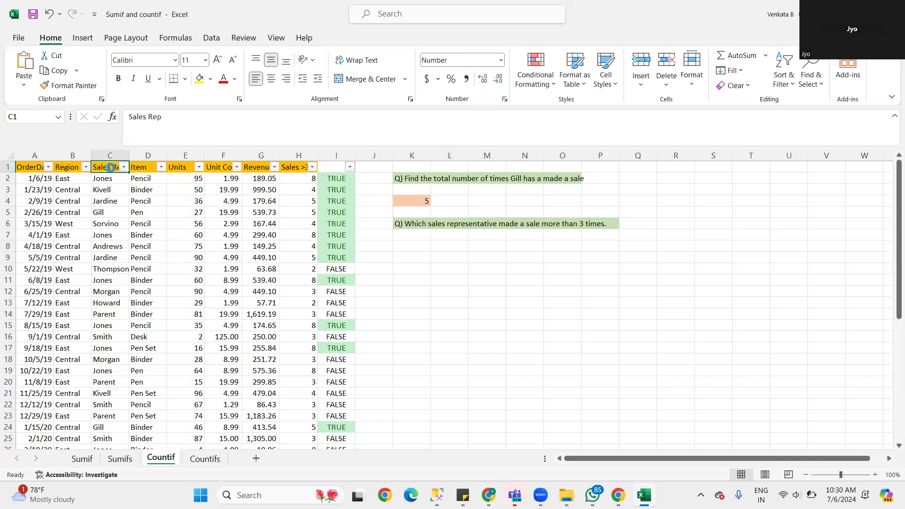
pyautogui.click(124, 167)
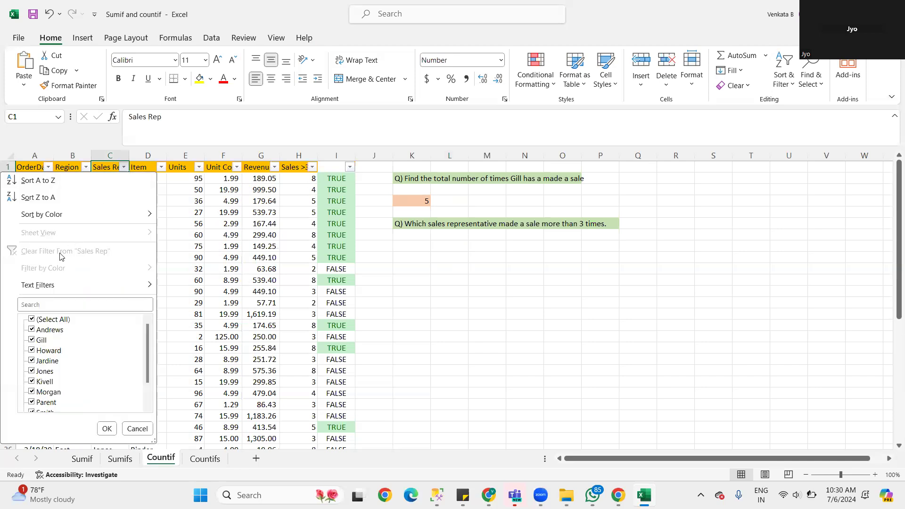
pyautogui.click(31, 319)
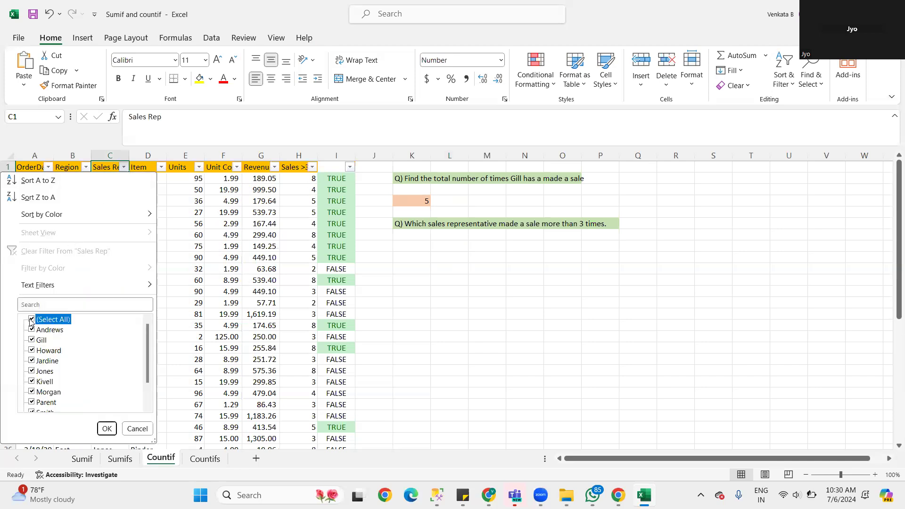
pyautogui.click(32, 340)
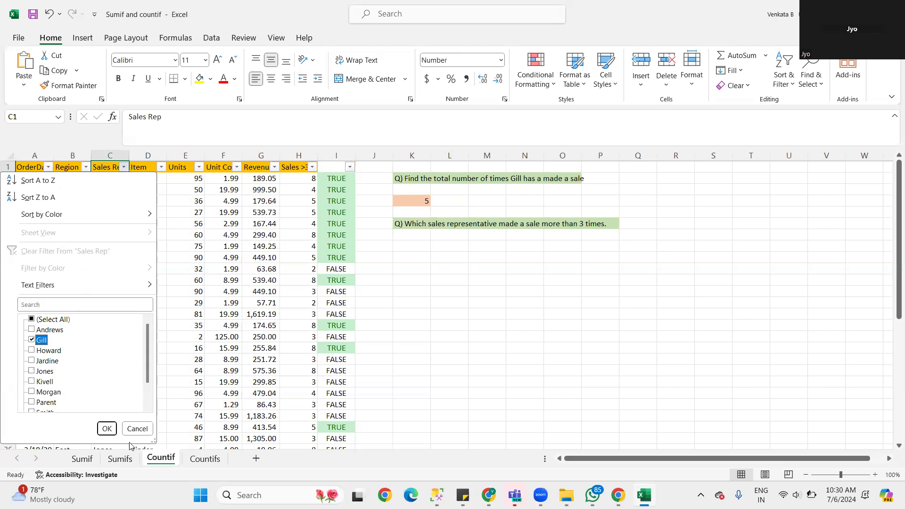
pyautogui.click(106, 429)
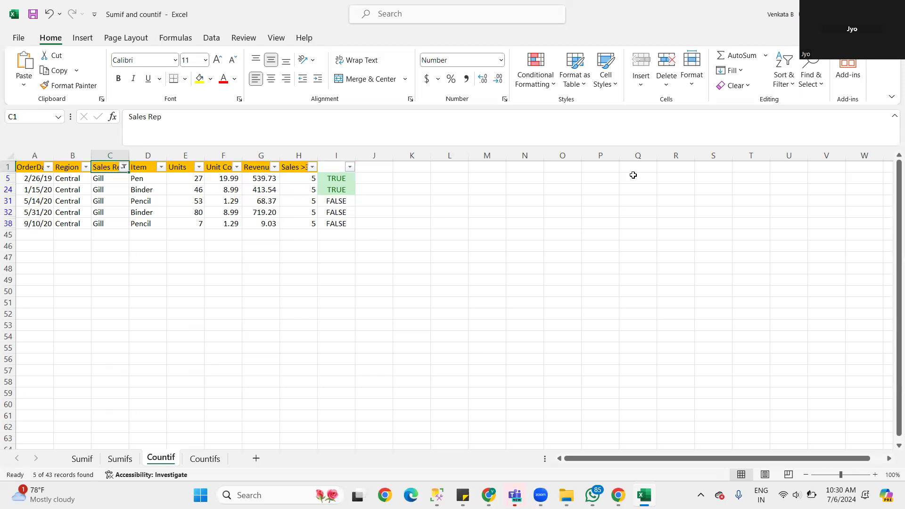
# Step: Clear the Sales Rep filter and review the COUNTIF formula in K4
pyautogui.click(783, 78)
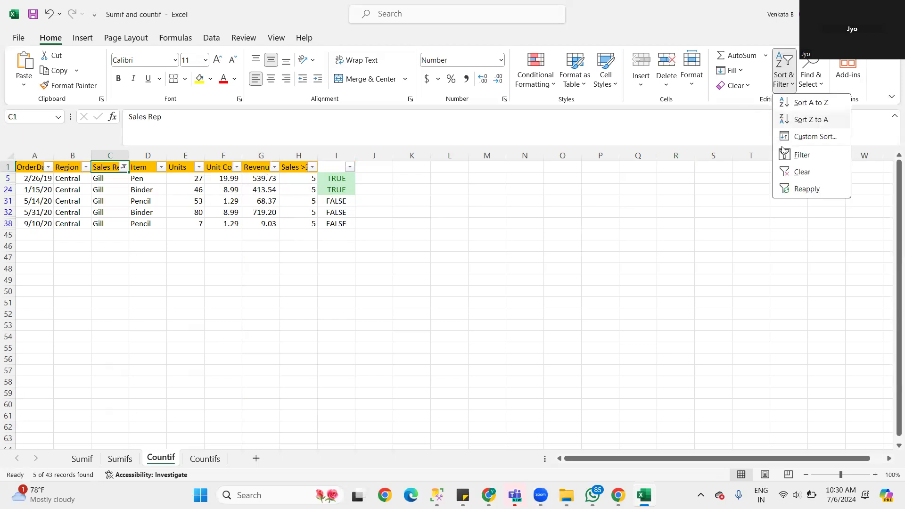
pyautogui.click(808, 175)
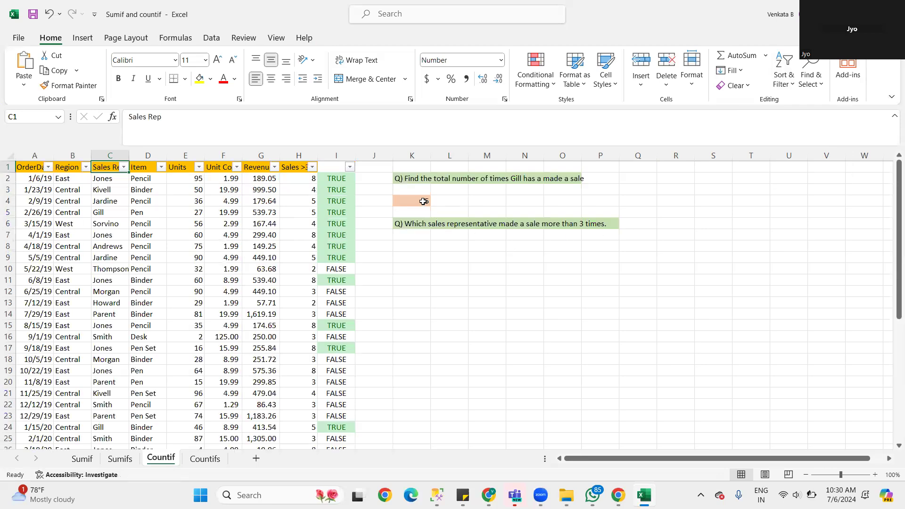
pyautogui.click(440, 202)
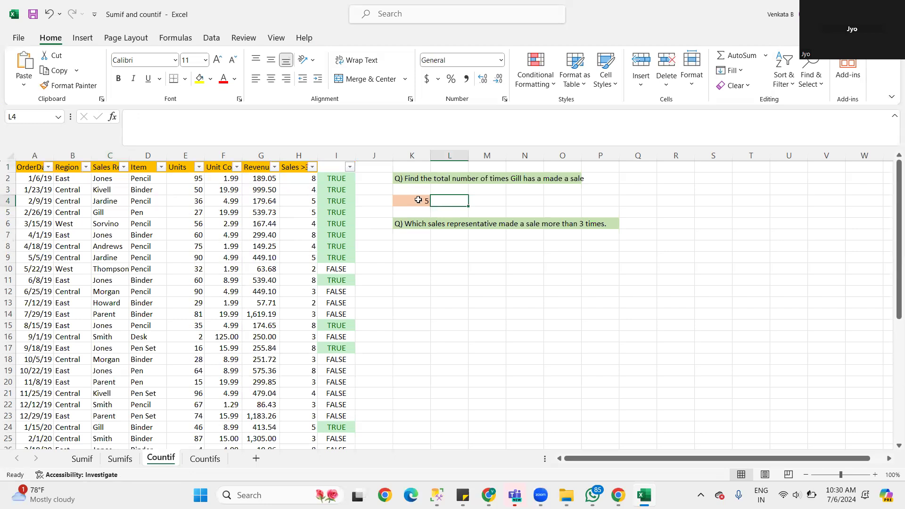
pyautogui.click(418, 200)
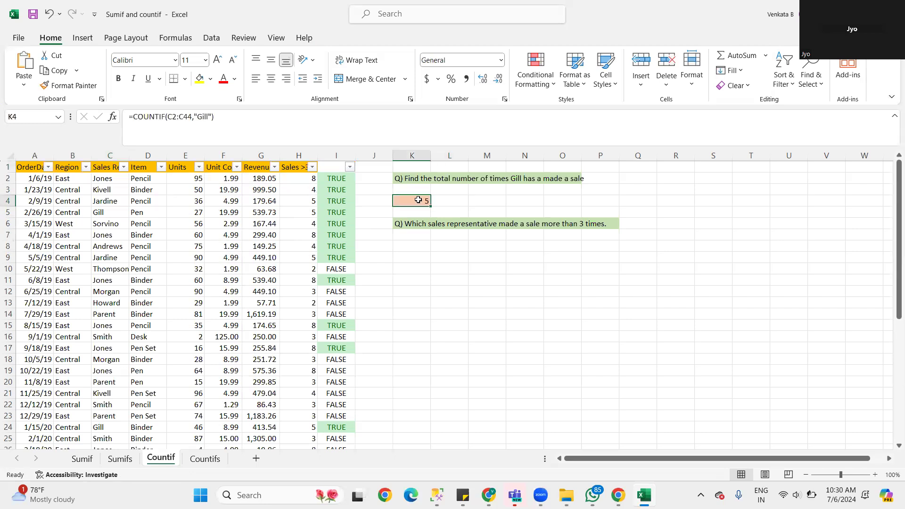
pyautogui.click(447, 208)
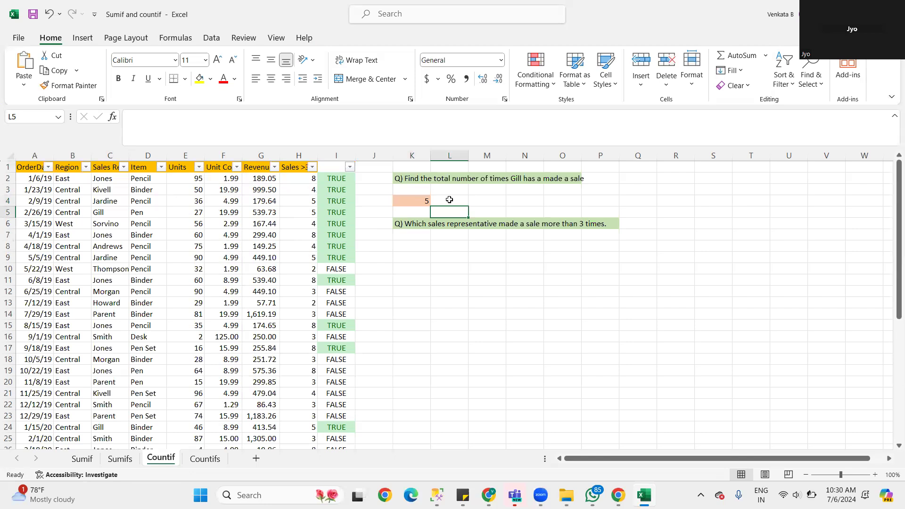
# Step: Enter a COUNTIF formula in L4 that counts the representative named in the first question within C2:C44
pyautogui.click(449, 199)
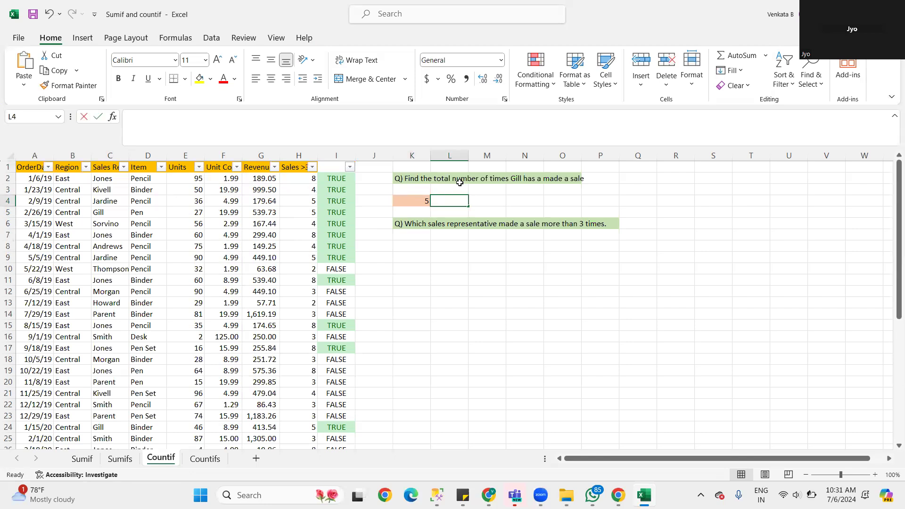
pyautogui.write('=CO')
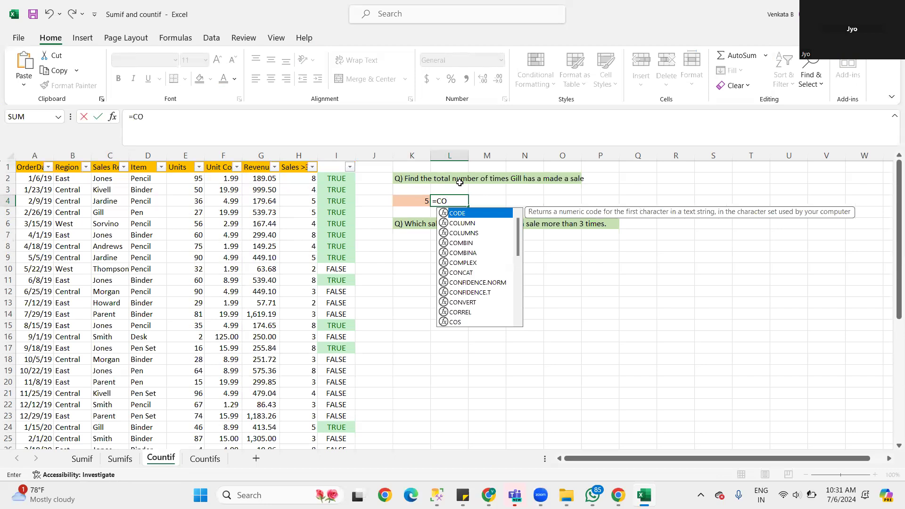
pyautogui.write('UN')
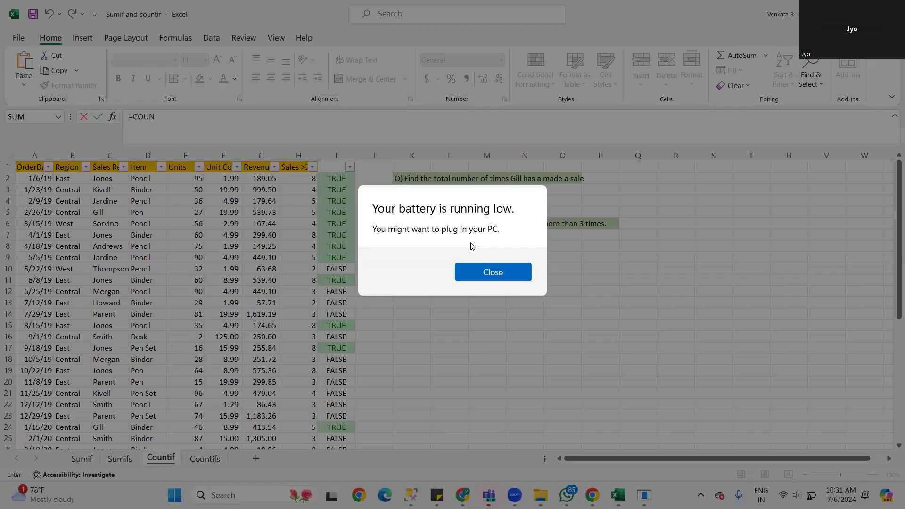
pyautogui.click(487, 273)
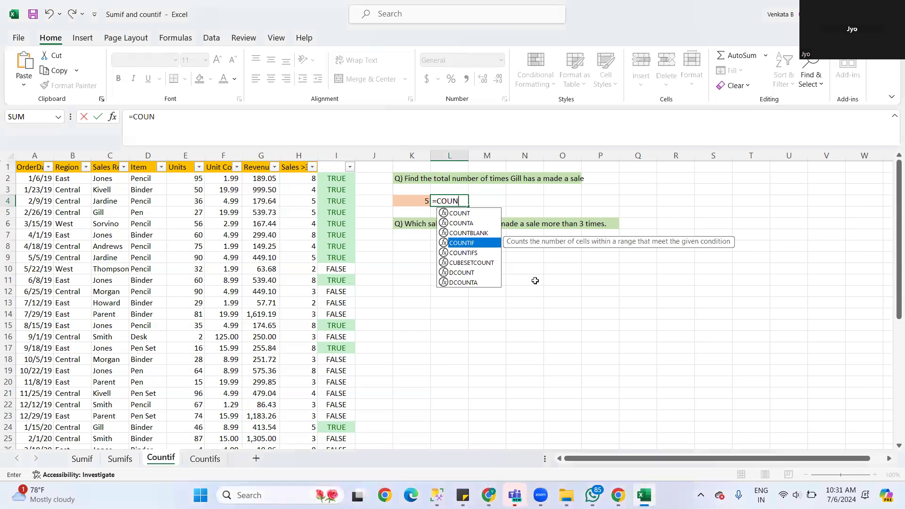
pyautogui.doubleClick(469, 244)
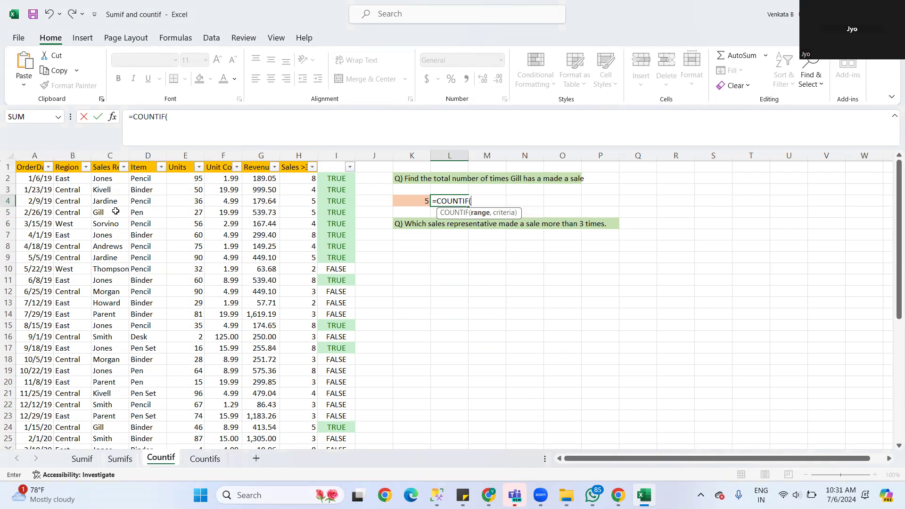
pyautogui.write('C2')
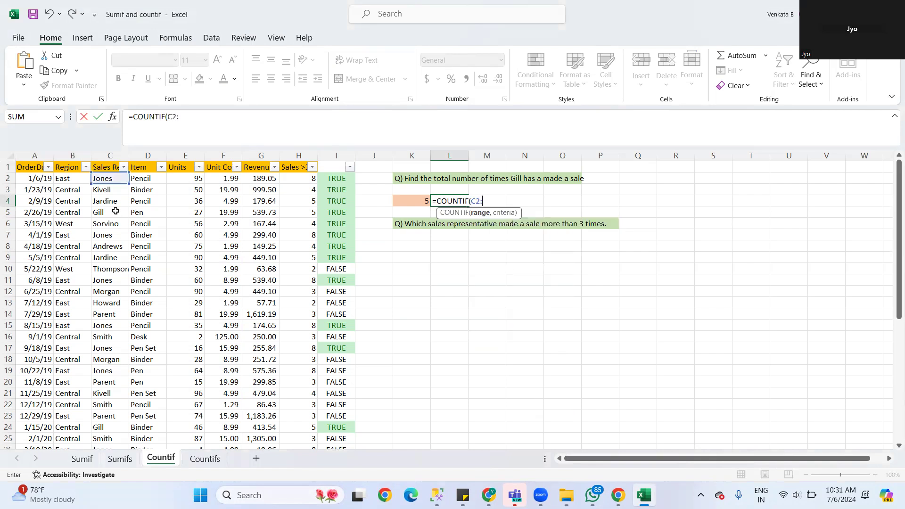
pyautogui.write(':C')
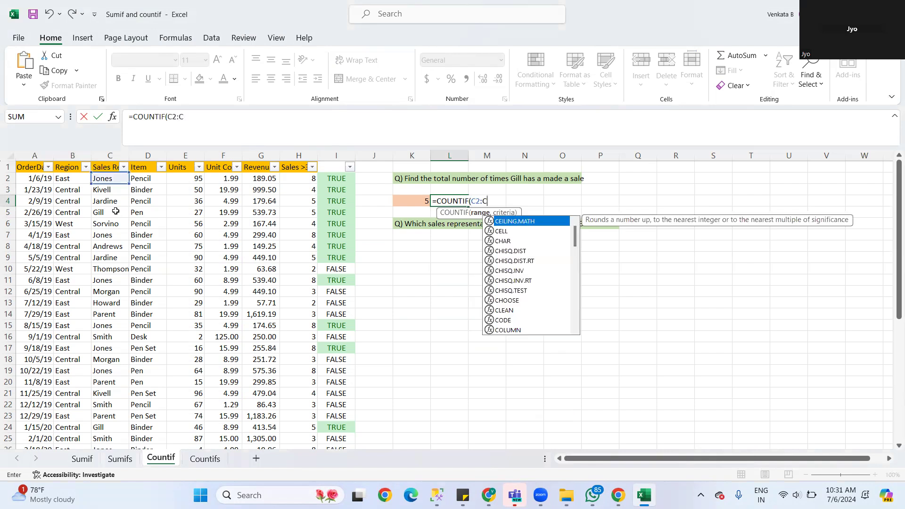
pyautogui.write('44,')
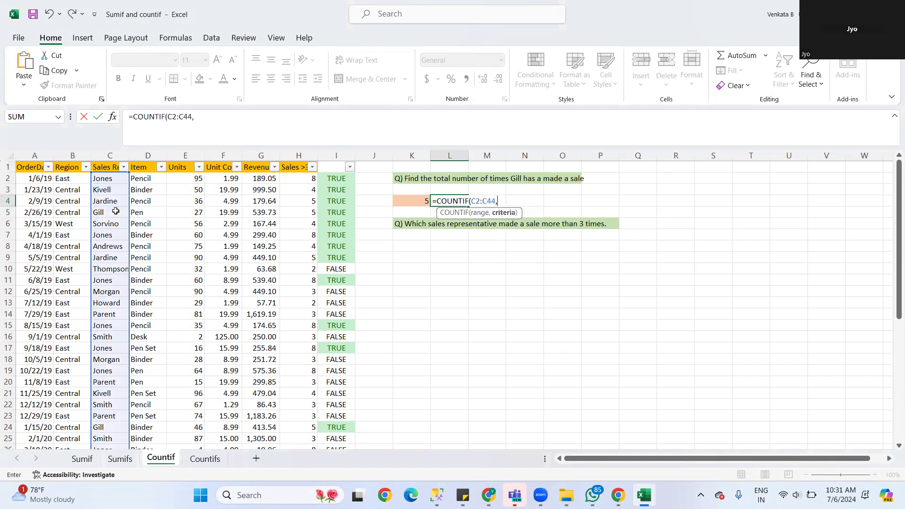
pyautogui.write('"")')
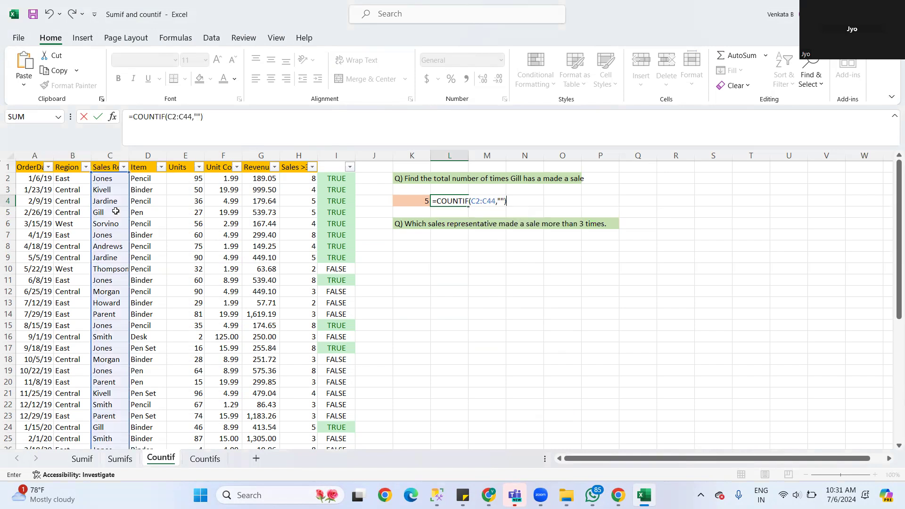
pyautogui.click(501, 201)
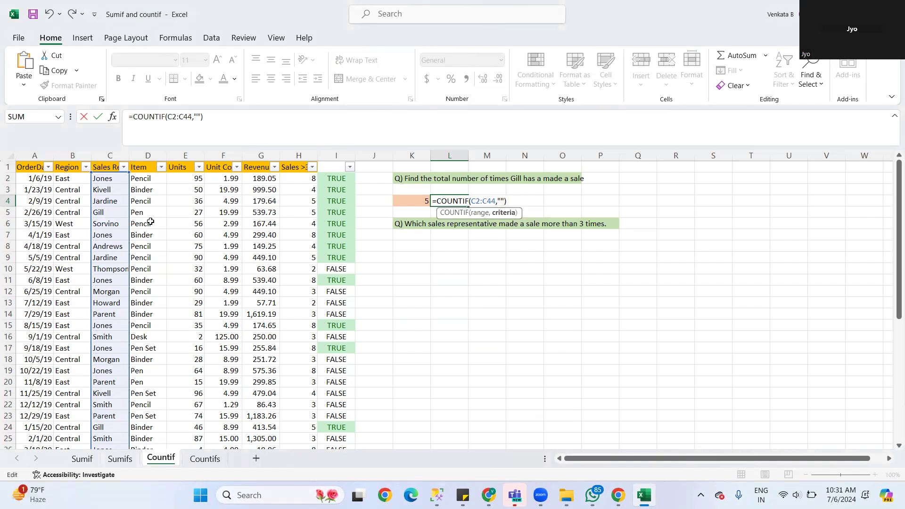
pyautogui.write('Gill')
pyautogui.press('Return')
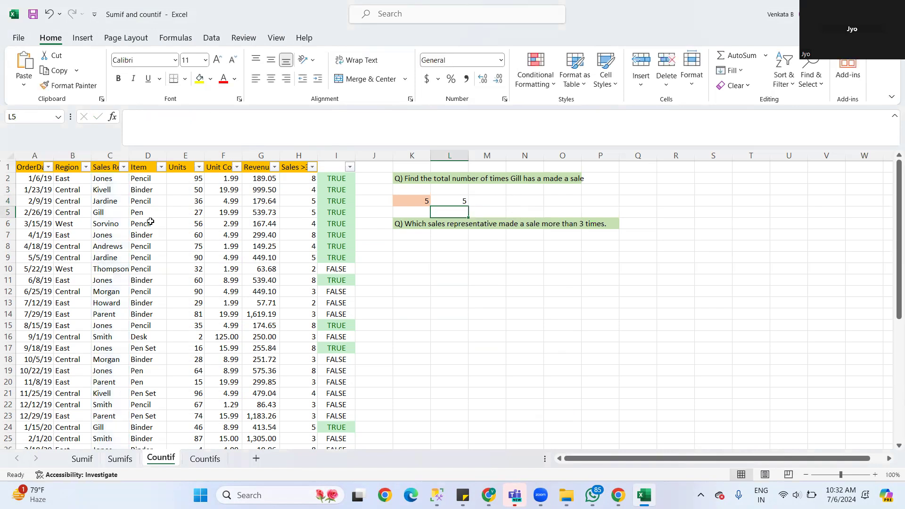
pyautogui.click(455, 200)
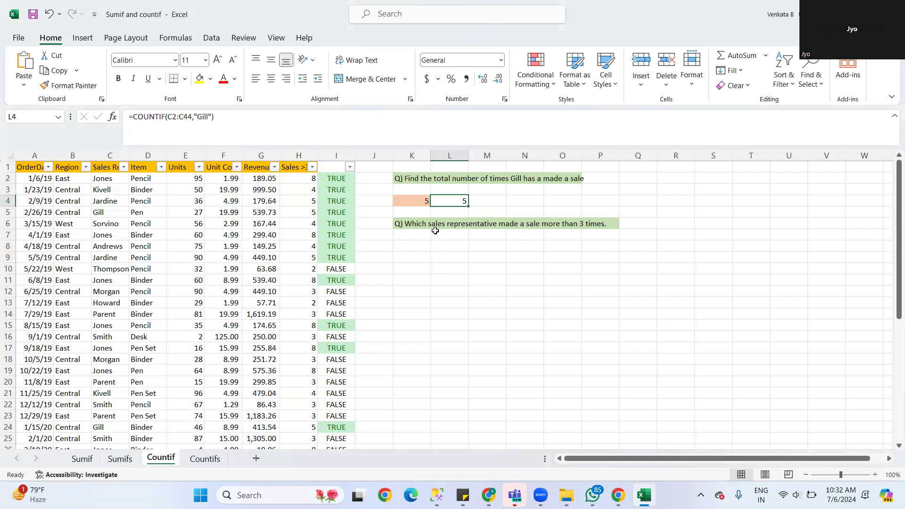
# Step: Compare the Countif and Countifs sheets, finishing on the Countifs sheet with its questions in view
pyautogui.click(207, 459)
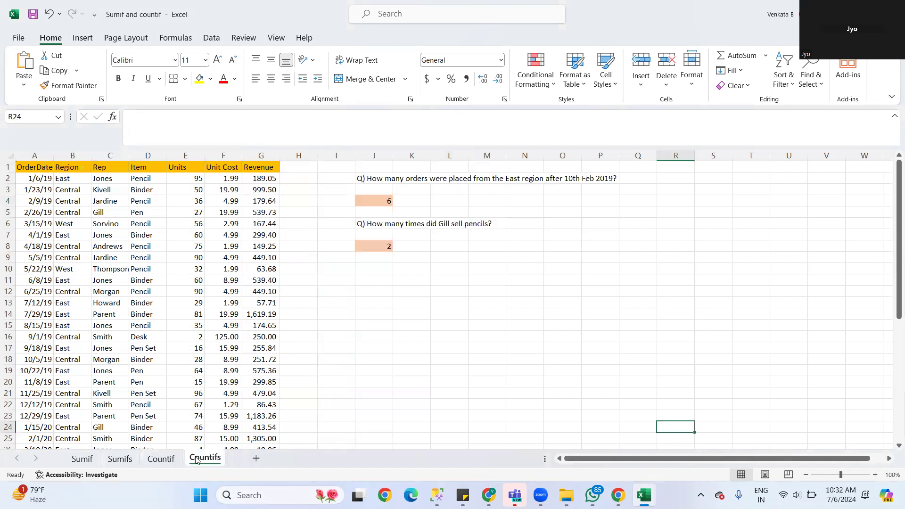
pyautogui.click(163, 459)
pyautogui.click(198, 460)
pyautogui.click(164, 461)
pyautogui.click(214, 458)
pyautogui.click(173, 459)
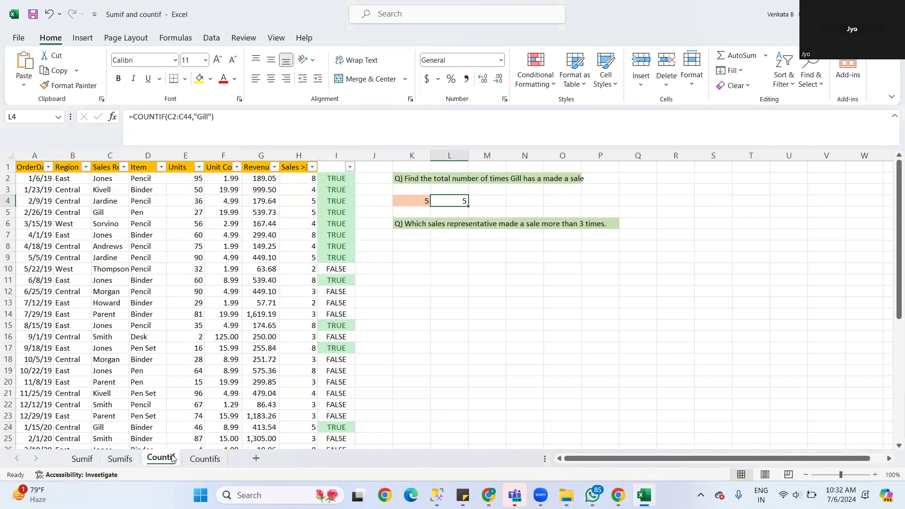
pyautogui.click(204, 459)
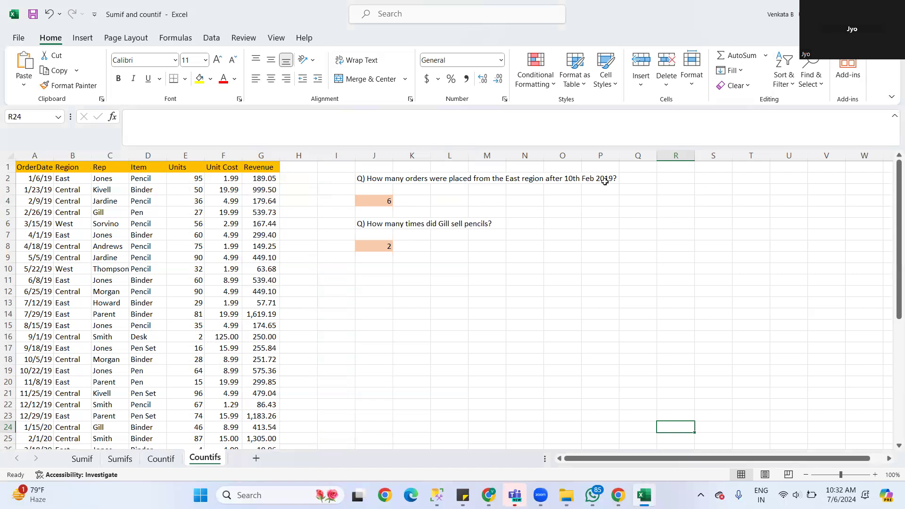
# Step: Enter a COUNTIFS formula in K4 with the Region range B2:B44 and an empty text criterion
pyautogui.click(420, 199)
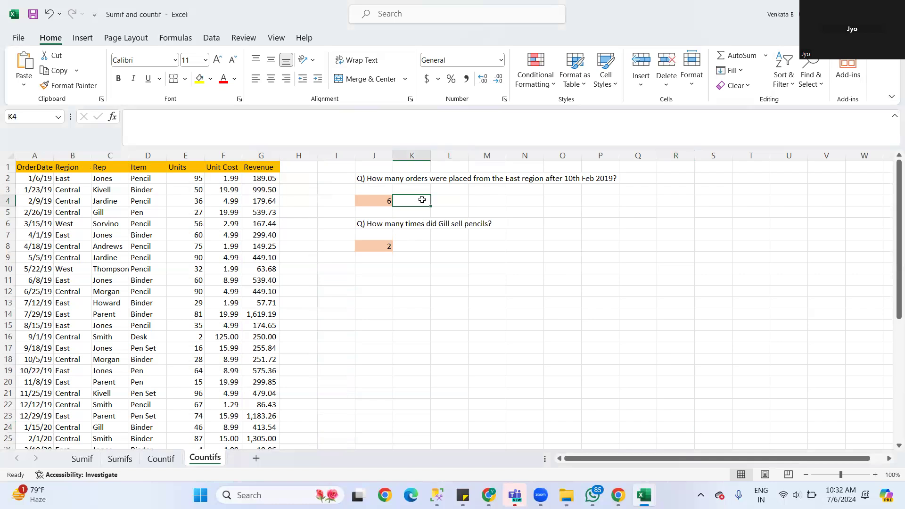
pyautogui.write('=COUNT')
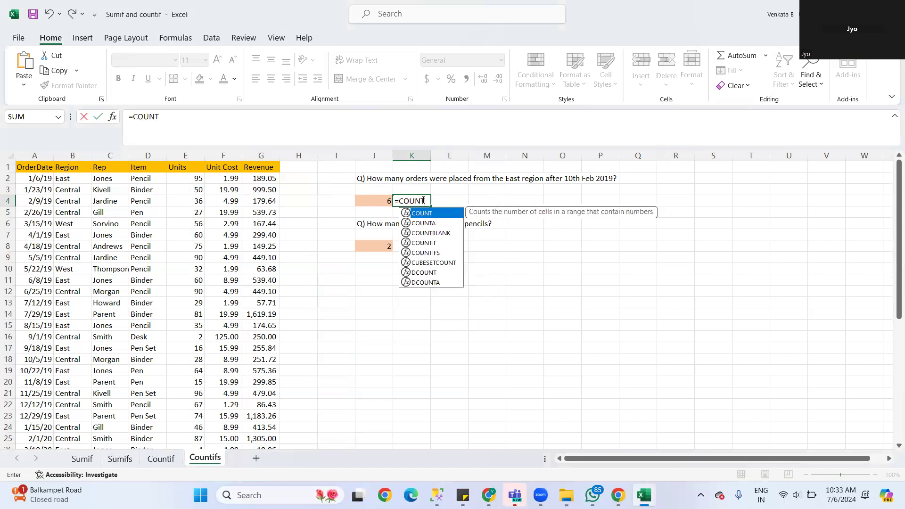
pyautogui.click(429, 253)
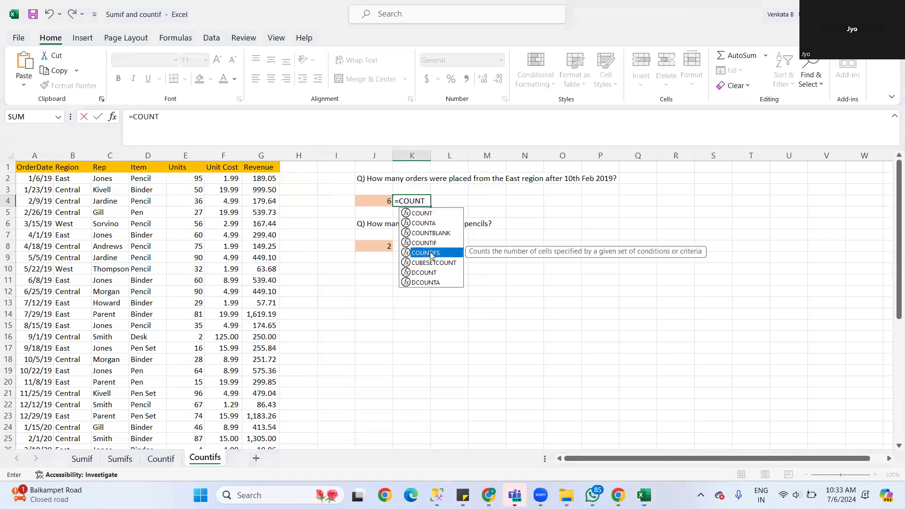
pyautogui.doubleClick(430, 252)
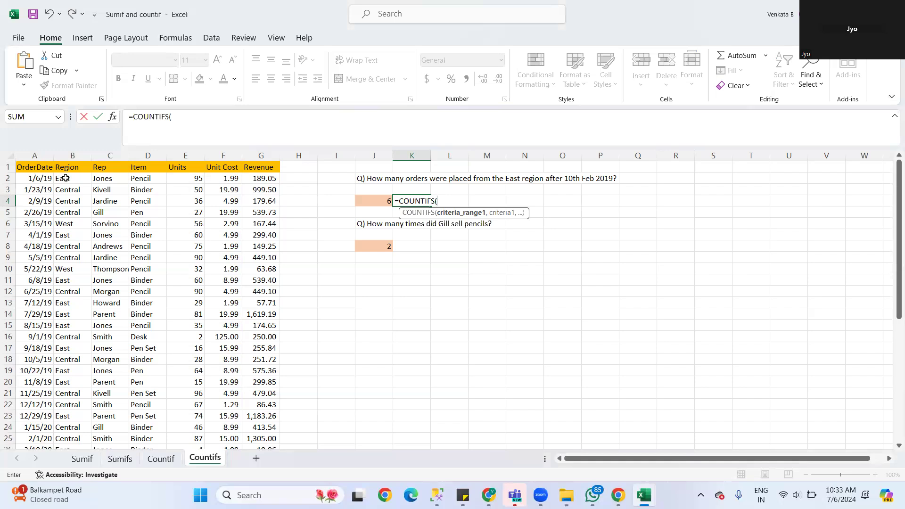
pyautogui.write('B2')
pyautogui.write(':B44')
pyautogui.write(',"East"')
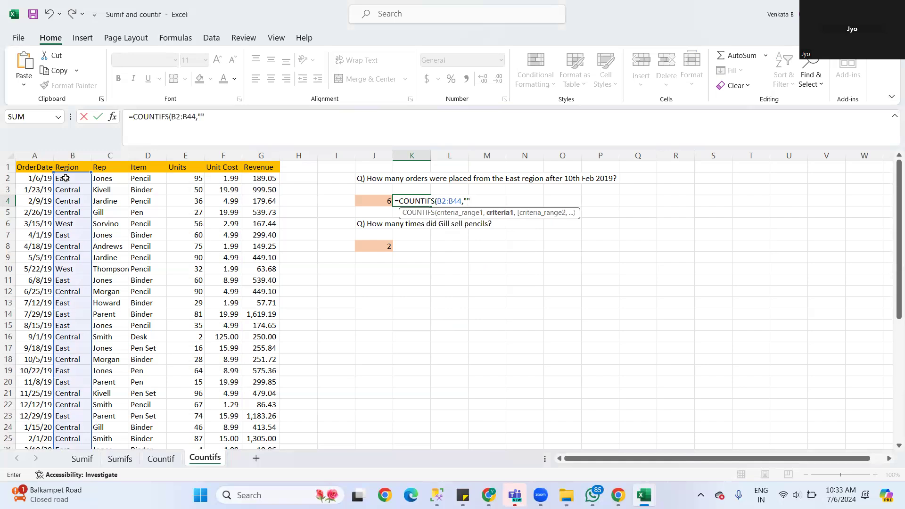
pyautogui.write(')')
pyautogui.press('Left')
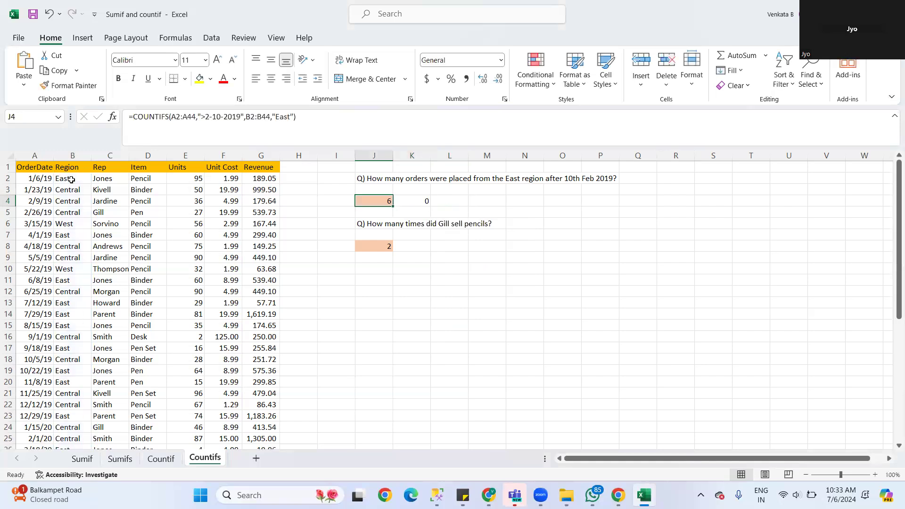
# Step: Set the Region criterion of the K4 COUNTIFS formula to "East" and make room for a second condition
pyautogui.click(415, 203)
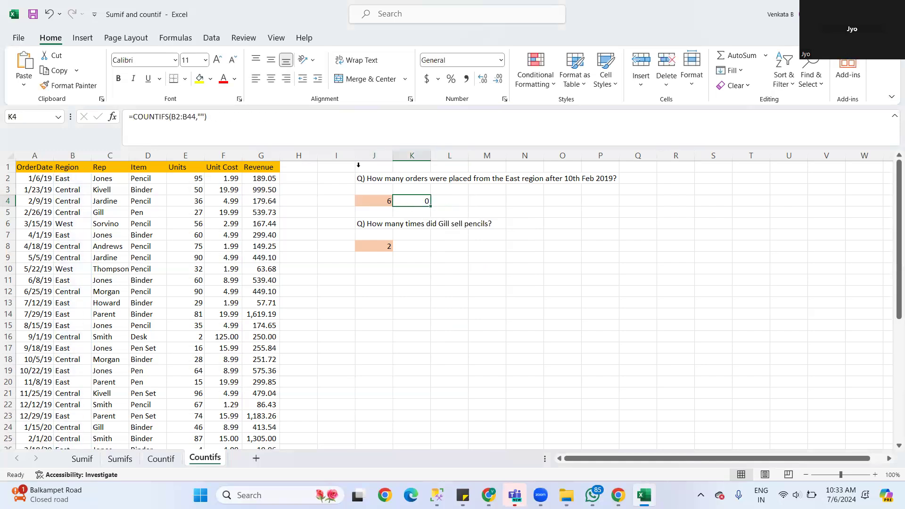
pyautogui.click(201, 116)
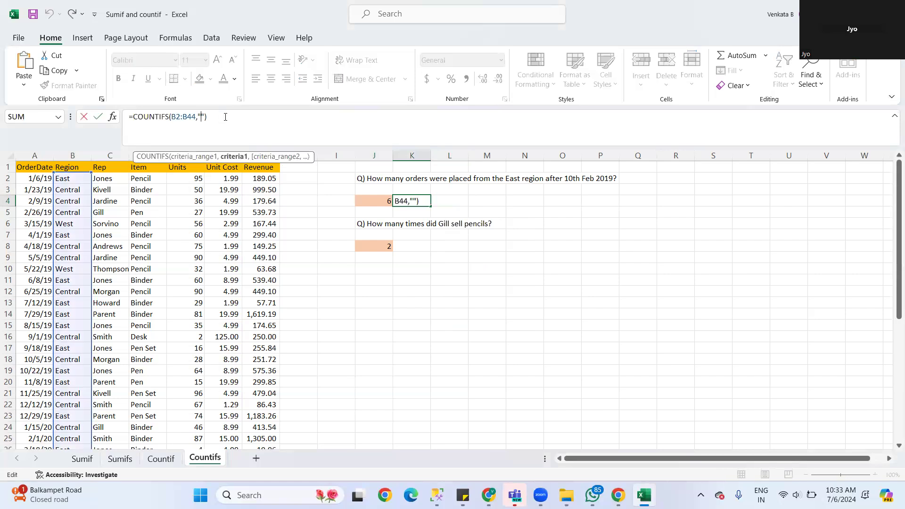
pyautogui.write('East')
pyautogui.click(220, 116)
pyautogui.write(',')
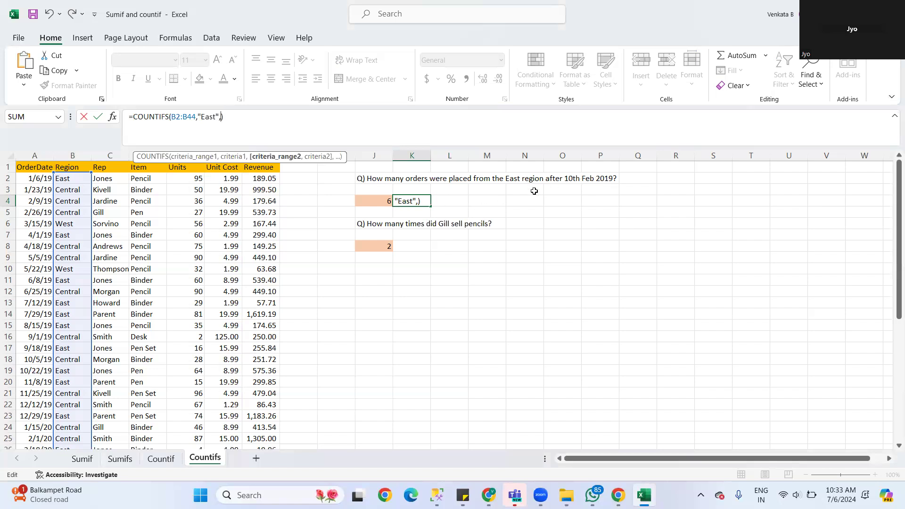
# Step: Add the order date condition A2:A44,">2019-02-10" to the K4 COUNTIFS formula and confirm it
pyautogui.click(419, 202)
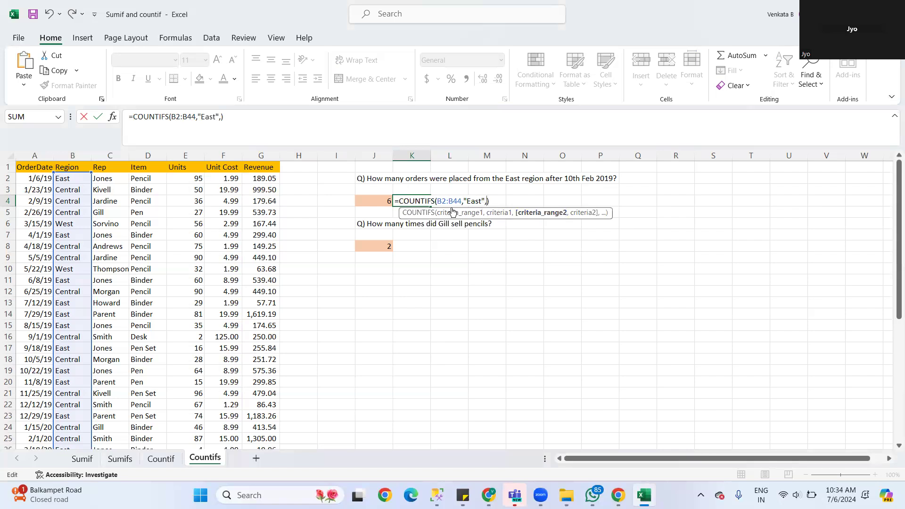
pyautogui.write('A2')
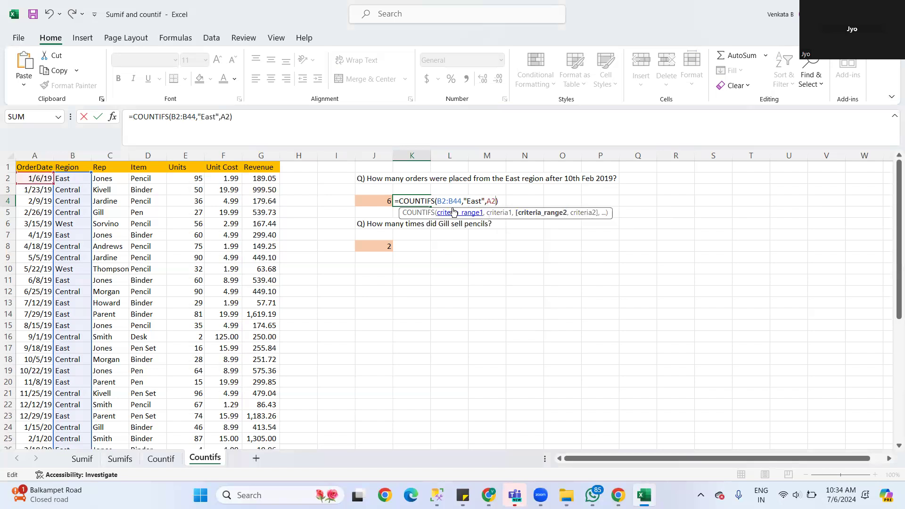
pyautogui.write(':A44')
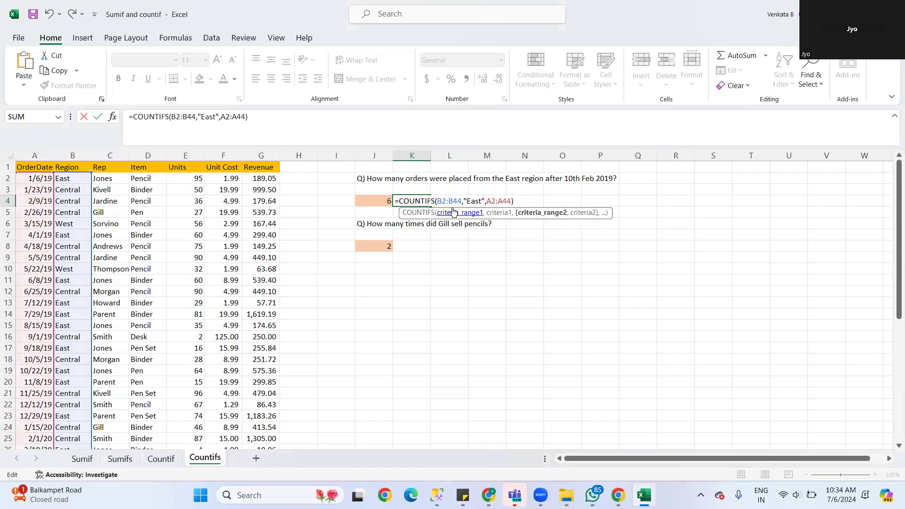
pyautogui.write(',""')
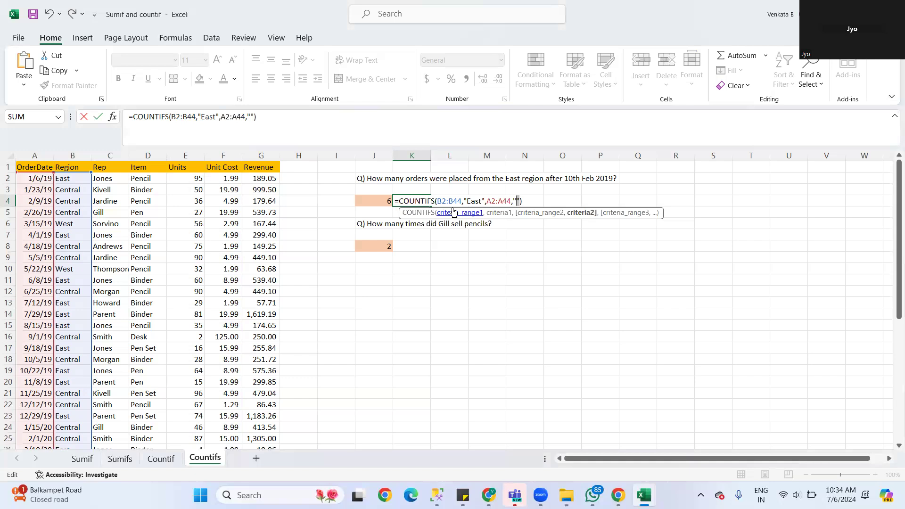
pyautogui.write('>')
pyautogui.write('2019-02-10')
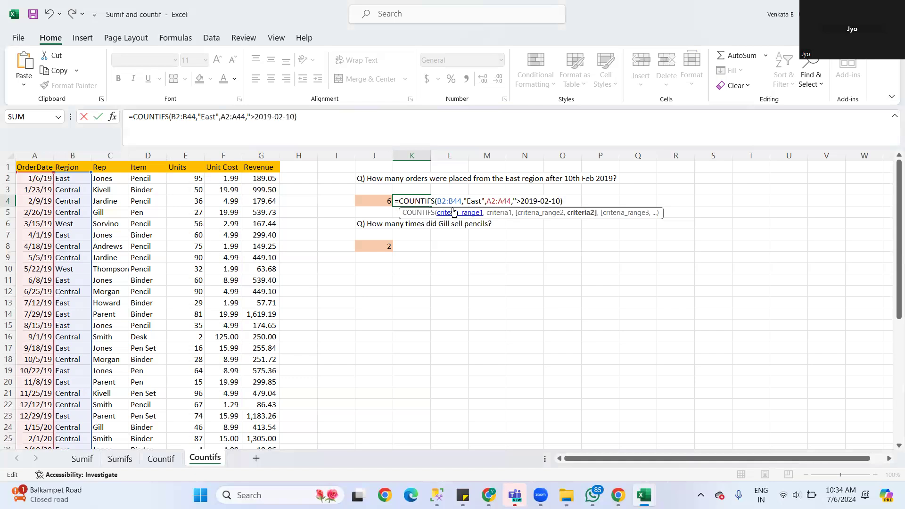
pyautogui.write('"')
pyautogui.press('Return')
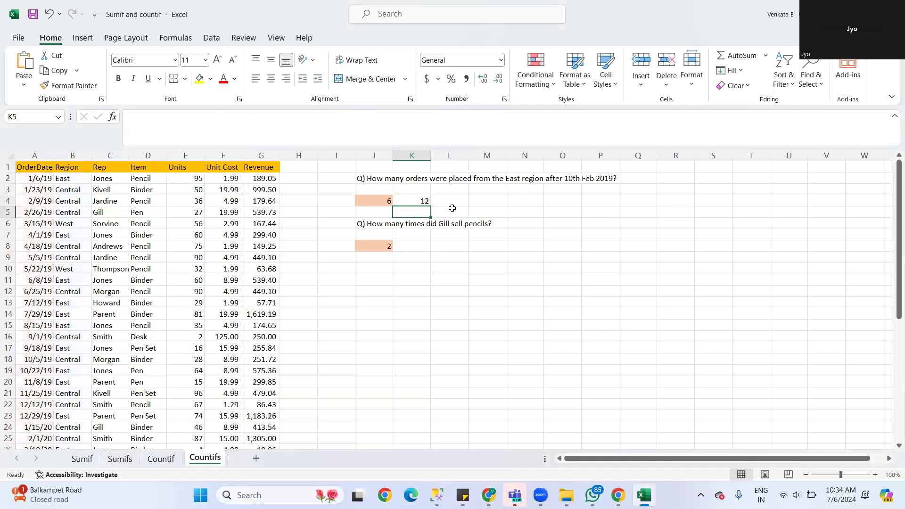
pyautogui.click(420, 200)
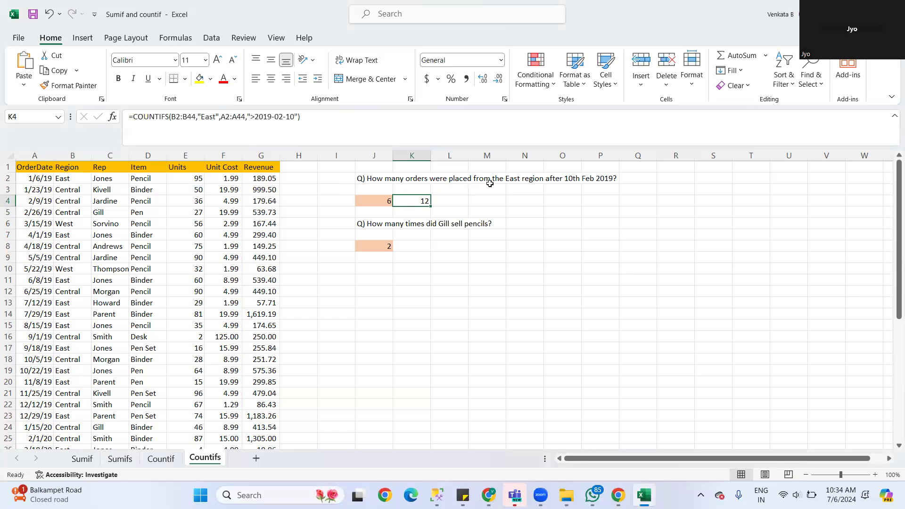
# Step: Add filters to the Countifs table headers and filter Region to show only East
pyautogui.moveTo(595, 460); pyautogui.dragTo(418, 463)
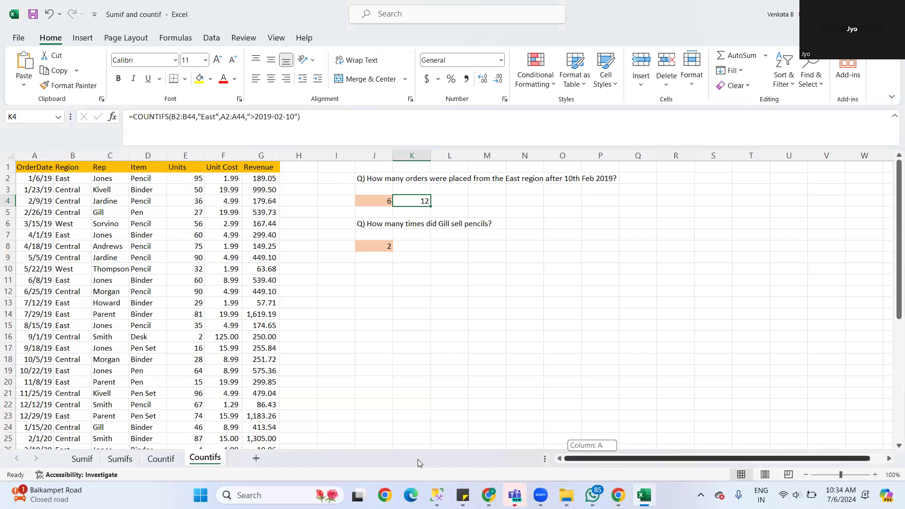
pyautogui.click(70, 177)
pyautogui.click(71, 168)
pyautogui.hotkey('ctrl', 'shift', 'l')
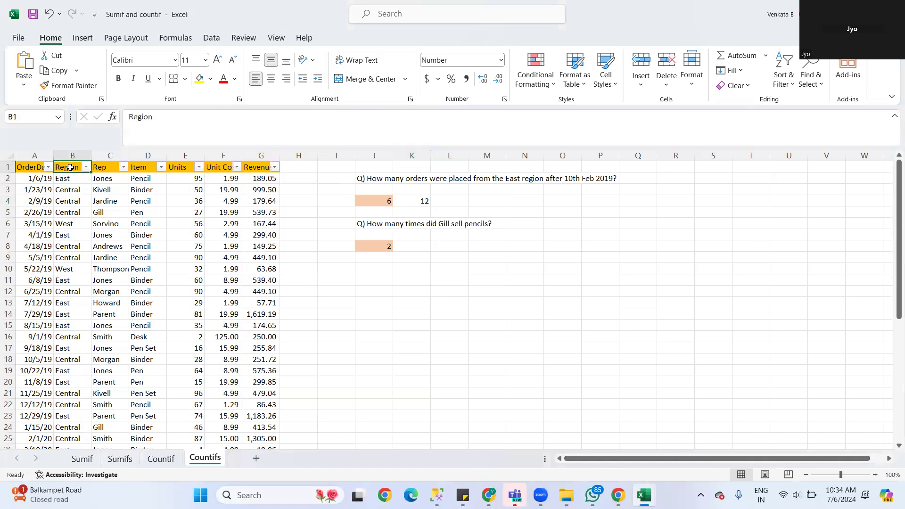
pyautogui.click(86, 167)
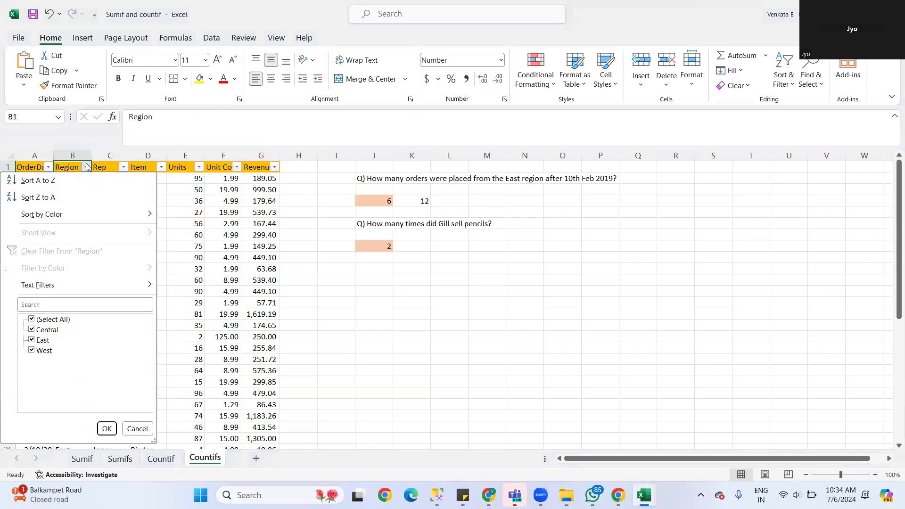
pyautogui.click(49, 320)
pyautogui.click(45, 341)
pyautogui.click(107, 428)
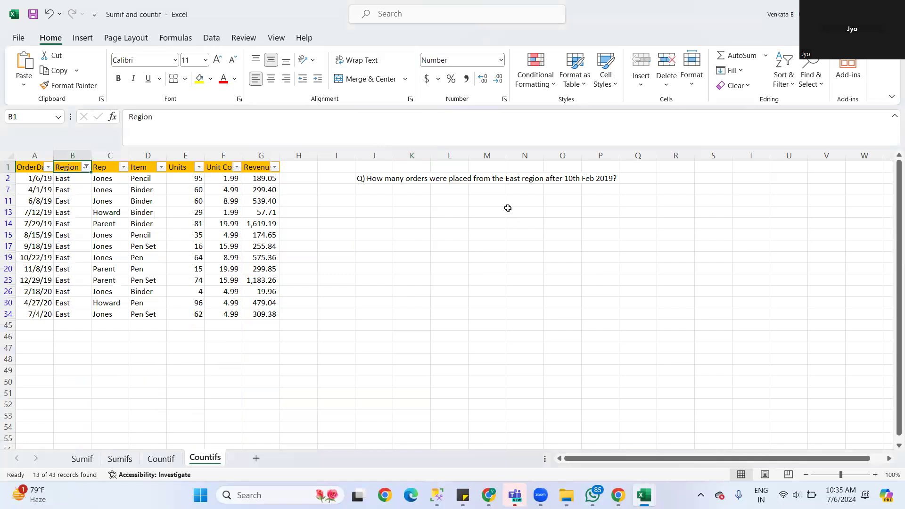
# Step: Start a custom date filter on the OrderDate column with the "is after" condition and move its dialog closer to the table
pyautogui.click(37, 178)
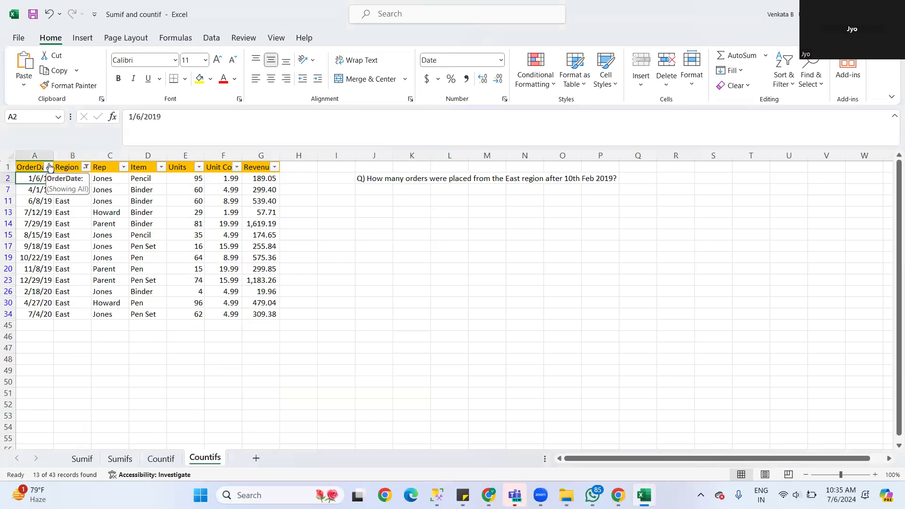
pyautogui.click(49, 168)
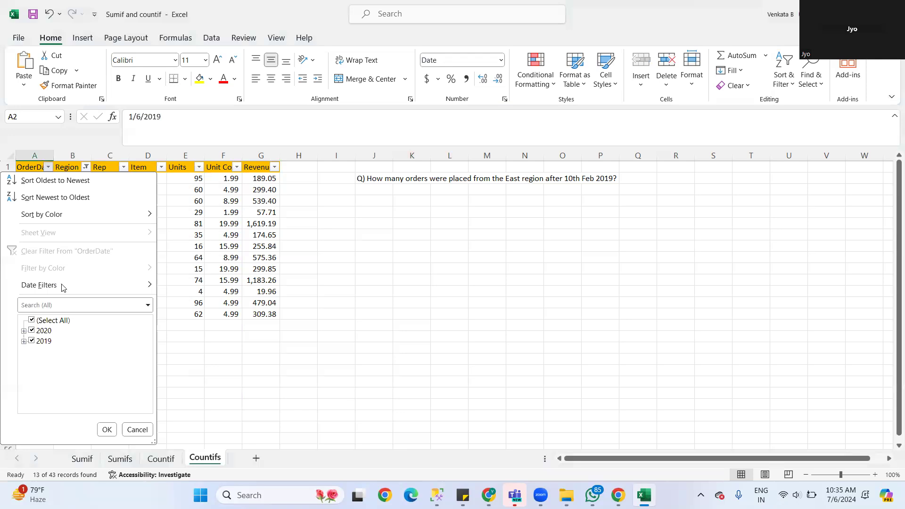
pyautogui.moveTo(66, 288)
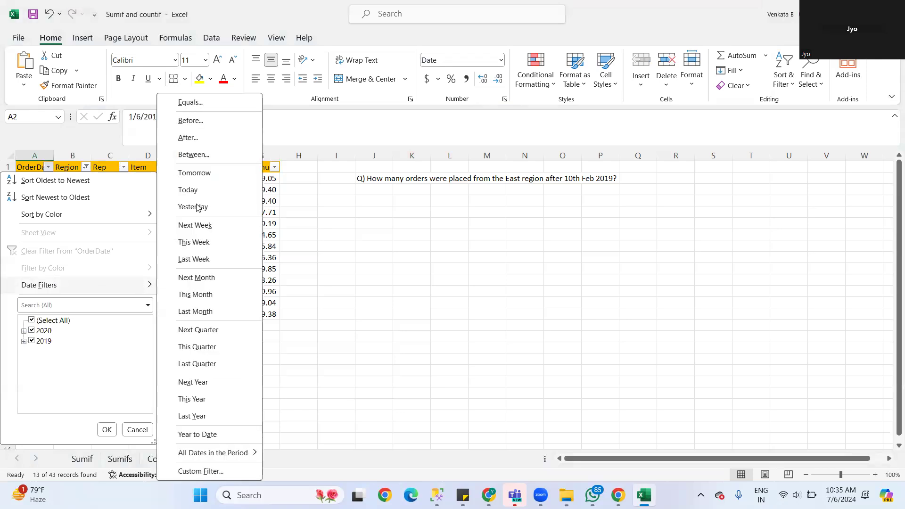
pyautogui.click(182, 139)
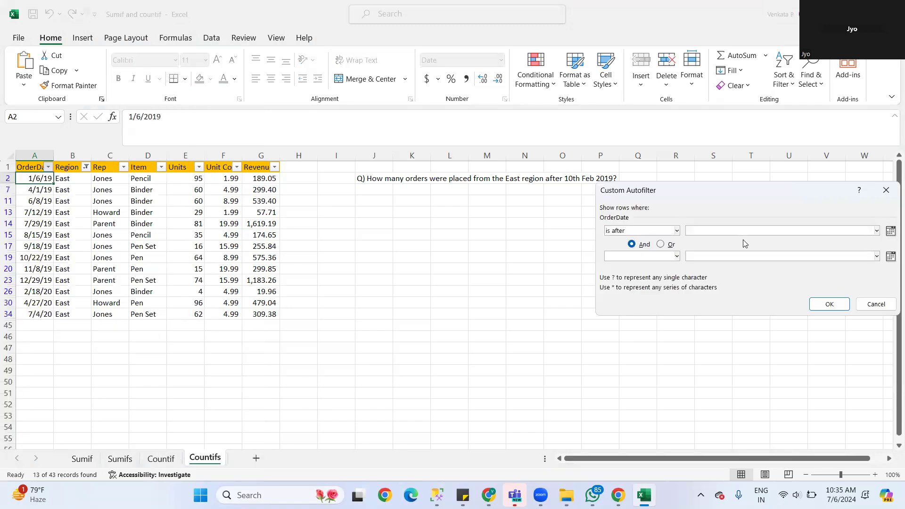
pyautogui.click(891, 232)
pyautogui.click(890, 233)
pyautogui.click(877, 232)
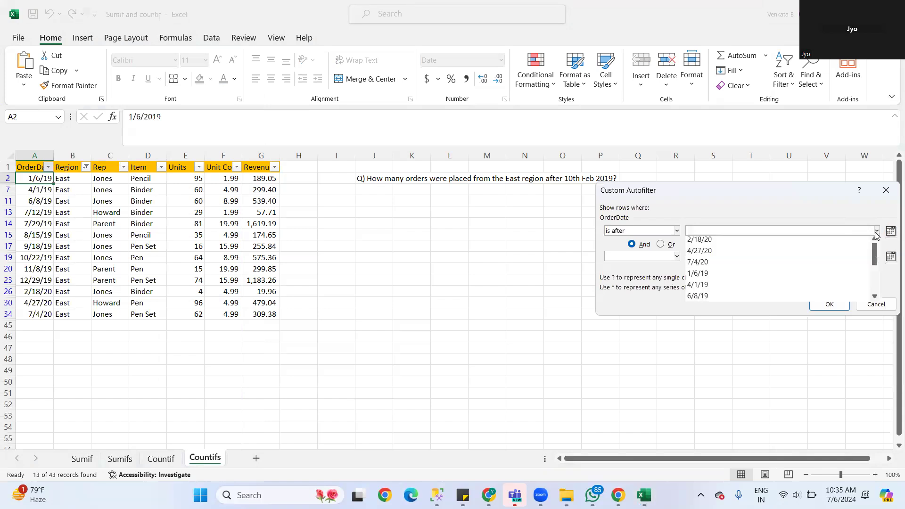
pyautogui.click(752, 224)
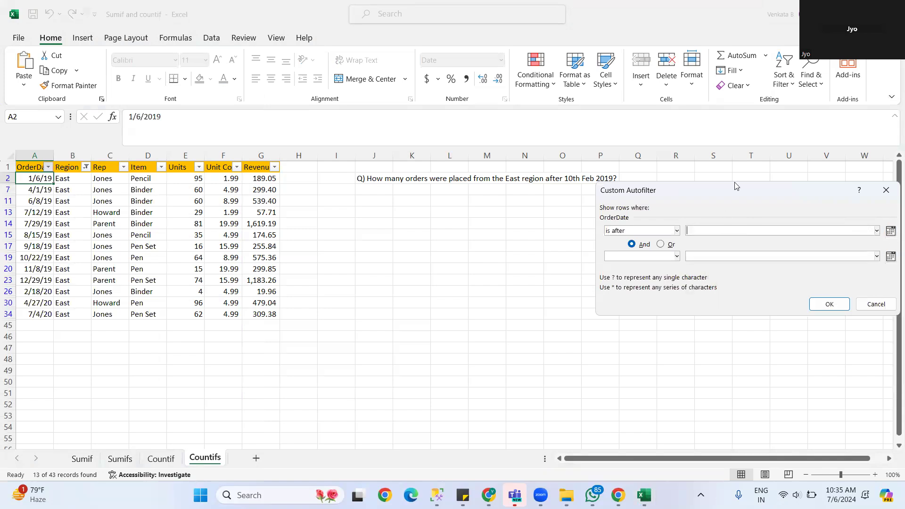
pyautogui.moveTo(738, 185); pyautogui.dragTo(375, 185)
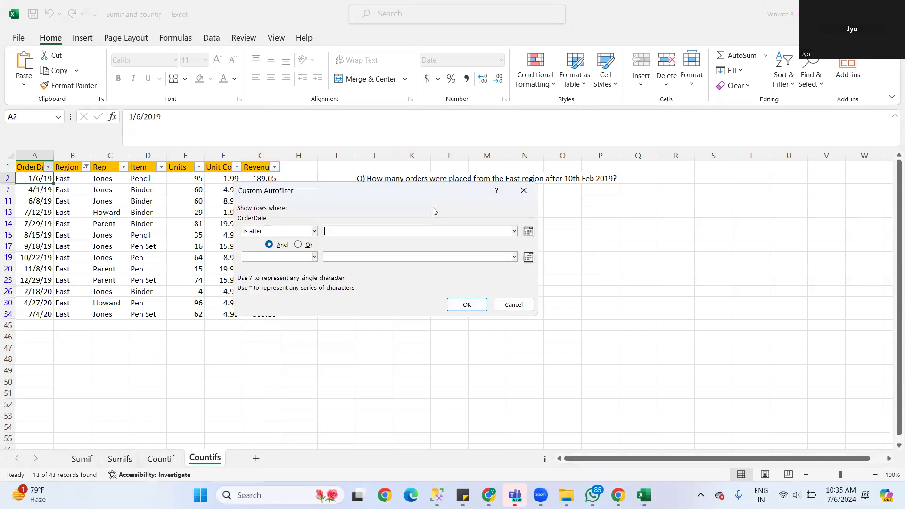
# Step: Apply a custom OrderDate filter that keeps only the East orders placed after the date given in the question
pyautogui.click(528, 231)
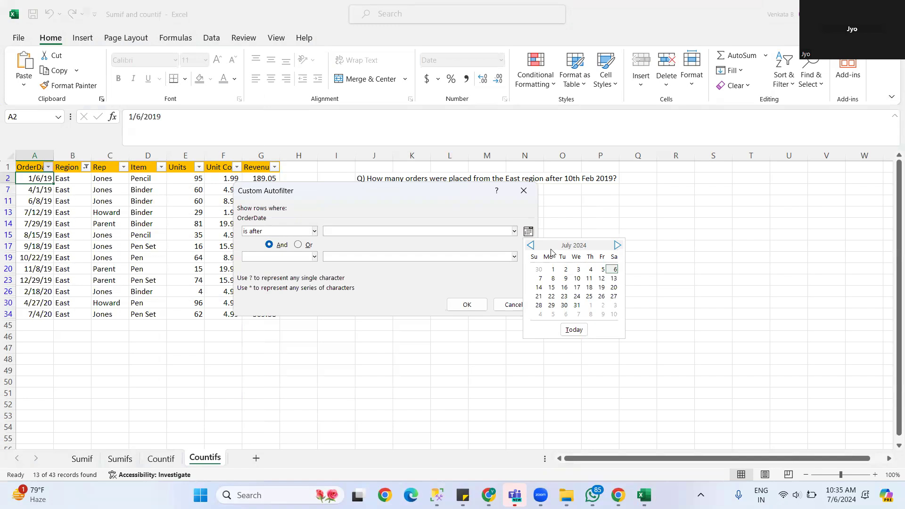
pyautogui.click(531, 245)
pyautogui.click(531, 245)
pyautogui.click(531, 245)
pyautogui.click(531, 245)
pyautogui.click(531, 245)
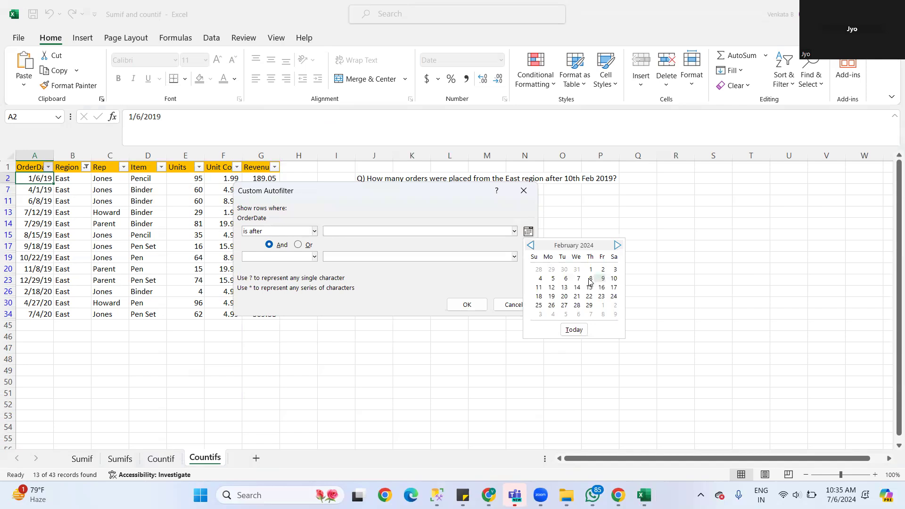
pyautogui.click(614, 270)
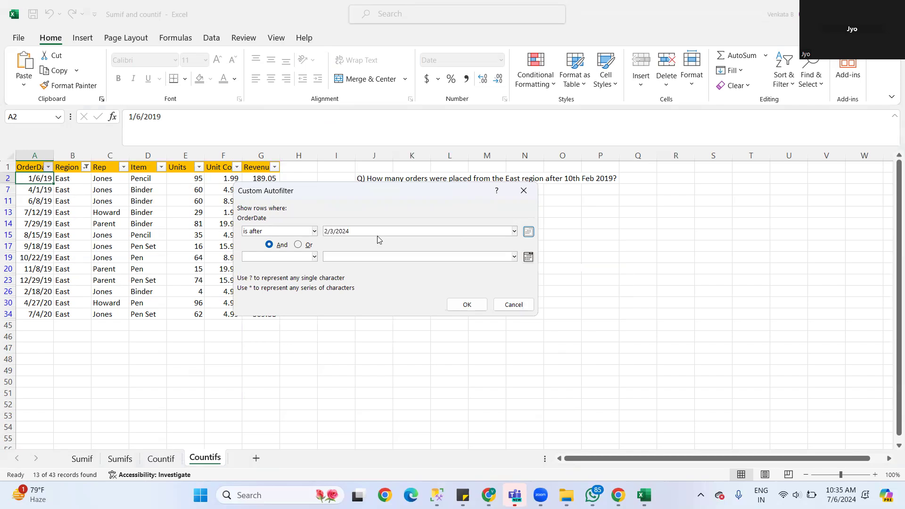
pyautogui.doubleClick(354, 231)
pyautogui.click(354, 231)
pyautogui.click(467, 305)
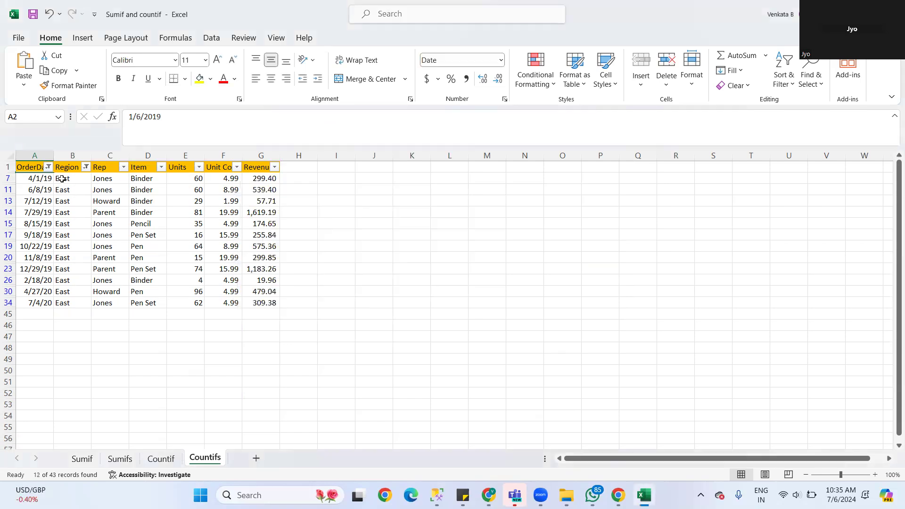
# Step: Select the filtered order dates to check their count, and clear the table's filters to compare with the COUNTIFS formula in K4
pyautogui.click(35, 178)
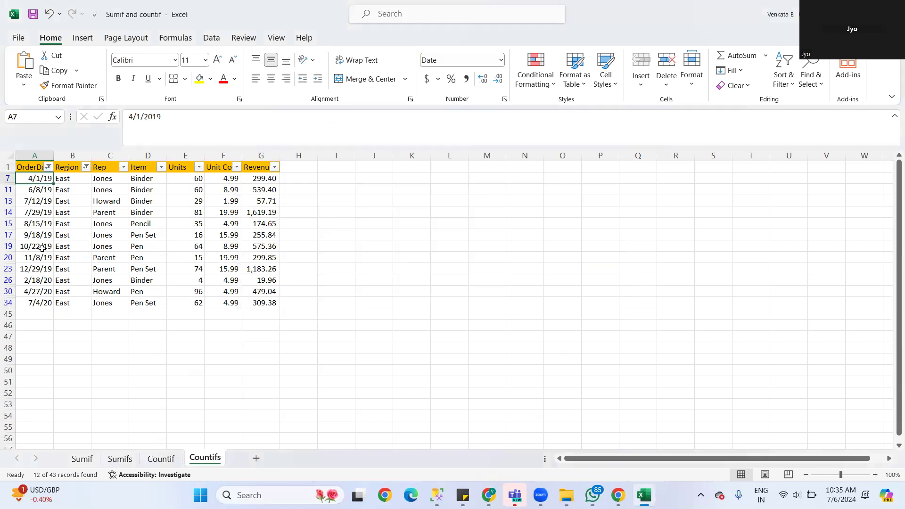
pyautogui.keyDown('shift'); pyautogui.click(36, 304); pyautogui.keyUp('shift')
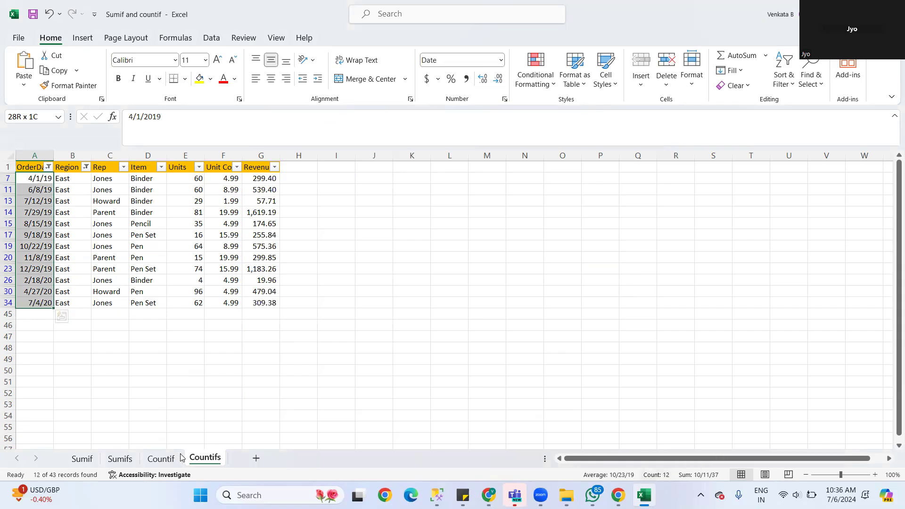
pyautogui.click(786, 84)
pyautogui.click(802, 173)
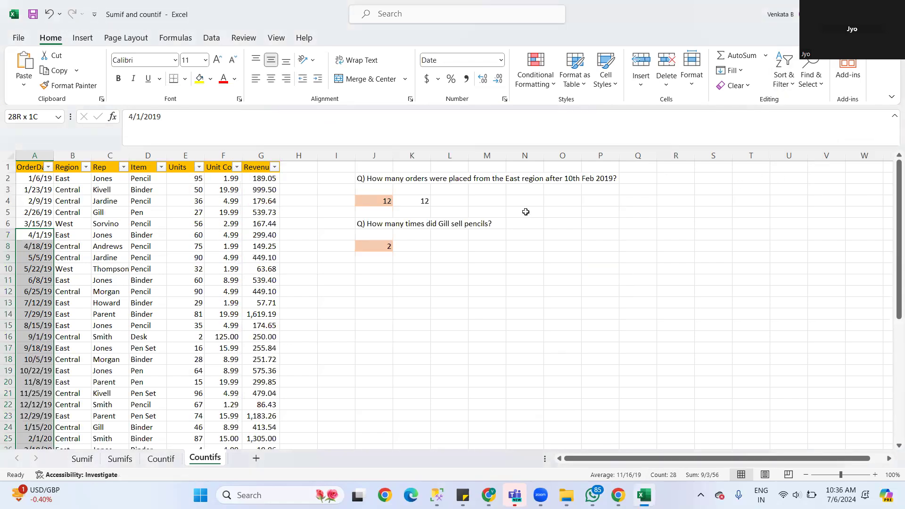
pyautogui.click(416, 201)
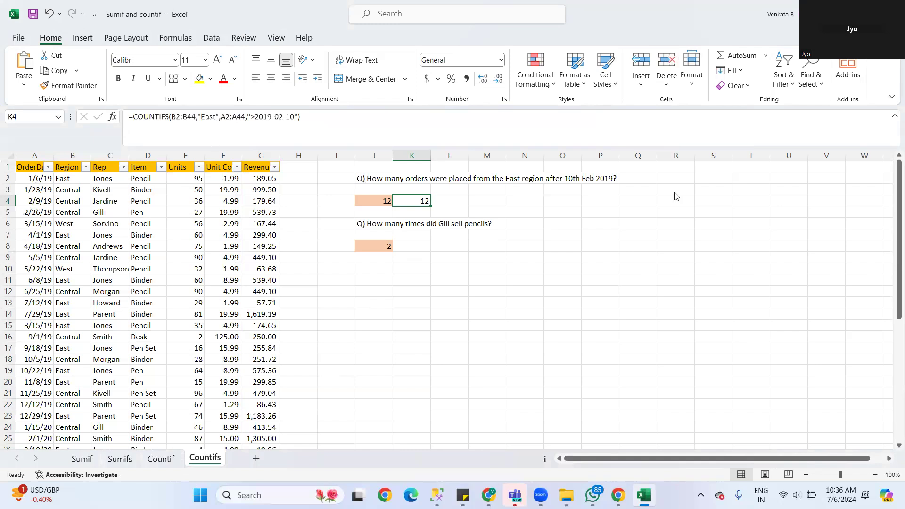
# Step: Close the Sumif and countif workbook without saving the changes
pyautogui.press('super+Down')
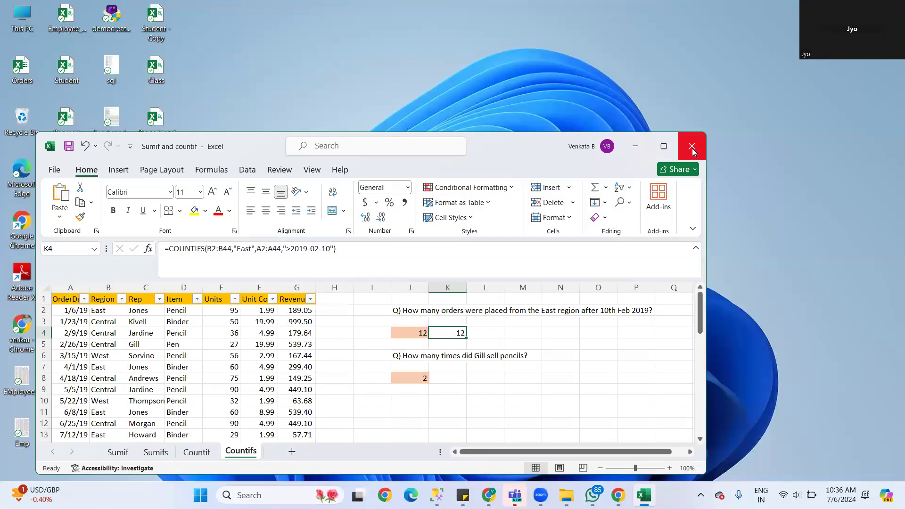
pyautogui.click(692, 147)
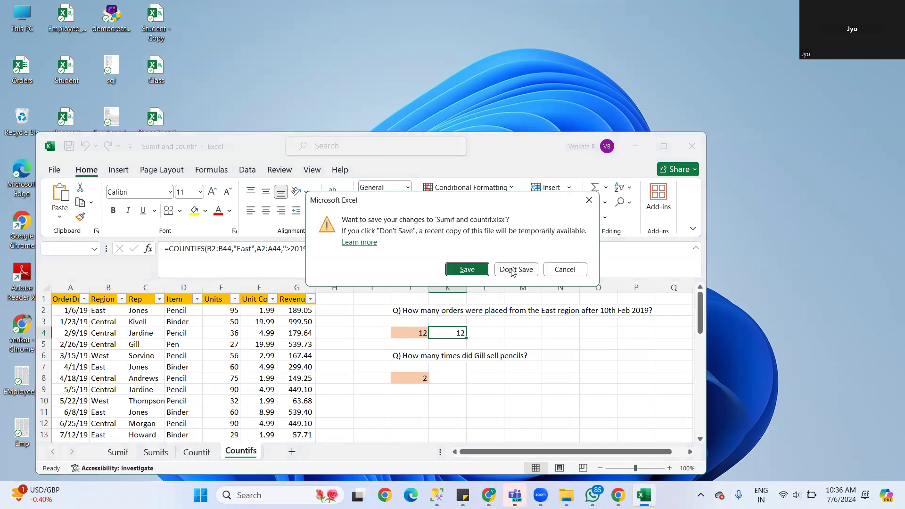
pyautogui.click(514, 269)
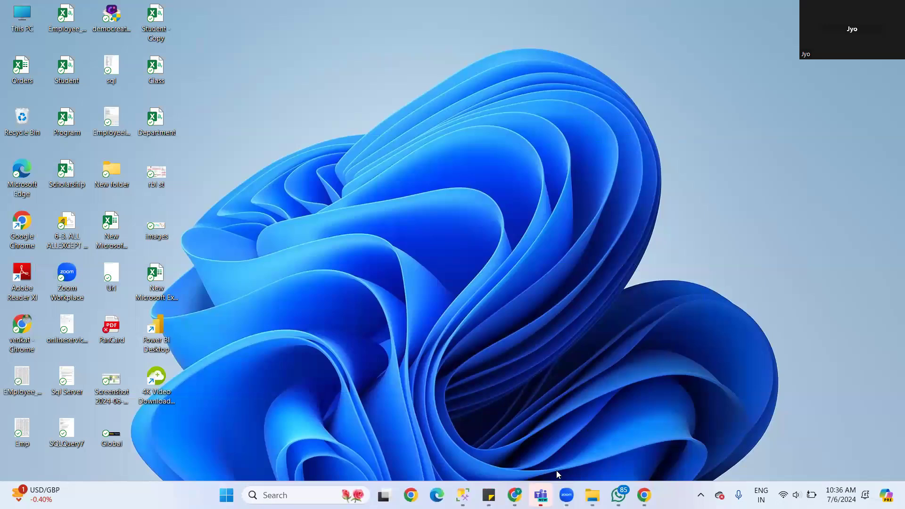
# Step: Open the Conditional formatitng workbook from the EXCEL folder and dismiss the Office activation wizard
pyautogui.click(593, 496)
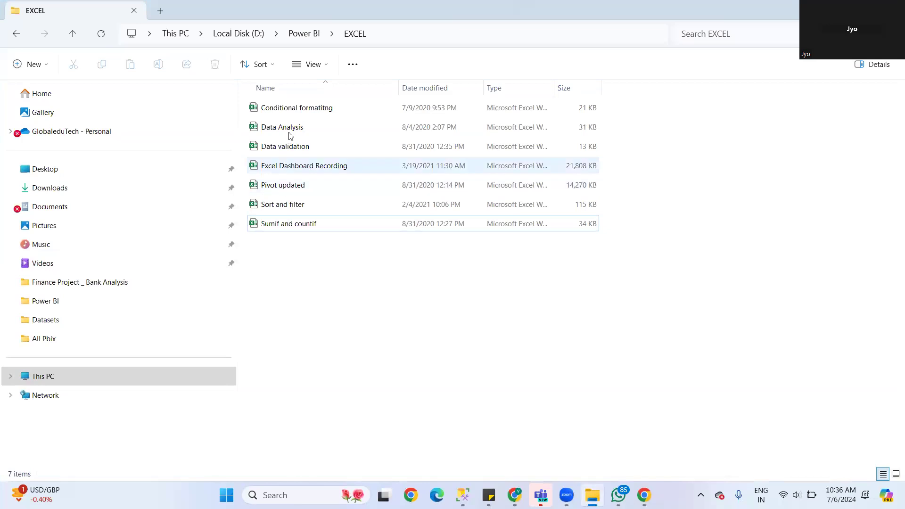
pyautogui.doubleClick(301, 108)
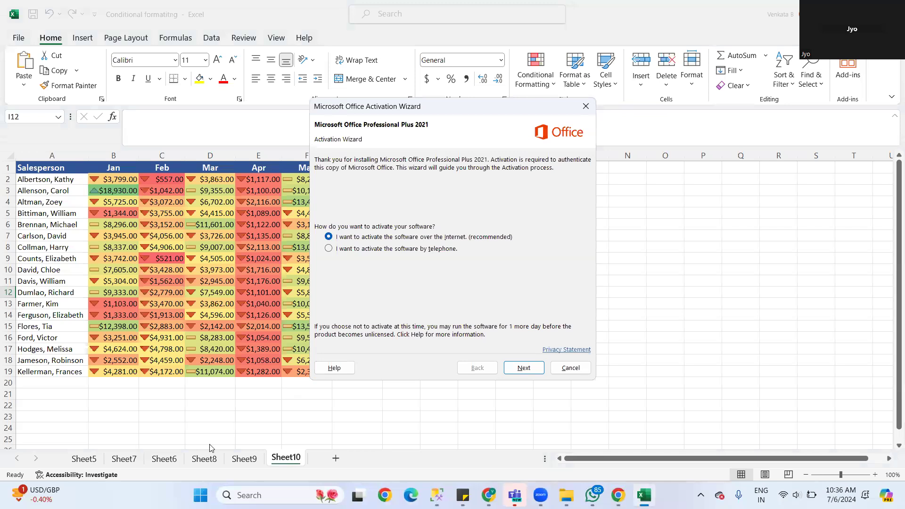
pyautogui.click(566, 368)
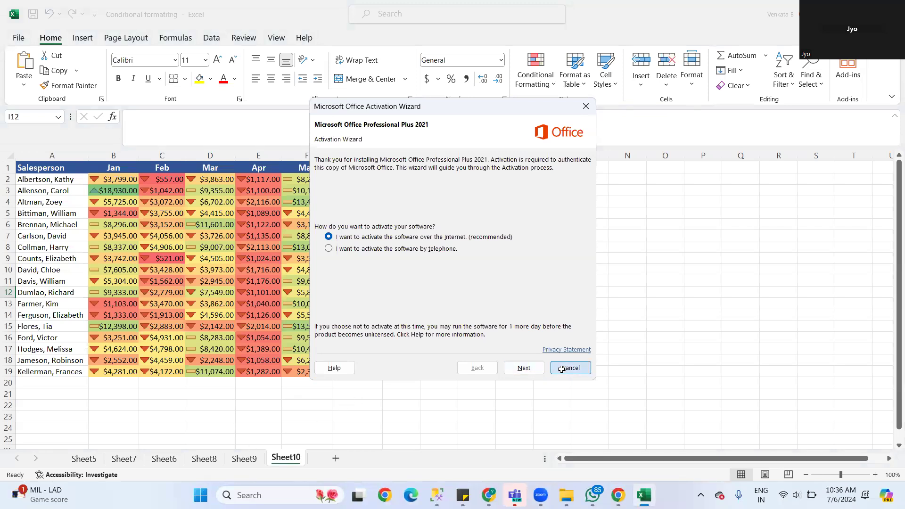
# Step: Review the question in J6 of Sheet5 and examine the Highlight Cells Rules available under conditional formatting
pyautogui.click(91, 461)
pyautogui.scroll(-2, 247, 349)
pyautogui.scroll(2, 521, 324)
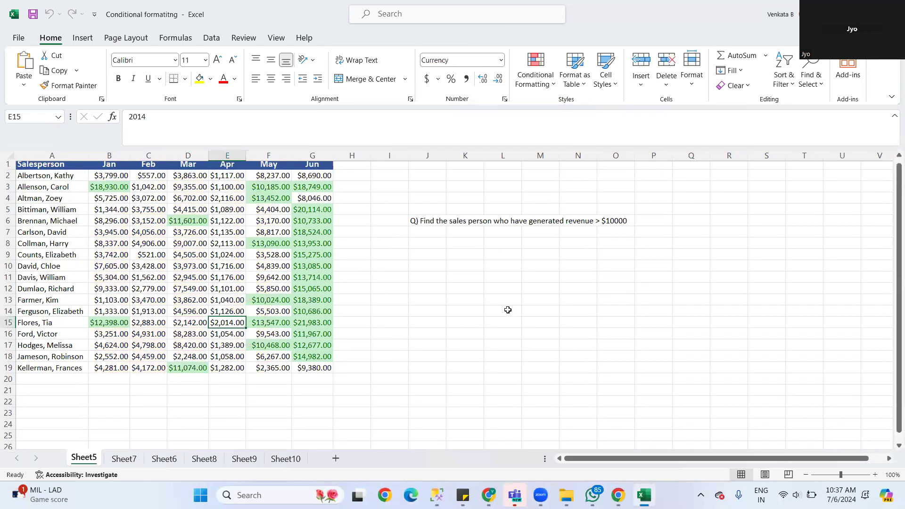
pyautogui.click(429, 226)
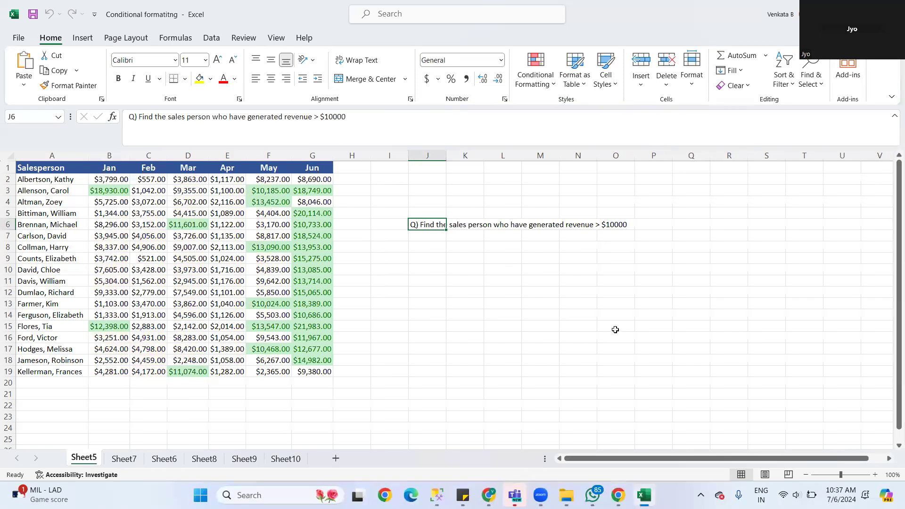
pyautogui.click(554, 88)
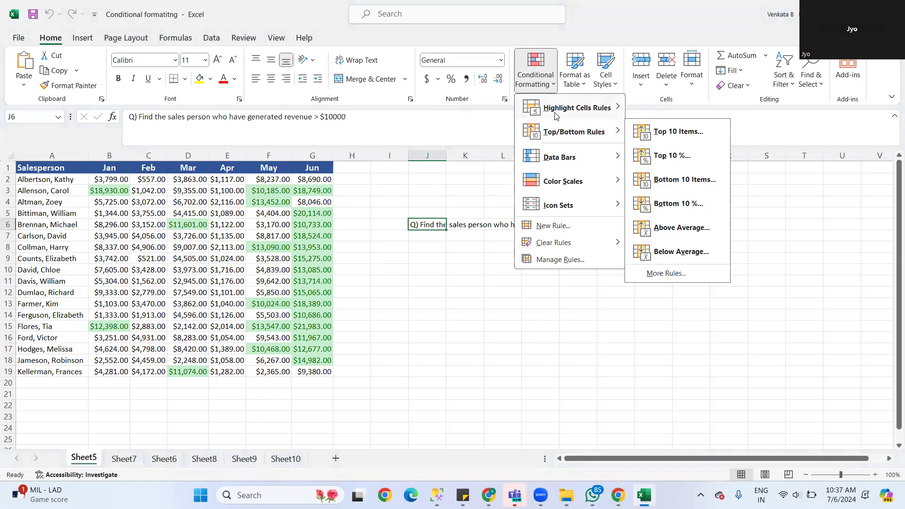
pyautogui.moveTo(558, 111)
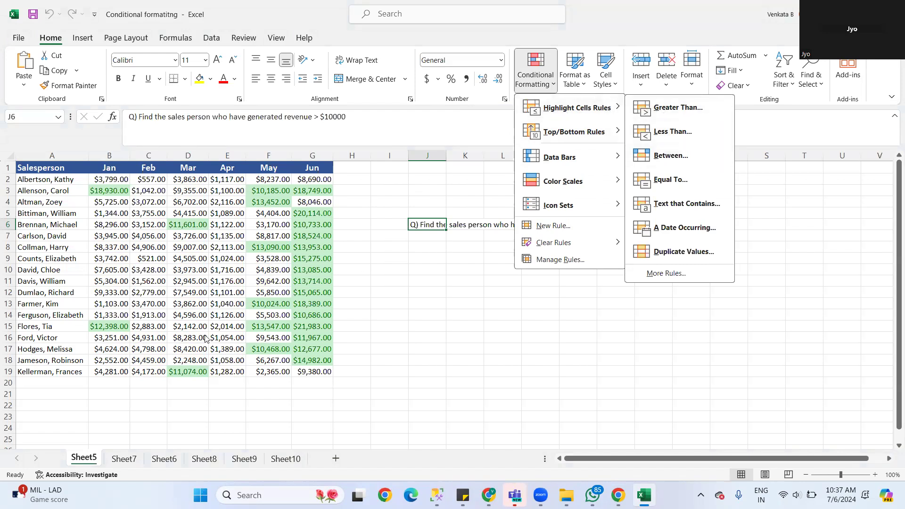
# Step: Create a copy of Sheet5 placed before the original sheet
pyautogui.rightClick(87, 461)
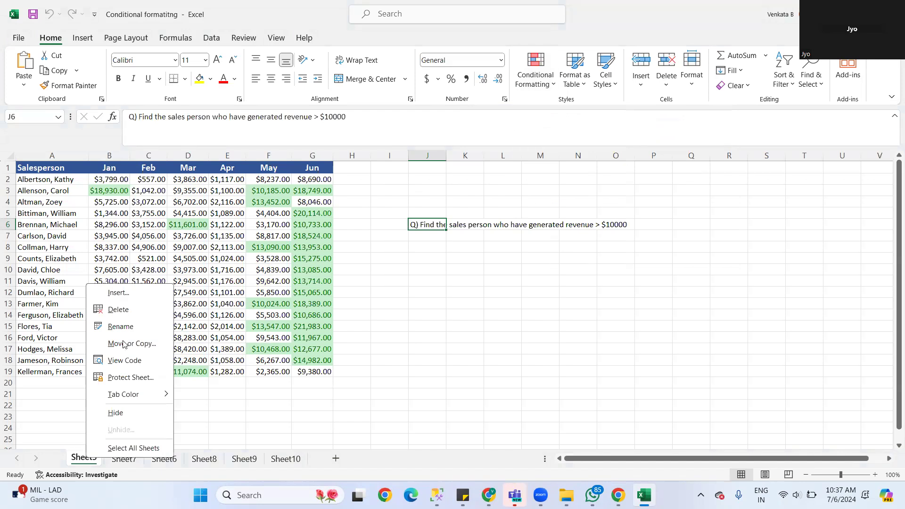
pyautogui.click(138, 344)
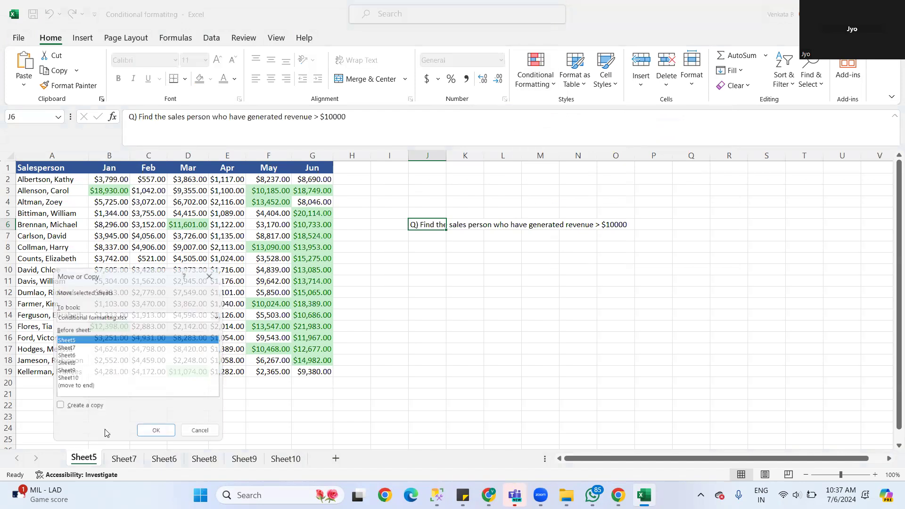
pyautogui.hotkey('alt', 'c')
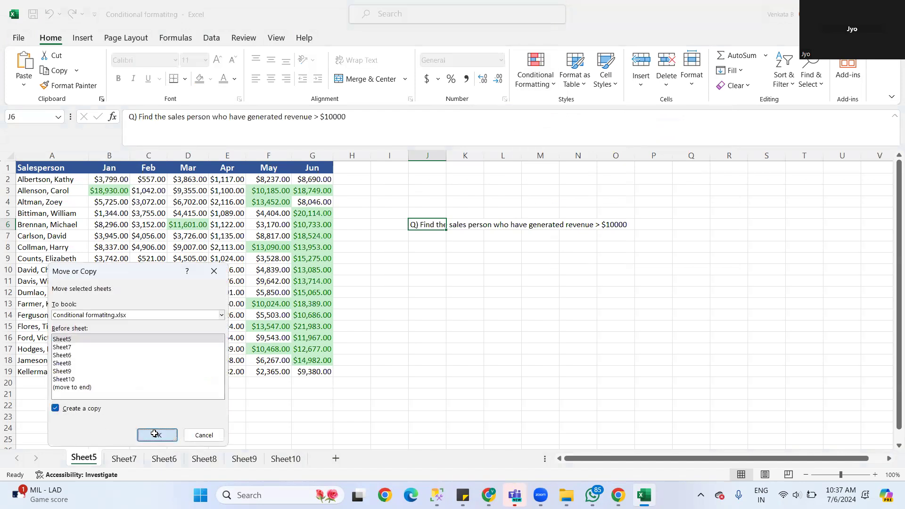
pyautogui.click(156, 434)
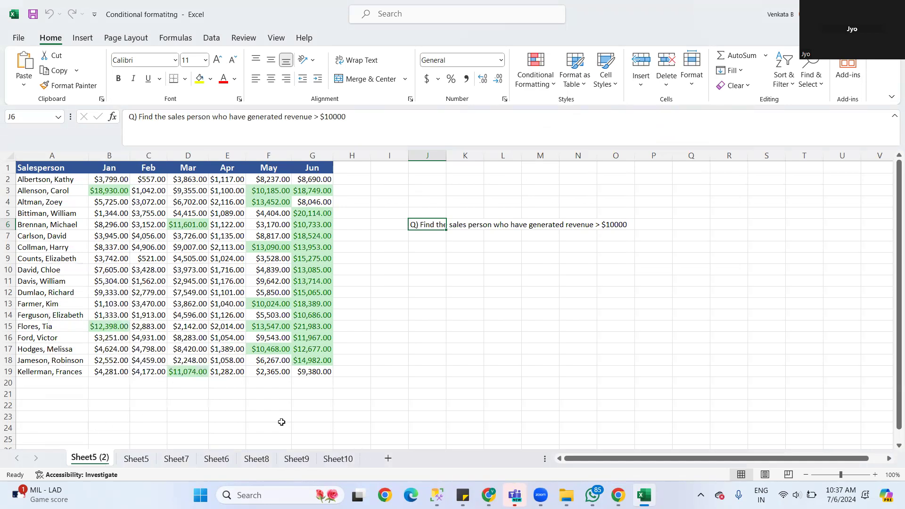
pyautogui.click(143, 418)
pyautogui.click(444, 348)
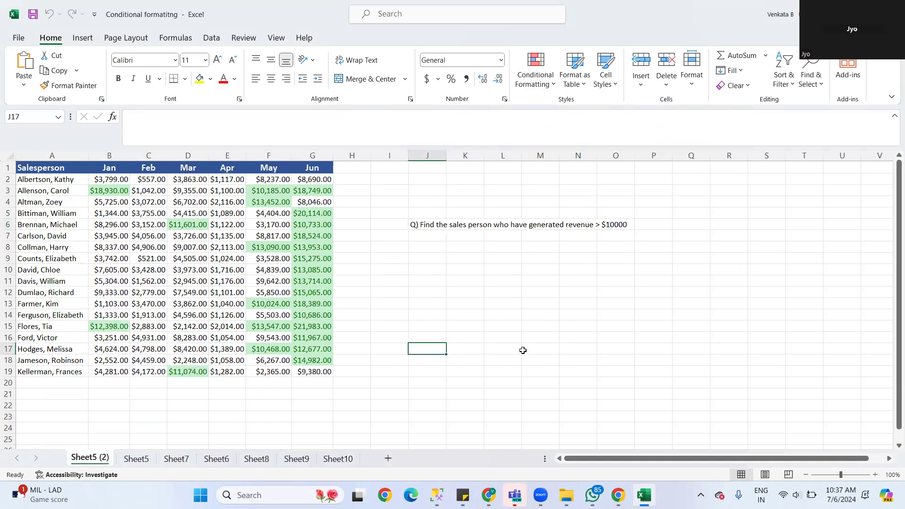
# Step: Try copying the blank format of cell J11 onto the monthly revenue values in B2:G19, and undo it
pyautogui.click(438, 282)
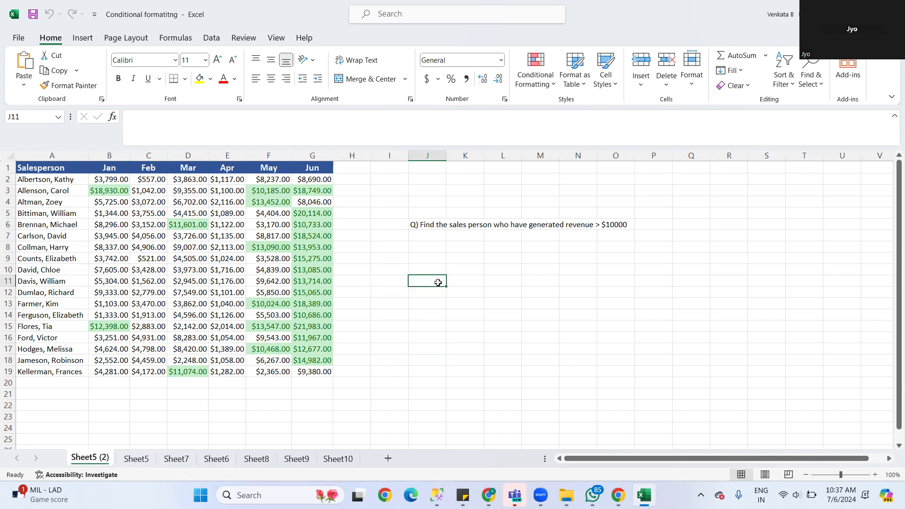
pyautogui.click(70, 85)
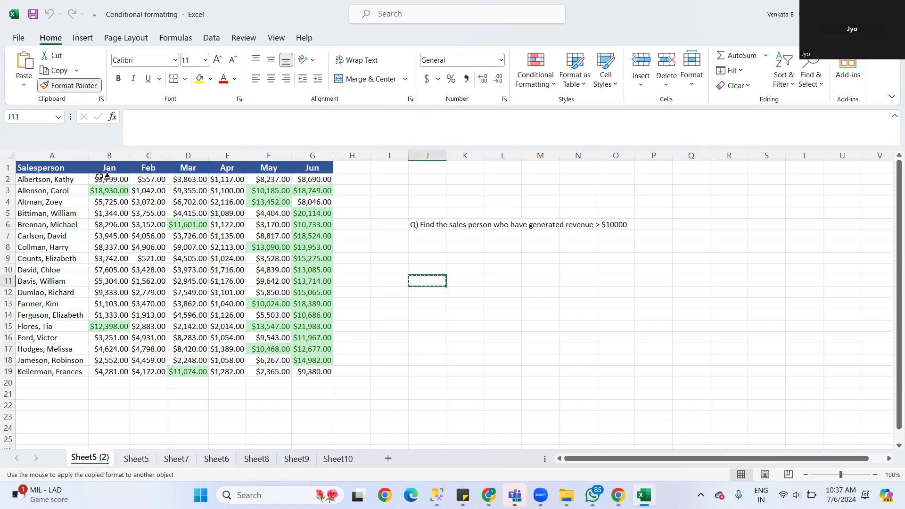
pyautogui.moveTo(109, 180); pyautogui.dragTo(321, 372)
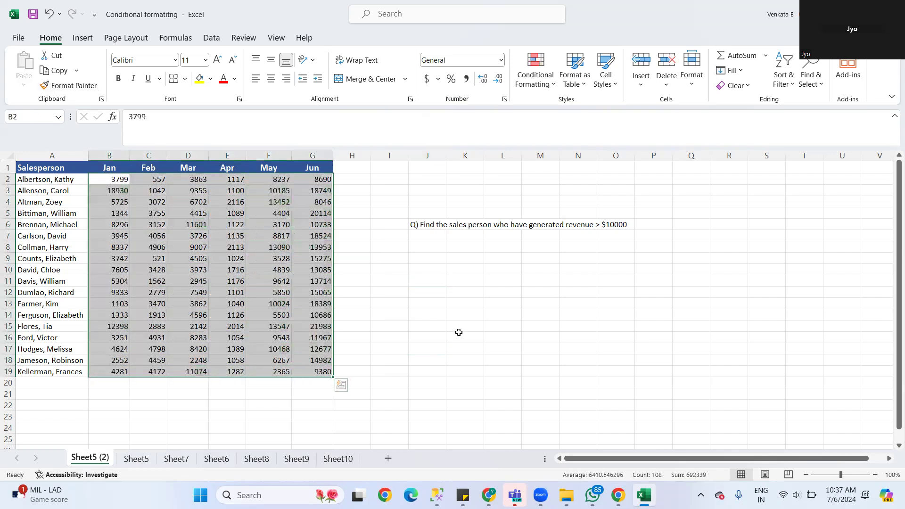
pyautogui.hotkey('ctrl', 'z')
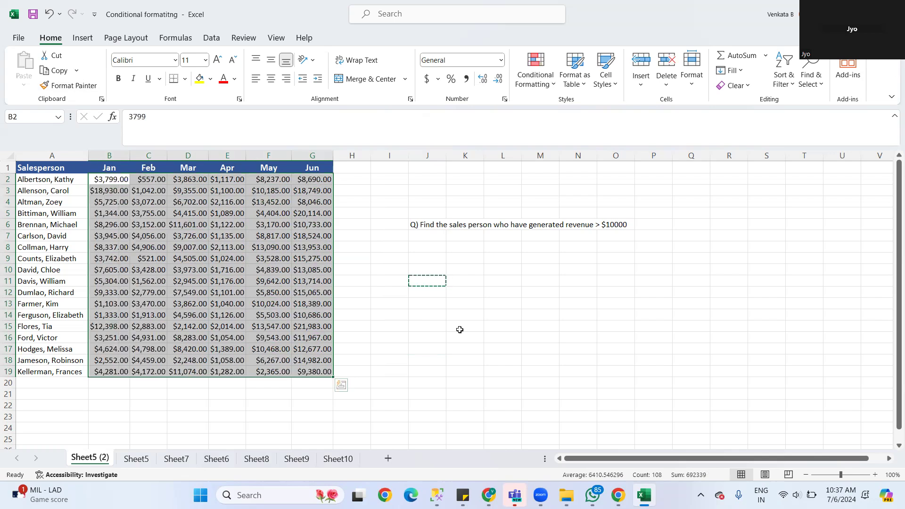
pyautogui.click(419, 290)
pyautogui.click(110, 178)
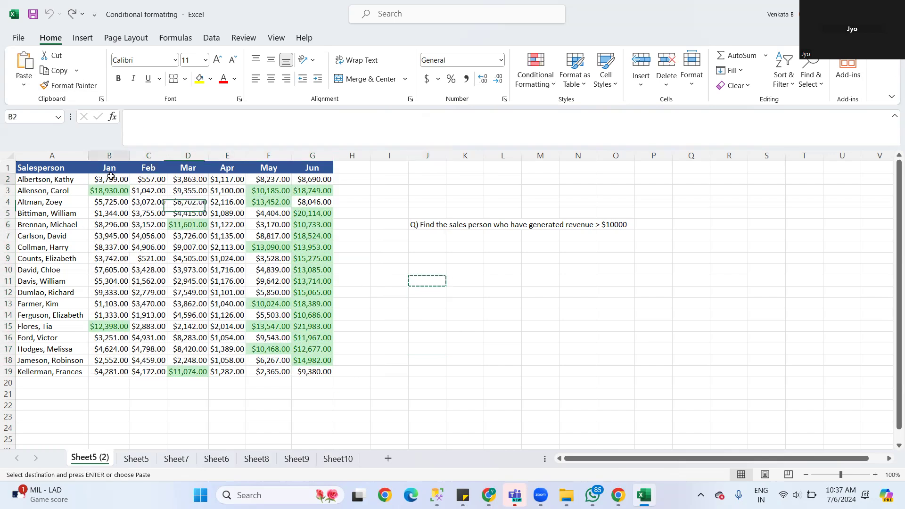
pyautogui.click(65, 87)
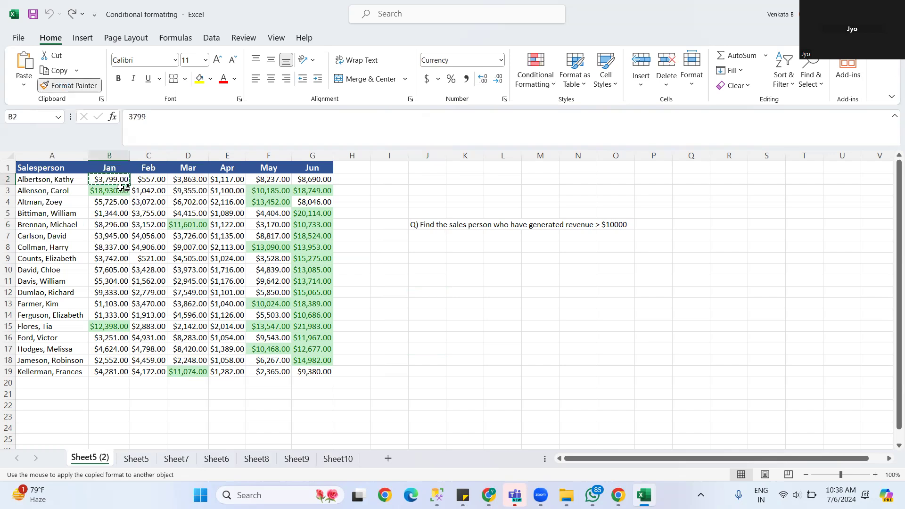
pyautogui.press('Escape')
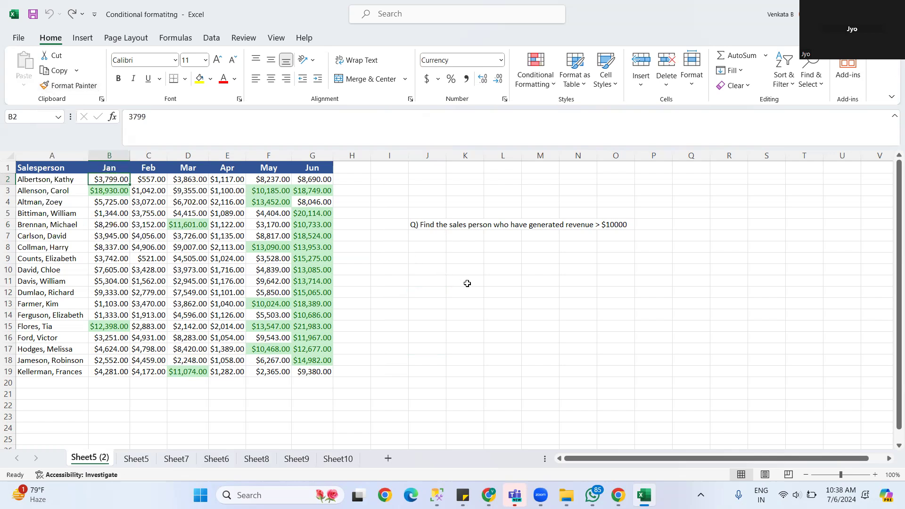
pyautogui.click(468, 283)
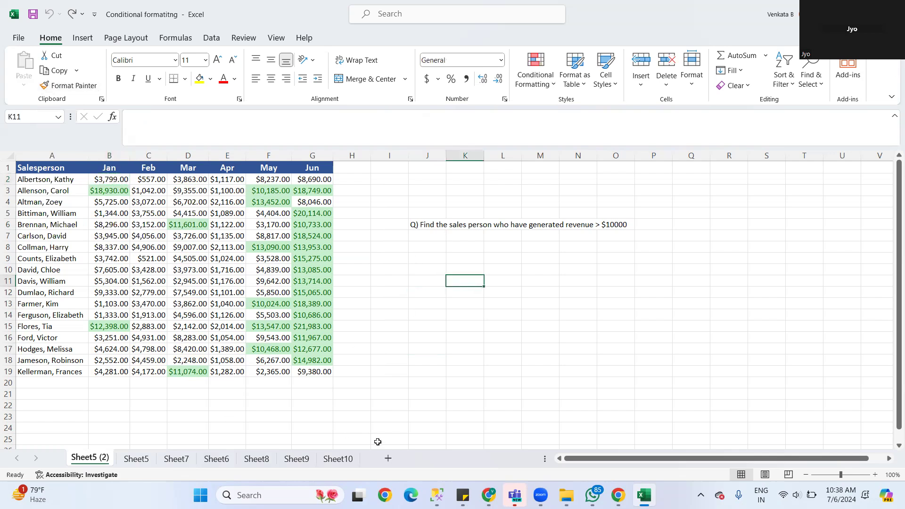
# Step: Delete the copied sheet Sheet5 (2) permanently from the workbook
pyautogui.rightClick(87, 466)
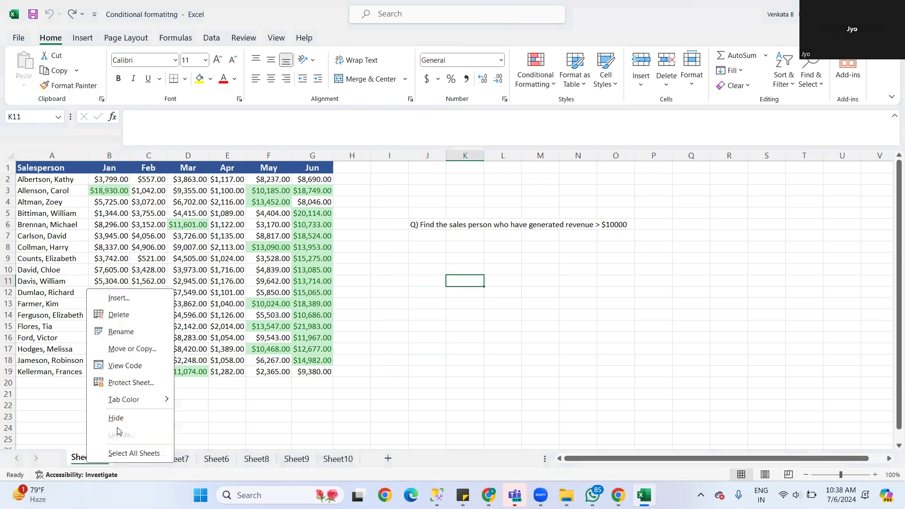
pyautogui.click(111, 315)
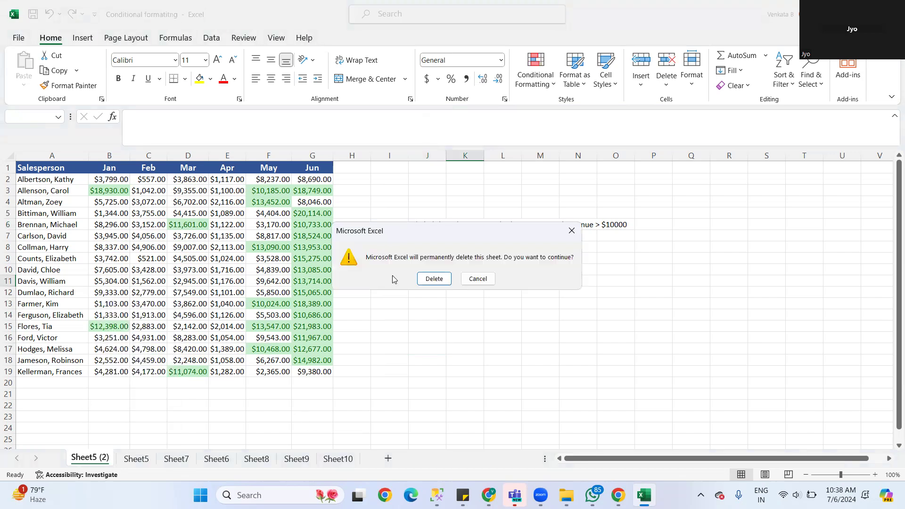
pyautogui.click(431, 278)
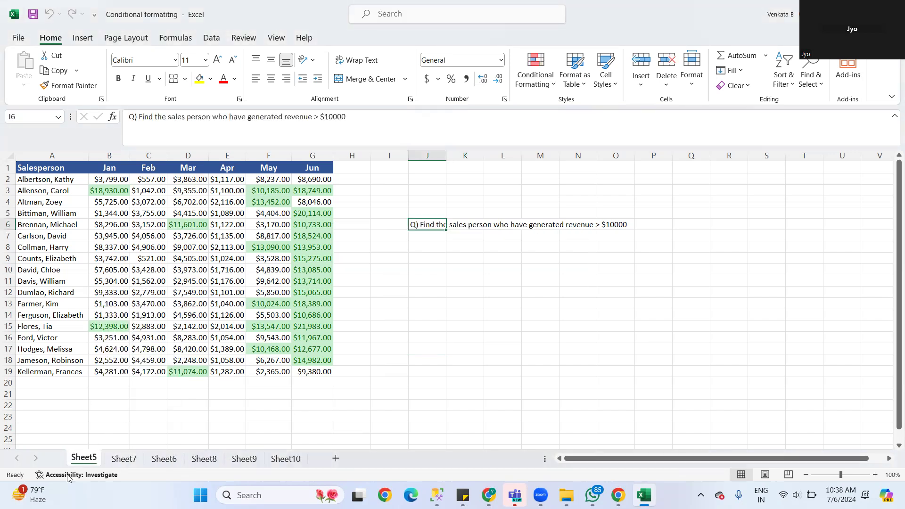
pyautogui.click(183, 414)
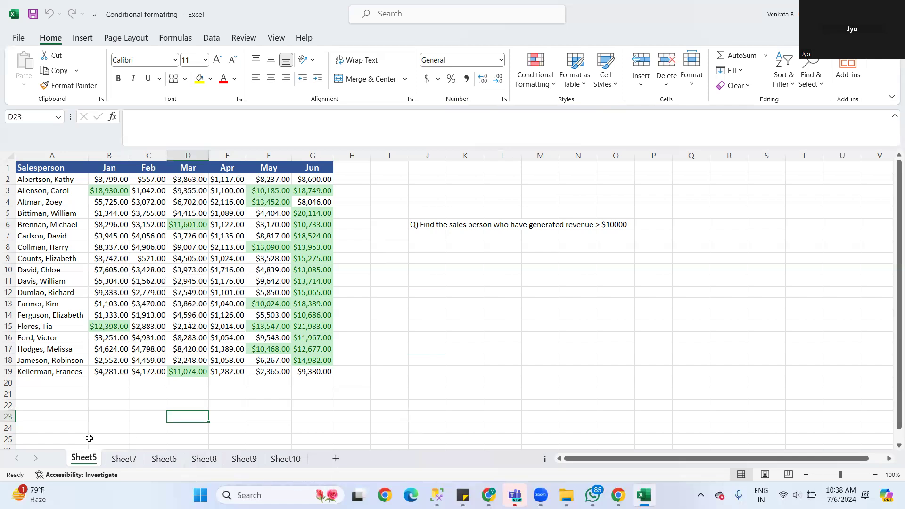
# Step: Create a copy of Sheet5 placed before the original sheet in the same workbook
pyautogui.rightClick(82, 460)
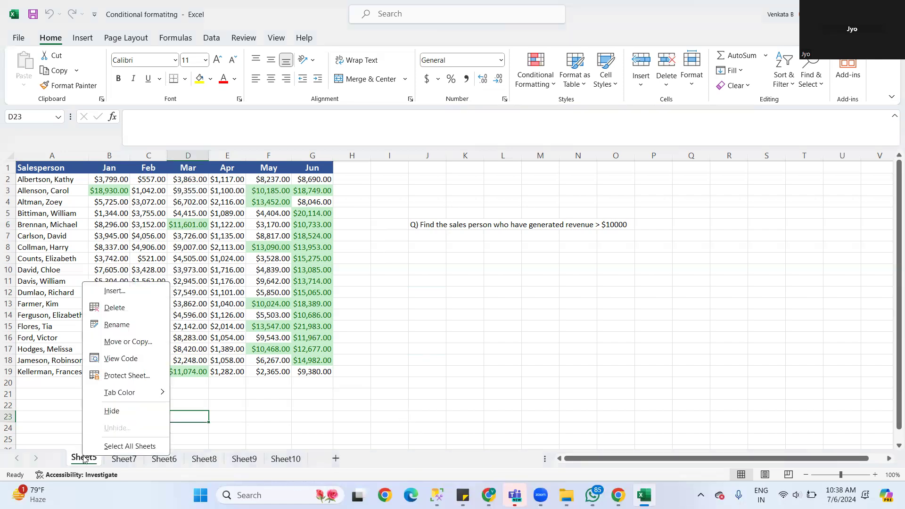
pyautogui.click(125, 341)
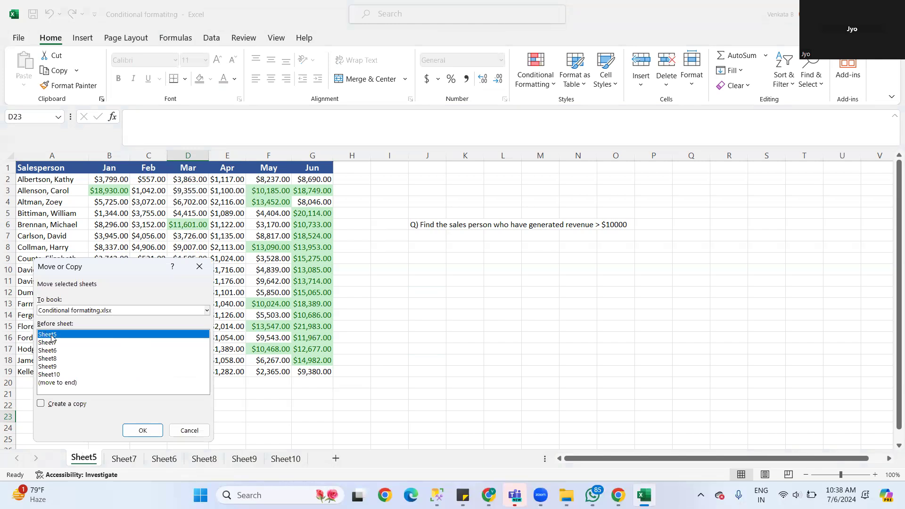
pyautogui.click(41, 406)
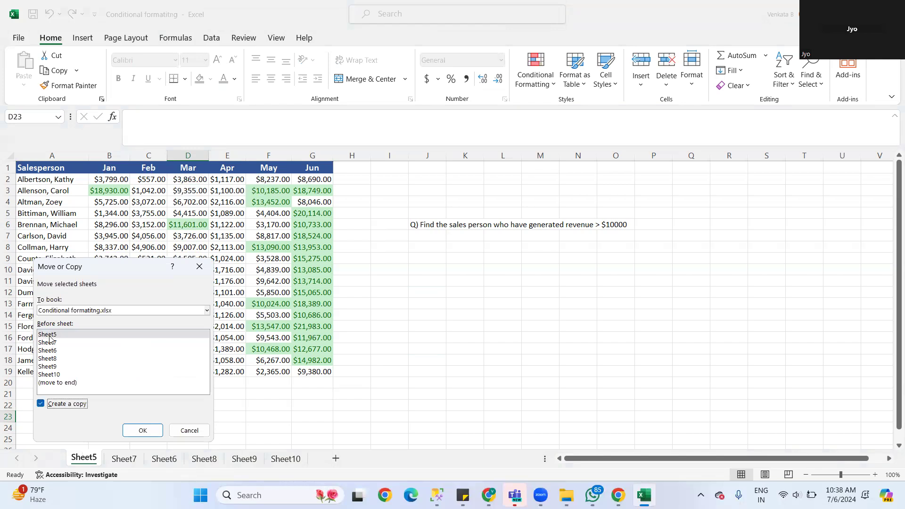
pyautogui.click(143, 432)
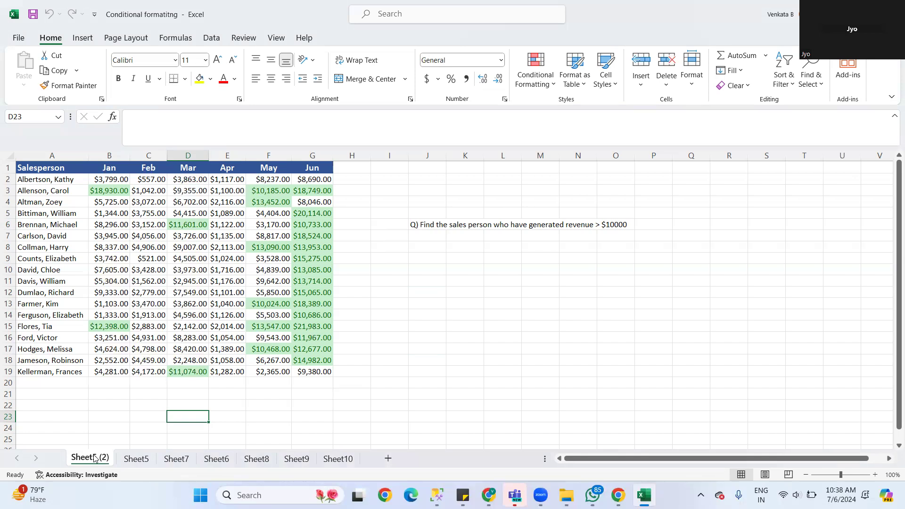
# Step: Return to the original Sheet5 and make a second copy of it, placed directly before Sheet5
pyautogui.click(146, 464)
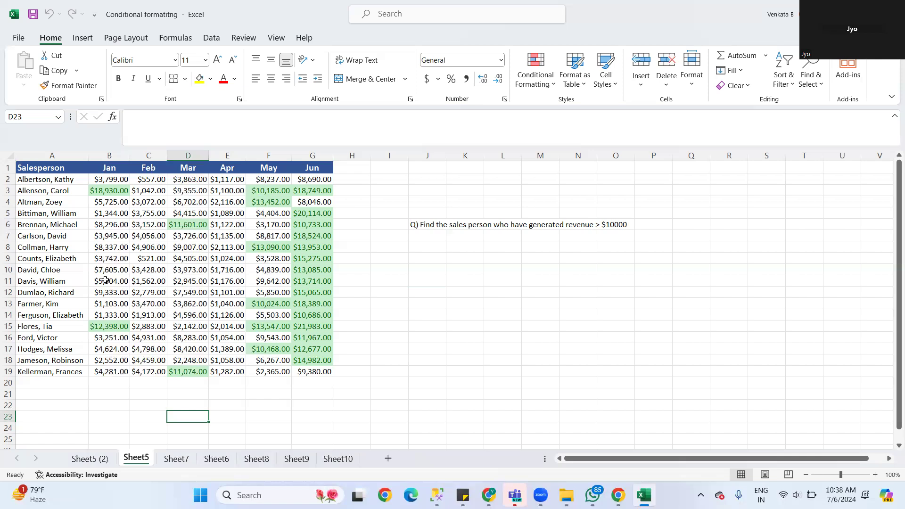
pyautogui.rightClick(138, 458)
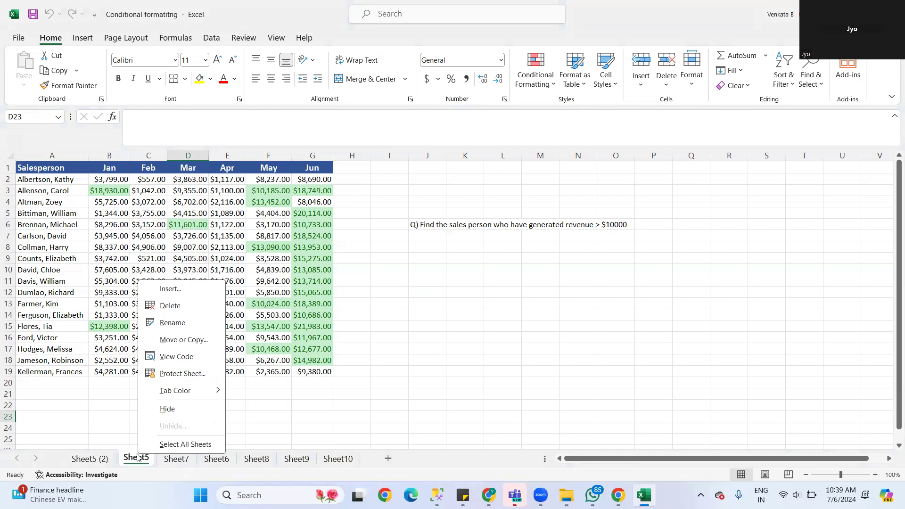
pyautogui.click(197, 340)
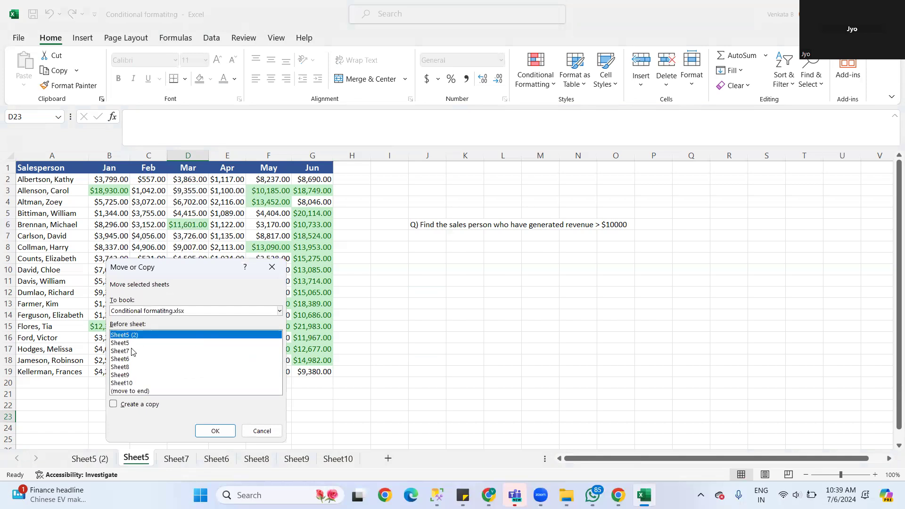
pyautogui.click(124, 343)
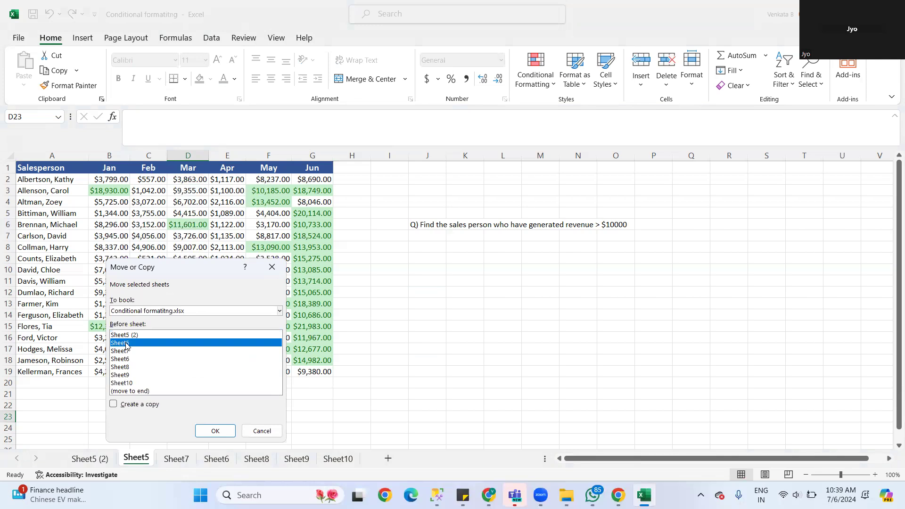
pyautogui.click(115, 405)
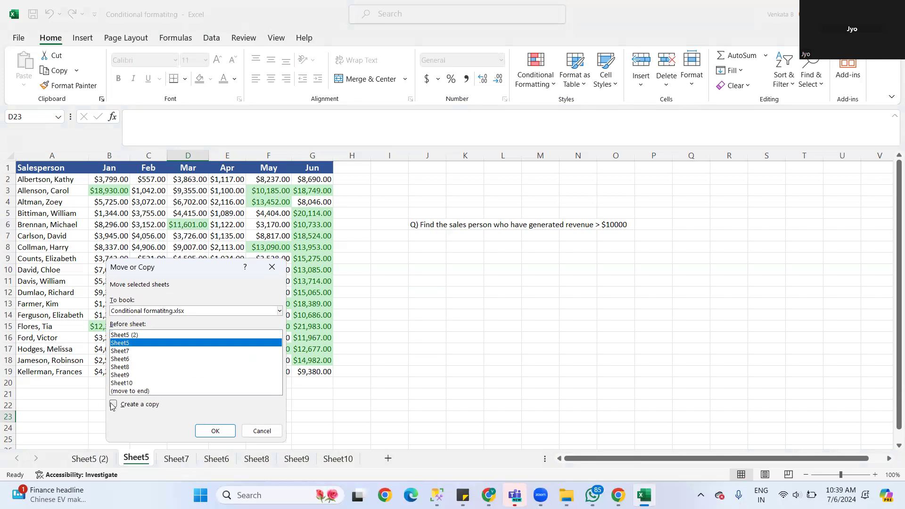
pyautogui.click(215, 431)
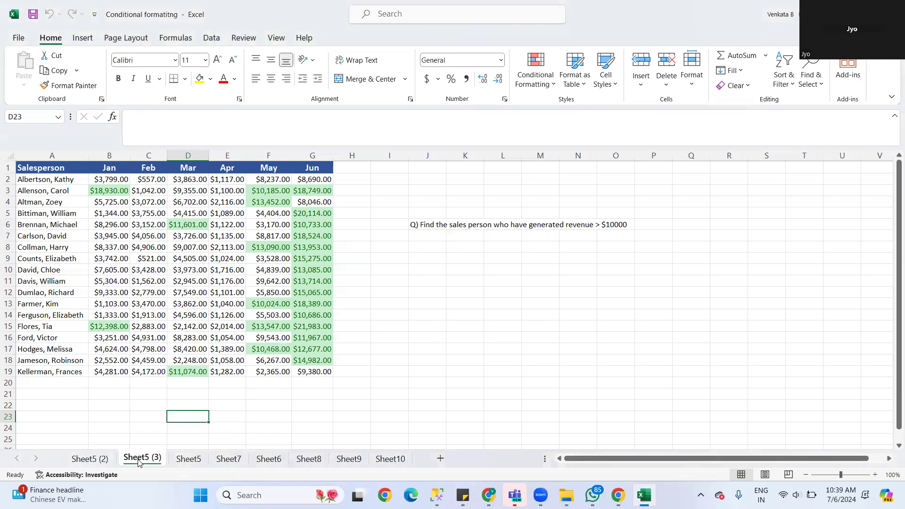
# Step: Delete the extra copy Sheet5 (3) permanently from the workbook
pyautogui.rightClick(139, 463)
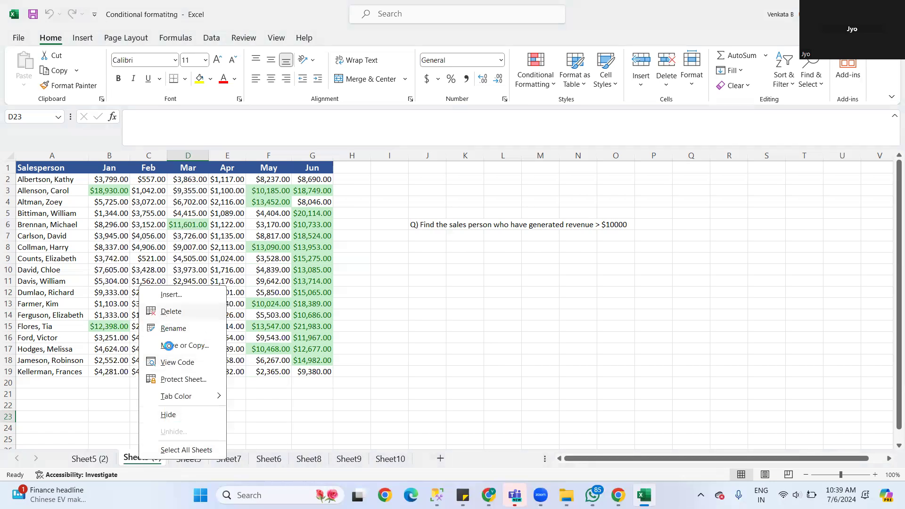
pyautogui.click(170, 312)
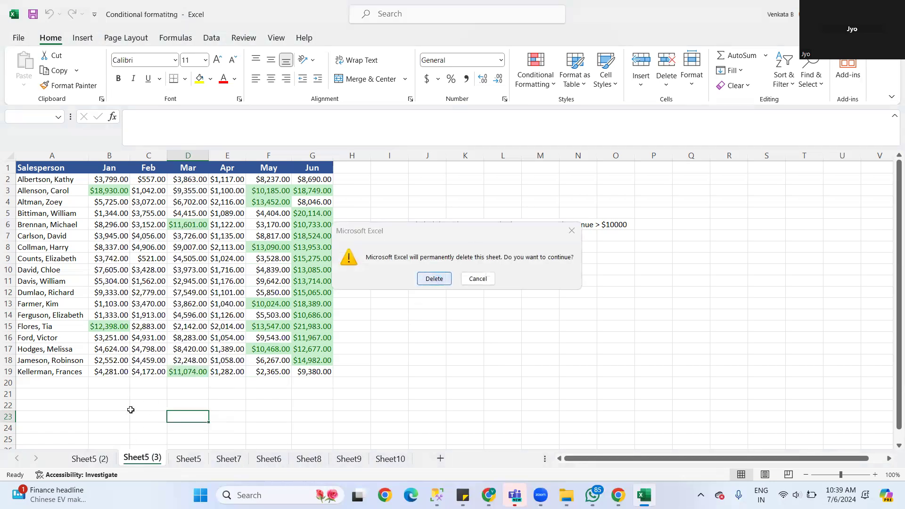
pyautogui.press('Return')
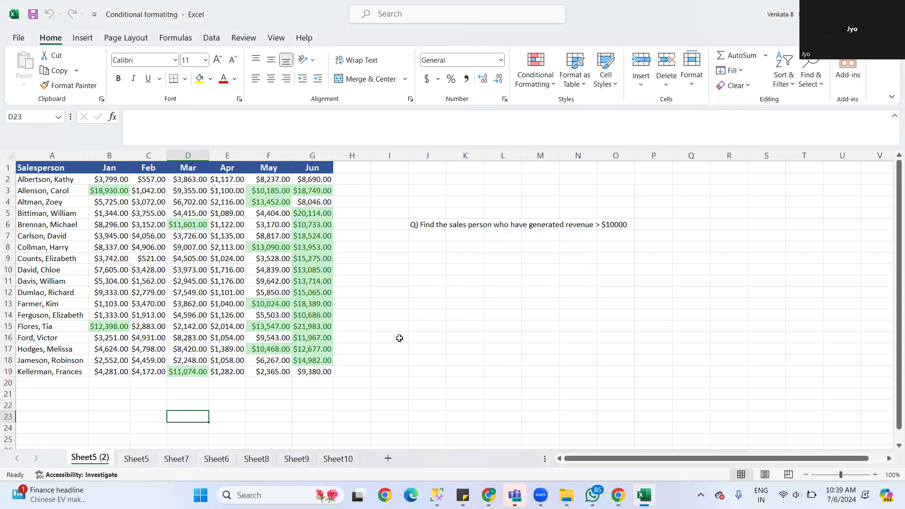
# Step: Try to copy the format of cell B2 onto the revenue values in B3:G19 of Sheet5 (2)
pyautogui.click(108, 180)
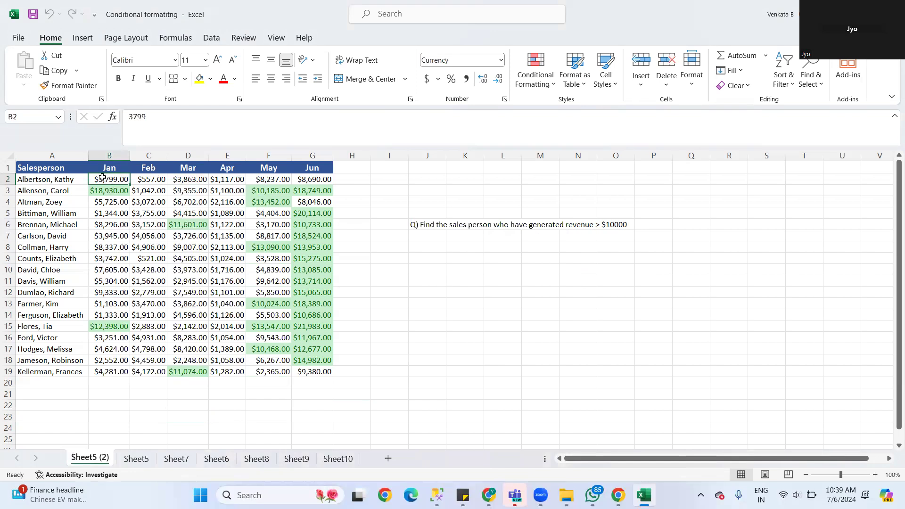
pyautogui.click(71, 86)
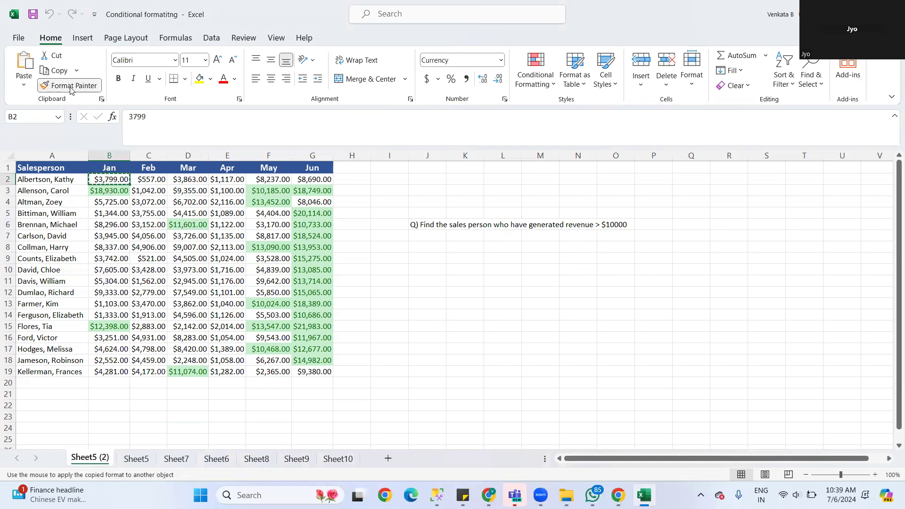
pyautogui.click(108, 194)
pyautogui.moveTo(109, 206)
pyautogui.mouseDown()
pyautogui.moveTo(208, 265)
pyautogui.moveTo(322, 372)
pyautogui.mouseUp()
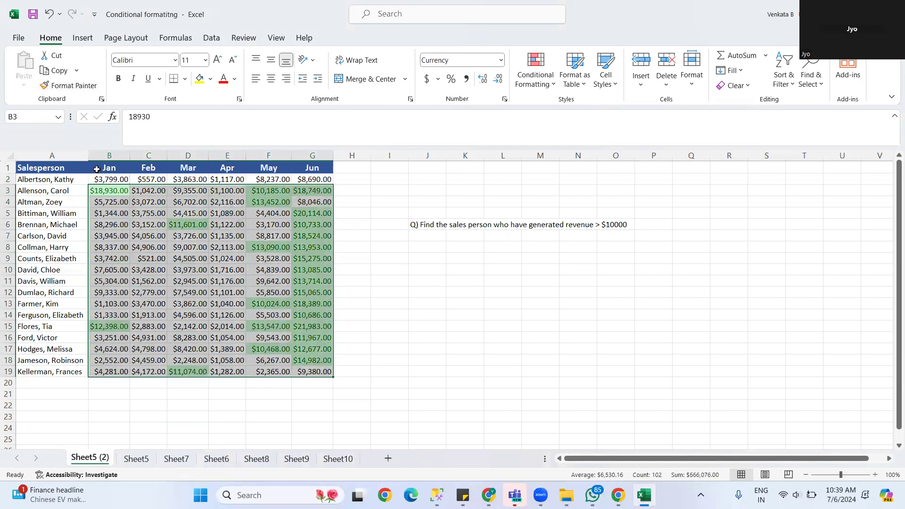
pyautogui.click(107, 178)
pyautogui.click(60, 86)
pyautogui.click(106, 191)
pyautogui.click(122, 179)
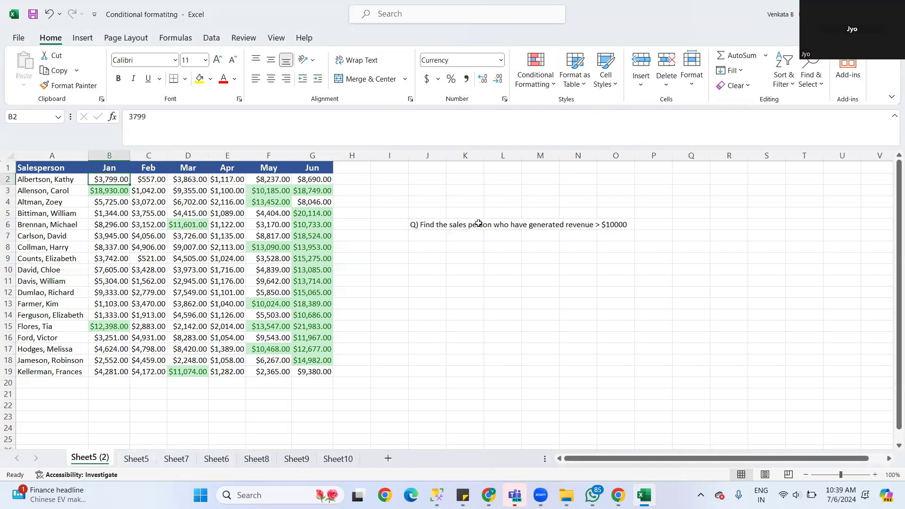
# Step: Check the conditional formatting rule applied to cell B2, and clear the rules from the entire Sheet5 (2)
pyautogui.click(536, 76)
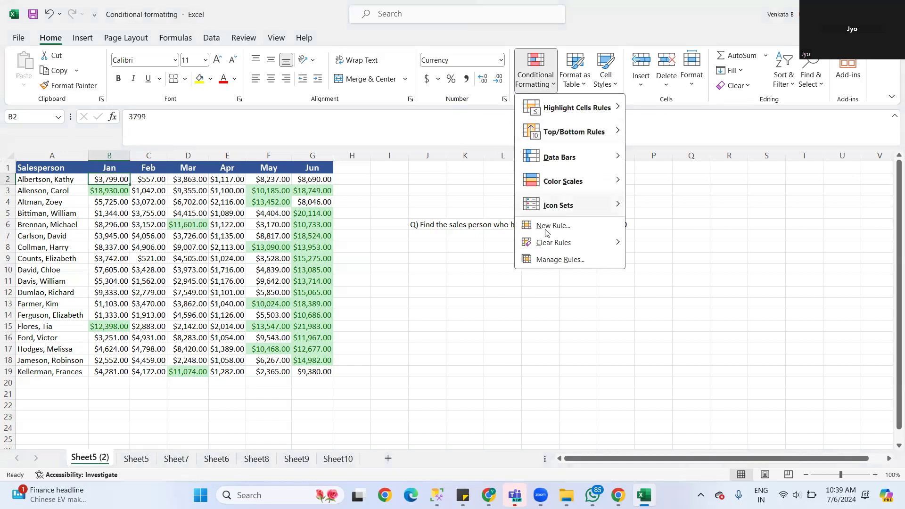
pyautogui.click(542, 260)
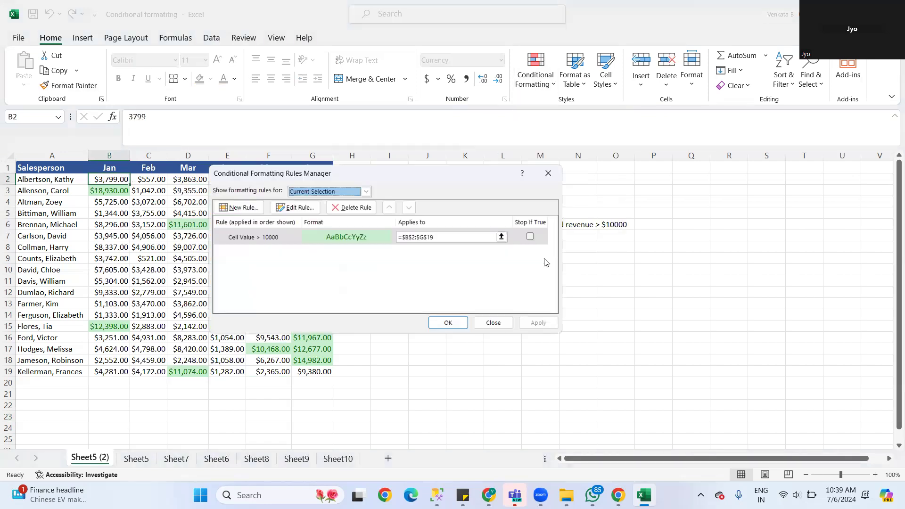
pyautogui.click(496, 325)
pyautogui.click(536, 78)
pyautogui.moveTo(589, 242)
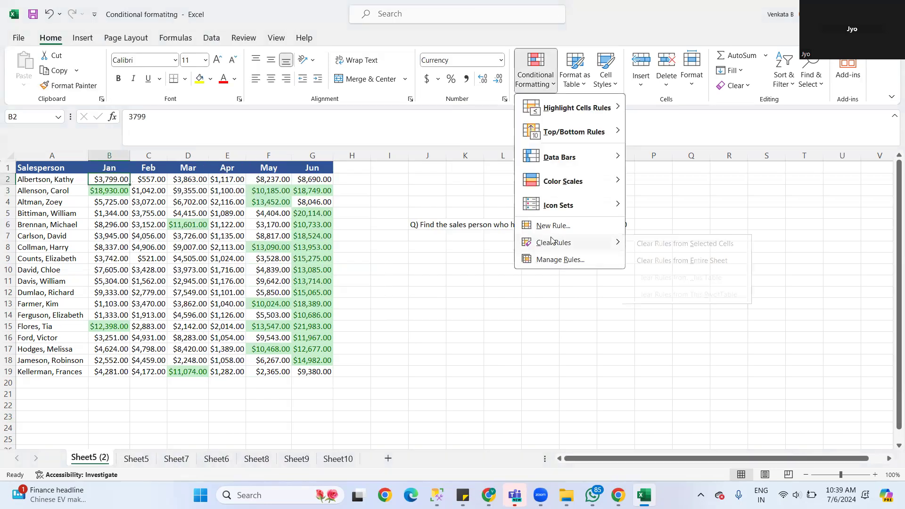
pyautogui.click(674, 262)
pyautogui.click(685, 303)
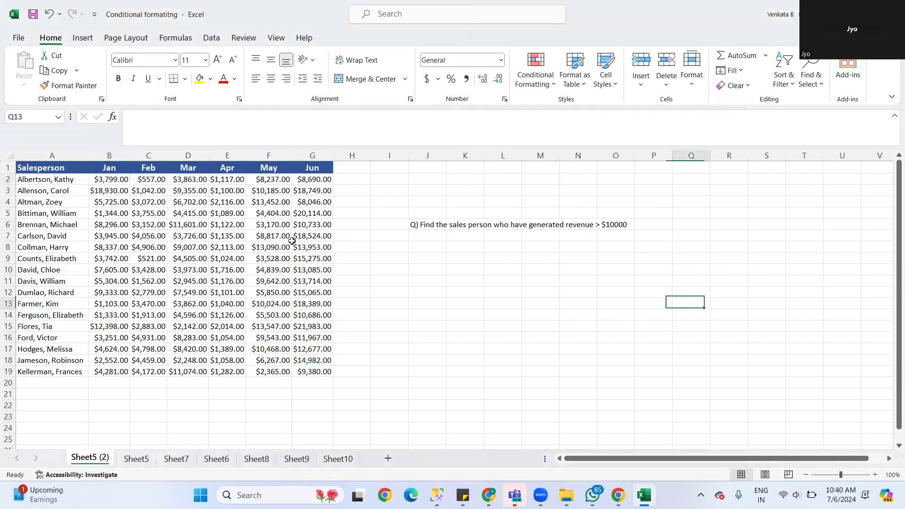
pyautogui.click(537, 79)
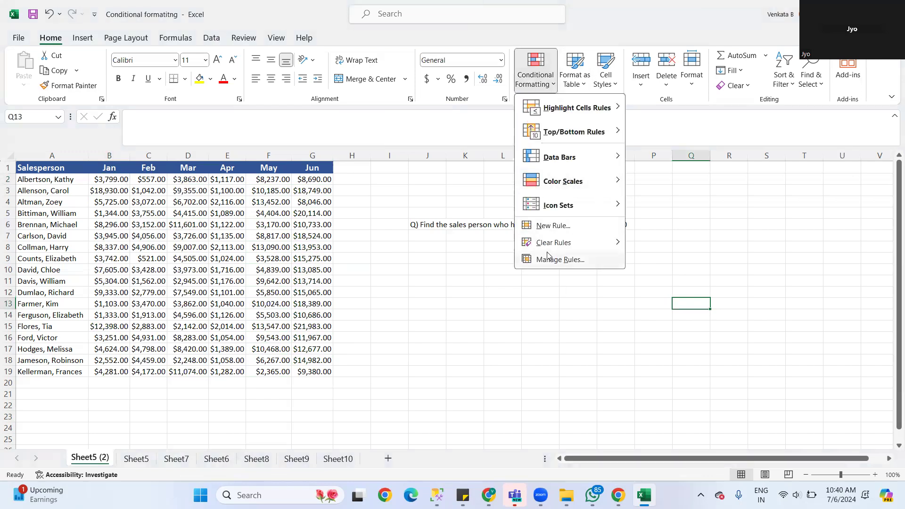
pyautogui.moveTo(565, 245)
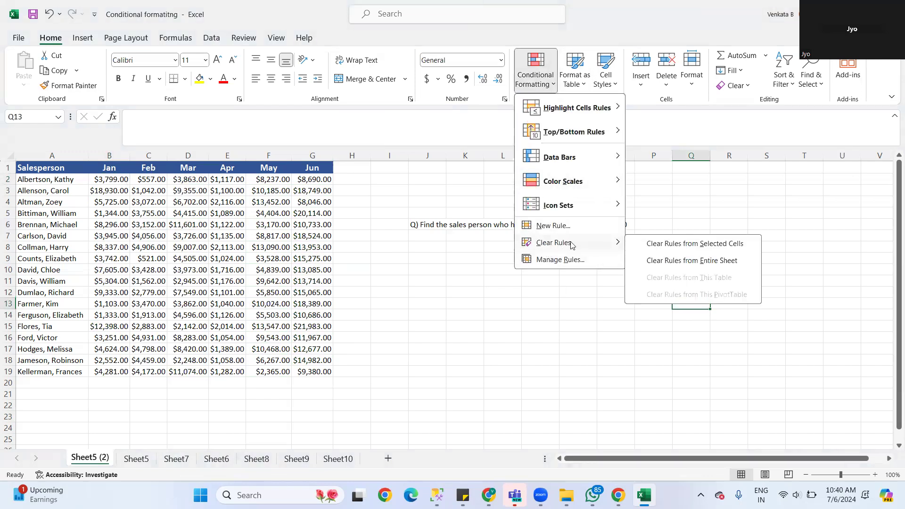
pyautogui.click(569, 332)
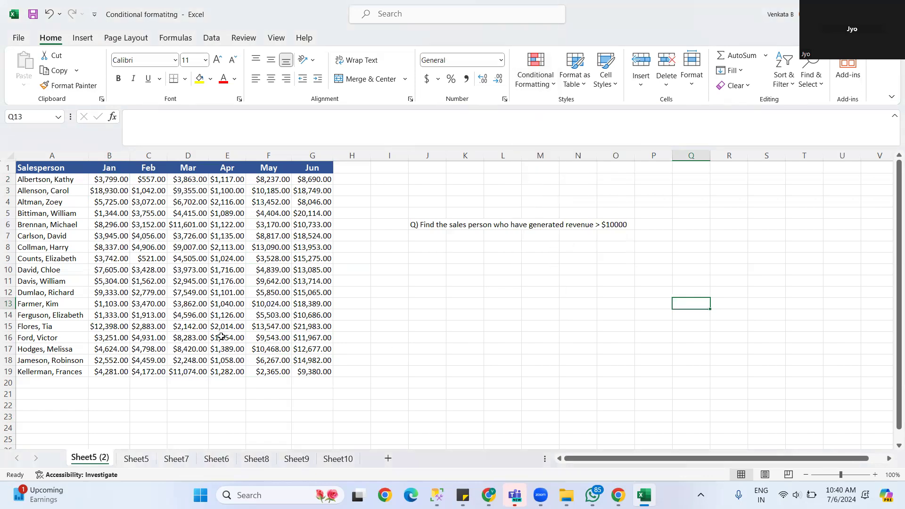
pyautogui.click(501, 323)
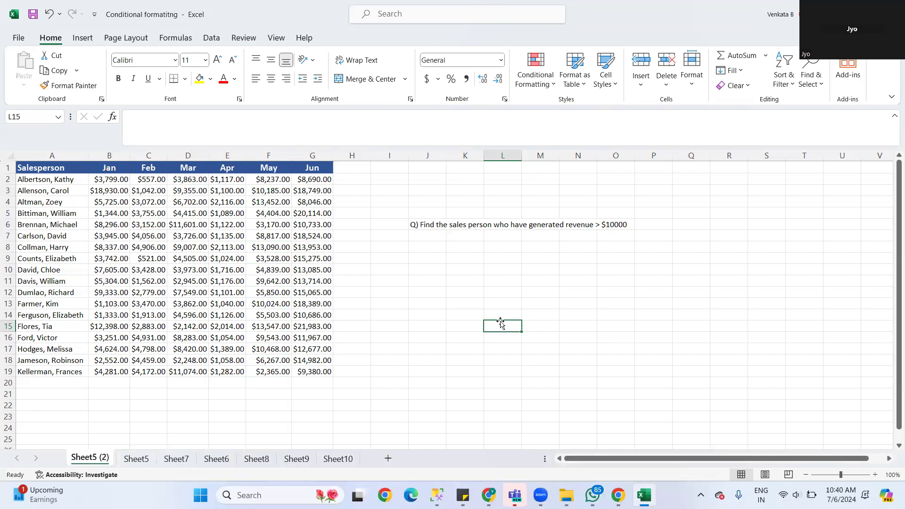
# Step: Sort the sales table by the Jan column from largest to smallest, expanding the selection to the adjacent columns
pyautogui.click(110, 167)
pyautogui.click(112, 154)
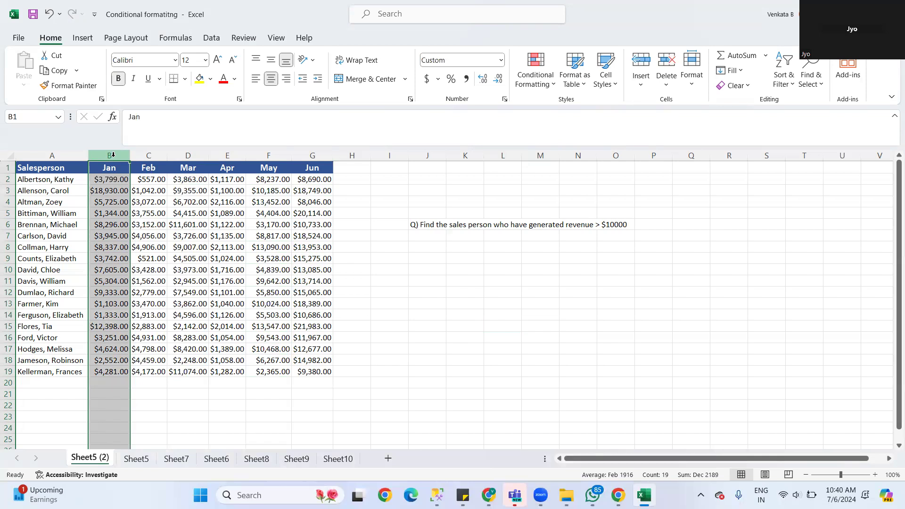
pyautogui.click(782, 82)
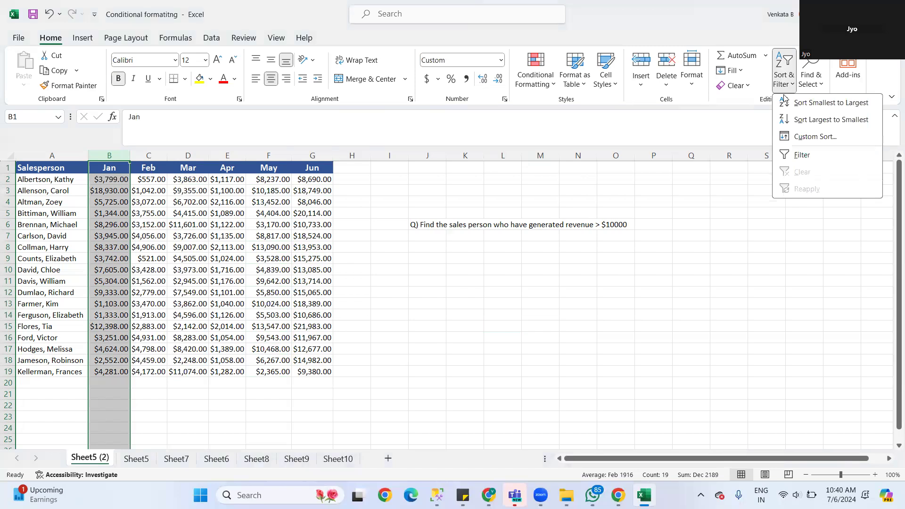
pyautogui.click(810, 121)
pyautogui.click(306, 250)
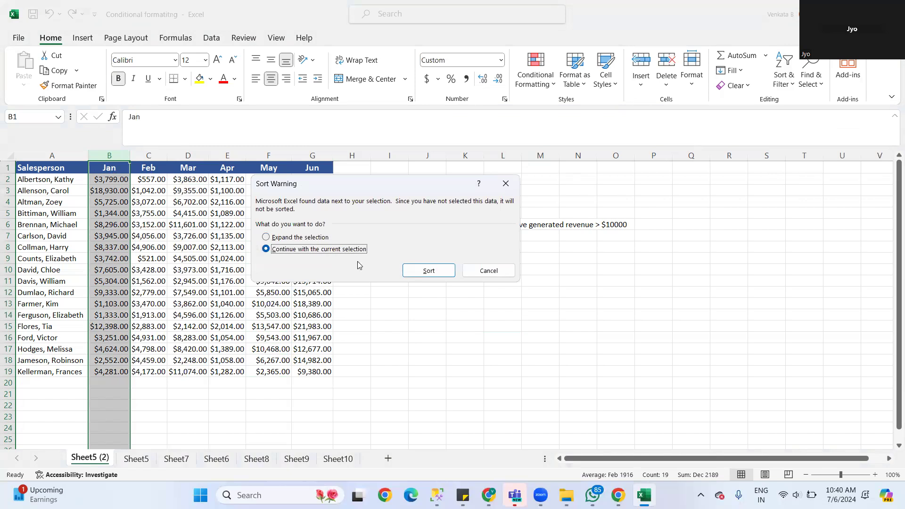
pyautogui.click(303, 239)
pyautogui.click(427, 271)
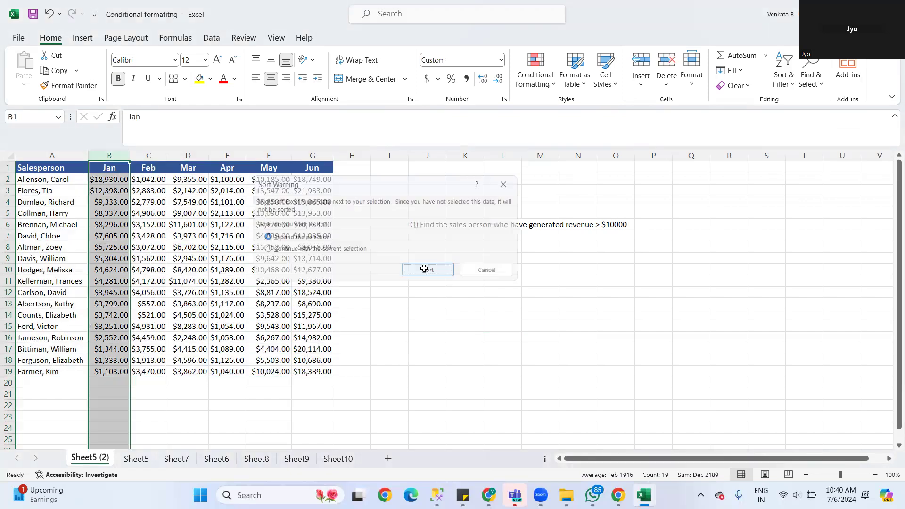
pyautogui.click(498, 306)
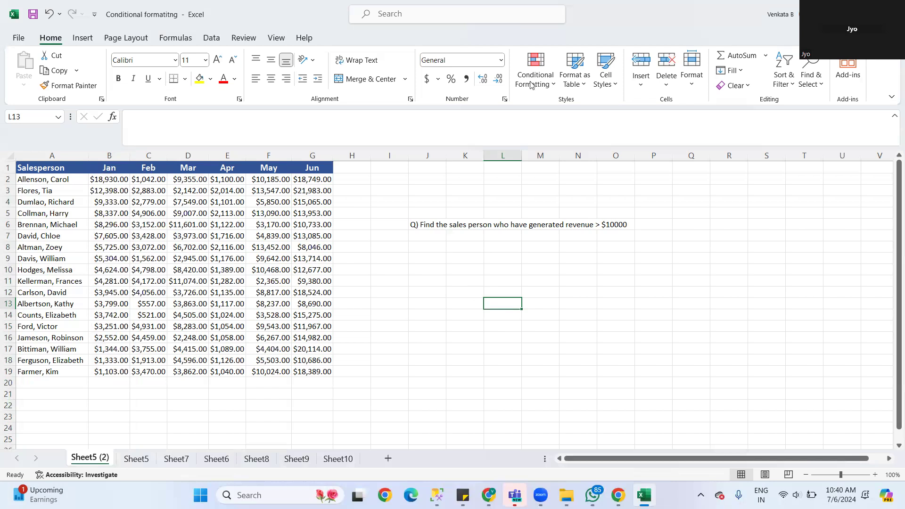
# Step: Apply a Top 10 Items rule to the whole Jan column, ranking only the top 1 with Light Red Fill with Dark Red Text
pyautogui.click(103, 181)
pyautogui.click(122, 150)
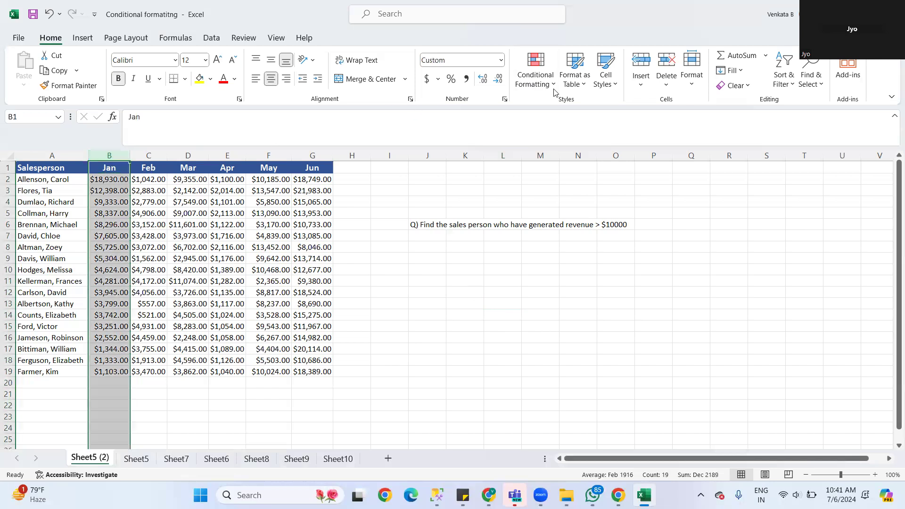
pyautogui.click(537, 80)
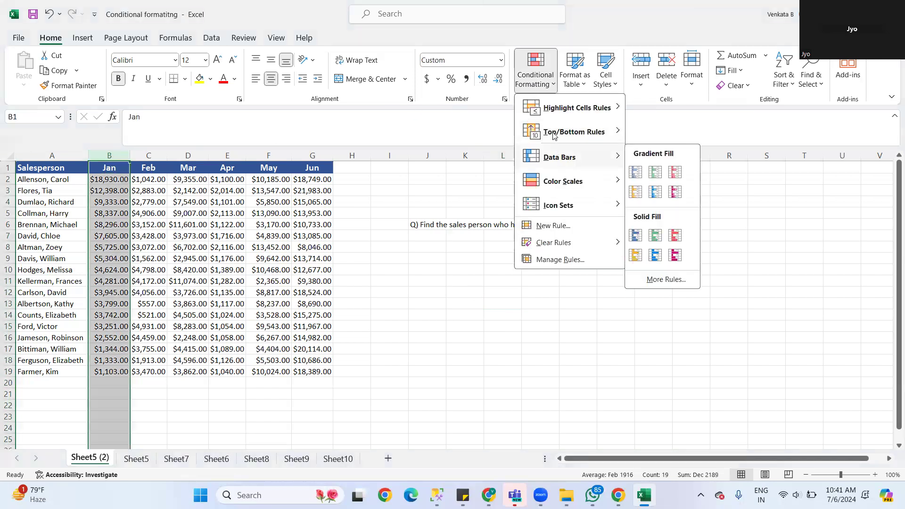
pyautogui.moveTo(558, 138)
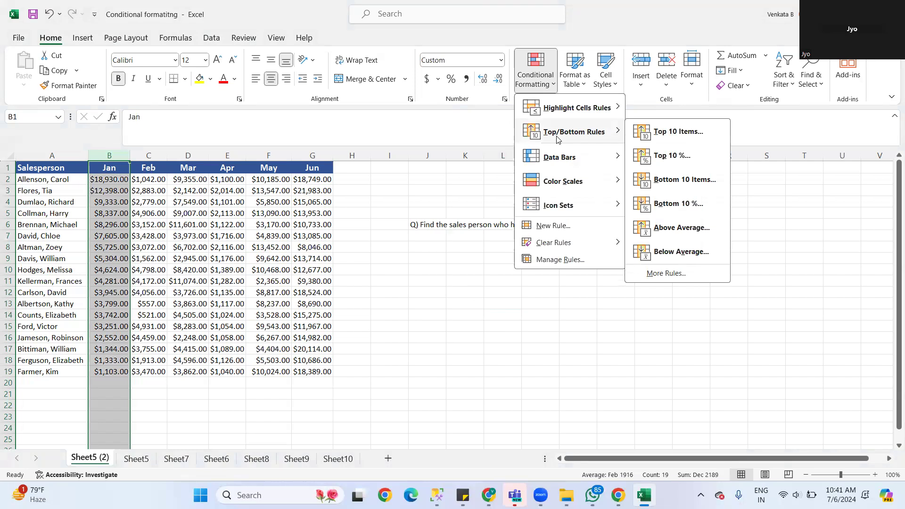
pyautogui.click(676, 138)
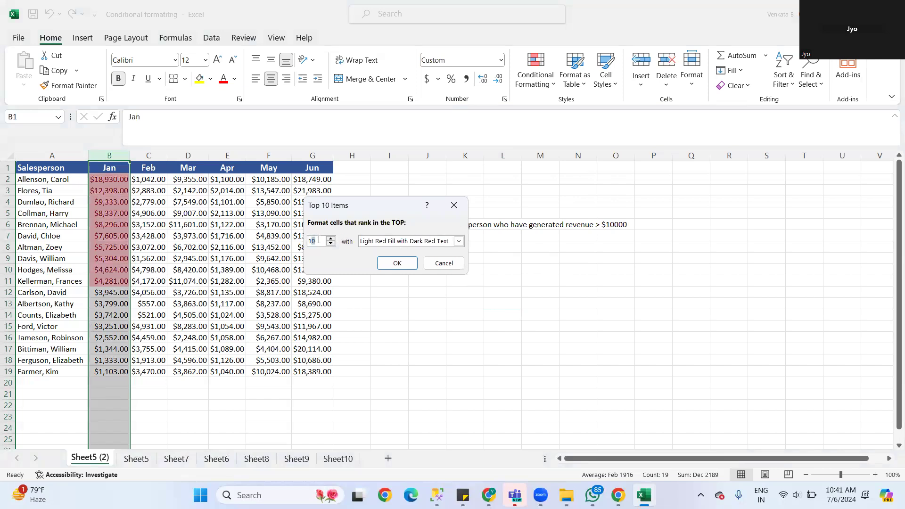
pyautogui.press('BackSpace')
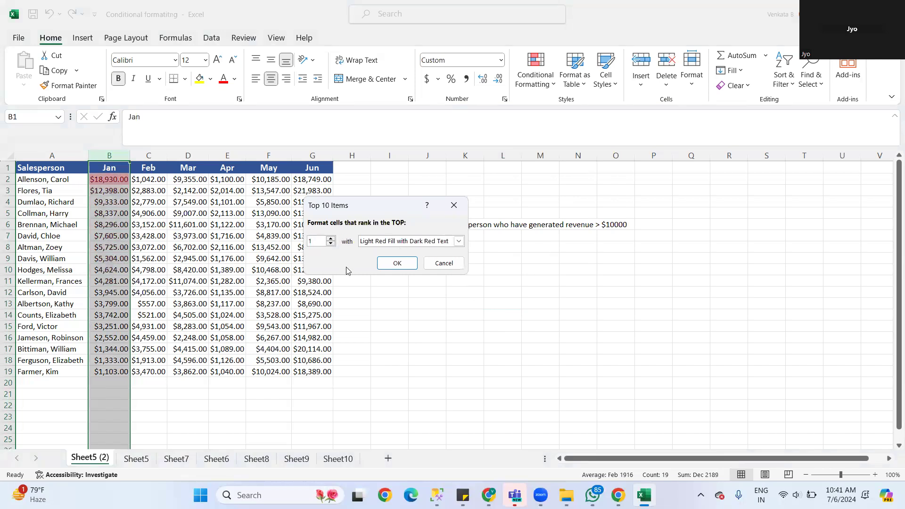
pyautogui.click(397, 264)
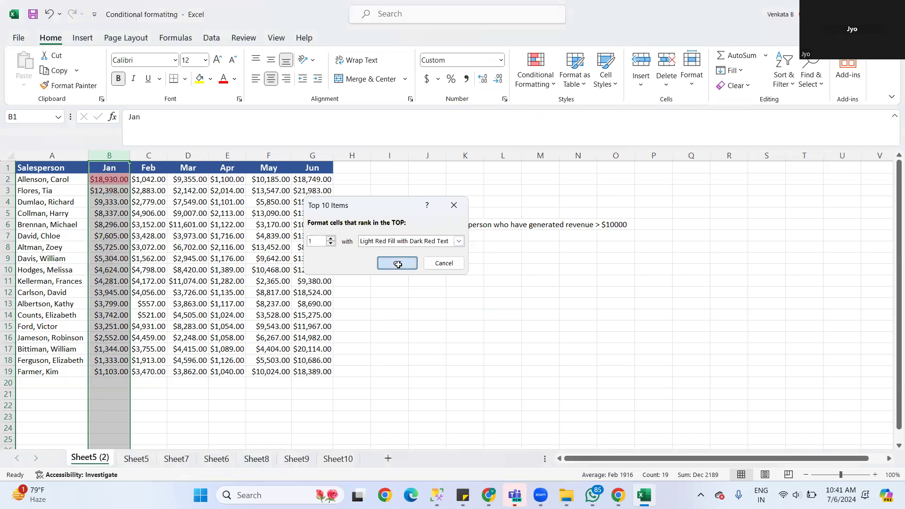
# Step: Set the background fill of cell B2 to orange, and check the applied fill in its cell format settings
pyautogui.click(110, 182)
pyautogui.rightClick(111, 182)
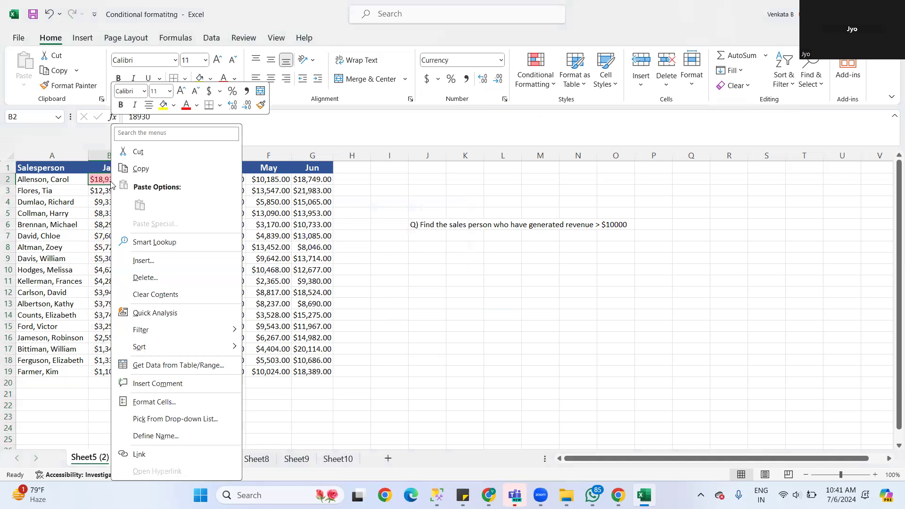
pyautogui.click(154, 402)
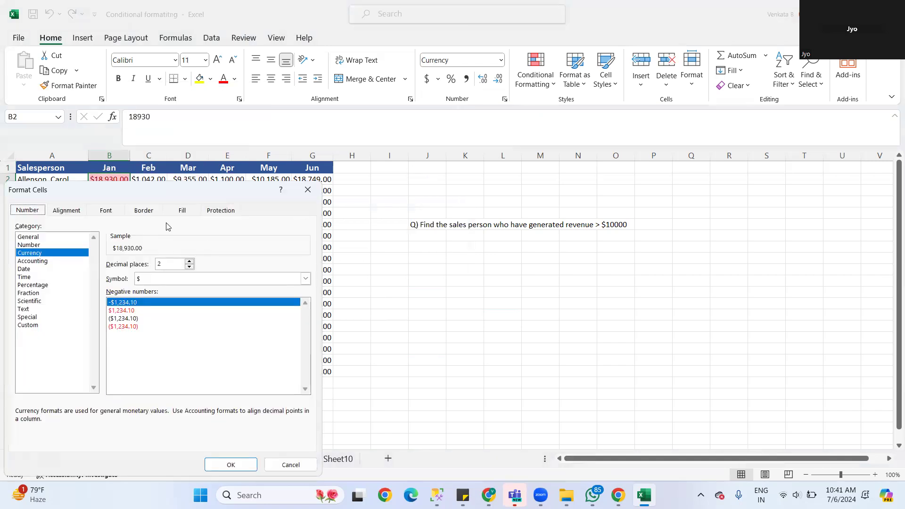
pyautogui.moveTo(177, 195); pyautogui.dragTo(364, 175)
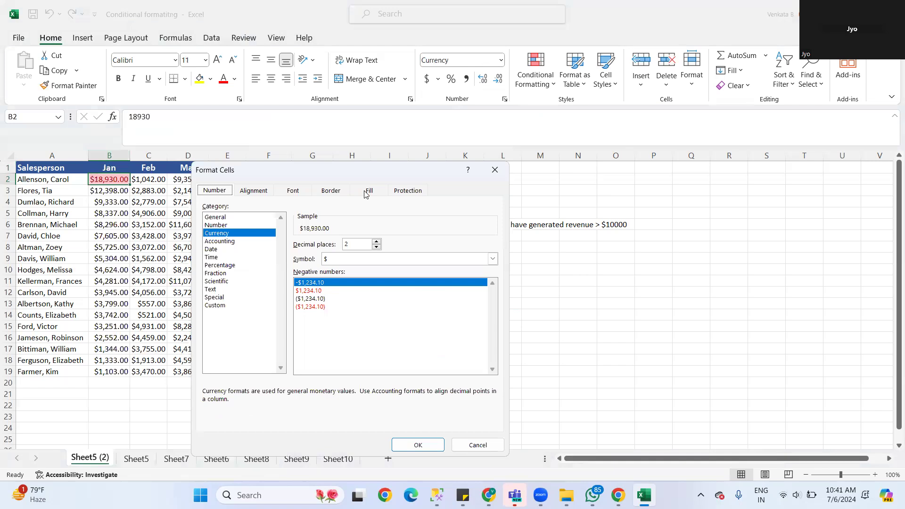
pyautogui.click(368, 192)
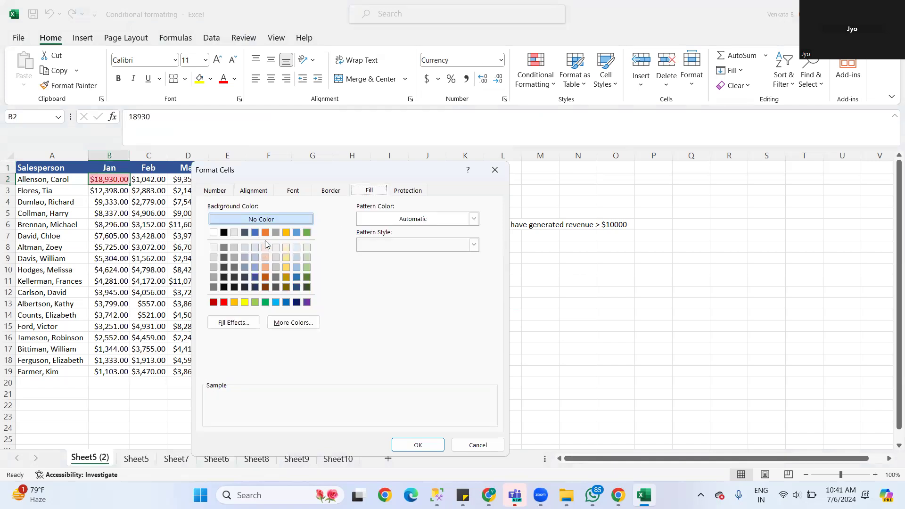
pyautogui.click(266, 232)
pyautogui.click(418, 446)
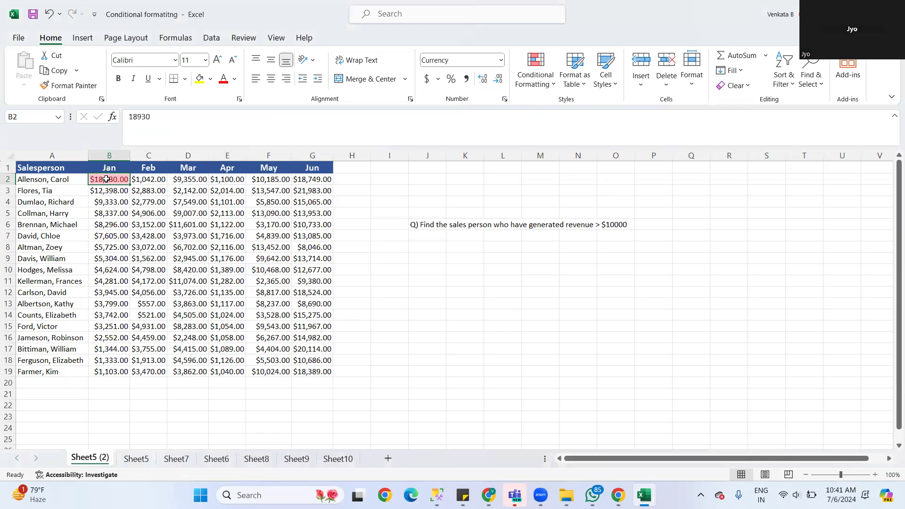
pyautogui.rightClick(106, 179)
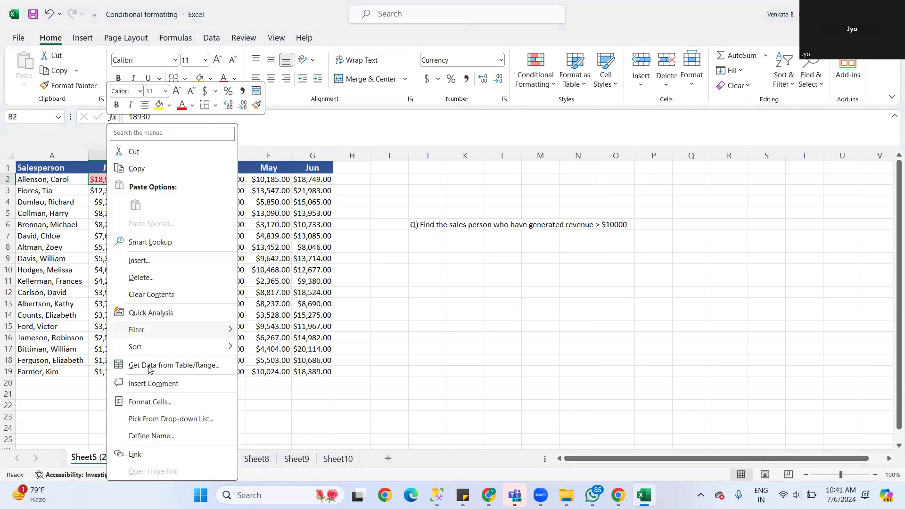
pyautogui.click(156, 401)
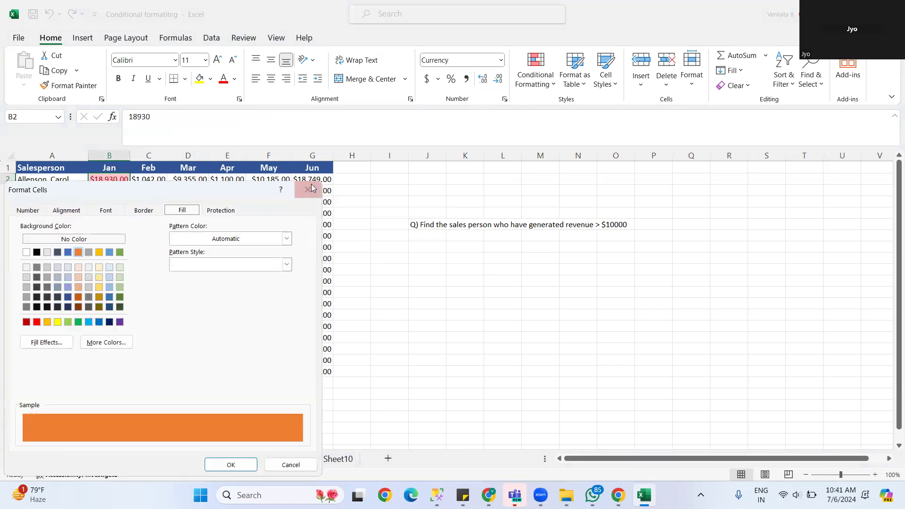
pyautogui.click(311, 188)
# Step: Edit the Top 1 conditional formatting rule so its font color is Green, Accent 6
pyautogui.click(538, 84)
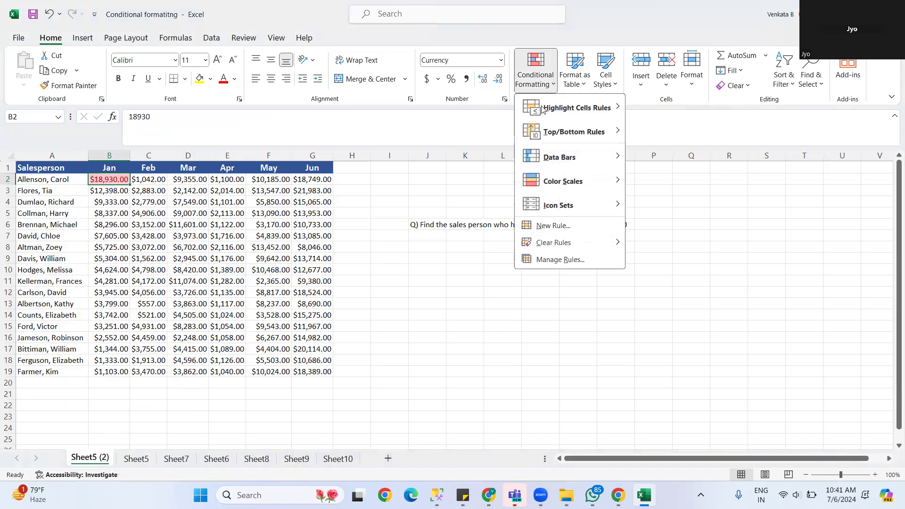
pyautogui.click(561, 260)
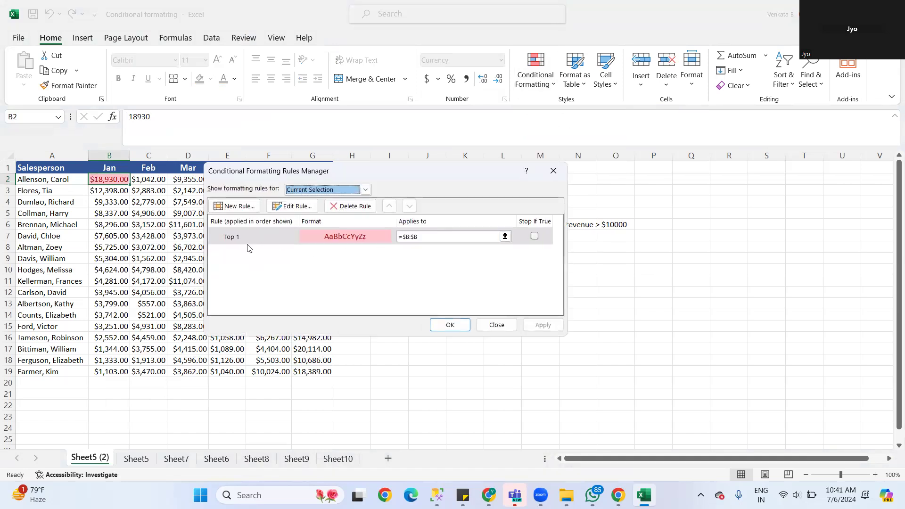
pyautogui.doubleClick(338, 238)
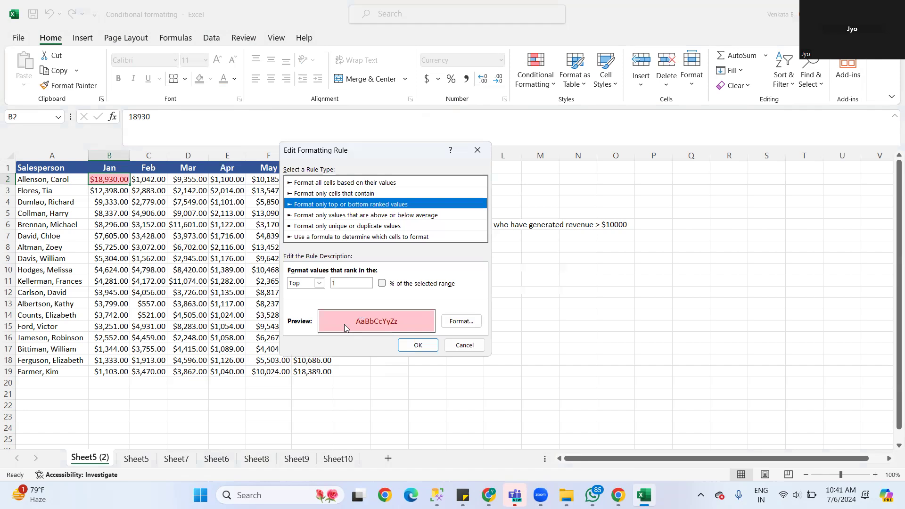
pyautogui.click(464, 322)
pyautogui.click(446, 202)
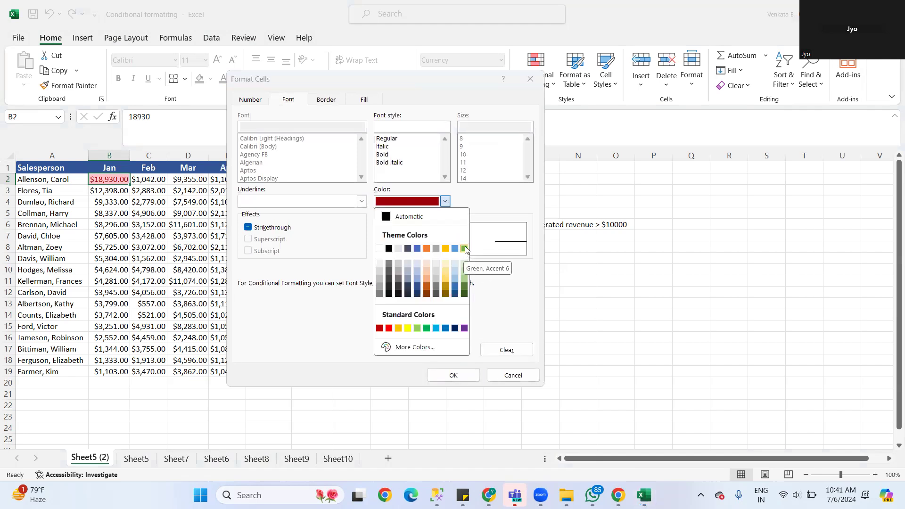
pyautogui.click(465, 249)
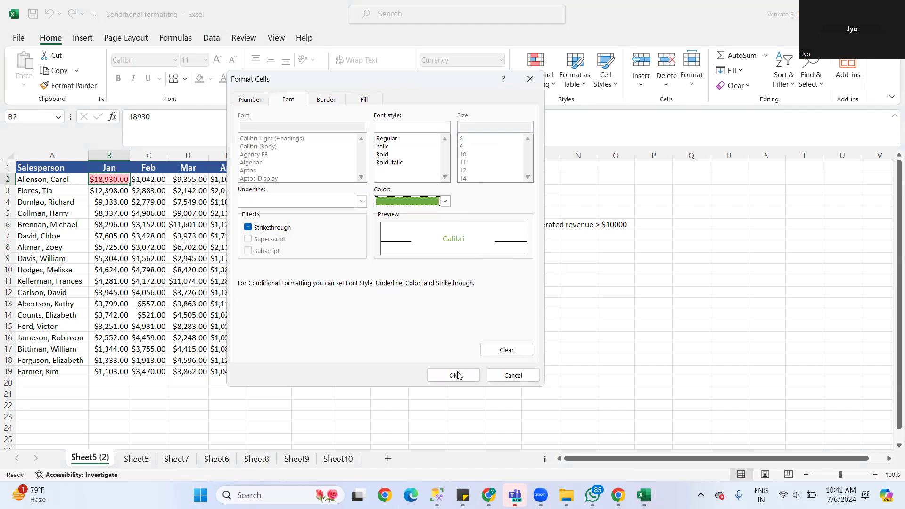
pyautogui.click(460, 376)
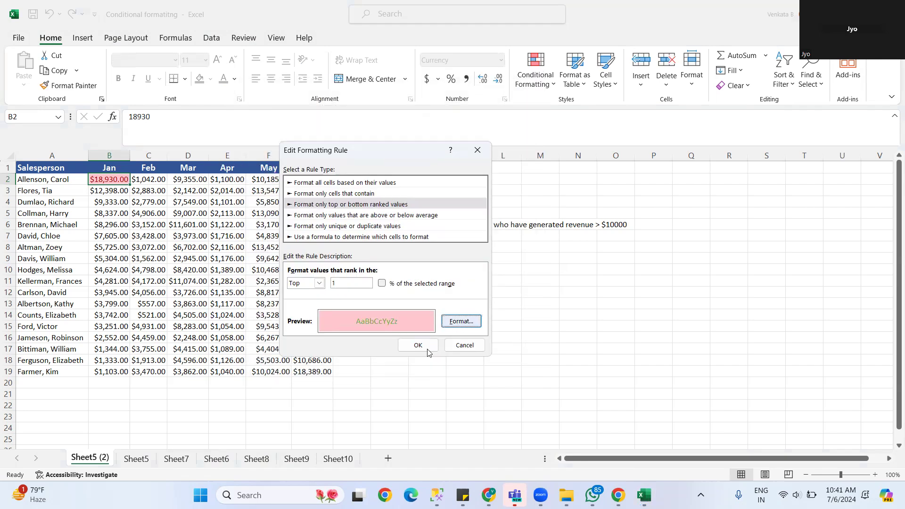
pyautogui.click(425, 347)
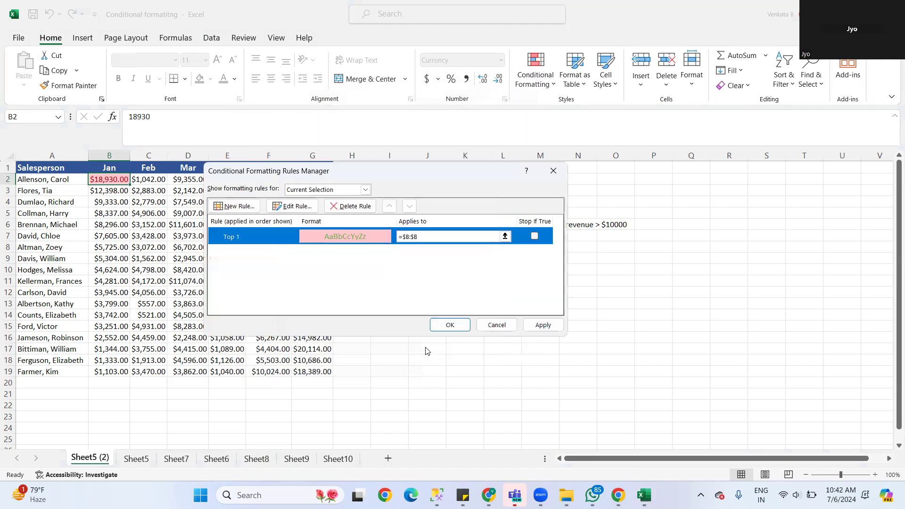
pyautogui.click(452, 326)
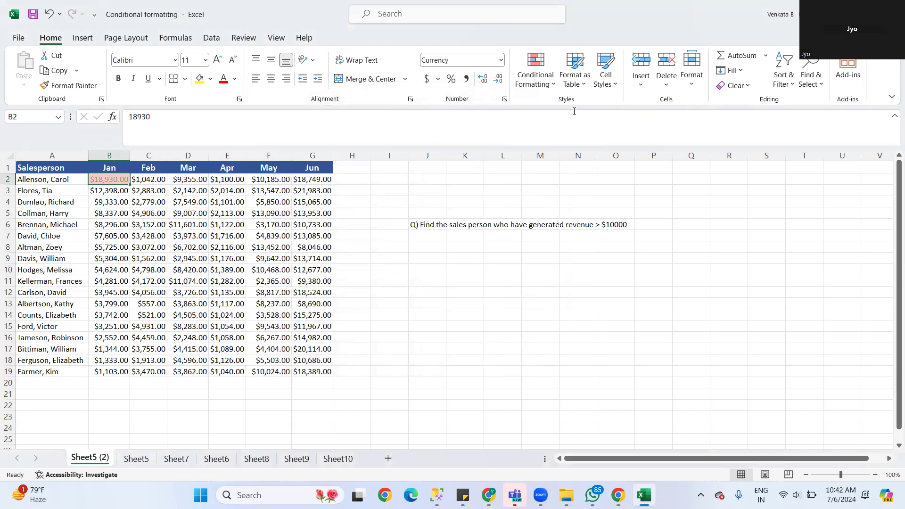
# Step: Undo the rule's font color change, and clear the conditional formatting rules from the entire sheet
pyautogui.click(543, 88)
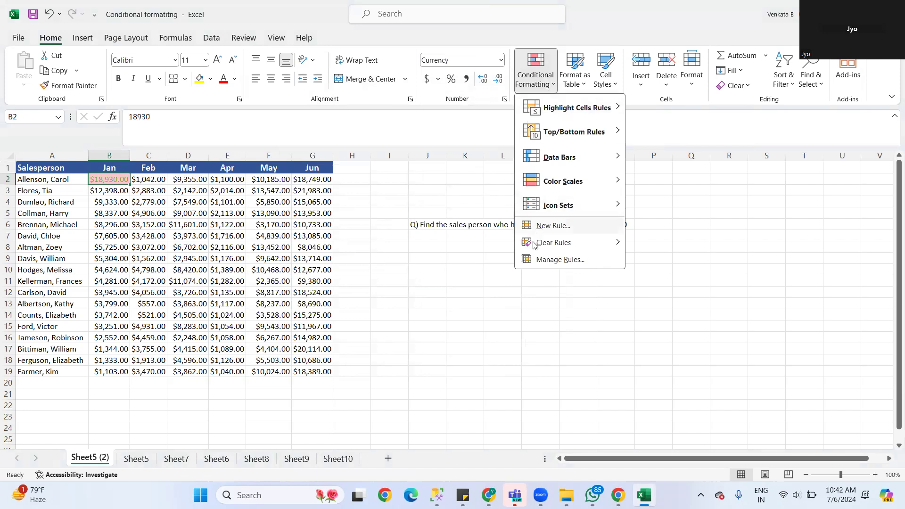
pyautogui.click(462, 292)
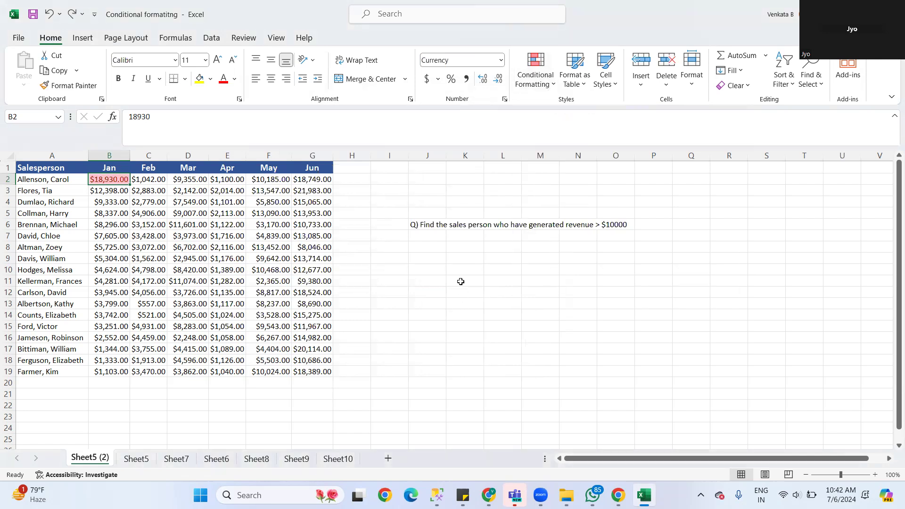
pyautogui.click(541, 84)
pyautogui.moveTo(549, 250)
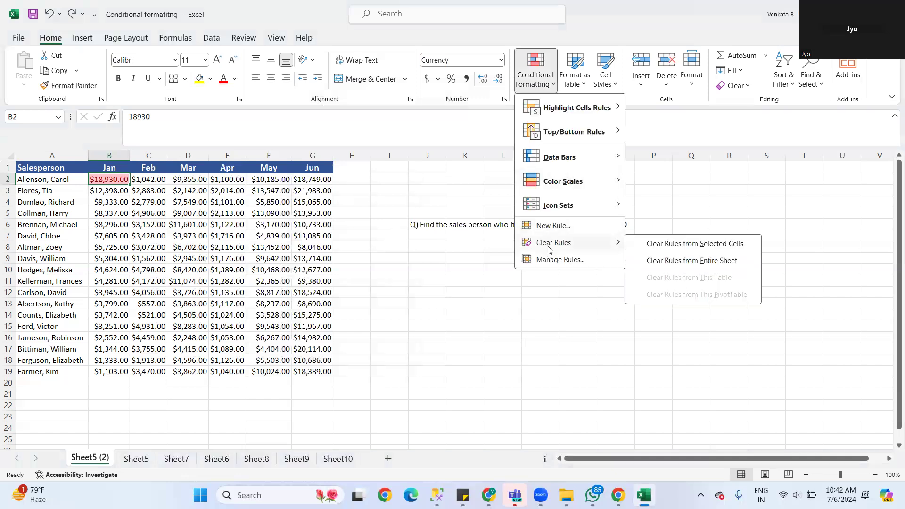
pyautogui.click(682, 260)
pyautogui.click(469, 294)
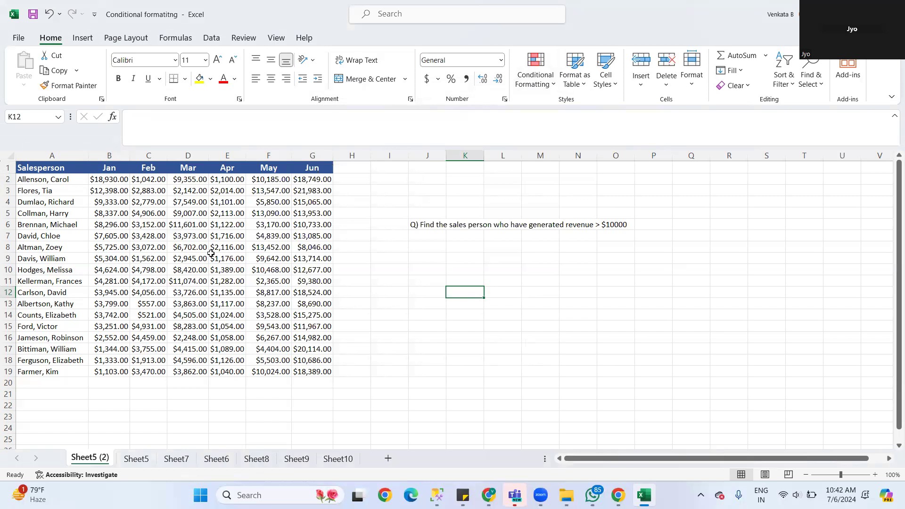
# Step: Set up a Top 10 Items rule on cell B2 for the top 1 value, with a custom format
pyautogui.click(104, 179)
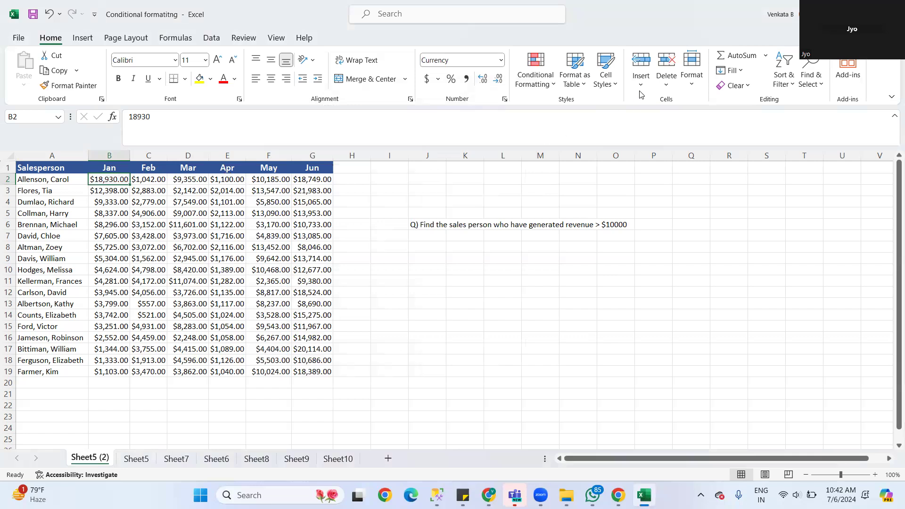
pyautogui.click(555, 86)
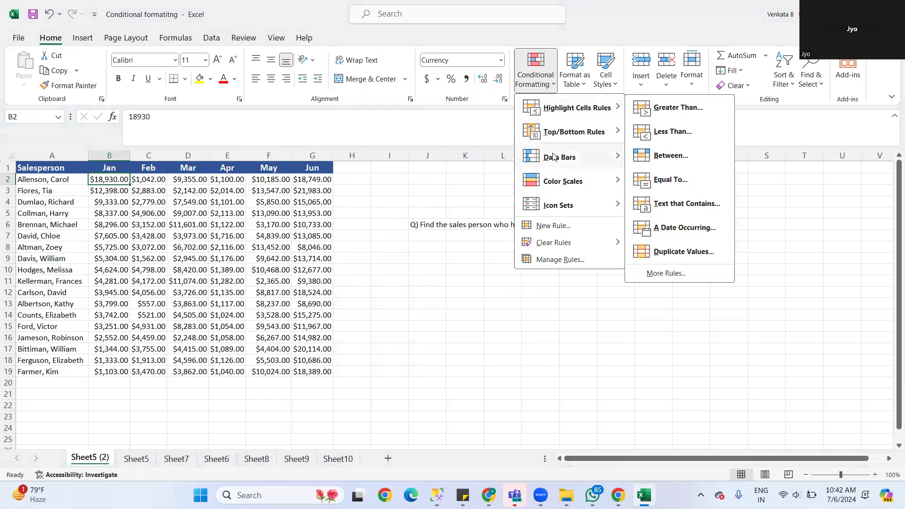
pyautogui.moveTo(553, 136)
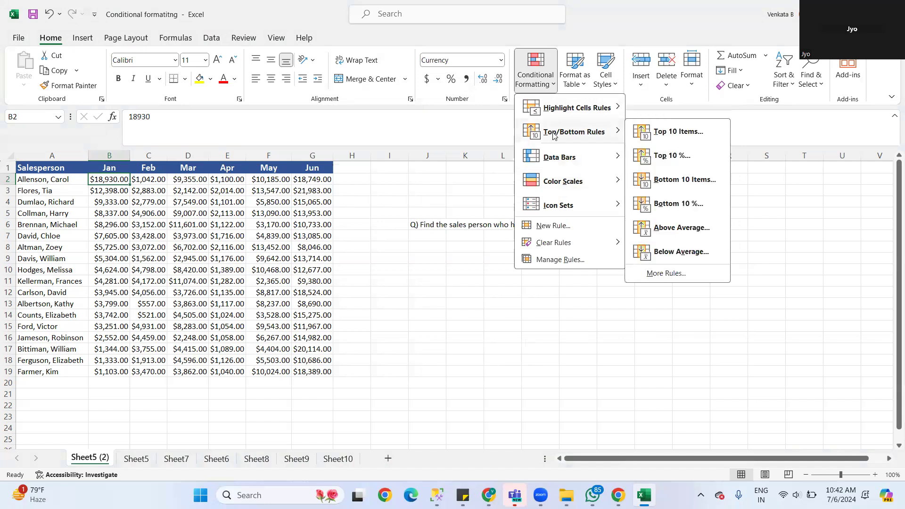
pyautogui.click(682, 135)
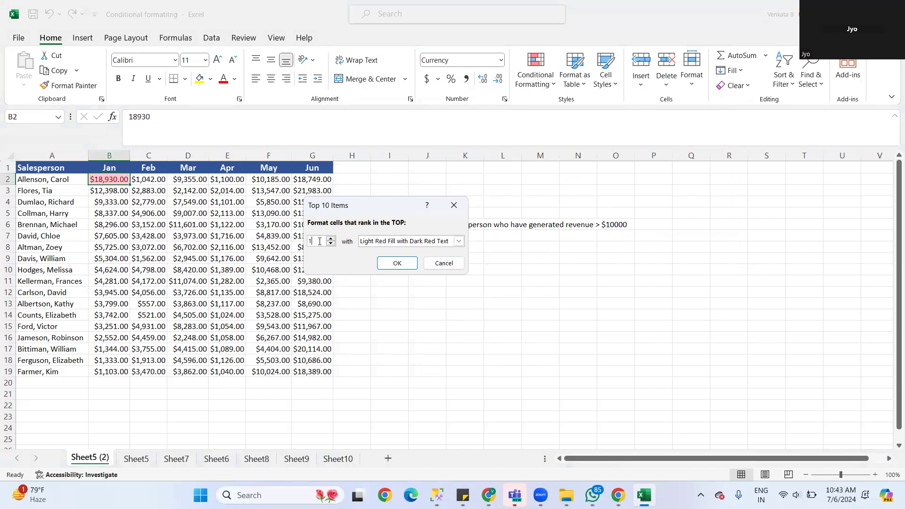
pyautogui.click(458, 242)
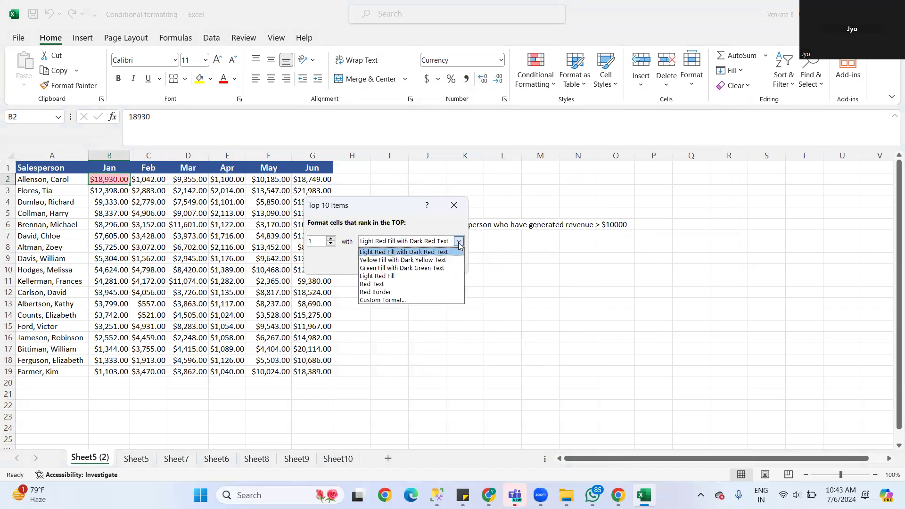
pyautogui.click(375, 300)
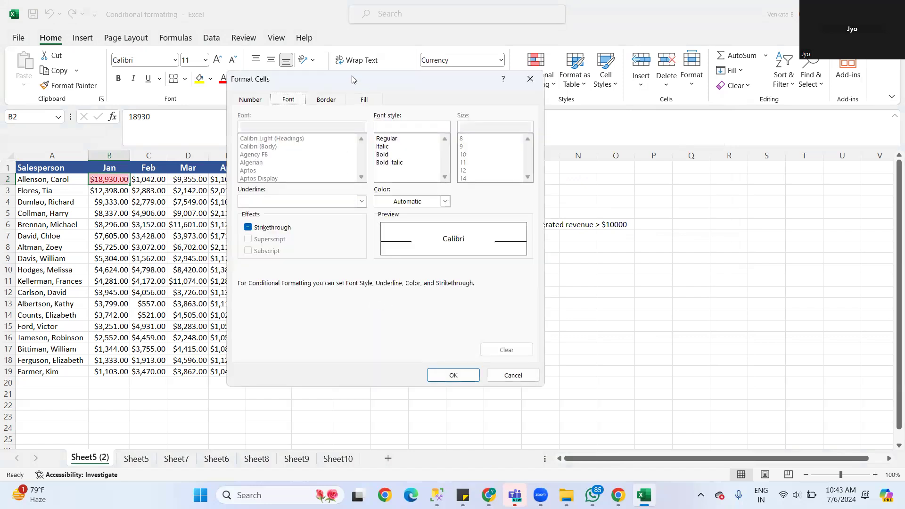
# Step: Set the background fill of the top 1 rule's custom format to green
pyautogui.moveTo(352, 79); pyautogui.dragTo(399, 102)
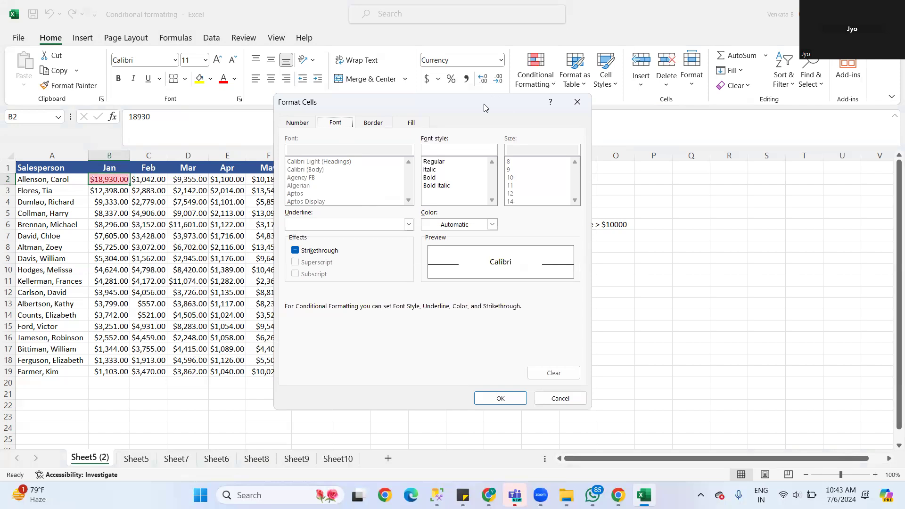
pyautogui.moveTo(484, 108); pyautogui.dragTo(437, 83)
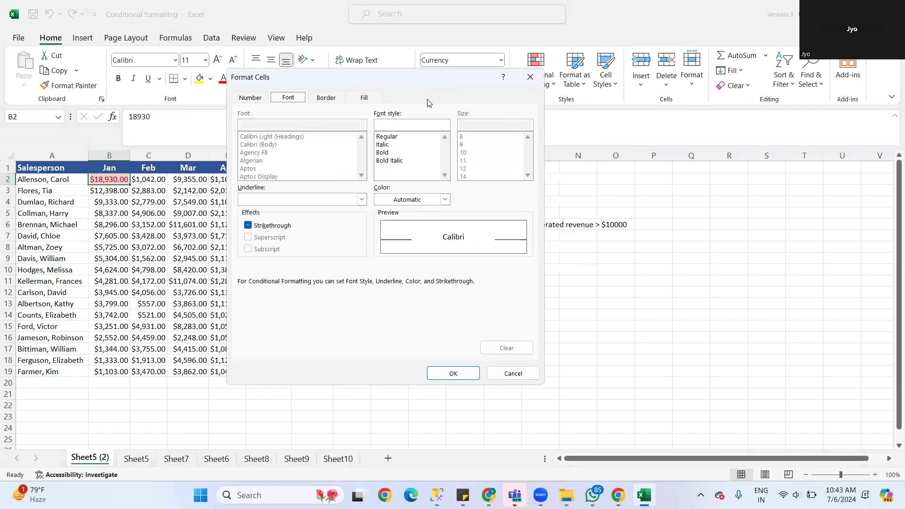
pyautogui.click(367, 96)
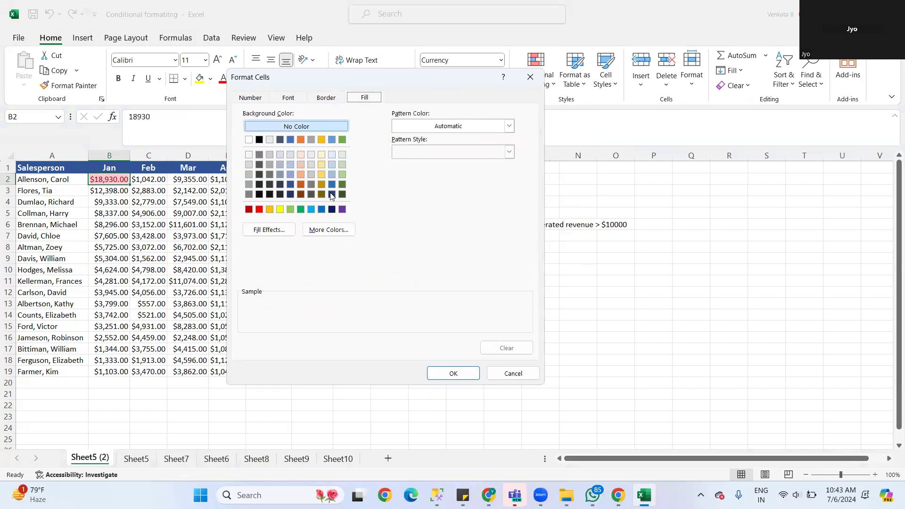
pyautogui.click(278, 126)
pyautogui.click(265, 230)
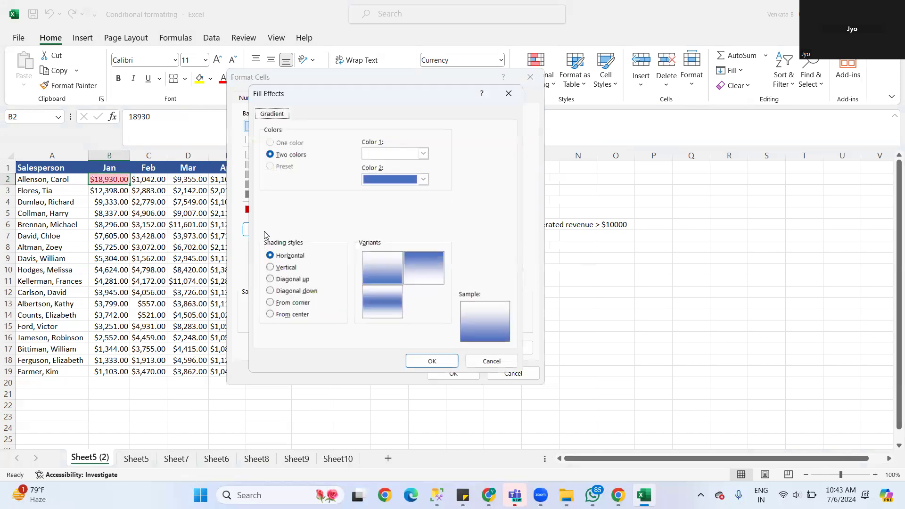
pyautogui.click(509, 93)
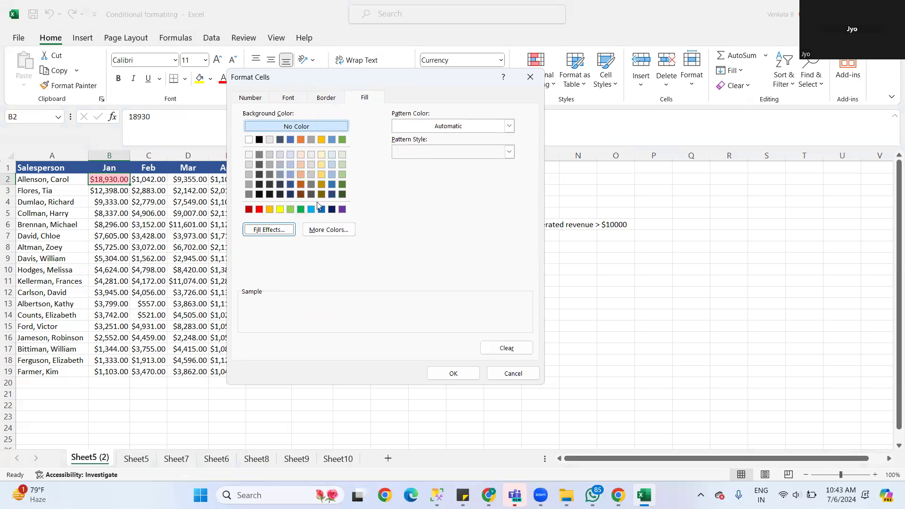
pyautogui.click(343, 140)
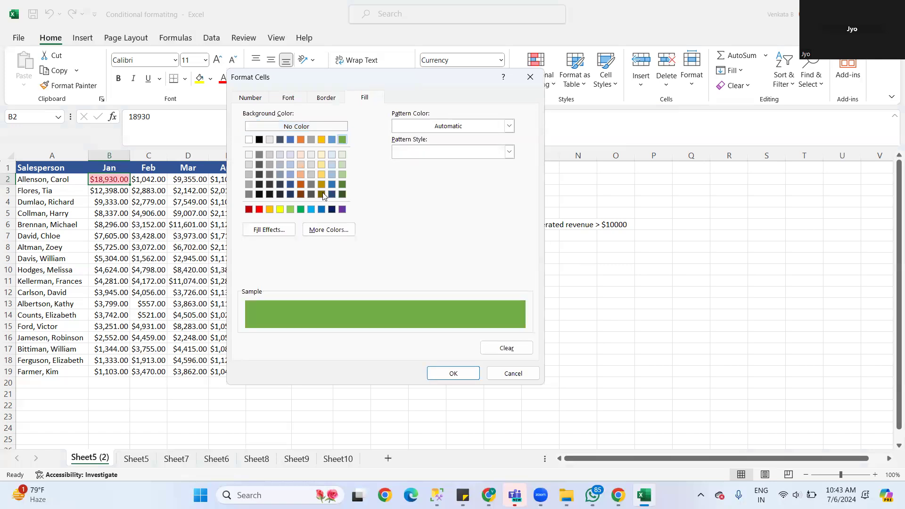
pyautogui.click(454, 373)
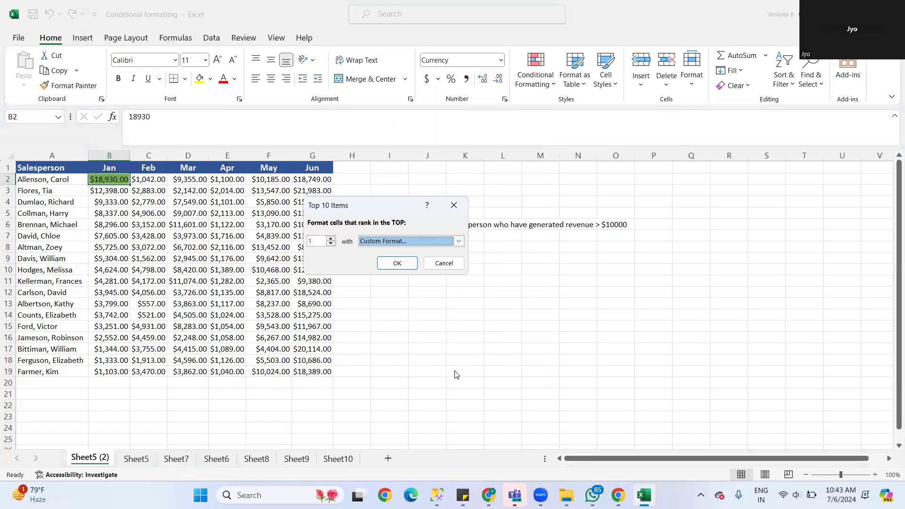
# Step: Try a dark orange custom fill for the top 1 rule, and cancel the rule
pyautogui.click(459, 242)
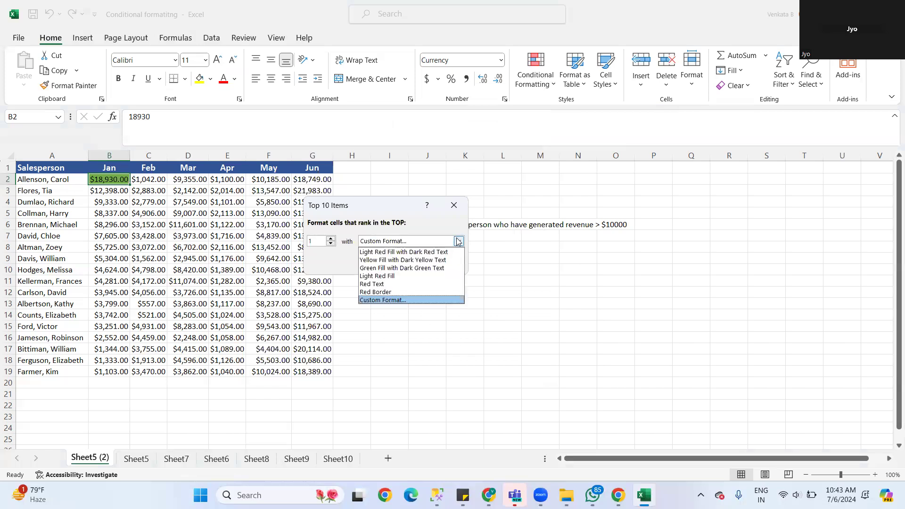
pyautogui.click(396, 300)
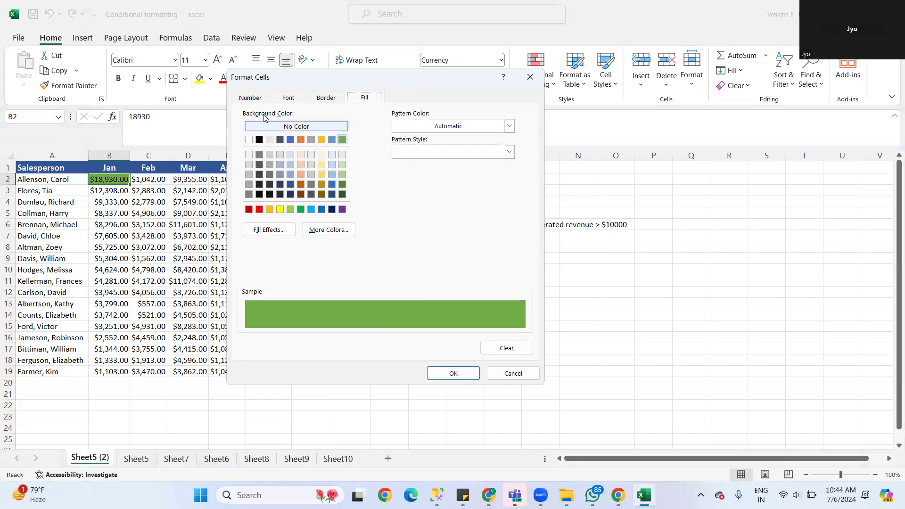
pyautogui.click(301, 185)
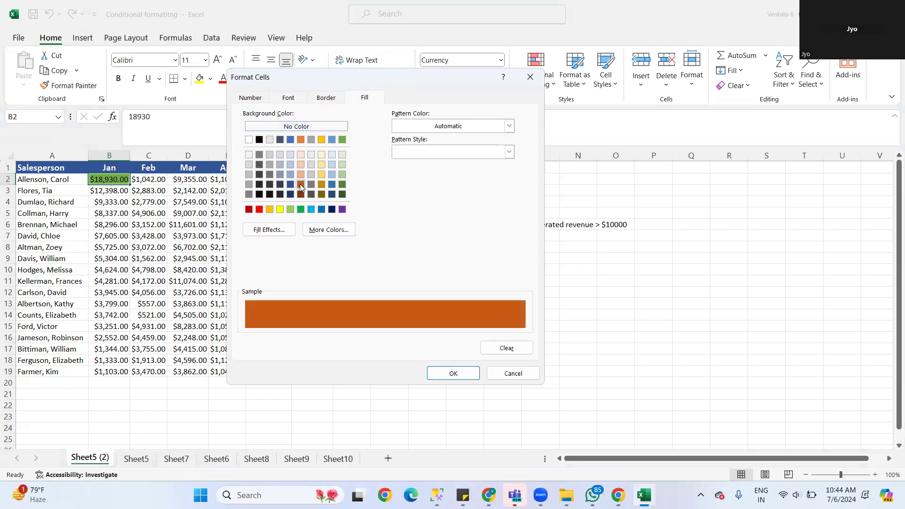
pyautogui.click(456, 373)
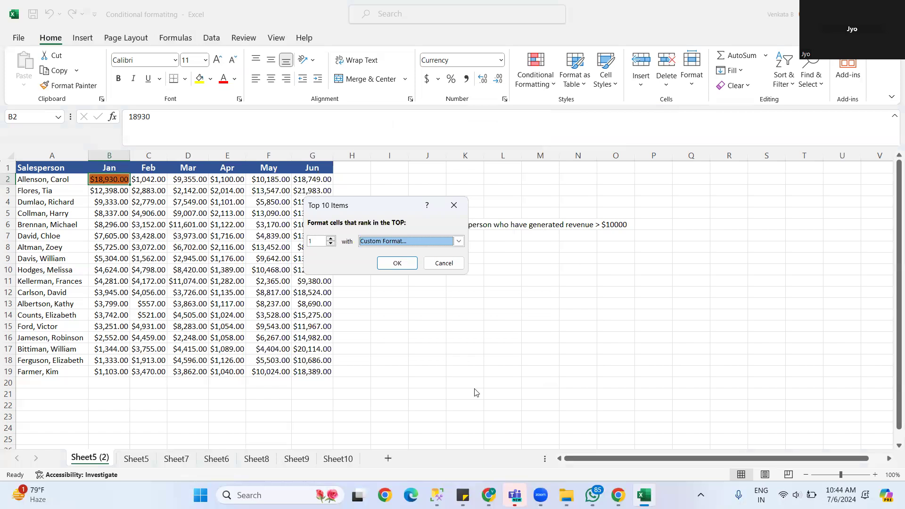
pyautogui.click(444, 264)
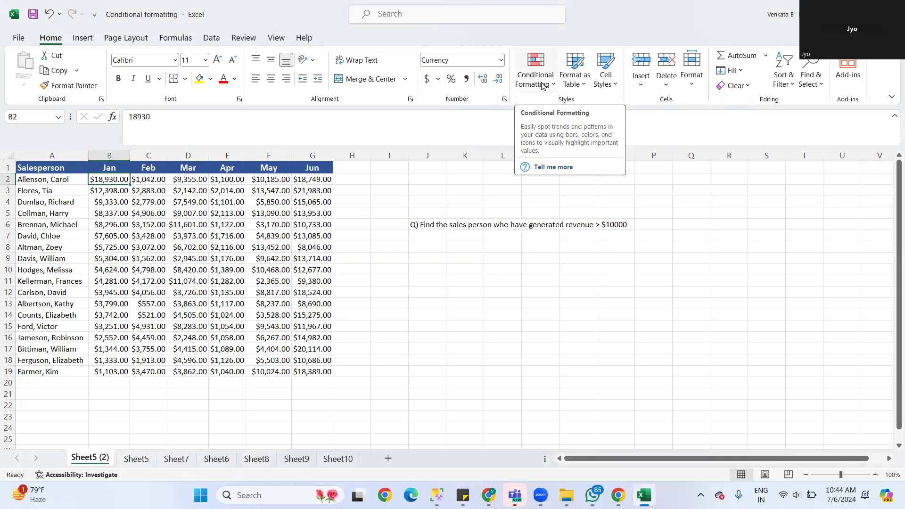
# Step: Apply blue gradient-fill data bars to cell B2
pyautogui.click(542, 86)
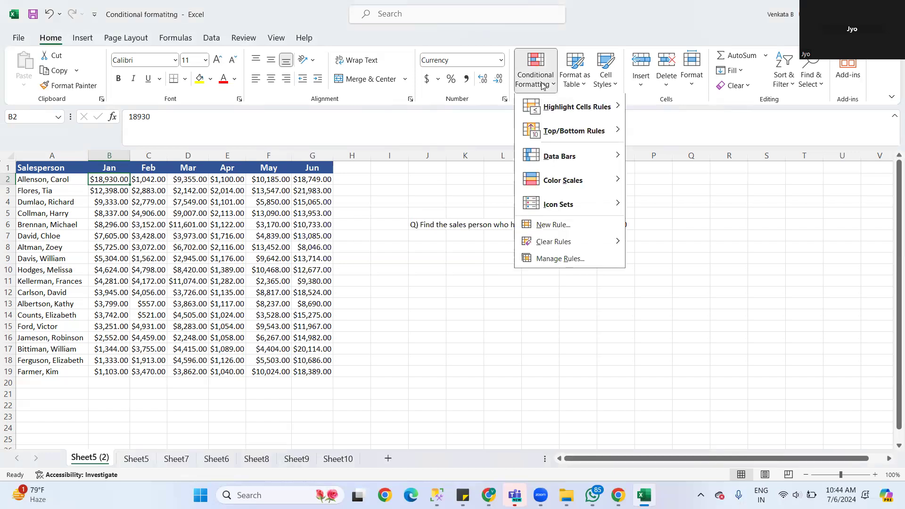
pyautogui.moveTo(560, 156)
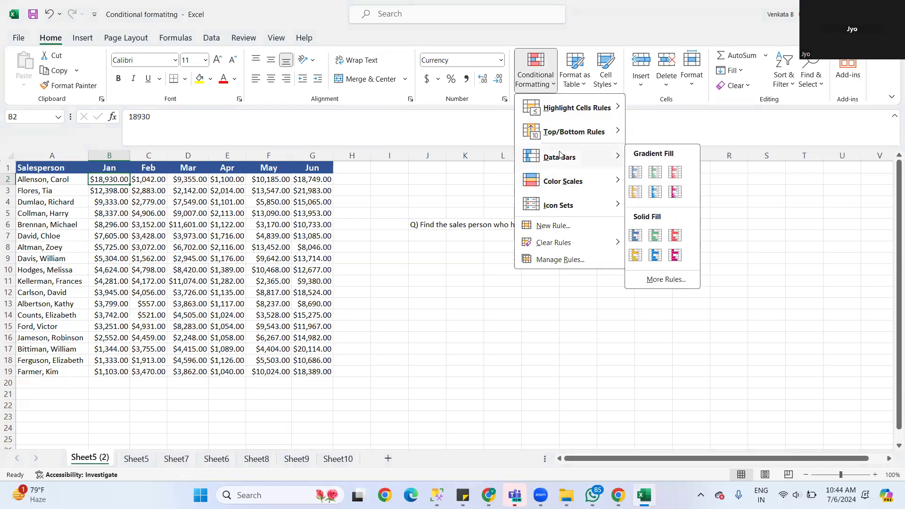
pyautogui.click(629, 176)
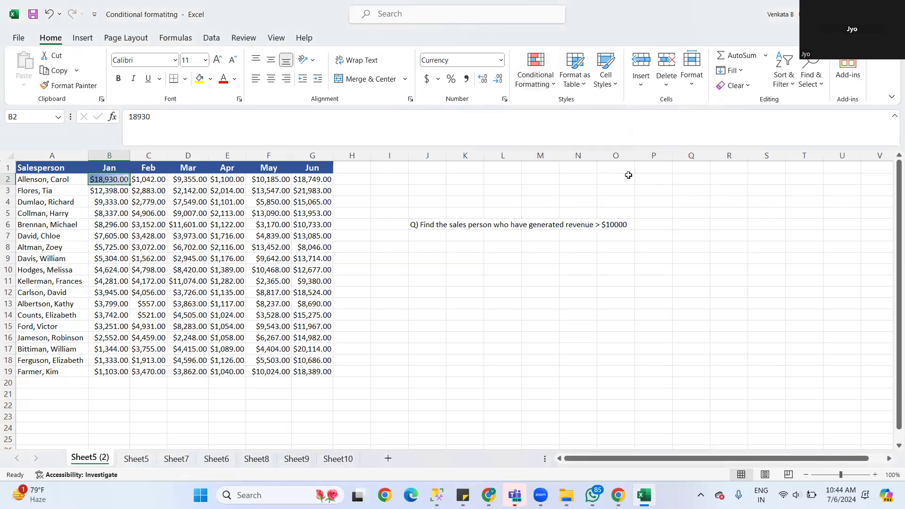
# Step: Set up a new color scale formatting rule for cell B2 with the 3-Color Scale format style
pyautogui.click(538, 80)
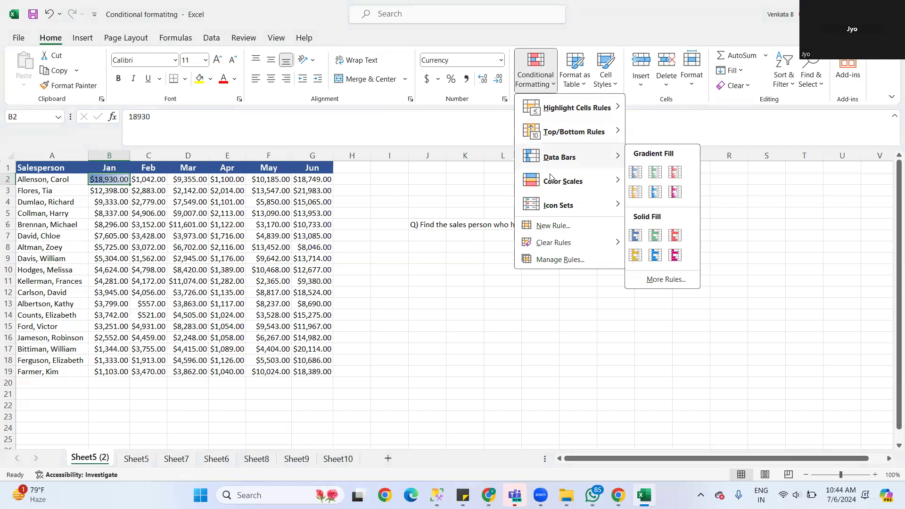
pyautogui.moveTo(556, 186)
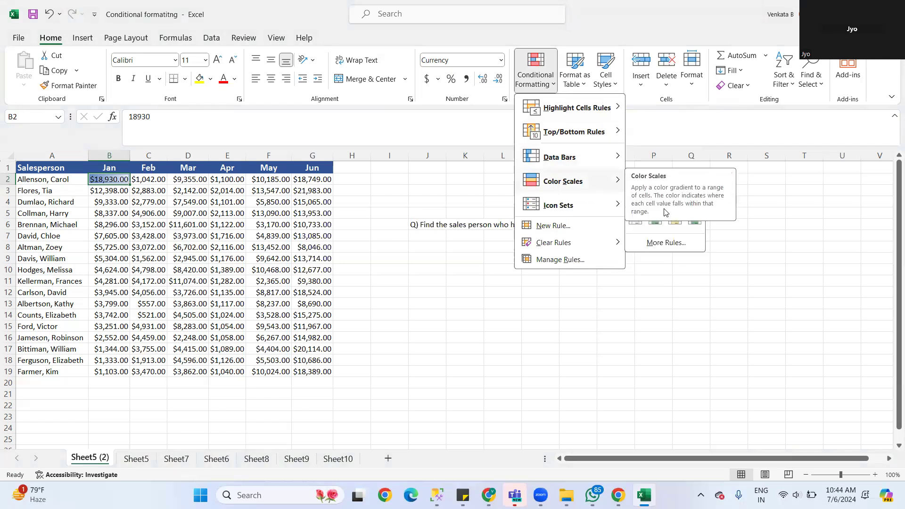
pyautogui.click(674, 248)
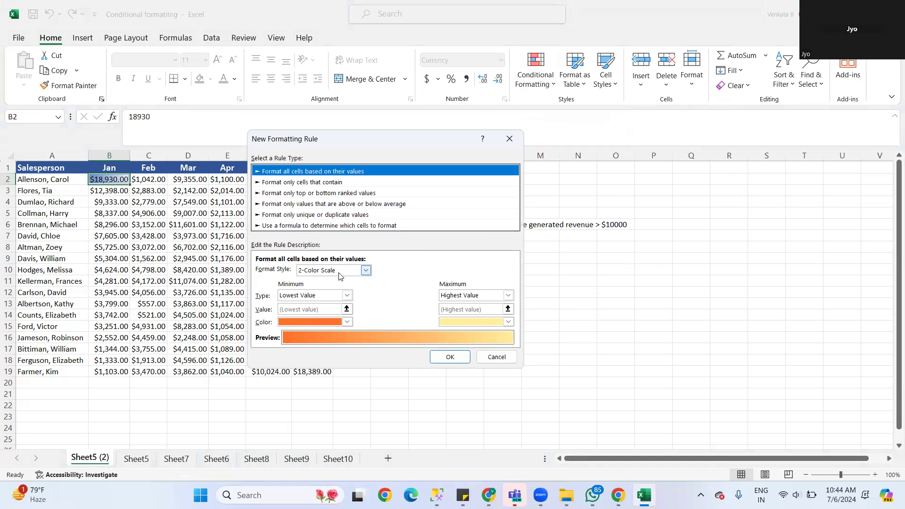
pyautogui.click(366, 271)
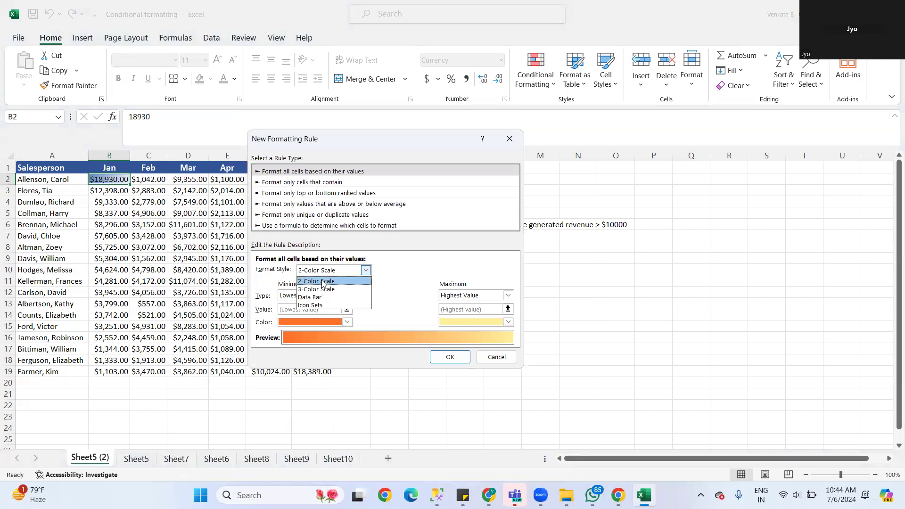
pyautogui.click(328, 290)
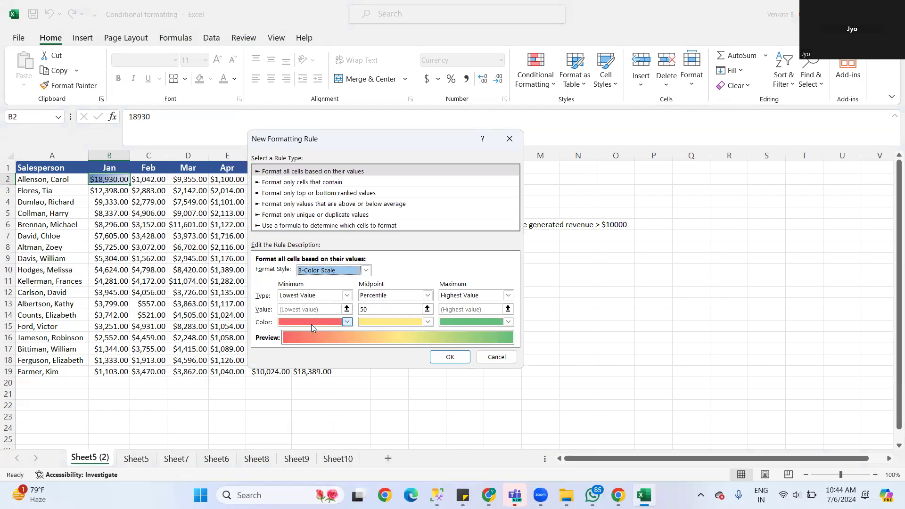
# Step: Try blue as the 3-color scale's minimum color, switch it to dark red, and apply the rule to cell B2
pyautogui.click(347, 322)
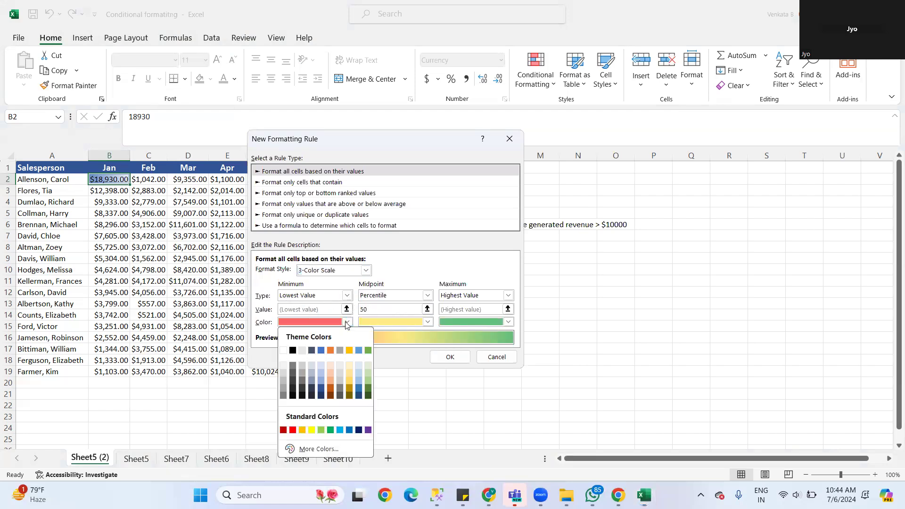
pyautogui.click(321, 351)
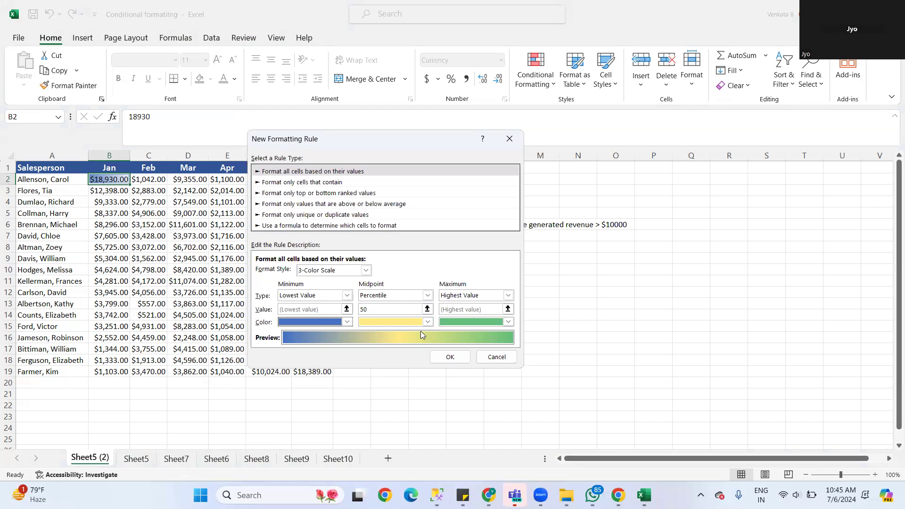
pyautogui.click(348, 323)
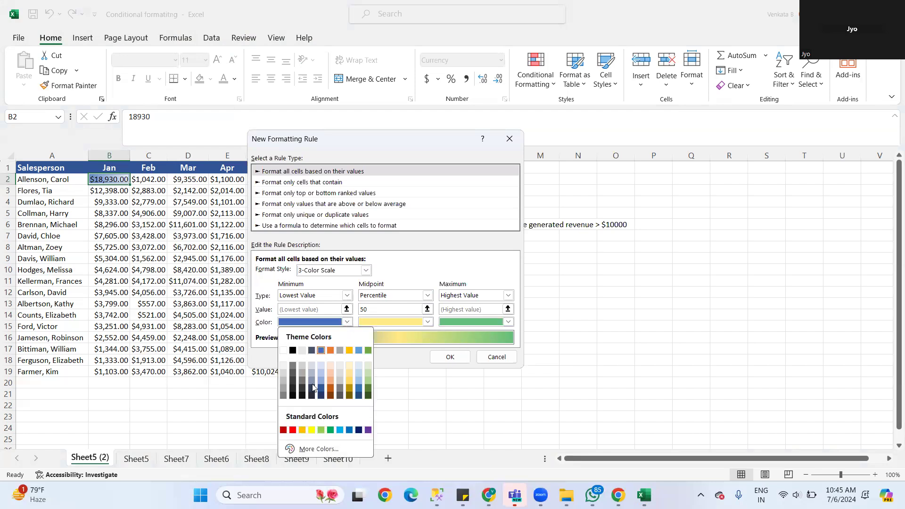
pyautogui.click(283, 431)
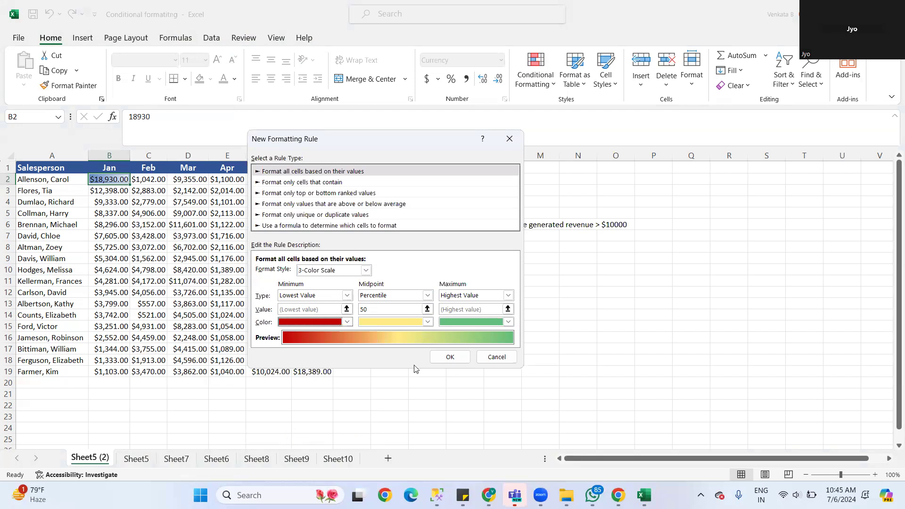
pyautogui.click(451, 357)
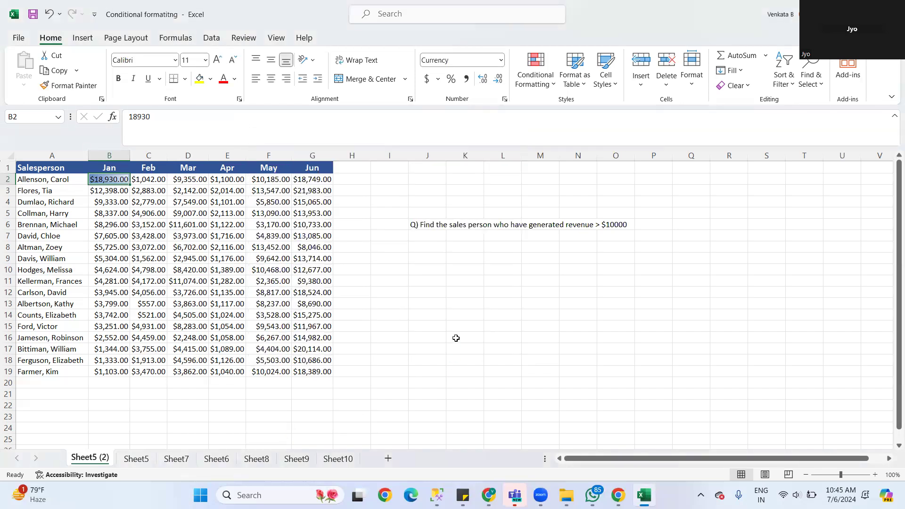
pyautogui.click(465, 294)
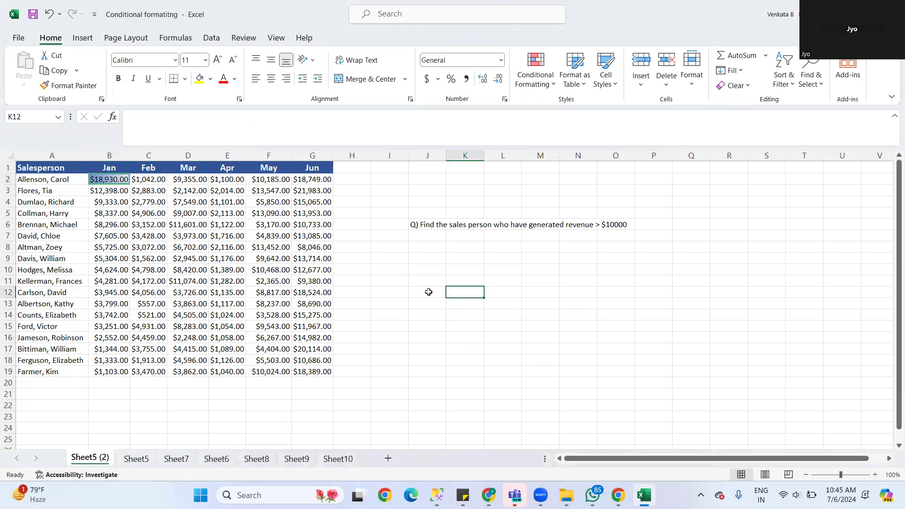
# Step: Select the Jan revenue values in B2:B19 and look over the available data bar and color scale options
pyautogui.click(122, 193)
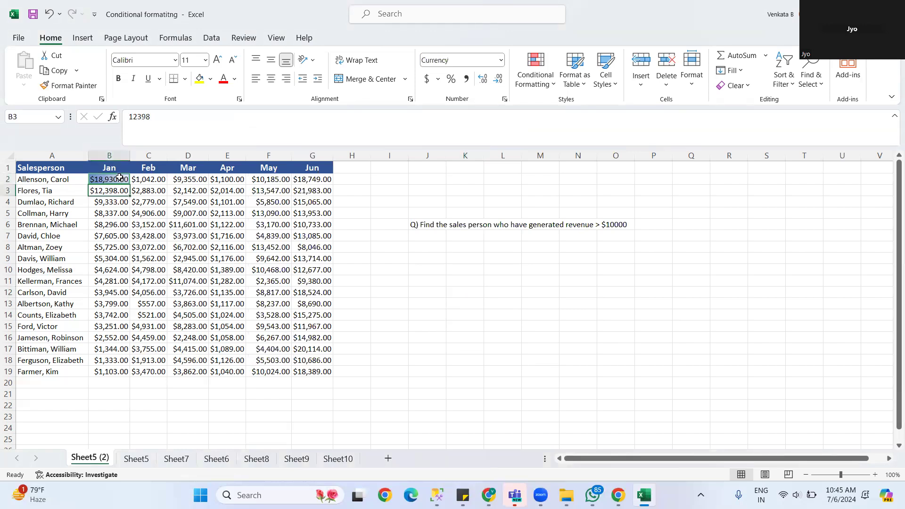
pyautogui.click(113, 175)
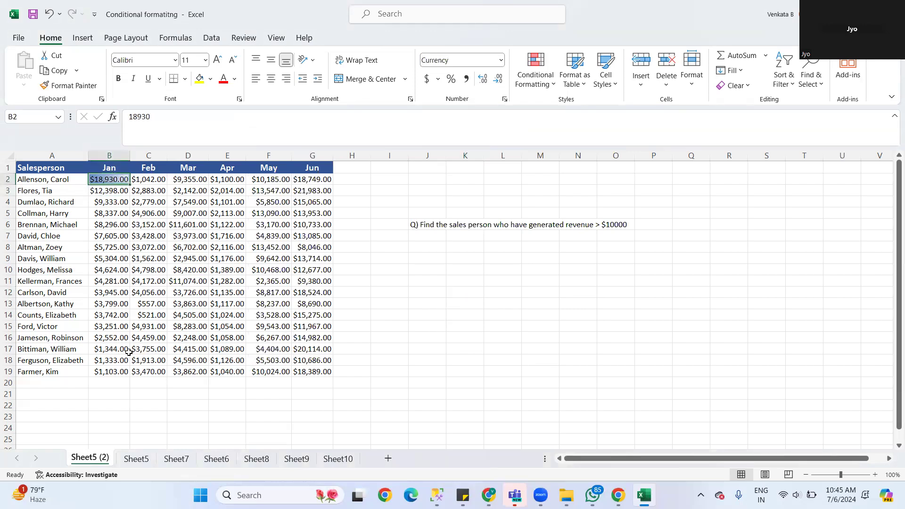
pyautogui.keyDown('shift'); pyautogui.click(120, 372); pyautogui.keyUp('shift')
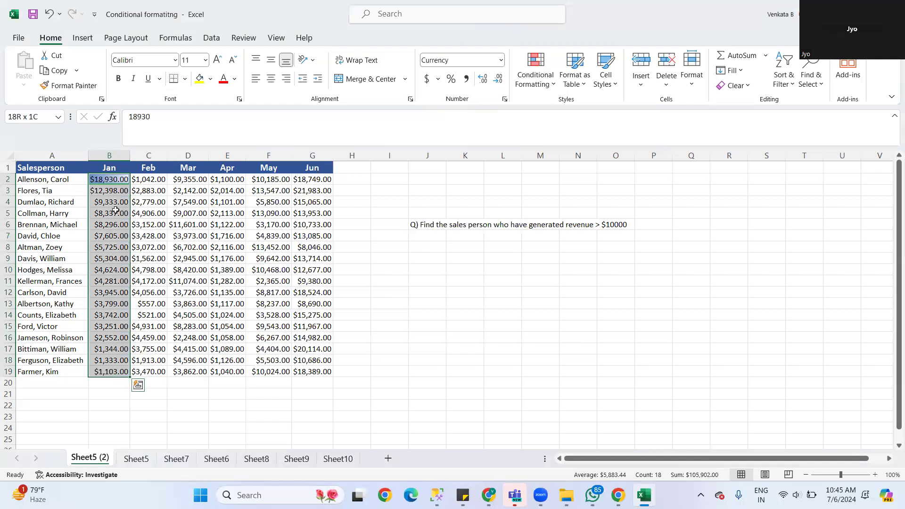
pyautogui.click(101, 178)
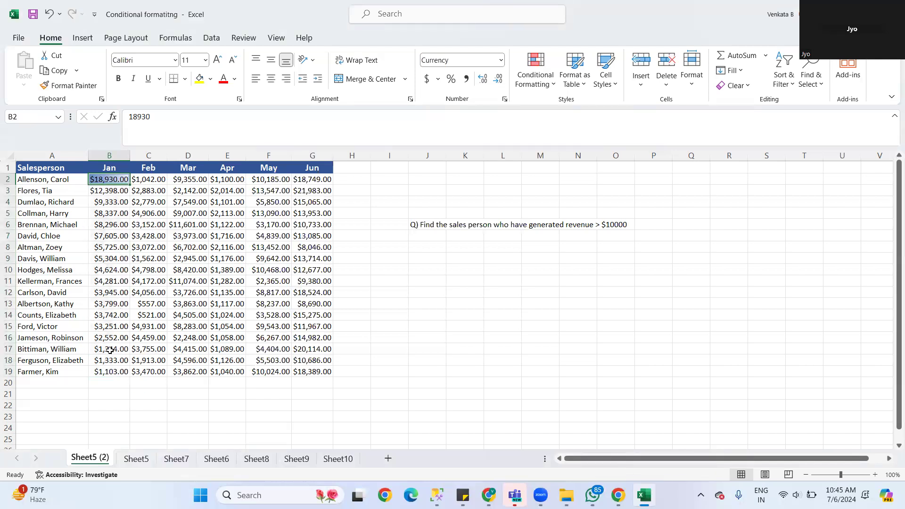
pyautogui.keyDown('shift'); pyautogui.click(102, 373); pyautogui.keyUp('shift')
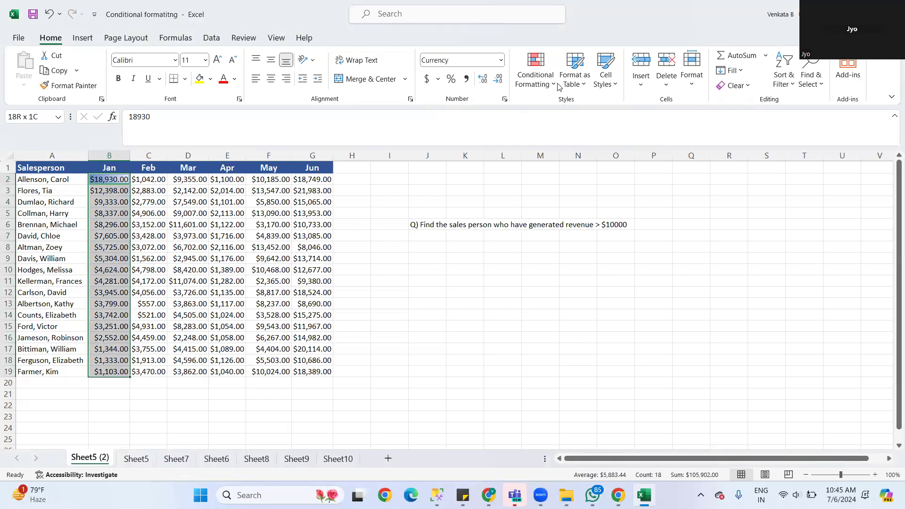
pyautogui.click(538, 76)
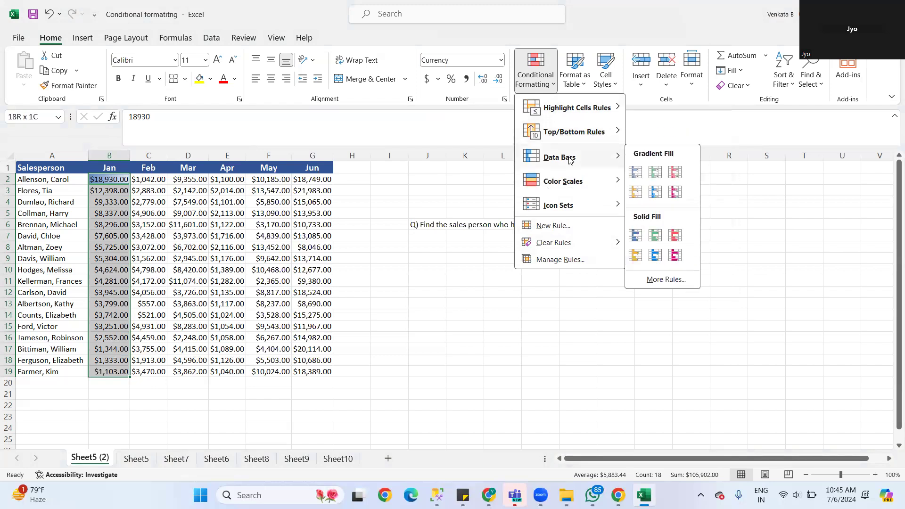
pyautogui.moveTo(569, 180)
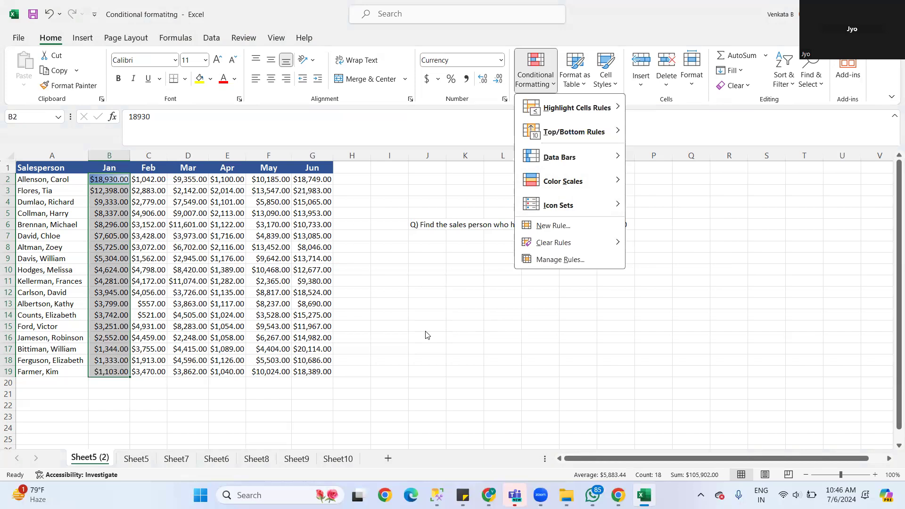
# Step: Leave the conditional formatting options and select only the first Jan revenue value, cell B2
pyautogui.click(105, 179)
pyautogui.click(105, 168)
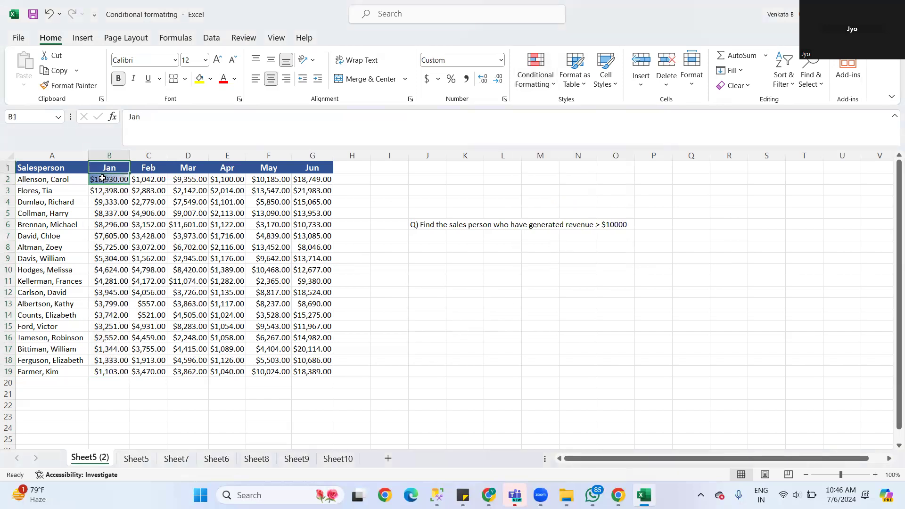
pyautogui.click(102, 179)
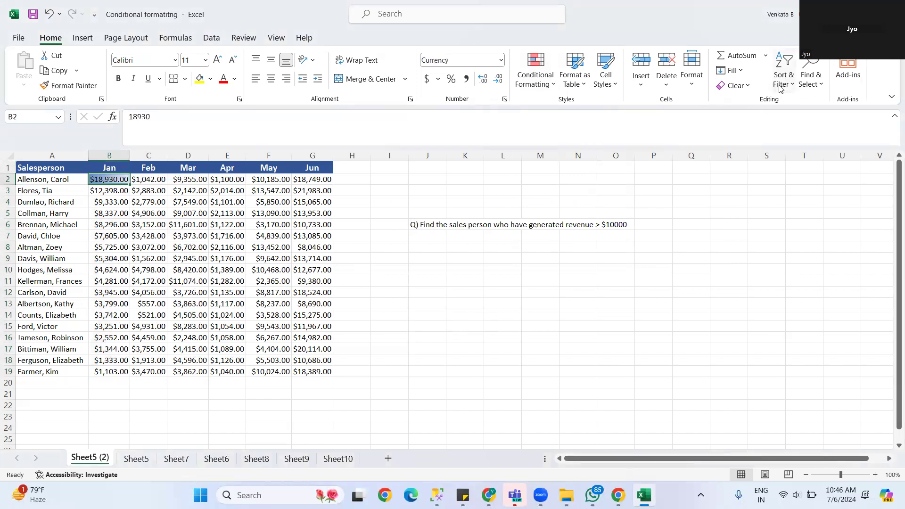
# Step: Sort the Feb revenue values in C2:C19 from largest to smallest, expanding the selection to the neighbouring data
pyautogui.click(457, 317)
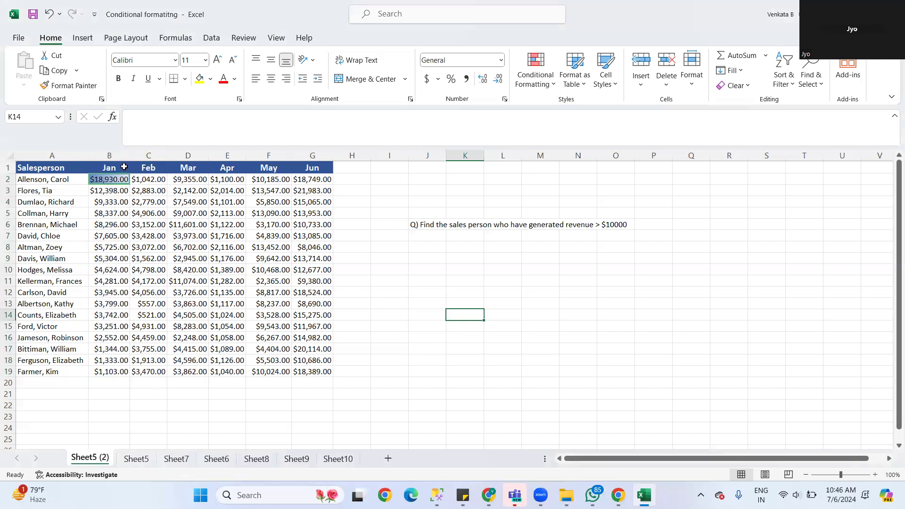
pyautogui.moveTo(113, 181); pyautogui.dragTo(121, 360)
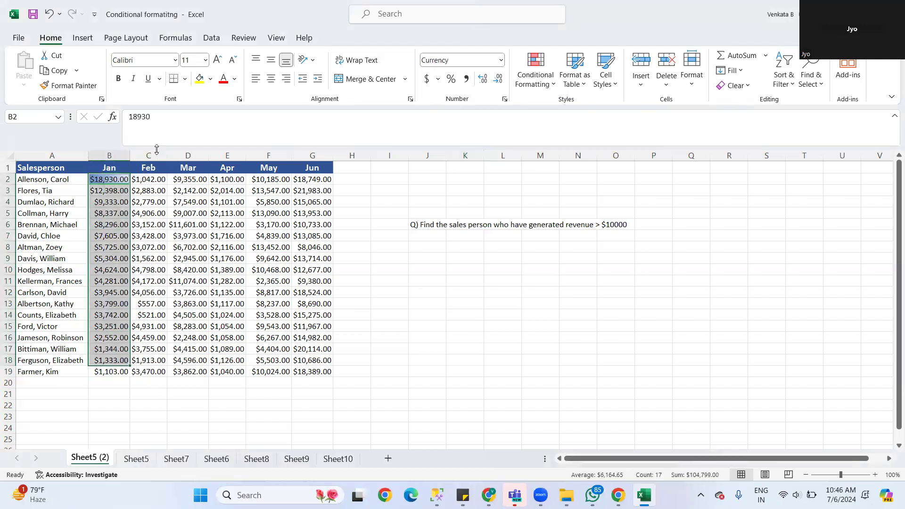
pyautogui.click(146, 180)
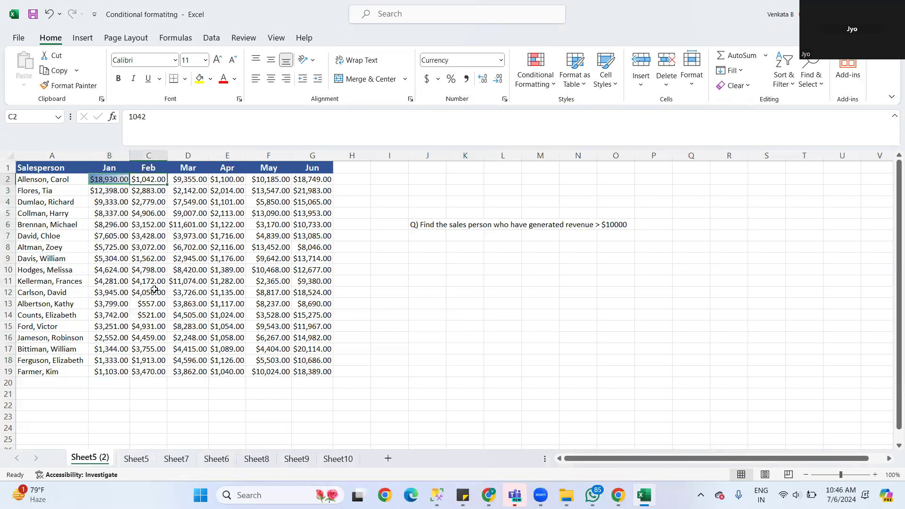
pyautogui.hotkey('ctrl', 'shift', 'Down')
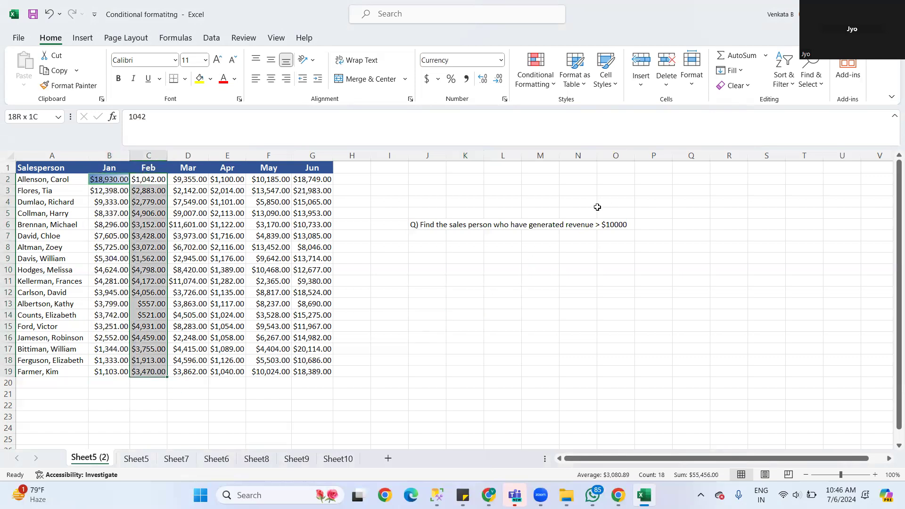
pyautogui.click(785, 83)
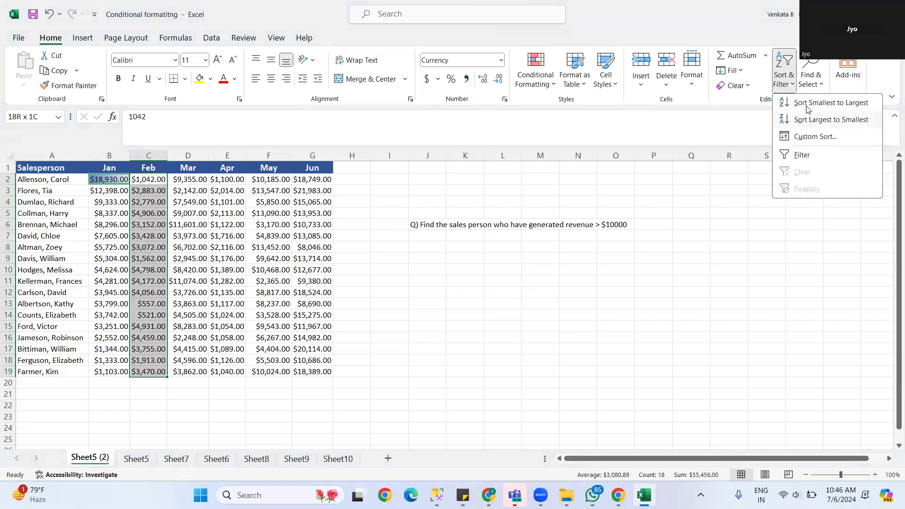
pyautogui.click(814, 125)
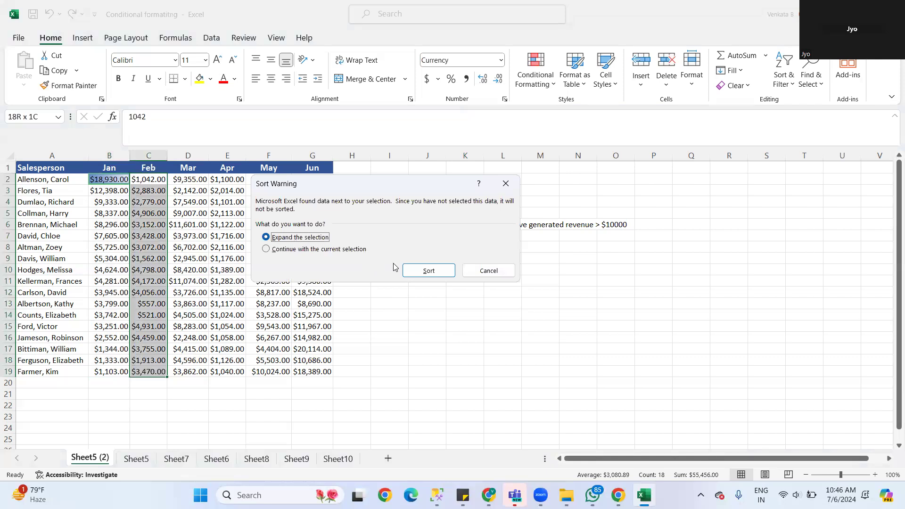
pyautogui.click(420, 272)
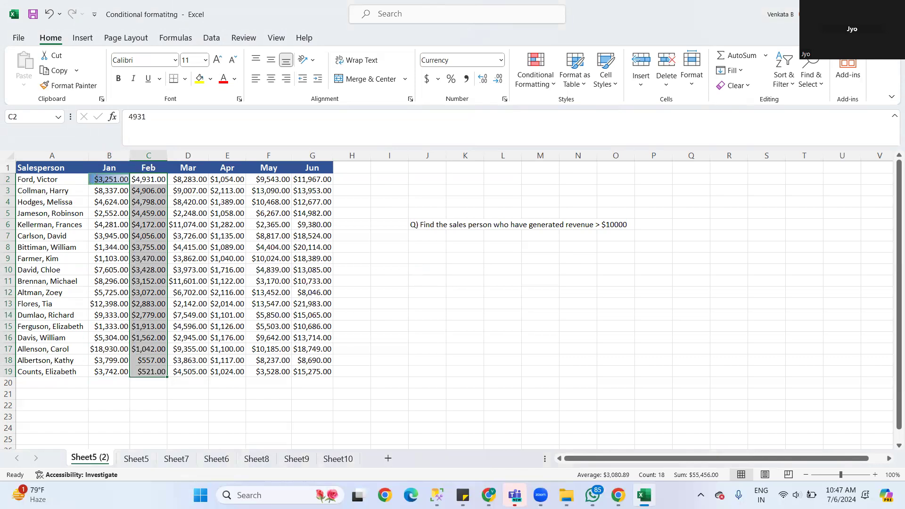
# Step: Open the Excel Dashboard Recording workbook from the EXCEL folder in File Explorer and cancel the Office activation wizard
pyautogui.click(891, 14)
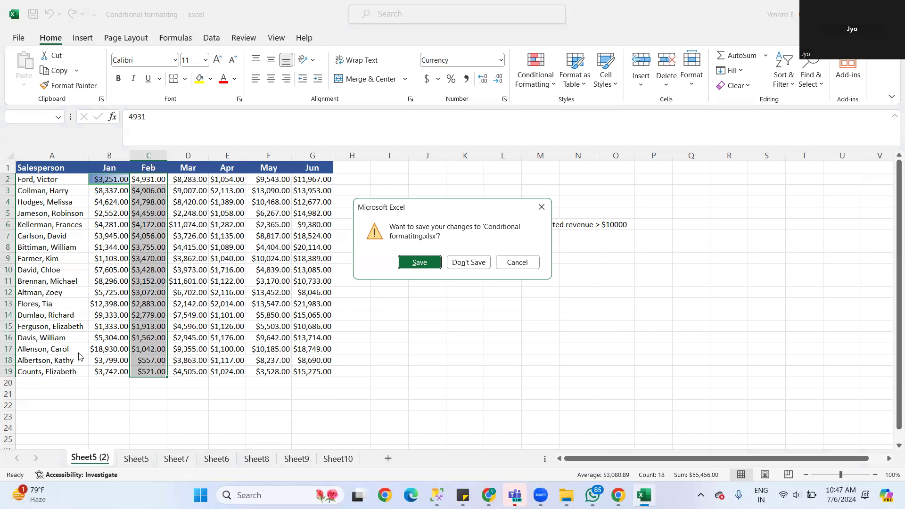
pyautogui.click(567, 495)
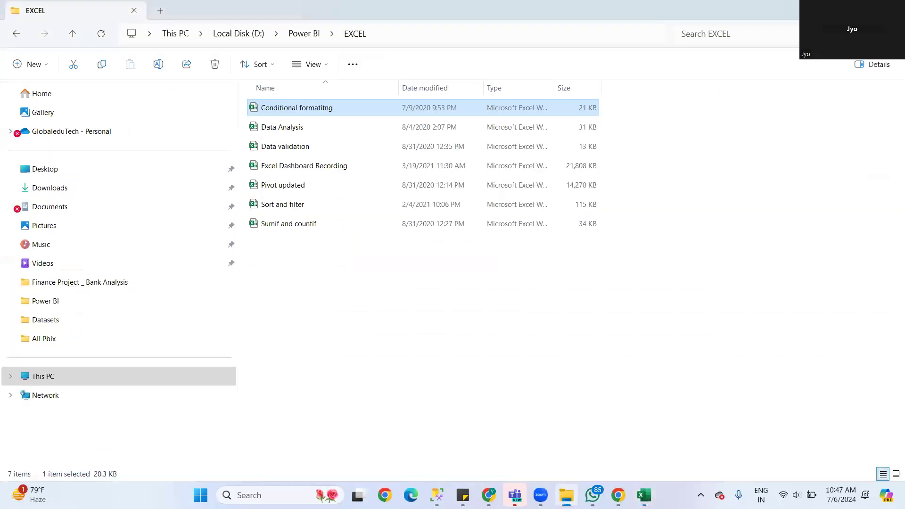
pyautogui.doubleClick(290, 166)
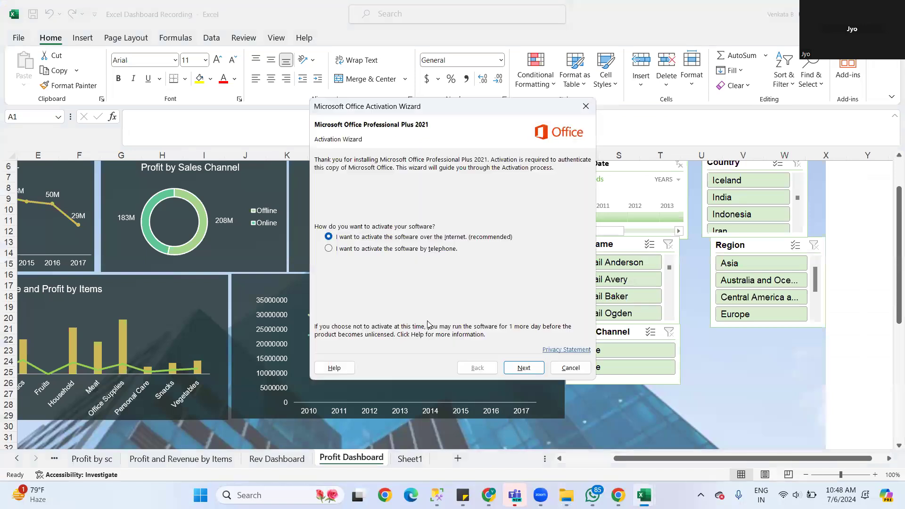
pyautogui.click(570, 368)
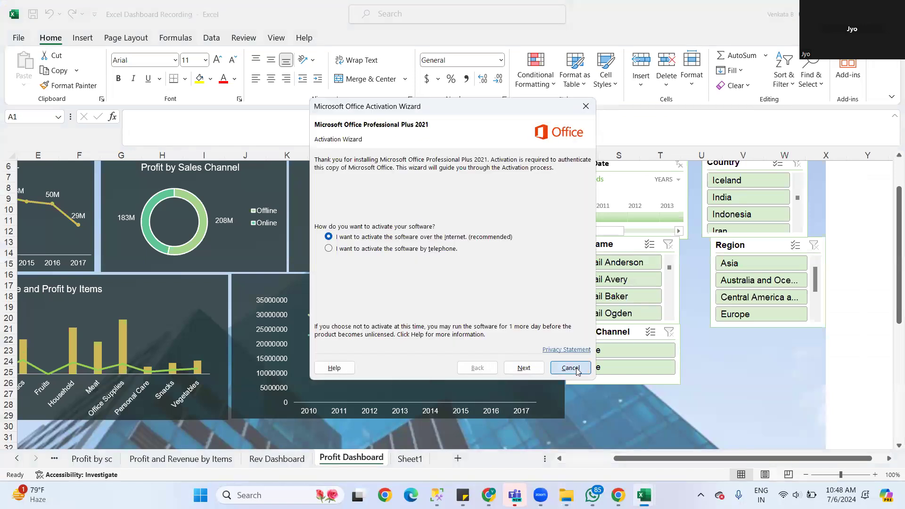
# Step: Look over the charts and slicers on the Profit Dashboard and Rev Dashboard sheets
pyautogui.scroll(2, 294, 232)
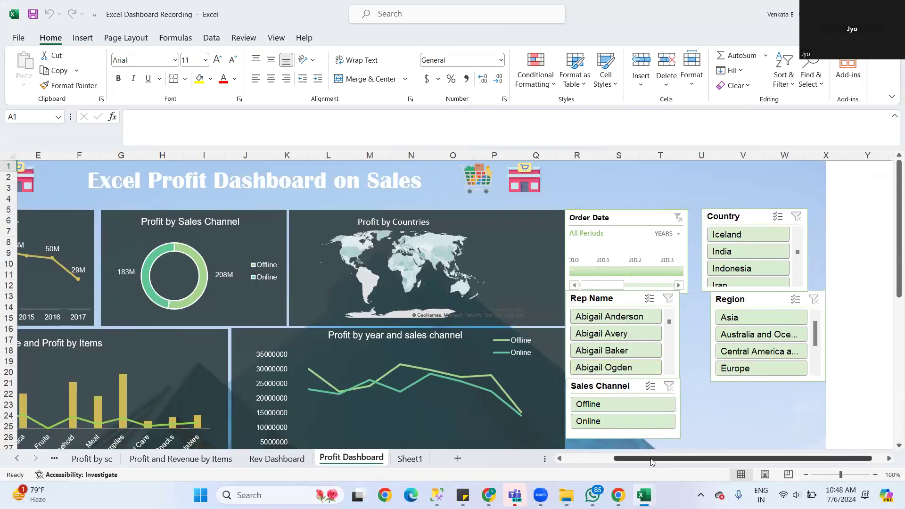
pyautogui.moveTo(635, 463); pyautogui.dragTo(585, 462)
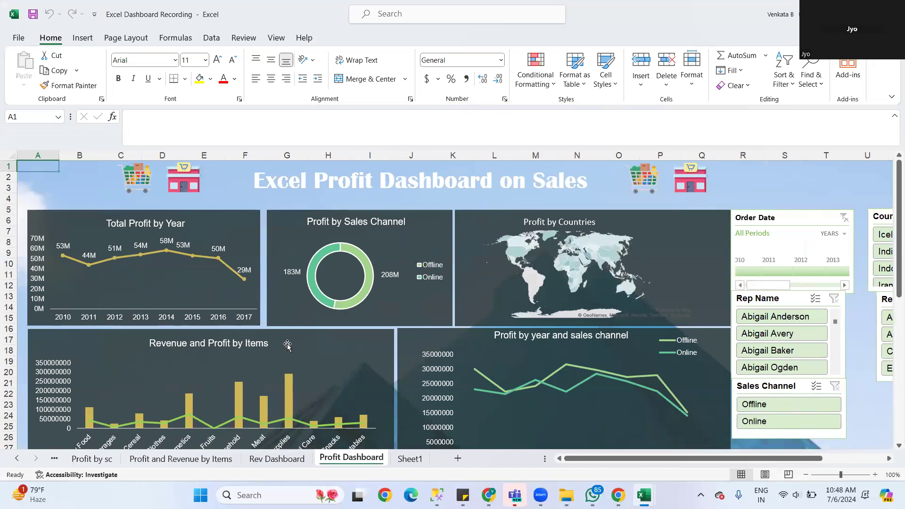
pyautogui.scroll(-1, 292, 330)
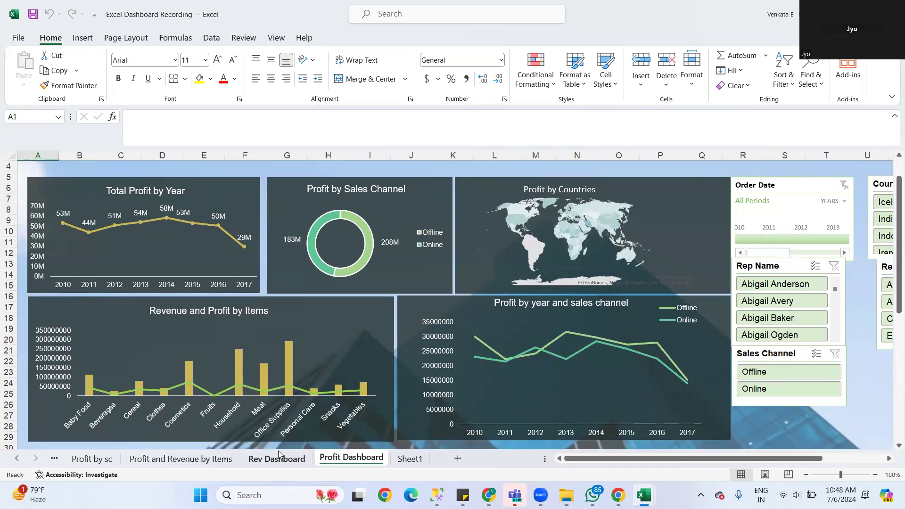
pyautogui.click(264, 461)
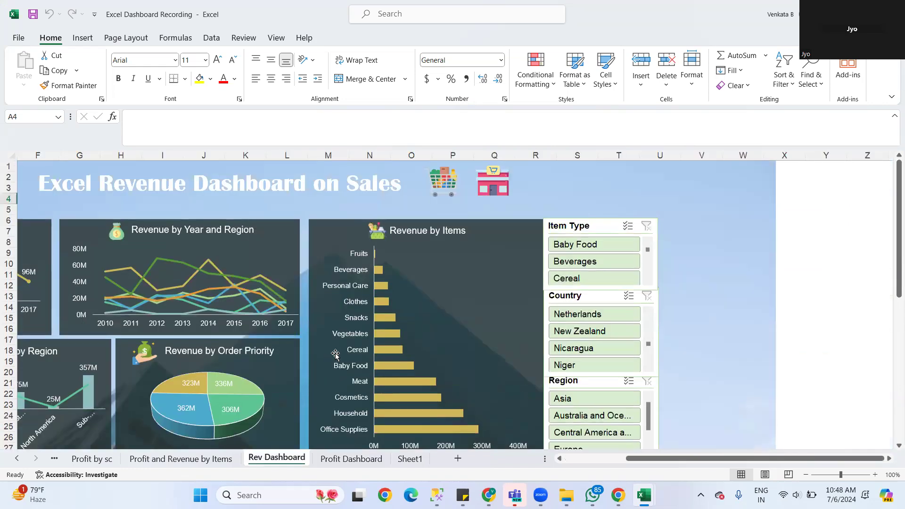
pyautogui.scroll(-5, 334, 354)
# Step: Examine the pivot tables and charts behind the dashboards on the Profit and Revenue by Items, Profit by sc and Revenue by year sheets
pyautogui.click(184, 459)
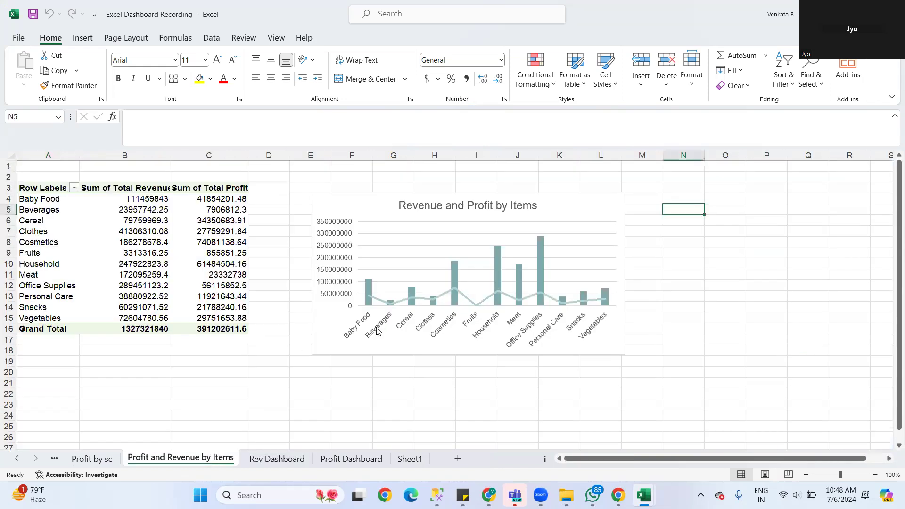
pyautogui.click(90, 459)
pyautogui.click(17, 459)
pyautogui.click(18, 458)
pyautogui.click(18, 458)
pyautogui.click(18, 459)
pyautogui.click(18, 458)
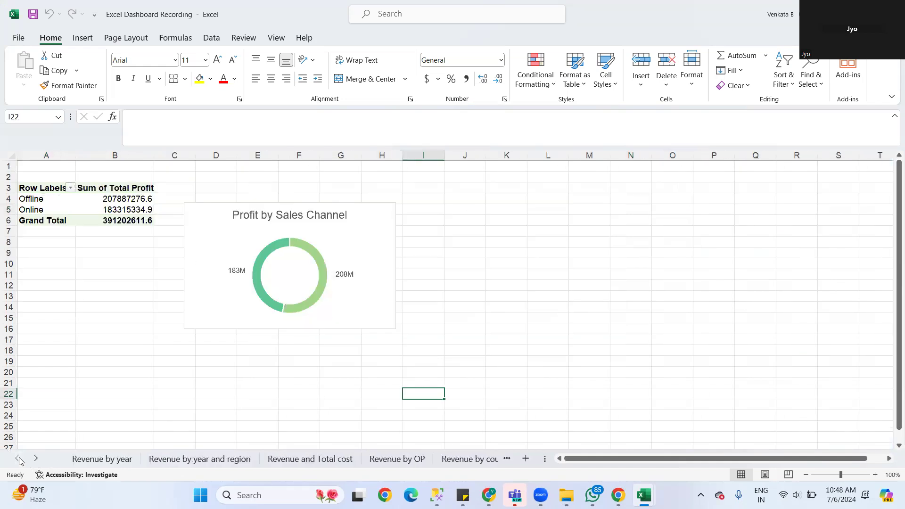
pyautogui.click(117, 458)
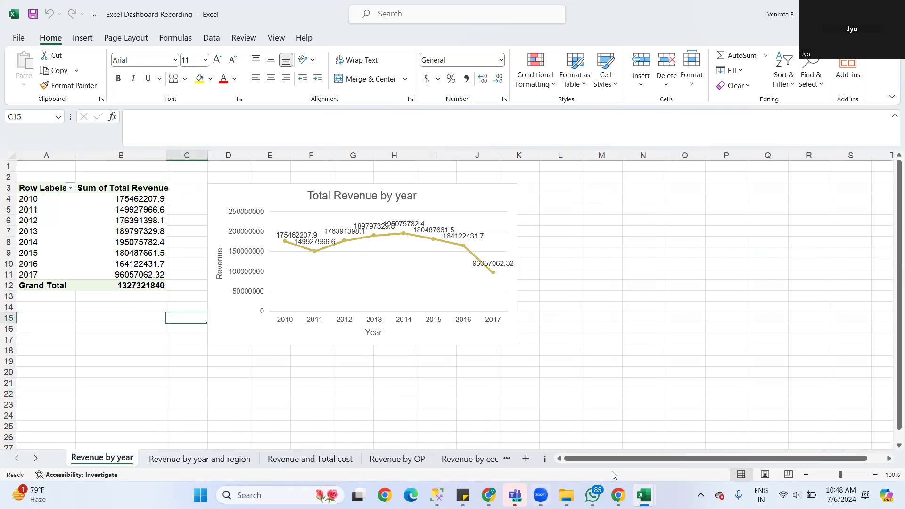
# Step: Open the Sumif and countif workbook from the EXCEL folder in File Explorer
pyautogui.moveTo(645, 495)
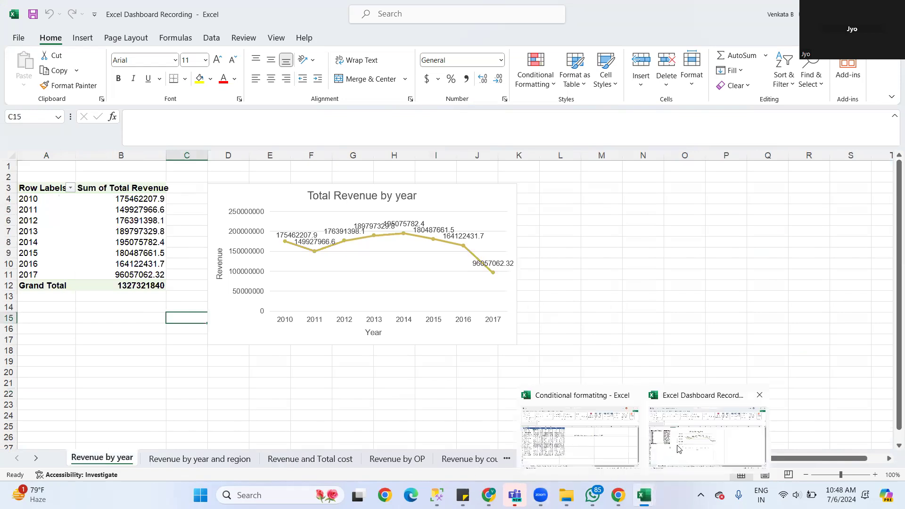
pyautogui.click(579, 452)
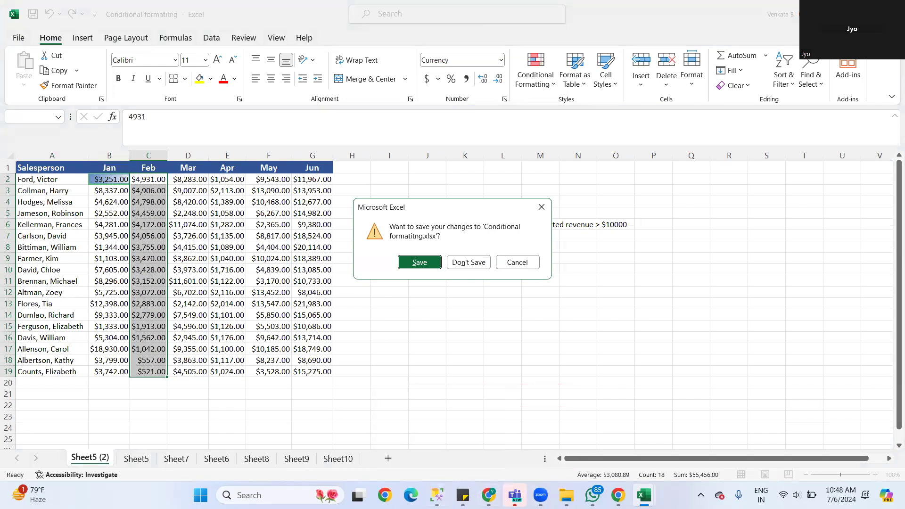
pyautogui.click(567, 496)
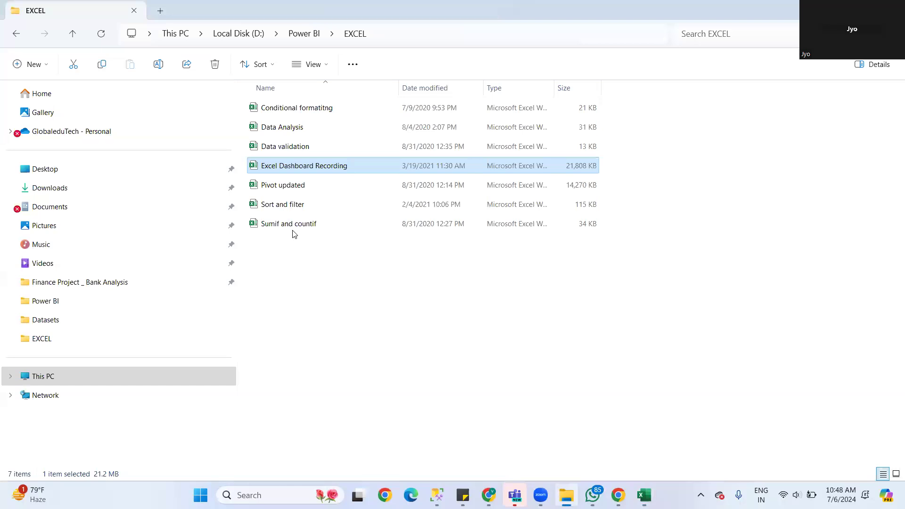
pyautogui.doubleClick(283, 226)
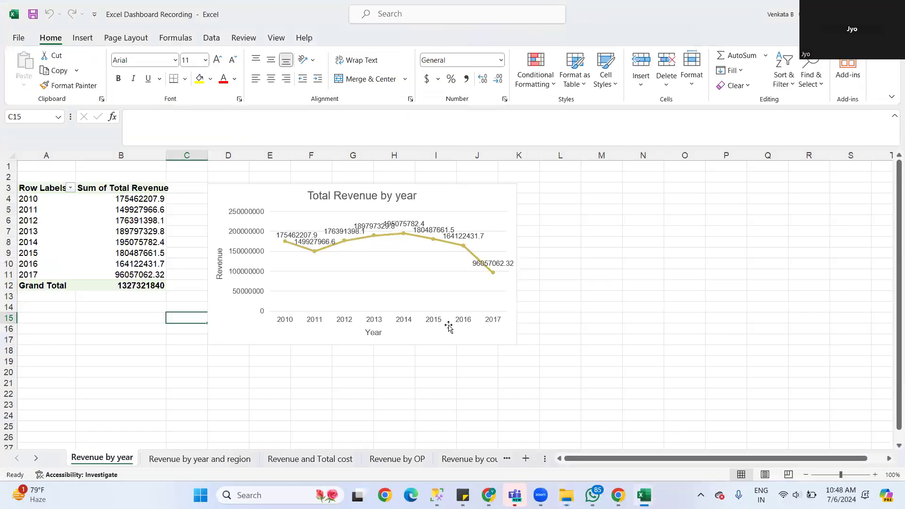
pyautogui.click(479, 380)
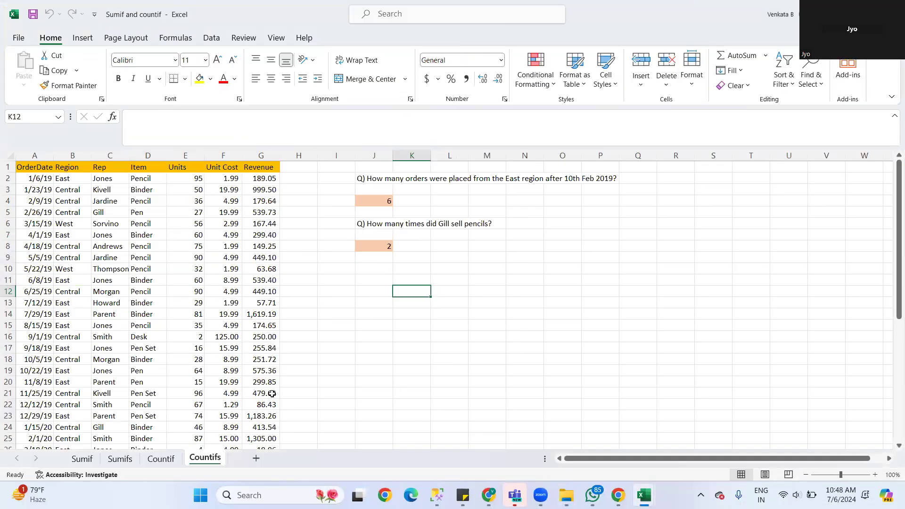
# Step: Go to the Sumif sheet and select the whole Sum of Units by region pivot table in M4:N8
pyautogui.click(79, 458)
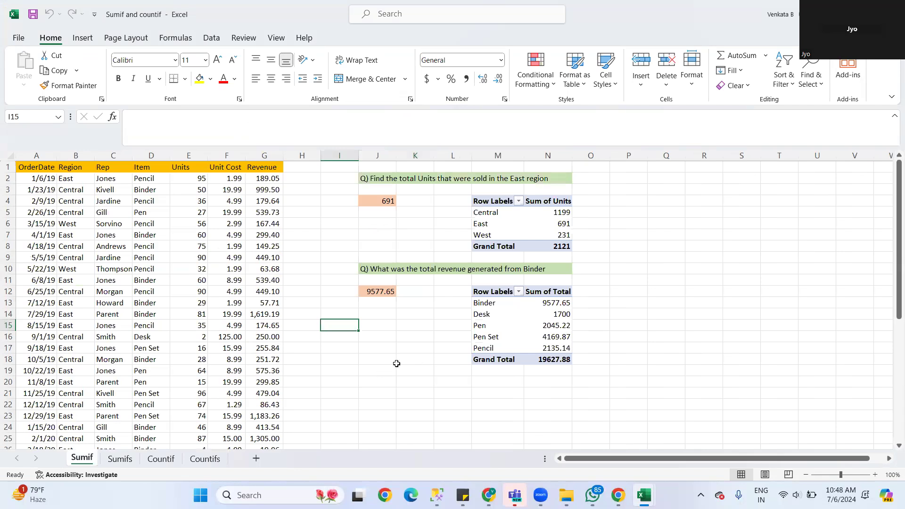
pyautogui.click(496, 201)
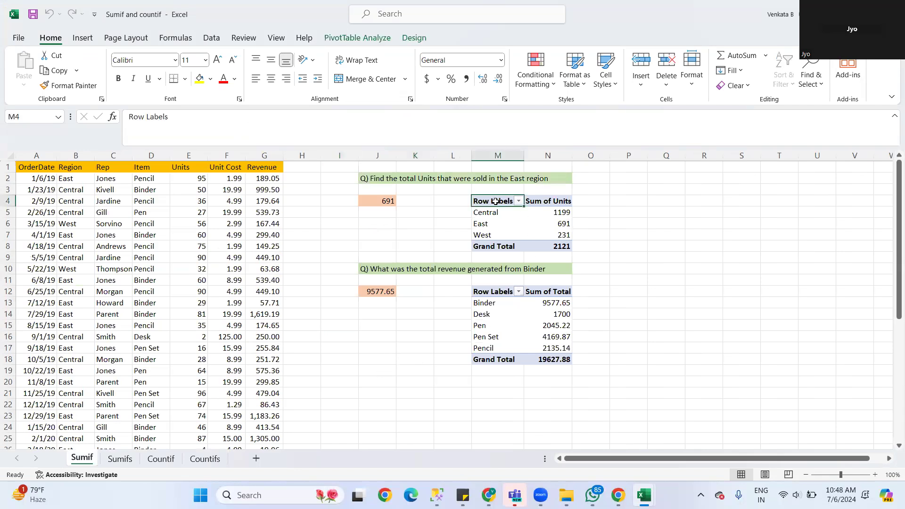
pyautogui.click(554, 247)
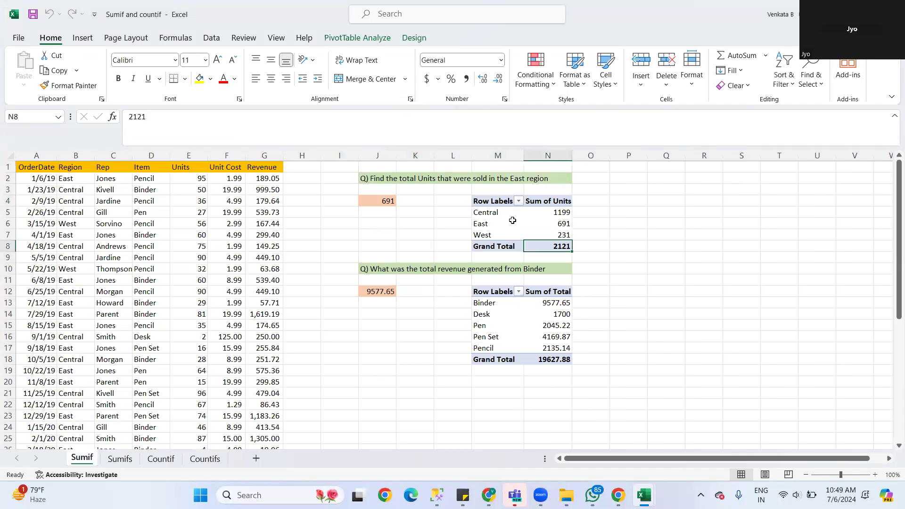
pyautogui.click(483, 203)
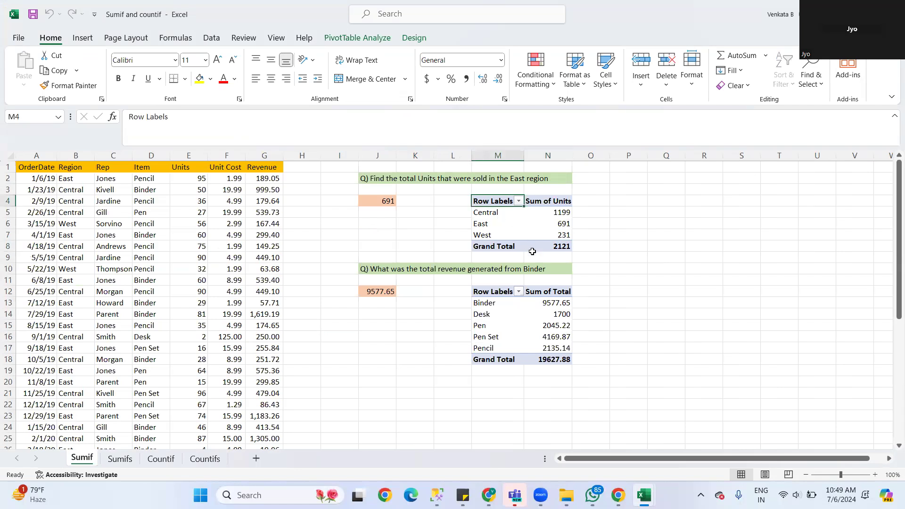
pyautogui.keyDown('shift'); pyautogui.click(541, 249); pyautogui.keyUp('shift')
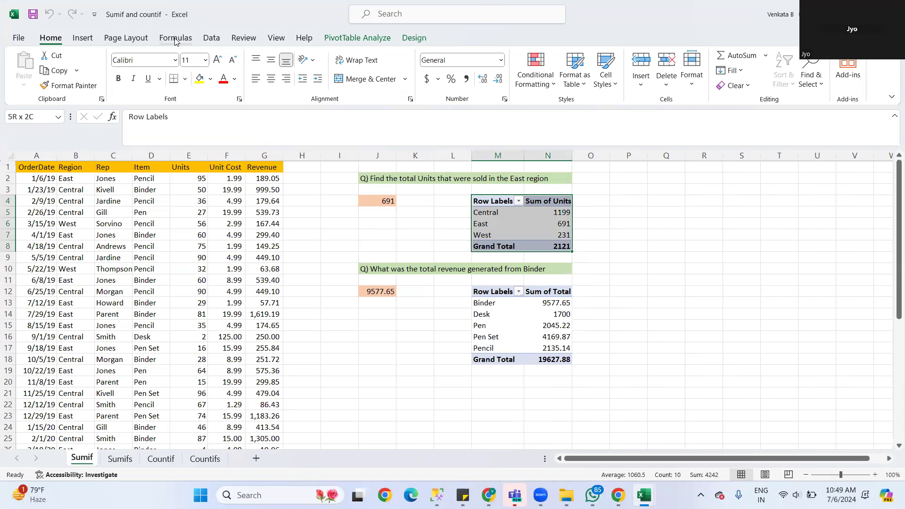
# Step: Open the full chart type chooser for the selected Sum of Units by region pivot table
pyautogui.click(212, 40)
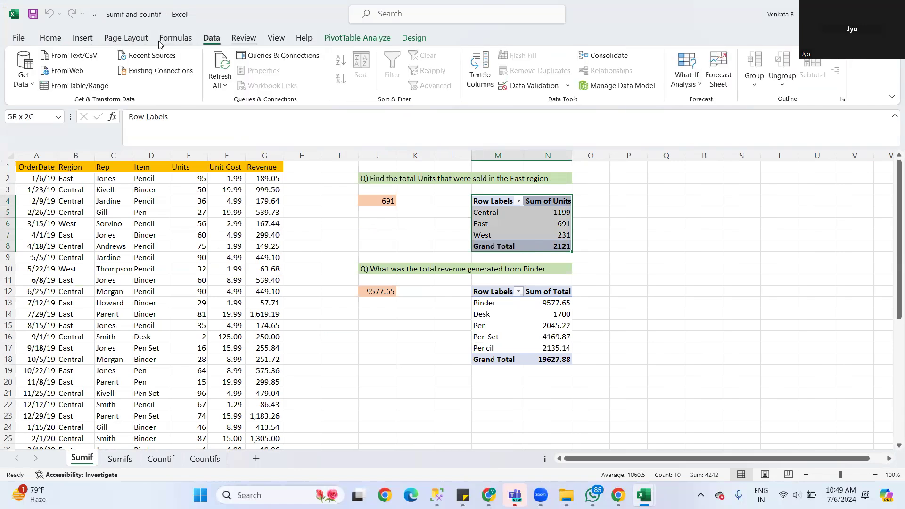
pyautogui.click(81, 39)
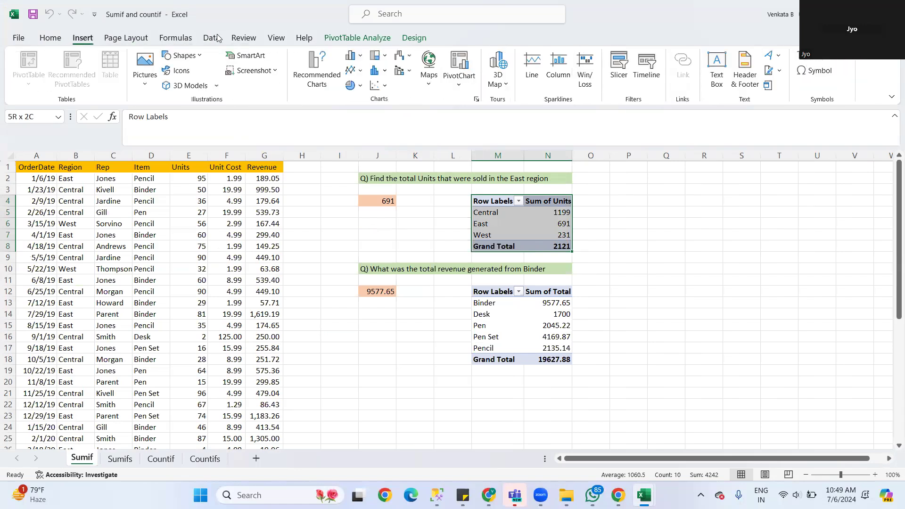
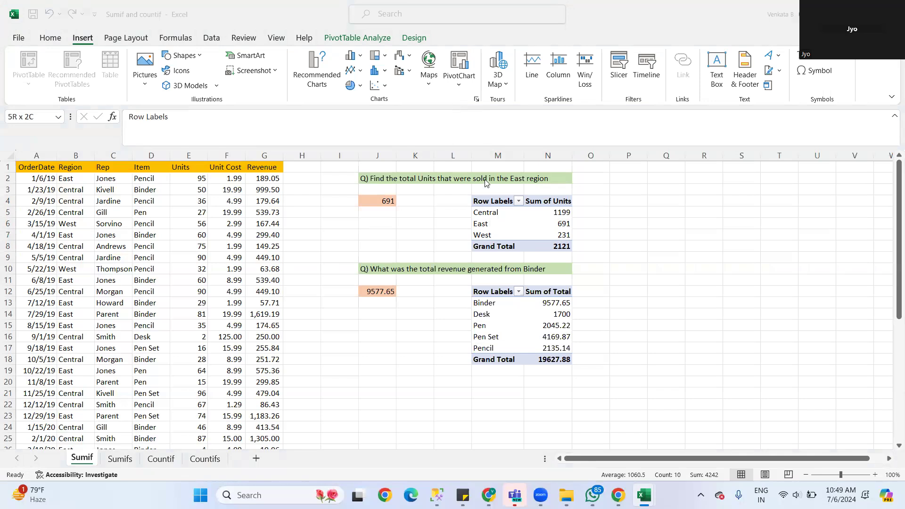
pyautogui.click(493, 198)
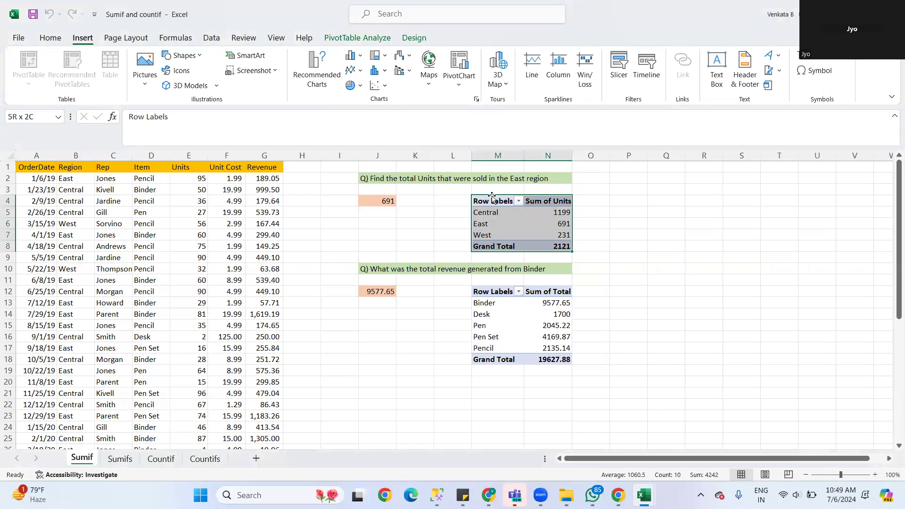
pyautogui.click(460, 84)
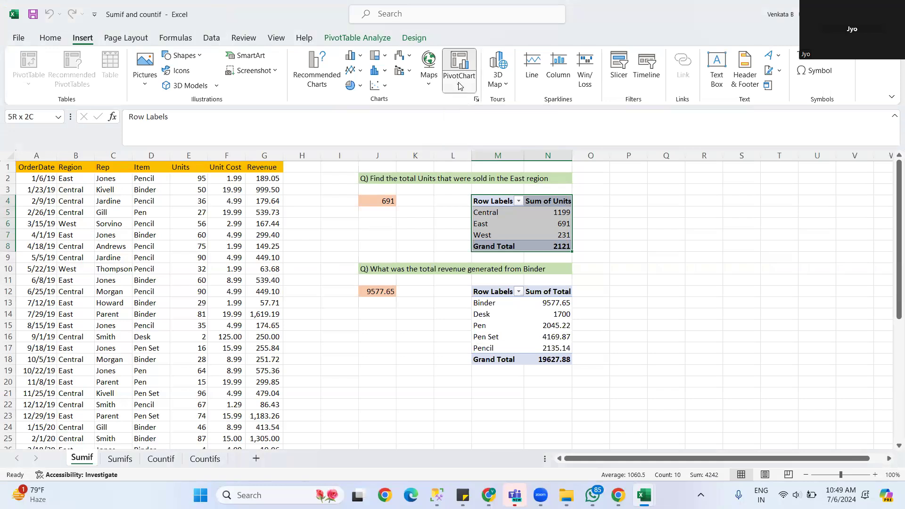
pyautogui.click(478, 103)
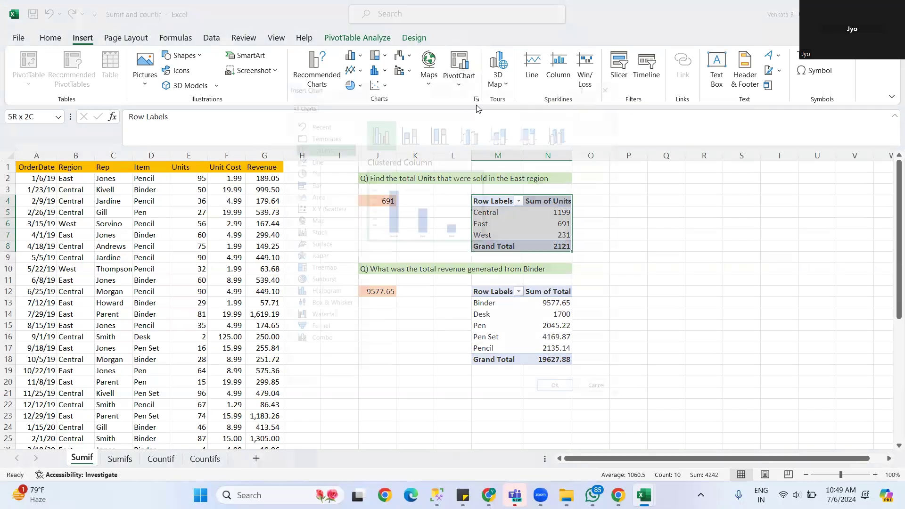
pyautogui.moveTo(420, 78); pyautogui.dragTo(533, 83)
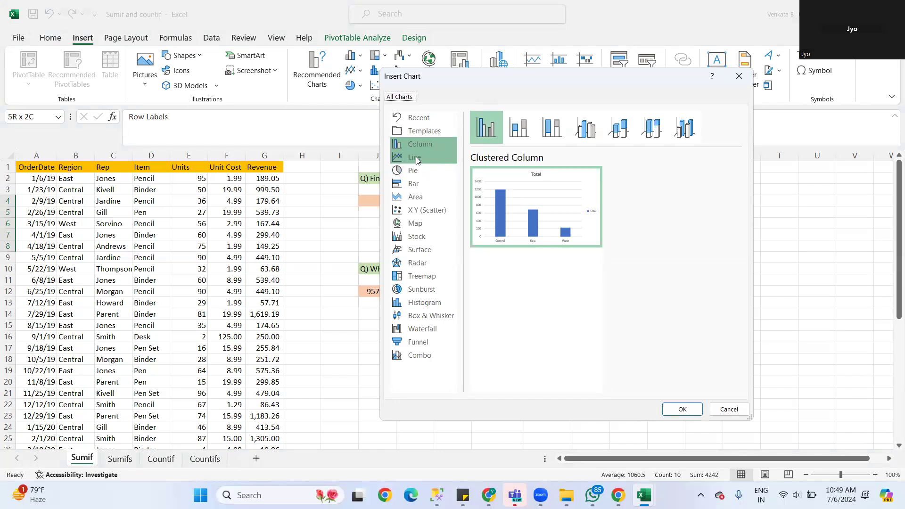
# Step: Preview the Line, Bar, Area and Stock chart types for the region units pivot table
pyautogui.click(416, 158)
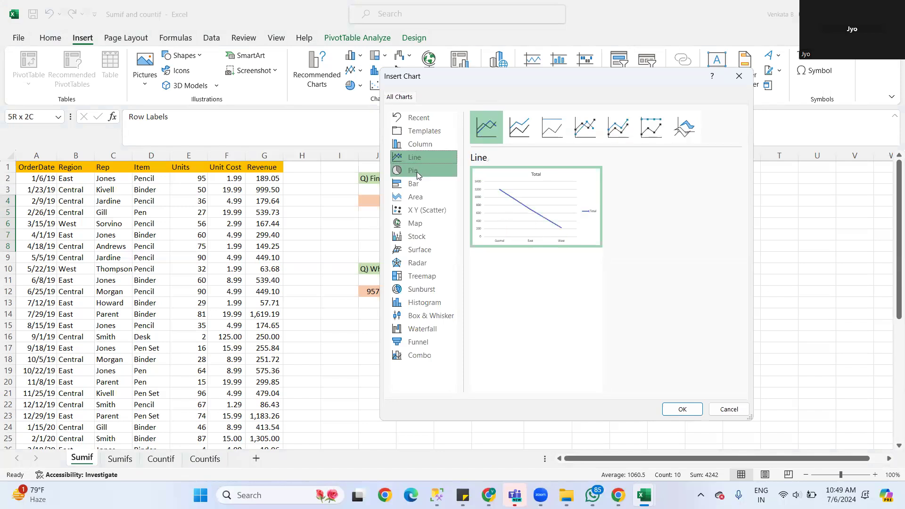
pyautogui.click(417, 171)
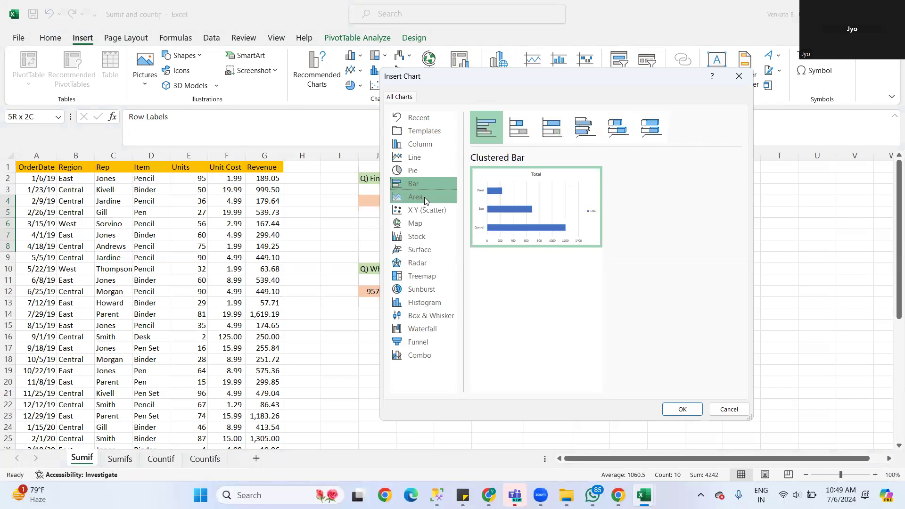
pyautogui.click(423, 197)
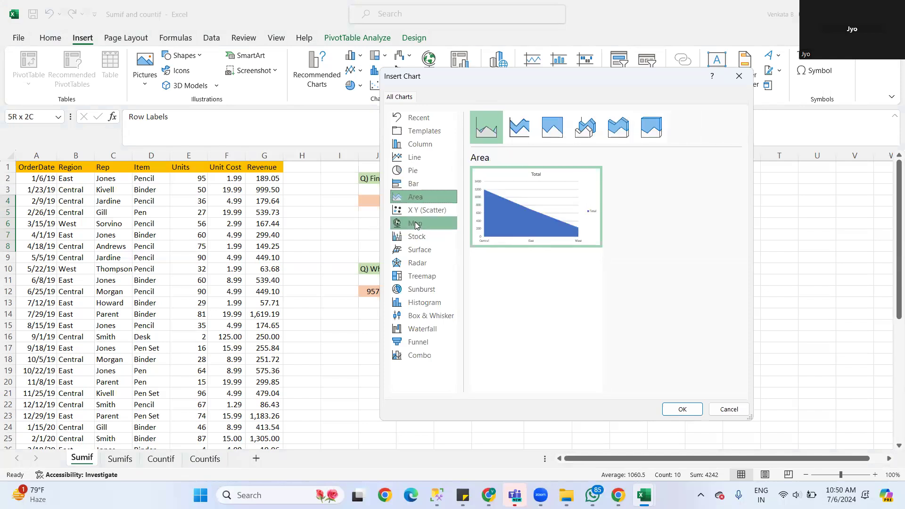
pyautogui.click(417, 237)
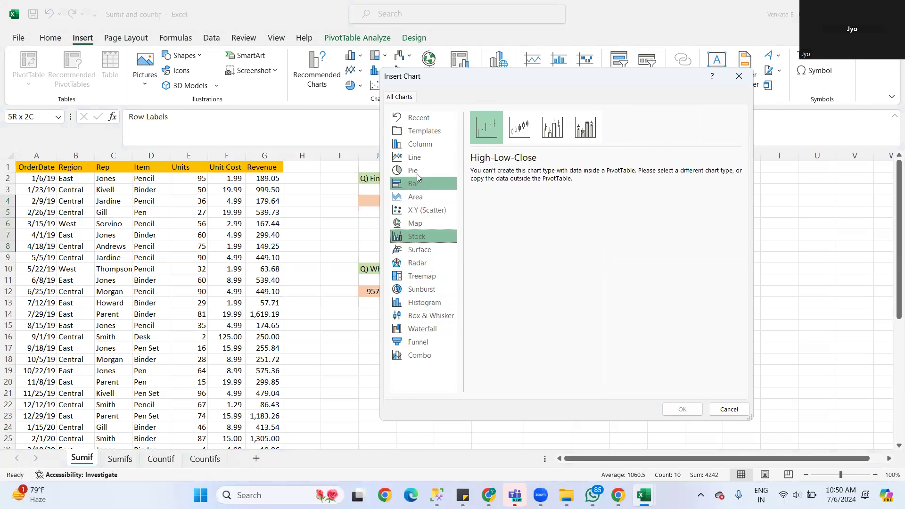
# Step: Insert a Clustered Column PivotChart of units by region and place it beside the pivot tables, starting near column O
pyautogui.click(413, 146)
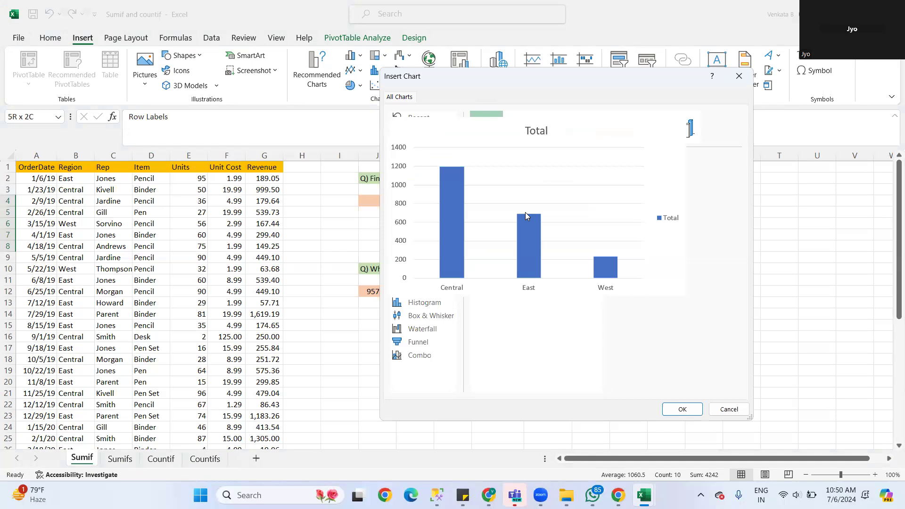
pyautogui.moveTo(434, 182)
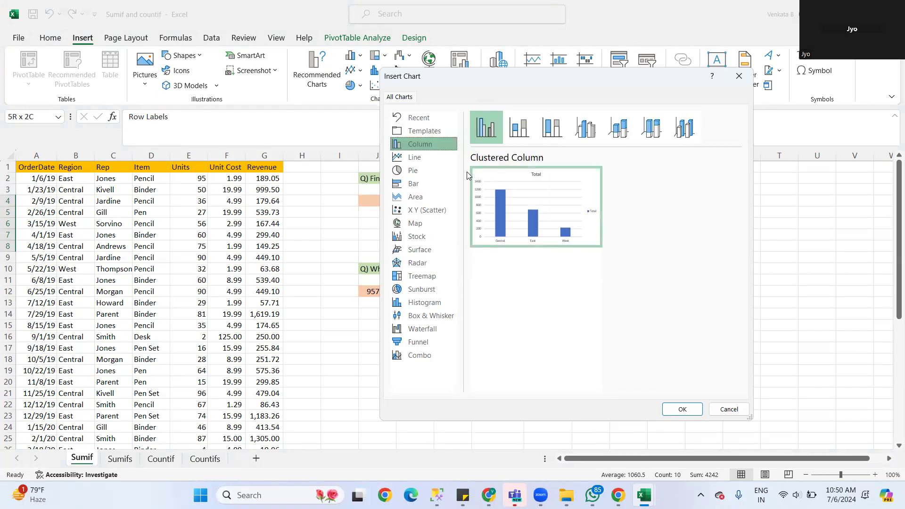
pyautogui.click(682, 408)
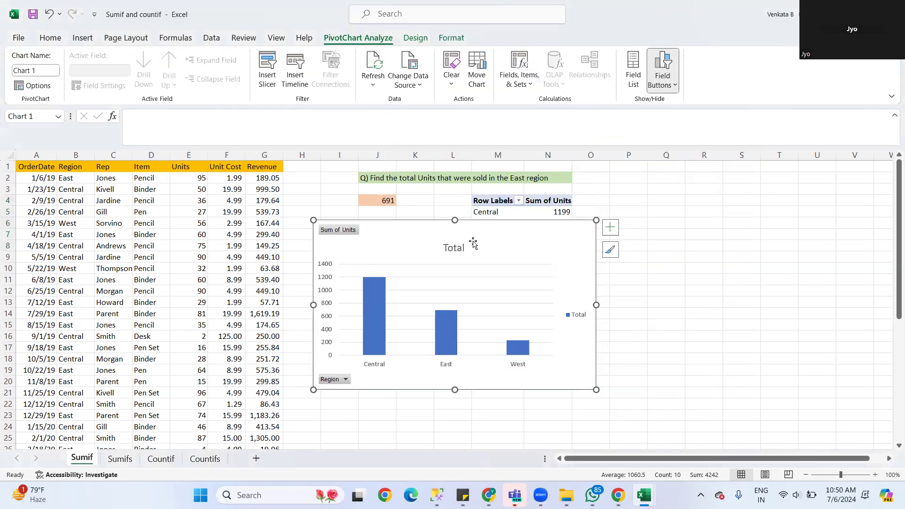
pyautogui.moveTo(473, 243); pyautogui.dragTo(732, 192)
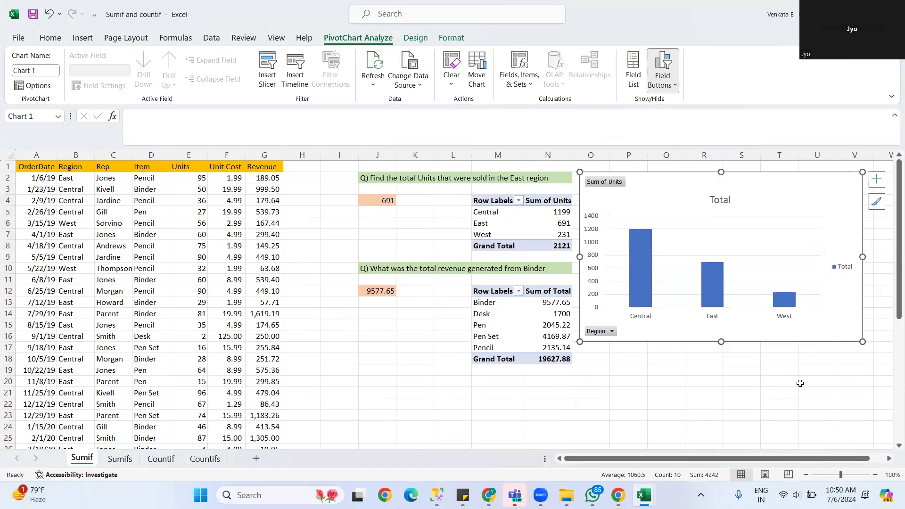
# Step: Check the data point values of the Central, East and West columns in the PivotChart
pyautogui.moveTo(636, 245)
pyautogui.moveTo(707, 283)
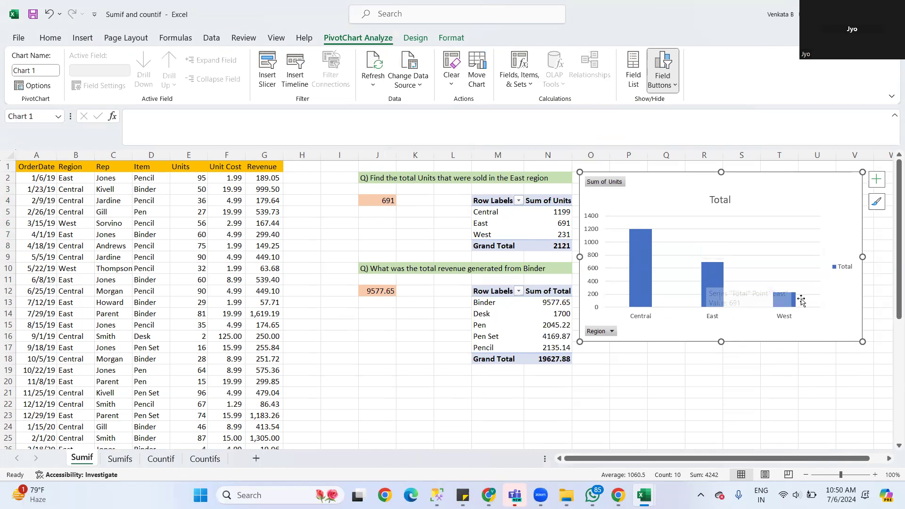
pyautogui.moveTo(789, 305)
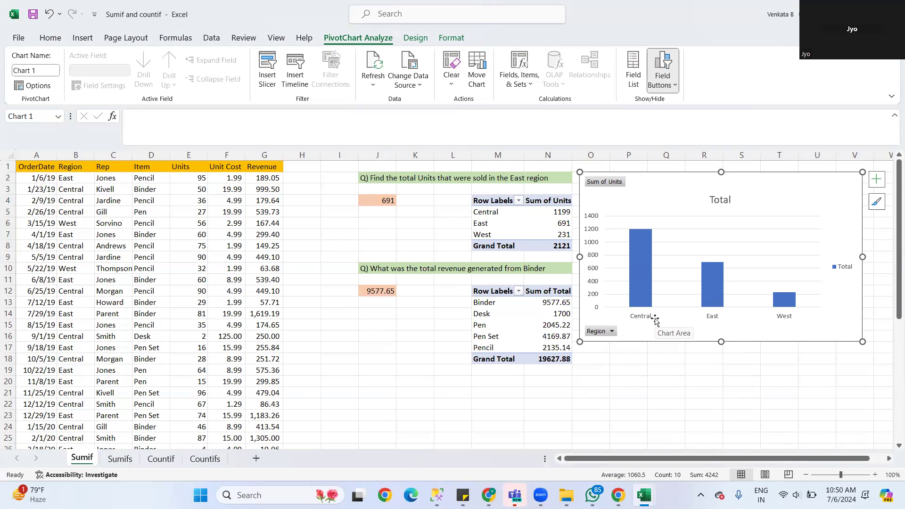
# Step: Change the region units PivotChart from columns to a Pie chart
pyautogui.rightClick(636, 222)
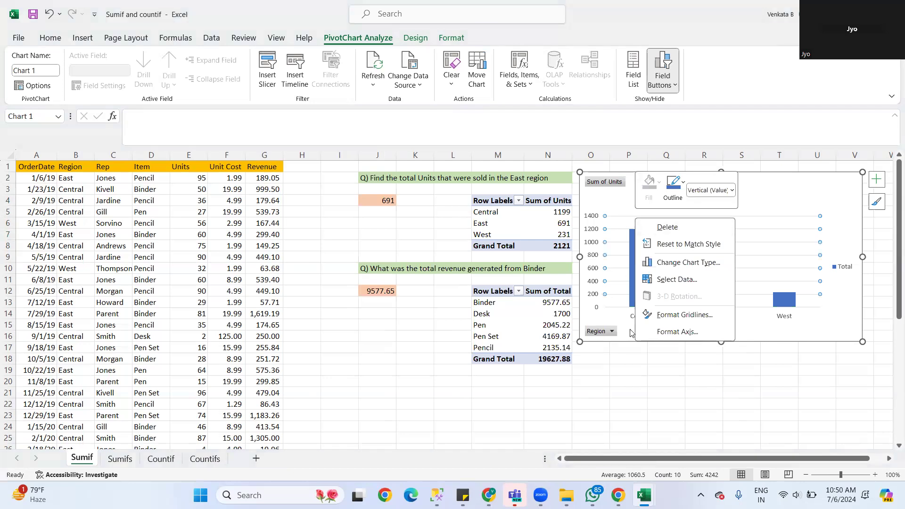
pyautogui.click(666, 265)
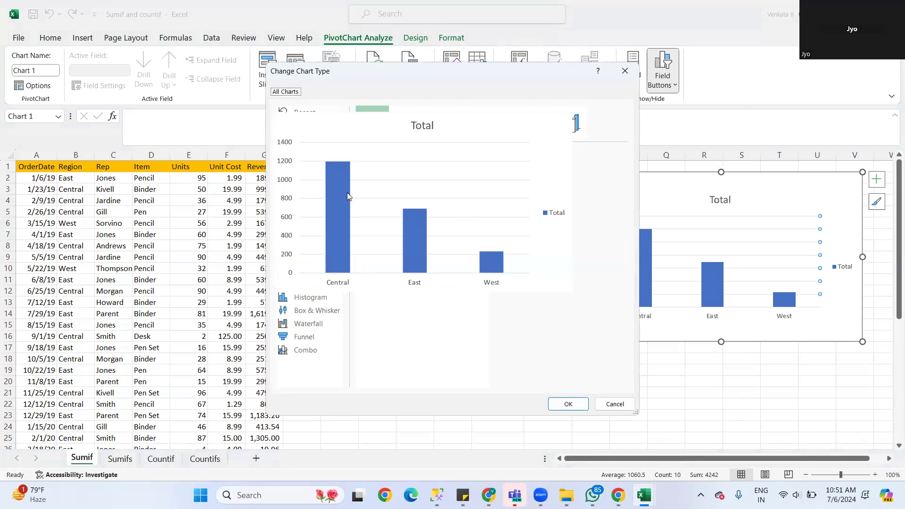
pyautogui.click(302, 166)
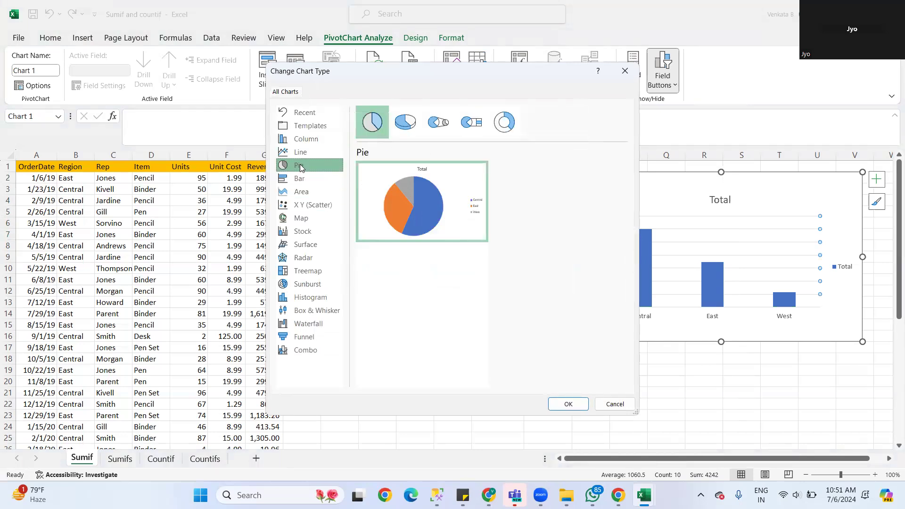
pyautogui.moveTo(449, 221)
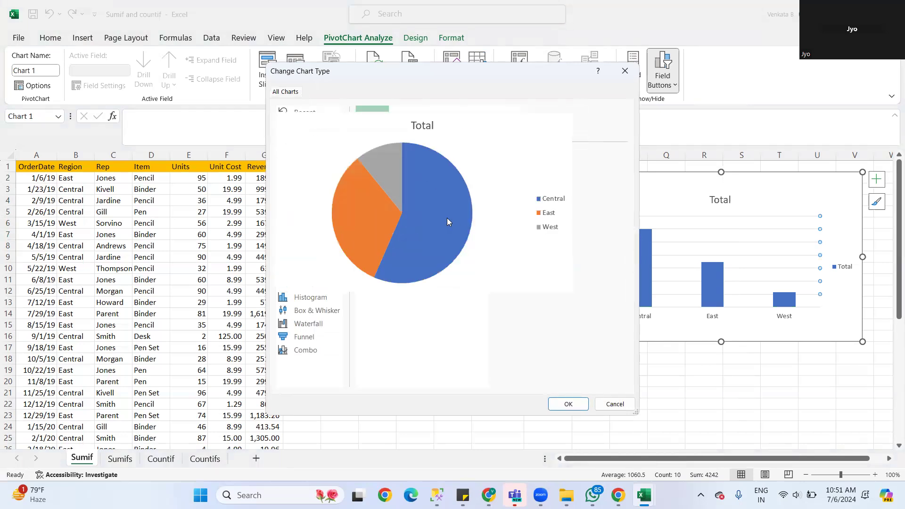
pyautogui.click(568, 404)
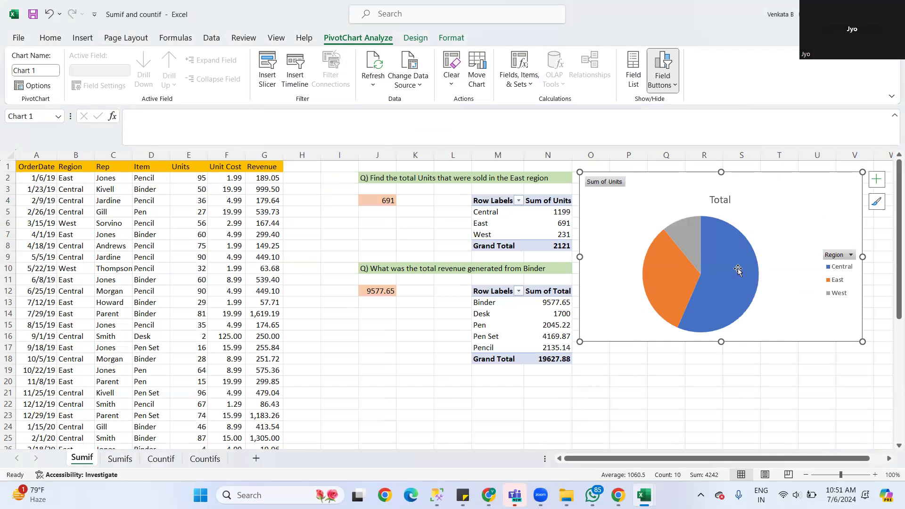
# Step: Review the pie chart's available commands, including the Move Chart destinations and the PivotTable layout and format options
pyautogui.rightClick(788, 270)
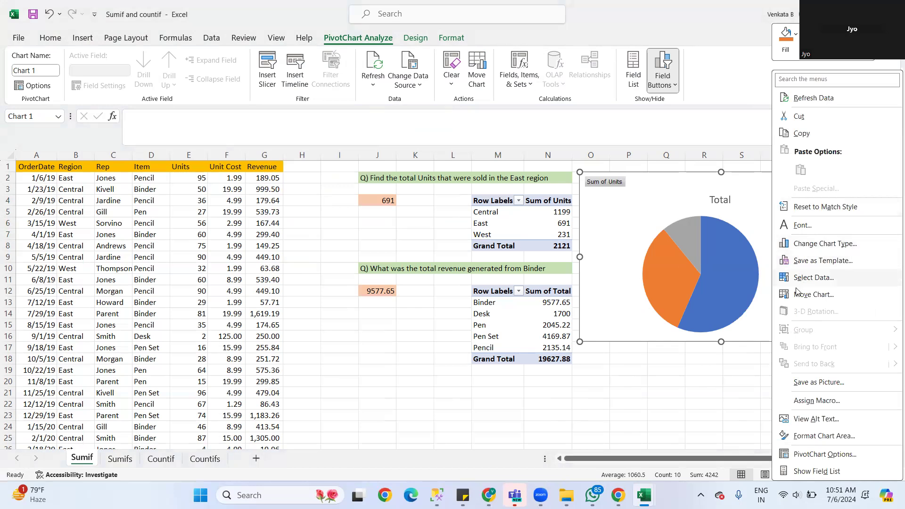
pyautogui.click(735, 211)
pyautogui.rightClick(736, 211)
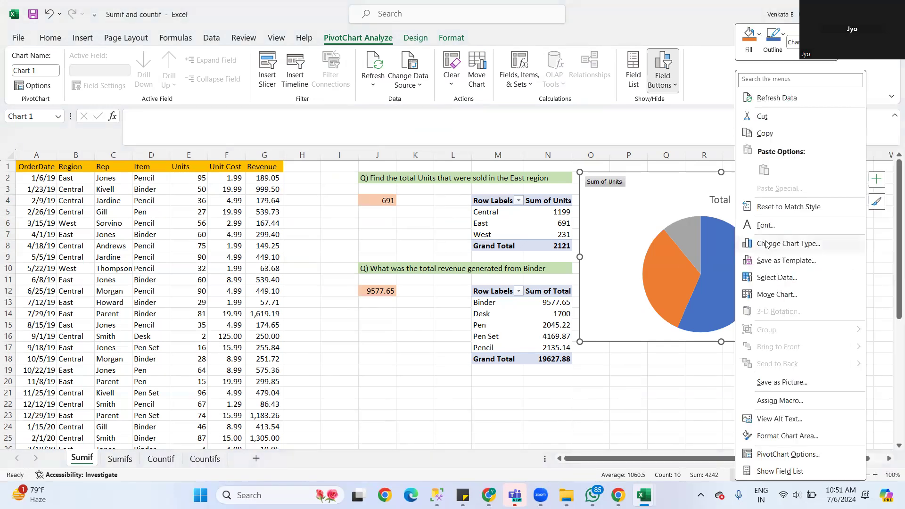
pyautogui.click(765, 296)
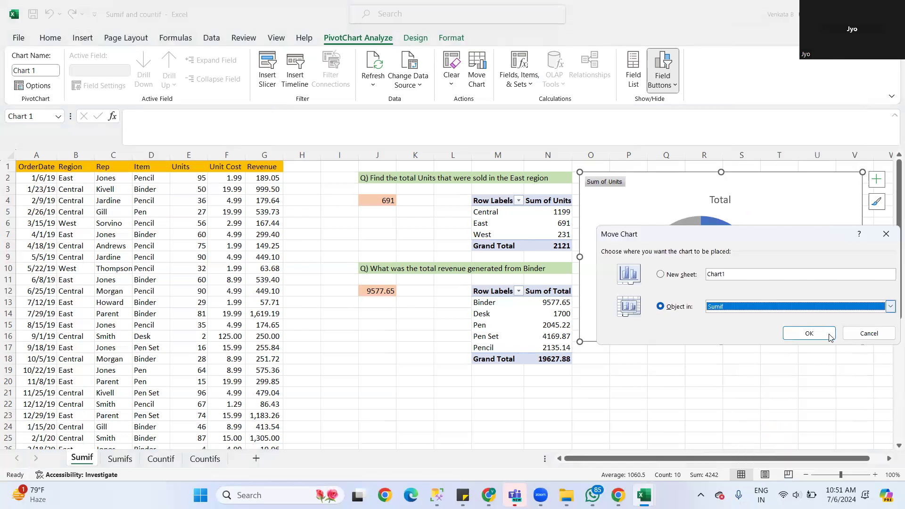
pyautogui.click(869, 334)
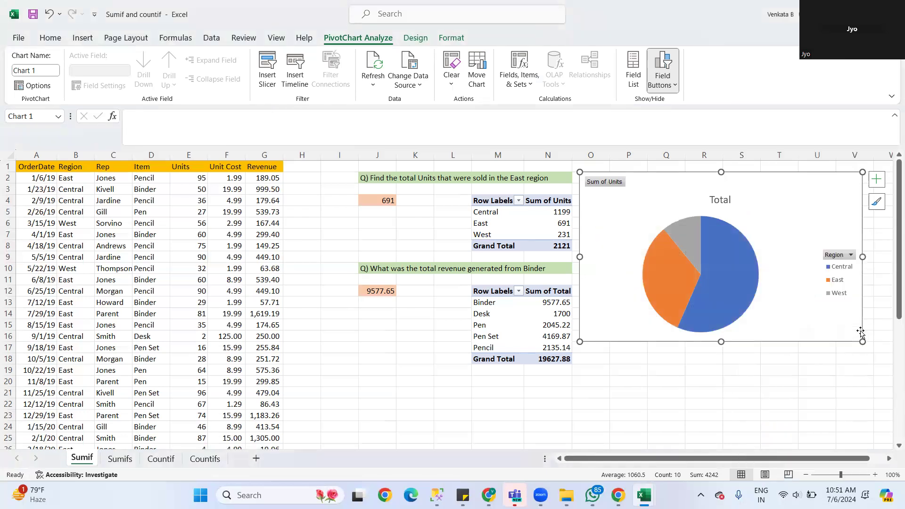
pyautogui.rightClick(782, 301)
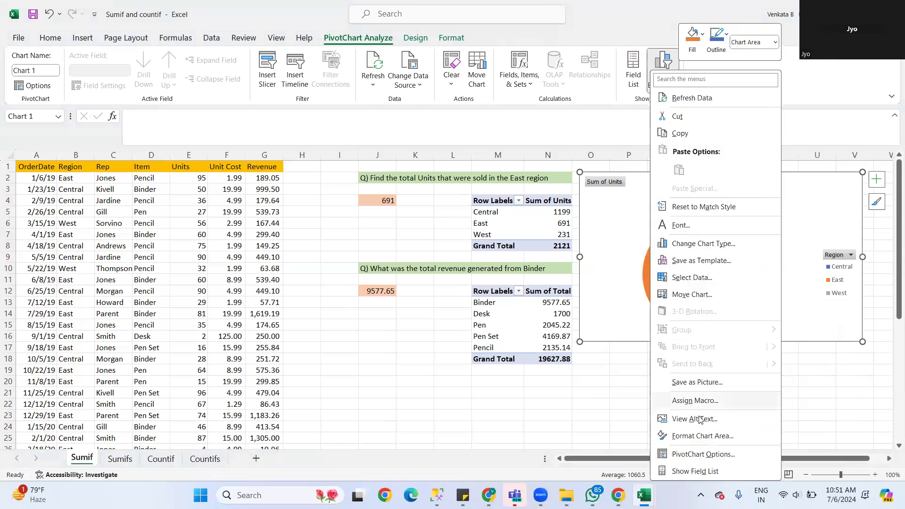
pyautogui.click(704, 455)
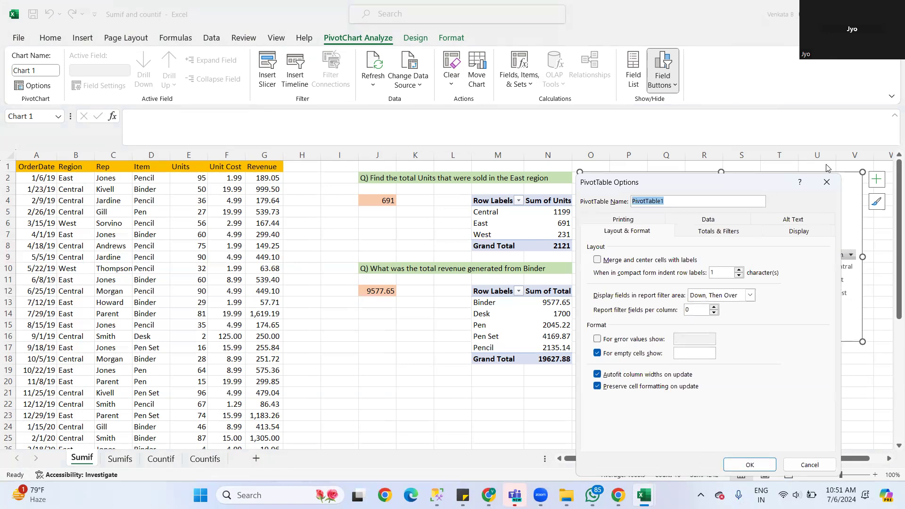
pyautogui.click(826, 190)
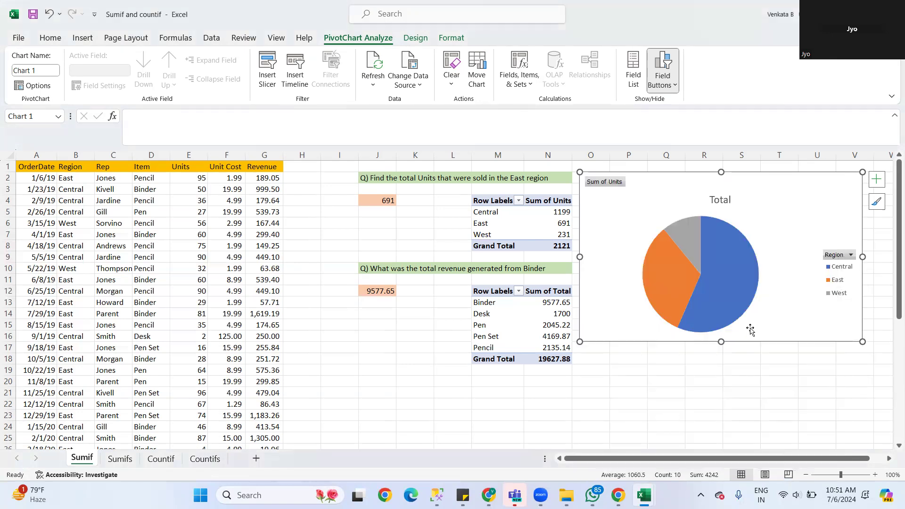
pyautogui.rightClick(720, 275)
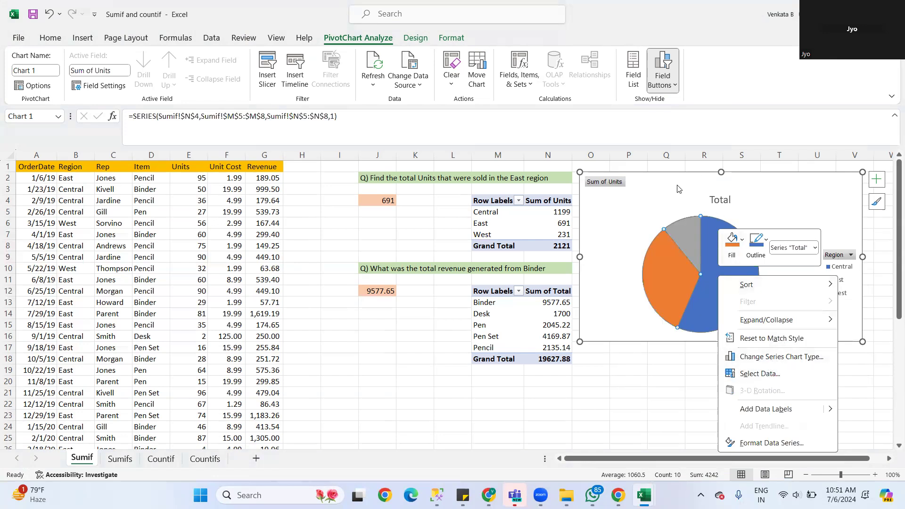
pyautogui.click(627, 212)
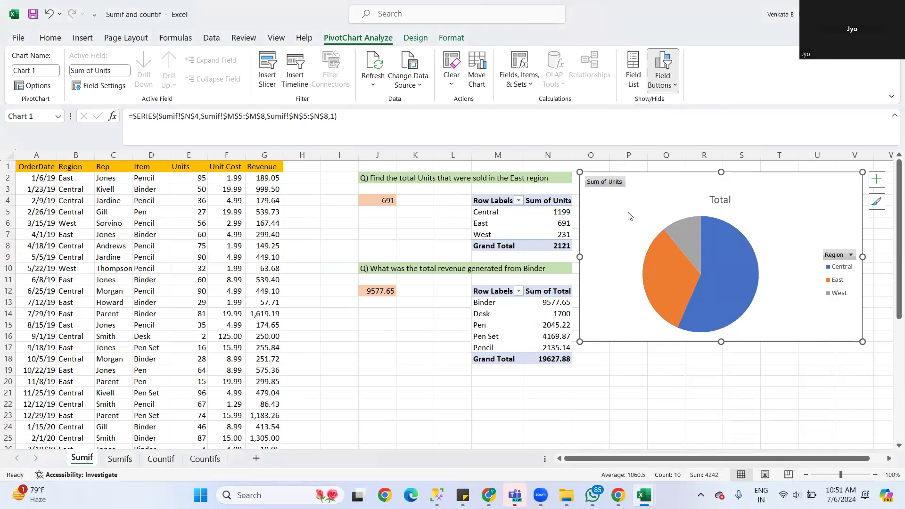
# Step: Change the region units PivotChart's type to Clustered Bar
pyautogui.rightClick(630, 216)
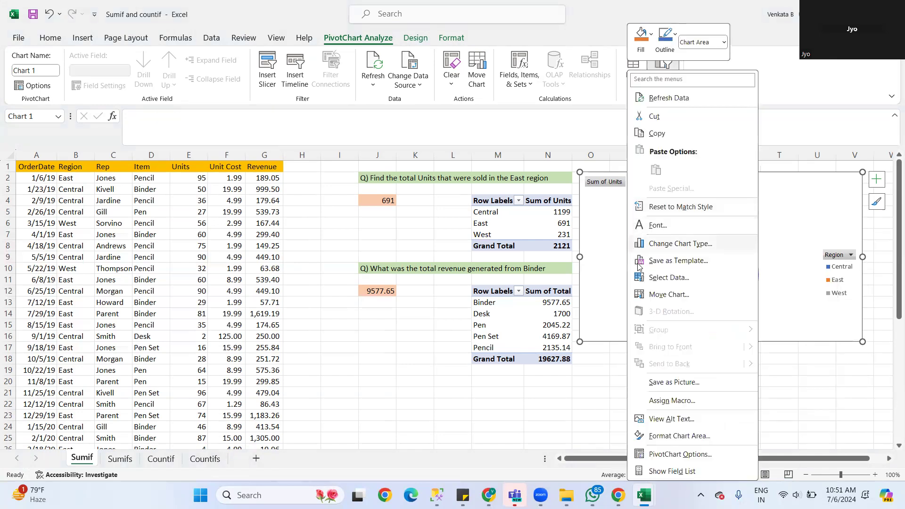
pyautogui.click(661, 246)
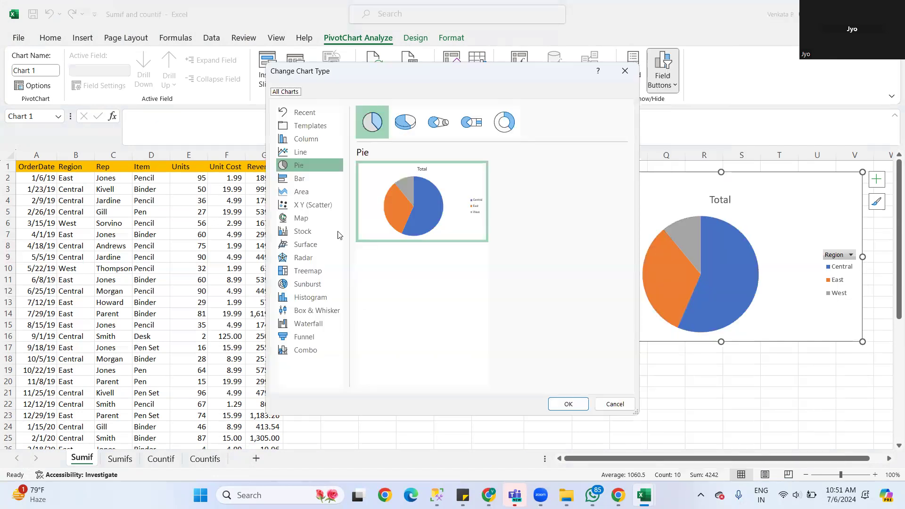
pyautogui.click(296, 183)
pyautogui.moveTo(402, 208)
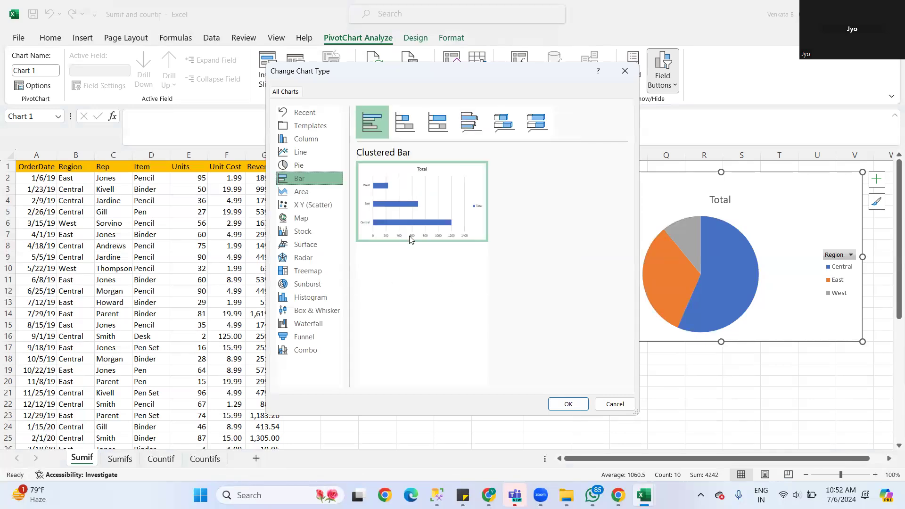
pyautogui.click(565, 404)
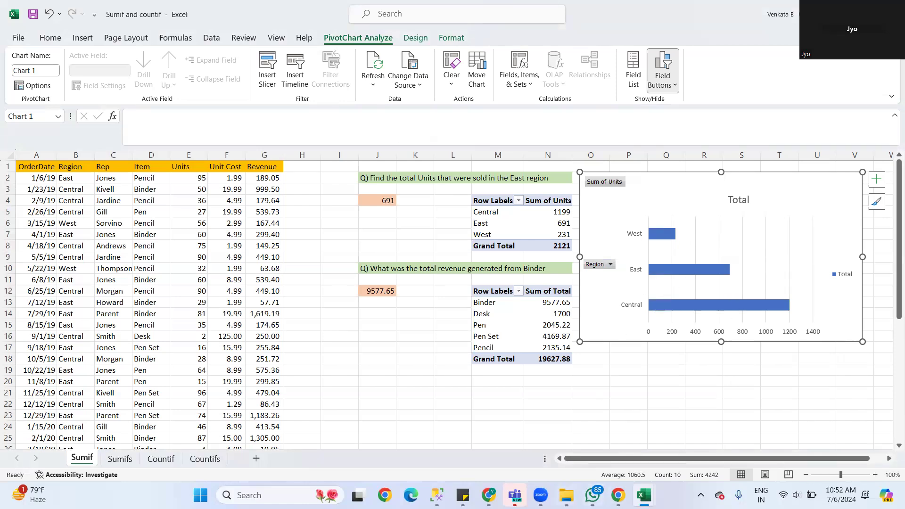
pyautogui.click(567, 495)
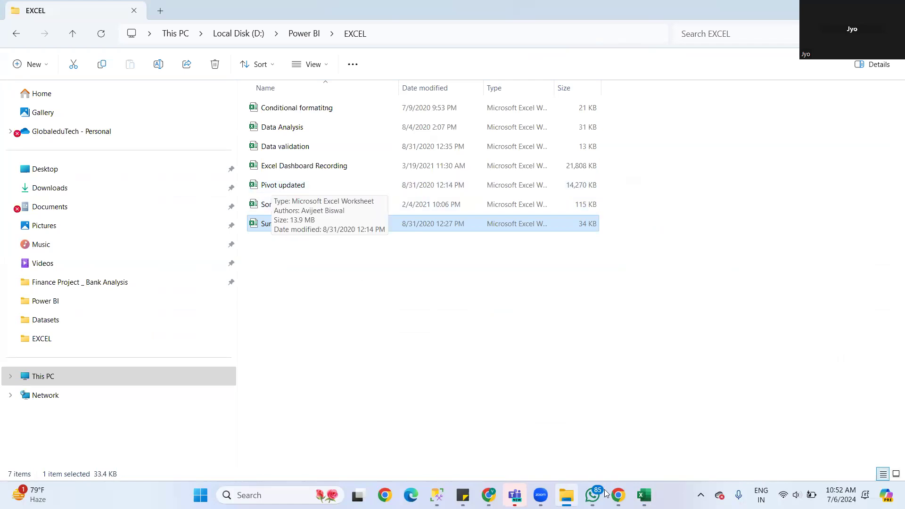
pyautogui.click(645, 495)
pyautogui.click(771, 436)
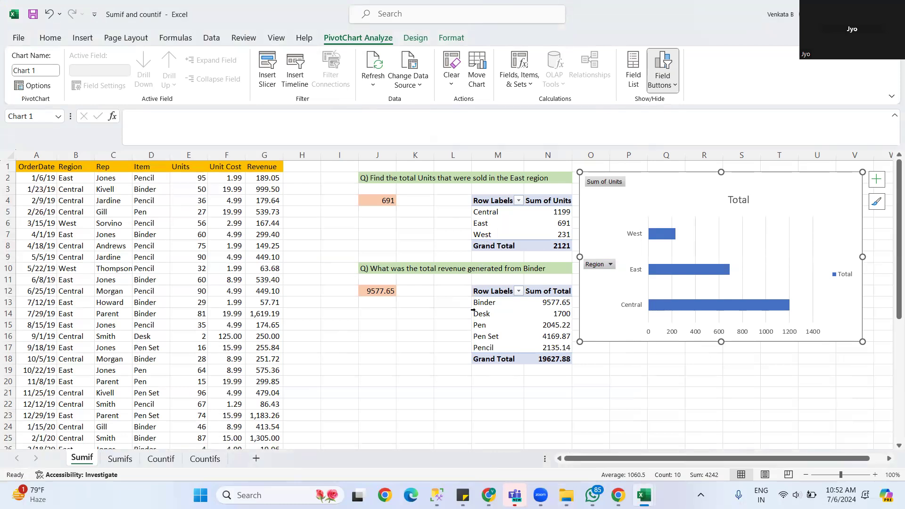
pyautogui.scroll(-3, 523, 345)
pyautogui.scroll(2, 523, 345)
pyautogui.scroll(-3, 523, 345)
pyautogui.scroll(2, 524, 345)
pyautogui.scroll(-5, 580, 324)
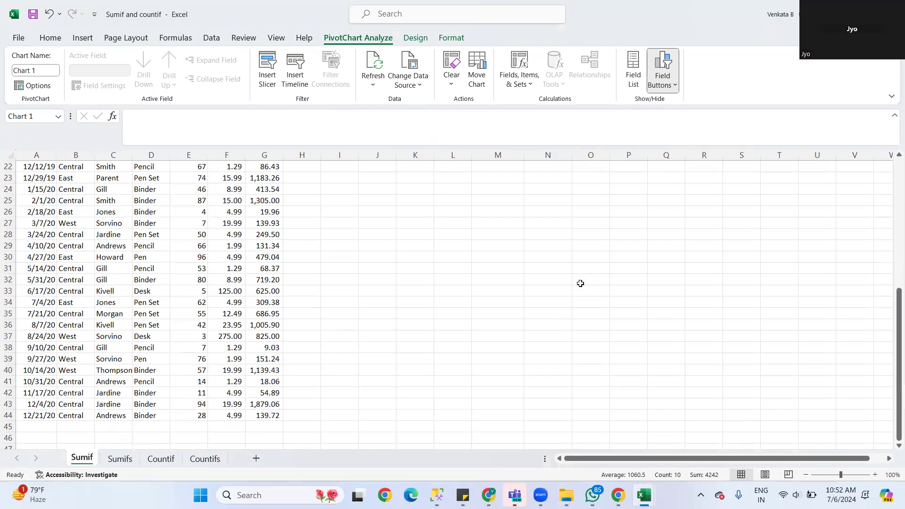
pyautogui.scroll(7, 181, 214)
pyautogui.scroll(-2, 182, 214)
pyautogui.scroll(2, 181, 214)
# Step: Insert a PivotTable from the sales data range A1:G44, placed on the existing Sumif worksheet at cell K33
pyautogui.click(24, 167)
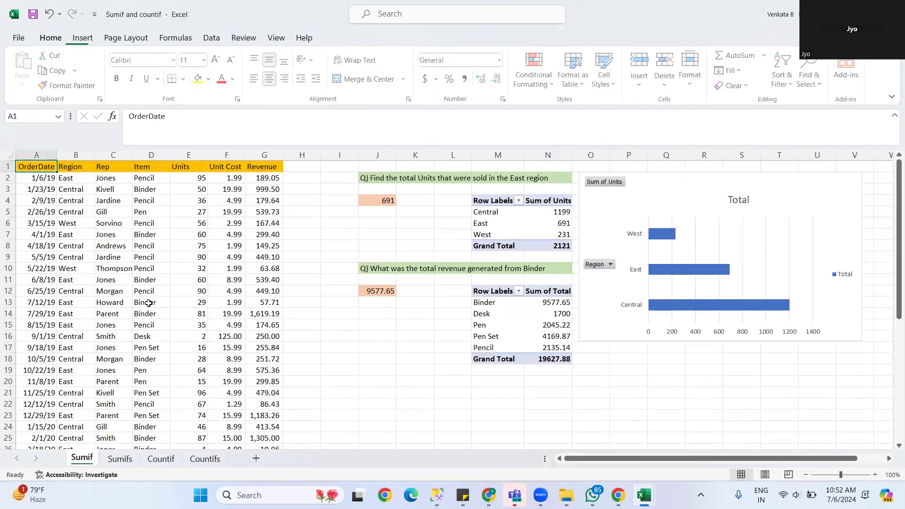
pyautogui.scroll(-13, 235, 342)
pyautogui.keyDown('shift'); pyautogui.click(275, 212); pyautogui.keyUp('shift')
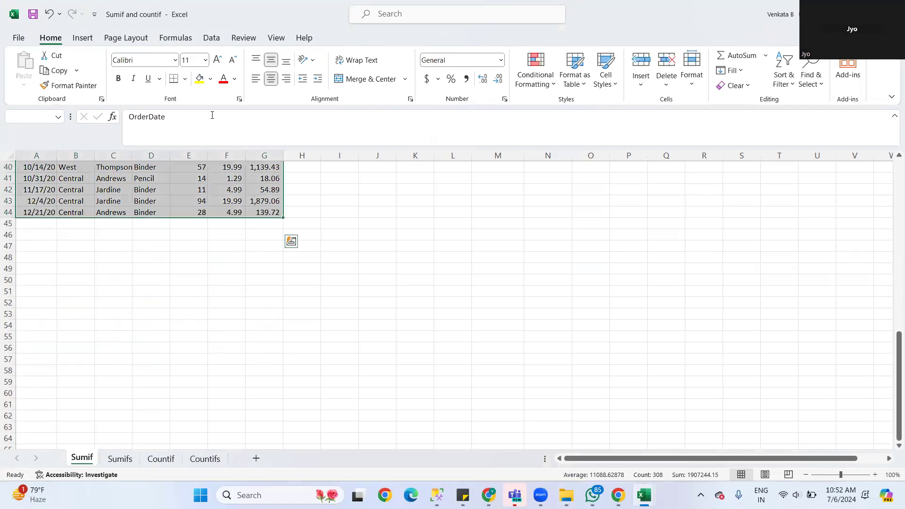
pyautogui.click(82, 42)
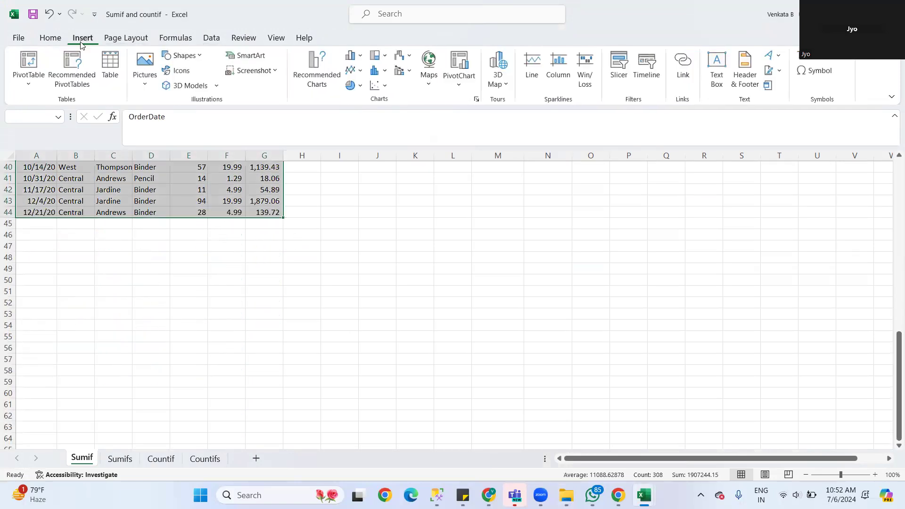
pyautogui.click(25, 81)
pyautogui.click(62, 107)
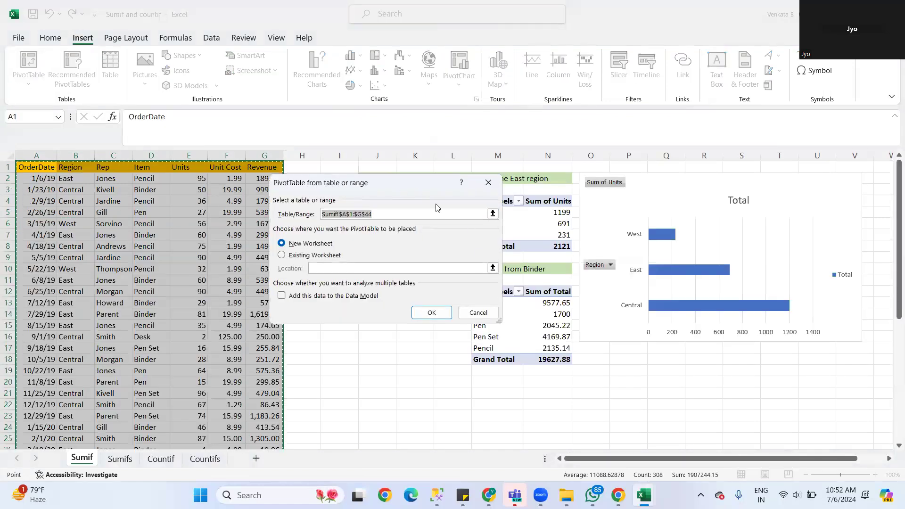
pyautogui.moveTo(387, 184); pyautogui.dragTo(508, 204)
pyautogui.scroll(-3, 454, 326)
pyautogui.scroll(-2, 455, 329)
pyautogui.click(403, 275)
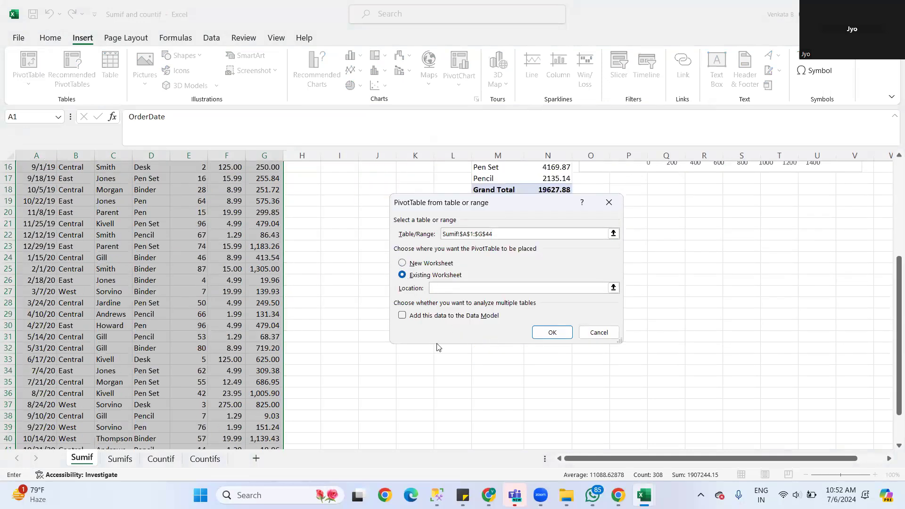
pyautogui.click(415, 363)
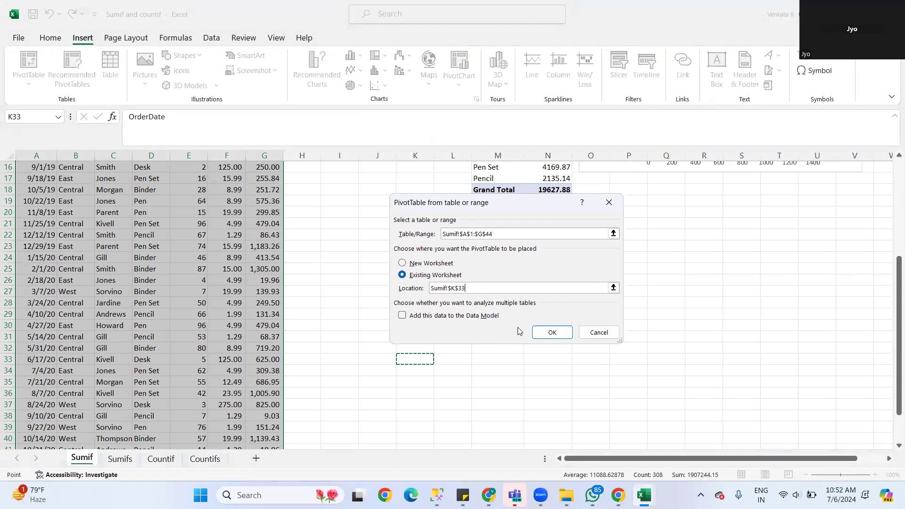
pyautogui.click(551, 333)
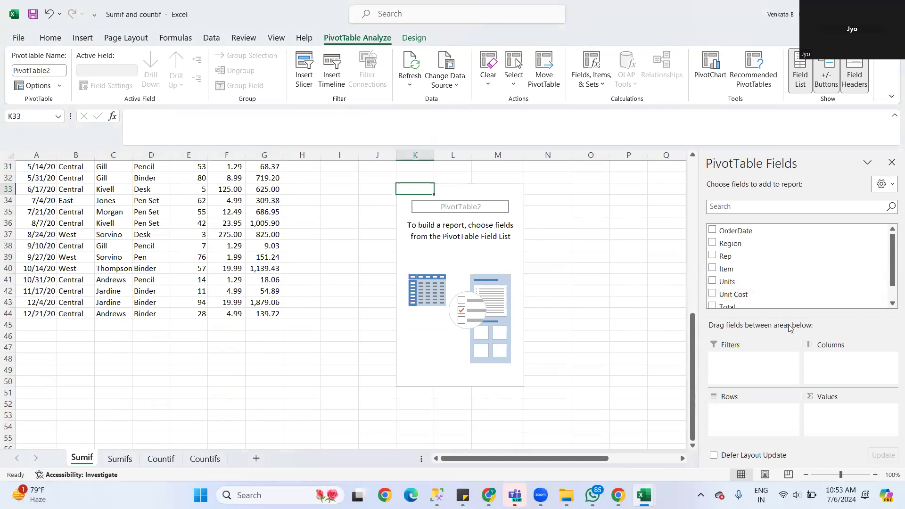
# Step: Lay out the new PivotTable with OrderDate as columns, Region as rows and the sum of Total as values
pyautogui.moveTo(712, 233); pyautogui.dragTo(827, 364)
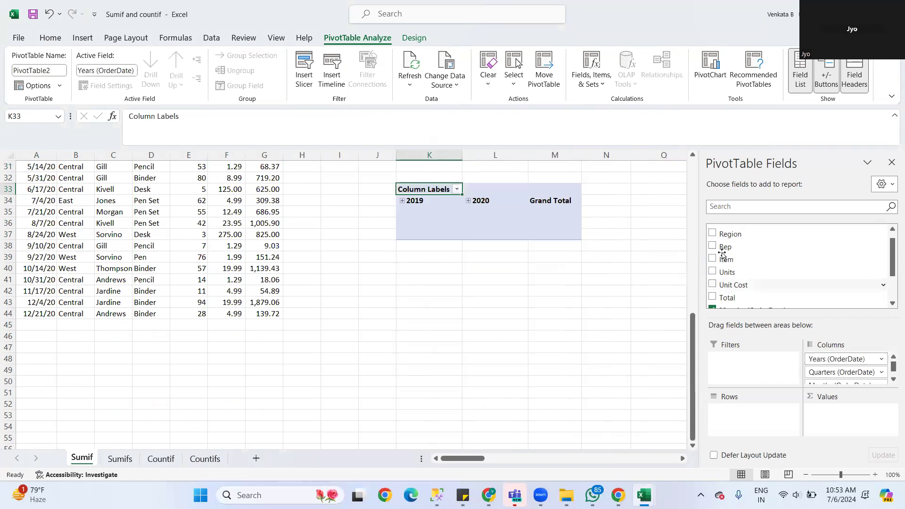
pyautogui.moveTo(725, 234); pyautogui.dragTo(734, 413)
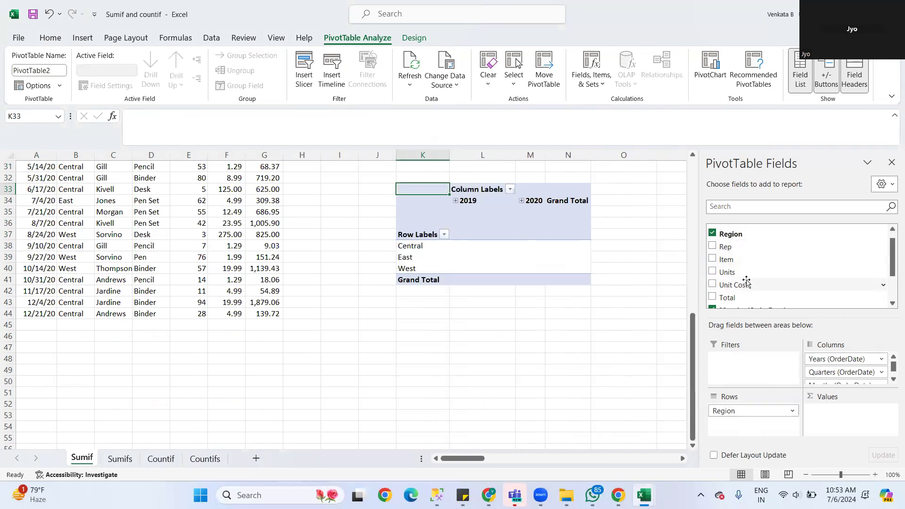
pyautogui.scroll(-2, 744, 290)
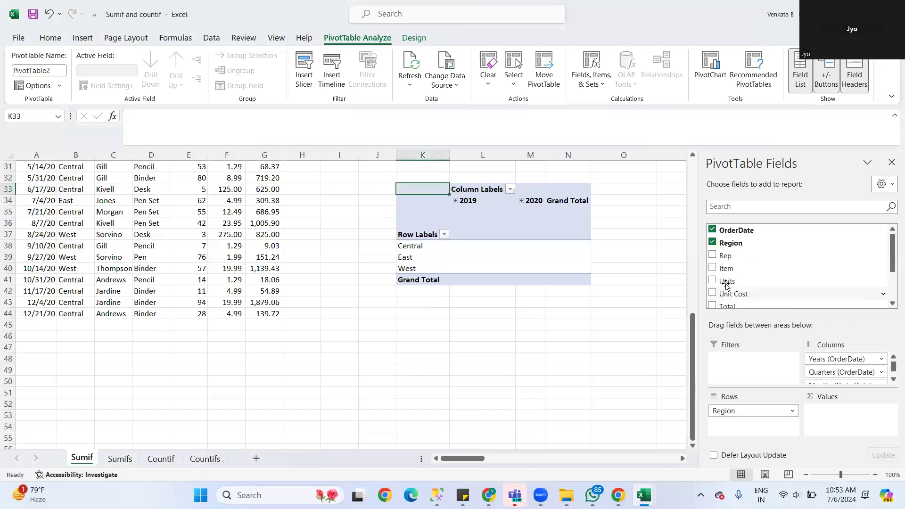
pyautogui.scroll(-2, 737, 282)
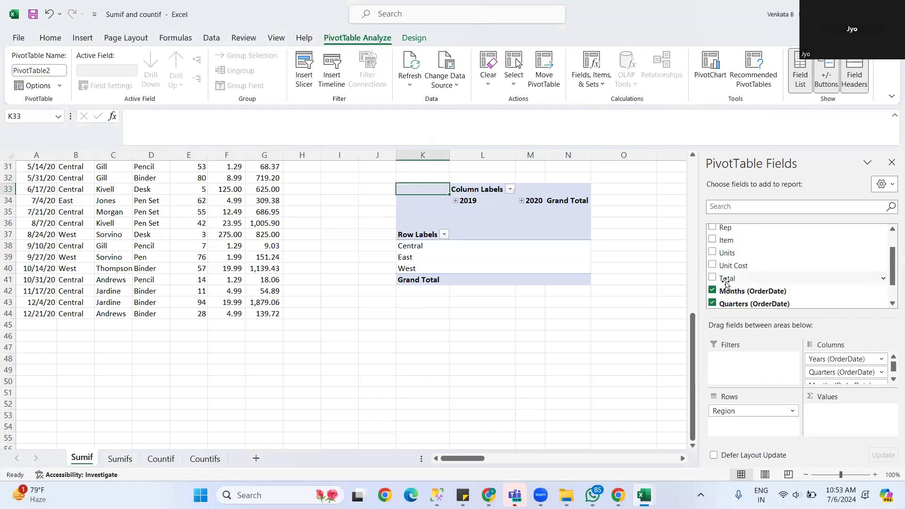
pyautogui.moveTo(726, 282); pyautogui.dragTo(839, 421)
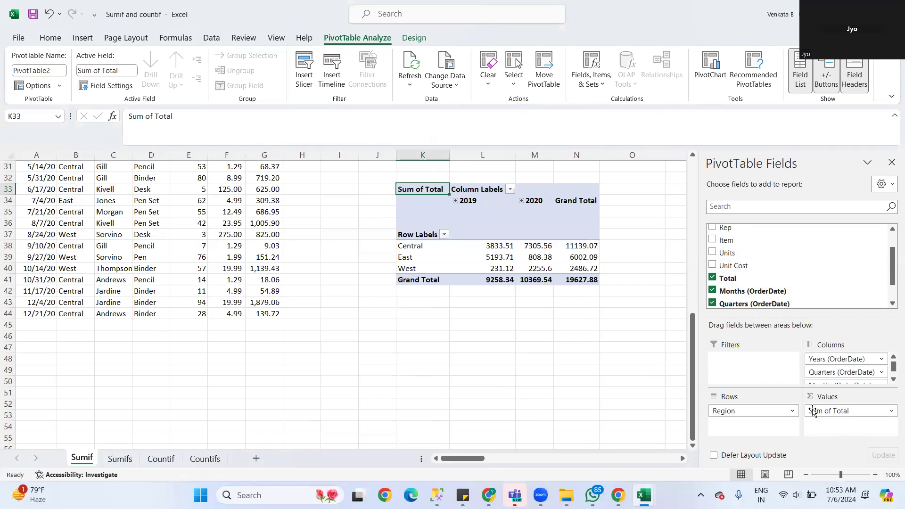
# Step: Add the Item field as a report filter of the new PivotTable
pyautogui.scroll(2, 769, 276)
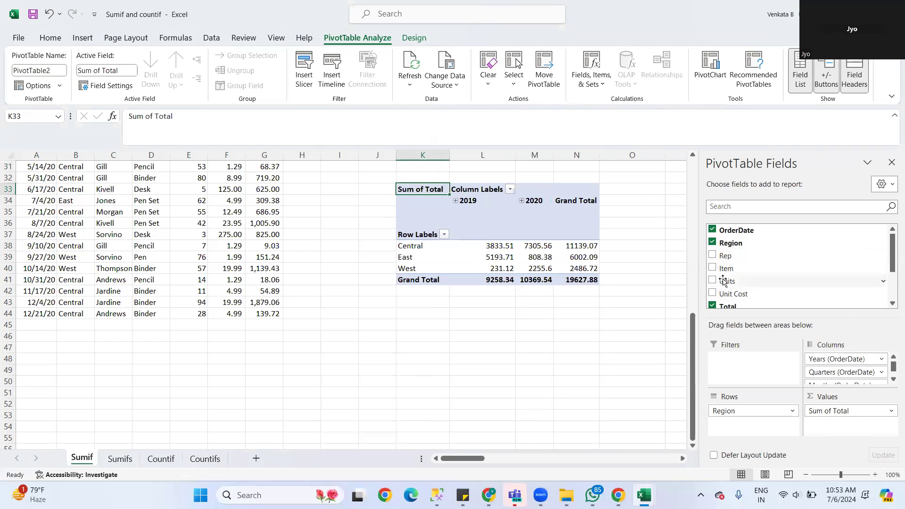
pyautogui.scroll(9, 178, 273)
pyautogui.scroll(-5, 658, 304)
pyautogui.moveTo(728, 269); pyautogui.dragTo(739, 370)
pyautogui.scroll(-2, 453, 264)
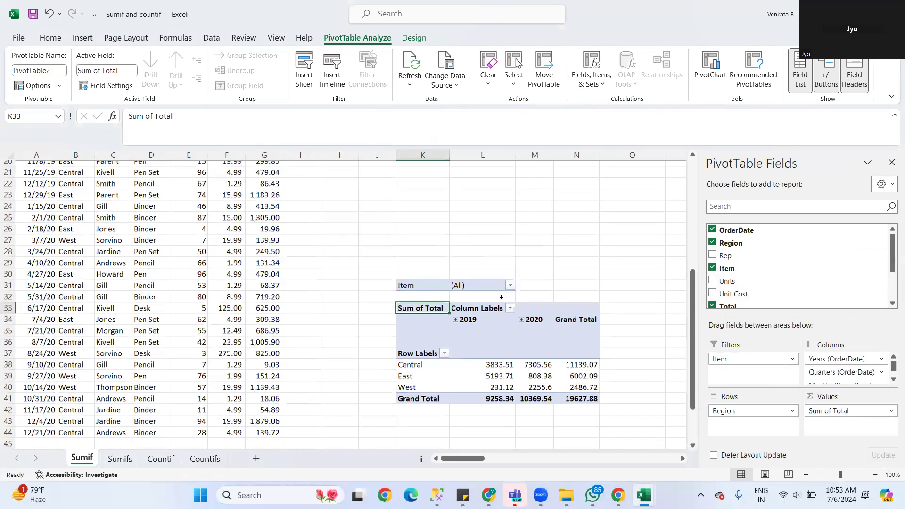
# Step: Filter the PivotTable's Item field to multiple items, keeping only Binder and Desk
pyautogui.click(431, 234)
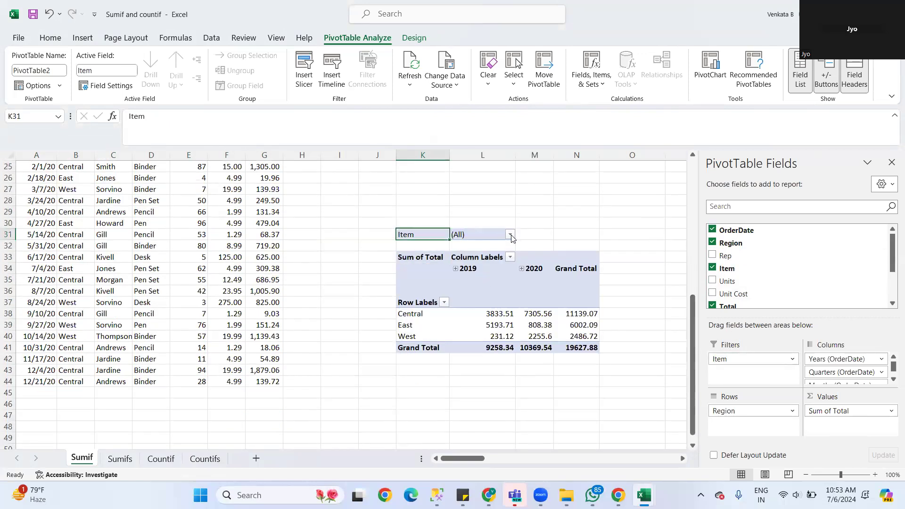
pyautogui.scroll(-1, 652, 272)
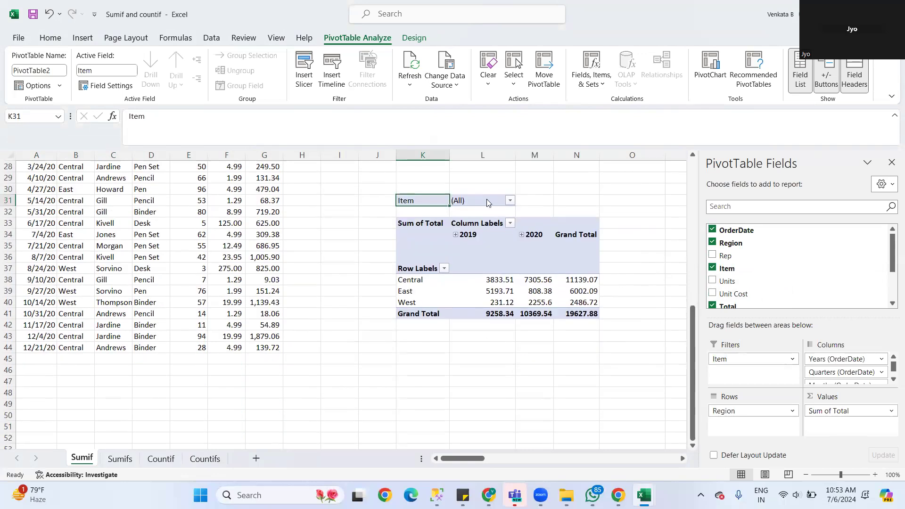
pyautogui.click(511, 202)
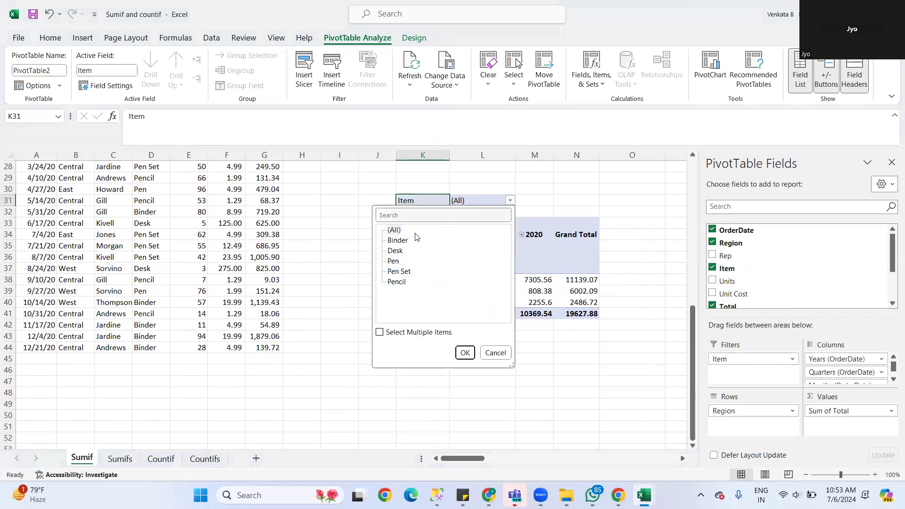
pyautogui.click(396, 241)
pyautogui.click(380, 333)
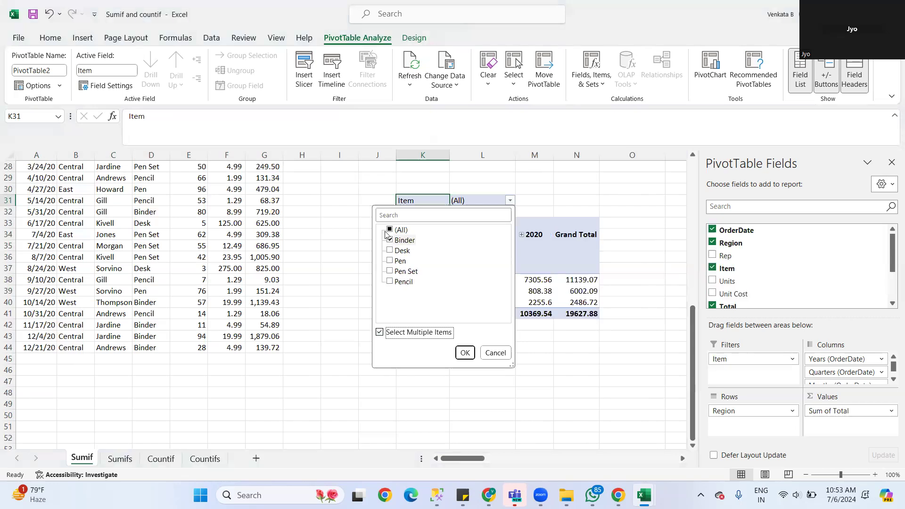
pyautogui.click(389, 254)
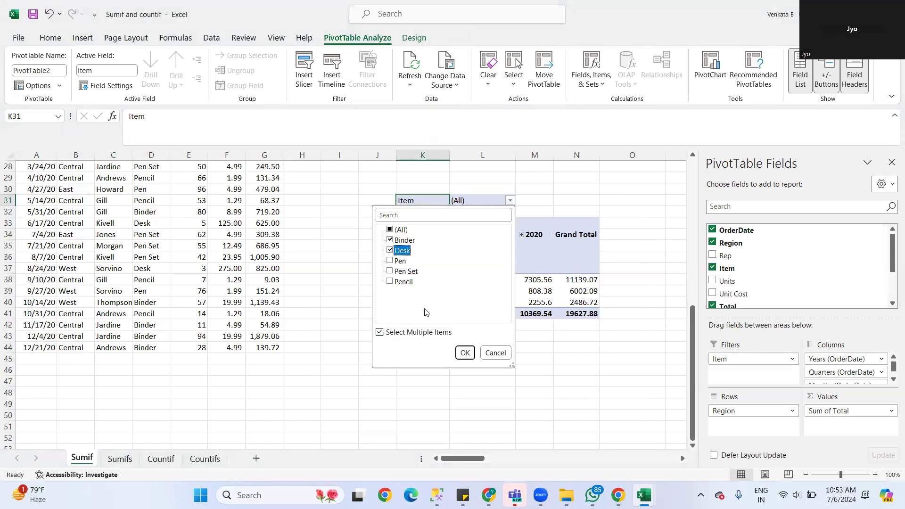
pyautogui.click(465, 353)
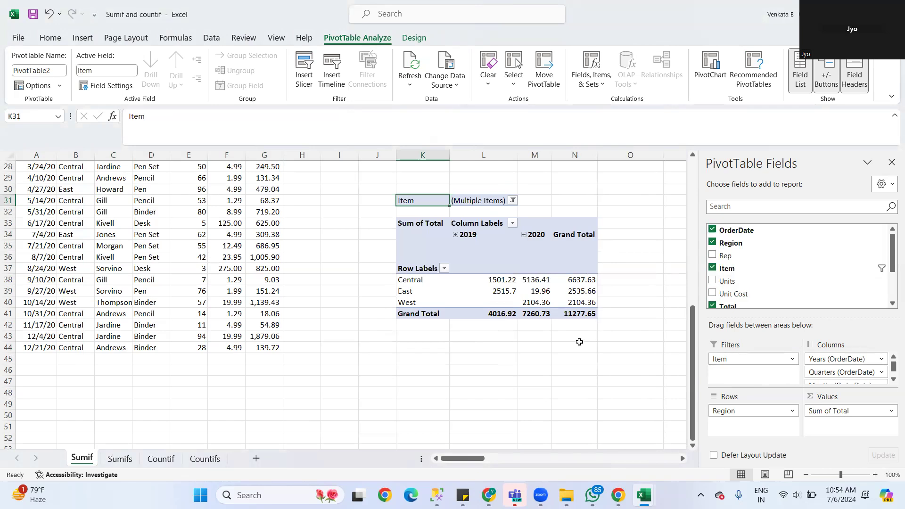
pyautogui.scroll(7, 580, 342)
pyautogui.scroll(2, 415, 300)
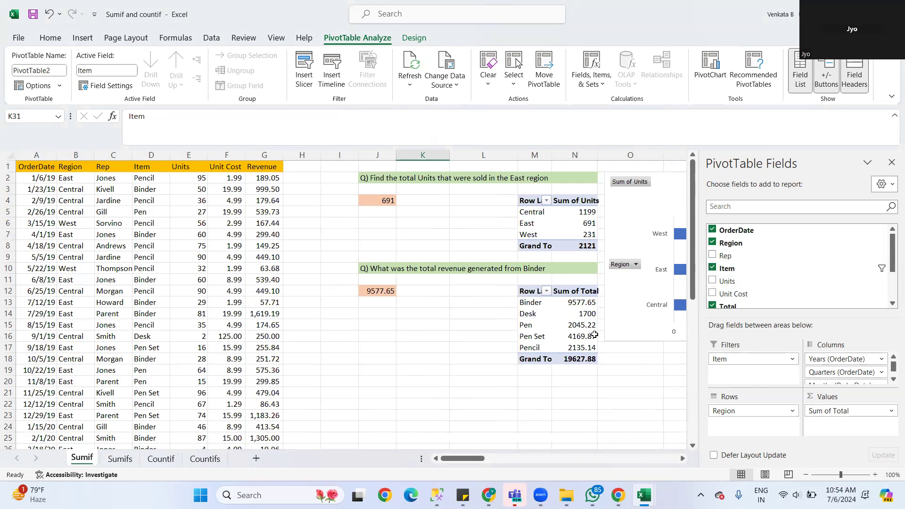
pyautogui.moveTo(594, 334)
pyautogui.scroll(-2, 633, 363)
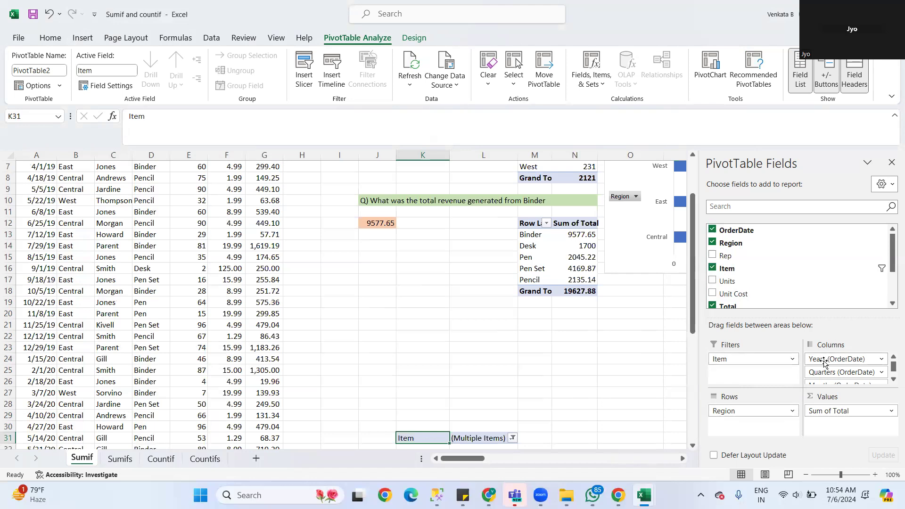
pyautogui.scroll(2, 609, 292)
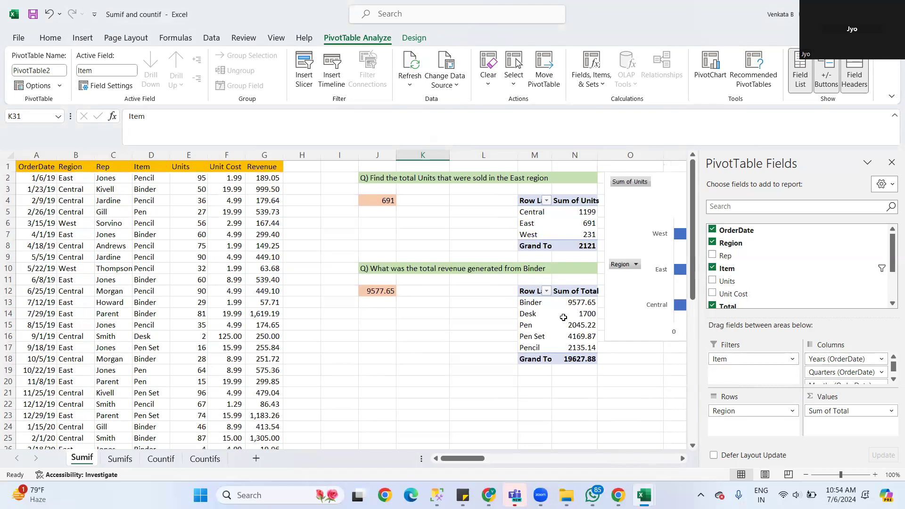
# Step: Expand the PivotTable's 2019 column group down through Qtr1 and Jan to the individual order dates
pyautogui.scroll(-7, 552, 344)
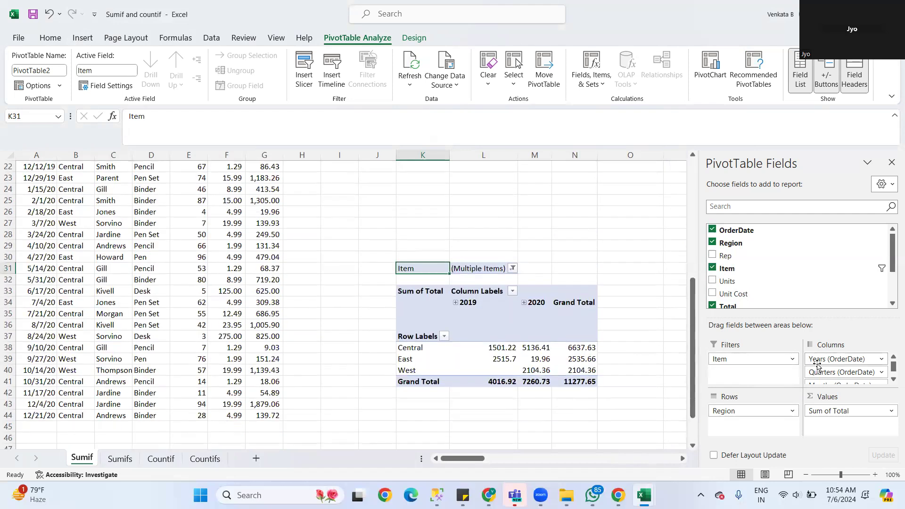
pyautogui.scroll(-2, 880, 364)
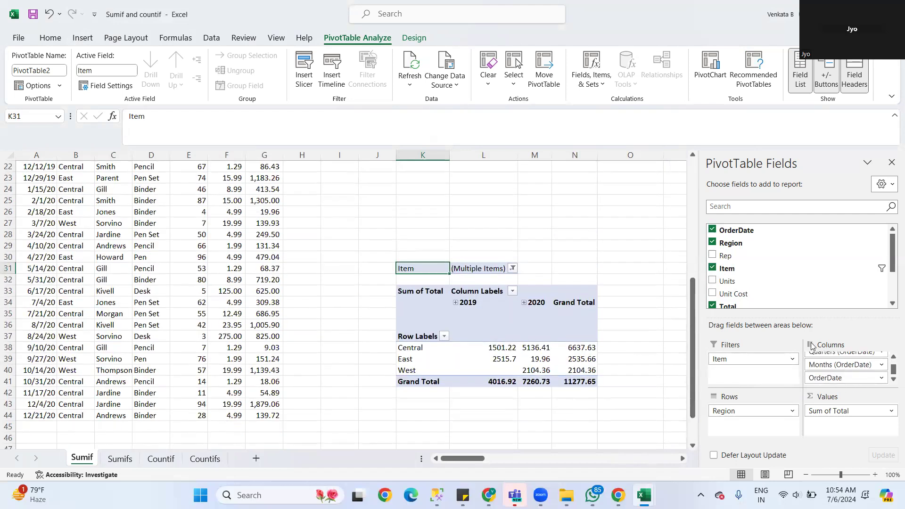
pyautogui.click(456, 304)
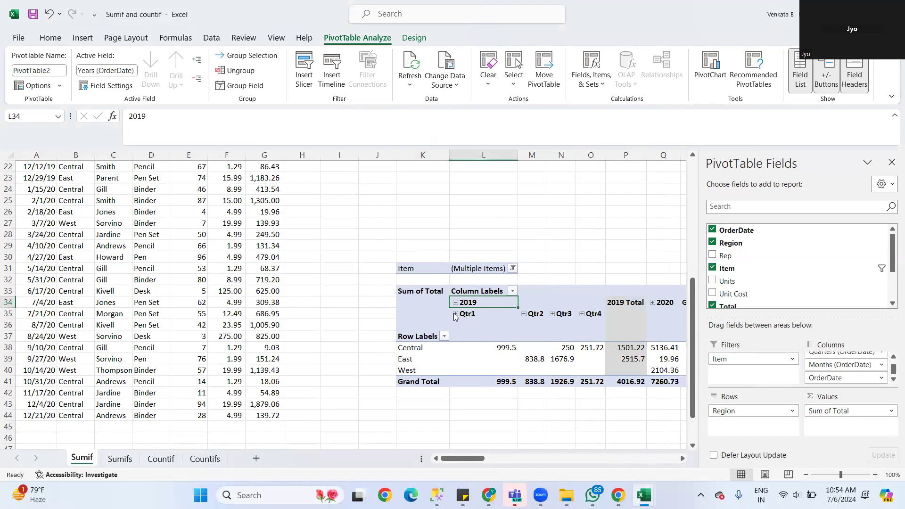
pyautogui.click(455, 315)
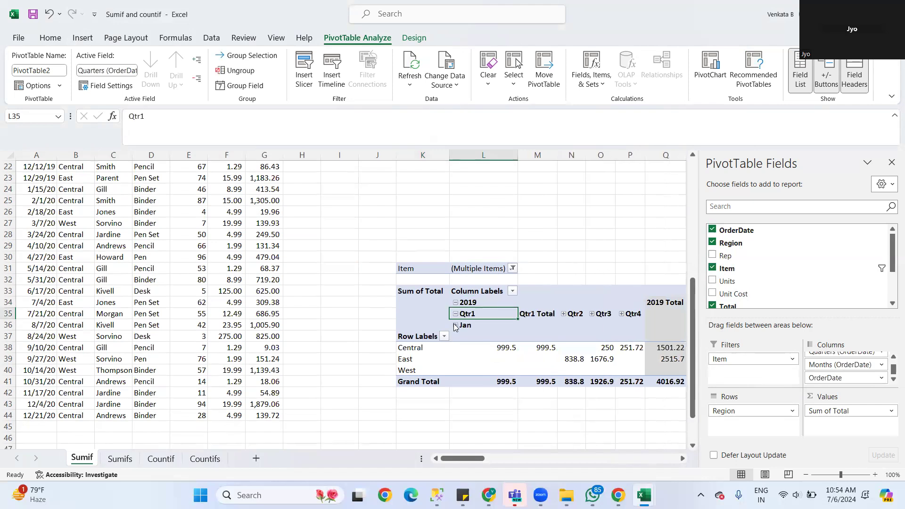
pyautogui.click(455, 326)
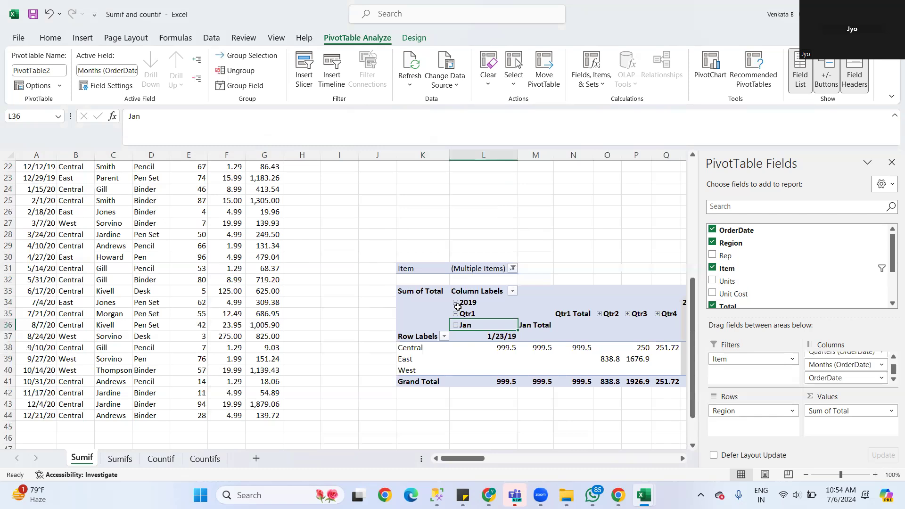
# Step: Remove the OrderDate, Months and Quarters fields from the PivotTable's columns, keeping only Years
pyautogui.click(856, 381)
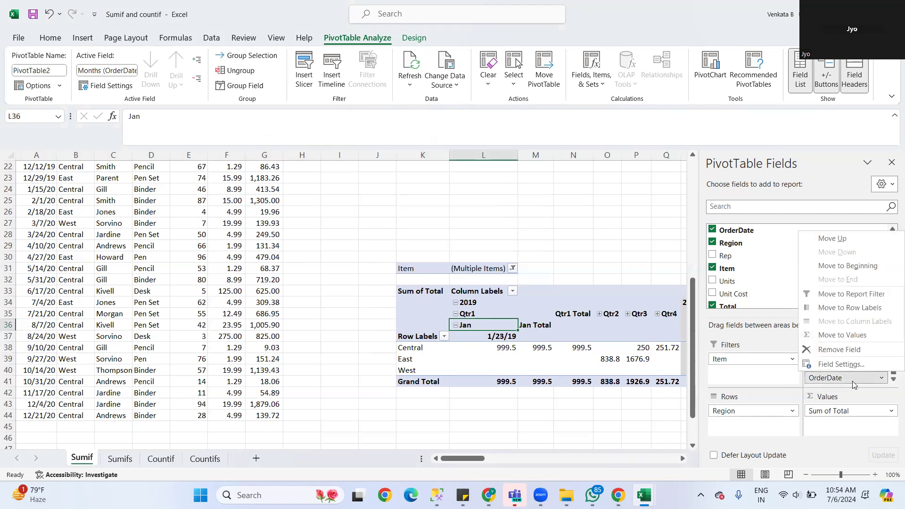
pyautogui.click(824, 350)
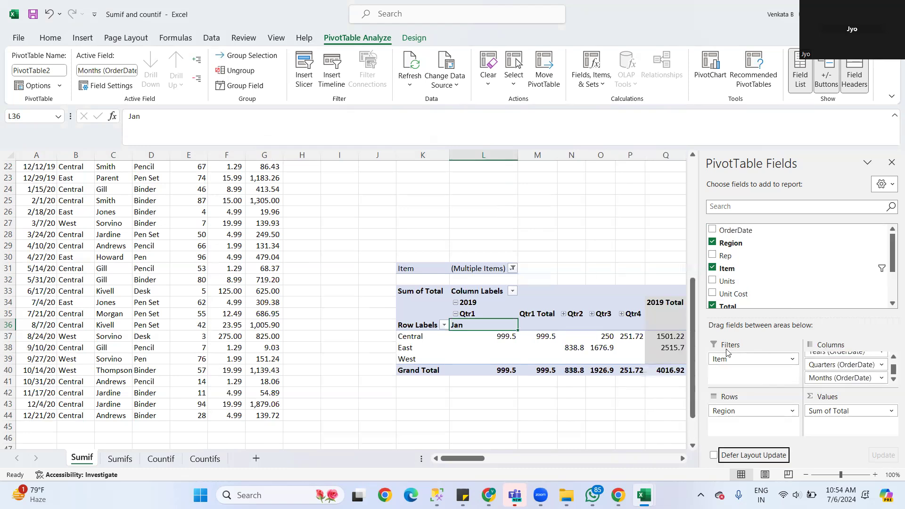
pyautogui.click(830, 378)
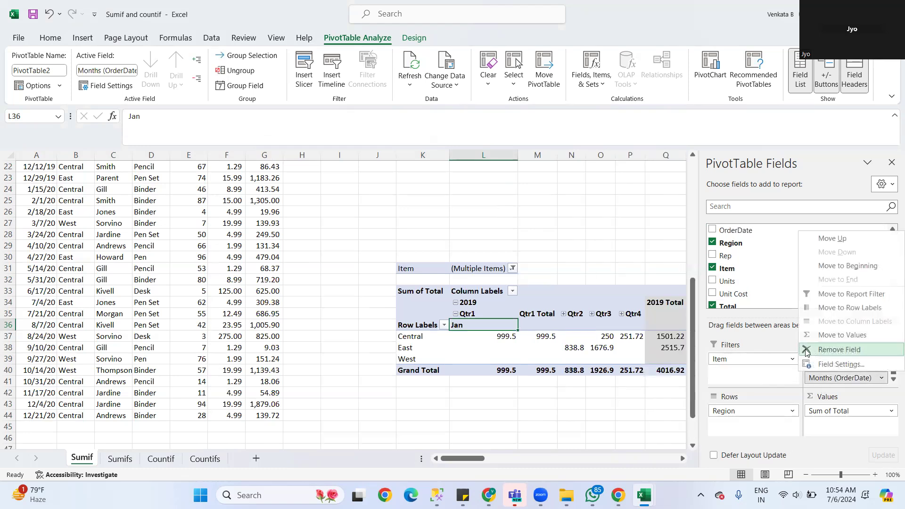
pyautogui.click(830, 349)
pyautogui.click(839, 372)
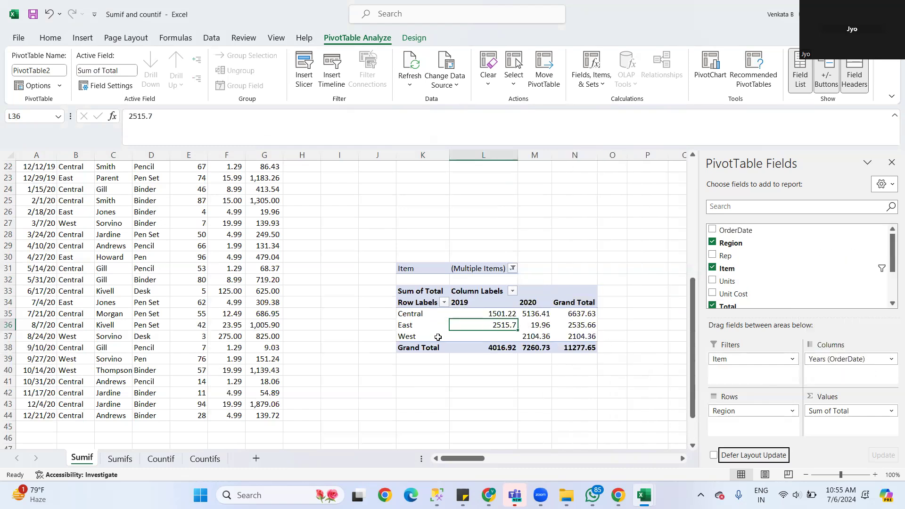
# Step: Review the PivotTable's 2019 and 2020 values for the Central region and the items selected in the Item filter
pyautogui.click(454, 304)
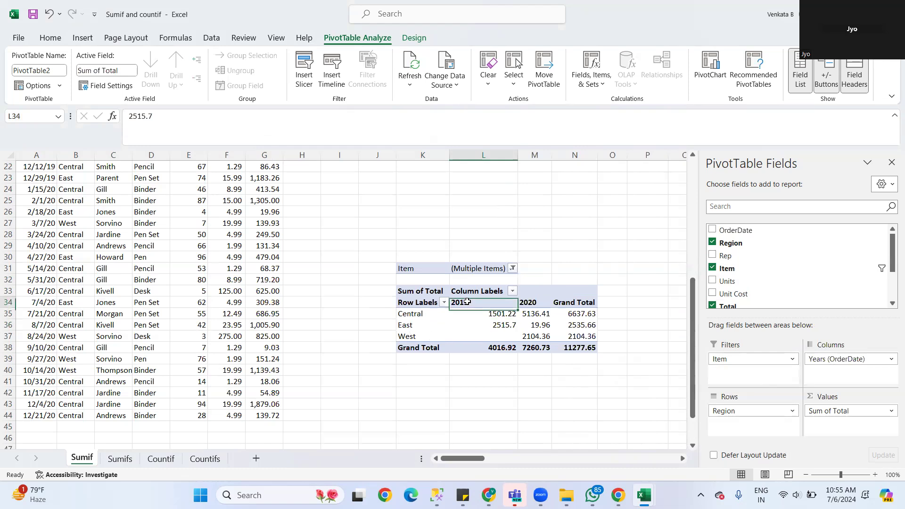
pyautogui.click(542, 305)
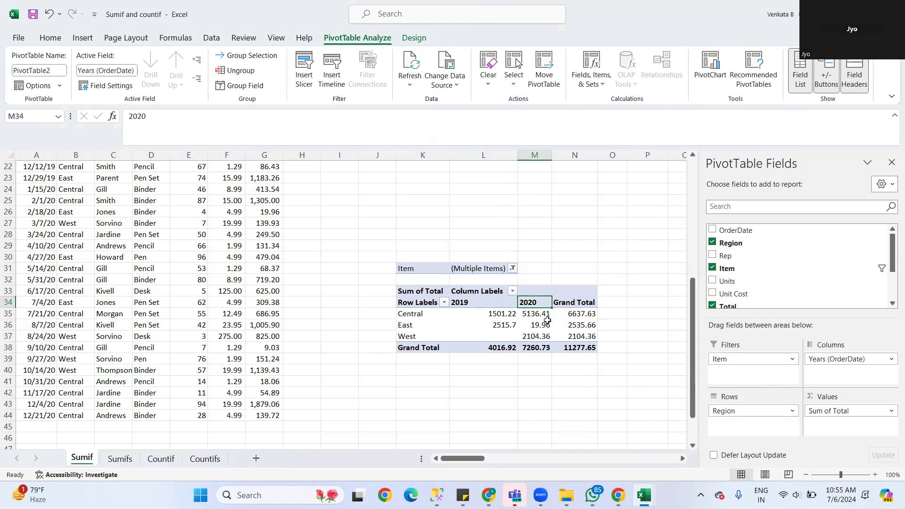
pyautogui.moveTo(504, 315); pyautogui.dragTo(550, 315)
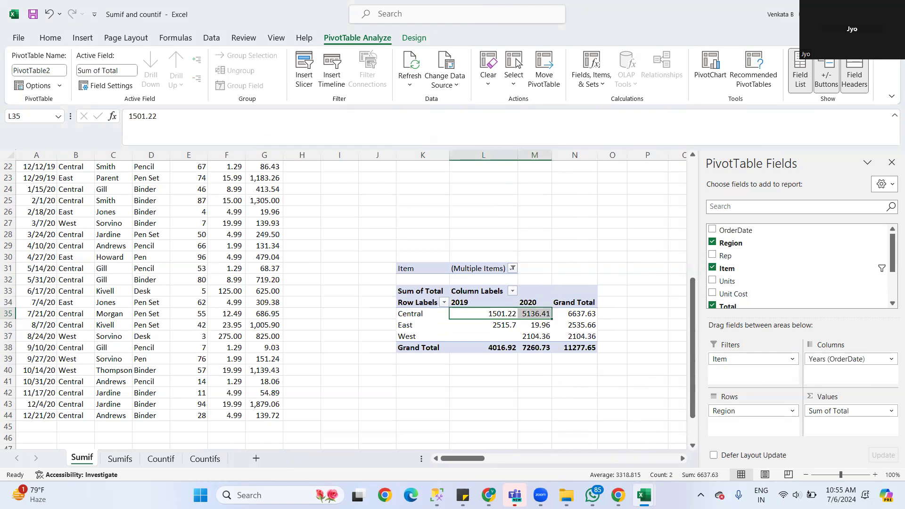
pyautogui.click(701, 495)
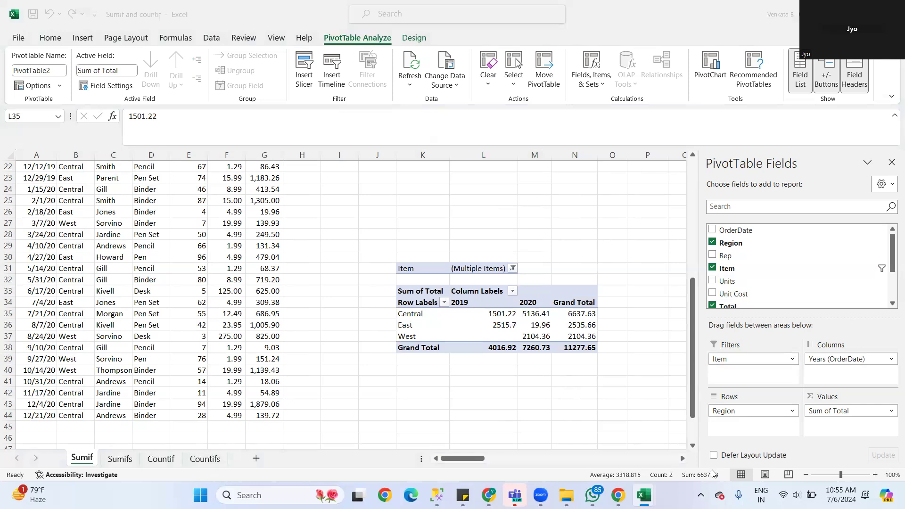
pyautogui.click(579, 311)
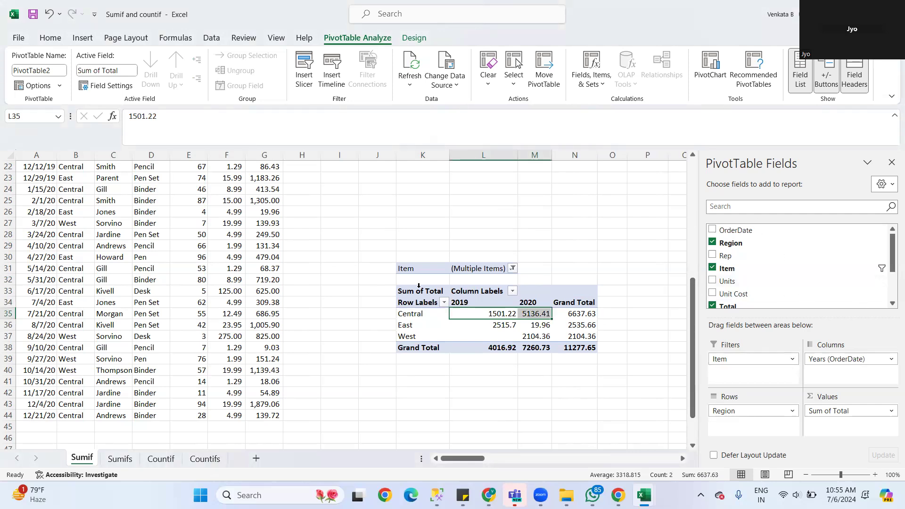
pyautogui.click(510, 270)
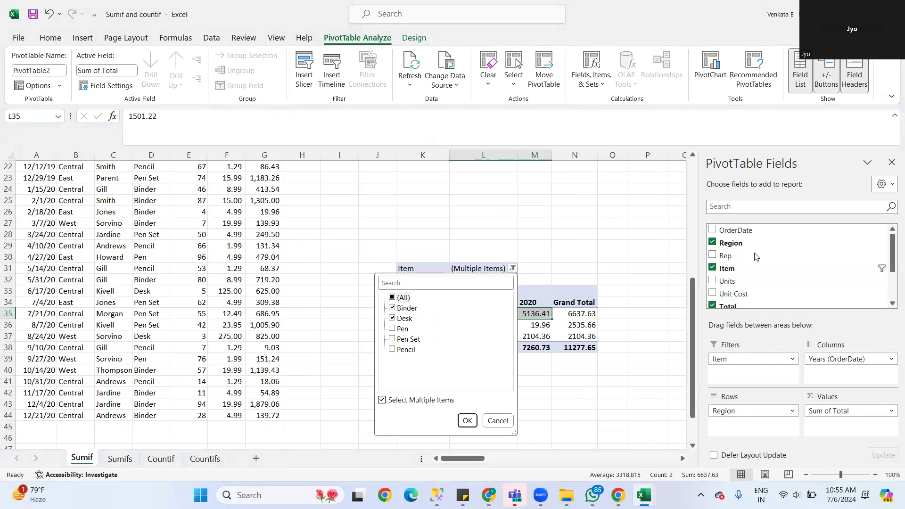
pyautogui.click(712, 255)
pyautogui.click(713, 255)
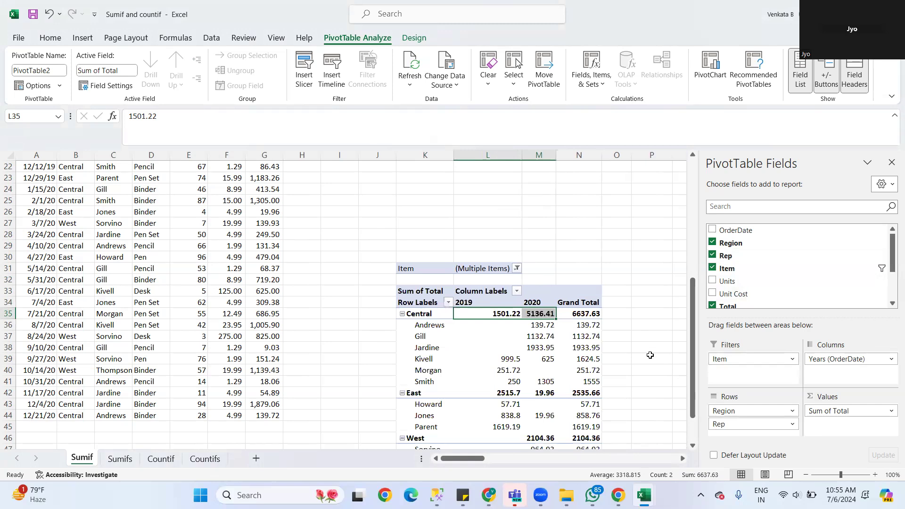
pyautogui.click(772, 427)
pyautogui.click(749, 395)
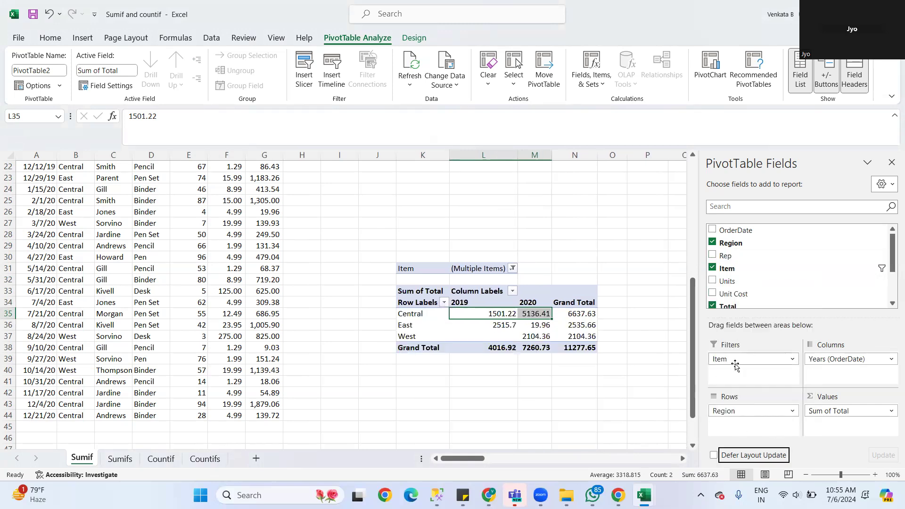
# Step: Add the Rep field as a second report filter of the PivotTable, below Item
pyautogui.moveTo(725, 255); pyautogui.dragTo(732, 374)
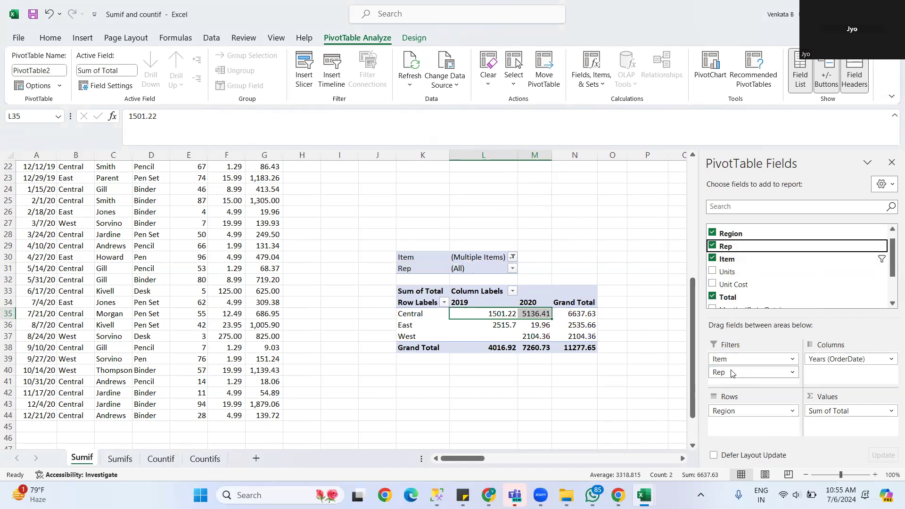
pyautogui.click(428, 255)
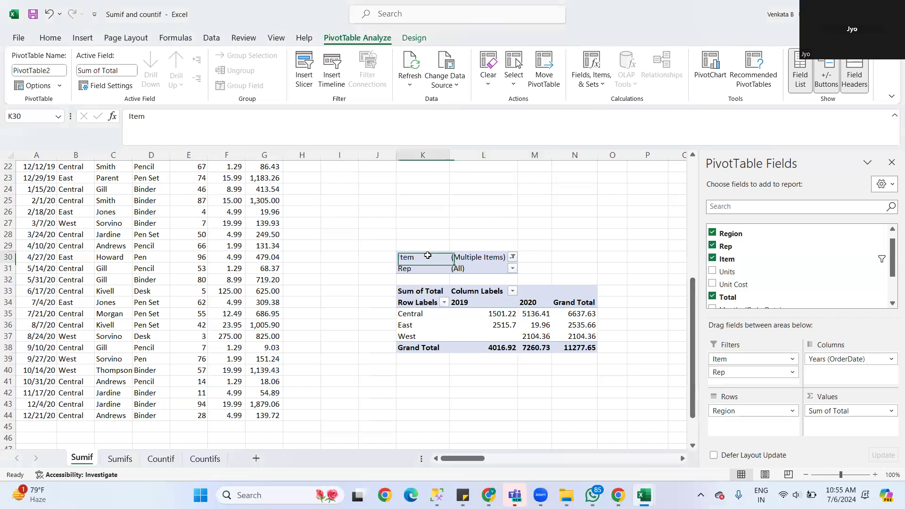
pyautogui.click(513, 258)
pyautogui.click(437, 229)
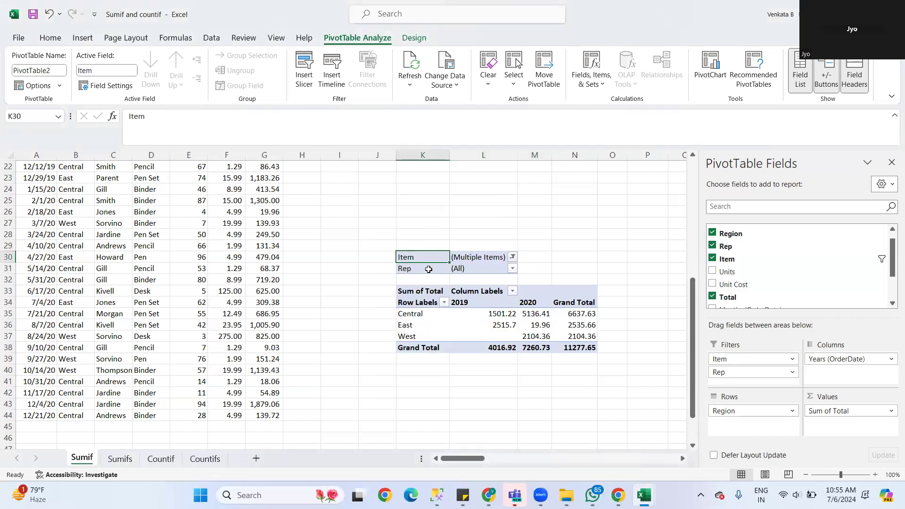
# Step: Filter the PivotTable's Rep field to the second sales rep in the list, leaving multiple selection off
pyautogui.click(513, 268)
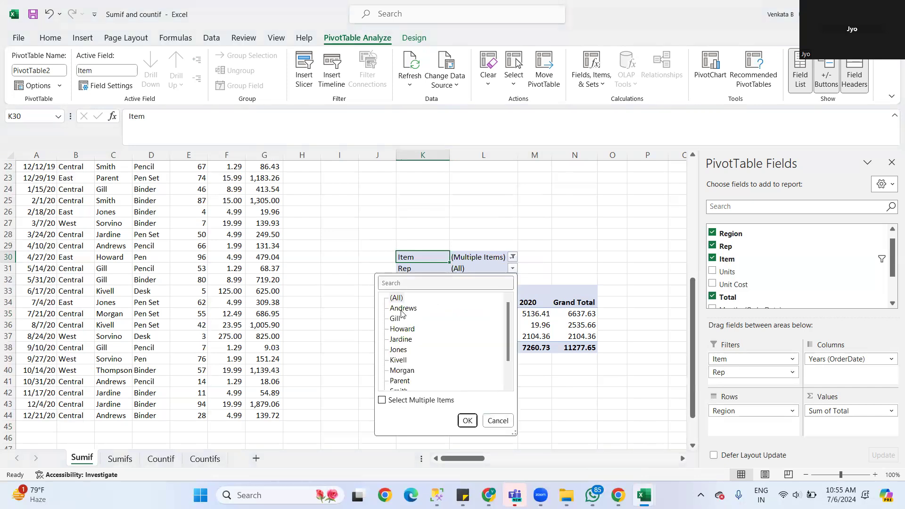
pyautogui.click(382, 400)
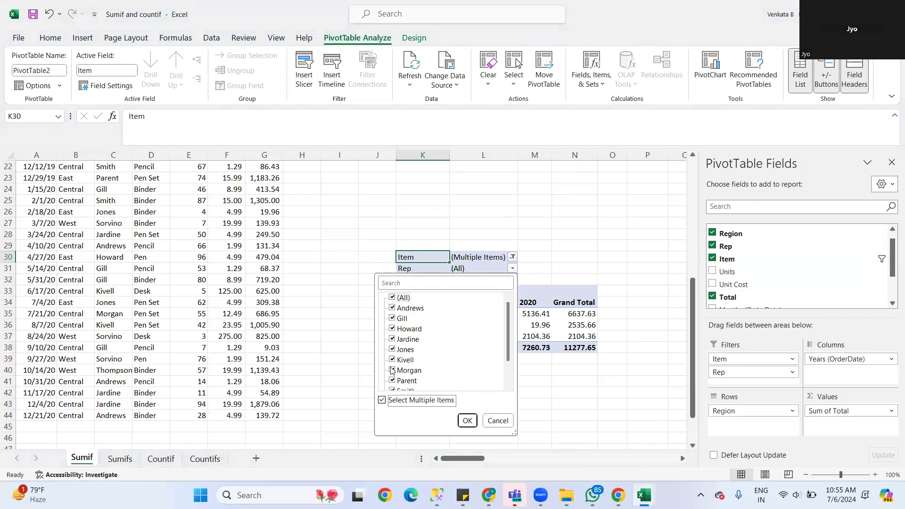
pyautogui.click(382, 401)
pyautogui.click(403, 318)
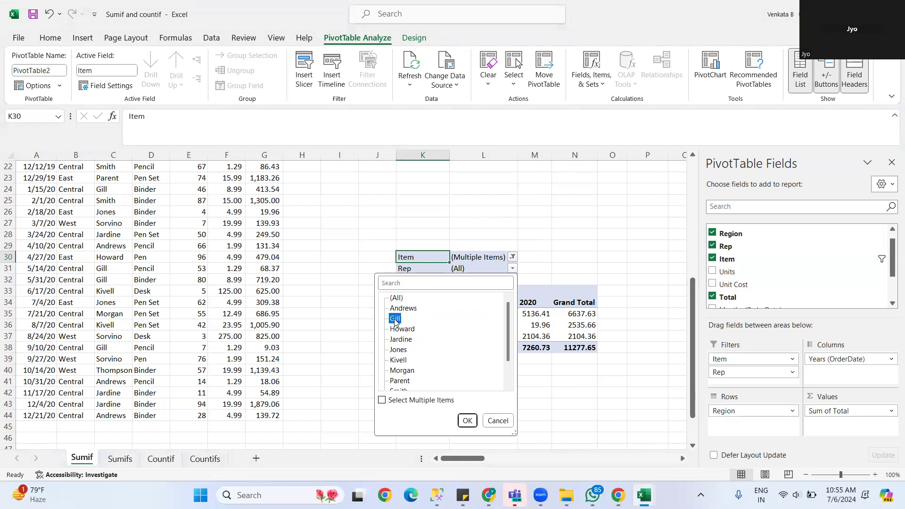
pyautogui.click(467, 421)
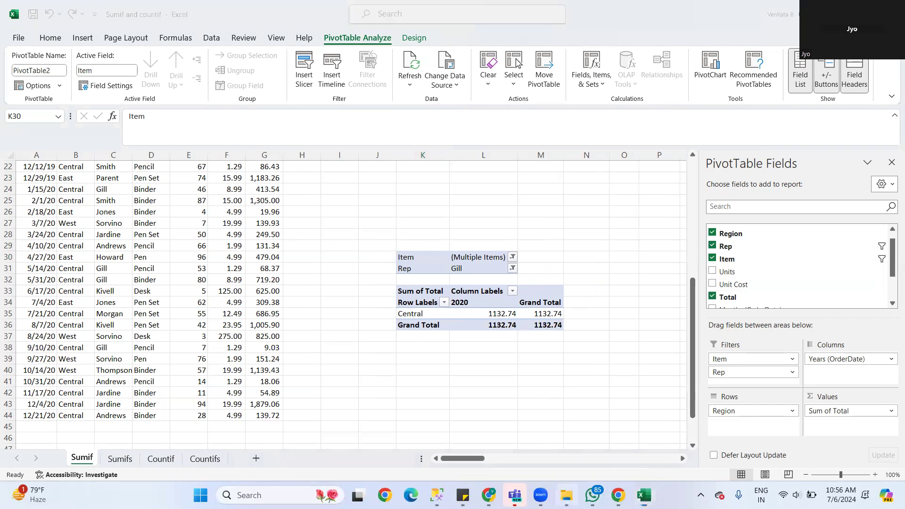
# Step: Switch to File Explorer, open the Data Analysis workbook from the EXCEL folder, look over its Regression sheet, and close it
pyautogui.click(566, 495)
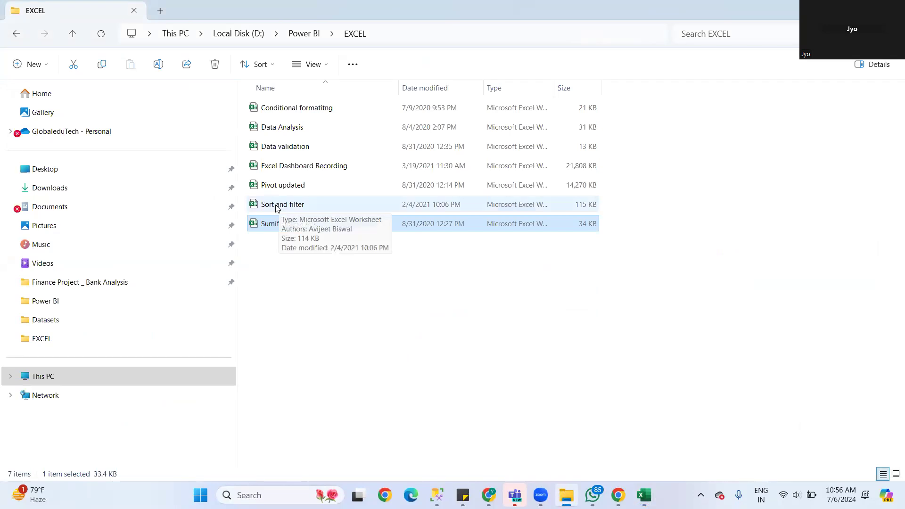
pyautogui.click(281, 128)
pyautogui.doubleClick(281, 129)
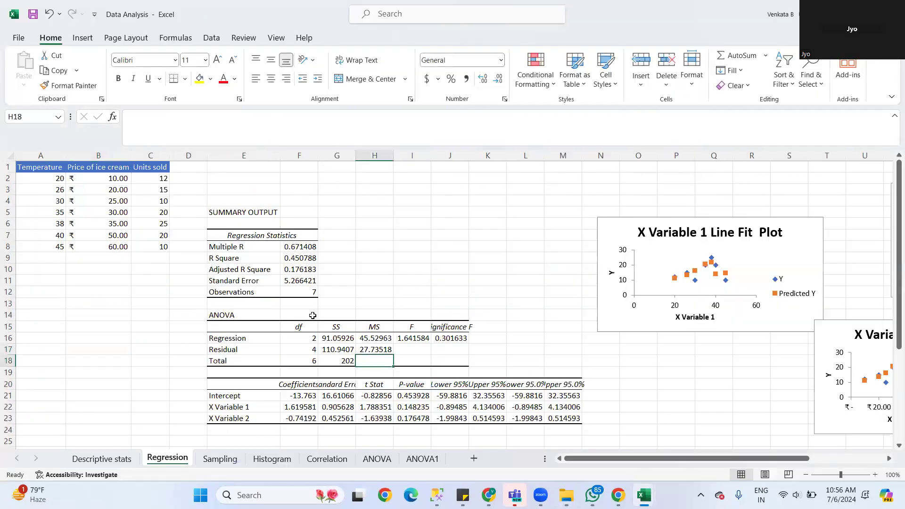
pyautogui.scroll(-4, 313, 316)
pyautogui.click(893, 14)
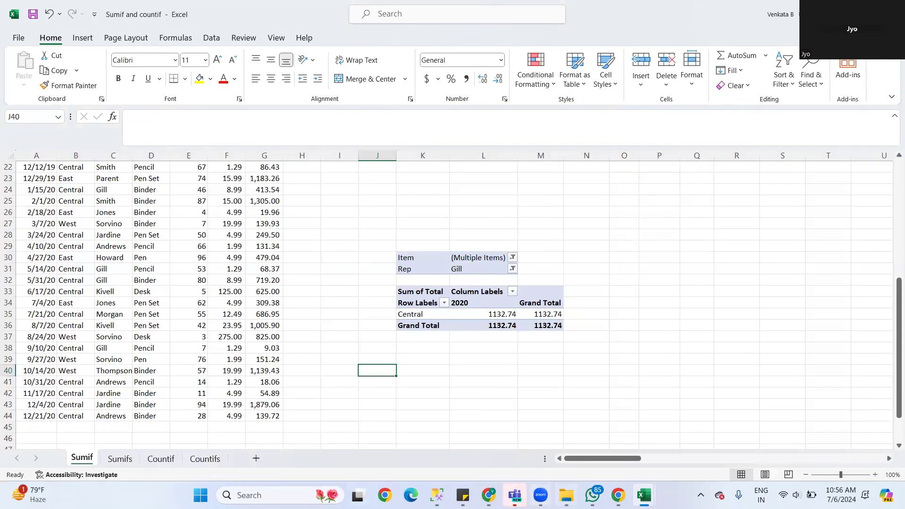
# Step: Open the Data validation workbook from the EXCEL folder and switch to Sheet1
pyautogui.click(566, 495)
pyautogui.doubleClick(292, 147)
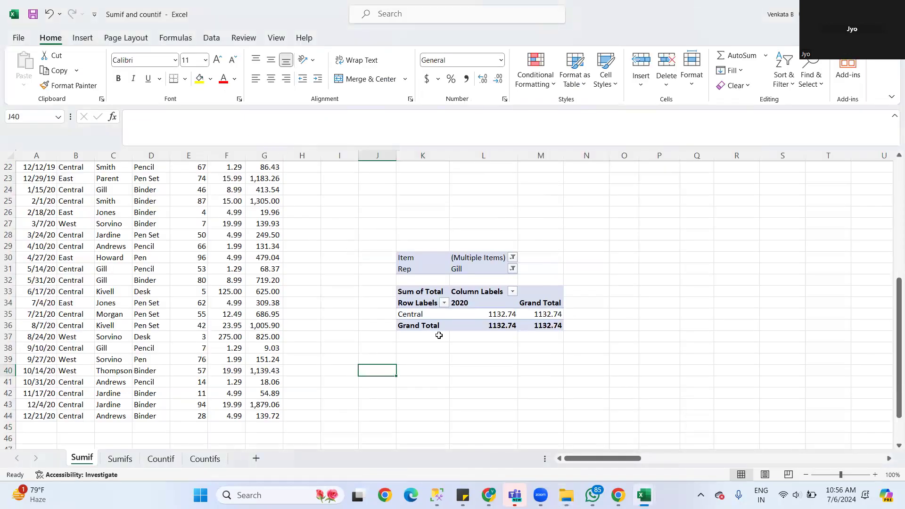
pyautogui.click(581, 391)
pyautogui.click(641, 402)
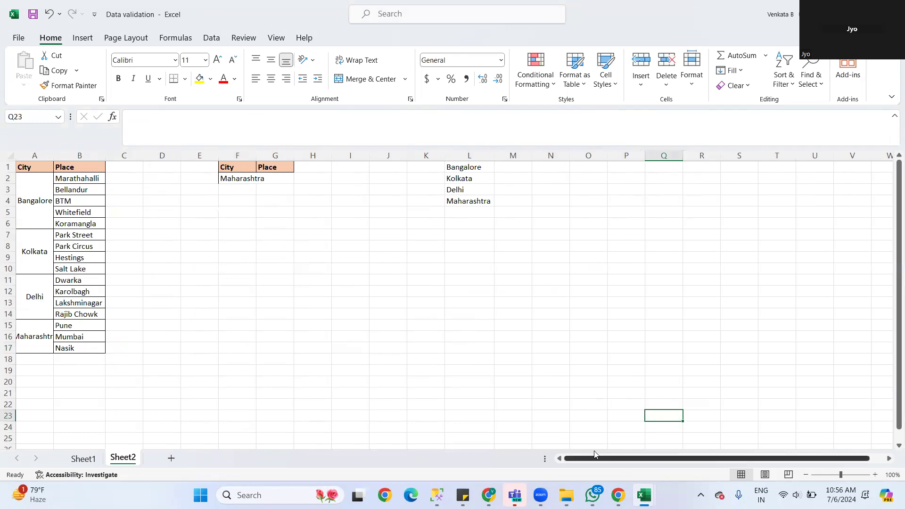
pyautogui.scroll(-3, 594, 454)
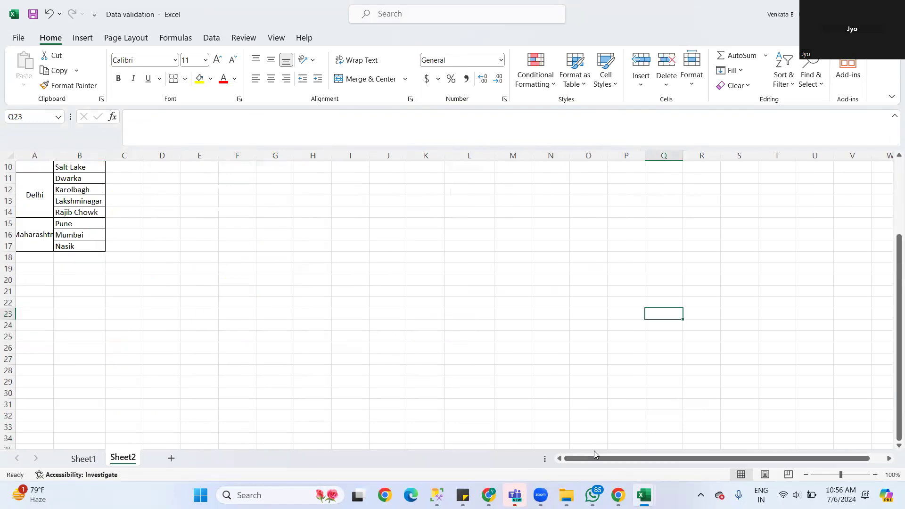
pyautogui.click(88, 461)
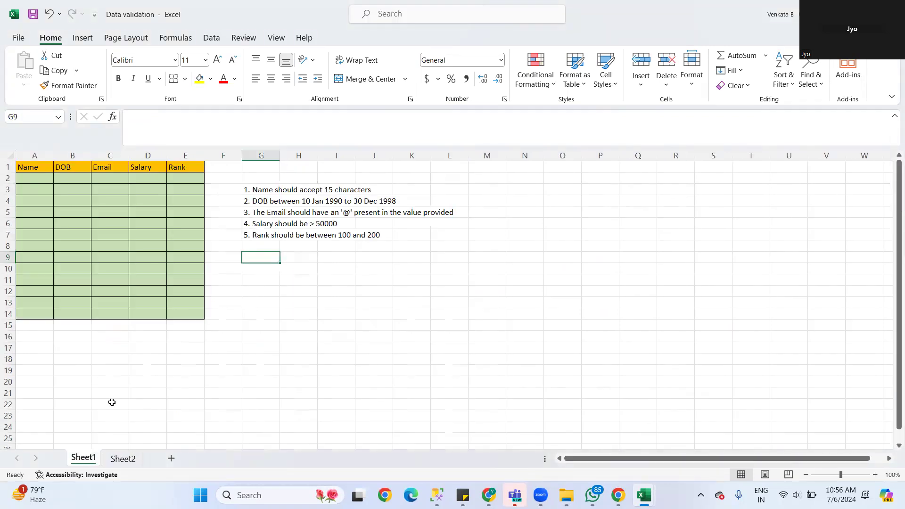
# Step: View the available Data Validation commands for A2, the first cell under Name
pyautogui.click(41, 178)
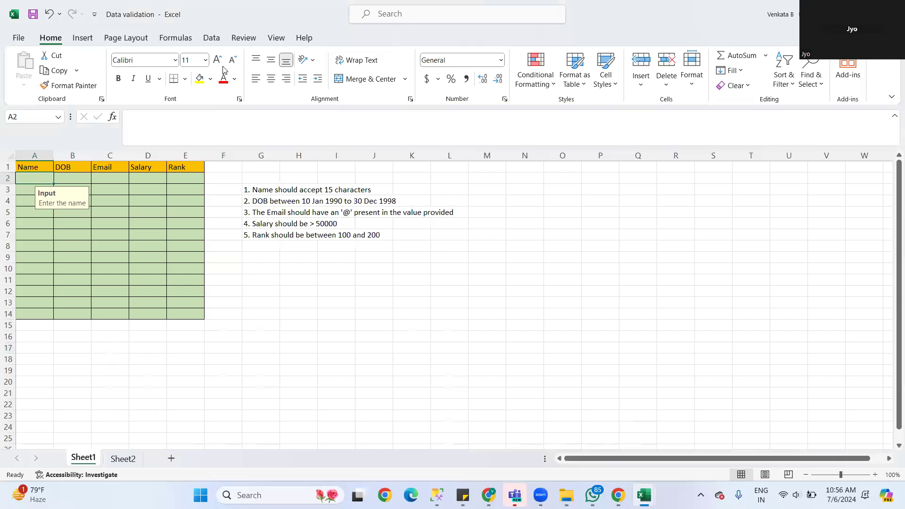
pyautogui.click(211, 39)
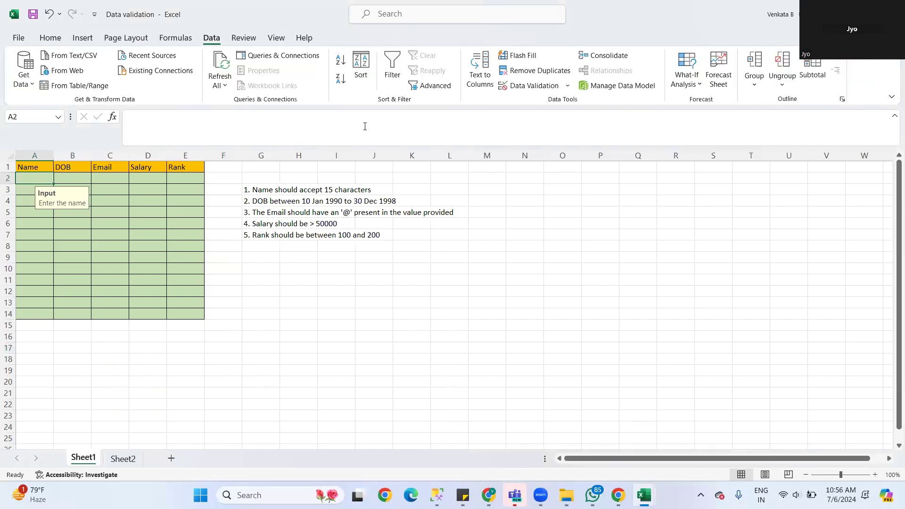
pyautogui.click(568, 86)
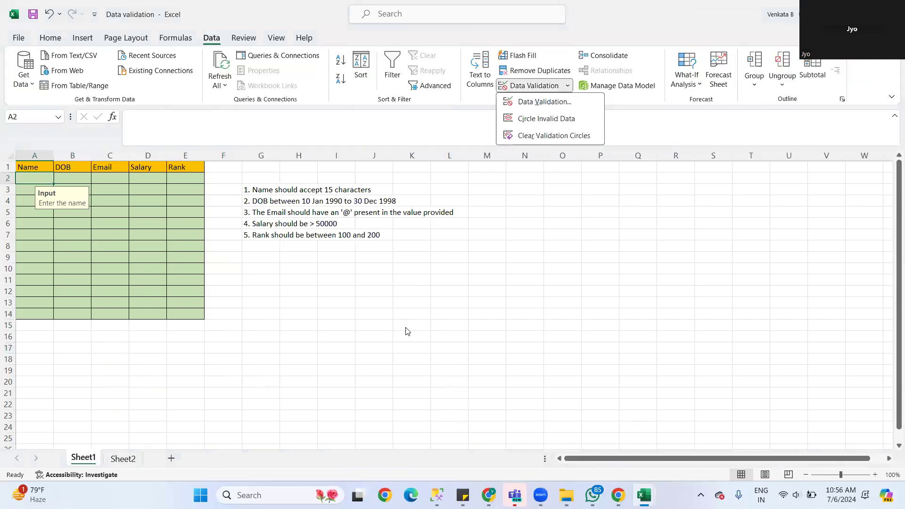
pyautogui.click(392, 333)
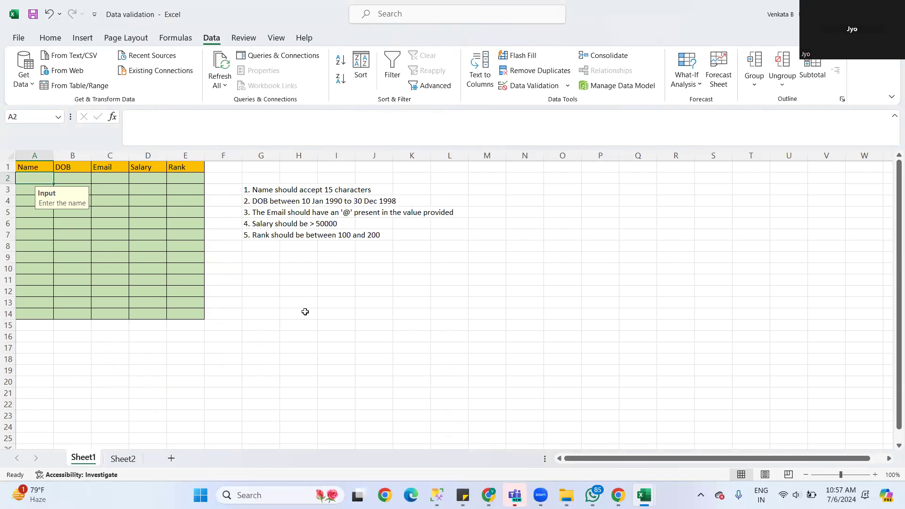
# Step: Enter a long run of the letter a in cell H13 as an overlong name example, and delete it again
pyautogui.click(299, 302)
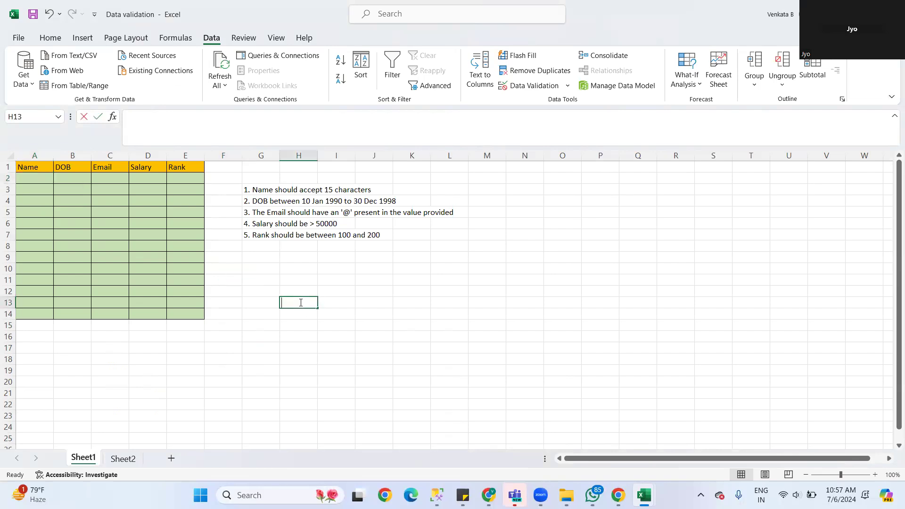
pyautogui.write('aaaaaaaaaaaaaaaaaaaaaaaaaaaaaaaaaaa')
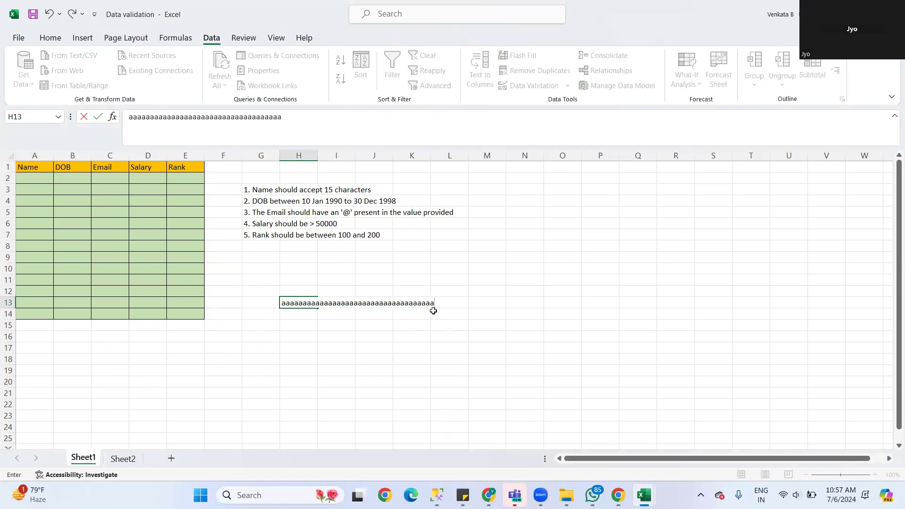
pyautogui.moveTo(445, 303); pyautogui.dragTo(247, 302)
pyautogui.press('BackSpace')
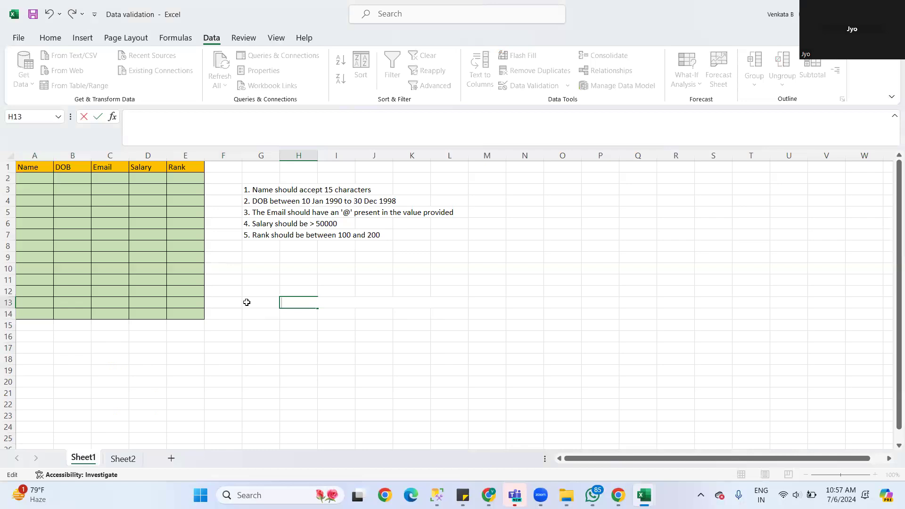
pyautogui.click(366, 346)
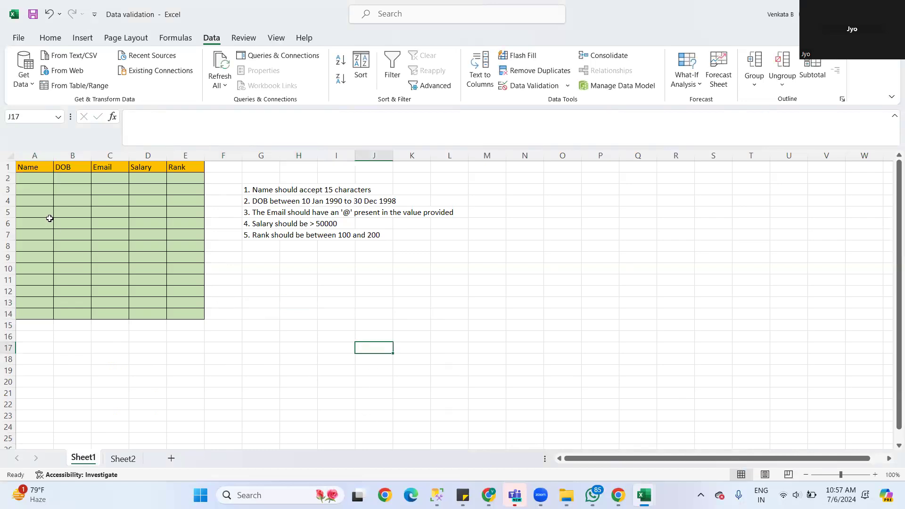
# Step: Open the validation rule on A2, the first cell under Name, choose the less than condition for its text length, and apply it
pyautogui.click(33, 181)
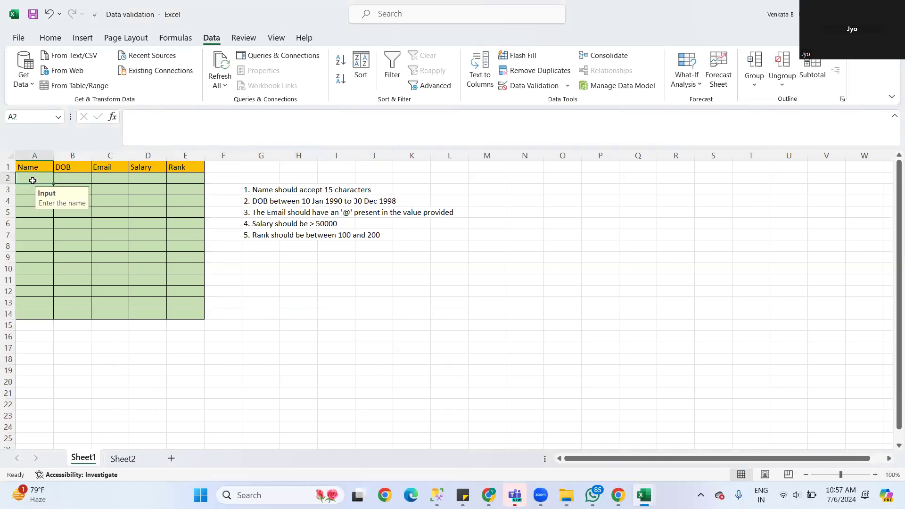
pyautogui.click(562, 89)
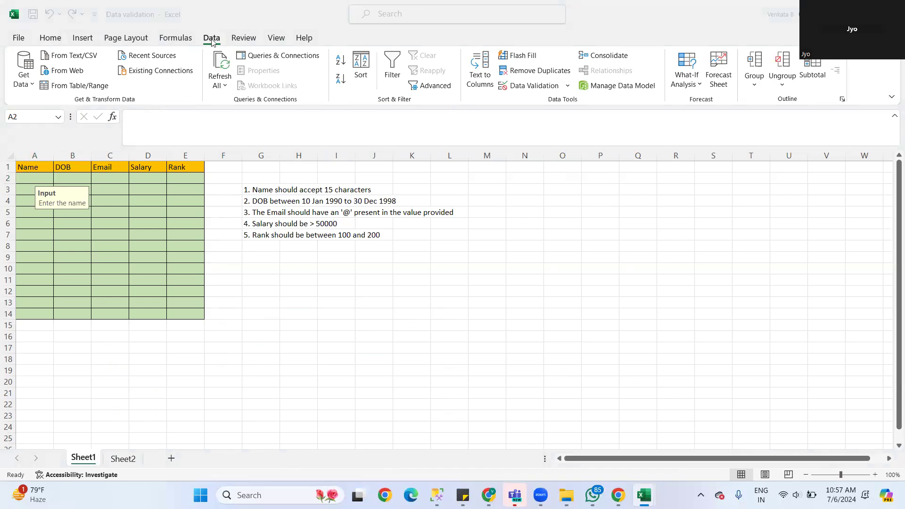
pyautogui.click(569, 87)
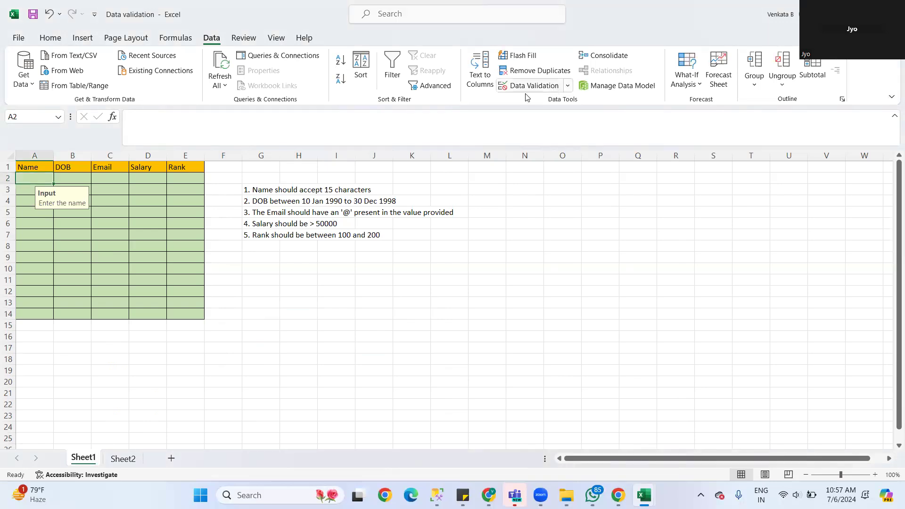
pyautogui.click(555, 90)
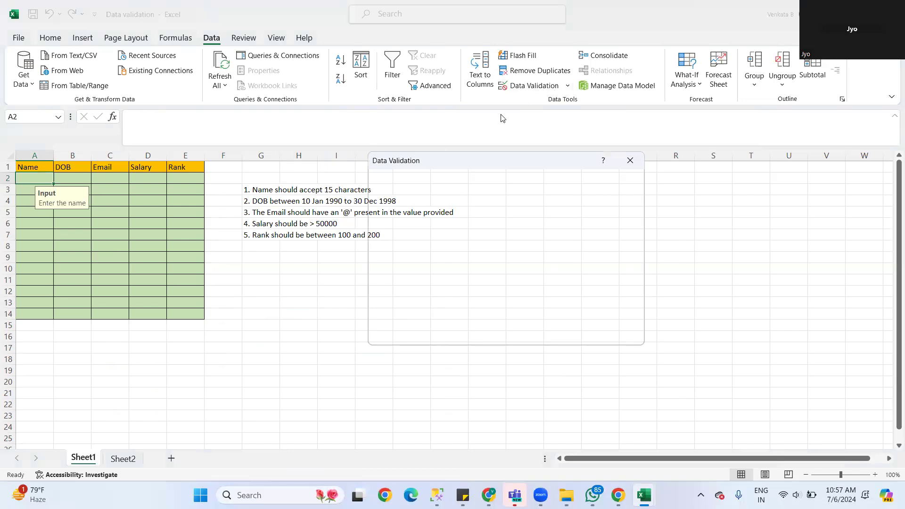
pyautogui.moveTo(439, 162); pyautogui.dragTo(463, 111)
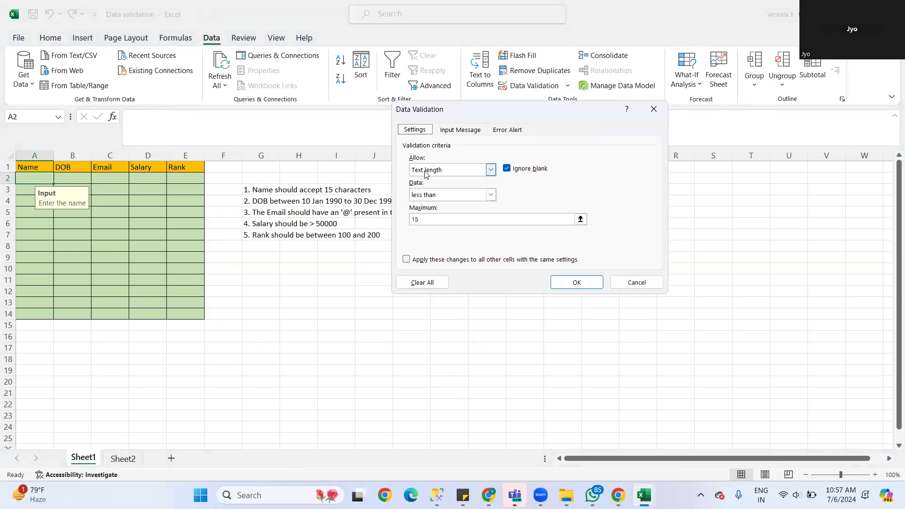
pyautogui.click(419, 219)
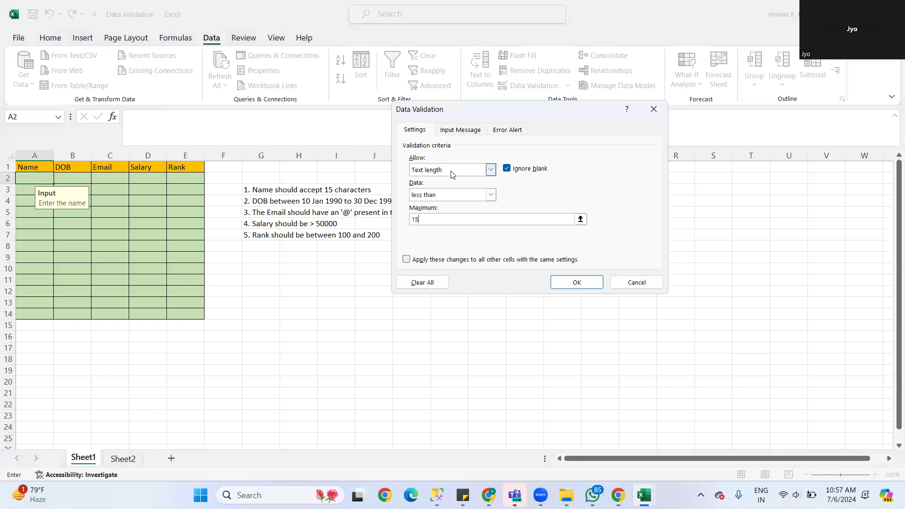
pyautogui.click(432, 196)
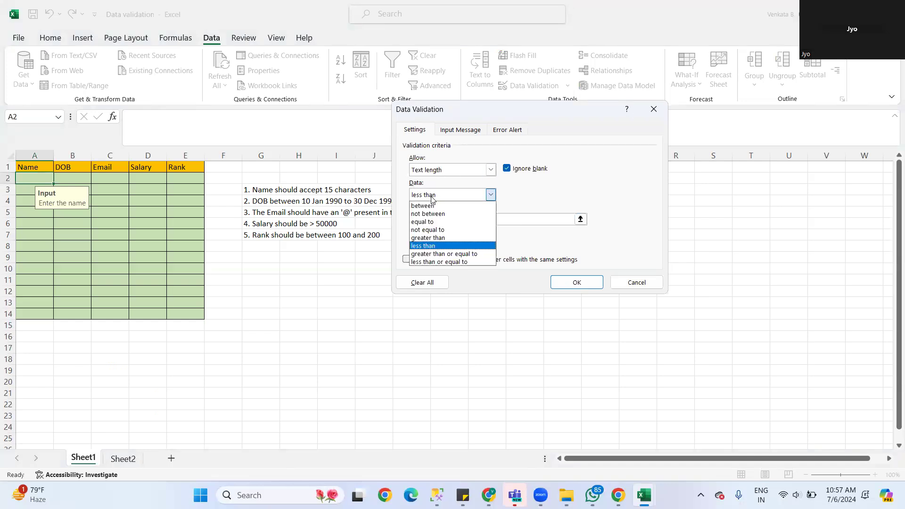
pyautogui.click(431, 246)
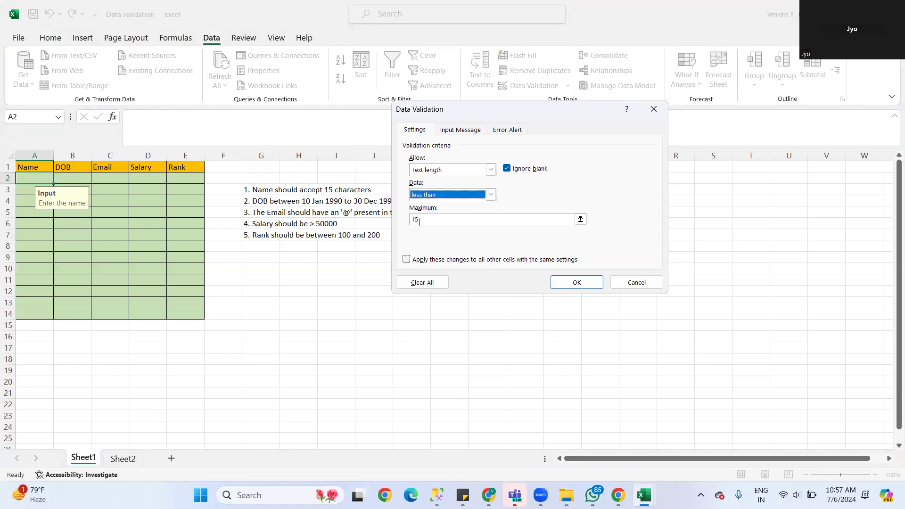
pyautogui.click(576, 281)
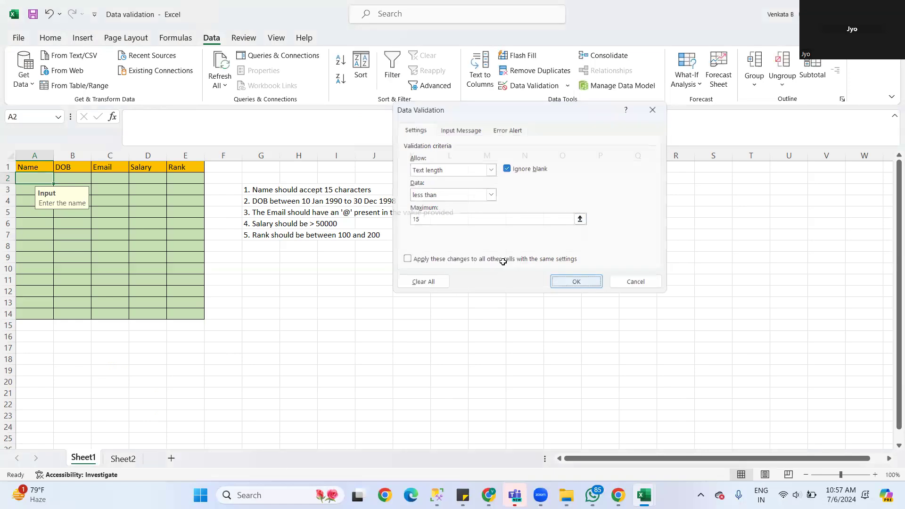
# Step: Test the name length rule by trying to enter "Welcome to Global Edu Tech" in A2, and cancel the entry
pyautogui.doubleClick(28, 178)
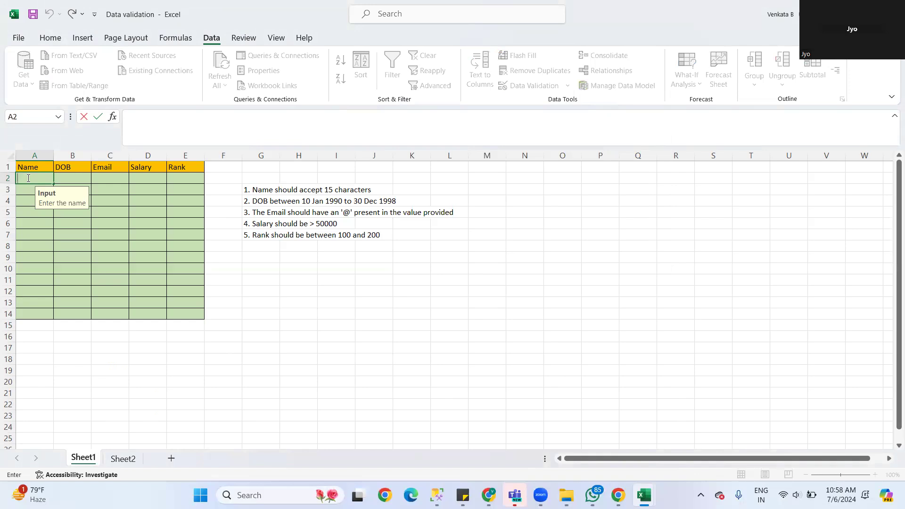
pyautogui.write('Welcome to Global Edu Tech')
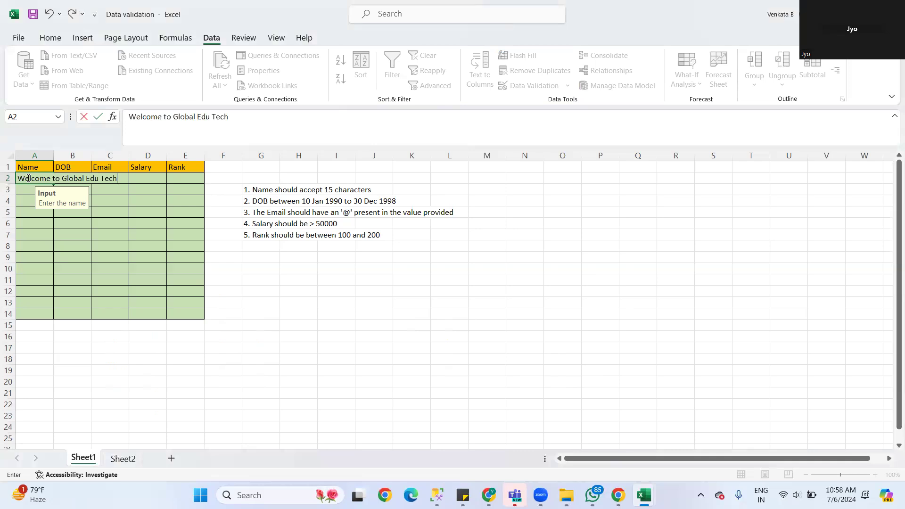
pyautogui.press('Return')
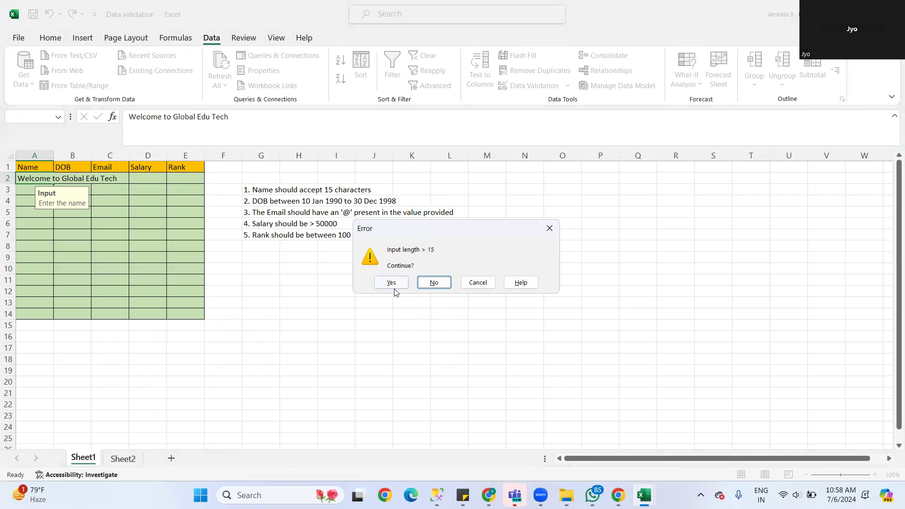
pyautogui.click(550, 228)
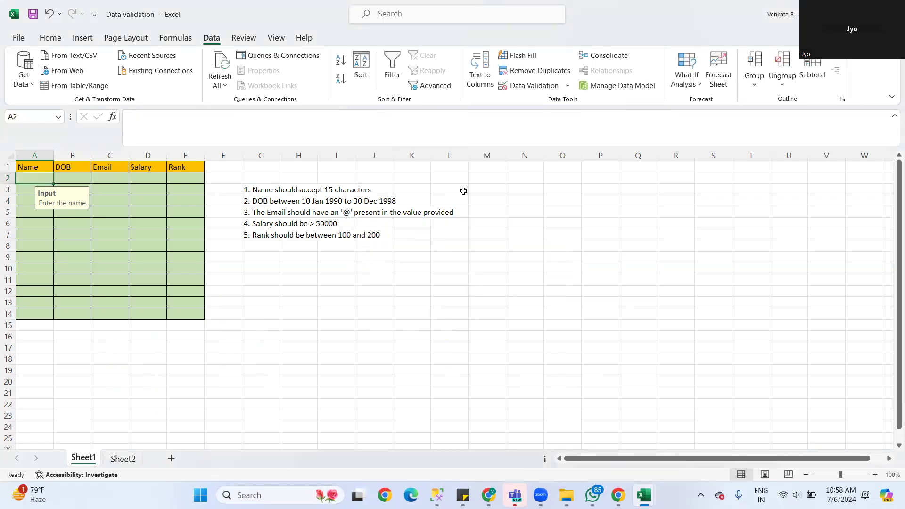
# Step: Examine the date validation rule on B2, the first cell under DOB, including its condition and date limits, and close it without applying
pyautogui.click(65, 177)
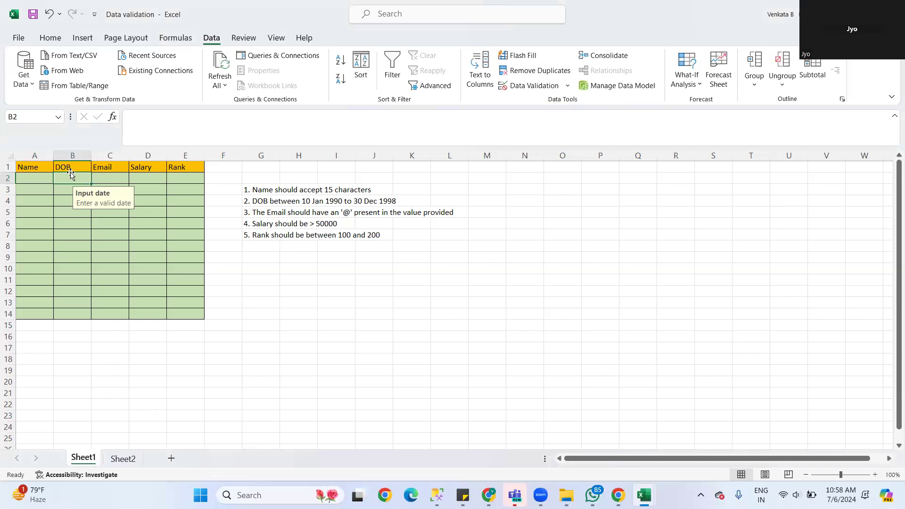
pyautogui.click(568, 86)
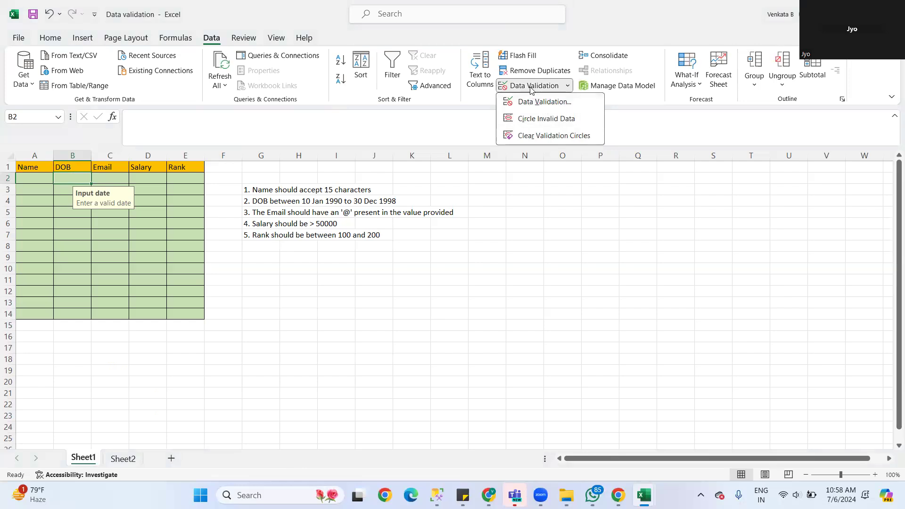
pyautogui.click(538, 102)
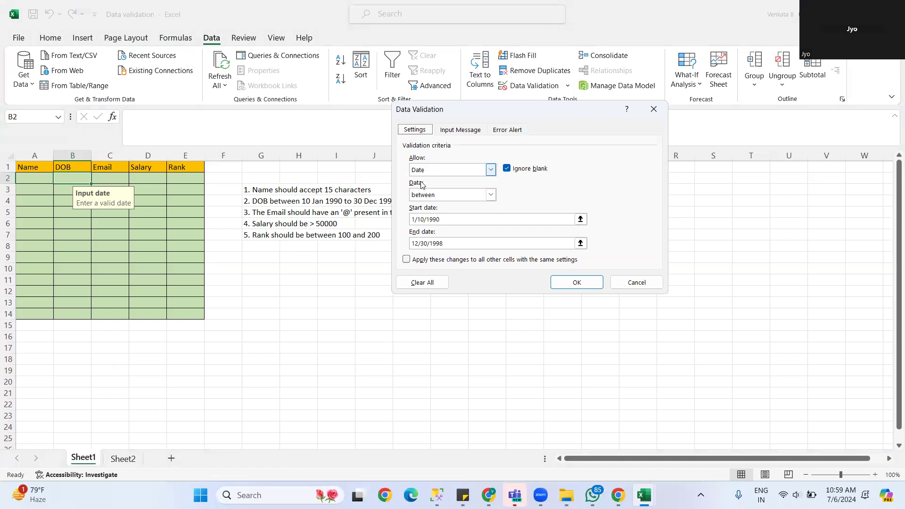
pyautogui.click(430, 199)
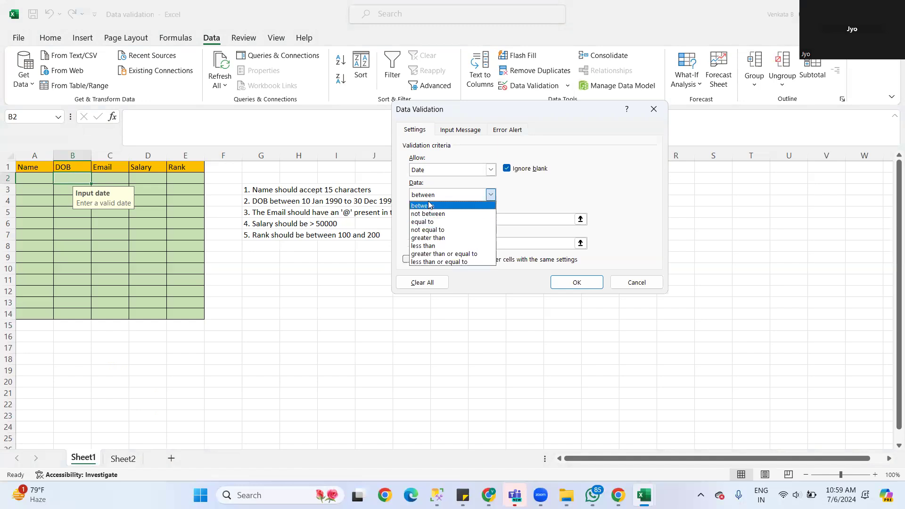
pyautogui.click(427, 206)
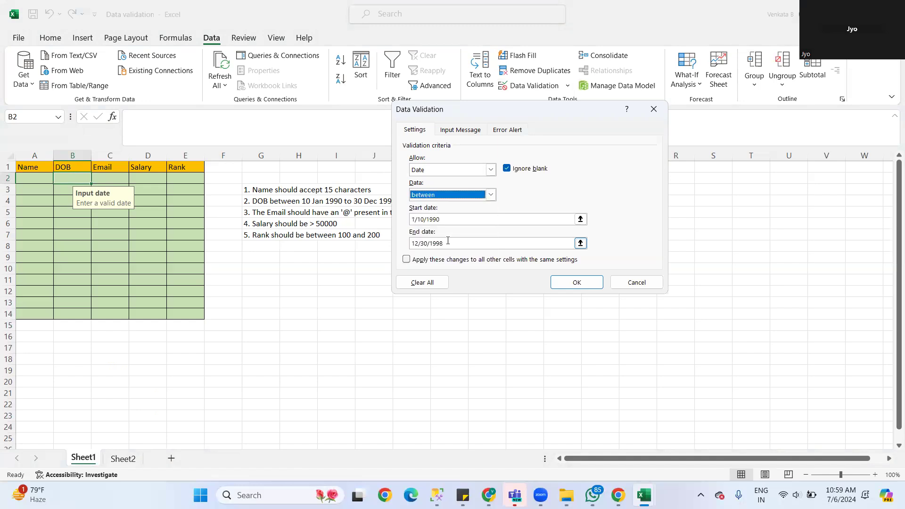
pyautogui.click(427, 244)
pyautogui.click(636, 282)
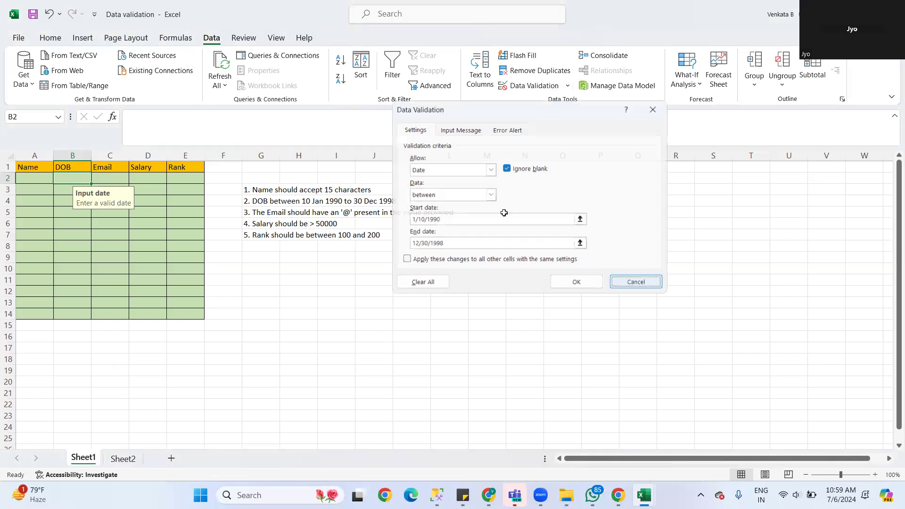
# Step: Examine the custom validation formula on C2, the first cell under Email, including its FIND part, and close it without applying
pyautogui.click(110, 178)
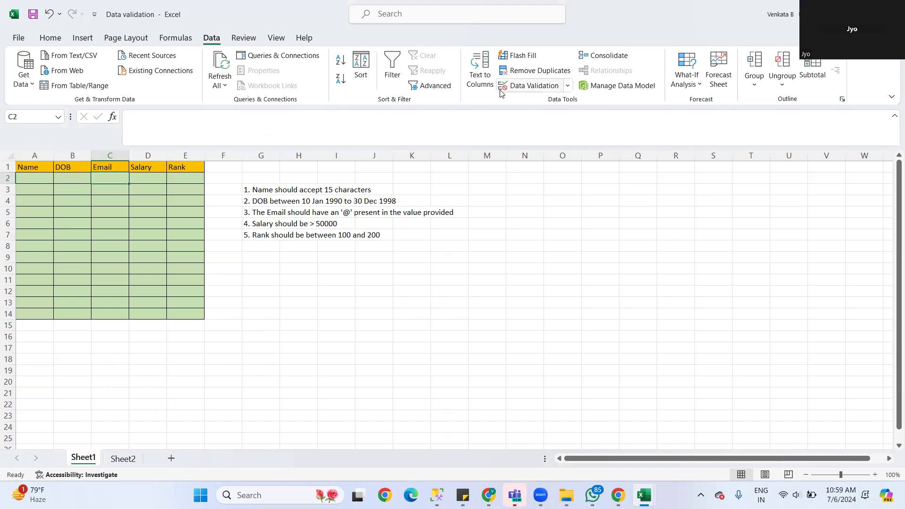
pyautogui.click(568, 87)
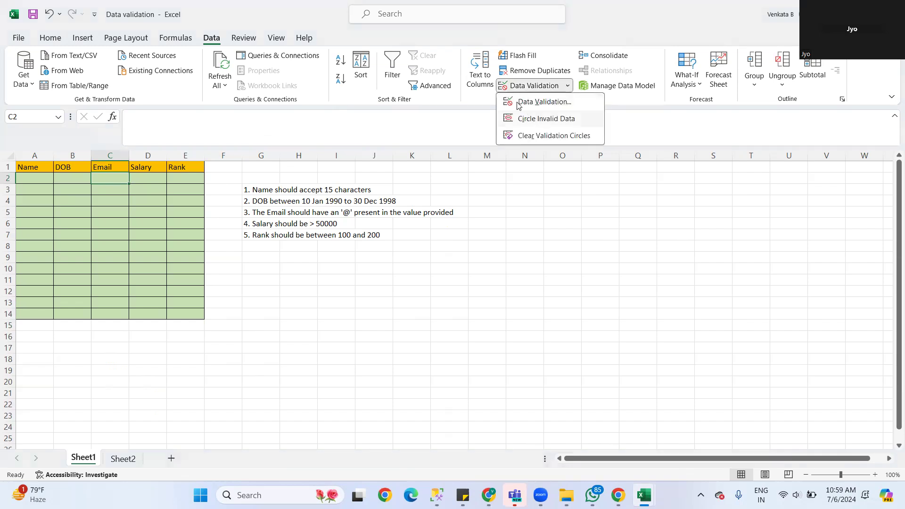
pyautogui.click(109, 178)
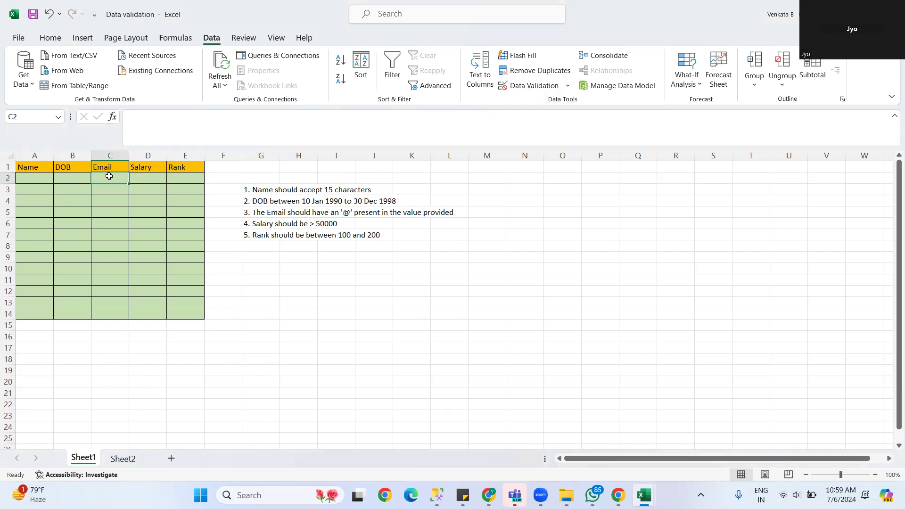
pyautogui.click(556, 89)
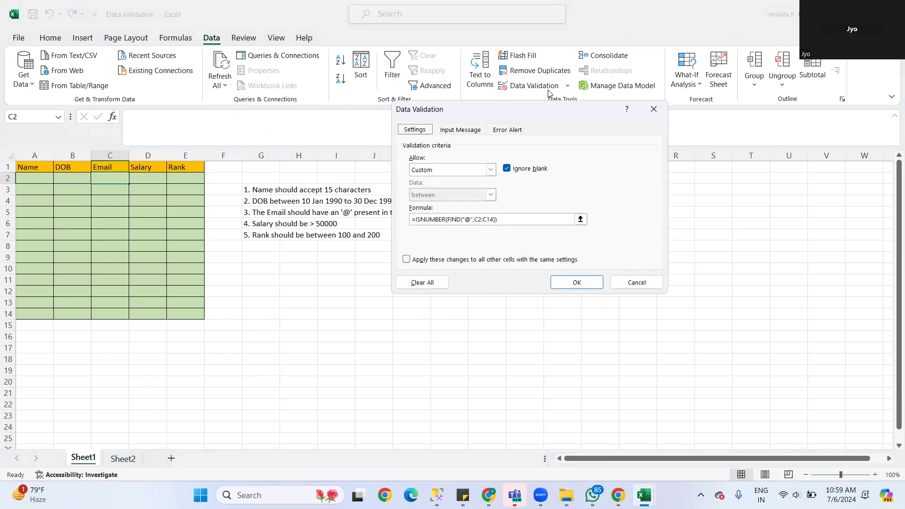
pyautogui.click(420, 170)
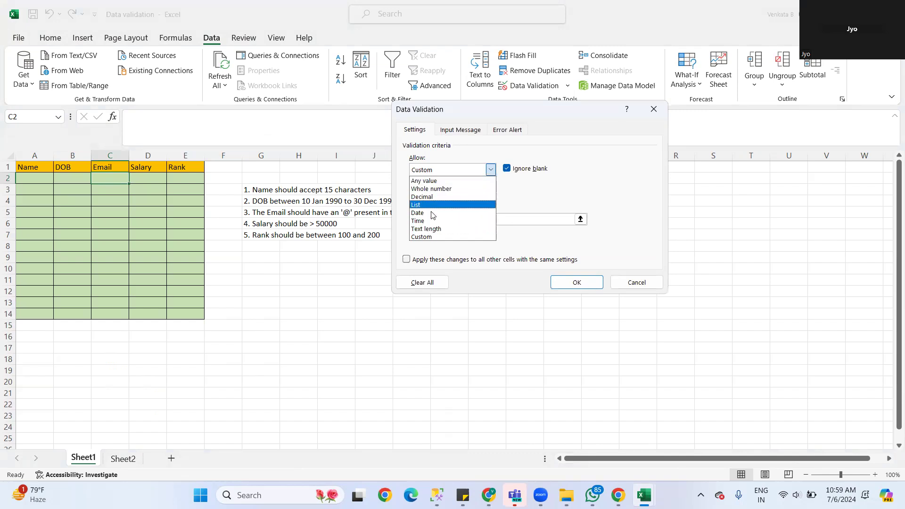
pyautogui.click(429, 237)
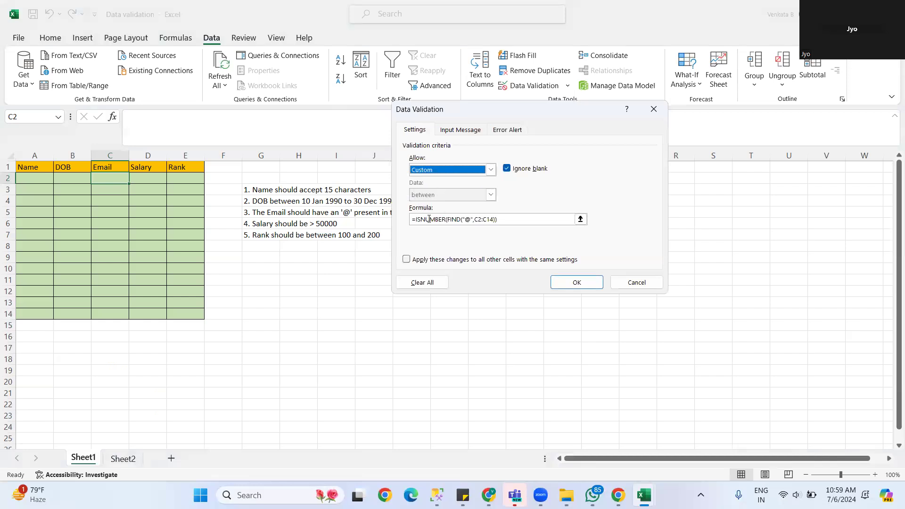
pyautogui.moveTo(467, 220); pyautogui.dragTo(473, 221)
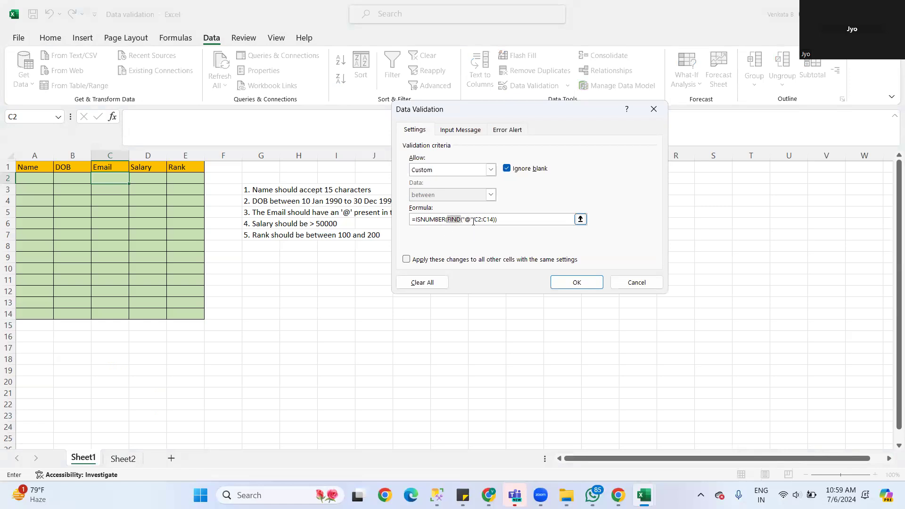
pyautogui.click(633, 282)
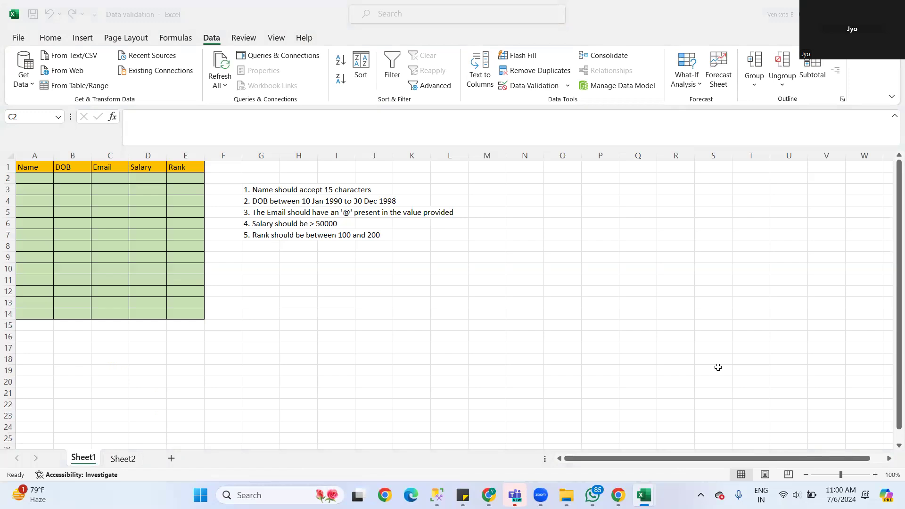
# Step: Switch to SQL Server Management Studio and replace the selected columns in the Employee_Info length query with EMPLOYEE_ID
pyautogui.click(437, 495)
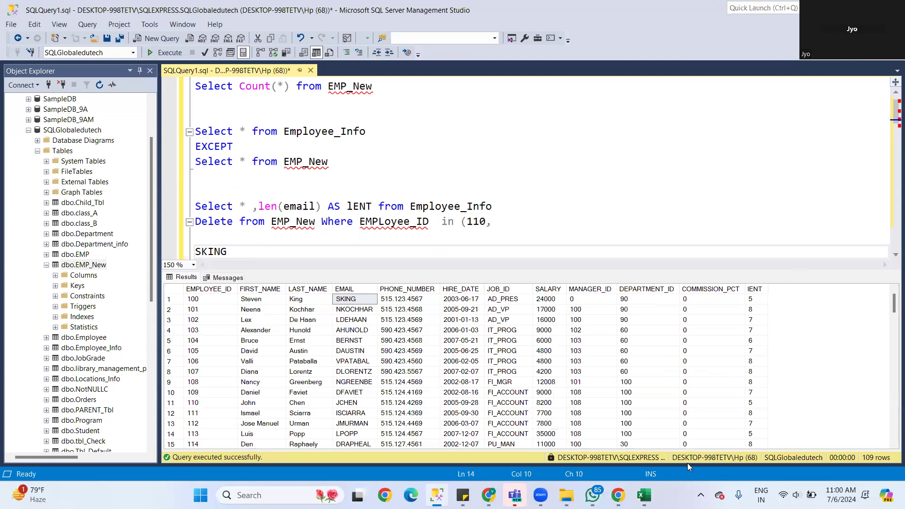
pyautogui.moveTo(644, 495)
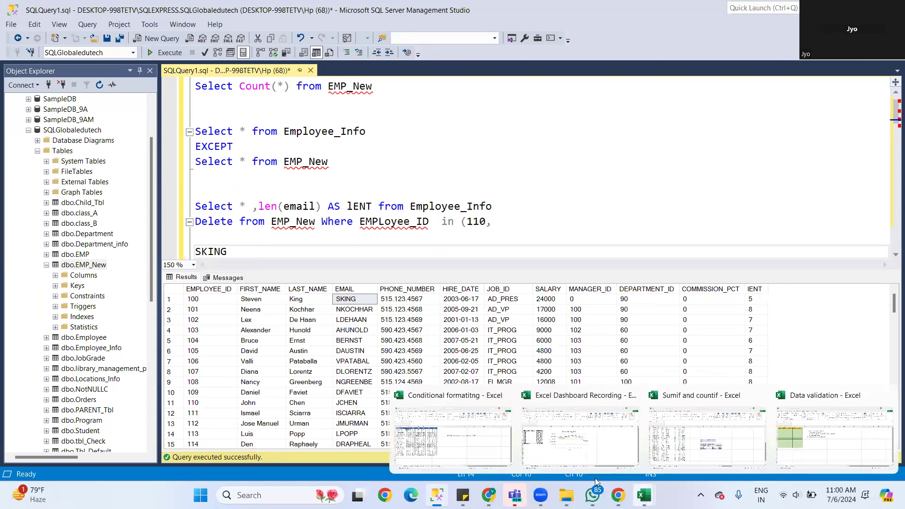
pyautogui.click(320, 181)
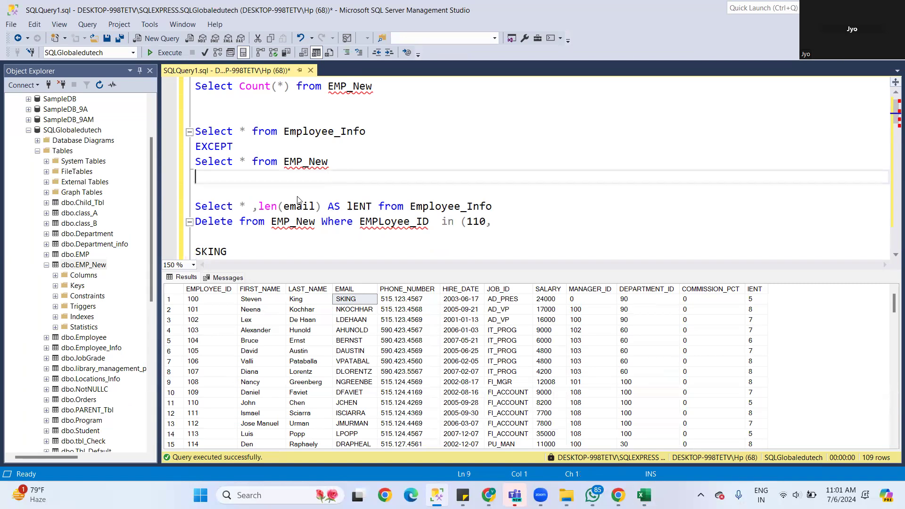
pyautogui.click(242, 208)
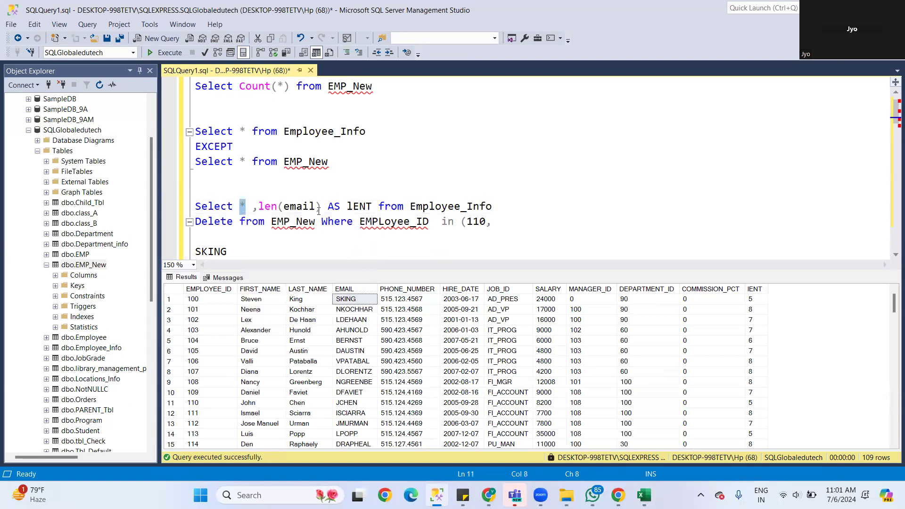
pyautogui.click(372, 205)
pyautogui.moveTo(372, 206); pyautogui.dragTo(240, 206)
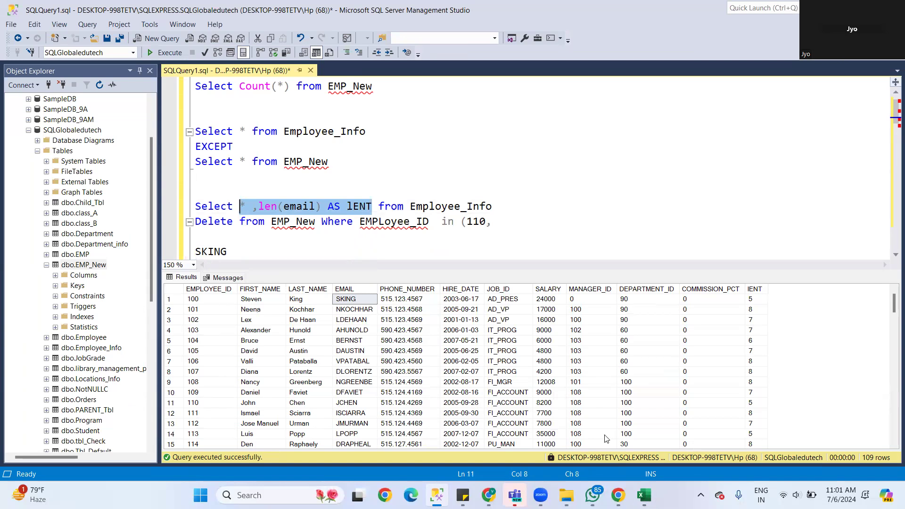
pyautogui.hotkey('alt', 'Tab')
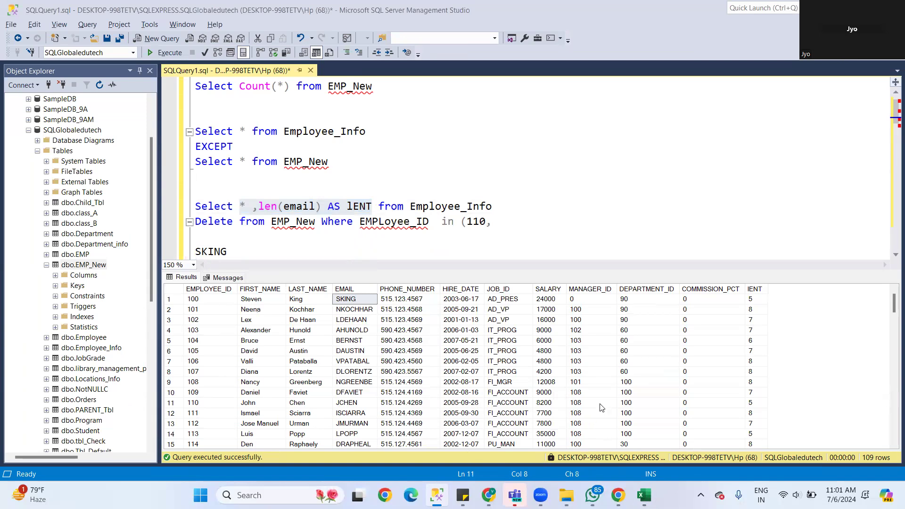
pyautogui.moveTo(246, 132); pyautogui.dragTo(240, 132)
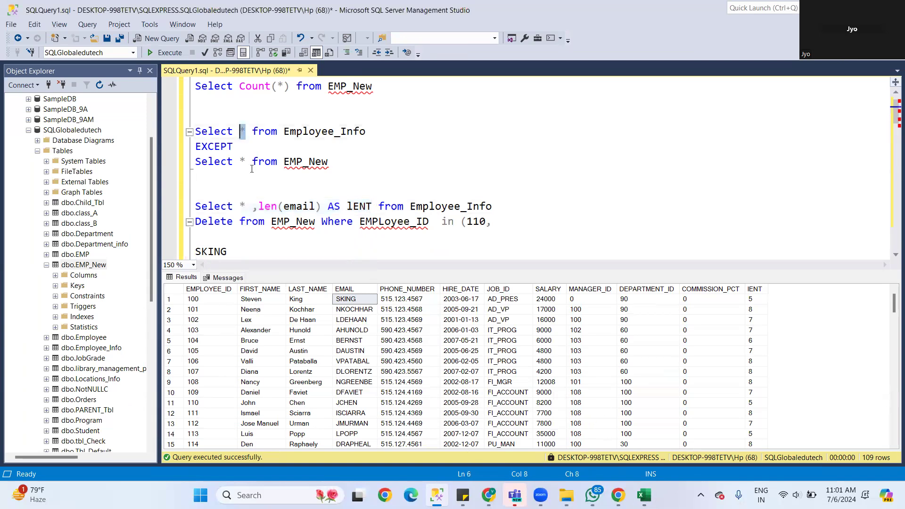
pyautogui.moveTo(241, 205); pyautogui.dragTo(372, 207)
pyautogui.write('emp')
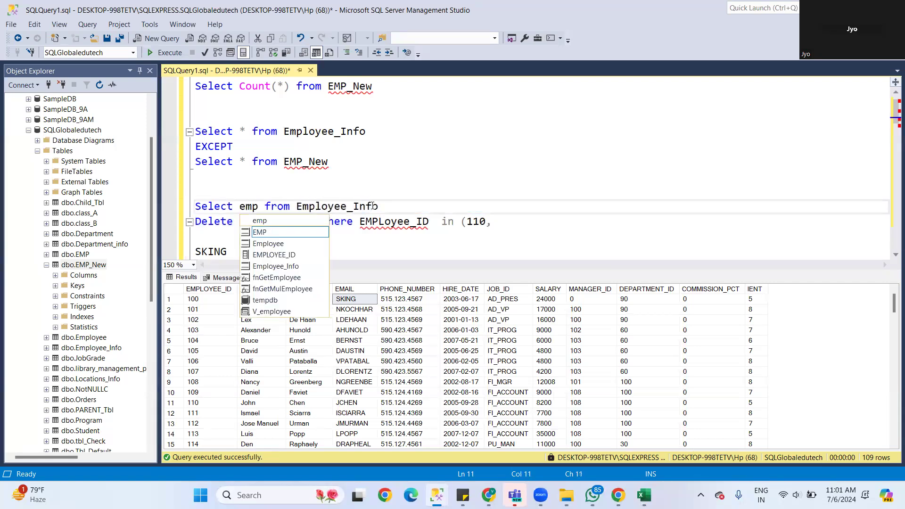
pyautogui.doubleClick(287, 257)
# Step: Copy EMPLOYEE_ID over the asterisk in the EMP_New query and run it together with the Employee_Info query
pyautogui.doubleClick(269, 204)
pyautogui.hotkey('ctrl', 'c')
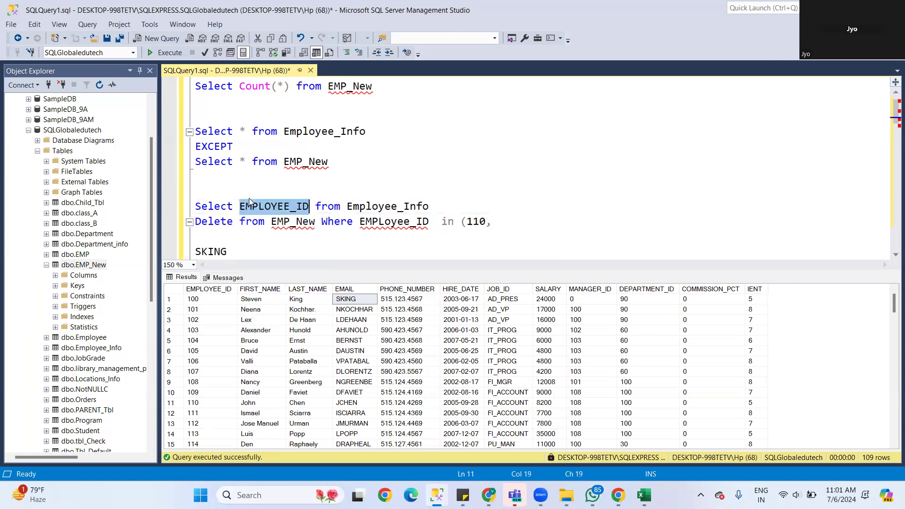
pyautogui.doubleClick(241, 161)
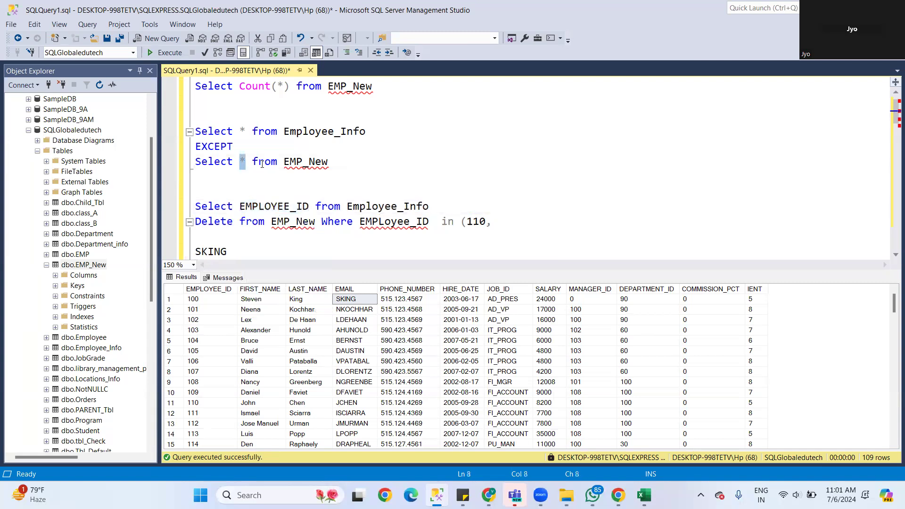
pyautogui.hotkey('ctrl', 'v')
pyautogui.moveTo(429, 207); pyautogui.dragTo(191, 163)
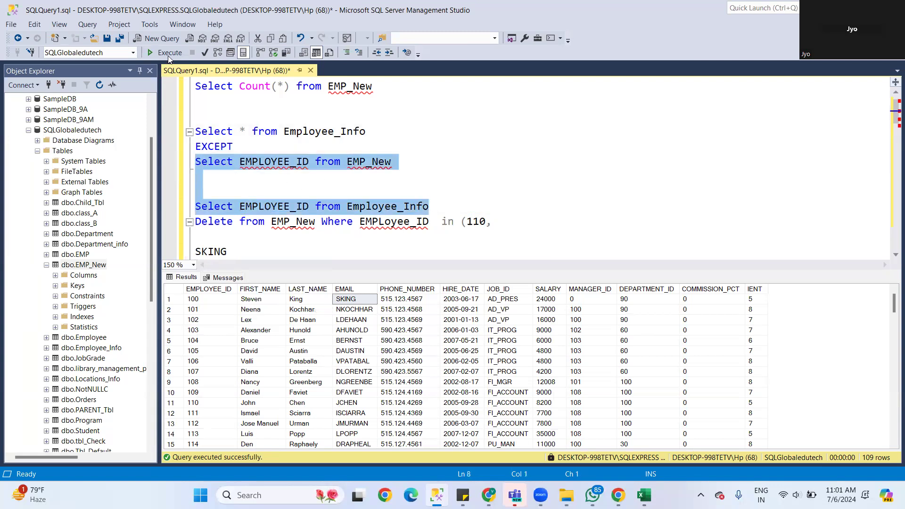
pyautogui.click(165, 52)
# Step: Copy the EMP_New employee IDs with headers and paste them at A2 on a new sheet of the Data validation workbook in Excel
pyautogui.click(199, 289)
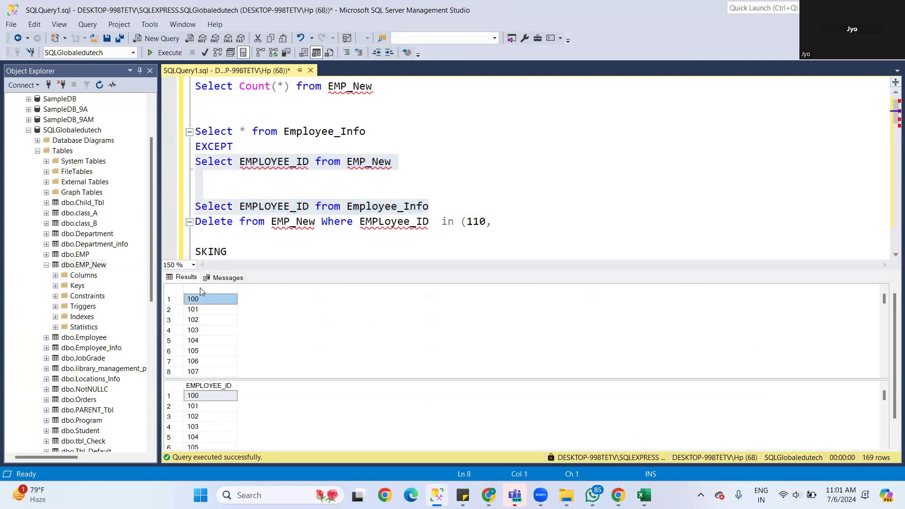
pyautogui.rightClick(202, 289)
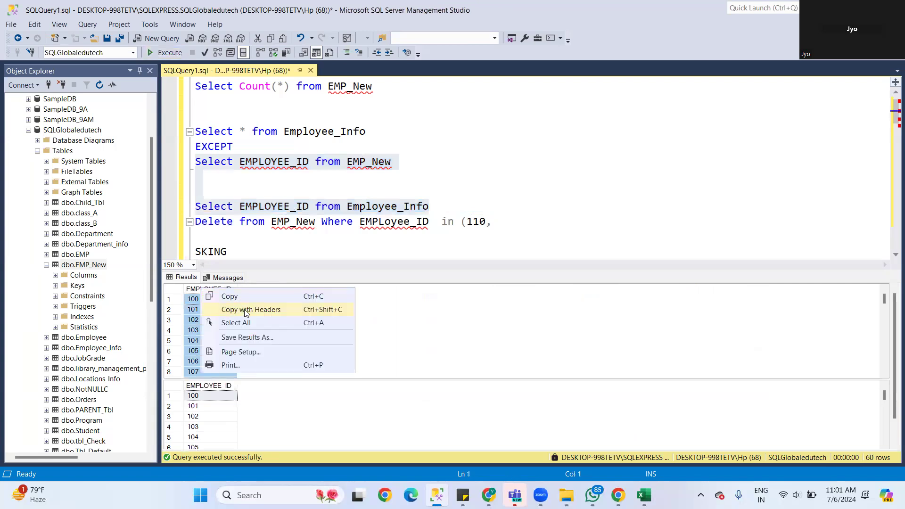
pyautogui.click(247, 310)
pyautogui.moveTo(644, 495)
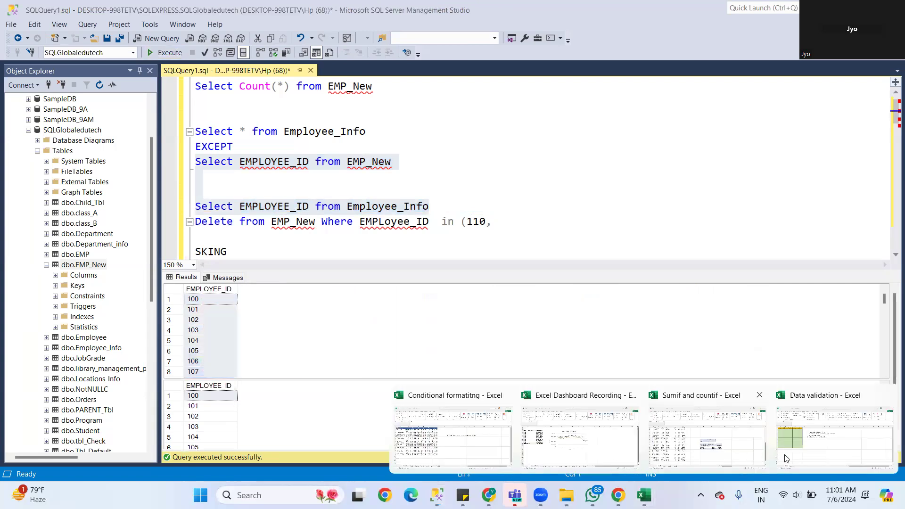
pyautogui.click(842, 431)
pyautogui.click(171, 458)
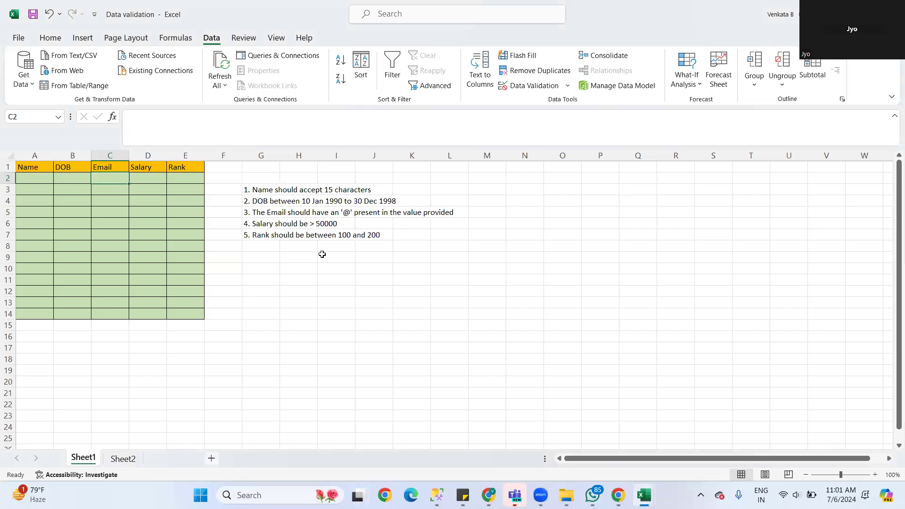
pyautogui.click(41, 179)
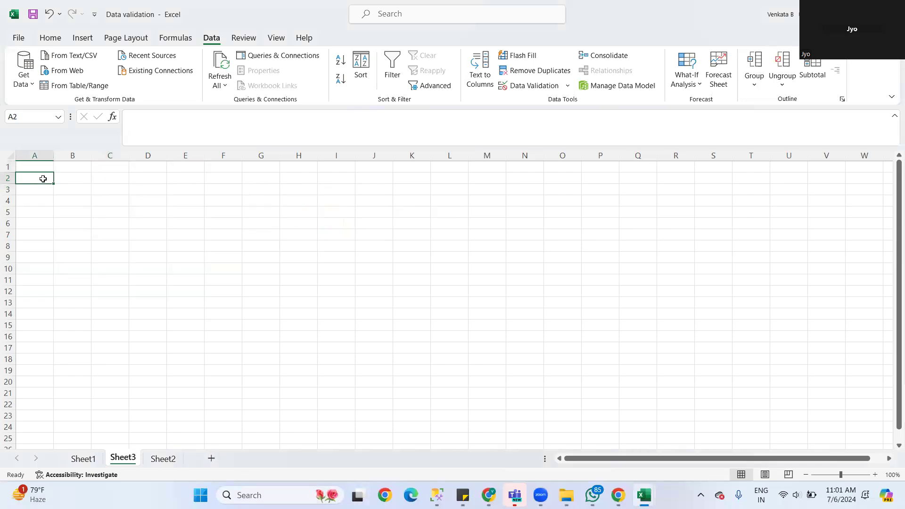
pyautogui.hotkey('ctrl', 'v')
# Step: Label the pasted IDs "emP_neW" in A1 and fit column A's width to its contents
pyautogui.doubleClick(34, 163)
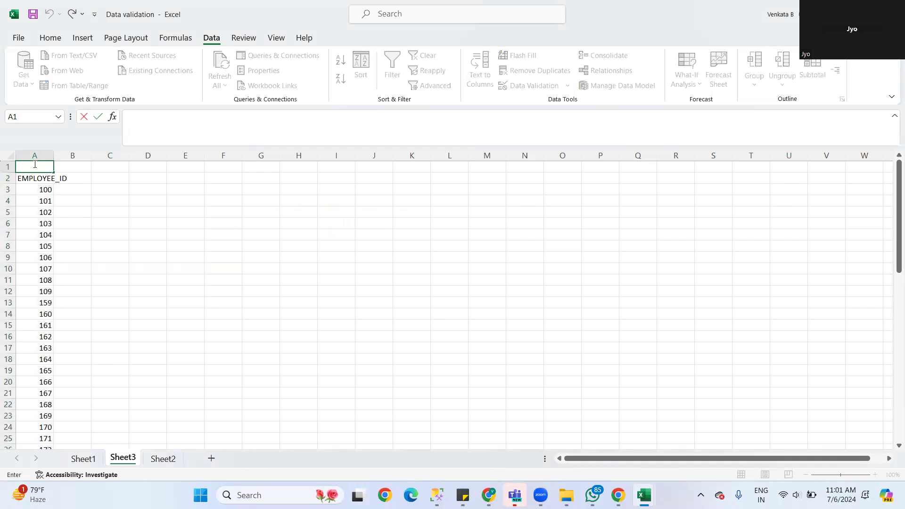
pyautogui.write('emP_neW')
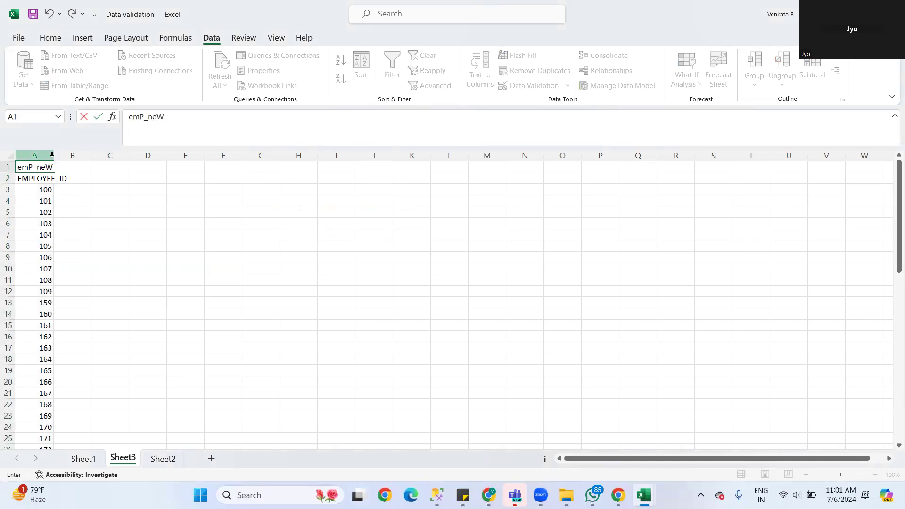
pyautogui.moveTo(55, 155); pyautogui.dragTo(53, 156)
pyautogui.doubleClick(53, 155)
pyautogui.click(93, 169)
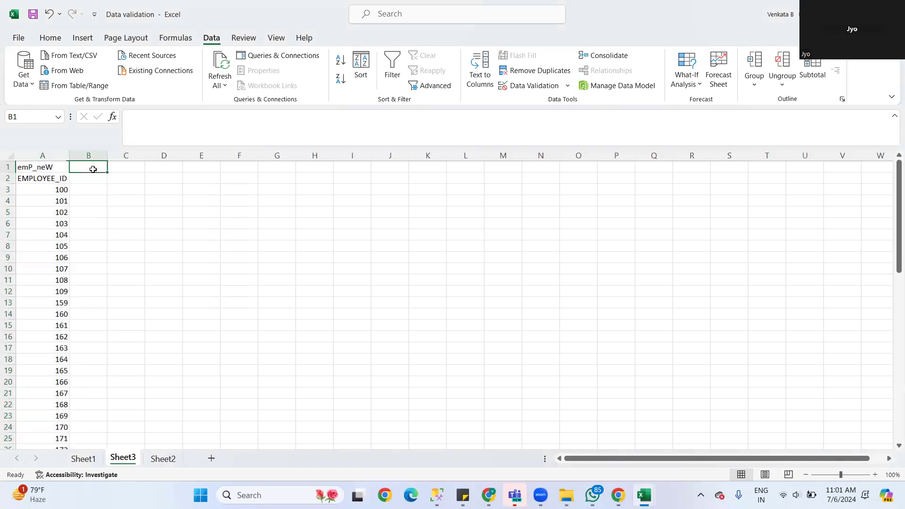
# Step: Copy the Employee_Info employee IDs with headers from SQL Server Management Studio and paste them at B2 on Sheet3 in Excel
pyautogui.scroll(-5, 134, 232)
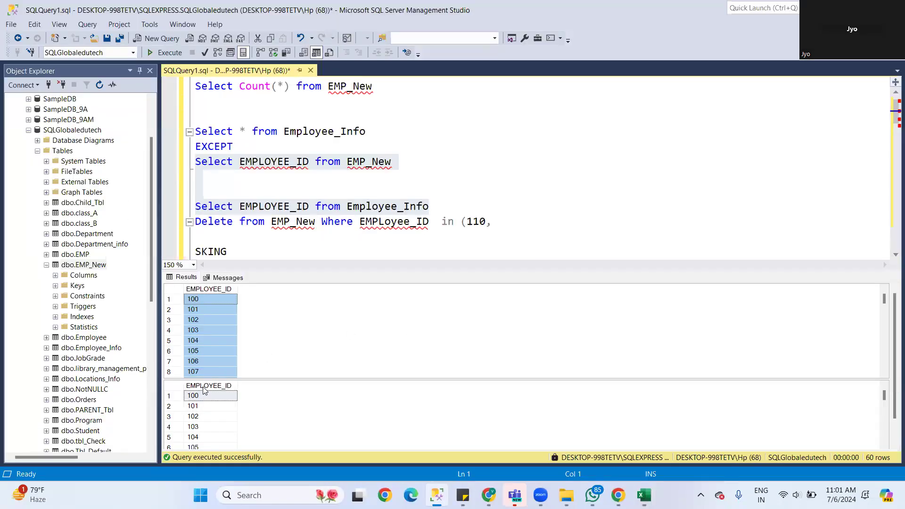
pyautogui.scroll(-1, 204, 390)
pyautogui.click(207, 359)
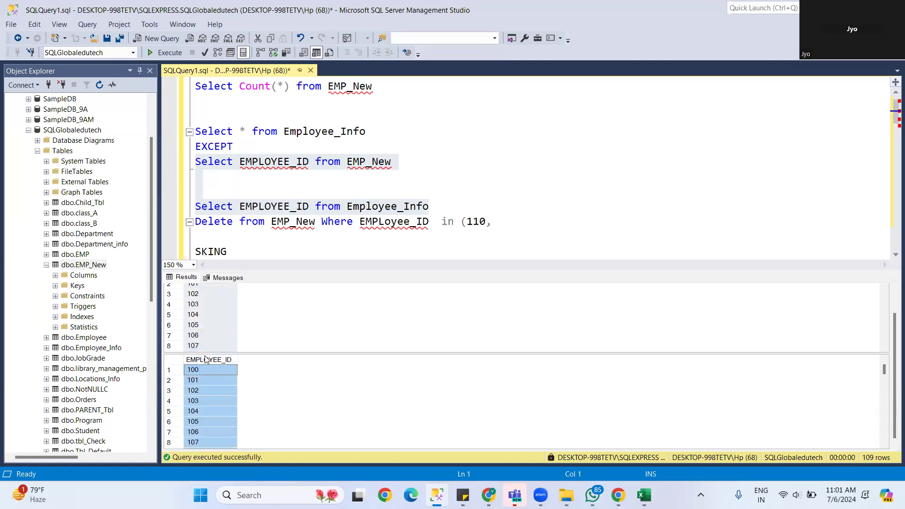
pyautogui.rightClick(206, 359)
pyautogui.hotkey('alt', 'Tab')
pyautogui.scroll(5, 125, 224)
pyautogui.click(93, 180)
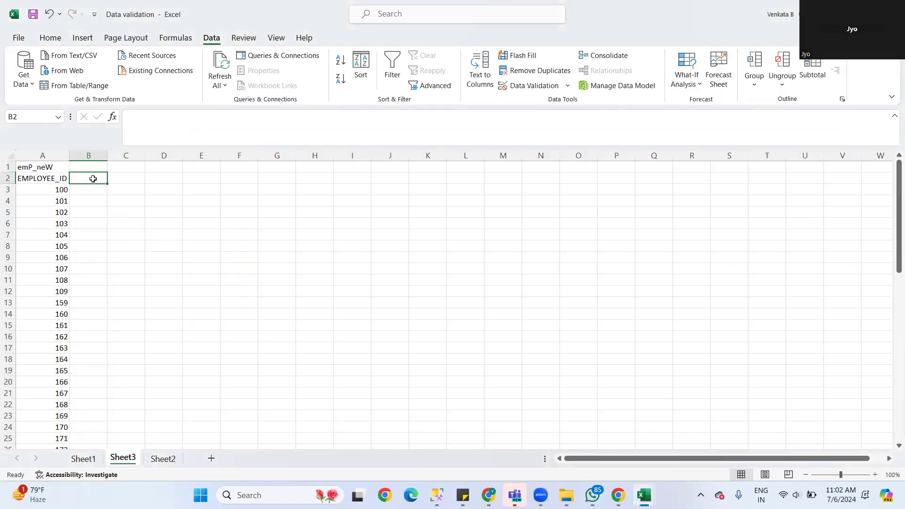
pyautogui.hotkey('ctrl', 'v')
# Step: Label the second ID list "emP_Info" in B1 and fit column B's width to its contents
pyautogui.doubleClick(89, 166)
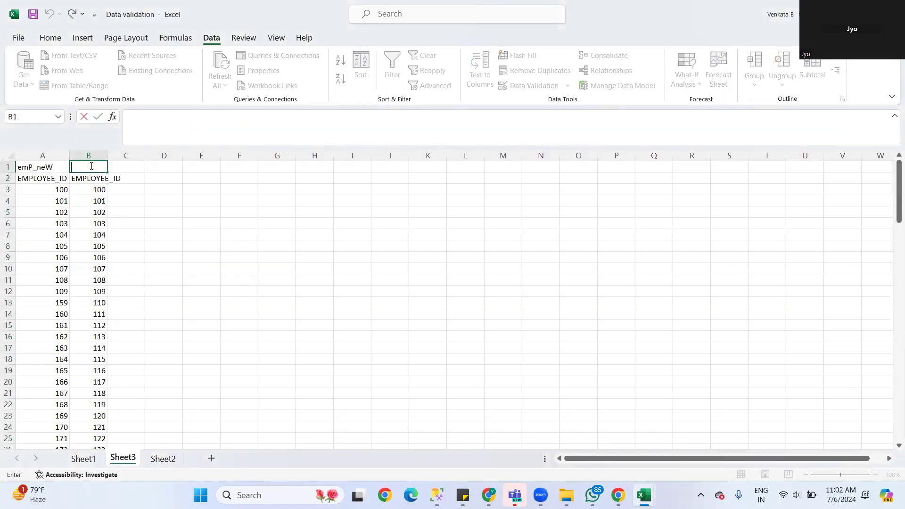
pyautogui.write('emP_iNFO')
pyautogui.click(88, 156)
pyautogui.doubleClick(108, 156)
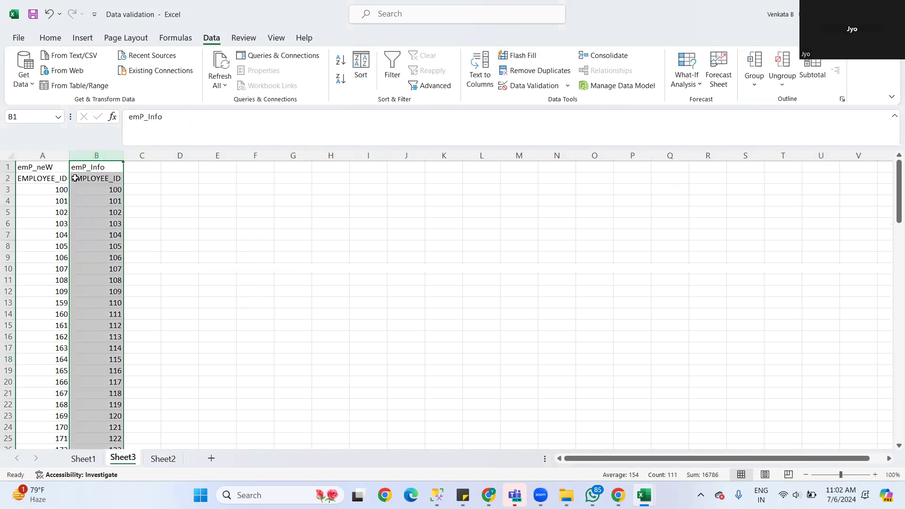
# Step: Compare the two ID lists with the formula =A3=B3 in C3 and fill it down beside all the IDs
pyautogui.click(48, 188)
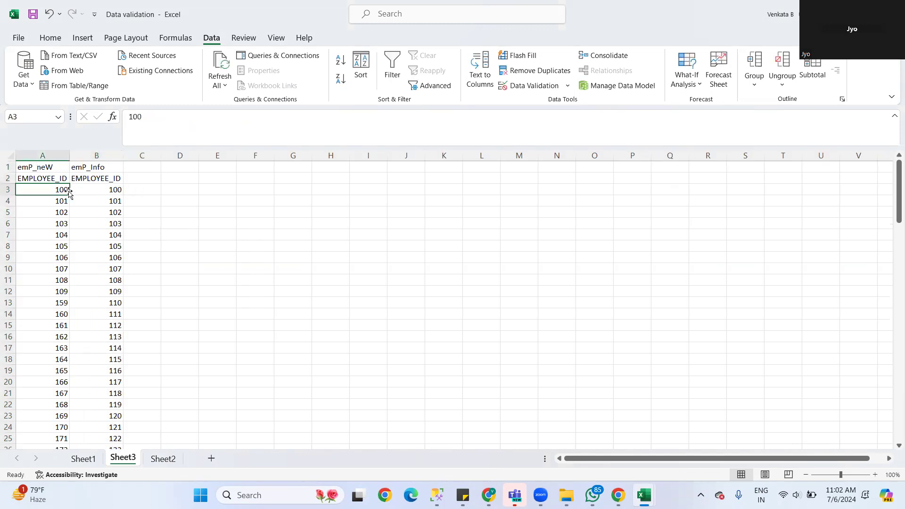
pyautogui.doubleClick(142, 189)
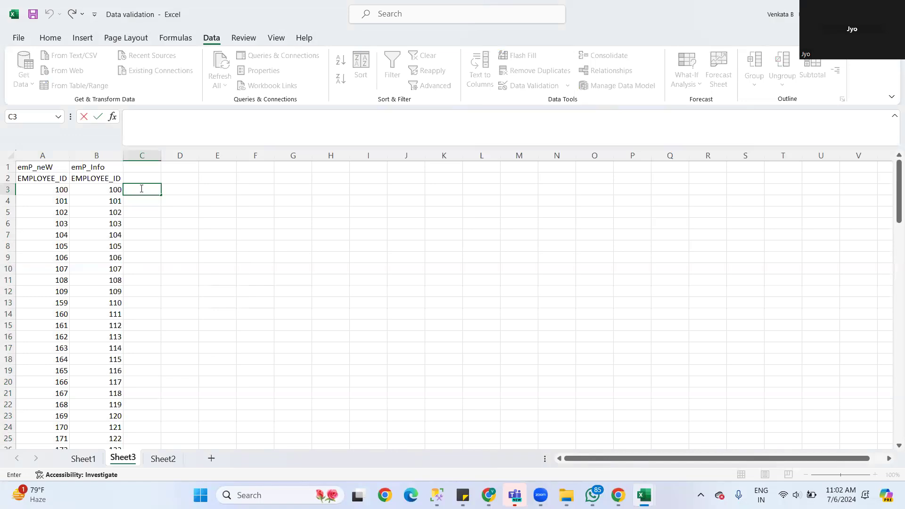
pyautogui.write('=')
pyautogui.click(56, 188)
pyautogui.write('=')
pyautogui.click(107, 189)
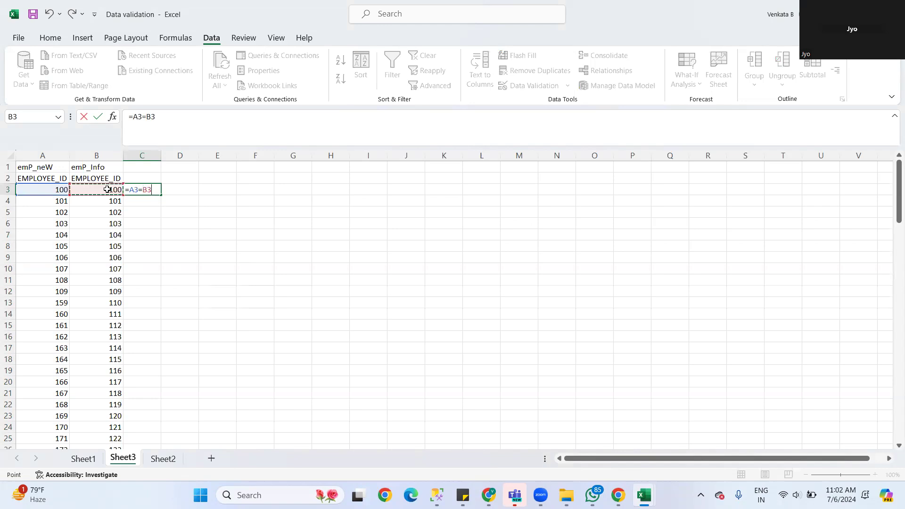
pyautogui.press('Return')
pyautogui.click(156, 187)
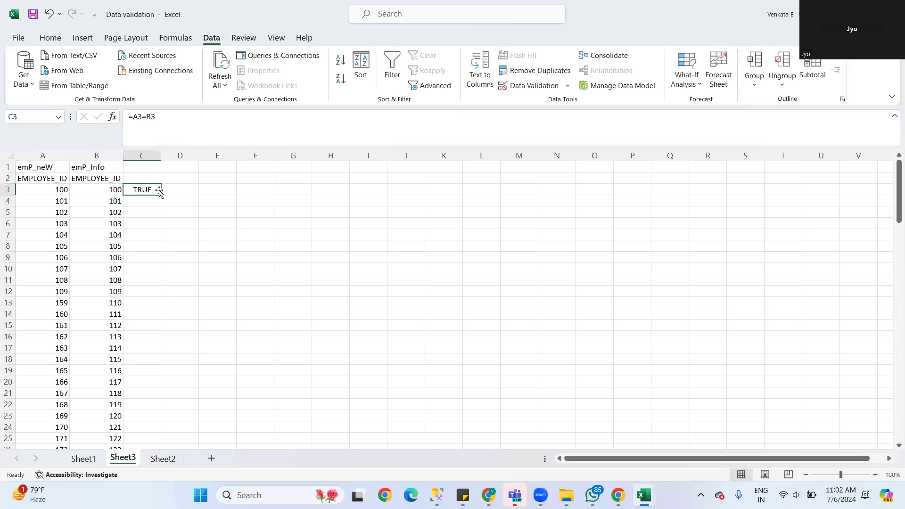
pyautogui.doubleClick(161, 194)
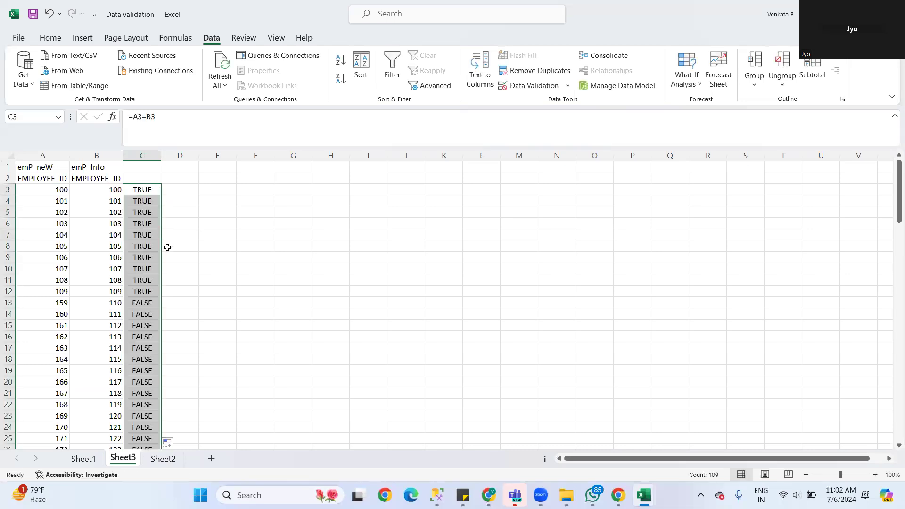
# Step: Examine the comparison results in column C against the ID pairs in columns A and B, down to the end of the lists
pyautogui.scroll(-2, 170, 257)
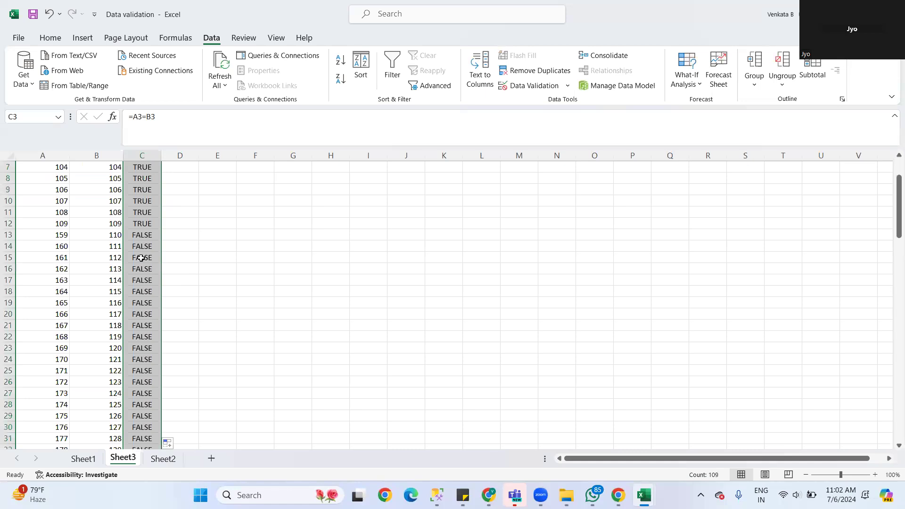
pyautogui.click(141, 257)
pyautogui.click(52, 258)
pyautogui.moveTo(53, 258); pyautogui.dragTo(115, 260)
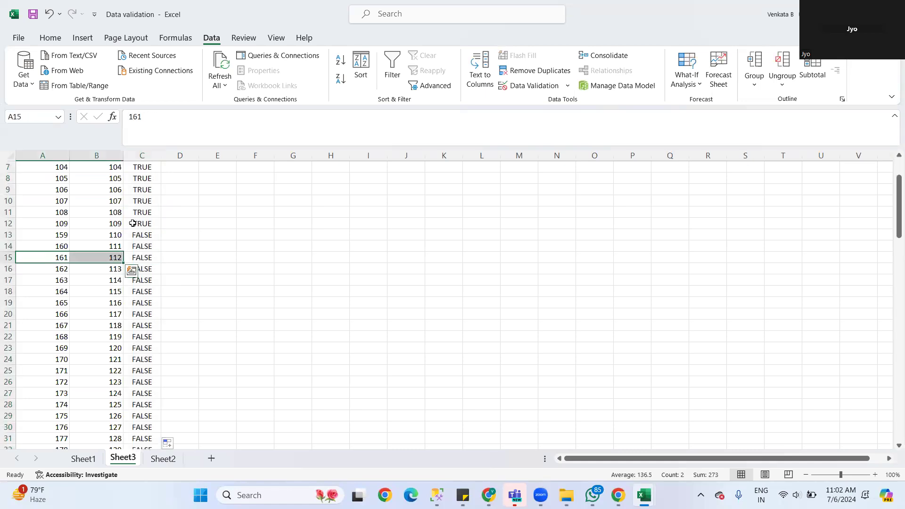
pyautogui.click(141, 223)
pyautogui.moveTo(55, 224); pyautogui.dragTo(144, 220)
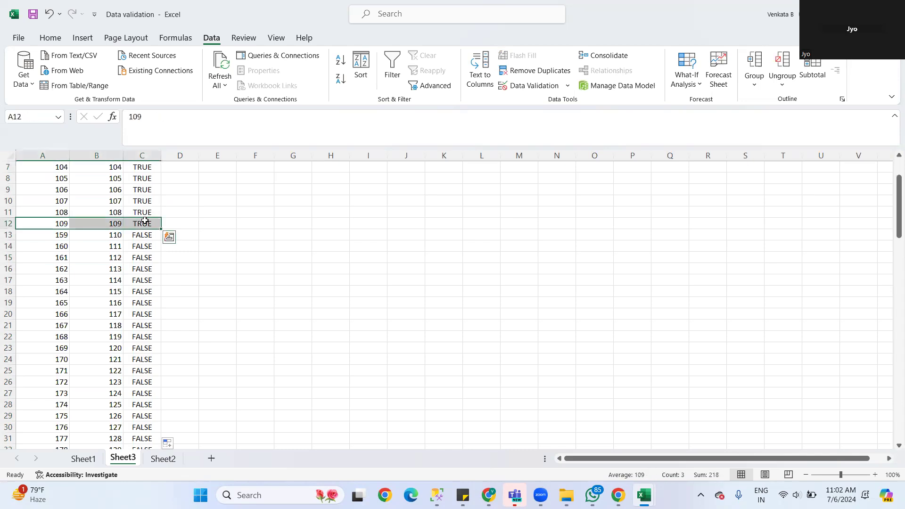
pyautogui.click(60, 248)
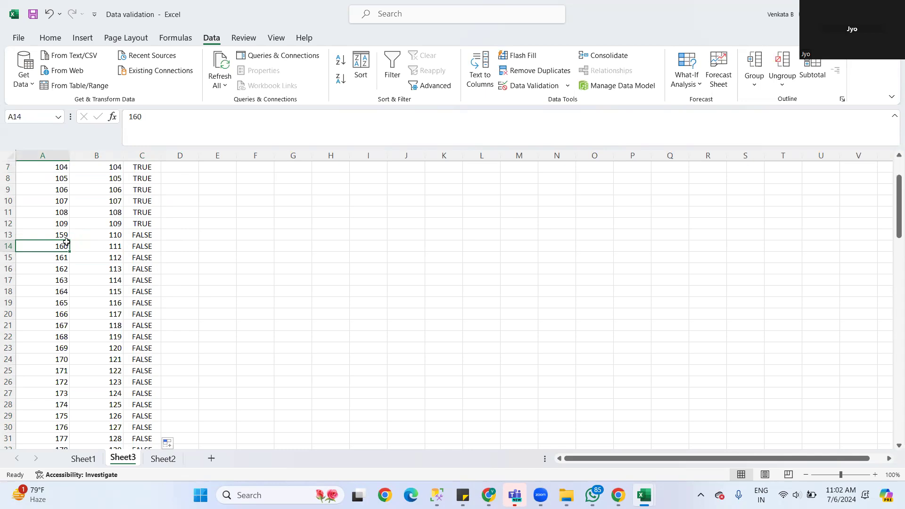
pyautogui.scroll(-8, 150, 273)
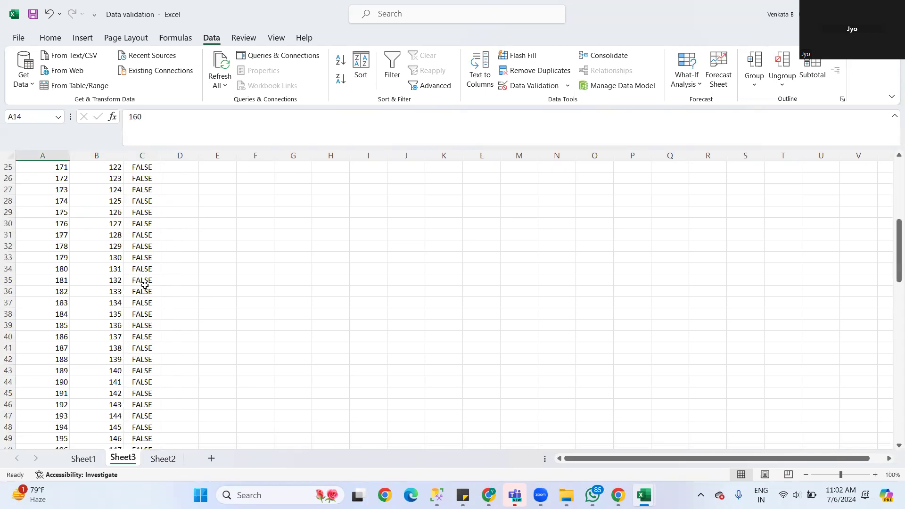
pyautogui.scroll(2, 151, 278)
pyautogui.scroll(-14, 152, 278)
pyautogui.scroll(8, 152, 278)
pyautogui.scroll(14, 151, 278)
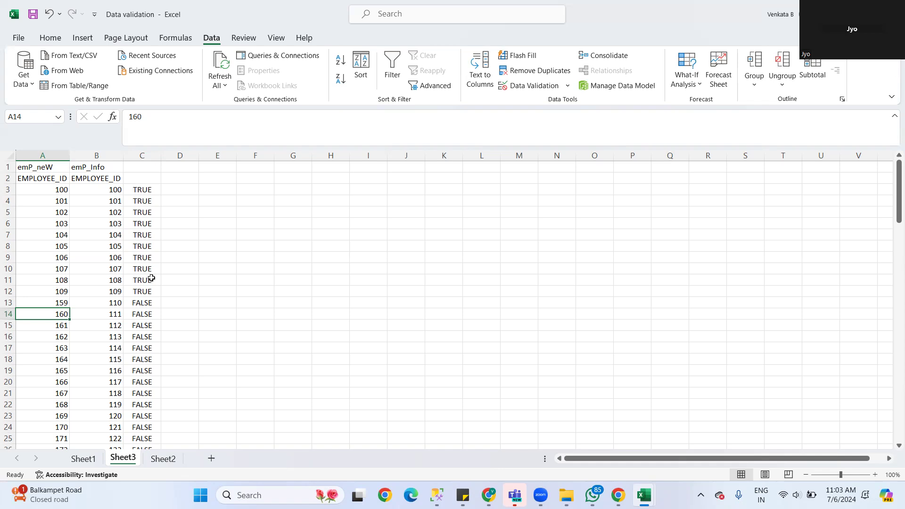
pyautogui.scroll(-3, 152, 278)
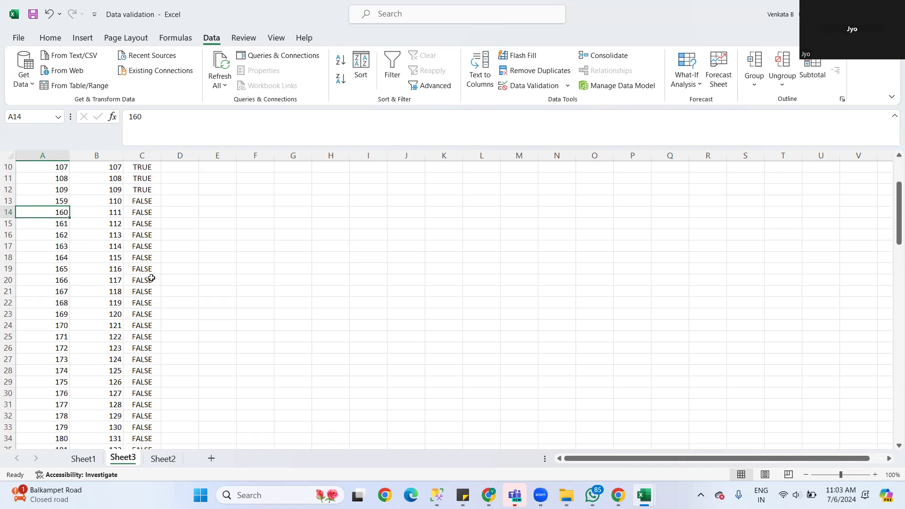
pyautogui.click(6, 212)
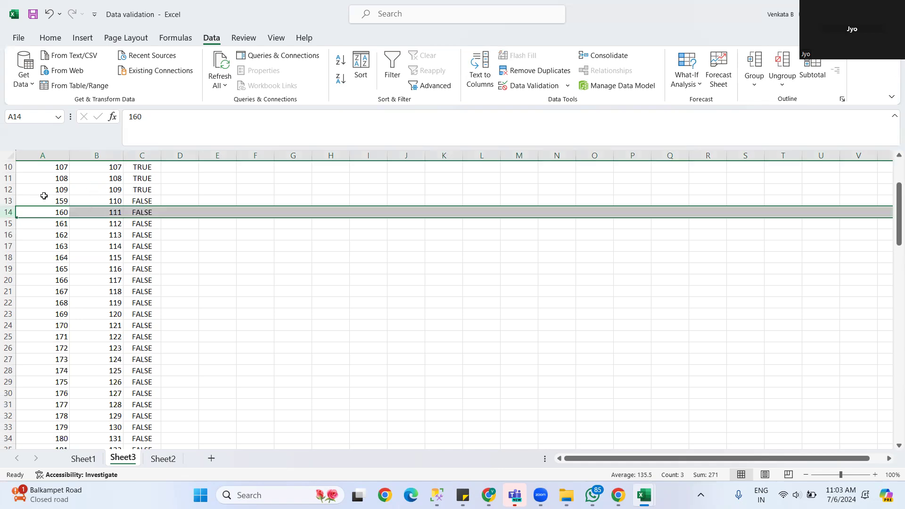
pyautogui.click(8, 201)
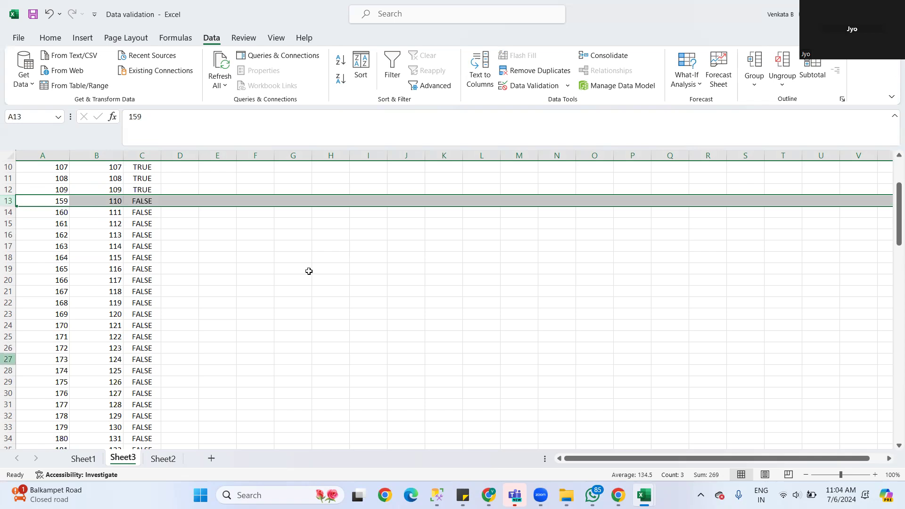
pyautogui.click(489, 237)
pyautogui.click(467, 211)
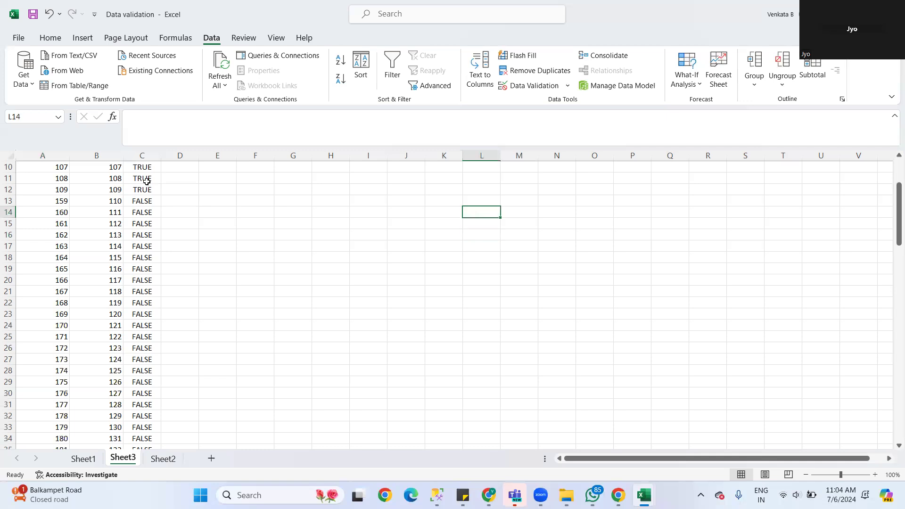
pyautogui.click(58, 191)
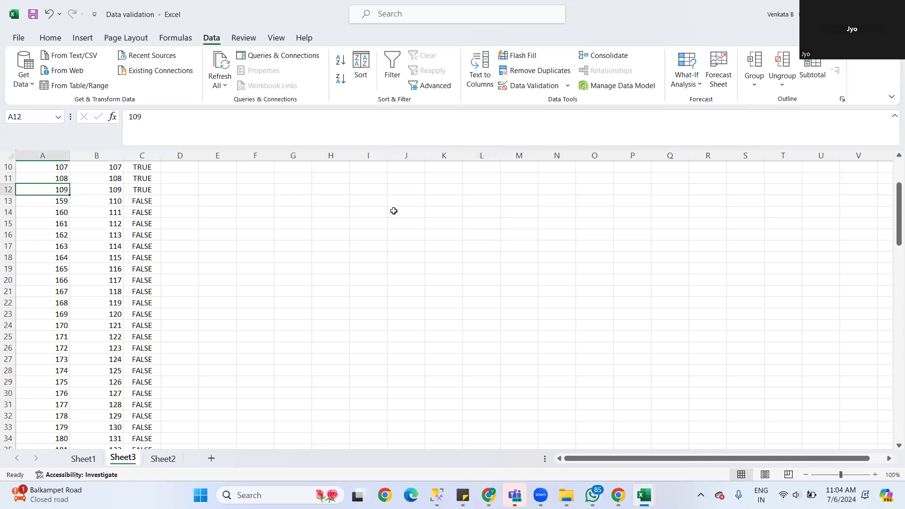
# Step: Enter 1111 in K13 and fill the value down through K21 as sample duplicate data
pyautogui.click(443, 200)
pyautogui.write('1111')
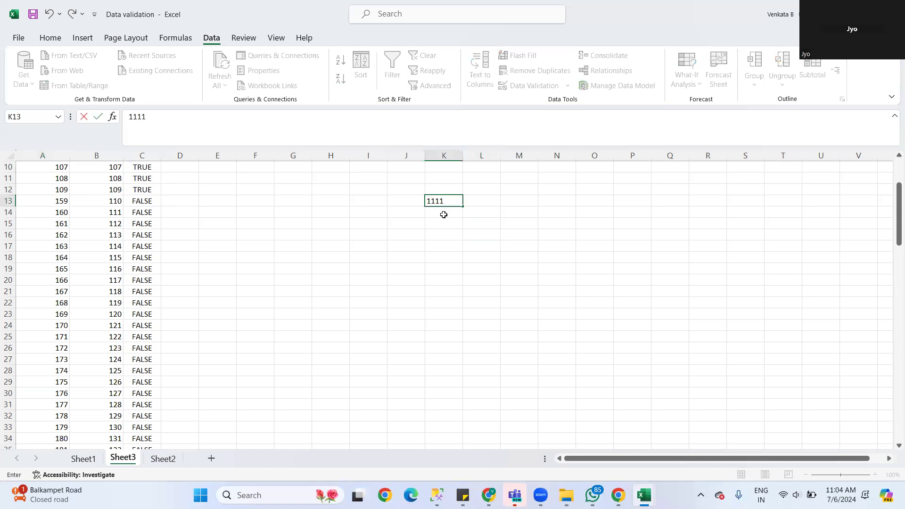
pyautogui.press('Return')
pyautogui.click(448, 200)
pyautogui.moveTo(462, 206); pyautogui.dragTo(482, 298)
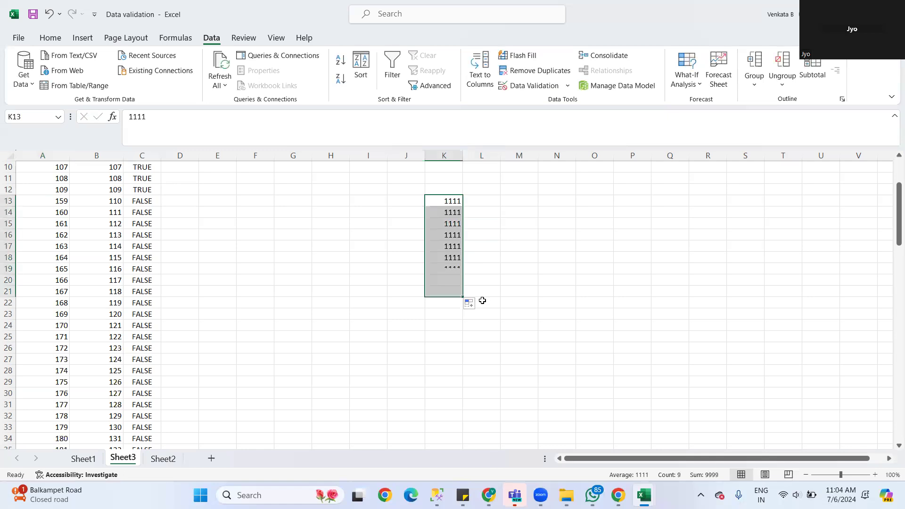
# Step: Remove the duplicate values from the K13:K21 range, treating the data as having no headers
pyautogui.click(535, 72)
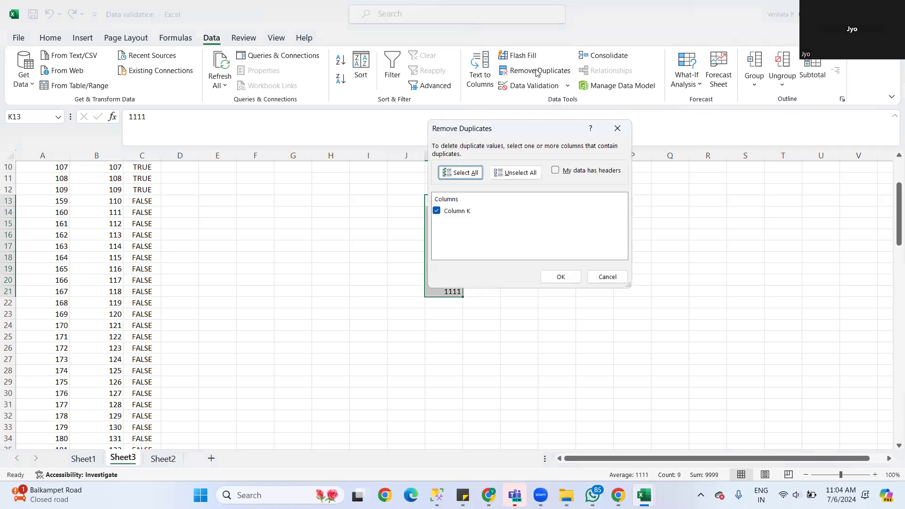
pyautogui.click(564, 278)
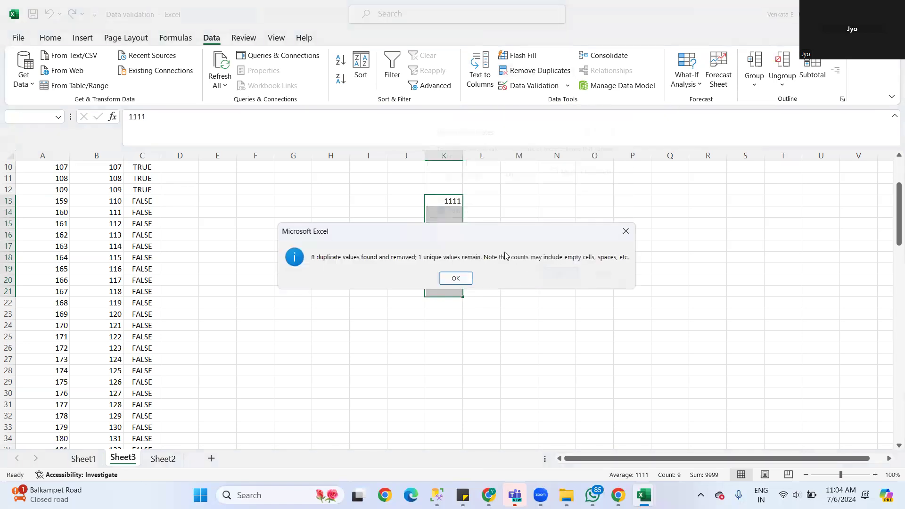
pyautogui.click(456, 280)
pyautogui.click(458, 211)
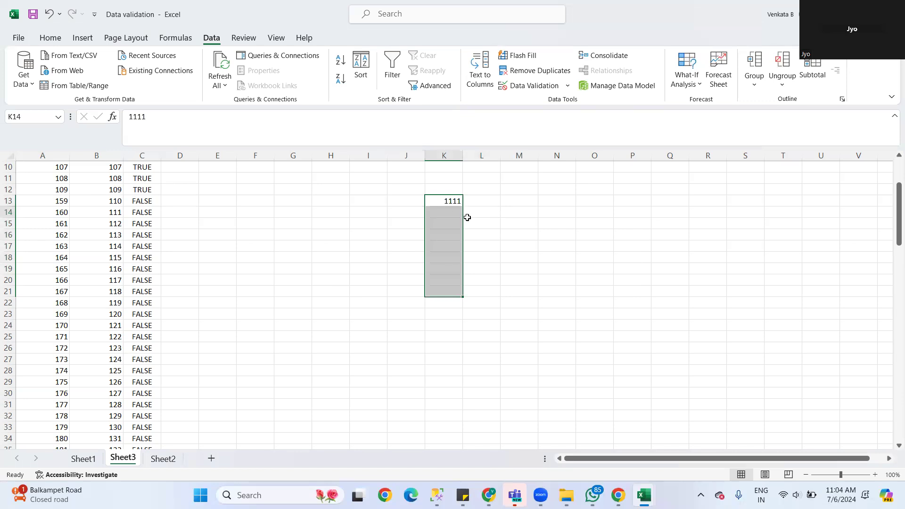